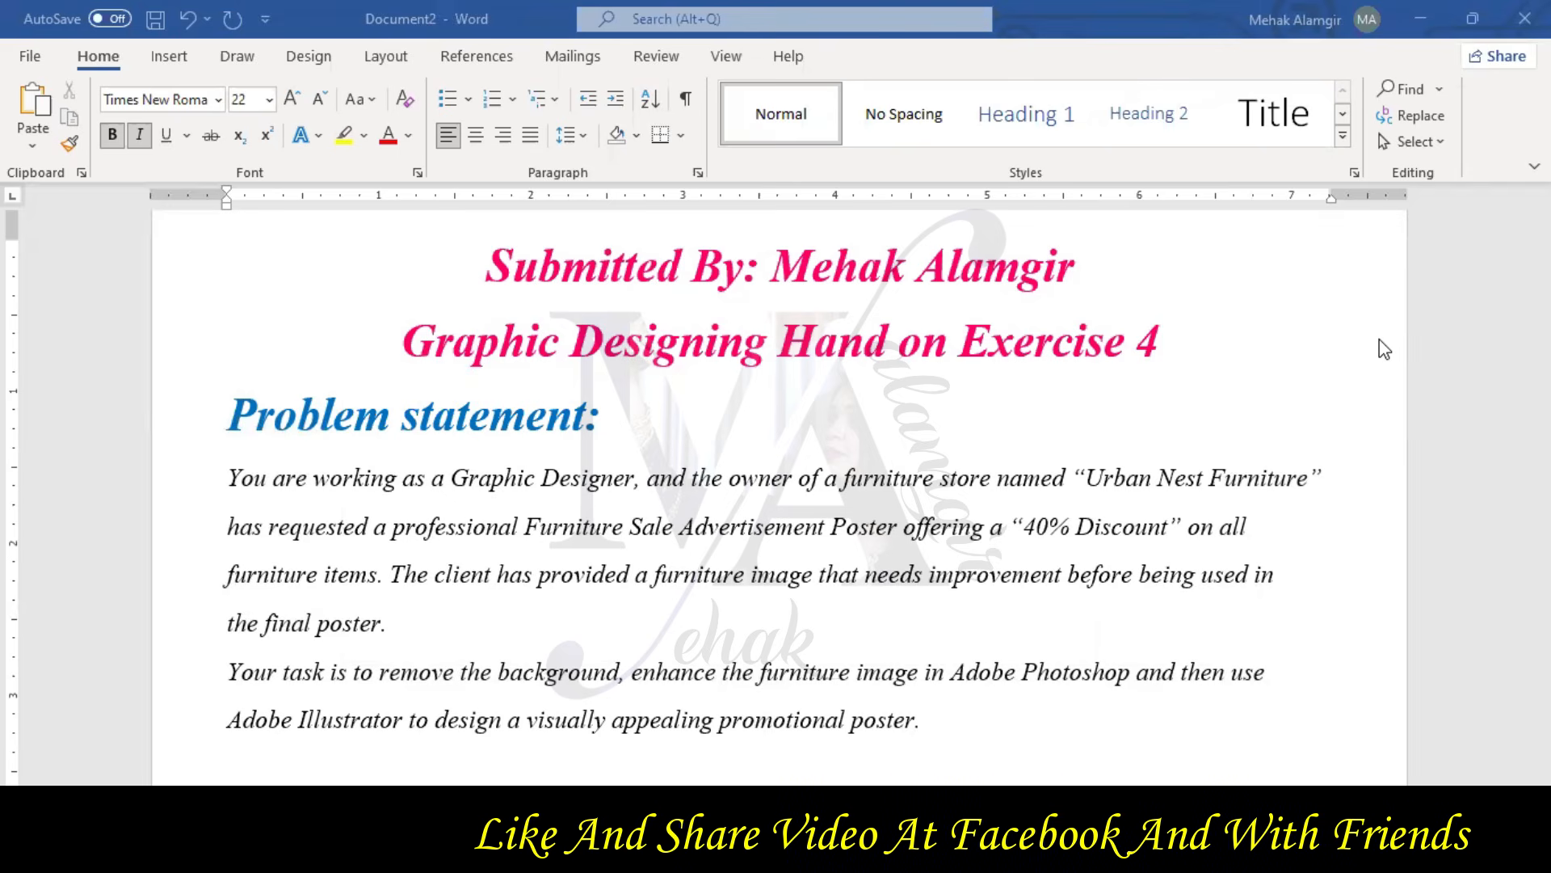
# - Read the problem statement and the five requirements for the Urban Nest Furniture sale poster in the exercise document
pyautogui.scroll(-2, 1384, 349)
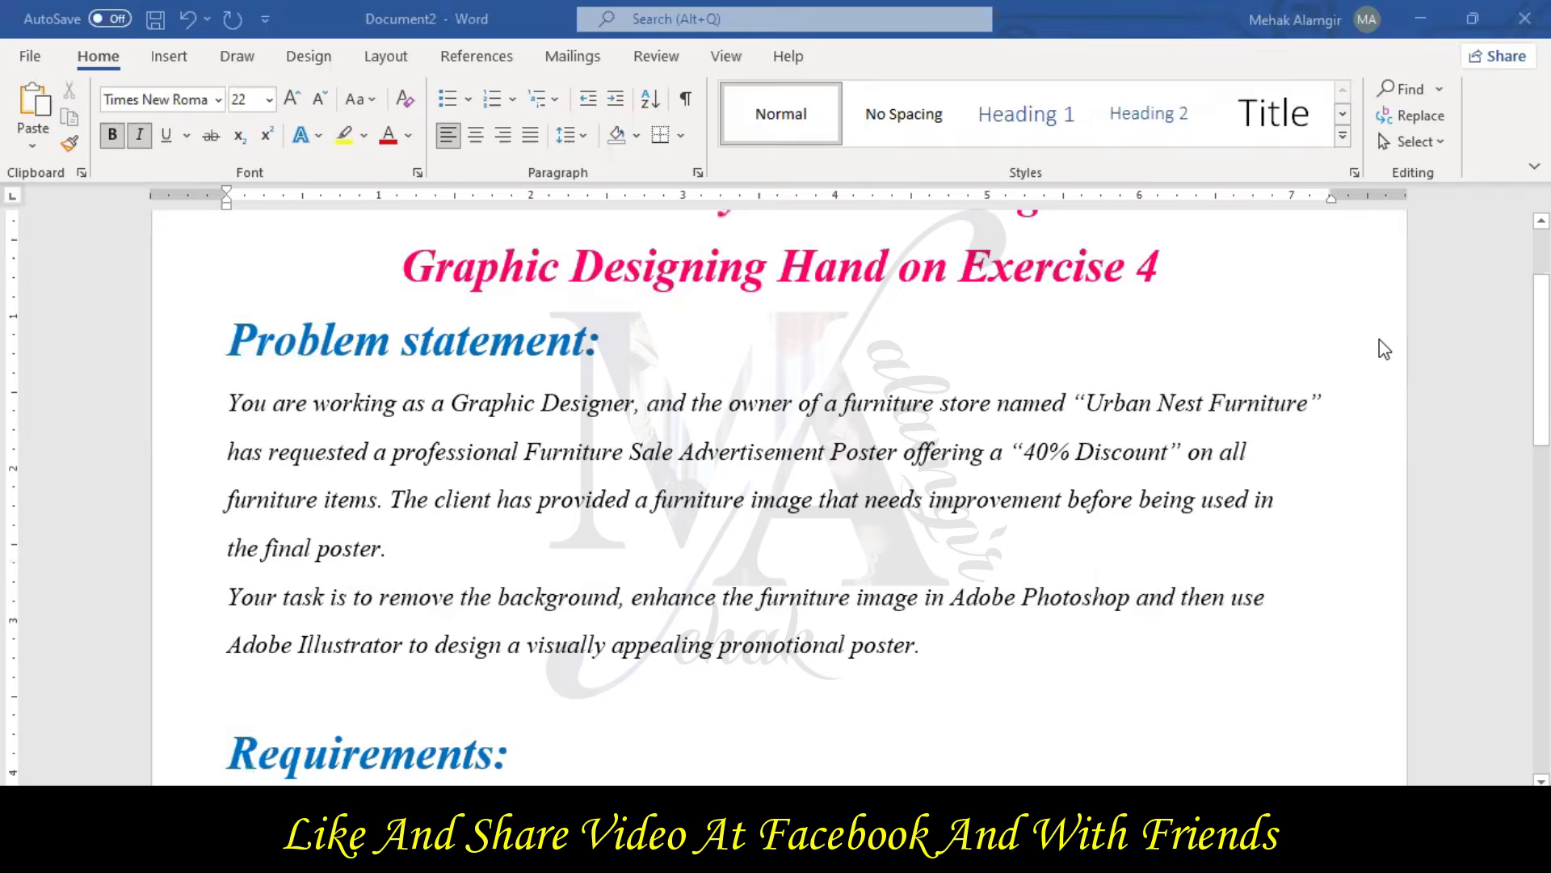
pyautogui.scroll(-2, 1384, 349)
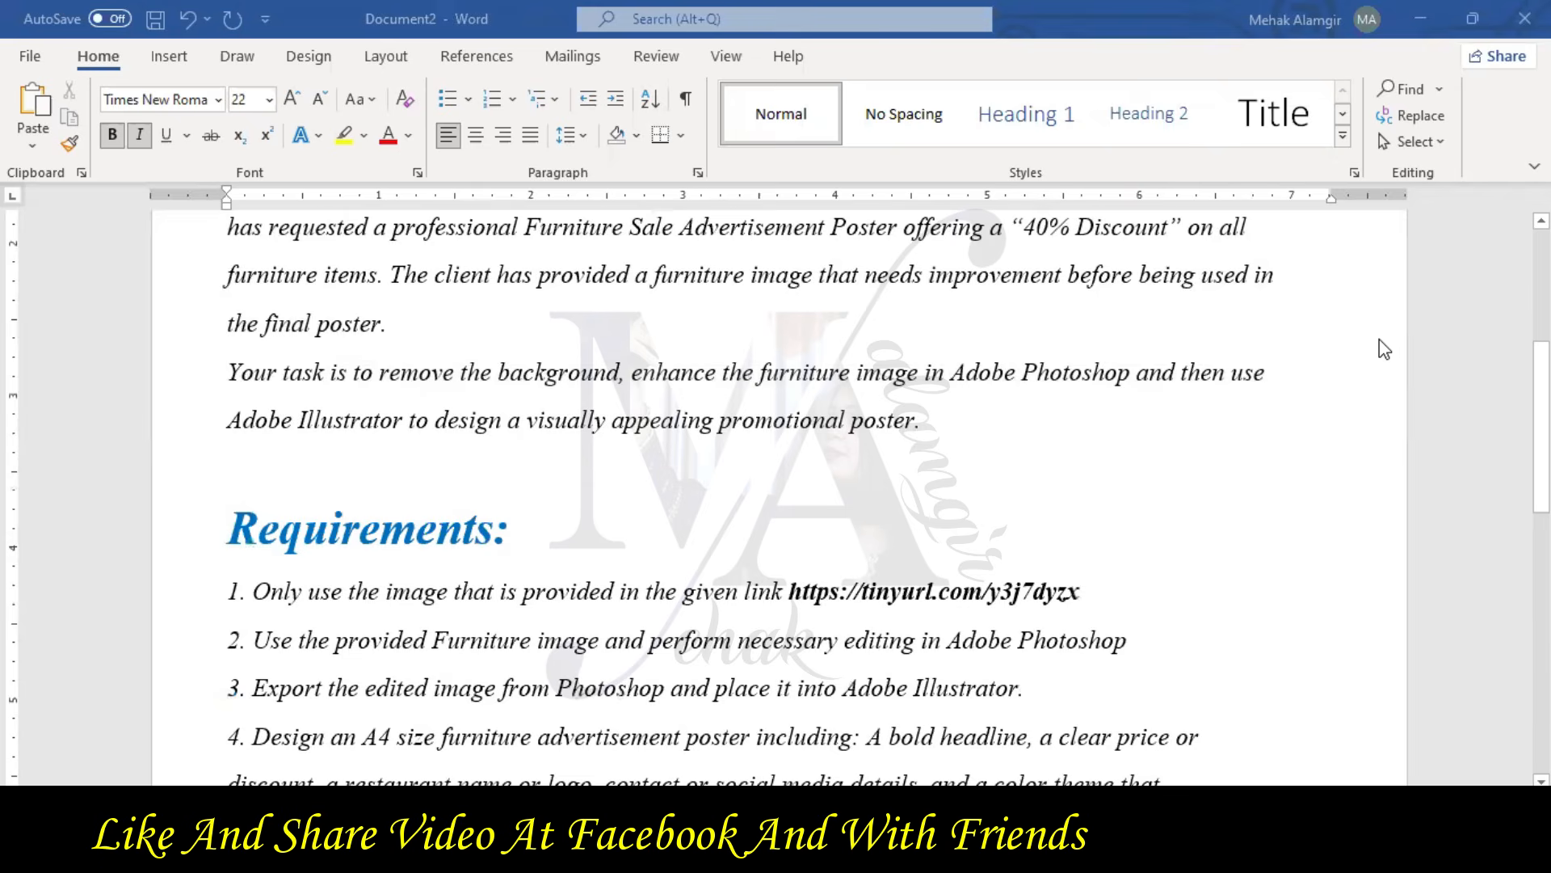
pyautogui.scroll(-2, 1384, 348)
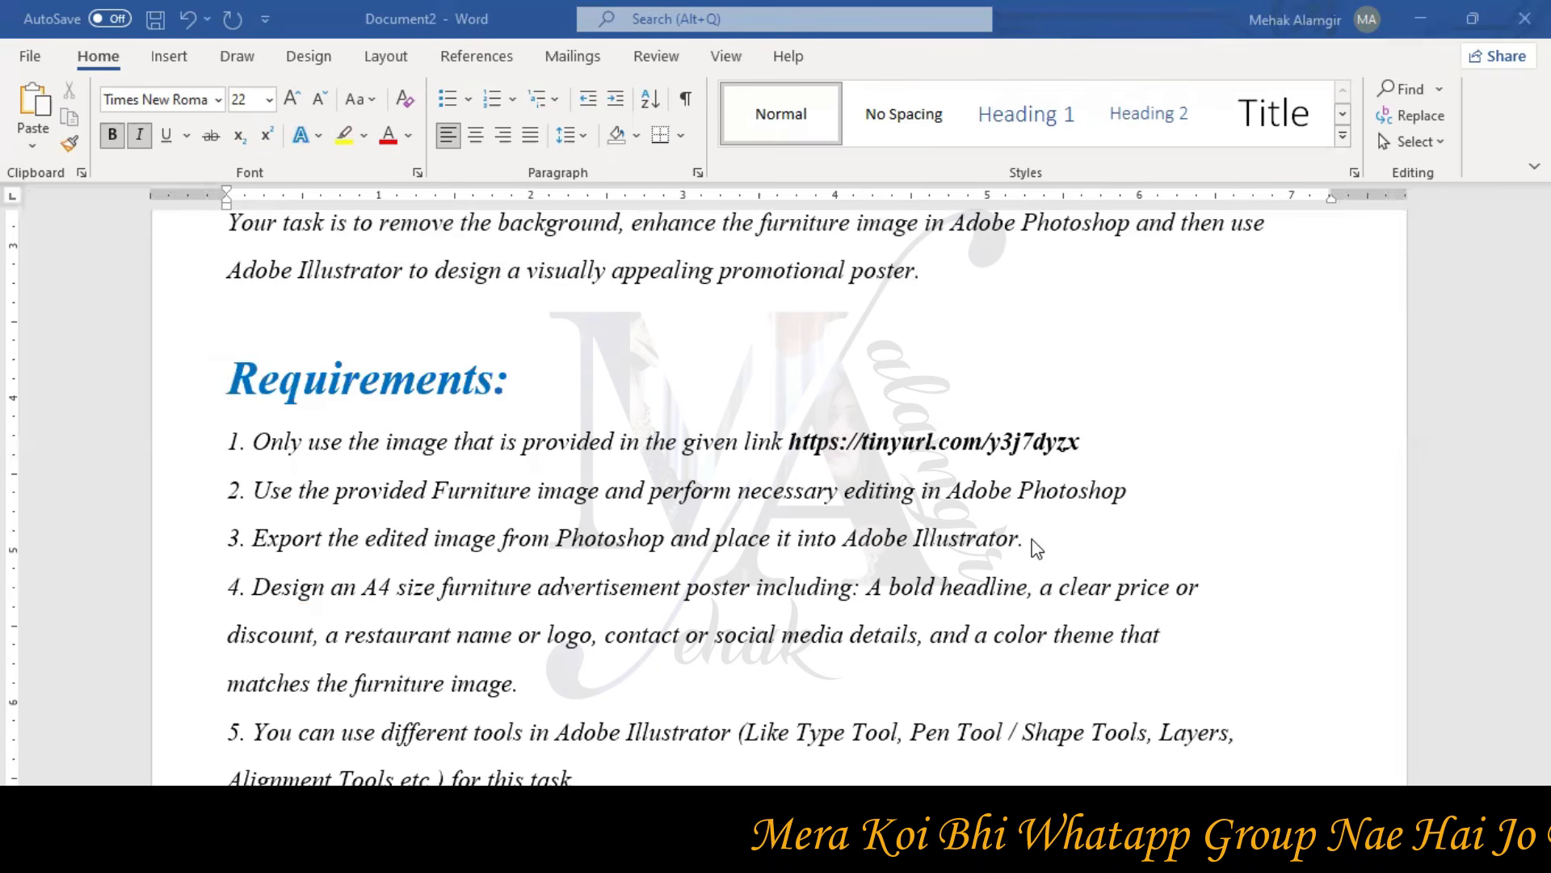
pyautogui.scroll(-1, 1036, 548)
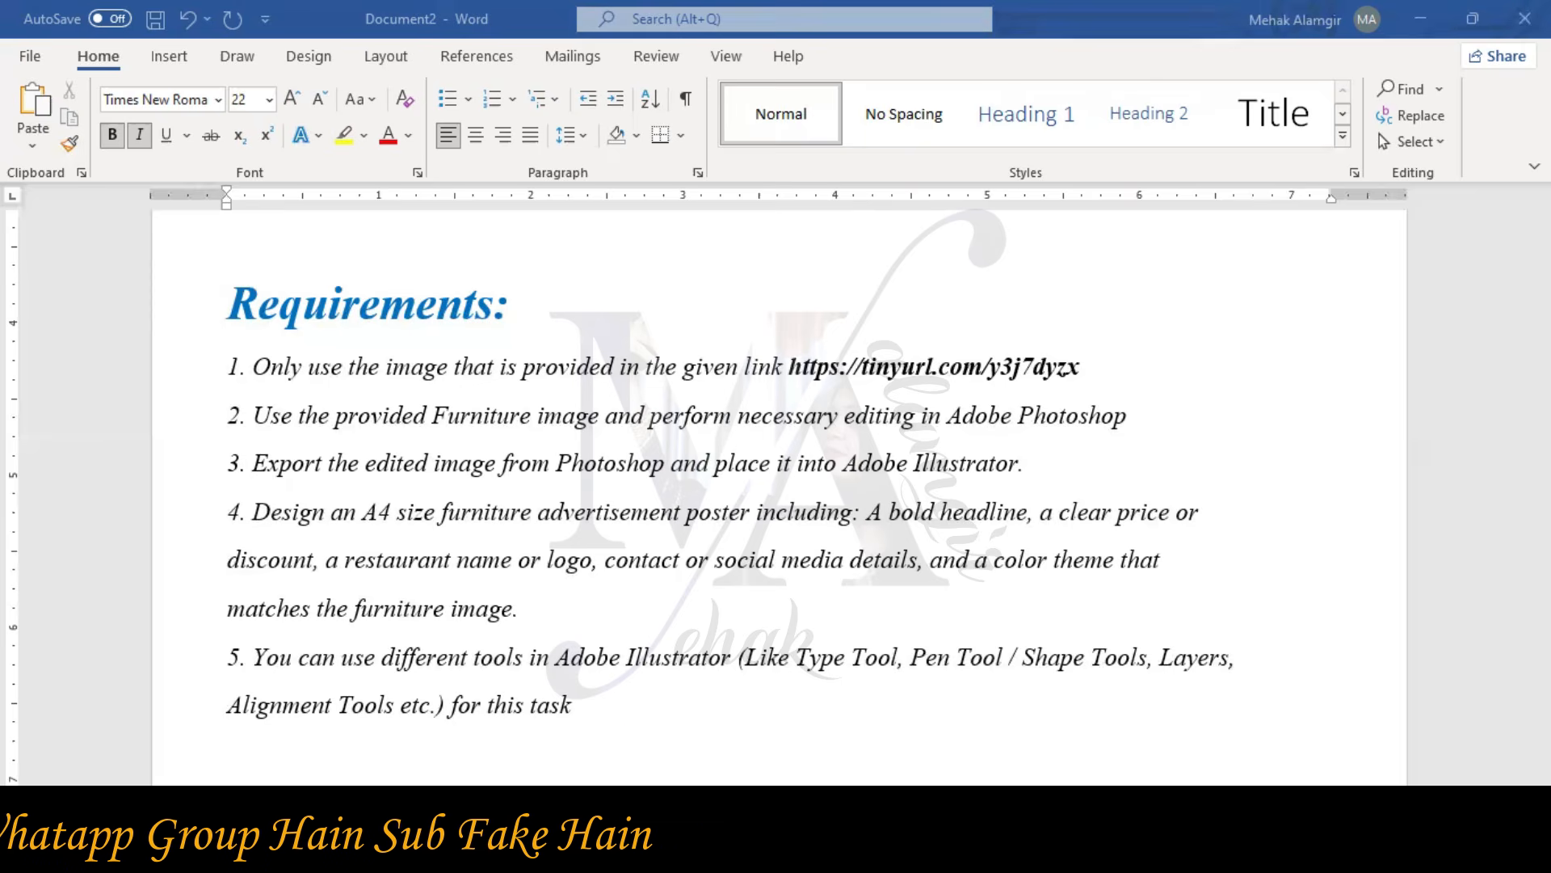
pyautogui.scroll(1, 1155, 715)
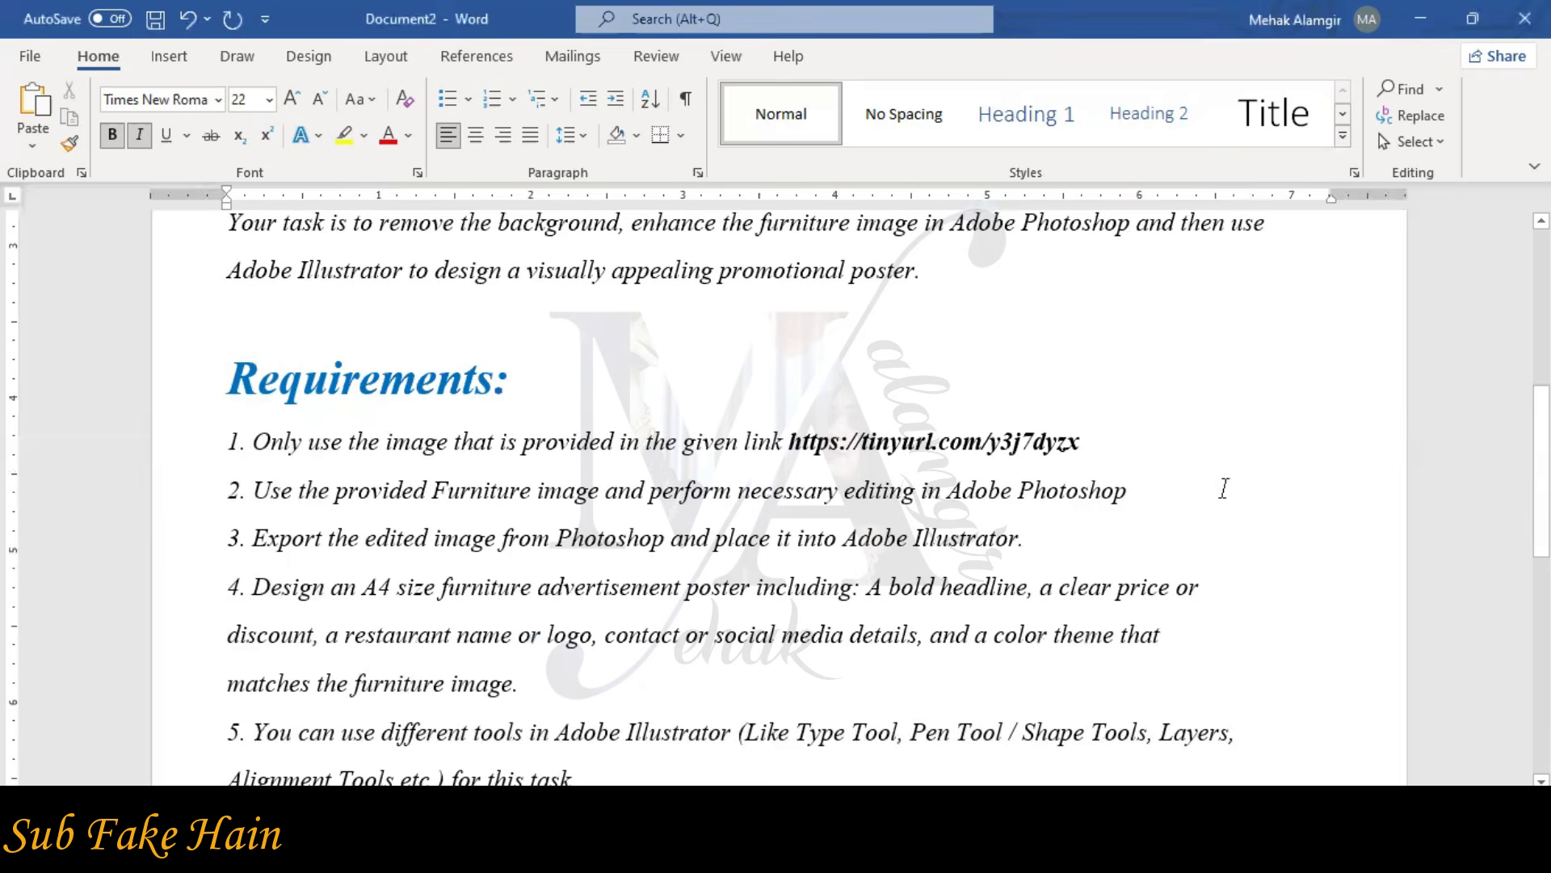
pyautogui.scroll(1, 1276, 594)
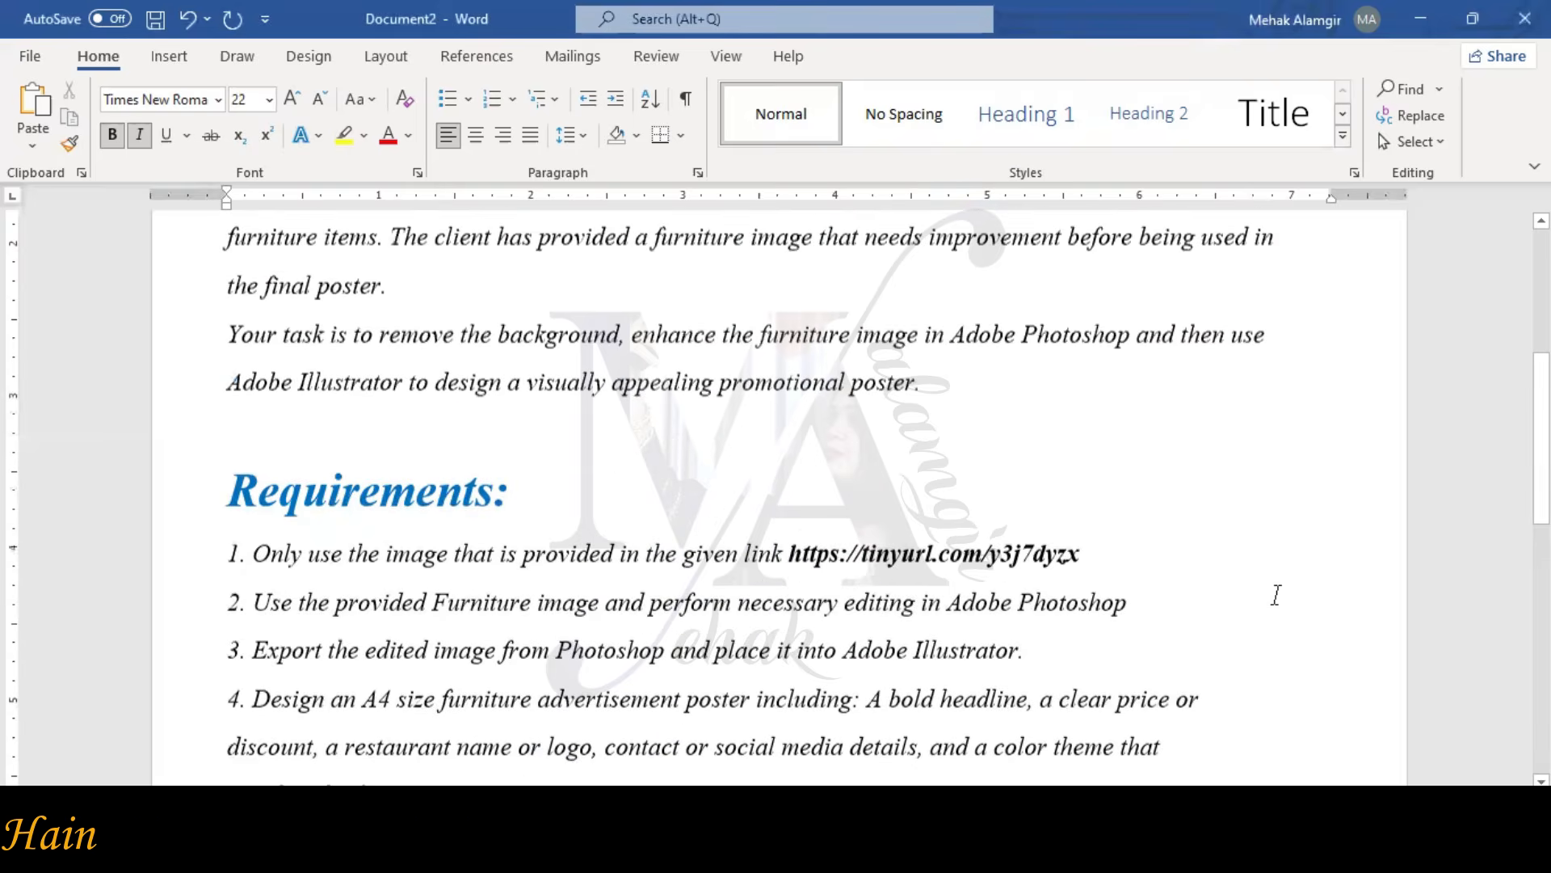
pyautogui.scroll(3, 1276, 595)
pyautogui.scroll(-1, 1275, 595)
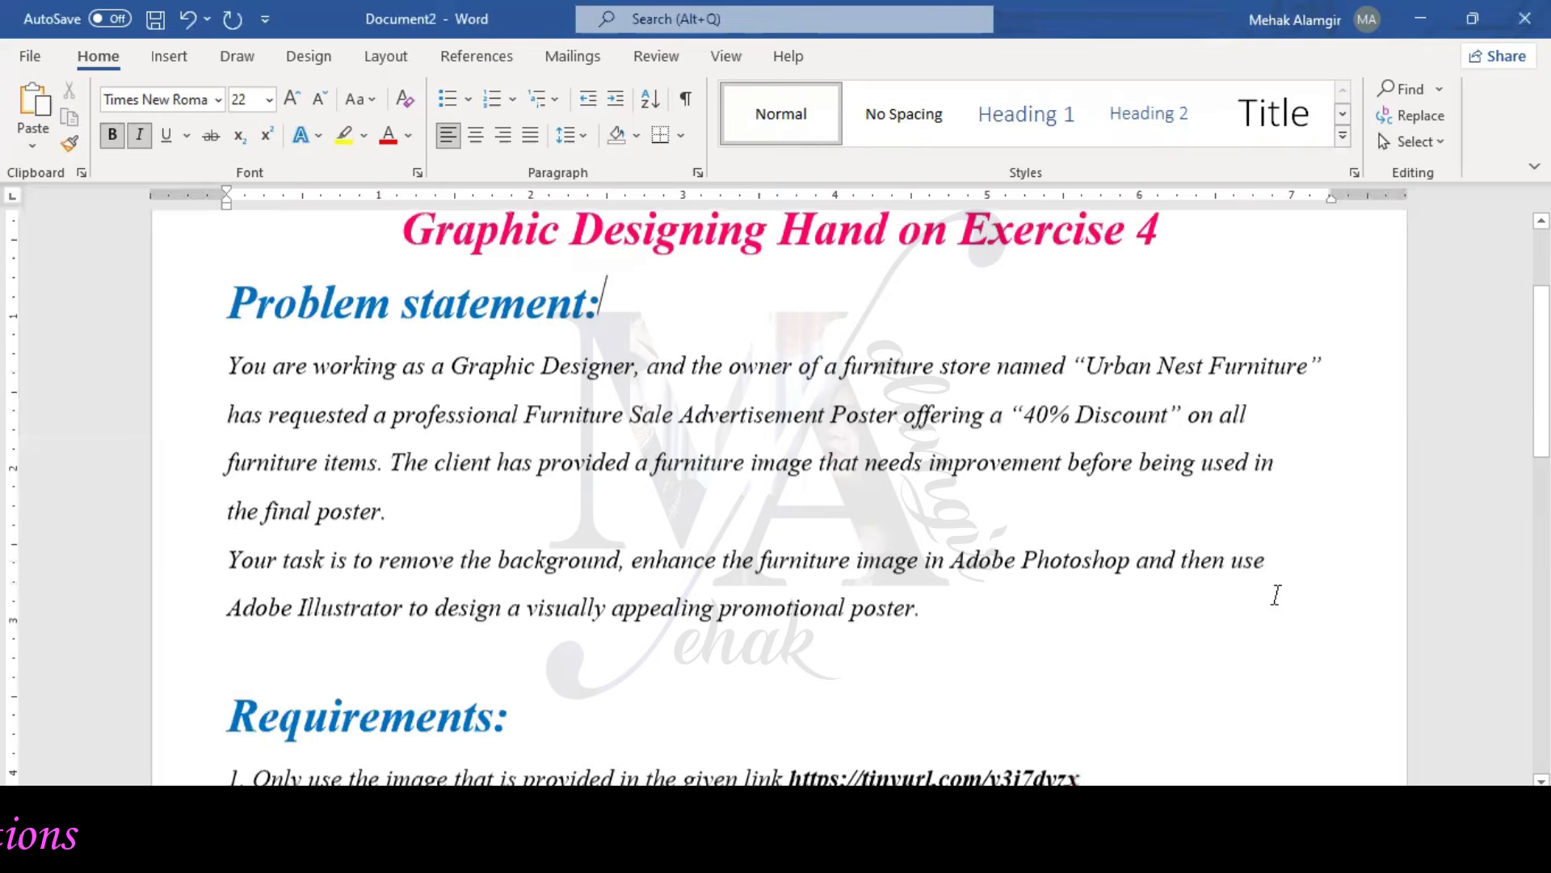
pyautogui.scroll(1, 1276, 595)
pyautogui.scroll(-4, 1275, 595)
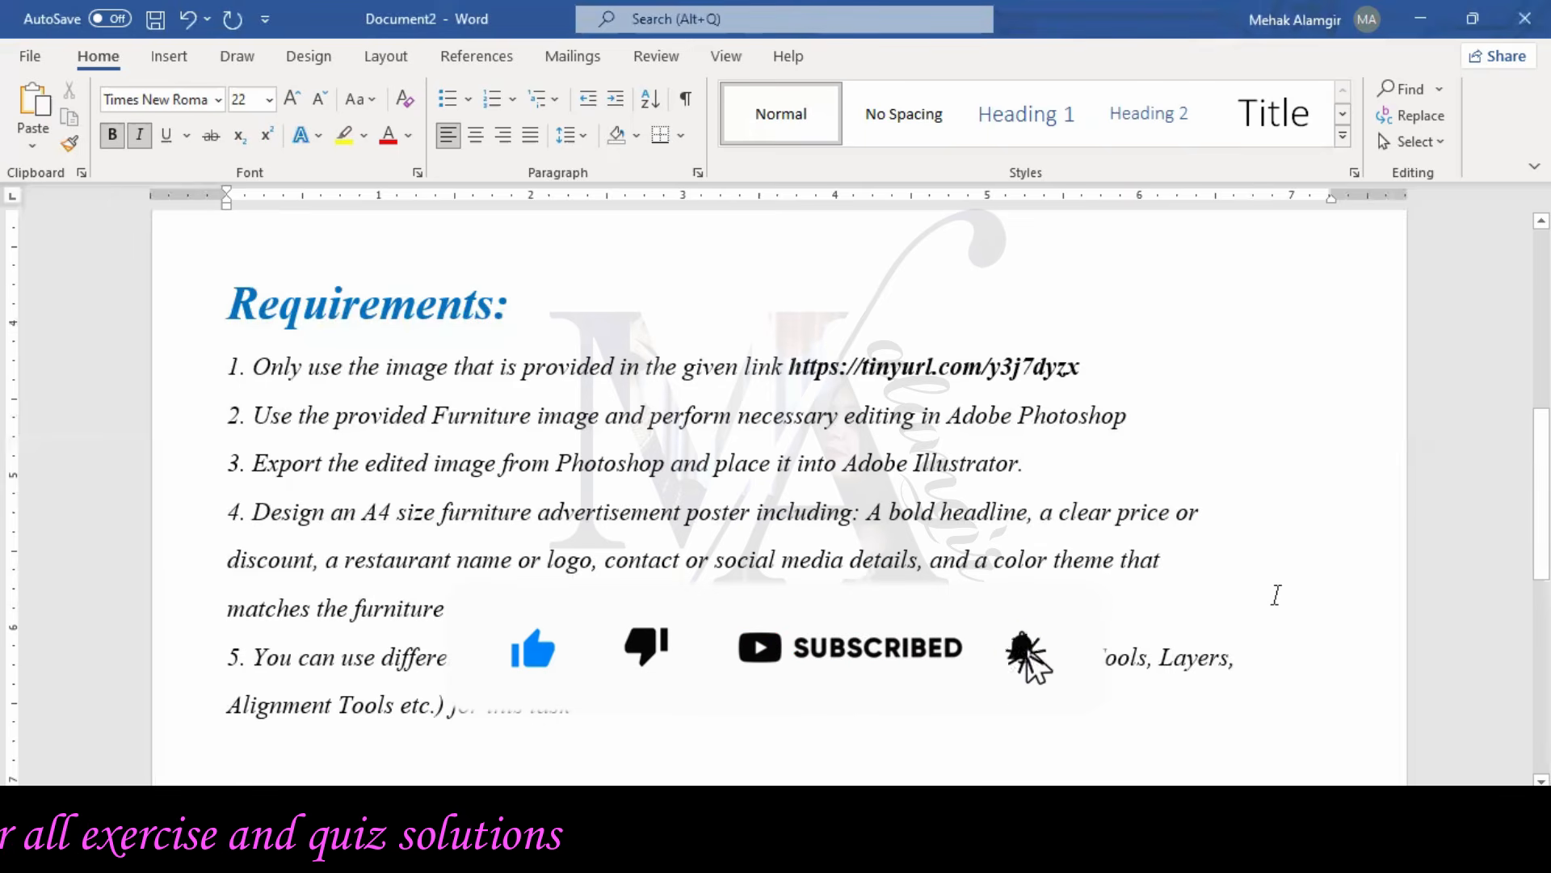
# - Switch to Photoshop and open the furniture image DSTP3.0-Batch-03_GRD101_4.png
pyautogui.click(559, 850)
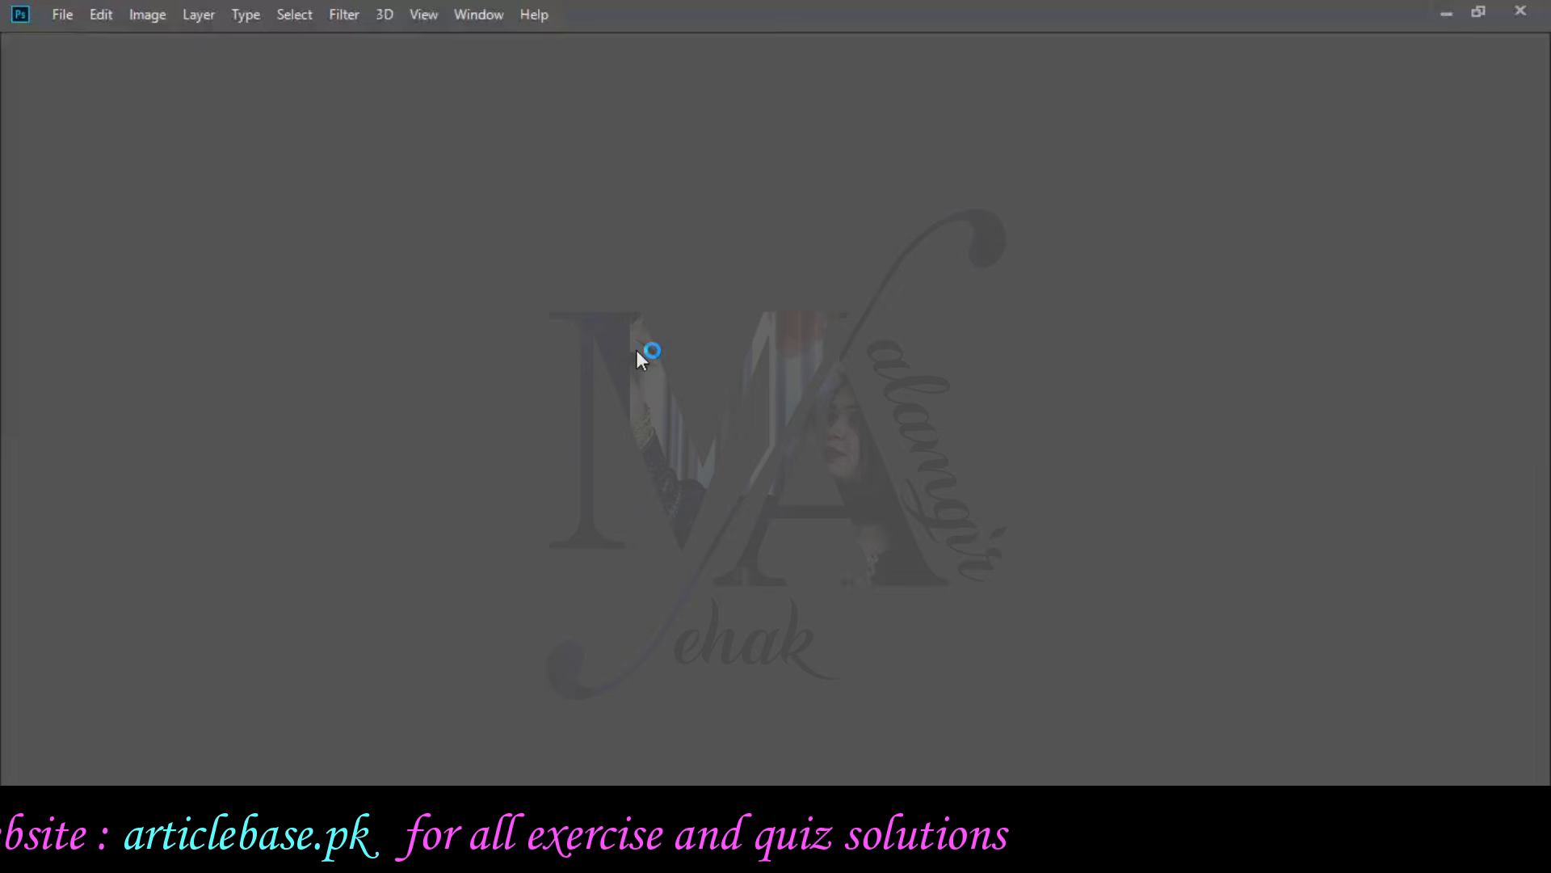
pyautogui.click(62, 13)
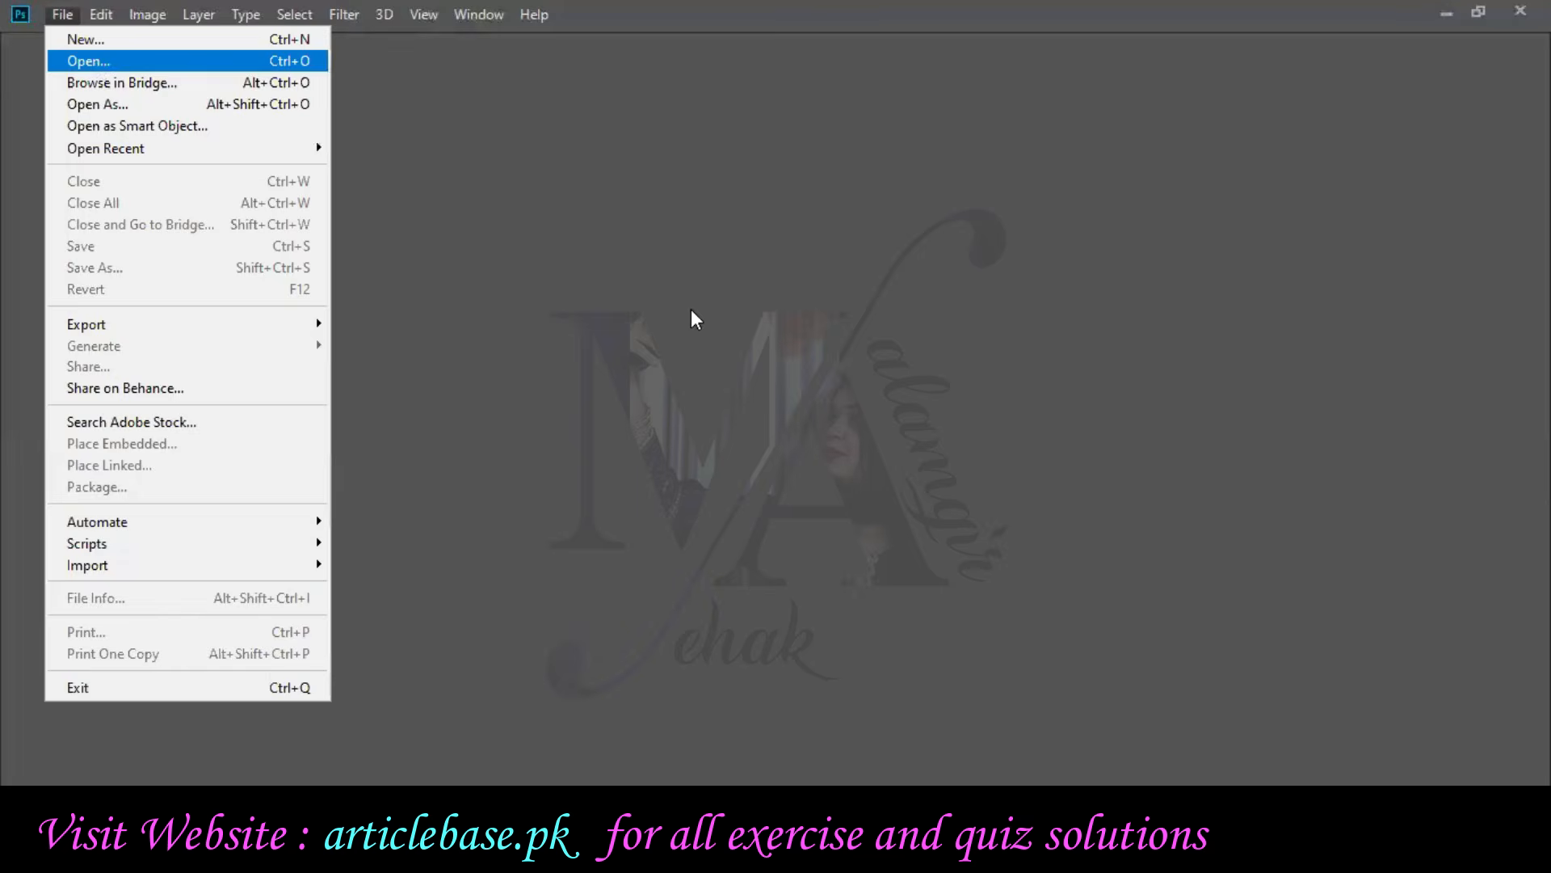
pyautogui.press('Return')
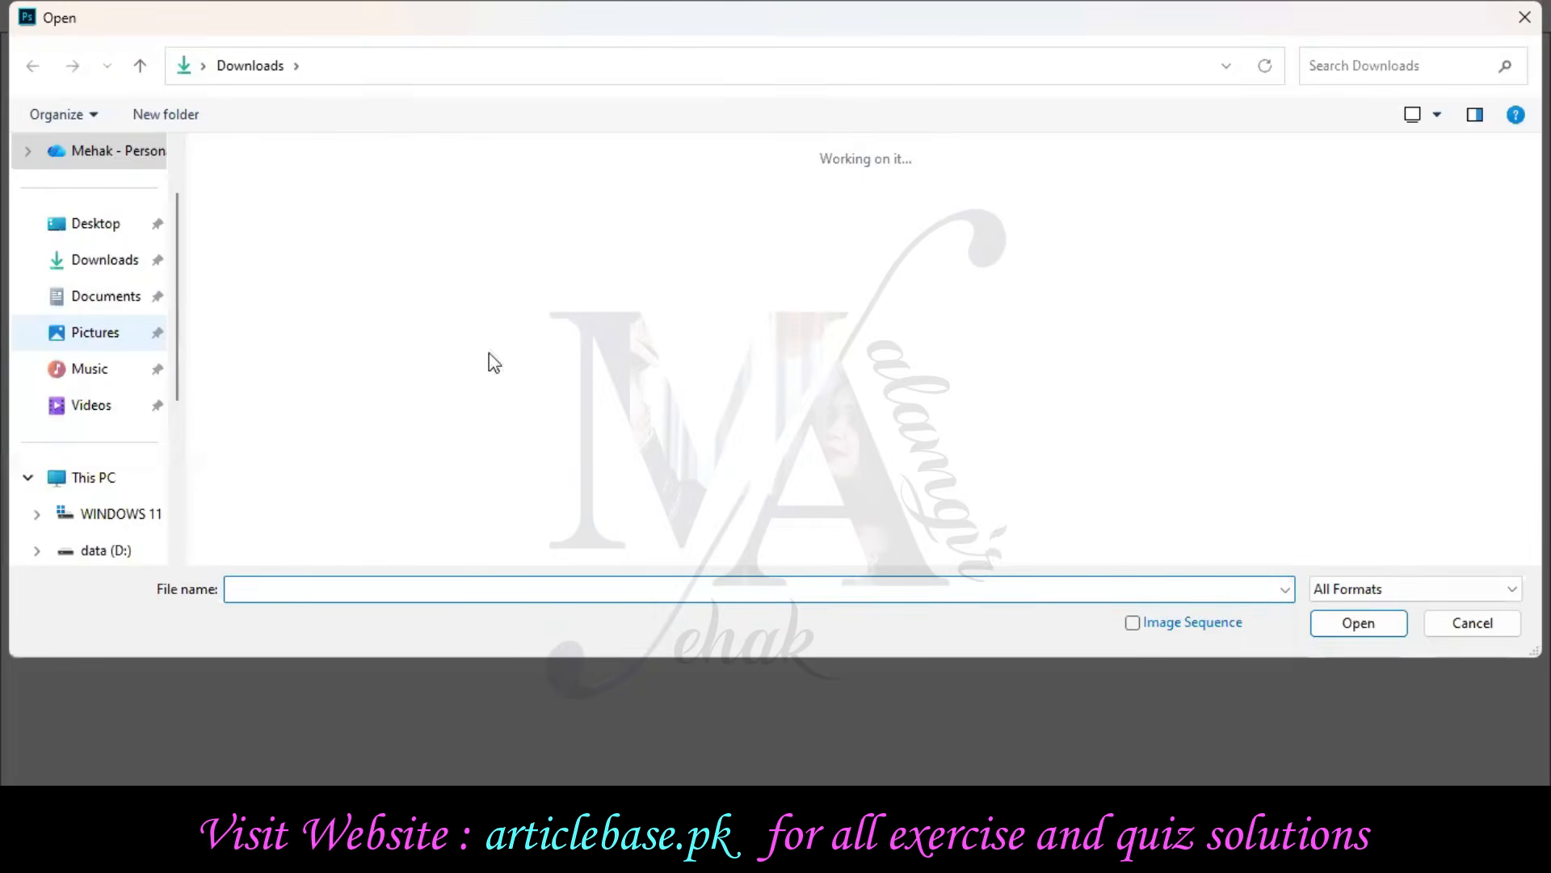
pyautogui.doubleClick(657, 359)
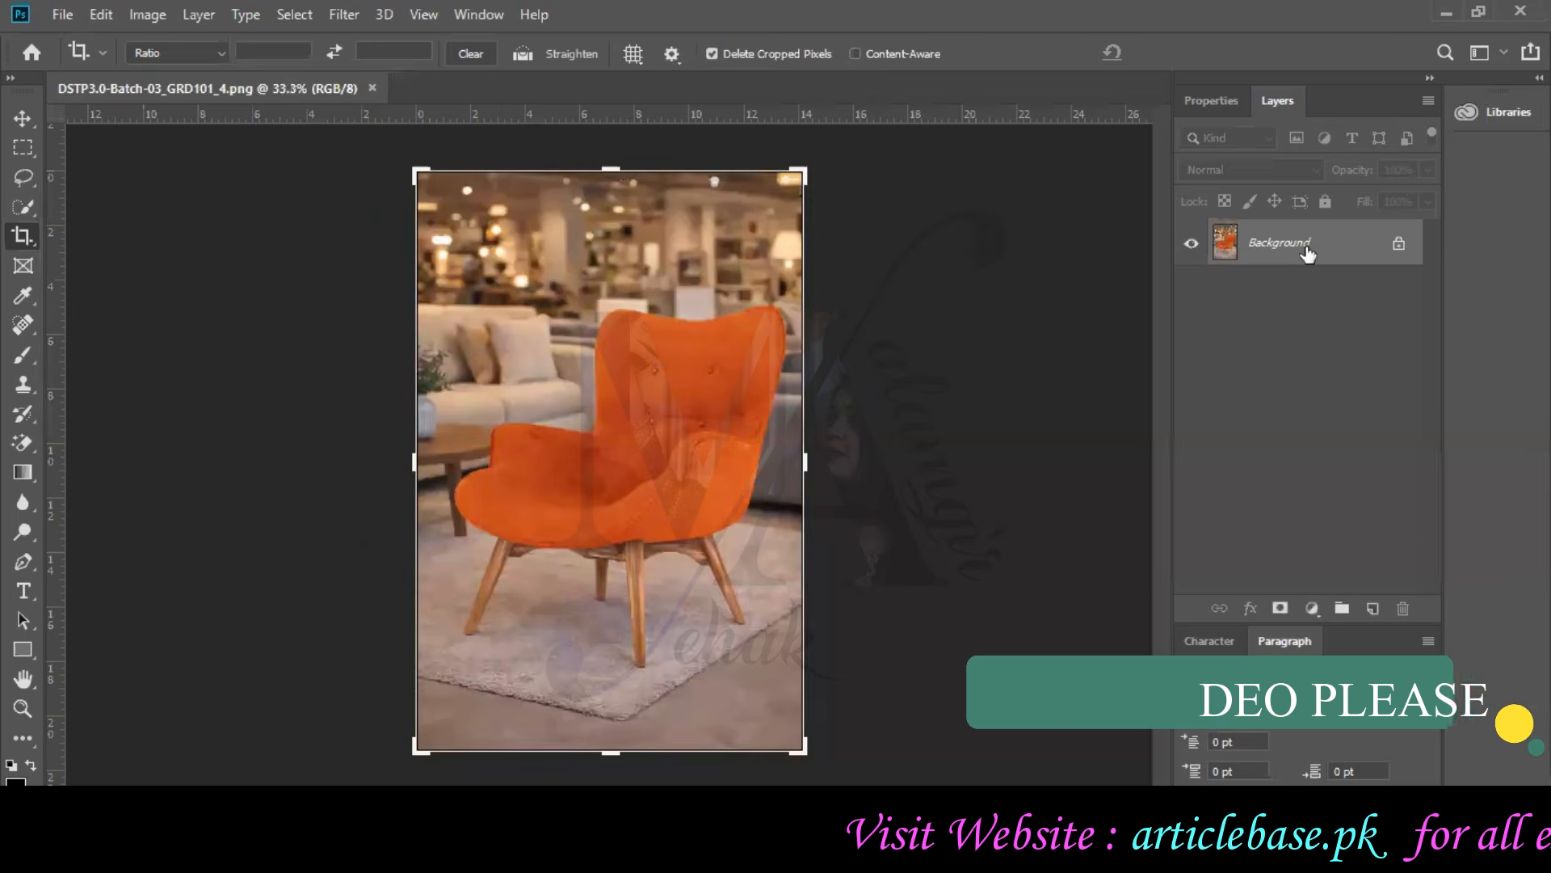
# - Convert the Background into an editable layer and apply Auto Tone and Auto Contrast to the chair photo
pyautogui.doubleClick(1307, 253)
pyautogui.click(943, 235)
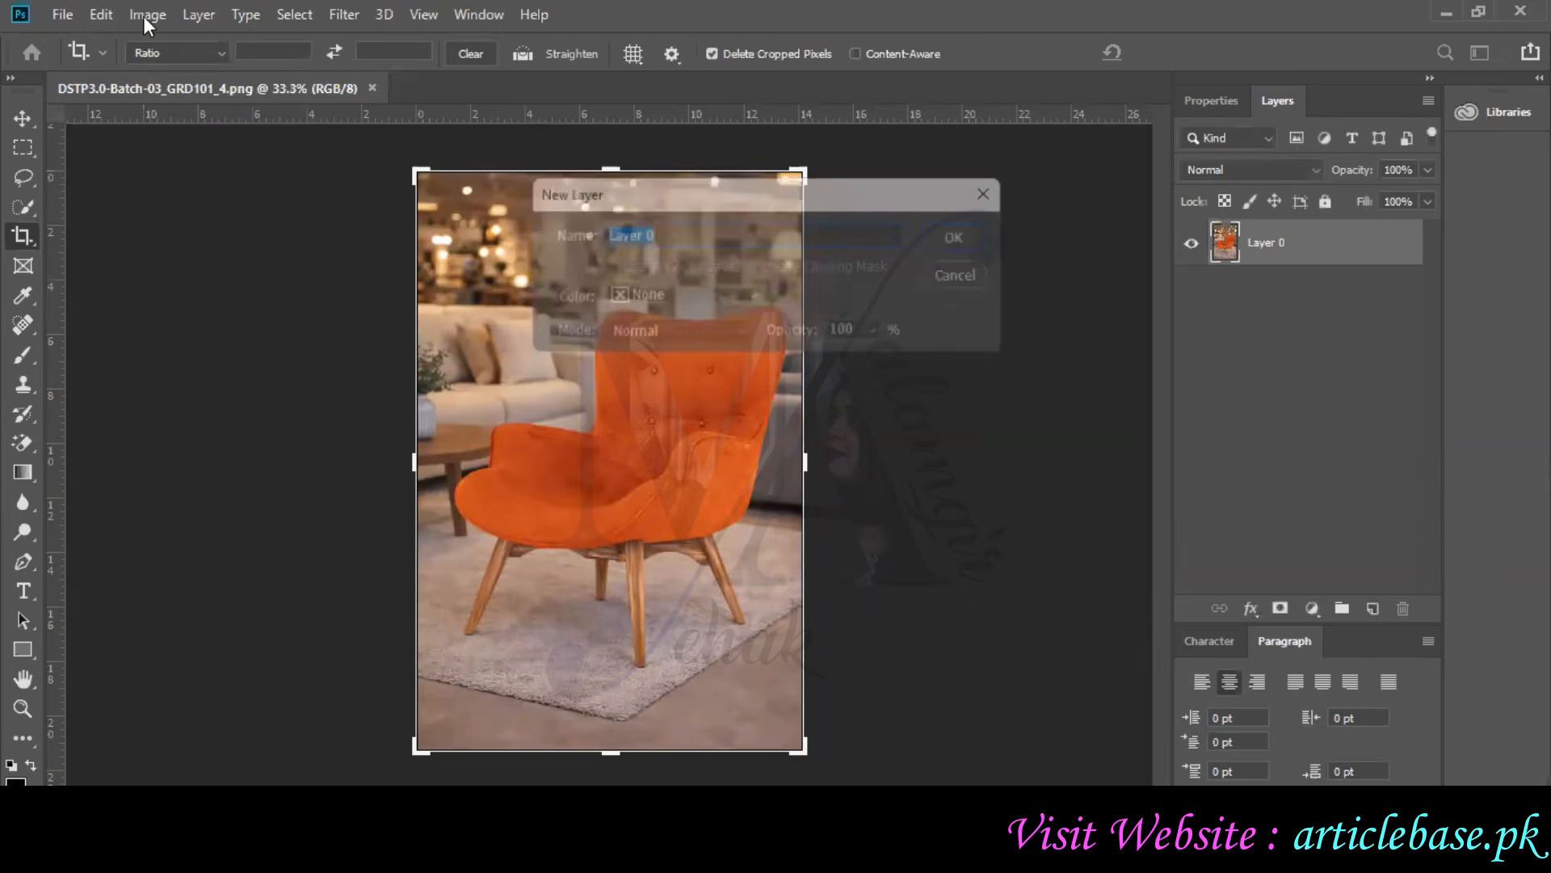
pyautogui.click(143, 16)
pyautogui.click(166, 107)
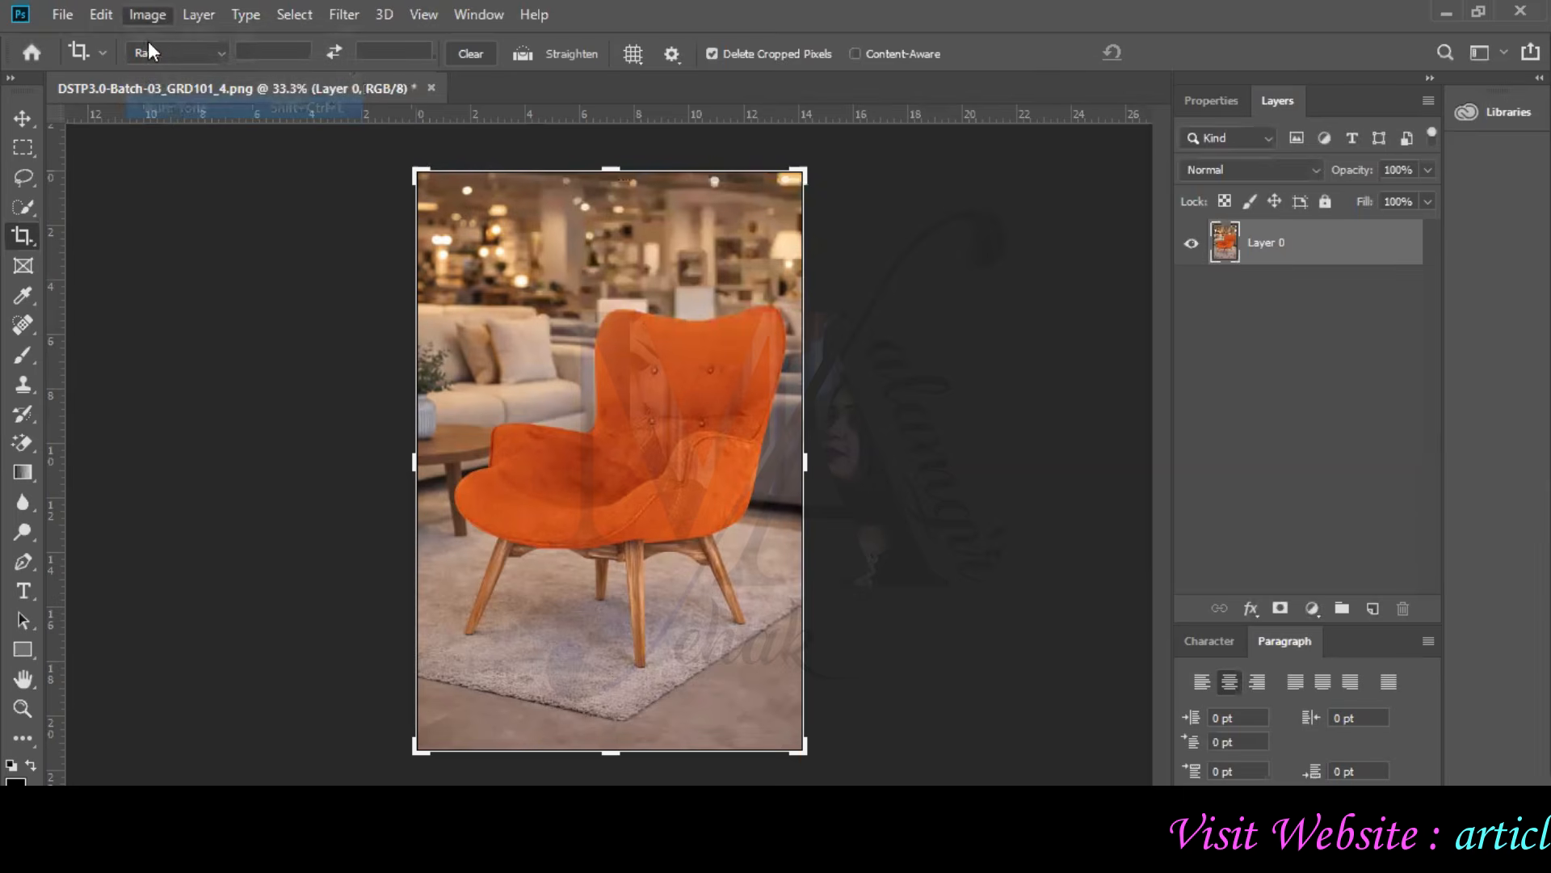
pyautogui.click(143, 15)
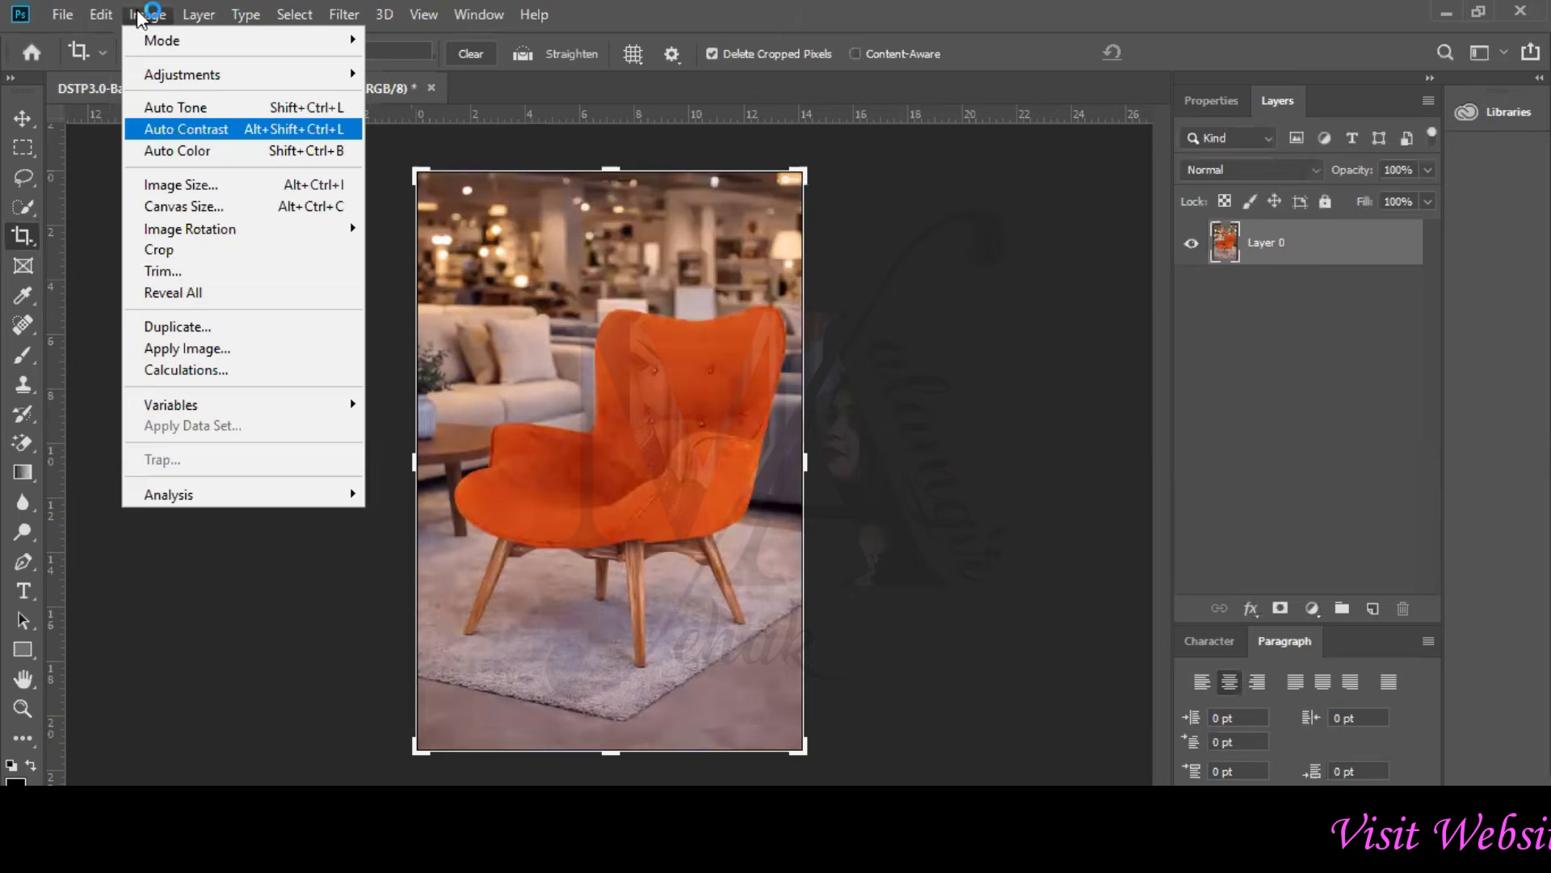
pyautogui.click(171, 130)
pyautogui.click(145, 15)
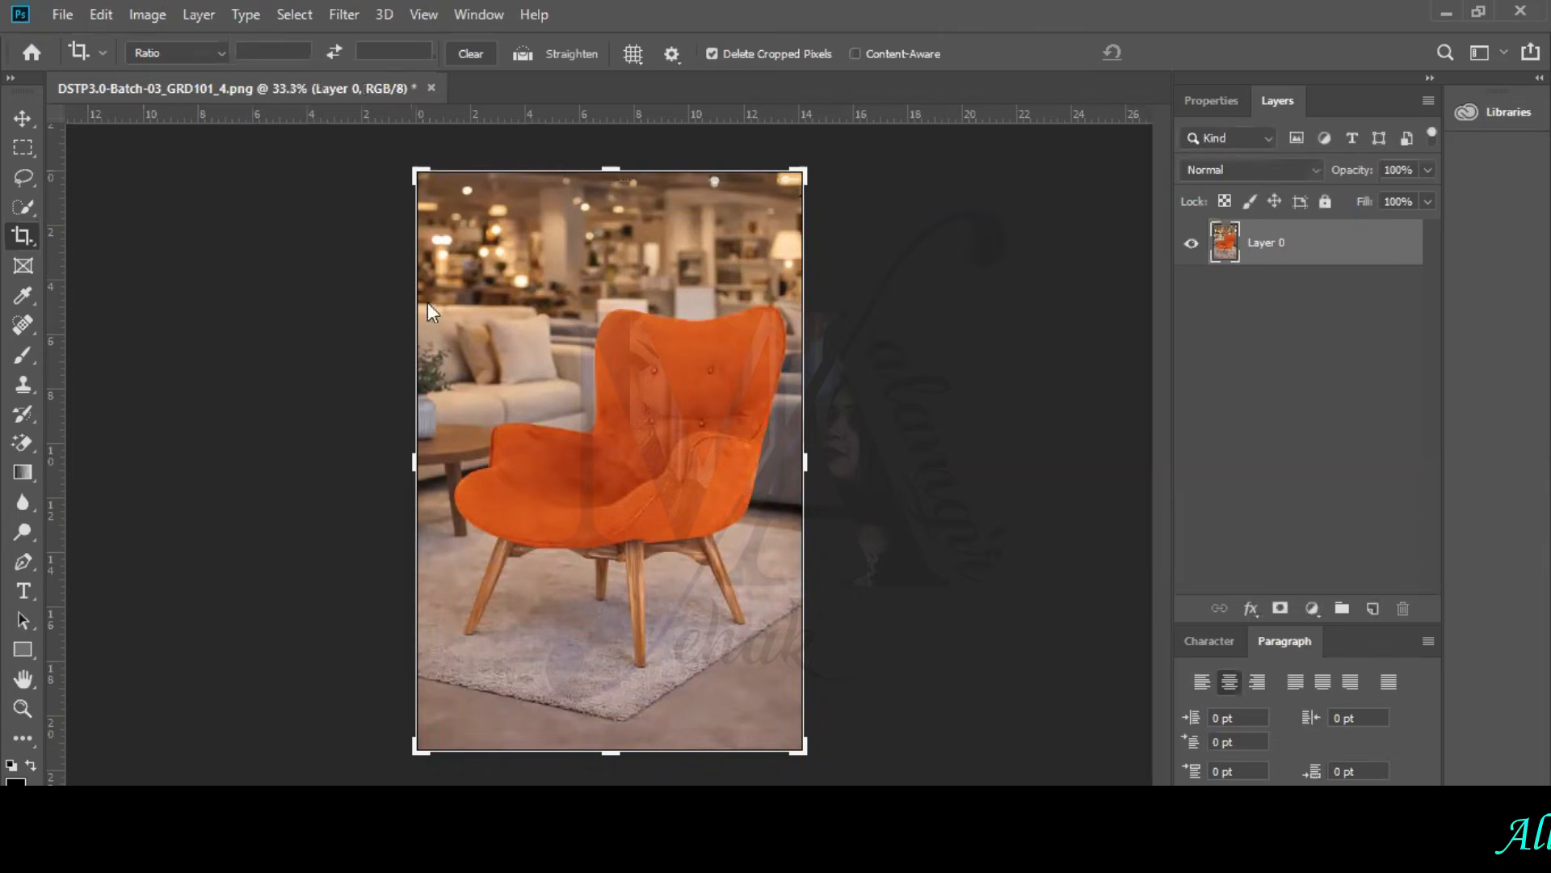
pyautogui.click(147, 14)
pyautogui.click(872, 389)
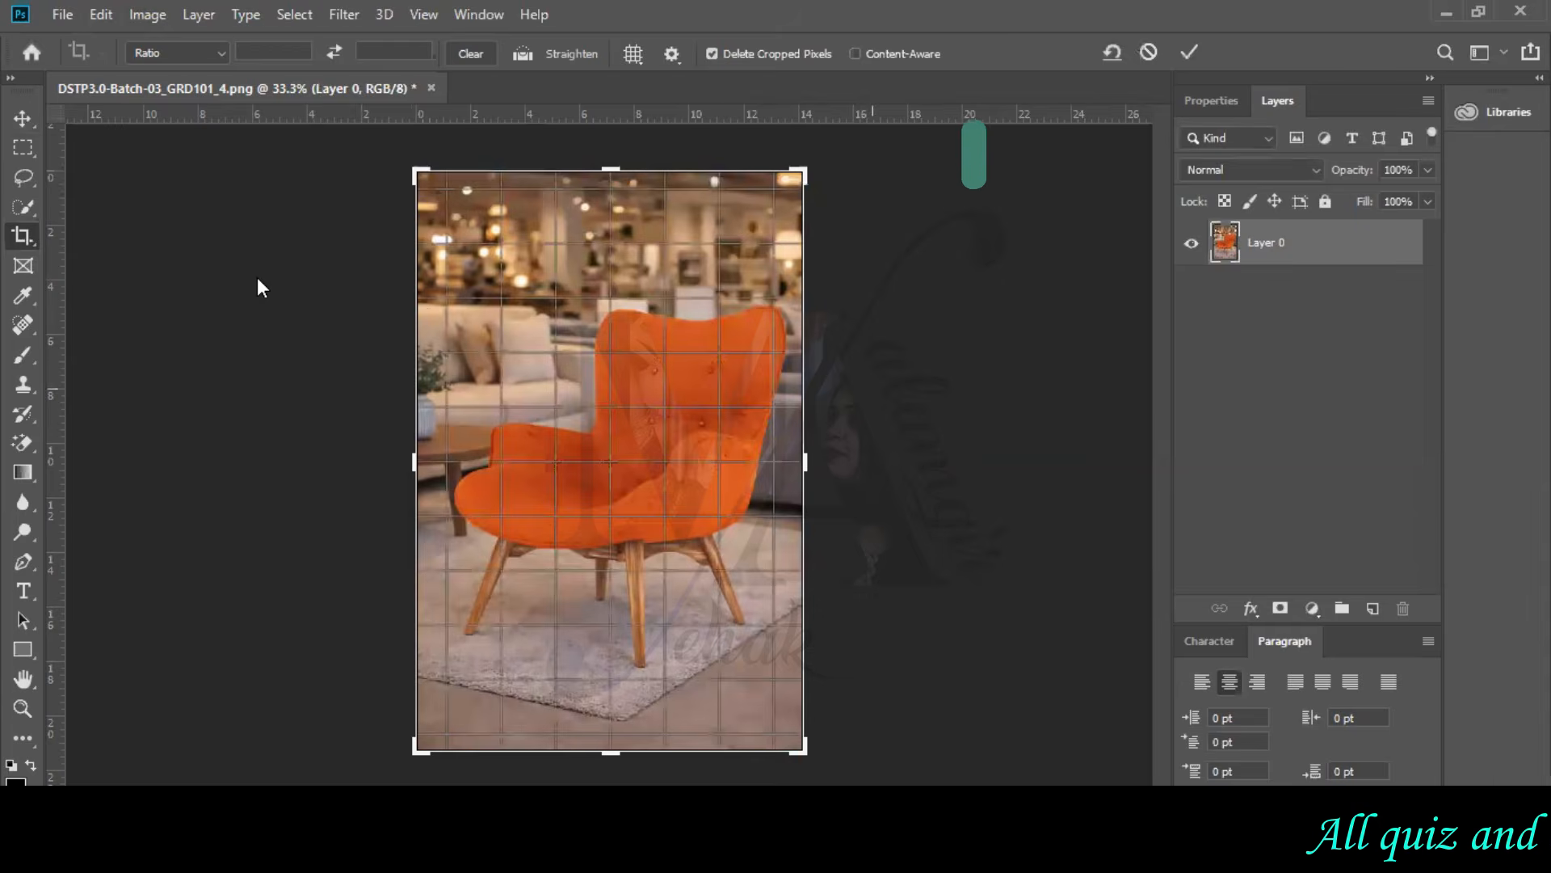
pyautogui.click(22, 118)
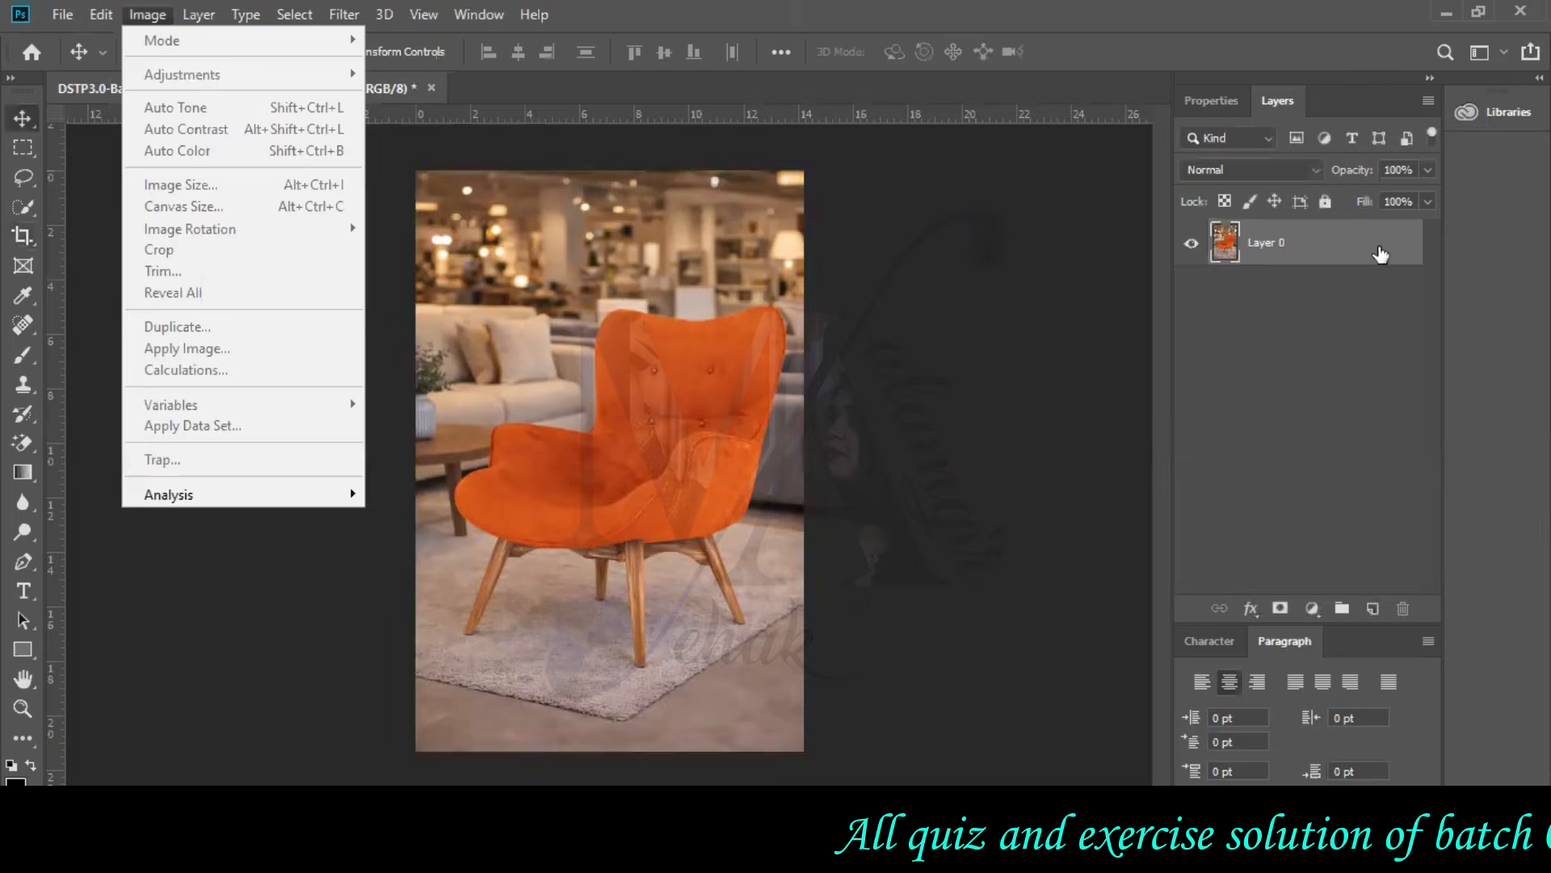
pyautogui.click(1381, 254)
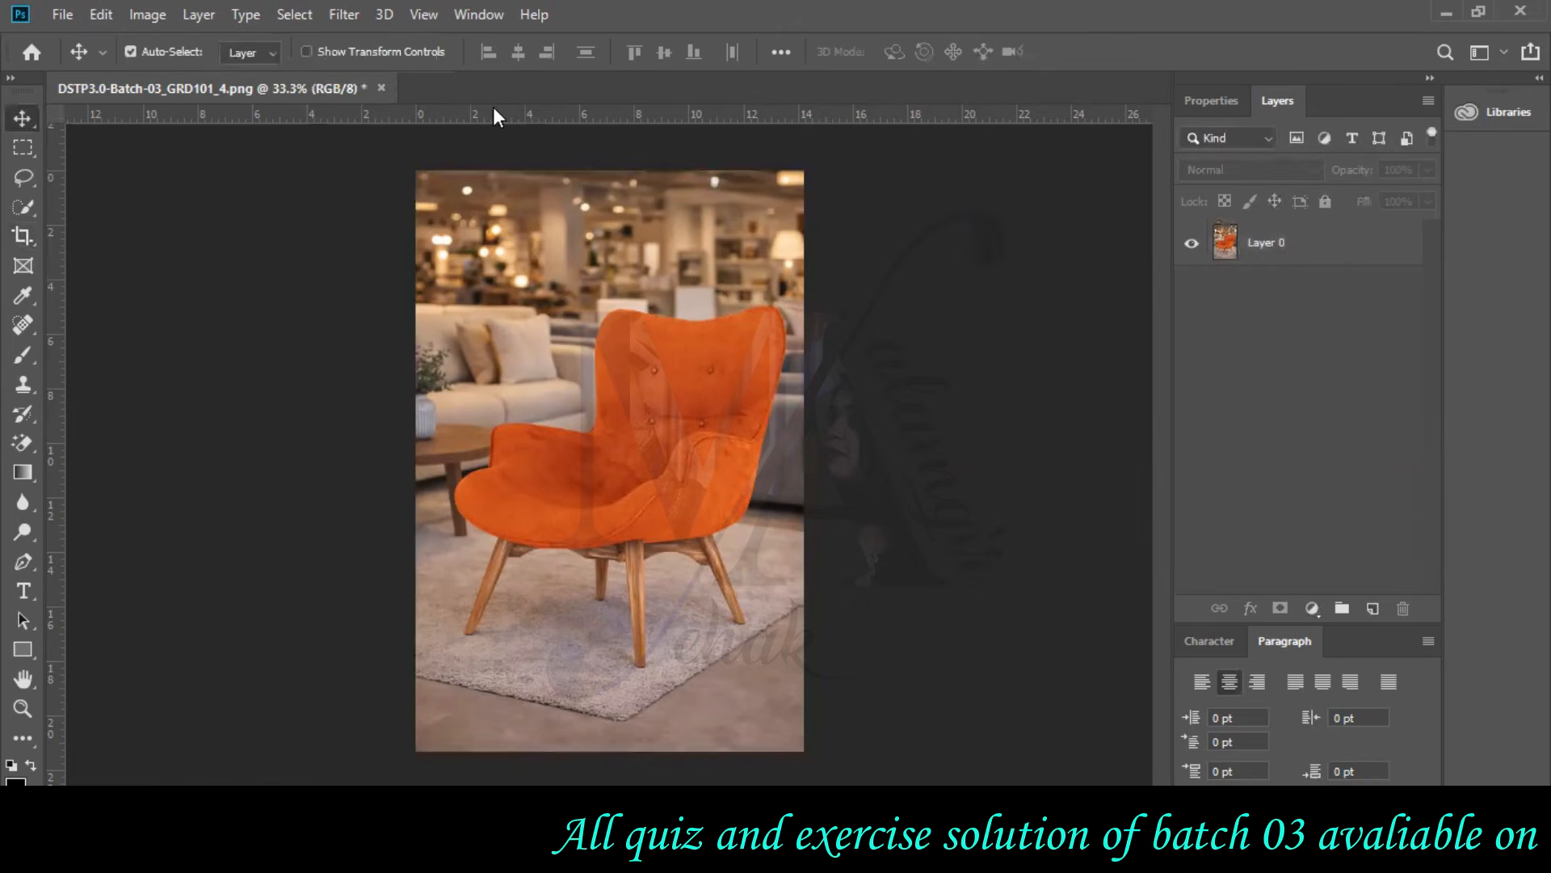
# - Close the edited image without keeping its changes and reopen DSTP3.0-Batch-03_GRD101_4.png
pyautogui.click(148, 18)
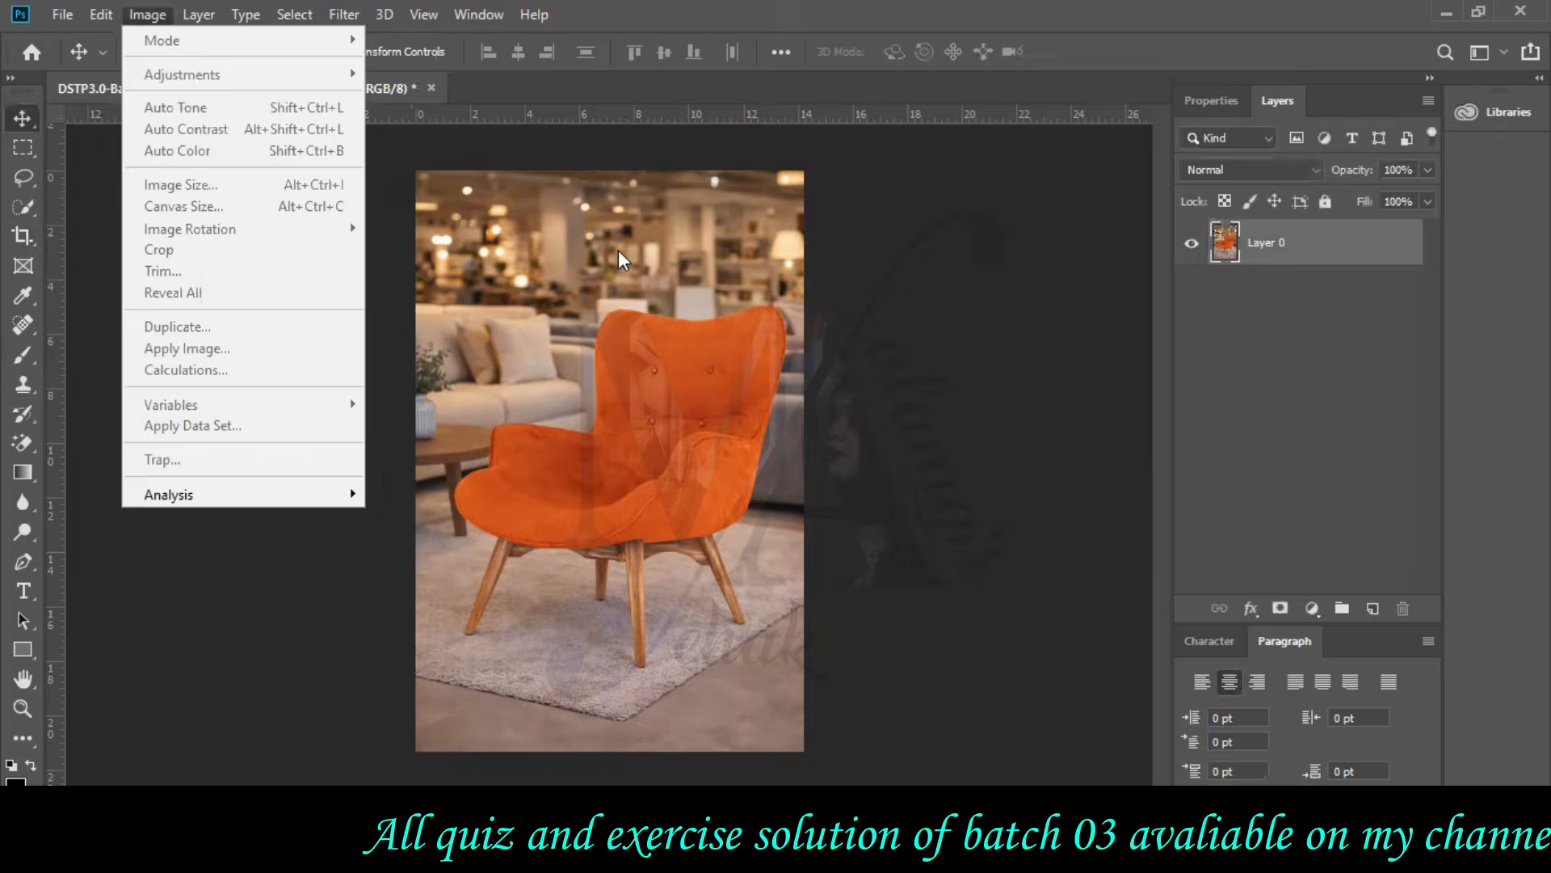
pyautogui.click(374, 192)
pyautogui.click(433, 87)
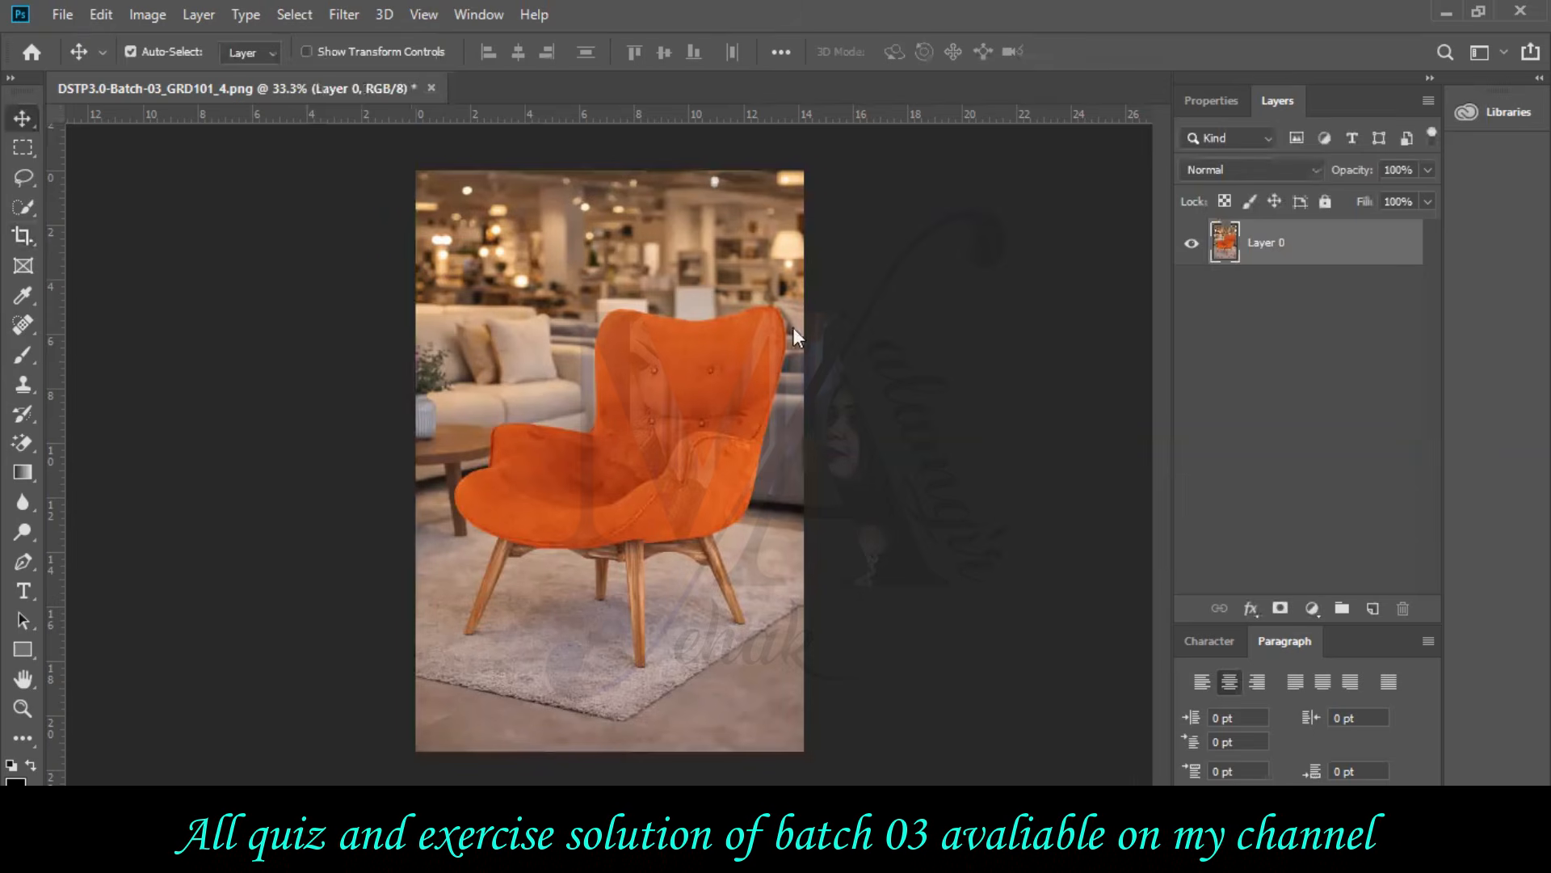
pyautogui.press('Return')
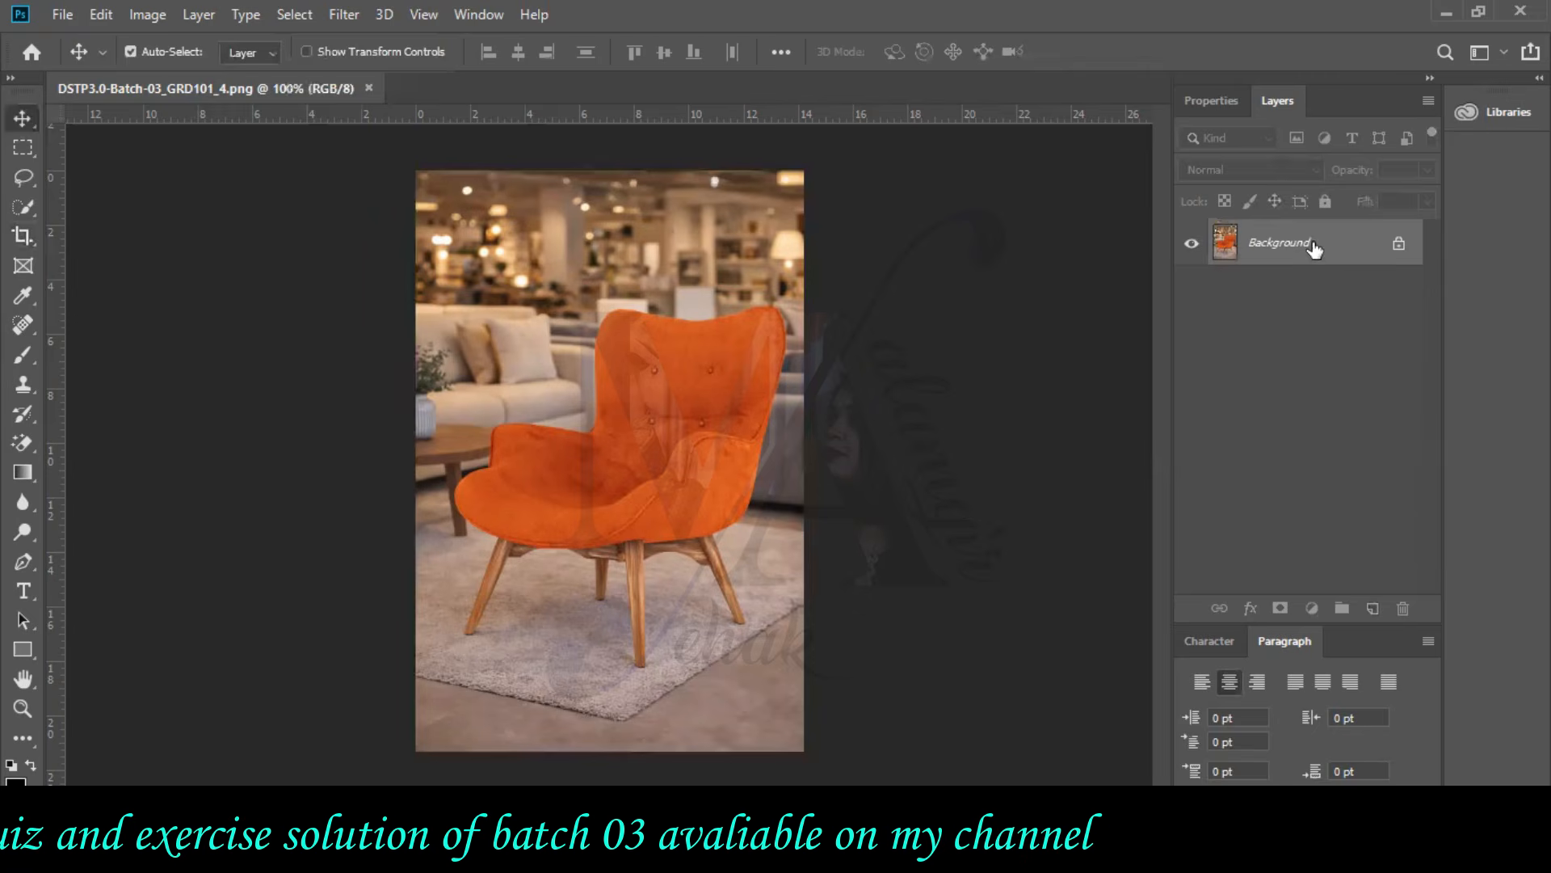
# - Unlock the Background as a regular layer with the default name, and correct it with Auto Tone and Auto Contrast
pyautogui.doubleClick(1292, 243)
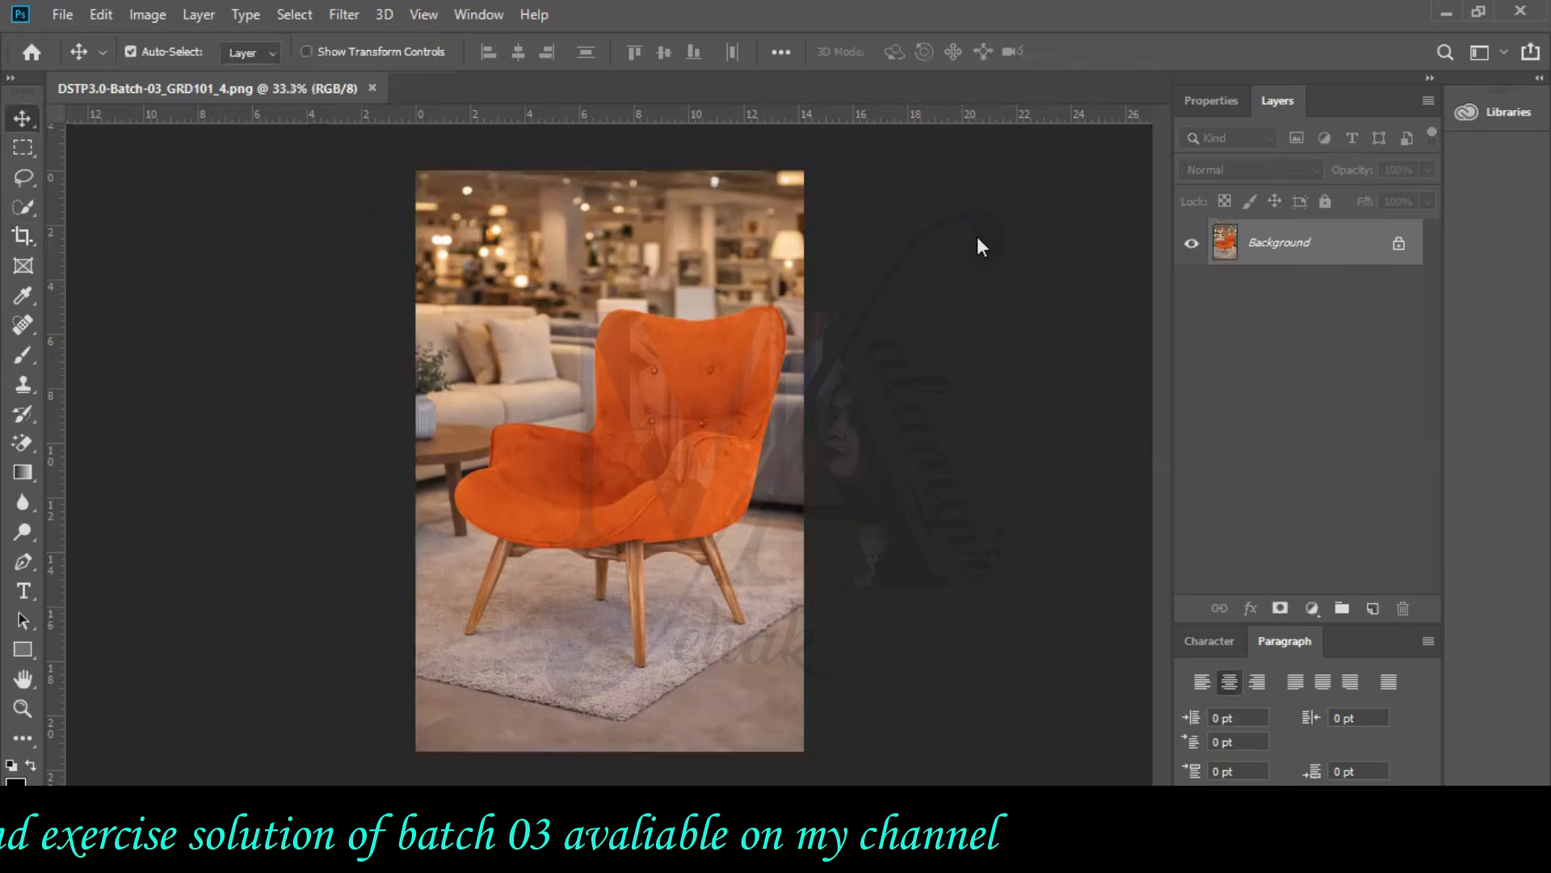
pyautogui.press('Return')
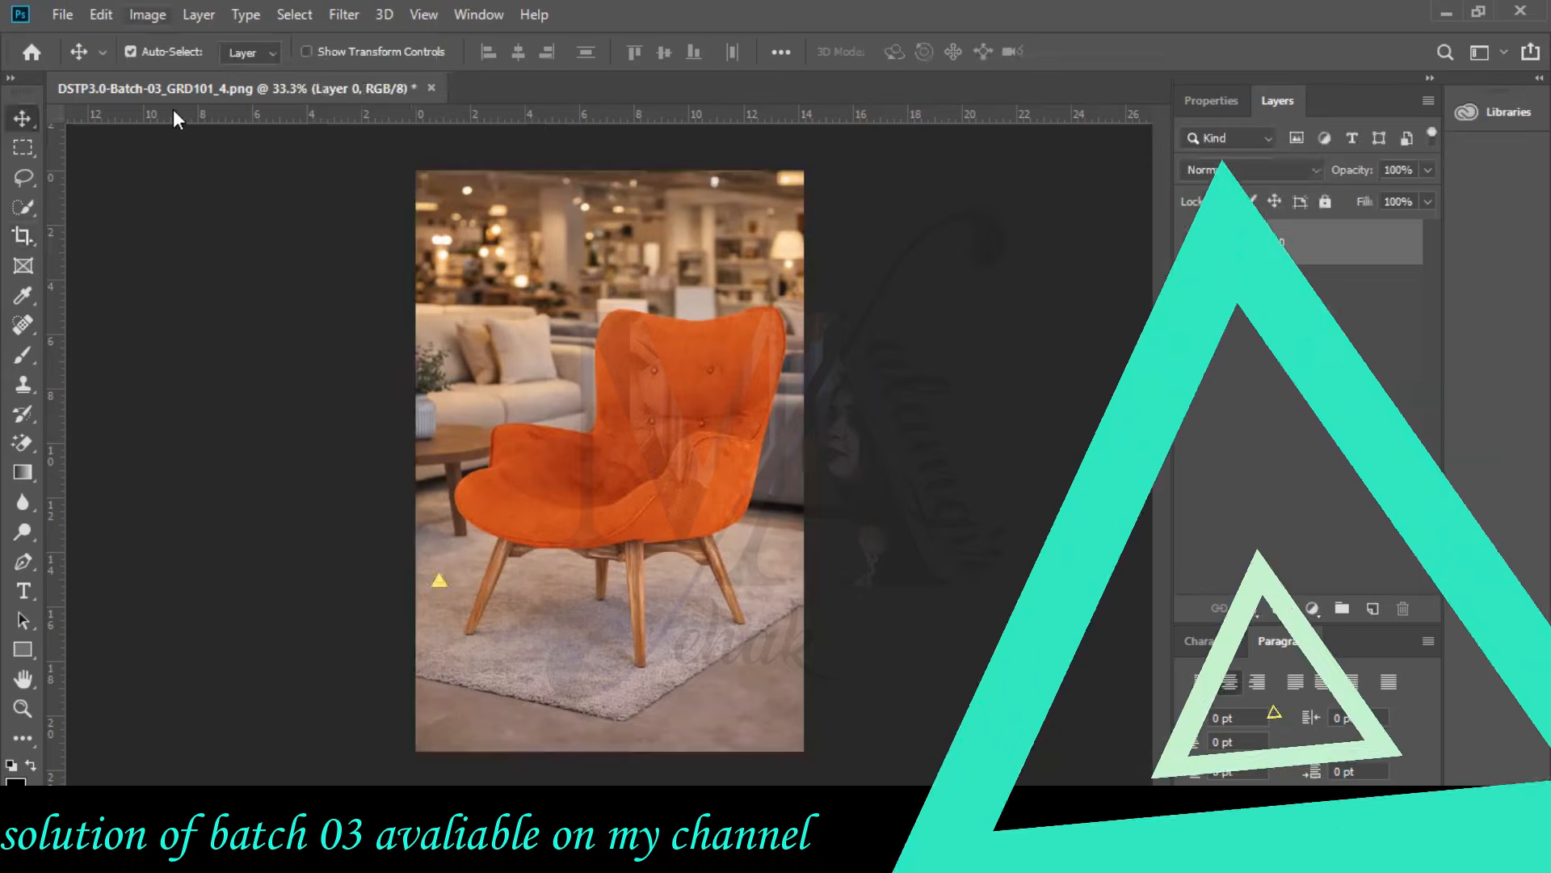
pyautogui.hotkey('alt', 'i')
pyautogui.click(173, 109)
pyautogui.click(146, 20)
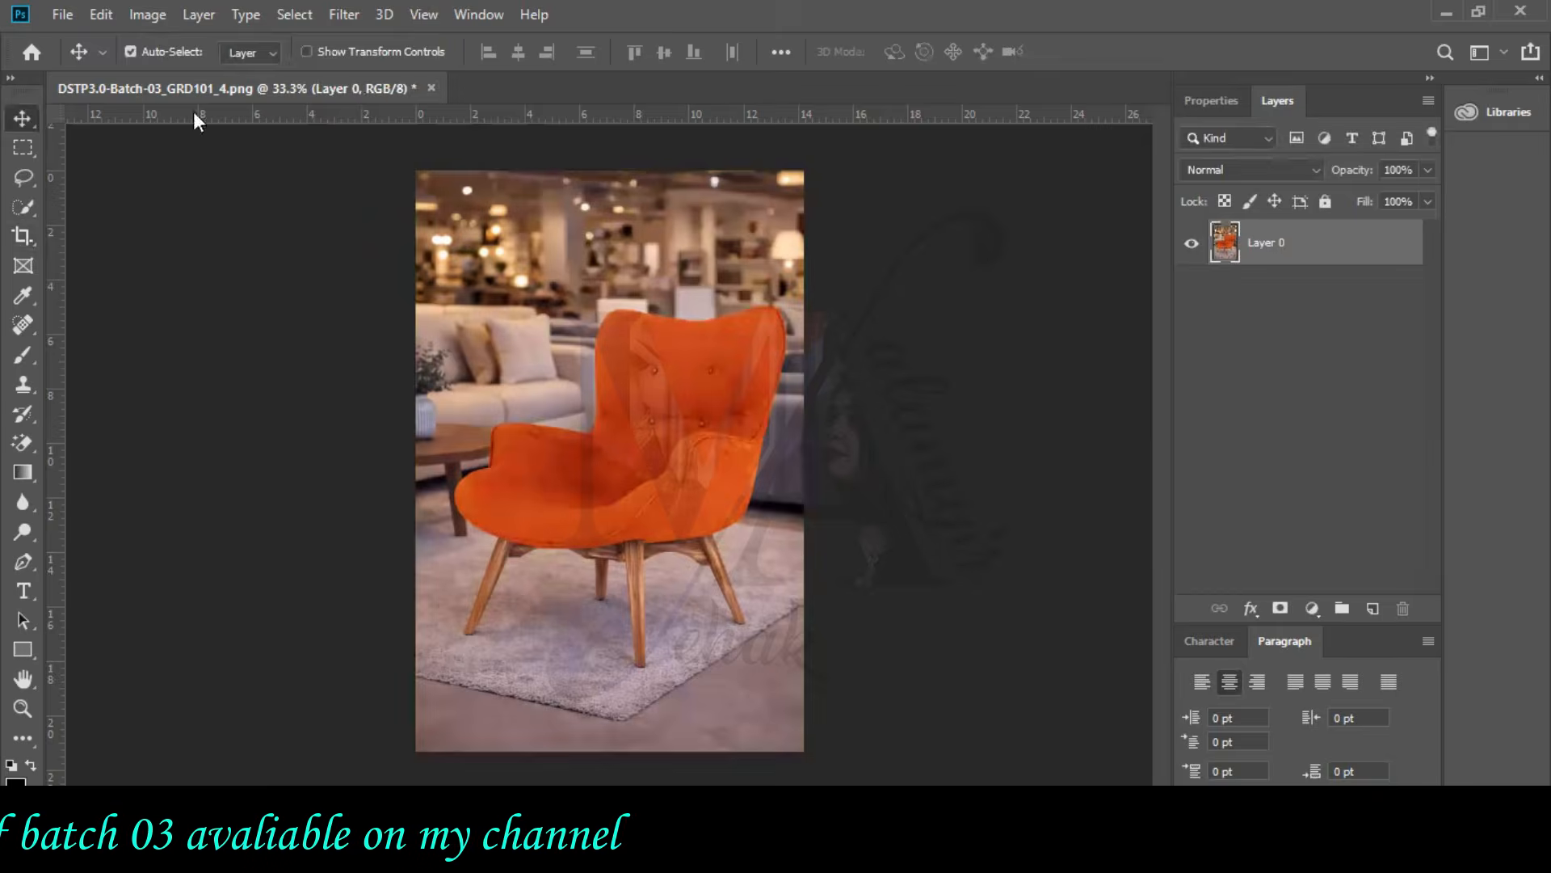
pyautogui.click(202, 130)
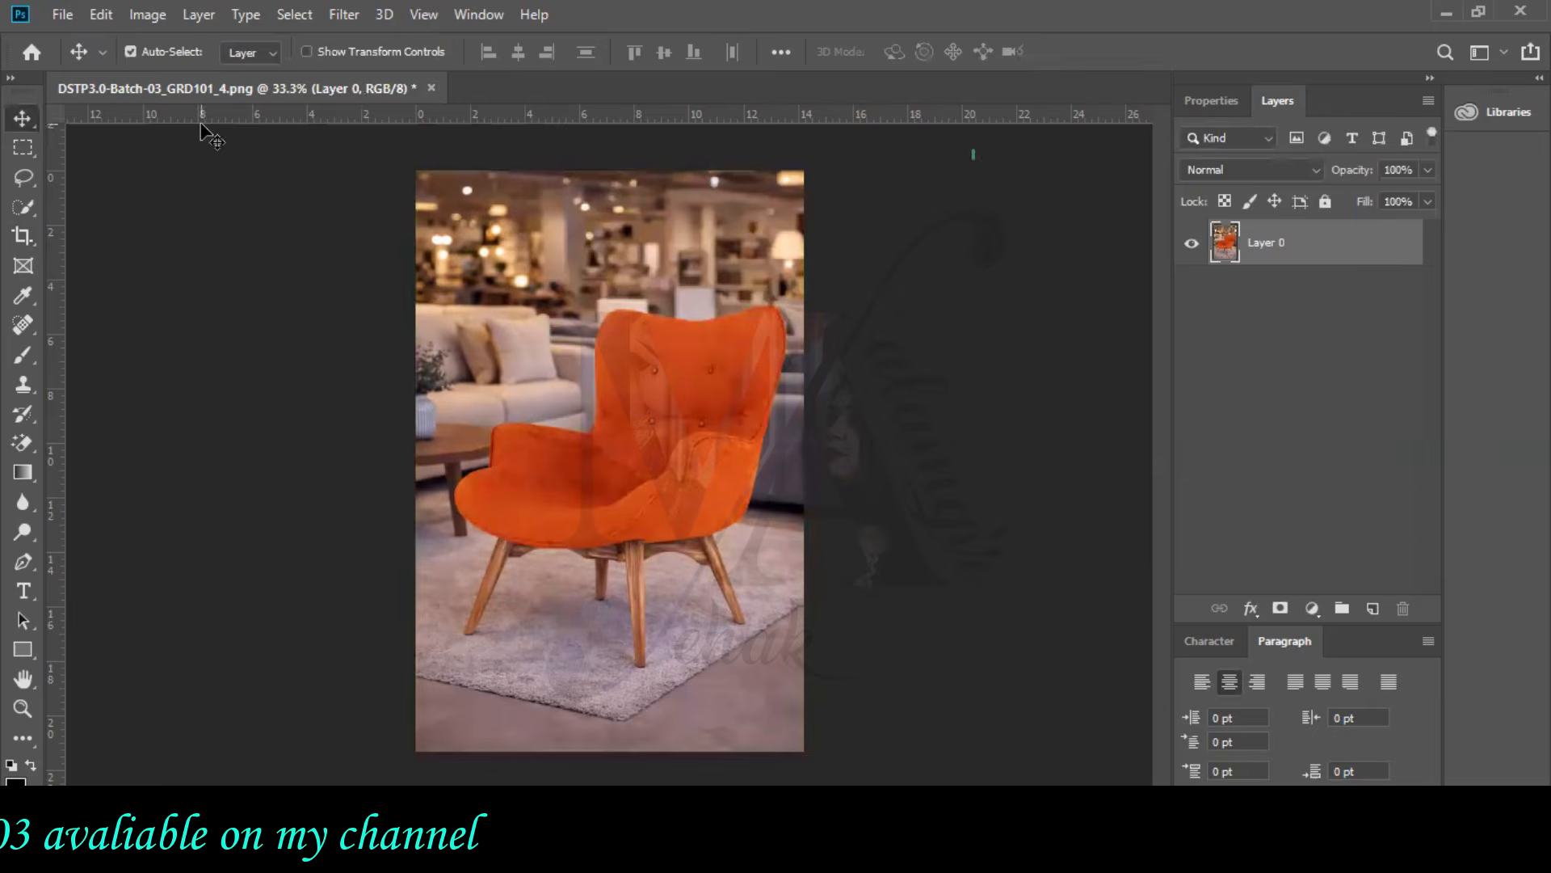
# - Adjust the chair layer with Brightness/Contrast, setting brightness to 11 and contrast to 31
pyautogui.click(148, 18)
pyautogui.moveTo(194, 75)
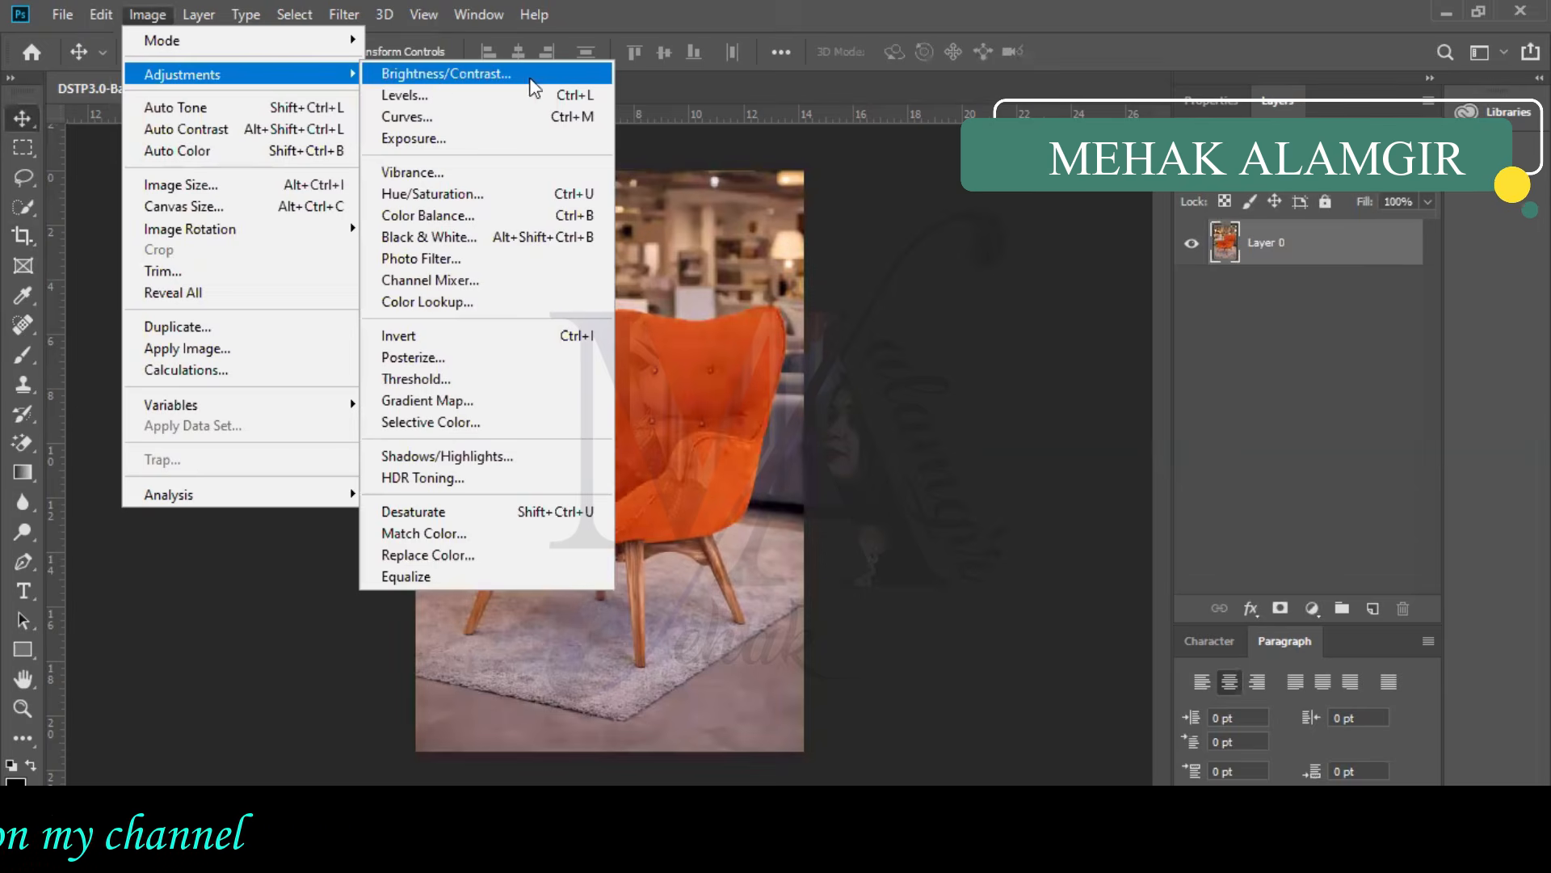
pyautogui.press('Return')
pyautogui.moveTo(932, 411); pyautogui.dragTo(966, 409)
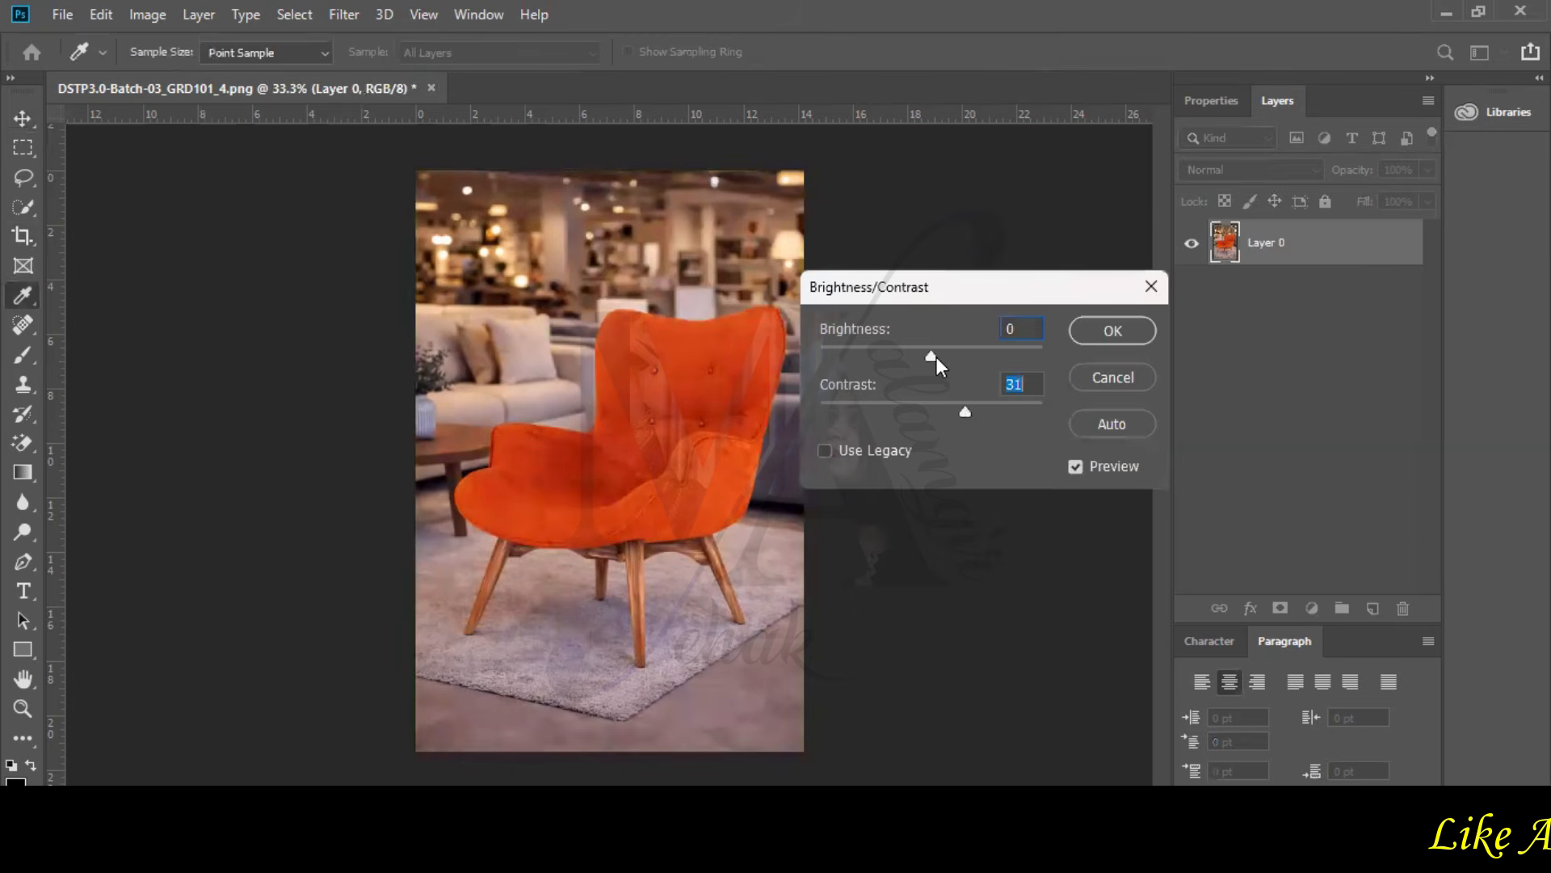
pyautogui.moveTo(920, 355); pyautogui.dragTo(938, 354)
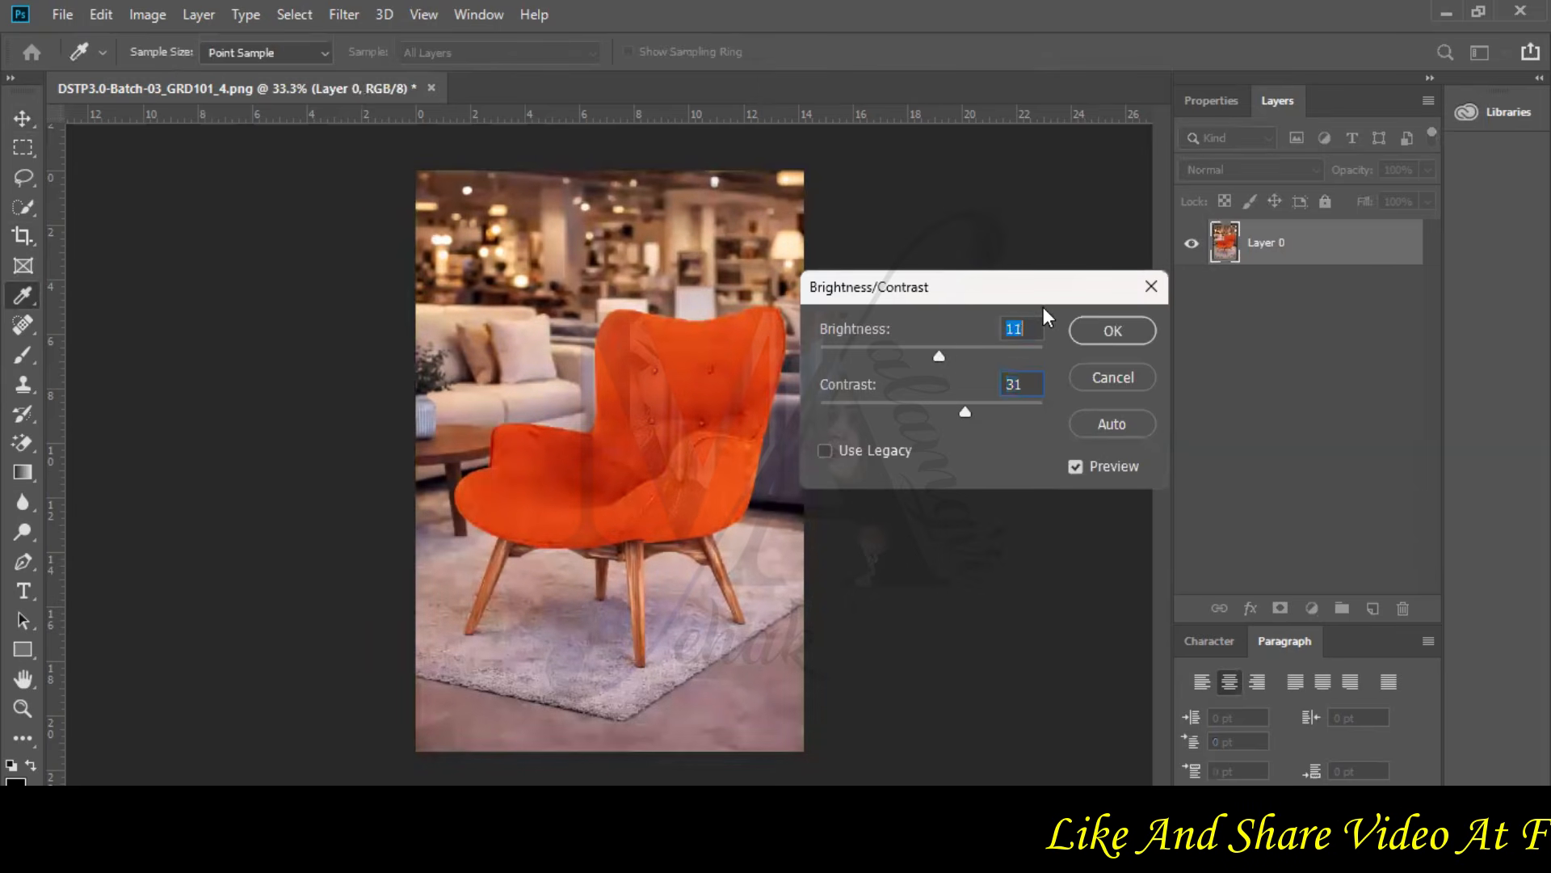
pyautogui.press('Return')
pyautogui.press('v')
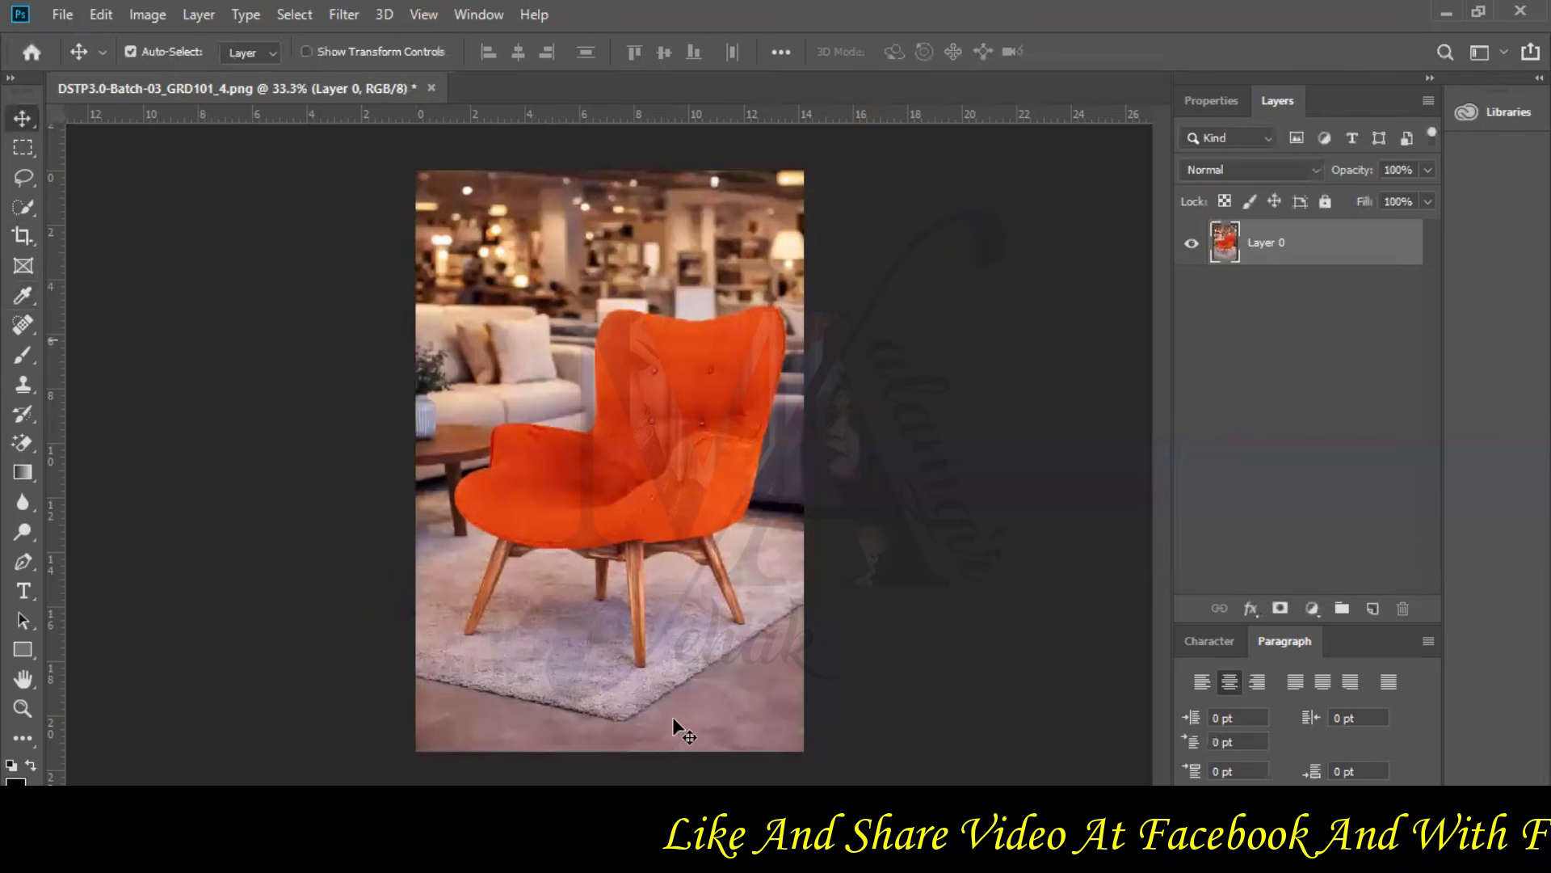
# - Soften the showroom background behind the chair using the Blur tool with a 202 px brush
pyautogui.rightClick(23, 503)
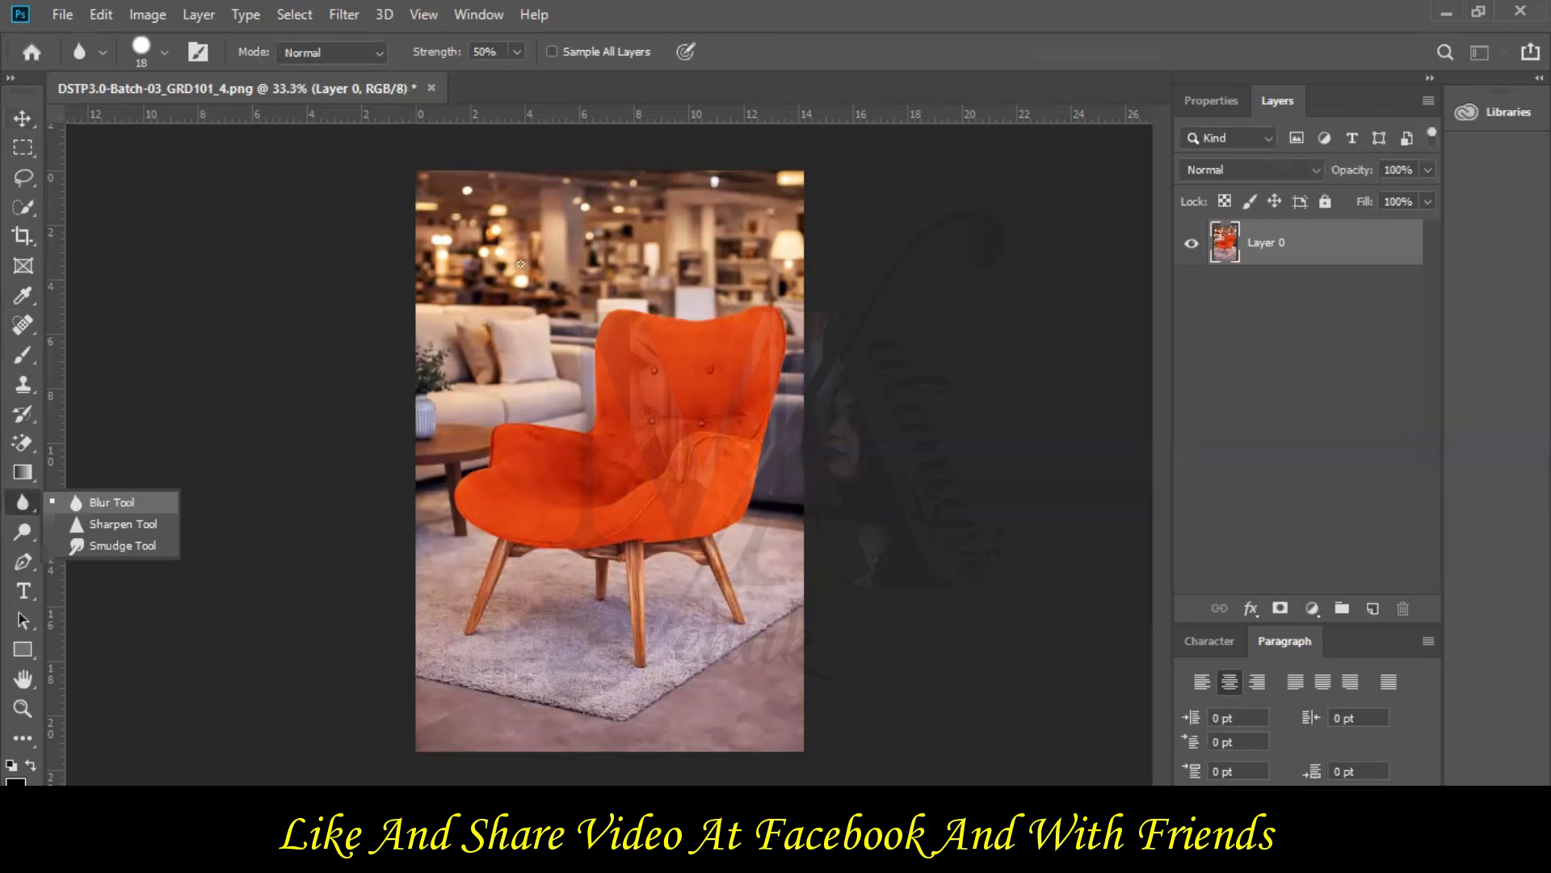
pyautogui.click(79, 503)
pyautogui.click(164, 55)
pyautogui.click(237, 120)
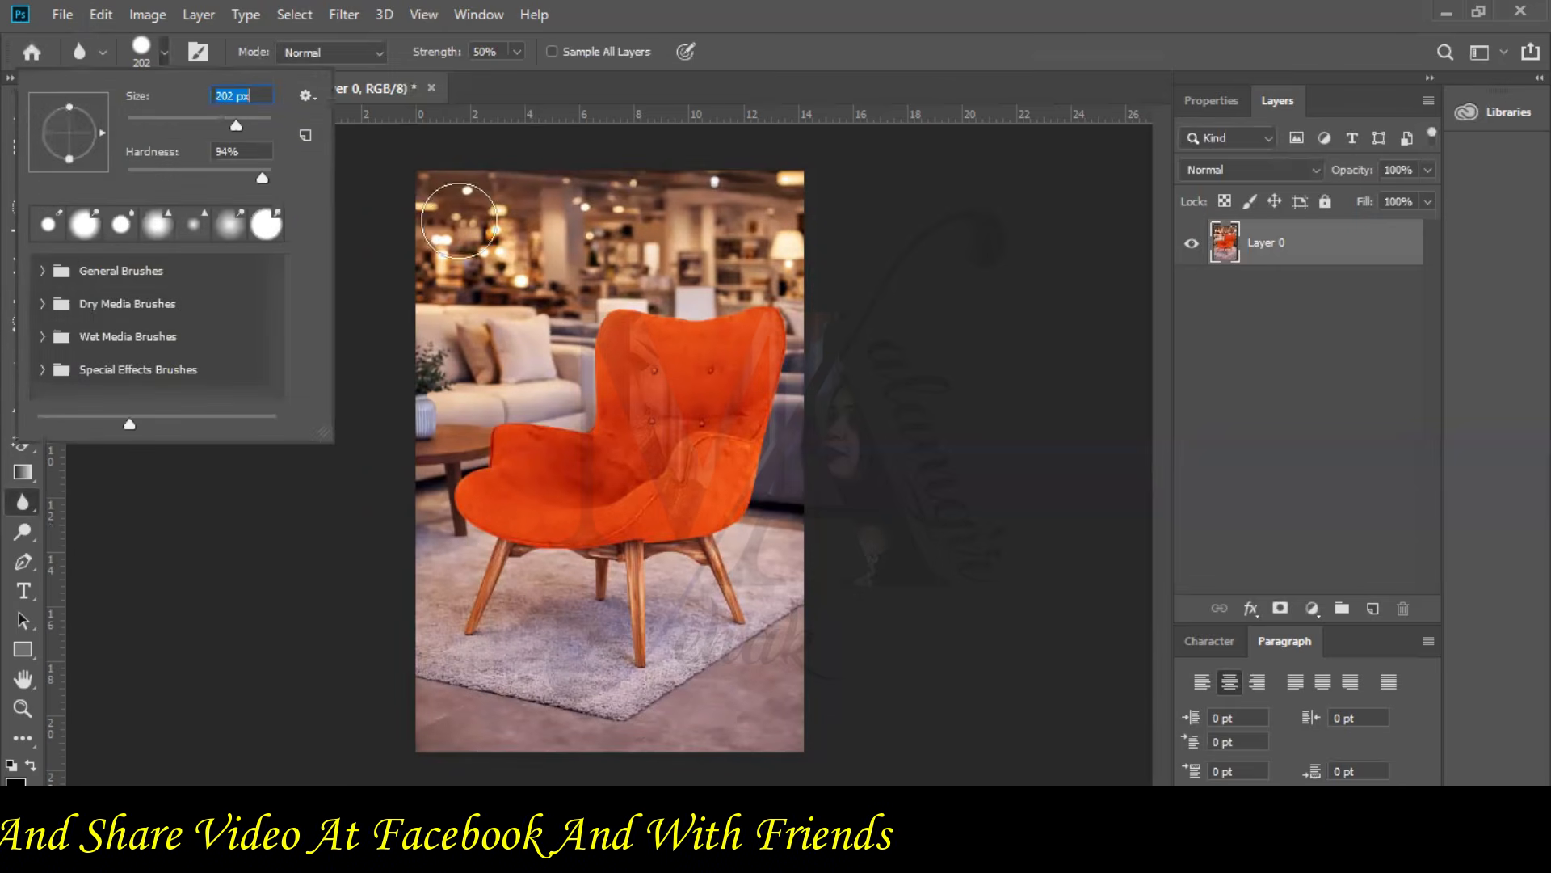
pyautogui.moveTo(523, 233); pyautogui.dragTo(450, 315)
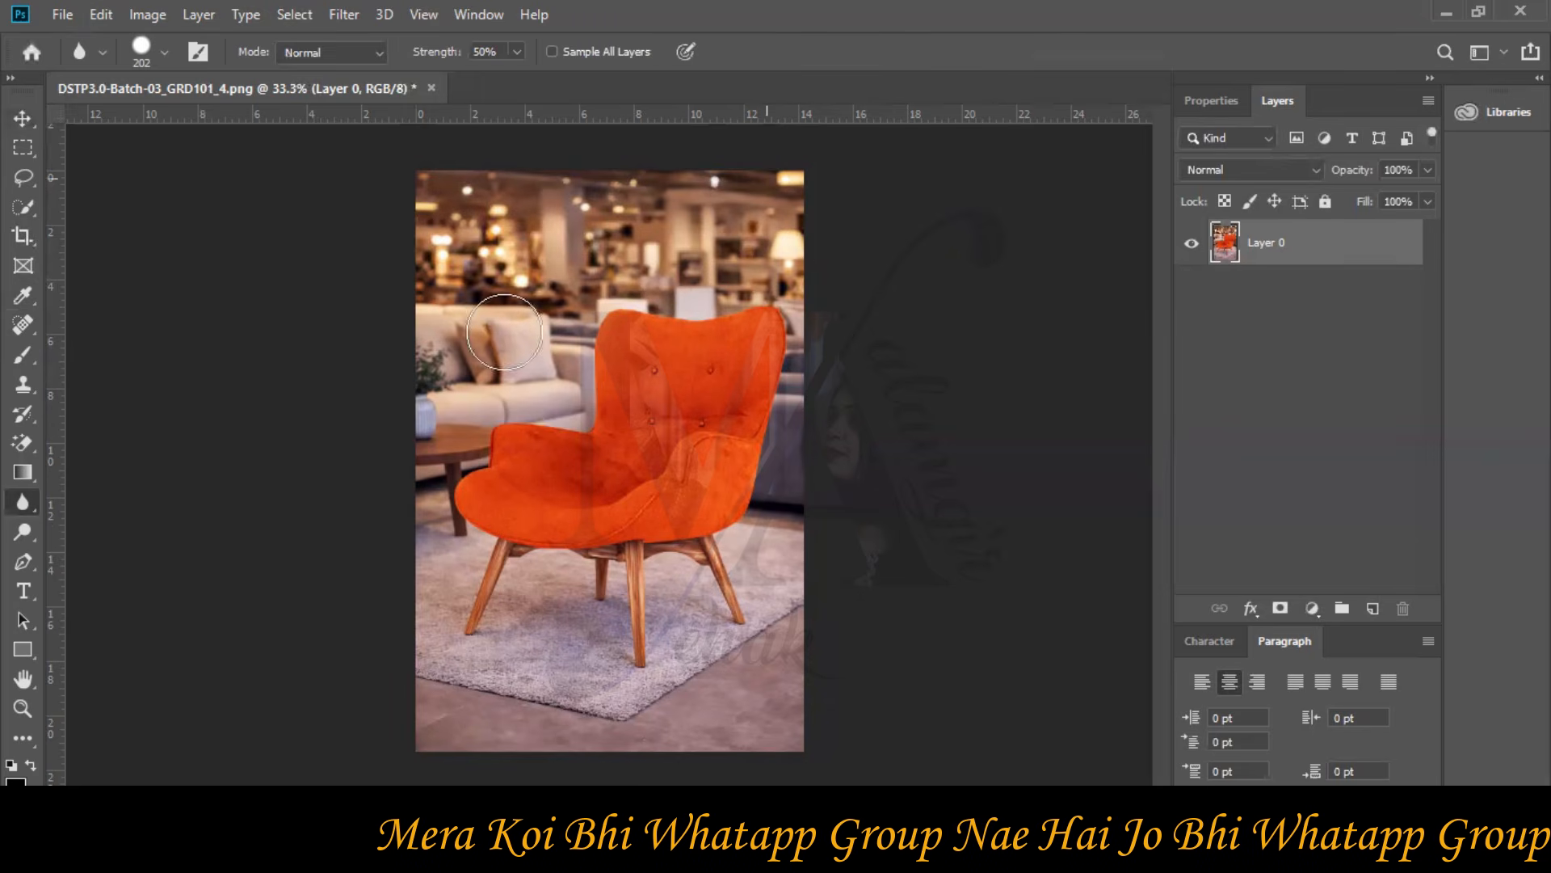
# - Set the chair image's resolution to 300 pixels/inch with automatic resampling
pyautogui.click(60, 13)
pyautogui.moveTo(156, 16)
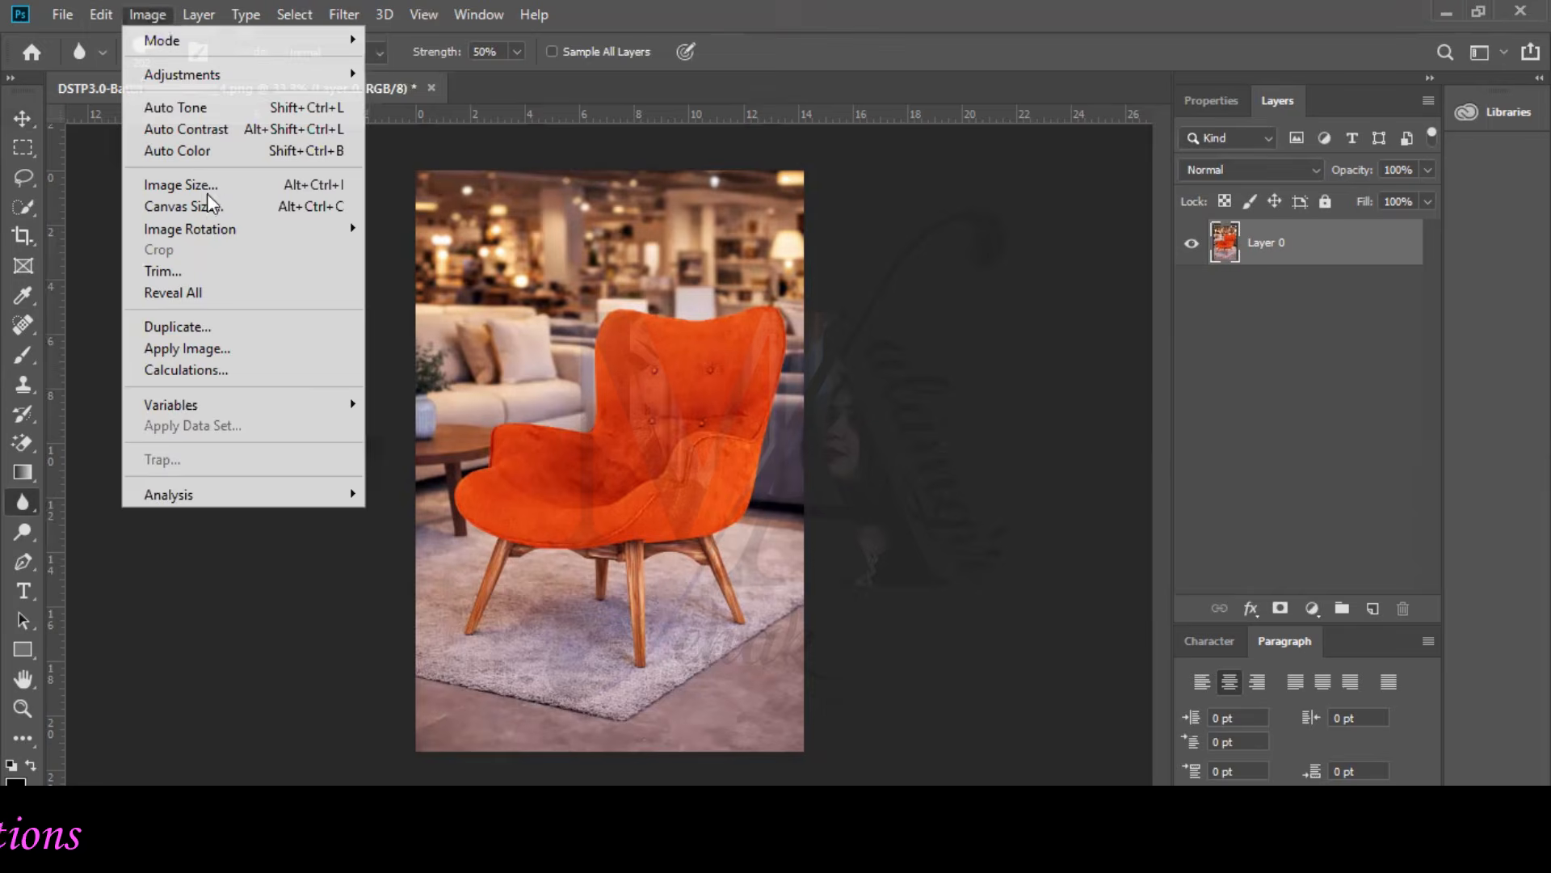
pyautogui.press('Return')
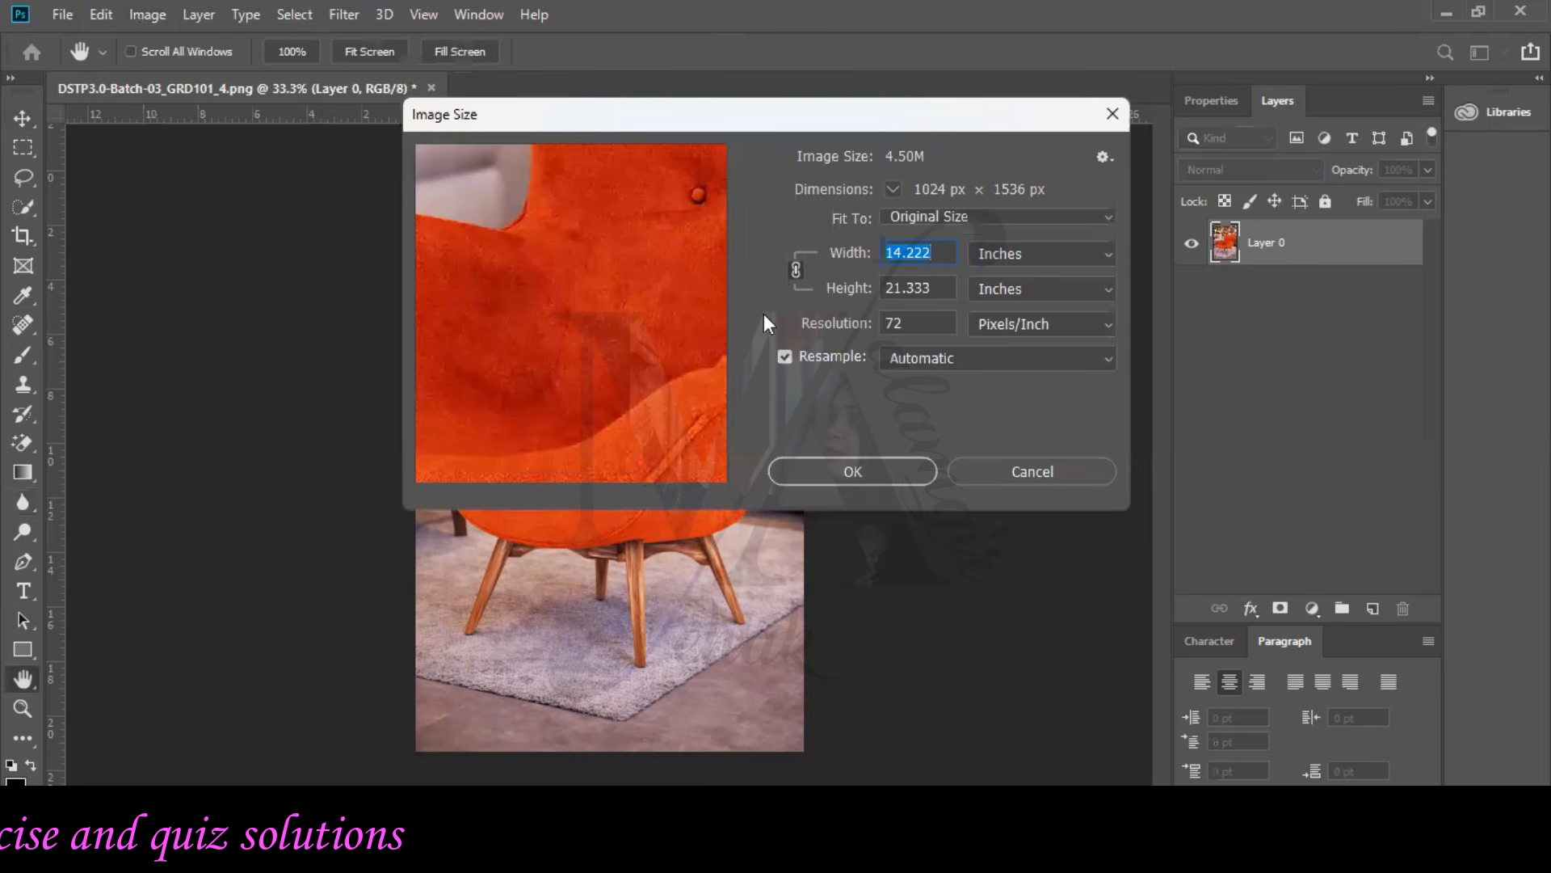
pyautogui.write('300')
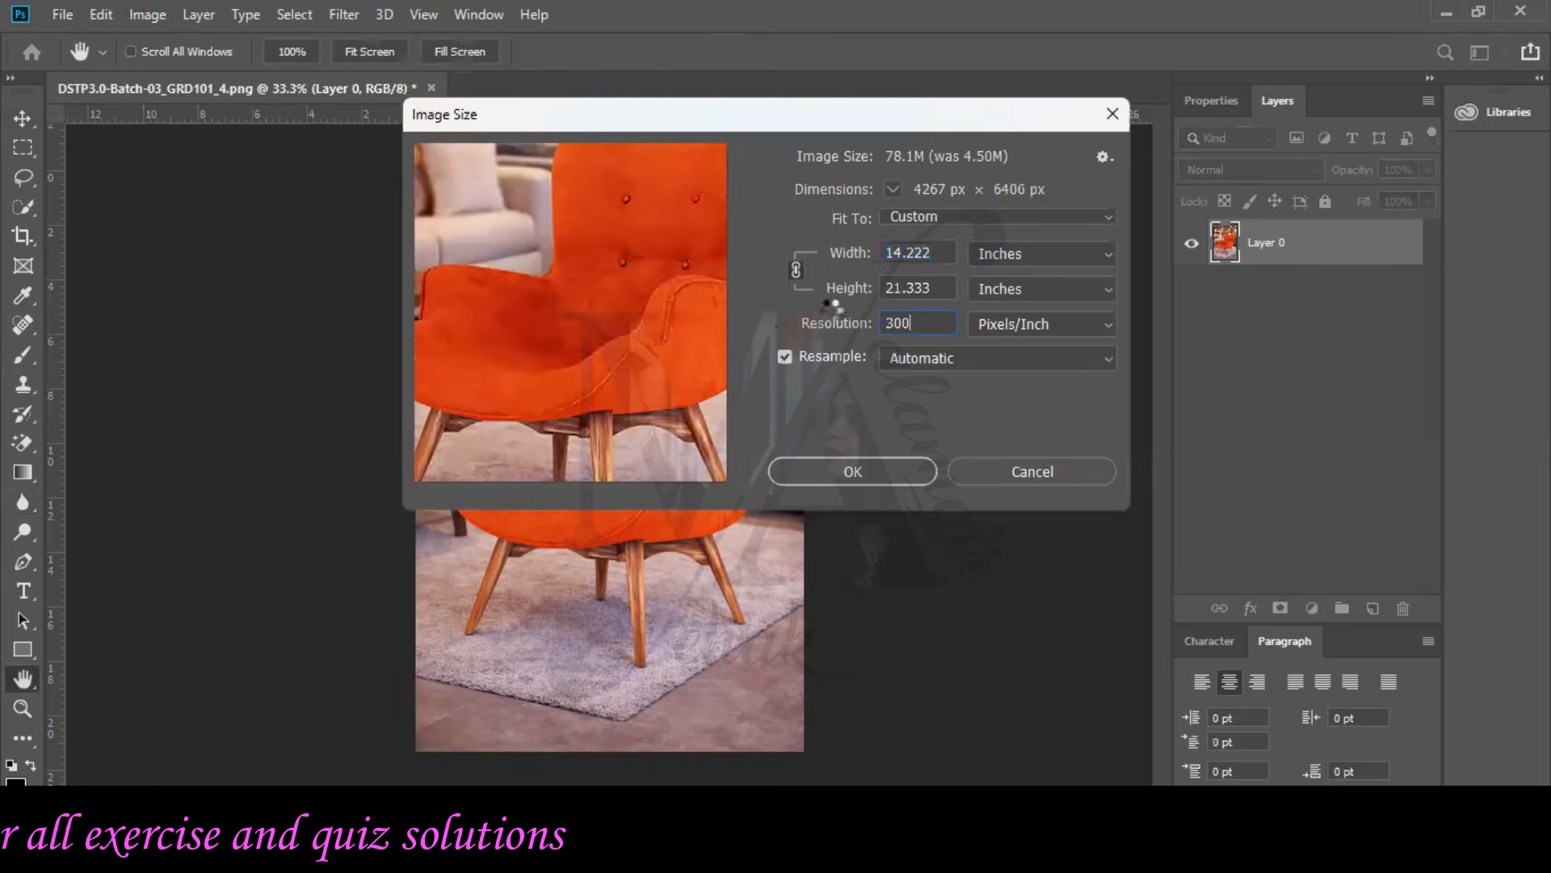
pyautogui.press('Return')
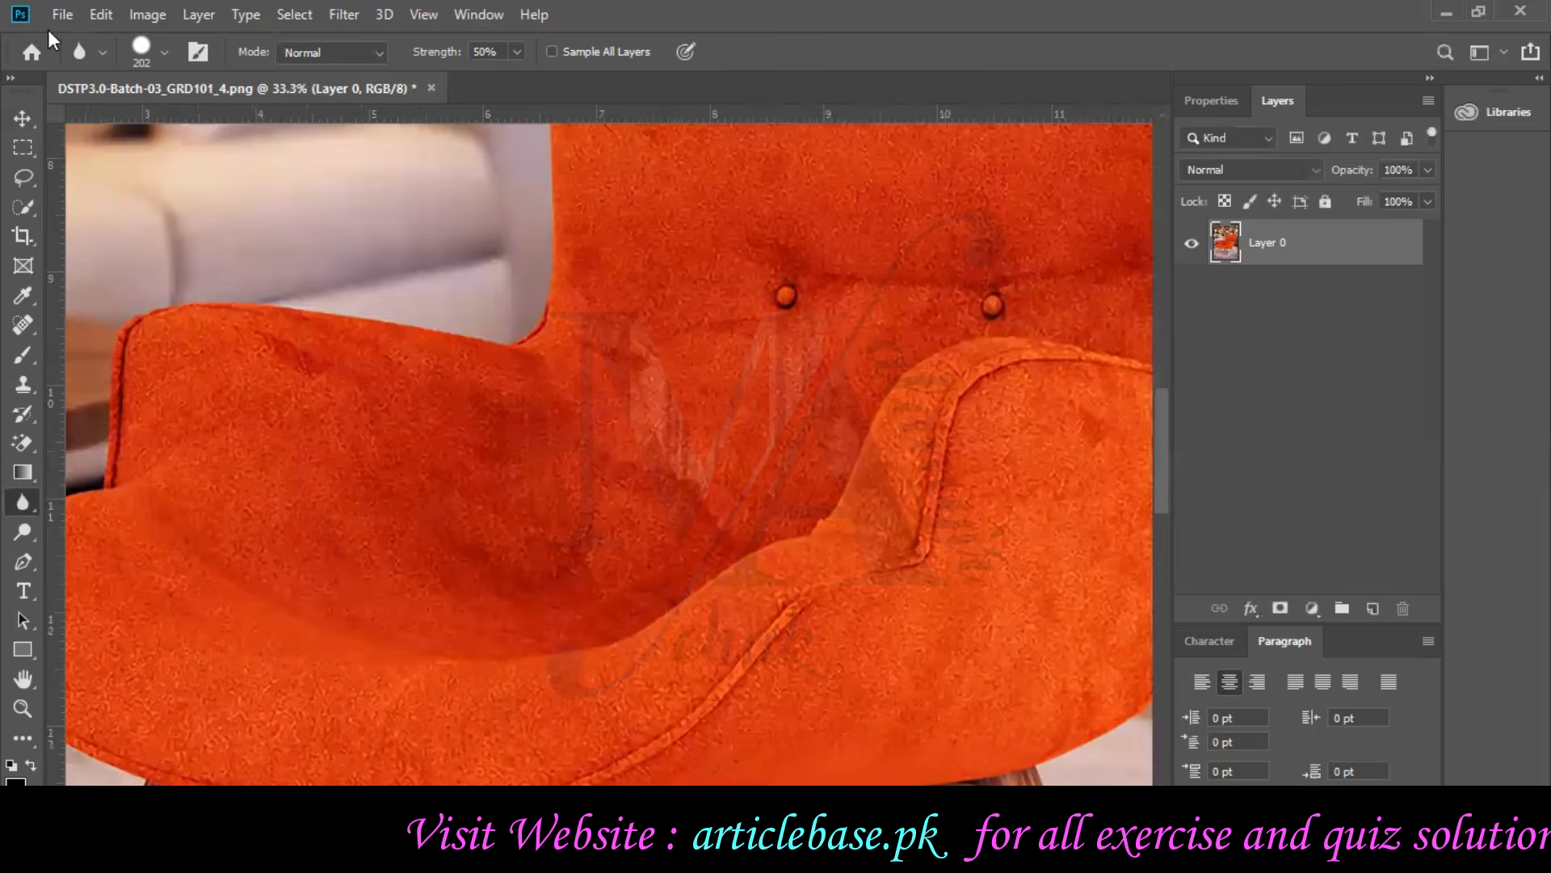
pyautogui.click(50, 19)
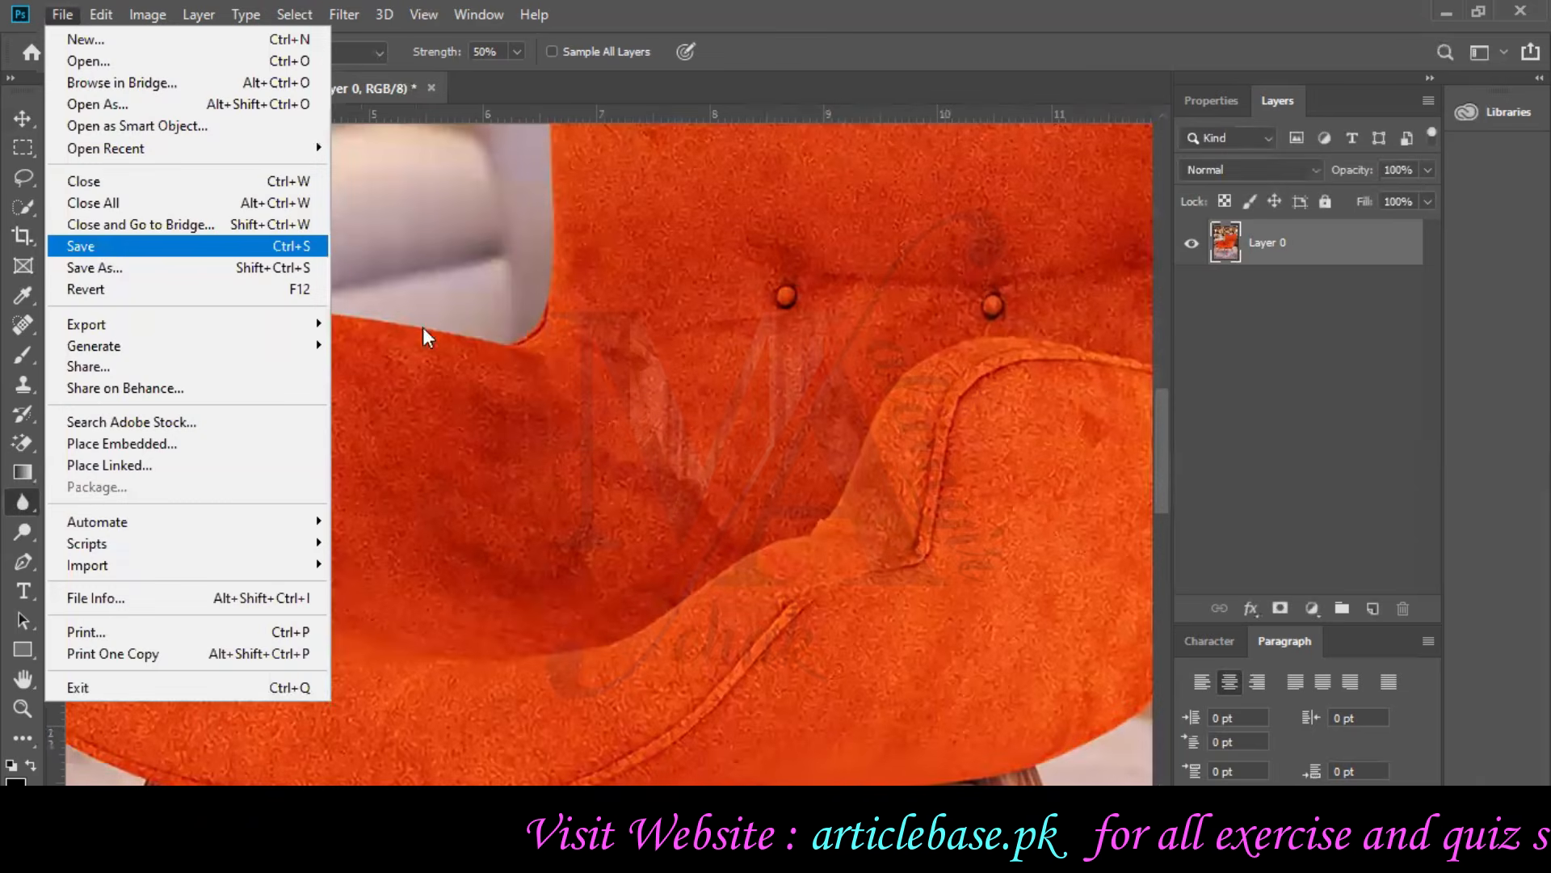
pyautogui.moveTo(307, 324)
pyautogui.click(436, 344)
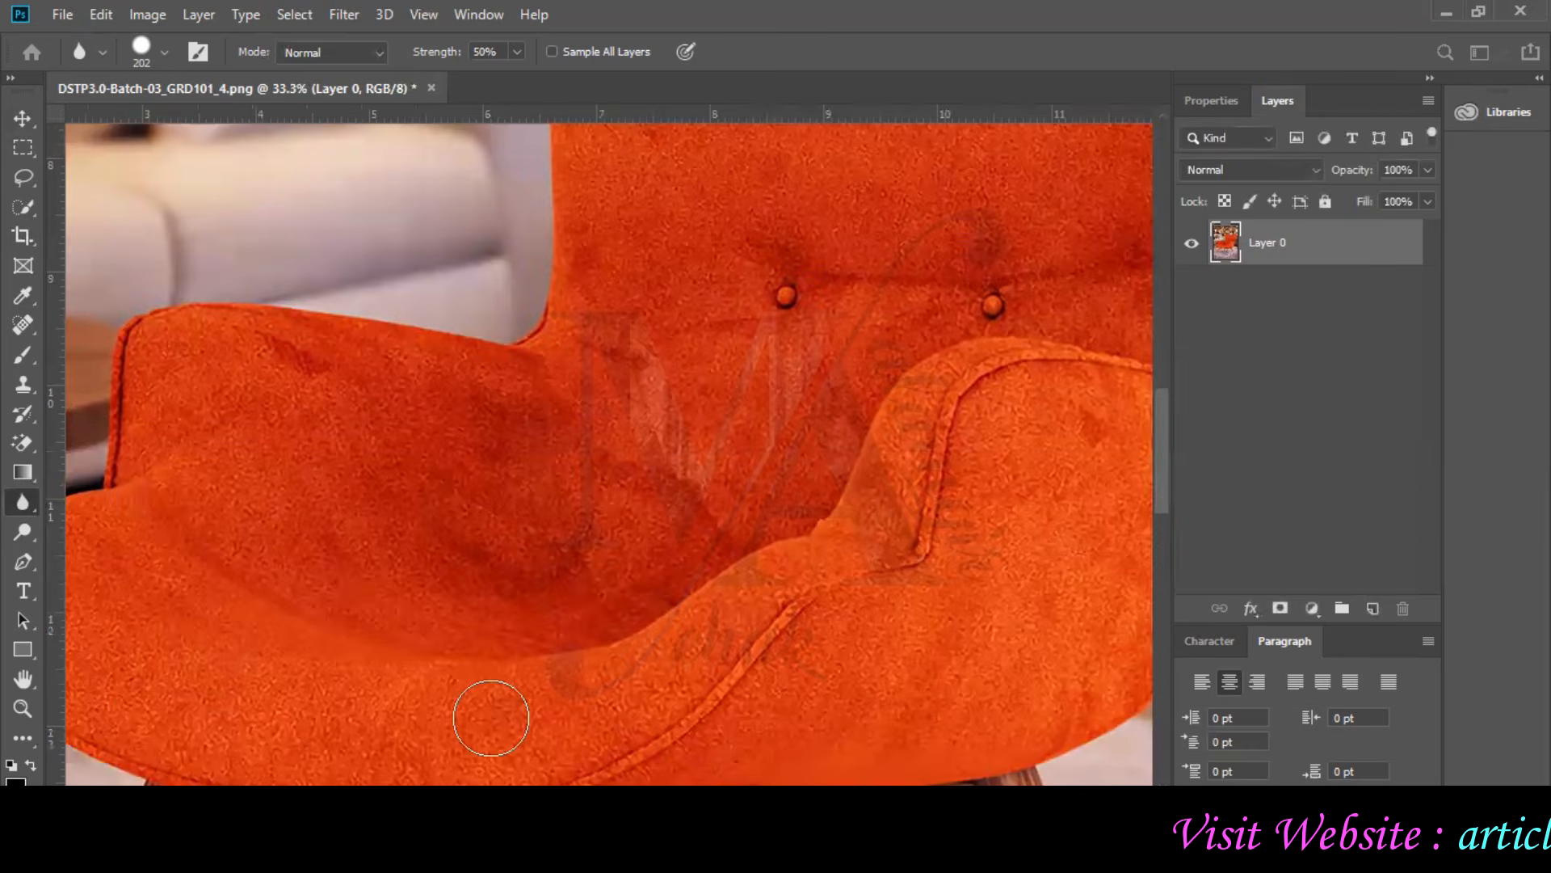
# - Fit the whole chair image on screen, capture a full-screen snip and paste it below the requirements in the Word document
pyautogui.hotkey('ctrl', '0')
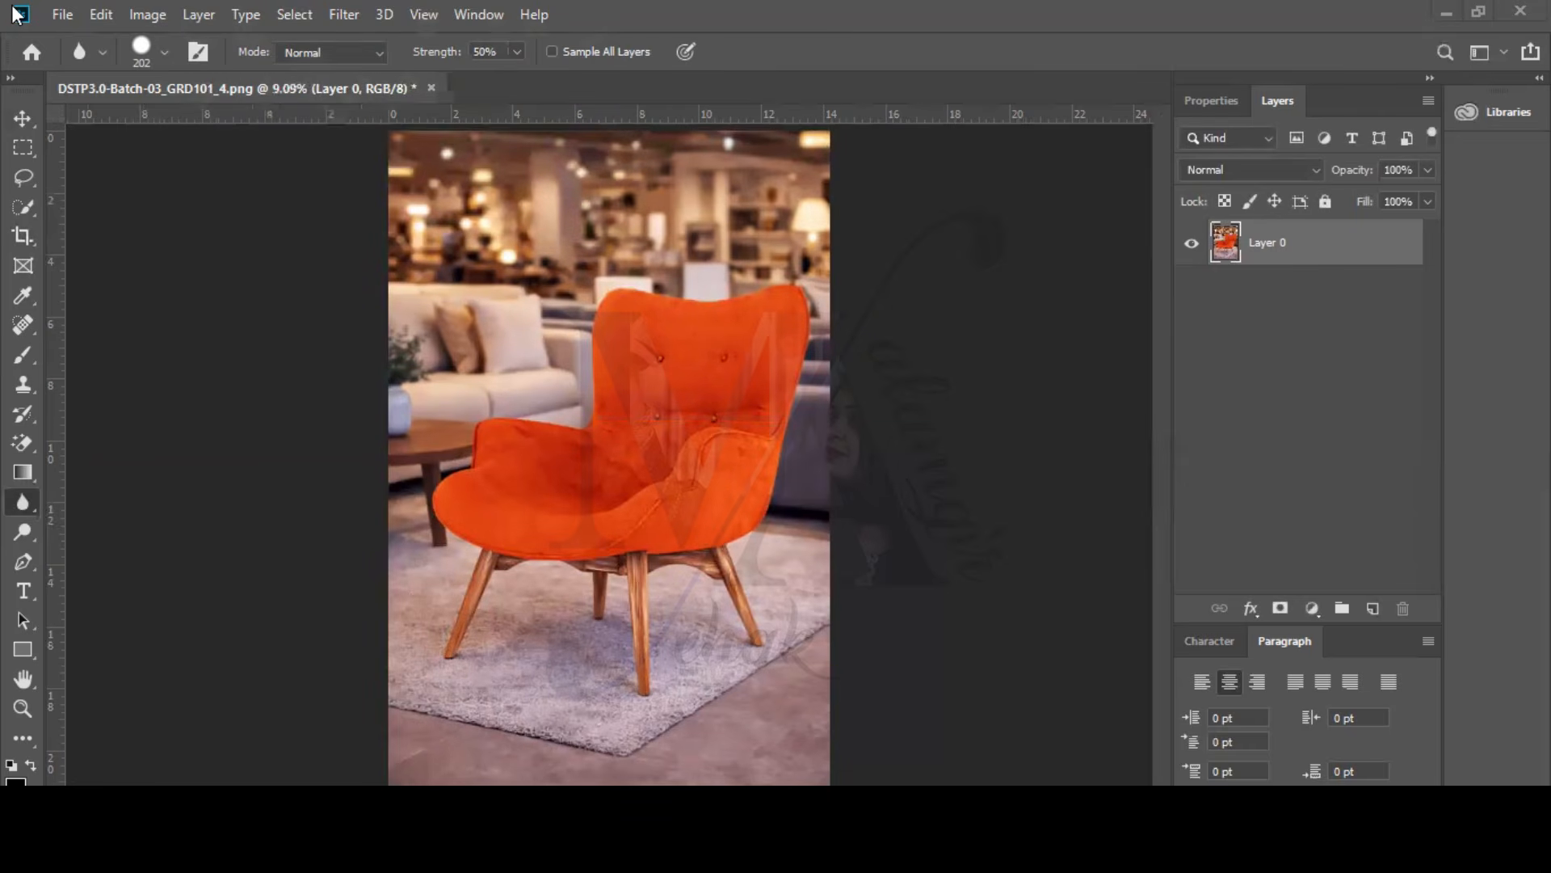
pyautogui.moveTo(7, 3); pyautogui.dragTo(1549, 779)
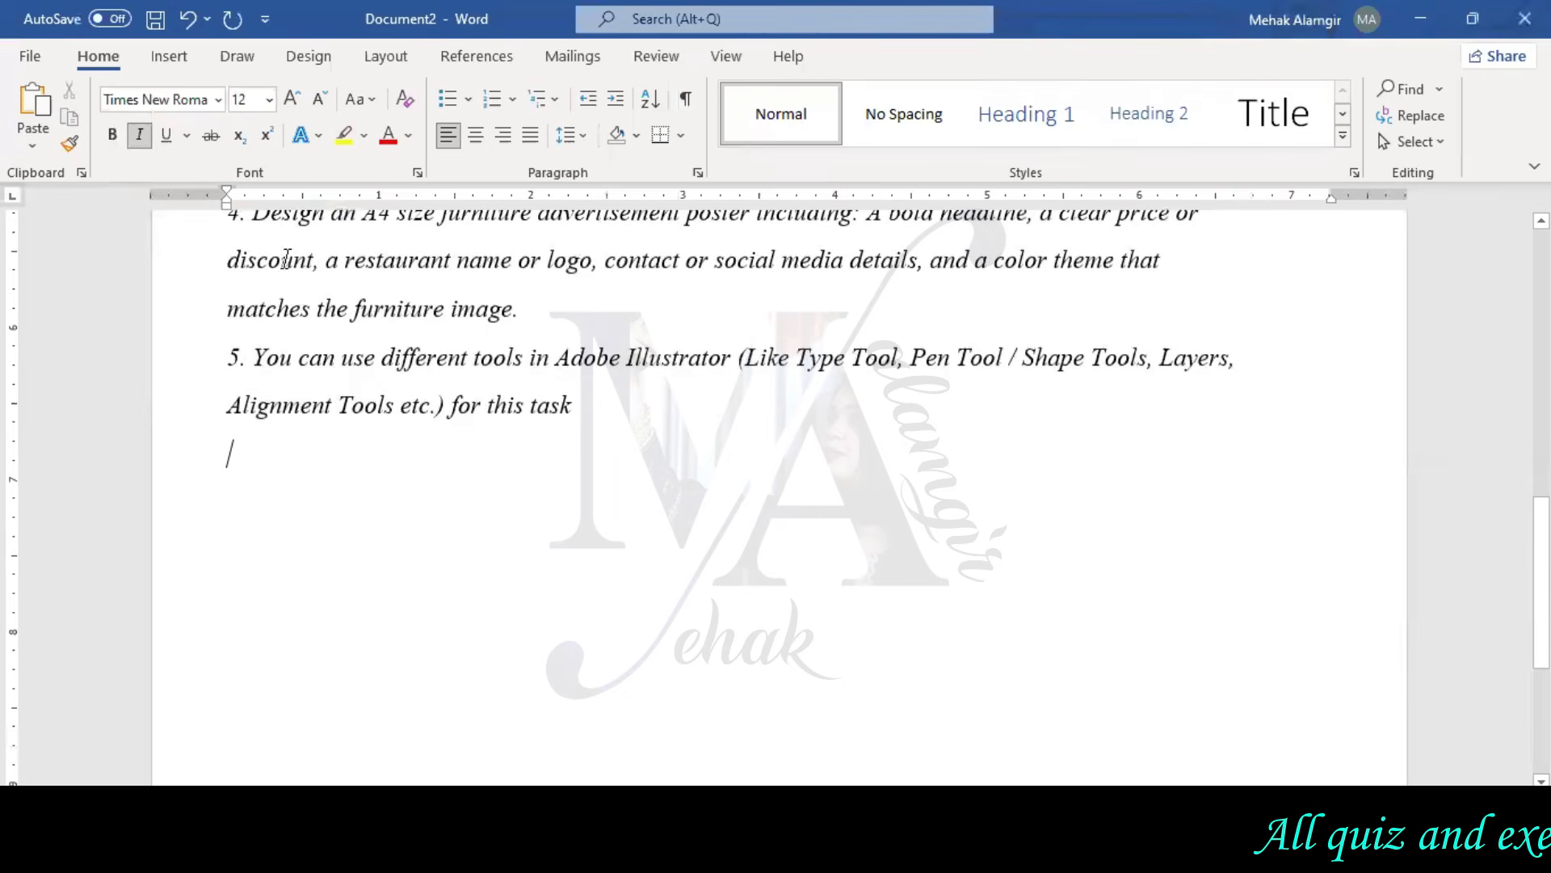
pyautogui.click(36, 105)
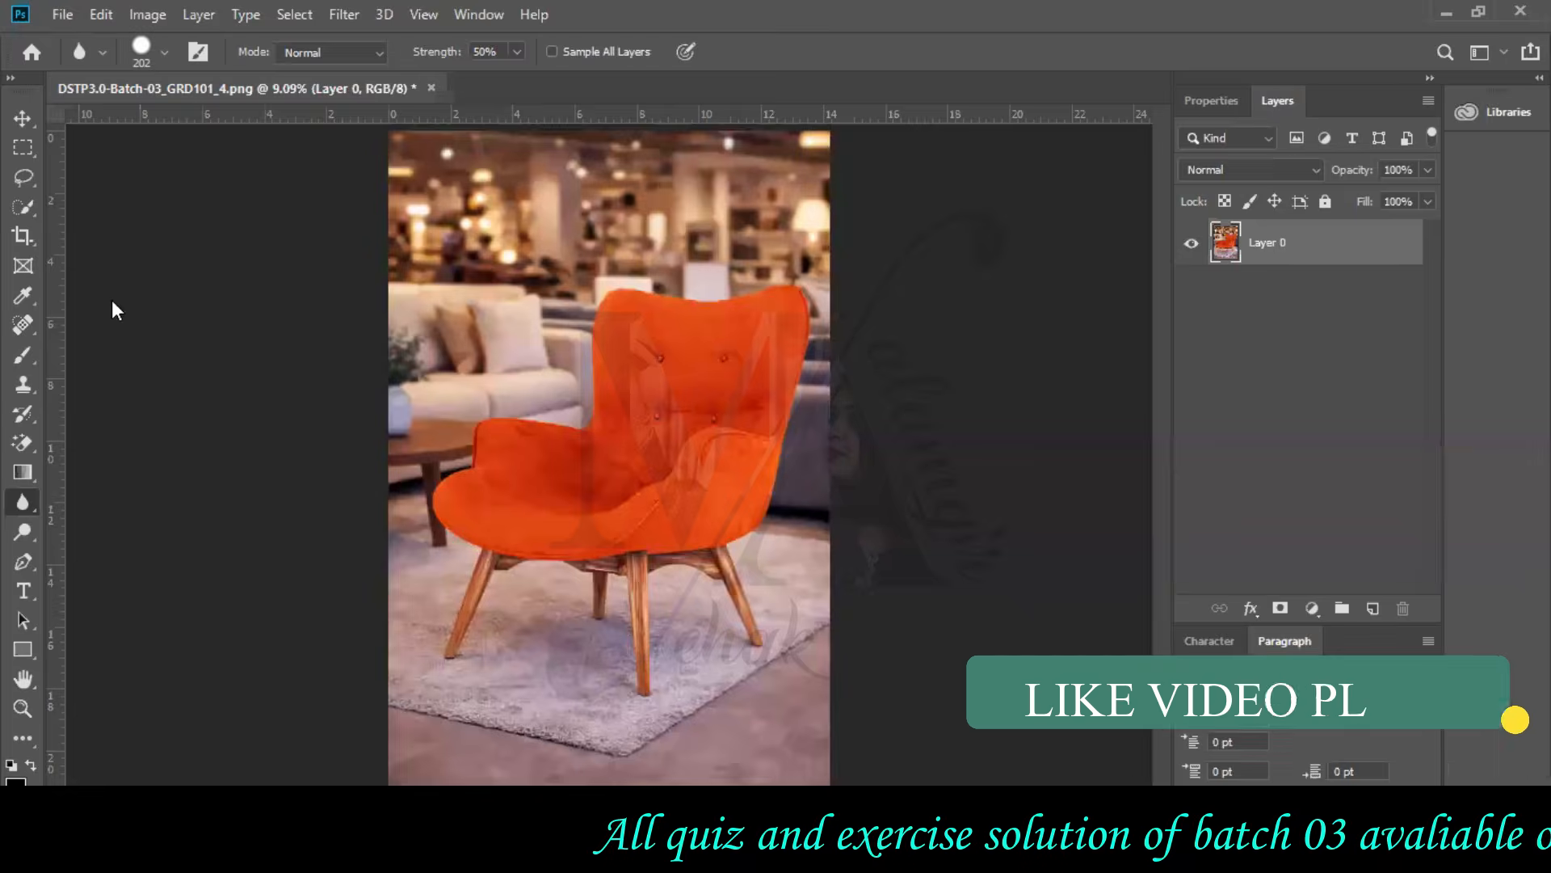
# - Start an Export As of the edited chair image in Photoshop and set its format to JPG
pyautogui.click(62, 14)
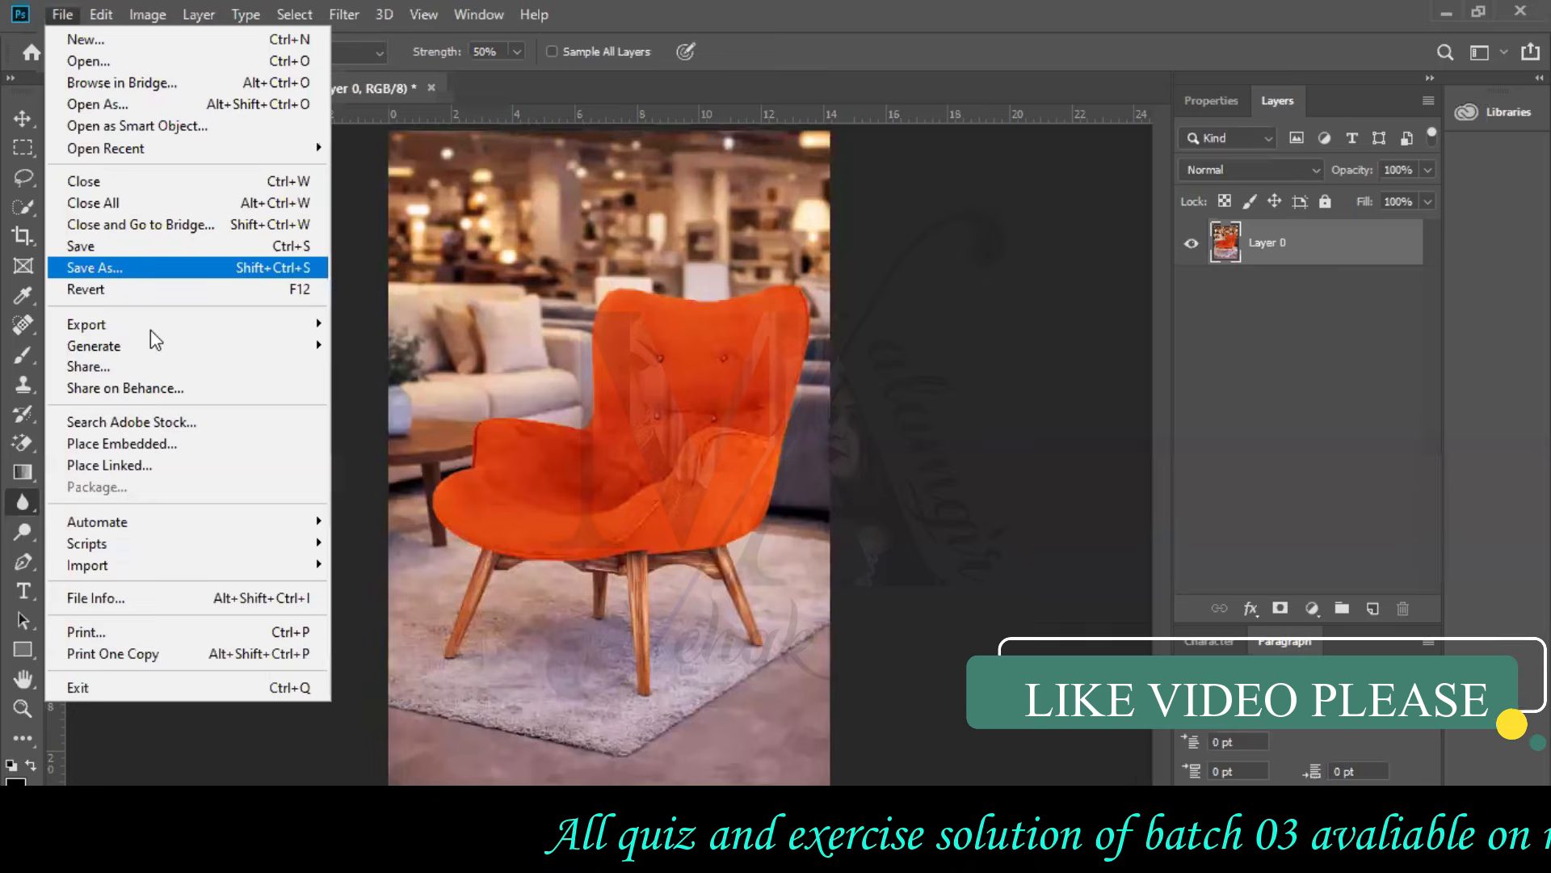
pyautogui.moveTo(153, 328)
pyautogui.click(463, 342)
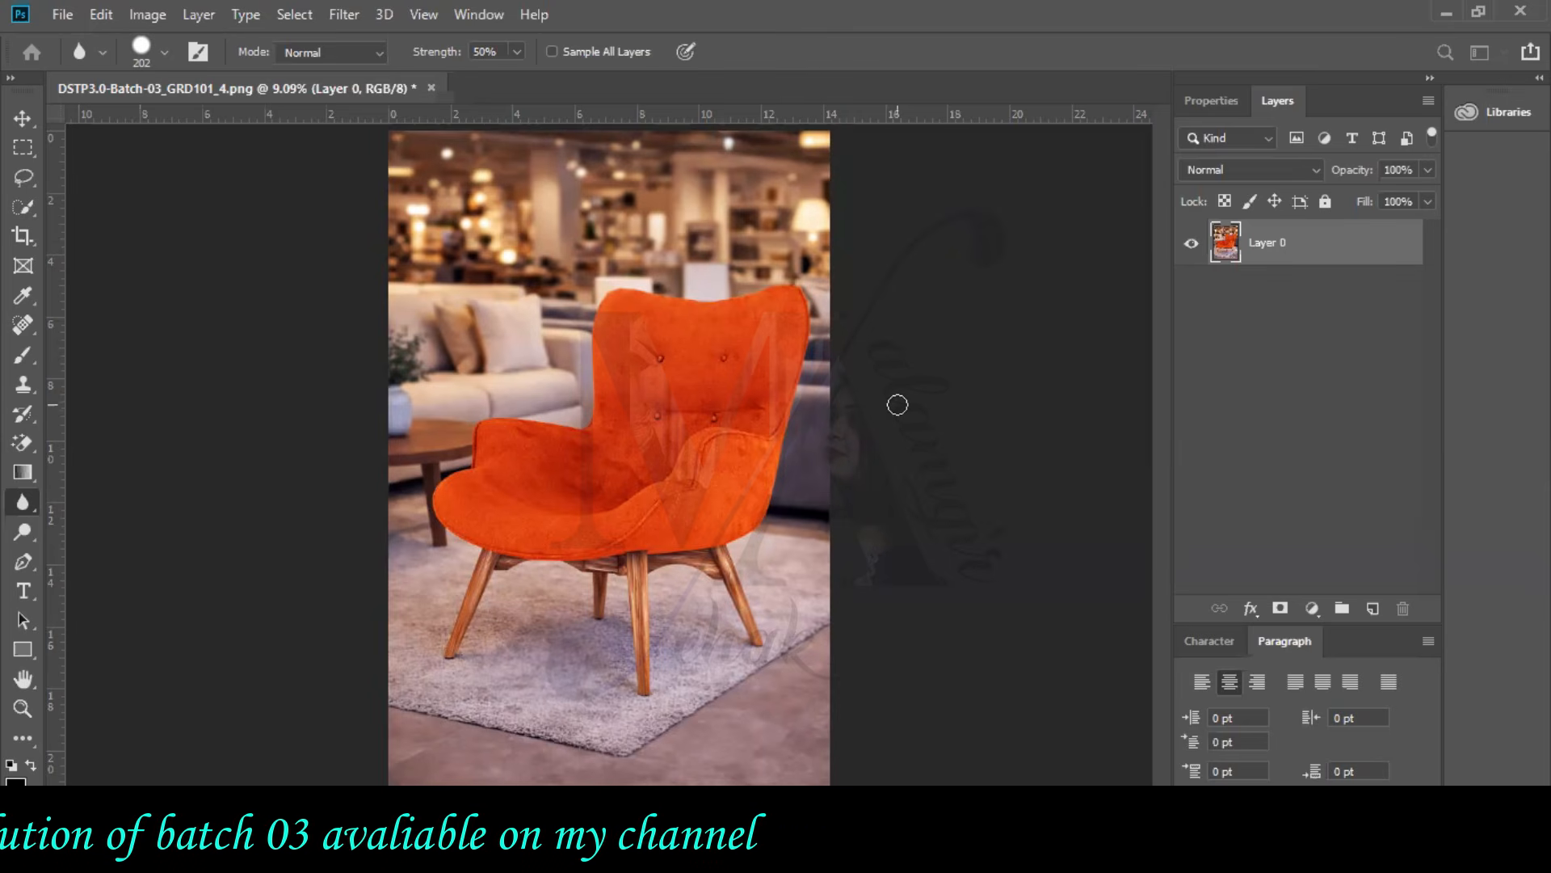
pyautogui.hotkey('ctrl', 'alt', 'shift', 'w')
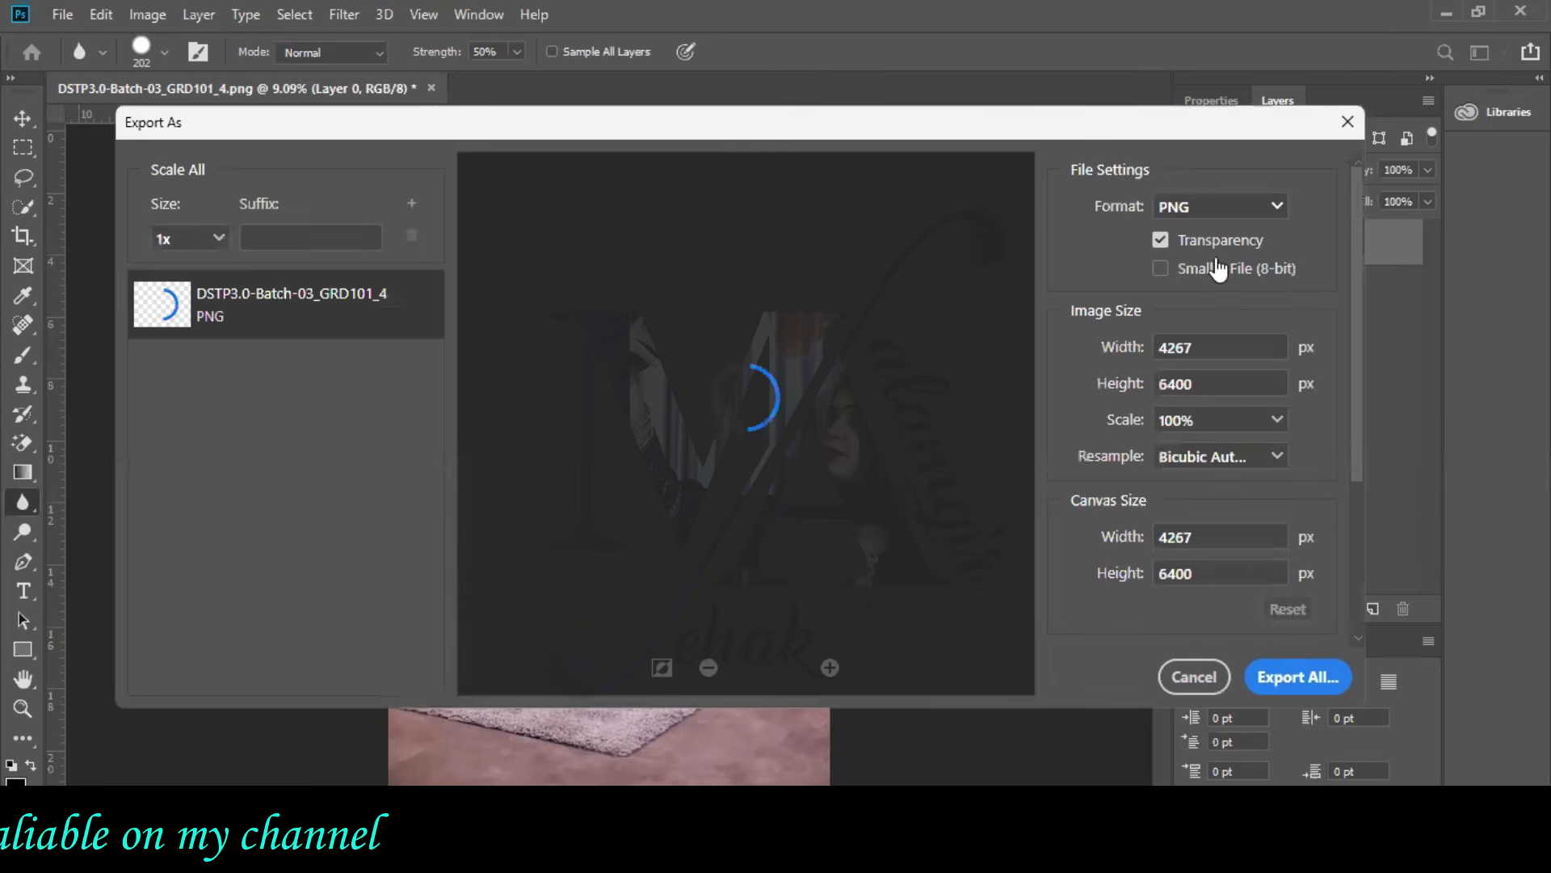
pyautogui.click(1220, 206)
pyautogui.click(1220, 265)
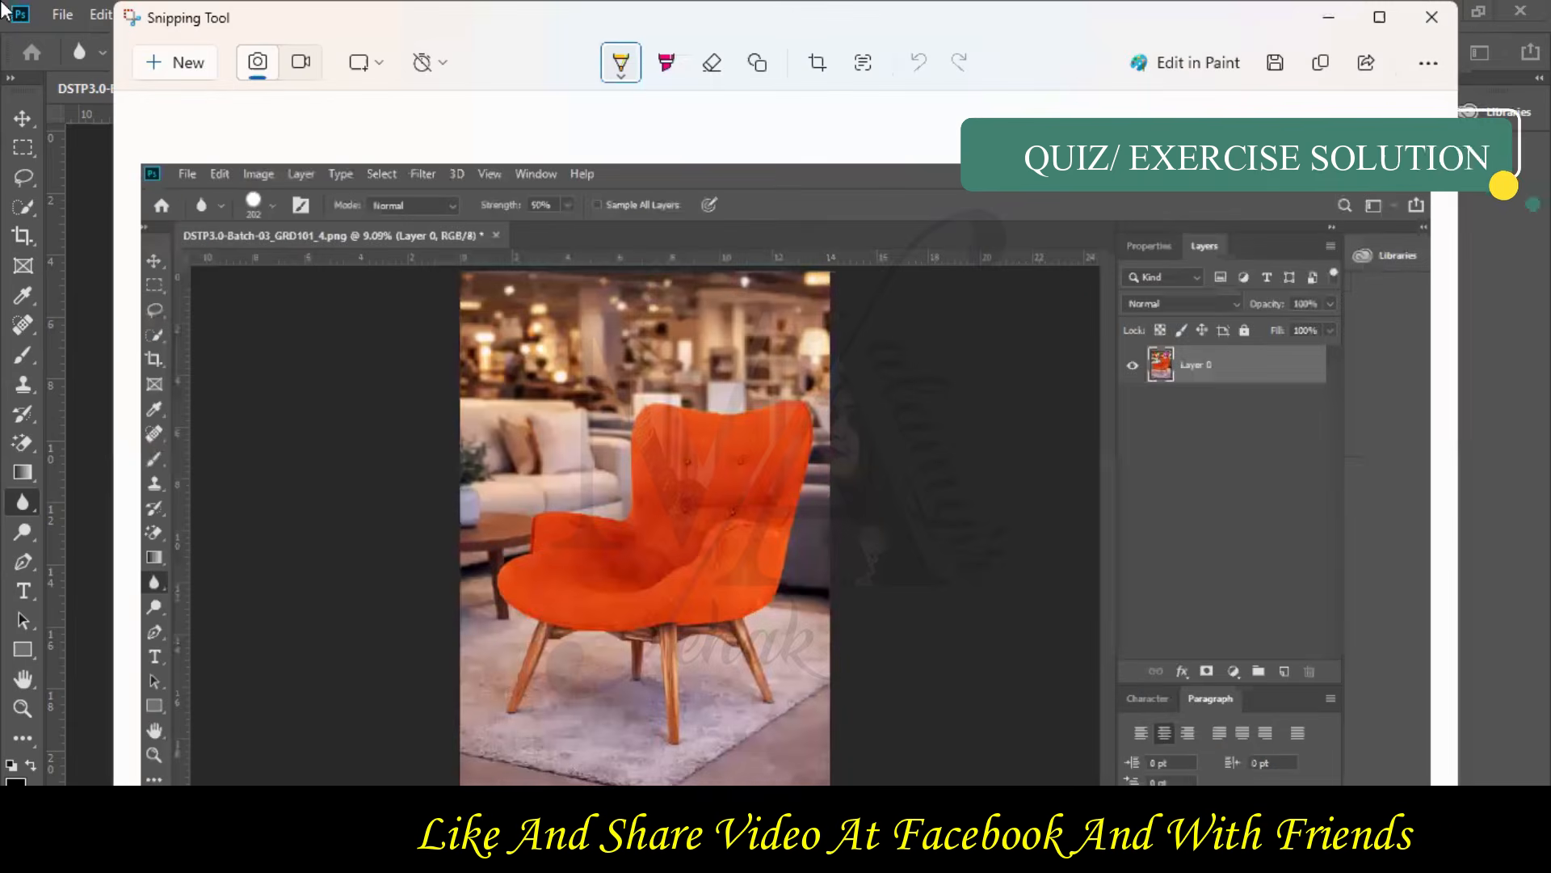
# - Capture a full-screen snip of the JPG export settings and paste it into the Word document
pyautogui.click(149, 65)
pyautogui.moveTo(1550, 871); pyautogui.dragTo(7, 2)
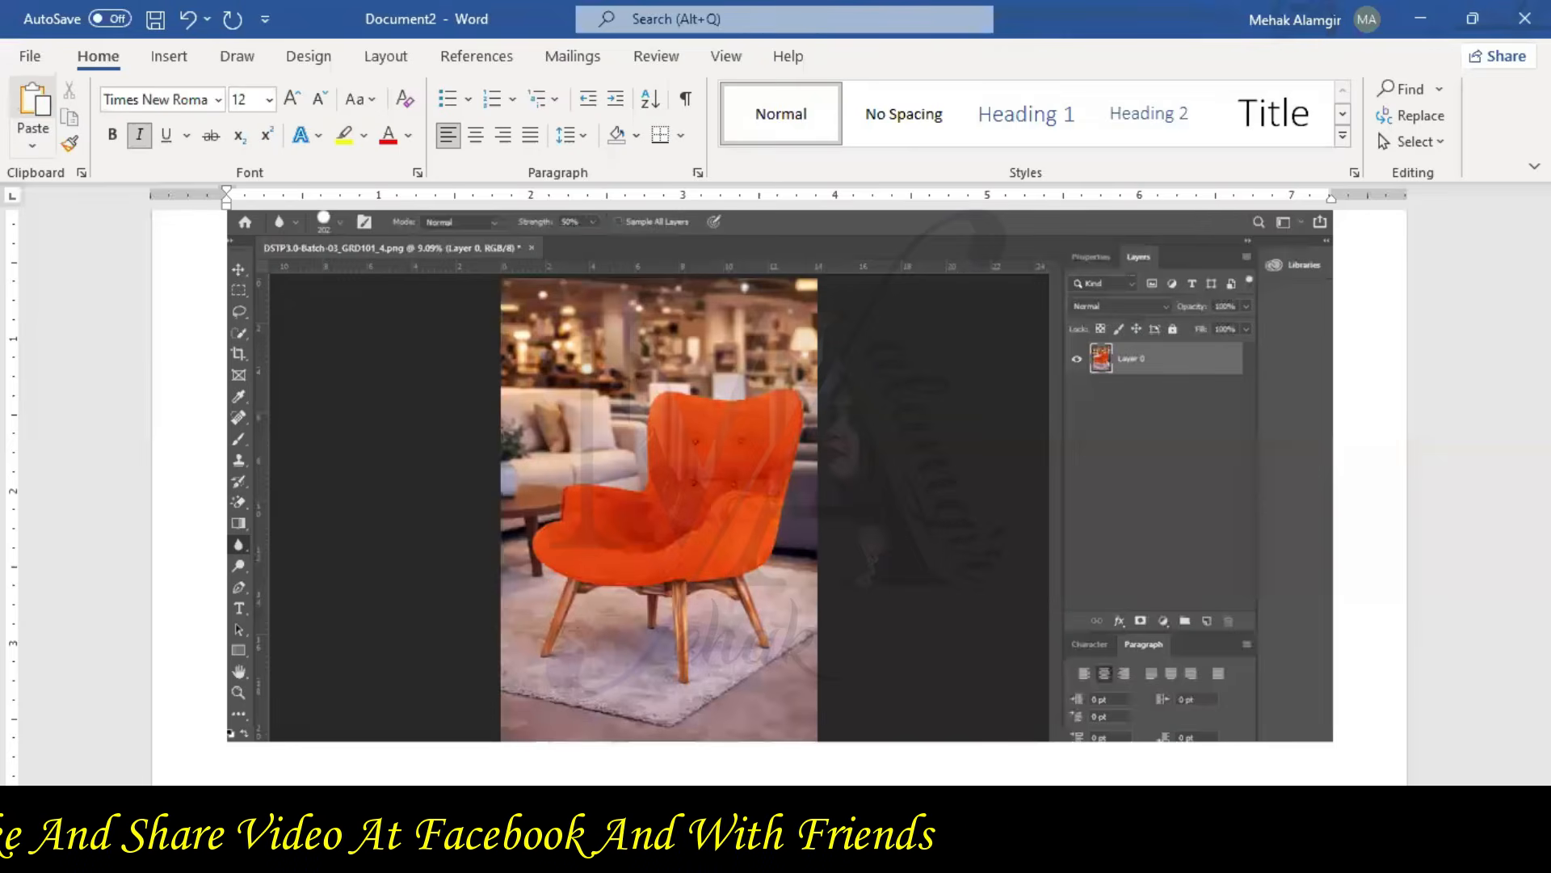
pyautogui.hotkey('ctrl', 'v')
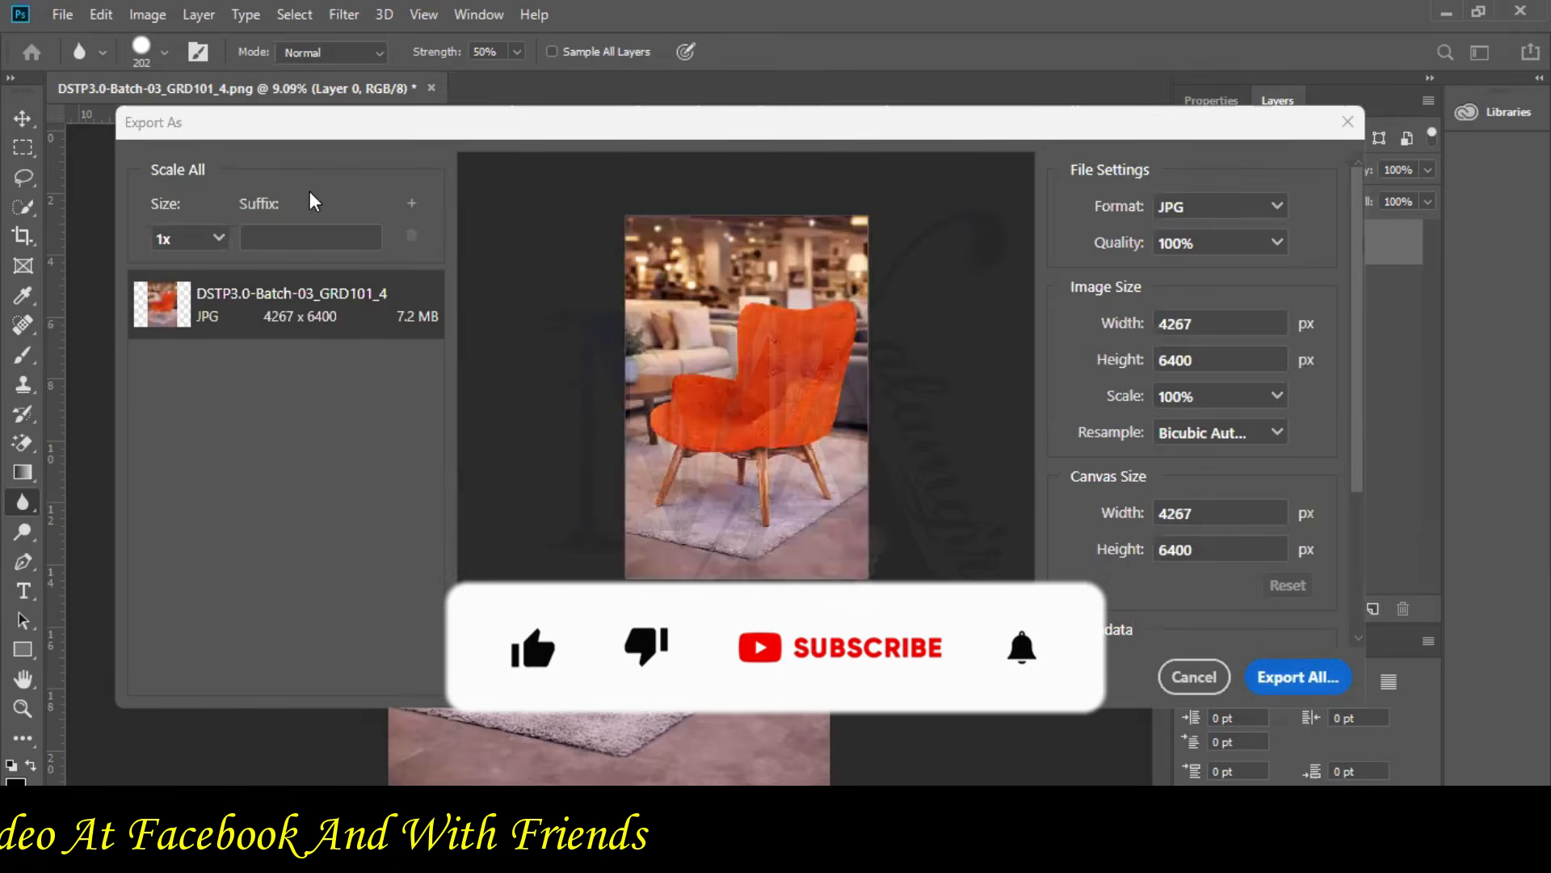
# - Export the JPG to the Downloads folder as fur, and close the edited image without saving its changes
pyautogui.click(1297, 677)
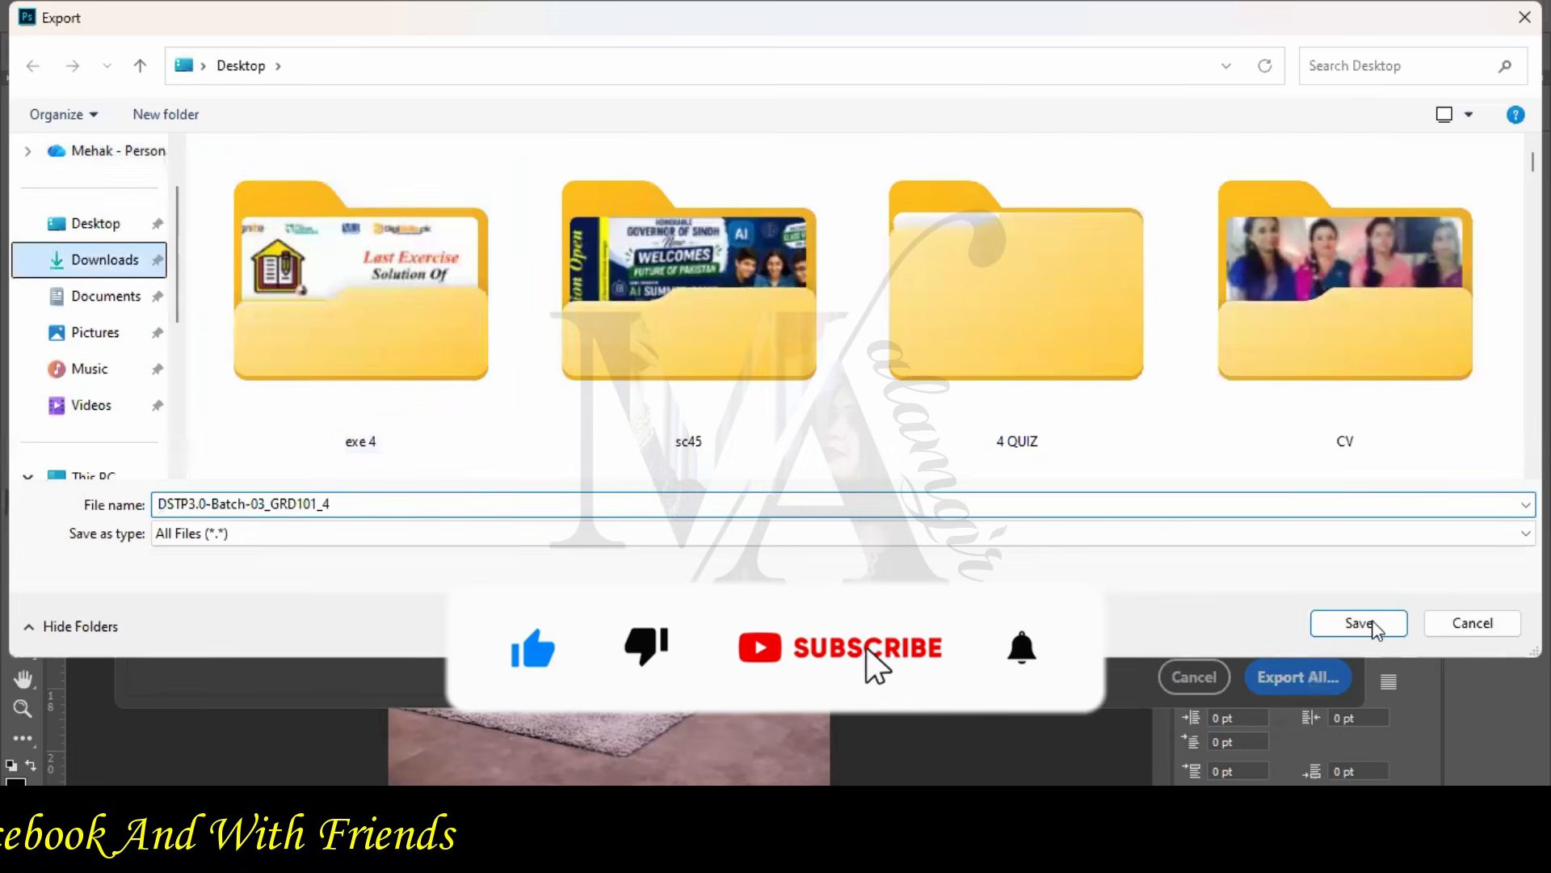
pyautogui.click(409, 496)
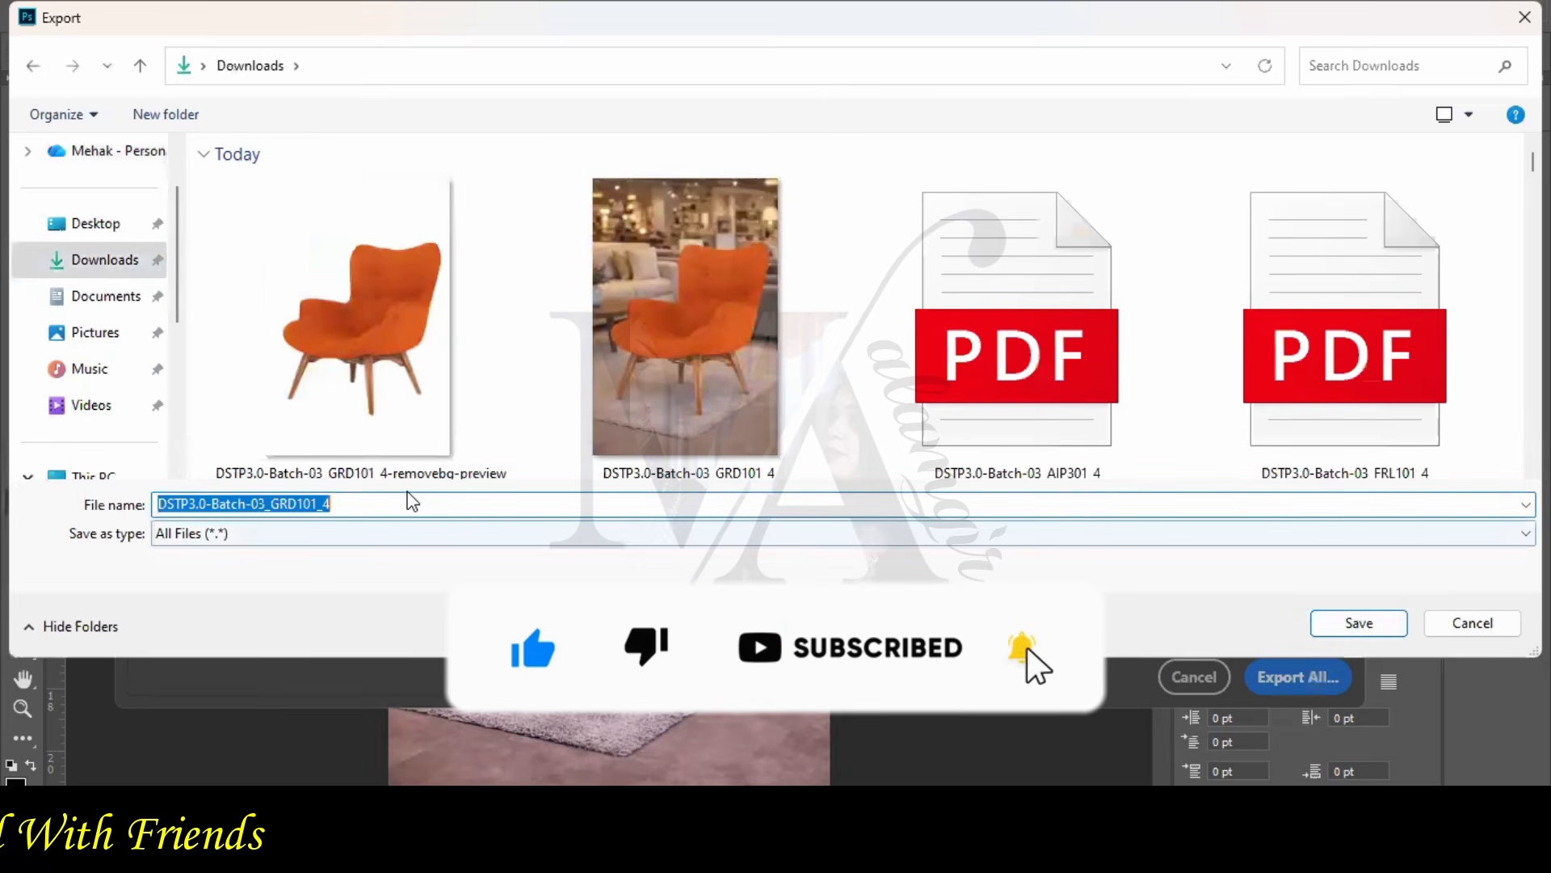
pyautogui.write('fur')
pyautogui.click(1340, 638)
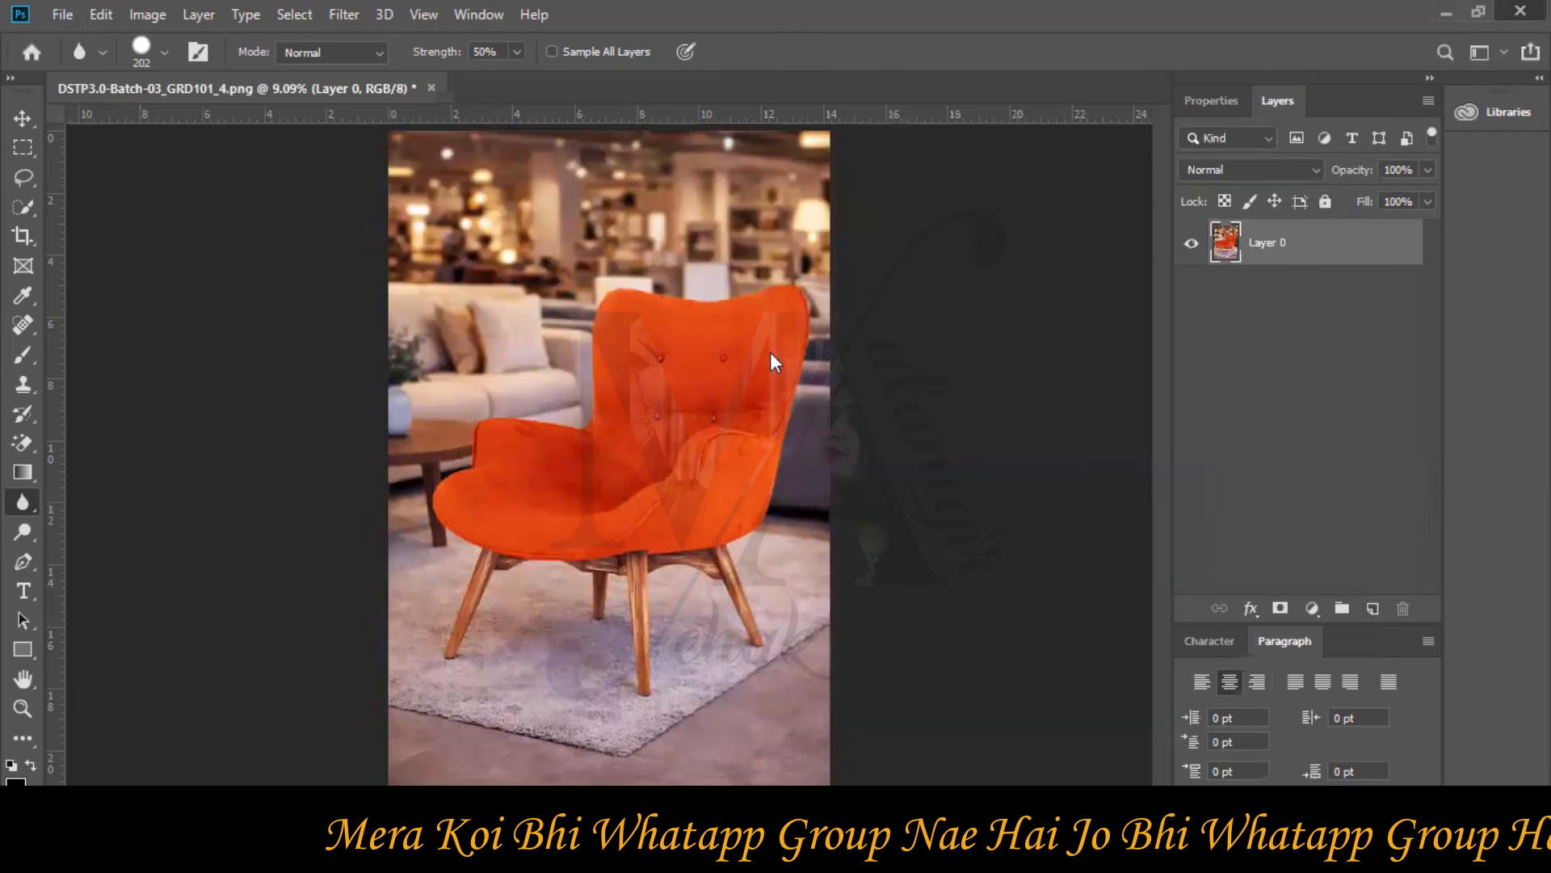
pyautogui.press('n')
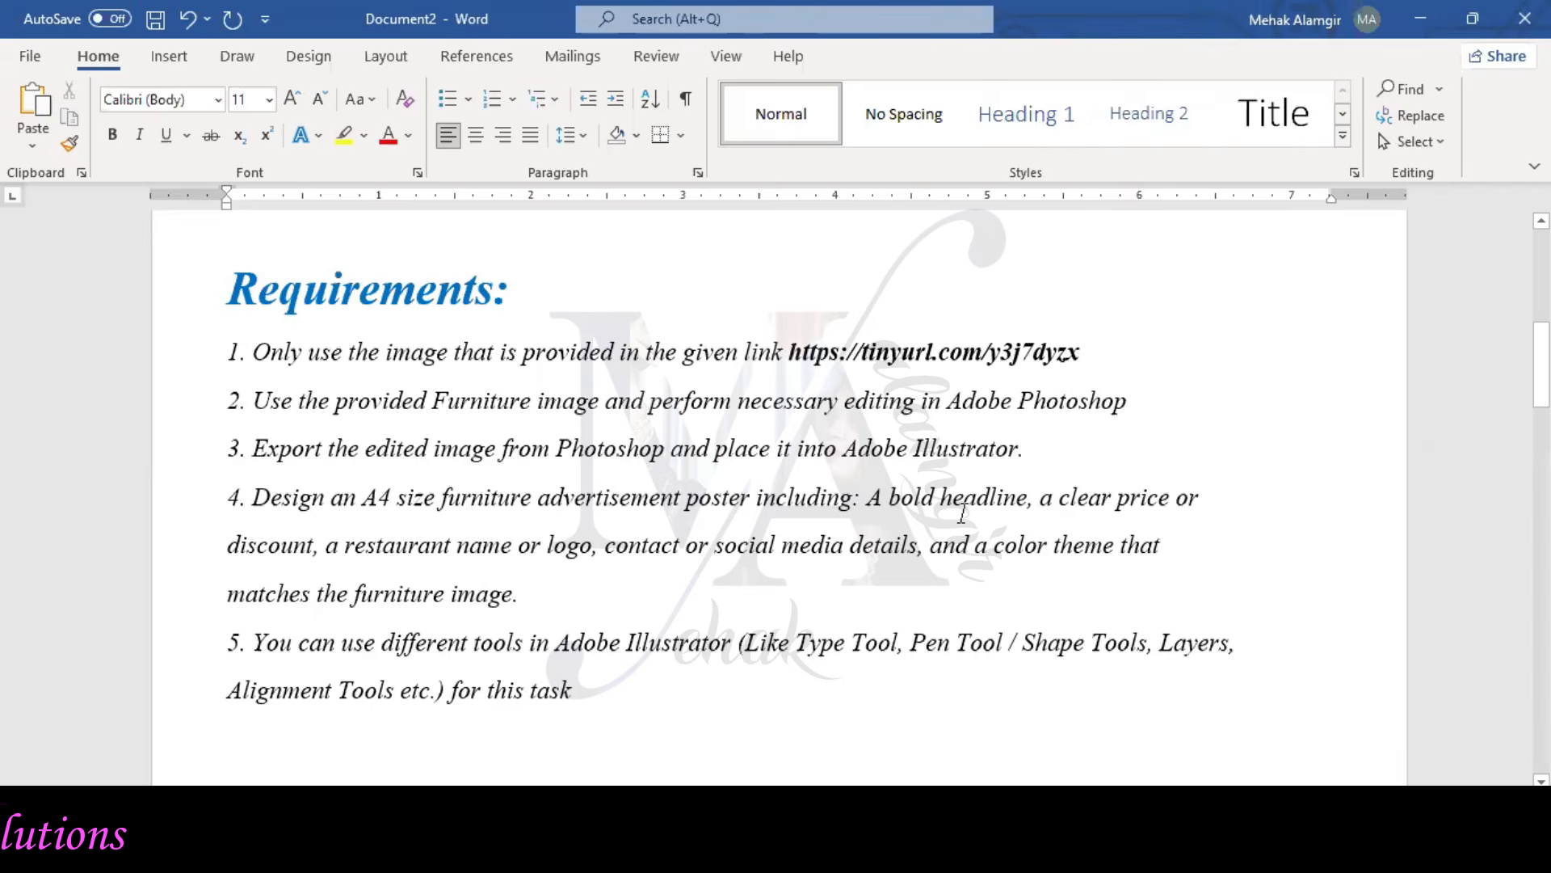
# - Copy the store name from the Word brief and search Google Images in Chrome for "Urban Nest Furniture logo"
pyautogui.scroll(5, 1100, 401)
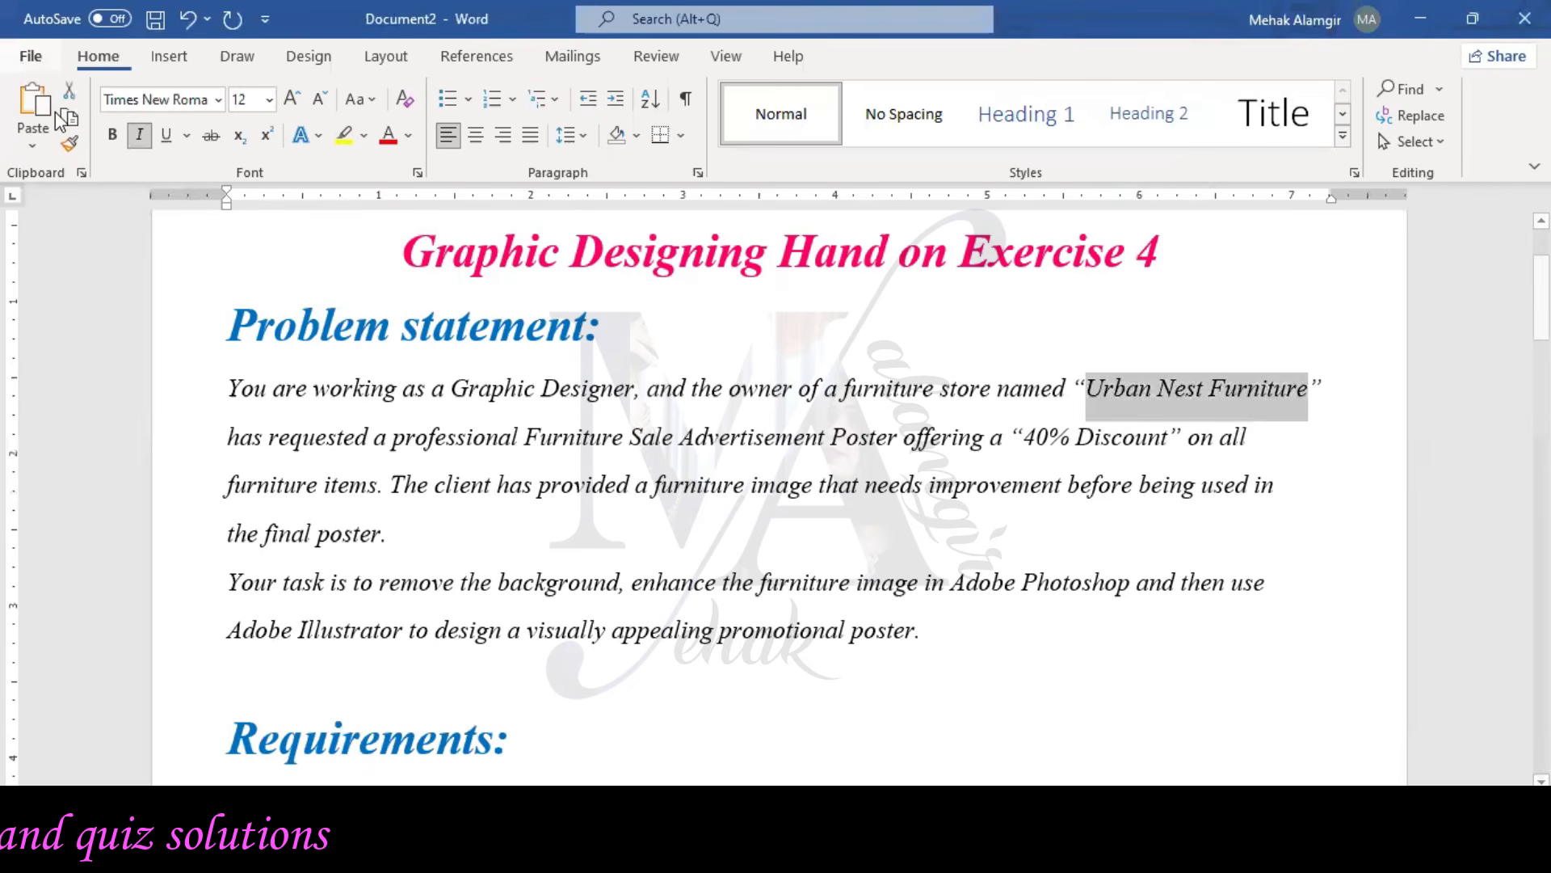
pyautogui.click(64, 116)
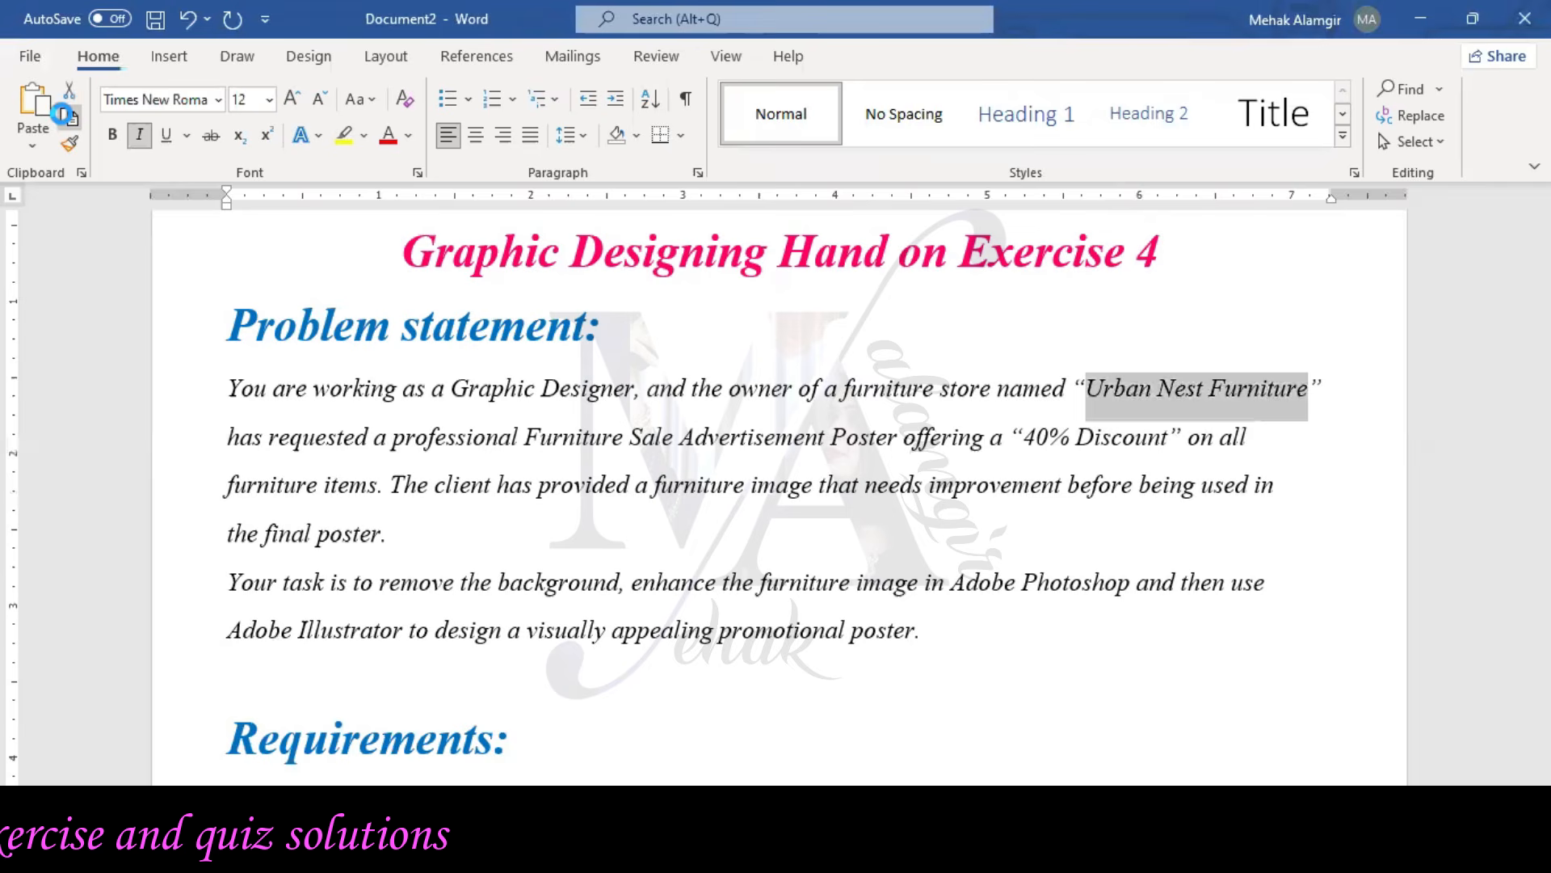
pyautogui.rightClick(676, 83)
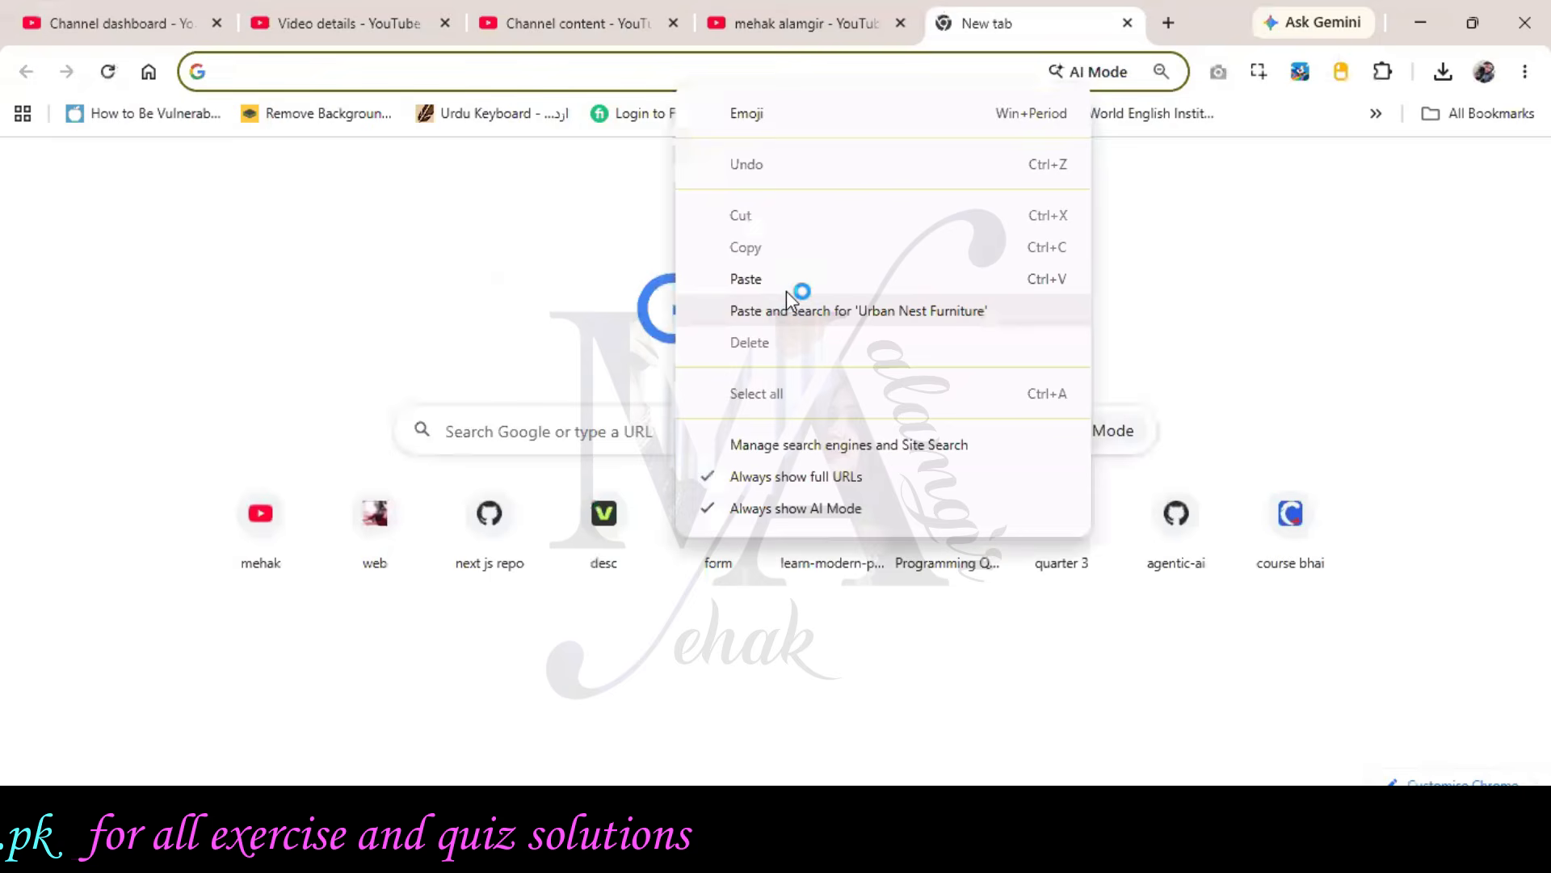
pyautogui.click(787, 299)
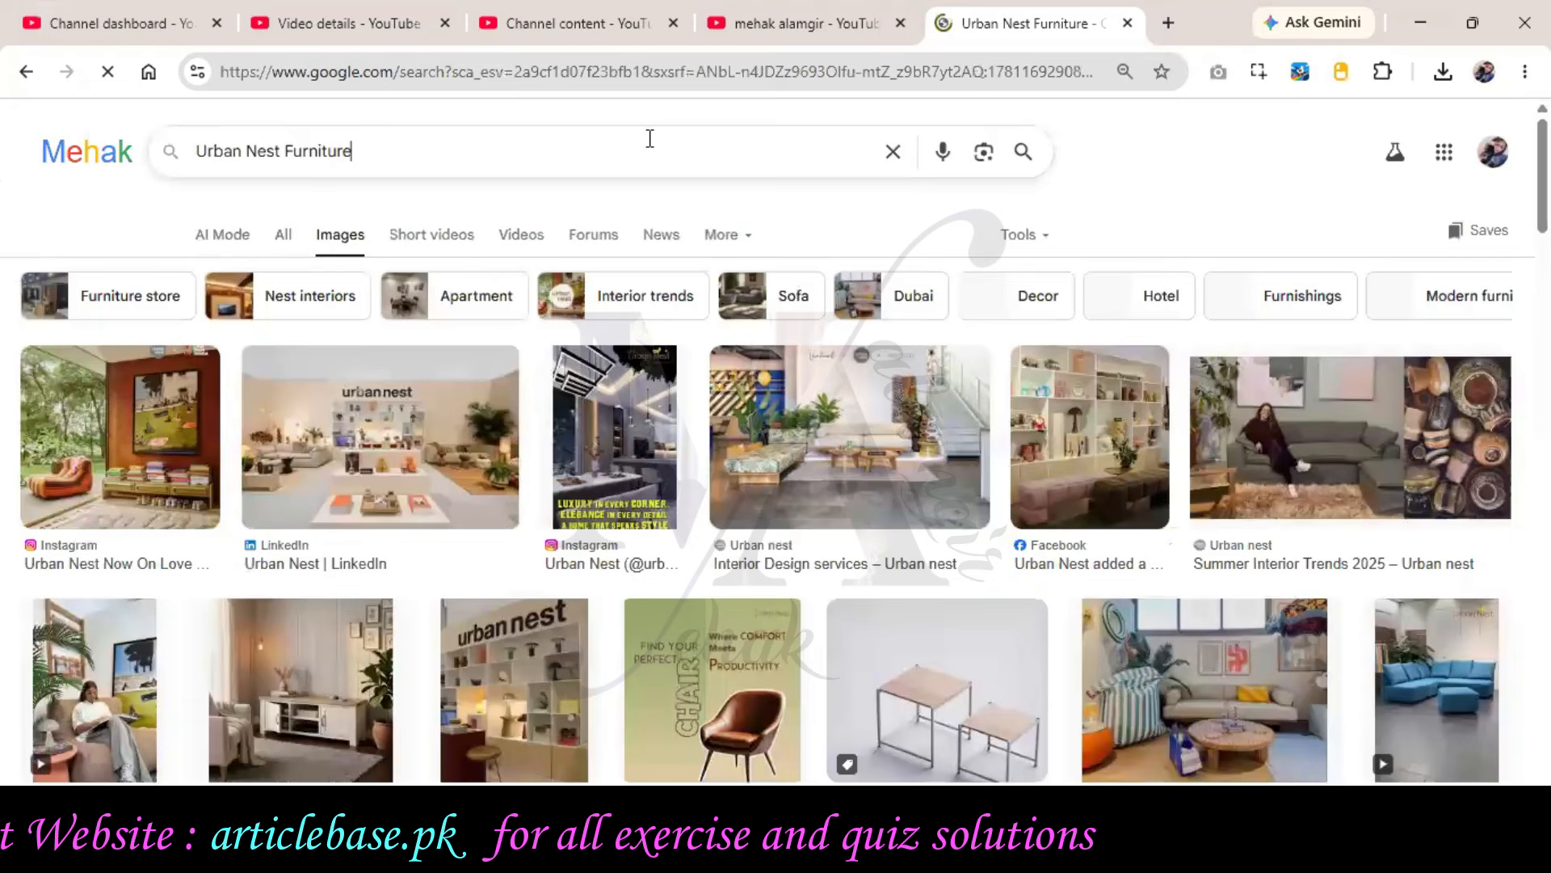
pyautogui.click(650, 137)
pyautogui.write('logo')
pyautogui.press('Return')
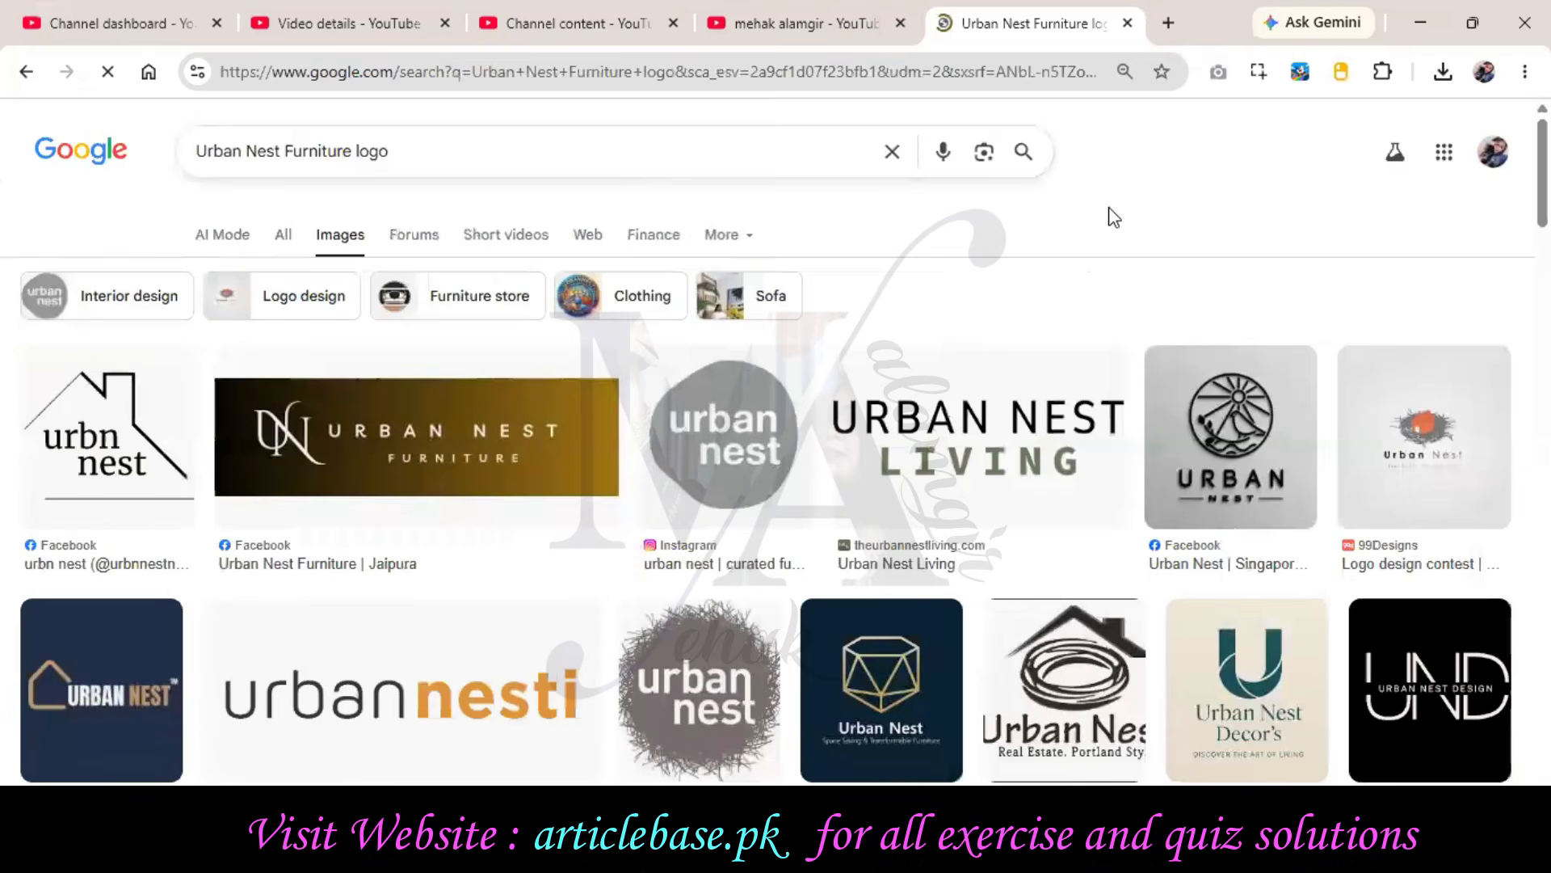
# - Preview the Urban Nest logo with the gold geometric outline on dark blue and open its image in a new tab
pyautogui.scroll(-1, 1120, 212)
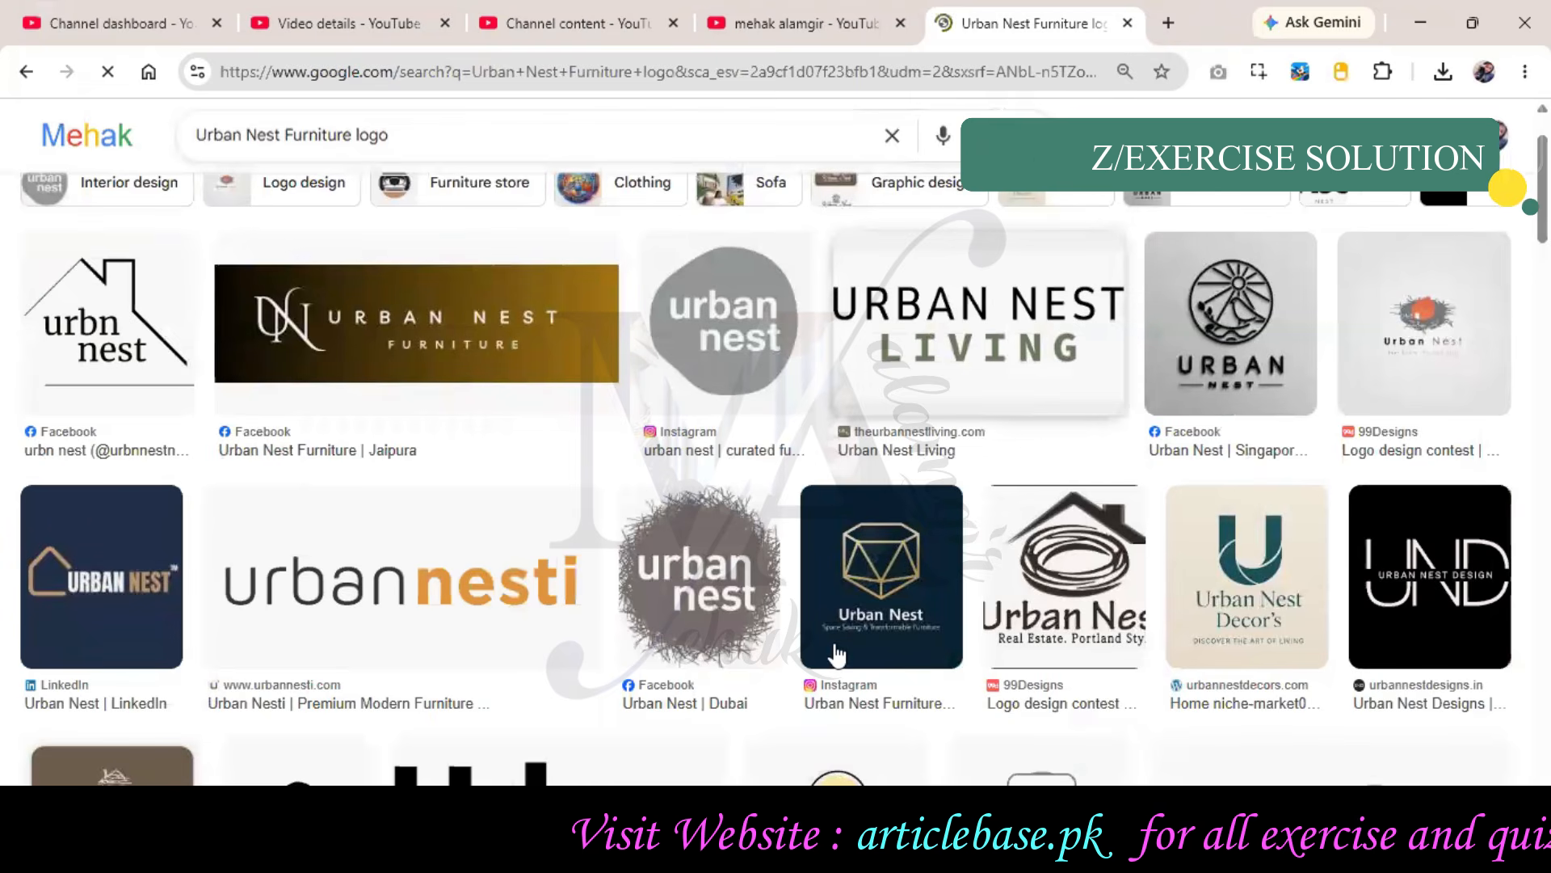
pyautogui.click(881, 576)
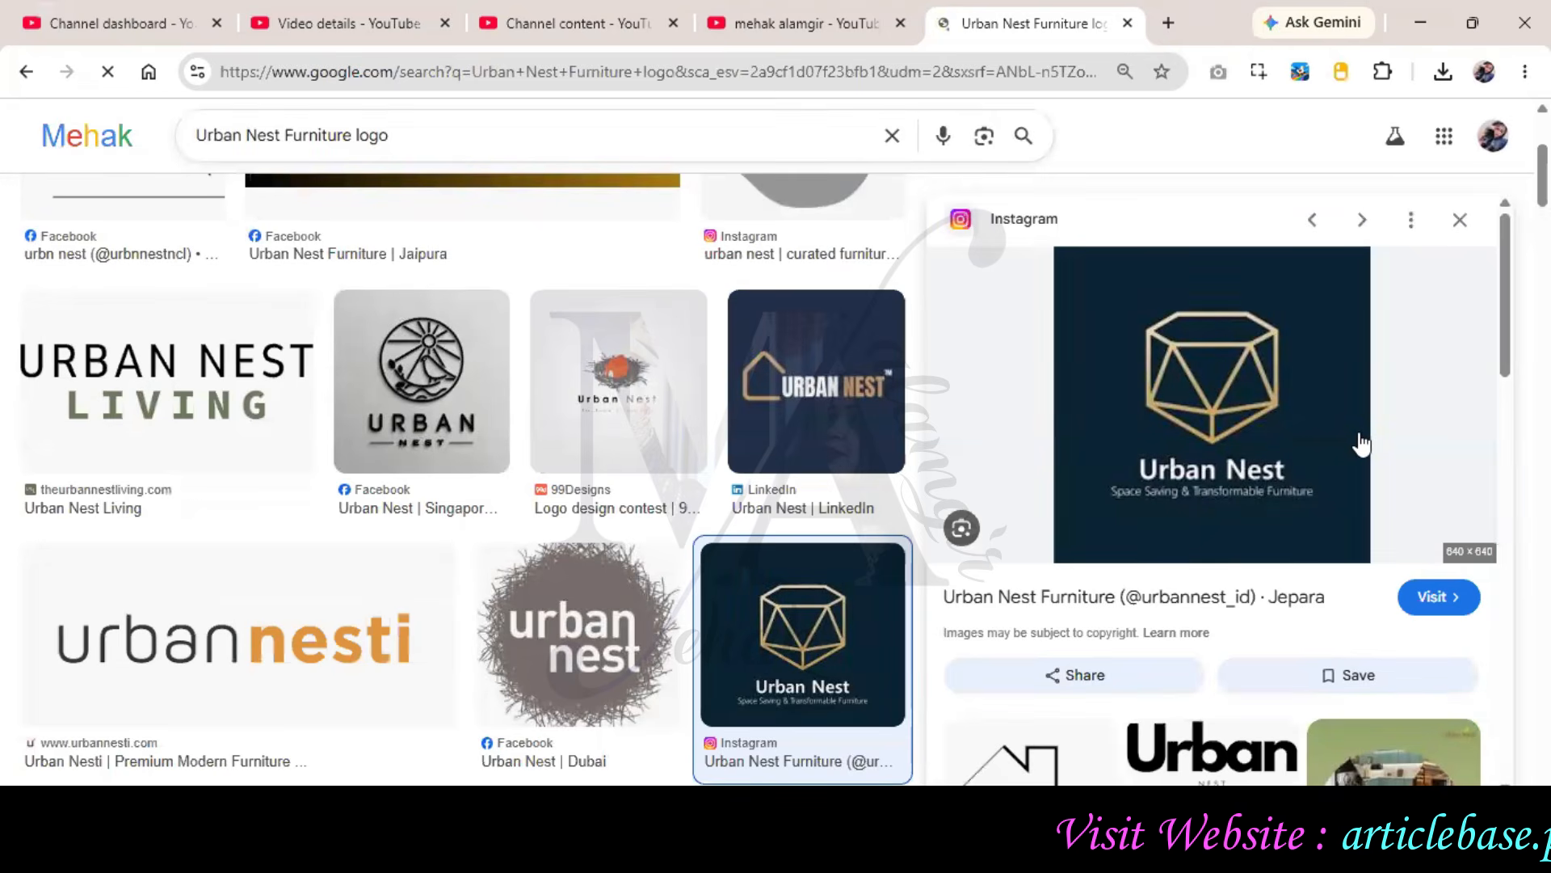
pyautogui.scroll(-1, 1362, 444)
pyautogui.scroll(1, 1362, 444)
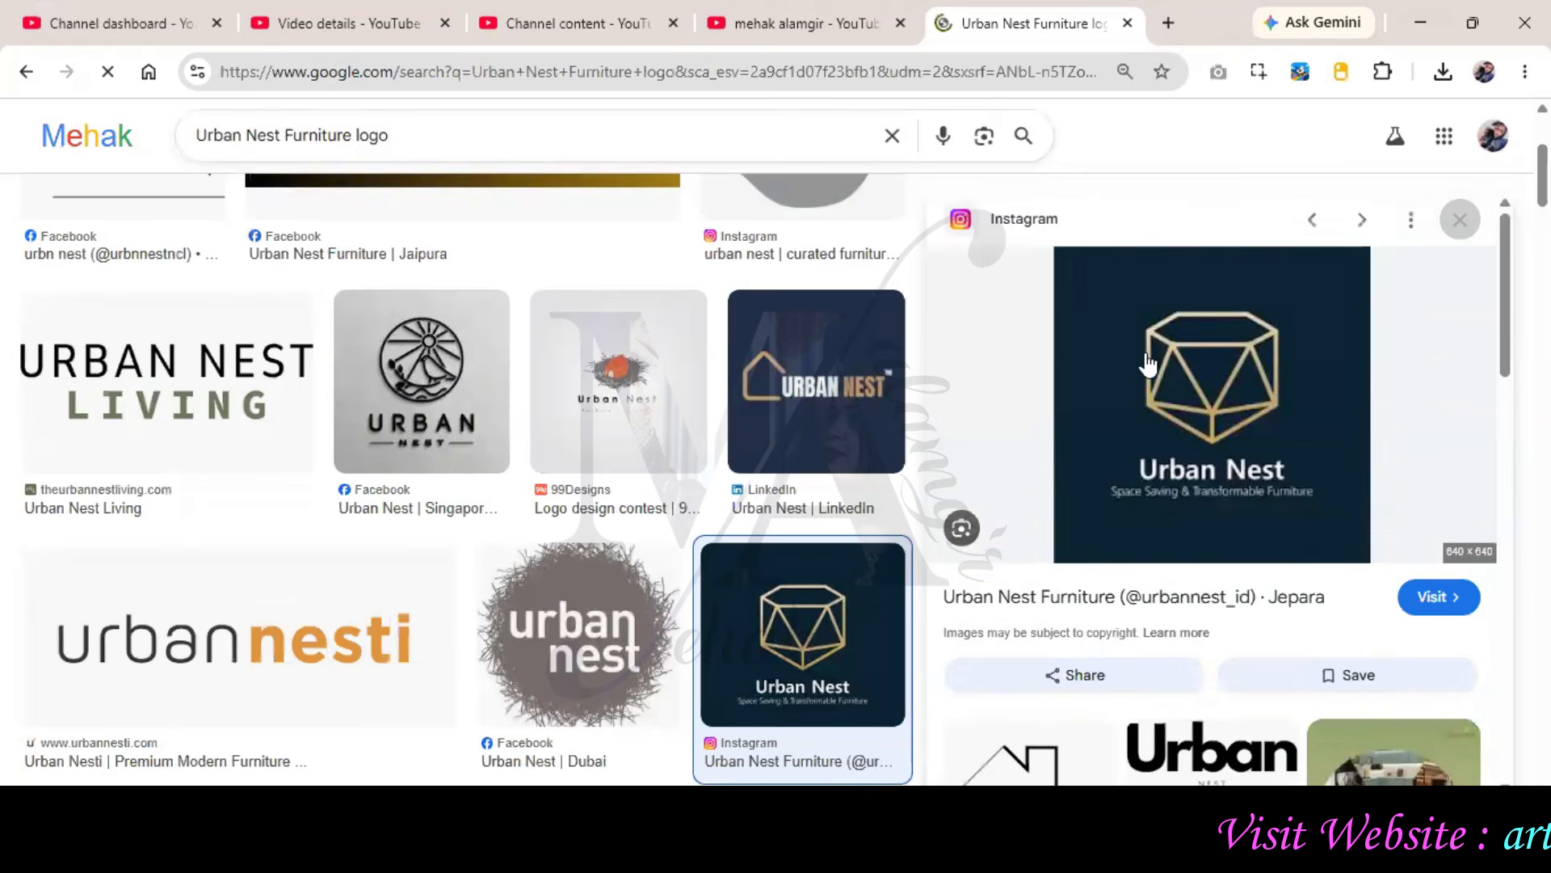
pyautogui.rightClick(1259, 562)
pyautogui.click(1259, 563)
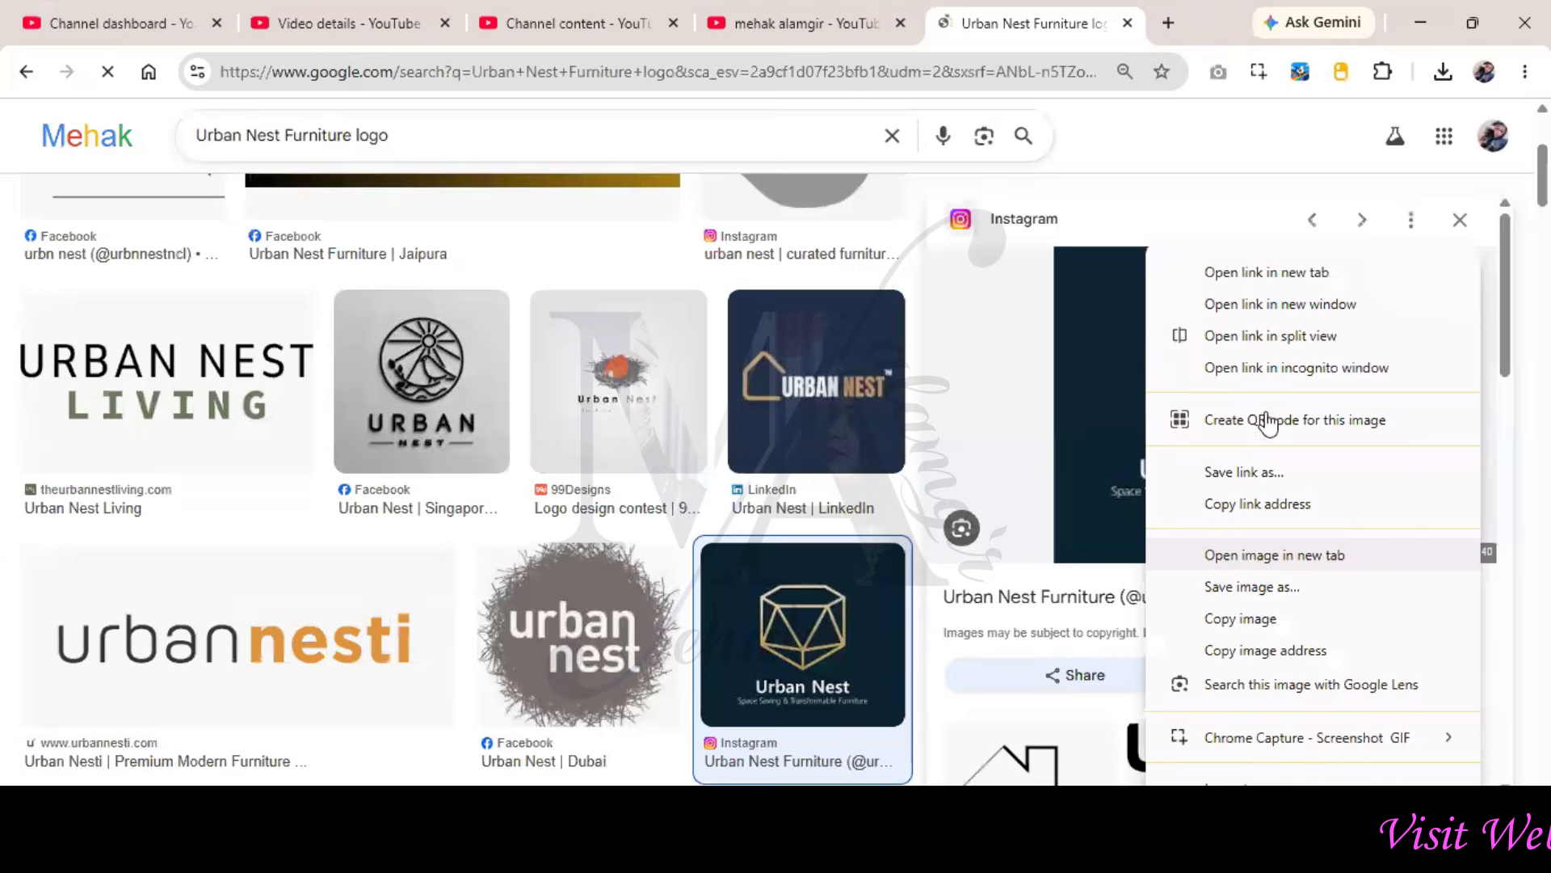
# - Examine the related logos beside the gold geometric Urban Nest result, preview the Nest Furniture | Hamilton logo, and return to the results
pyautogui.scroll(-2, 1263, 412)
pyautogui.scroll(-1, 1426, 260)
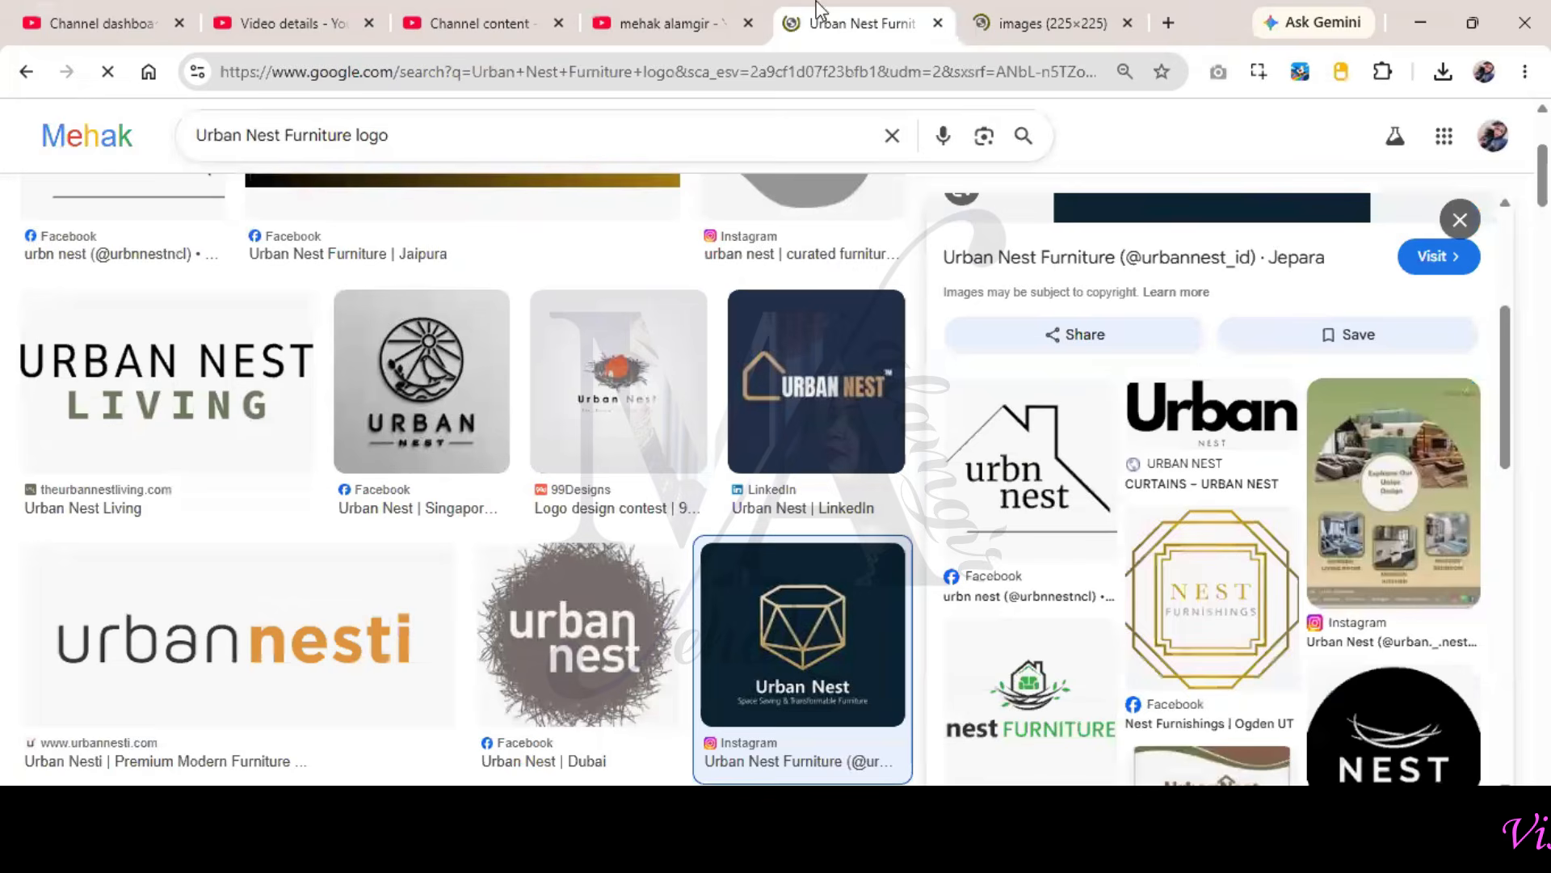
pyautogui.scroll(-1, 1006, 444)
pyautogui.middleClick(1006, 445)
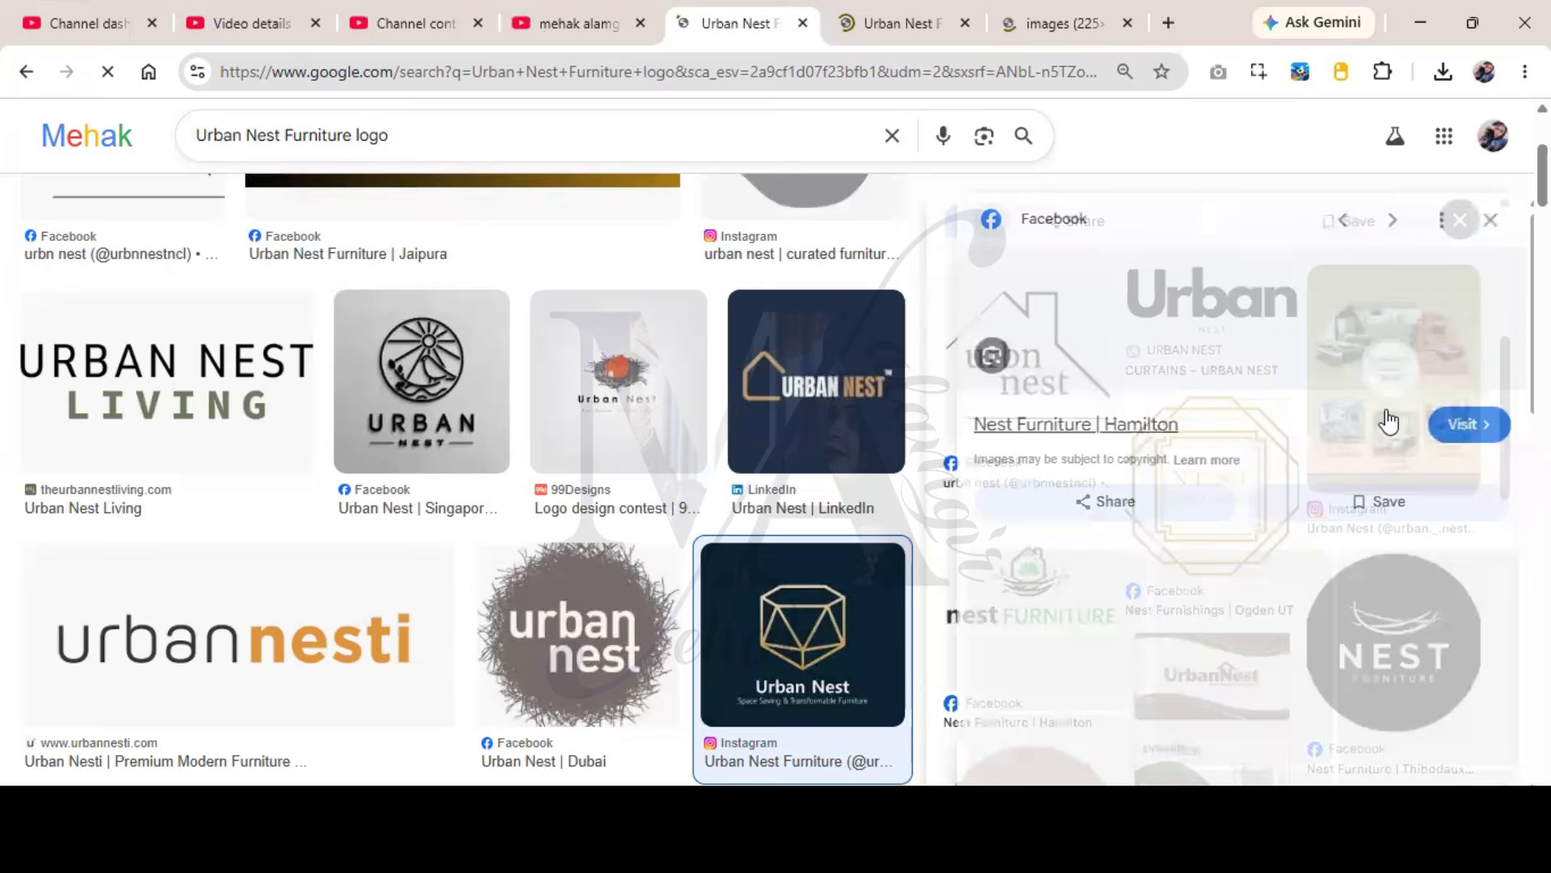
pyautogui.scroll(-4, 1389, 420)
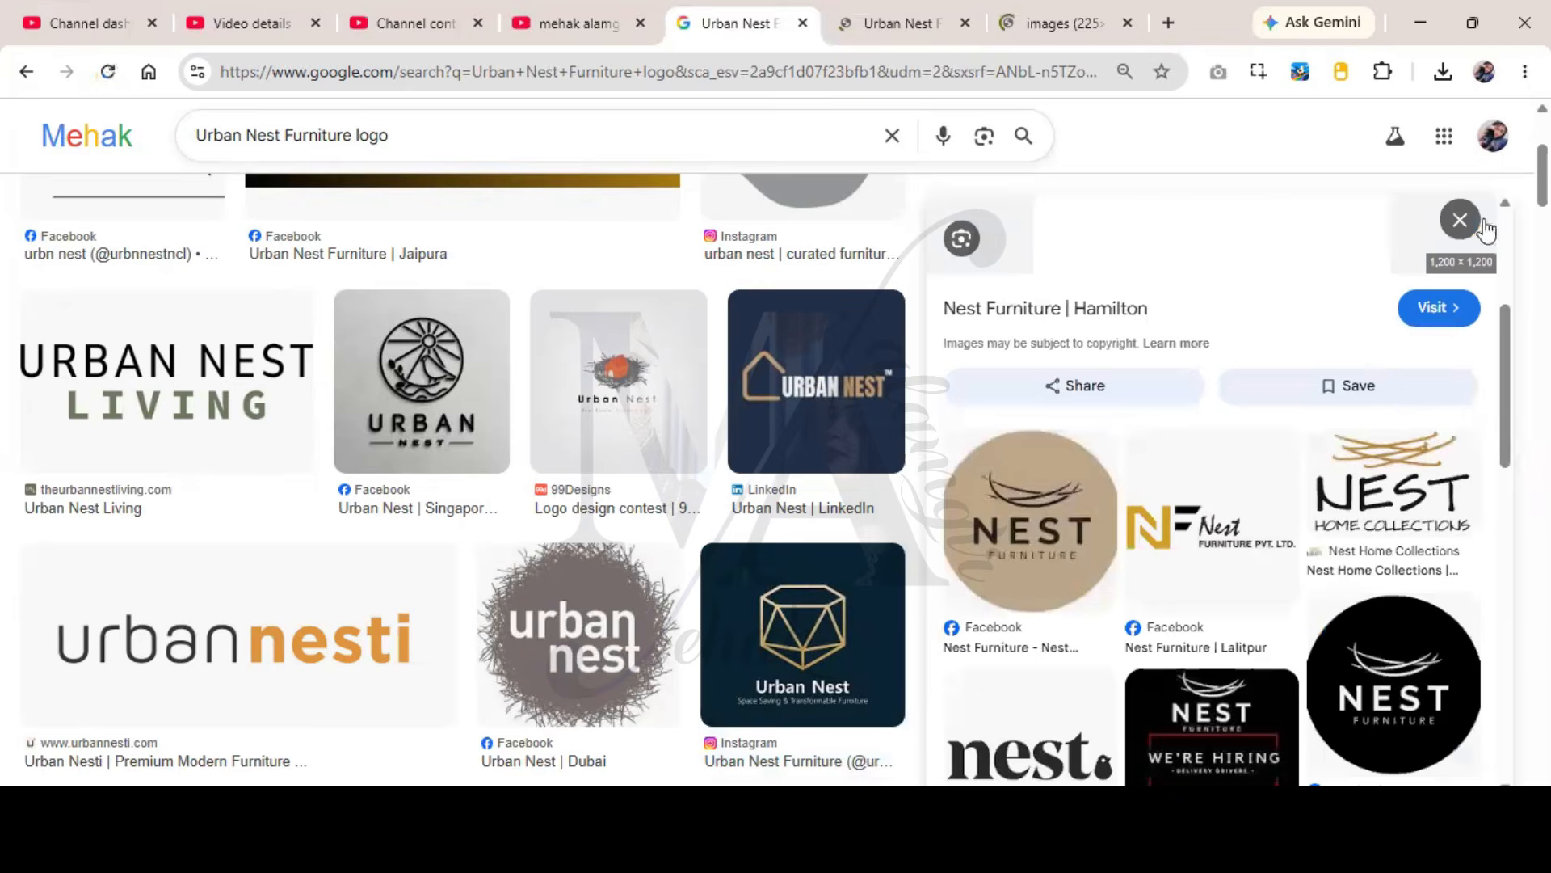
pyautogui.scroll(-4, 1485, 230)
pyautogui.hotkey('alt', 'Left')
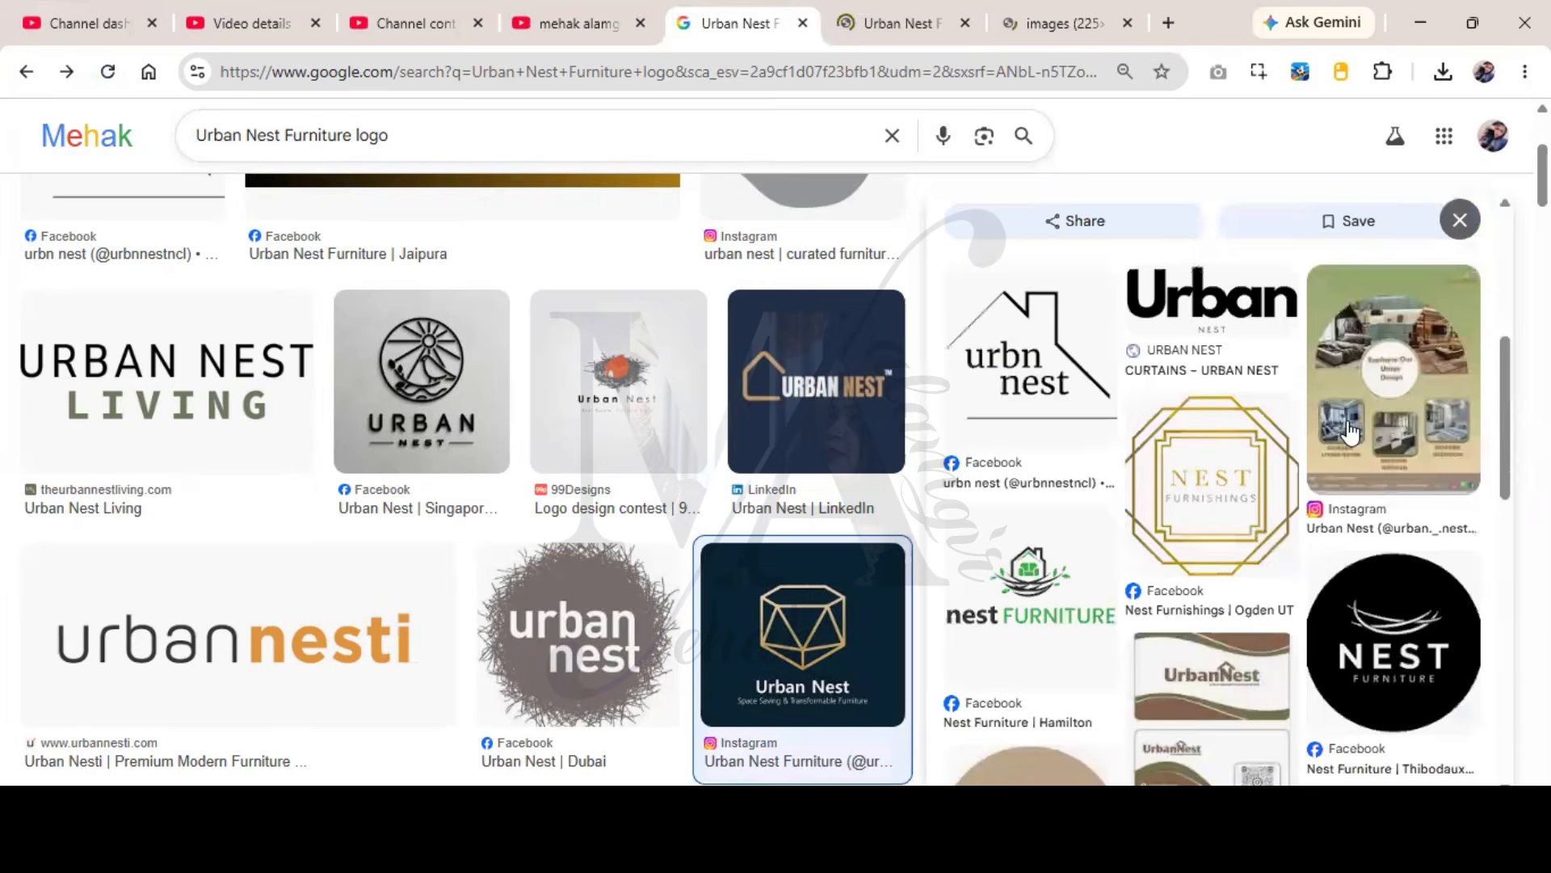
pyautogui.hotkey('alt', 'Left')
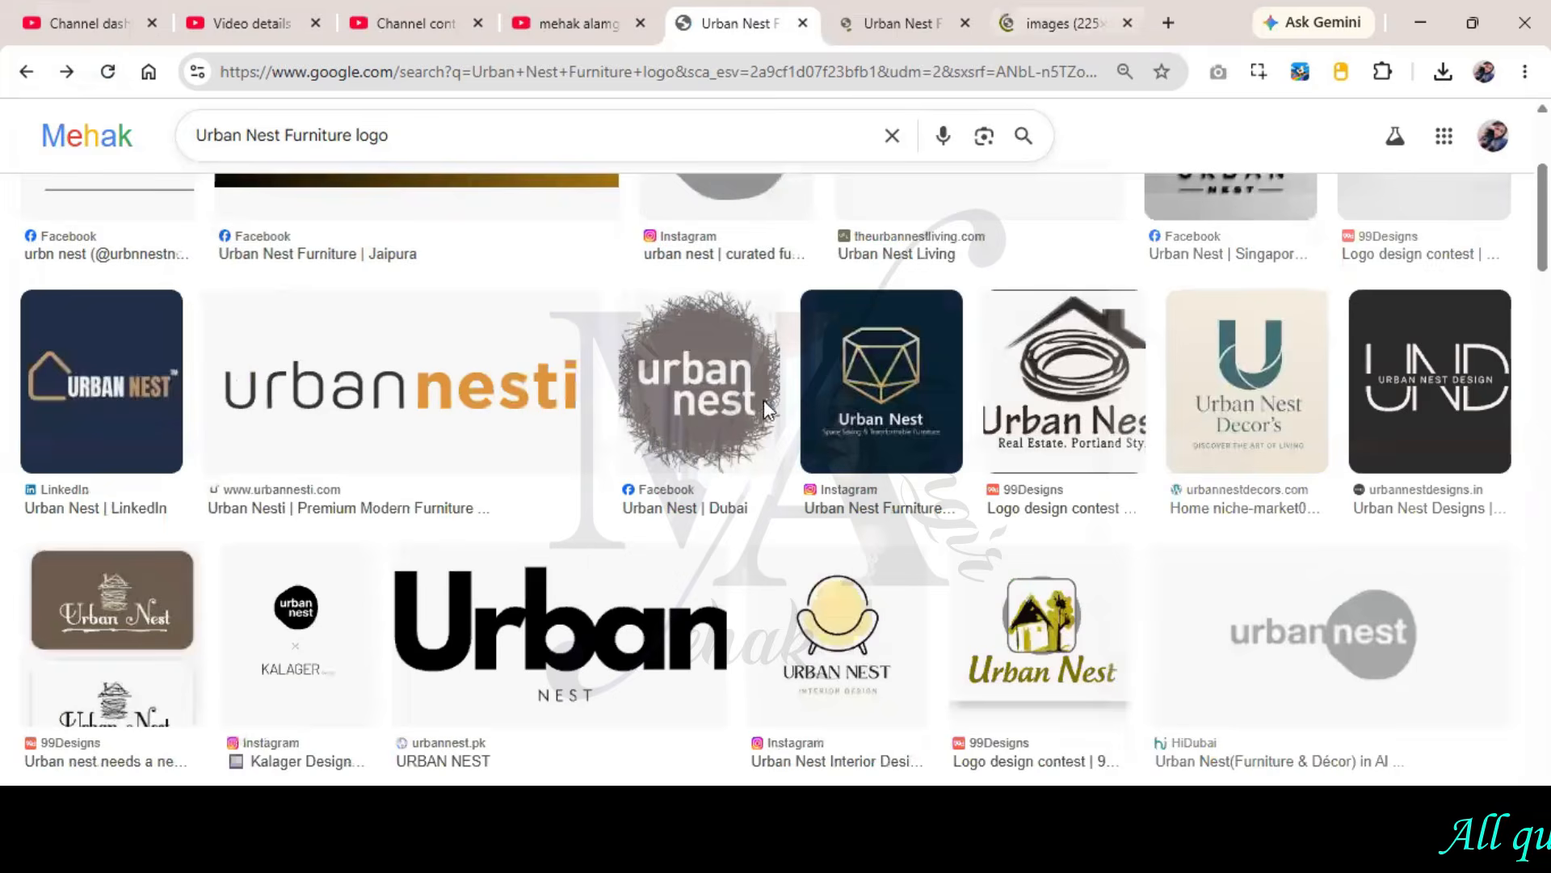
pyautogui.hotkey('ctrl', 'Tab')
pyautogui.hotkey('ctrl', 'Tab')
pyautogui.hotkey('ctrl', 'shift', 'Tab')
pyautogui.hotkey('ctrl', 'shift', 'Tab')
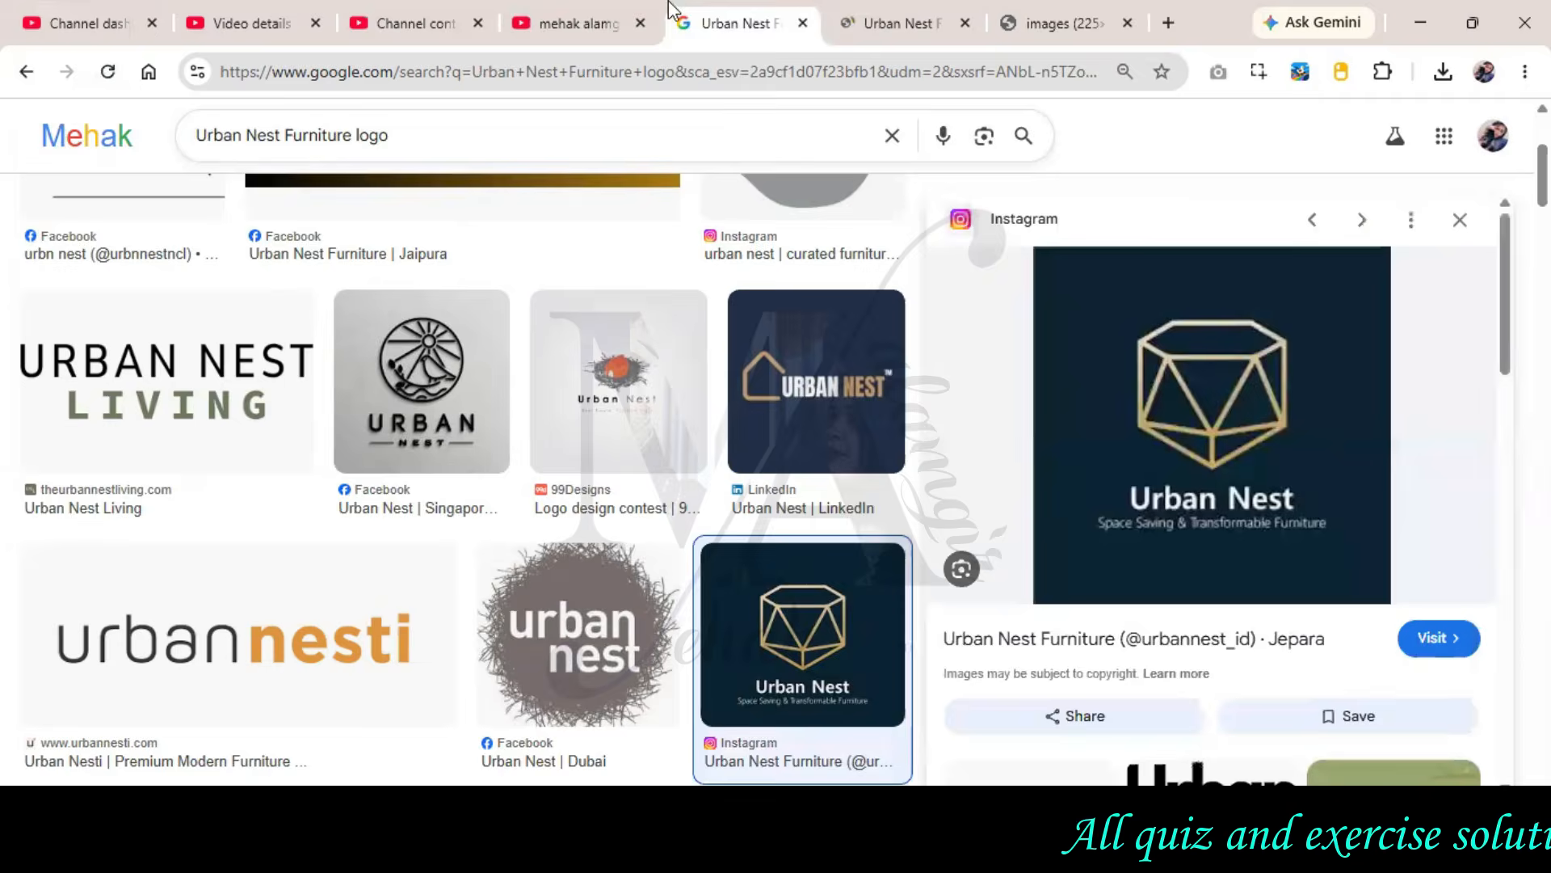
pyautogui.click(939, 379)
pyautogui.hotkey('ctrl', 'shift', 'Tab')
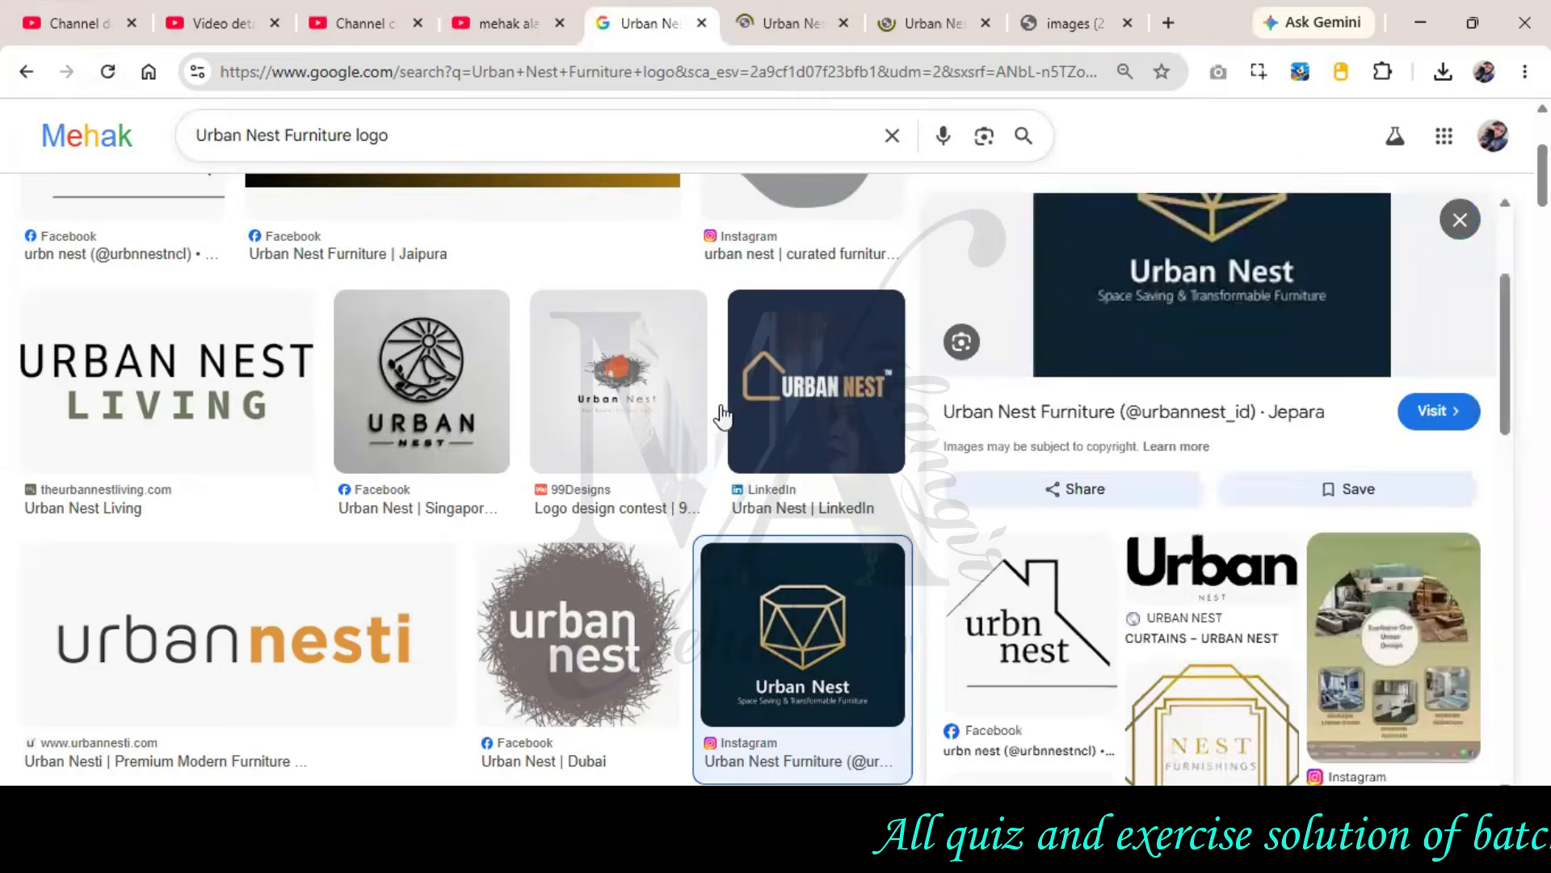
# - Find and preview the 99Designs Urban Nest logo with the house and tree in the image results
pyautogui.scroll(-5, 722, 416)
pyautogui.scroll(-3, 727, 408)
pyautogui.click(848, 505)
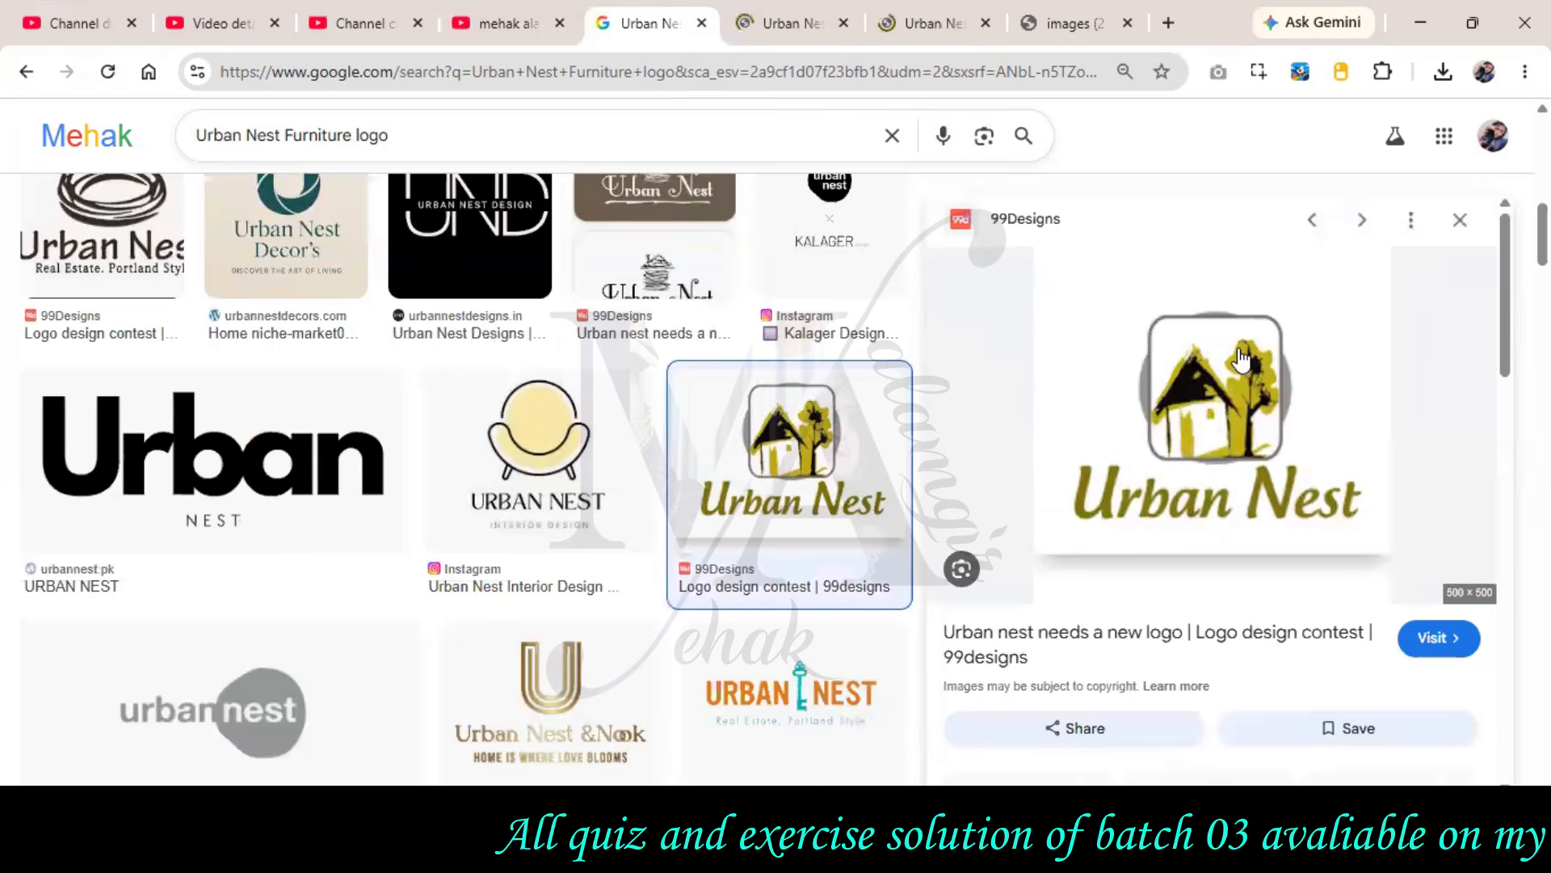
# - Look through the related logos and preview the URBAN NEST | Mumbai logo with the green roof and UN initials
pyautogui.scroll(-3, 1242, 359)
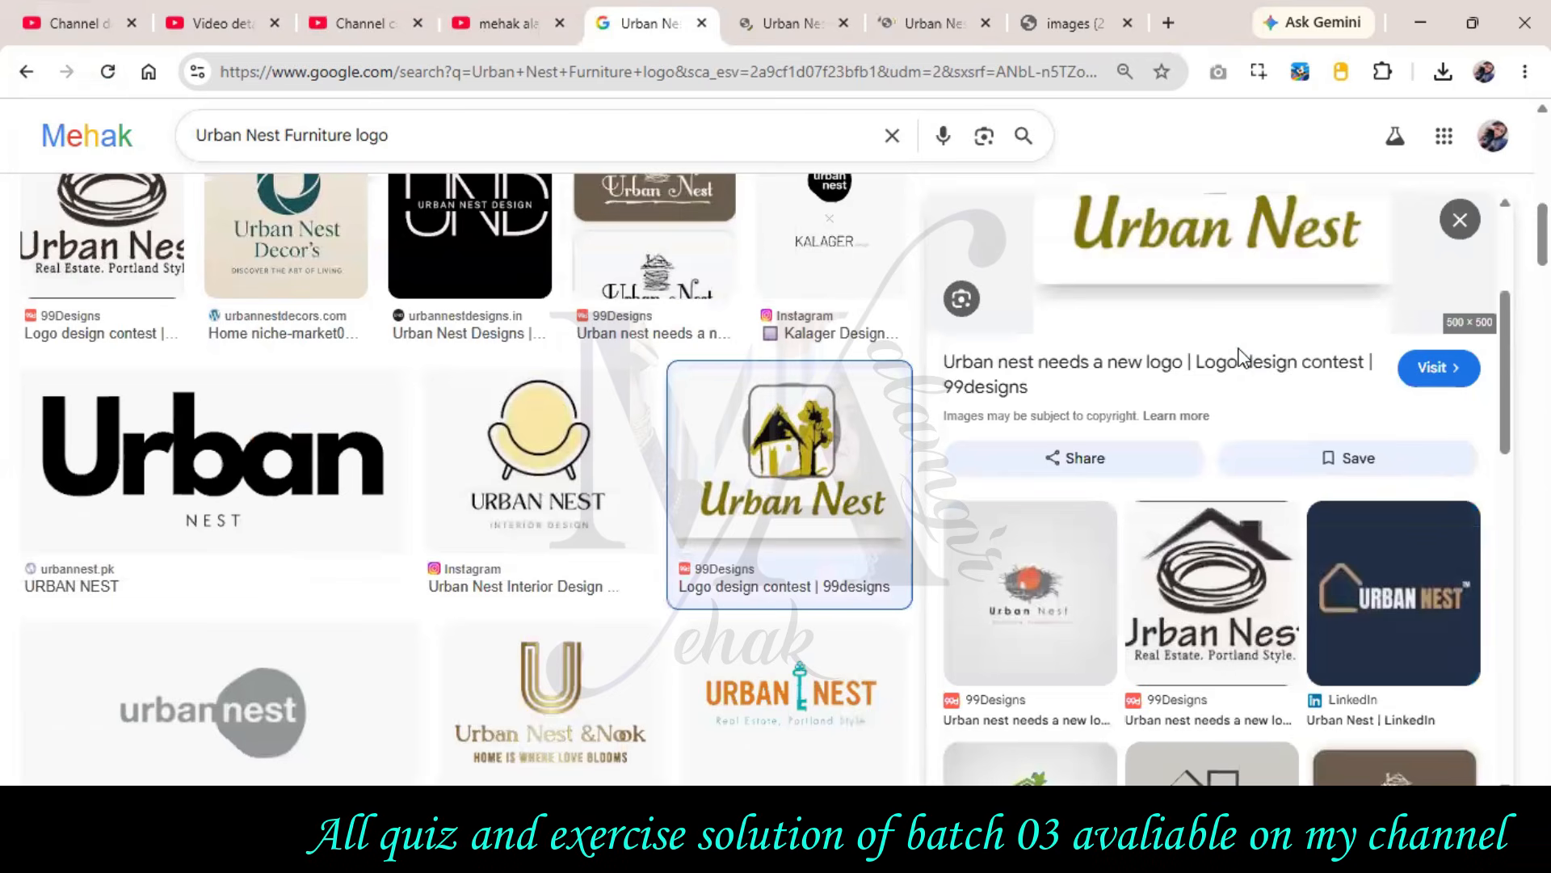
pyautogui.scroll(-1, 1248, 368)
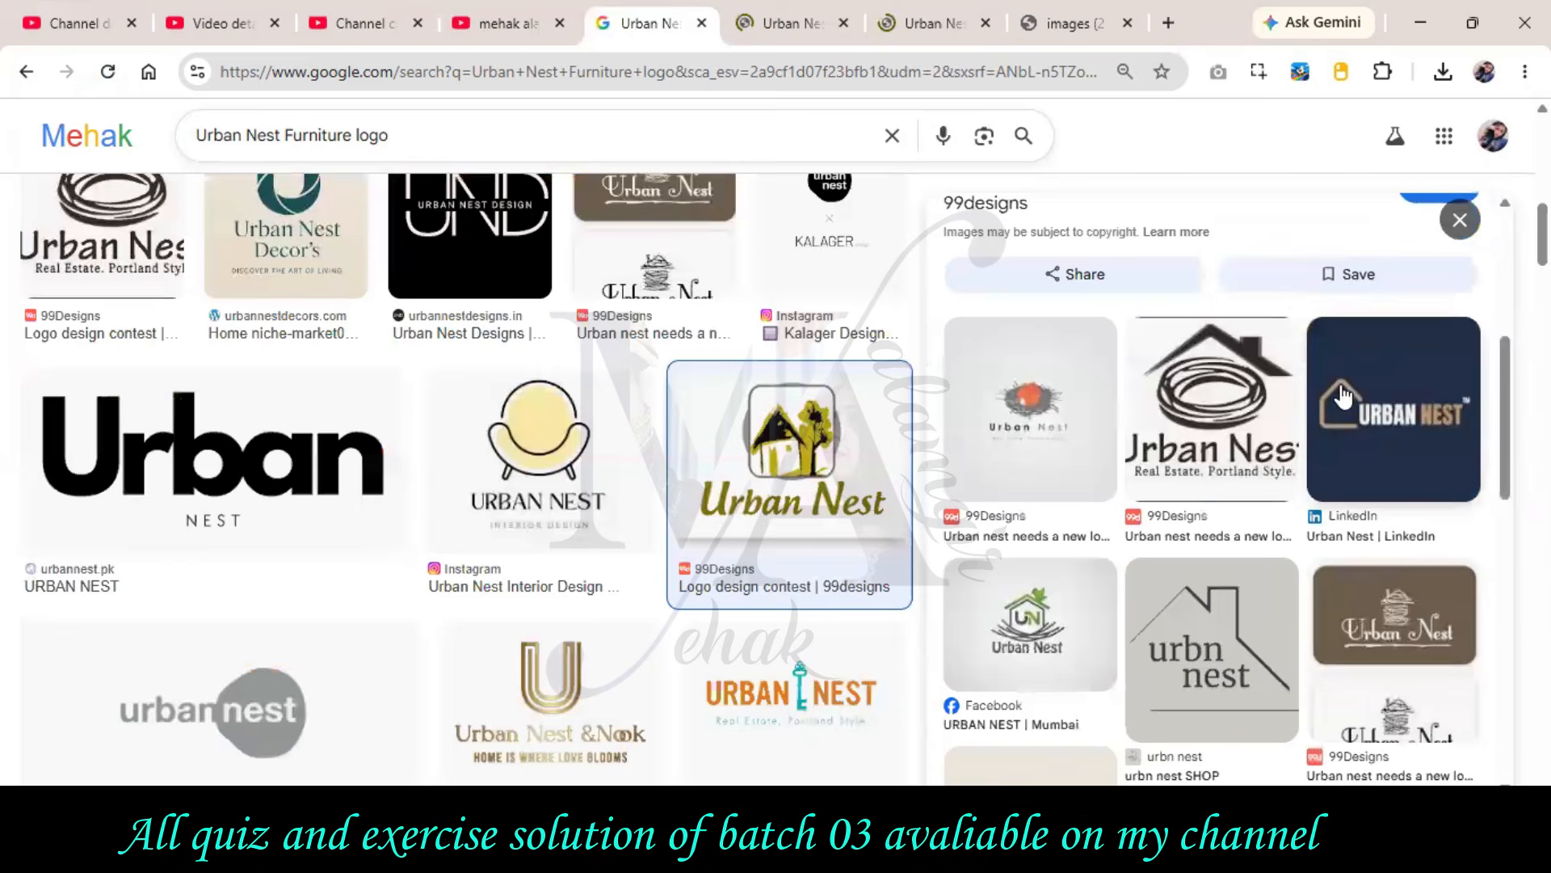
pyautogui.scroll(-2, 1323, 432)
pyautogui.scroll(-2, 1009, 319)
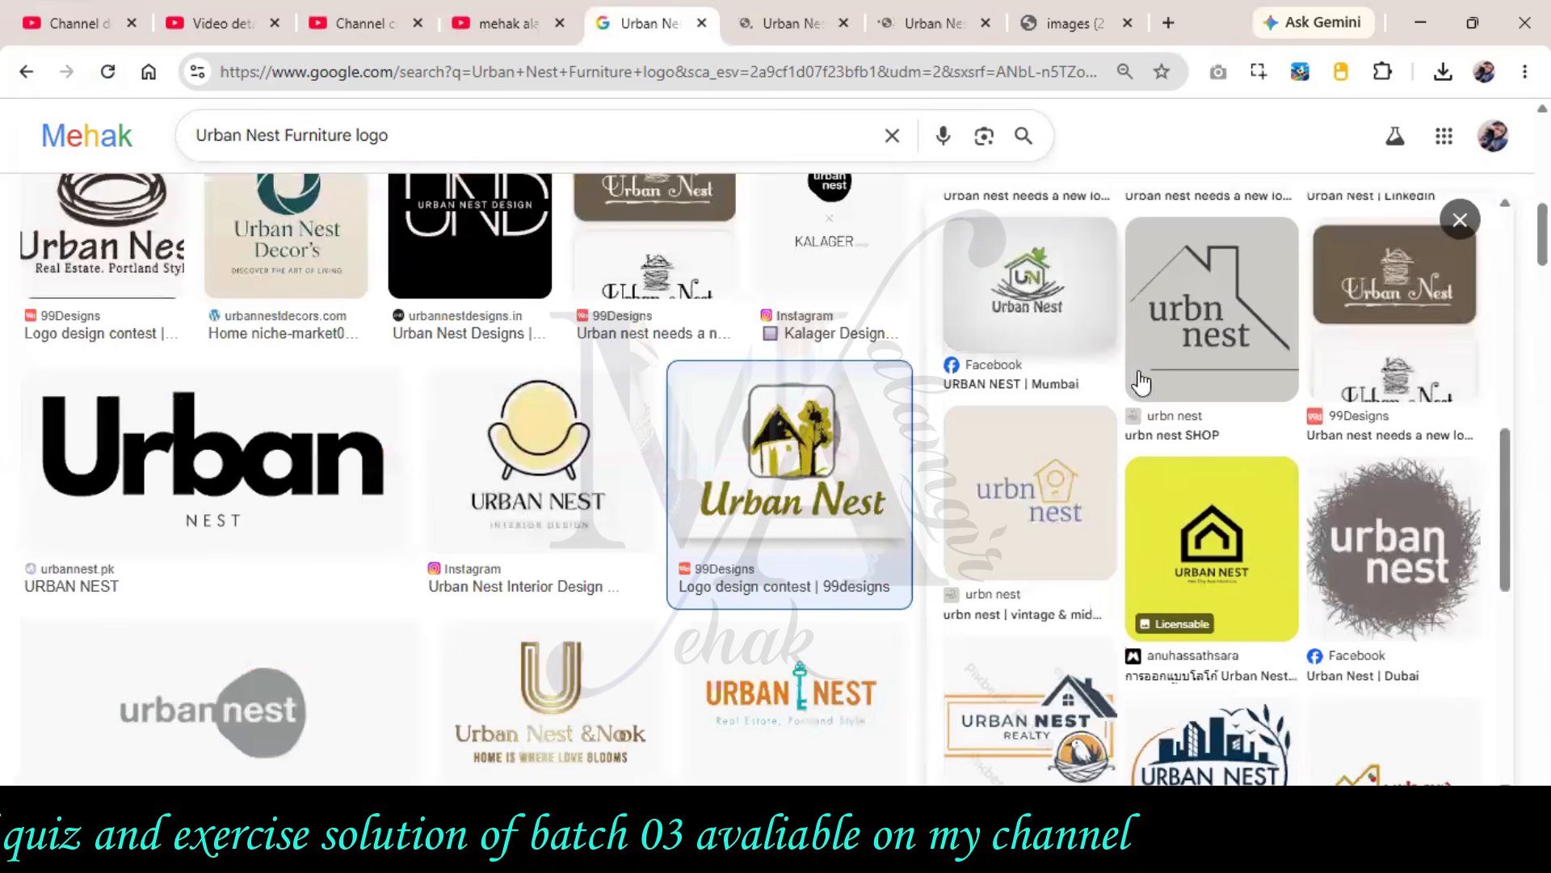
pyautogui.click(1009, 319)
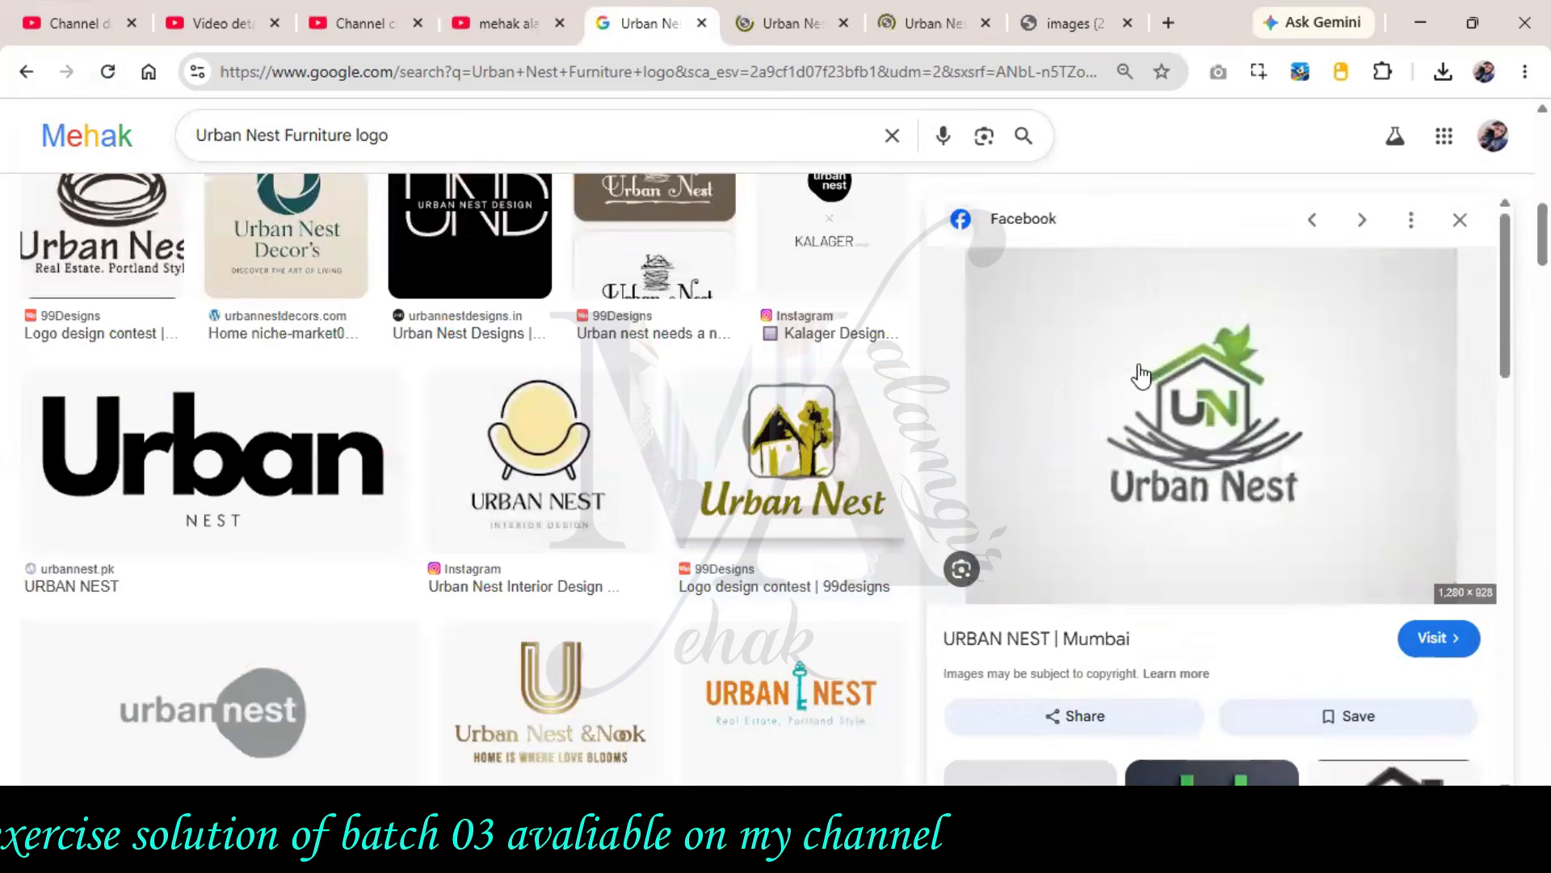
# - Open the Behance Urban Nest logo with the green U in a new tab and close the other extra logo tabs
pyautogui.scroll(-4, 1257, 513)
pyautogui.click(1257, 514)
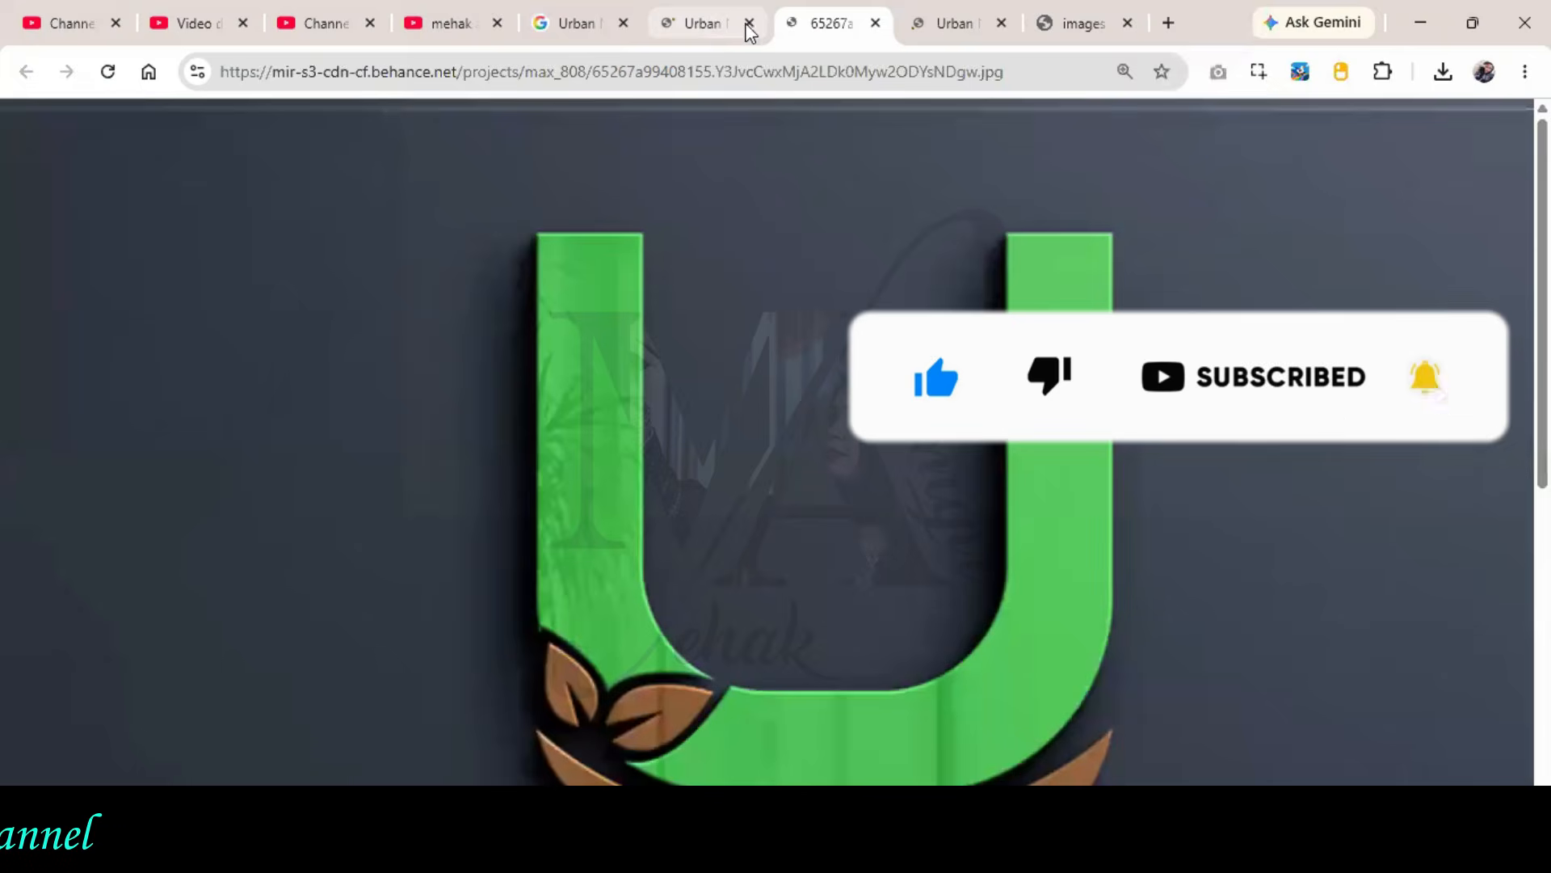
pyautogui.click(740, 22)
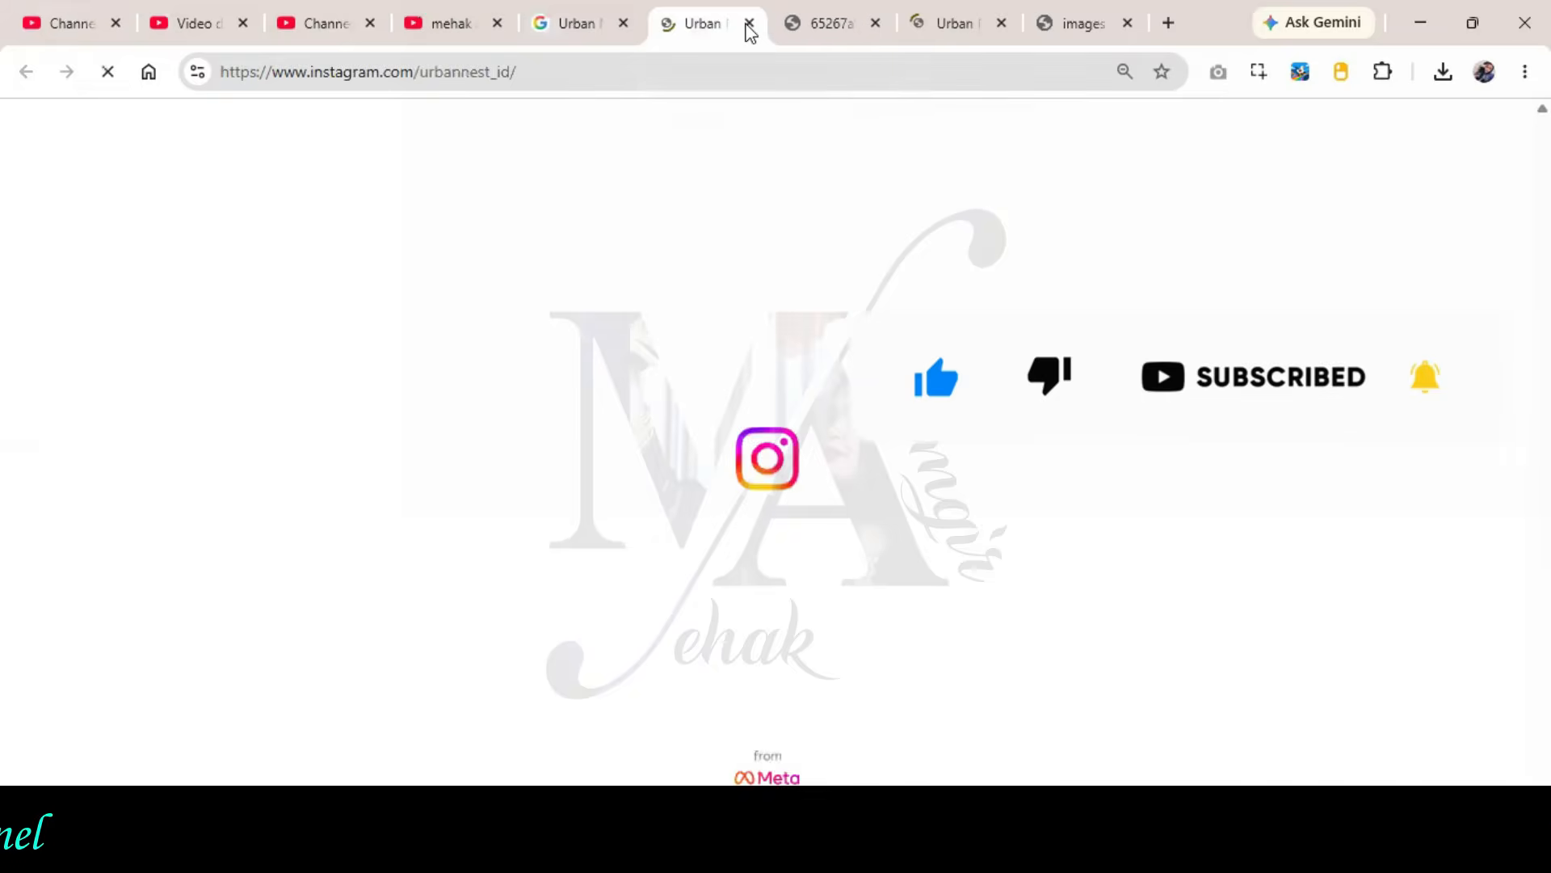
pyautogui.click(881, 22)
pyautogui.click(881, 22)
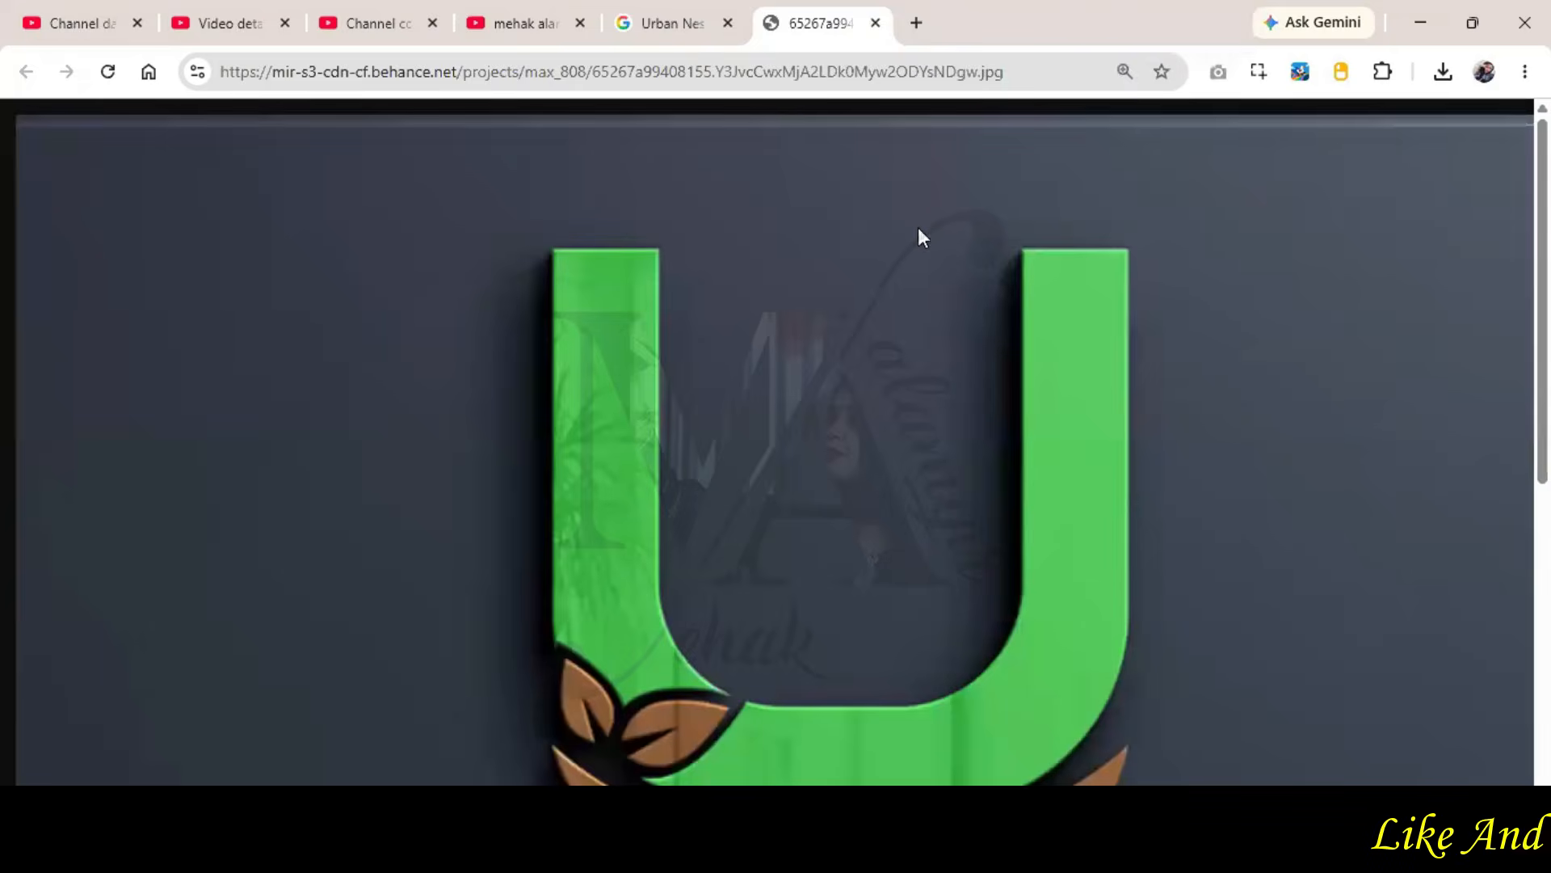
# - Save the green U Urban Nest logo as a JPEG image in the Downloads folder with its suggested file name
pyautogui.scroll(-6, 918, 238)
pyautogui.rightClick(881, 201)
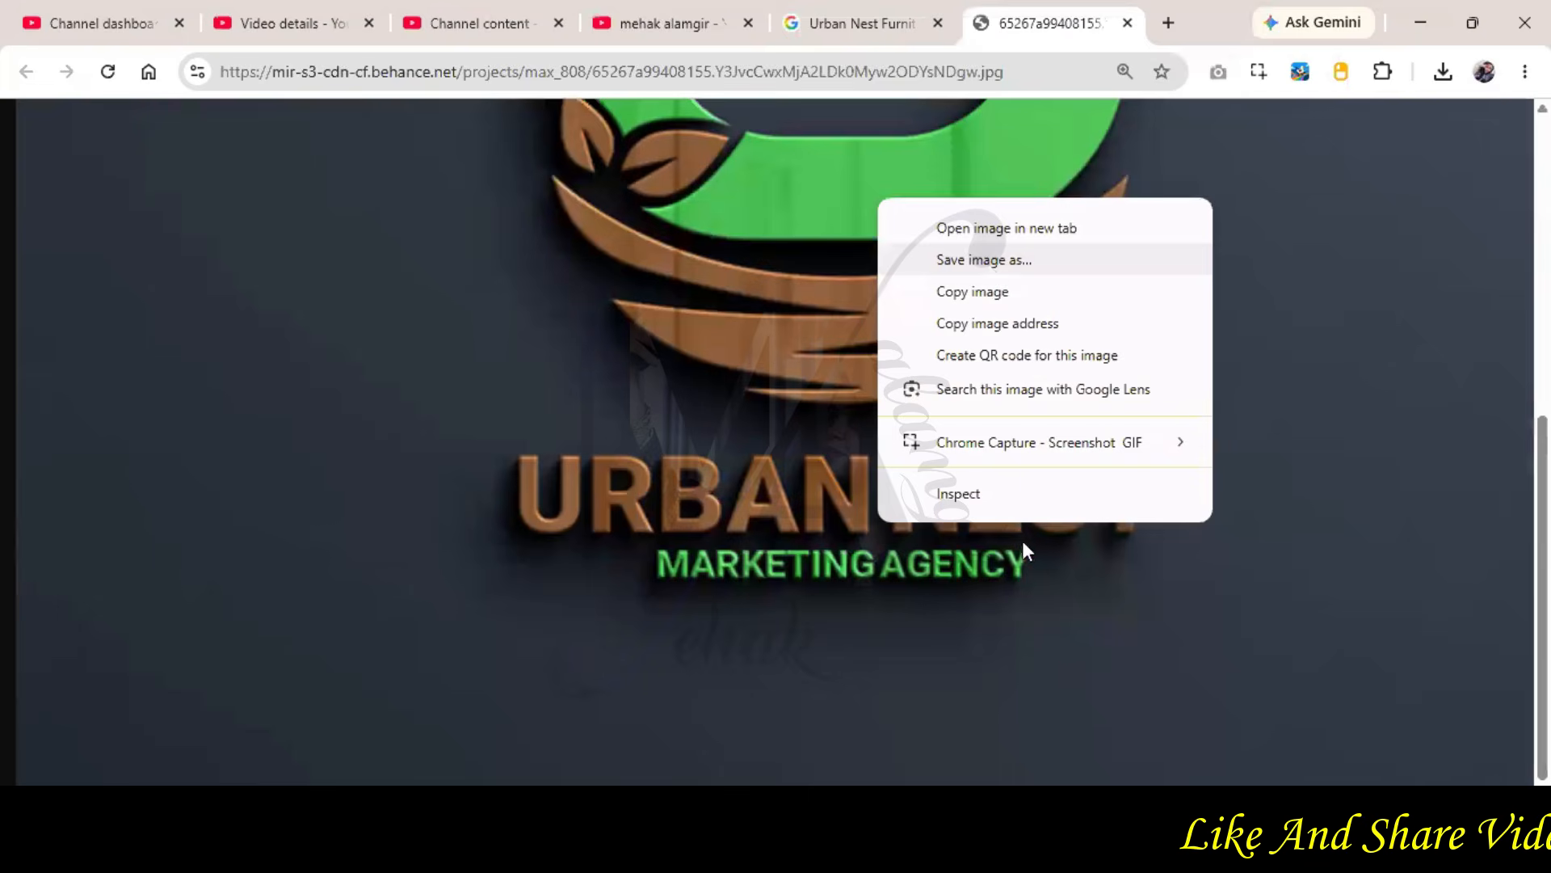
pyautogui.click(984, 260)
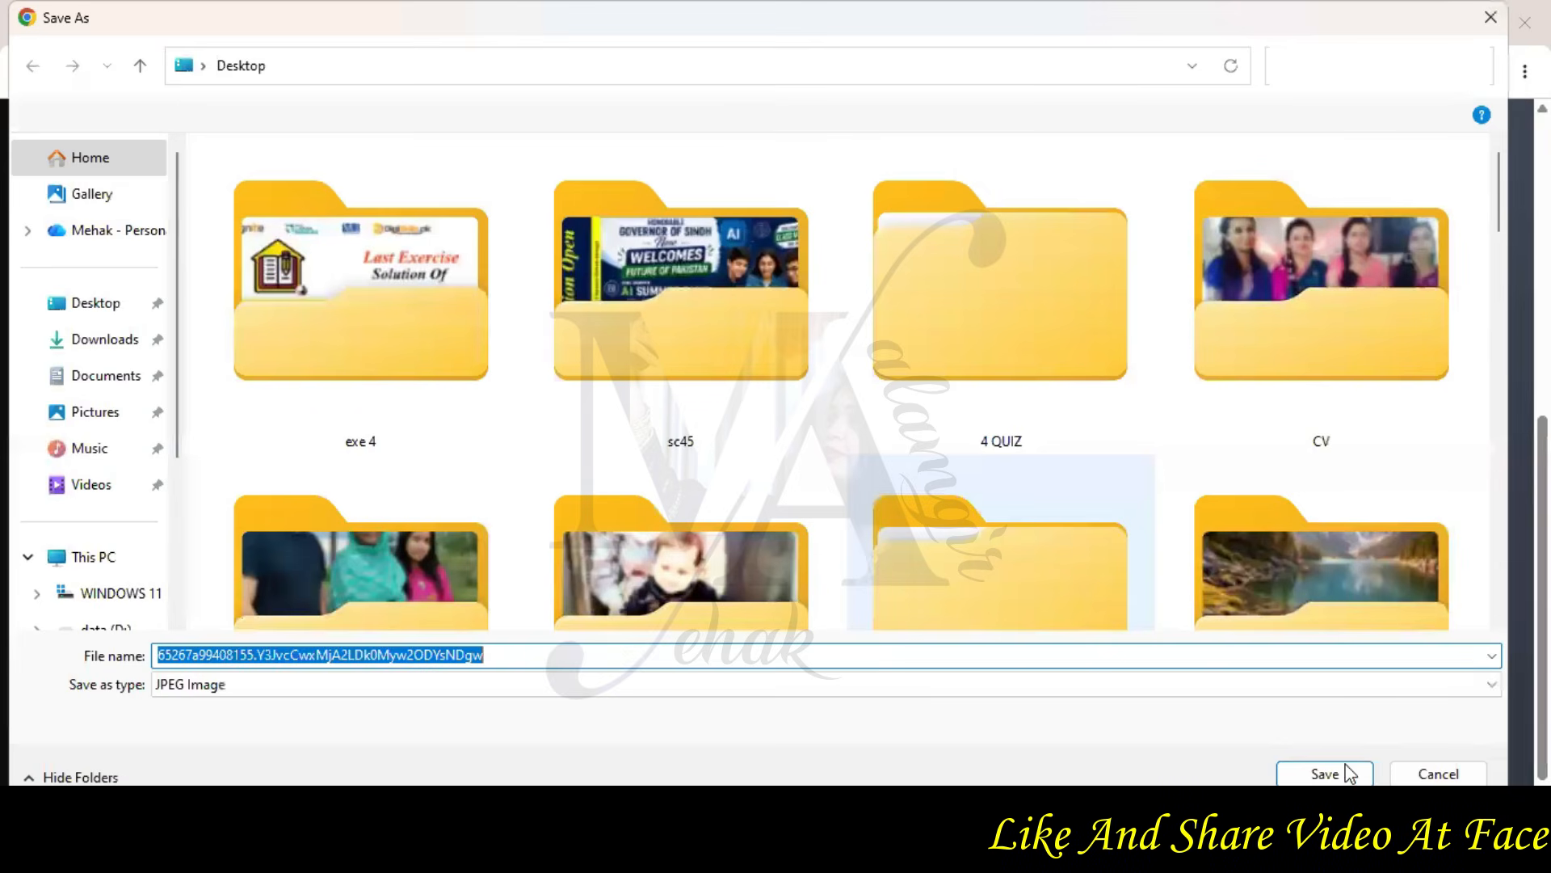
pyautogui.click(96, 343)
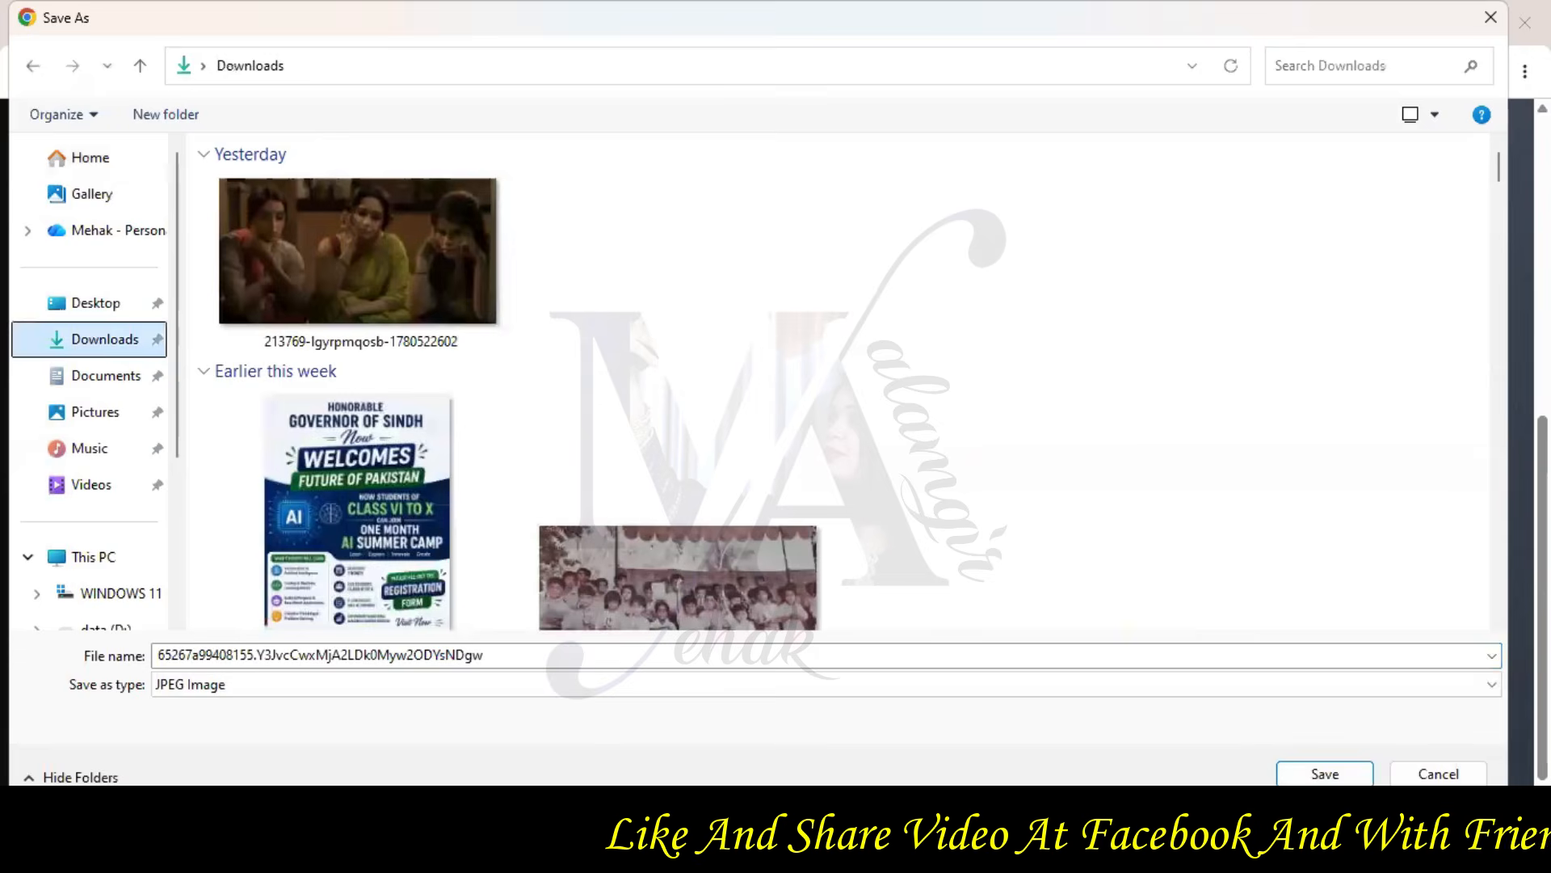
pyautogui.press('Return')
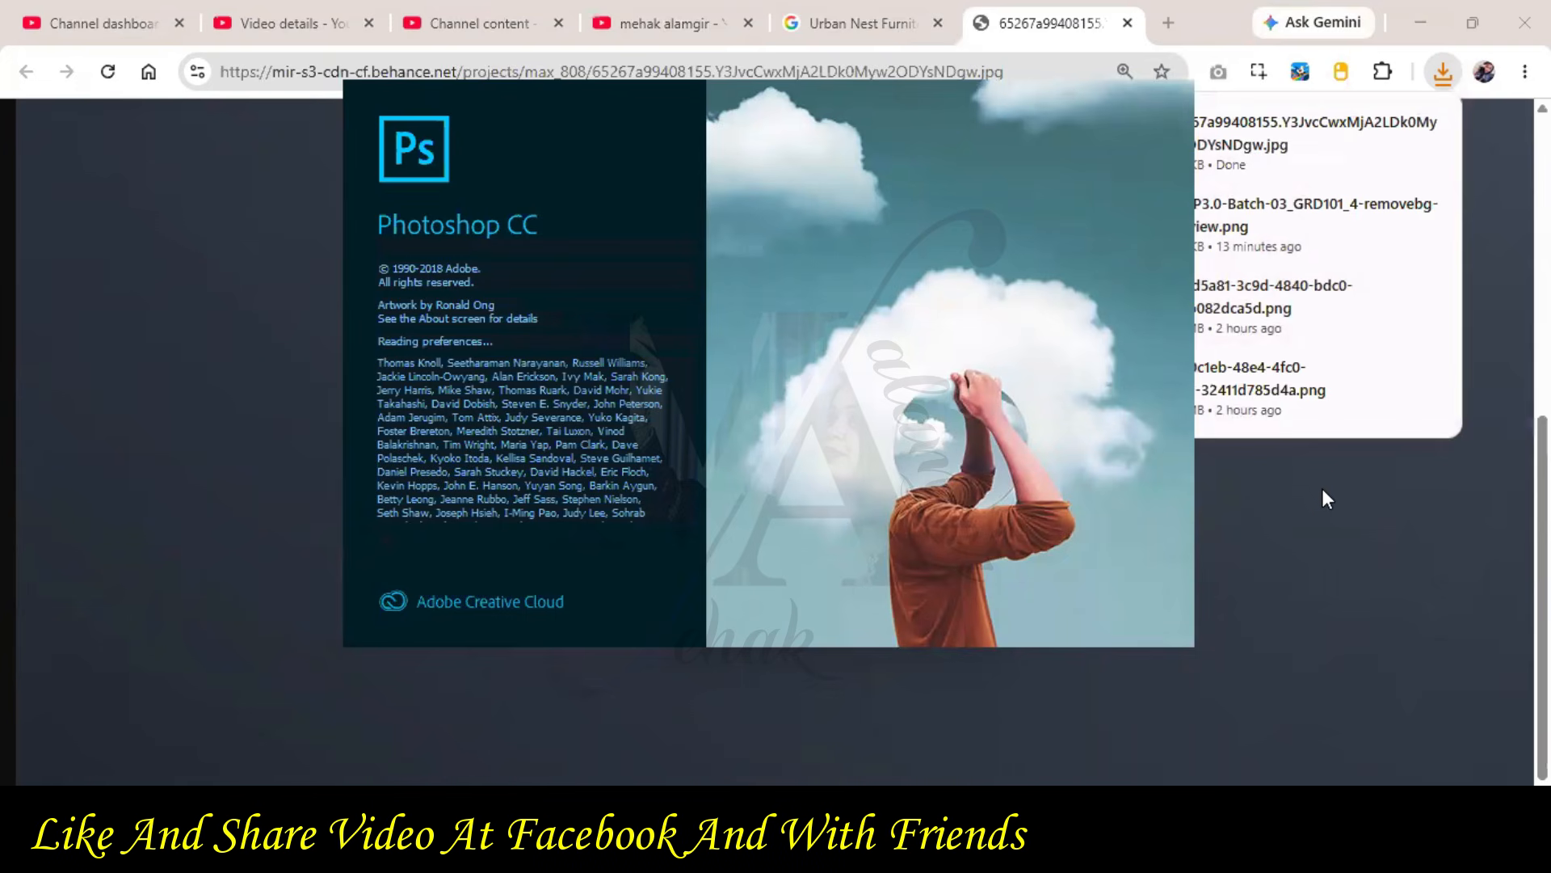
# - Close the logo image tab, look through more related logos, and preview the Urban Nest | Port Harcourt logo
pyautogui.click(1126, 25)
pyautogui.scroll(-5, 1261, 380)
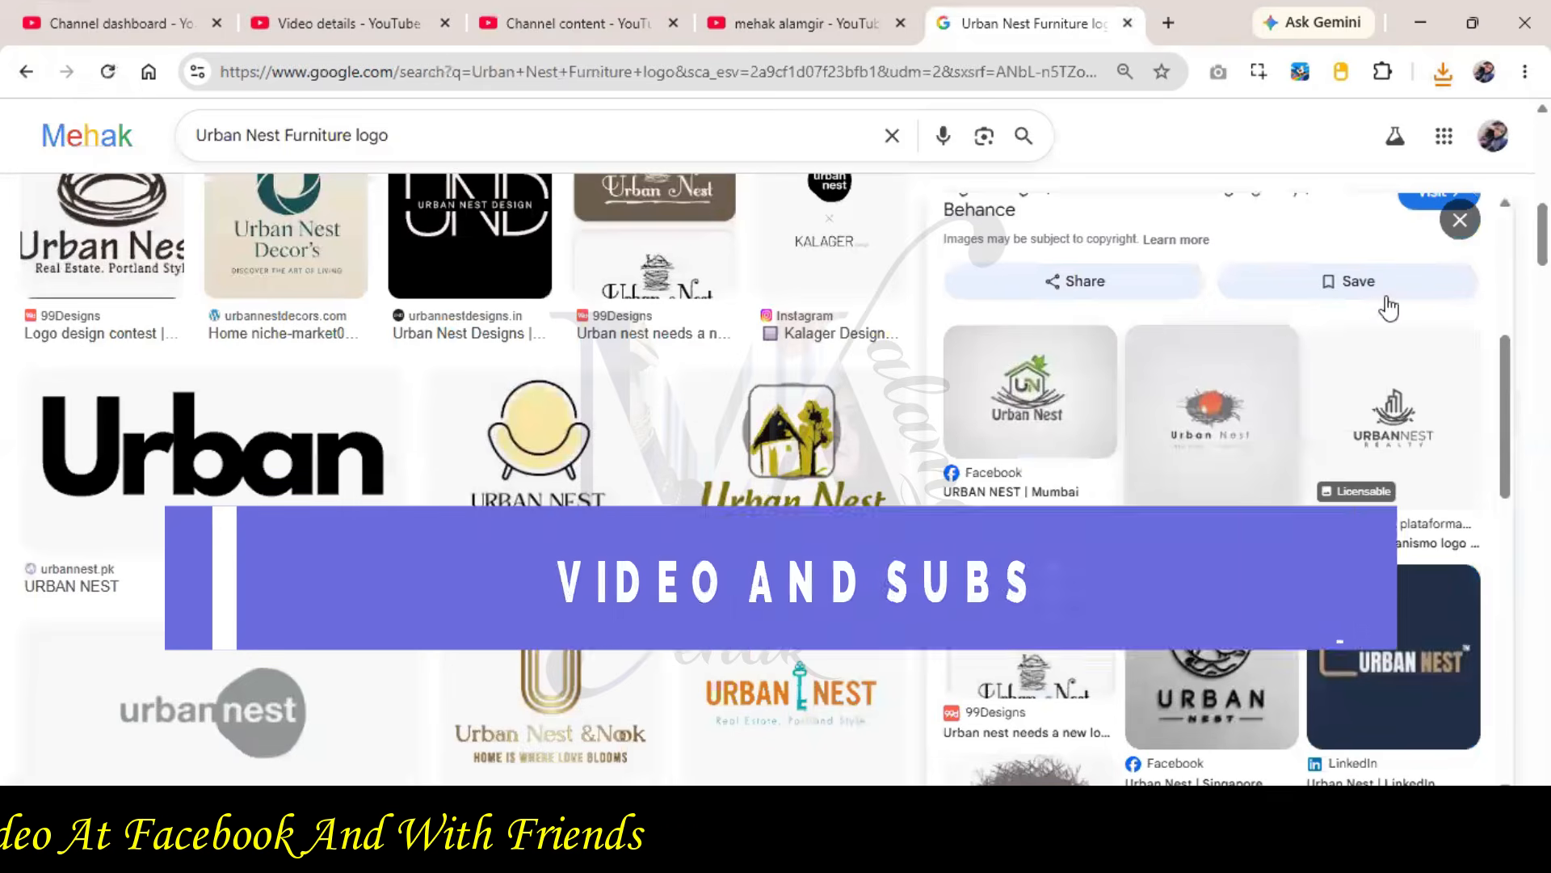
pyautogui.scroll(-4, 1388, 308)
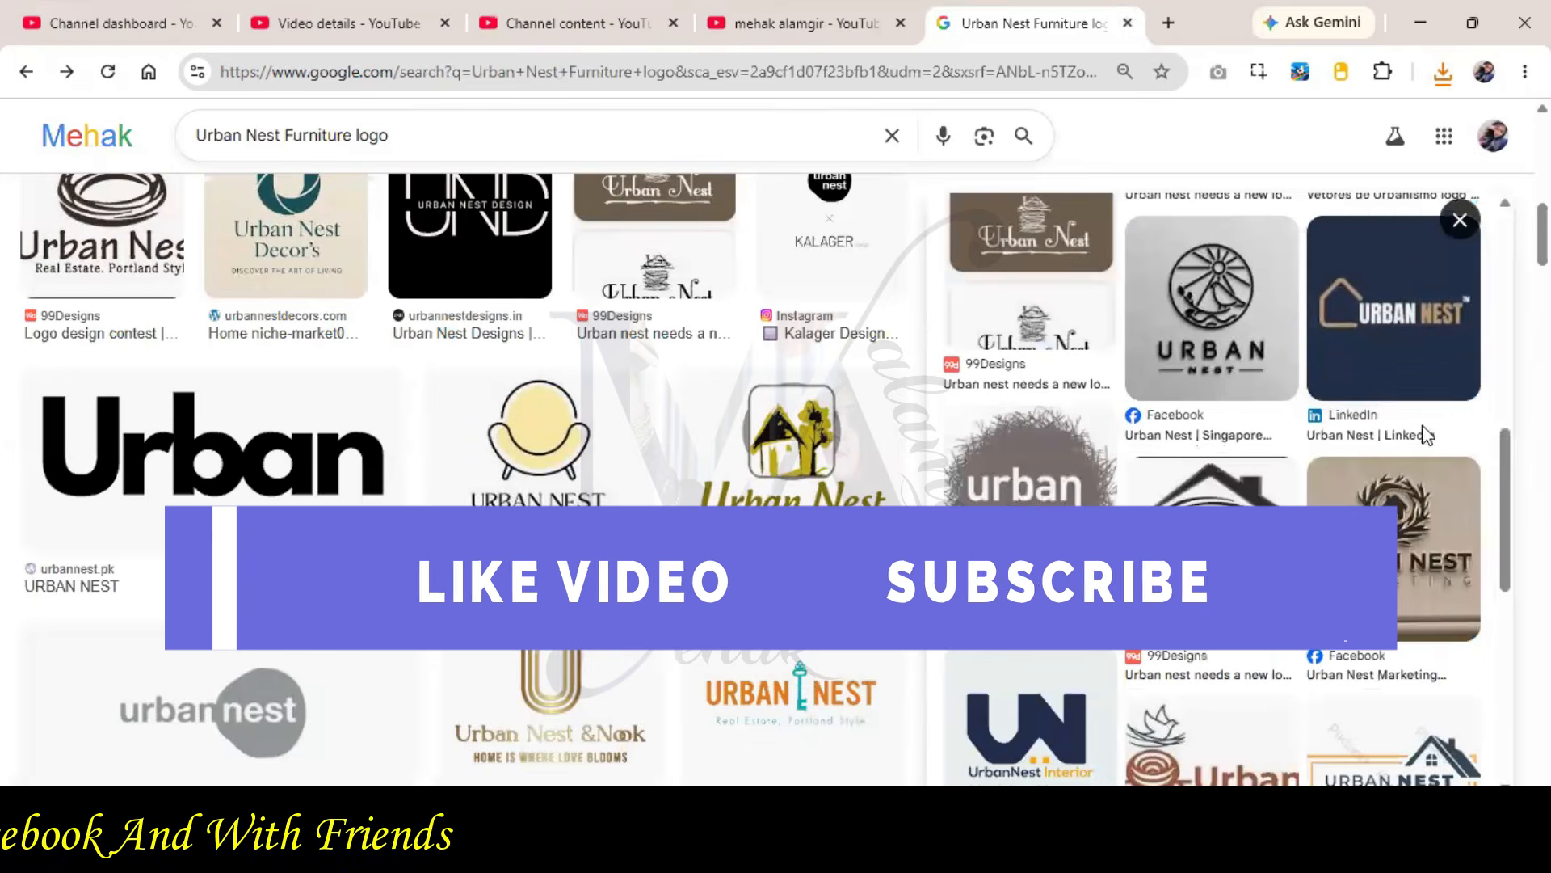
pyautogui.scroll(-5, 1406, 434)
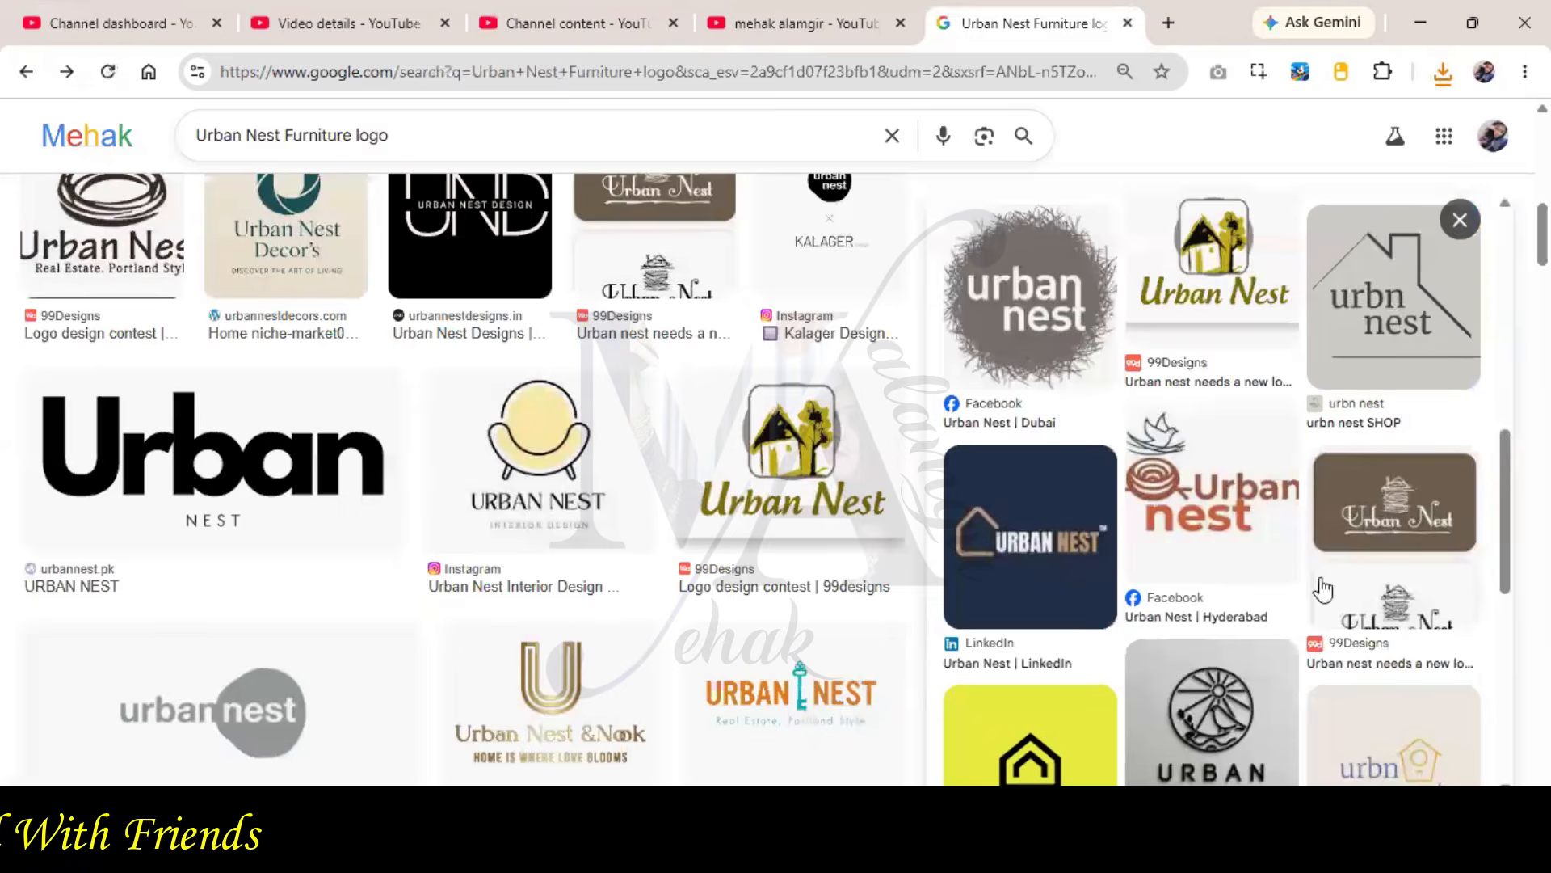
pyautogui.scroll(-3, 1323, 589)
pyautogui.scroll(-2, 1322, 590)
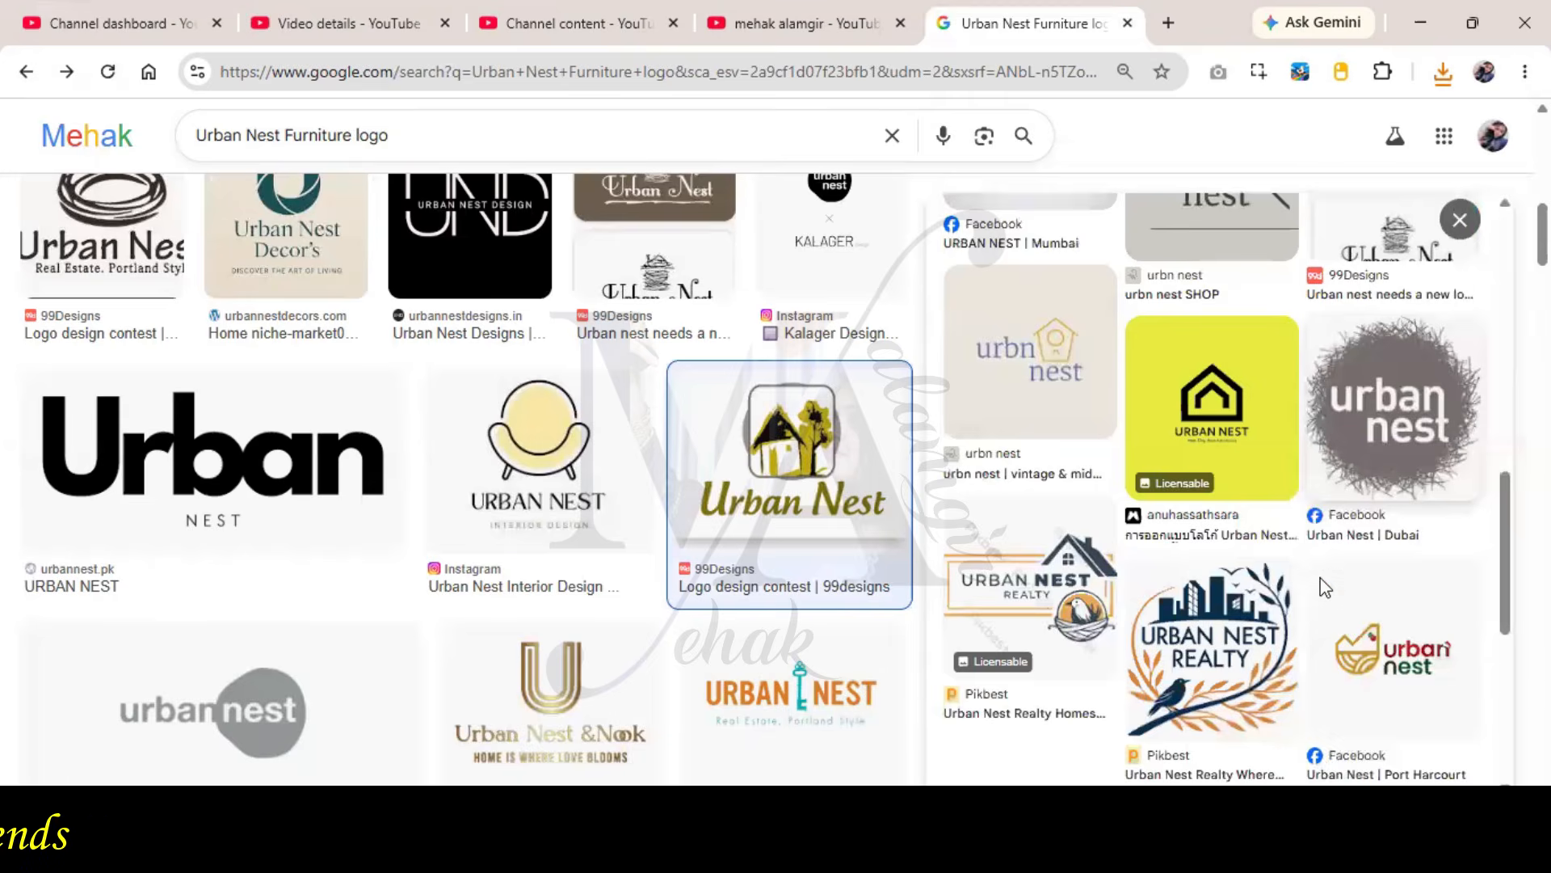
pyautogui.scroll(1, 1325, 587)
pyautogui.scroll(-3, 1322, 589)
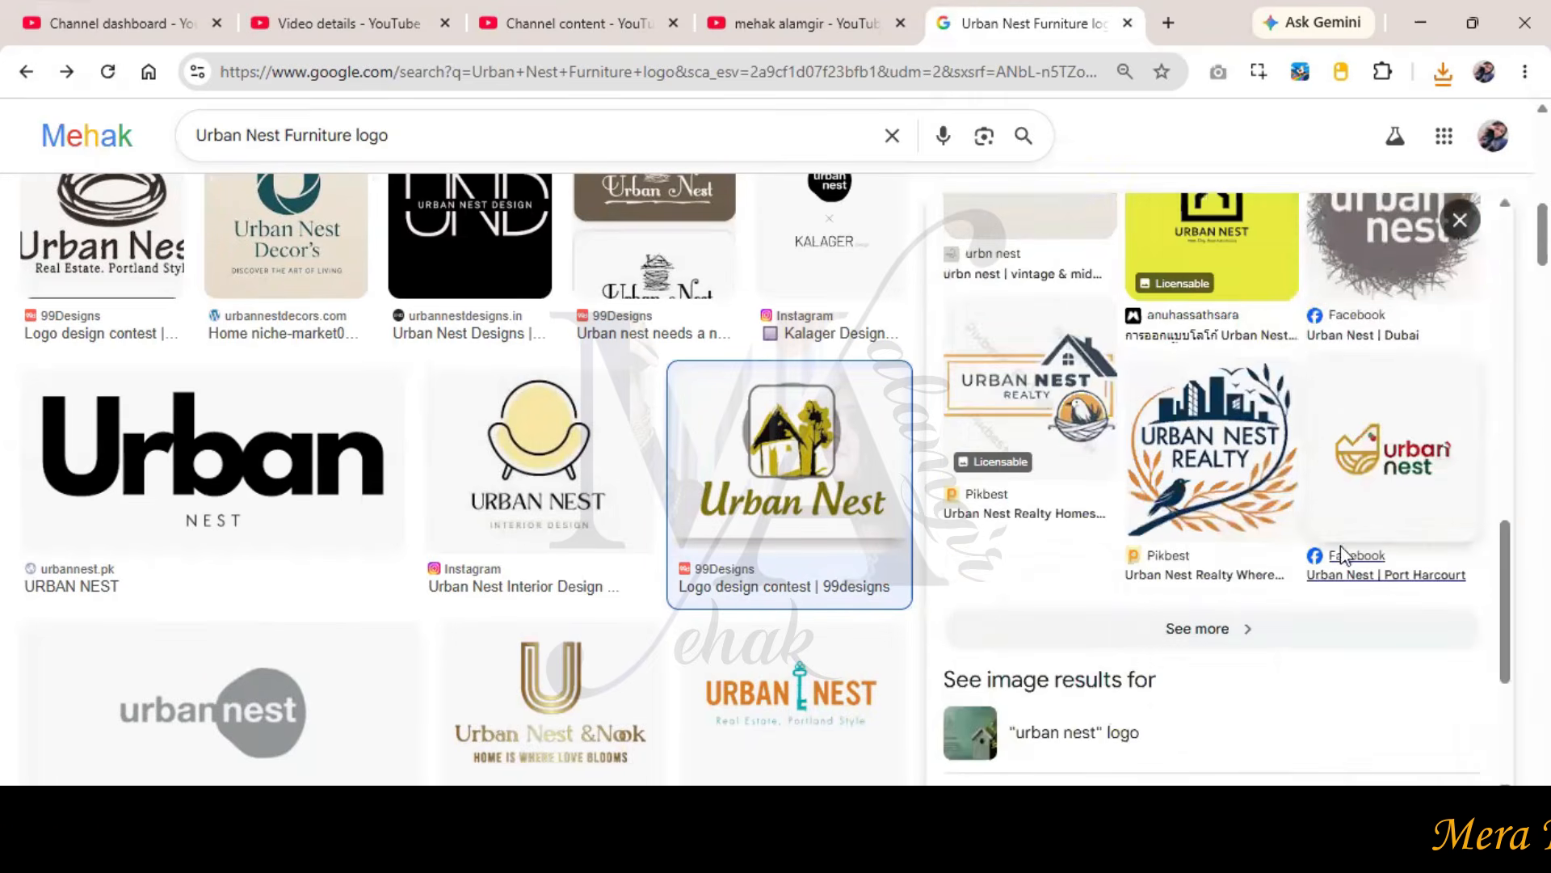
pyautogui.click(1342, 556)
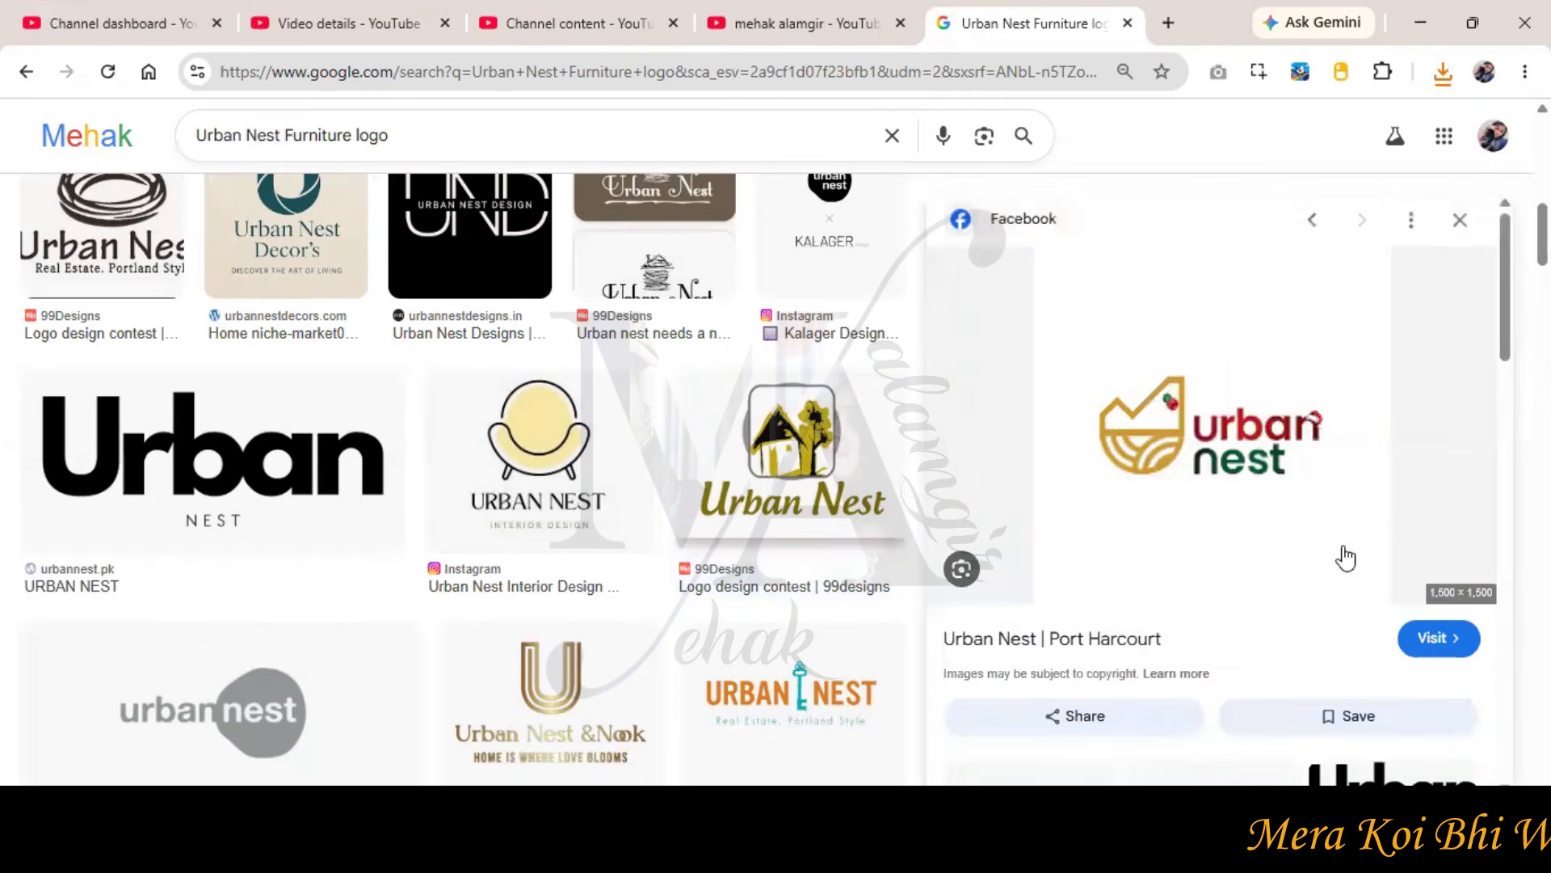
# - Look through the related furniture images and preview the Instagram poster with the brown leather chair
pyautogui.scroll(-6, 1345, 558)
pyautogui.scroll(-2, 1345, 557)
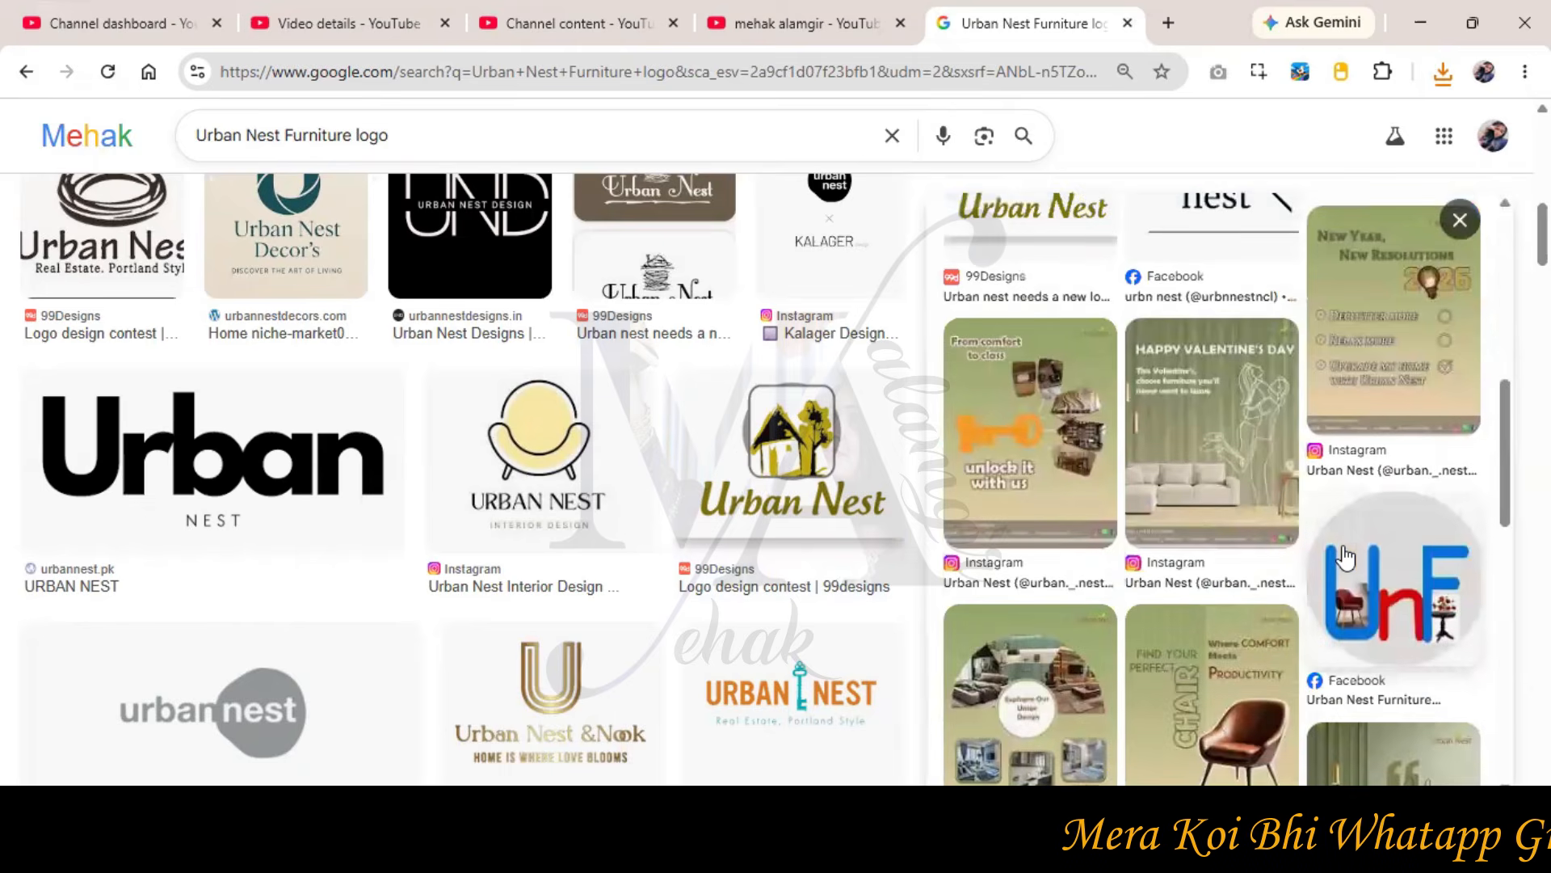
pyautogui.scroll(-1, 1345, 558)
pyautogui.scroll(-1, 1060, 556)
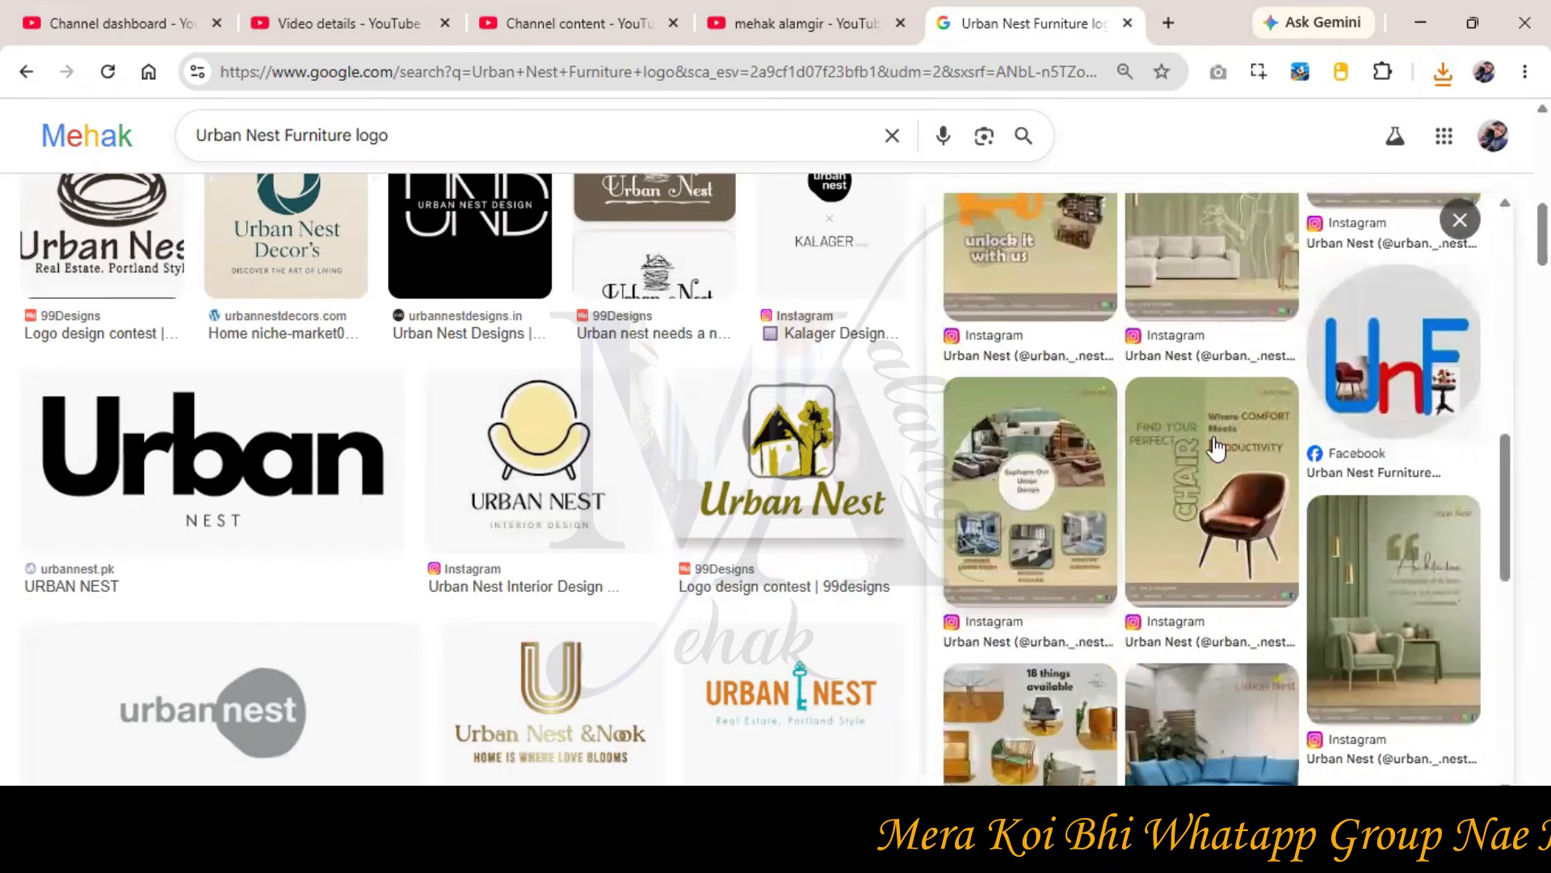
pyautogui.scroll(-1, 1345, 528)
pyautogui.click(1345, 527)
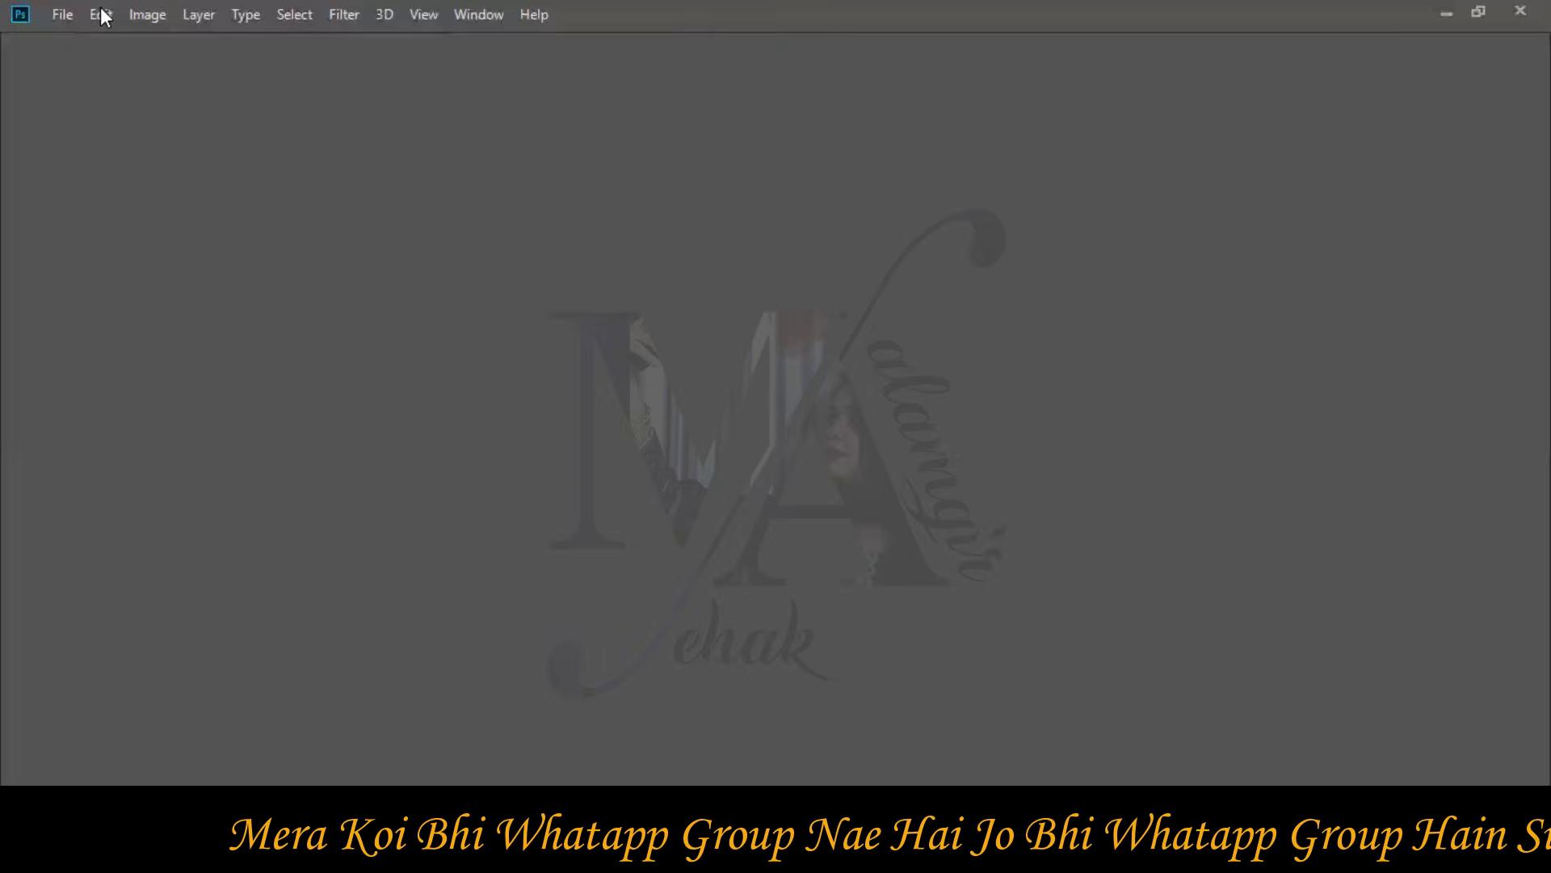
# - Switch to Photoshop and open the downloaded green U Urban Nest logo JPG from the Downloads folder
pyautogui.click(85, 15)
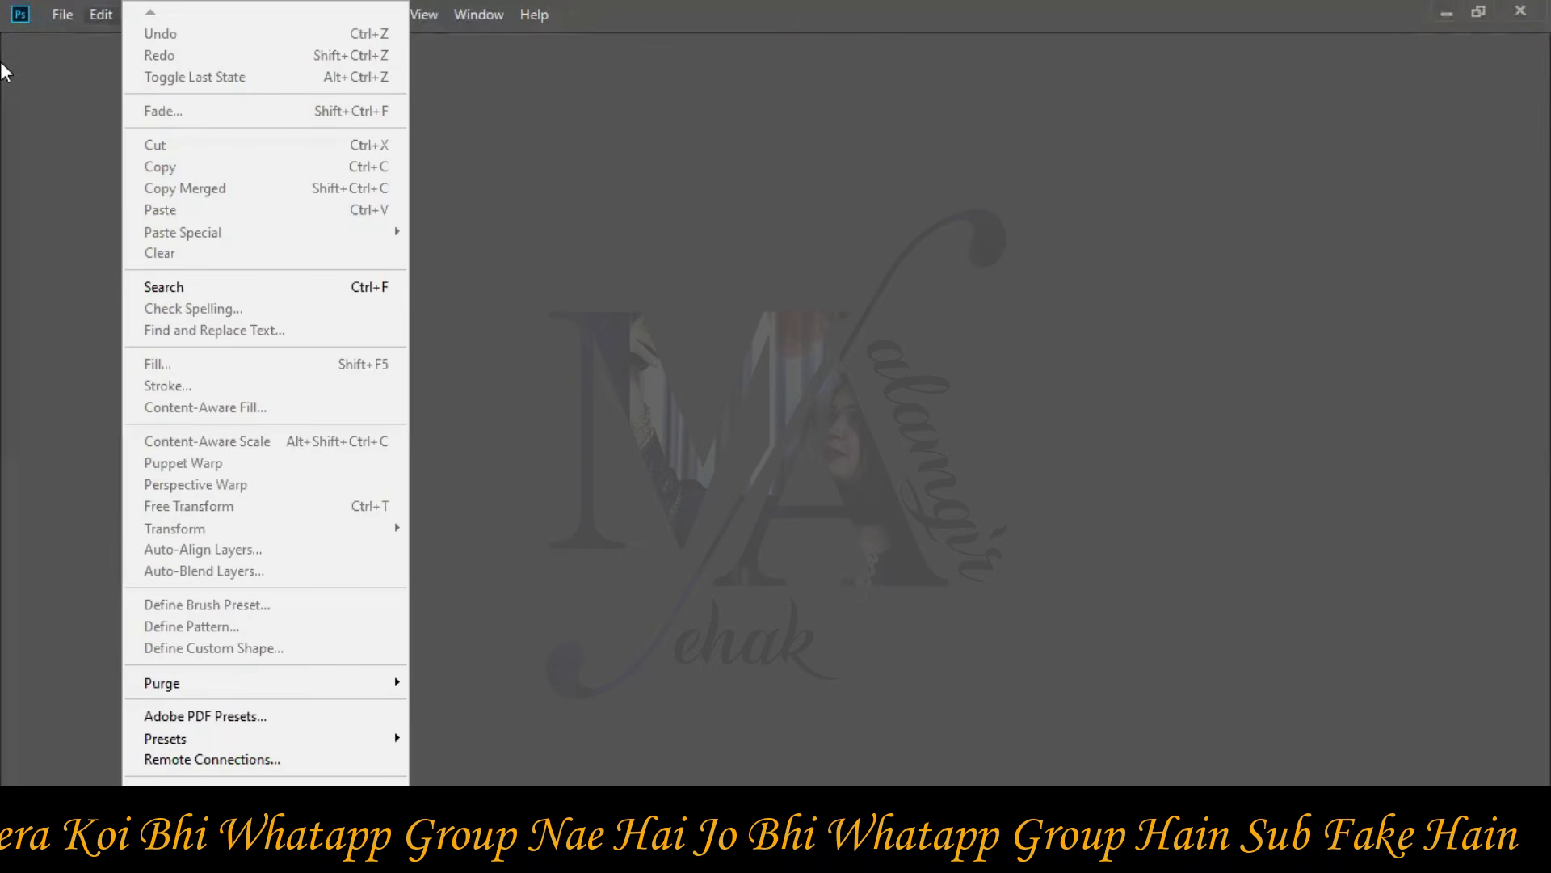
pyautogui.doubleClick(1014, 8)
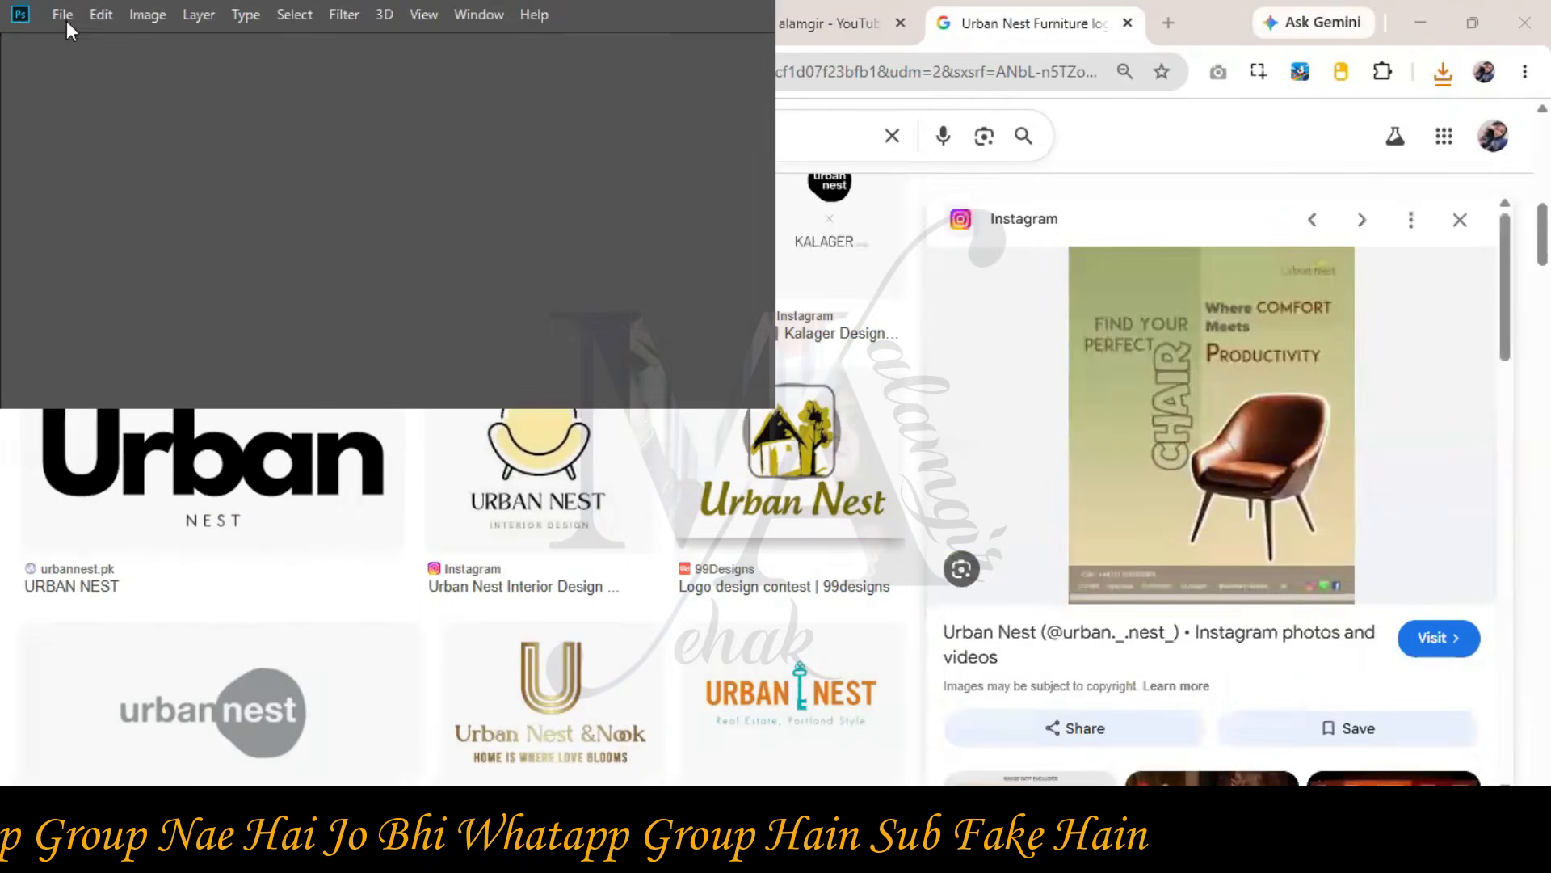
pyautogui.click(66, 21)
pyautogui.click(715, 320)
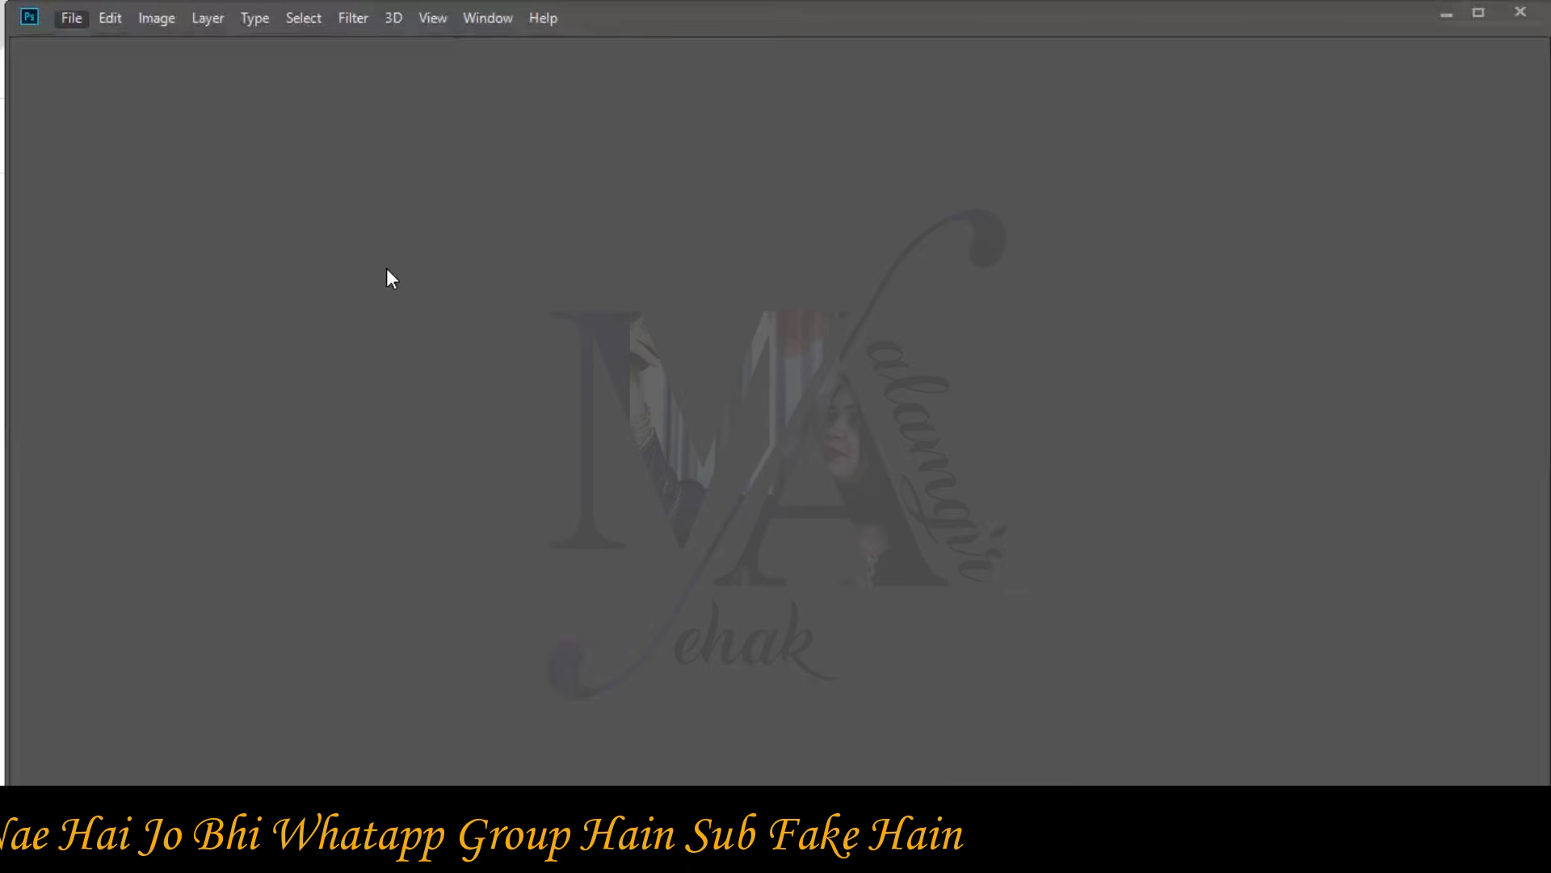
pyautogui.doubleClick(386, 269)
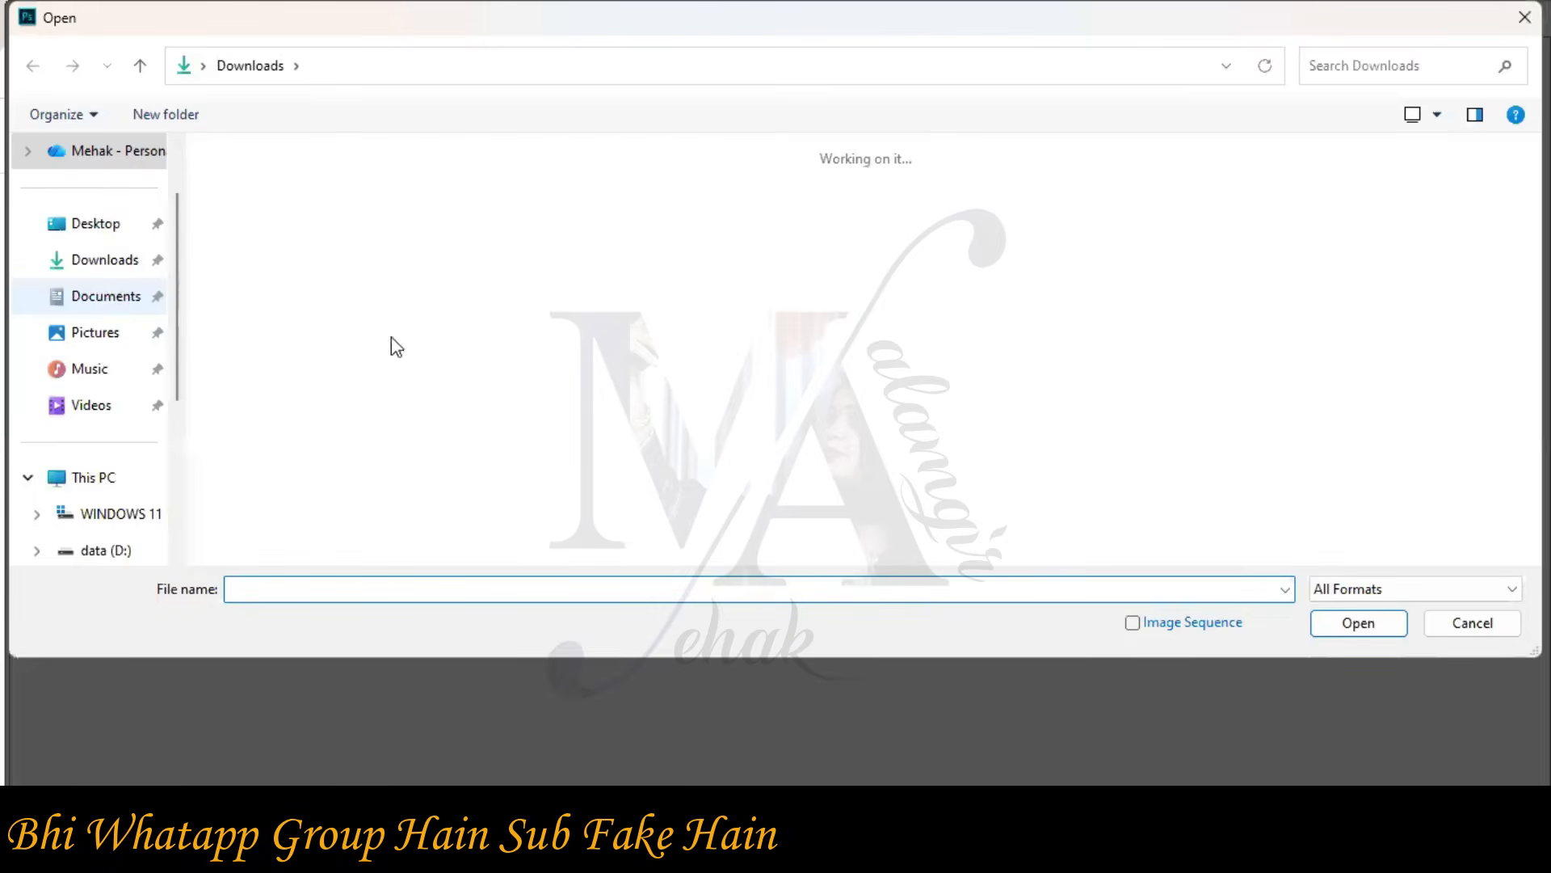
pyautogui.click(405, 345)
pyautogui.press('Escape')
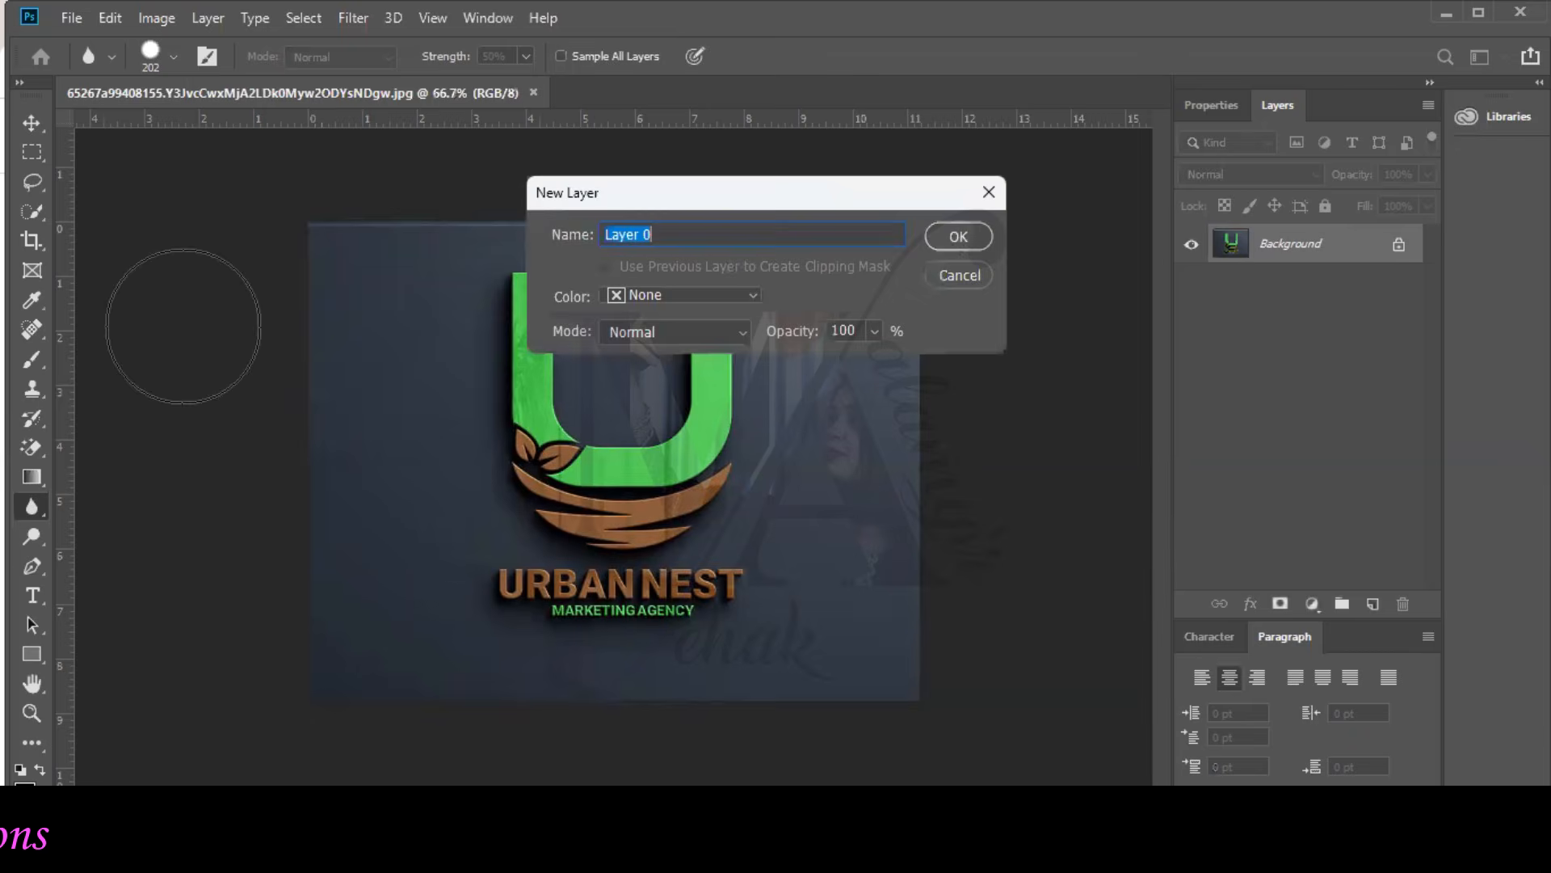
# - Convert the locked background of the logo image into a regular layer with default settings and activate the Magic Eraser tool
pyautogui.press('Return')
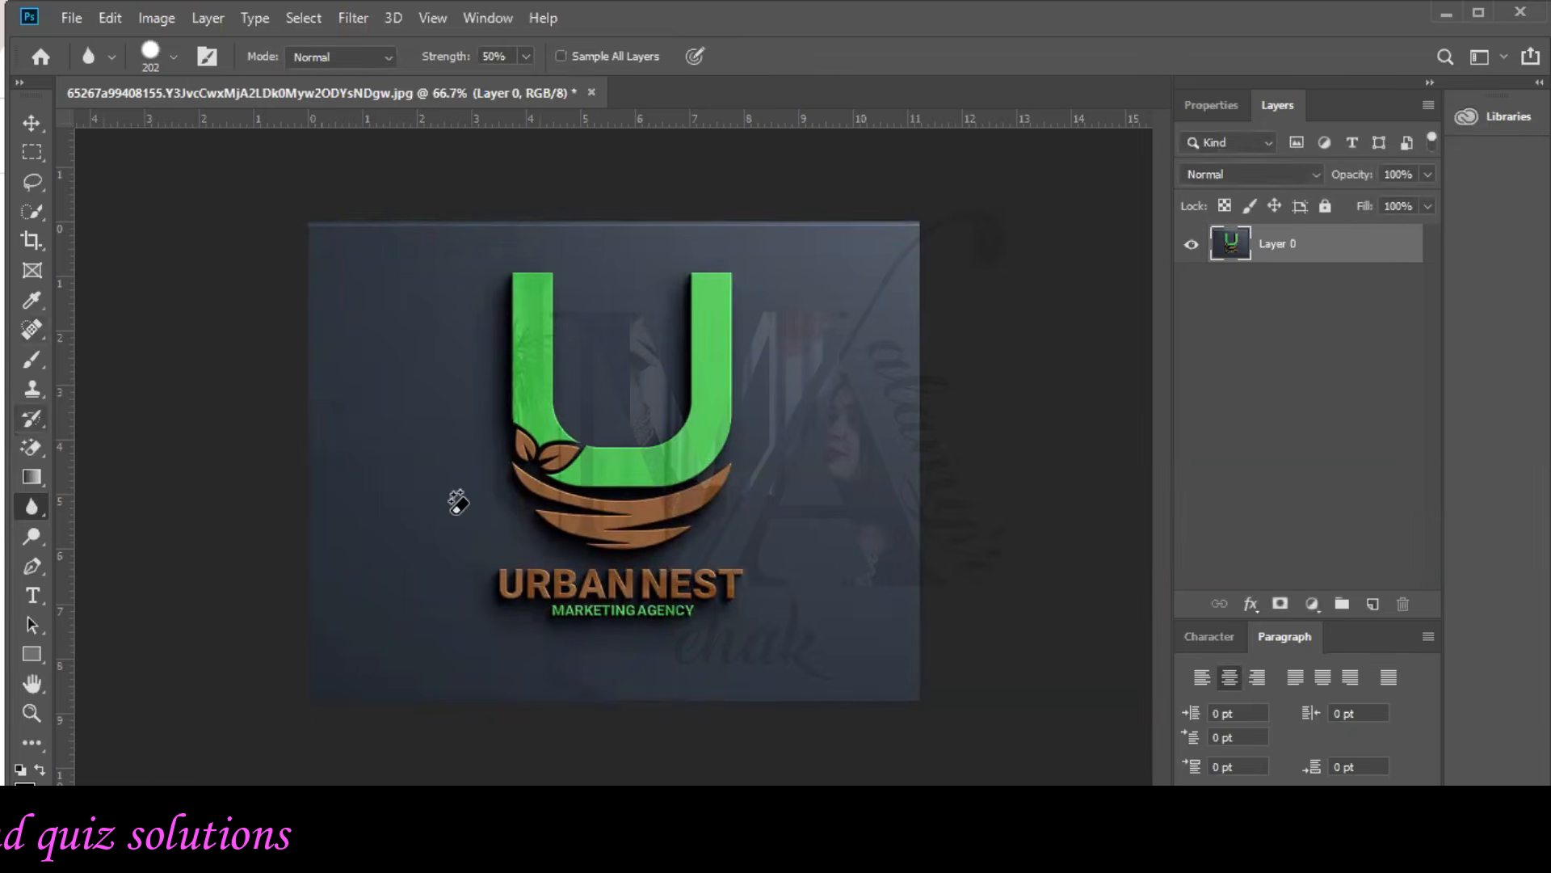
pyautogui.press('e')
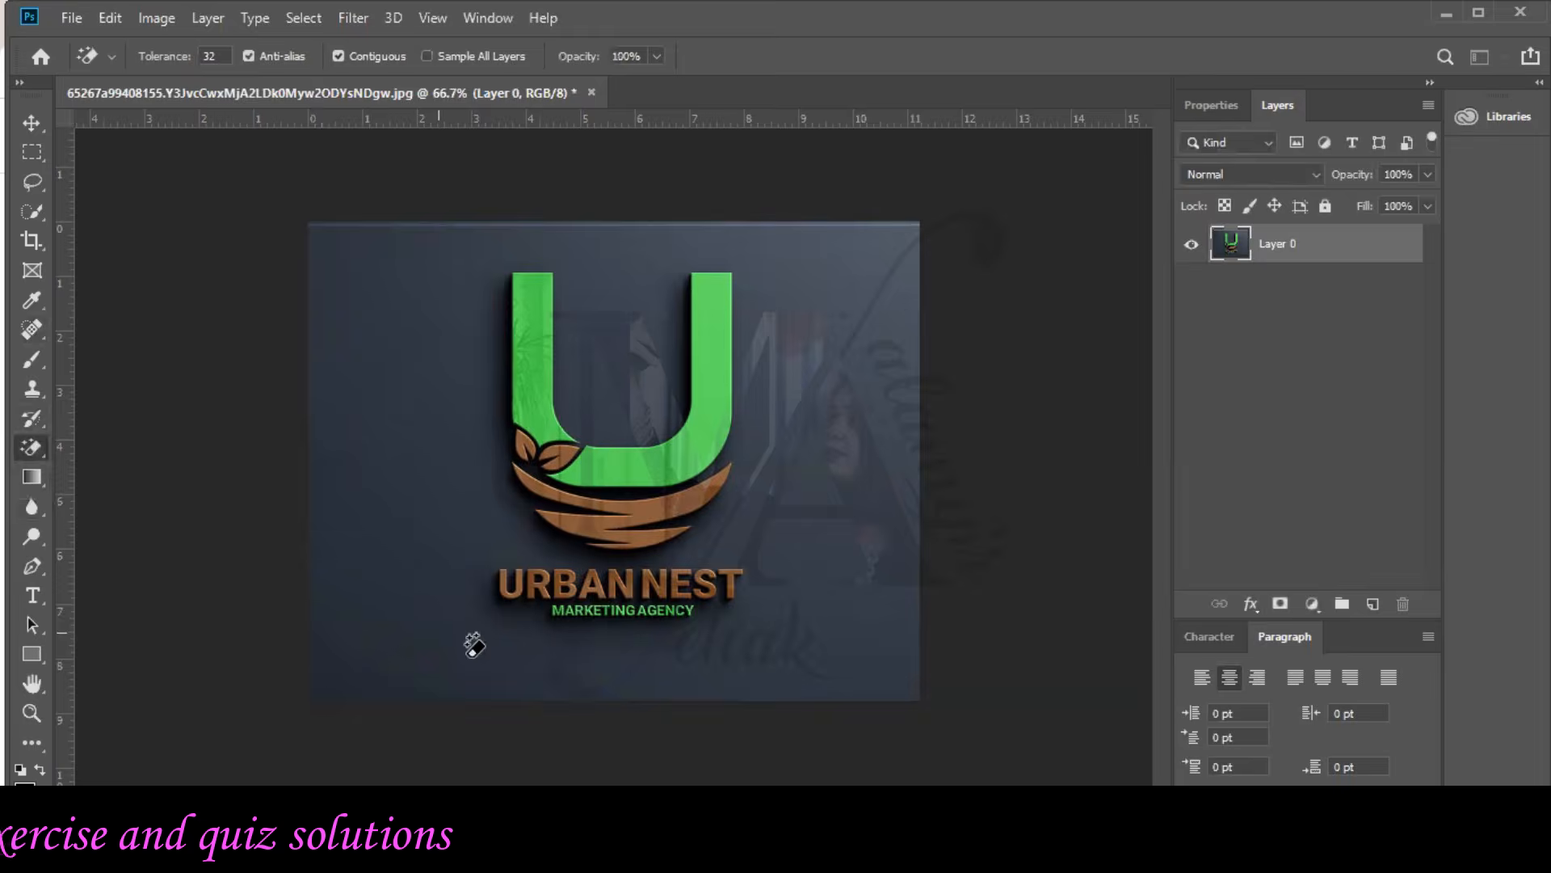
# - Try to erase the dark background around the logo with the Magic Eraser, and quit Photoshop without saving the image
pyautogui.click(474, 645)
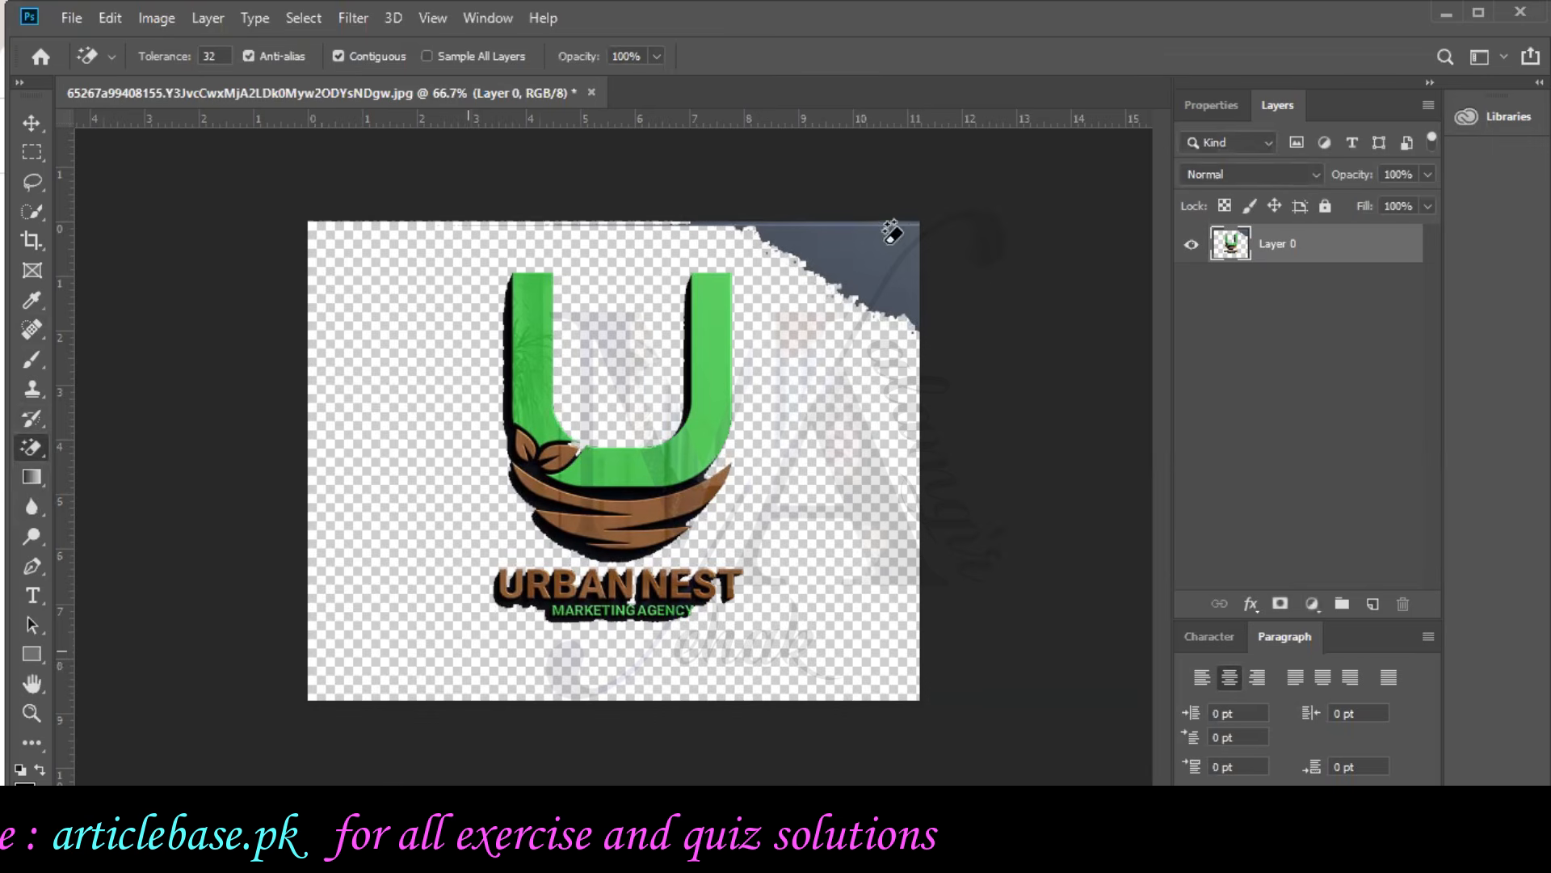
pyautogui.click(882, 266)
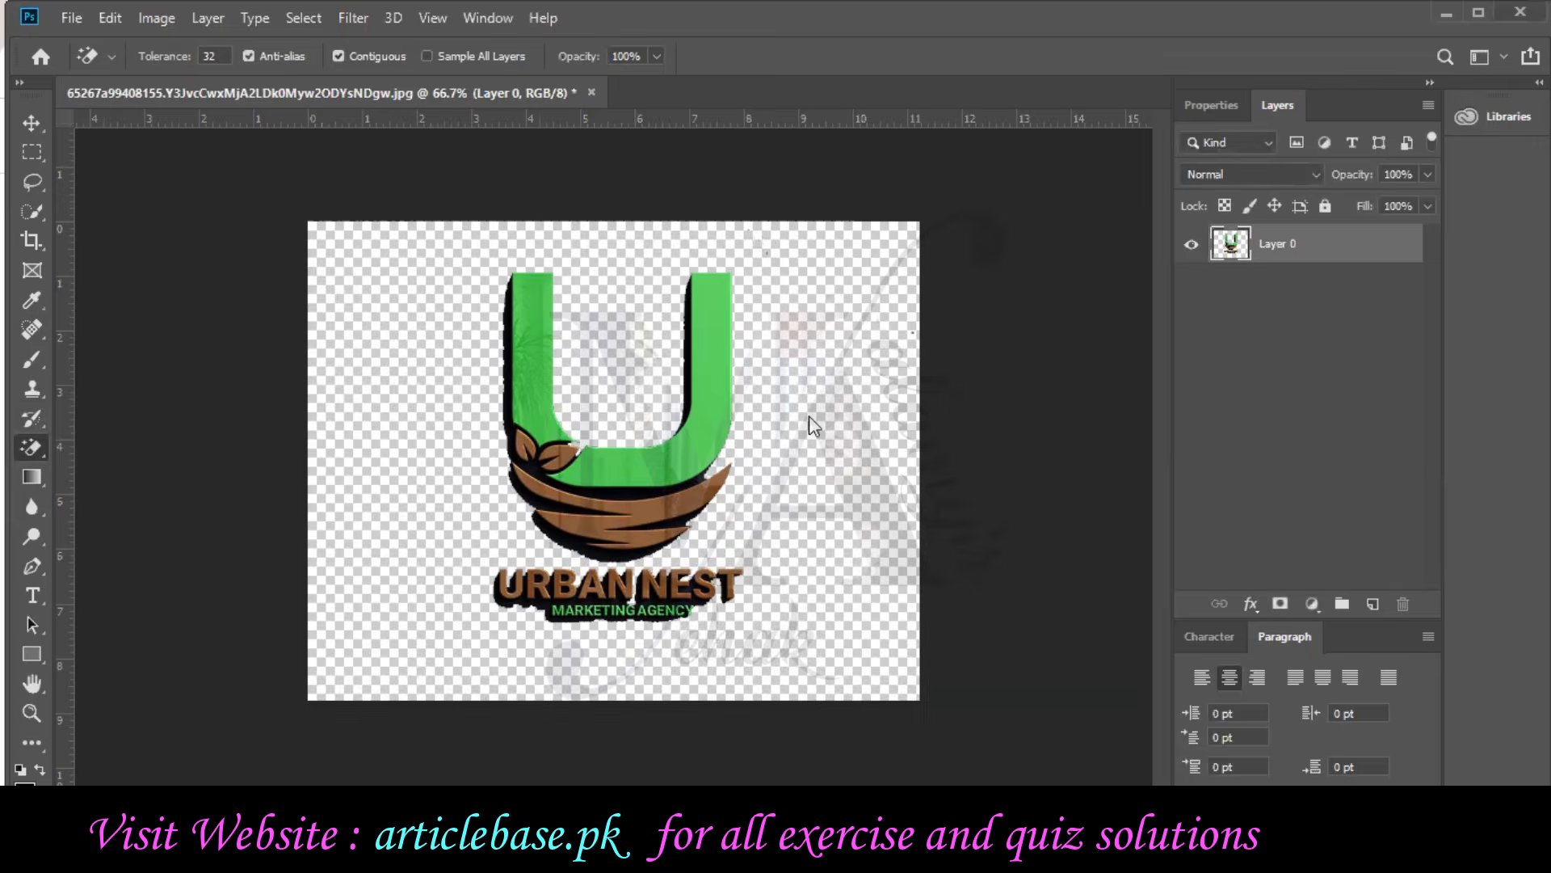
pyautogui.hotkey('ctrl', 'q')
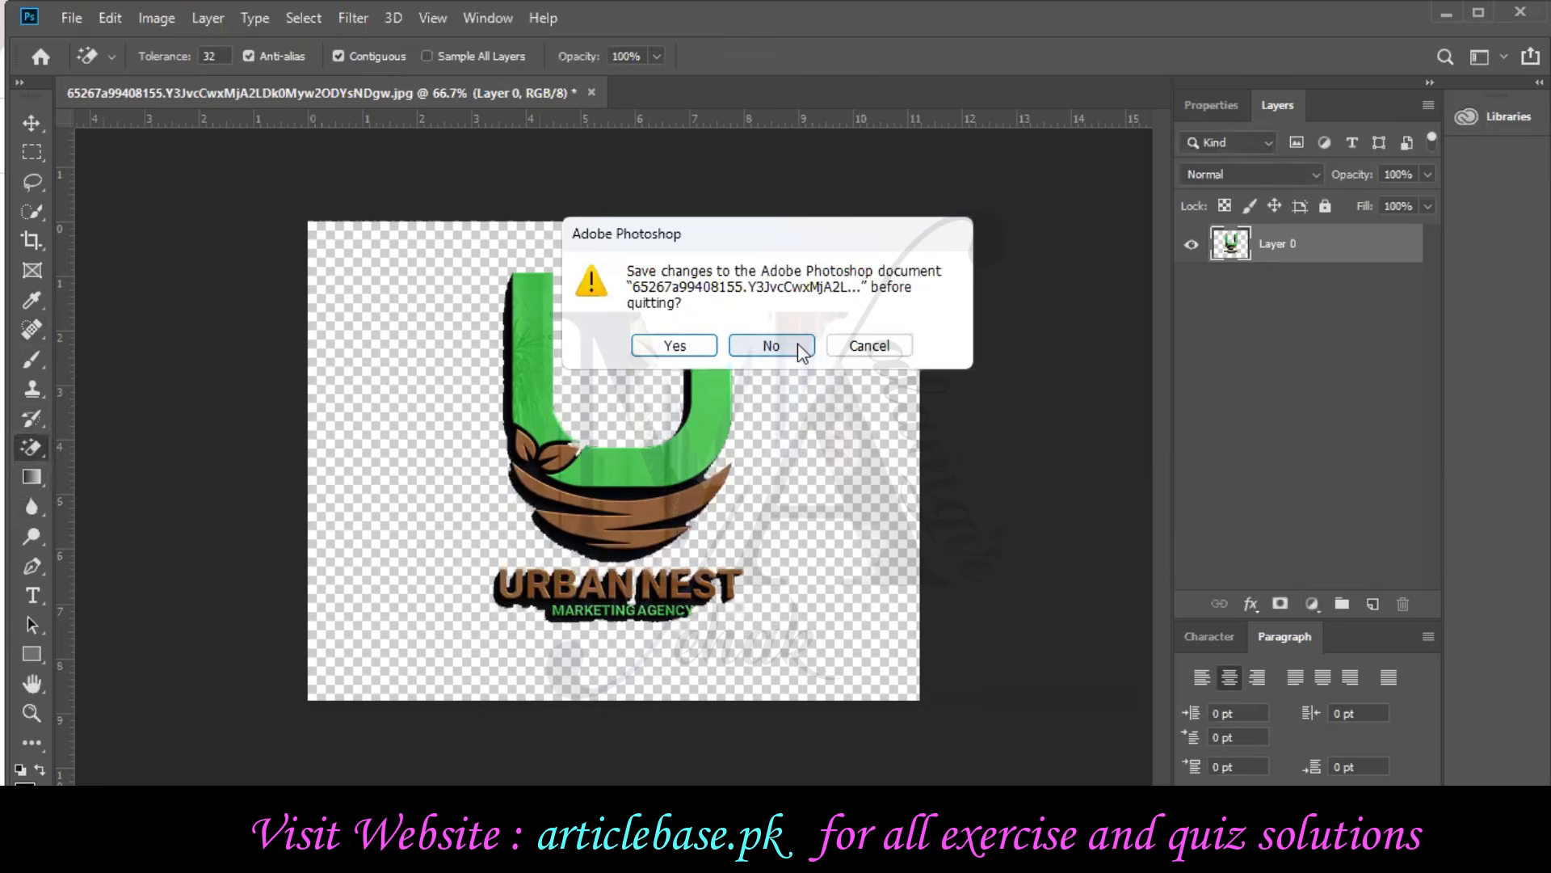
pyautogui.click(772, 345)
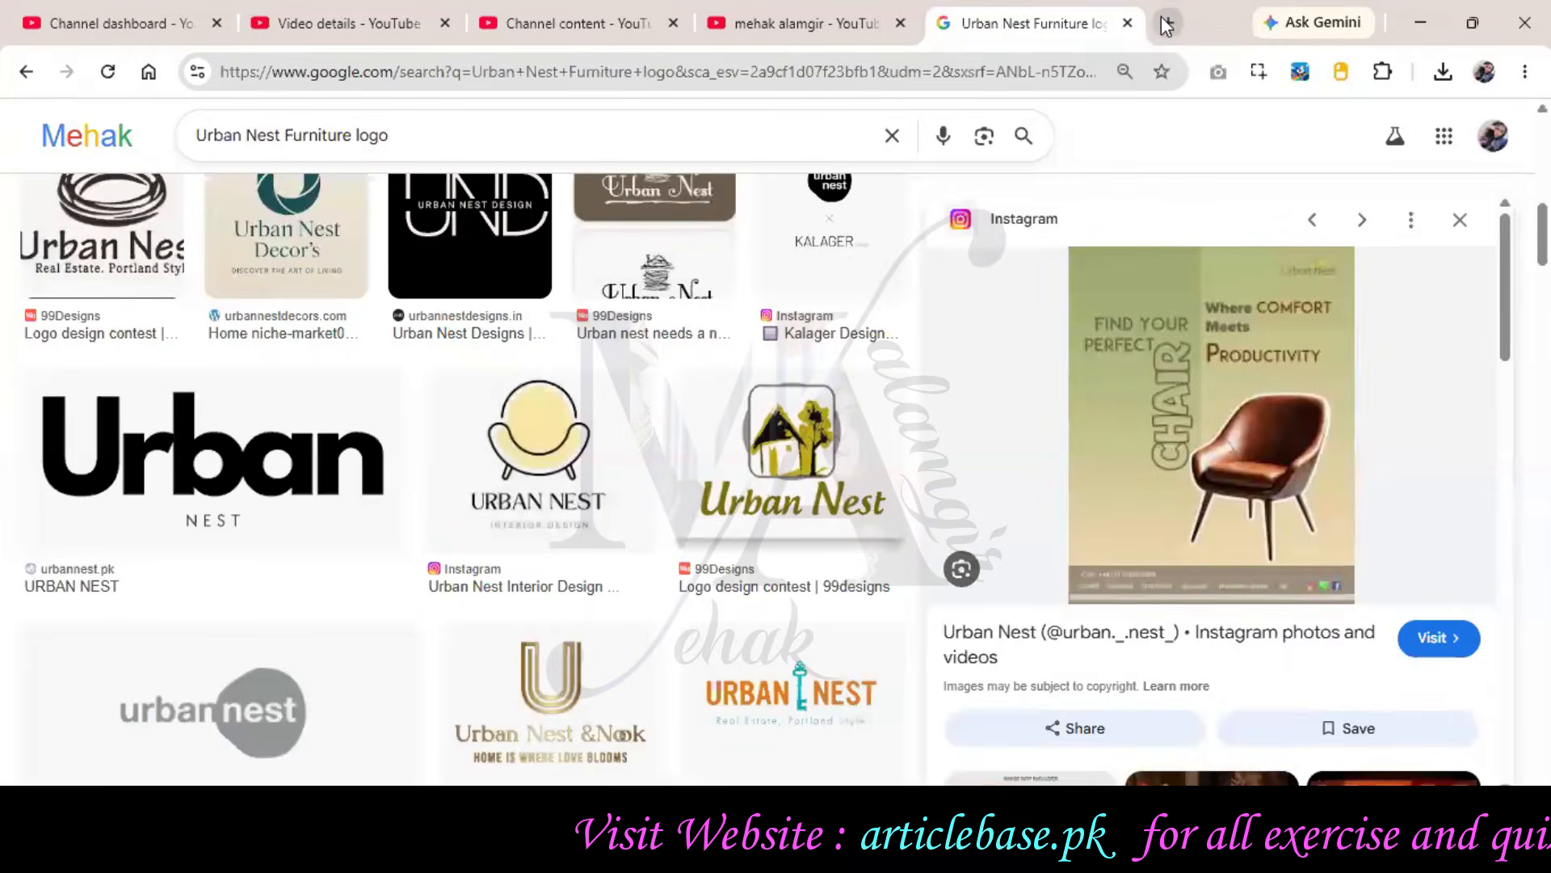
# - Upload the green U Urban Nest logo JPG to remove.bg, download the free background-free preview, and close the site
pyautogui.click(1165, 22)
pyautogui.write('re')
pyautogui.press('Return')
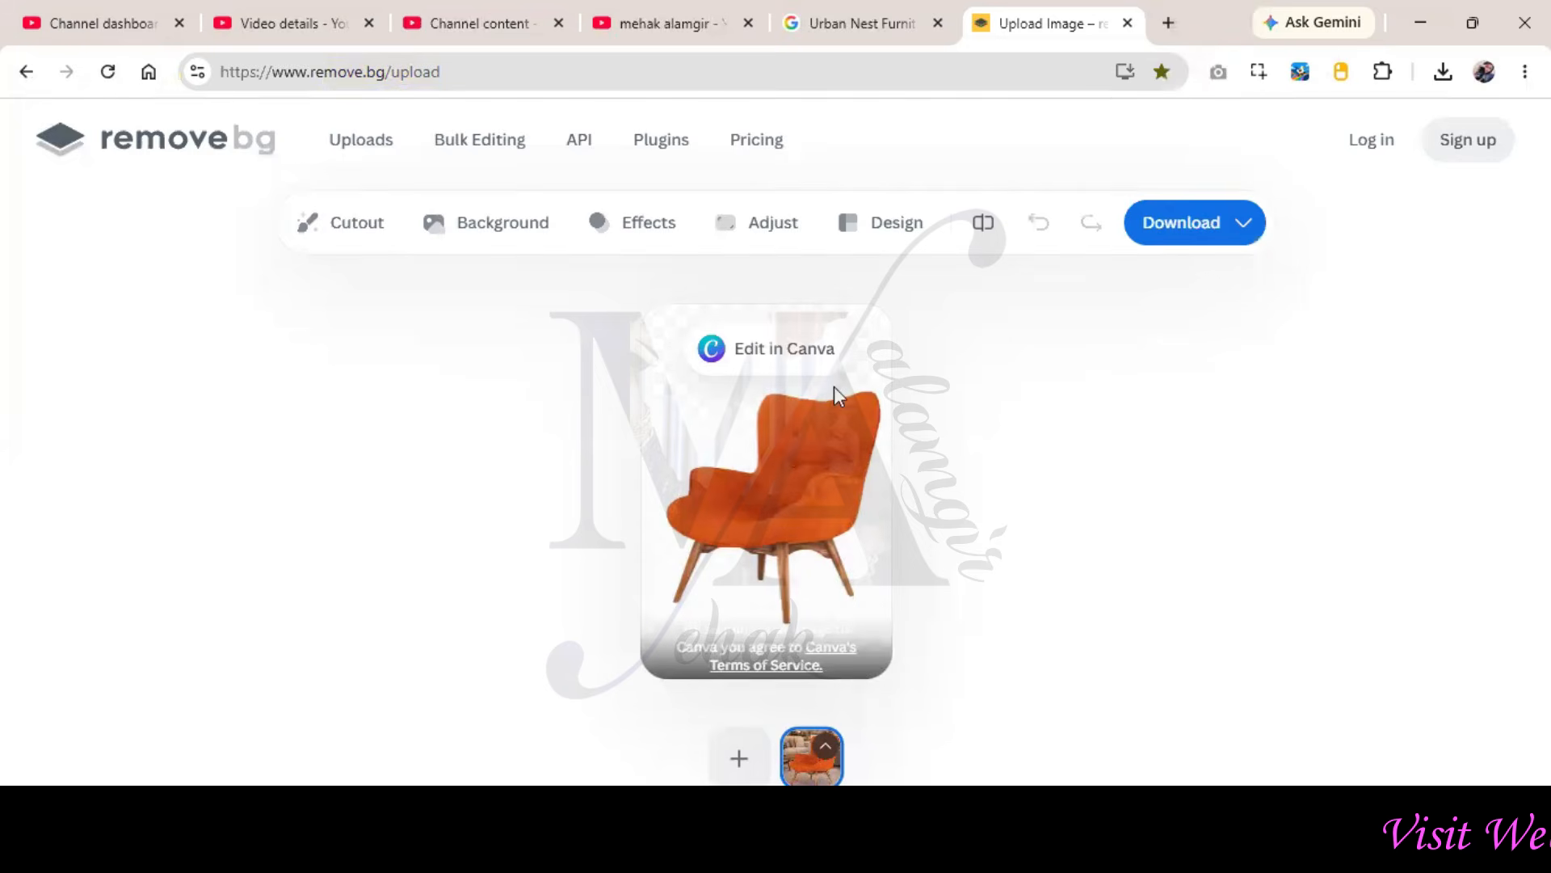
pyautogui.click(360, 363)
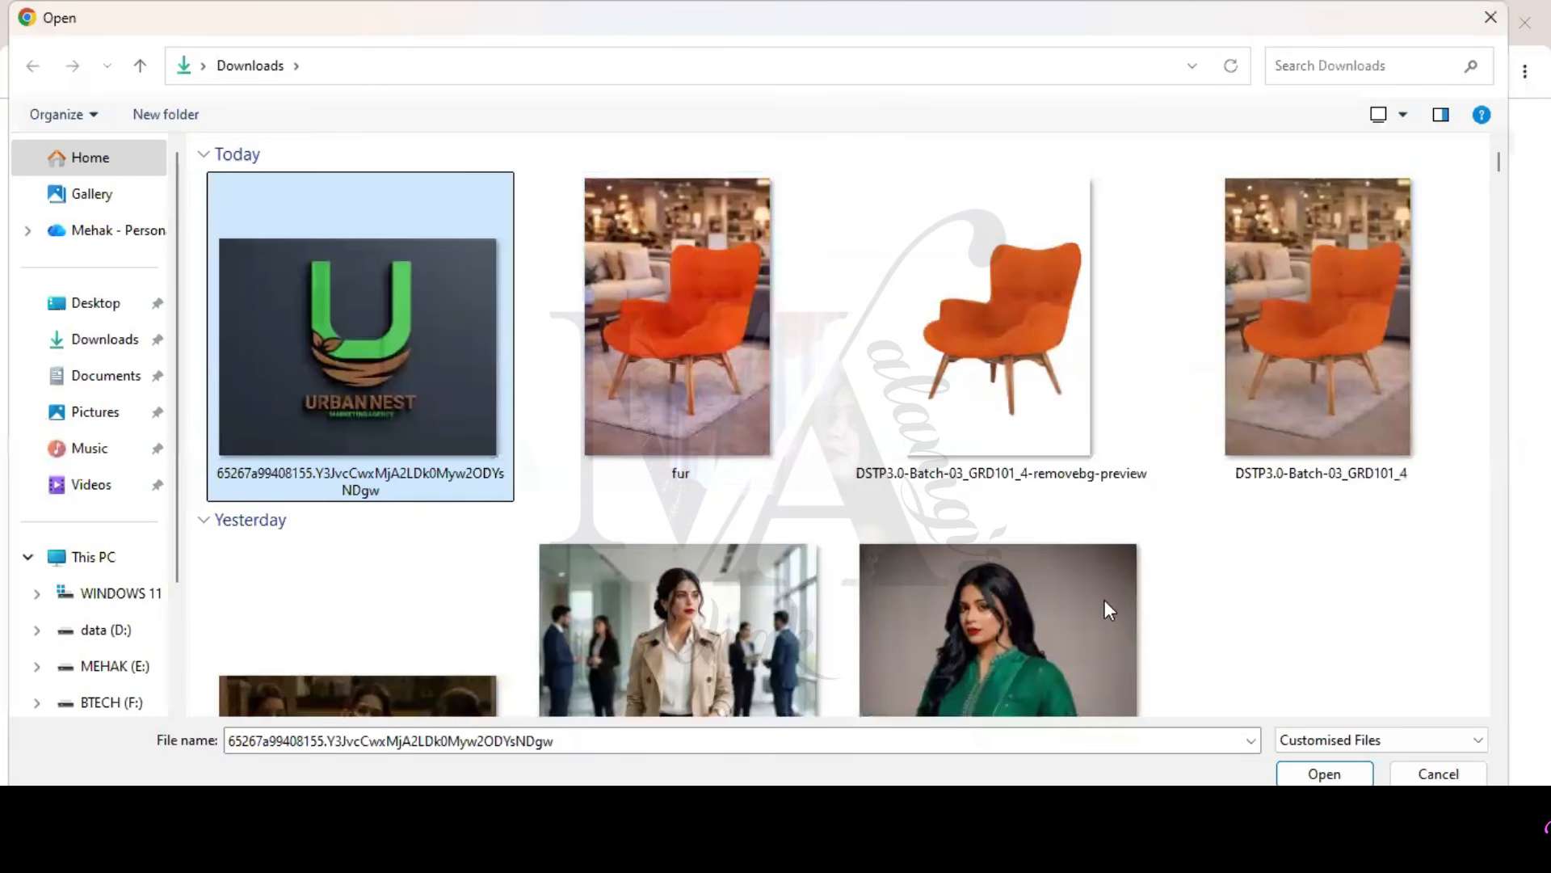
pyautogui.press('Return')
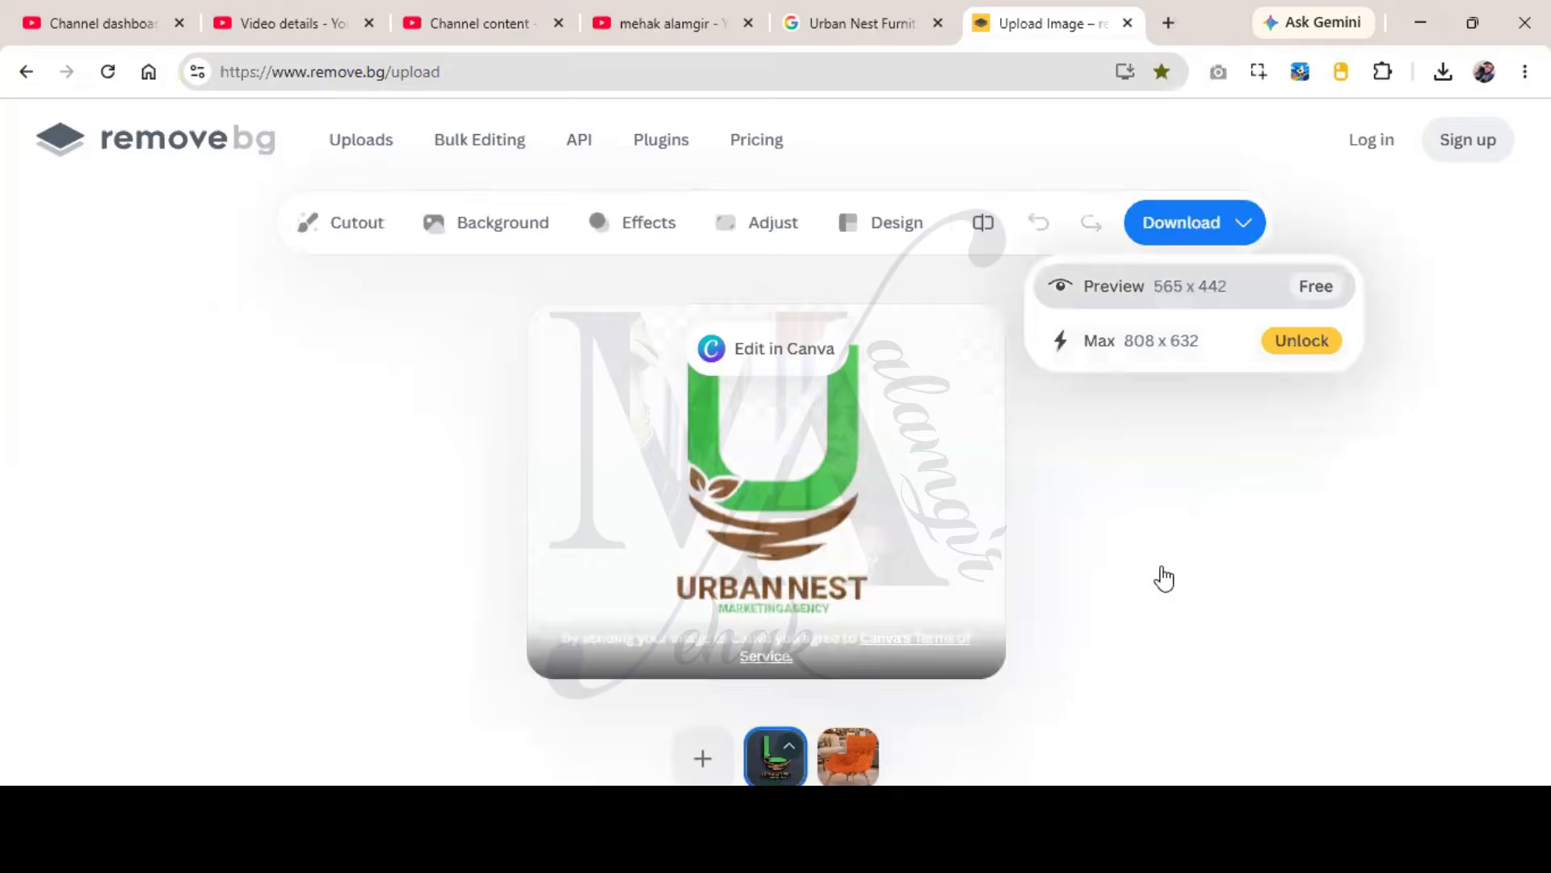
pyautogui.hotkey('ctrl', 'w')
# - Look through the related images, preview the yellow armchair Urban Nest Interior Design logo, and open its image in a new tab
pyautogui.scroll(-3, 1466, 224)
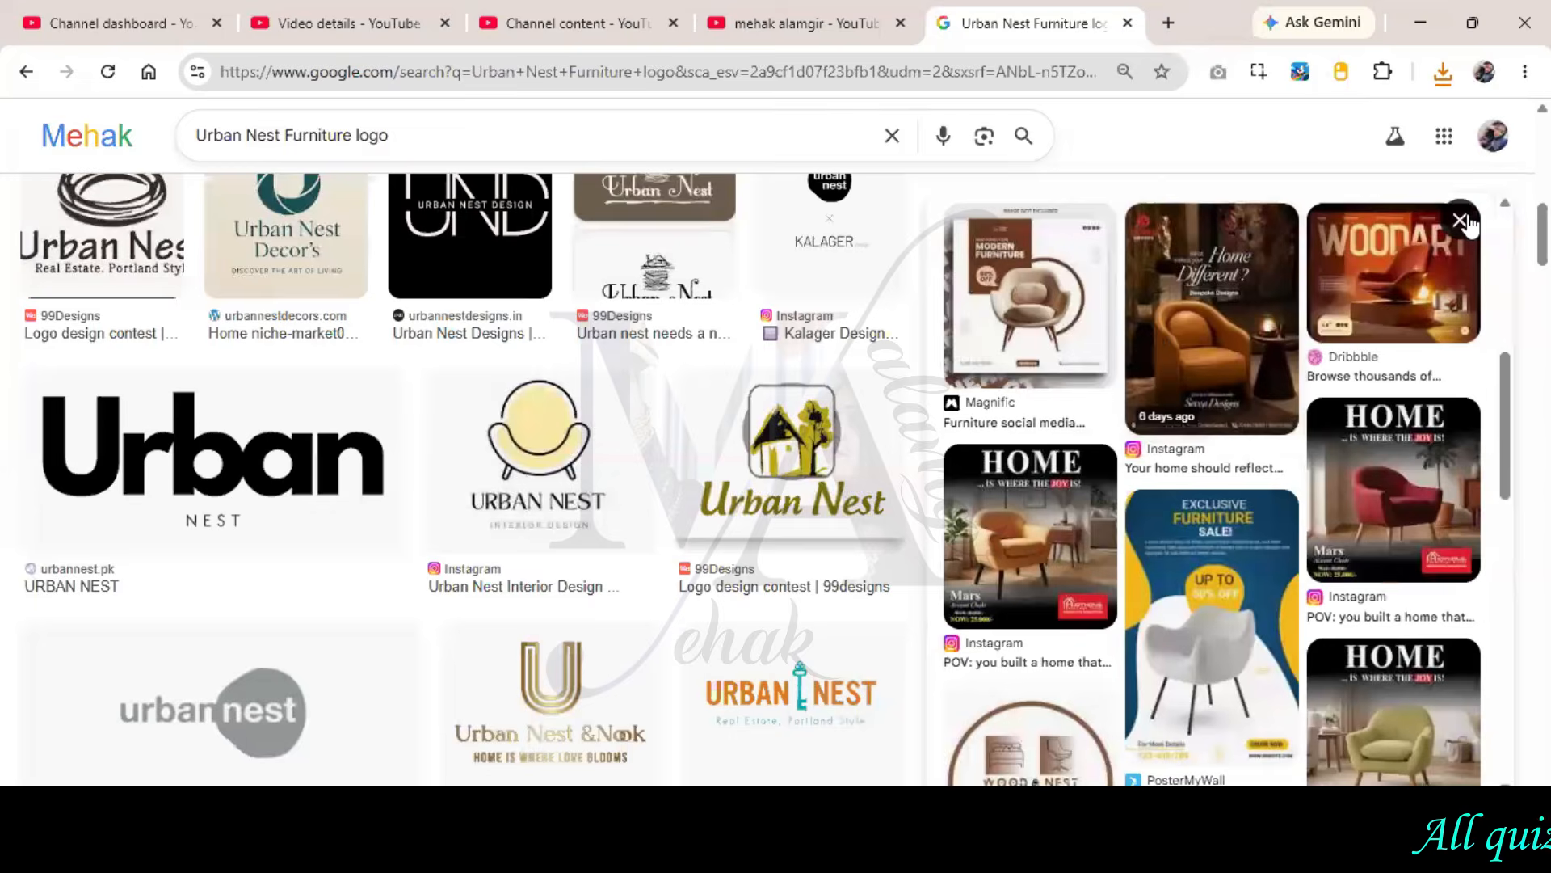
pyautogui.scroll(-5, 1467, 225)
pyautogui.click(1374, 235)
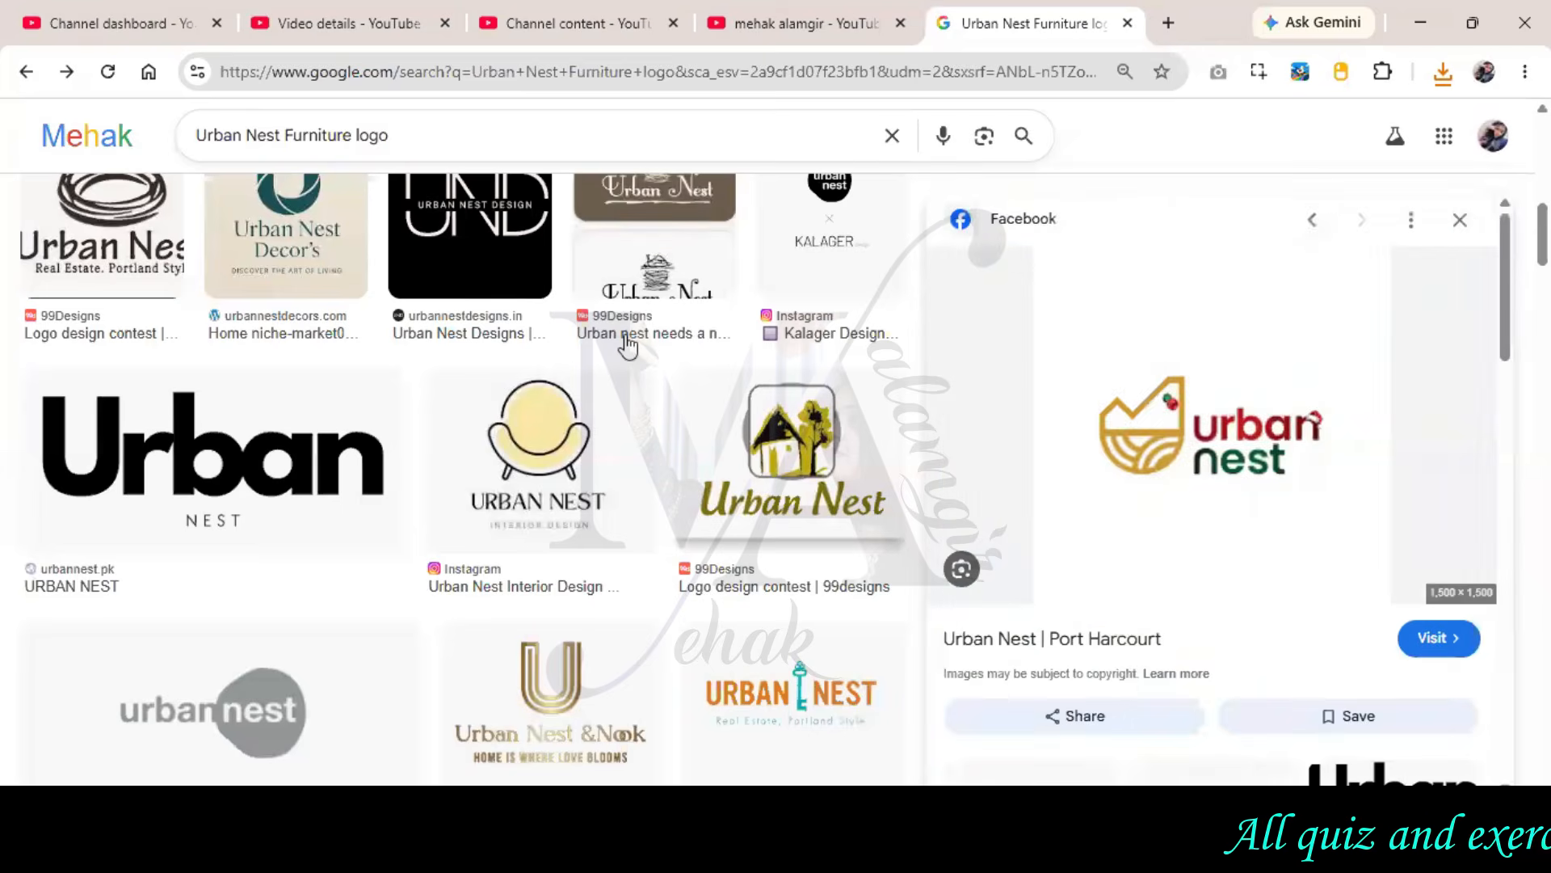
pyautogui.scroll(3, 628, 346)
pyautogui.scroll(-3, 727, 396)
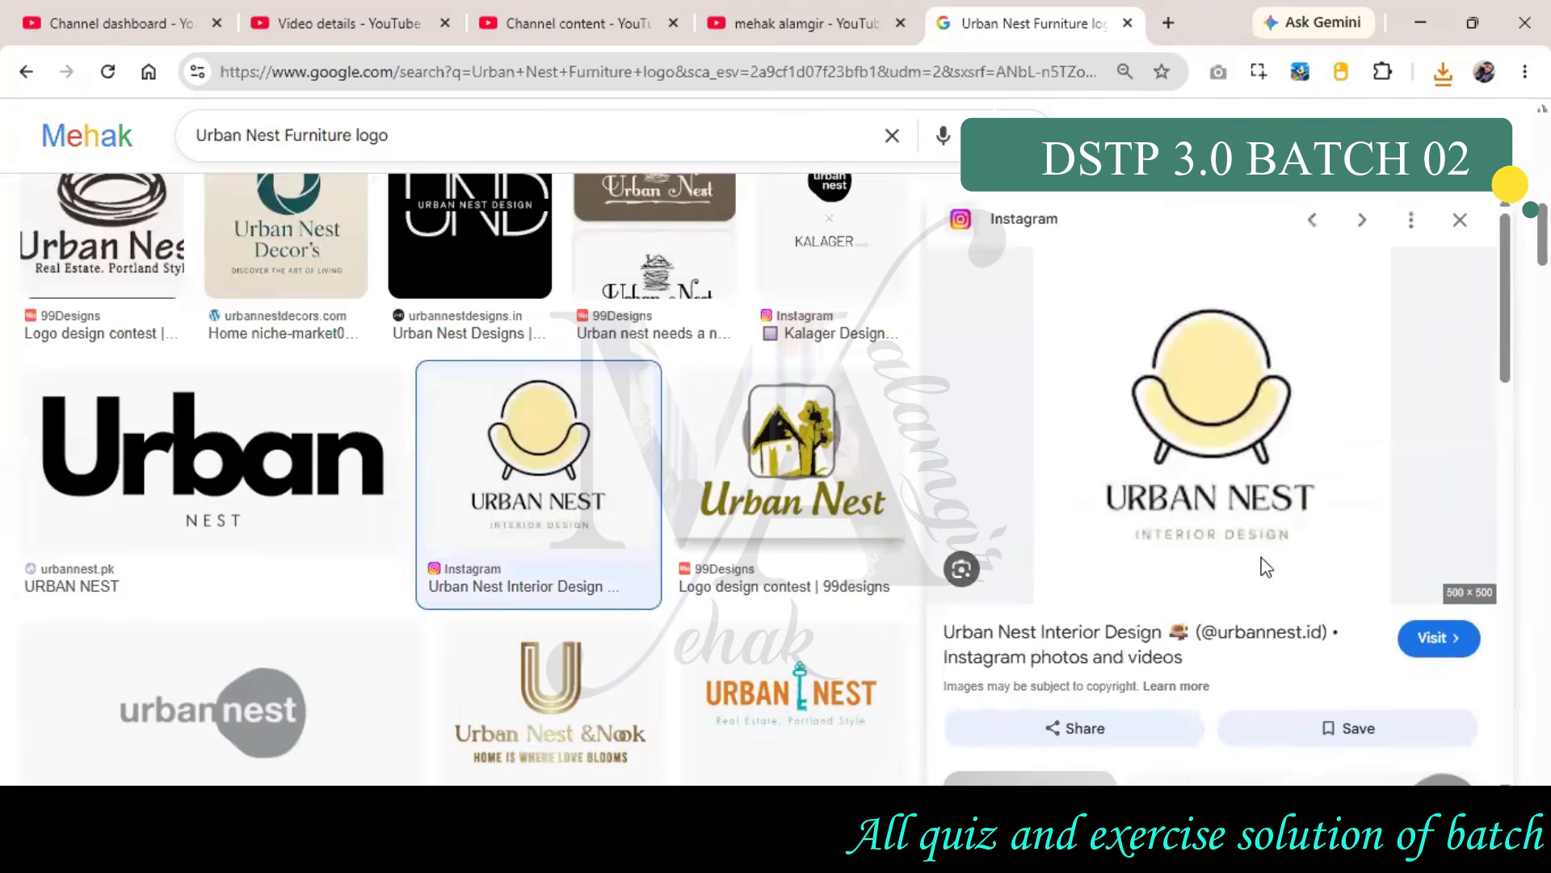
pyautogui.rightClick(1266, 568)
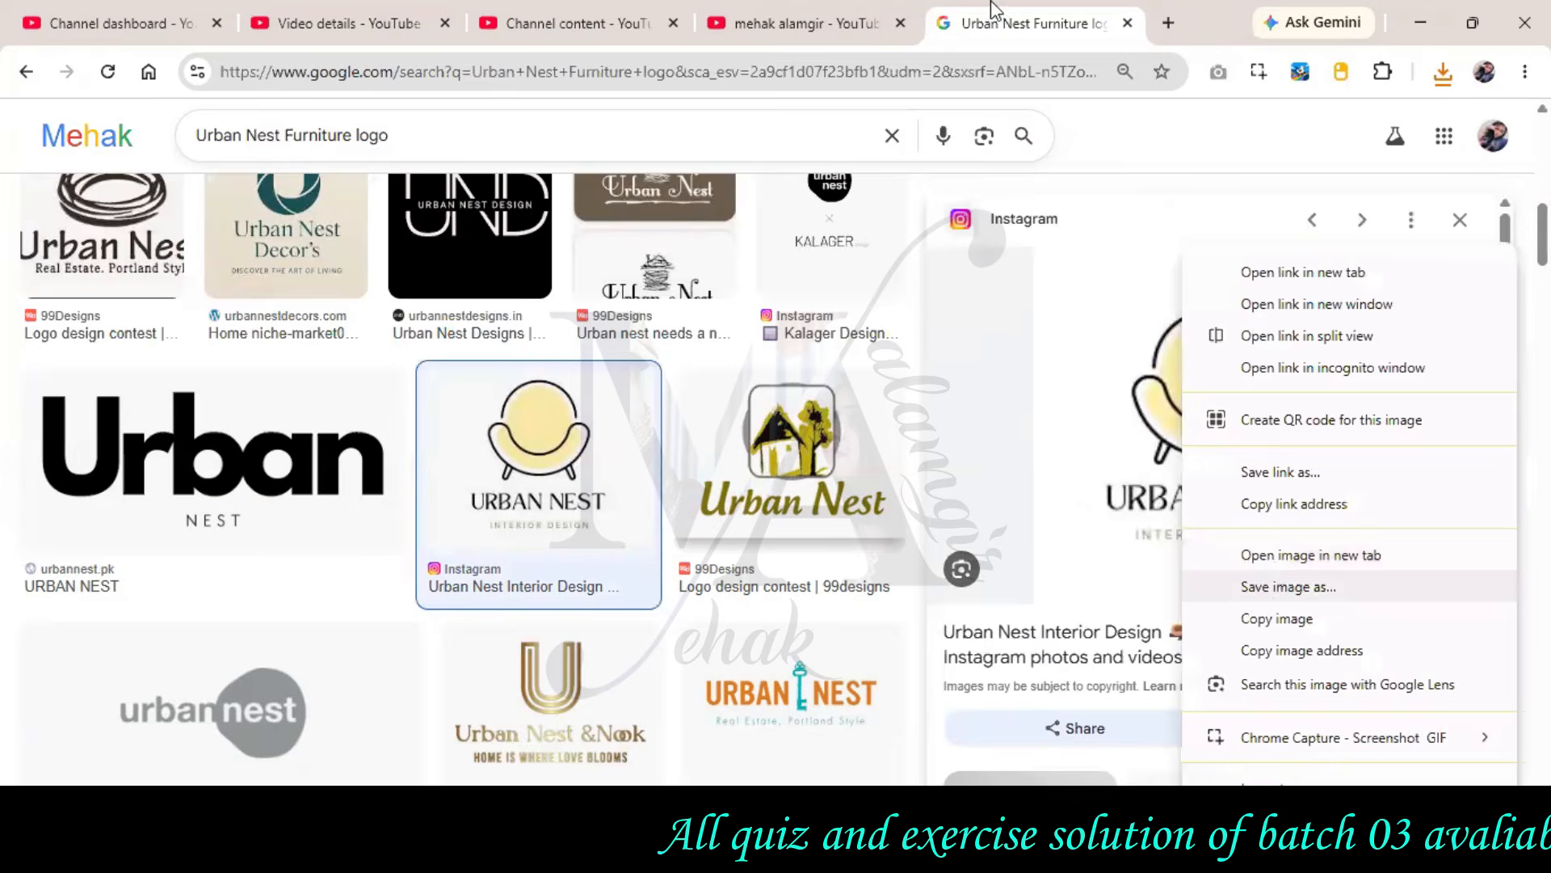
pyautogui.click(1310, 555)
pyautogui.click(1110, 26)
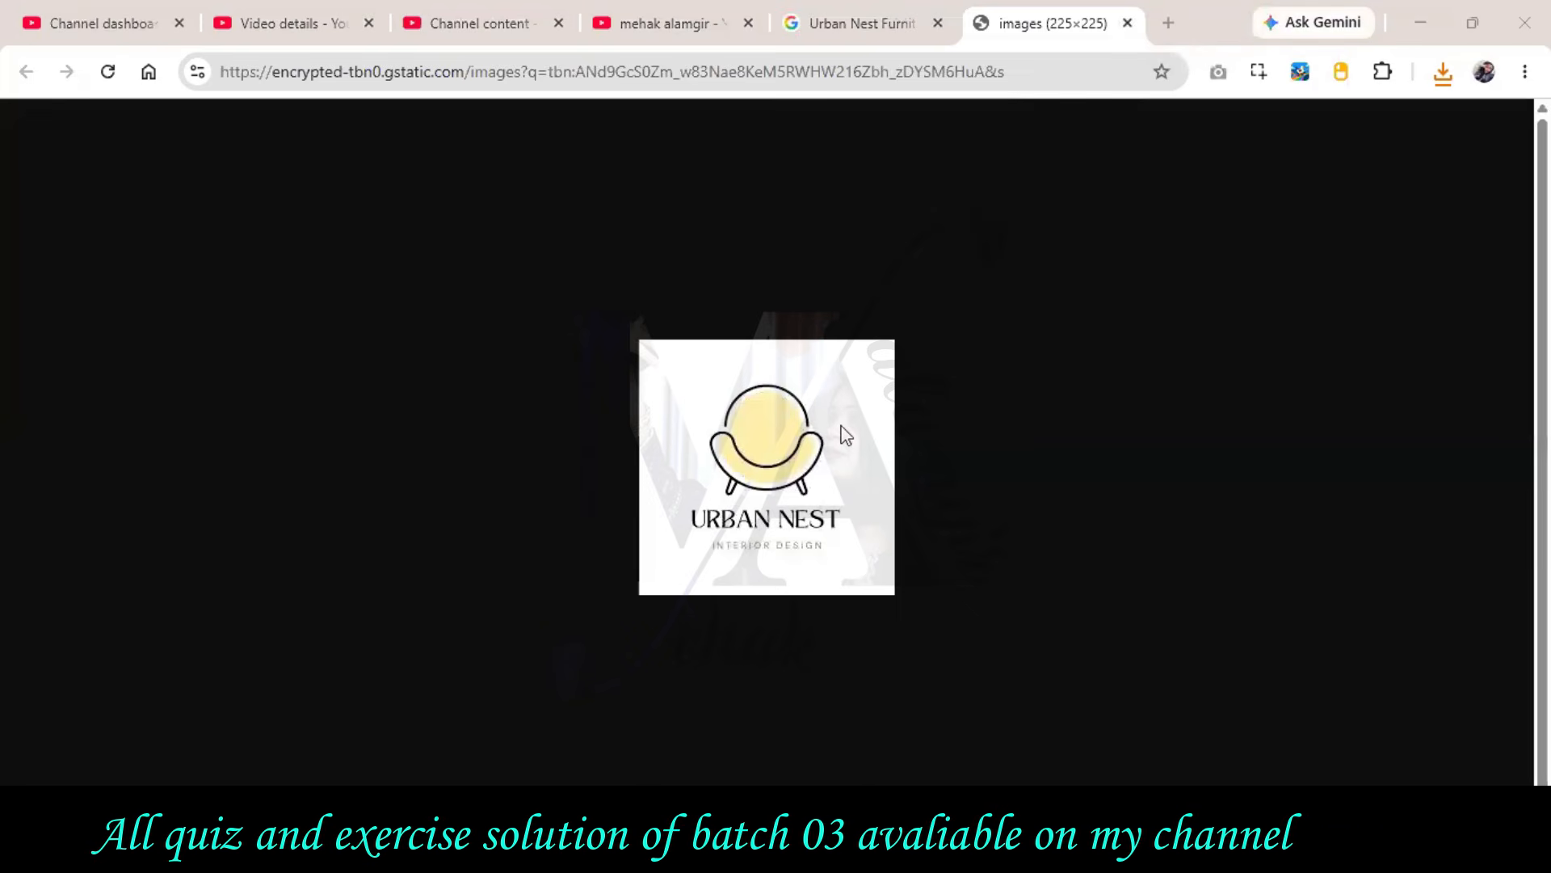
# - Return to the image search results and preview the black Urban Nest logo from urbannest.pk
pyautogui.click(863, 23)
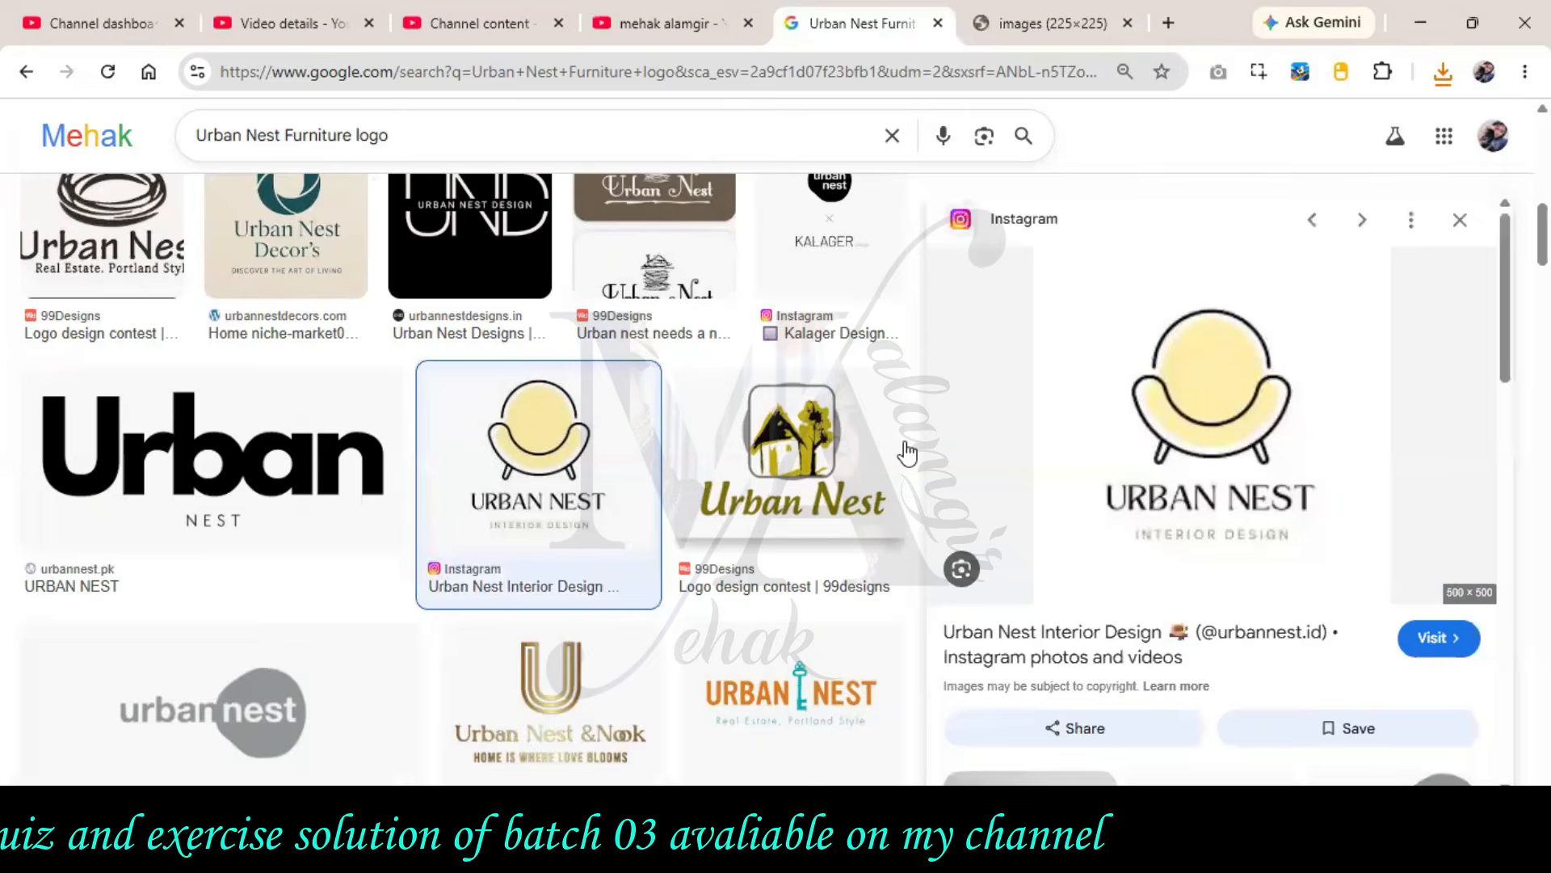
pyautogui.click(547, 576)
pyautogui.scroll(2, 547, 576)
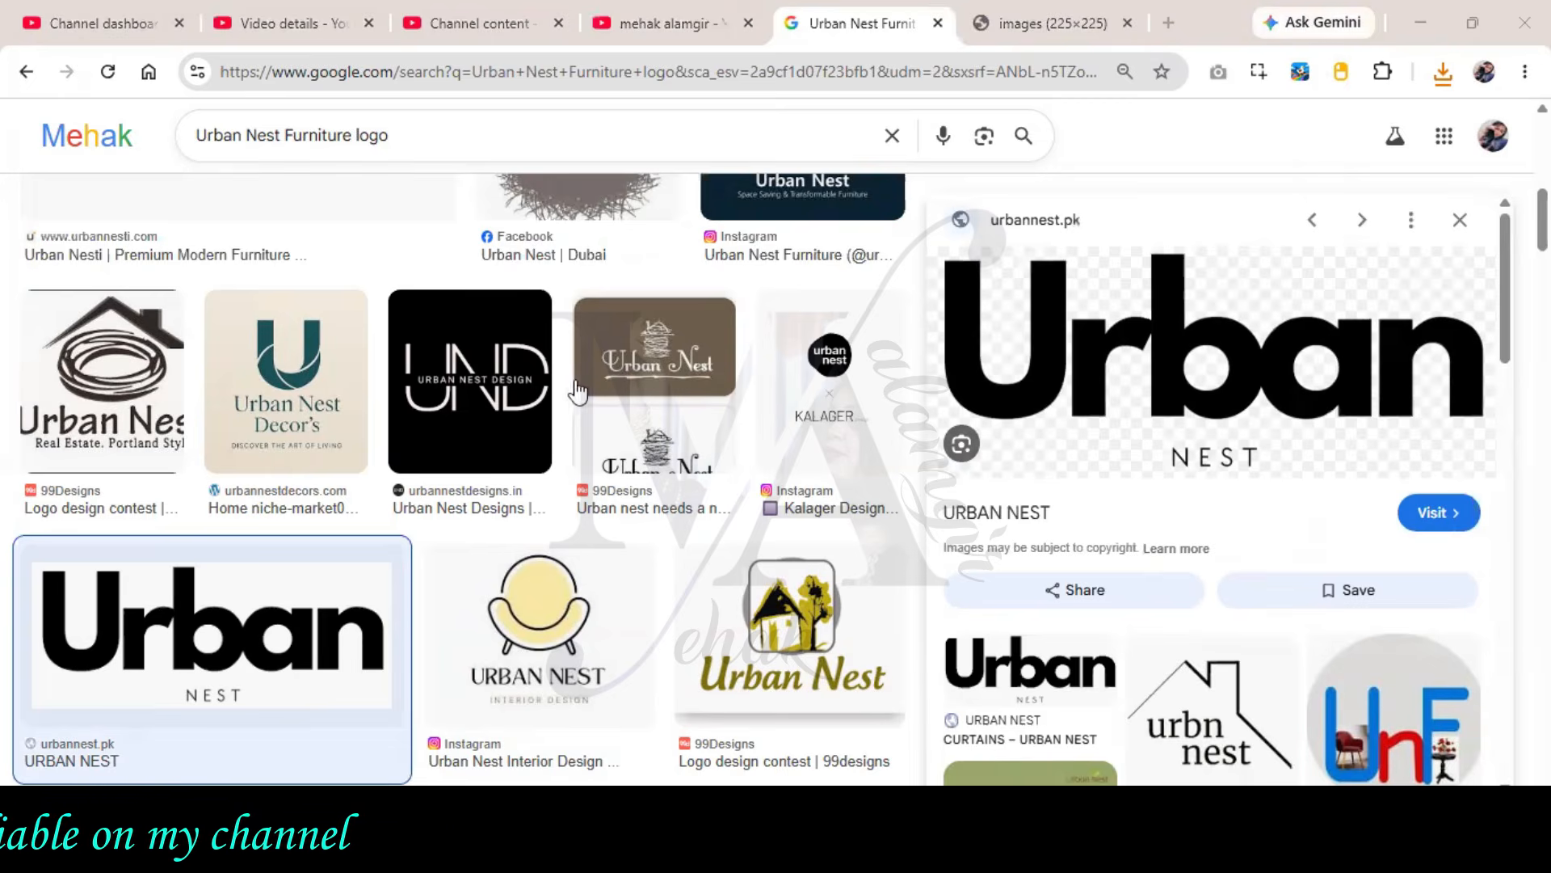
# - Switch to Illustrator and close the blank documents Untitled-1 and Untitled-2, keeping Untitled-3
pyautogui.hotkey('alt', 'Tab')
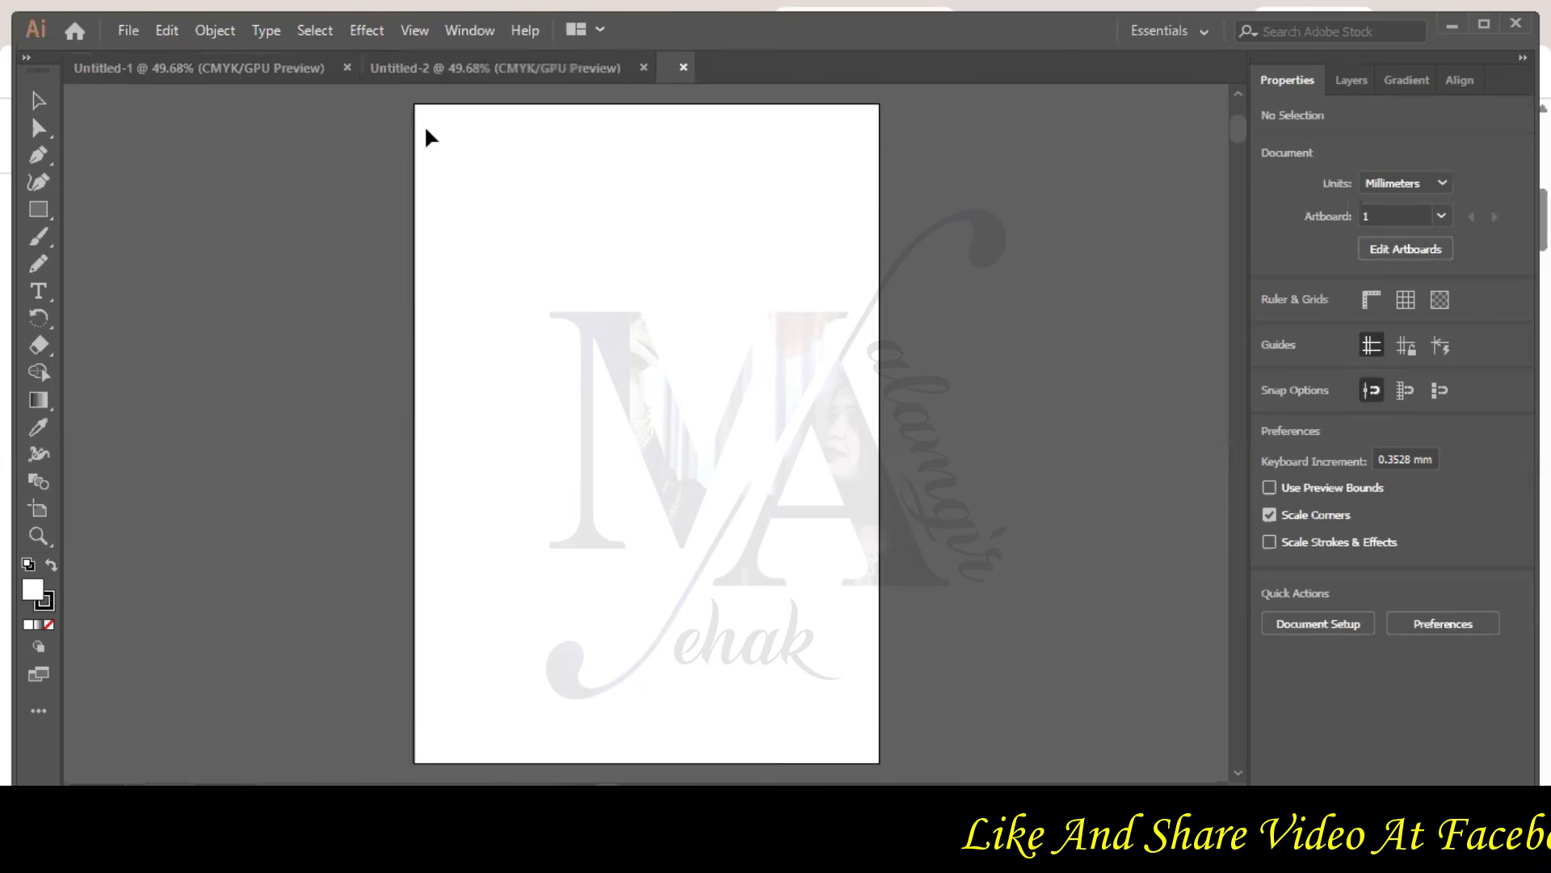
pyautogui.click(643, 70)
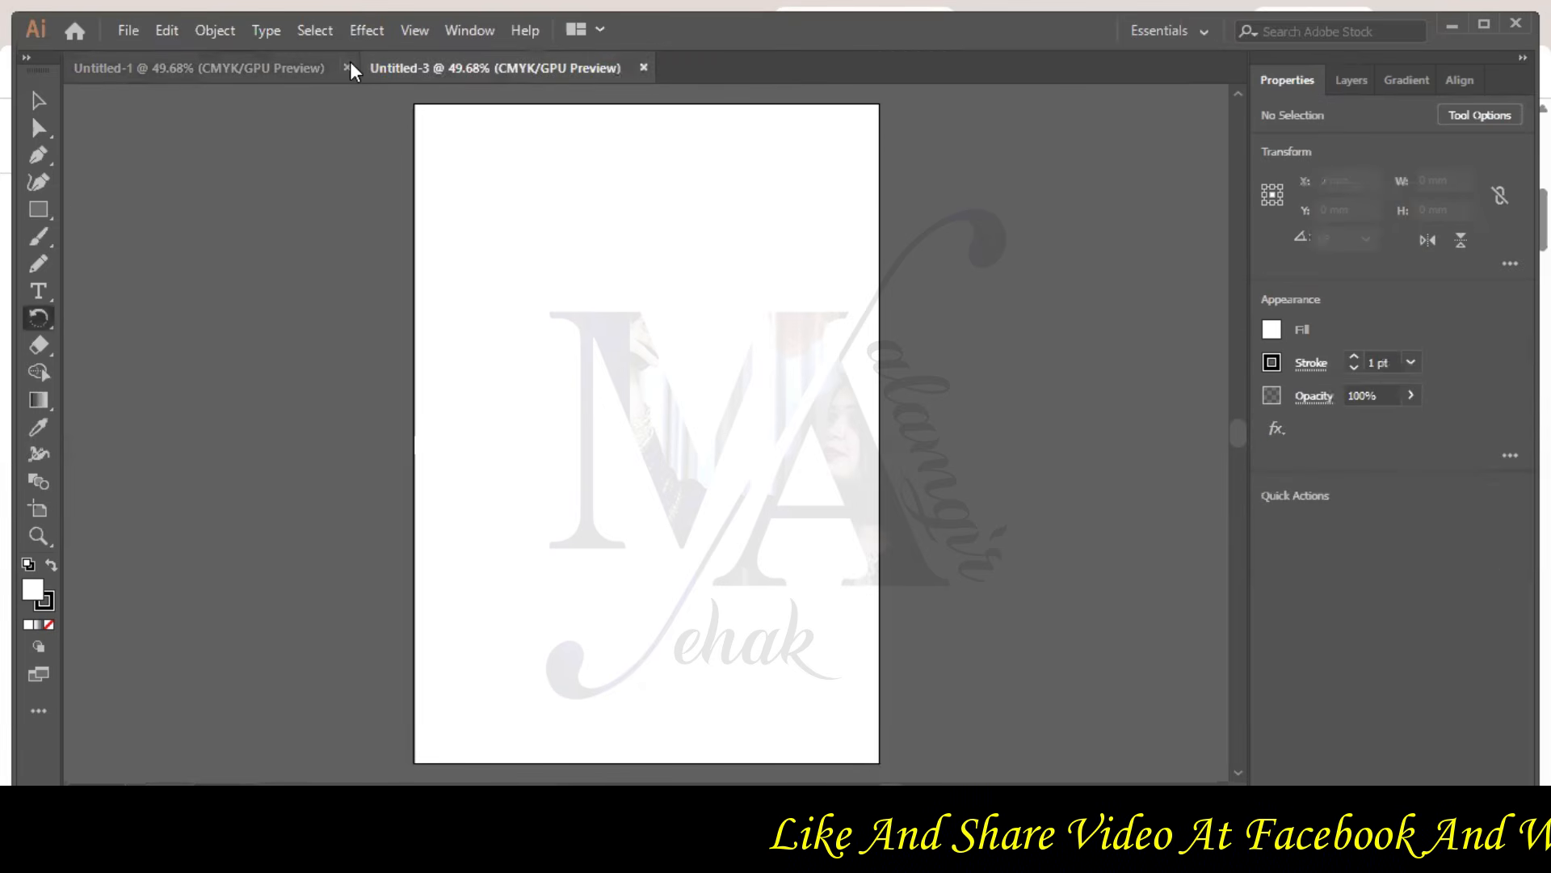
pyautogui.click(346, 68)
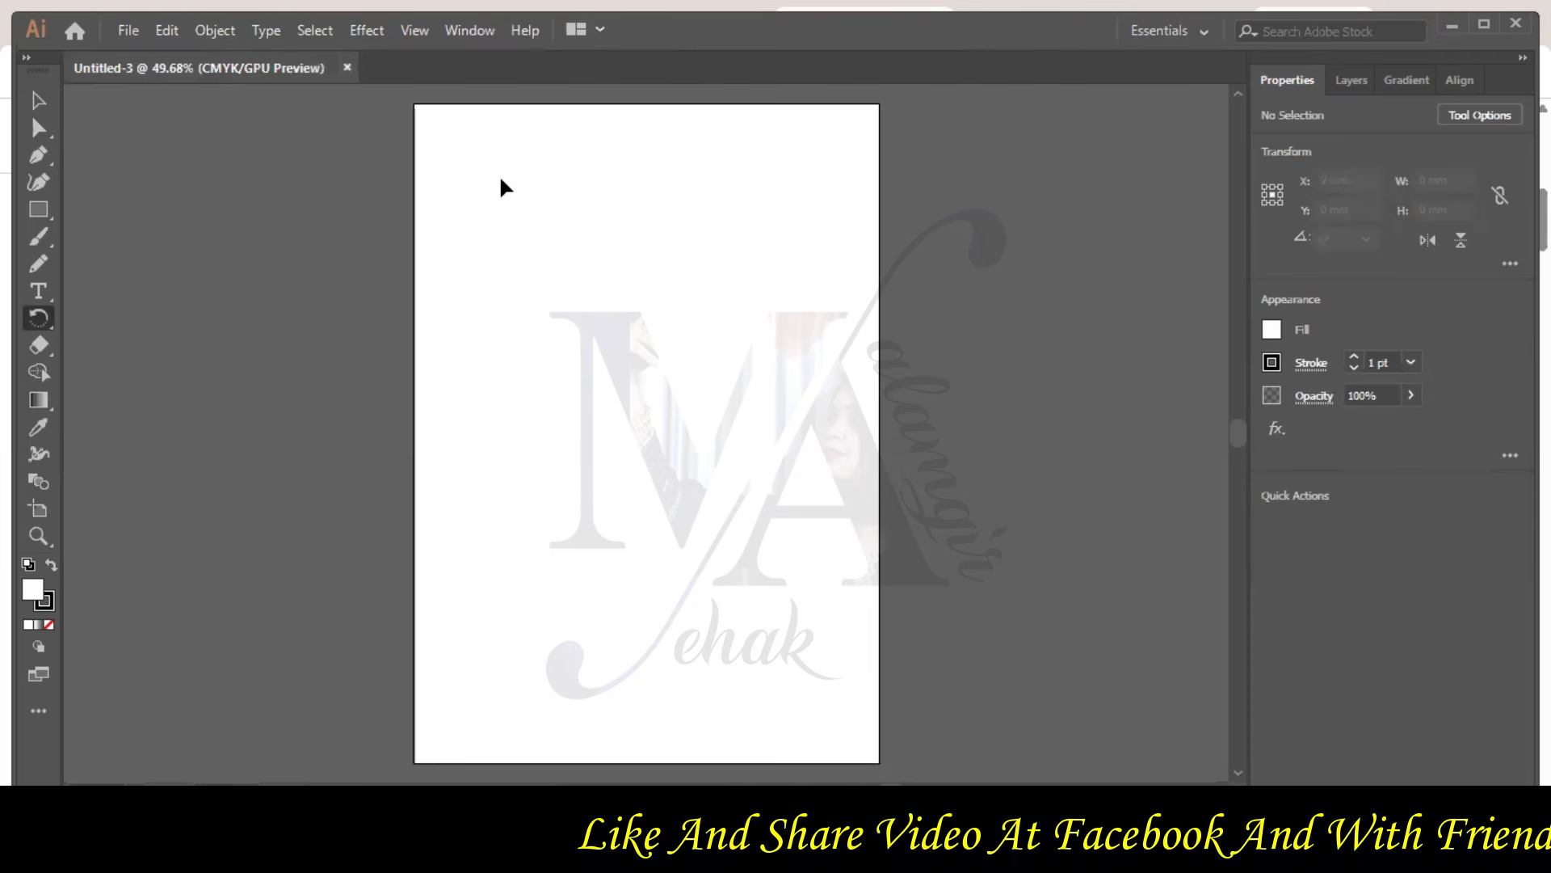
# - Show the rulers and place margin guides about 10 mm inside the artboard's side edges and near its top and bottom edges
pyautogui.hotkey('ctrl', 'r')
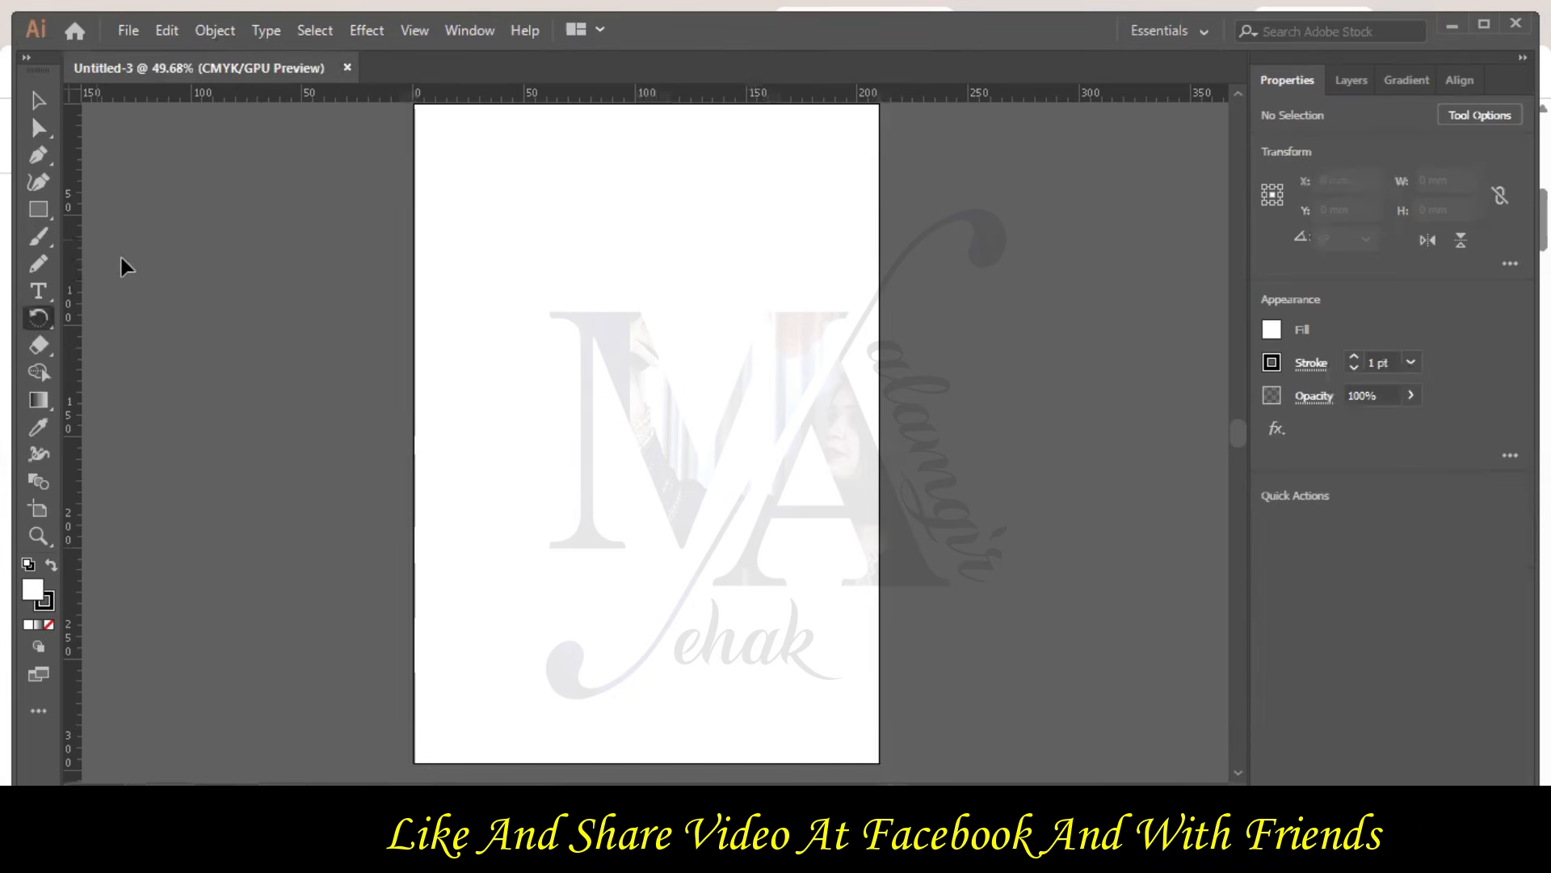
pyautogui.moveTo(442, 226); pyautogui.dragTo(436, 225)
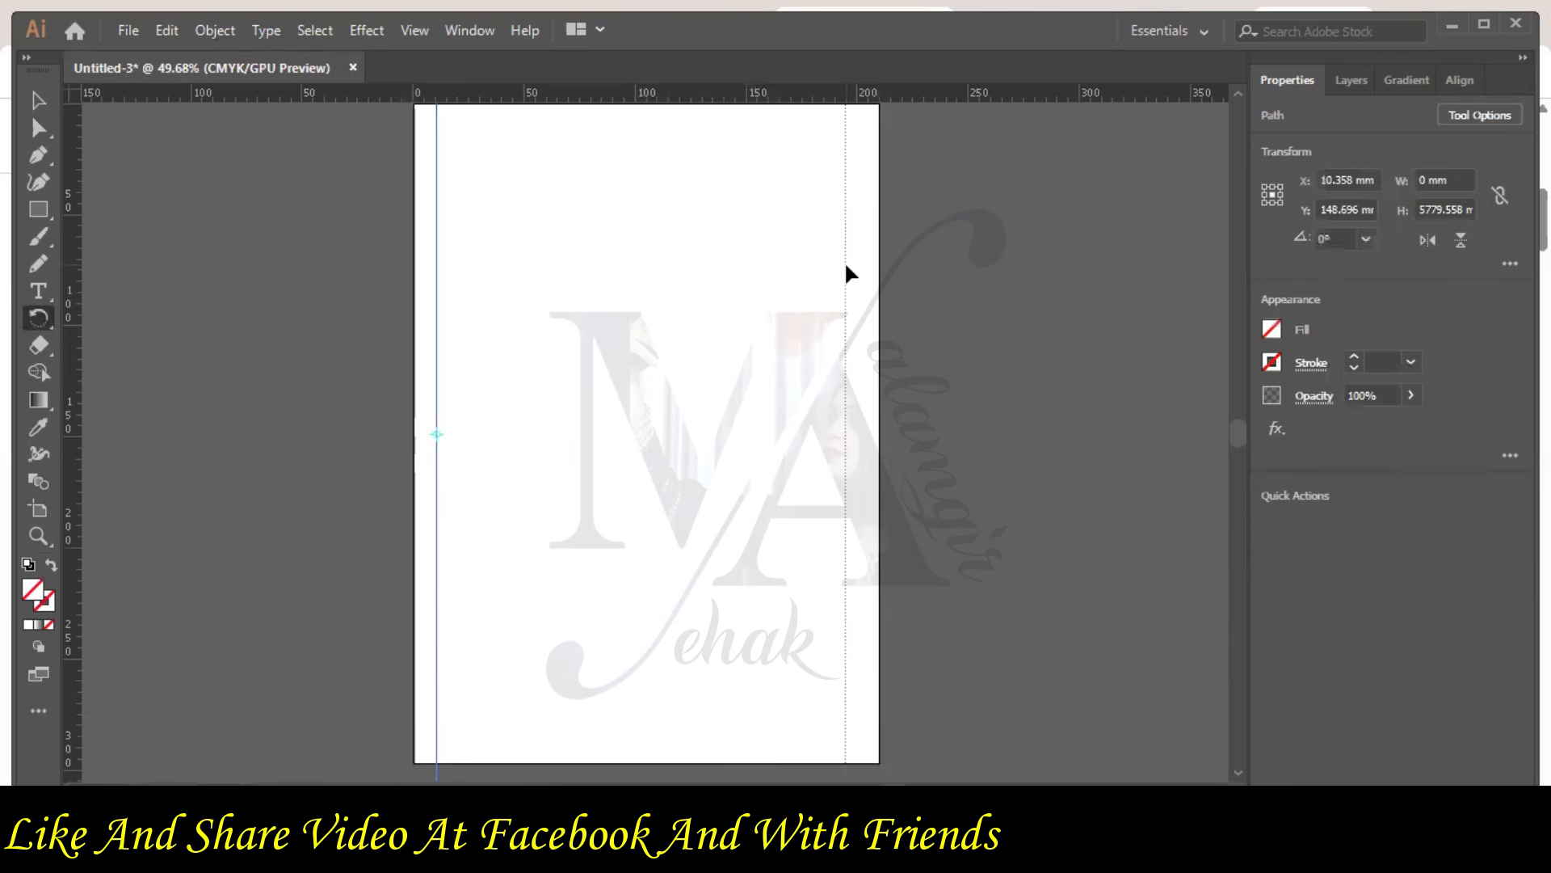
pyautogui.moveTo(848, 270); pyautogui.dragTo(858, 267)
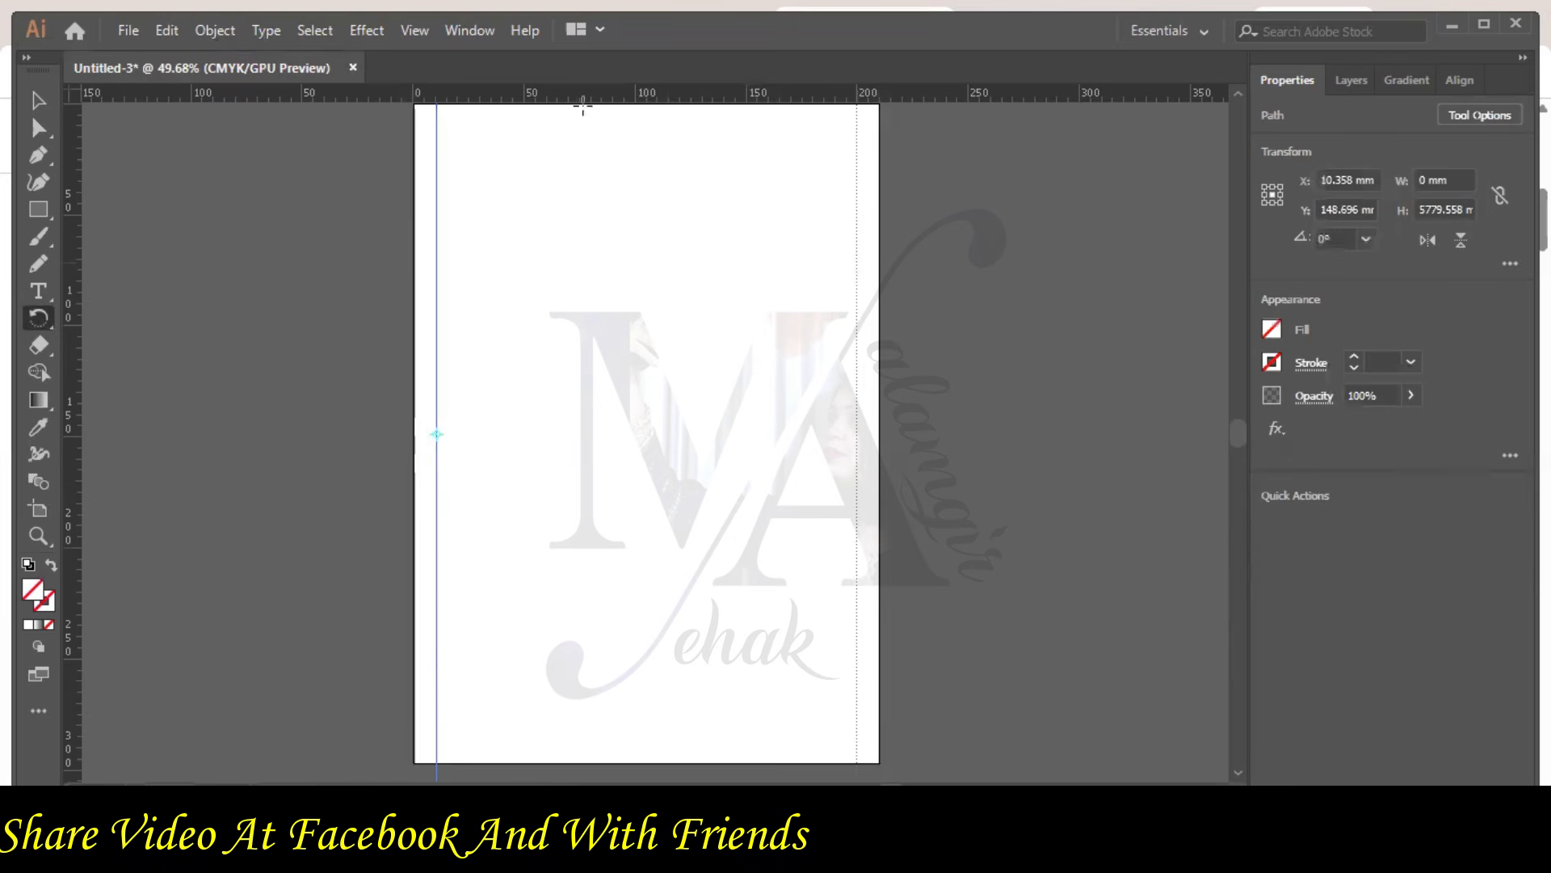
pyautogui.moveTo(580, 100); pyautogui.dragTo(463, 747)
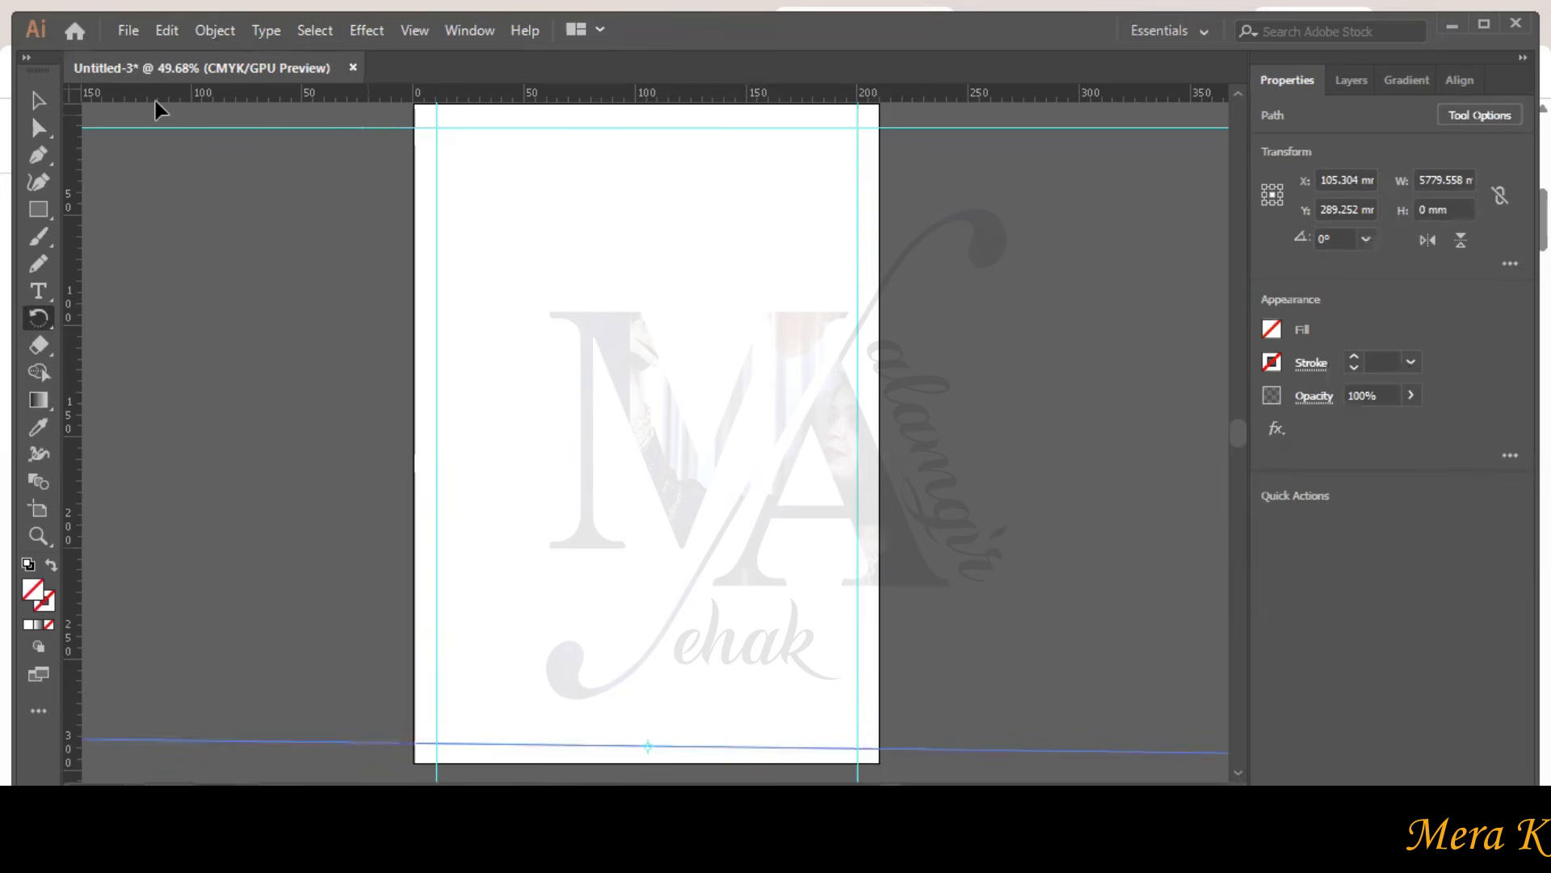
# - Move the upper horizontal guide slightly closer to the artboard's top edge with the Selection tool
pyautogui.press('v')
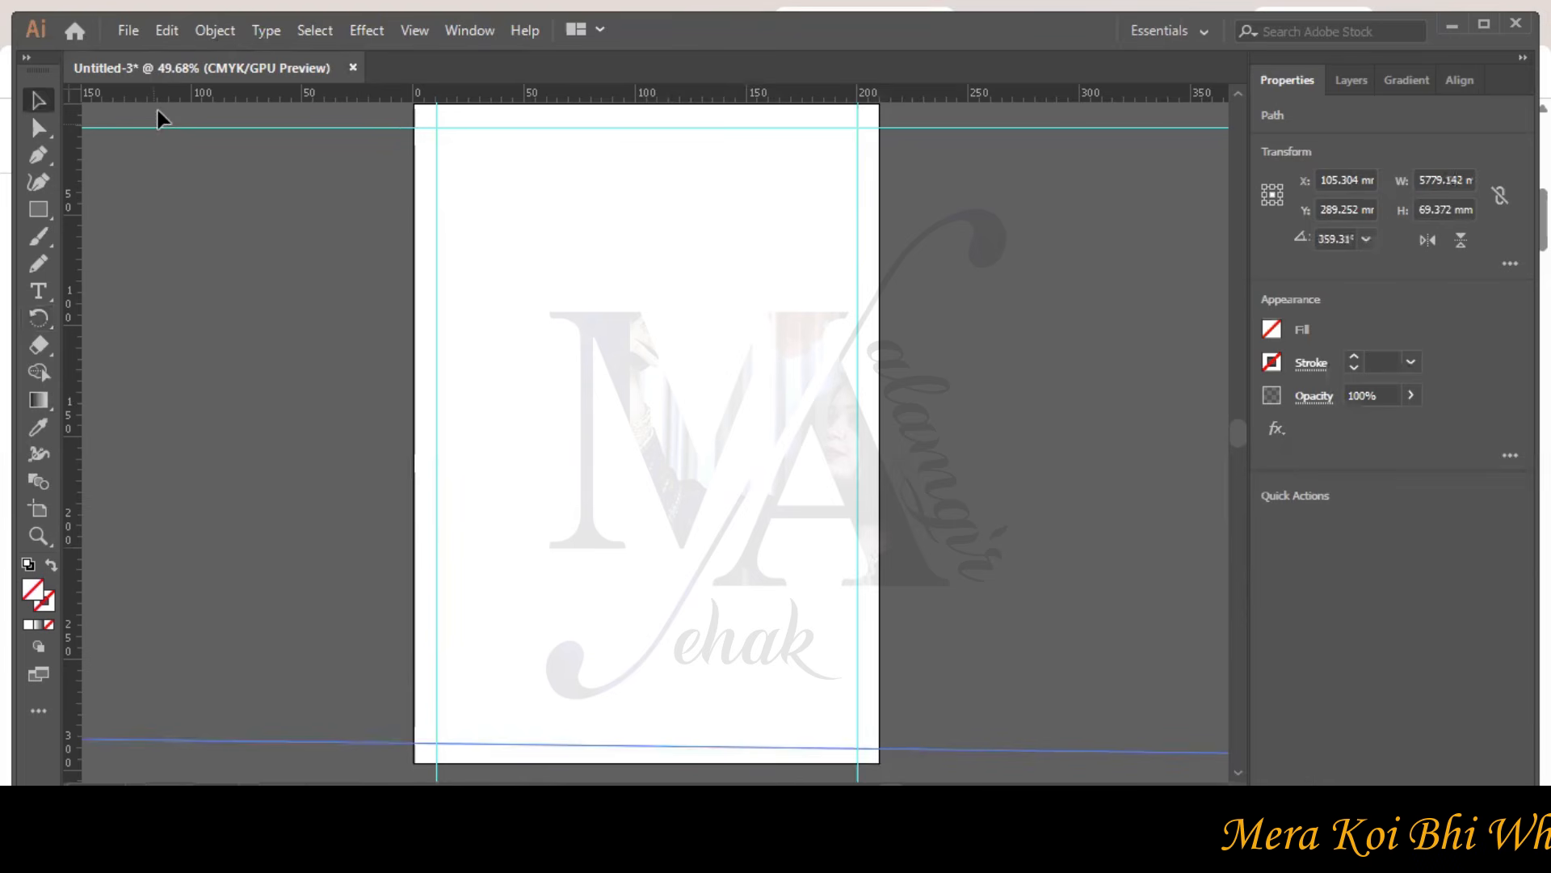
pyautogui.click(213, 128)
pyautogui.moveTo(212, 124); pyautogui.dragTo(218, 124)
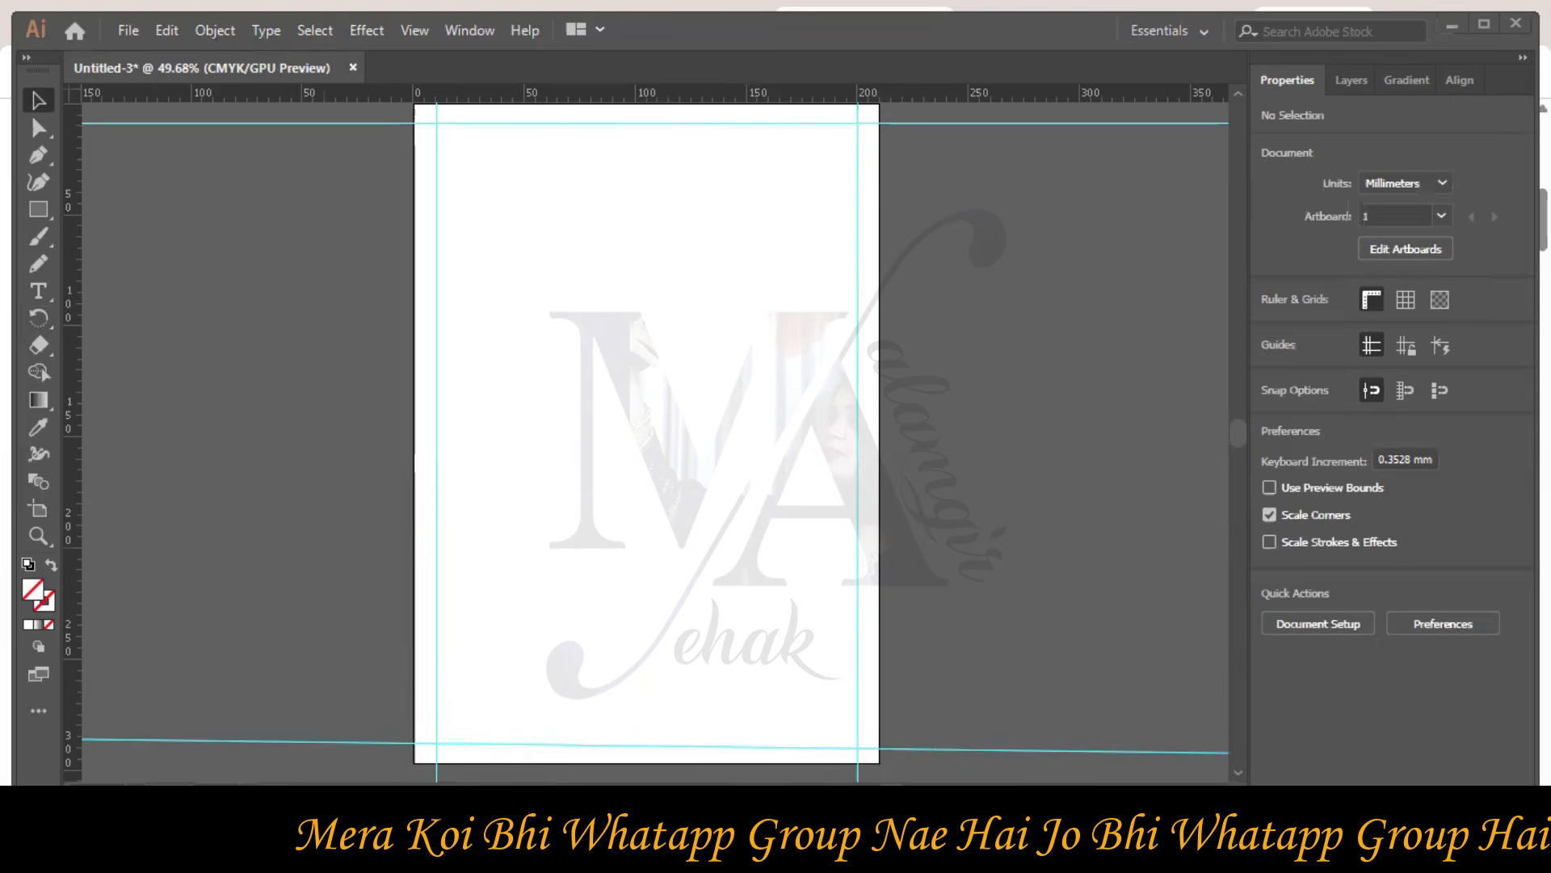
# - Capture a screenshot of the Illustrator window showing the artboard guides and switch to the Word exercise document
pyautogui.hotkey('alt', 'Tab')
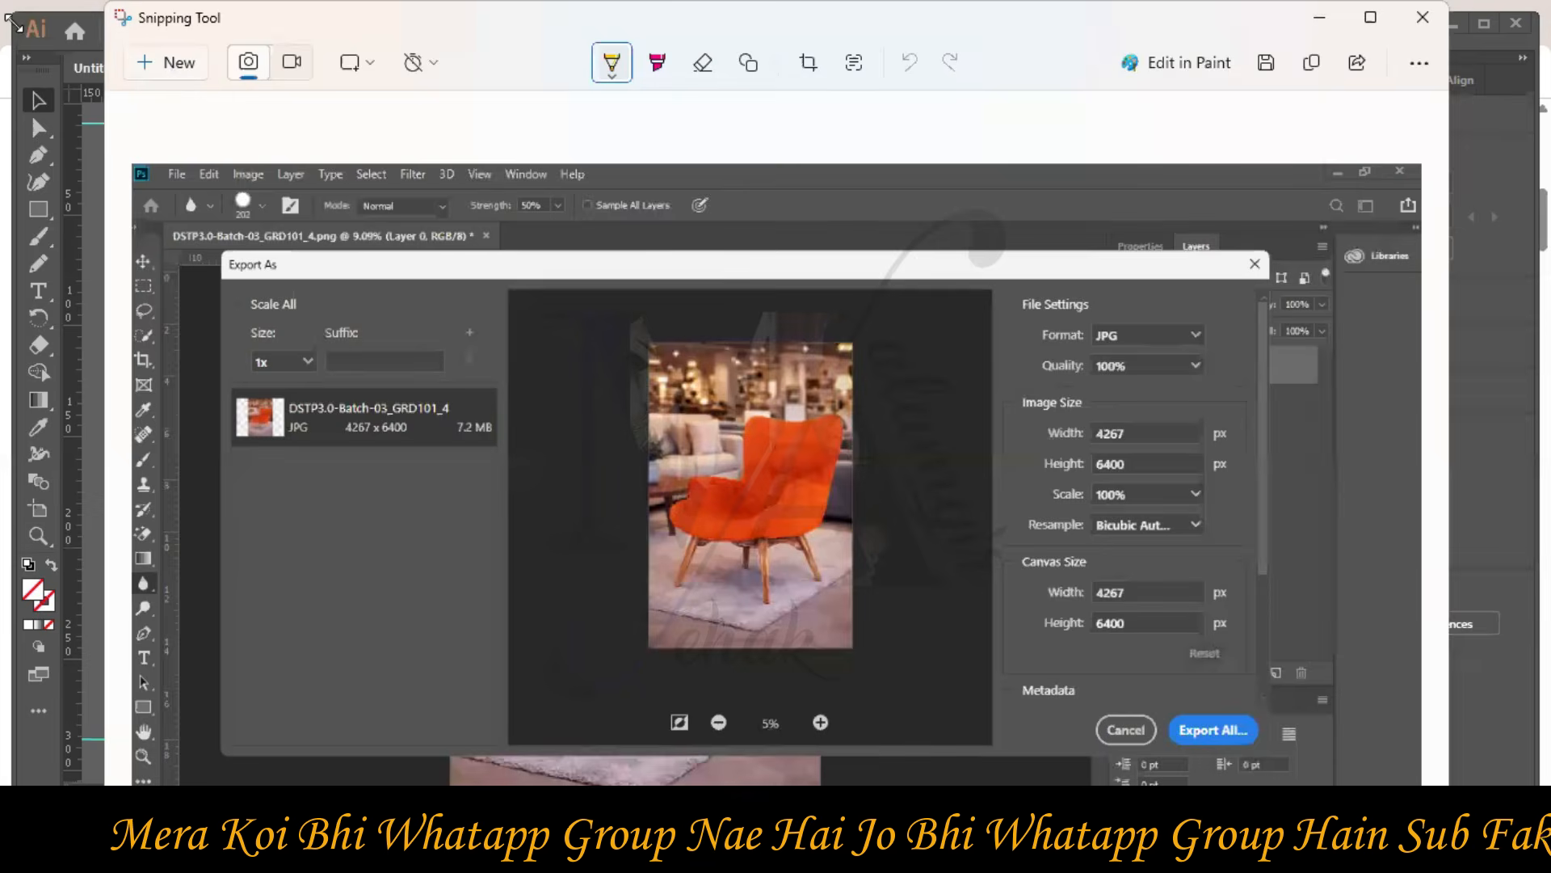
pyautogui.moveTo(21, 15); pyautogui.dragTo(1549, 816)
pyautogui.hotkey('alt', 'Tab')
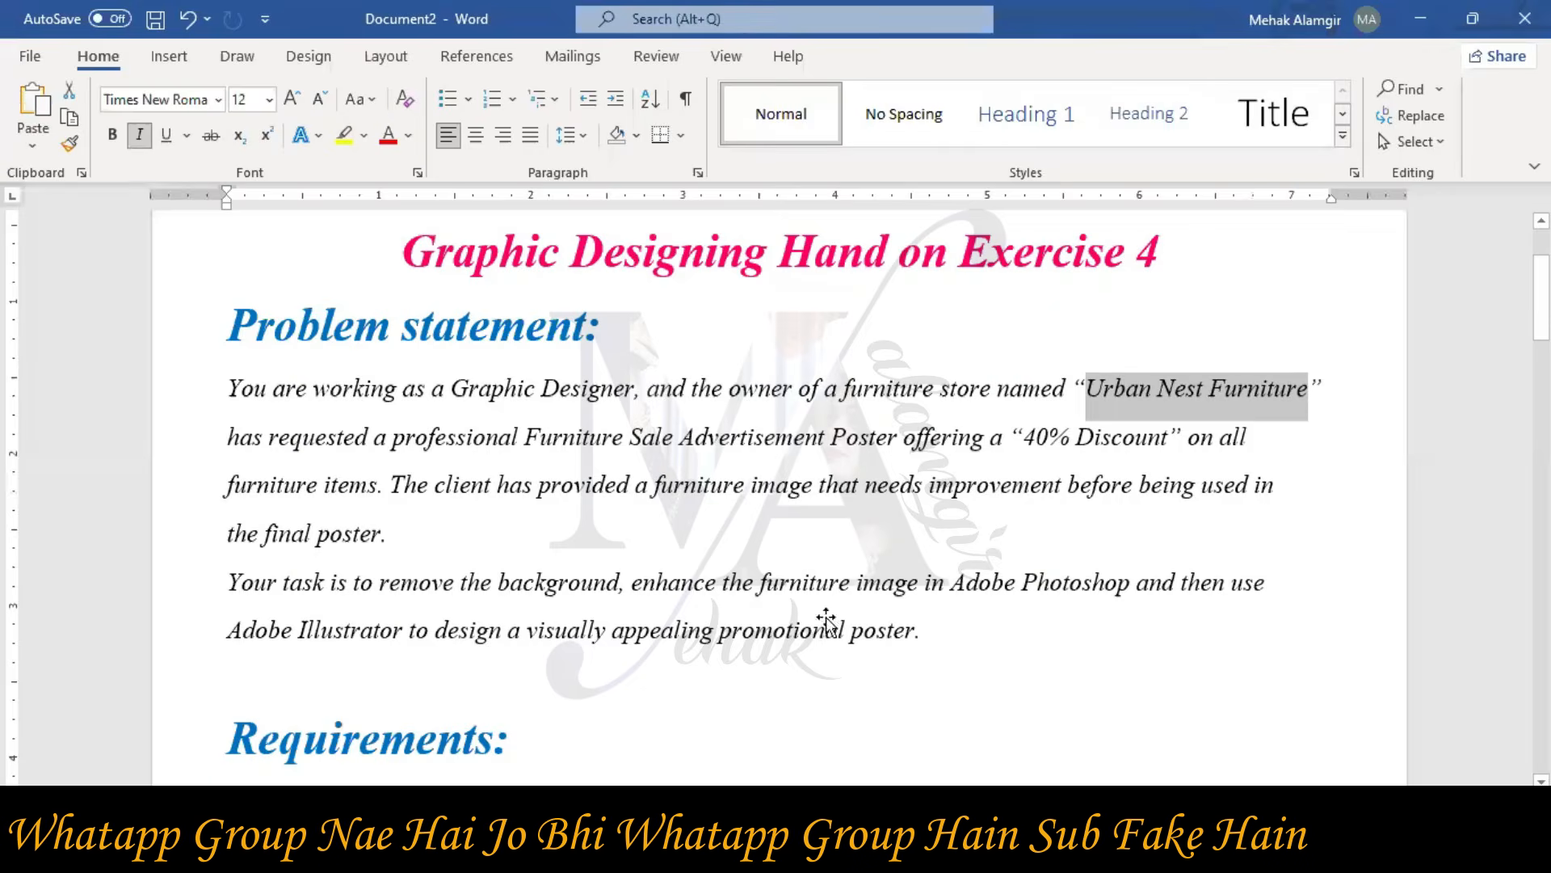
# - Paste the Illustrator screenshot into the exercise document below the Export As screenshot, undoing the misplaced paste over the store name
pyautogui.hotkey('ctrl', 'v')
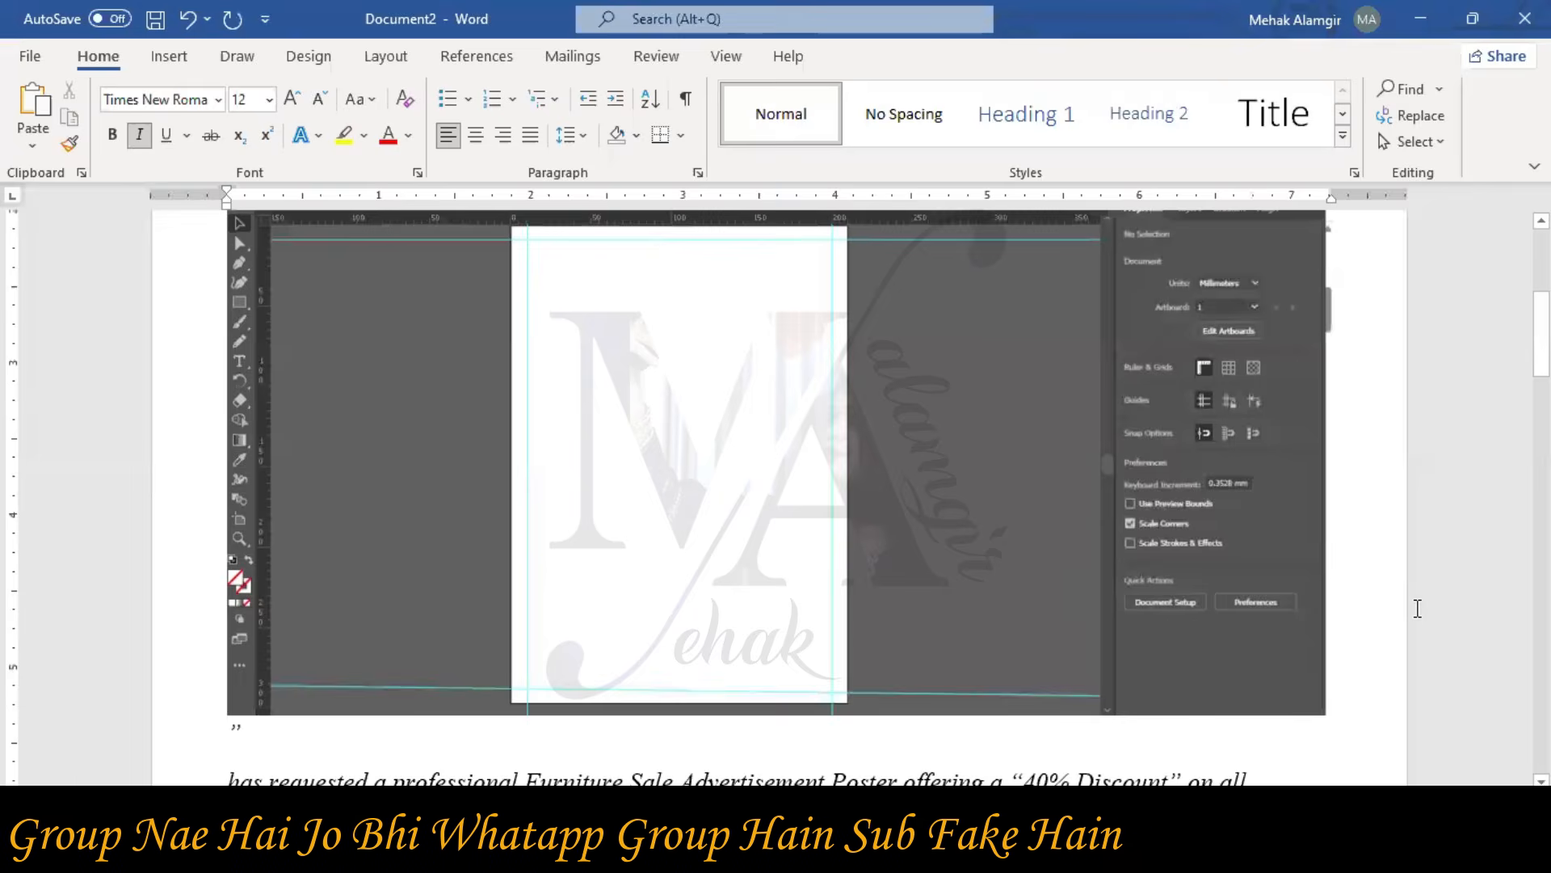
pyautogui.hotkey('ctrl', 'z')
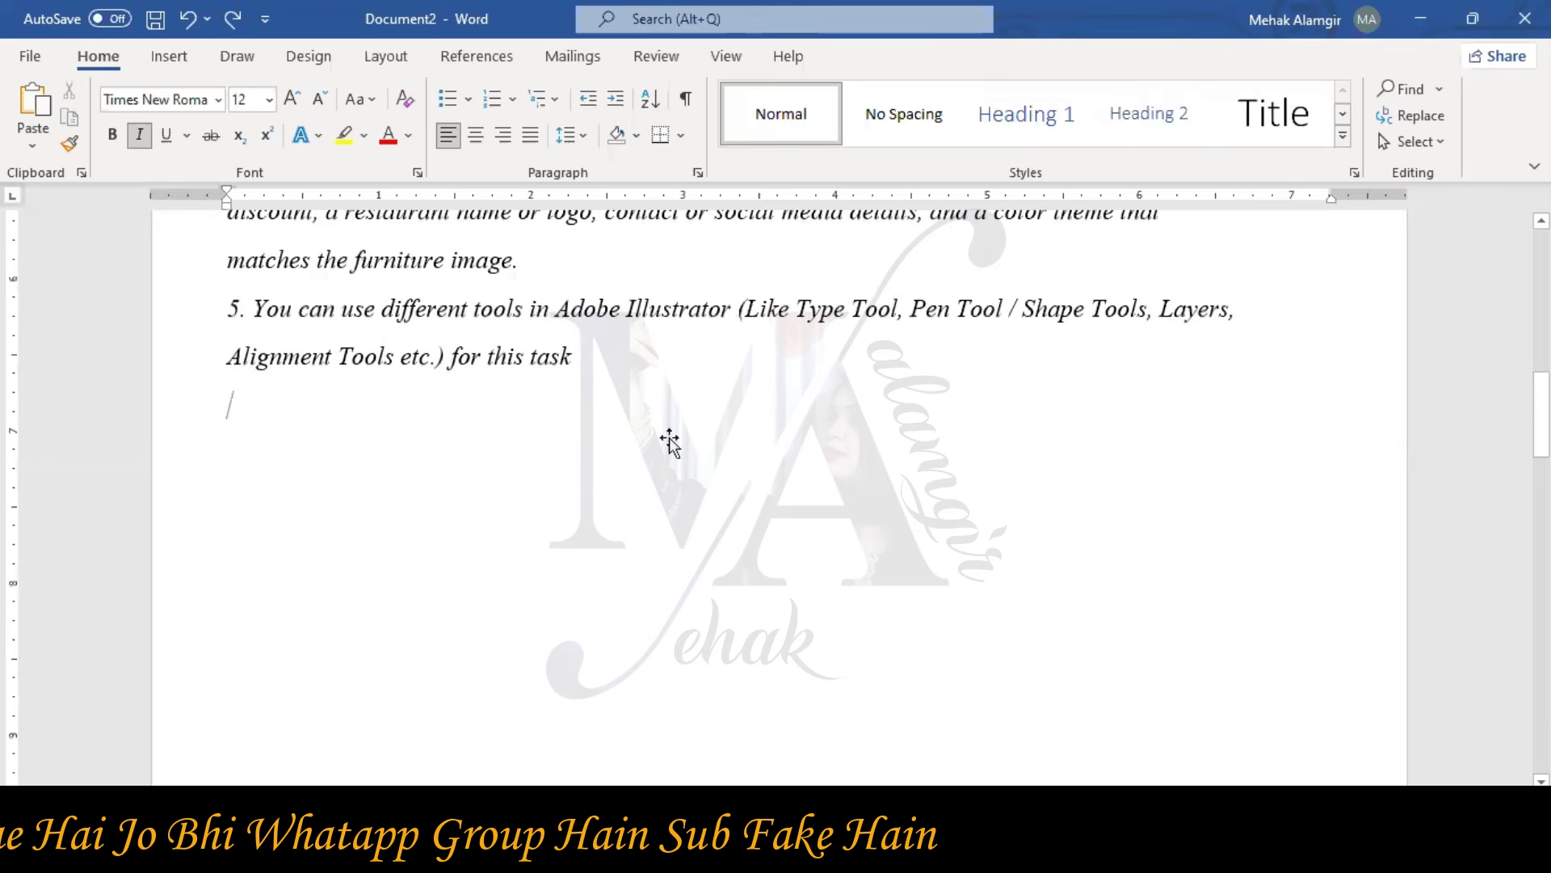
pyautogui.hotkey('ctrl', 'v')
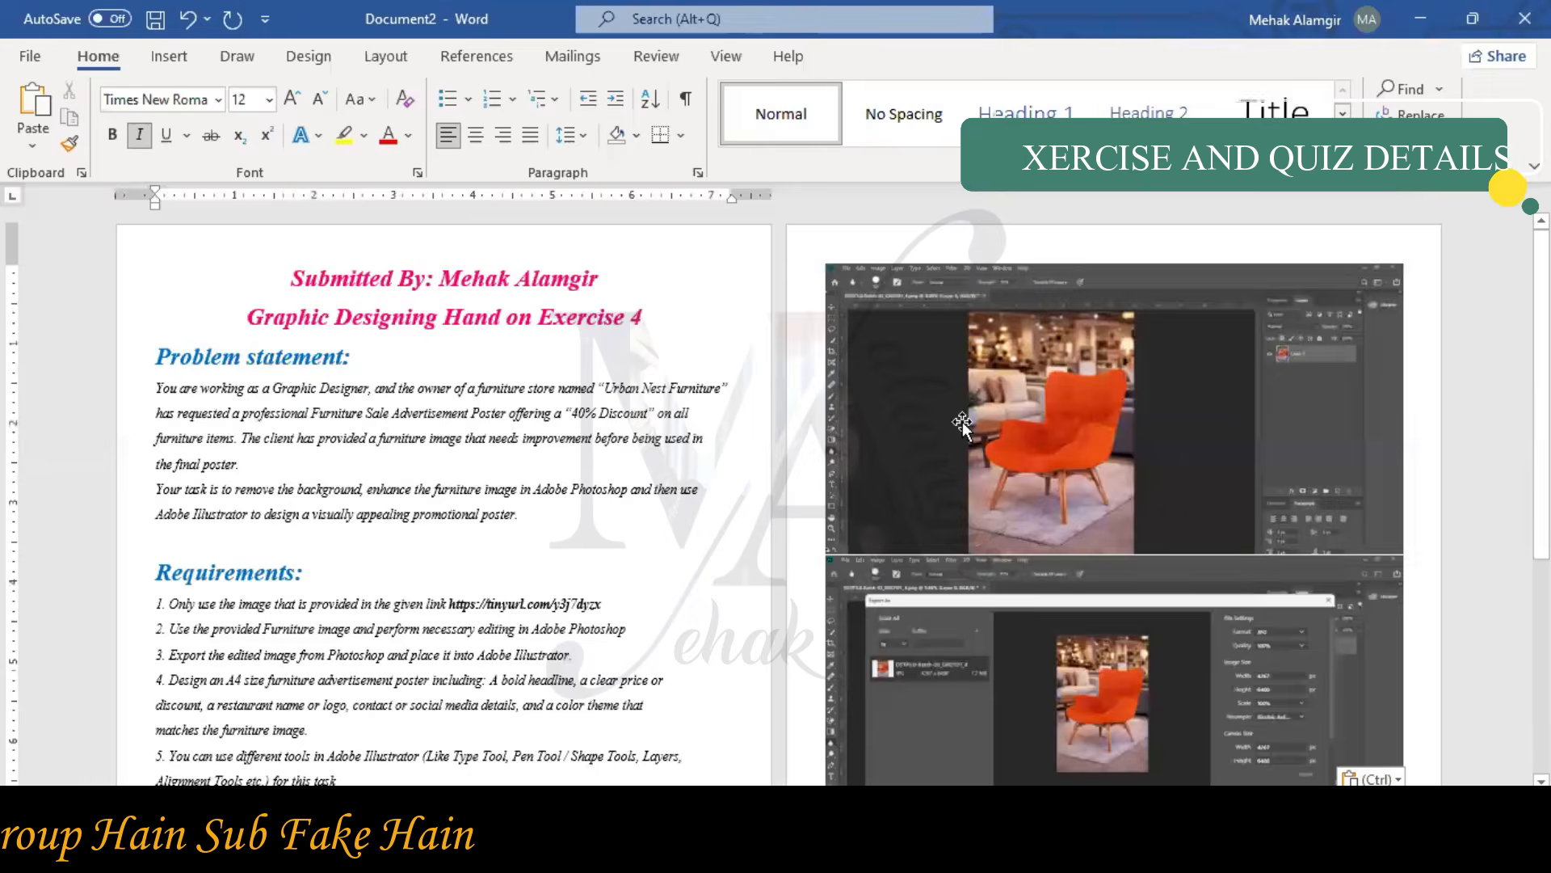
pyautogui.scroll(-5, 962, 421)
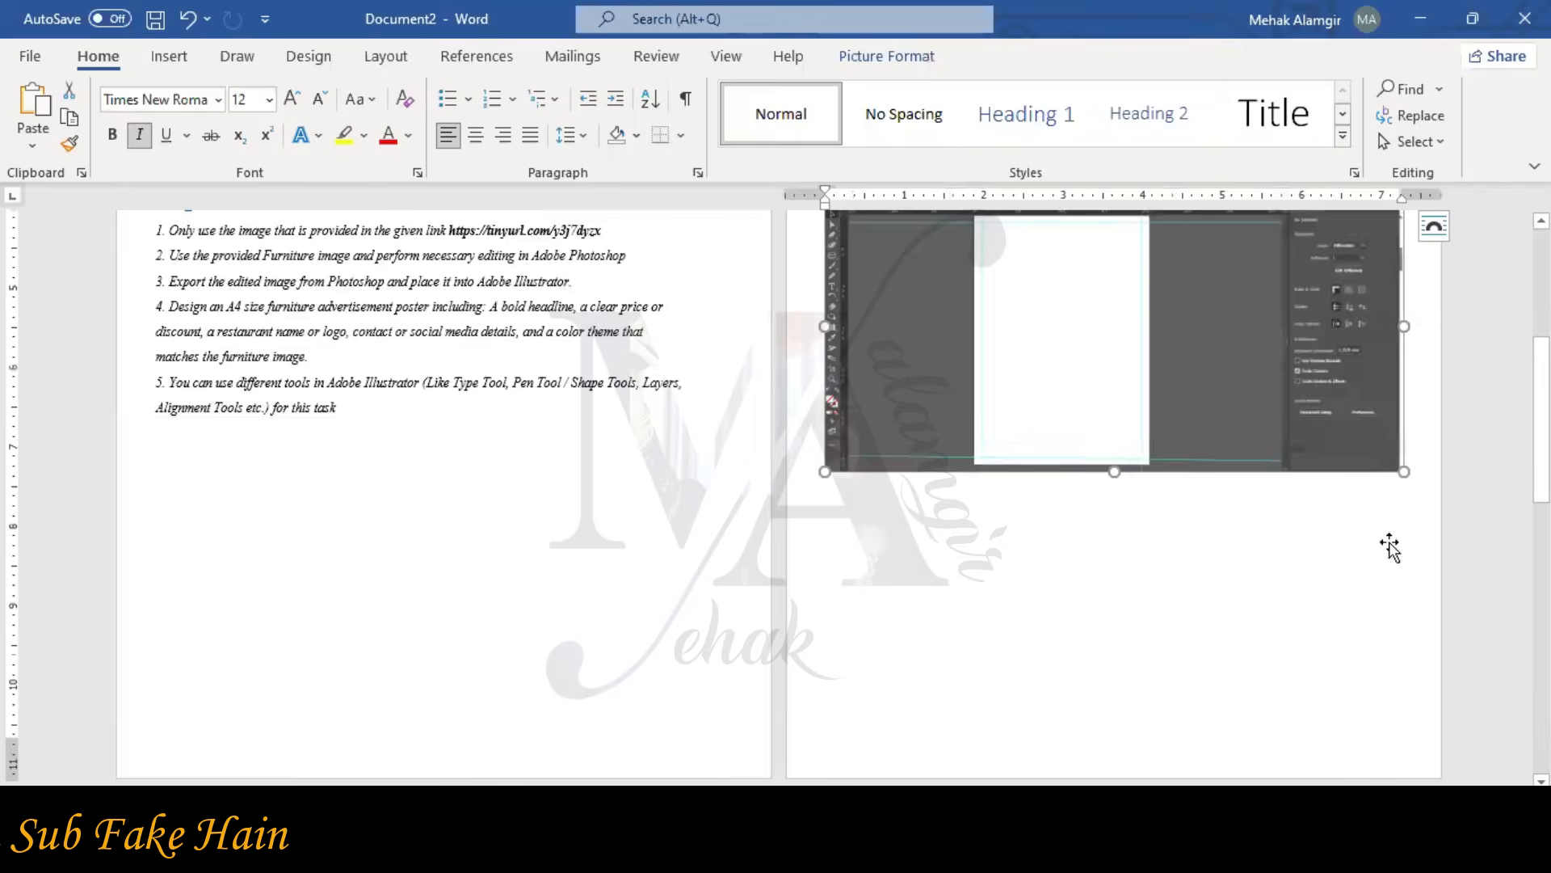
pyautogui.scroll(2, 1389, 547)
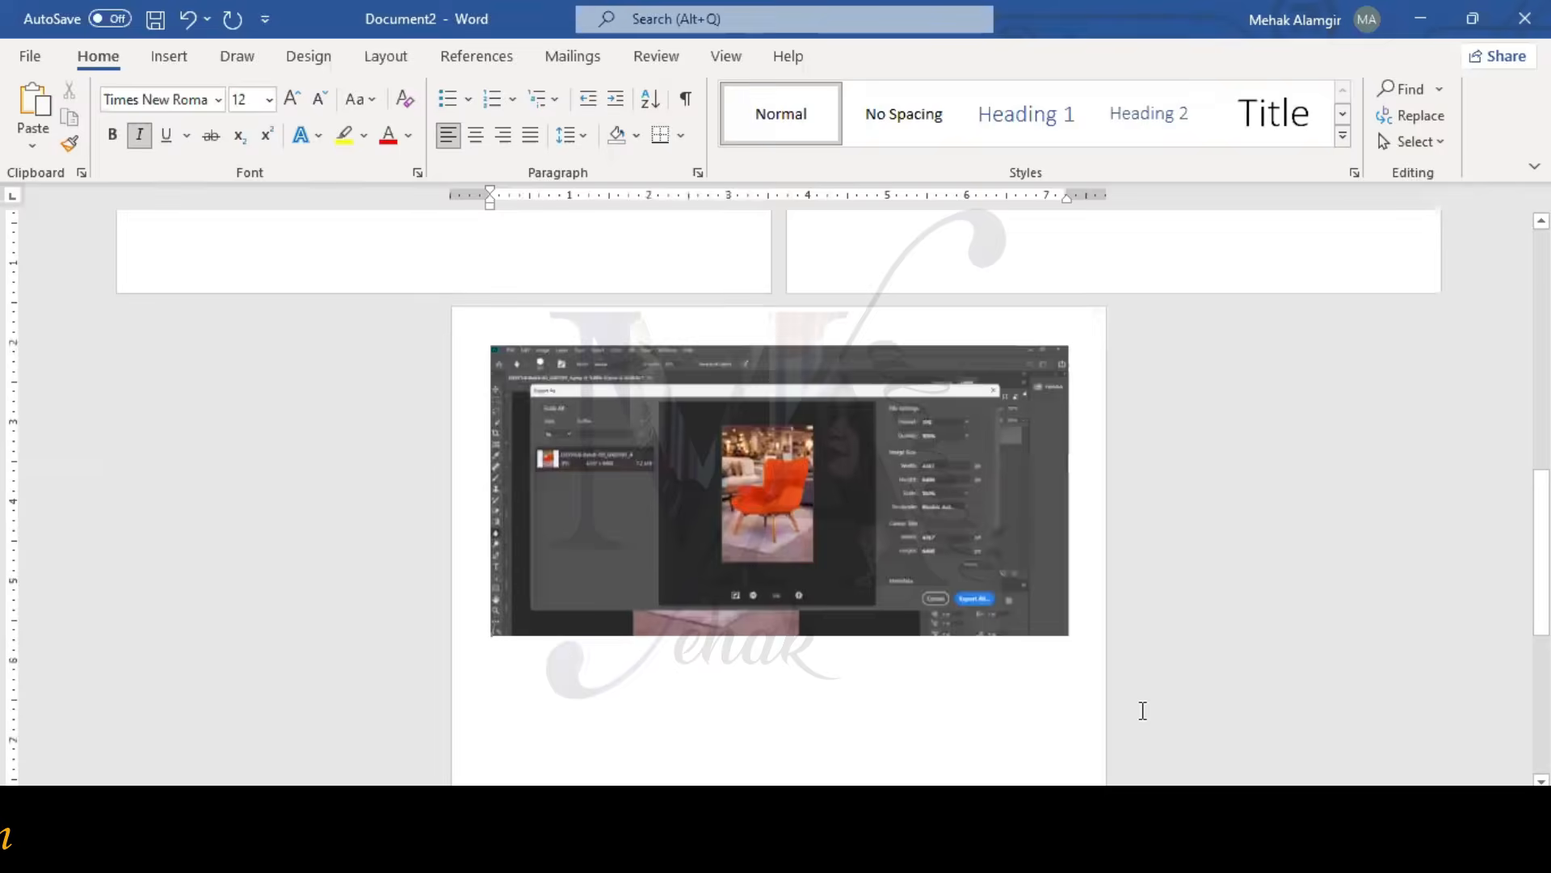
pyautogui.scroll(-3, 1143, 710)
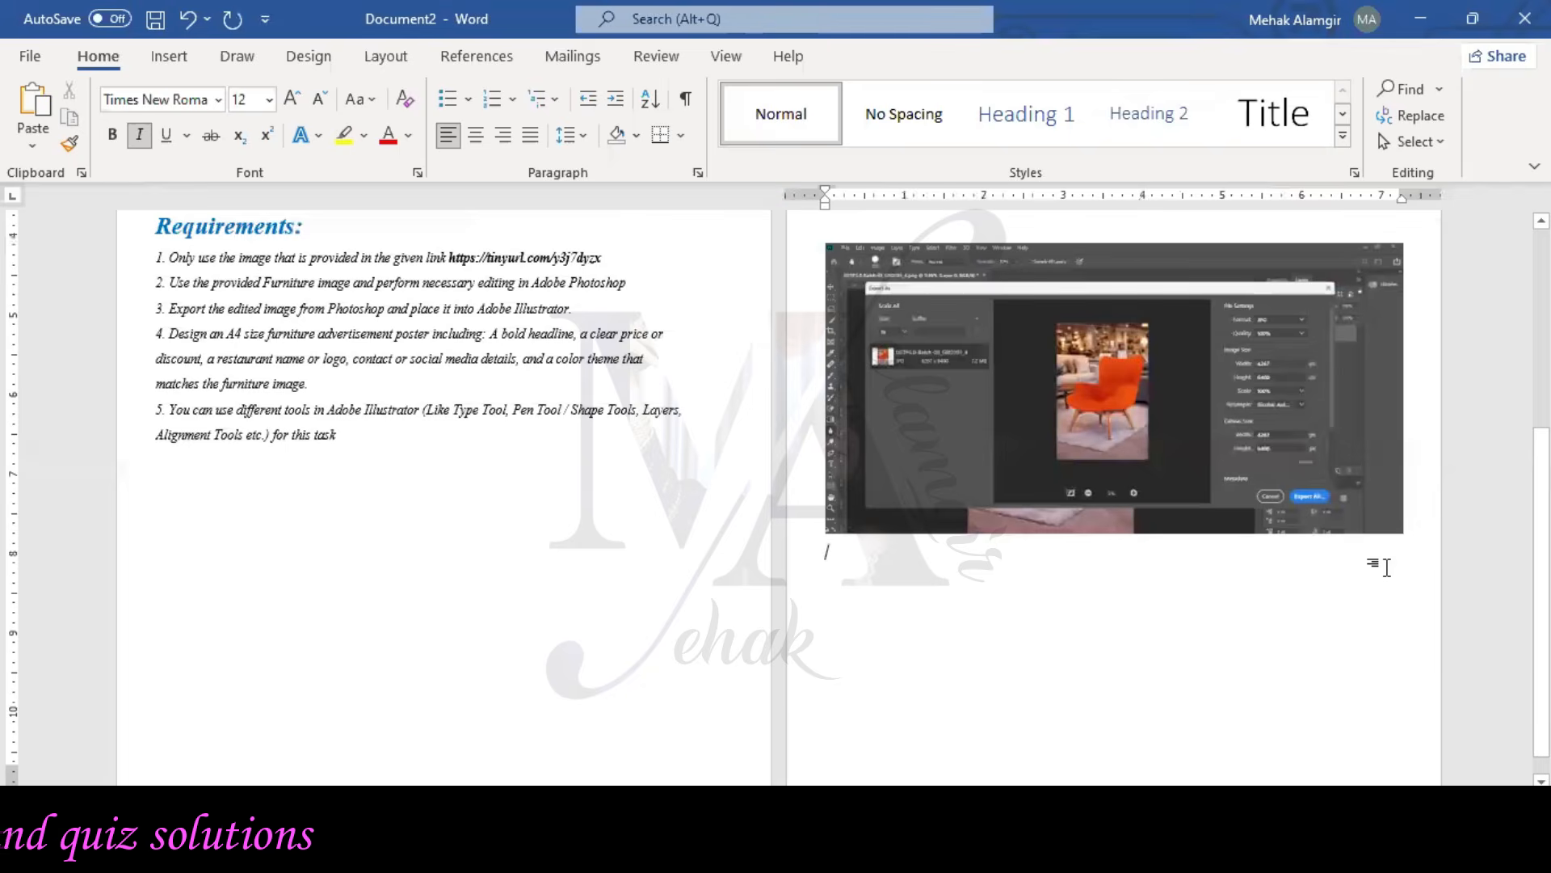
pyautogui.scroll(-1, 1385, 564)
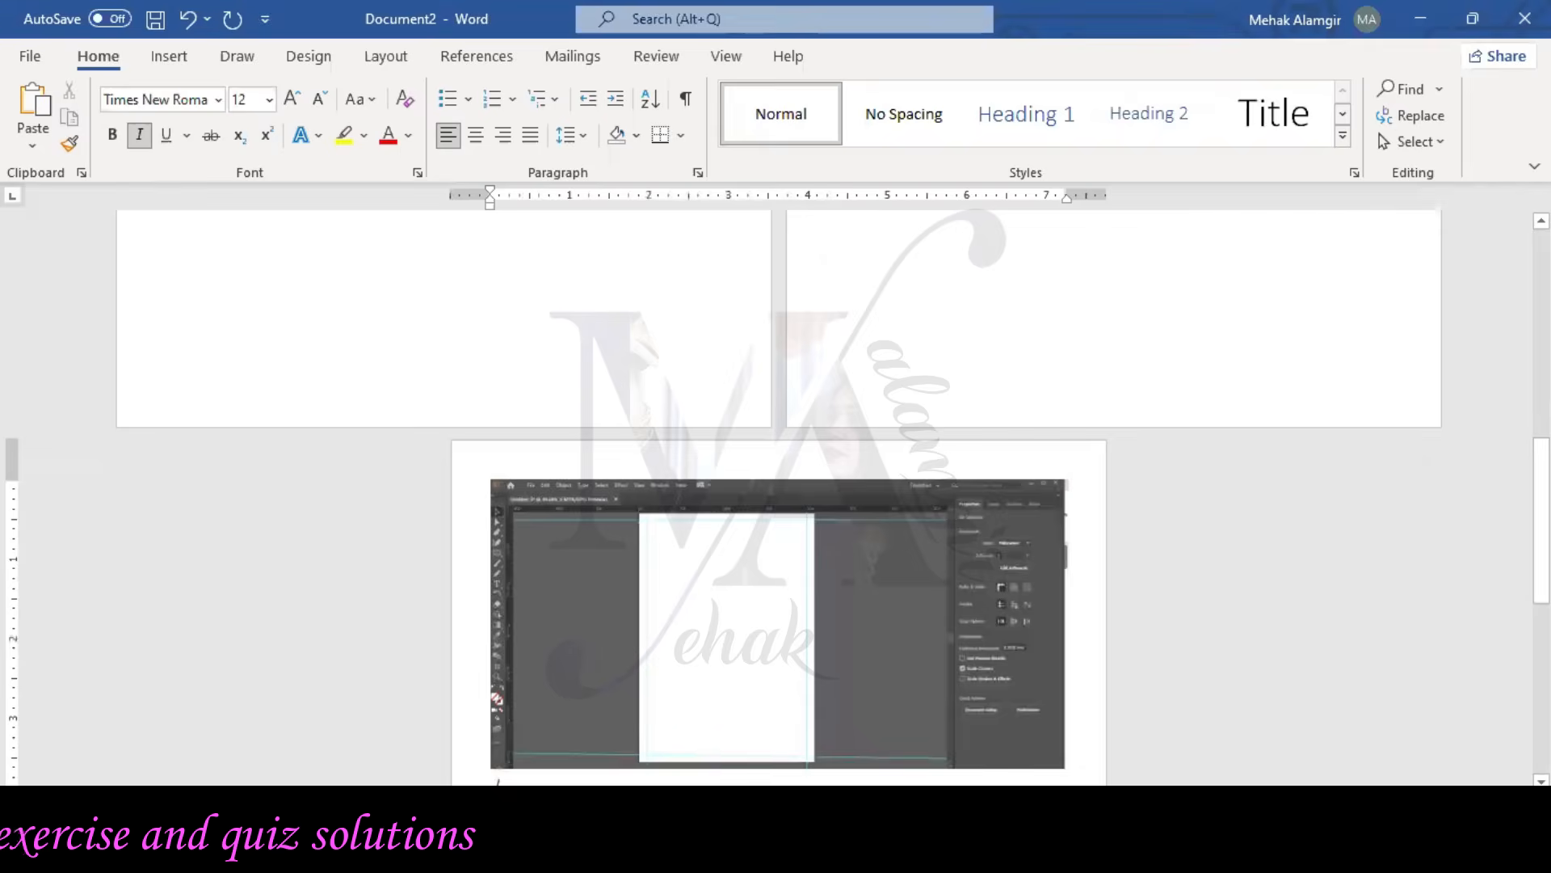
pyautogui.scroll(2, 1116, 664)
pyautogui.scroll(6, 930, 684)
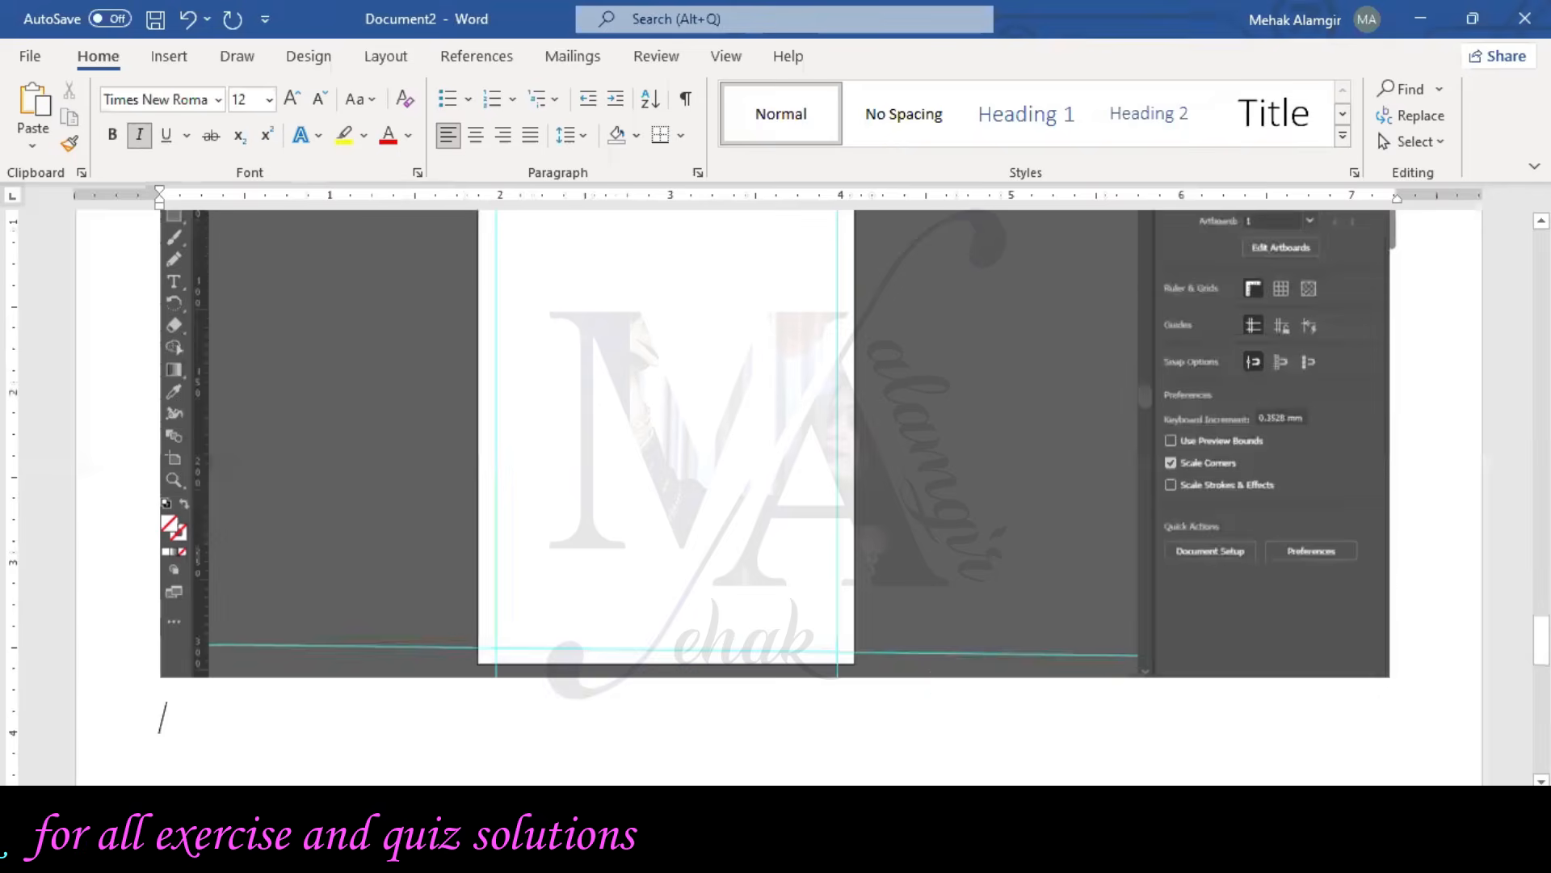
pyautogui.scroll(-1, 306, 325)
# - Switch back to Illustrator and maximize its window
pyautogui.hotkey('alt', 'Tab')
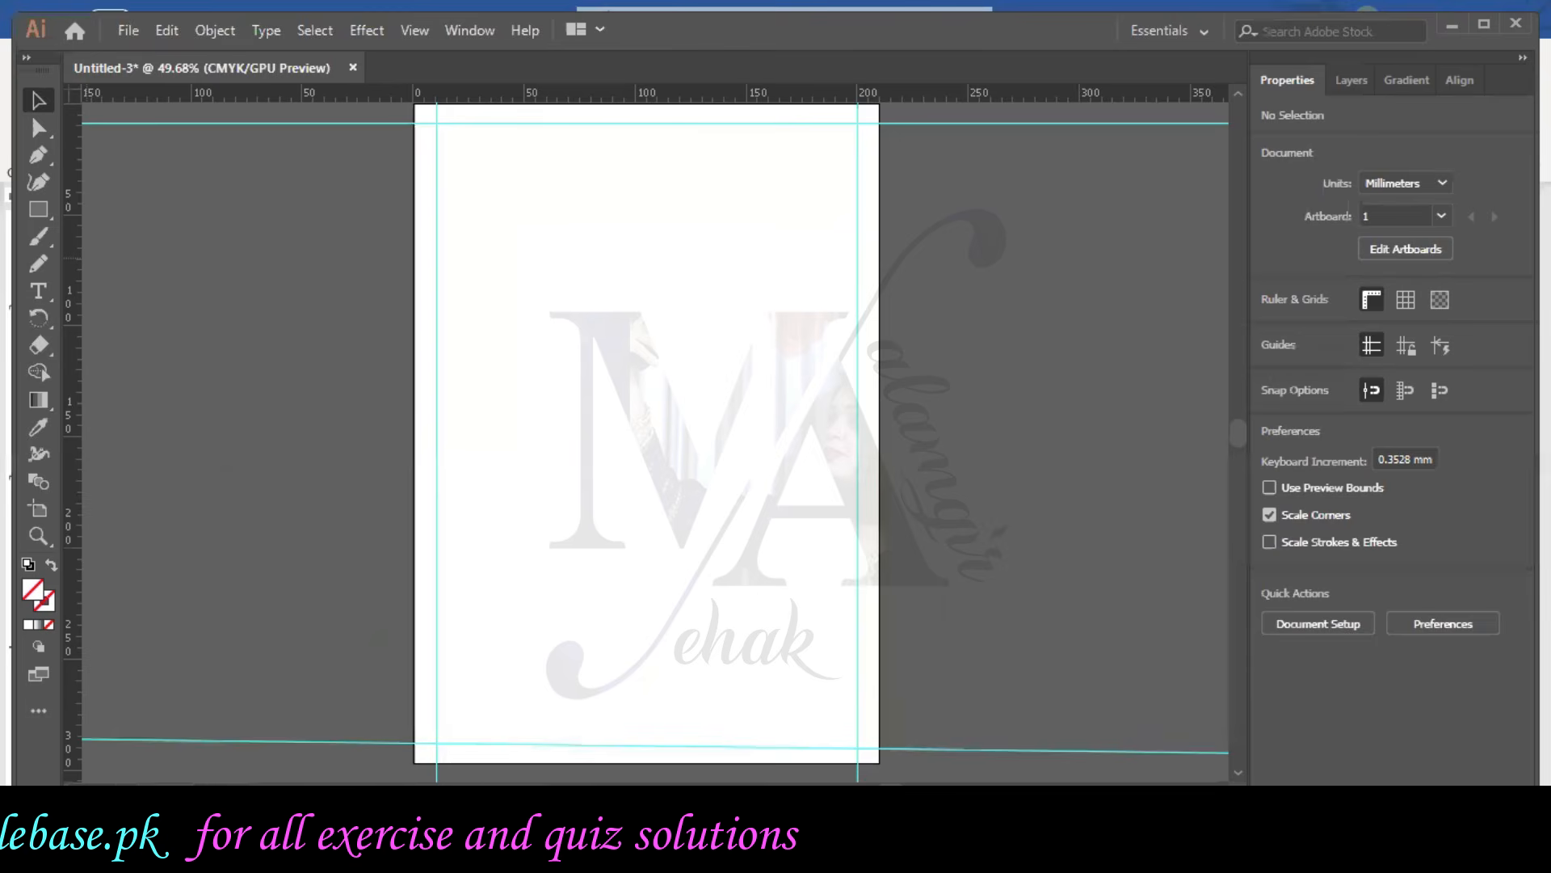
pyautogui.click(1485, 25)
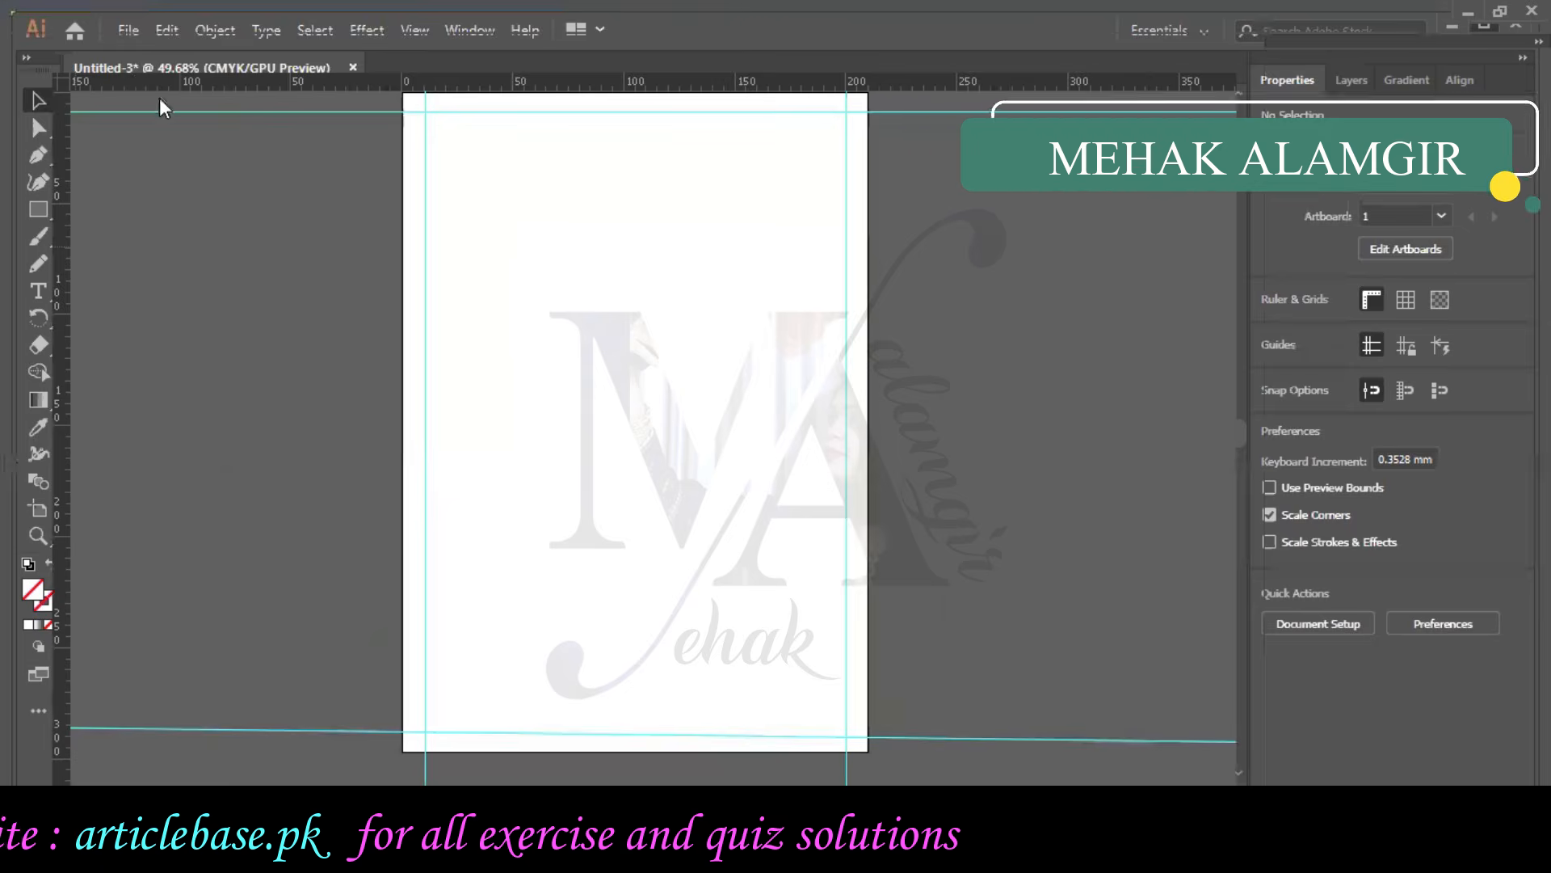
# - Open the background-free Urban Nest logo PNG and the fur furniture photo from the Downloads folder
pyautogui.click(113, 15)
pyautogui.click(159, 92)
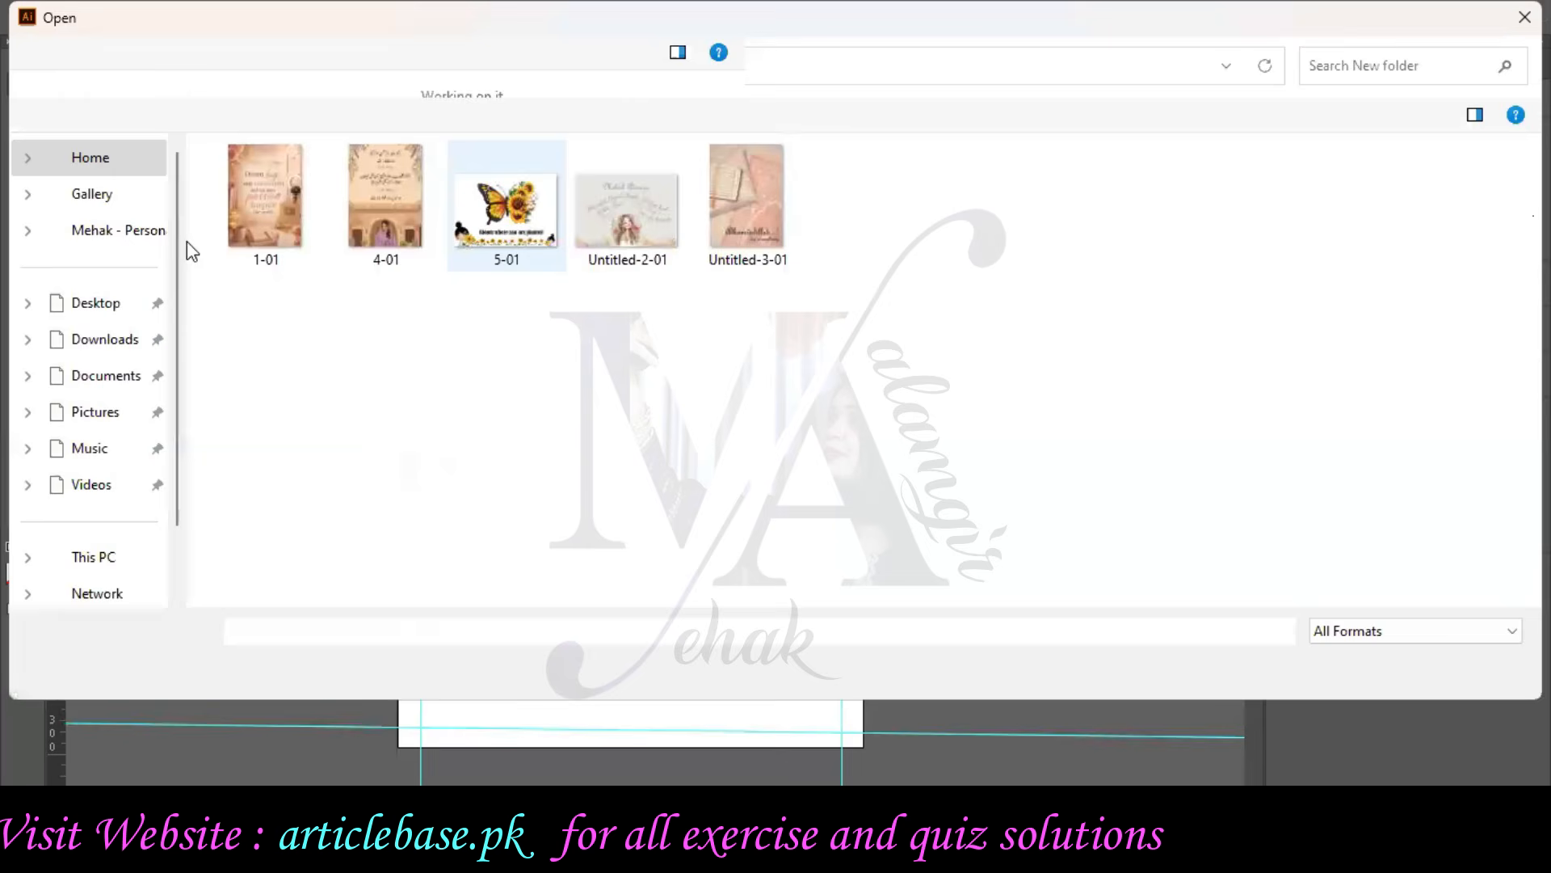
pyautogui.click(113, 340)
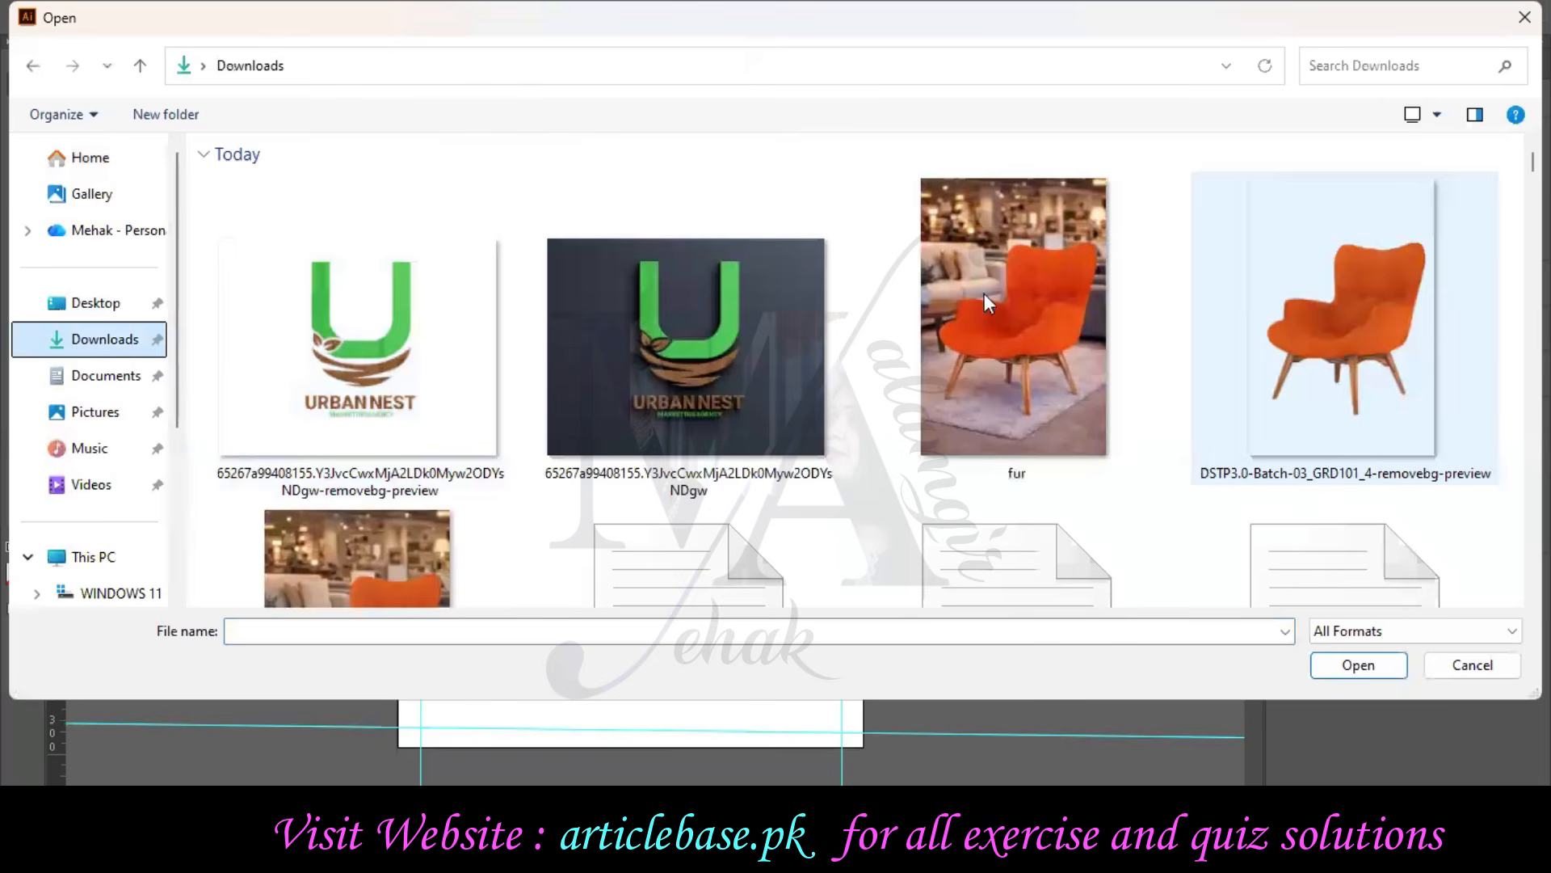
pyautogui.keyDown('ctrl'); pyautogui.click(412, 376); pyautogui.keyUp('ctrl')
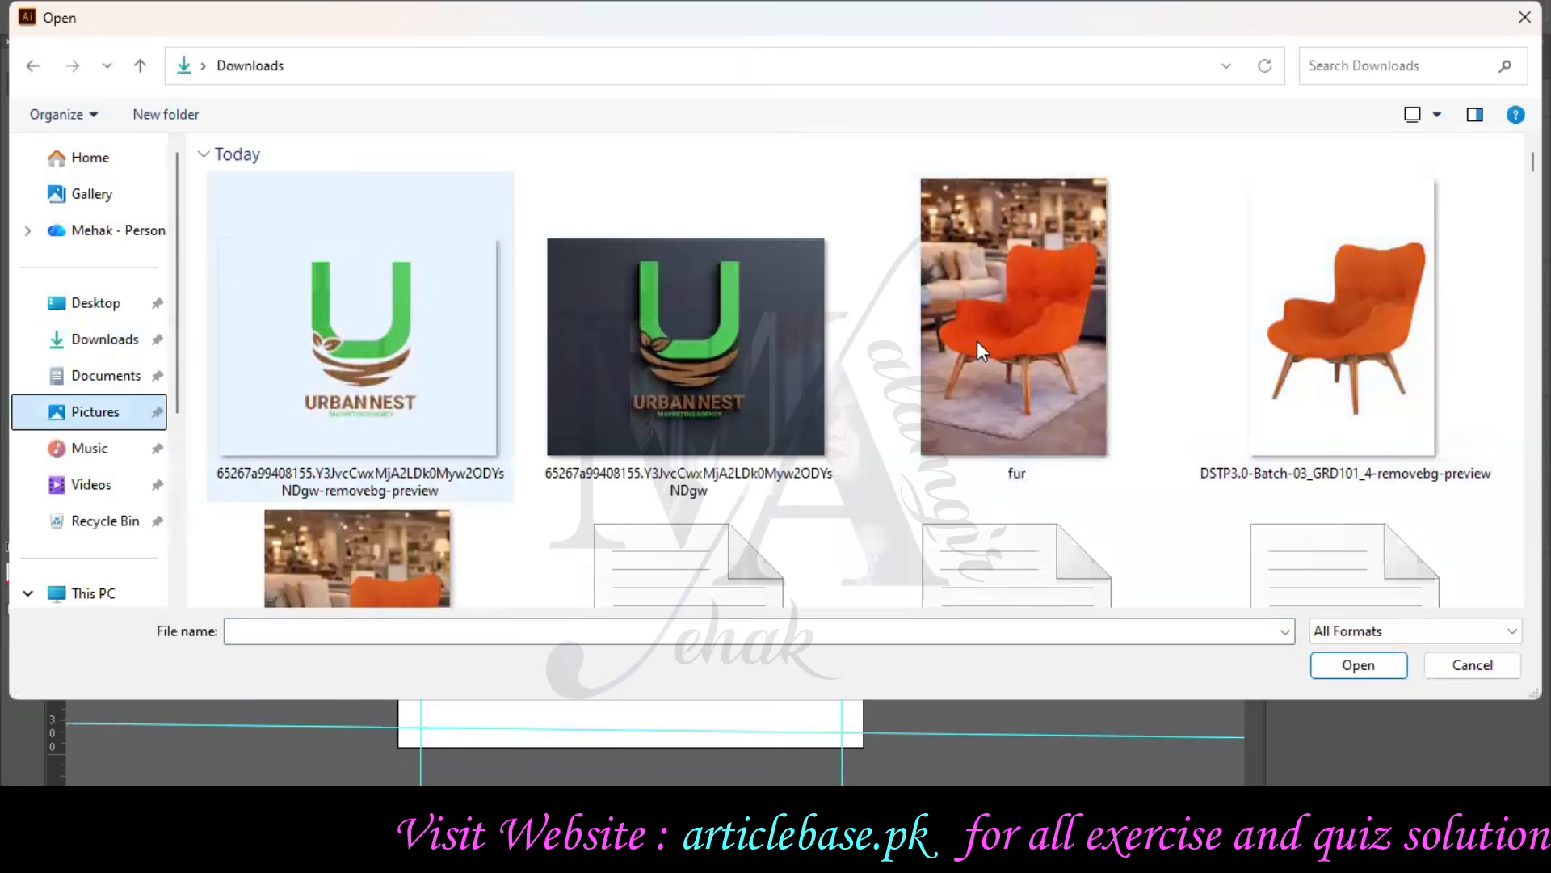
pyautogui.click(1358, 665)
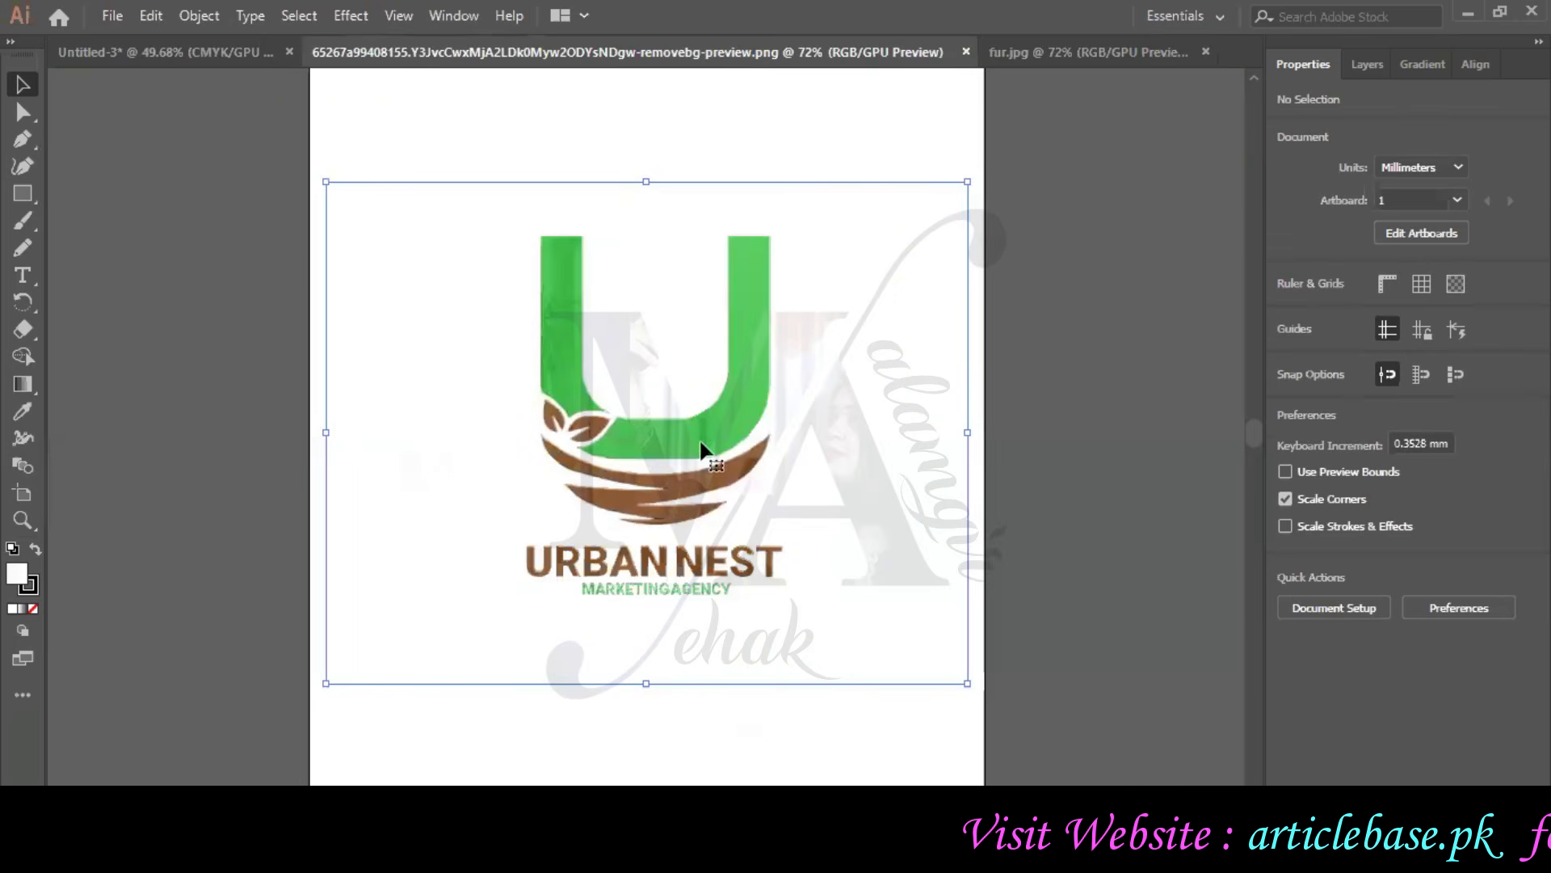
# - Transfer the logo into the Untitled-3 document, scale it to about 34 by 27 mm and place it by the upper-left guide corner
pyautogui.click(709, 438)
pyautogui.moveTo(431, 231); pyautogui.dragTo(841, 441)
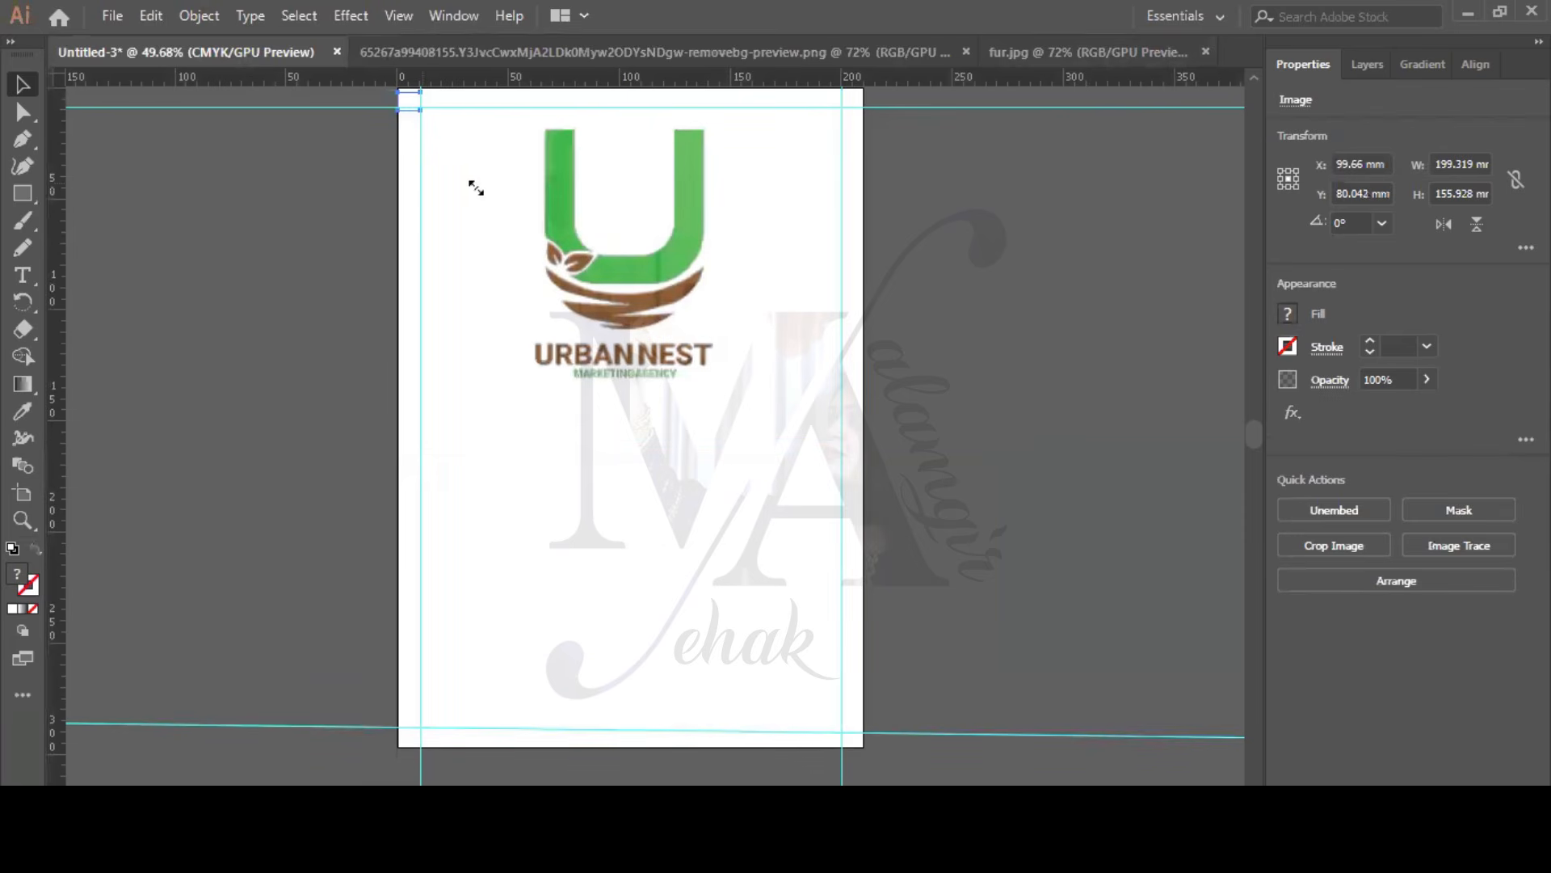
pyautogui.moveTo(432, 127); pyautogui.dragTo(442, 138)
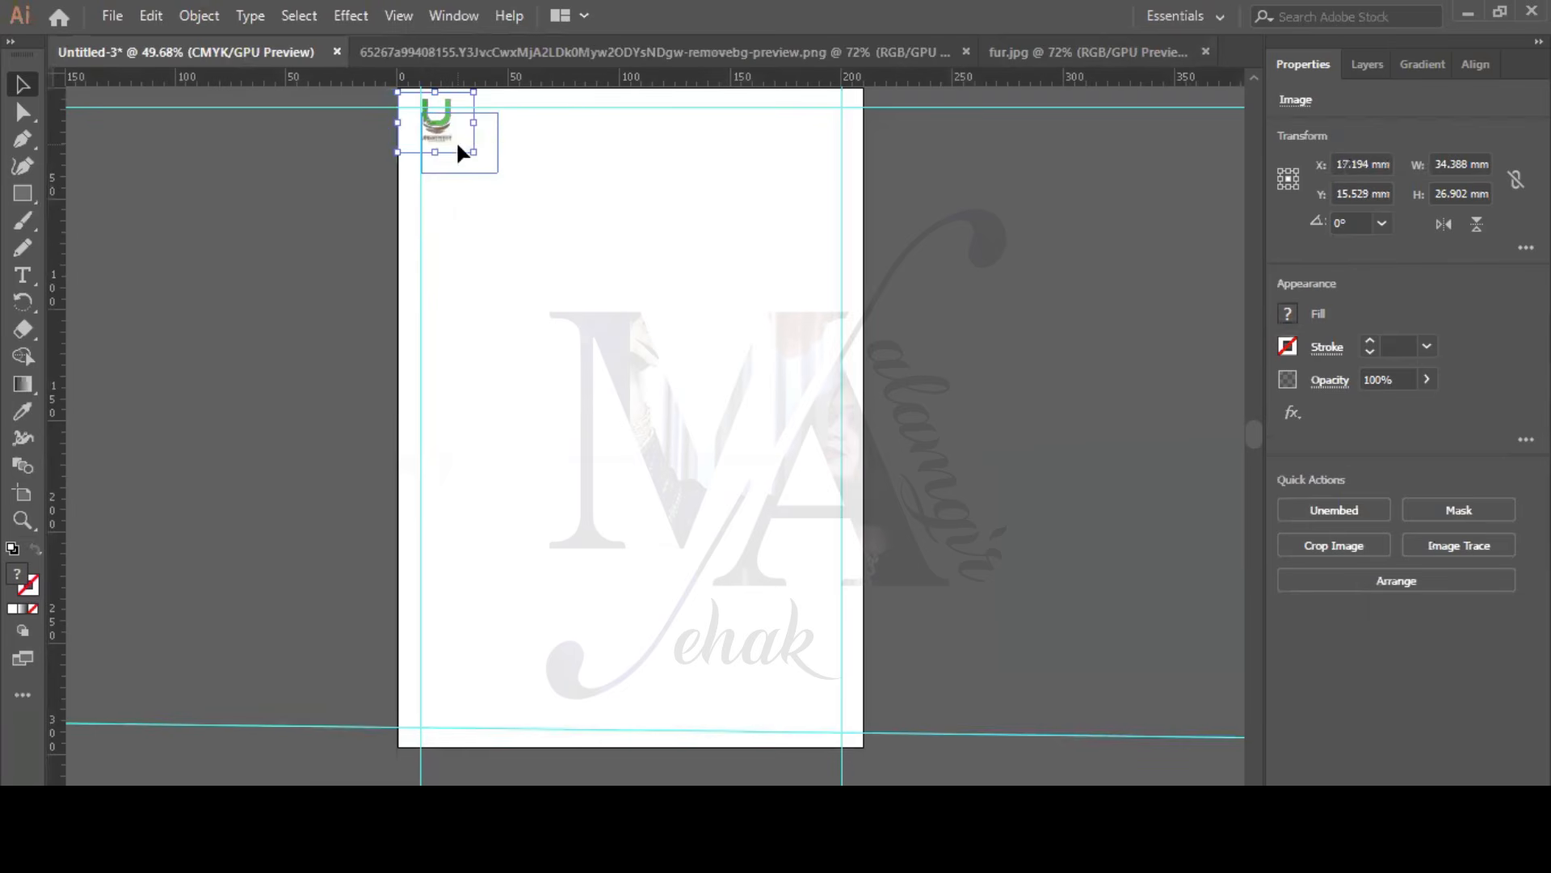
pyautogui.click(681, 139)
# - Close the logo document and bring the chair photo from fur.jpg into the Untitled-3 document
pyautogui.click(955, 55)
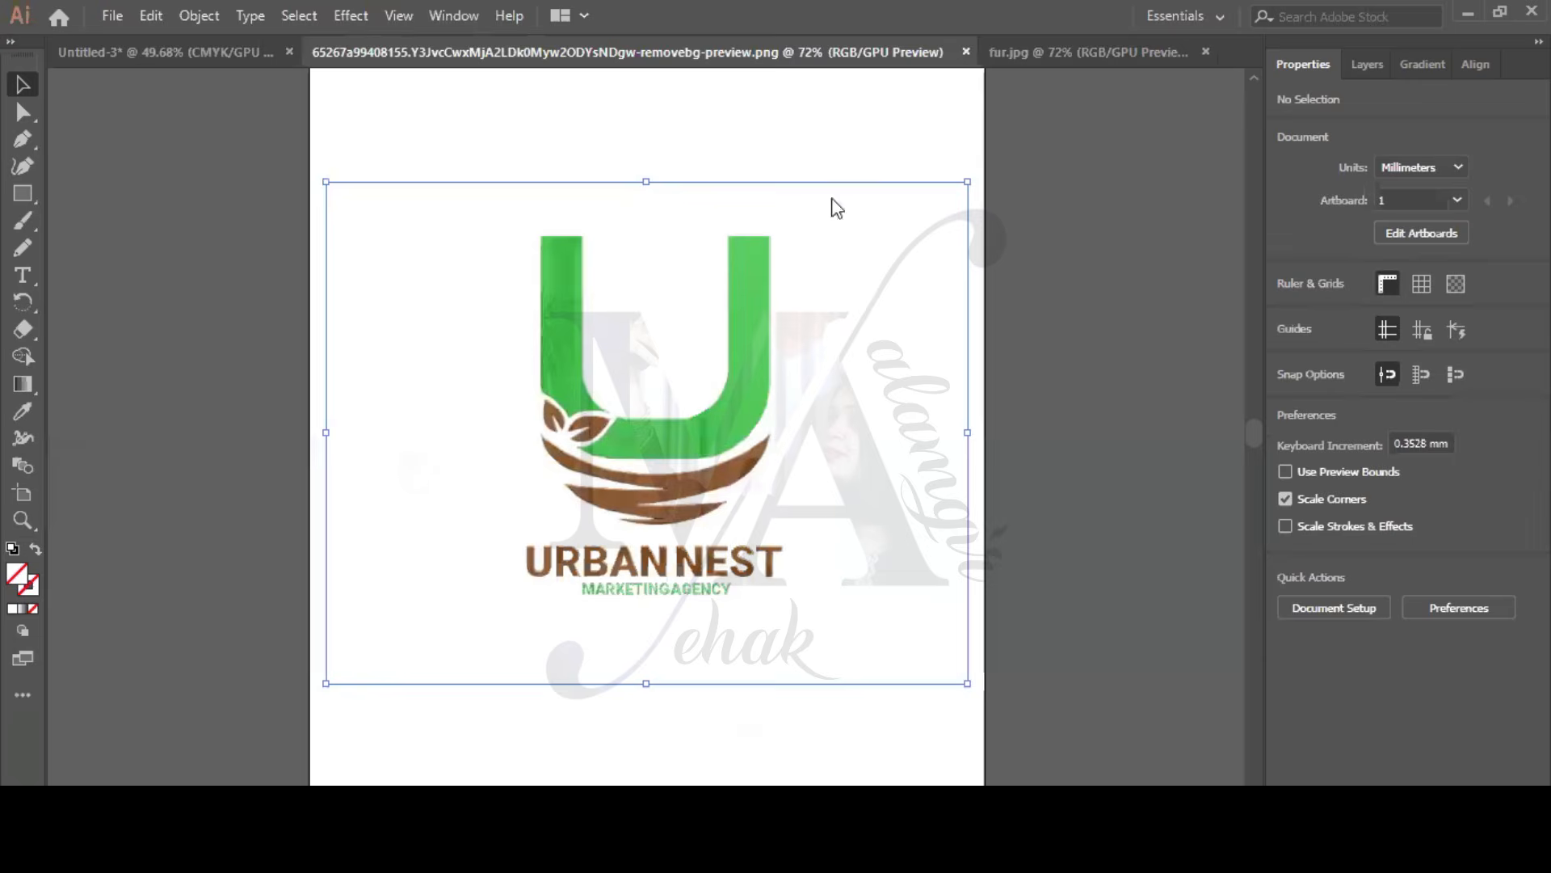
pyautogui.hotkey('ctrl', 'w')
pyautogui.hotkey('ctrl', 'Tab')
pyautogui.moveTo(172, 46); pyautogui.dragTo(551, 215)
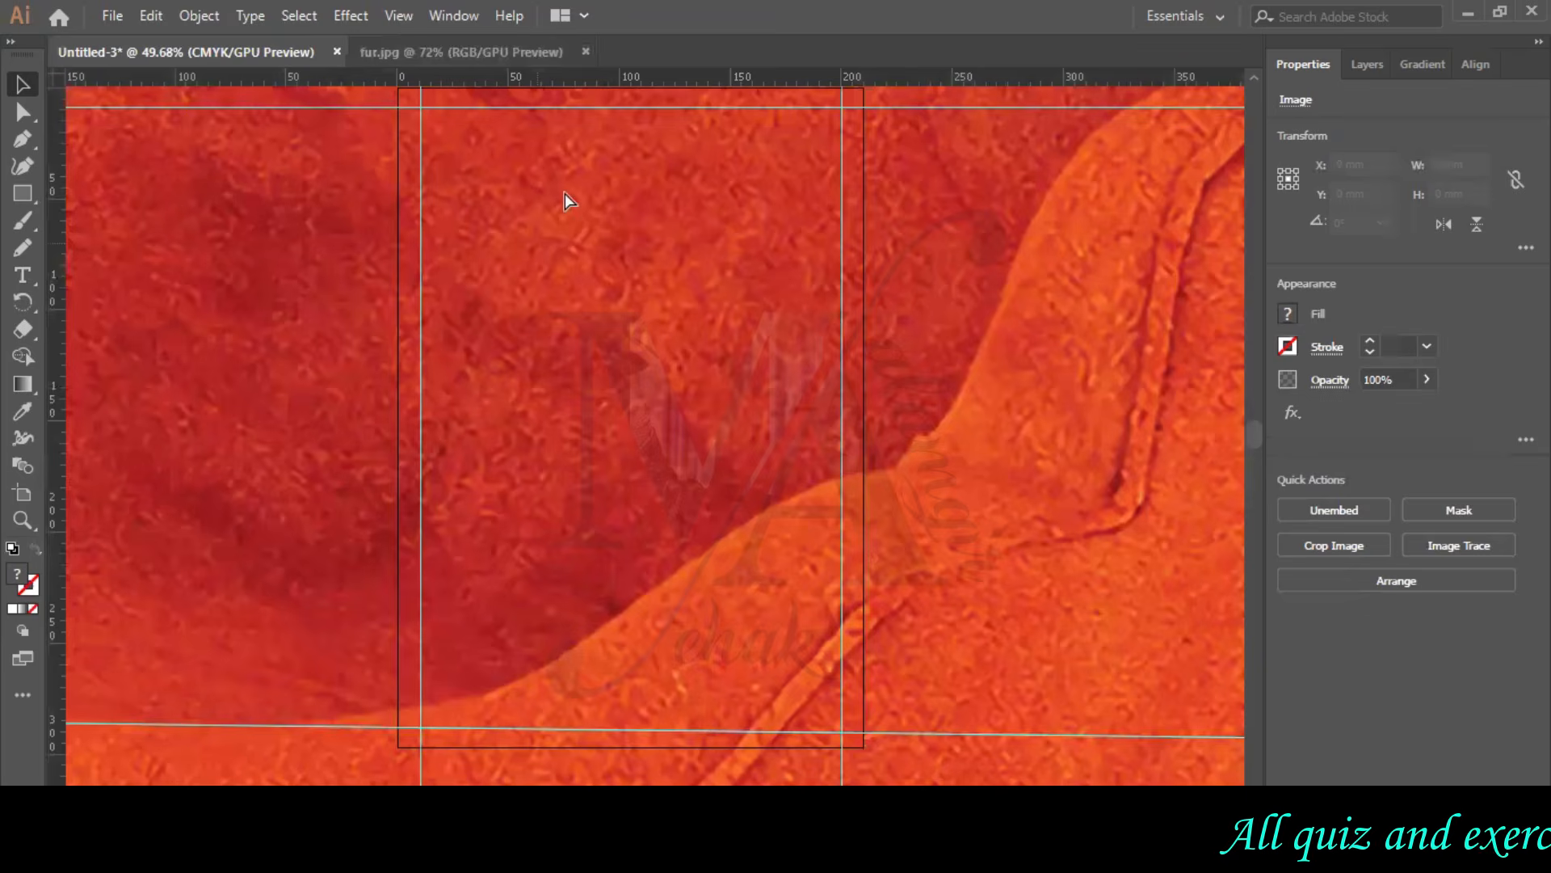
# - Scale the chair photo down to about 108 by 162 mm and place it in the middle of the artboard
pyautogui.hotkey('ctrl', '-')
pyautogui.hotkey('ctrl', '-')
pyautogui.hotkey('ctrl', '-')
pyautogui.hotkey('ctrl', '-')
pyautogui.hotkey('ctrl', '-')
pyautogui.hotkey('ctrl', '-')
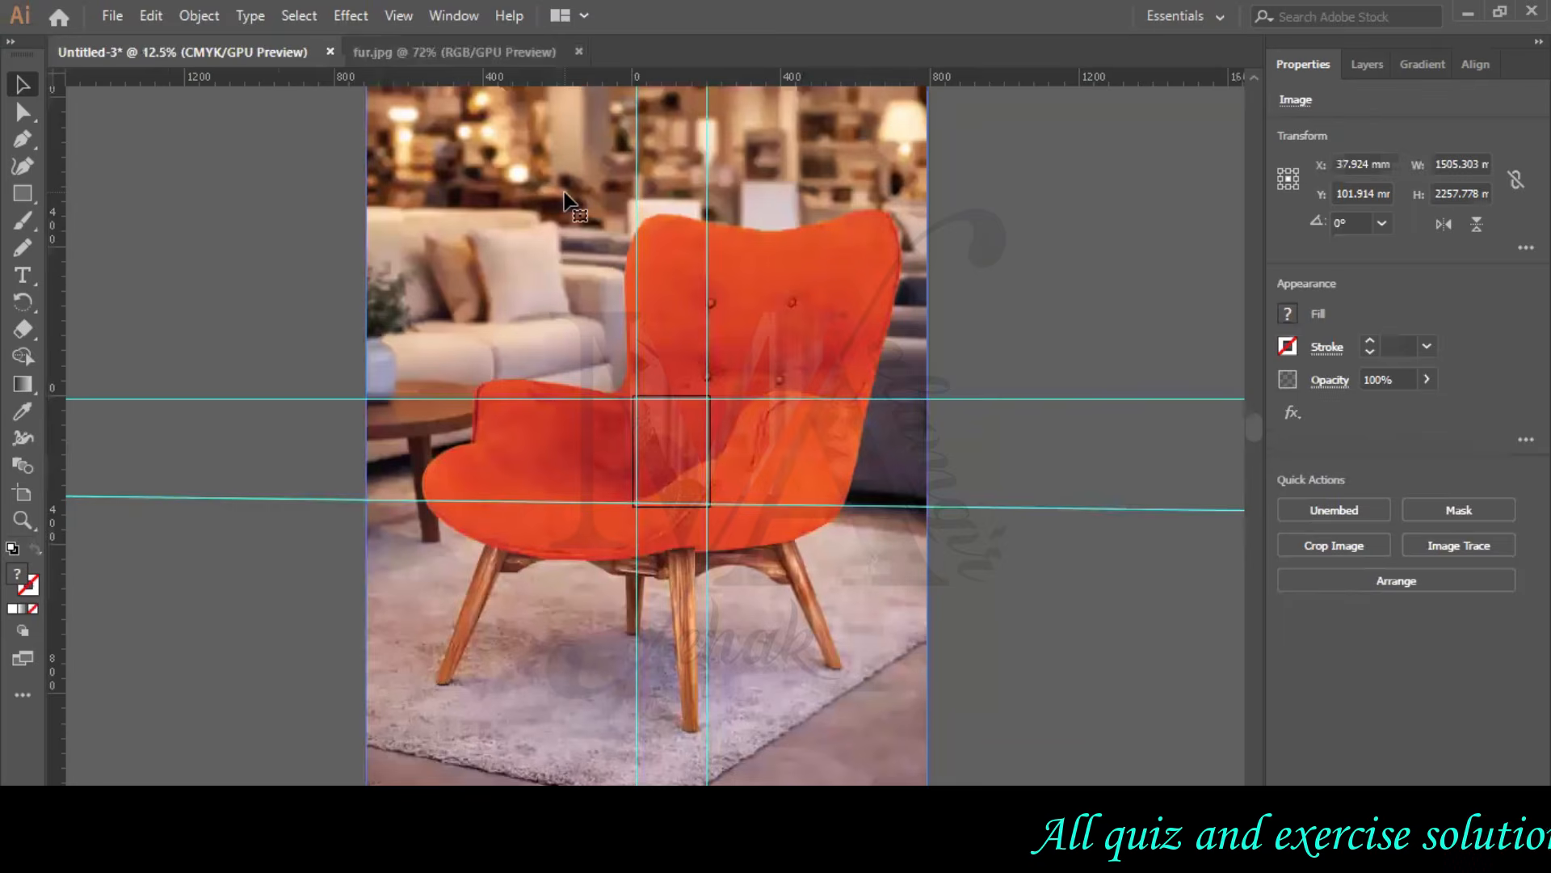
pyautogui.moveTo(431, 127); pyautogui.dragTo(768, 616)
pyautogui.moveTo(828, 699); pyautogui.dragTo(653, 448)
pyautogui.moveTo(637, 433); pyautogui.dragTo(664, 451)
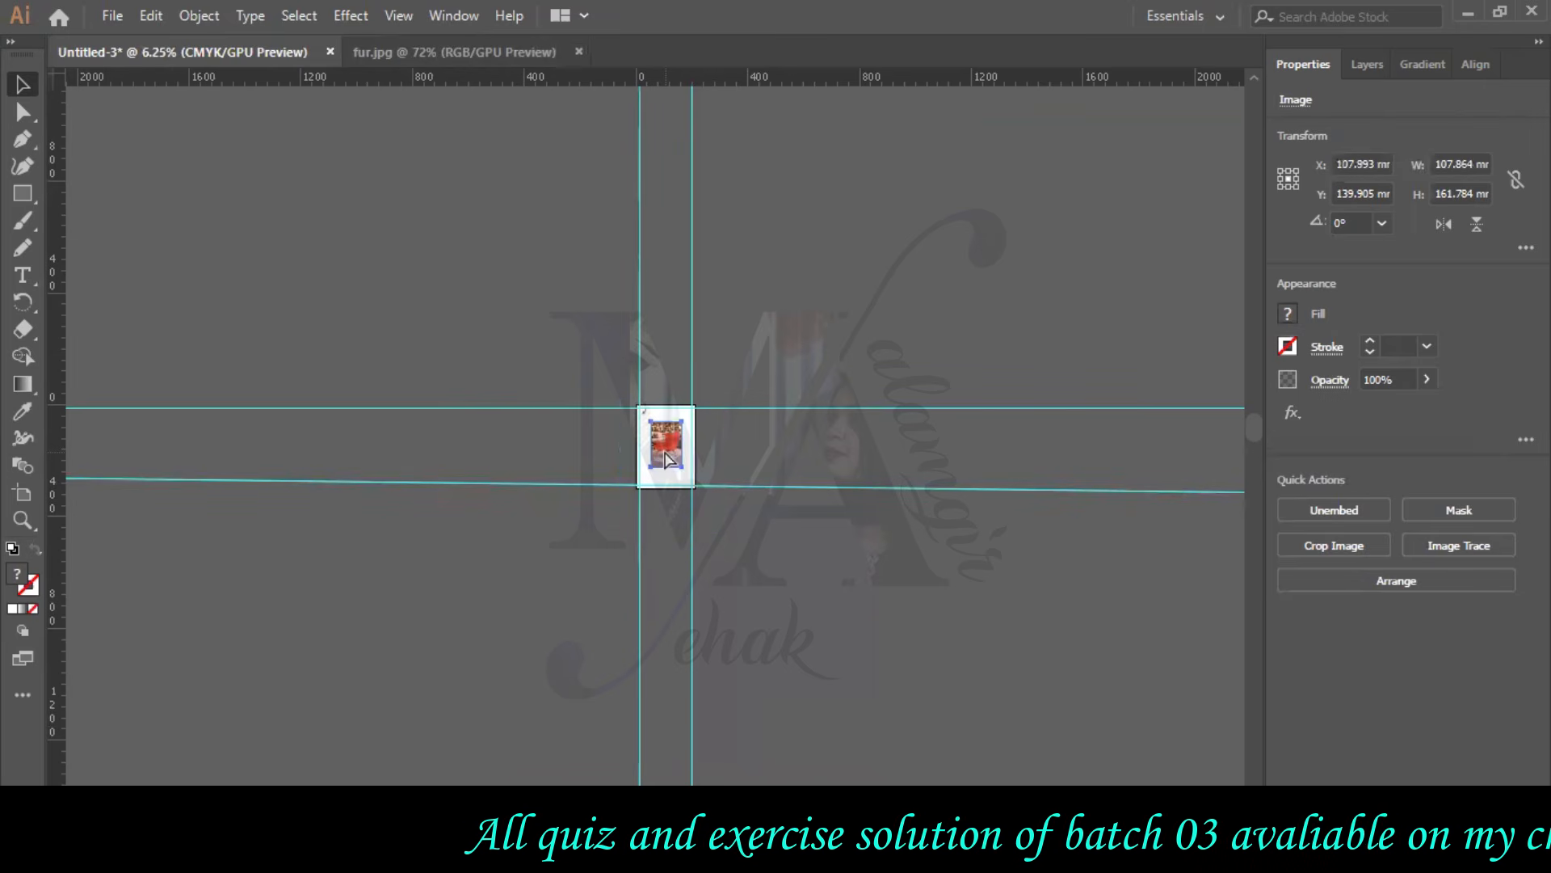
pyautogui.hotkey('ctrl', '0')
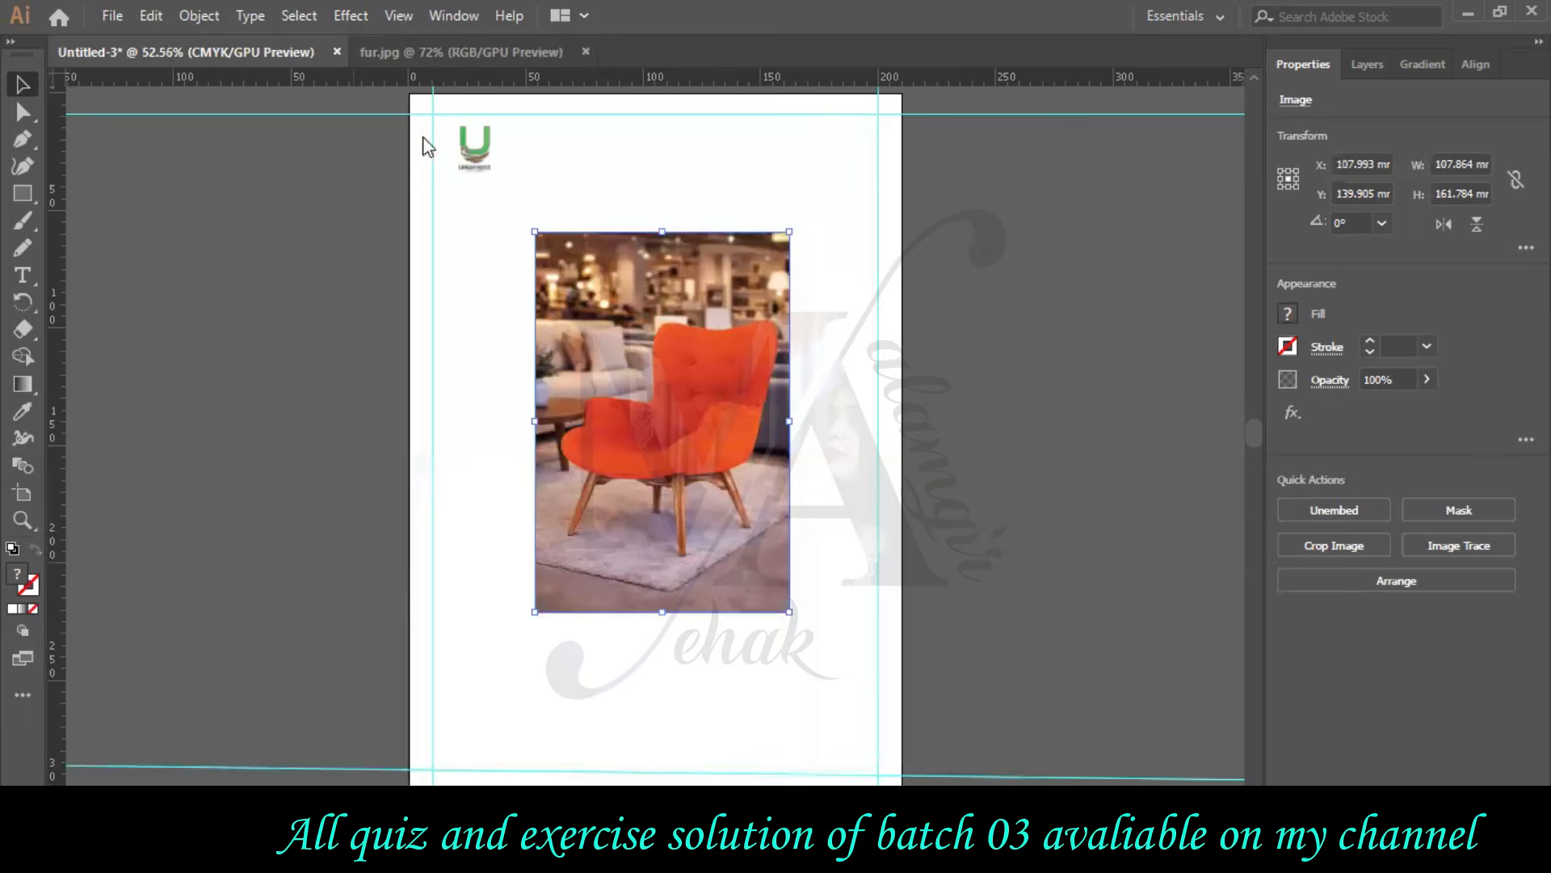
# - Capture a screenshot of the Illustrator window showing the logo and chair photo on the artboard
pyautogui.hotkey('alt', 'Tab')
pyautogui.click(173, 75)
pyautogui.moveTo(6, 2); pyautogui.dragTo(1548, 772)
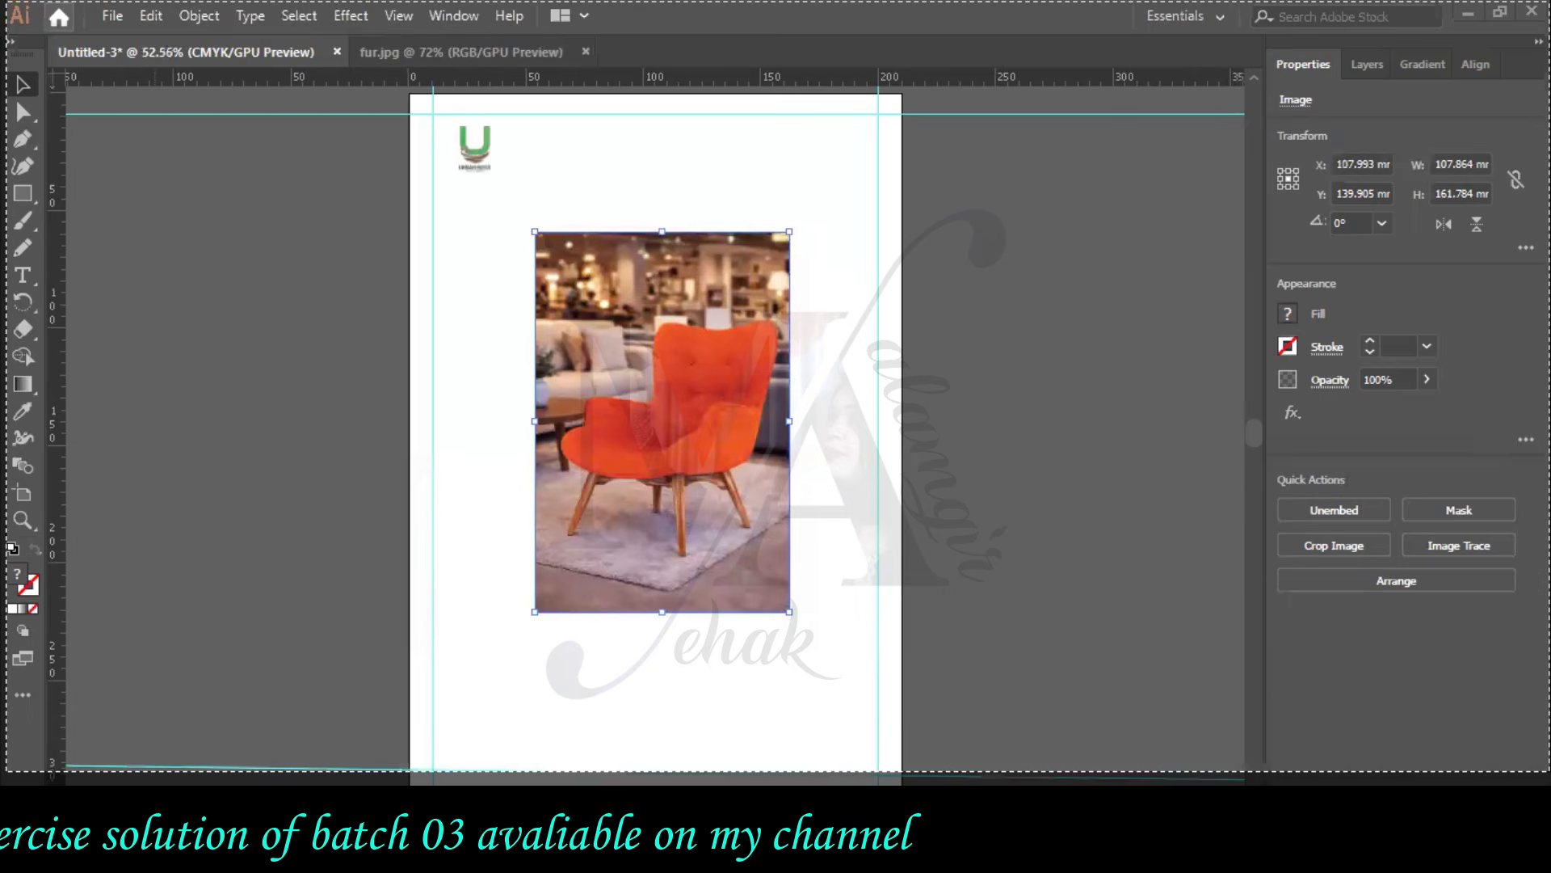
# - Align the chair photo with the artboard's upper-left corner and enlarge it to about 219 by 329 mm to cover the page
pyautogui.moveTo(510, 216); pyautogui.dragTo(498, 218)
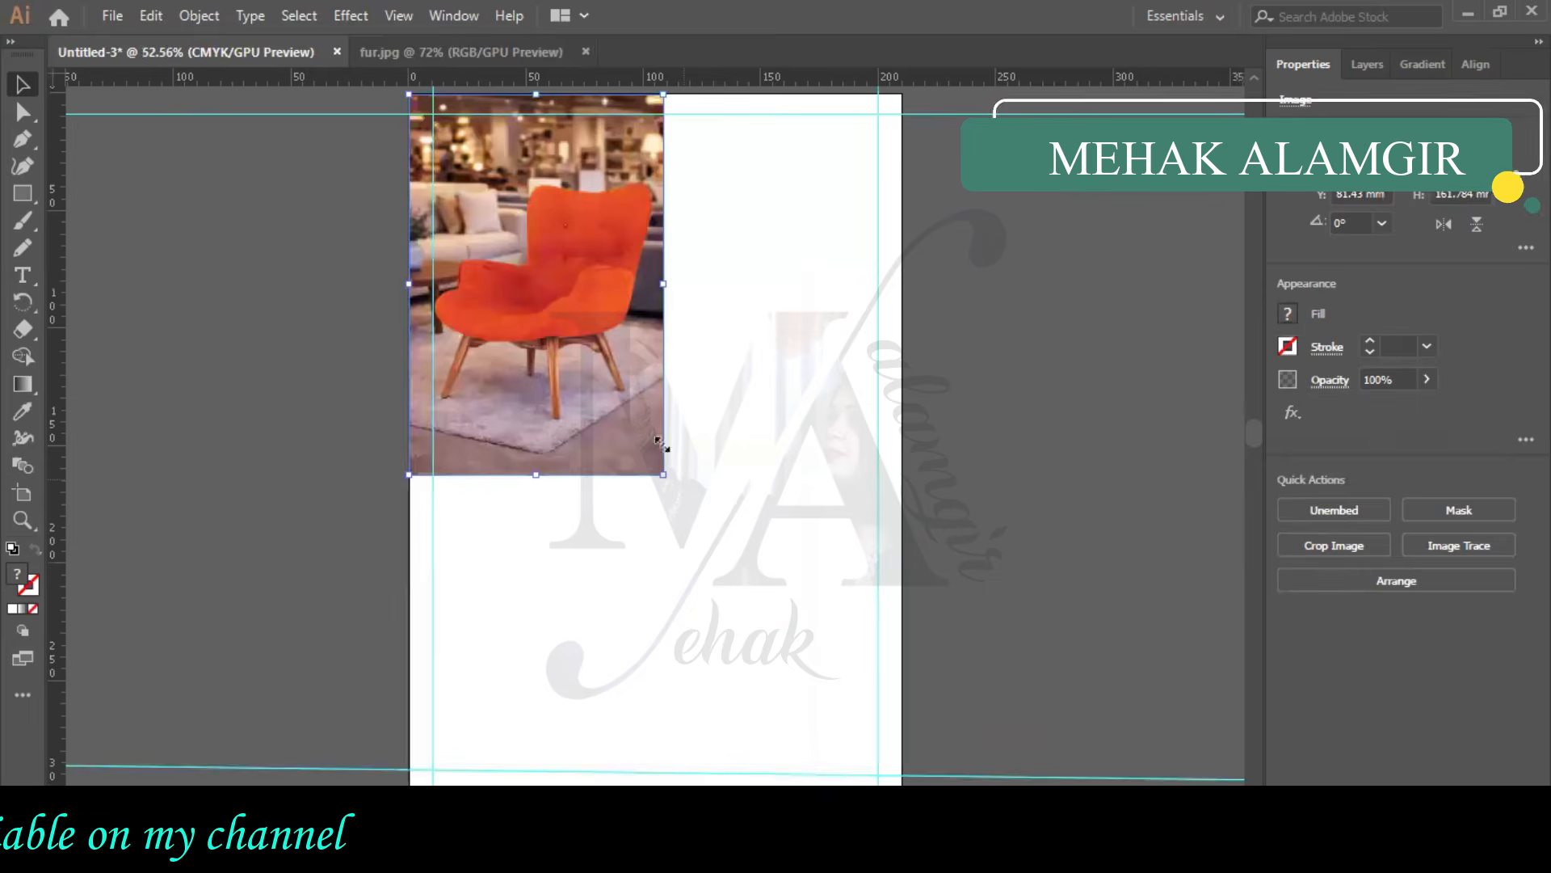
pyautogui.scroll(-1, 819, 721)
pyautogui.moveTo(891, 771); pyautogui.dragTo(921, 785)
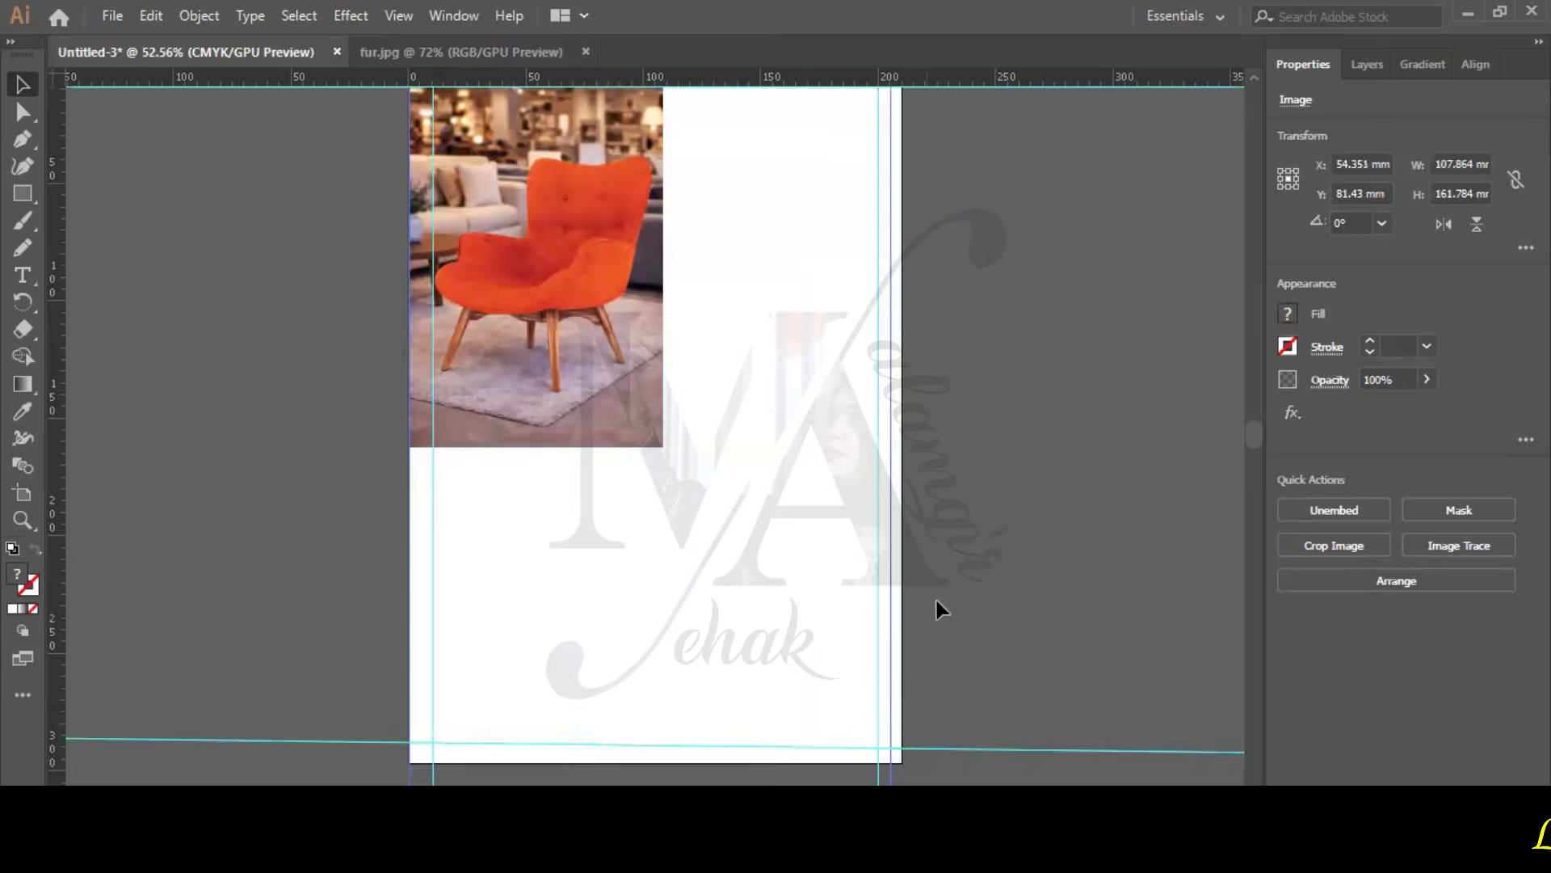
pyautogui.moveTo(937, 601); pyautogui.dragTo(939, 602)
pyautogui.scroll(-1, 885, 699)
pyautogui.scroll(-1, 899, 697)
pyautogui.moveTo(893, 689); pyautogui.dragTo(931, 740)
pyautogui.scroll(2, 897, 556)
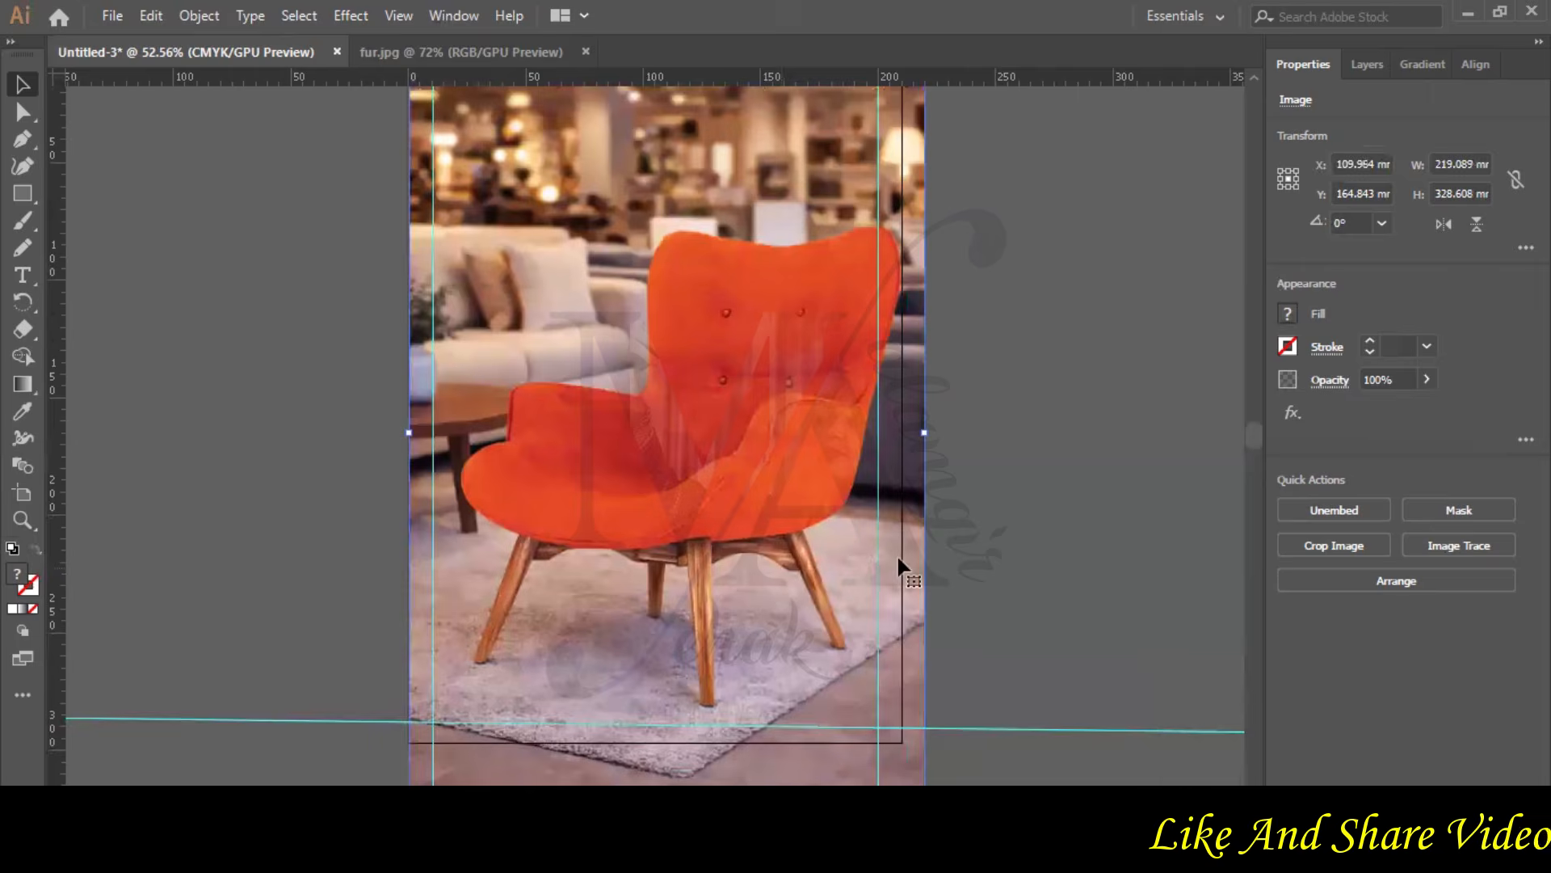
pyautogui.scroll(2, 896, 554)
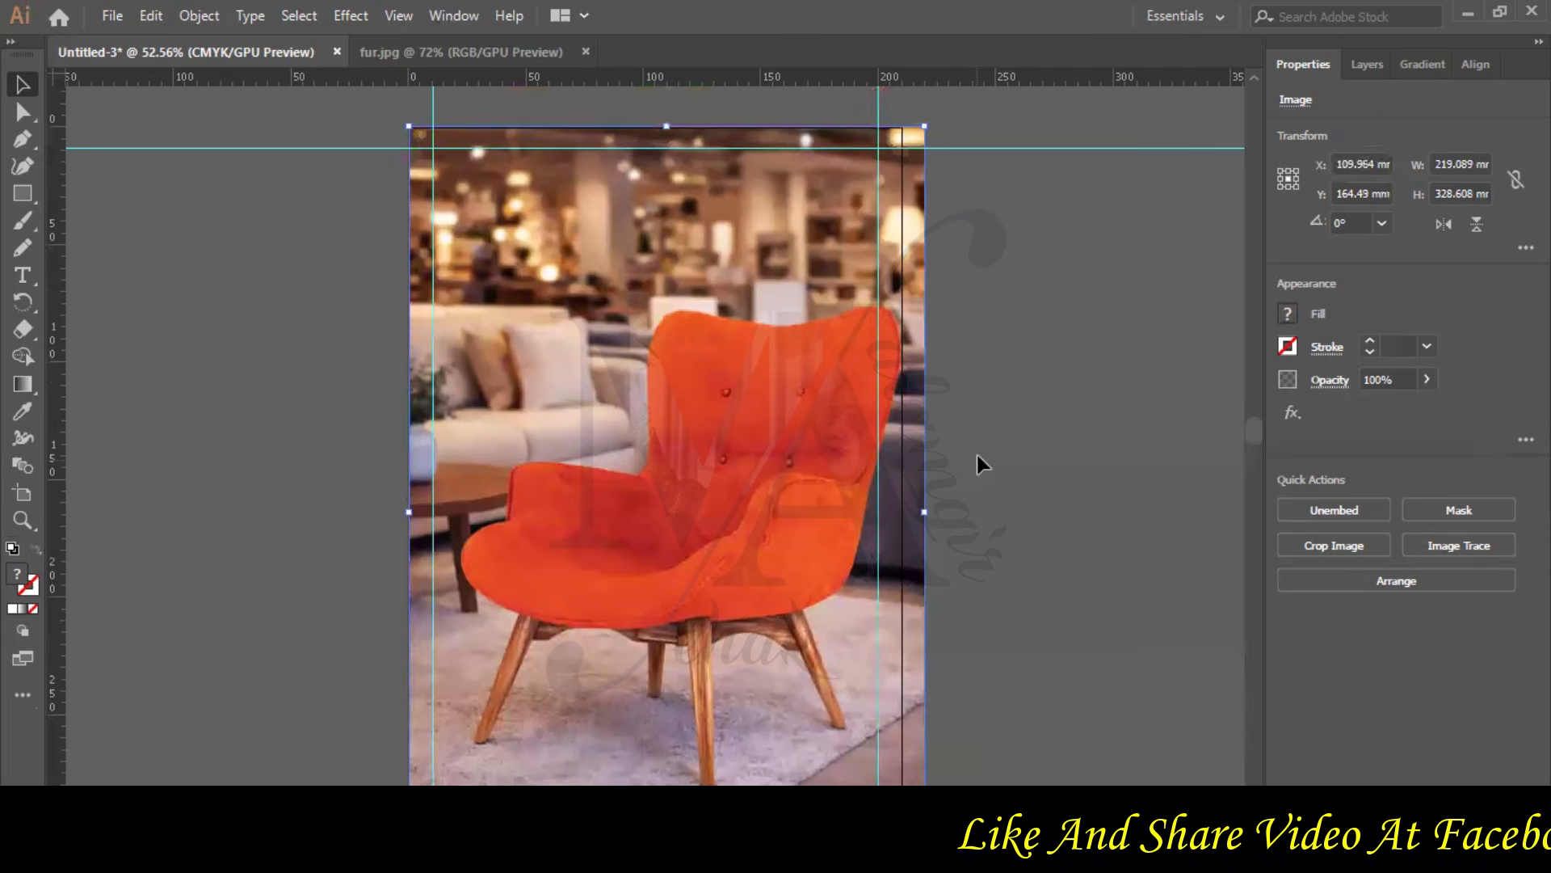
# - Nudge the chair photo vertically until its centre sits at about Y 143 mm, covering the artboard, and deselect it
pyautogui.press('Up')
pyautogui.press('Up')
pyautogui.press('Up')
pyautogui.press('Up')
pyautogui.press('Up')
pyautogui.press('Up')
pyautogui.press('Up')
pyautogui.press('Up')
pyautogui.press('Up')
pyautogui.press('Up')
pyautogui.press('Up')
pyautogui.press('Up')
pyautogui.press('Up')
pyautogui.press('Up')
pyautogui.press('Up')
pyautogui.press('Up')
pyautogui.press('Up')
pyautogui.press('Up')
pyautogui.press('Up')
pyautogui.press('Up')
pyautogui.scroll(-4, 979, 449)
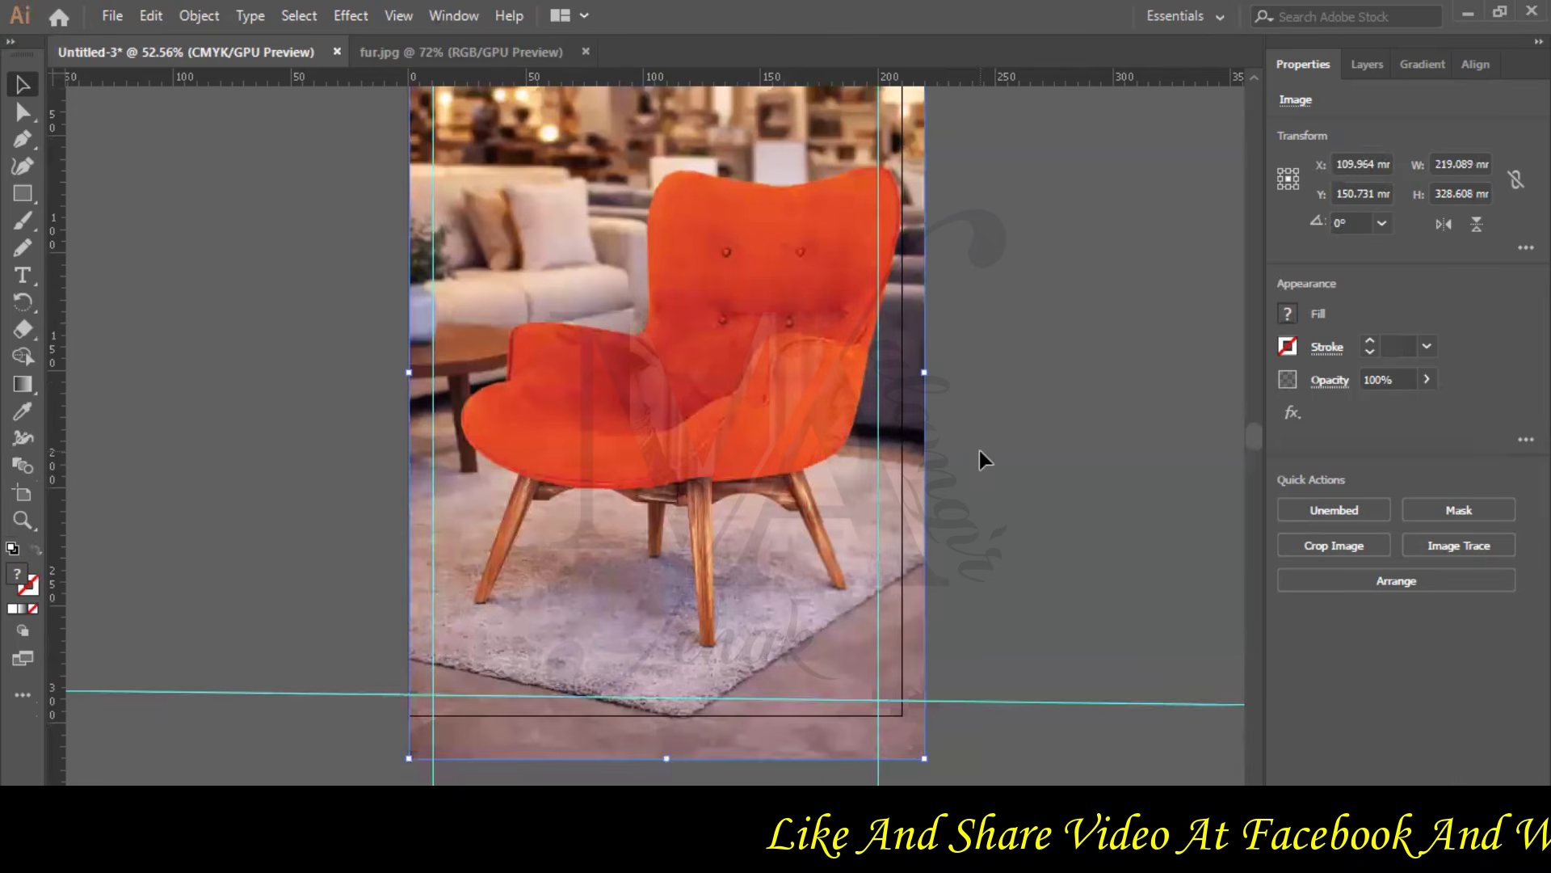
pyautogui.press('Up')
pyautogui.press('Up')
pyautogui.press('Up')
pyautogui.press('Up')
pyautogui.press('Up')
pyautogui.press('Up')
pyautogui.press('Up')
pyautogui.press('Up')
pyautogui.press('Up')
pyautogui.press('Up')
pyautogui.press('Up')
pyautogui.press('Up')
pyautogui.press('Up')
pyautogui.press('Up')
pyautogui.press('Up')
pyautogui.press('Up')
pyautogui.press('Up')
pyautogui.press('Up')
pyautogui.press('Up')
pyautogui.press('Up')
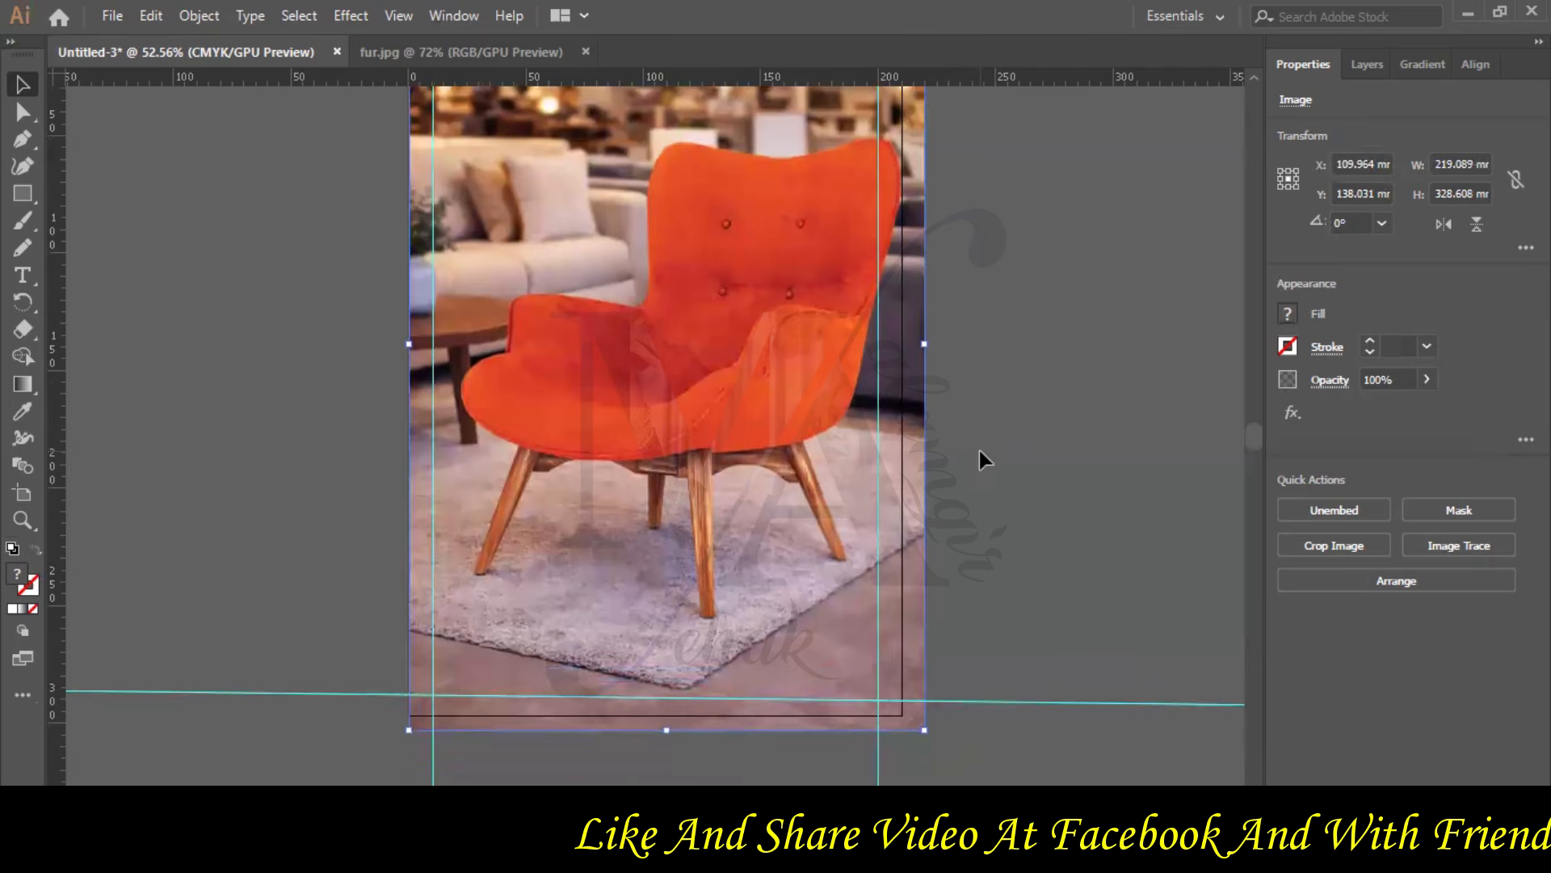
pyautogui.press('Down')
pyautogui.press('Down')
pyautogui.press('Down')
pyautogui.press('Down')
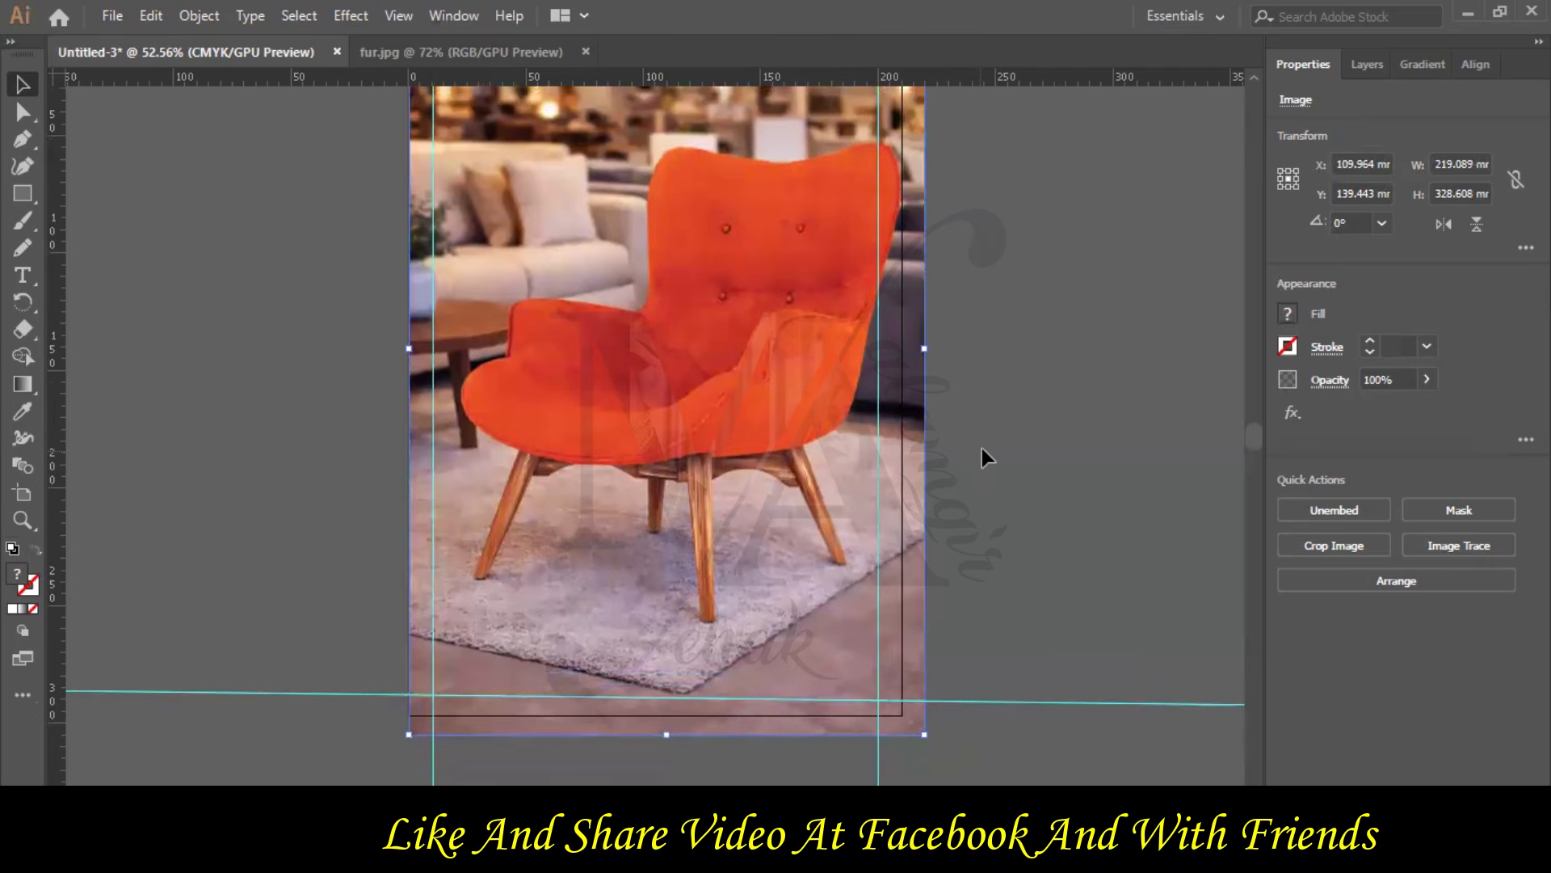
pyautogui.press('Down')
pyautogui.press('Down')
pyautogui.press('Down')
pyautogui.press('Down')
pyautogui.press('Down')
pyautogui.press('Down')
pyautogui.press('Down')
pyautogui.press('Down')
pyautogui.press('Down')
pyautogui.press('Down')
pyautogui.scroll(7, 1002, 447)
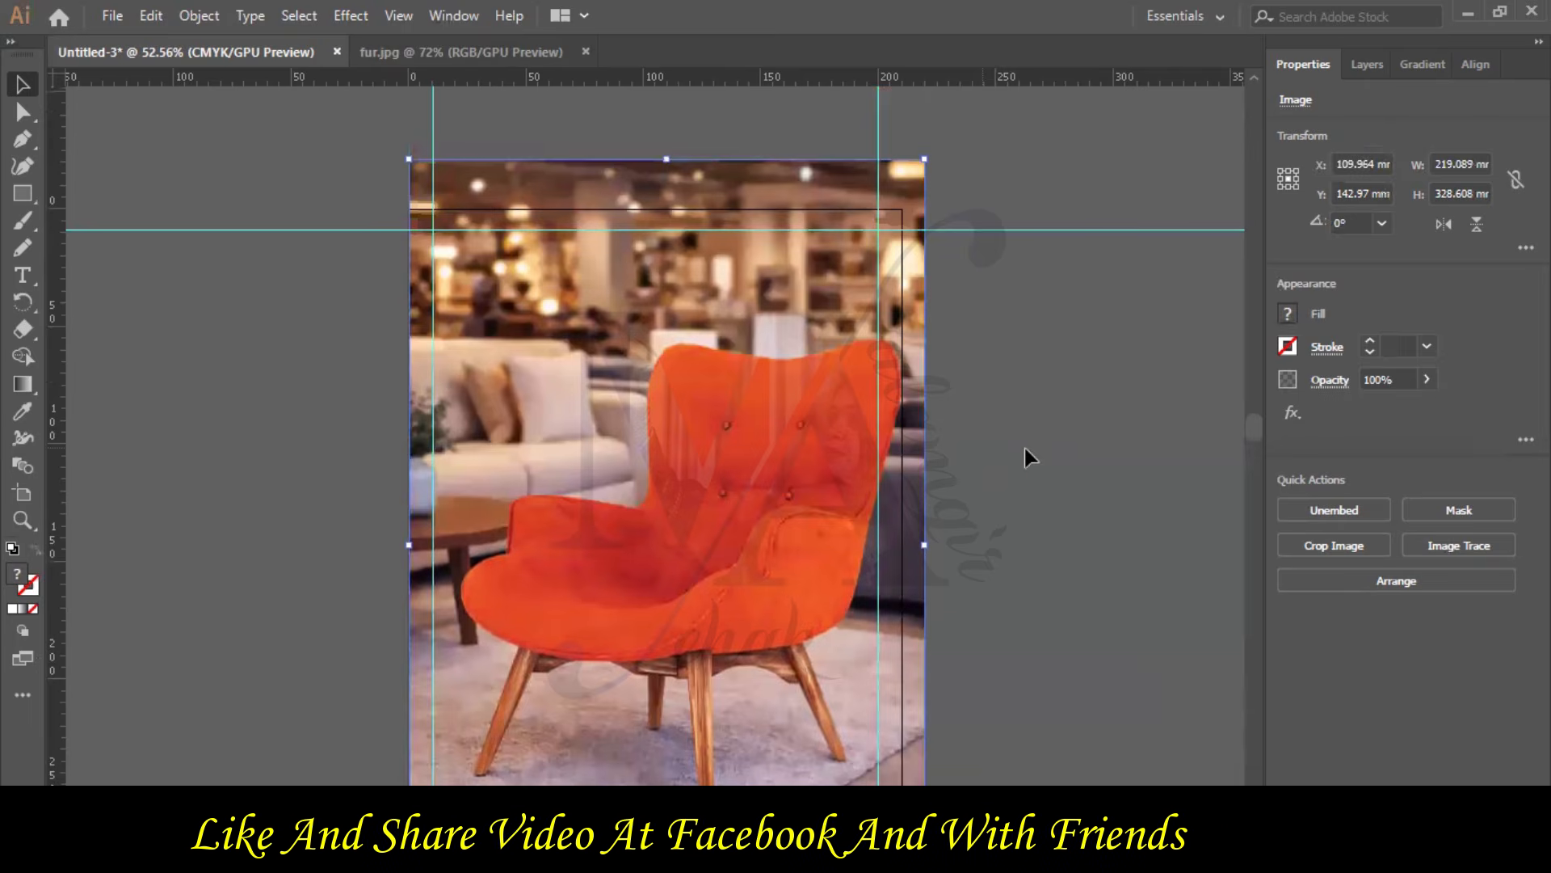
pyautogui.scroll(1, 1024, 448)
pyautogui.hotkey('ctrl', 'shift', 'a')
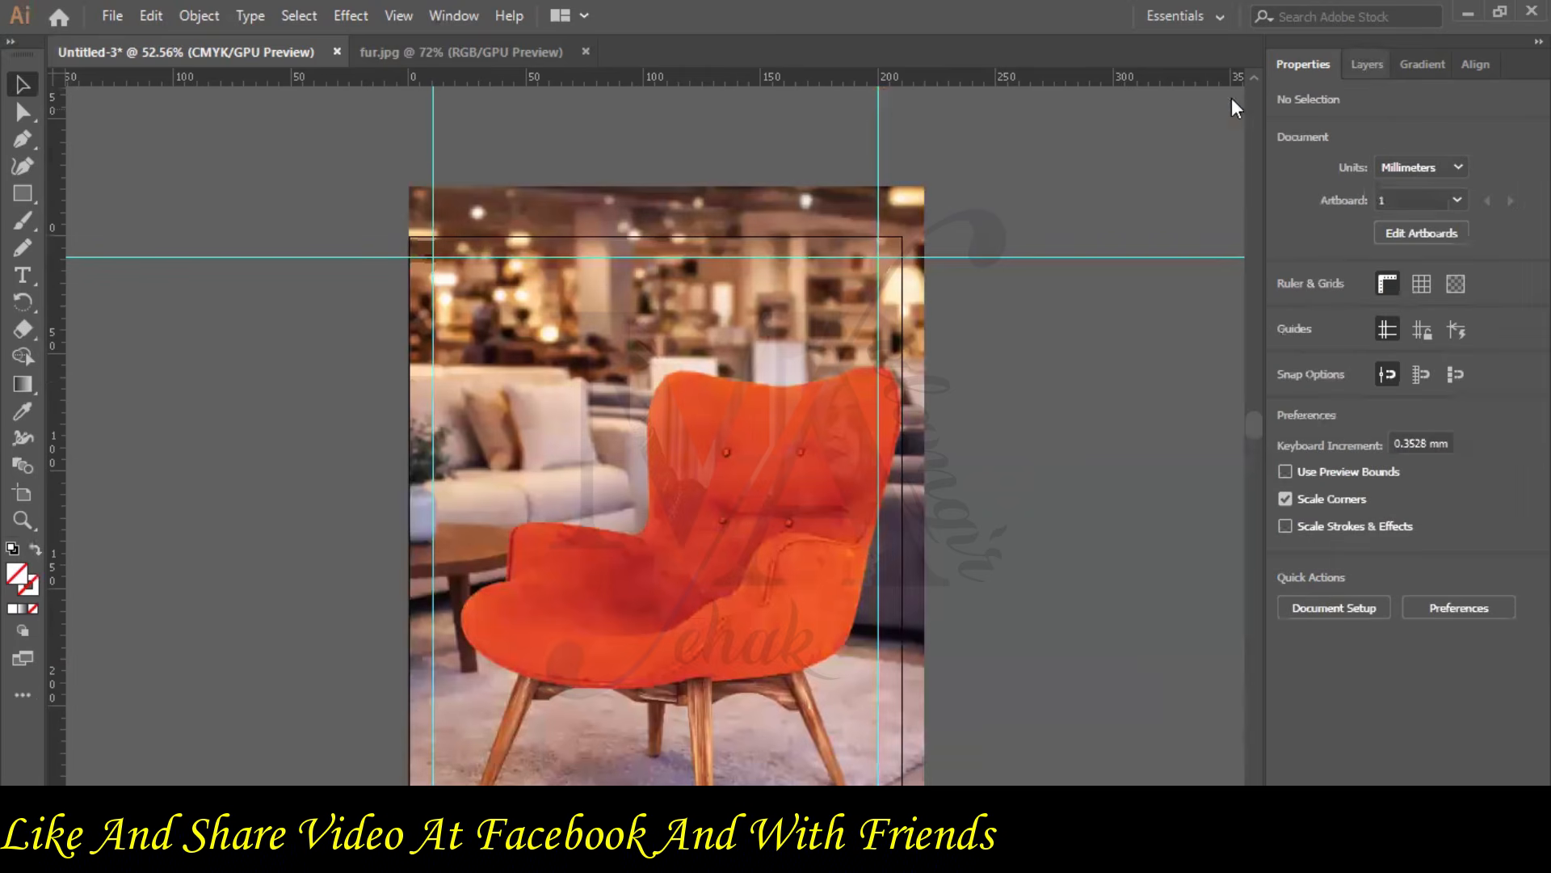
# - Rename Layer 1 with the designer's full name
pyautogui.click(1367, 64)
pyautogui.click(1230, 98)
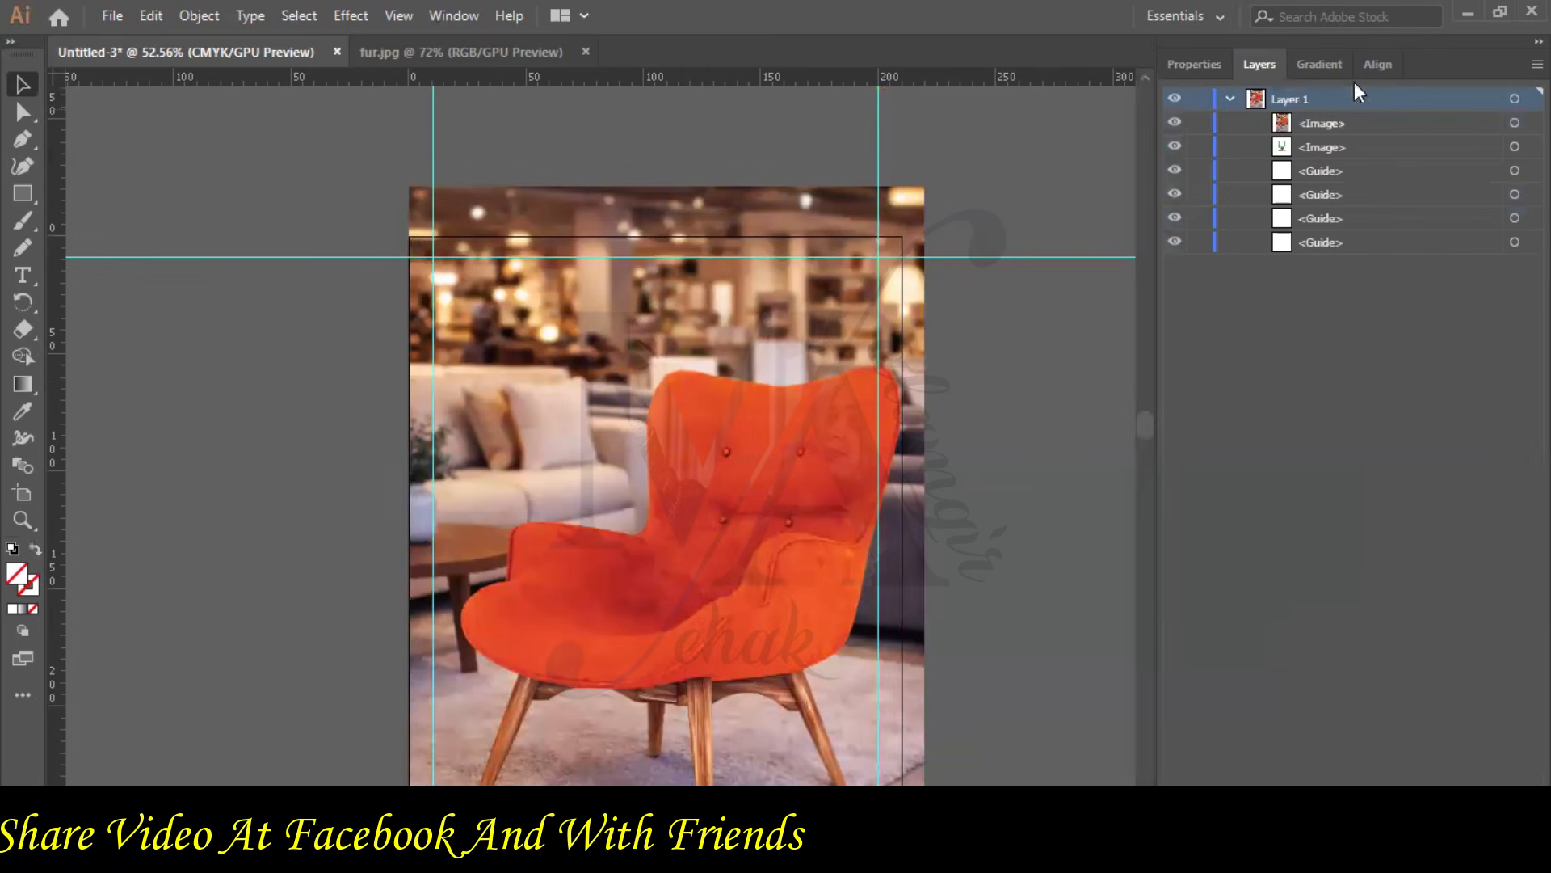
pyautogui.doubleClick(1294, 100)
pyautogui.write('mehak alamgir')
pyautogui.click(1386, 95)
pyautogui.press('BackSpace')
pyautogui.press('BackSpace')
pyautogui.press('BackSpace')
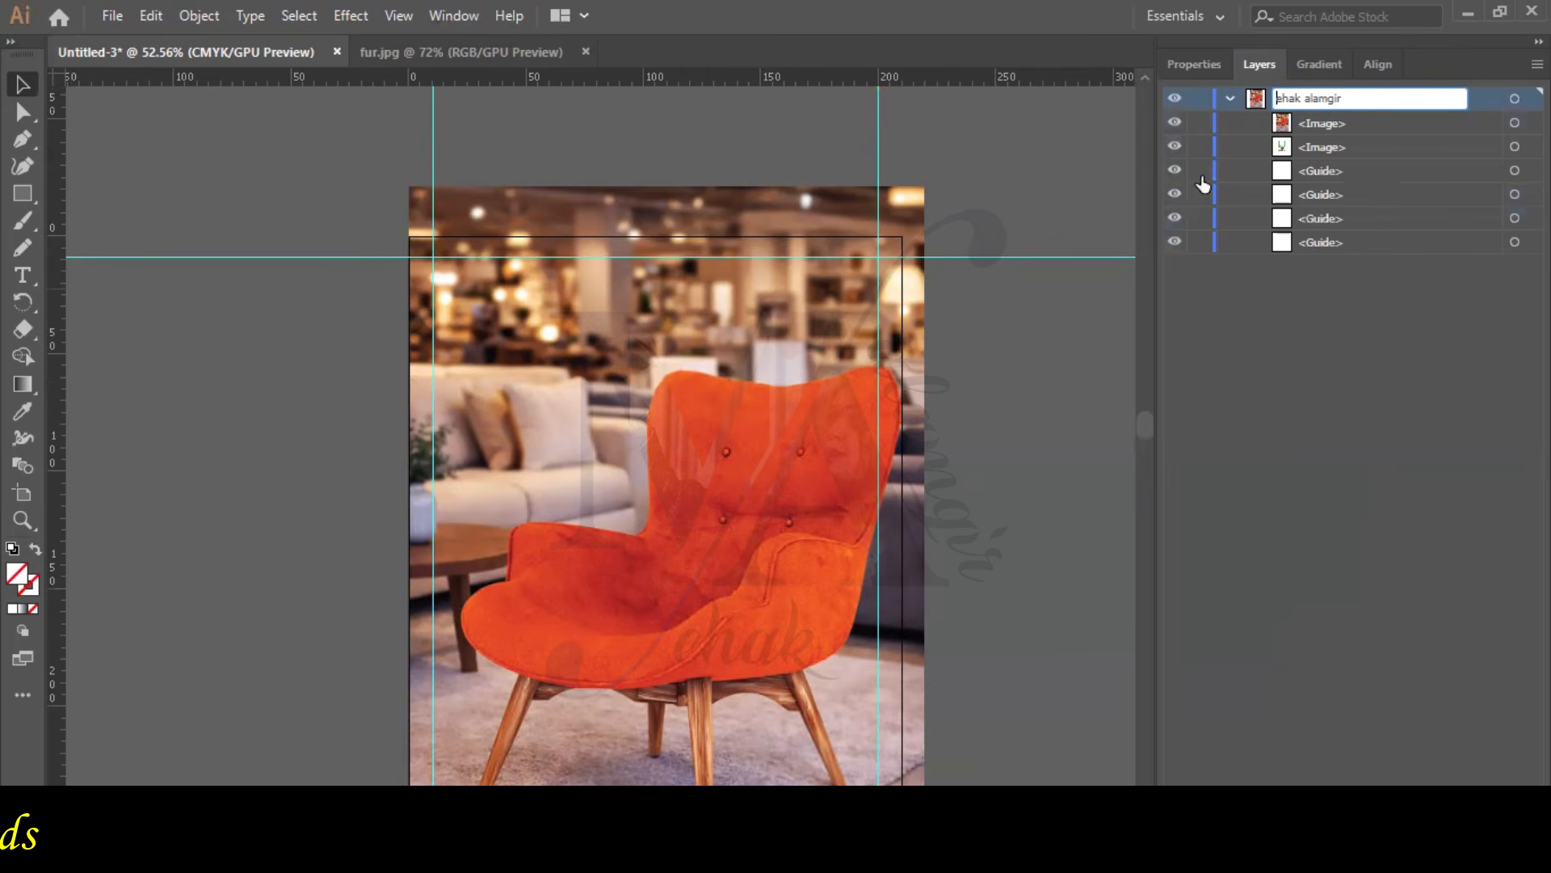
# - Stack the logo image above the chair photo under the name logo, and position it near the upper-left guide corner
pyautogui.moveTo(1309, 142); pyautogui.dragTo(1306, 123)
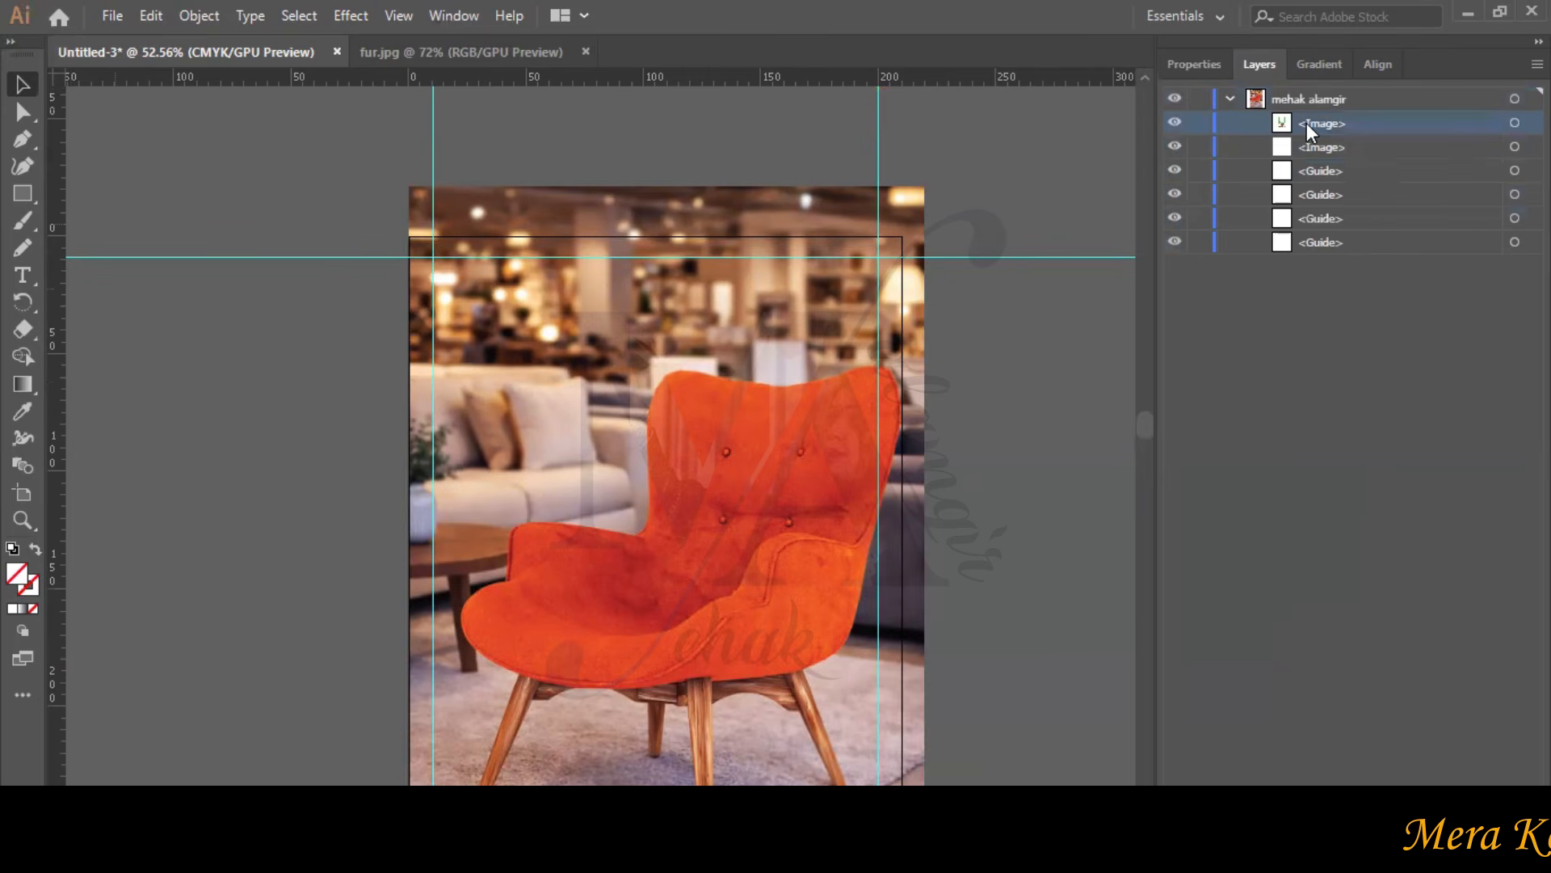
pyautogui.doubleClick(1320, 123)
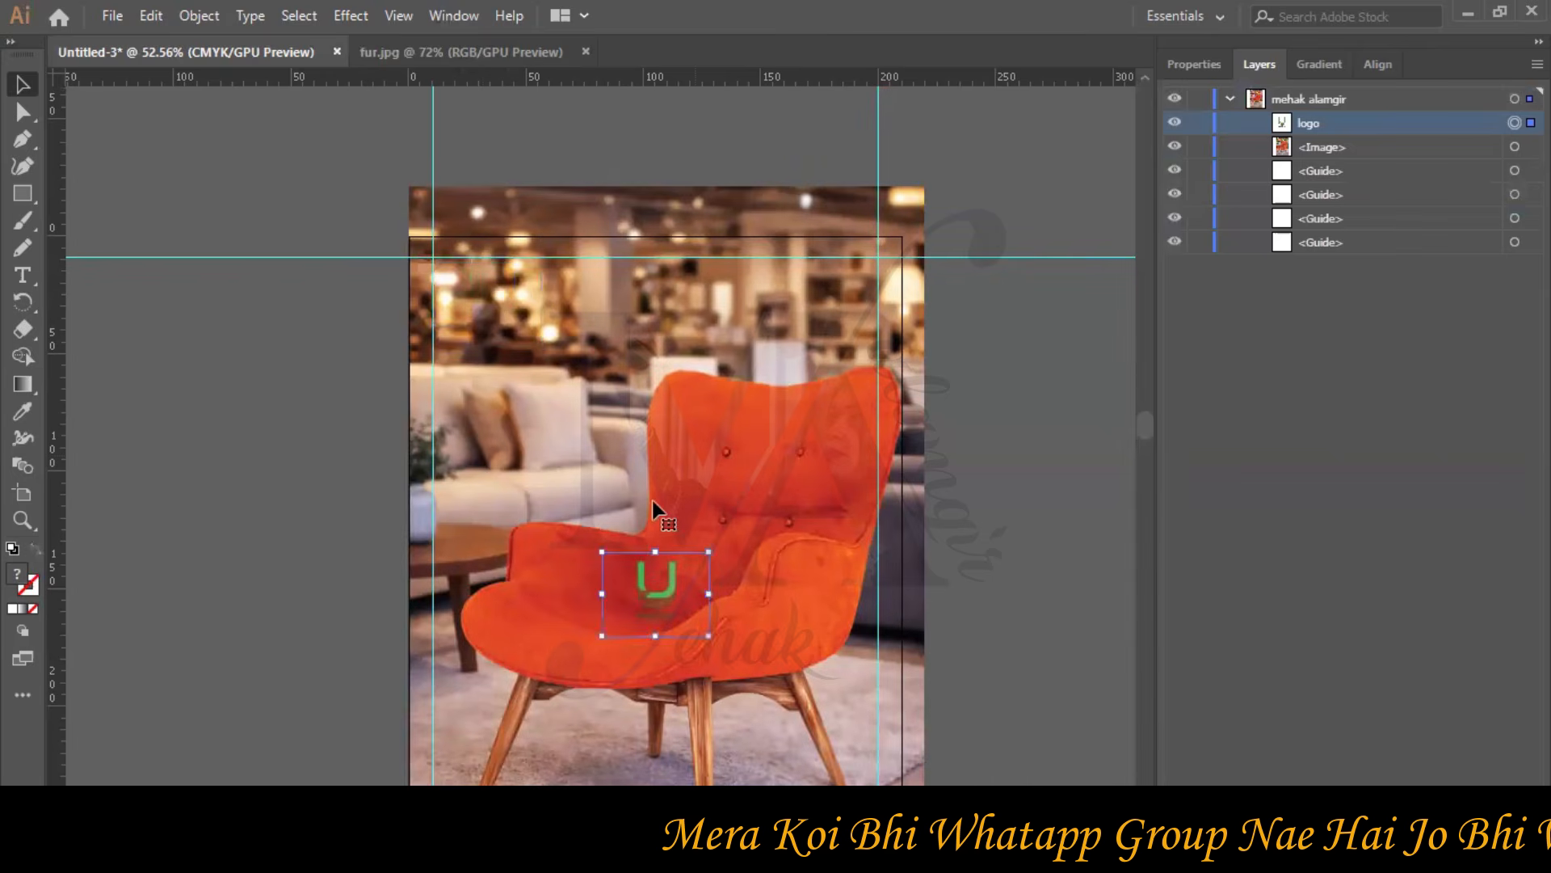
pyautogui.scroll(-2, 654, 509)
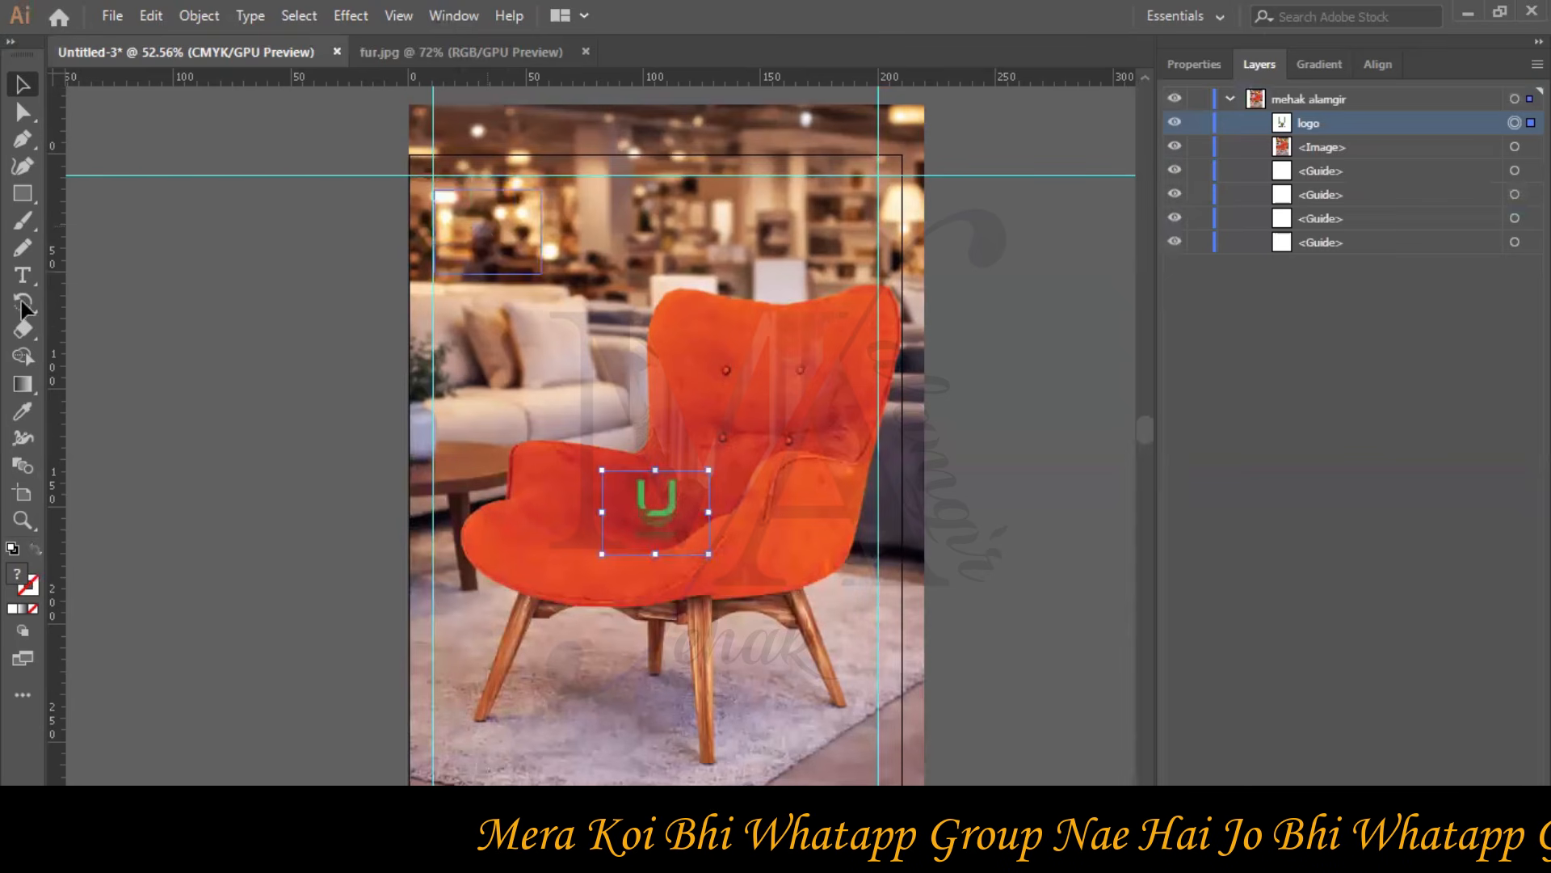
# - Copy Urban Nest Furniture from the Word problem statement and add it as a text object over the sofa in the Illustrator poster
pyautogui.click(541, 371)
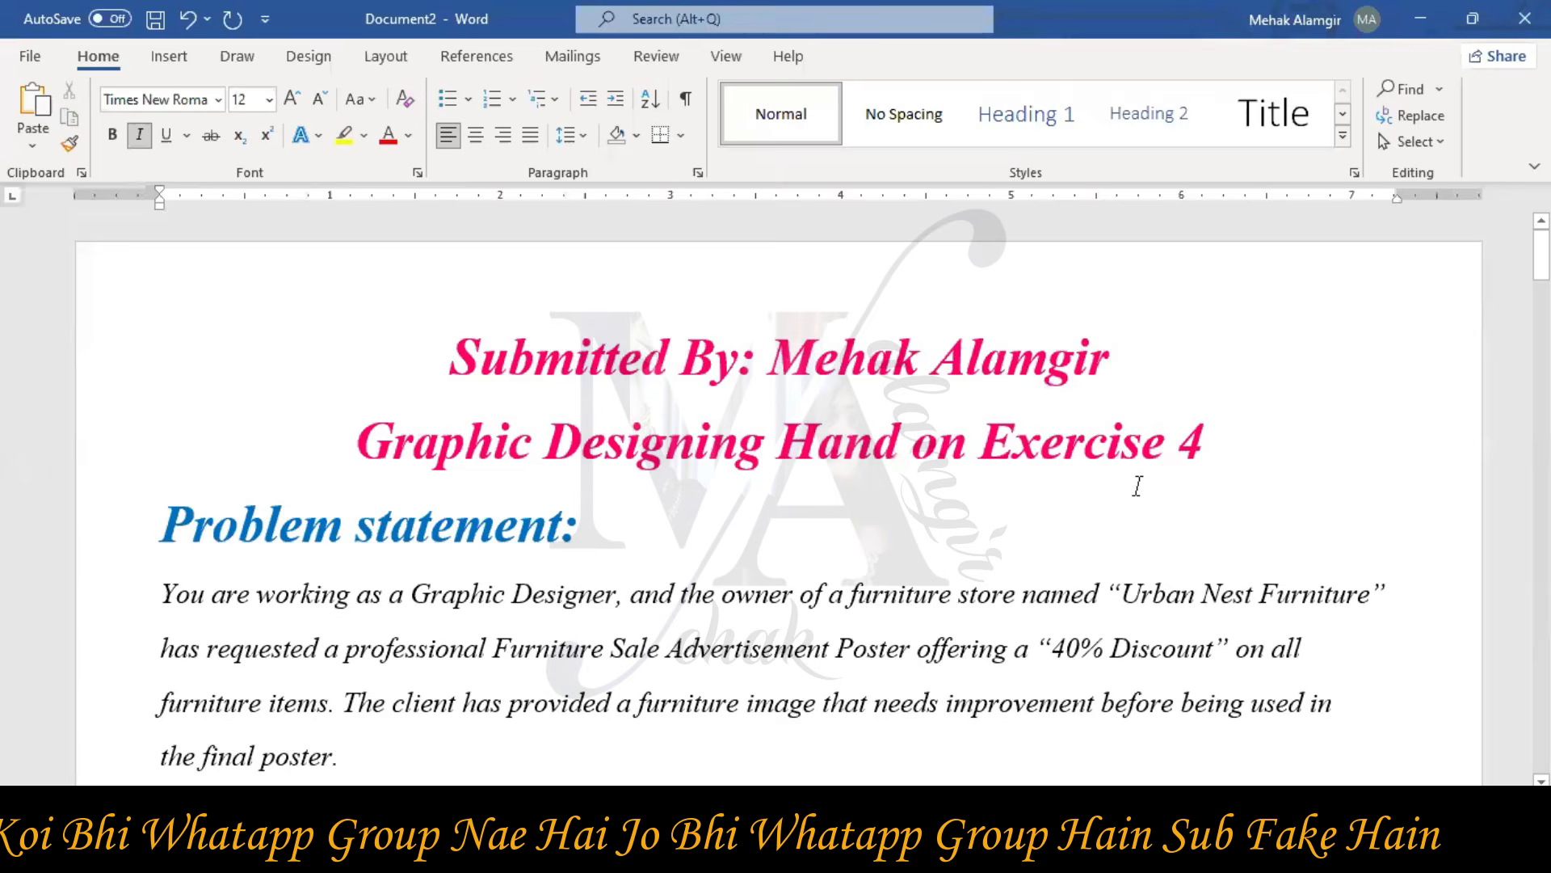
pyautogui.scroll(-2, 1136, 431)
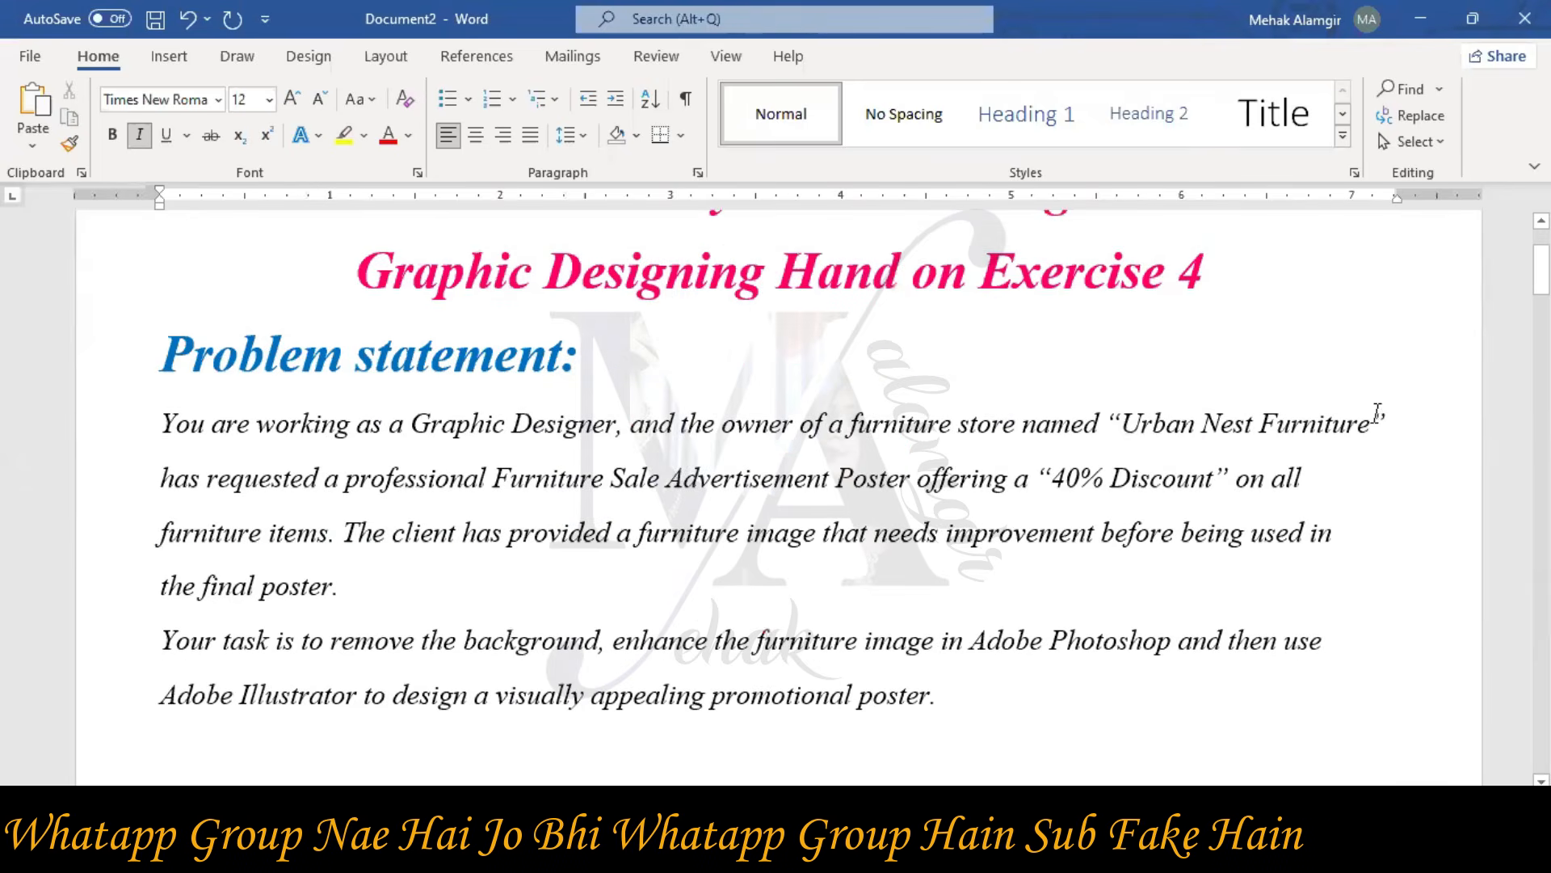
pyautogui.moveTo(1376, 421); pyautogui.dragTo(1121, 425)
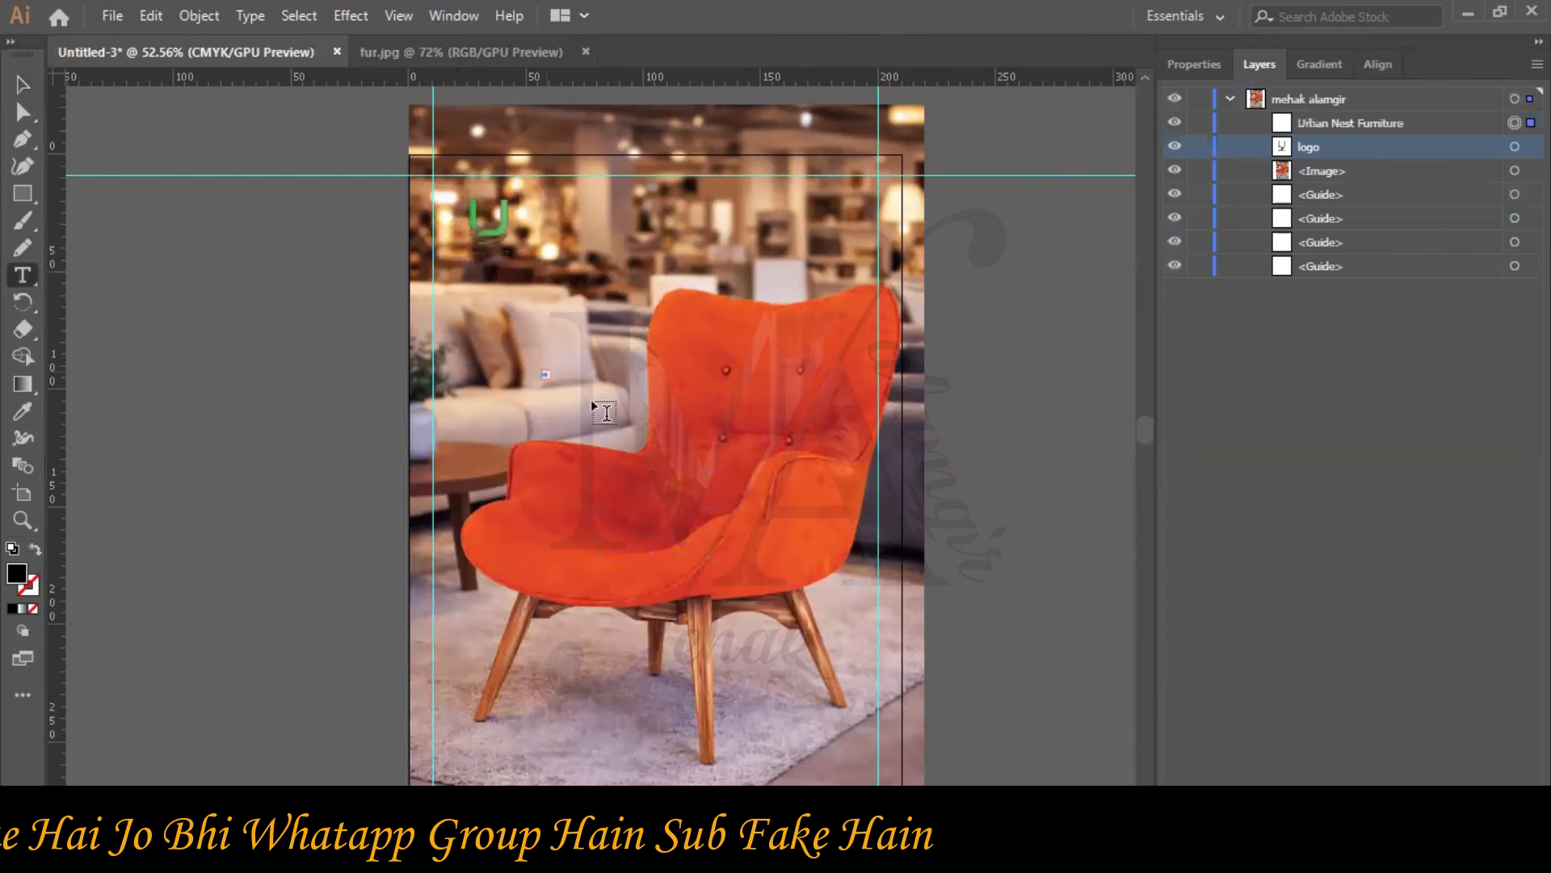
pyautogui.click(594, 401)
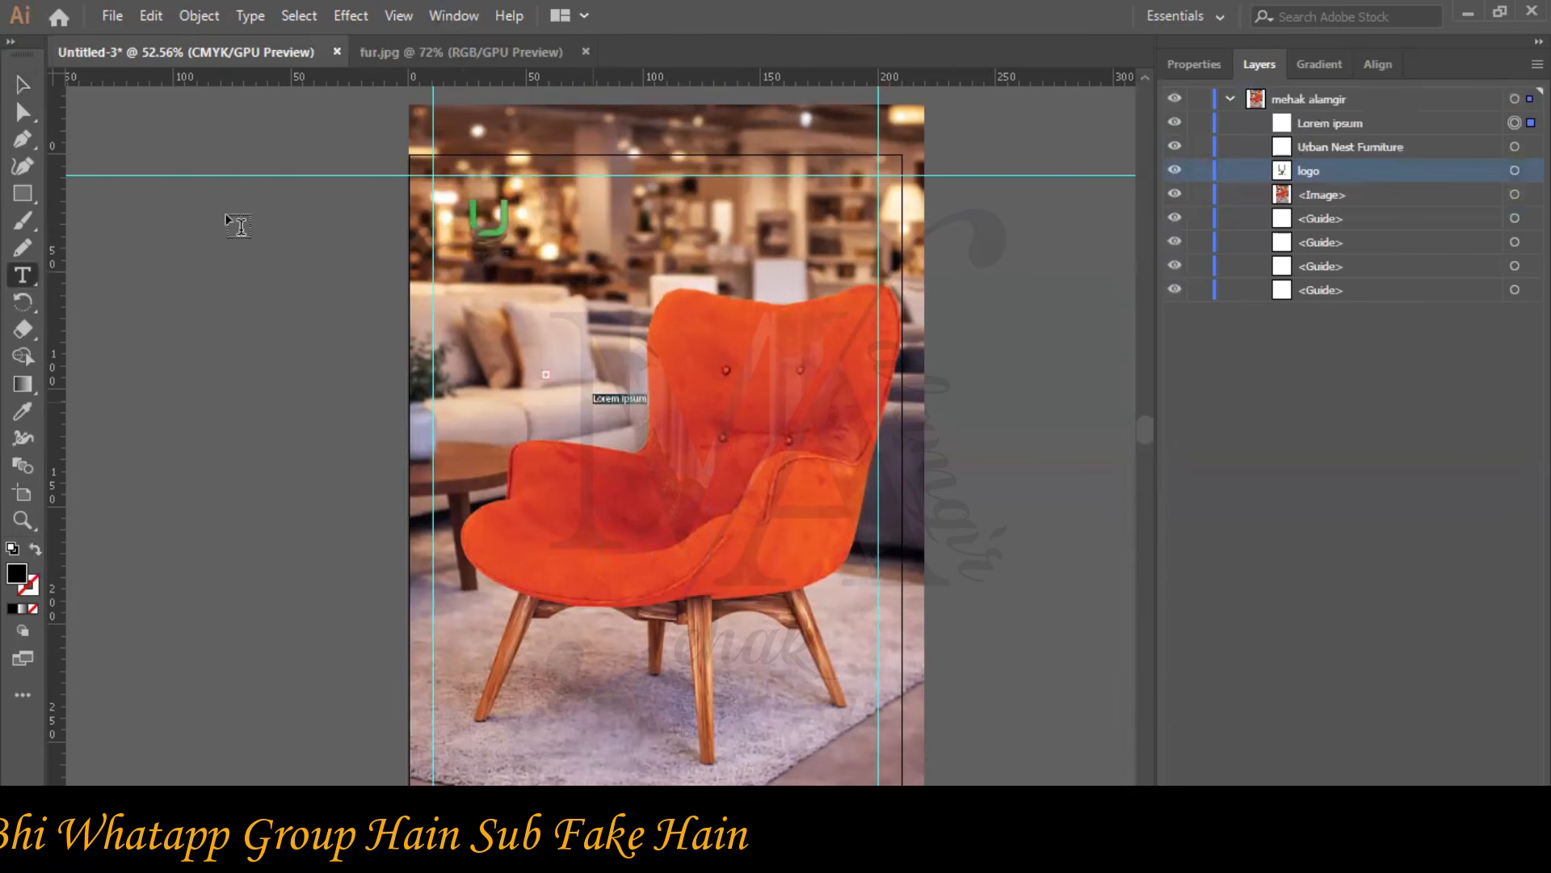
# - Delete the stray tiny Urban Nest Furniture text frame over the sofa and lock the chair photo and guides
pyautogui.doubleClick(545, 377)
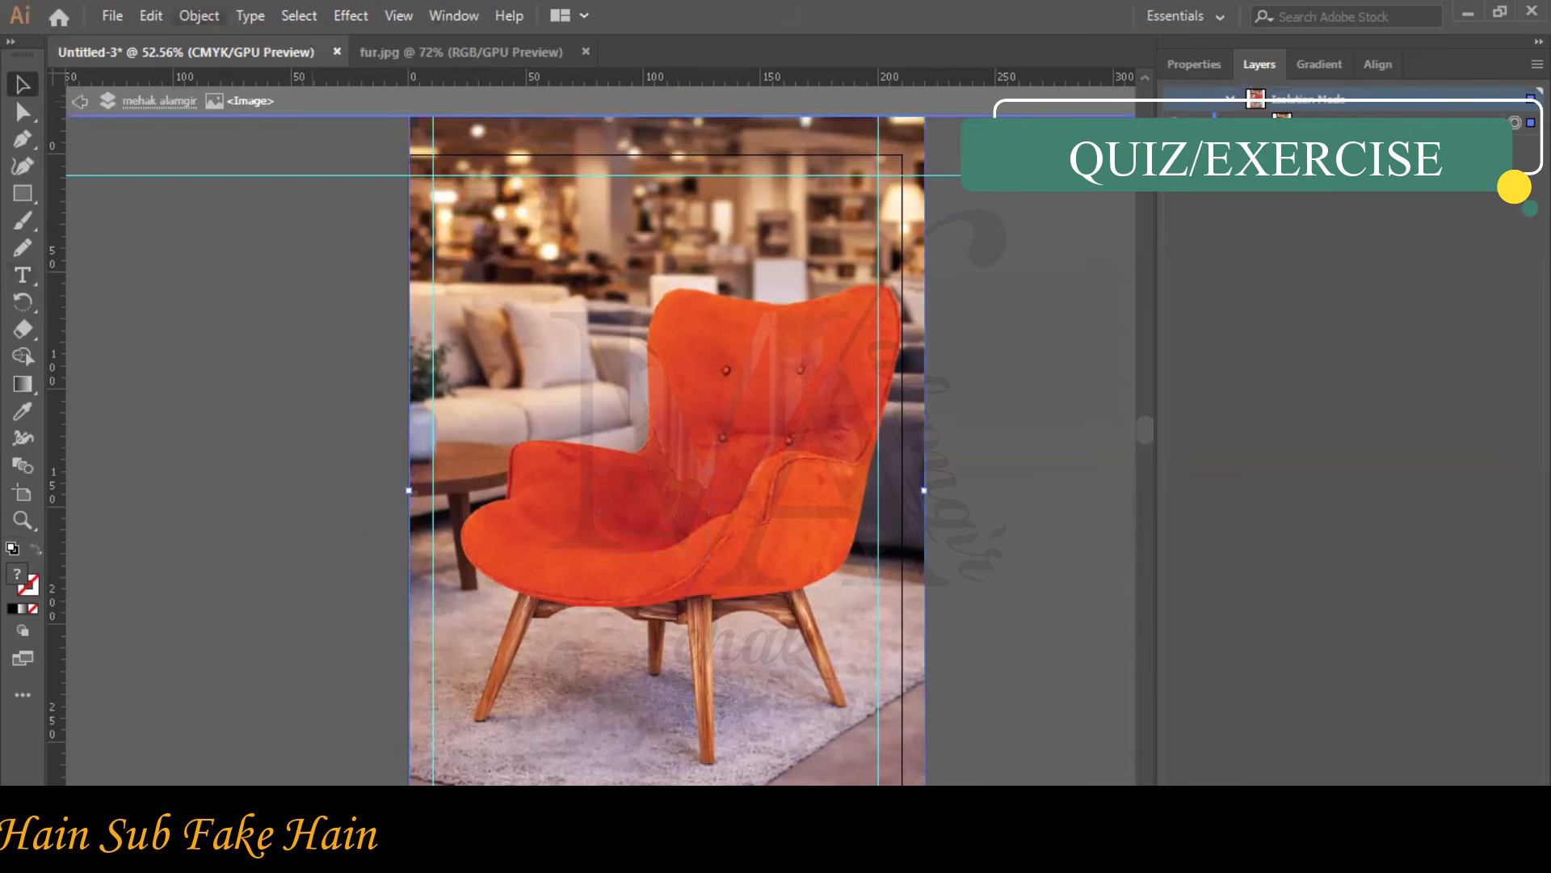
pyautogui.click(79, 101)
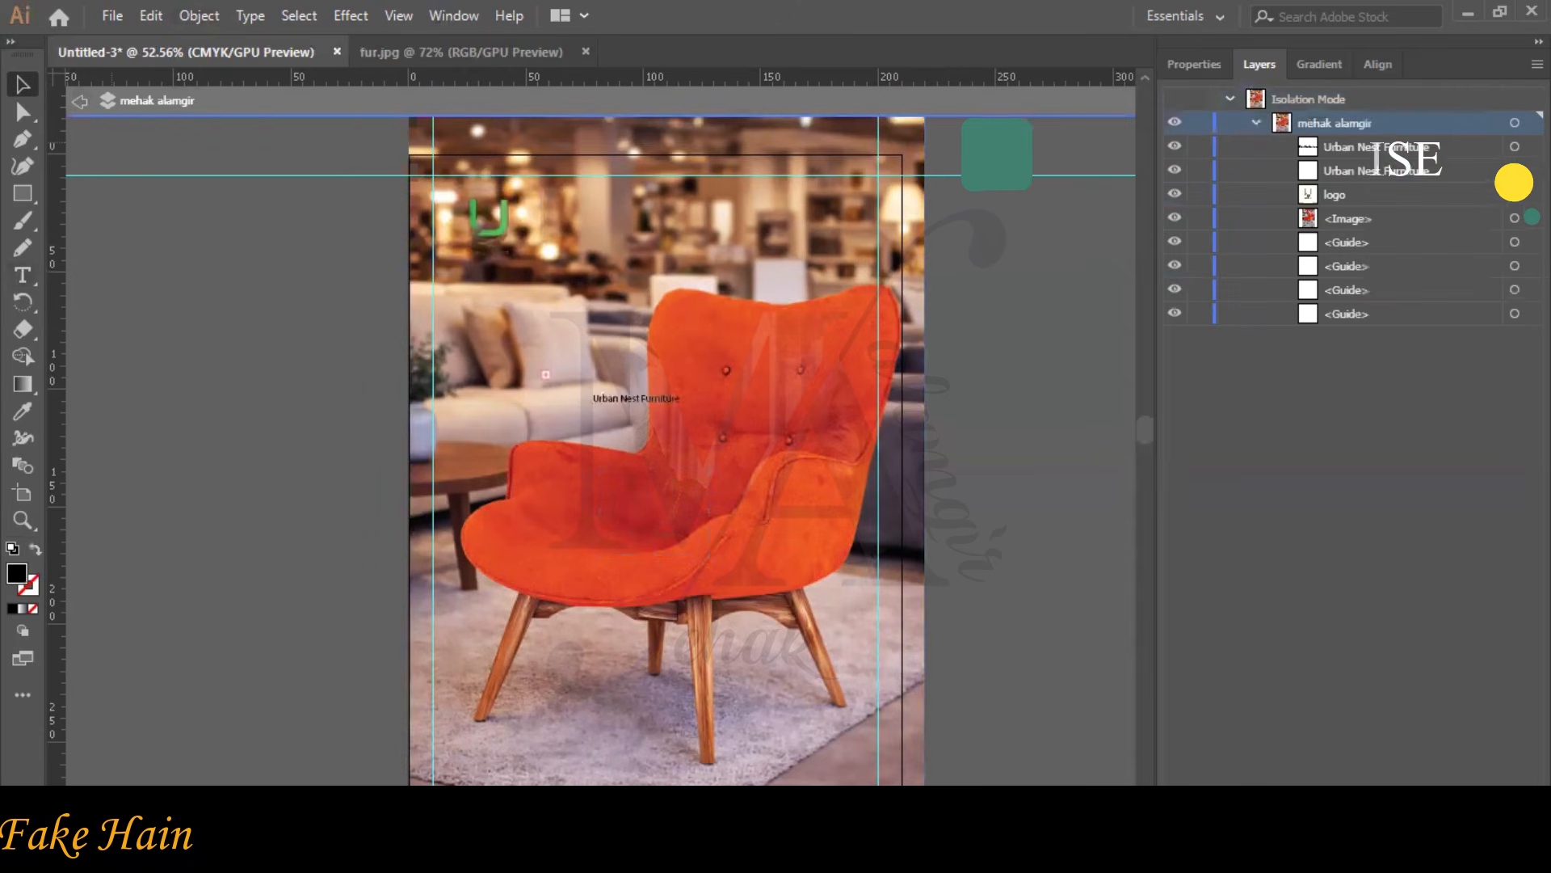
pyautogui.click(1515, 170)
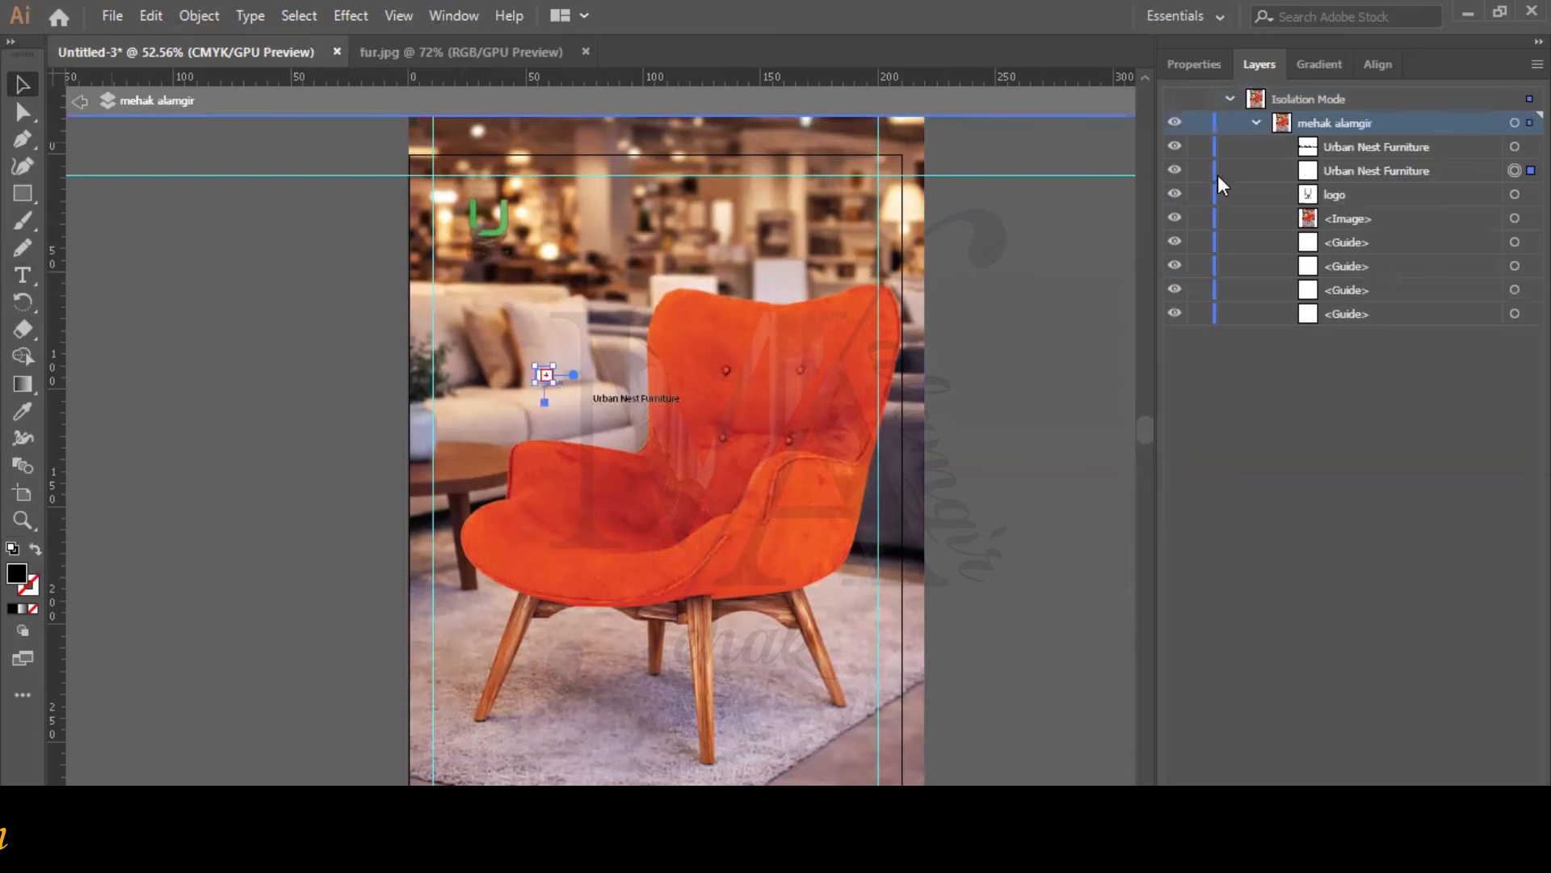
pyautogui.press('Delete')
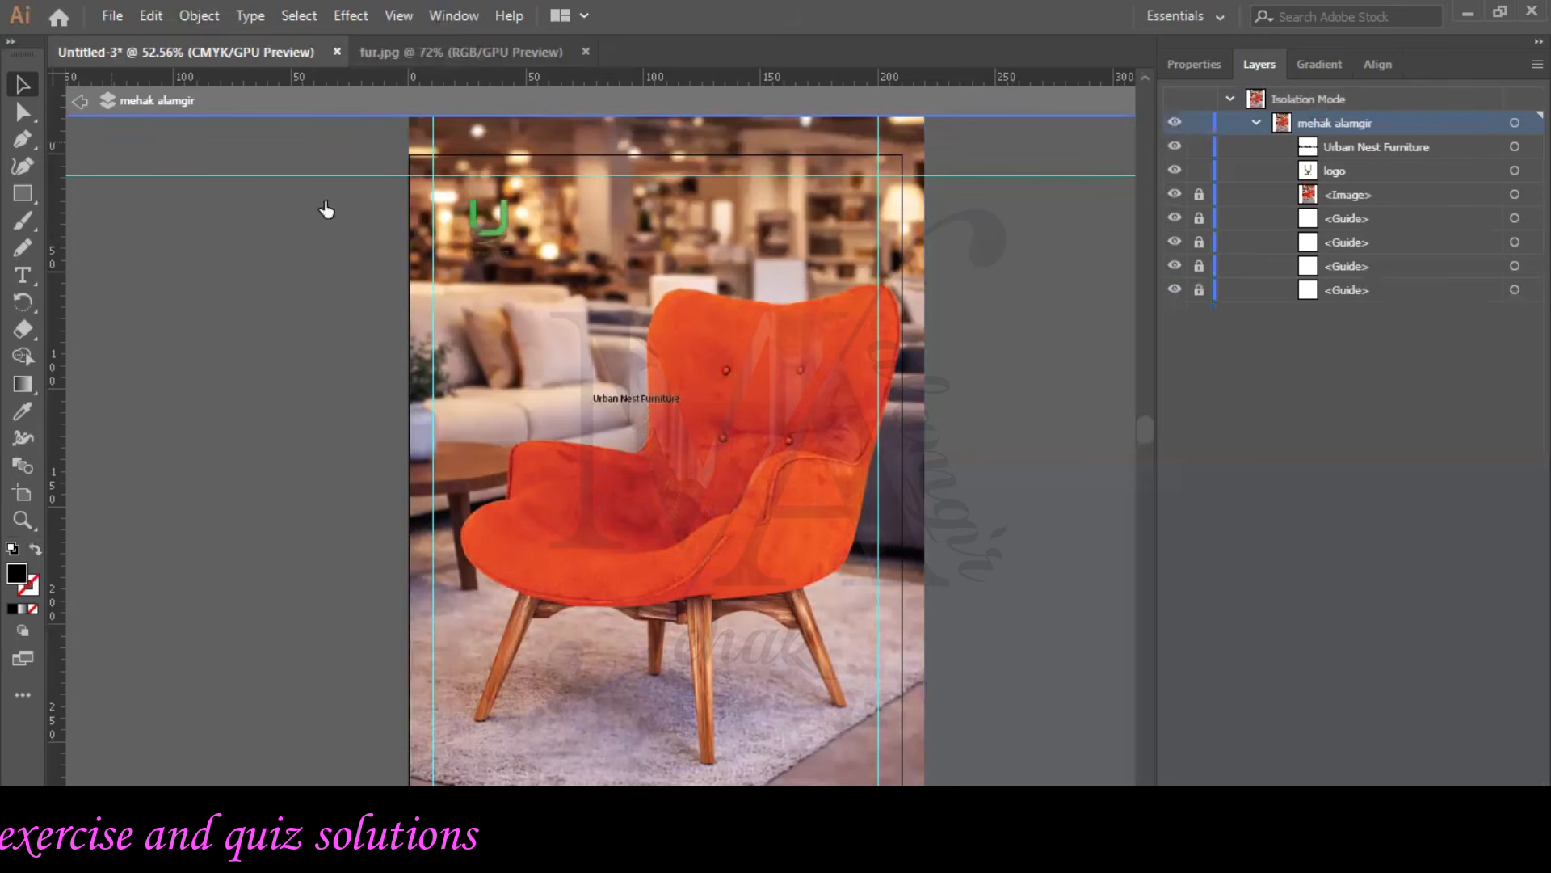
# - Leave isolation mode and enlarge the Urban Nest Furniture text to 58 pt
pyautogui.click(79, 104)
pyautogui.click(1194, 65)
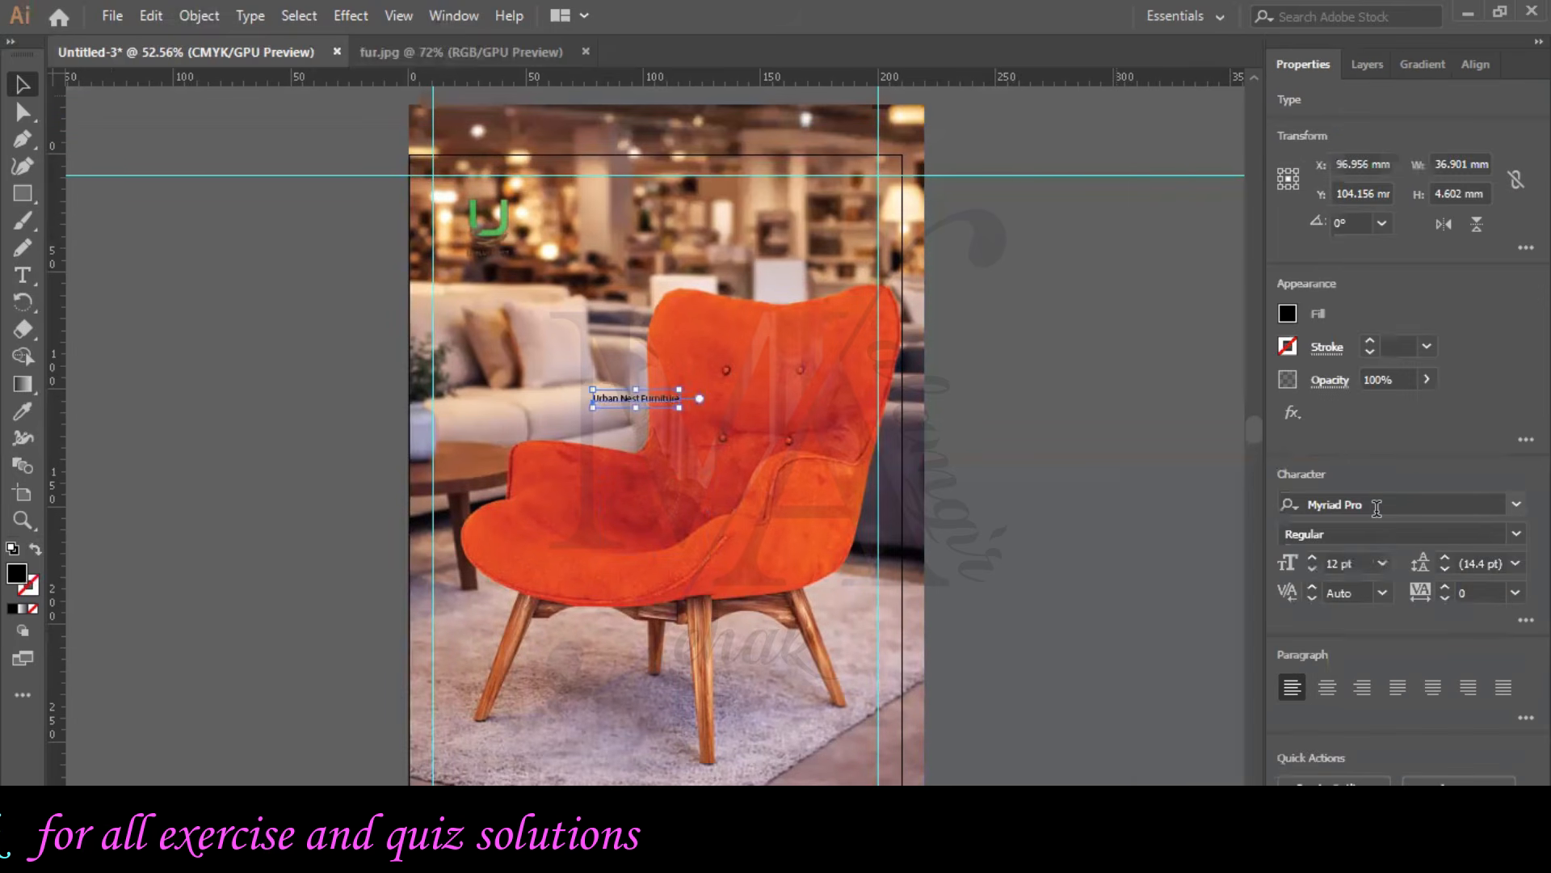
pyautogui.click(1310, 557)
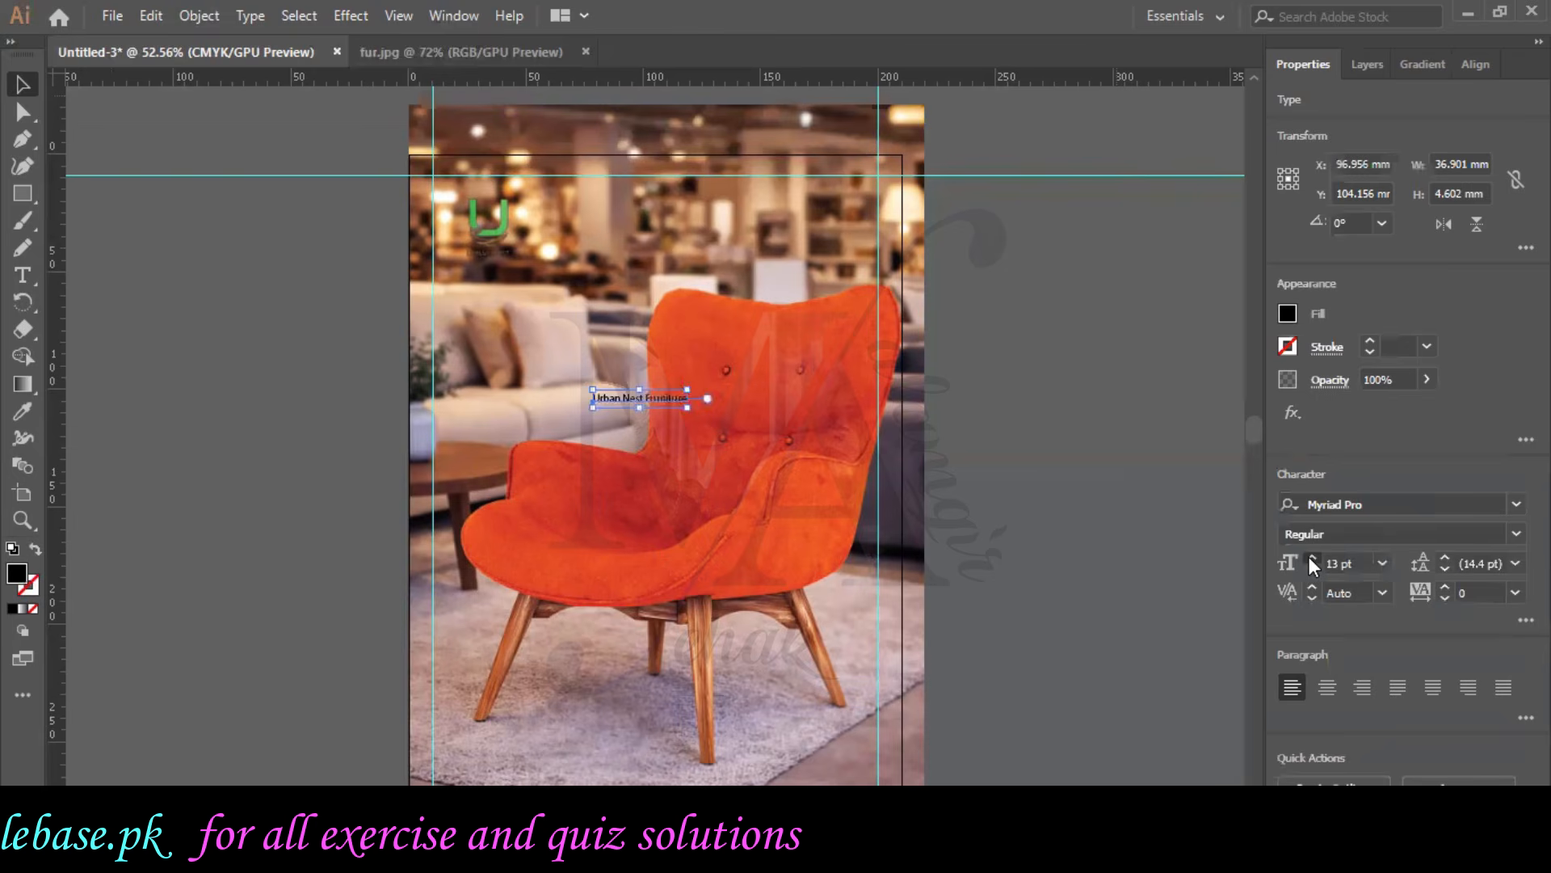
pyautogui.click(1310, 557)
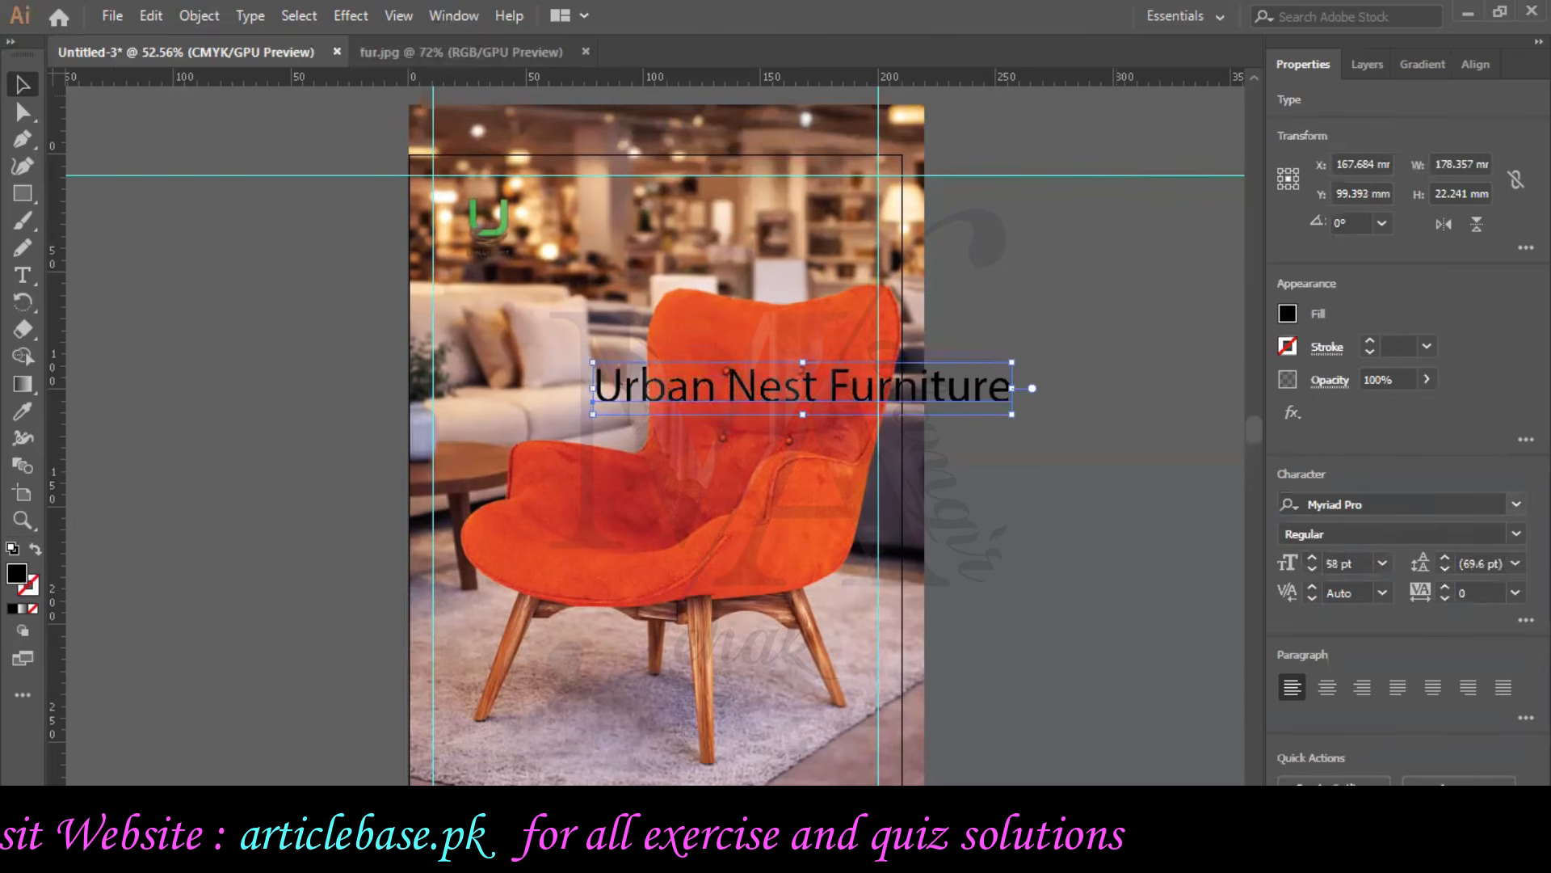
# - Browse the font previews for the Urban Nest Furniture text and apply Bernard MT Condensed
pyautogui.click(1507, 504)
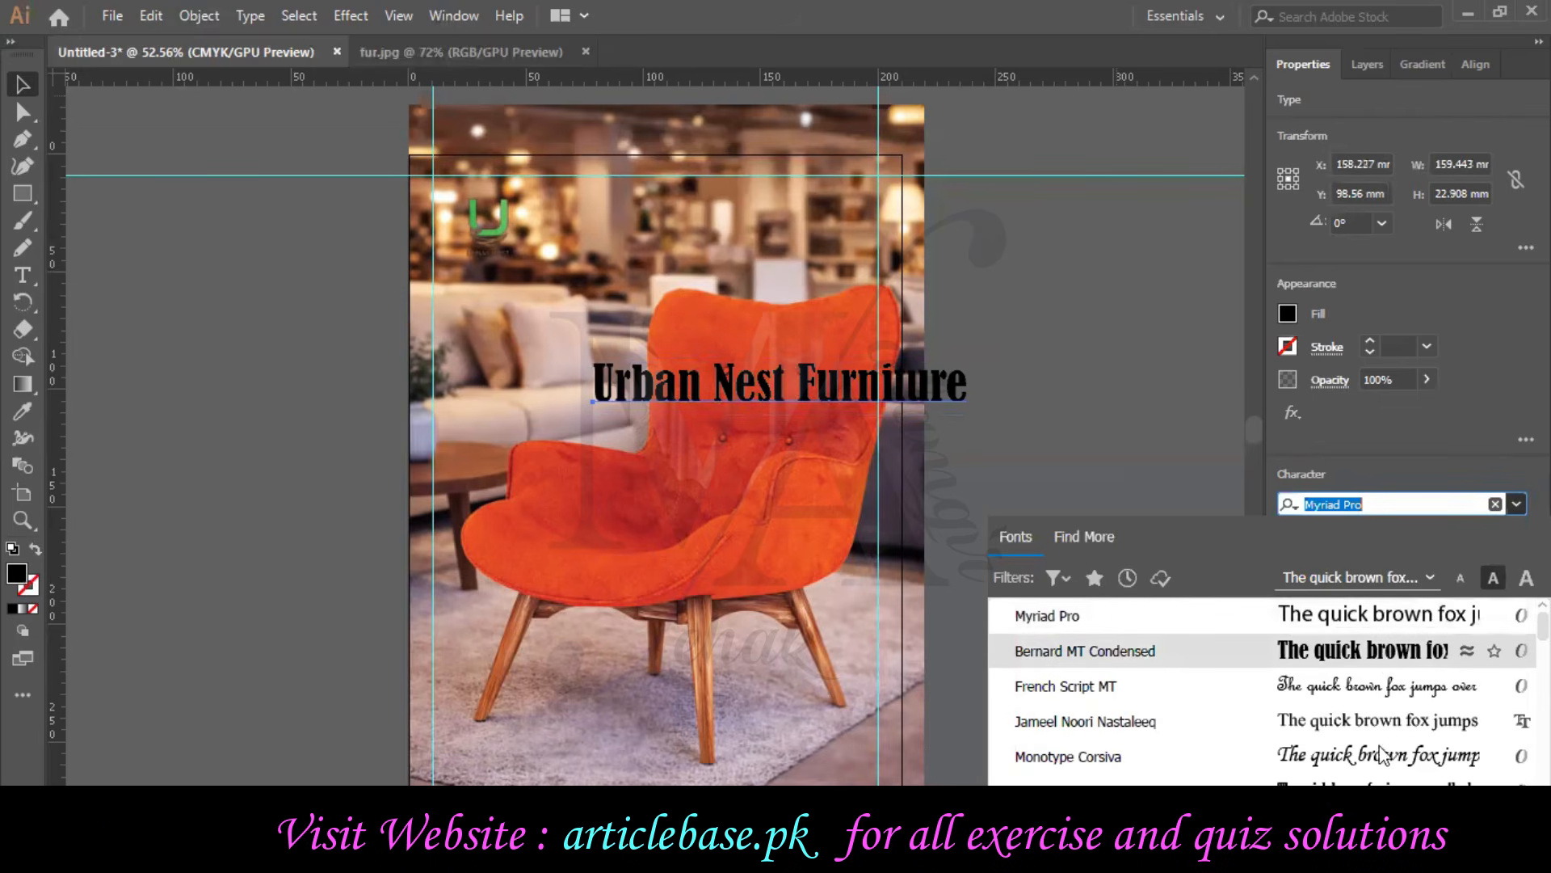
pyautogui.scroll(-1, 1377, 687)
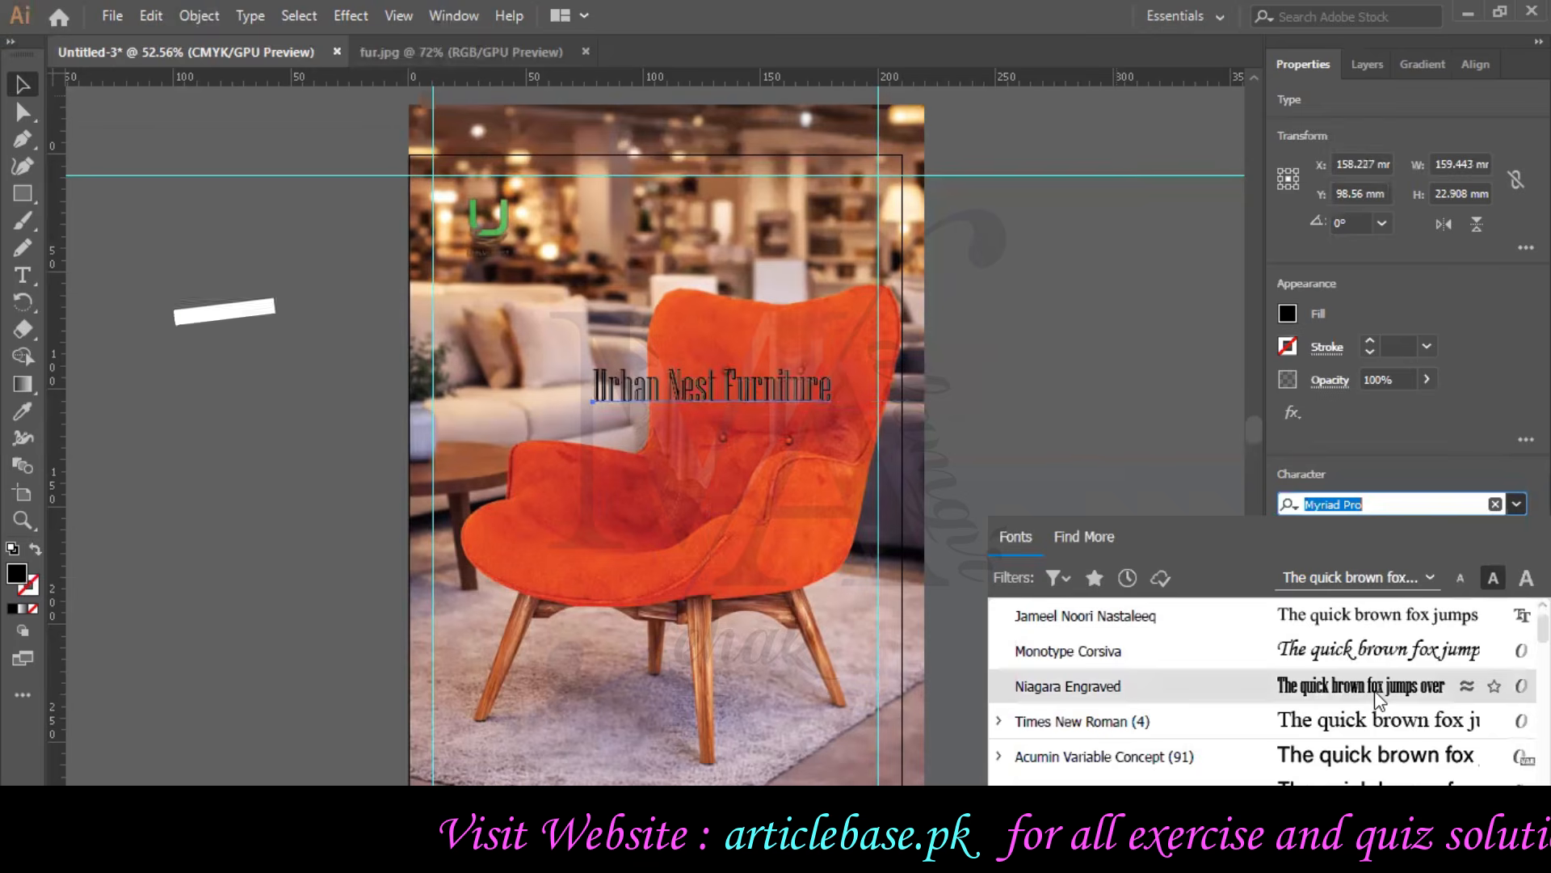
pyautogui.scroll(-1, 1376, 698)
pyautogui.scroll(-3, 1378, 694)
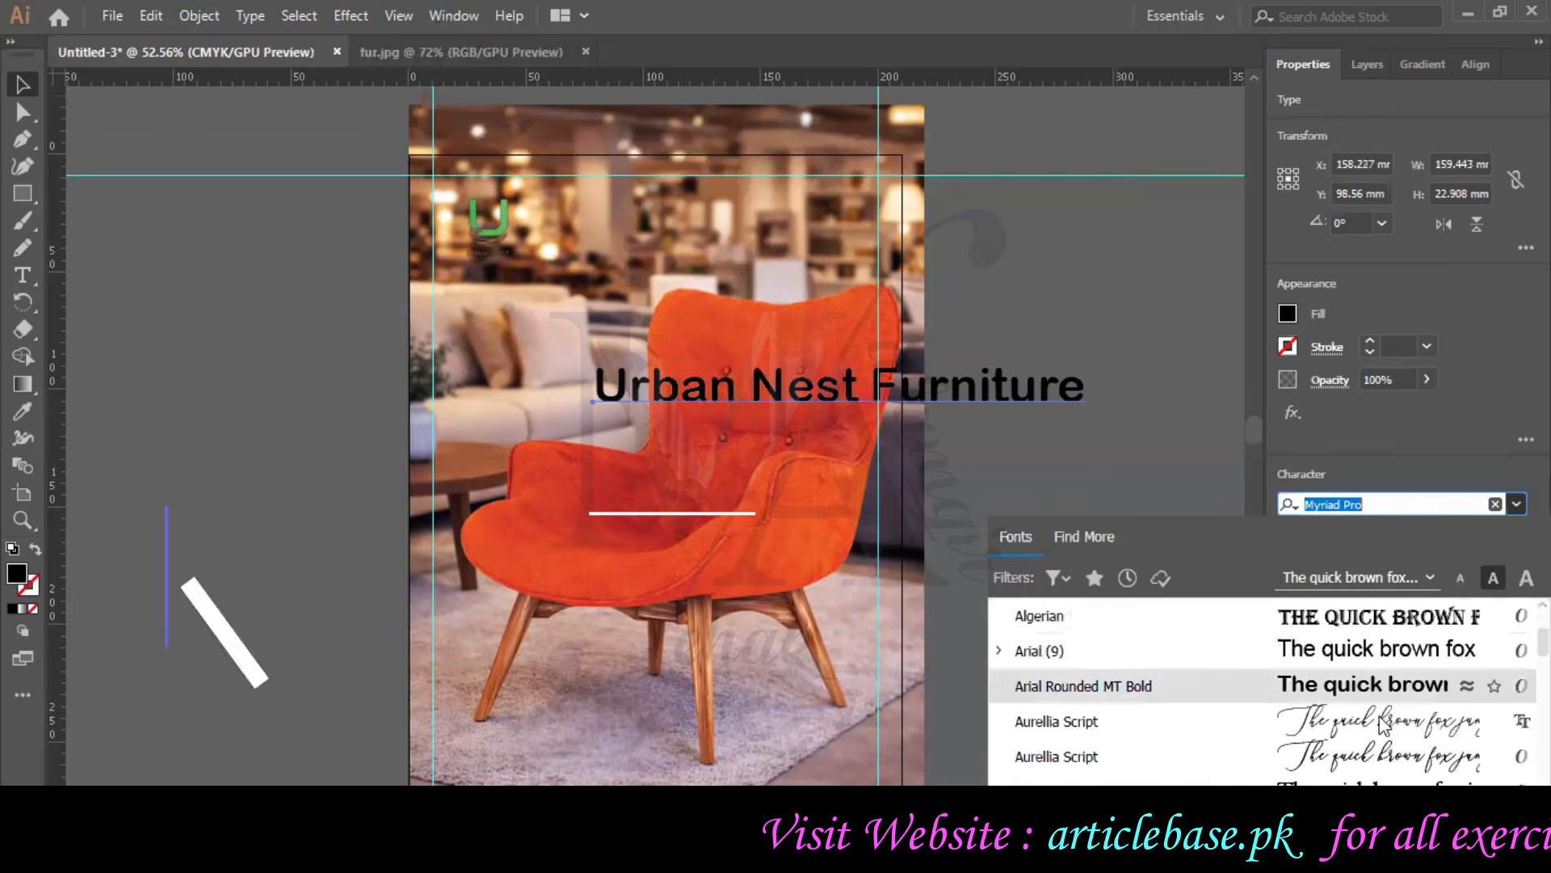
pyautogui.scroll(-1, 1382, 711)
pyautogui.scroll(-1, 1393, 694)
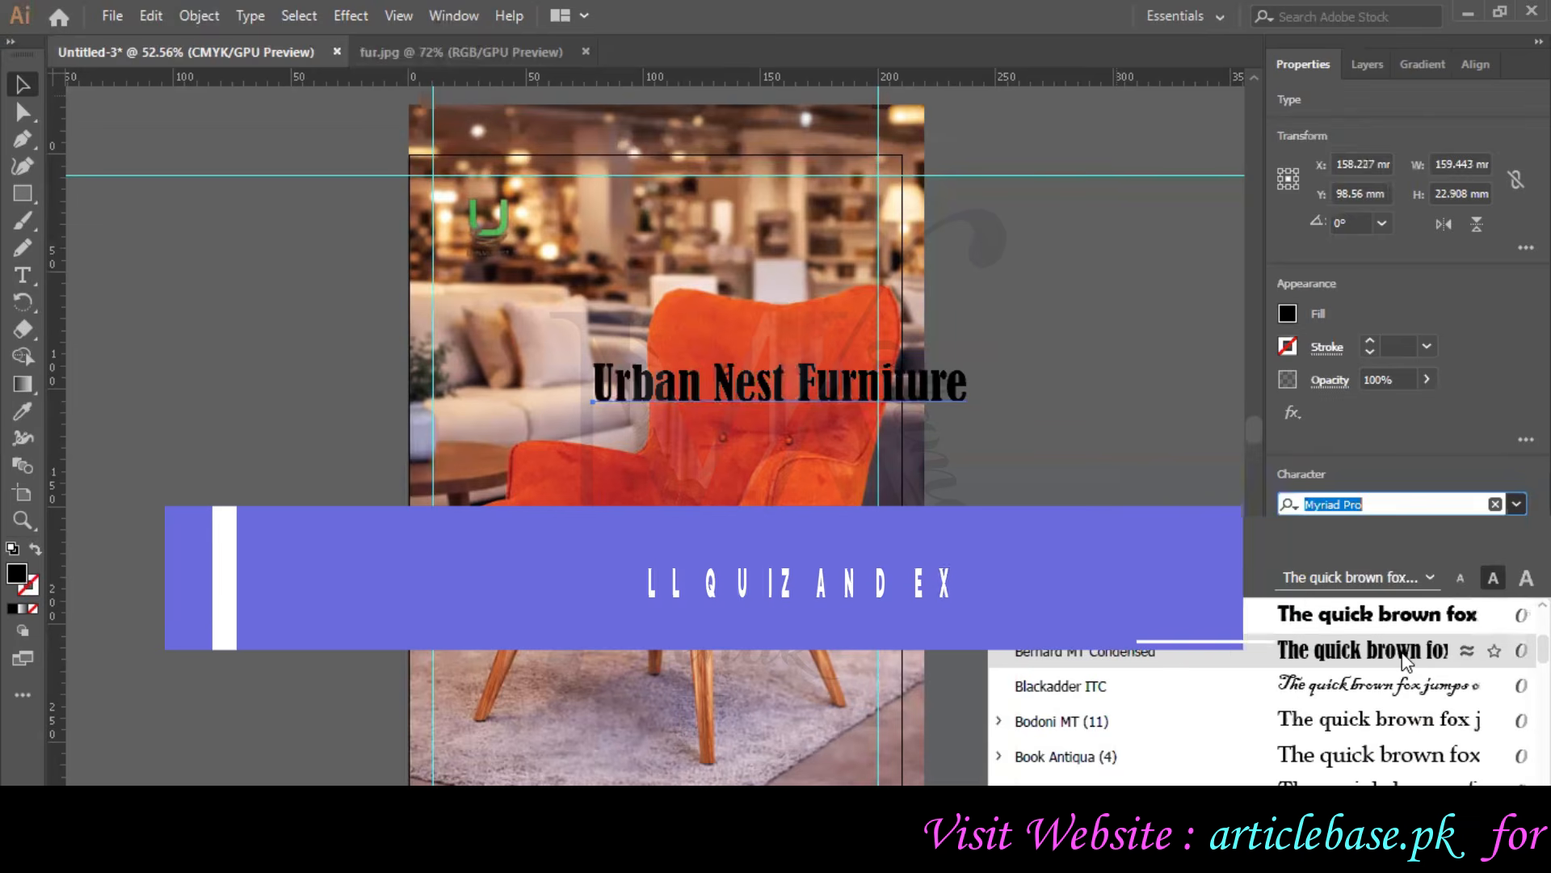
pyautogui.click(1406, 661)
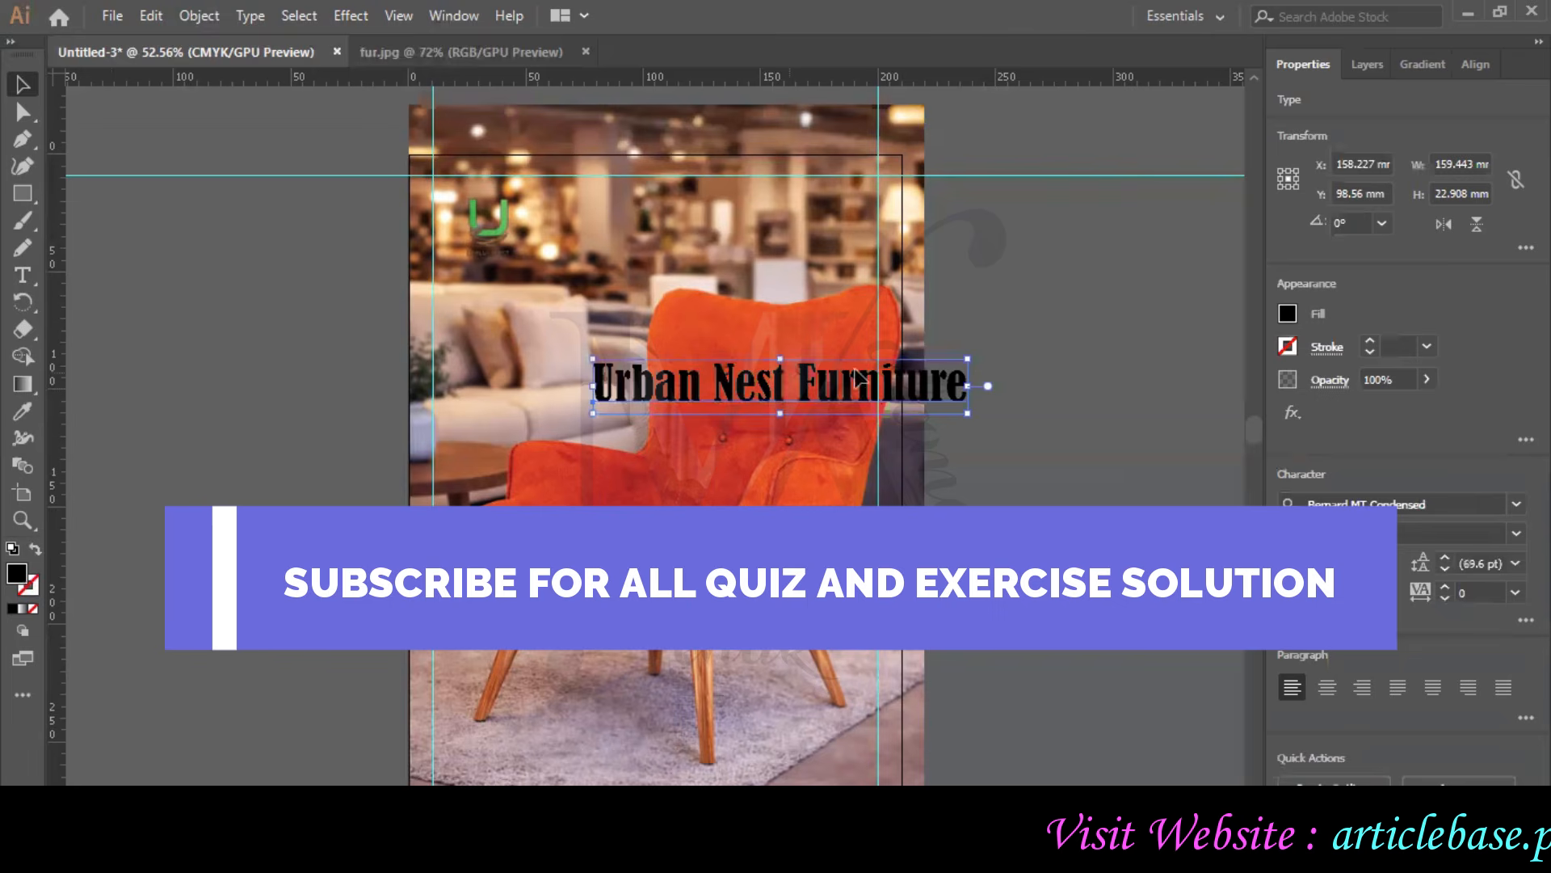
# - Remove the word Furniture from the store name and add it as a separate text object just below Urban Nest
pyautogui.doubleClick(806, 391)
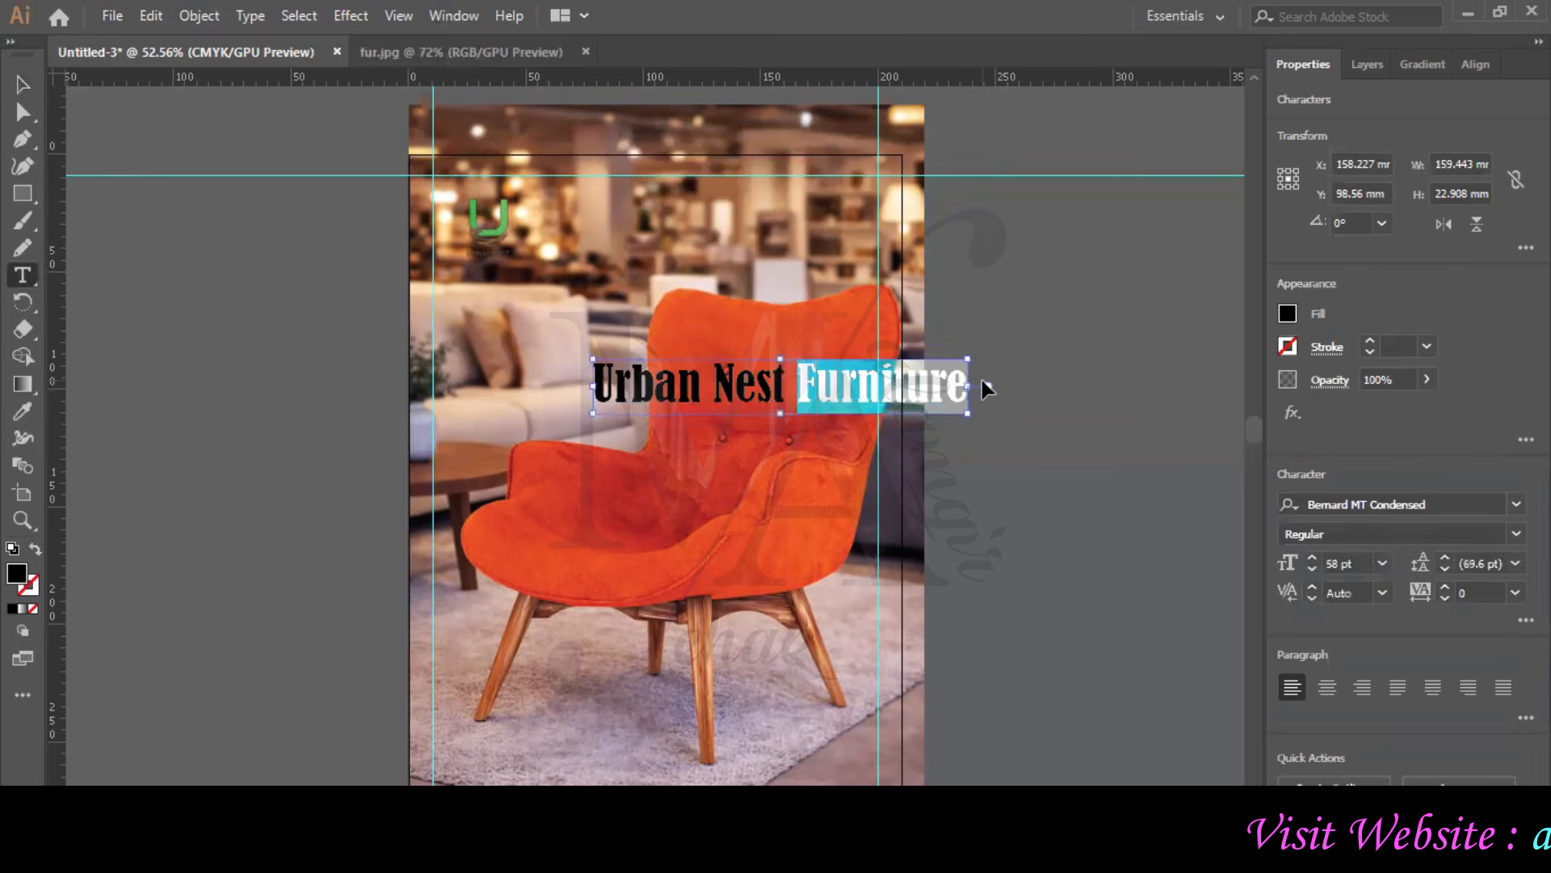
pyautogui.press('BackSpace')
pyautogui.keyDown('ctrl'); pyautogui.click(1049, 303); pyautogui.keyUp('ctrl')
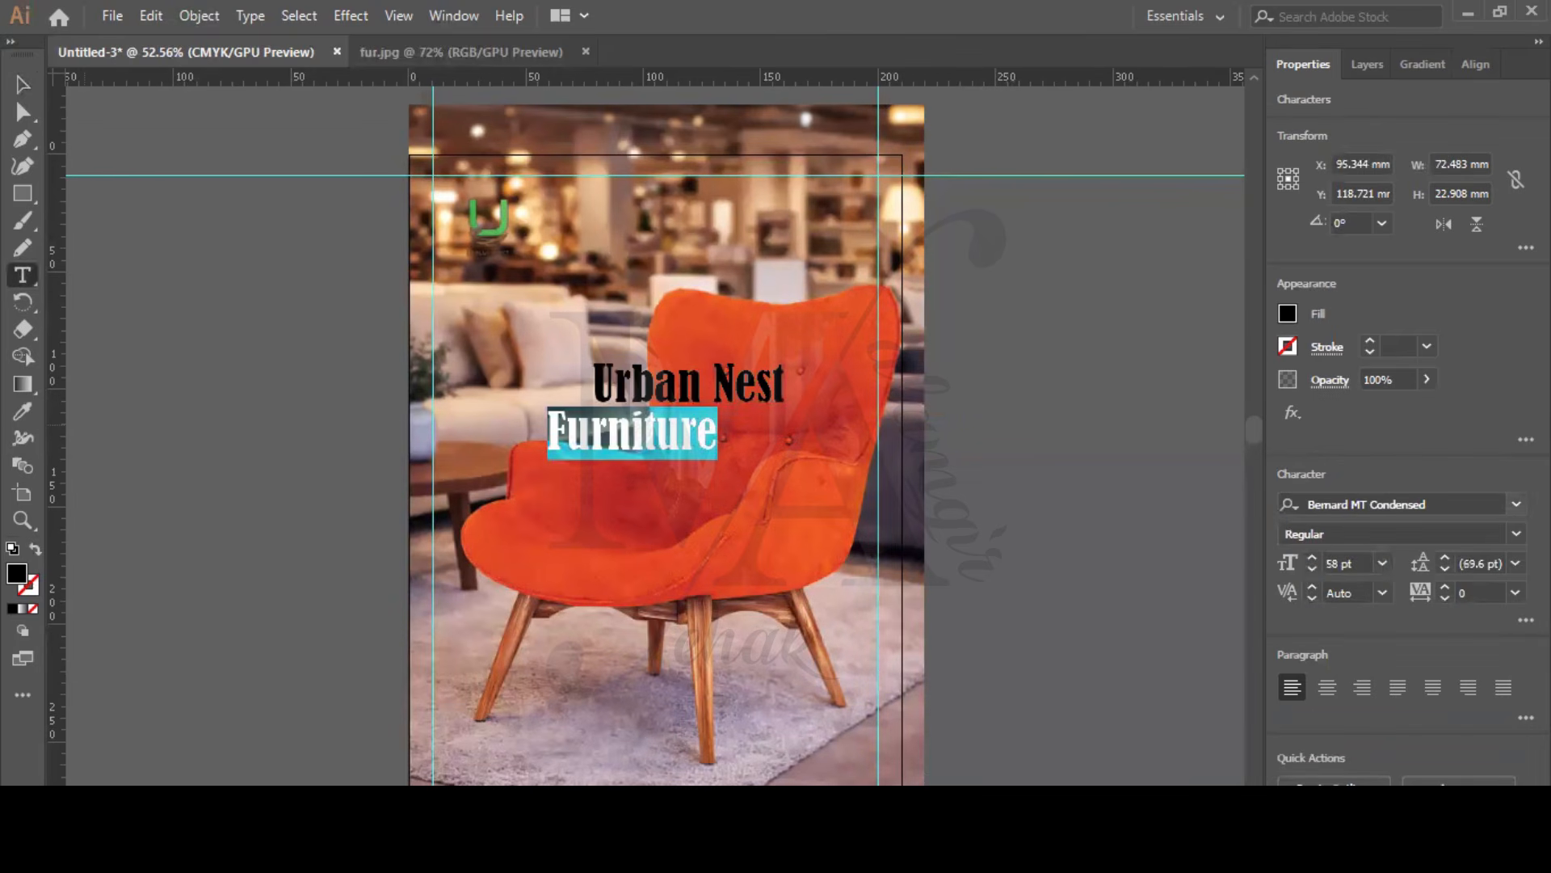
# - Set the separate word in Jameel Noori Nastaleeq, make it lowercase furniture, and position it beneath Urban Nest
pyautogui.click(1389, 504)
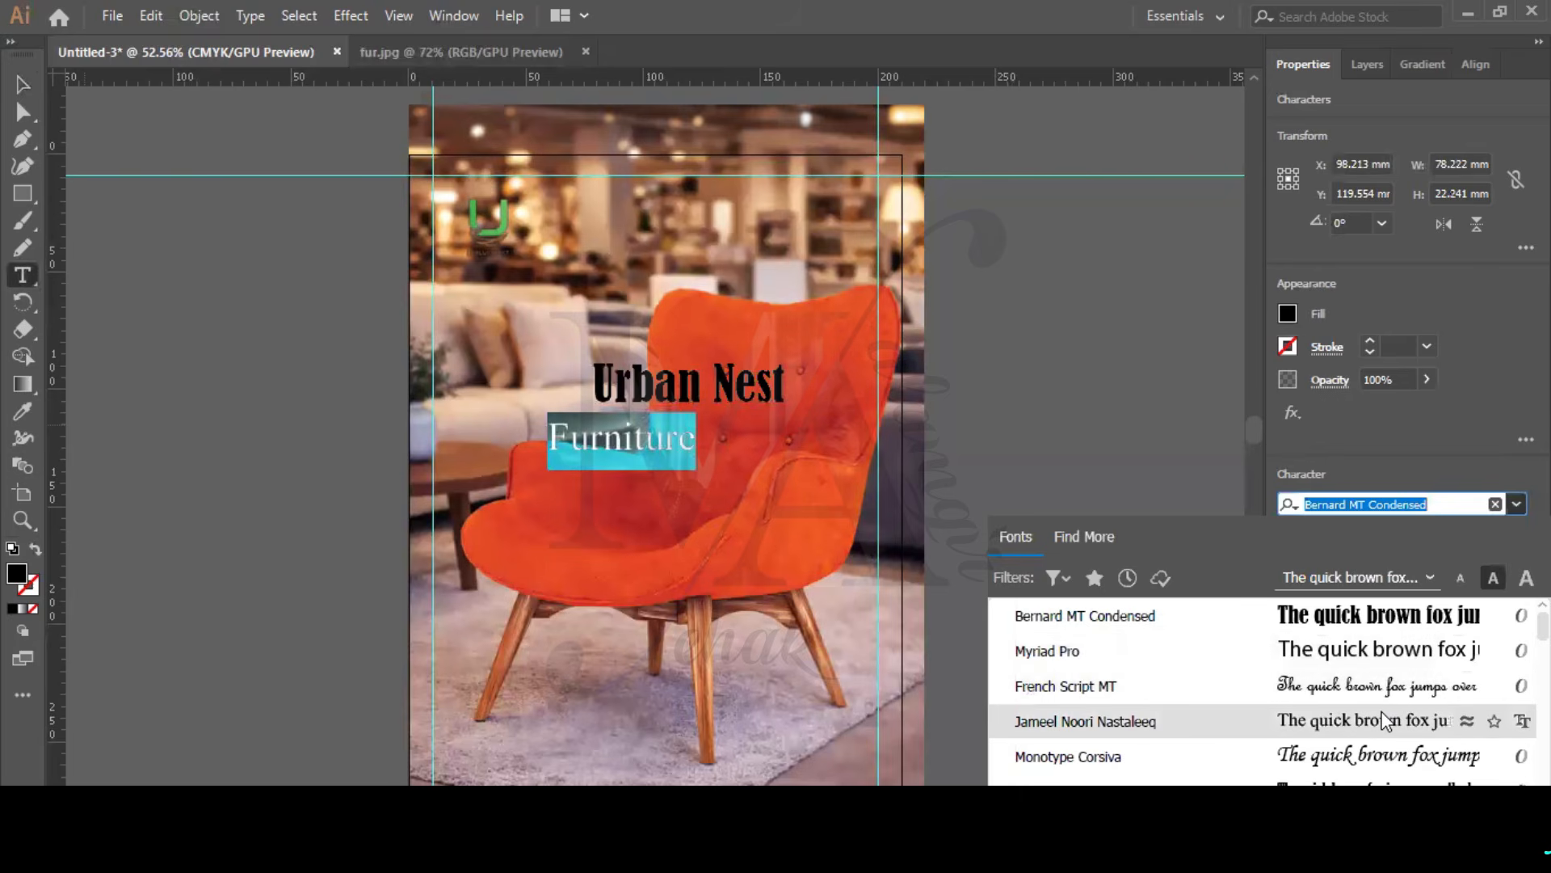
pyautogui.click(1384, 719)
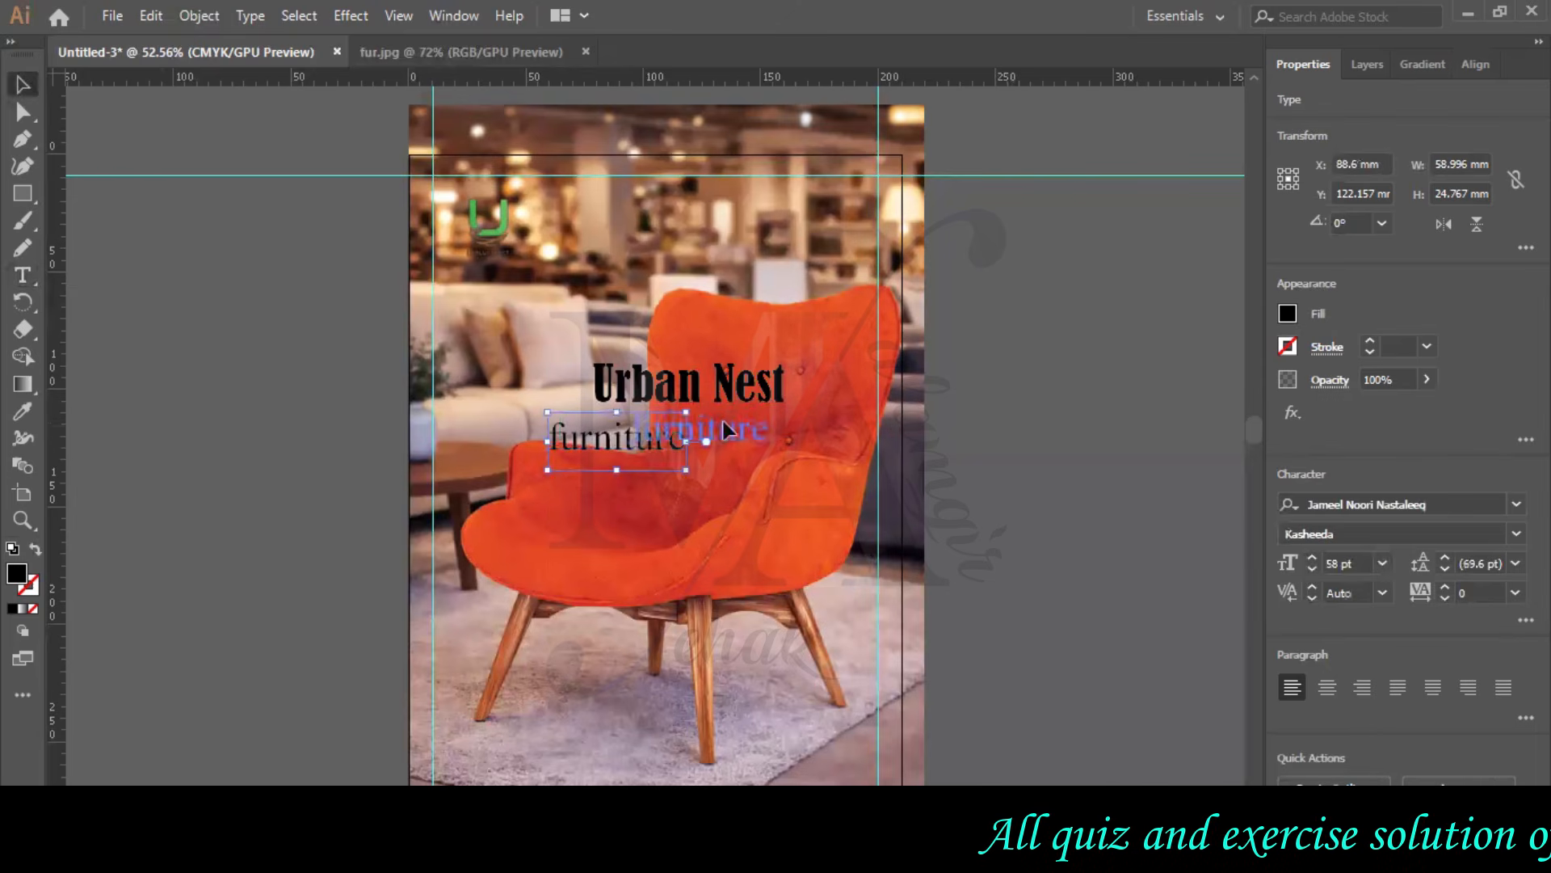
pyautogui.moveTo(745, 421); pyautogui.dragTo(745, 420)
# - Capture a new screenshot of the poster with the Snipping Tool and paste it at the end of the Word document
pyautogui.click(364, 850)
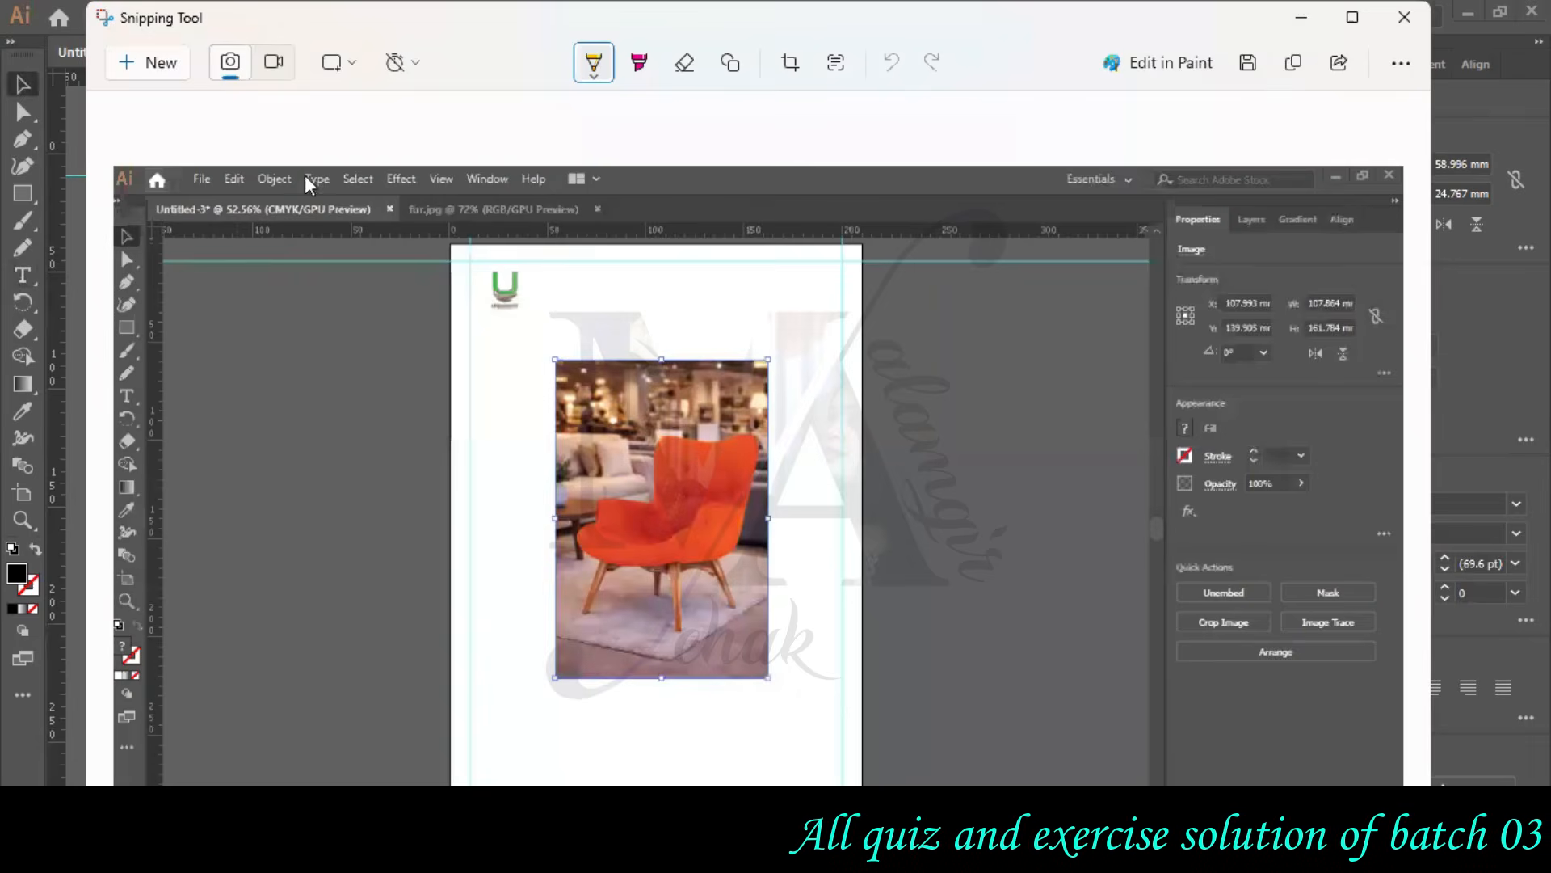
pyautogui.click(156, 76)
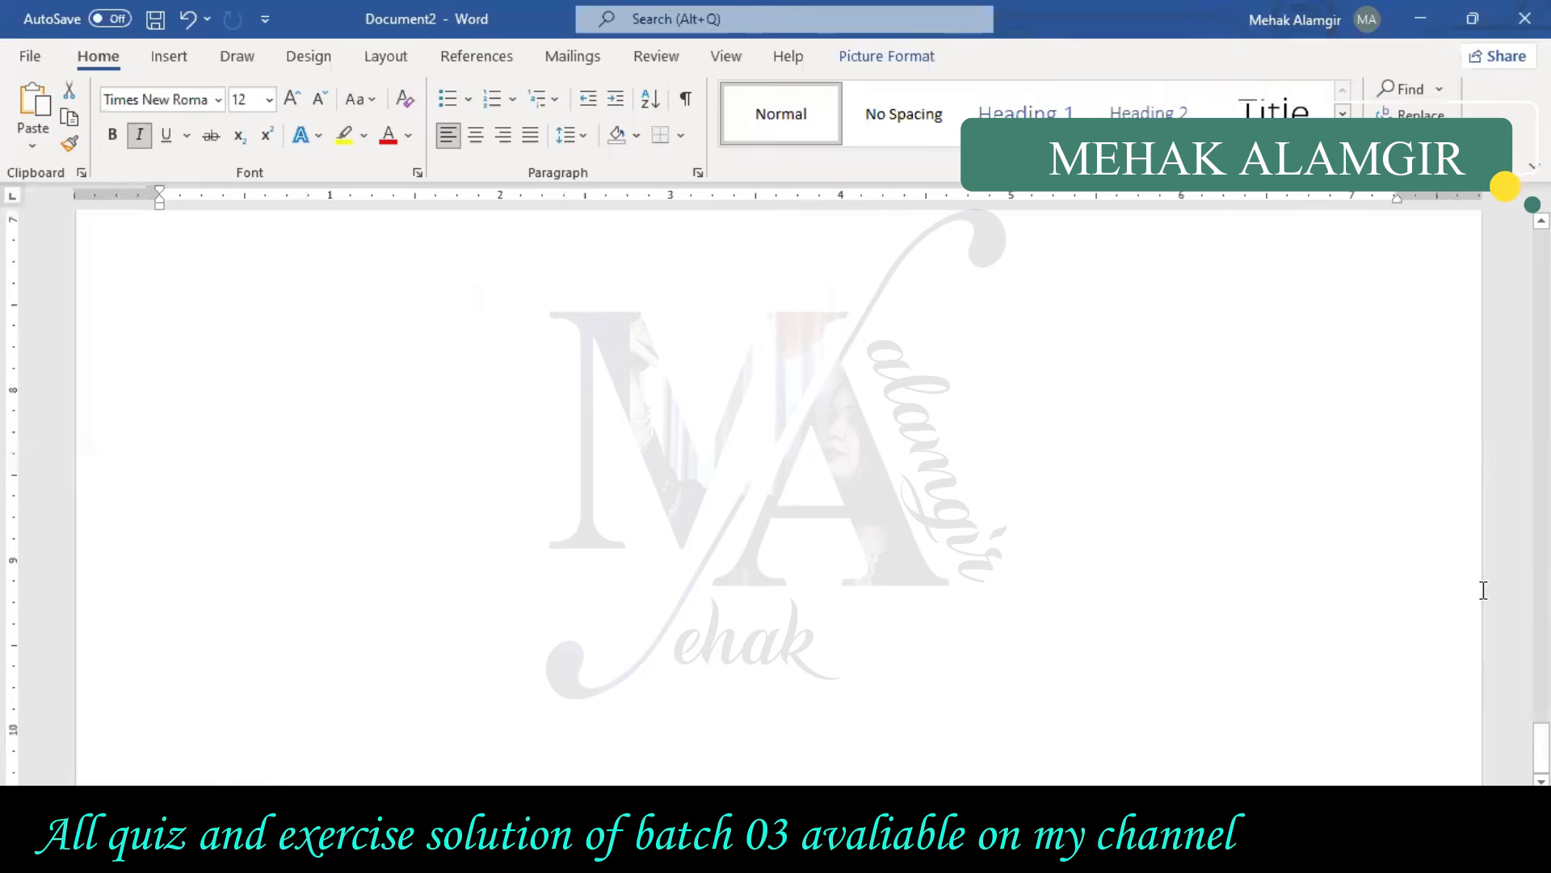
pyautogui.click(1460, 563)
pyautogui.click(31, 111)
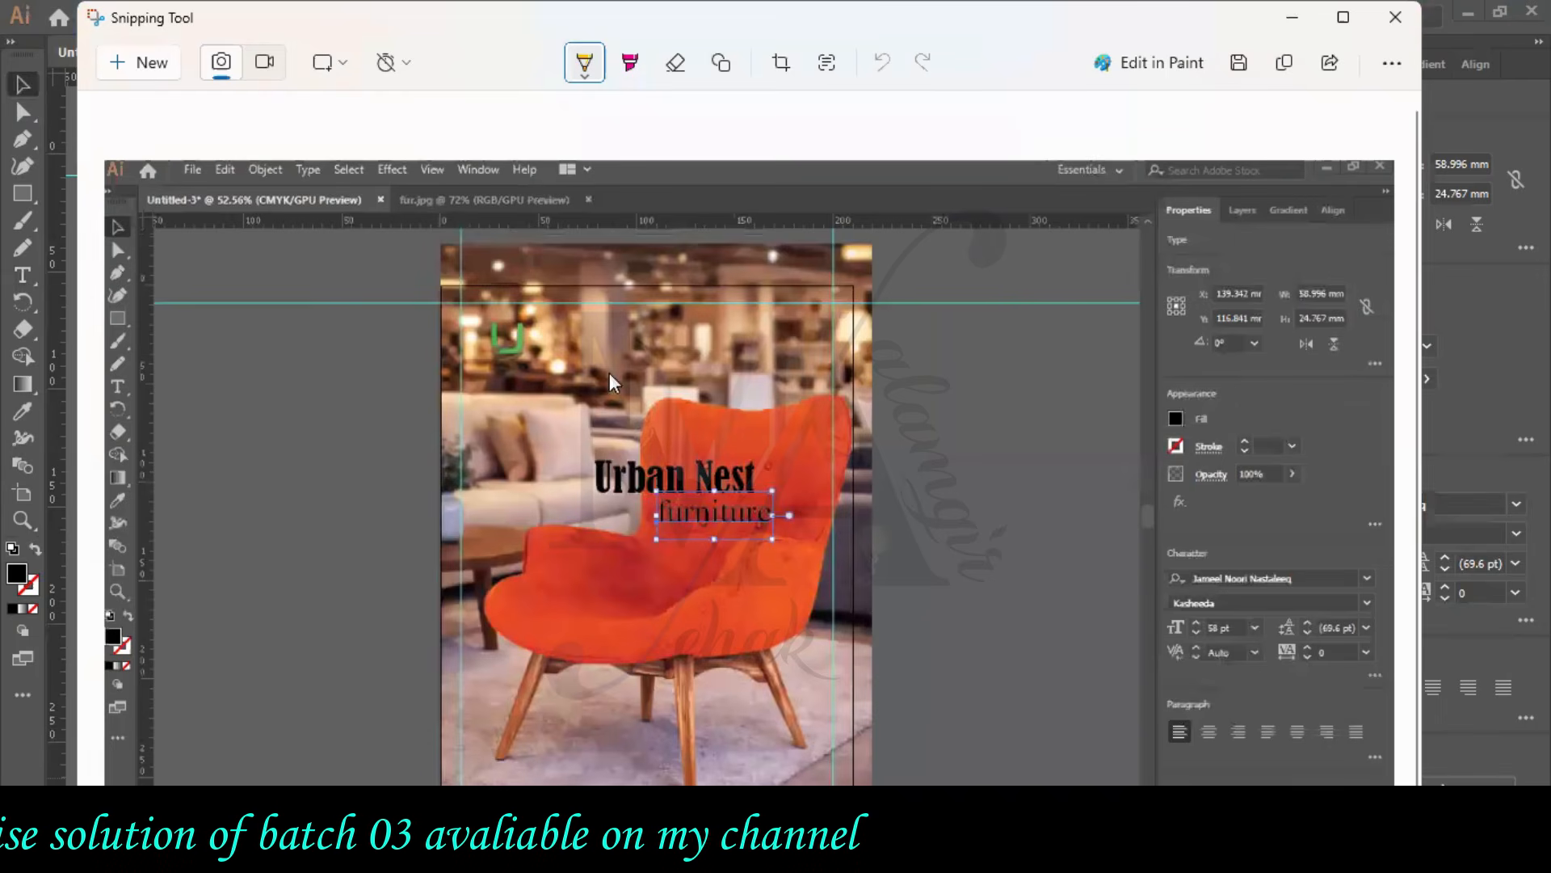
# - Place the Urban Nest text beside the logo, try a green fill, and settle on the darkest brown swatch
pyautogui.click(623, 478)
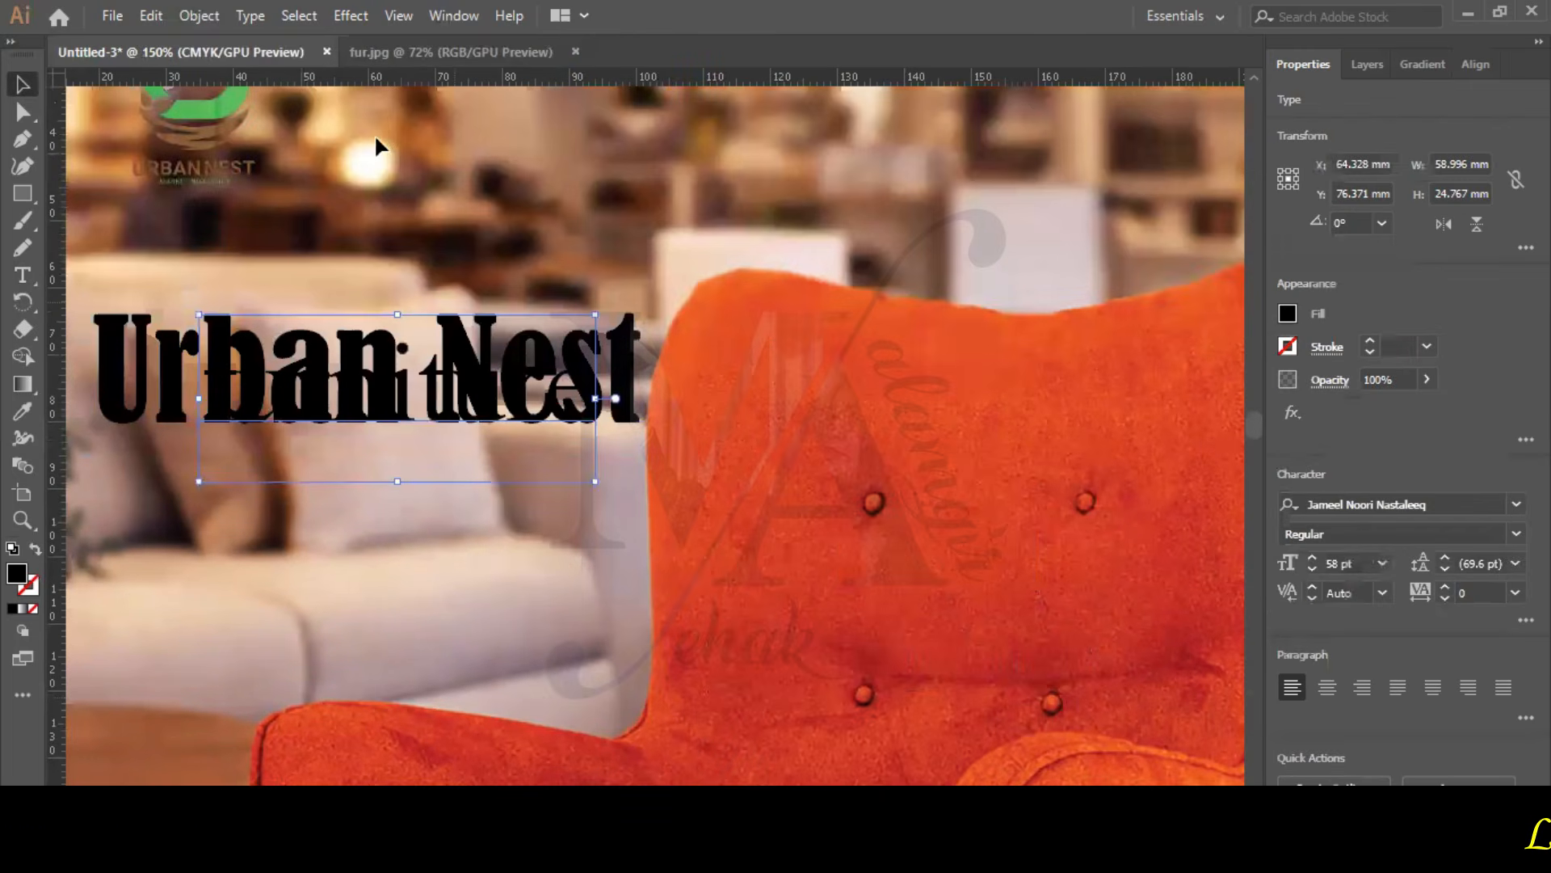
pyautogui.scroll(3, 361, 287)
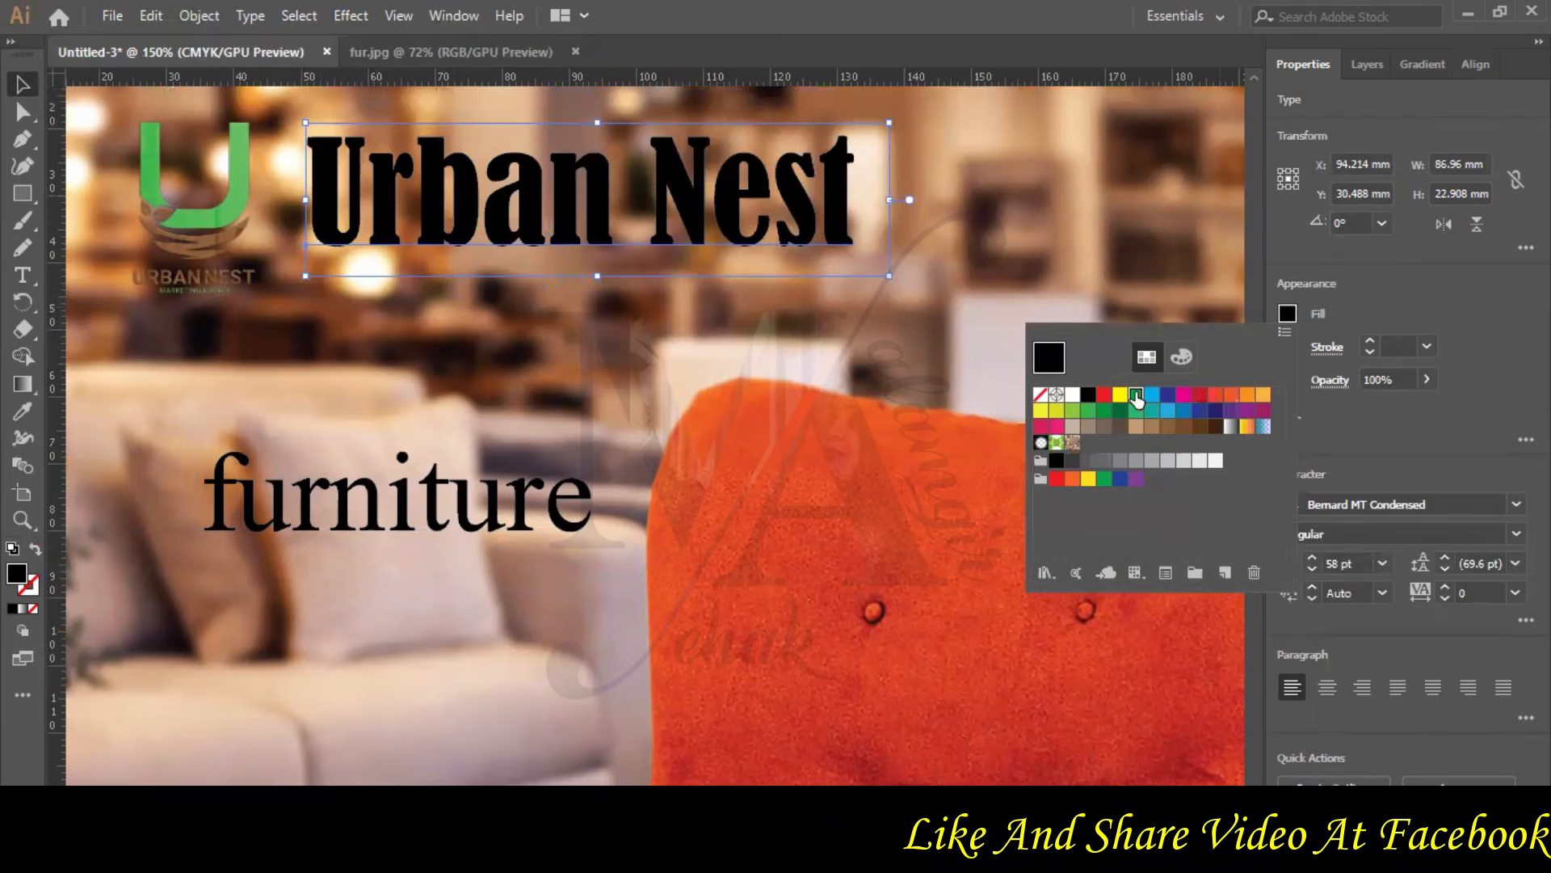
pyautogui.click(1137, 395)
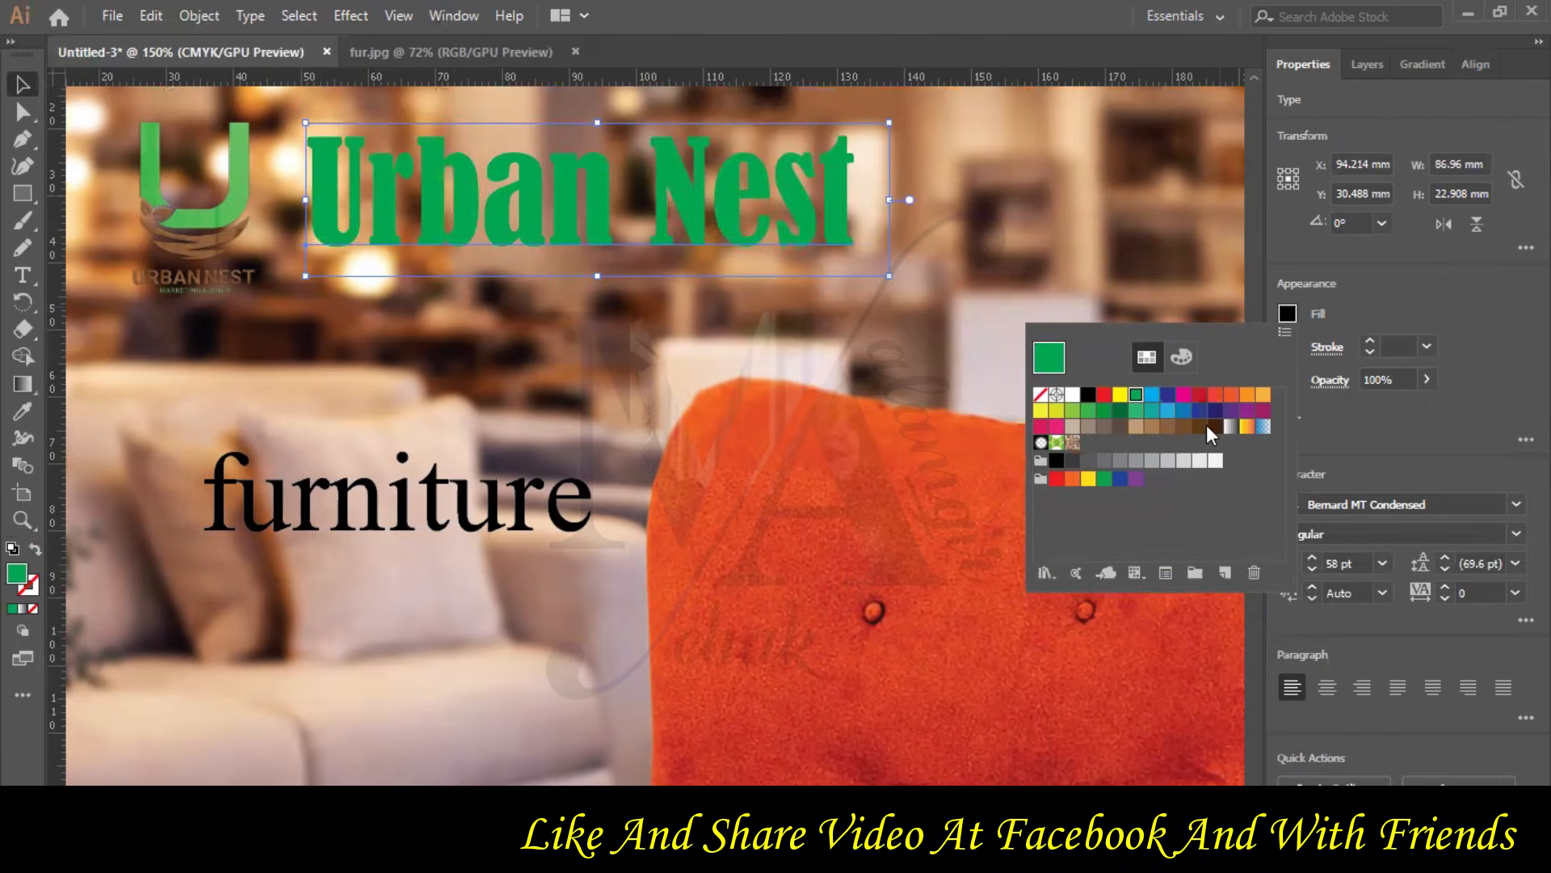
pyautogui.click(1214, 426)
pyautogui.click(1220, 428)
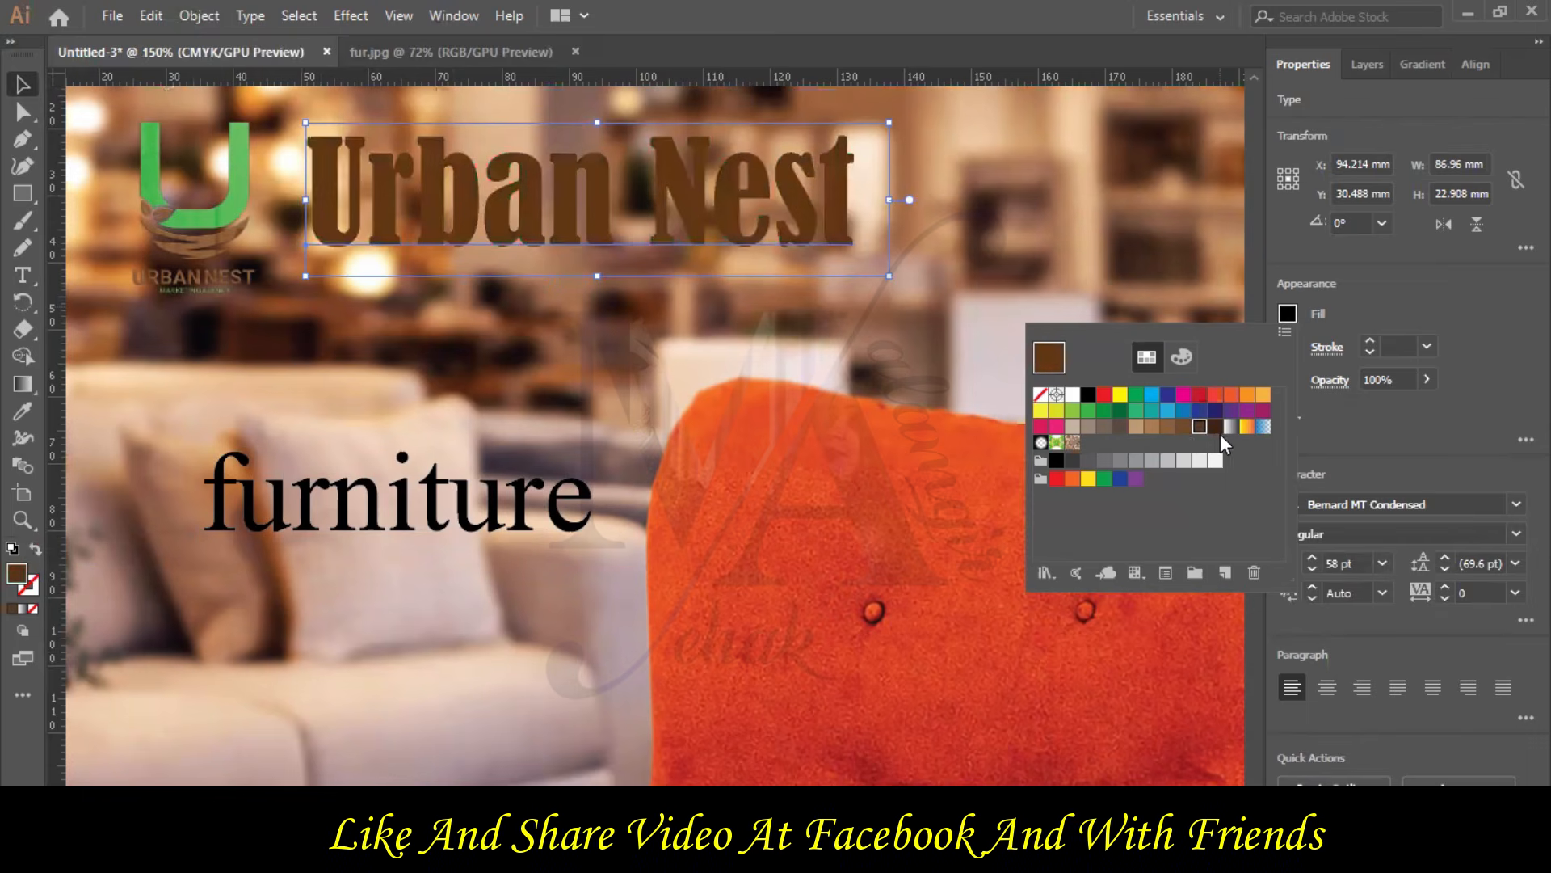
pyautogui.click(1220, 428)
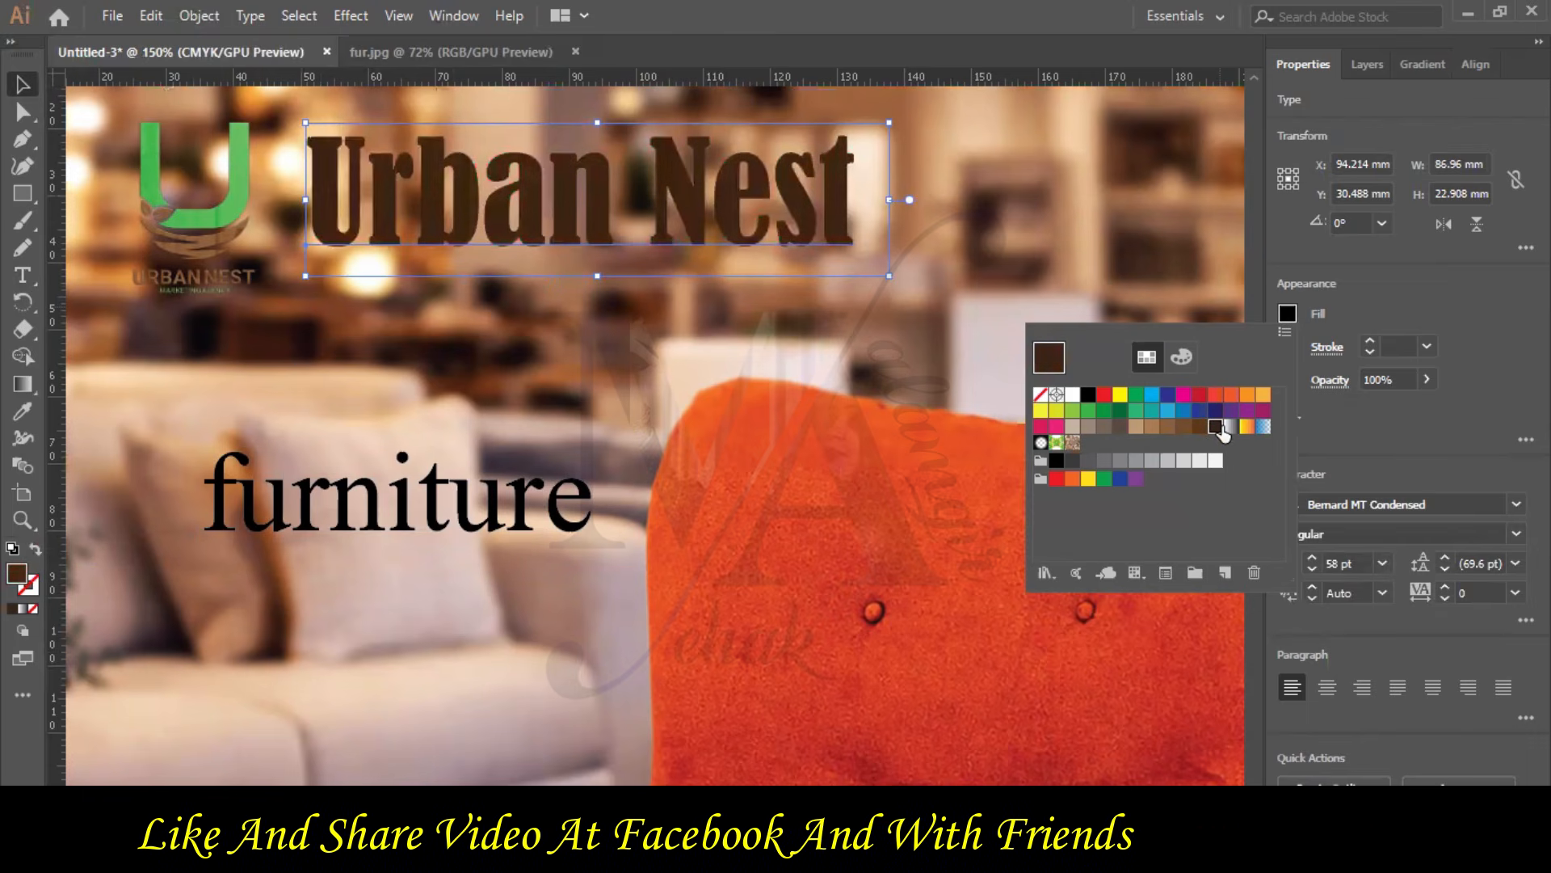
# - Move the furniture text under Urban Nest, fill it with dark green, and shift it toward the end of the name
pyautogui.click(547, 350)
pyautogui.moveTo(470, 509); pyautogui.dragTo(656, 303)
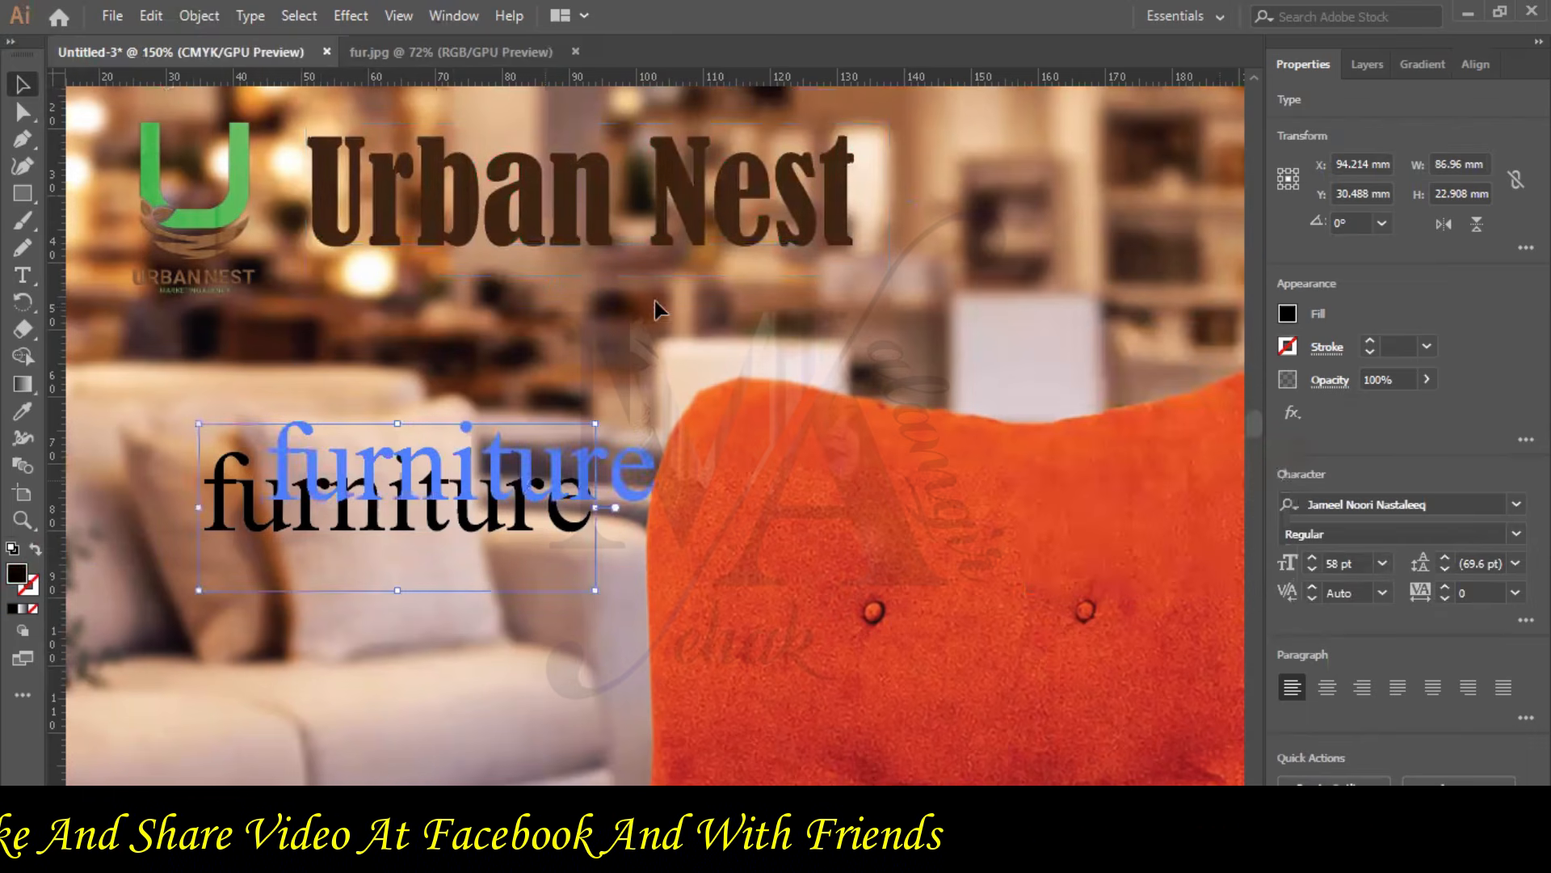
pyautogui.click(1289, 315)
pyautogui.click(1121, 416)
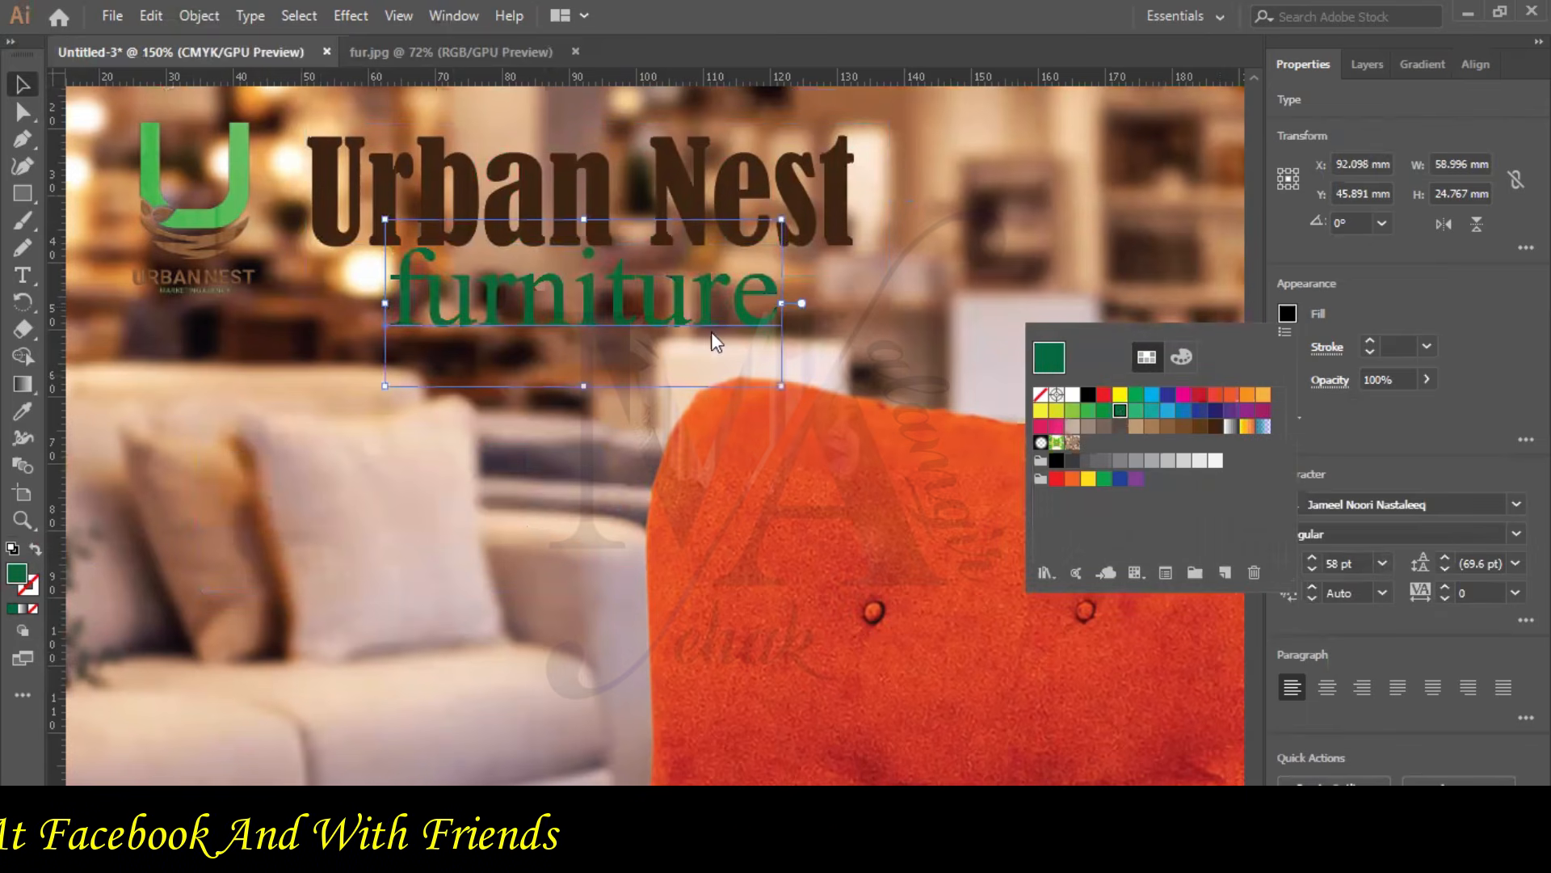
pyautogui.moveTo(704, 307); pyautogui.dragTo(792, 301)
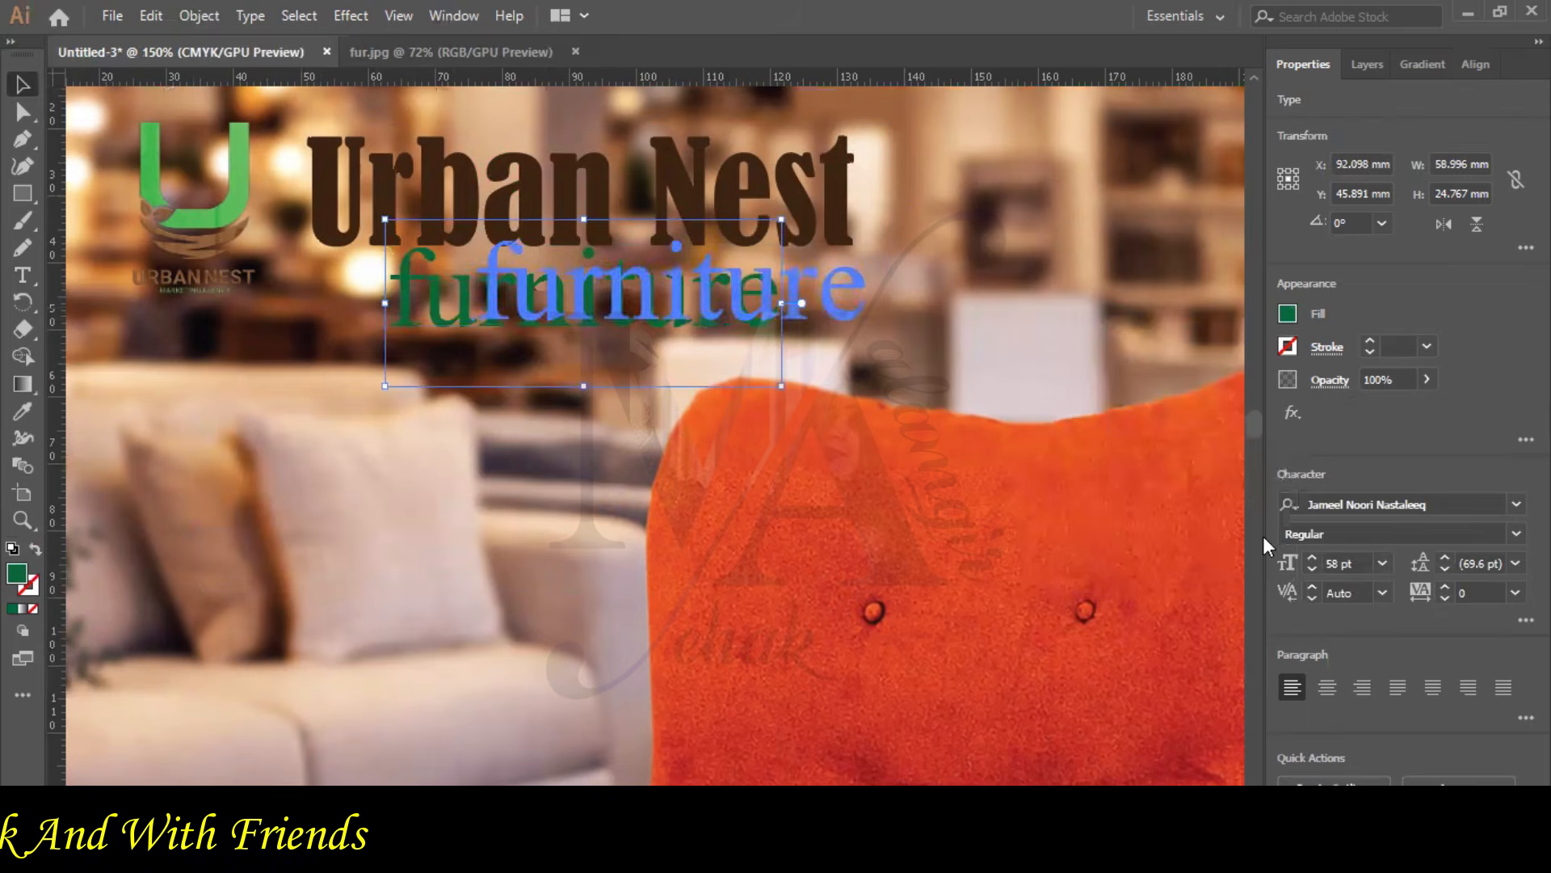
# - Shrink the furniture text, reduce Urban Nest to 35 pt, and position Urban Nest directly above furniture
pyautogui.click(1311, 570)
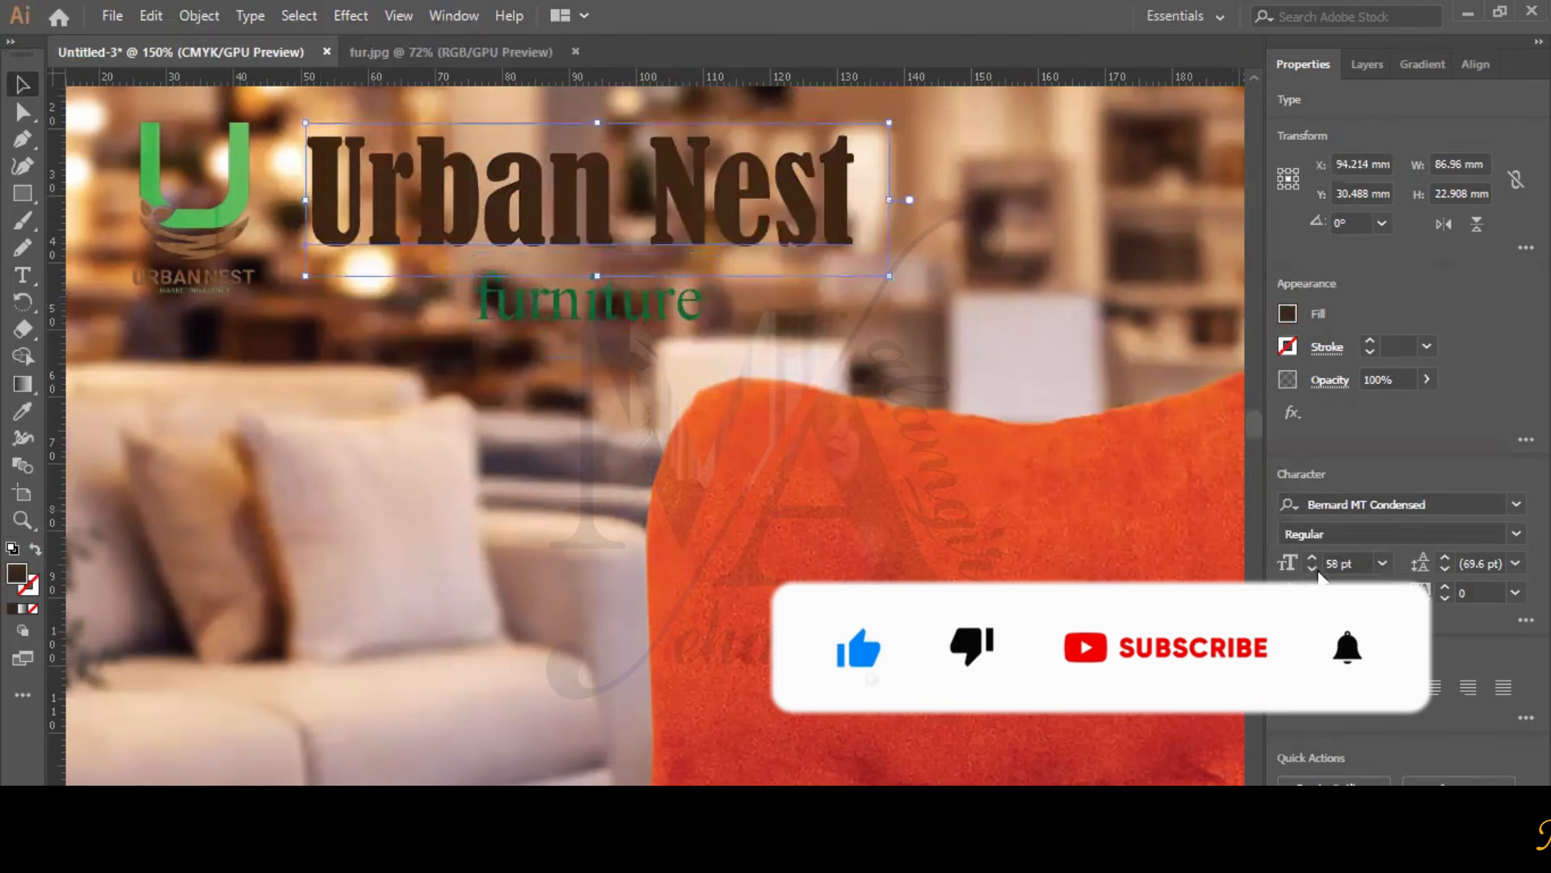
pyautogui.click(1312, 569)
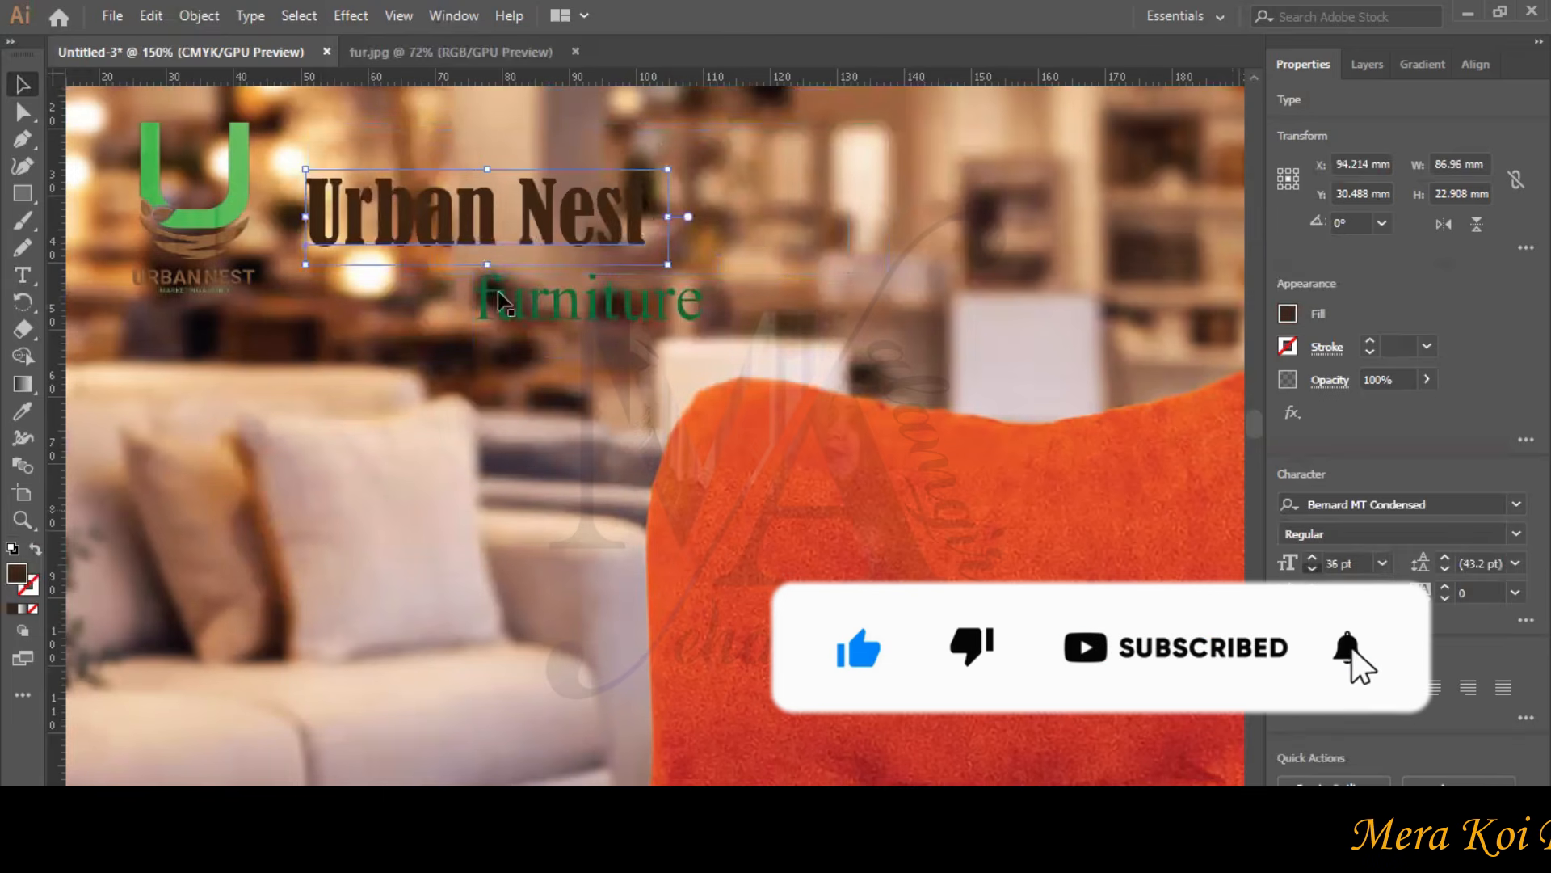
pyautogui.scroll(2, 485, 358)
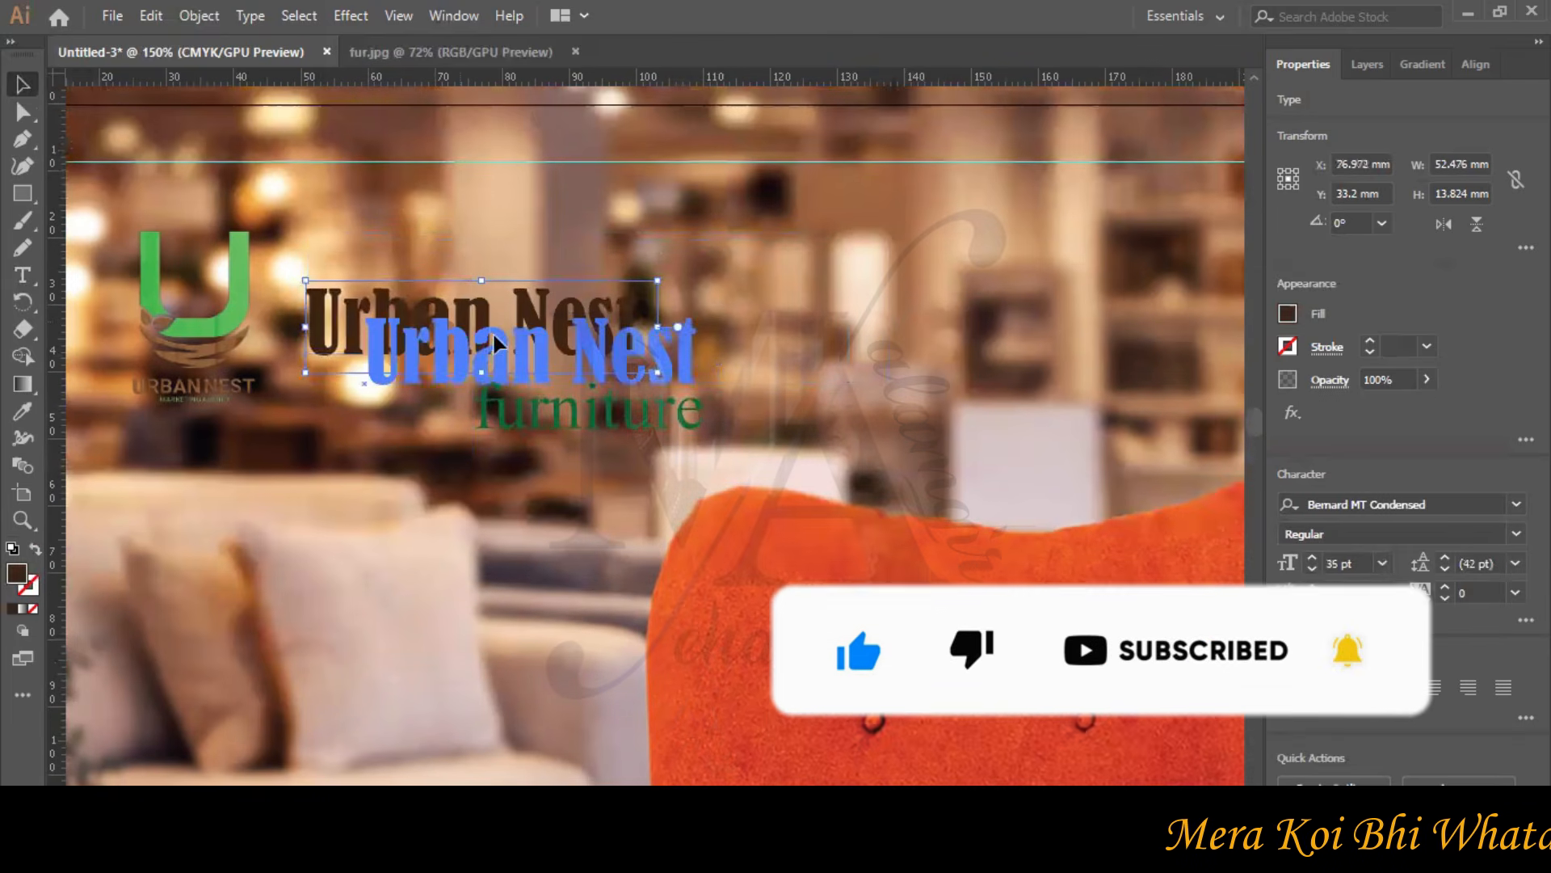
pyautogui.moveTo(132, 288); pyautogui.dragTo(179, 325)
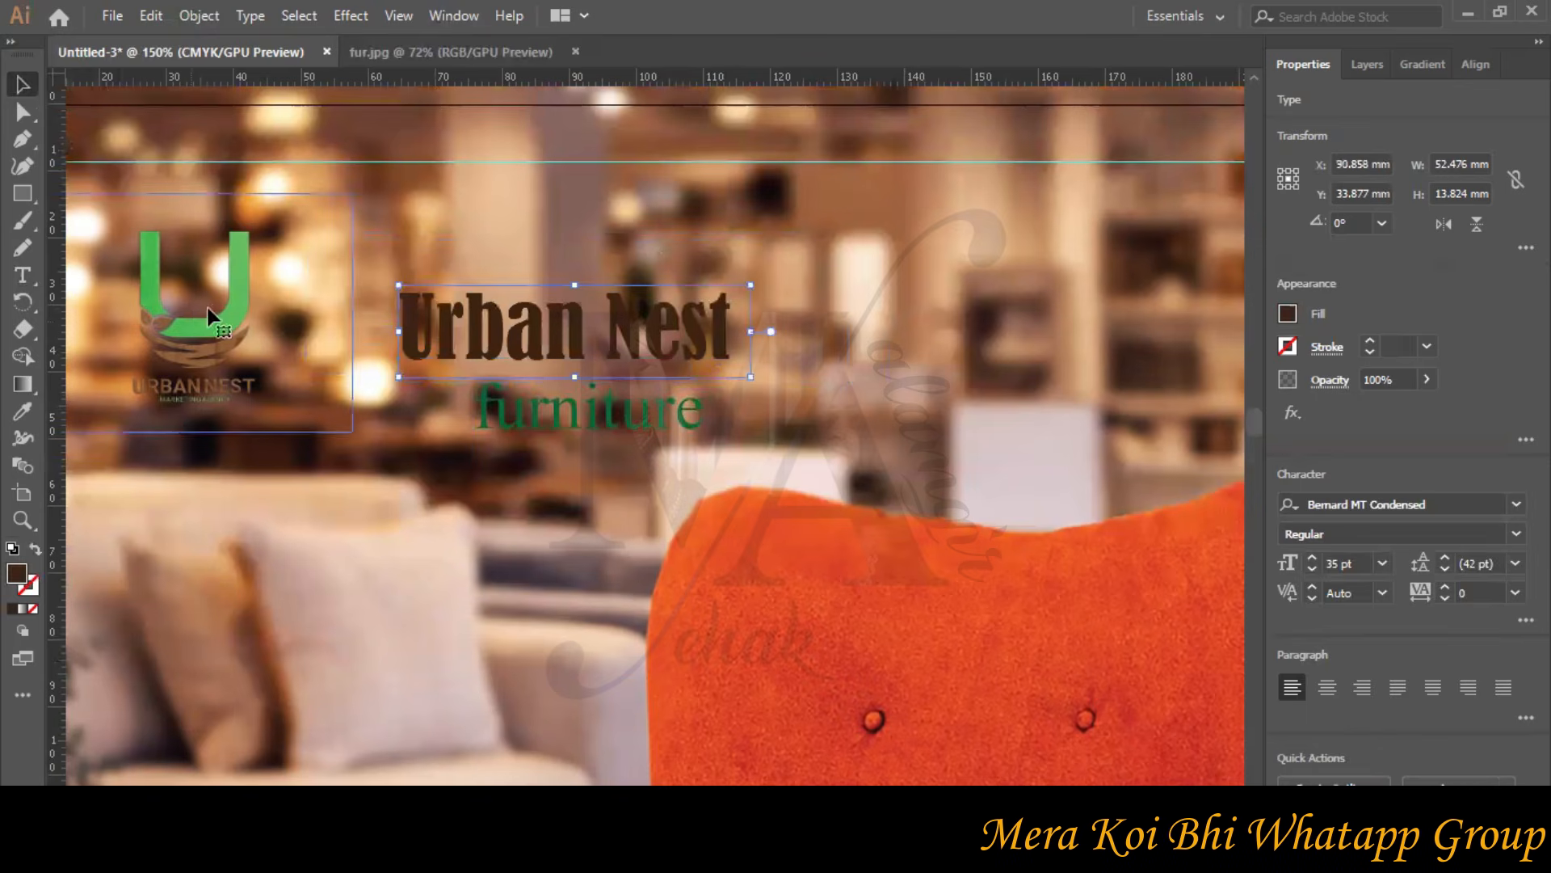
# - Reposition the logo image so its upper-left corner snaps to the intersection of the margin guides
pyautogui.click(245, 318)
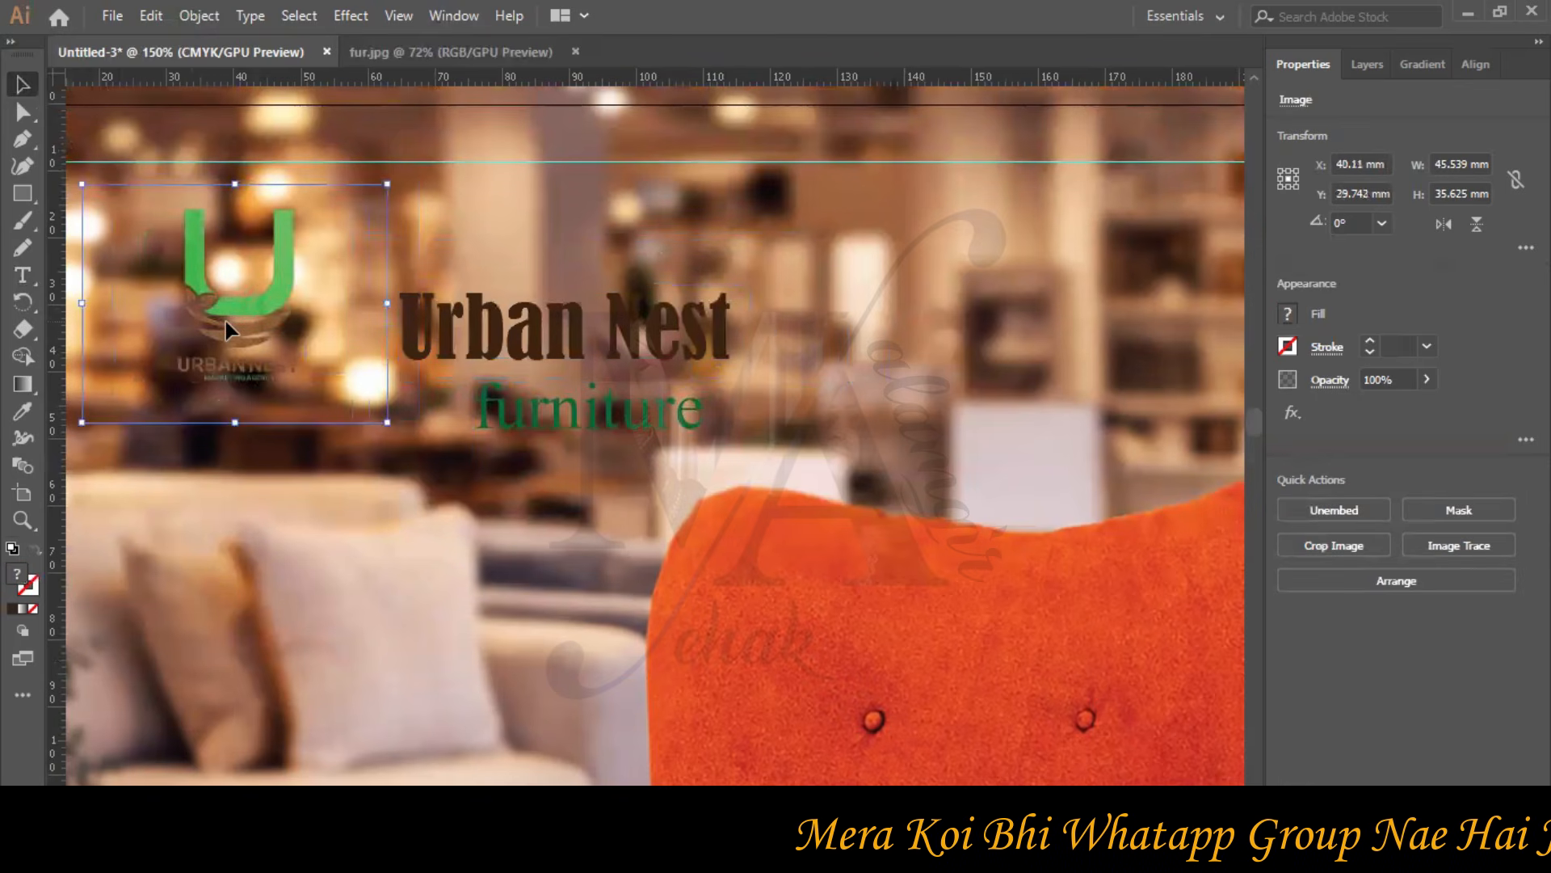
pyautogui.press('Left')
pyautogui.press('Left')
pyautogui.press('Left')
pyautogui.press('Left')
pyautogui.press('Left')
pyautogui.press('Left')
pyautogui.press('Left')
pyautogui.press('Left')
pyautogui.press('Left')
pyautogui.press('Left')
pyautogui.press('Left')
pyautogui.press('Left')
pyautogui.press('Left')
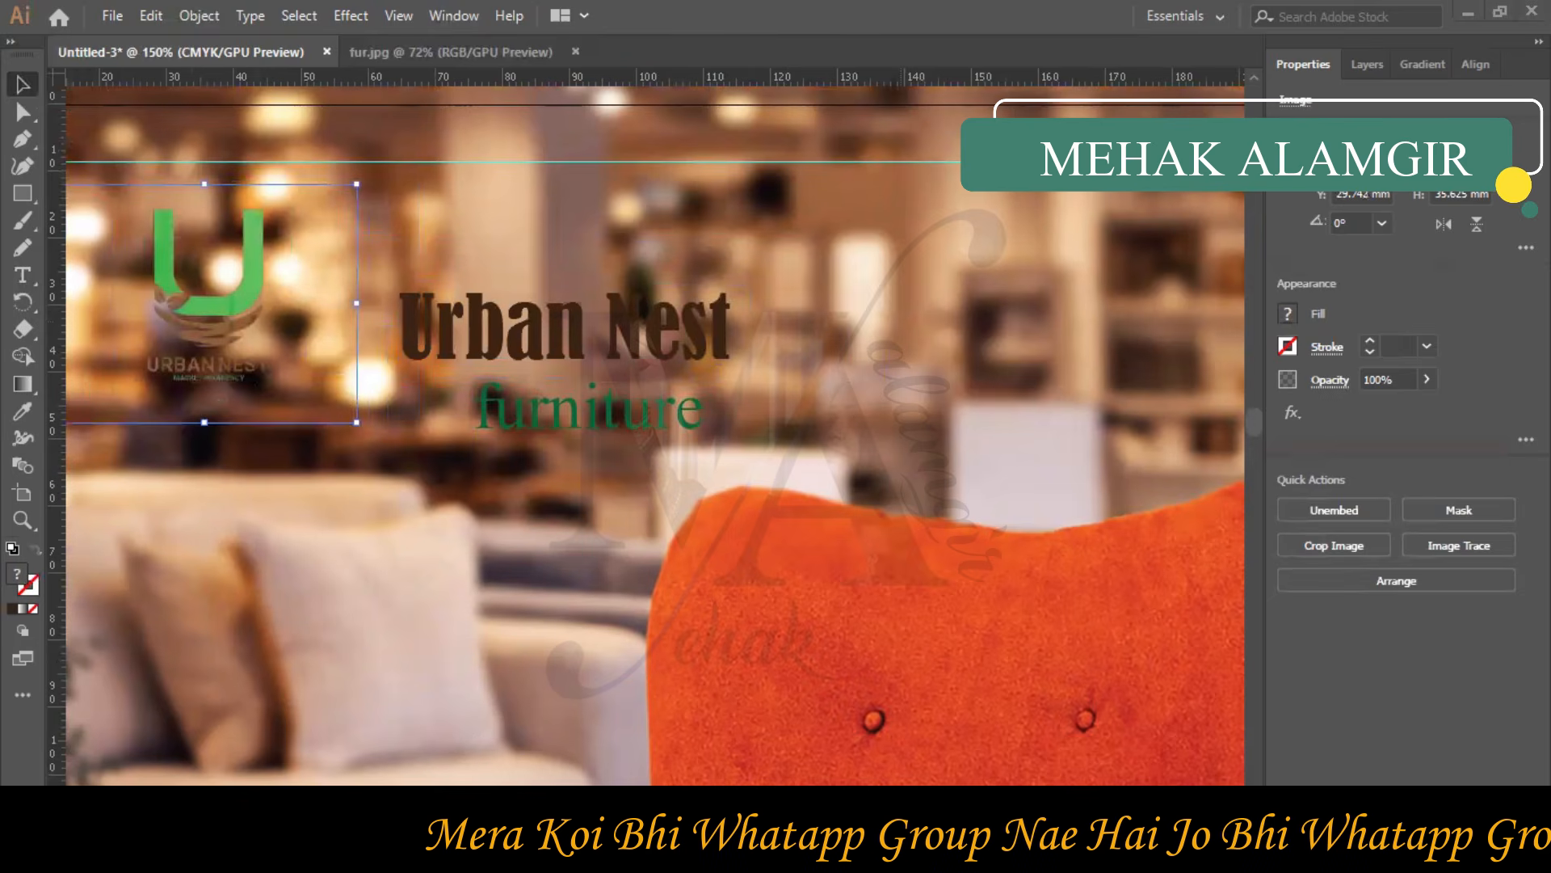
pyautogui.hscroll(-2, 655, 437)
pyautogui.hscroll(1, 655, 436)
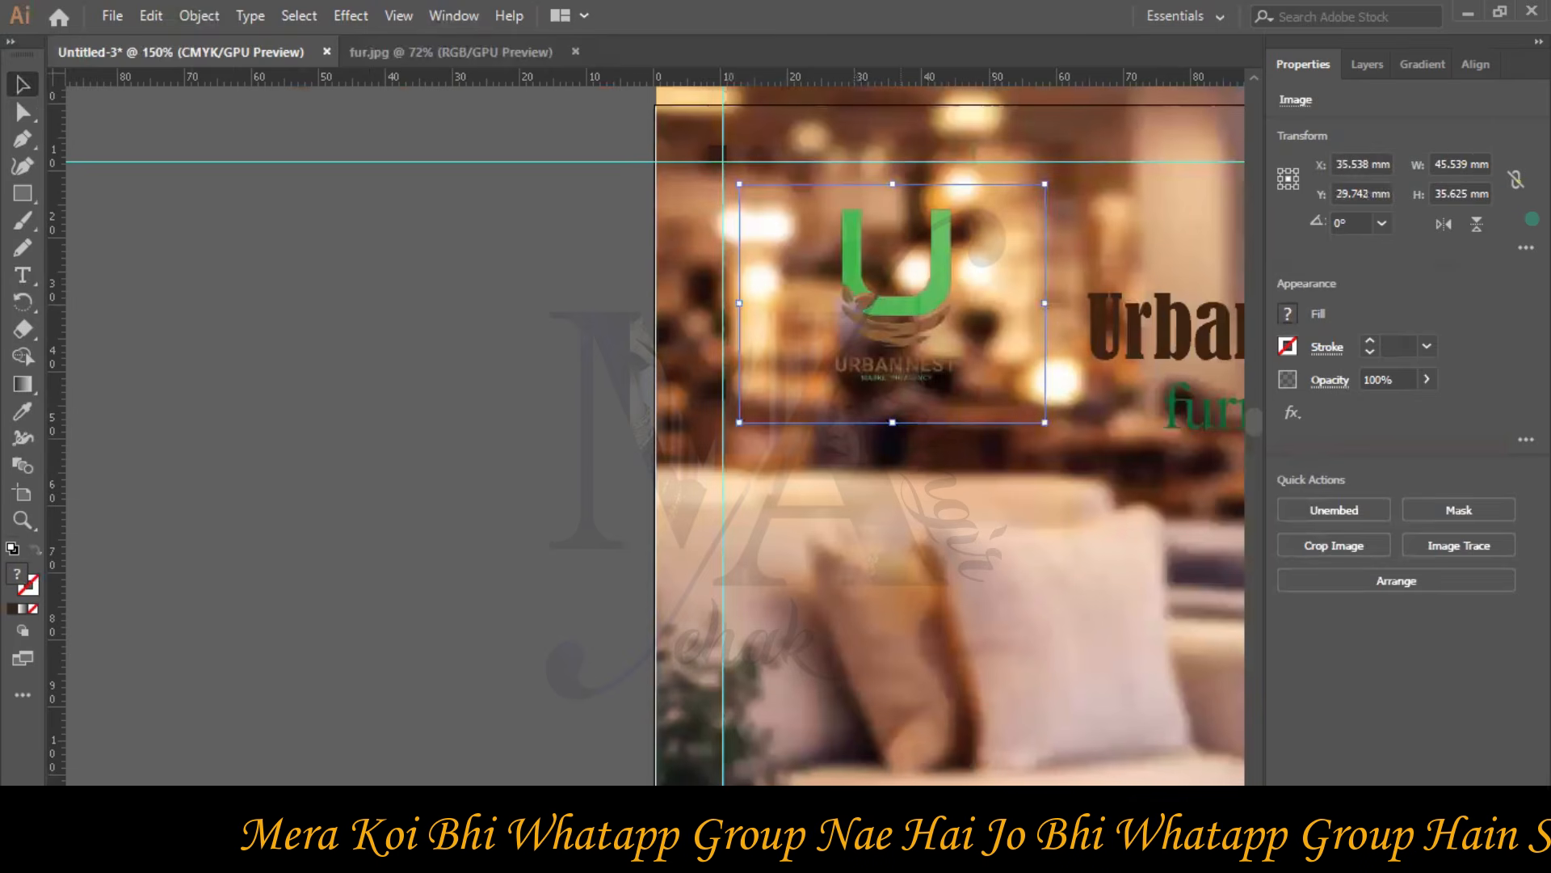
pyautogui.moveTo(835, 302)
pyautogui.mouseDown()
pyautogui.moveTo(842, 284)
pyautogui.moveTo(828, 310)
pyautogui.mouseUp()
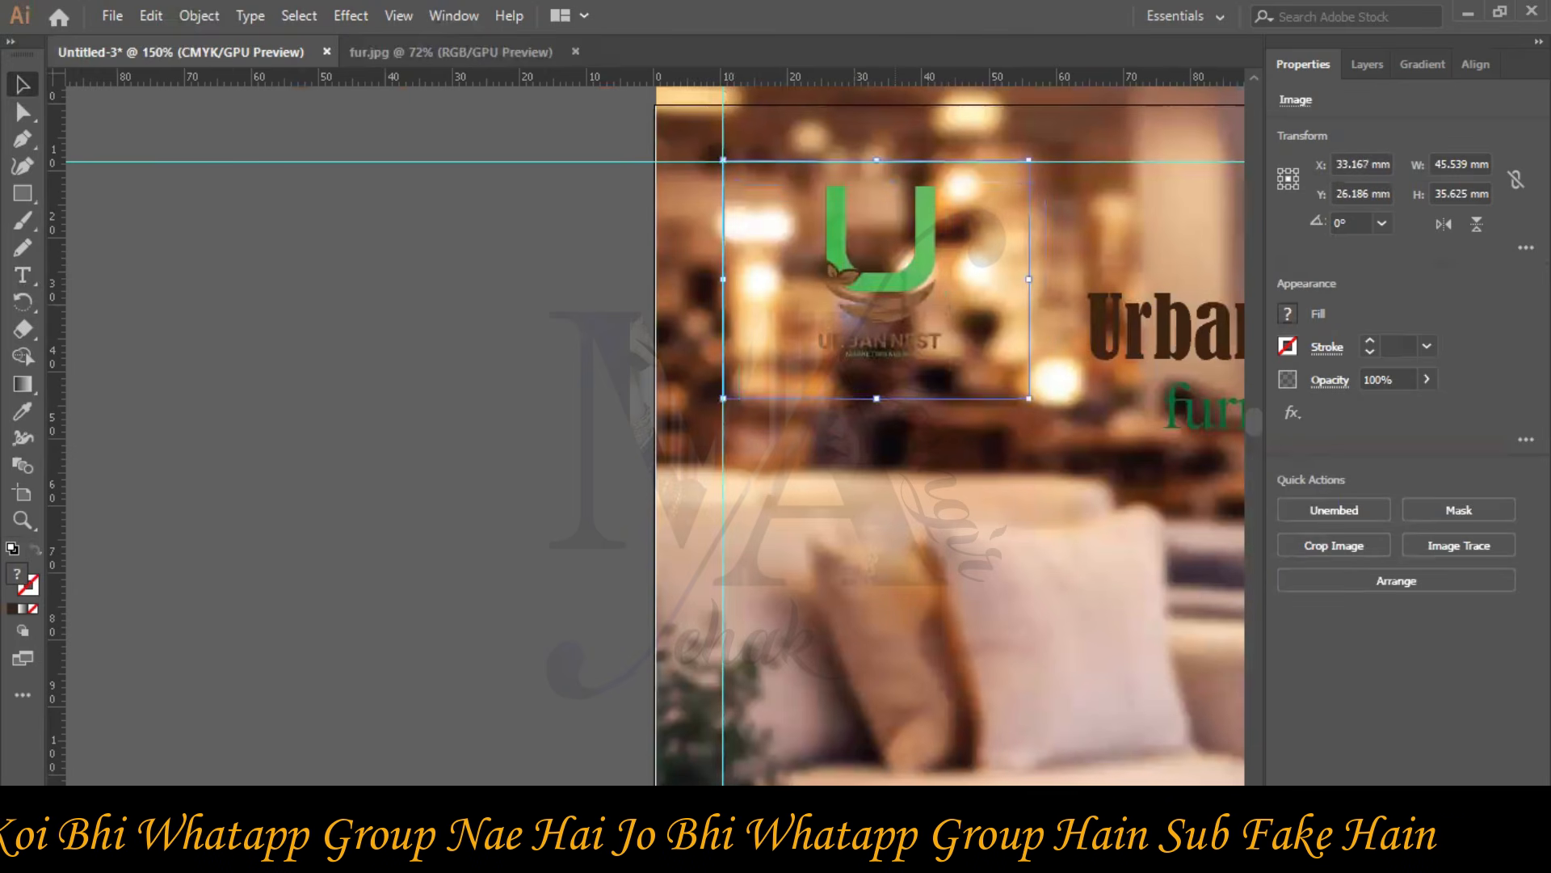
# - Draw a rectangle about 24 x 7 mm over the logo's lettering and fill it with green C=90 M=30 Y=95 K=30
pyautogui.hscroll(2, 655, 437)
pyautogui.hscroll(-1, 368, 456)
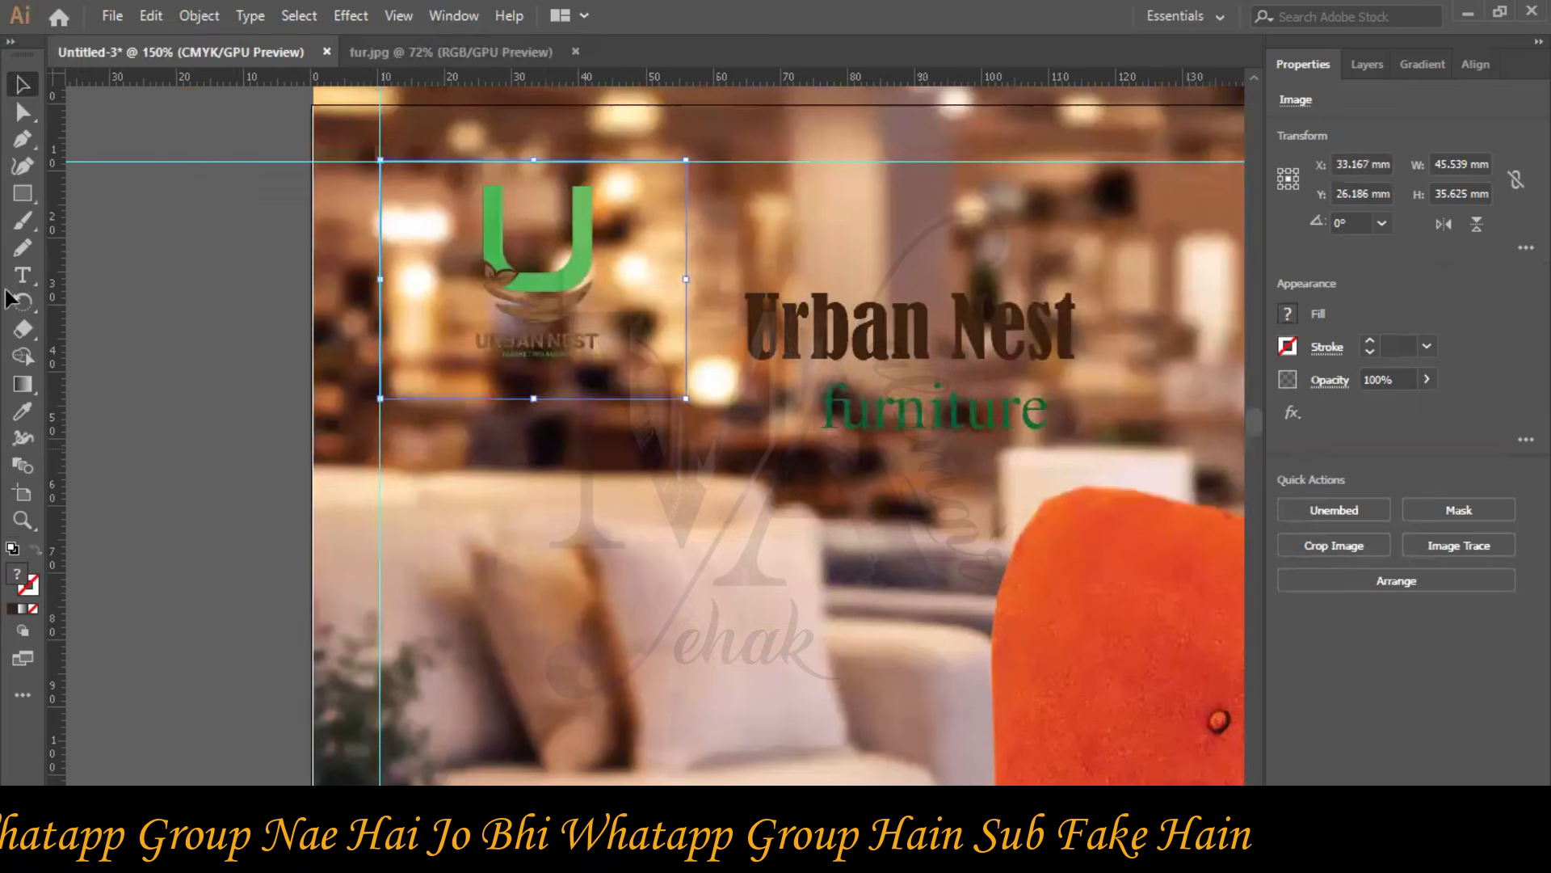
pyautogui.click(24, 277)
pyautogui.rightClick(23, 193)
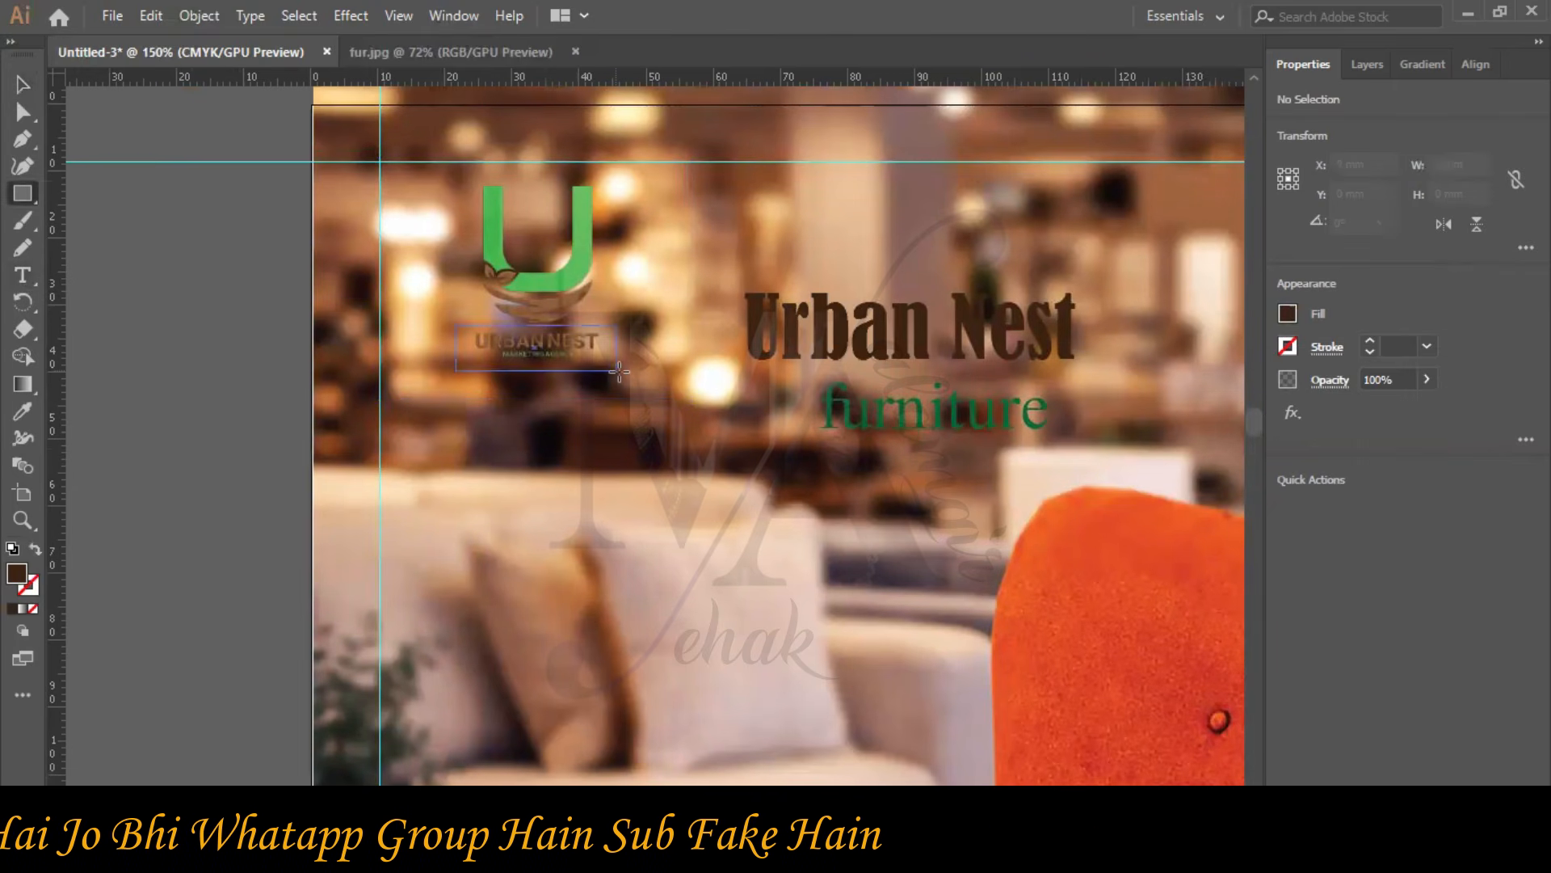
pyautogui.moveTo(619, 371); pyautogui.dragTo(618, 370)
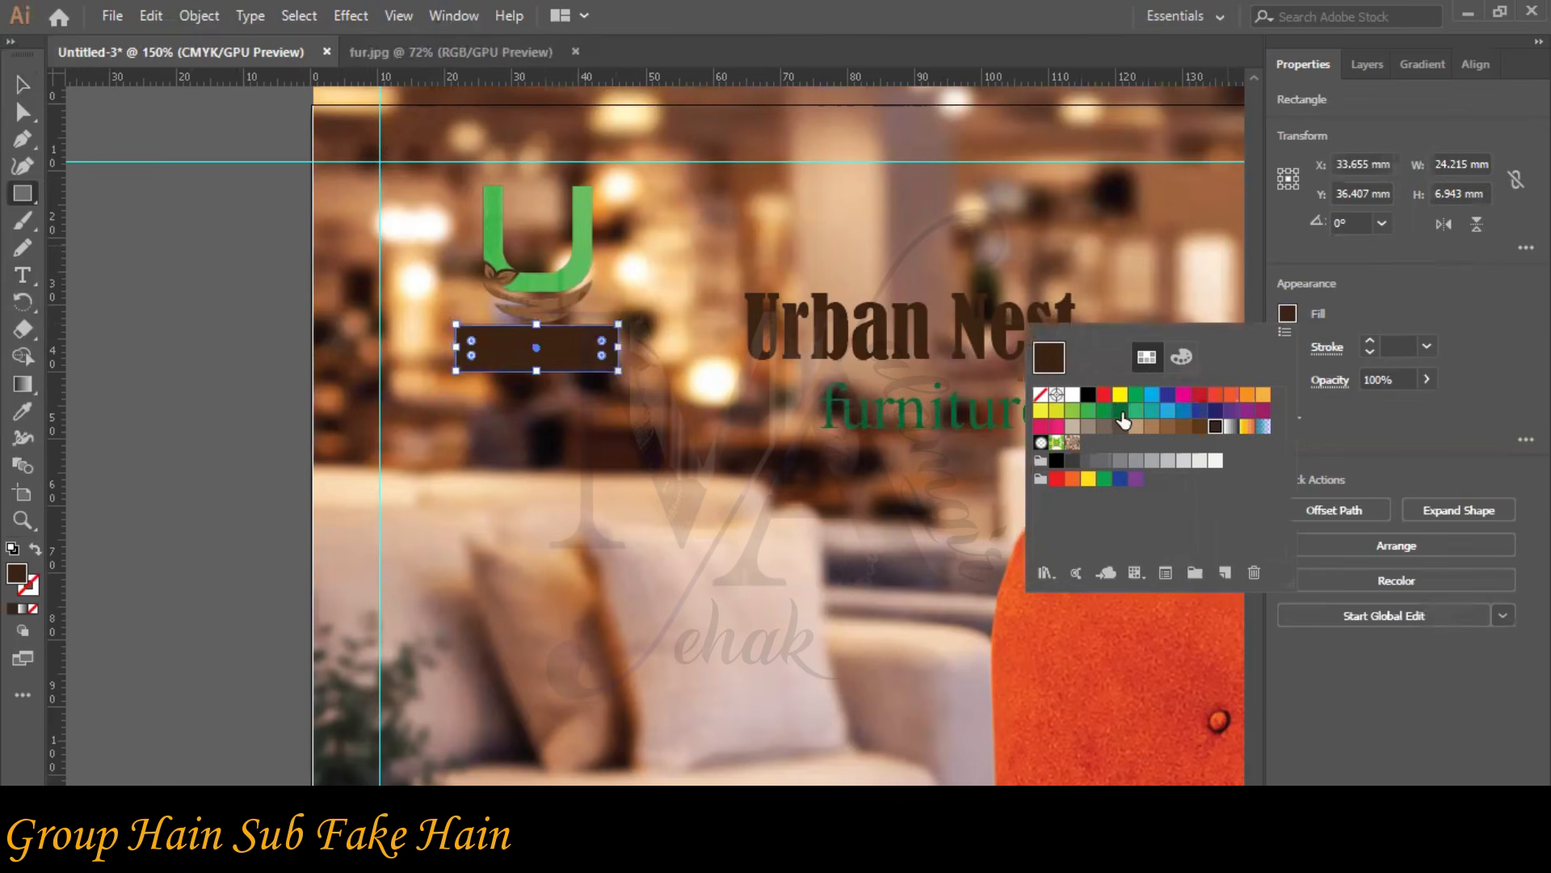
pyautogui.click(1120, 411)
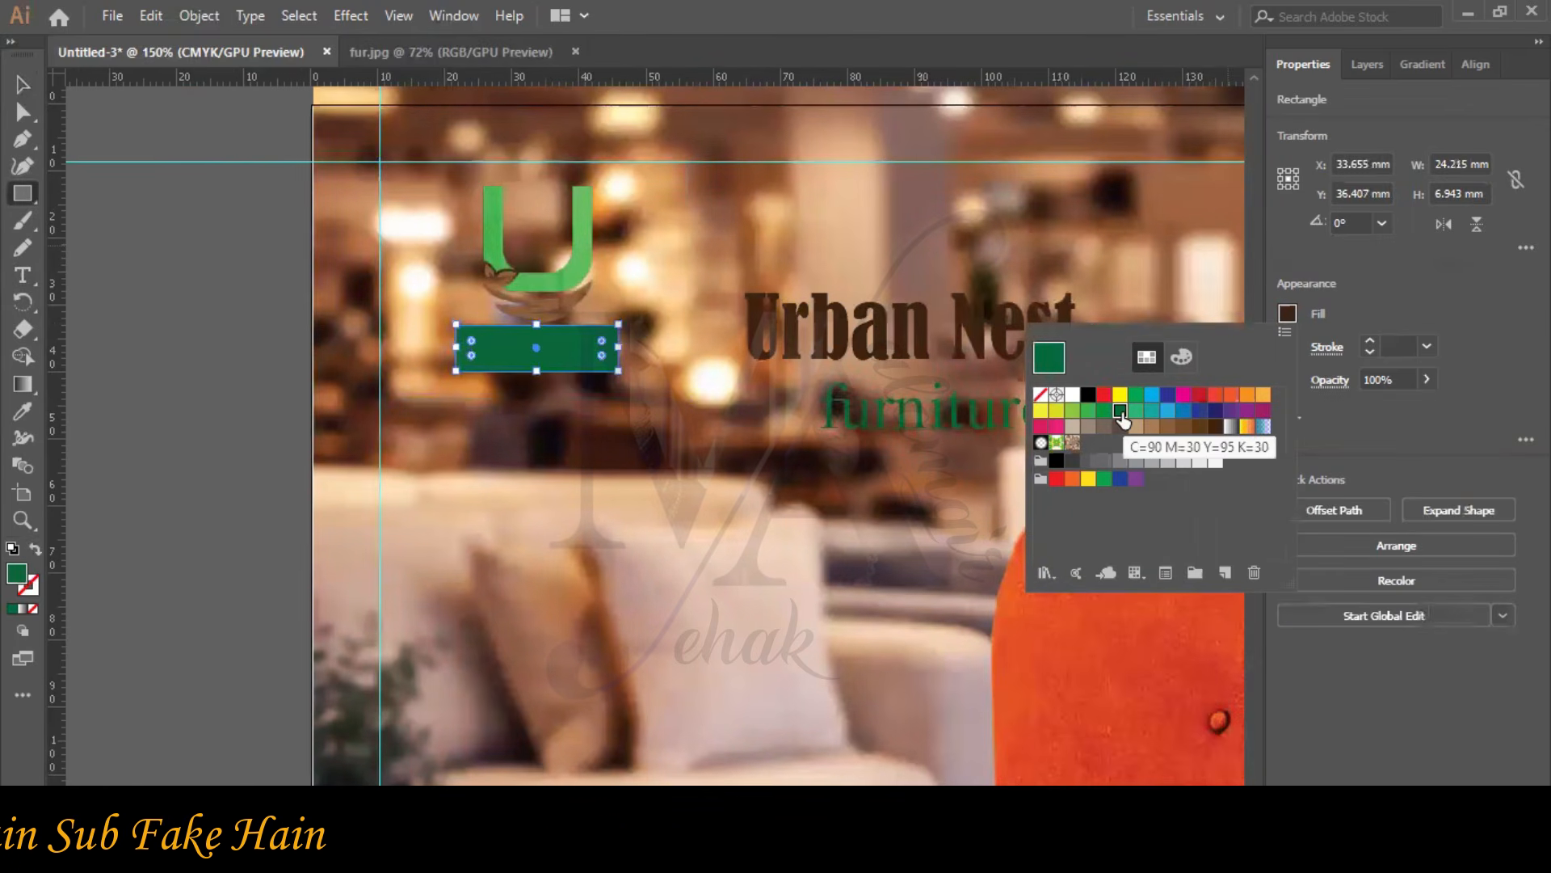
# - Change the rectangle's fill to the brighter green swatch from the colour group
pyautogui.click(1105, 478)
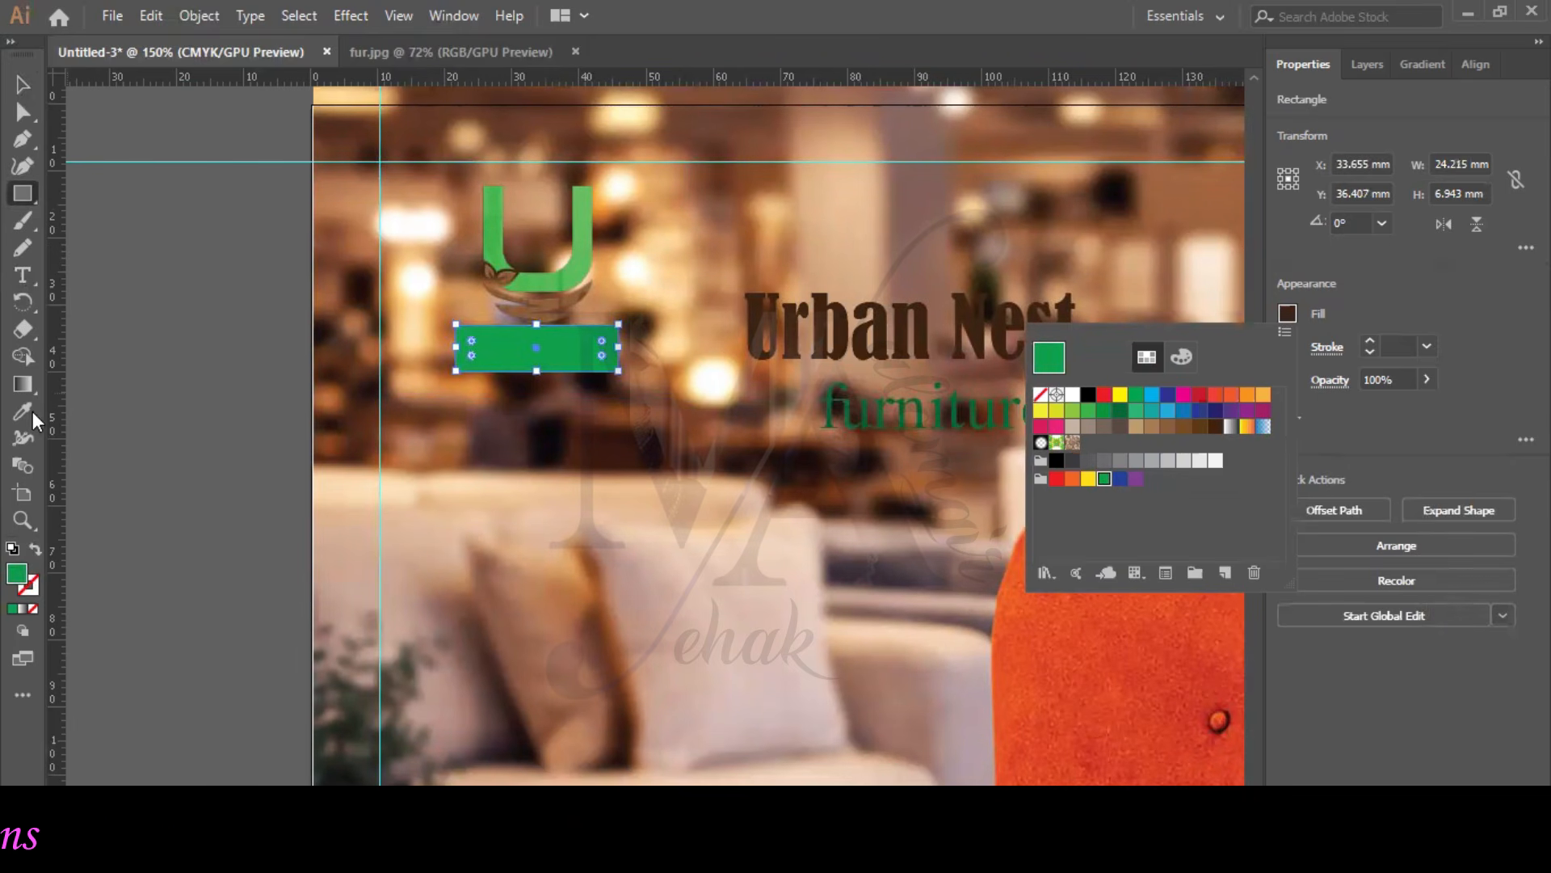
pyautogui.press('Escape')
pyautogui.click(530, 280)
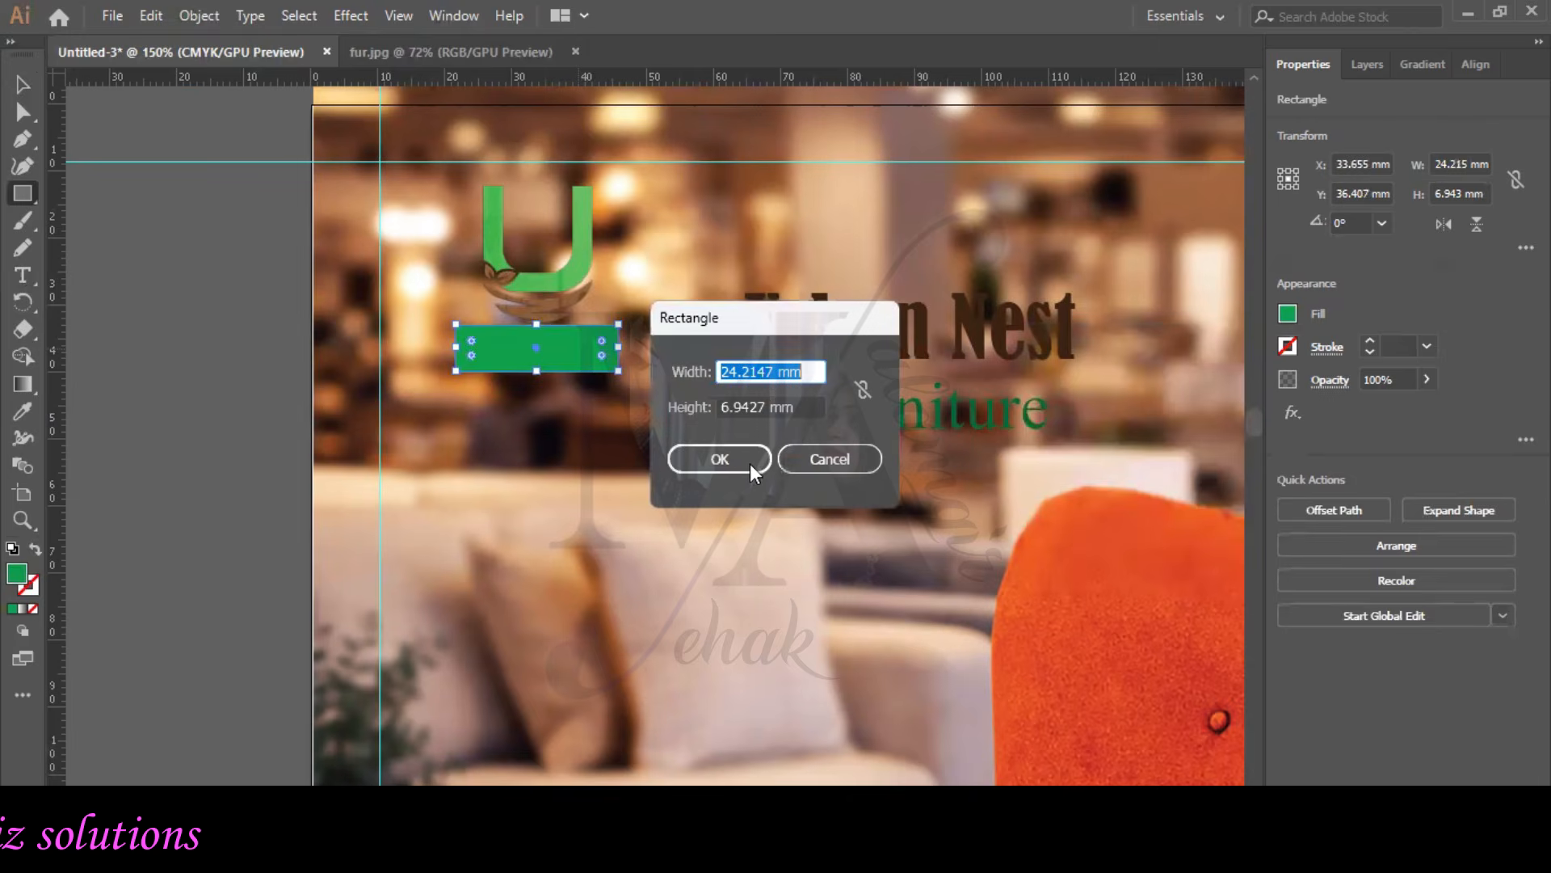
pyautogui.press('Return')
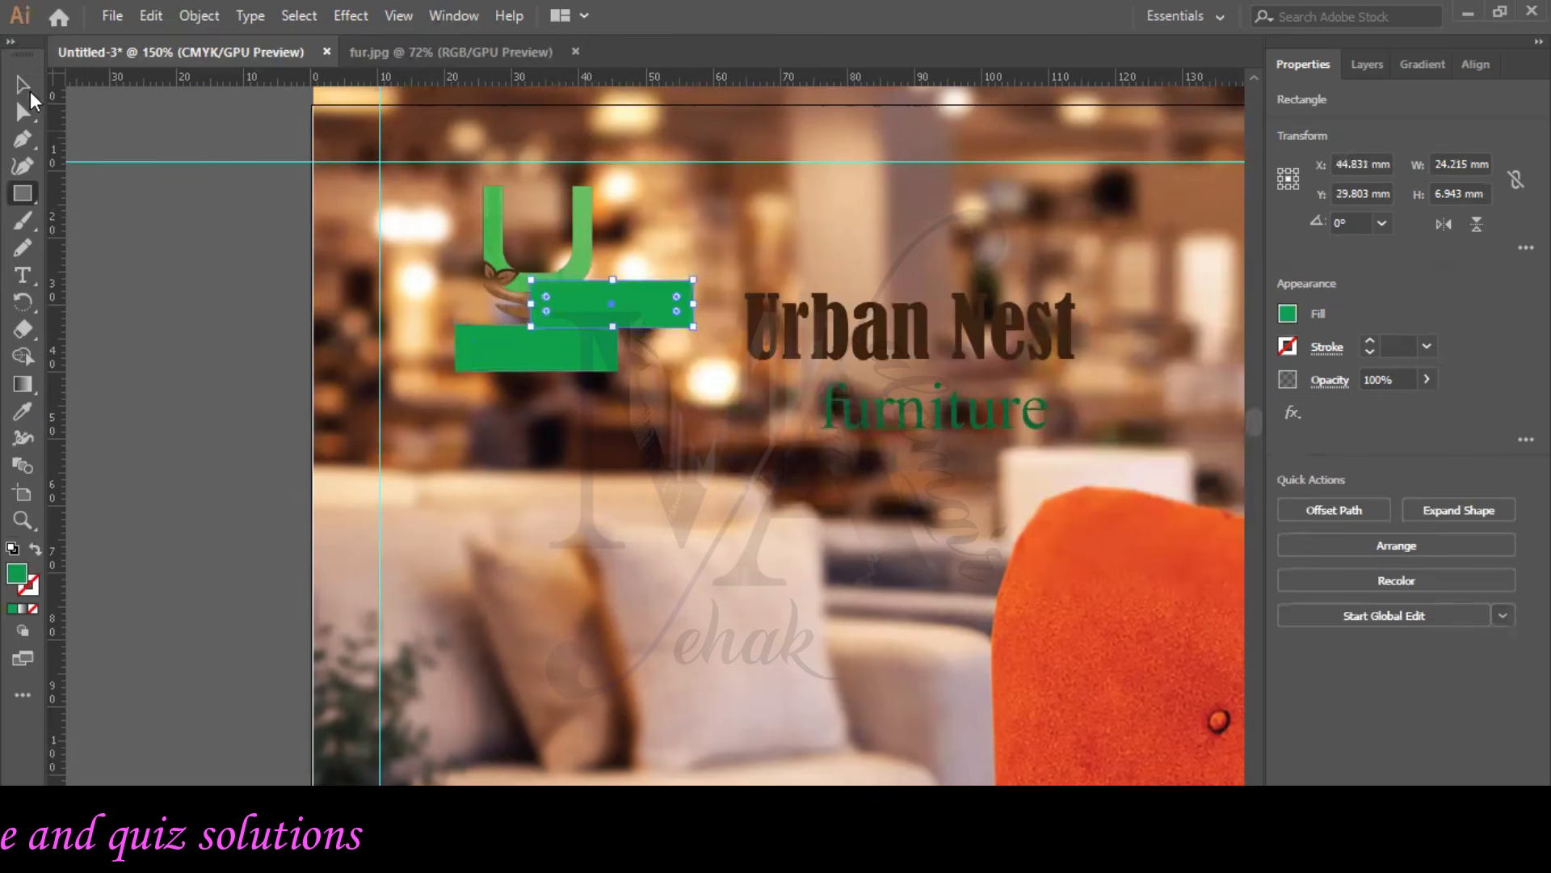
pyautogui.moveTo(662, 322); pyautogui.dragTo(587, 370)
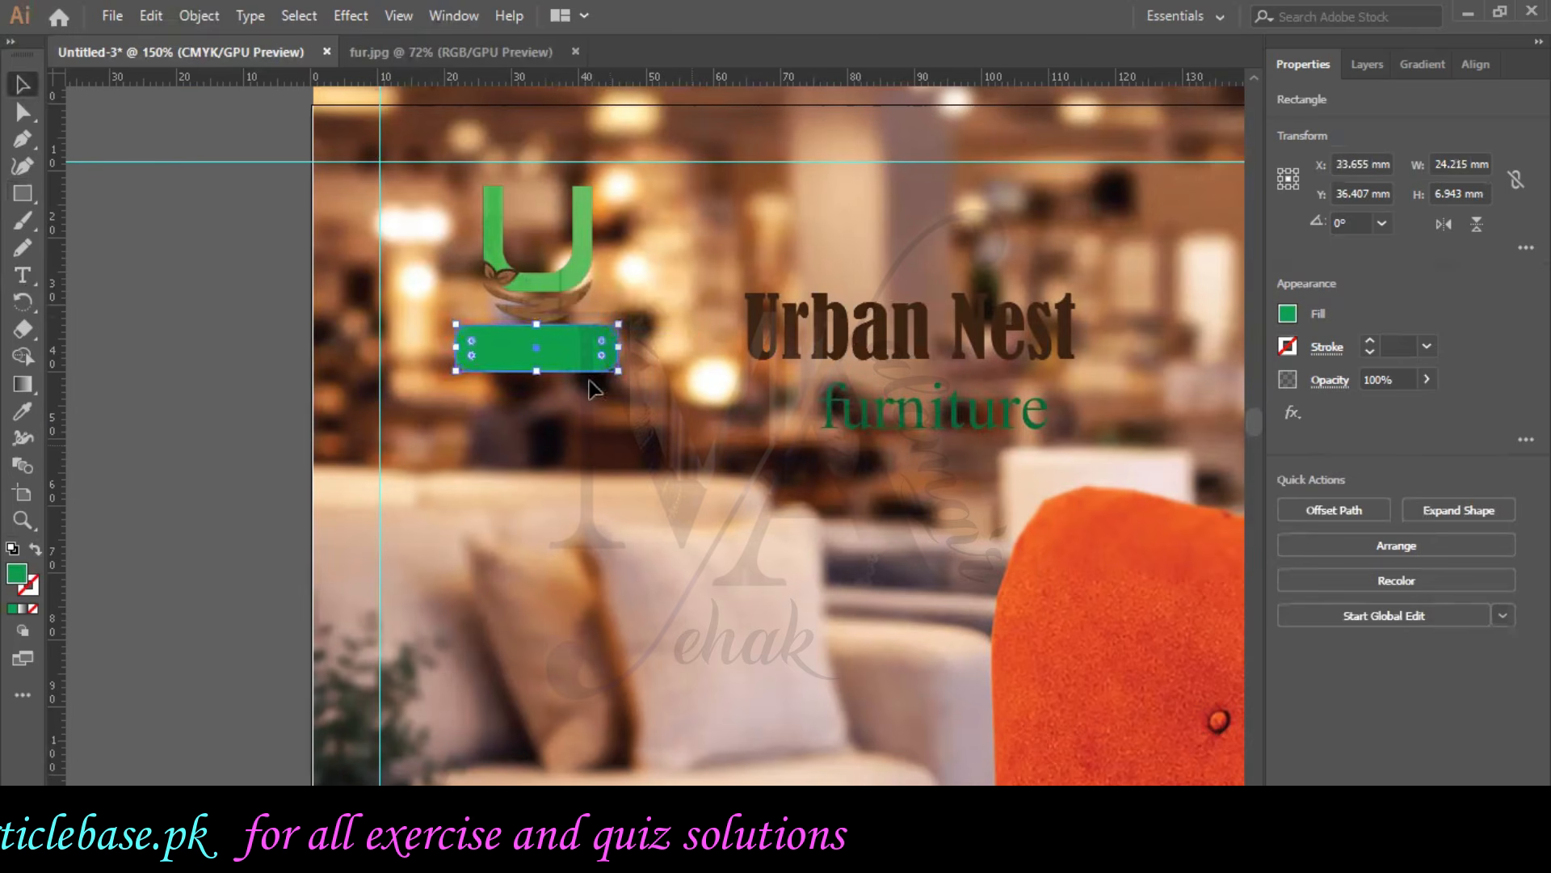
# - Round the green rectangle's corners fully and shift it slightly down beneath the U emblem
pyautogui.click(596, 390)
pyautogui.moveTo(616, 353); pyautogui.dragTo(621, 358)
# - Place the Urban Nest text over the green rectangle and move it above the rectangle in the layer order
pyautogui.moveTo(771, 344); pyautogui.dragTo(536, 355)
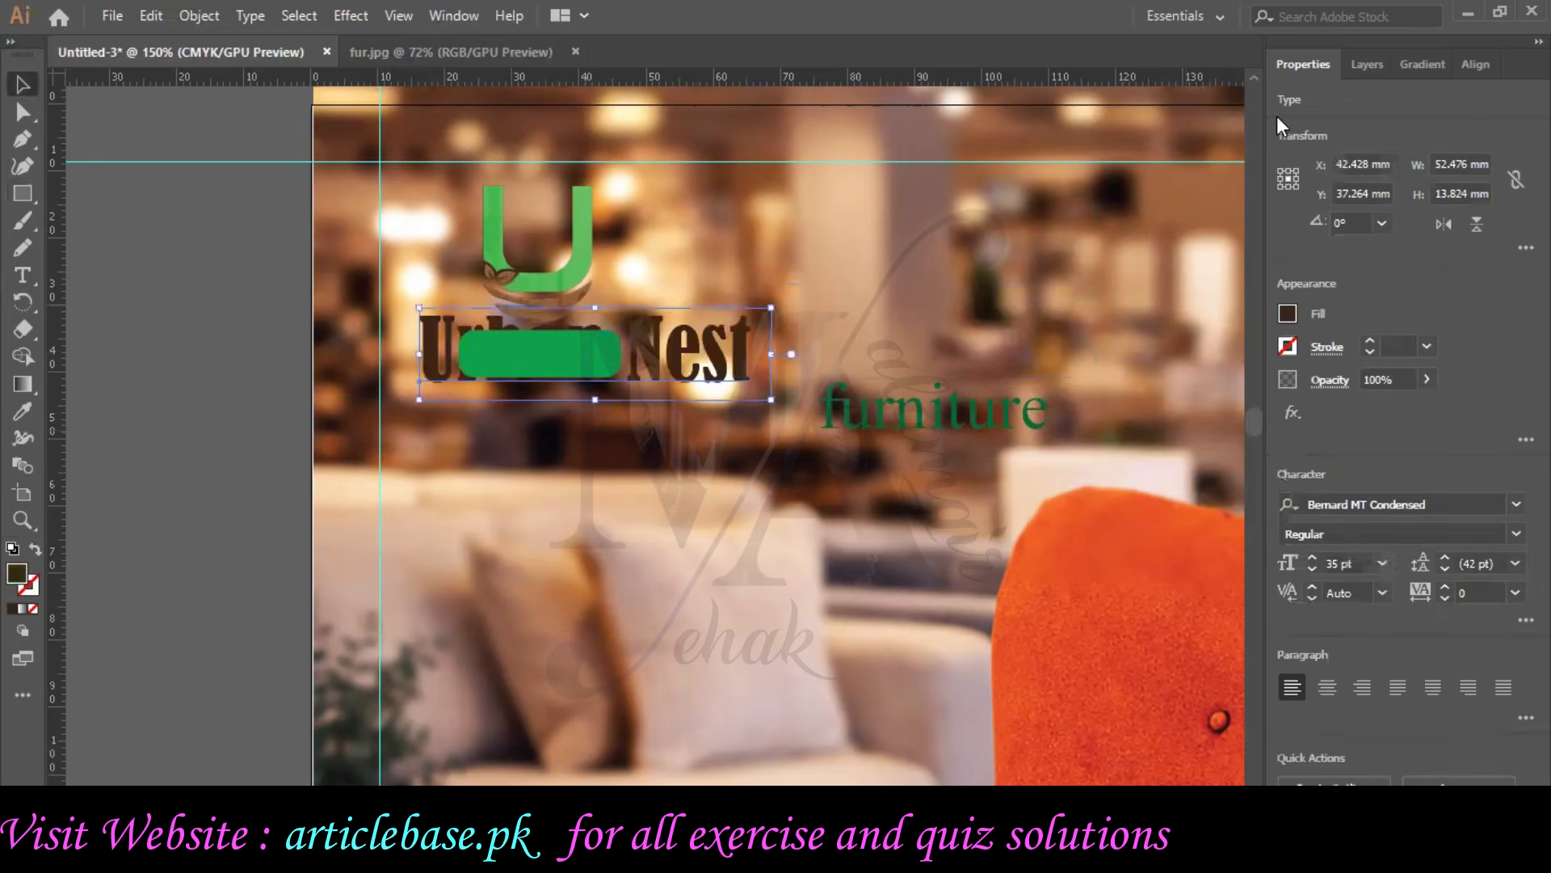
pyautogui.click(1367, 64)
pyautogui.moveTo(1339, 172); pyautogui.dragTo(1333, 112)
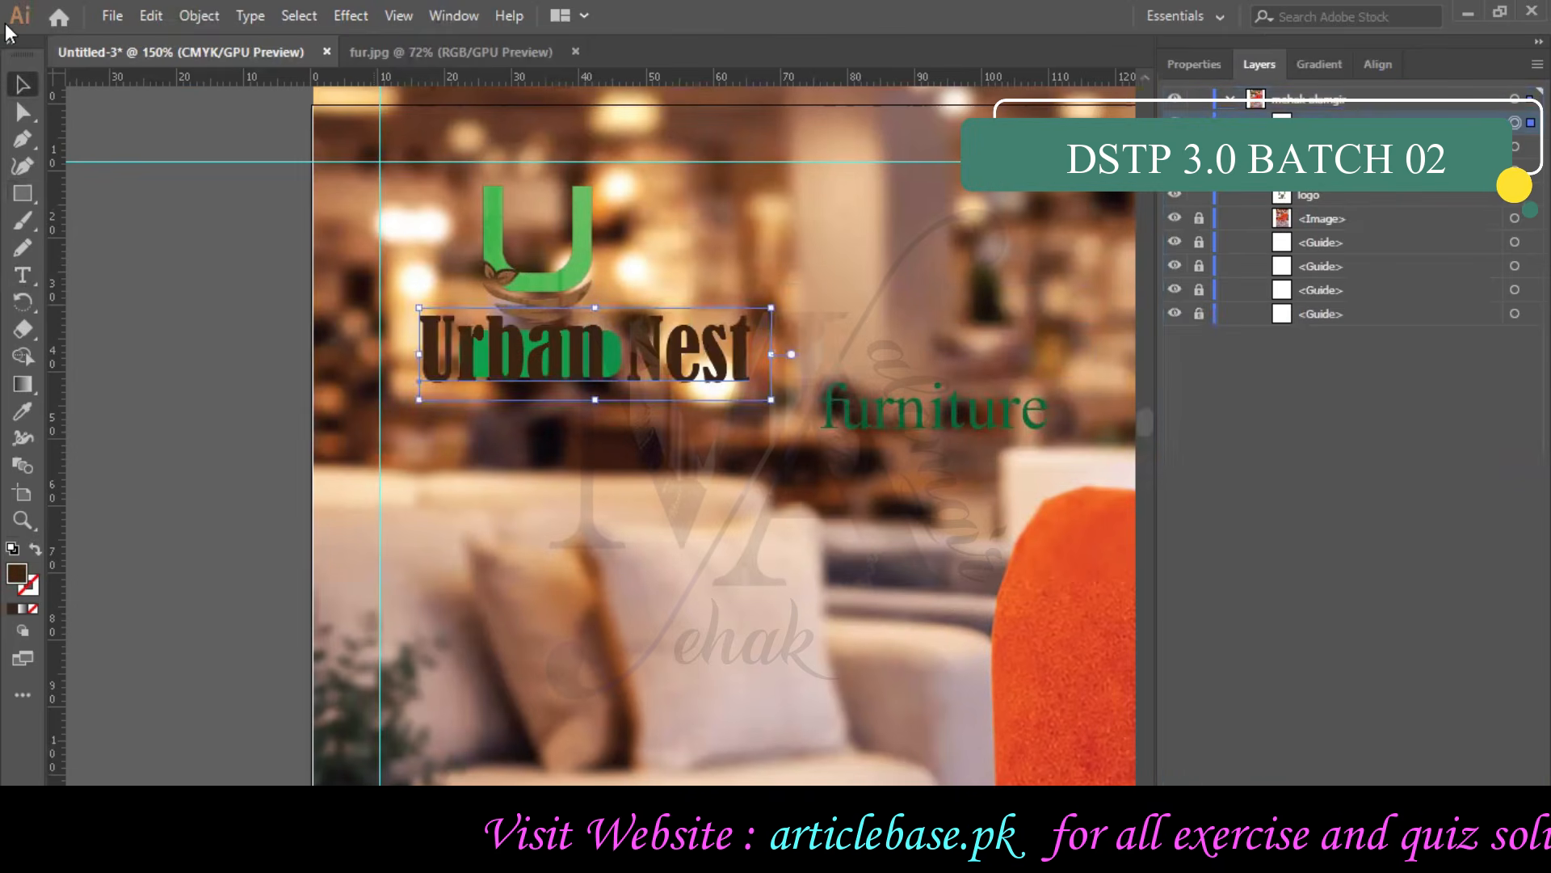
# - Capture a screenshot of the artwork with its layer list and paste it into the Word document
pyautogui.press('super+shift+s')
pyautogui.moveTo(7, 2); pyautogui.dragTo(1550, 666)
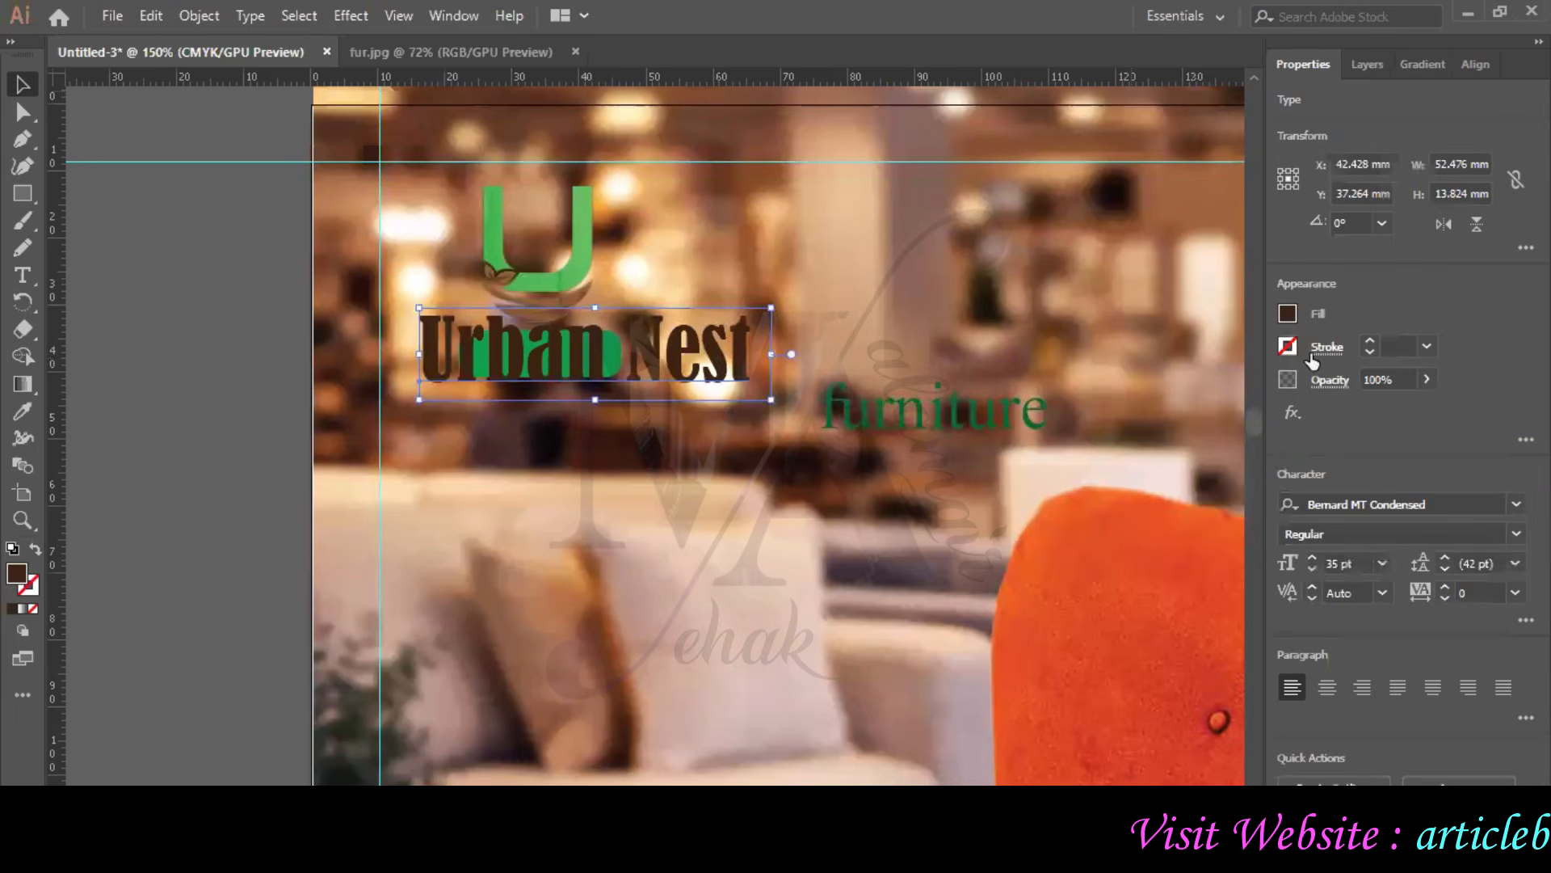
# - Reduce Urban Nest to 11 pt within the green rectangle and shorten the rectangle's height to fit the text
pyautogui.click(1312, 570)
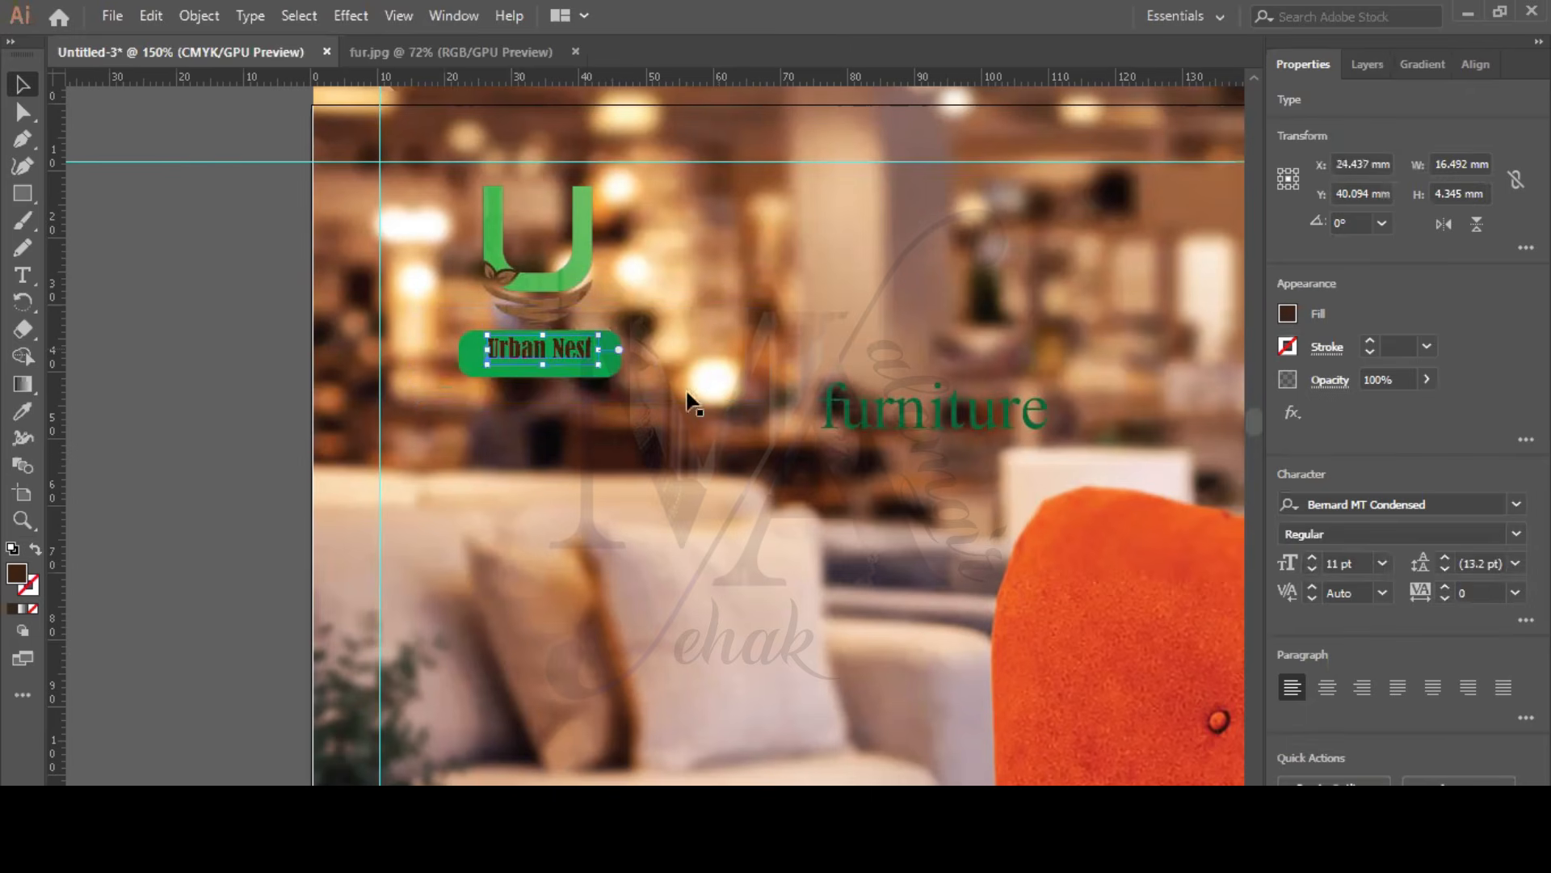
pyautogui.click(543, 375)
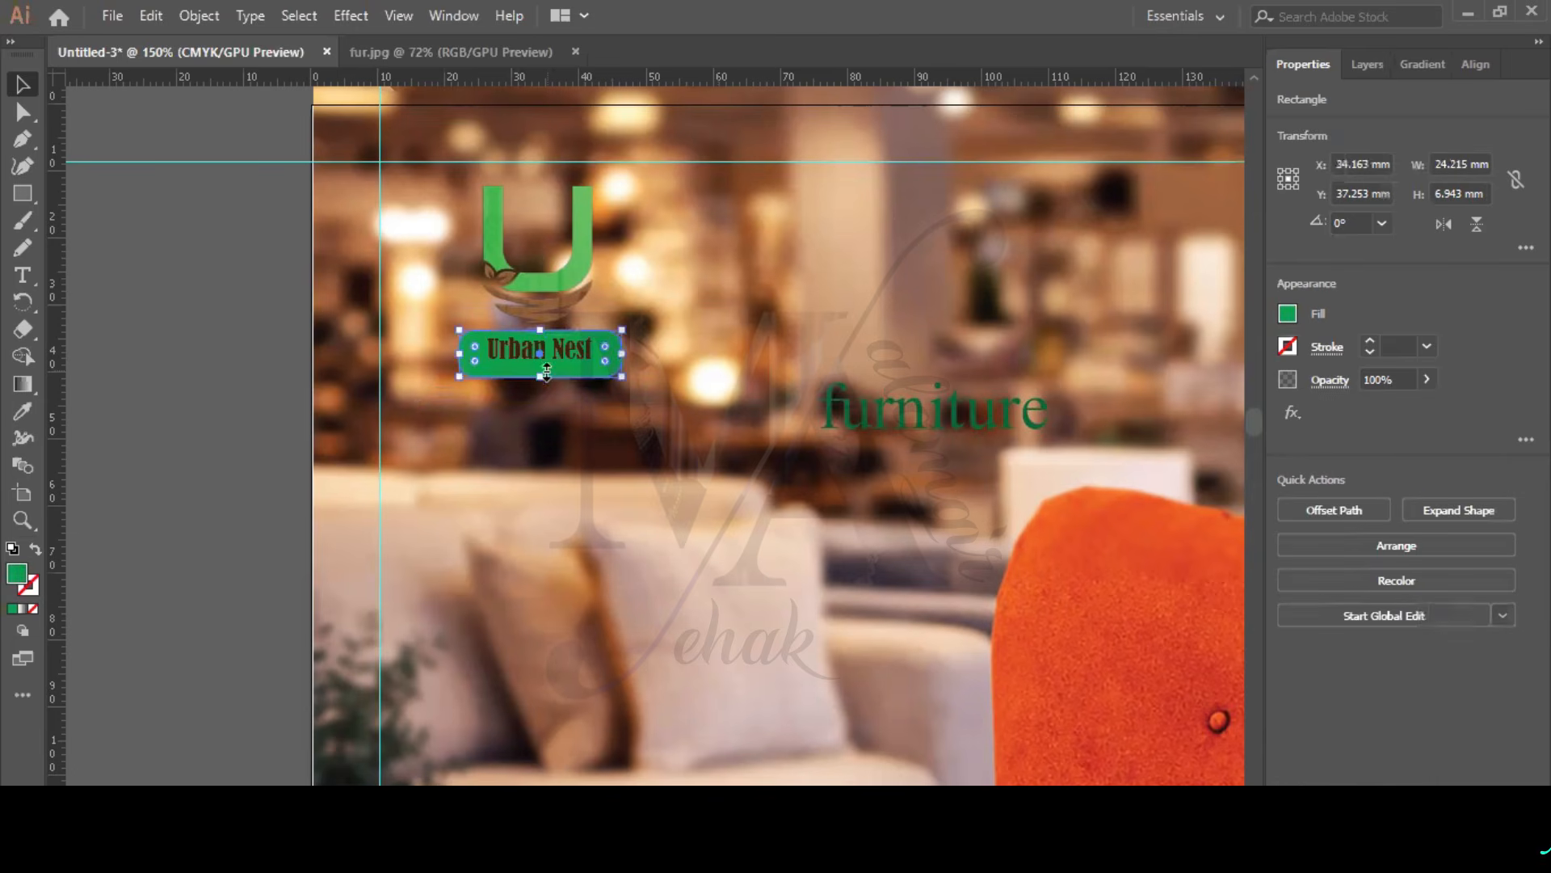
pyautogui.moveTo(539, 369); pyautogui.dragTo(540, 366)
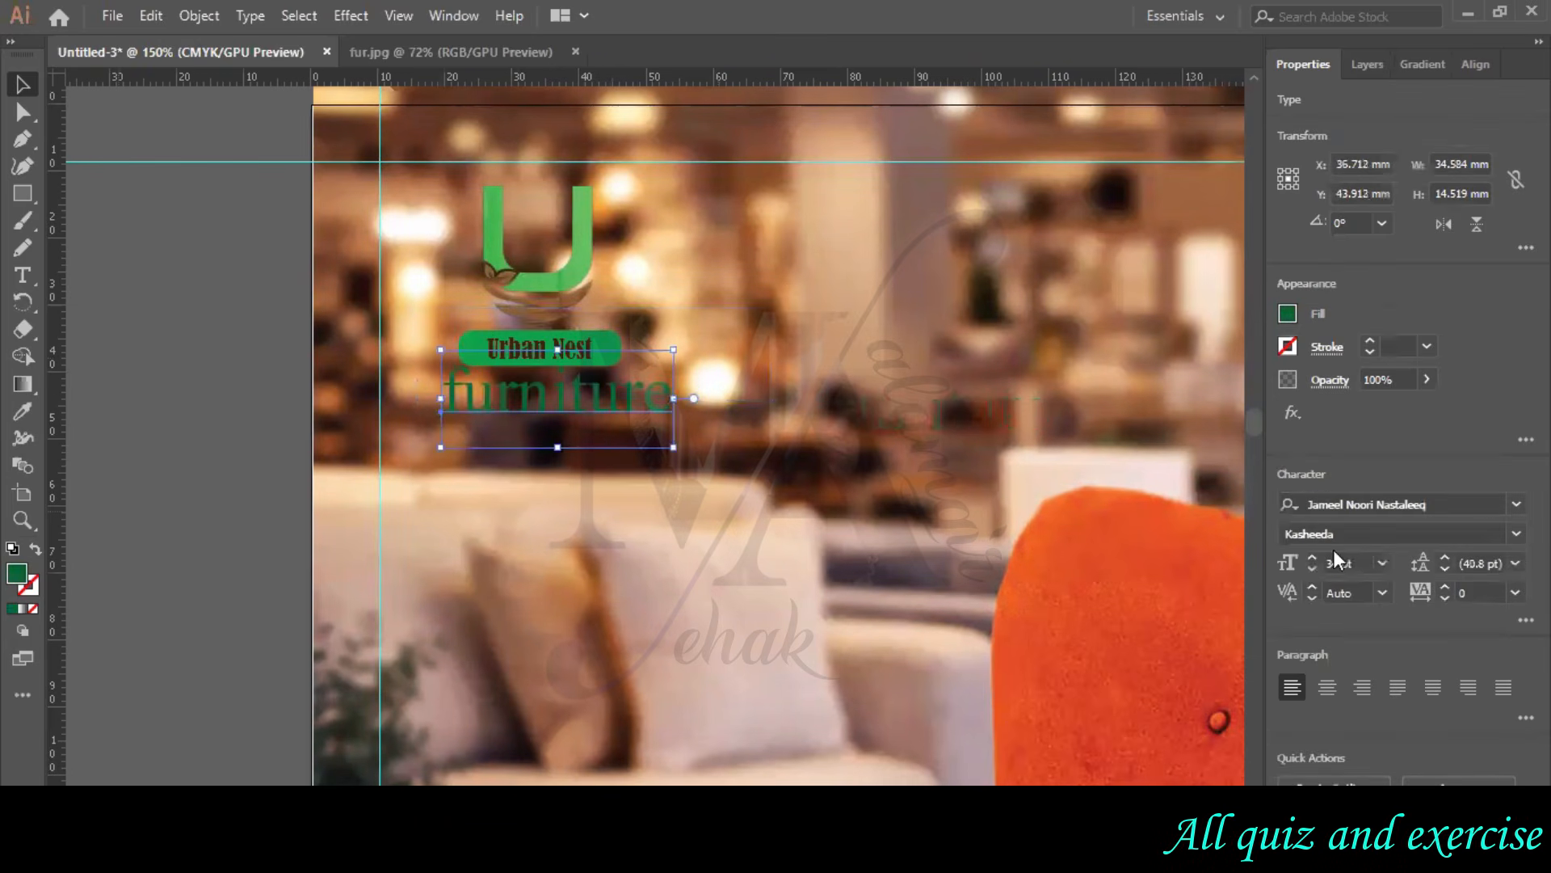
# - Position the furniture text under the green rectangle at 16 pt and set its font to Bernard MT Condensed
pyautogui.click(1311, 571)
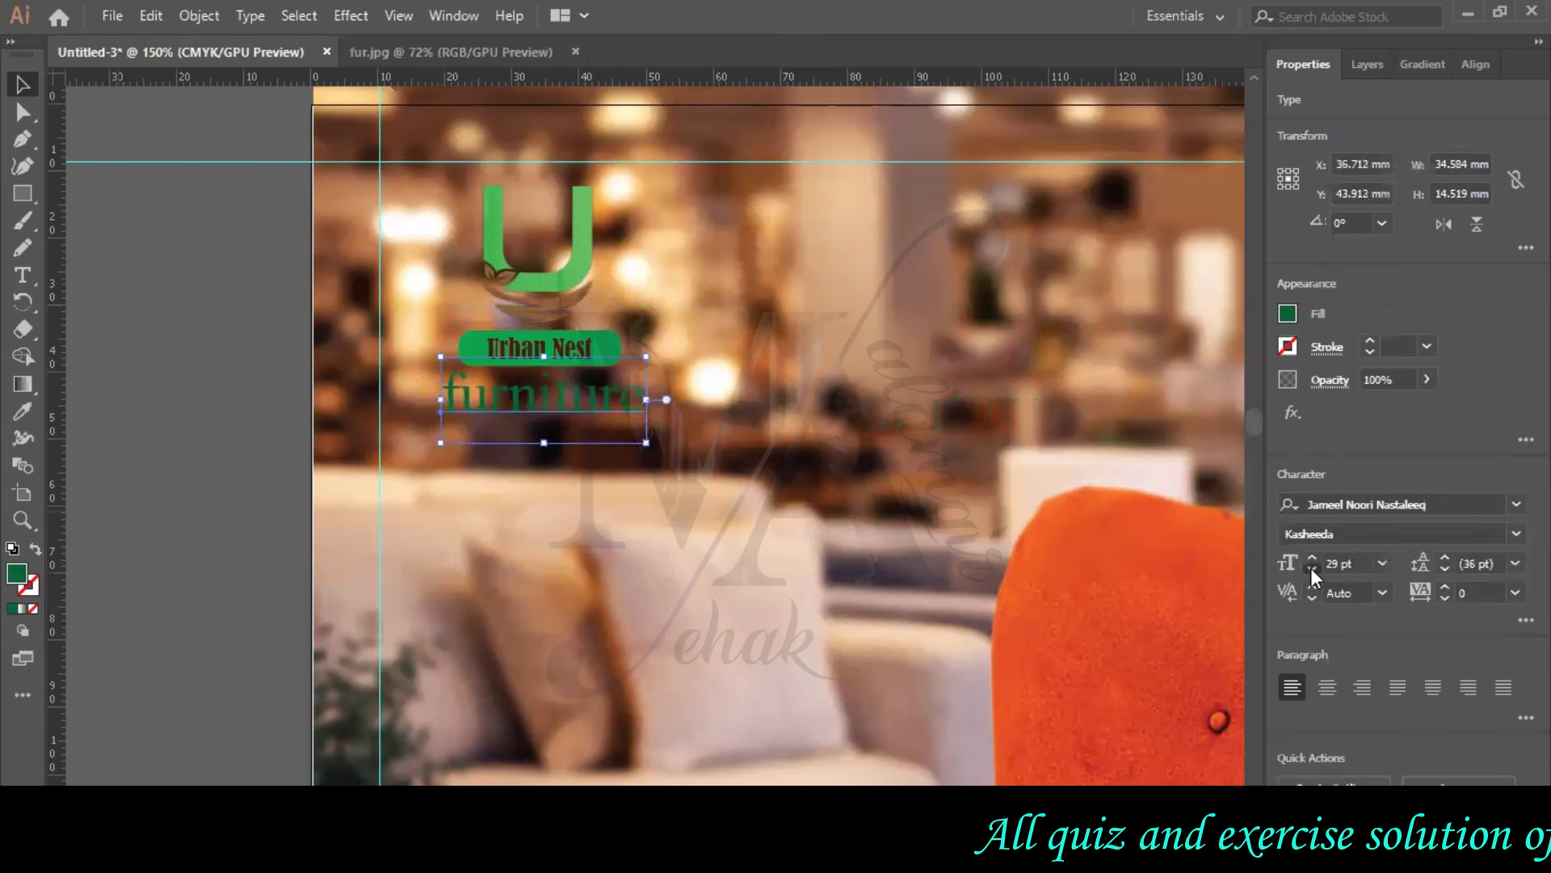
pyautogui.moveTo(531, 399); pyautogui.dragTo(600, 370)
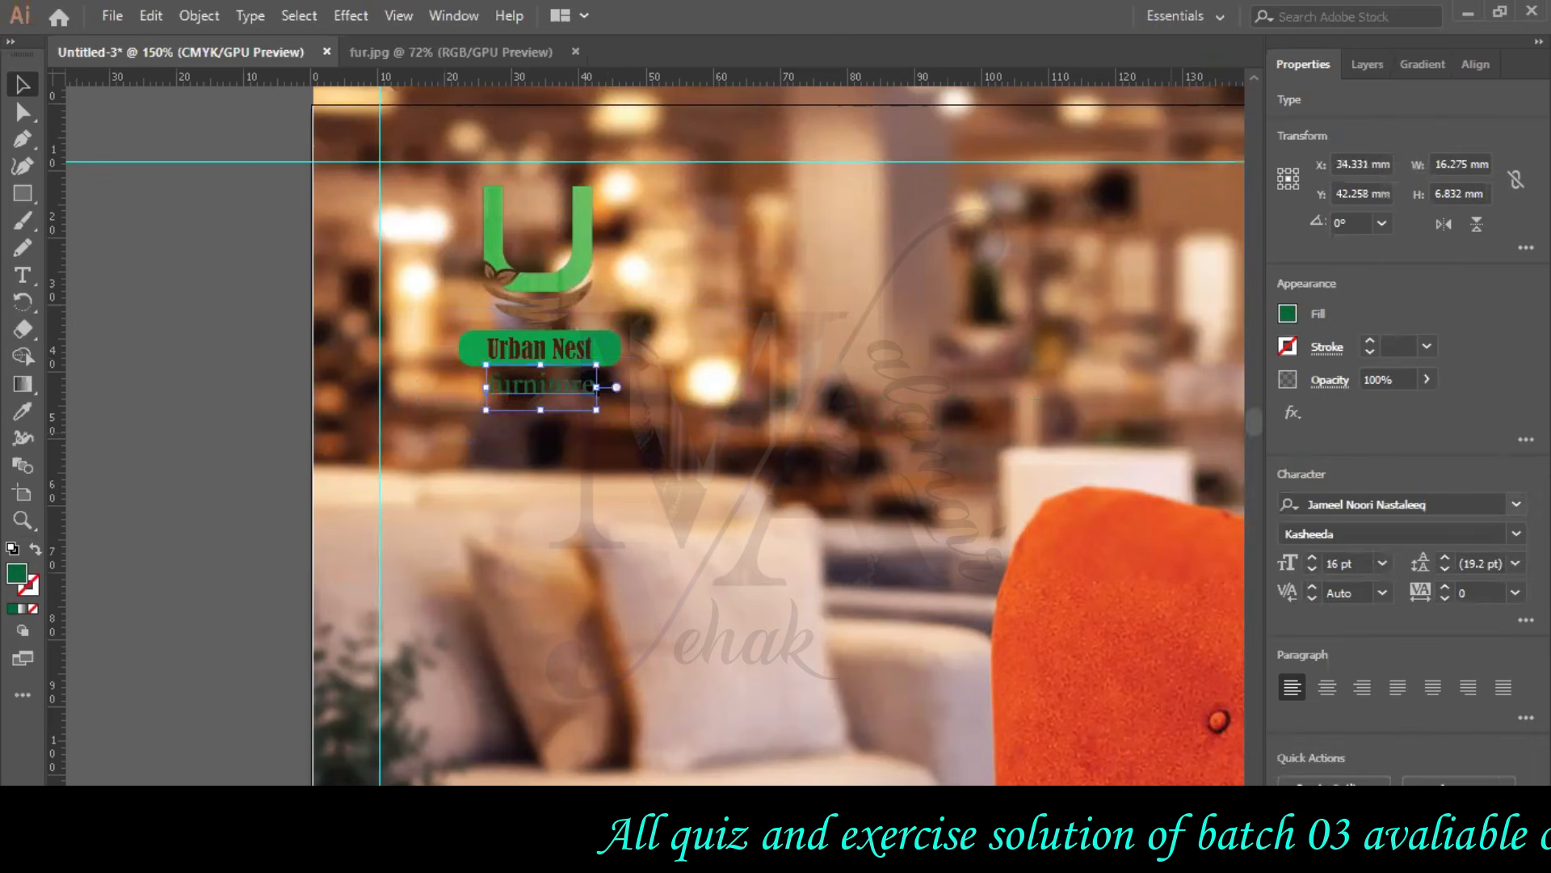
pyautogui.click(1516, 504)
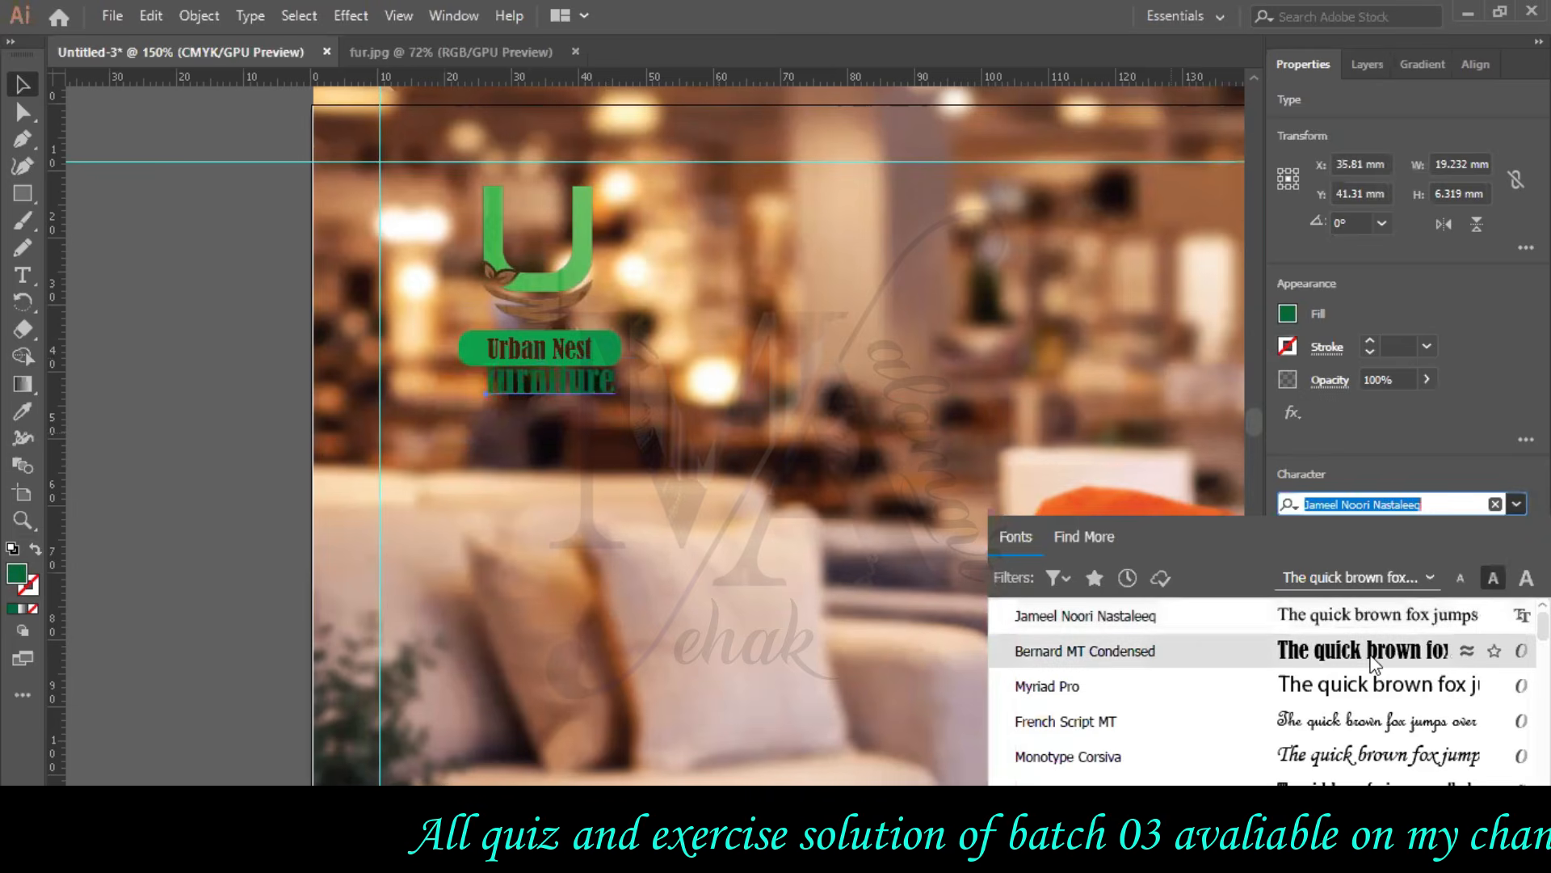
pyautogui.press('Return')
# - Move the furniture text across the upper part of the U emblem and fill it with dark brown
pyautogui.moveTo(552, 380); pyautogui.dragTo(681, 304)
pyautogui.moveTo(684, 298); pyautogui.dragTo(564, 230)
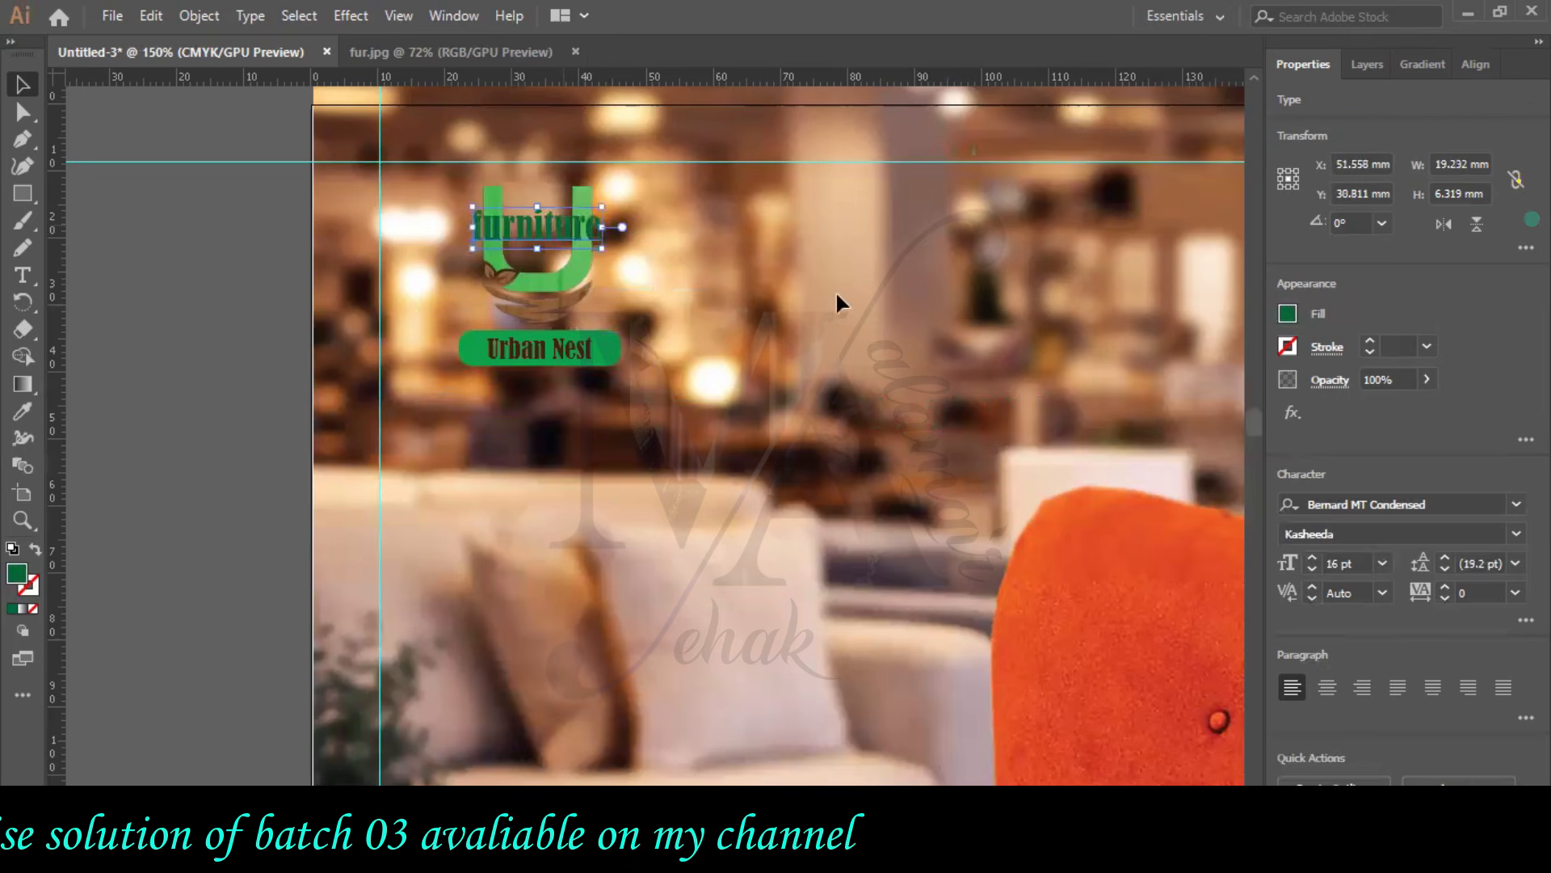
pyautogui.click(1287, 313)
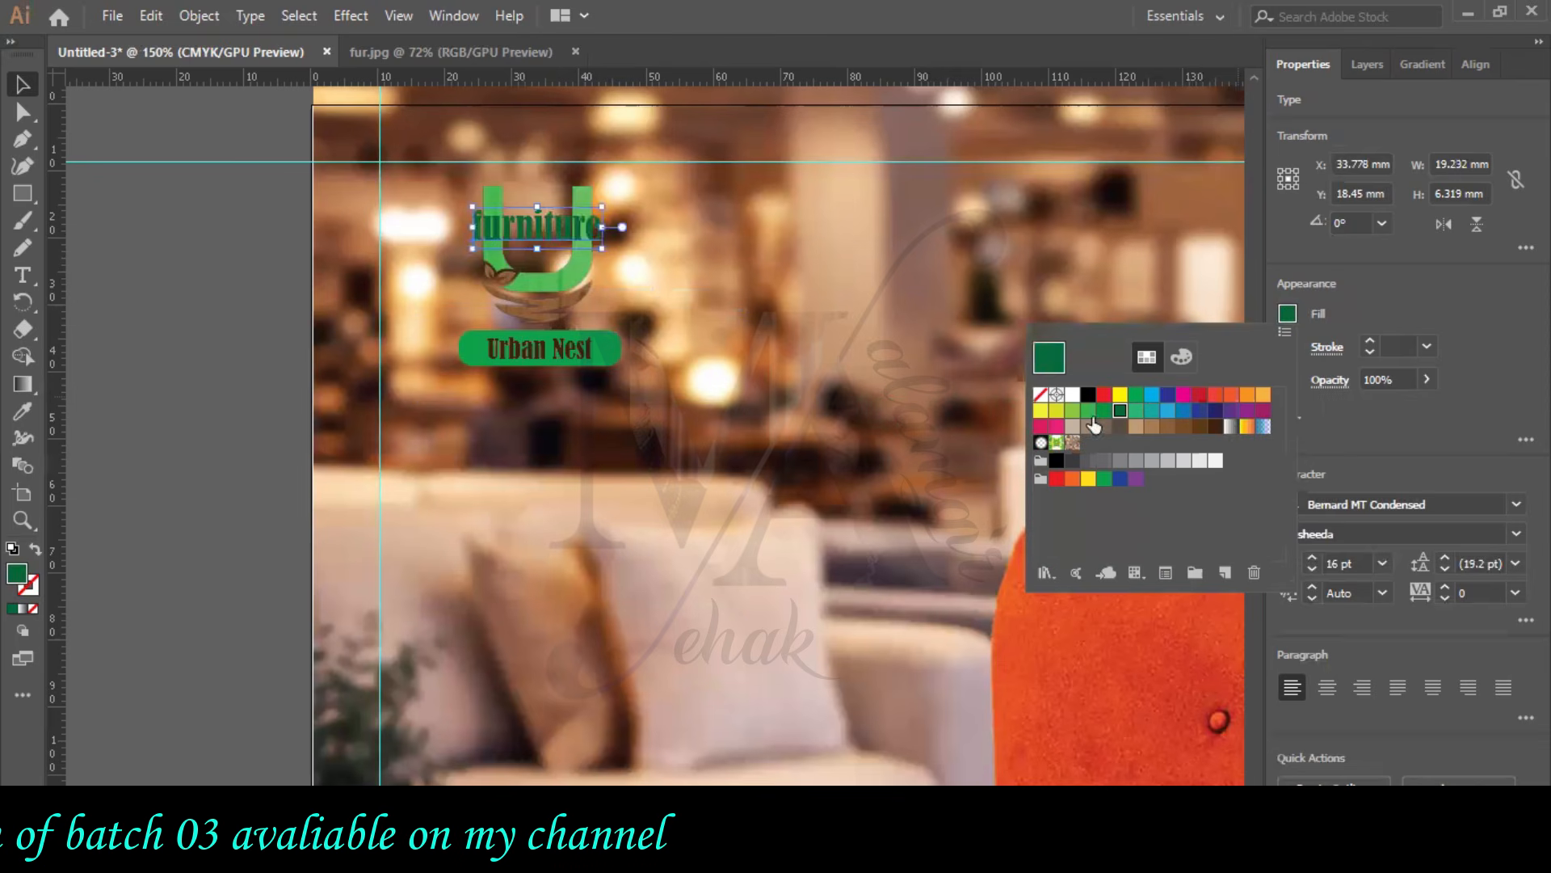
pyautogui.click(1214, 425)
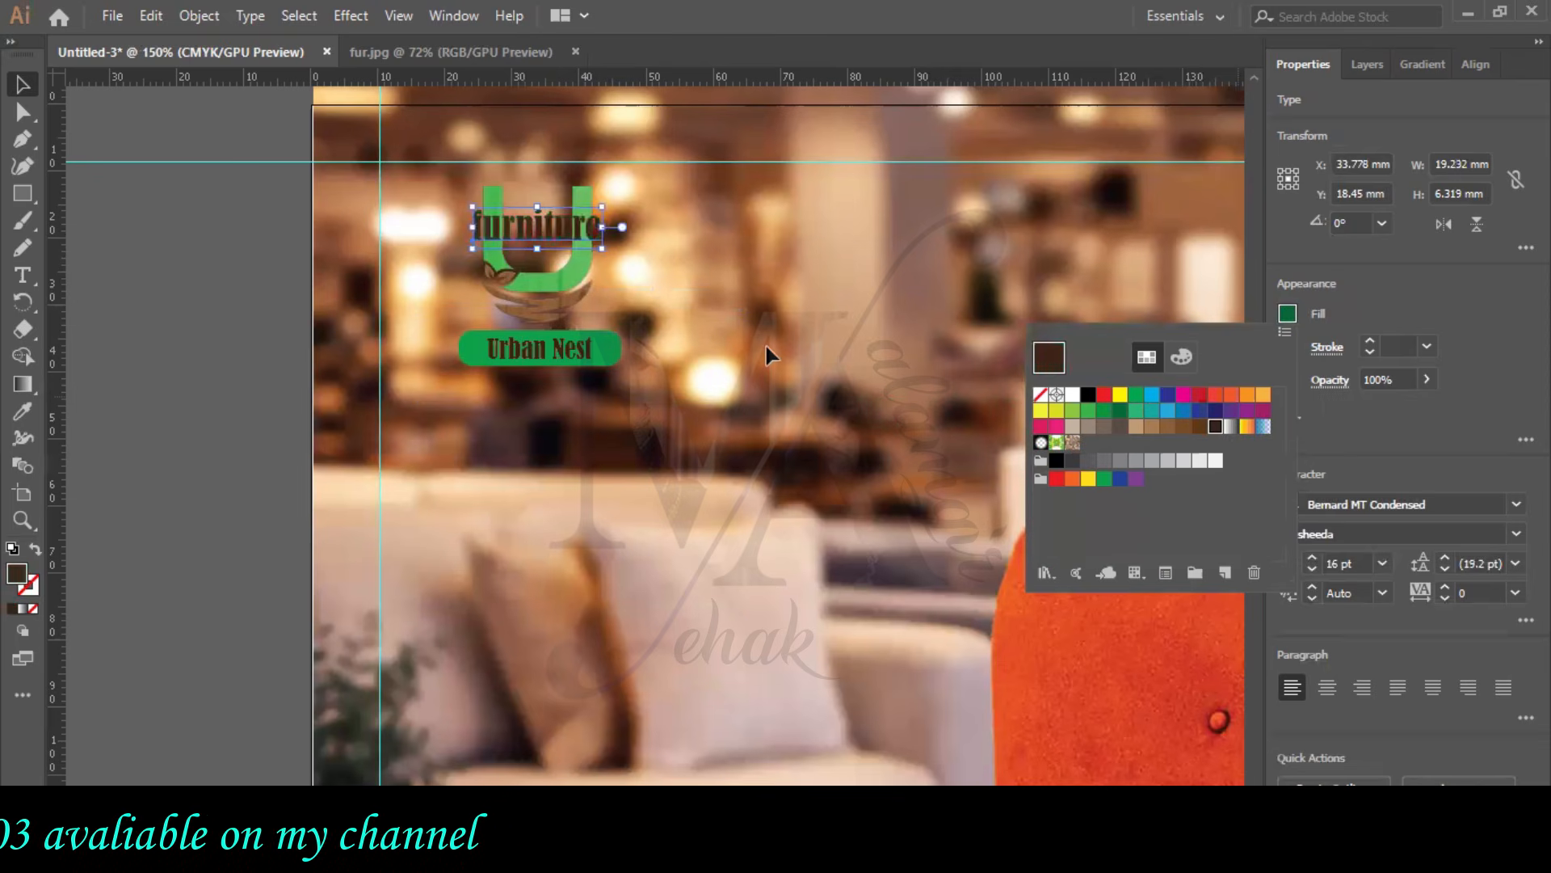
pyautogui.click(656, 266)
# - Capture a screenshot of the finished logo, paste it into the Word document, and return to Illustrator
pyautogui.scroll(1, 727, 323)
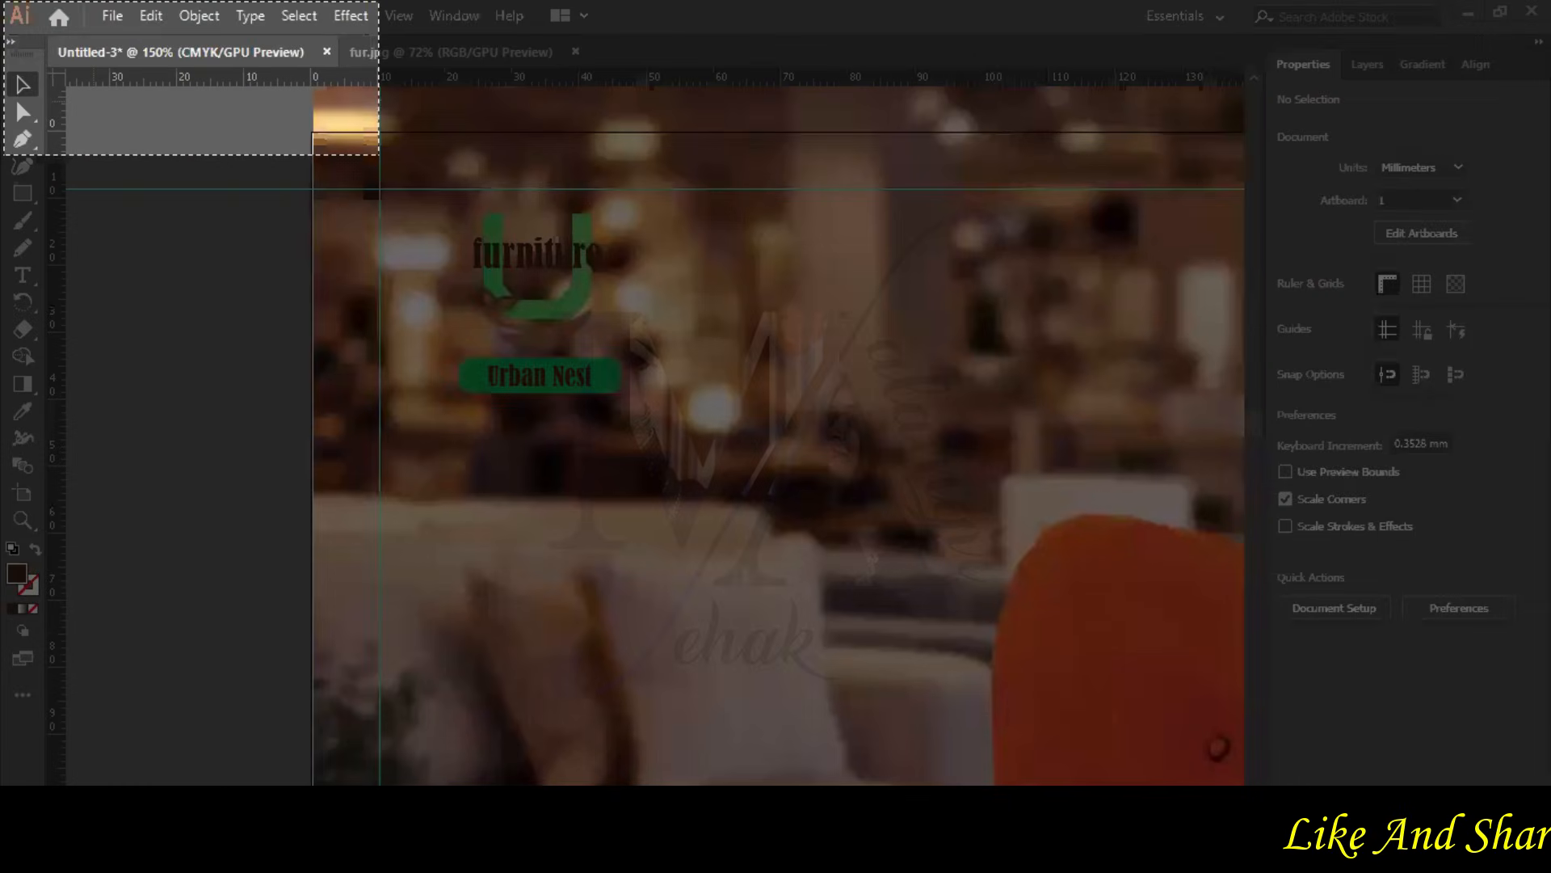
pyautogui.moveTo(378, 150); pyautogui.dragTo(1550, 768)
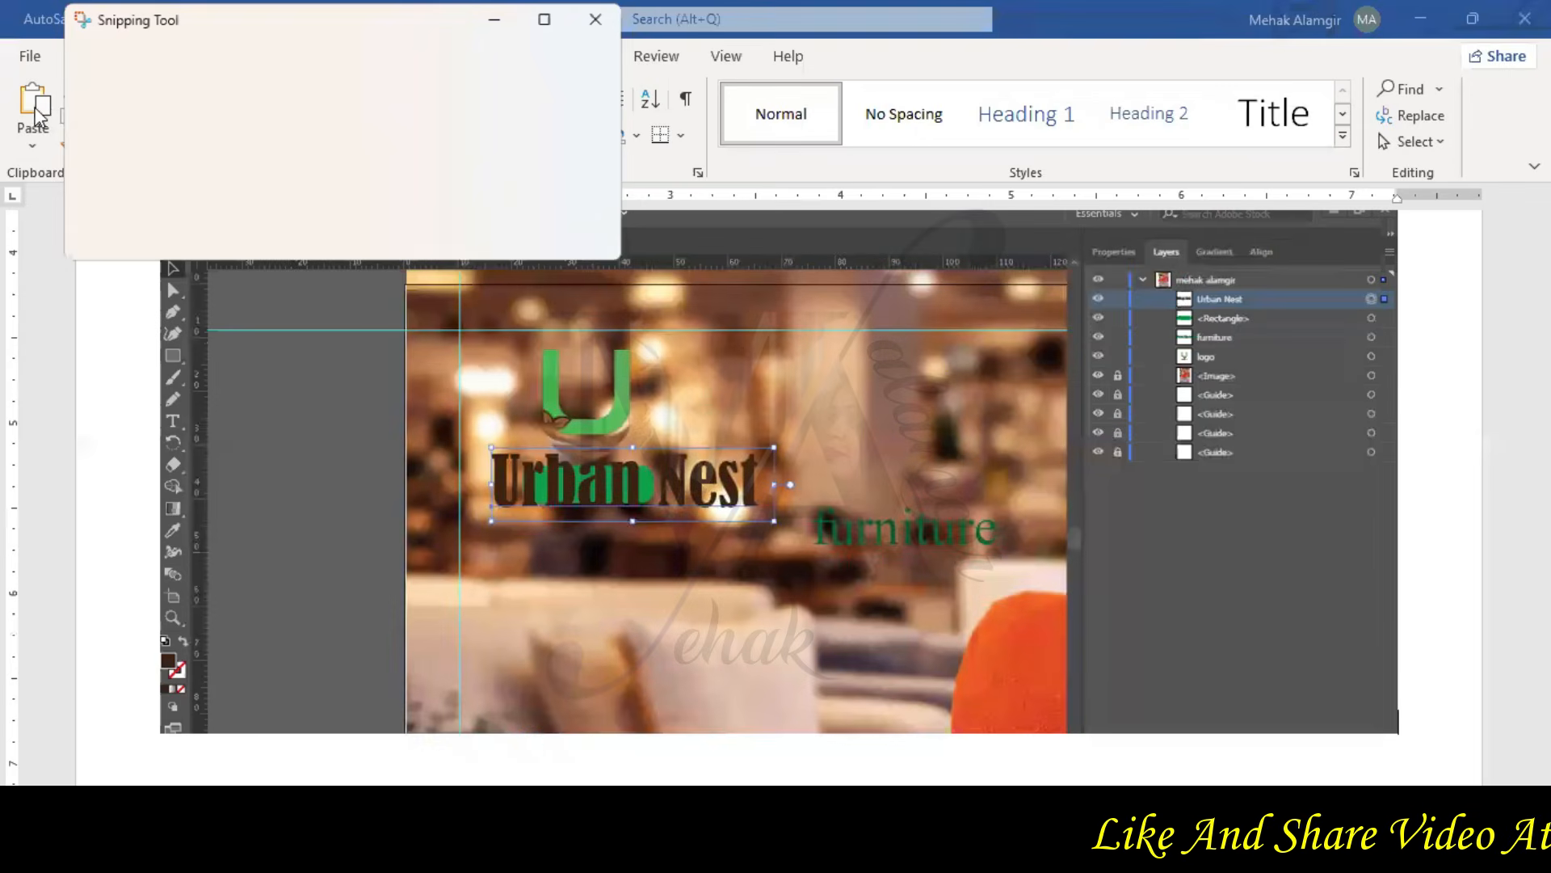
pyautogui.click(1379, 134)
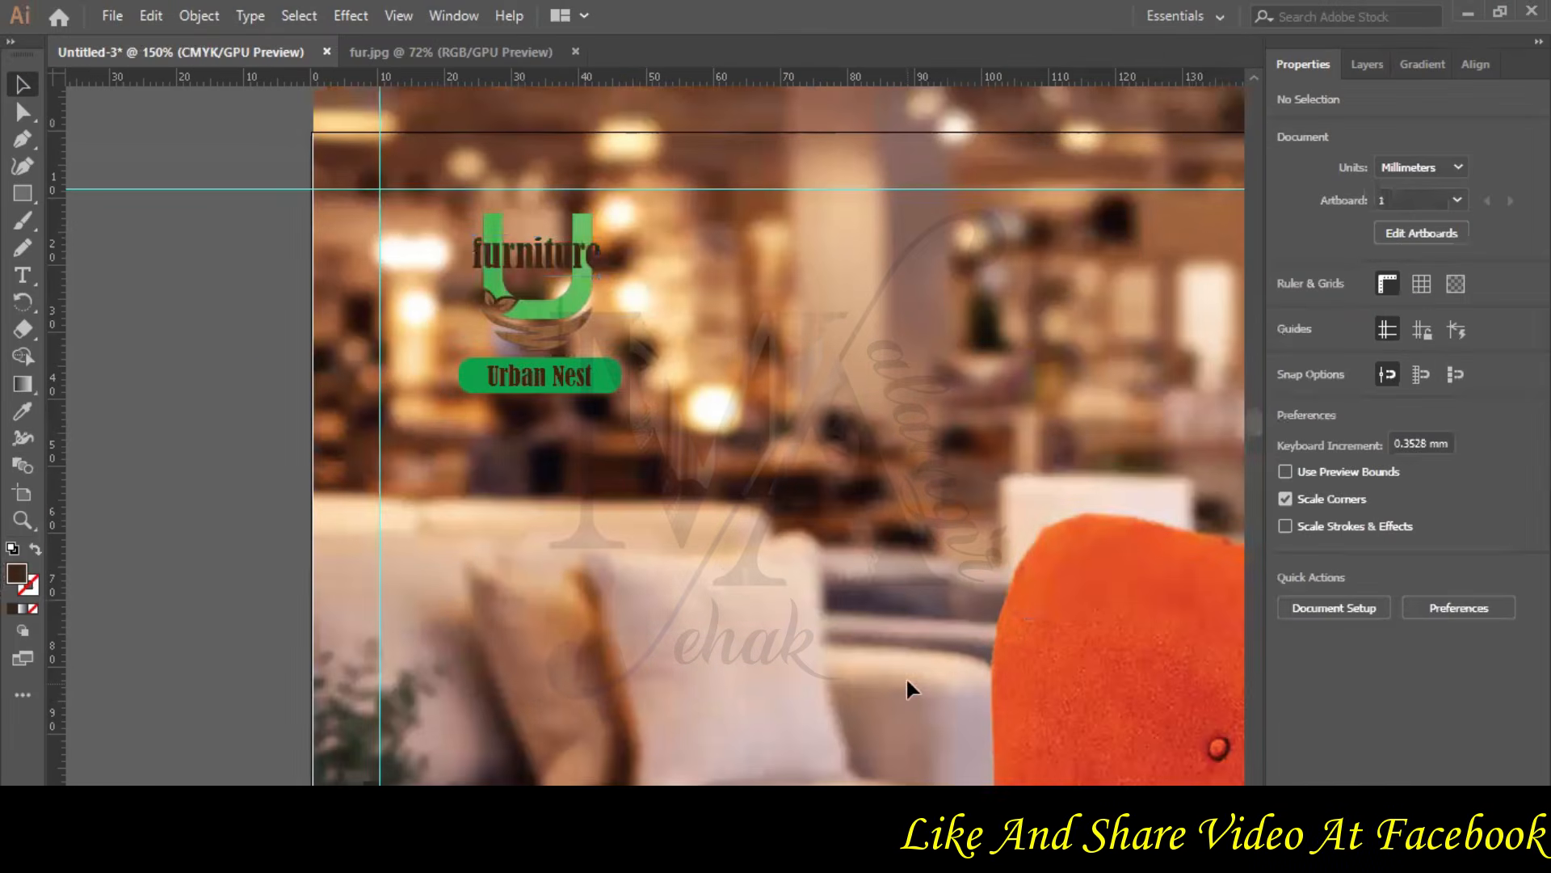
# - Lock the Urban Nest, rectangle, furniture and logo objects
pyautogui.hotkey('ctrl', '0')
pyautogui.click(1349, 64)
pyautogui.moveTo(1199, 194); pyautogui.dragTo(1199, 123)
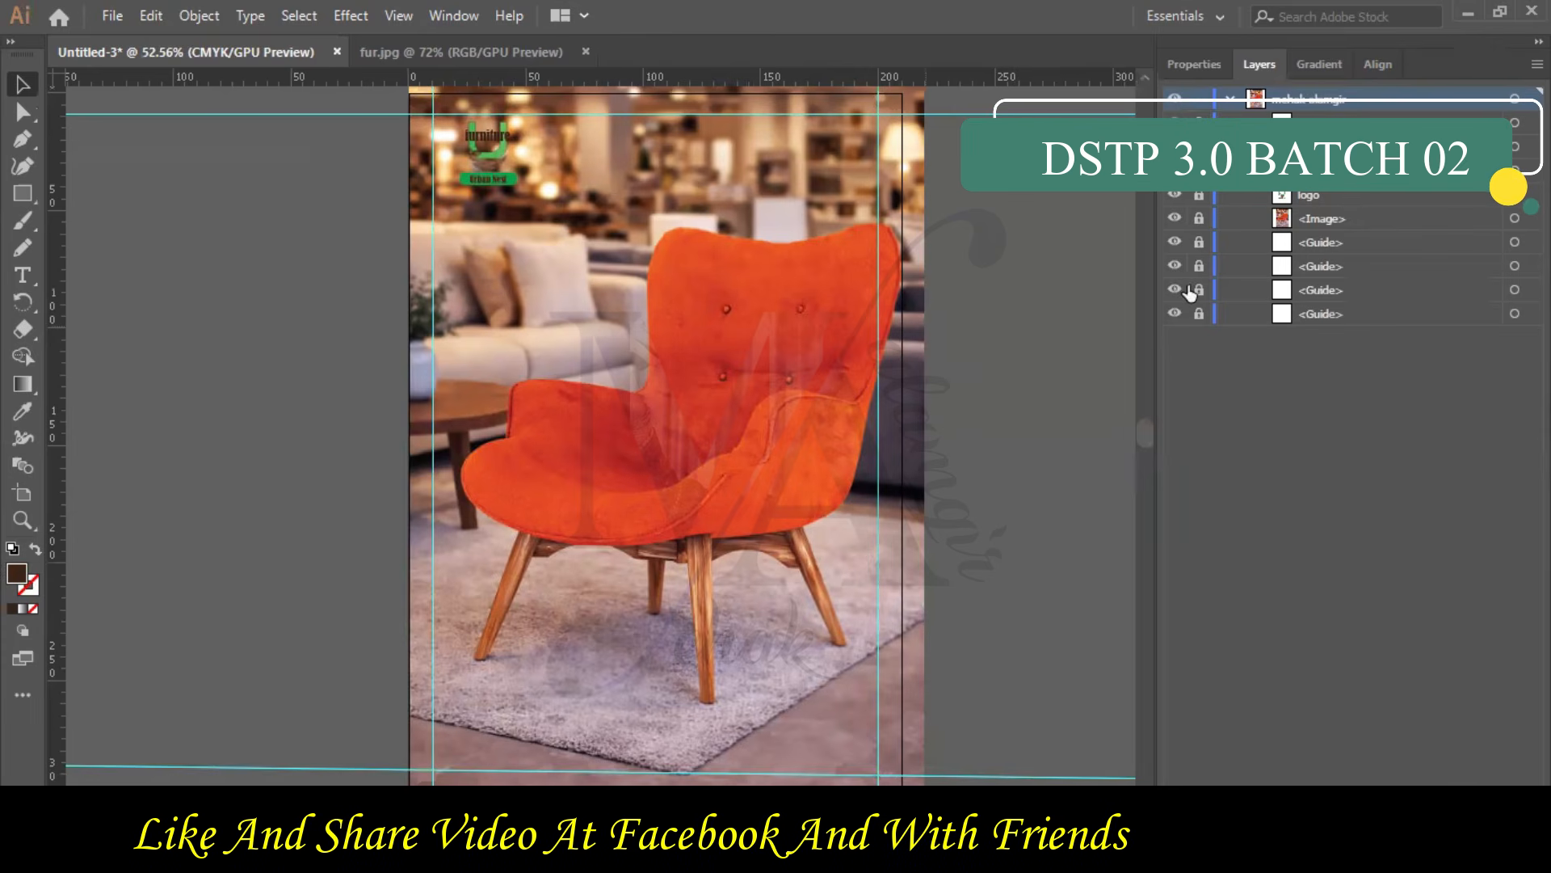
# - Unlock the chair image, nudge it left until its right edge meets the artboard's right edge, and lock it again
pyautogui.click(1174, 218)
pyautogui.click(1199, 220)
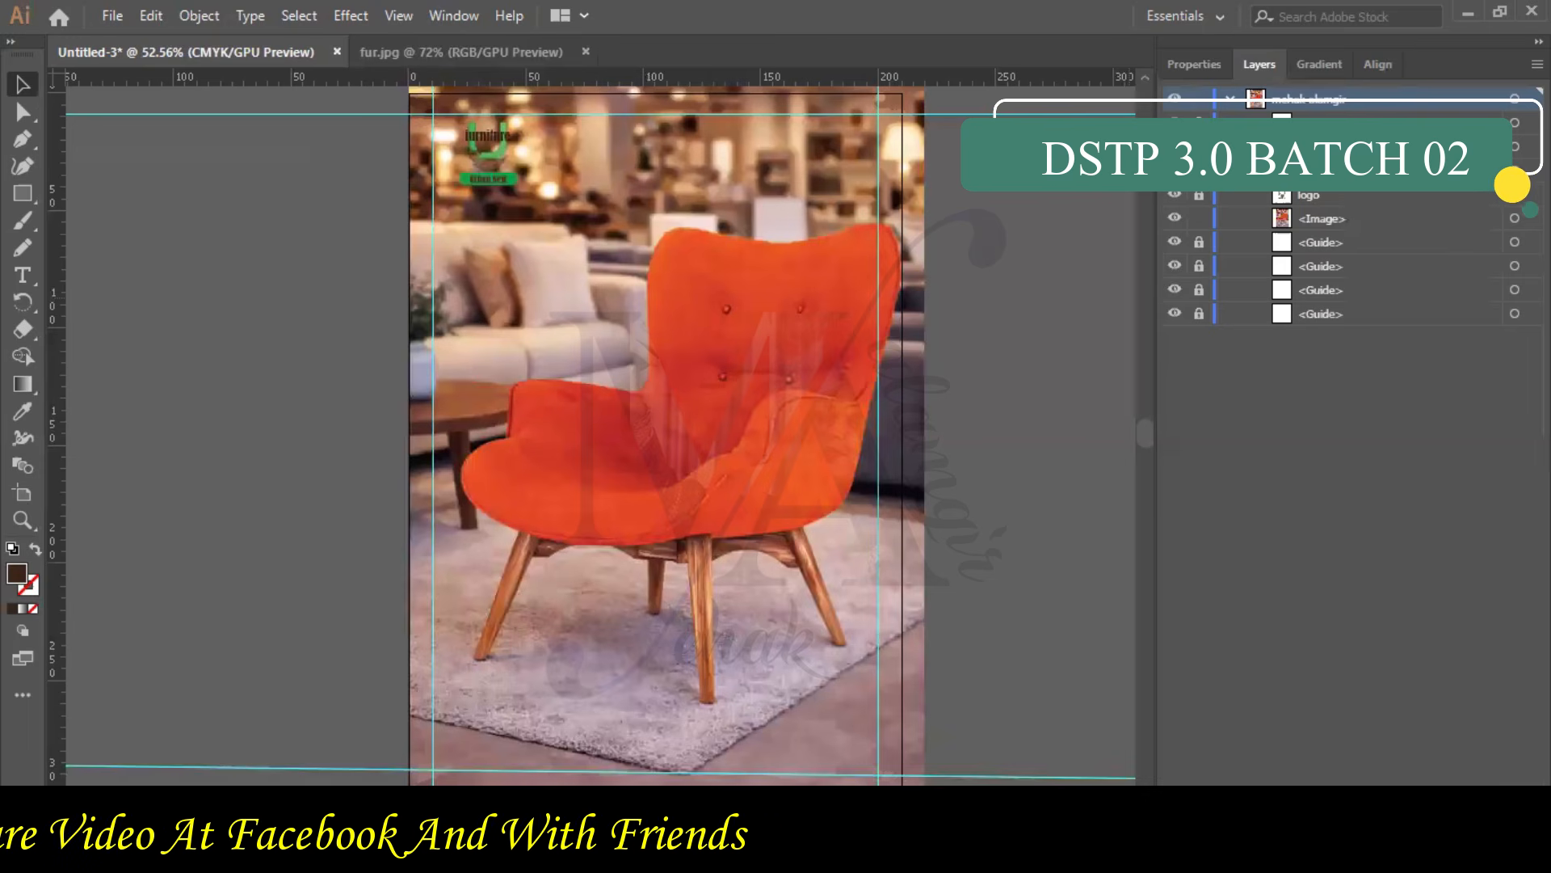
pyautogui.click(907, 323)
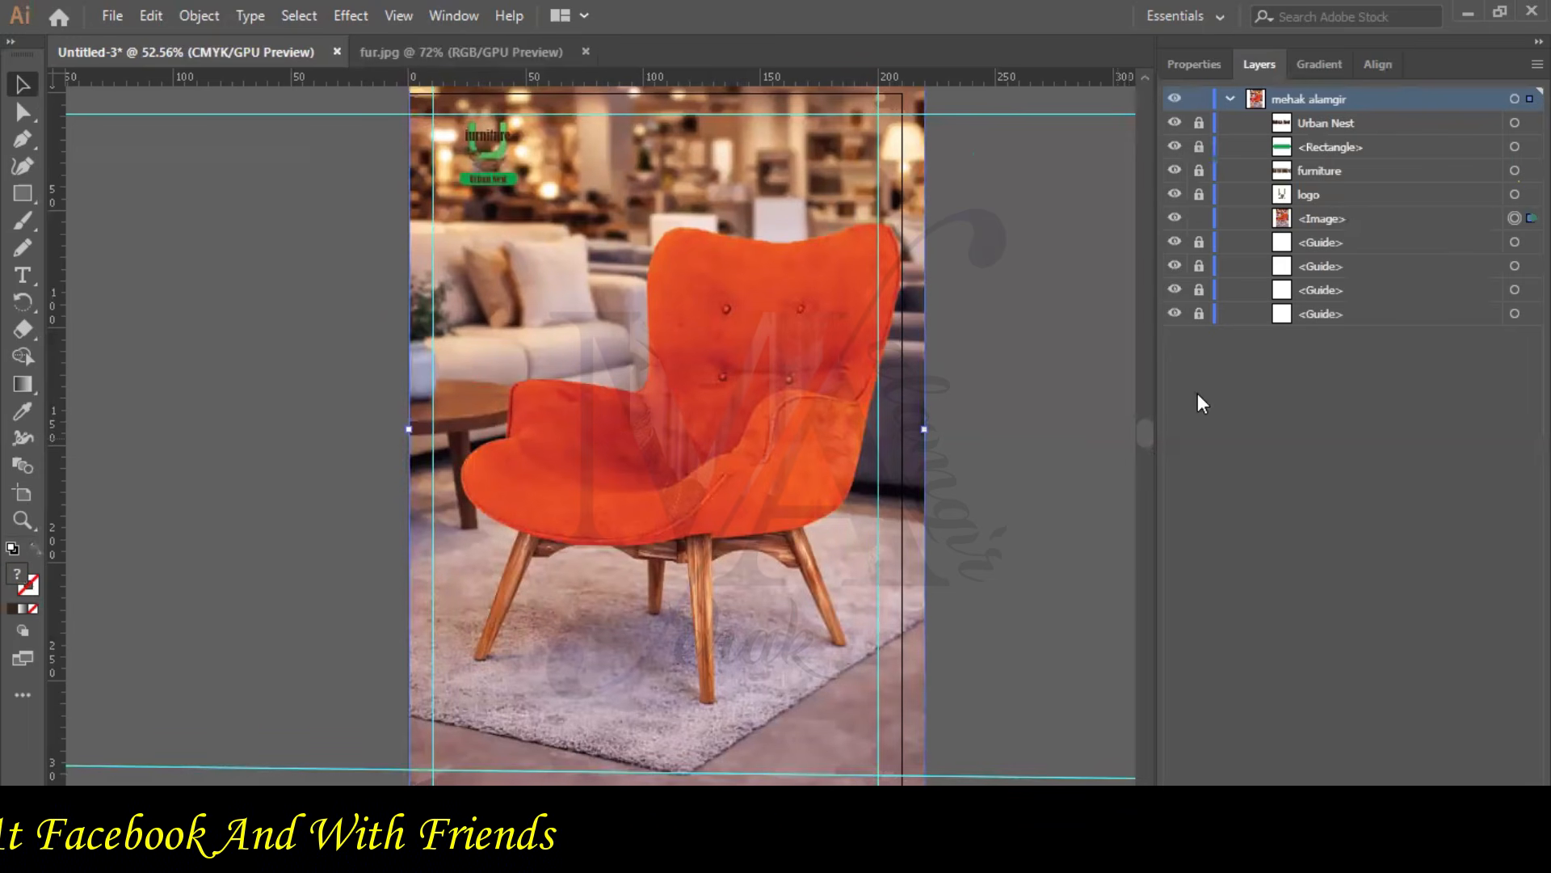
pyautogui.press('Left')
pyautogui.press('Left')
pyautogui.press('Left')
pyautogui.press('Left')
pyautogui.press('Left')
pyautogui.press('Left')
pyautogui.press('Left')
pyautogui.press('Left')
pyautogui.press('Left')
pyautogui.press('Left')
pyautogui.press('Left')
pyautogui.press('Left')
pyautogui.press('Left')
pyautogui.press('Left')
pyautogui.press('Left')
pyautogui.press('Left')
pyautogui.press('Left')
pyautogui.press('Left')
pyautogui.press('Left')
pyautogui.press('Left')
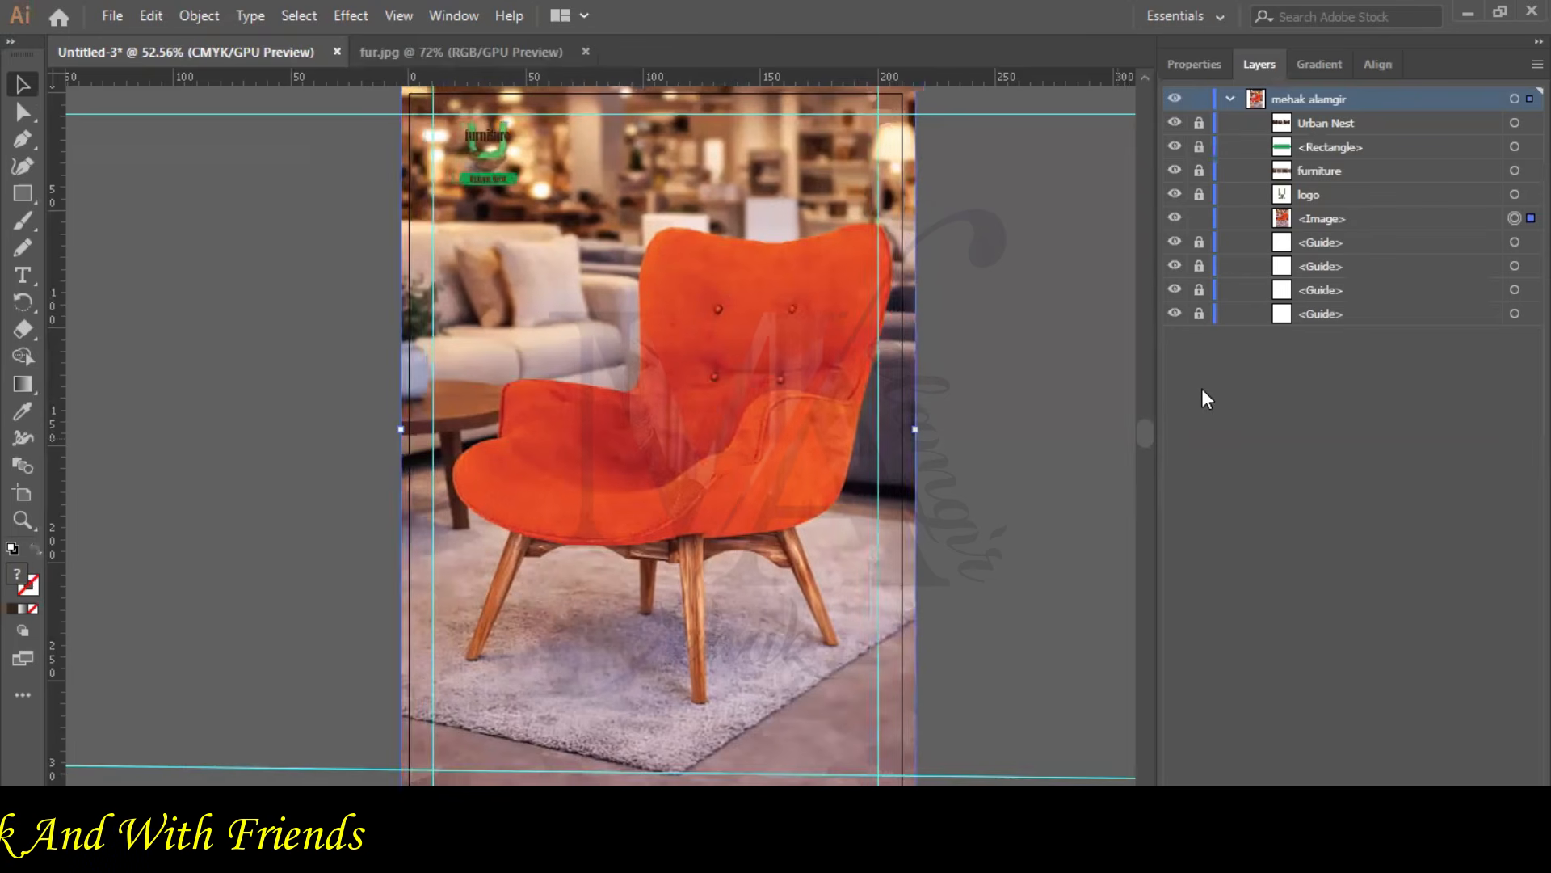
pyautogui.press('Left')
pyautogui.press('Left')
pyautogui.press('Left')
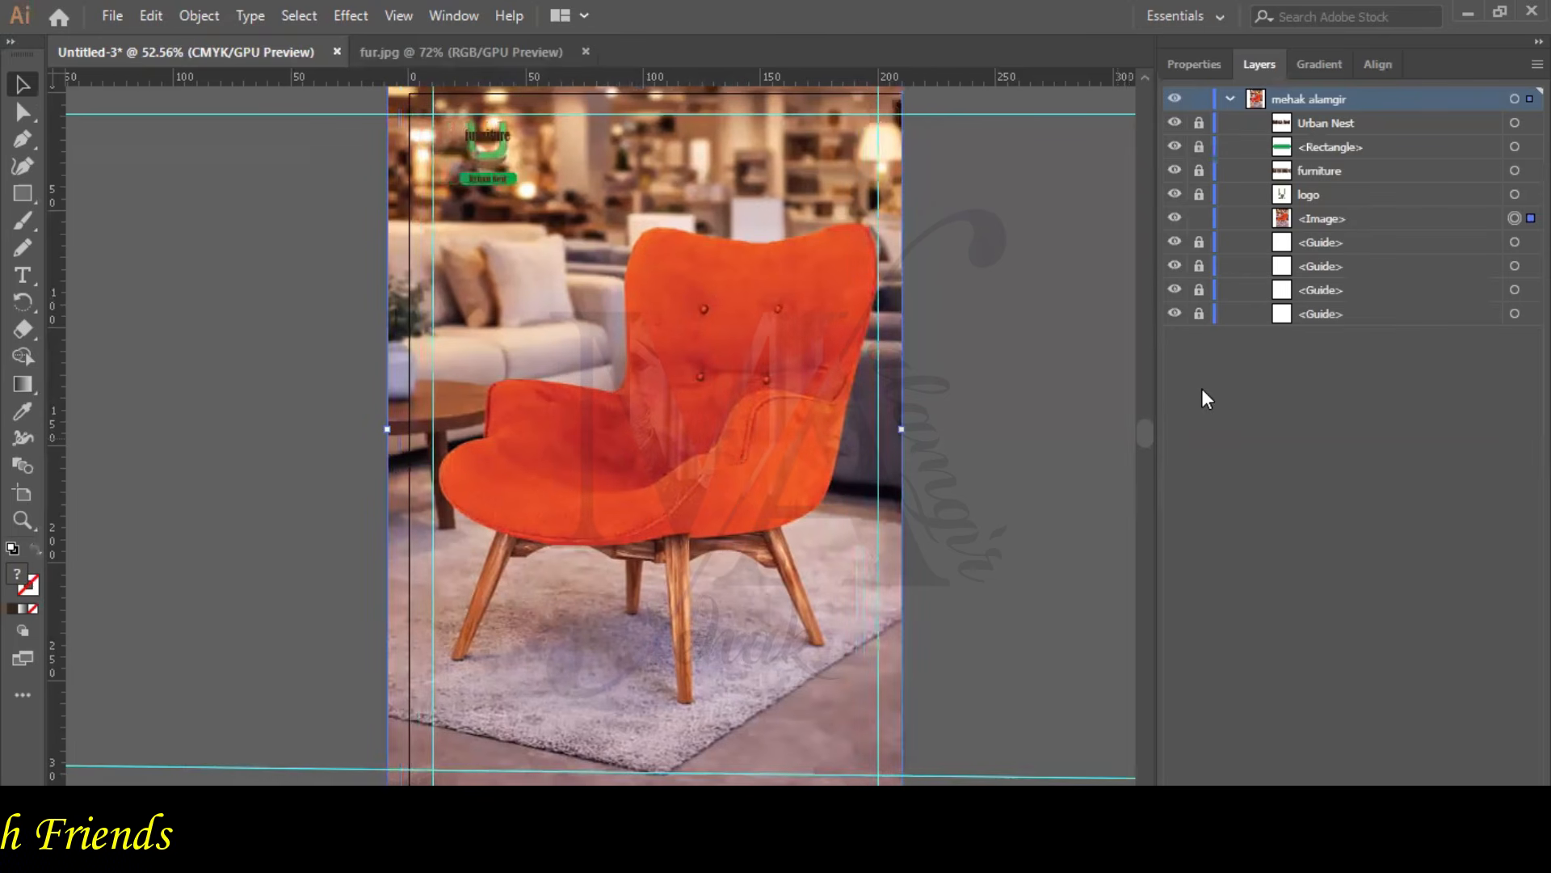
pyautogui.press('Right')
pyautogui.press('Right')
pyautogui.press('Right')
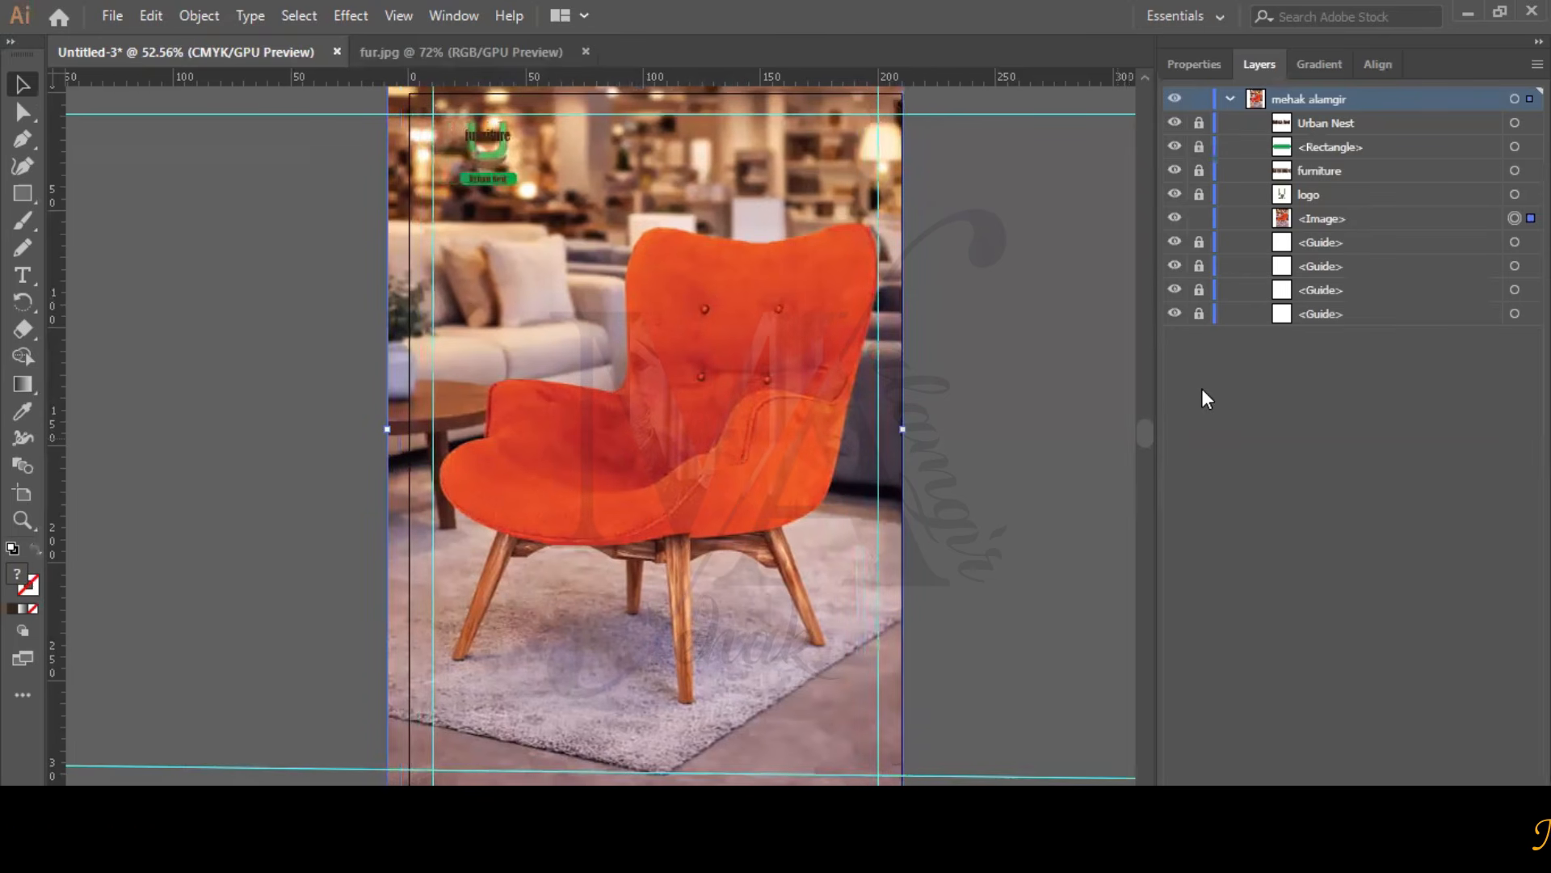
pyautogui.click(1077, 376)
pyautogui.click(1198, 218)
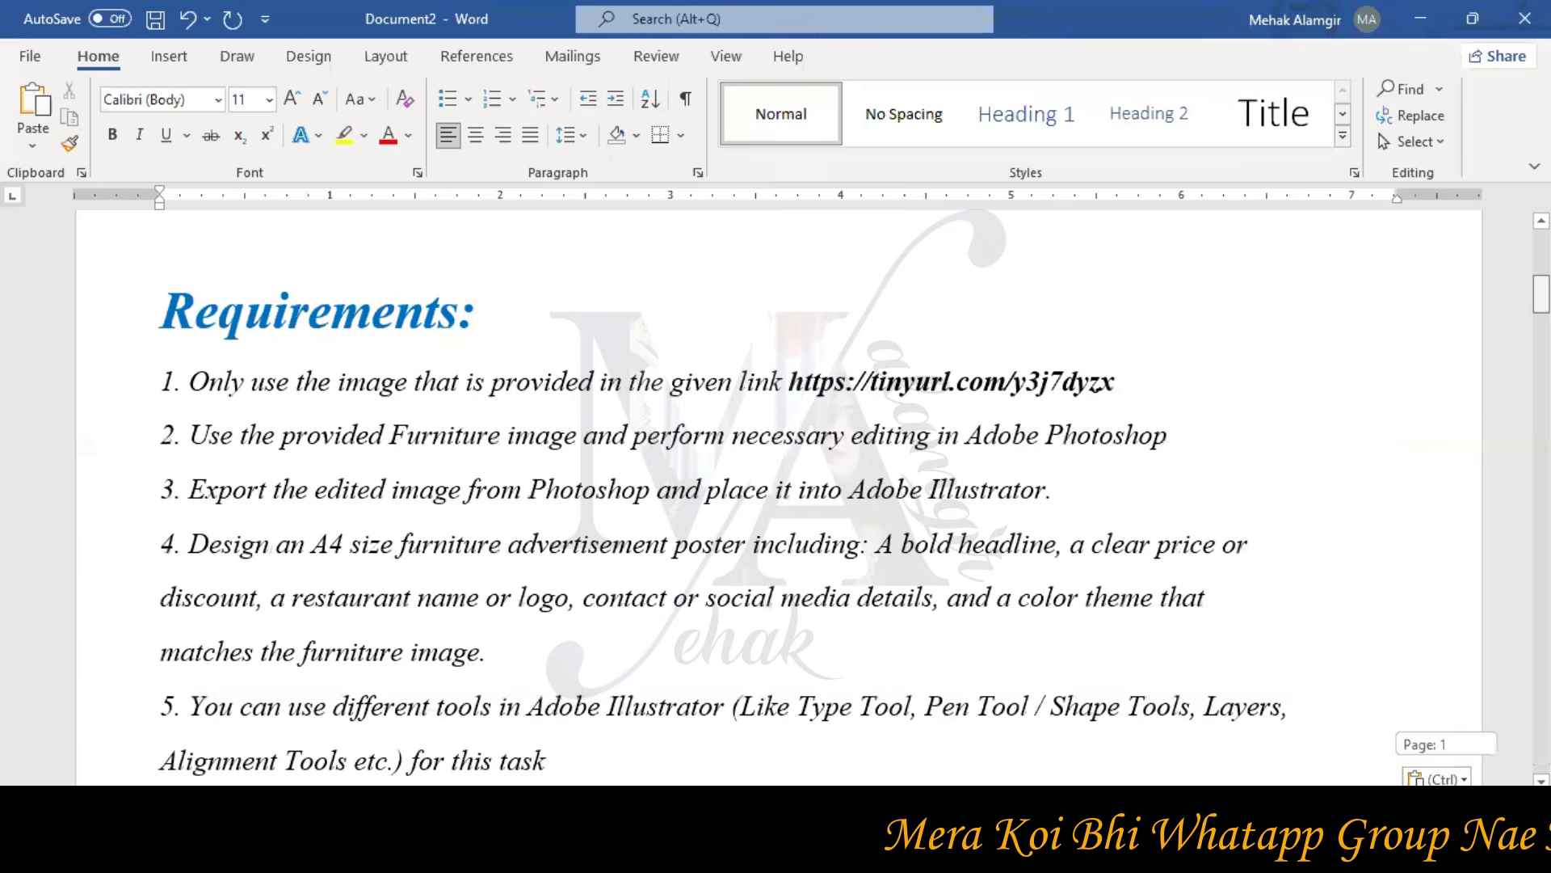
# - Switch to Word, review requirement 4 on the poster's contents, and return to Illustrator
pyautogui.scroll(-3, 1115, 343)
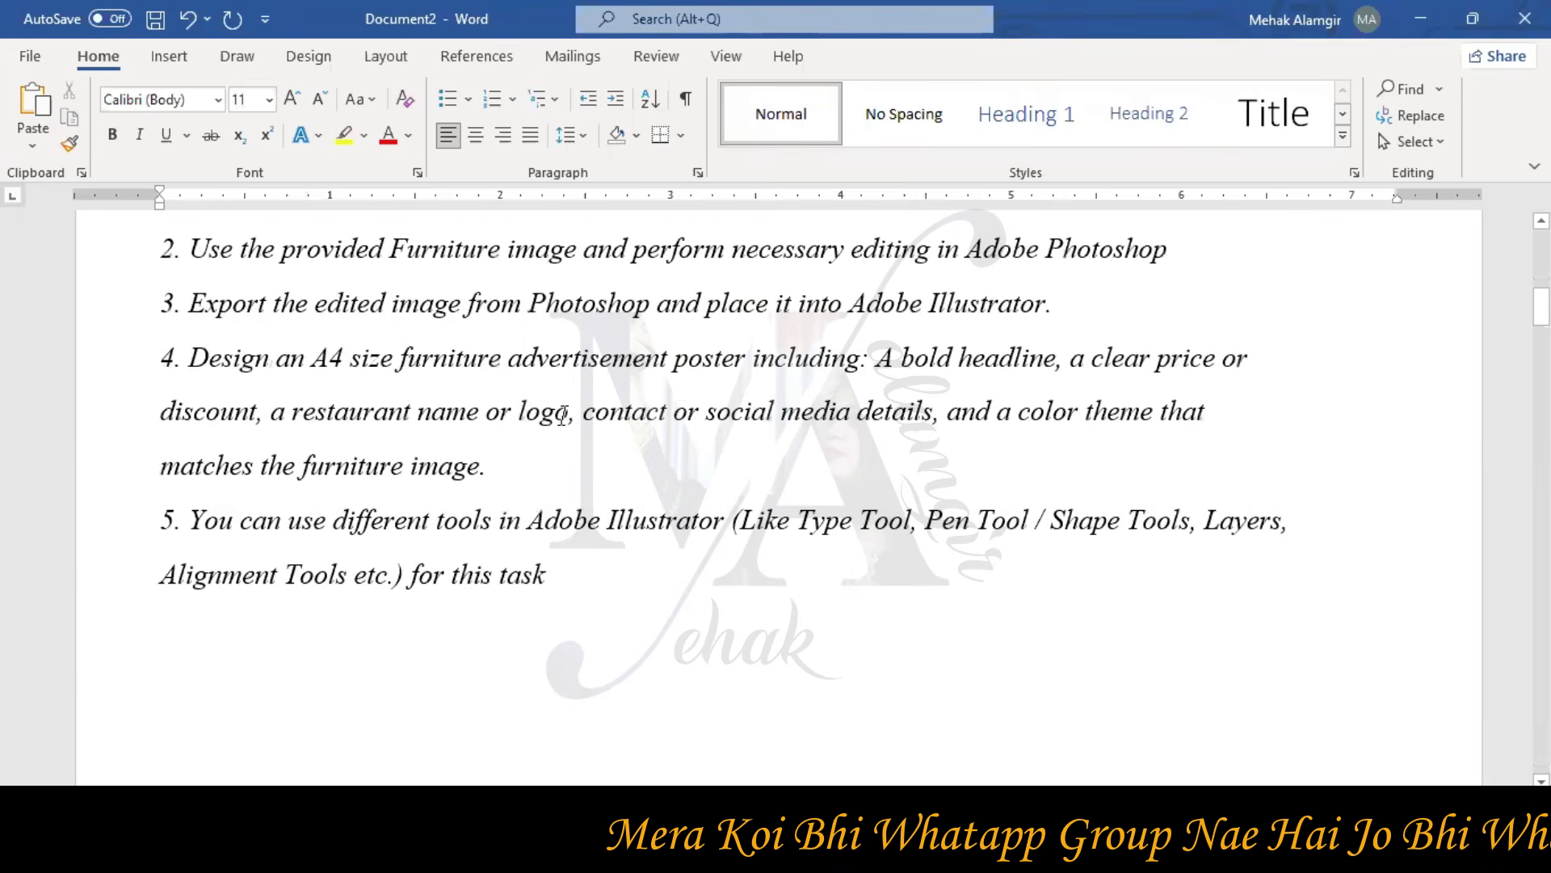
pyautogui.click(749, 442)
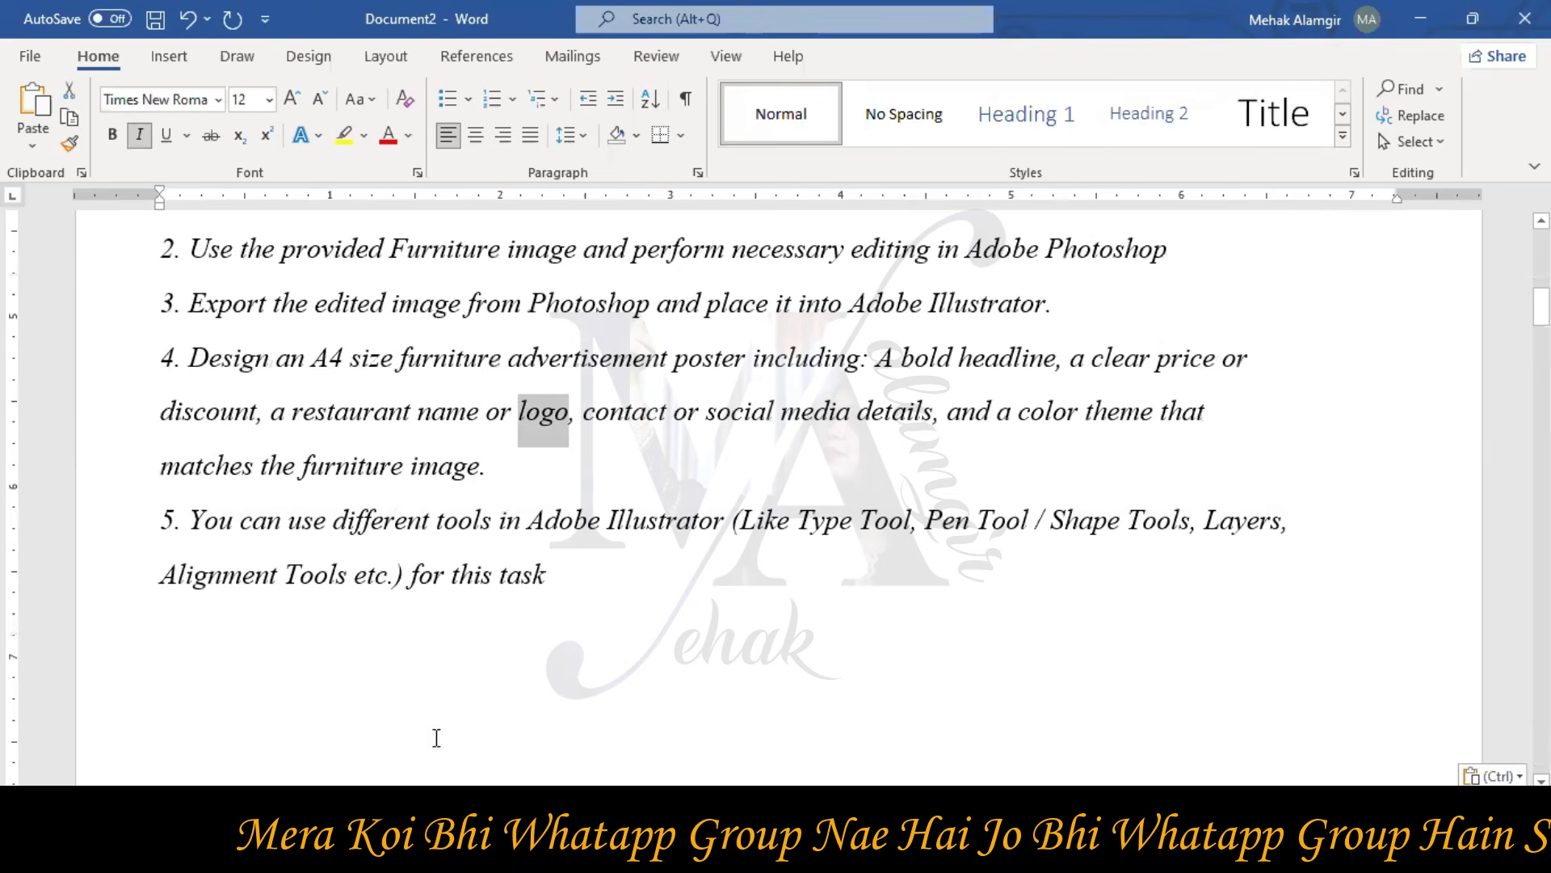
pyautogui.hotkey('alt', 'Tab')
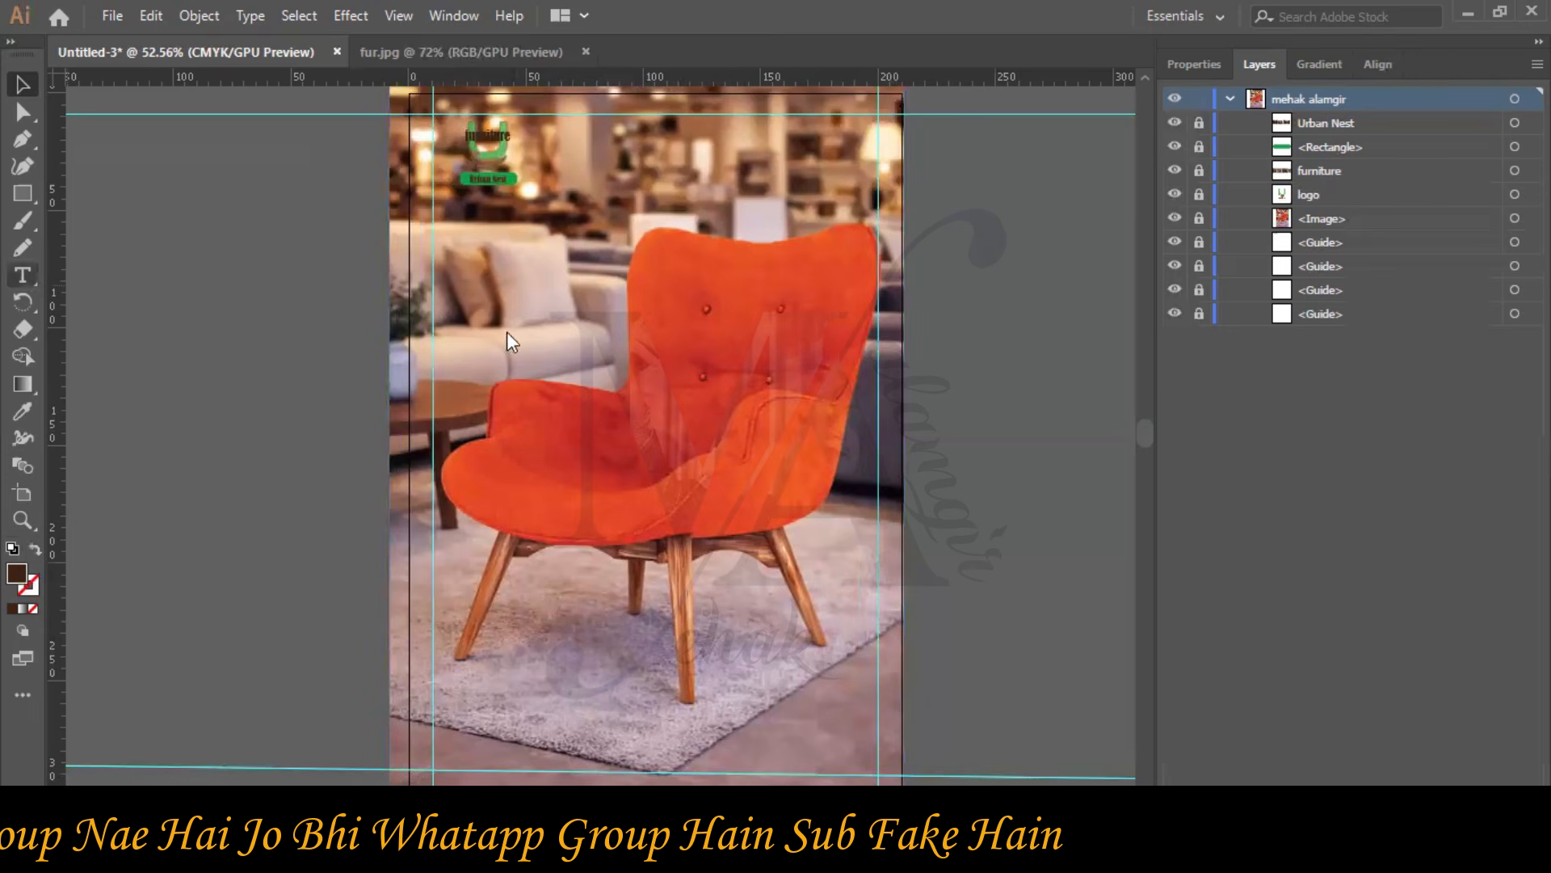
# - Add three separate text objects reading Exclusive, Furniture and For Sale
pyautogui.click(486, 329)
pyautogui.write('Exclusive')
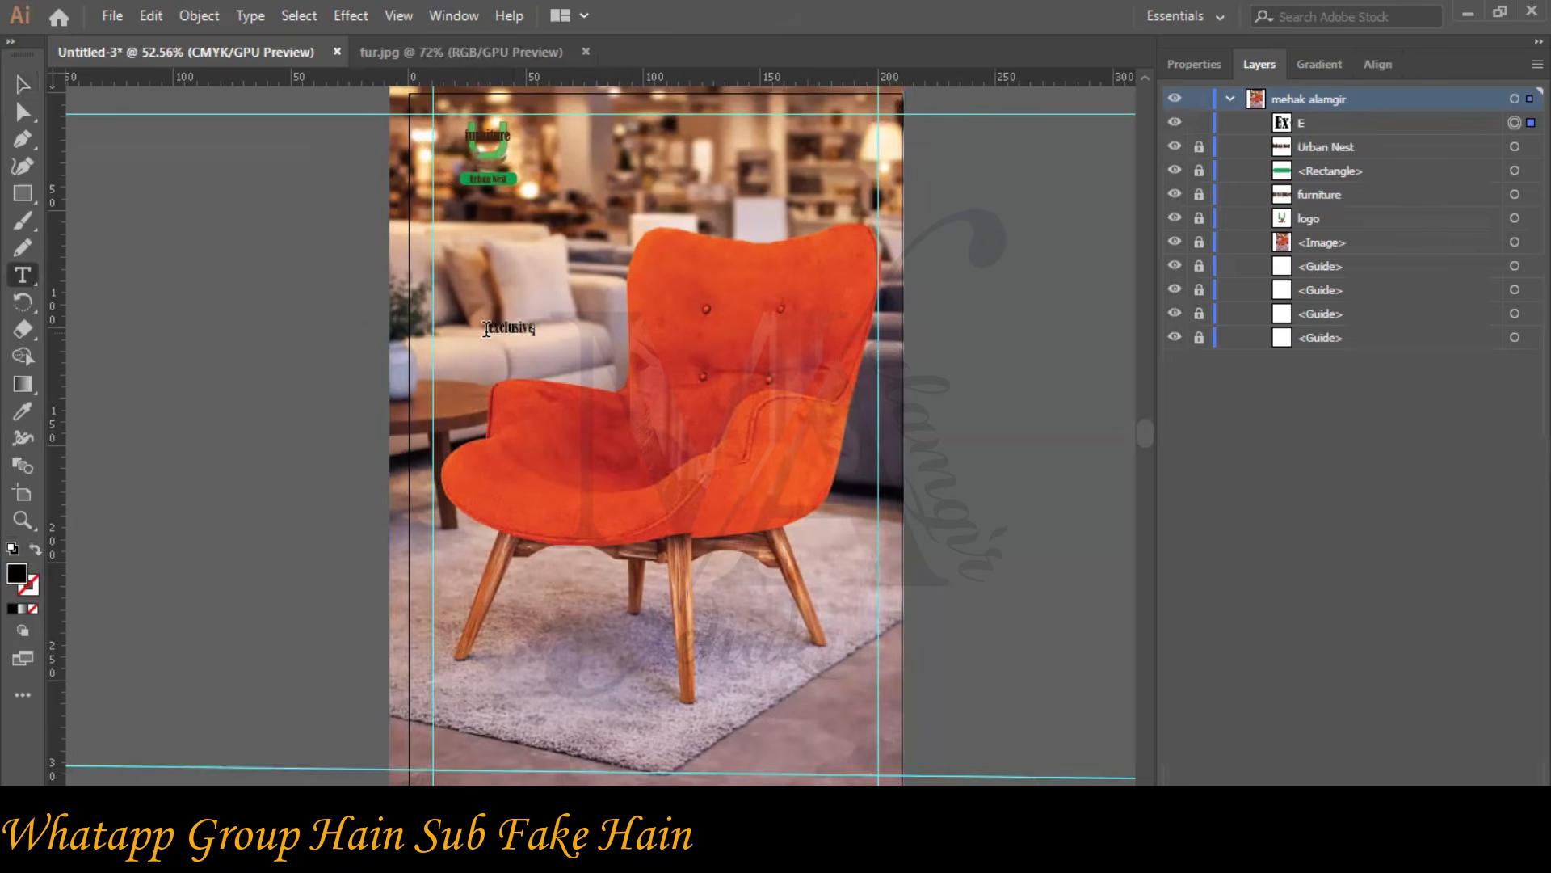
pyautogui.click(330, 351)
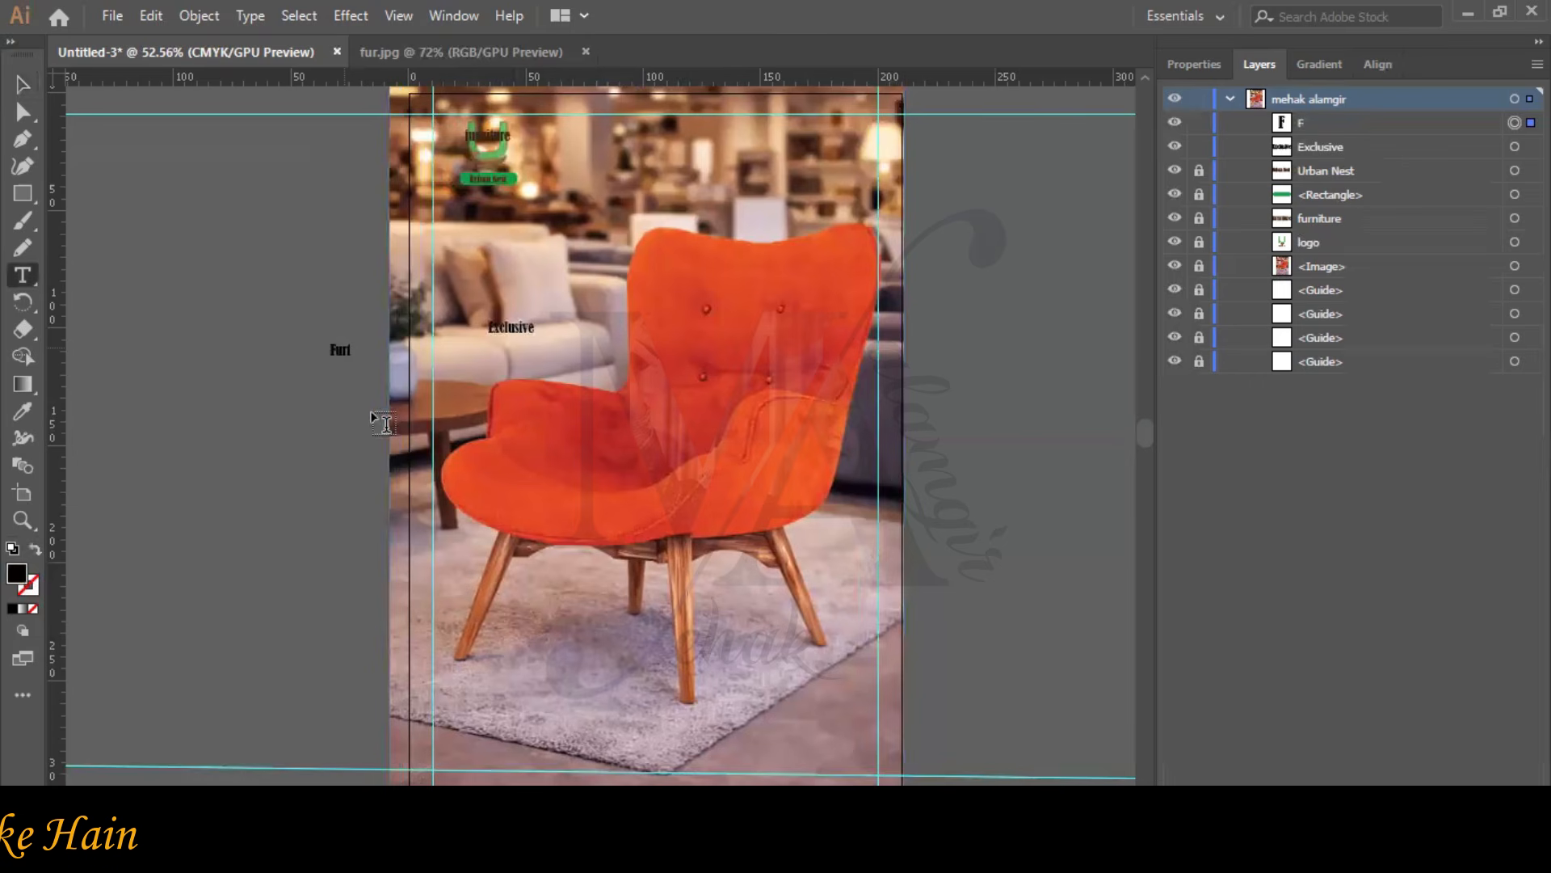
pyautogui.write('iture')
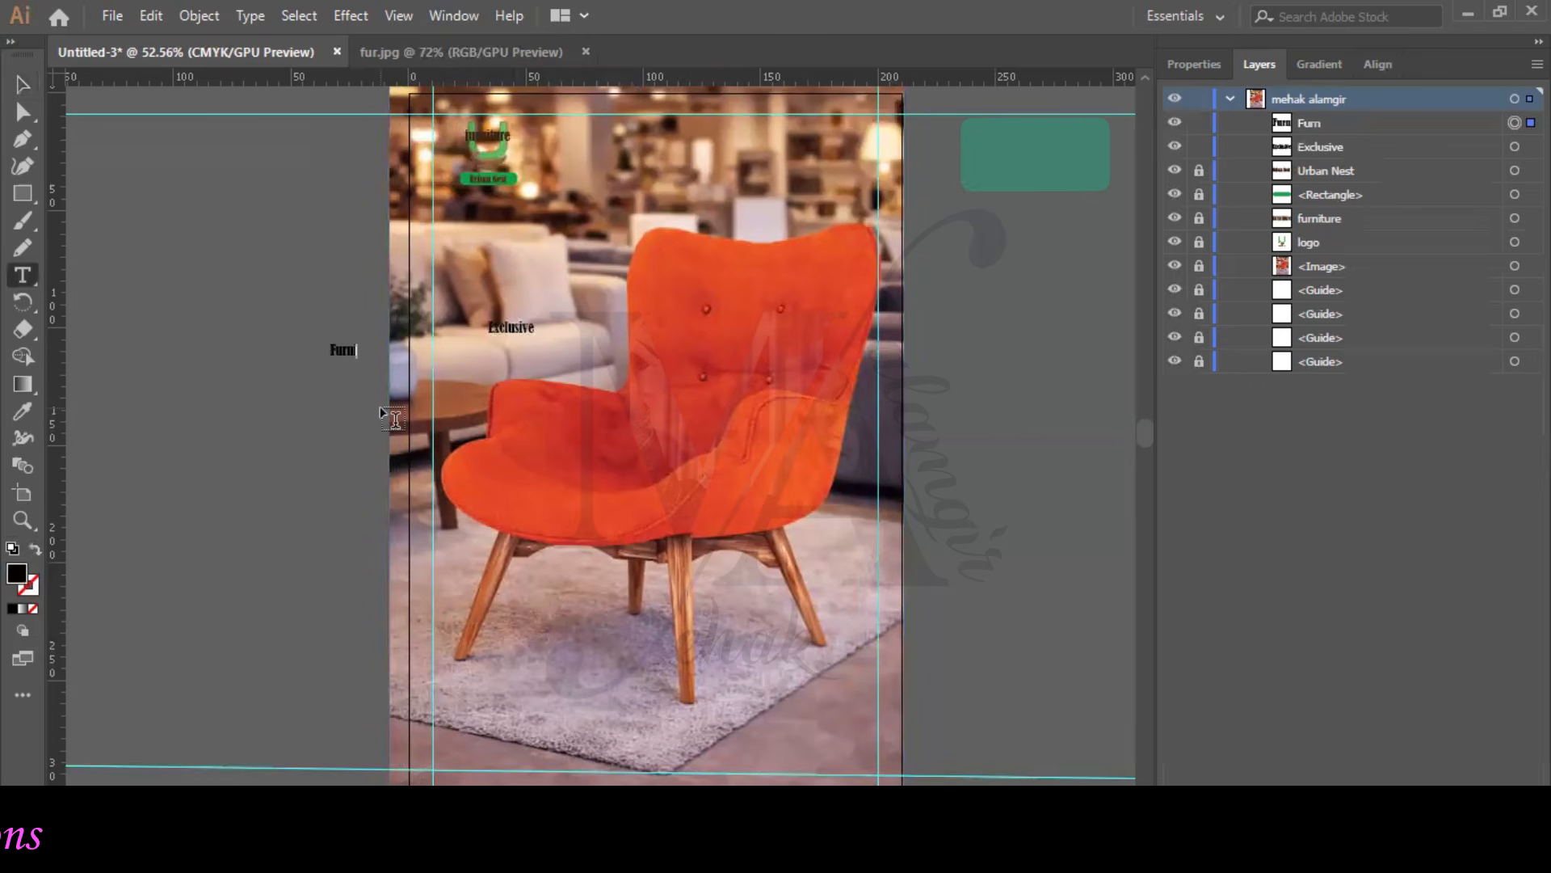
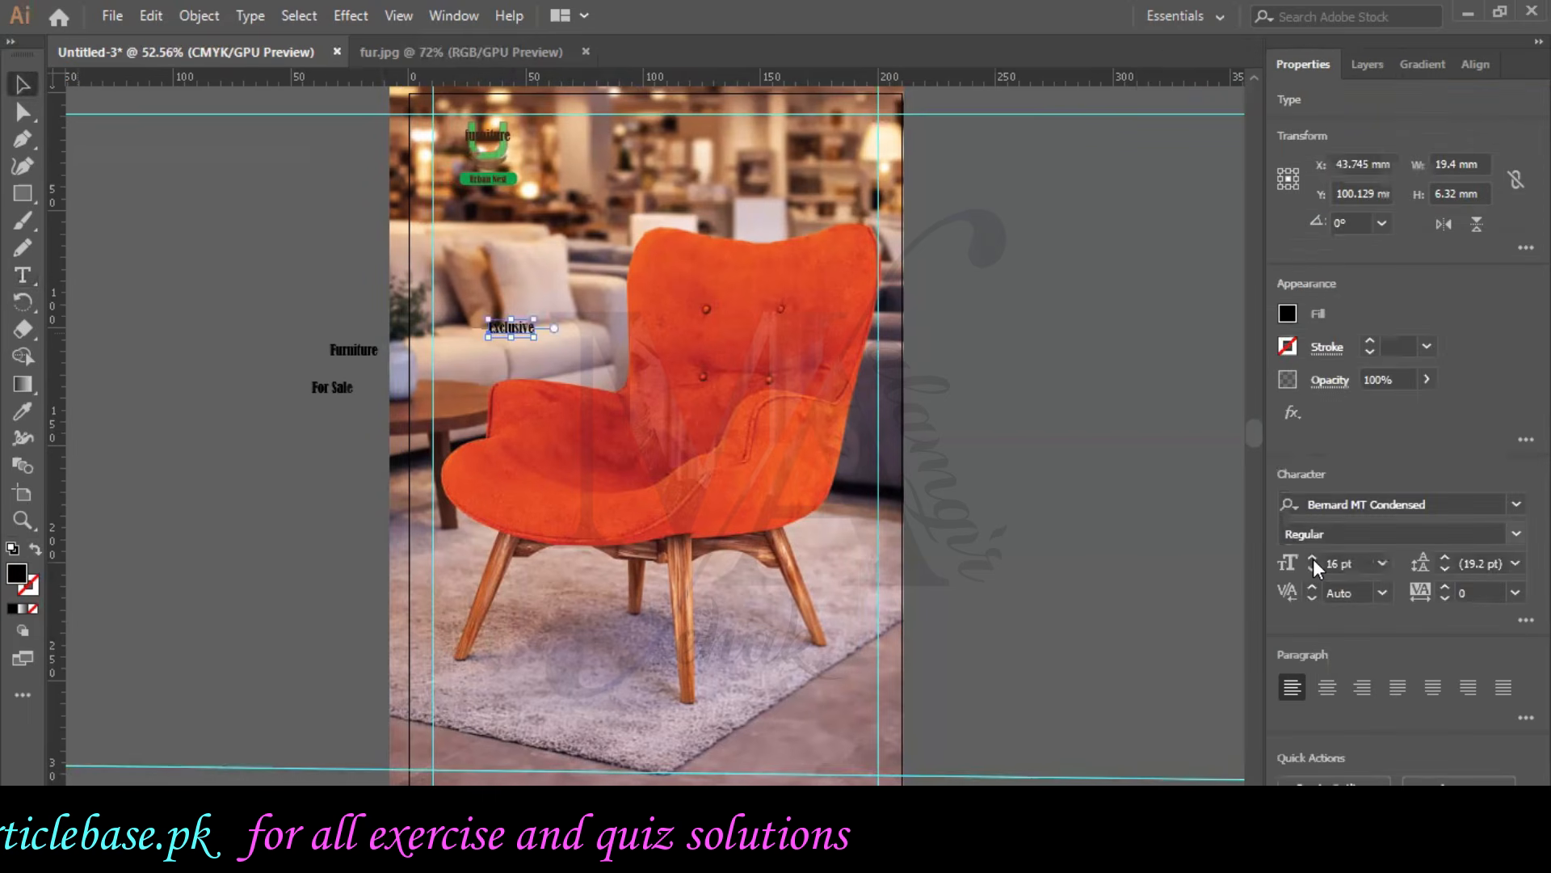
# - Enlarge the Exclusive text to 68 pt
pyautogui.click(1312, 560)
pyautogui.click(1312, 560)
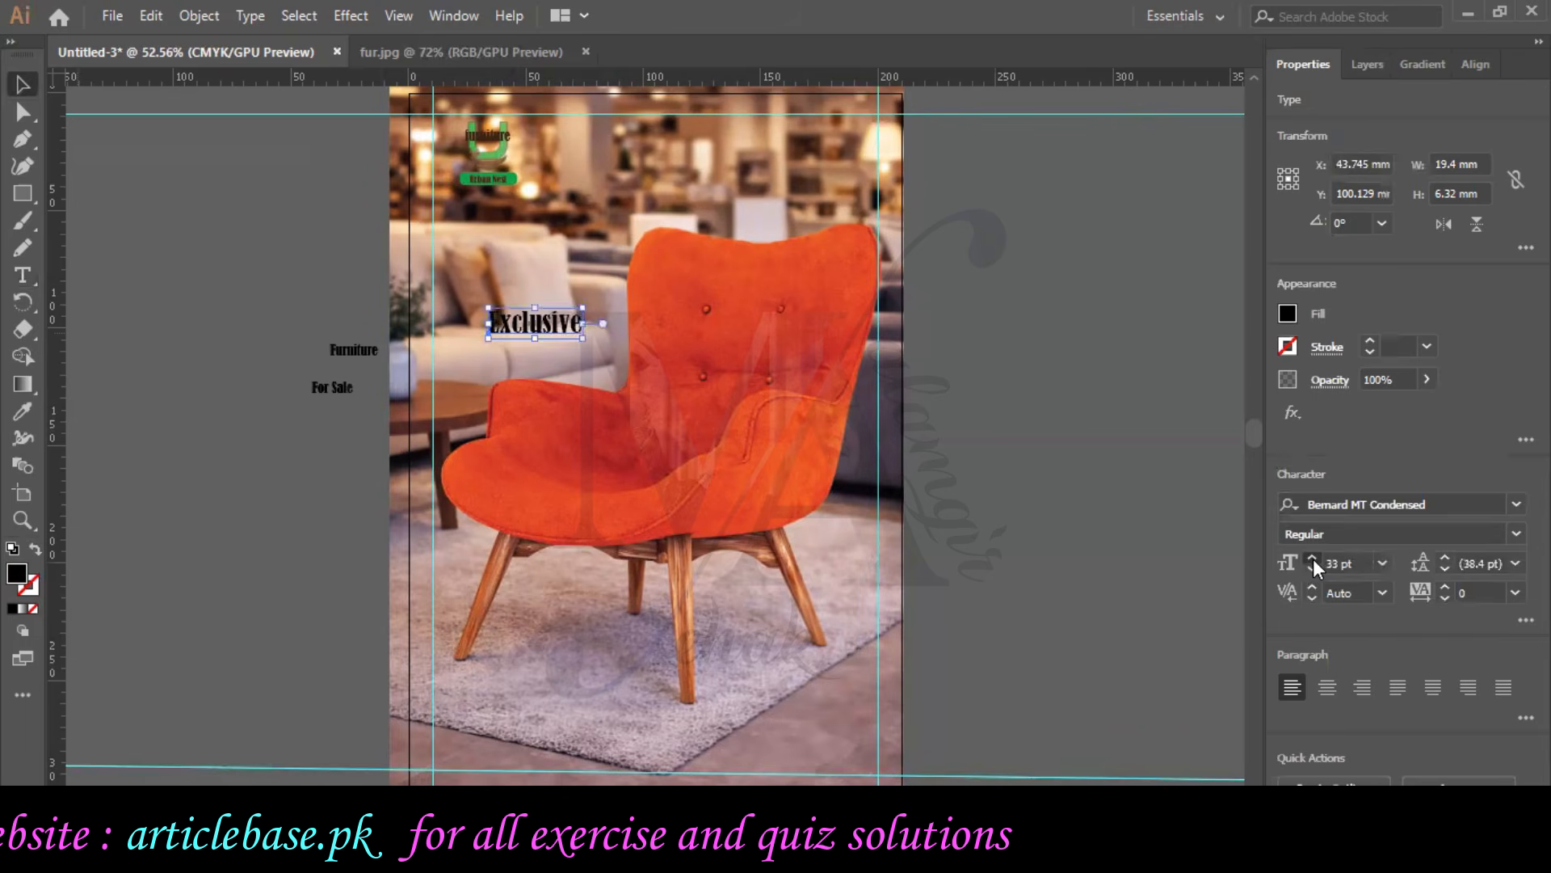
pyautogui.click(1312, 561)
pyautogui.click(1312, 560)
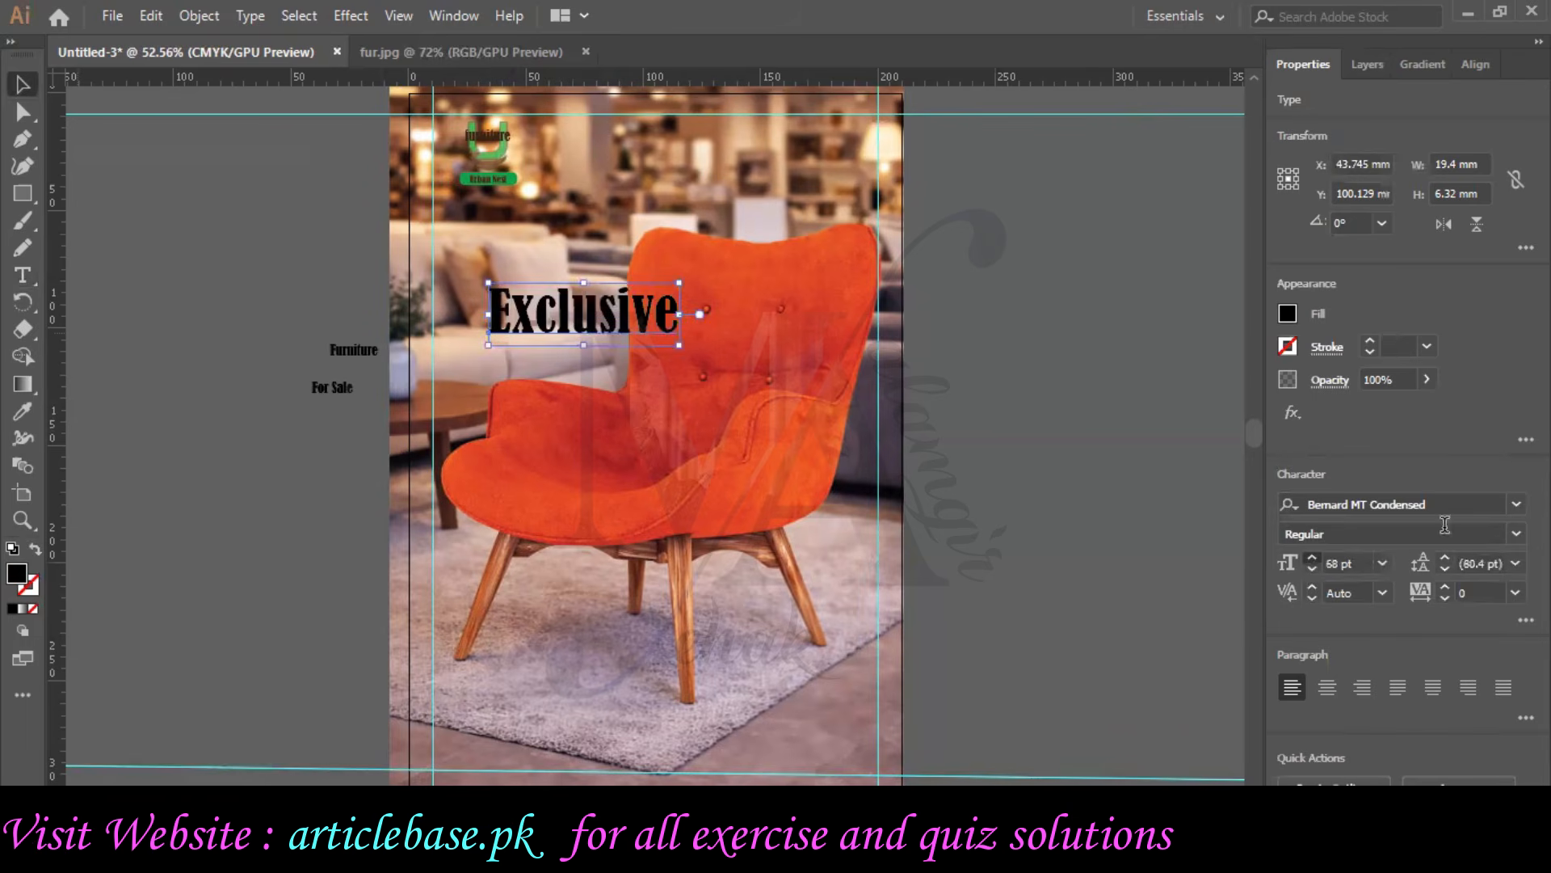
# - Fill the Exclusive text with white and move it up to sit just above the chair's backrest
pyautogui.click(1293, 317)
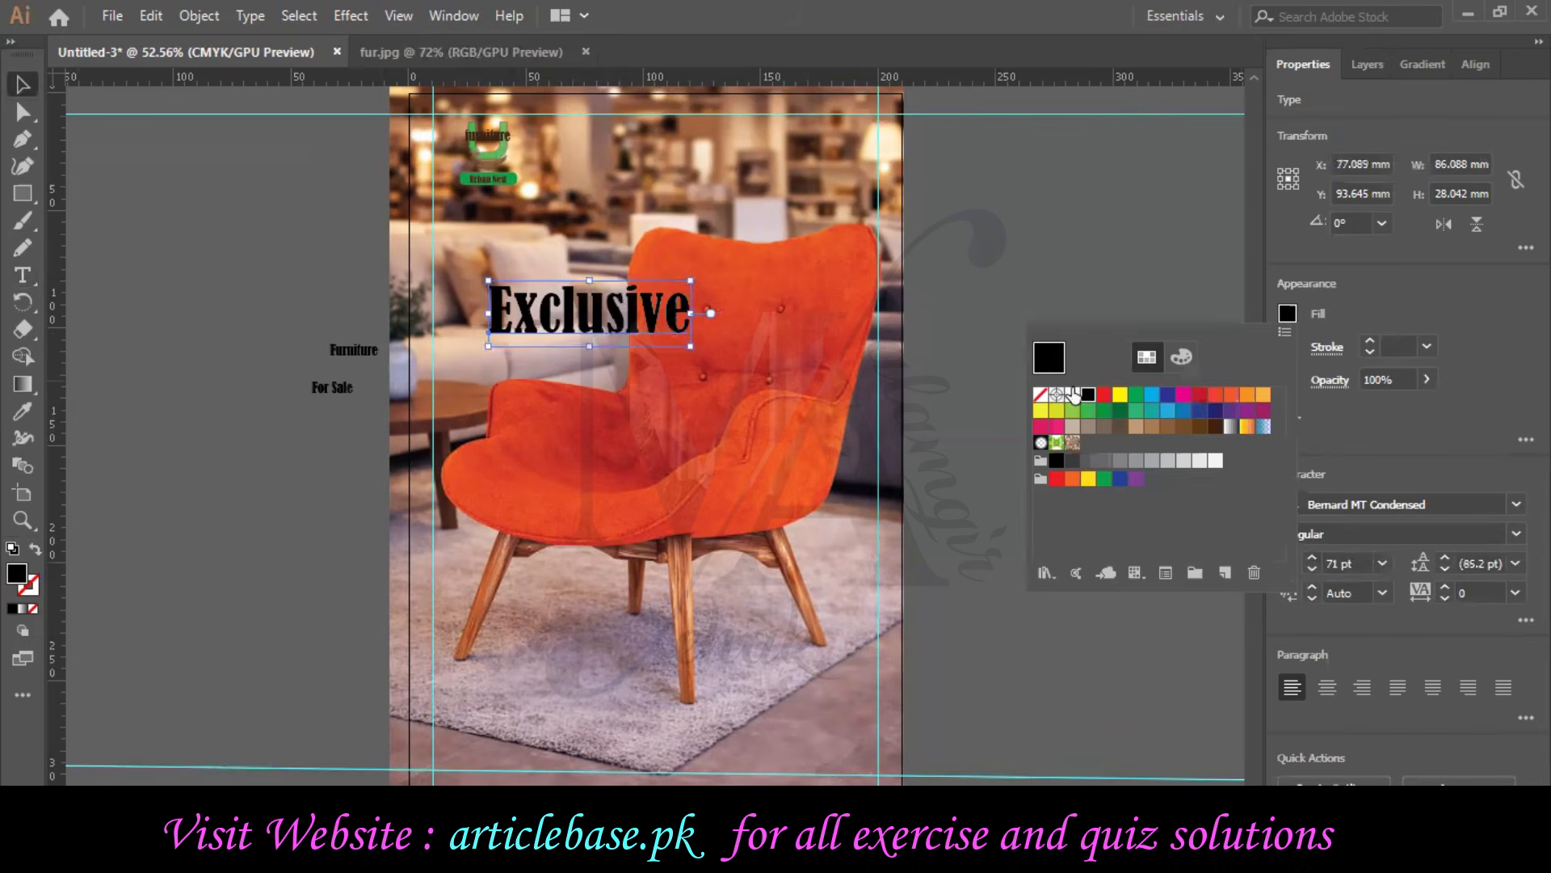
pyautogui.click(1073, 400)
pyautogui.moveTo(566, 321); pyautogui.dragTo(729, 223)
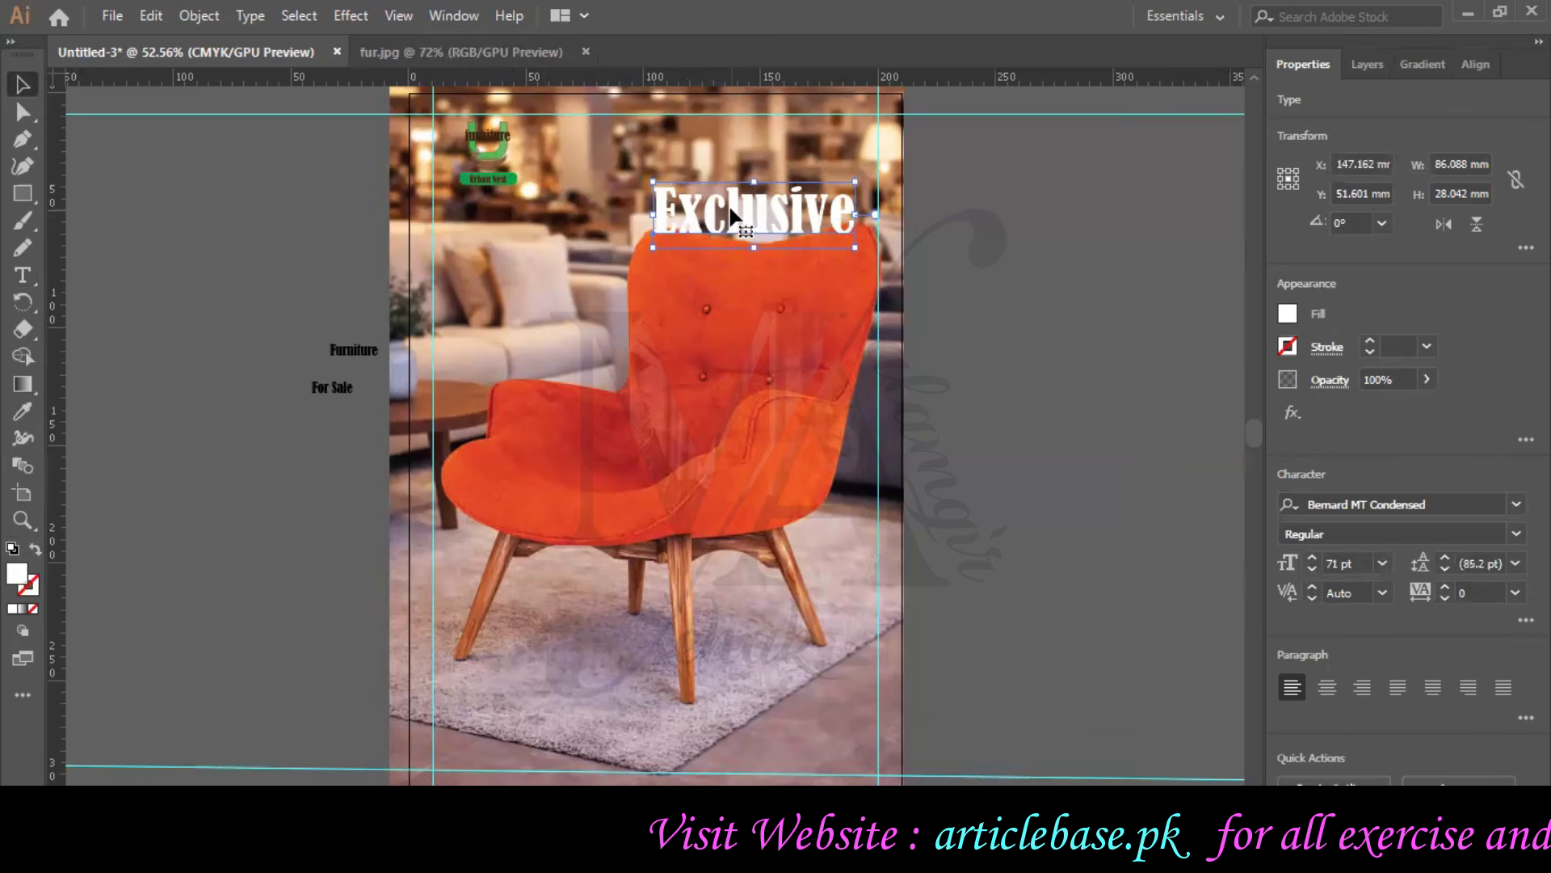
pyautogui.click(643, 372)
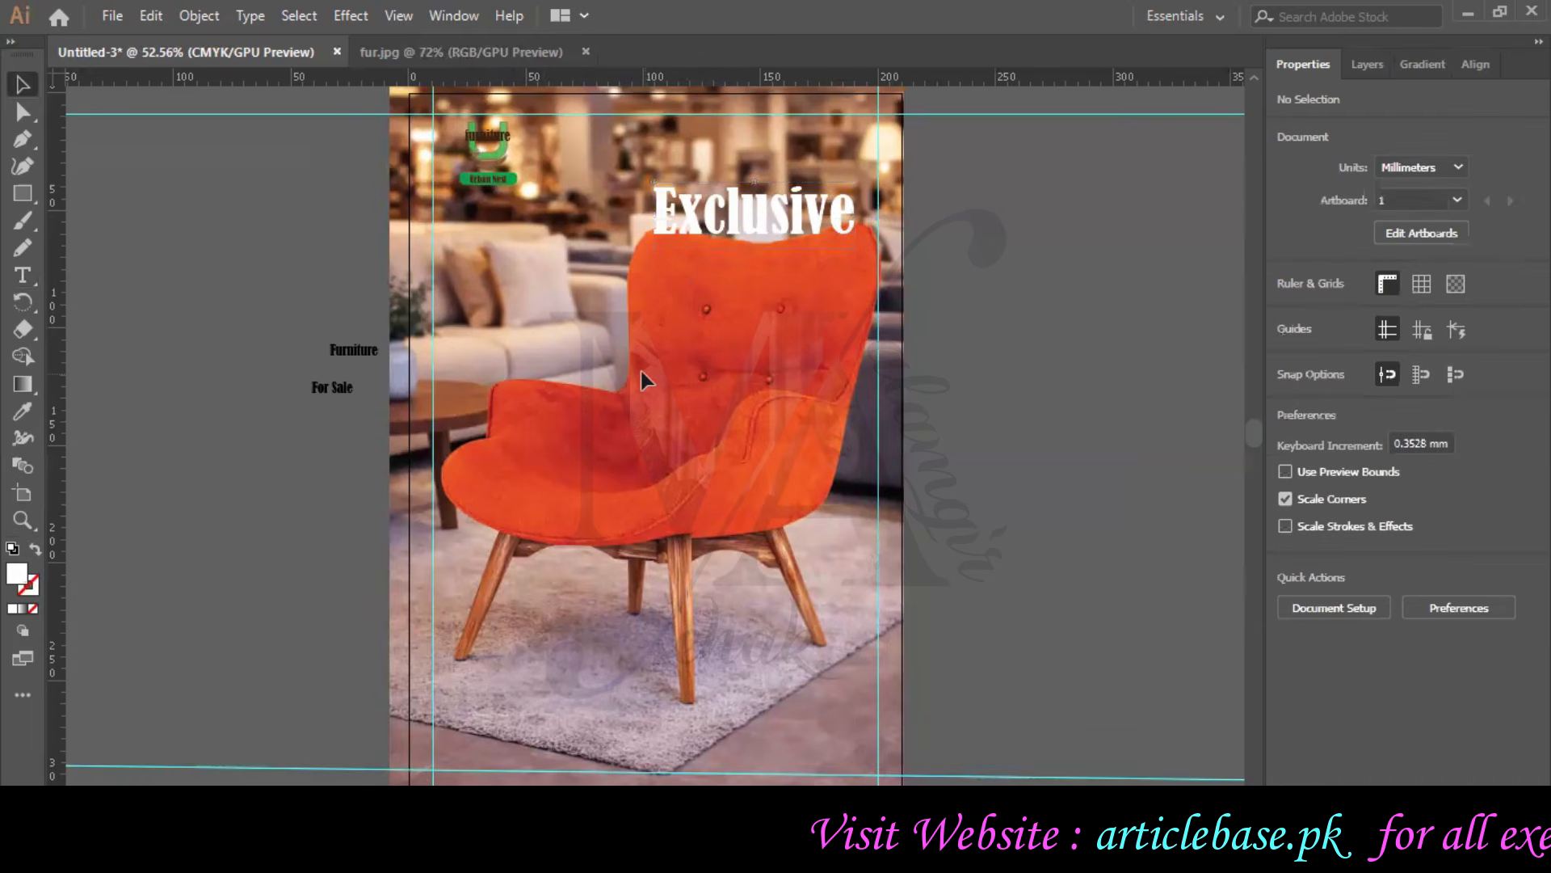
# - Draw a white rectangle about 139 by 28 mm across the chair's seat and fully round its corners
pyautogui.moveTo(34, 197); pyautogui.dragTo(83, 193)
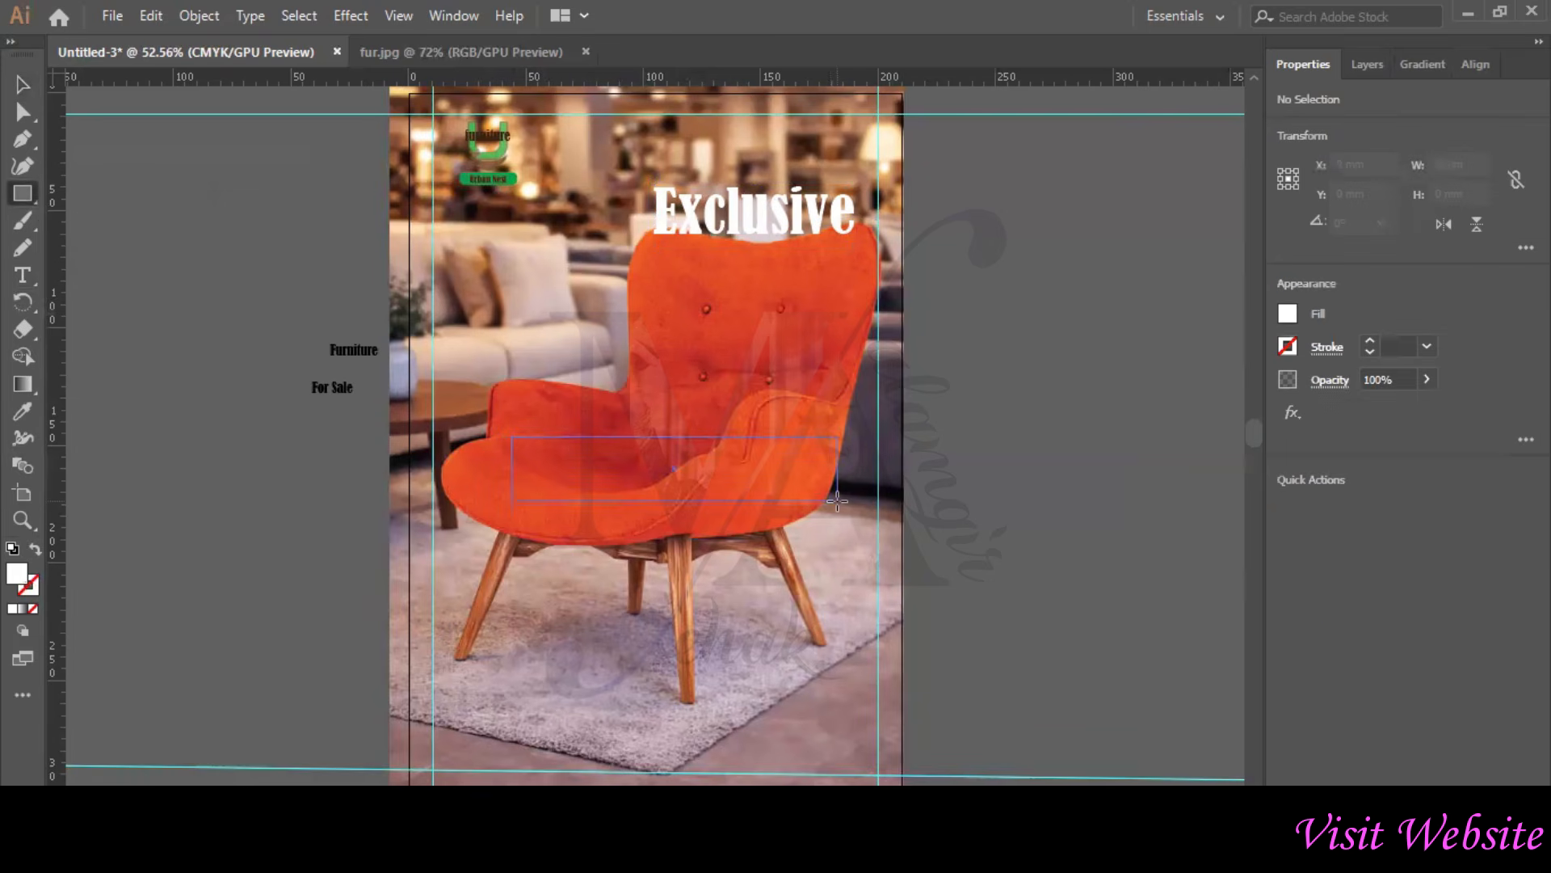
pyautogui.moveTo(837, 501); pyautogui.dragTo(837, 501)
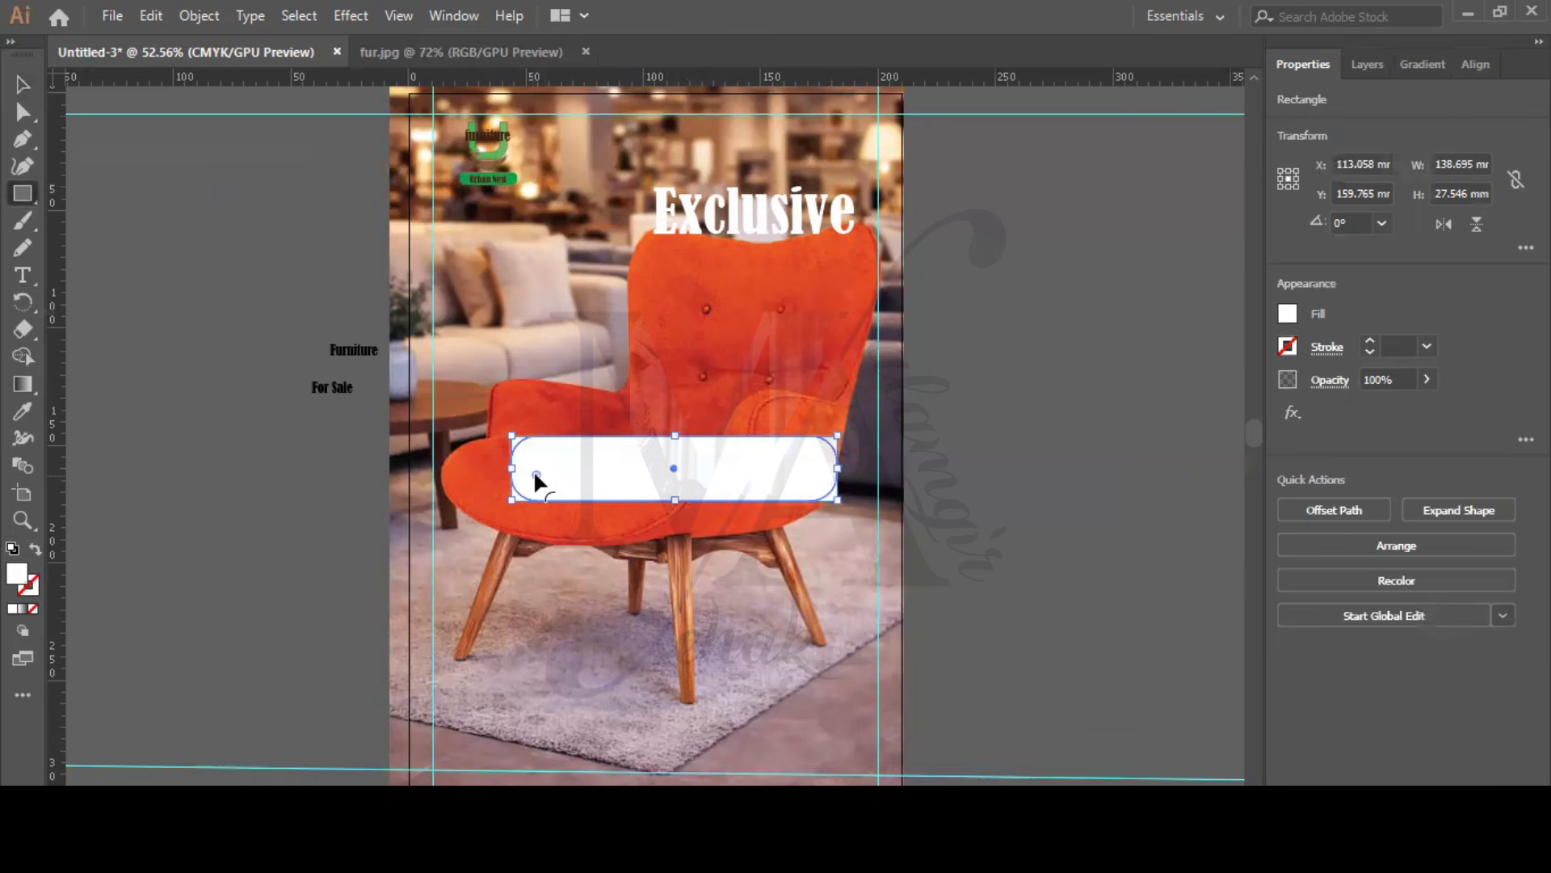
pyautogui.moveTo(534, 474); pyautogui.dragTo(552, 474)
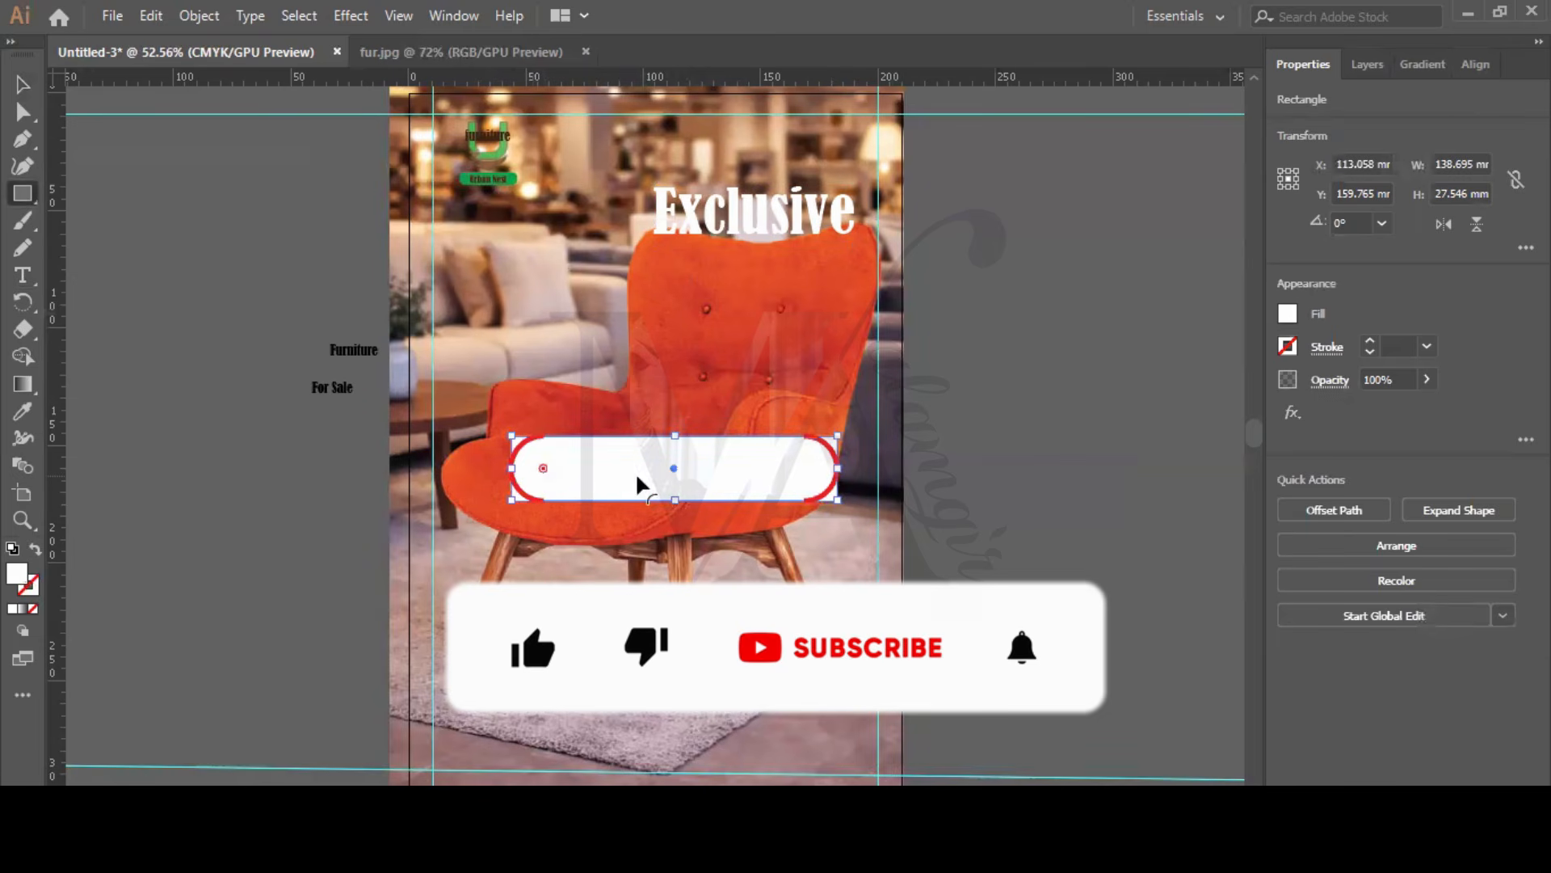
pyautogui.click(387, 627)
pyautogui.click(817, 459)
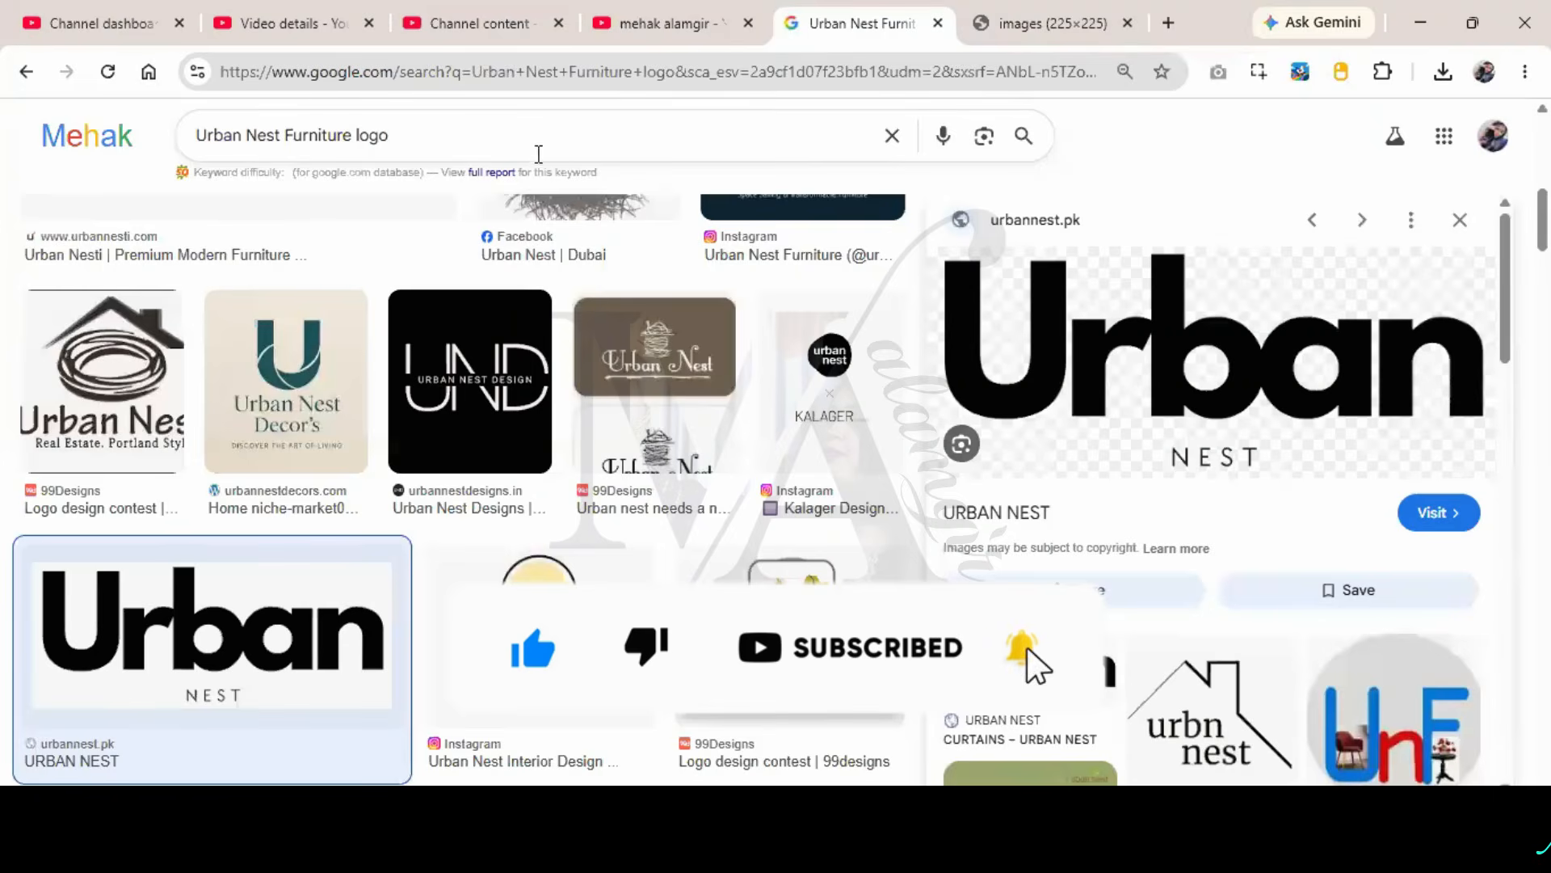
# - Switch to Chrome and search Google Images for "Shapes png"
pyautogui.click(534, 139)
pyautogui.hotkey('ctrl', 'a')
pyautogui.write('S')
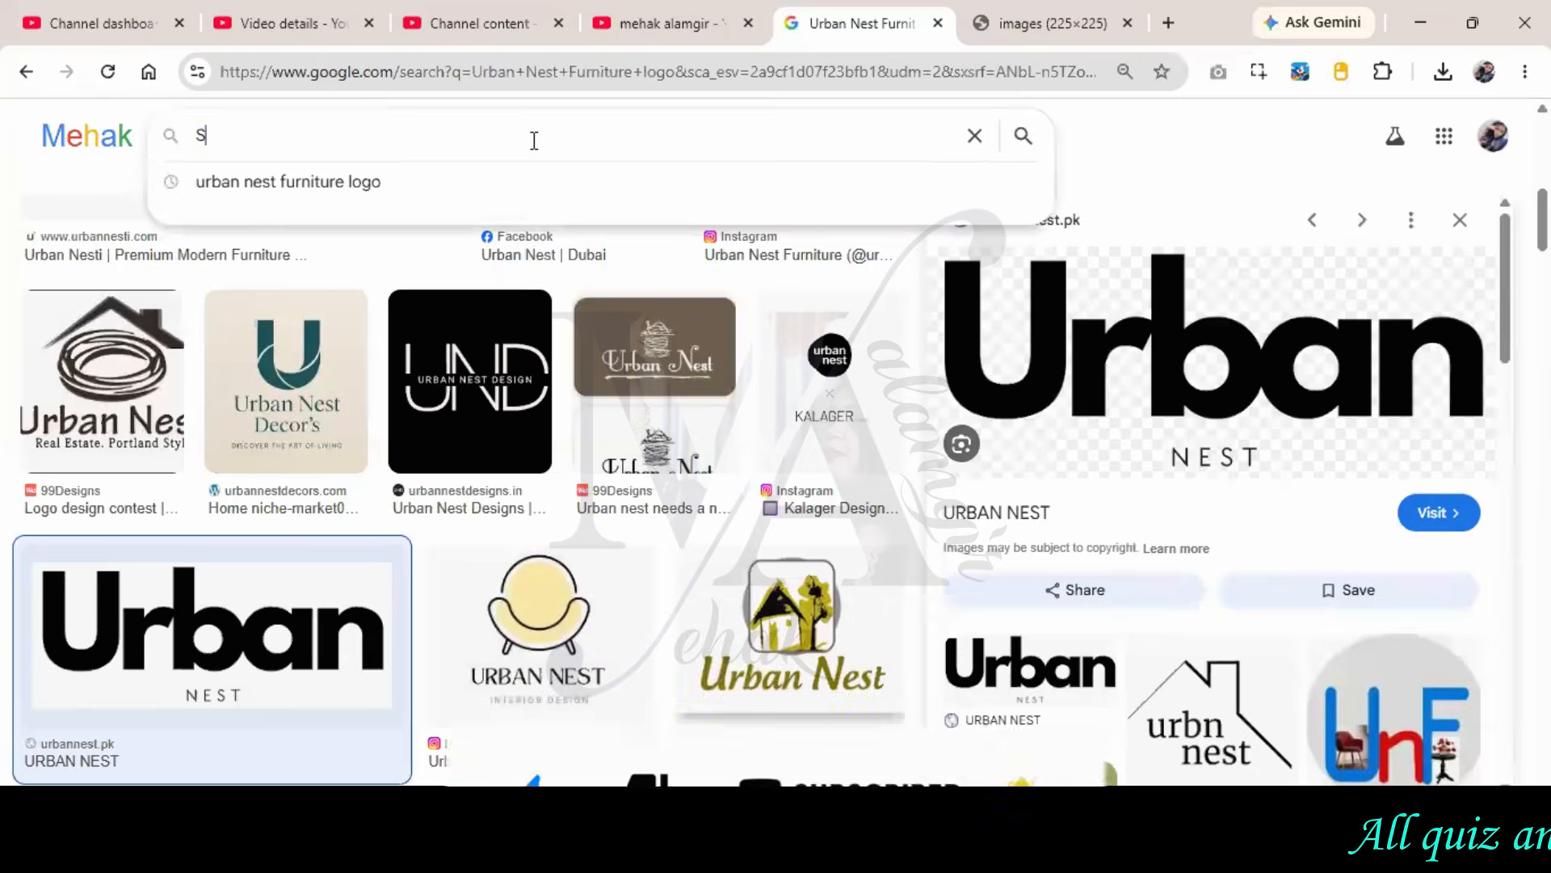
pyautogui.write('hapes png')
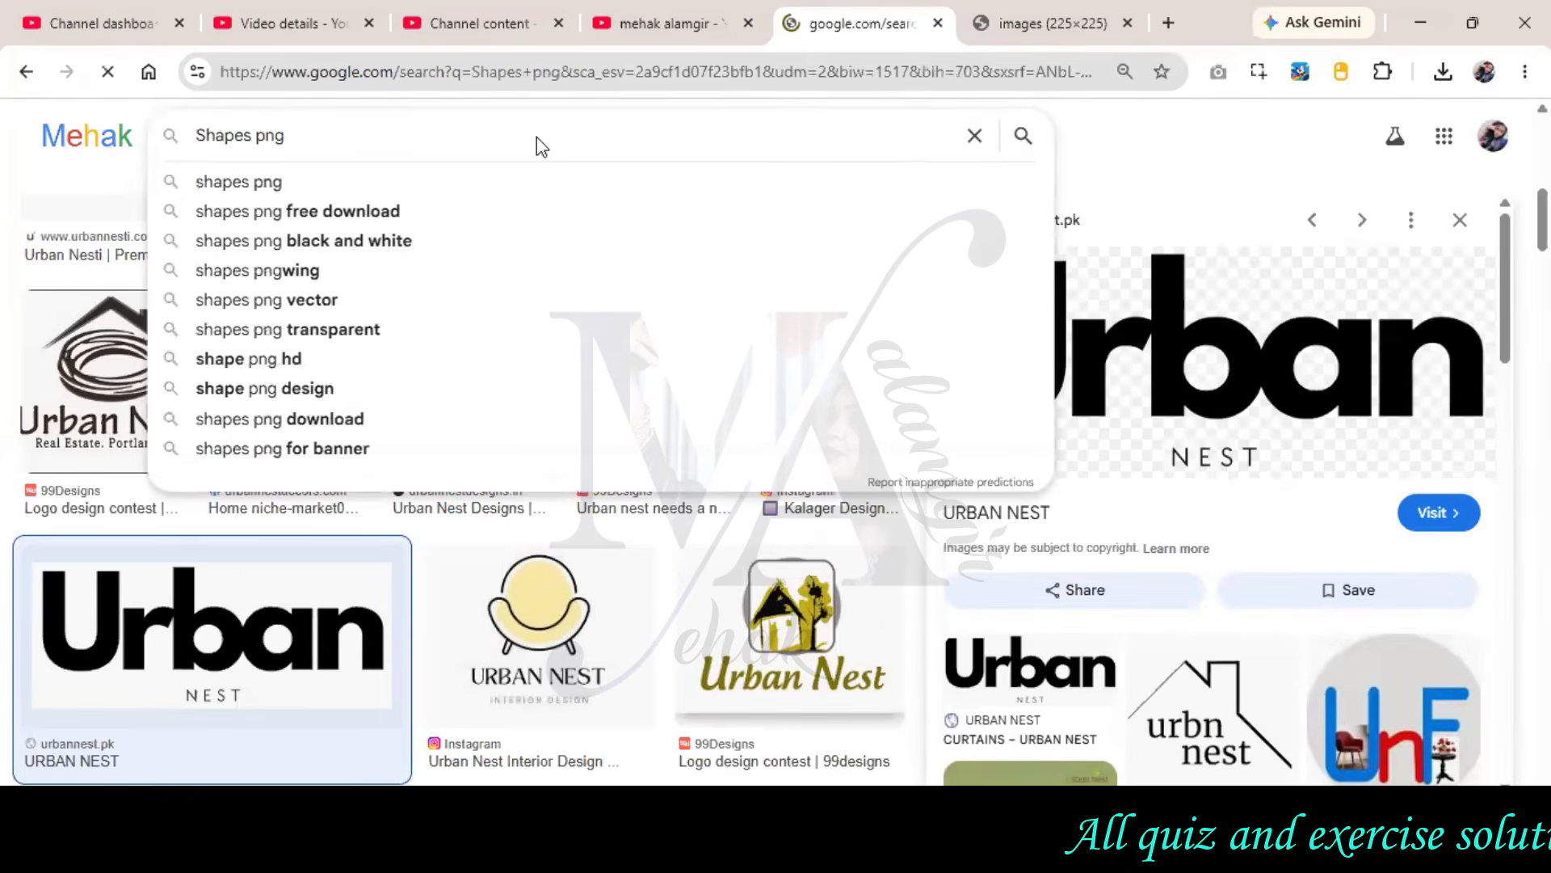
pyautogui.press('Return')
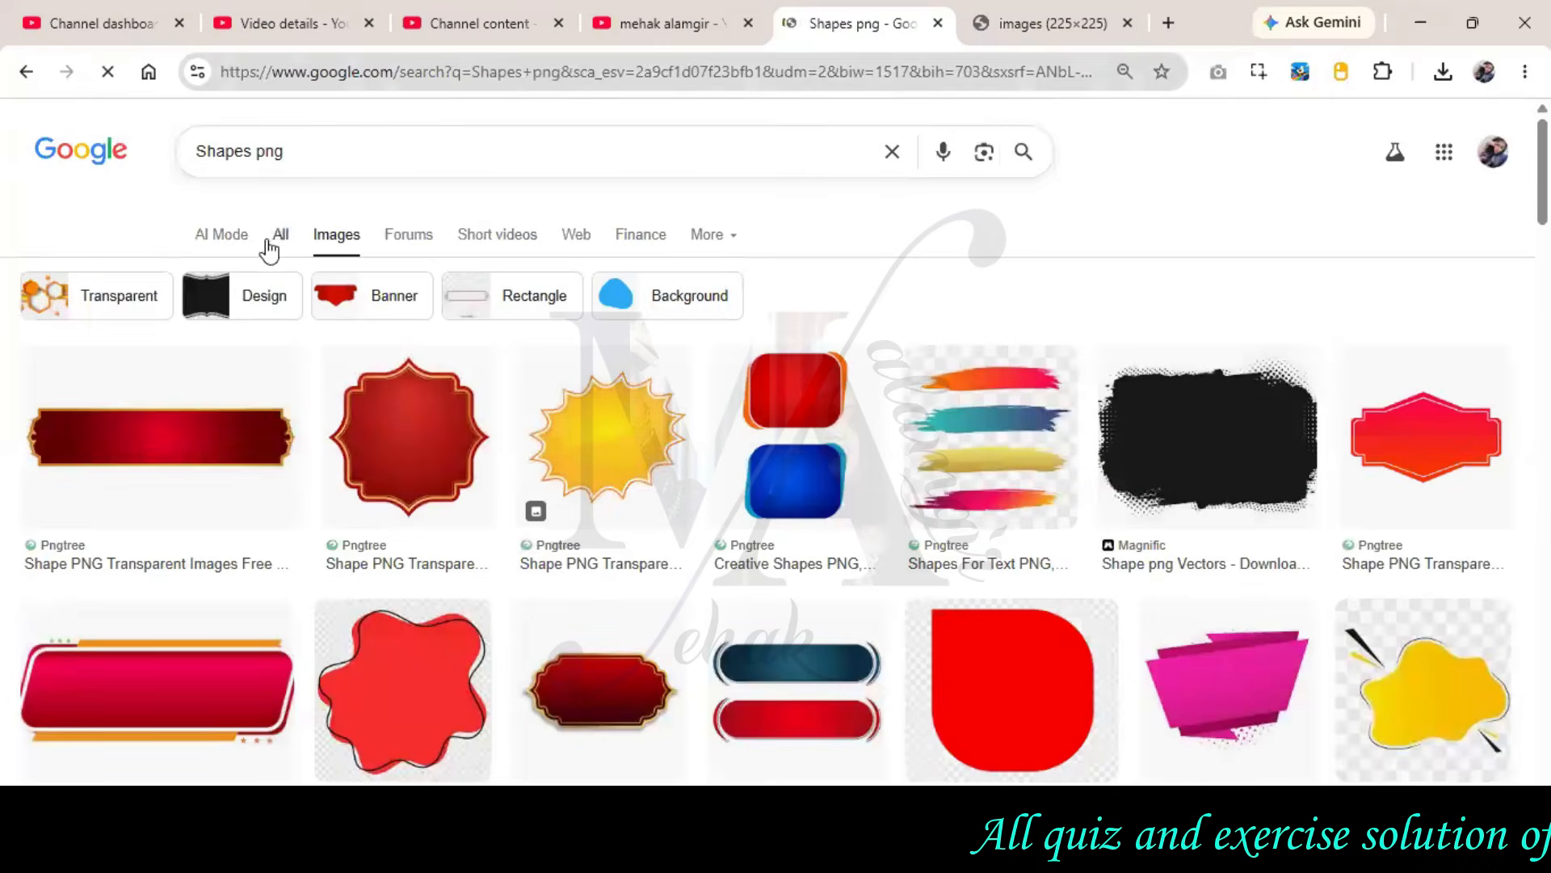
# - Examine the shape images for a banner suited to the poster, including the orange parallelogram with a hexagon and its related designs
pyautogui.scroll(-5, 632, 246)
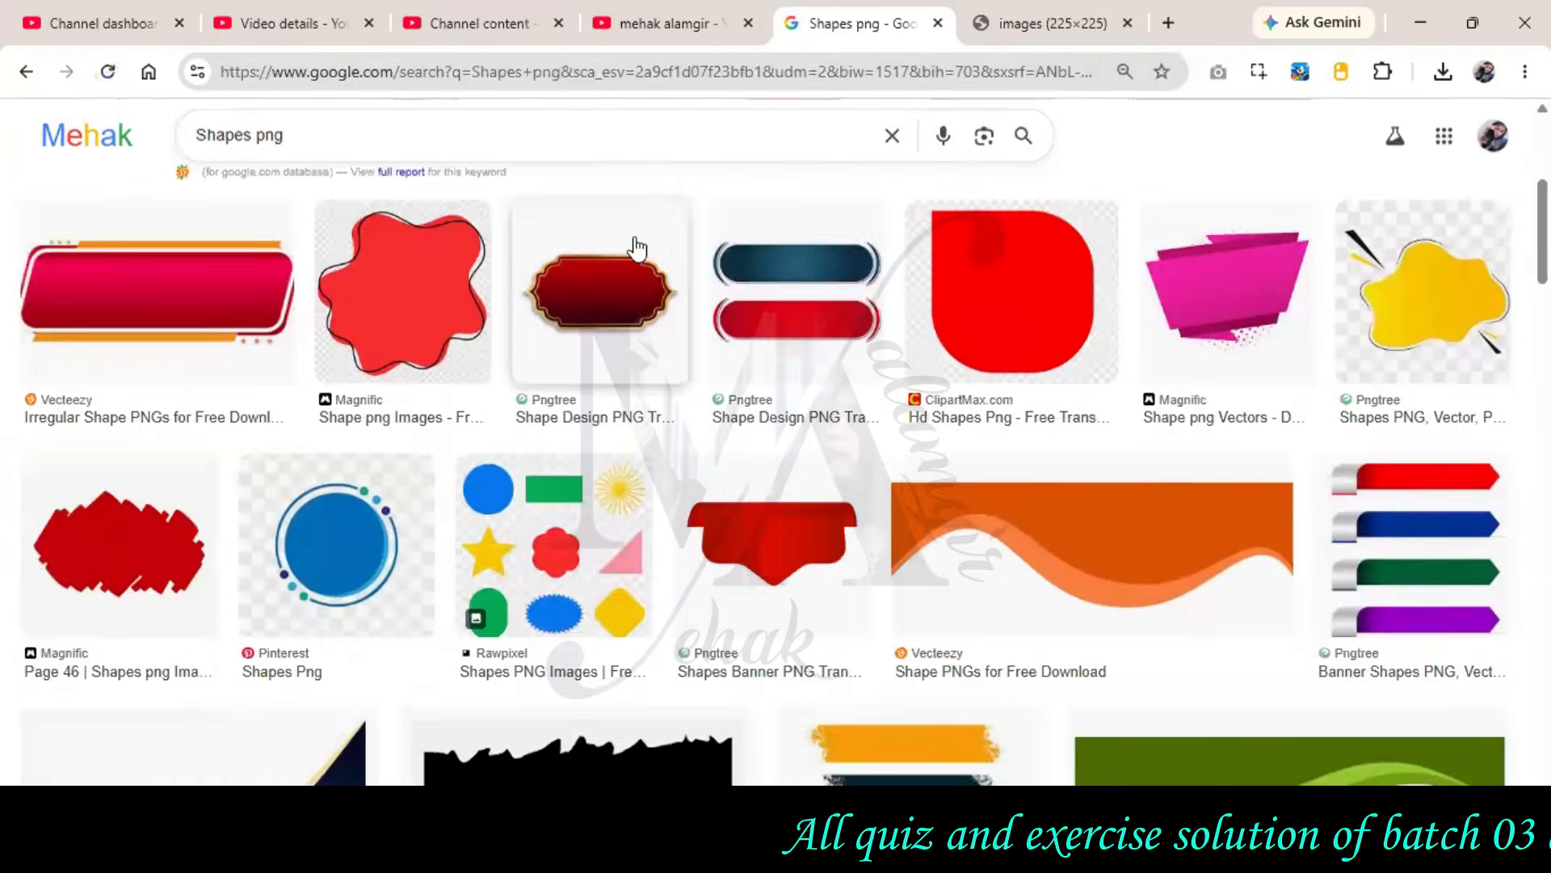
pyautogui.scroll(-6, 638, 247)
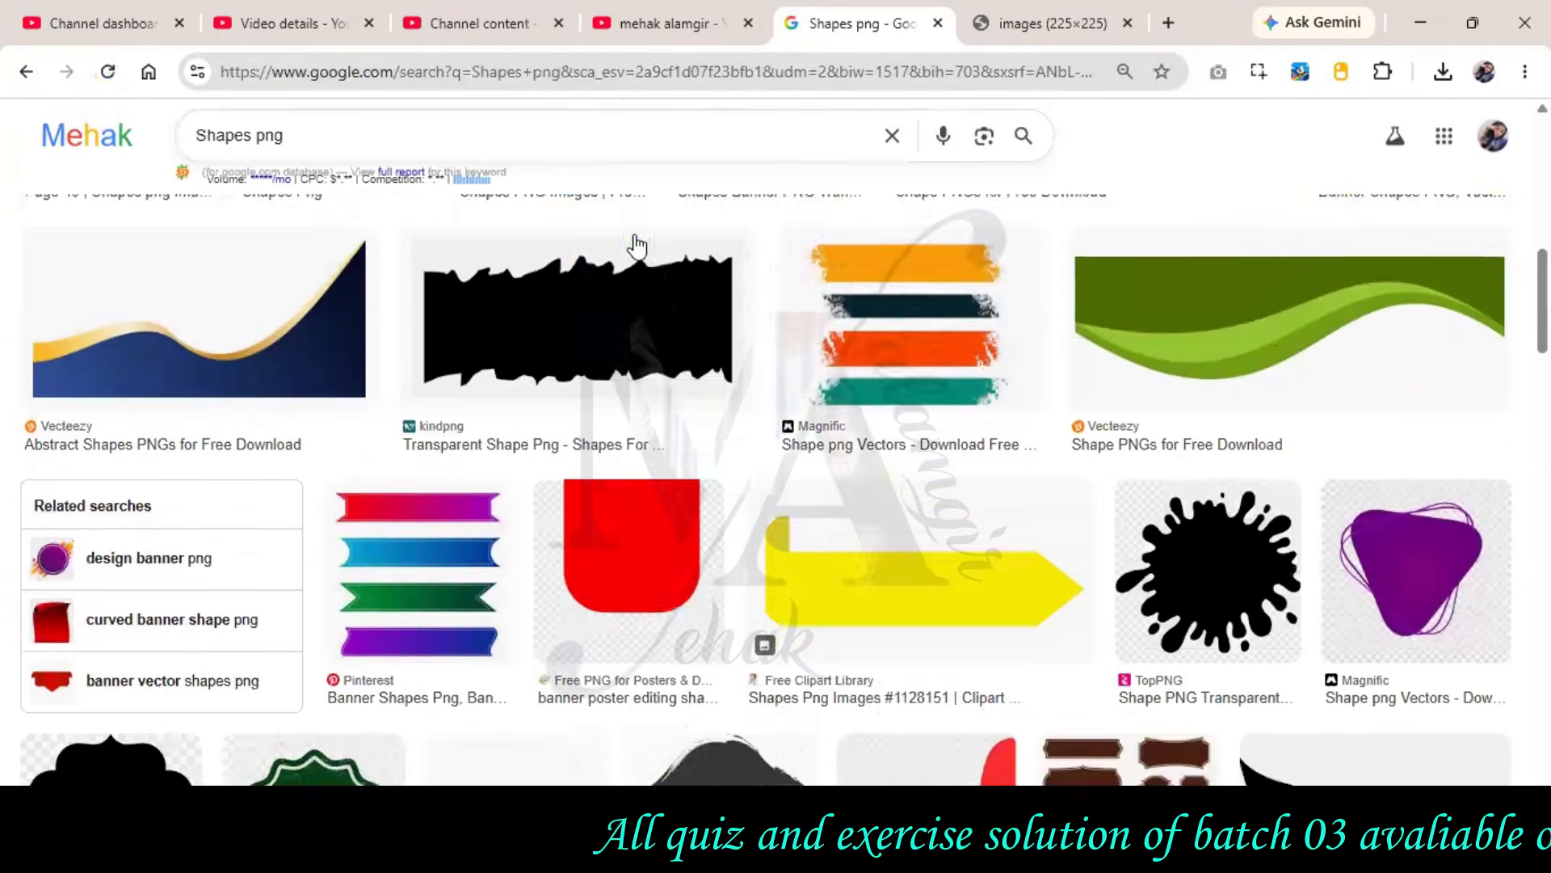
pyautogui.scroll(-4, 638, 242)
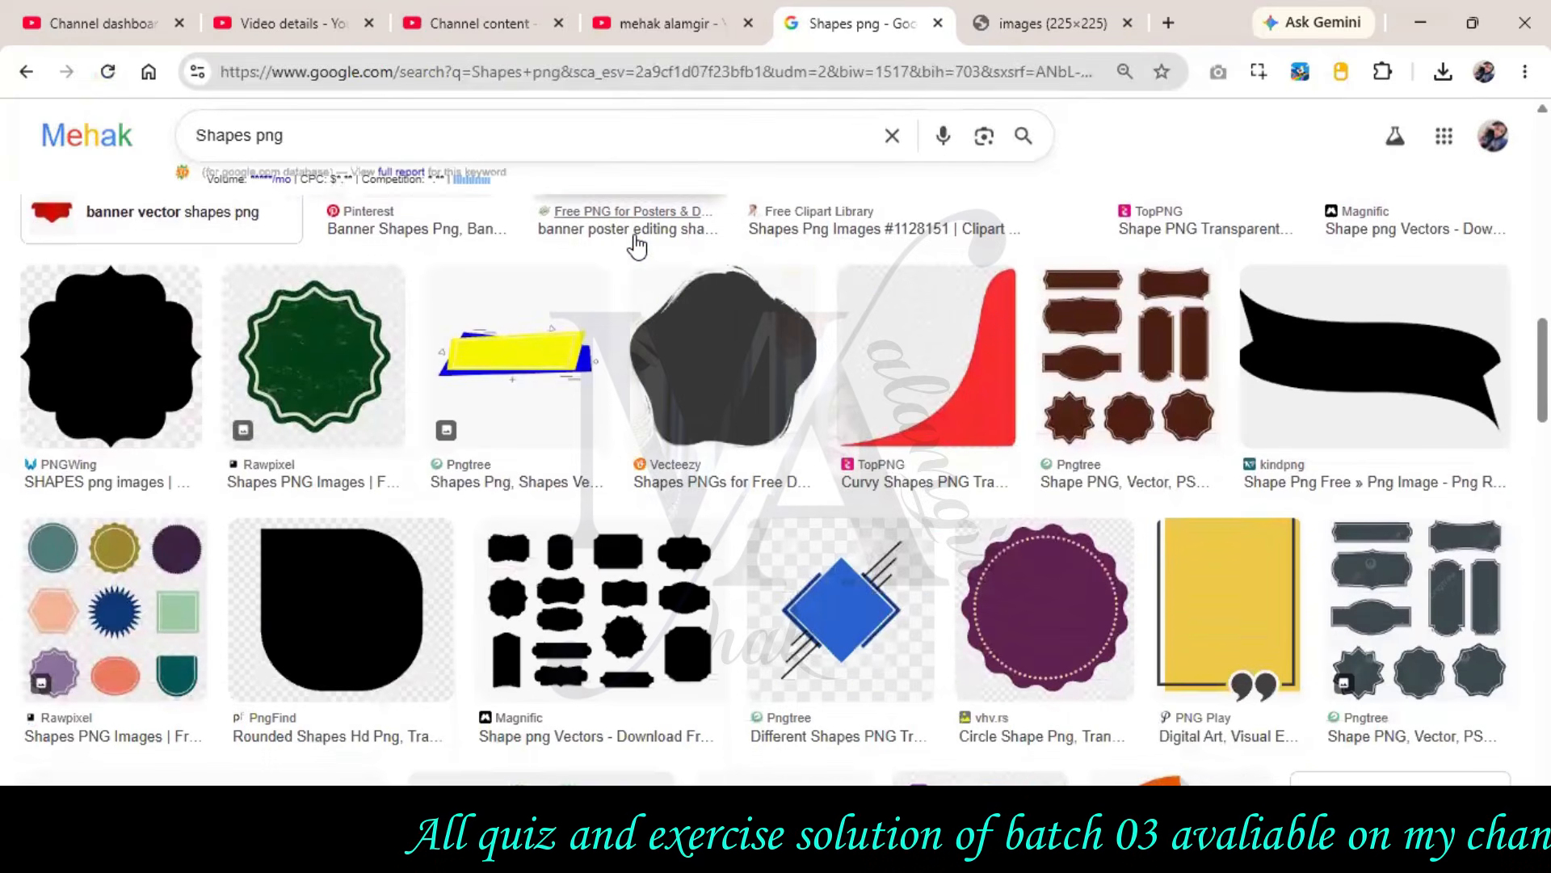
pyautogui.scroll(-4, 637, 246)
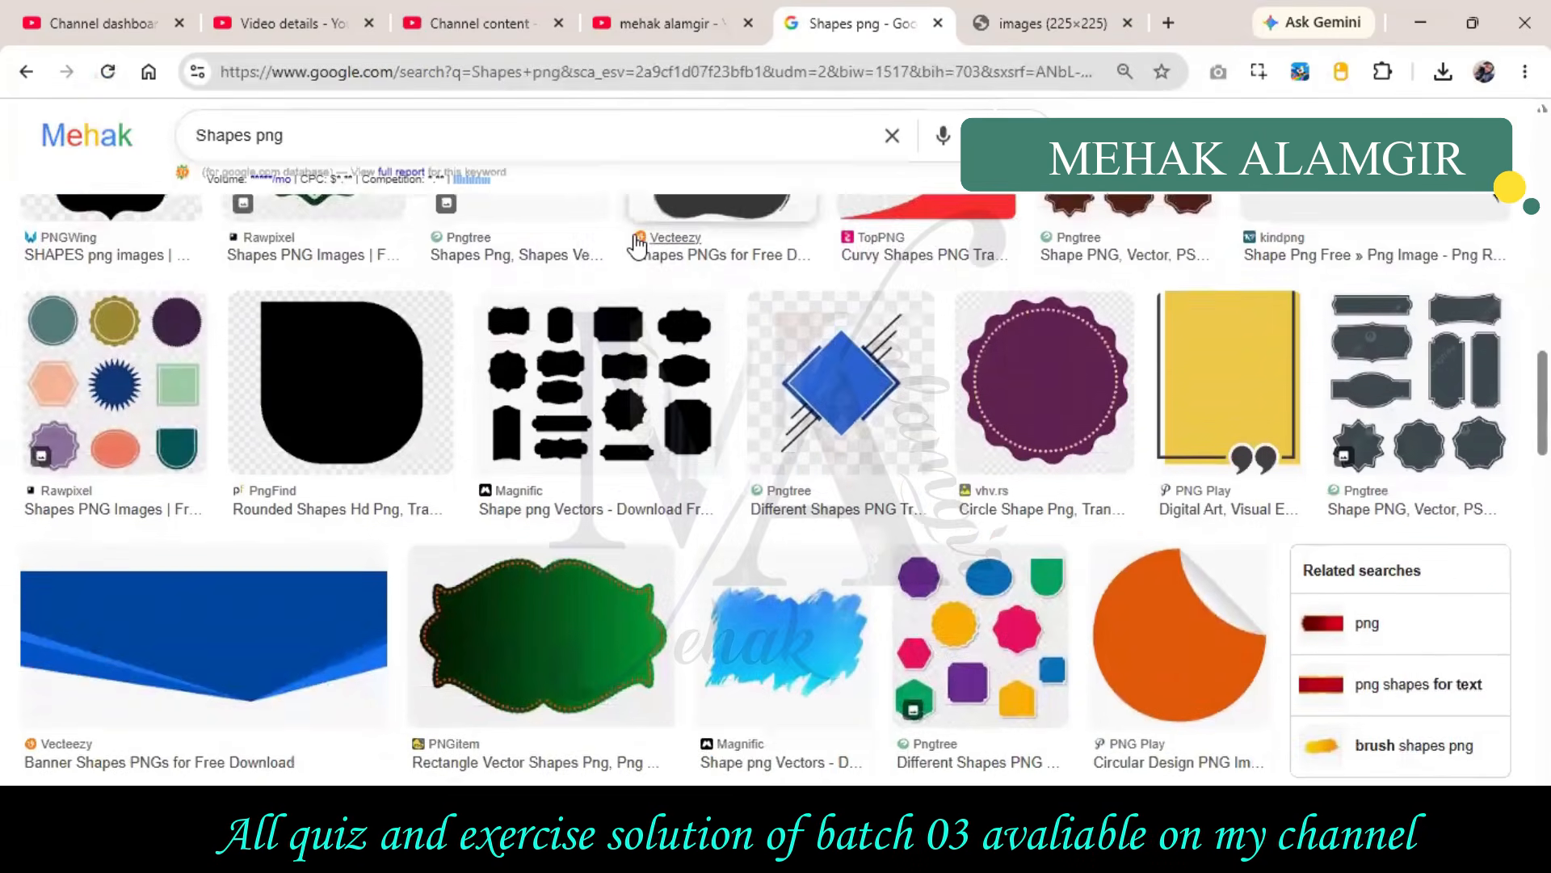
pyautogui.scroll(-6, 638, 246)
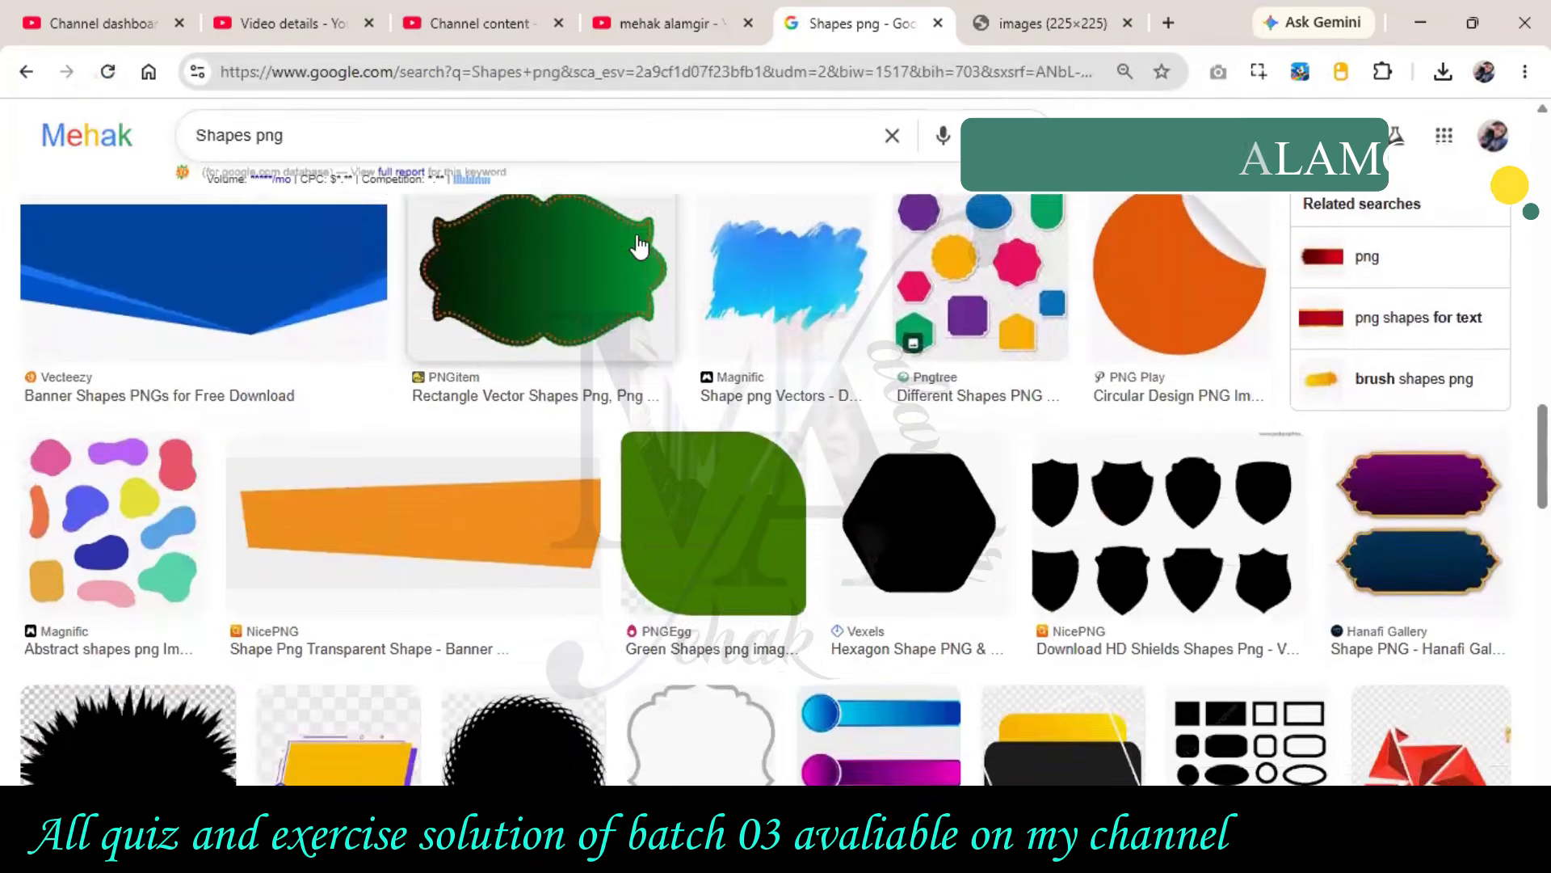
pyautogui.scroll(-3, 639, 246)
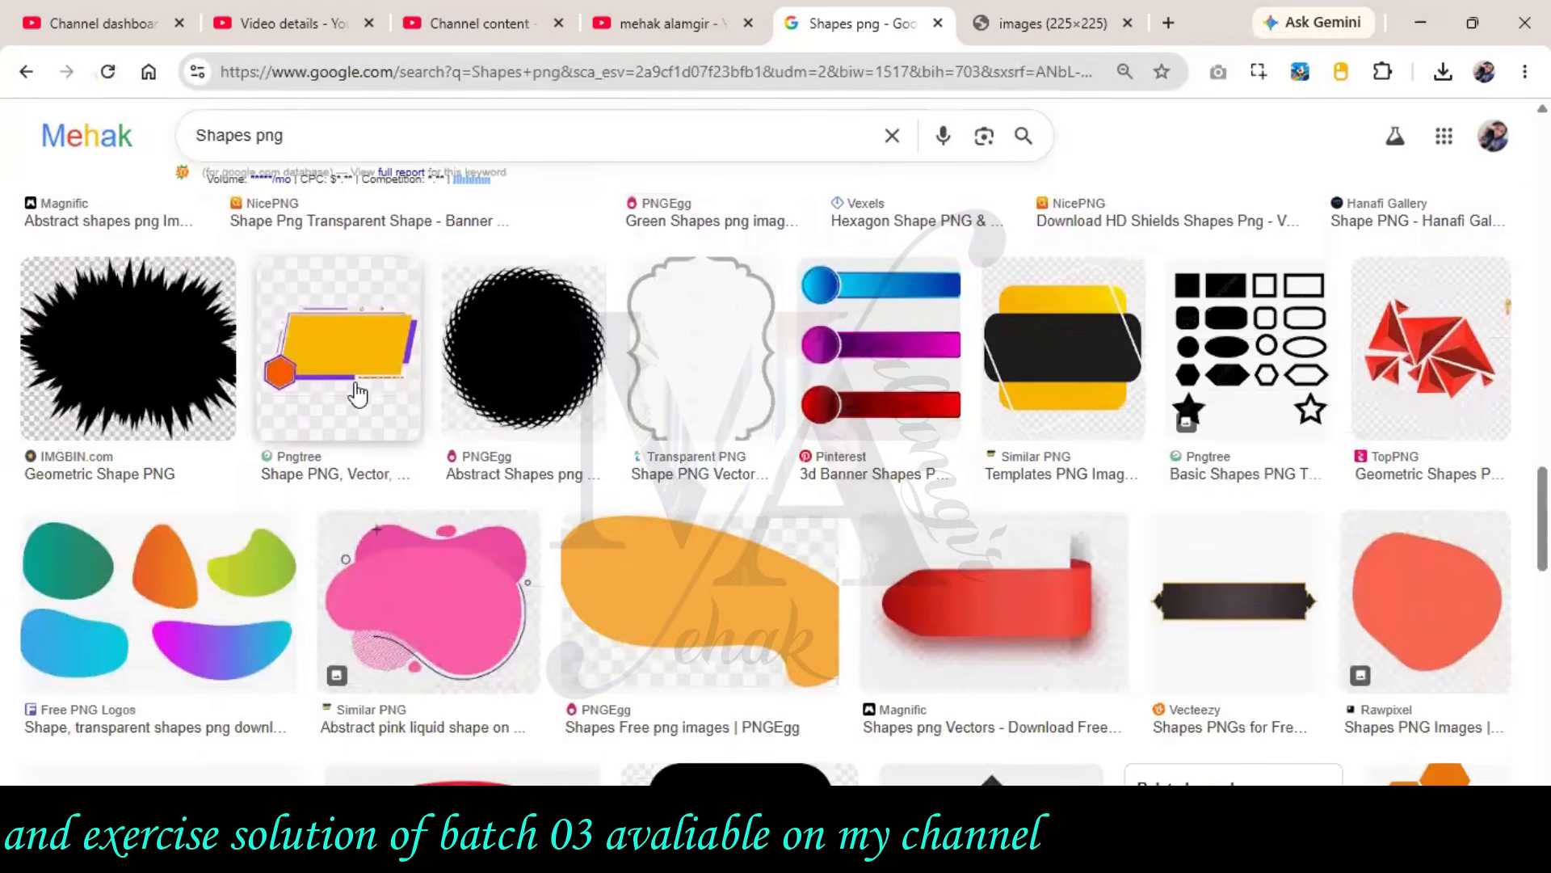
pyautogui.click(357, 391)
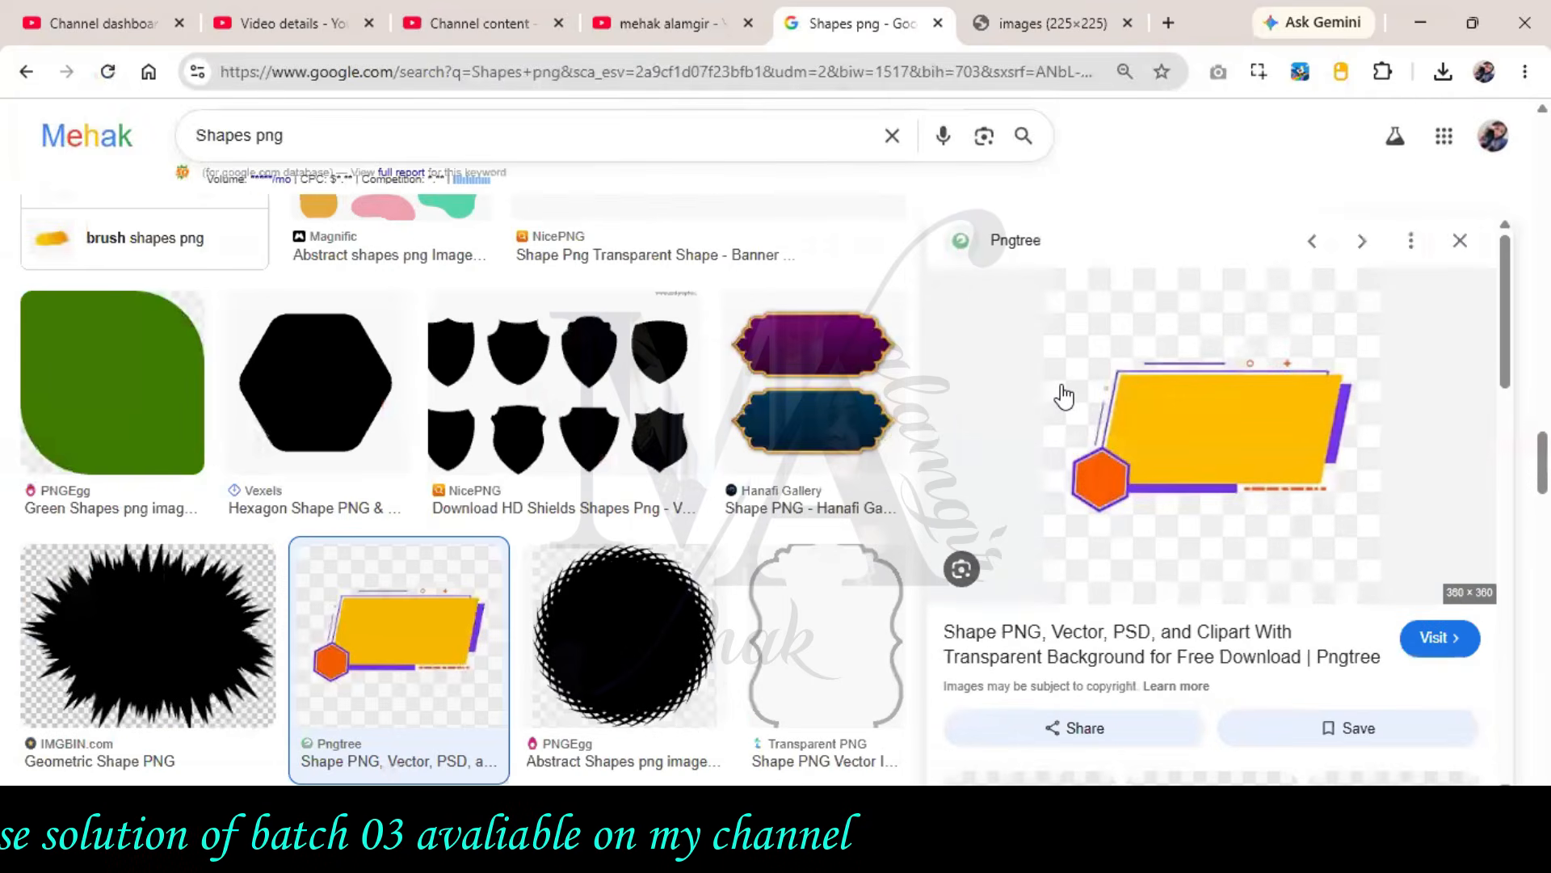
pyautogui.scroll(-3, 1065, 393)
pyautogui.scroll(-7, 1065, 394)
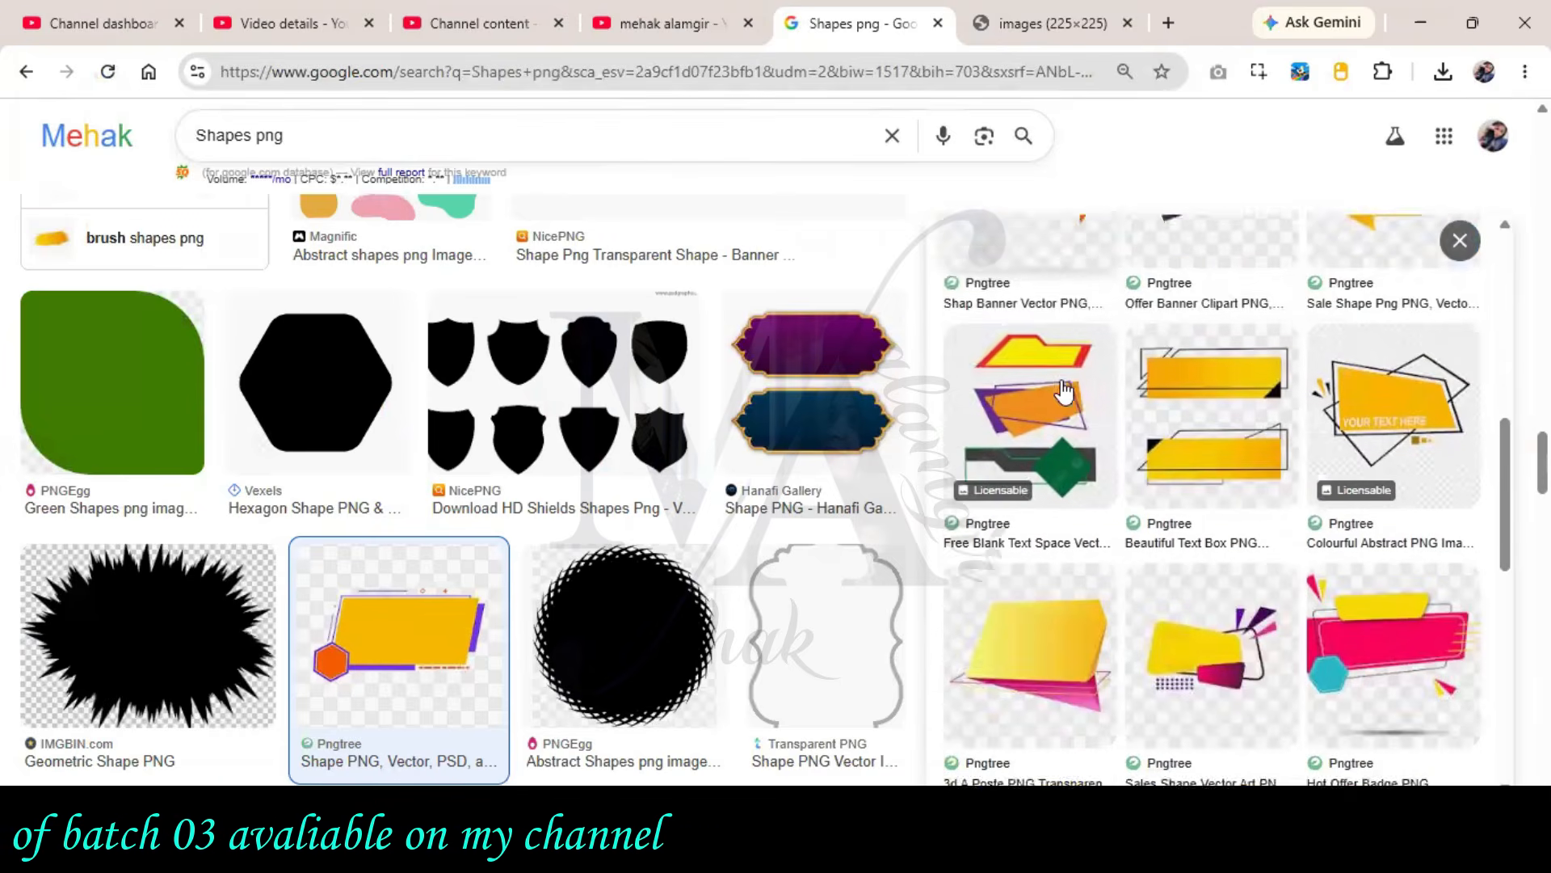
# - Take the phrase 40% Discount from the problem statement in Word and search Google Images in Chrome for "40% Discount png"
pyautogui.click(539, 848)
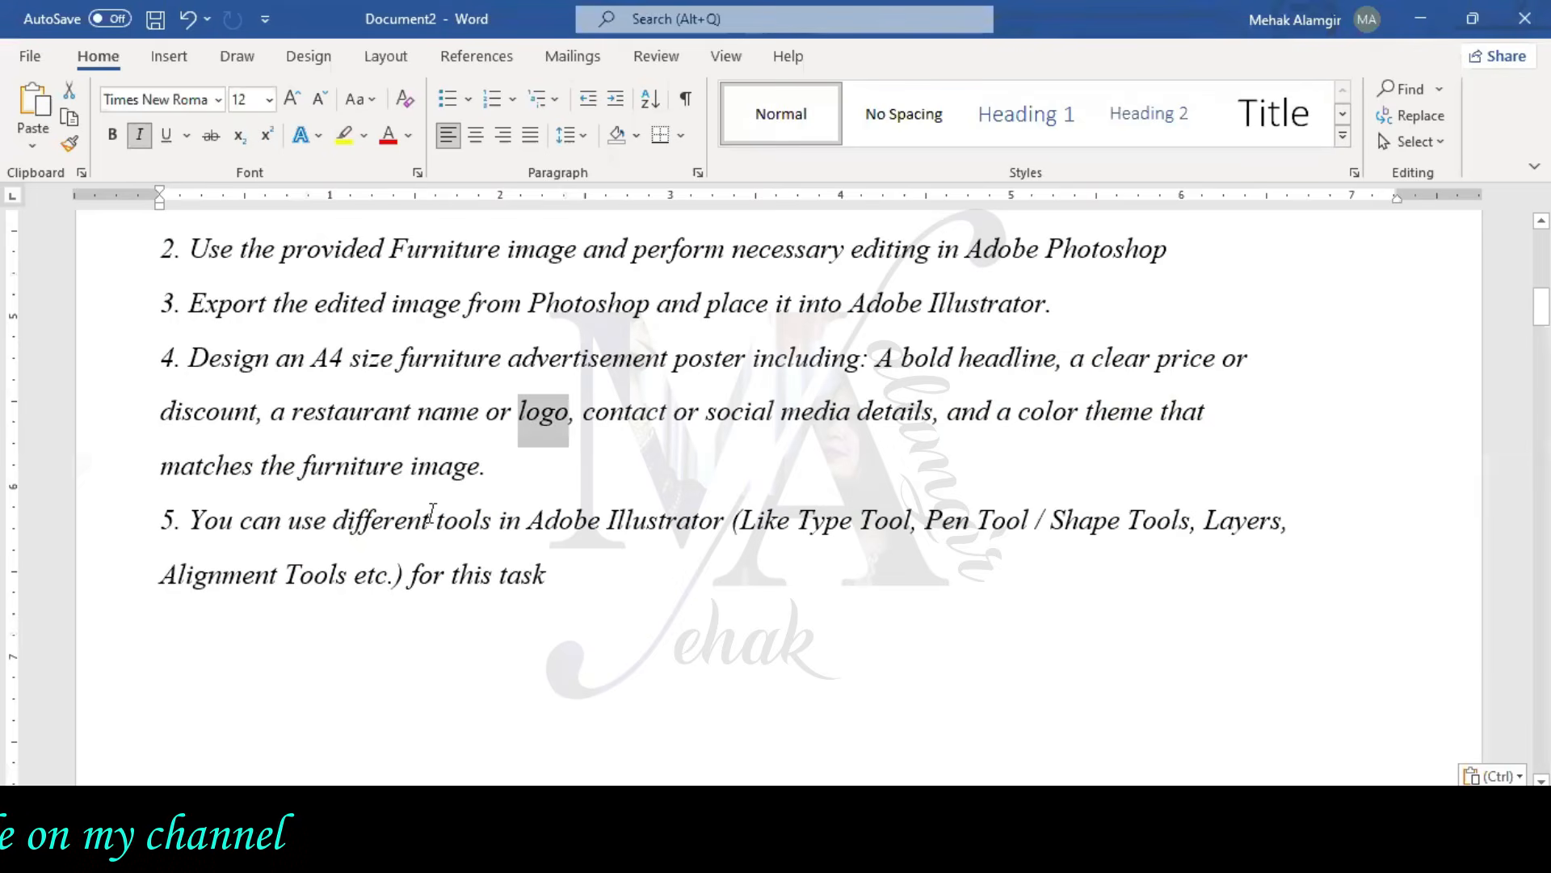
pyautogui.scroll(8, 432, 514)
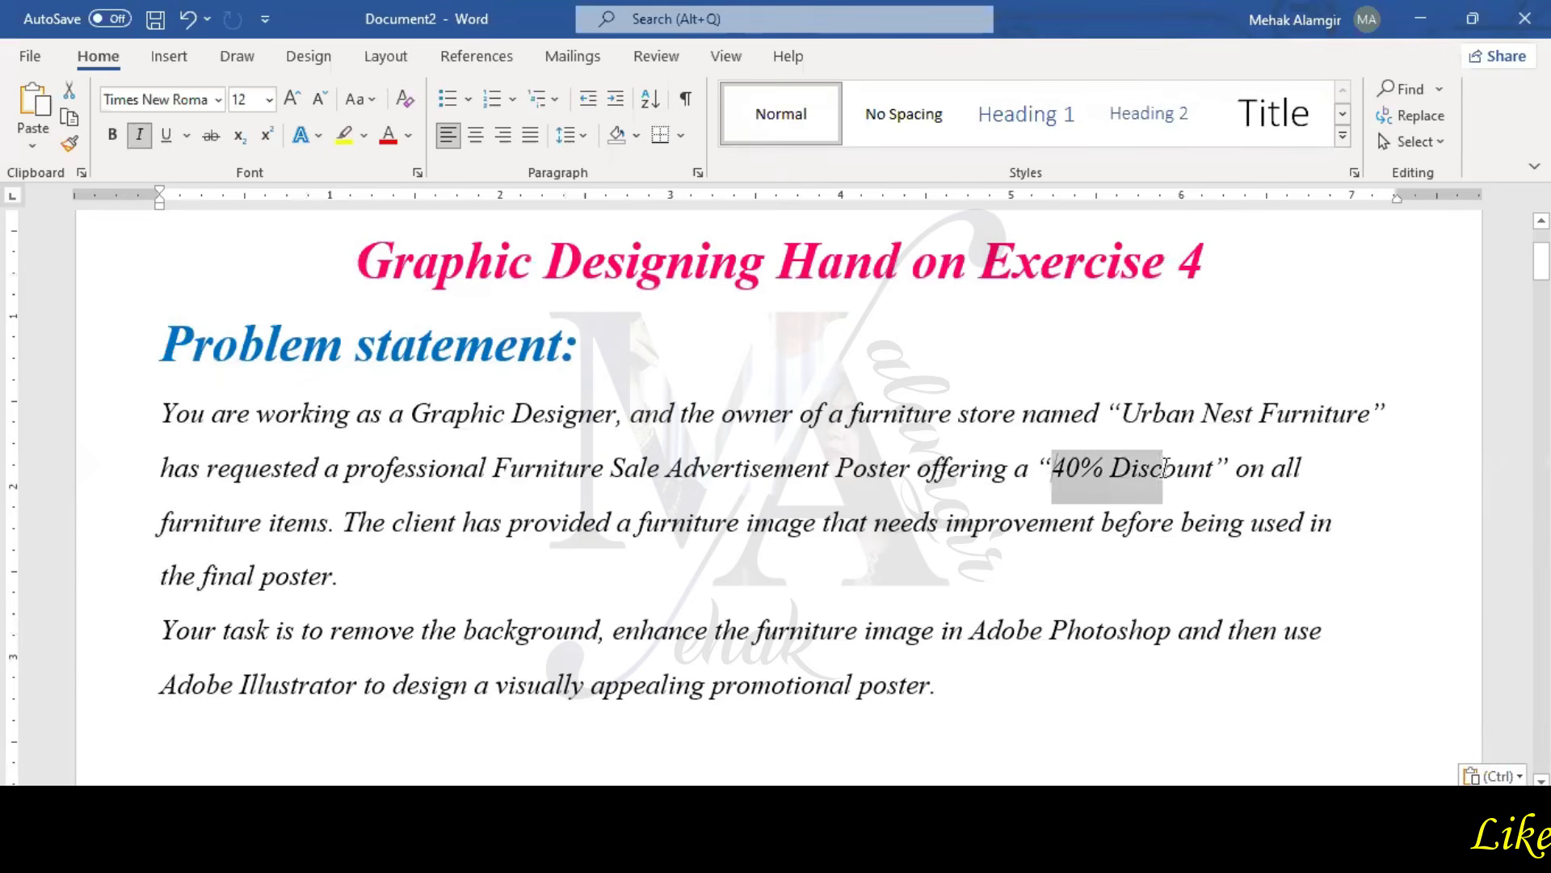
pyautogui.click(542, 848)
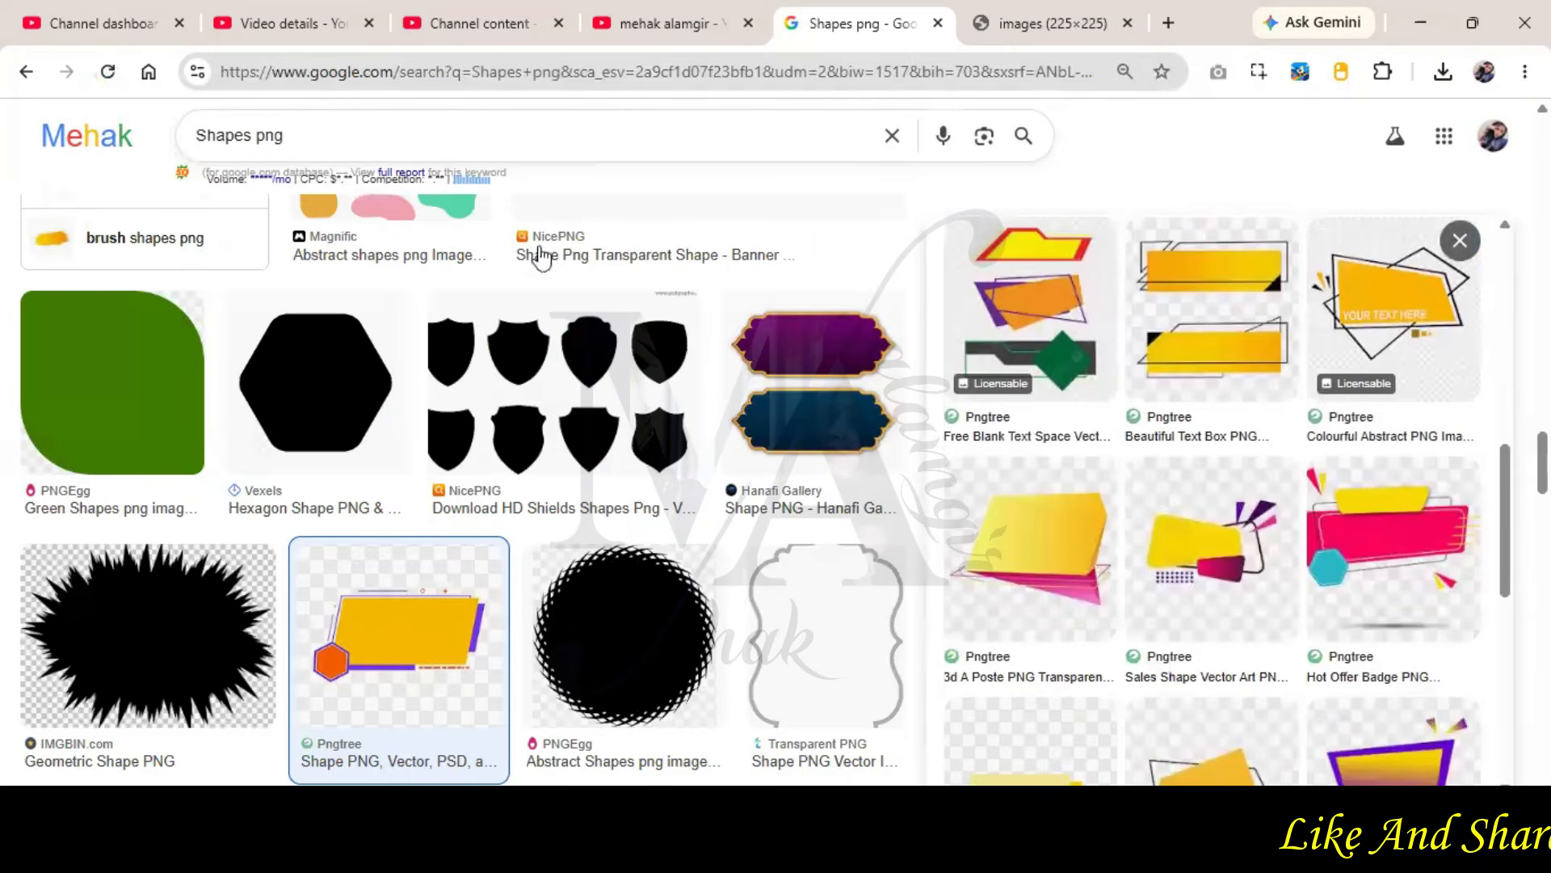
pyautogui.click(442, 149)
pyautogui.write('40% Discount')
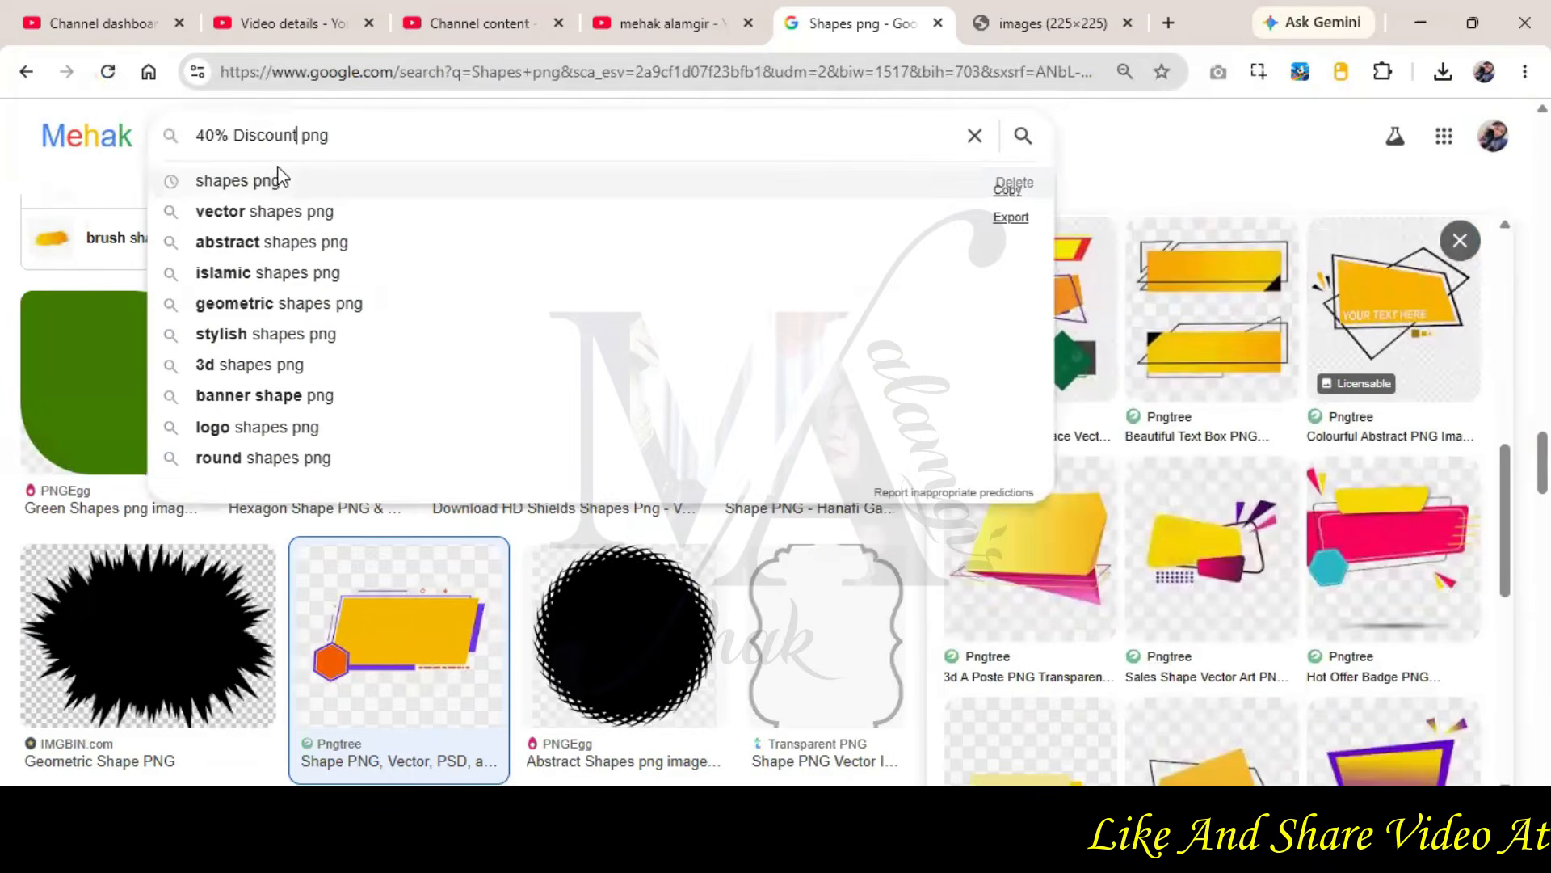
pyautogui.press('Return')
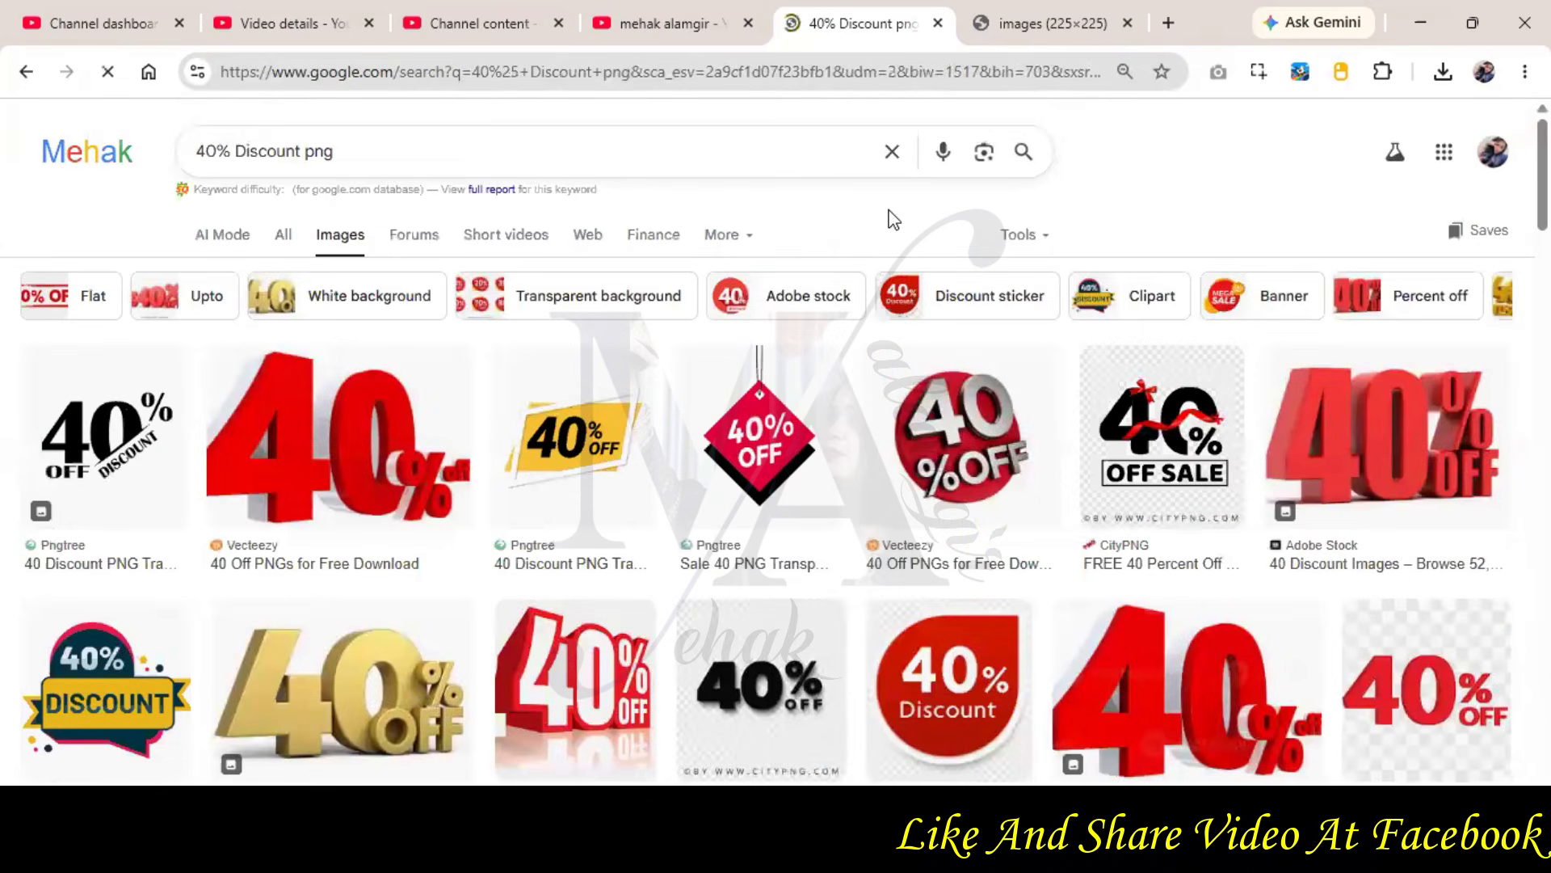
# - Open the preview of the Pngtree 40% DISCOUNT label with dark blue and red banners among the related images
pyautogui.scroll(-1, 893, 214)
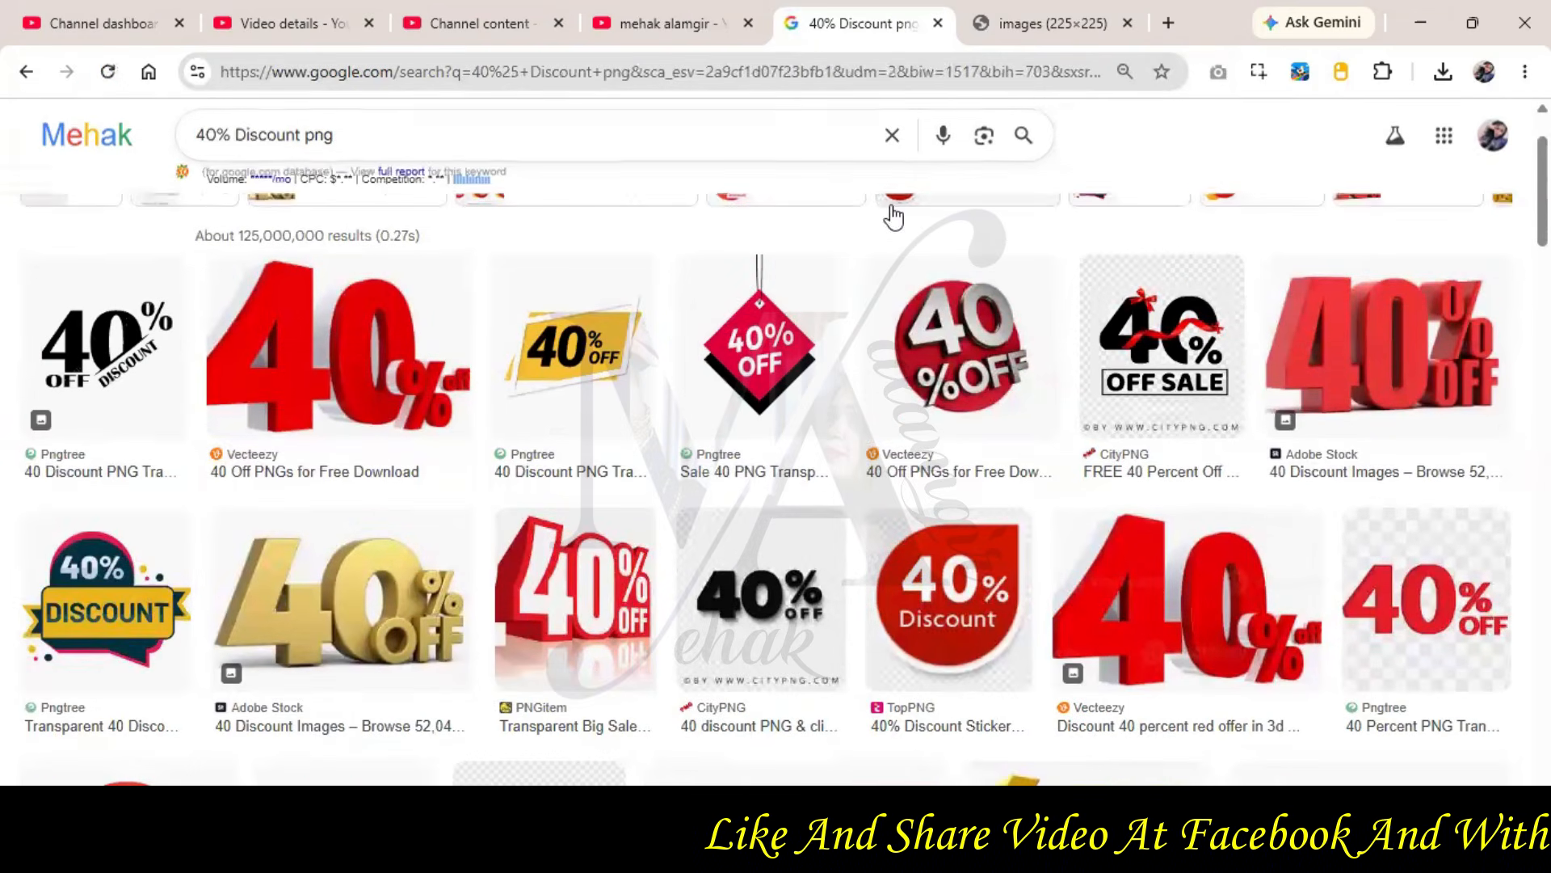
pyautogui.click(105, 606)
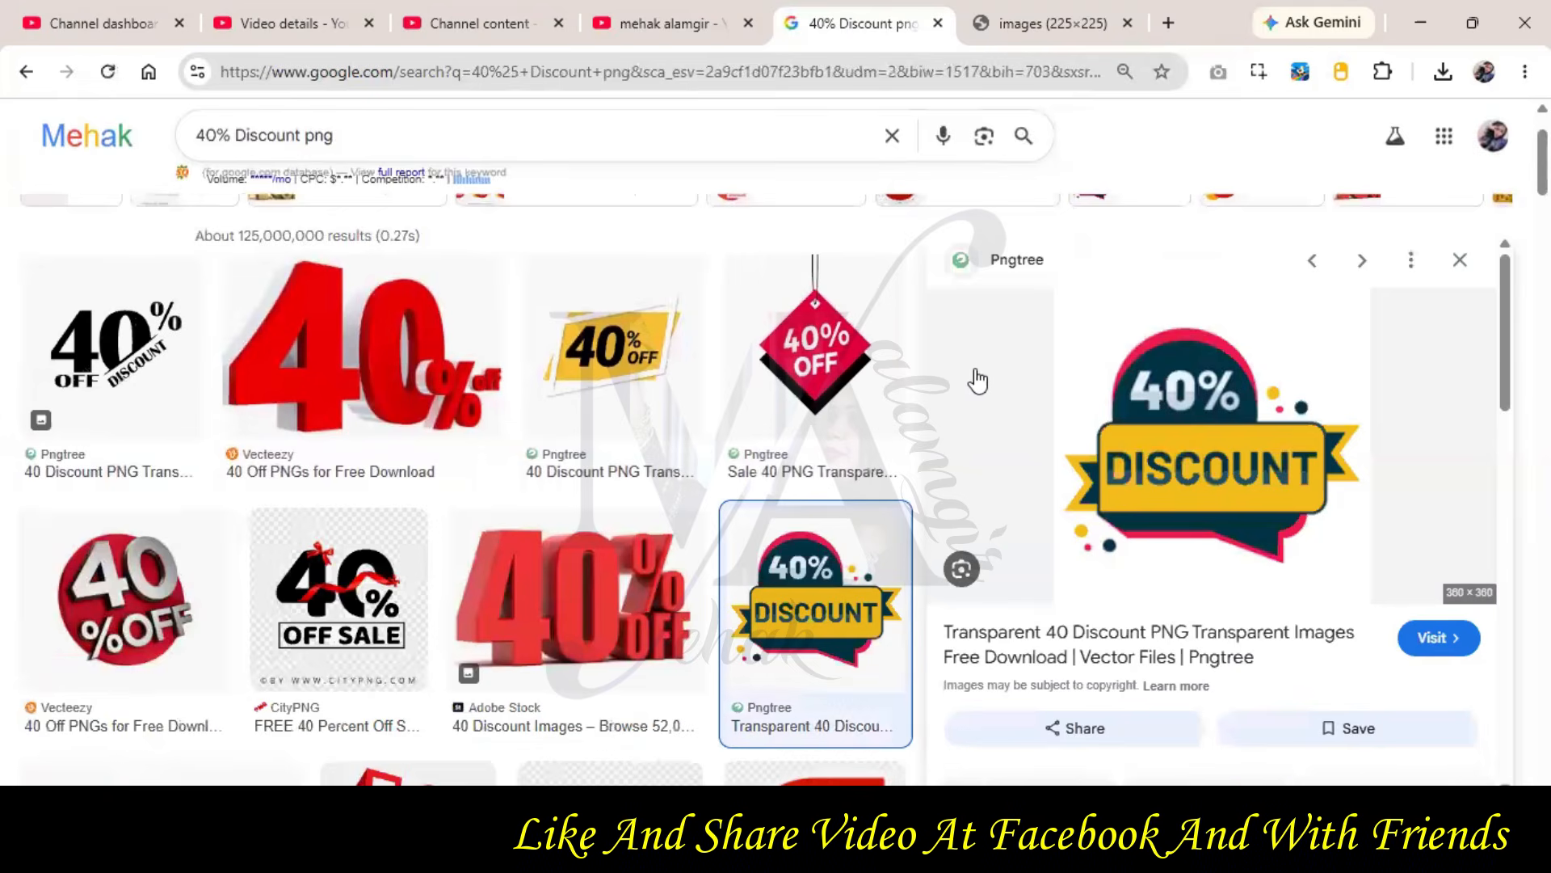
pyautogui.scroll(-2, 978, 373)
pyautogui.scroll(-3, 984, 372)
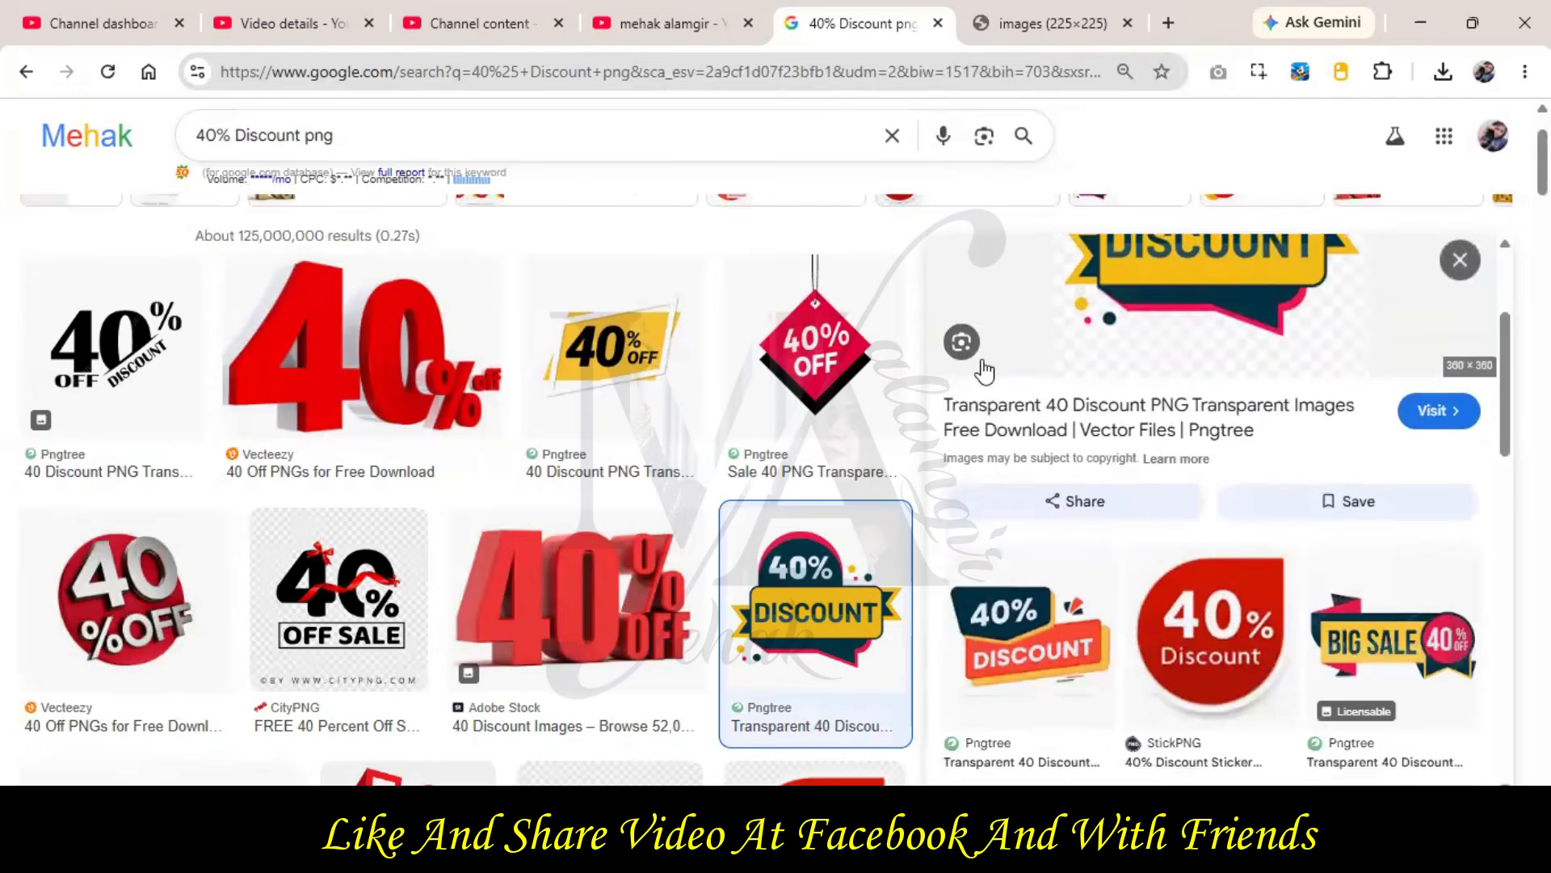
pyautogui.click(1030, 558)
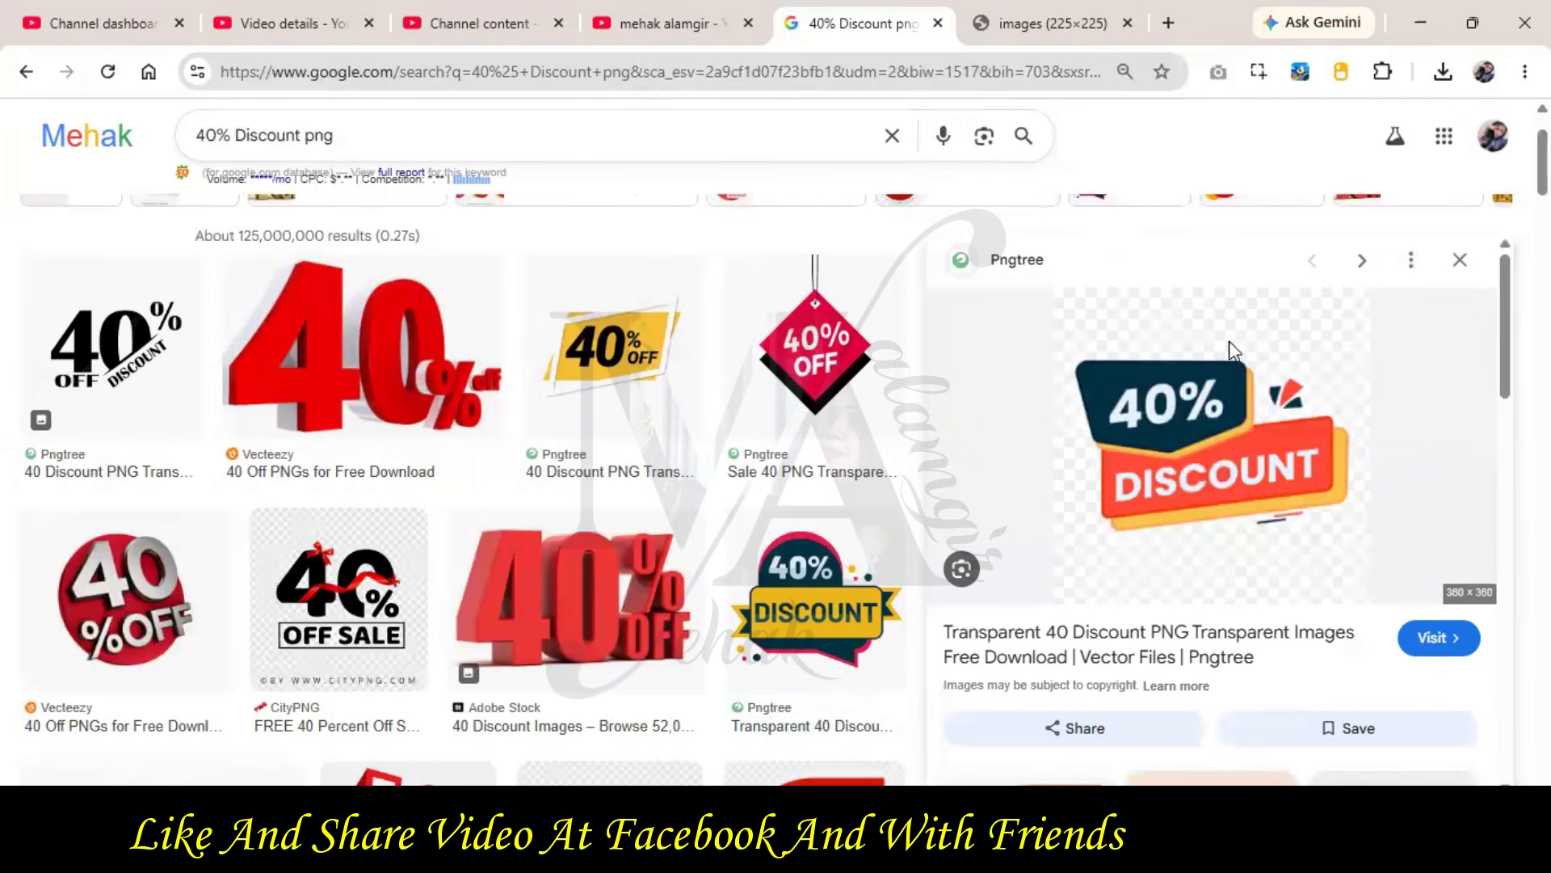
# - Try copying the 40% DISCOUNT label image into the Illustrator poster, and delete the pasted copy
pyautogui.rightClick(1165, 388)
pyautogui.click(1256, 619)
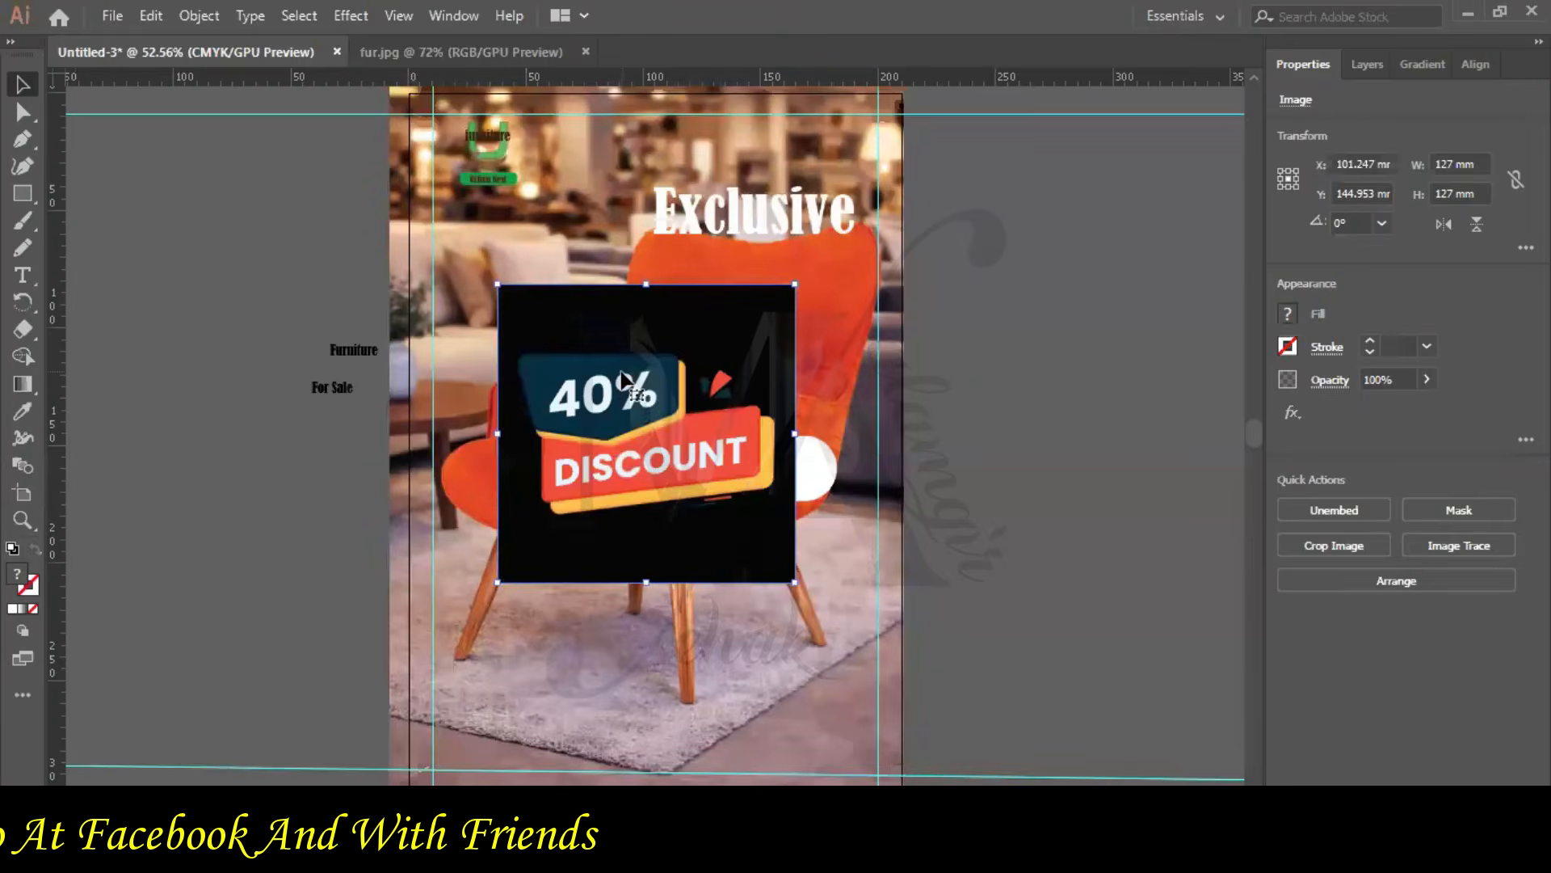
pyautogui.press('Delete')
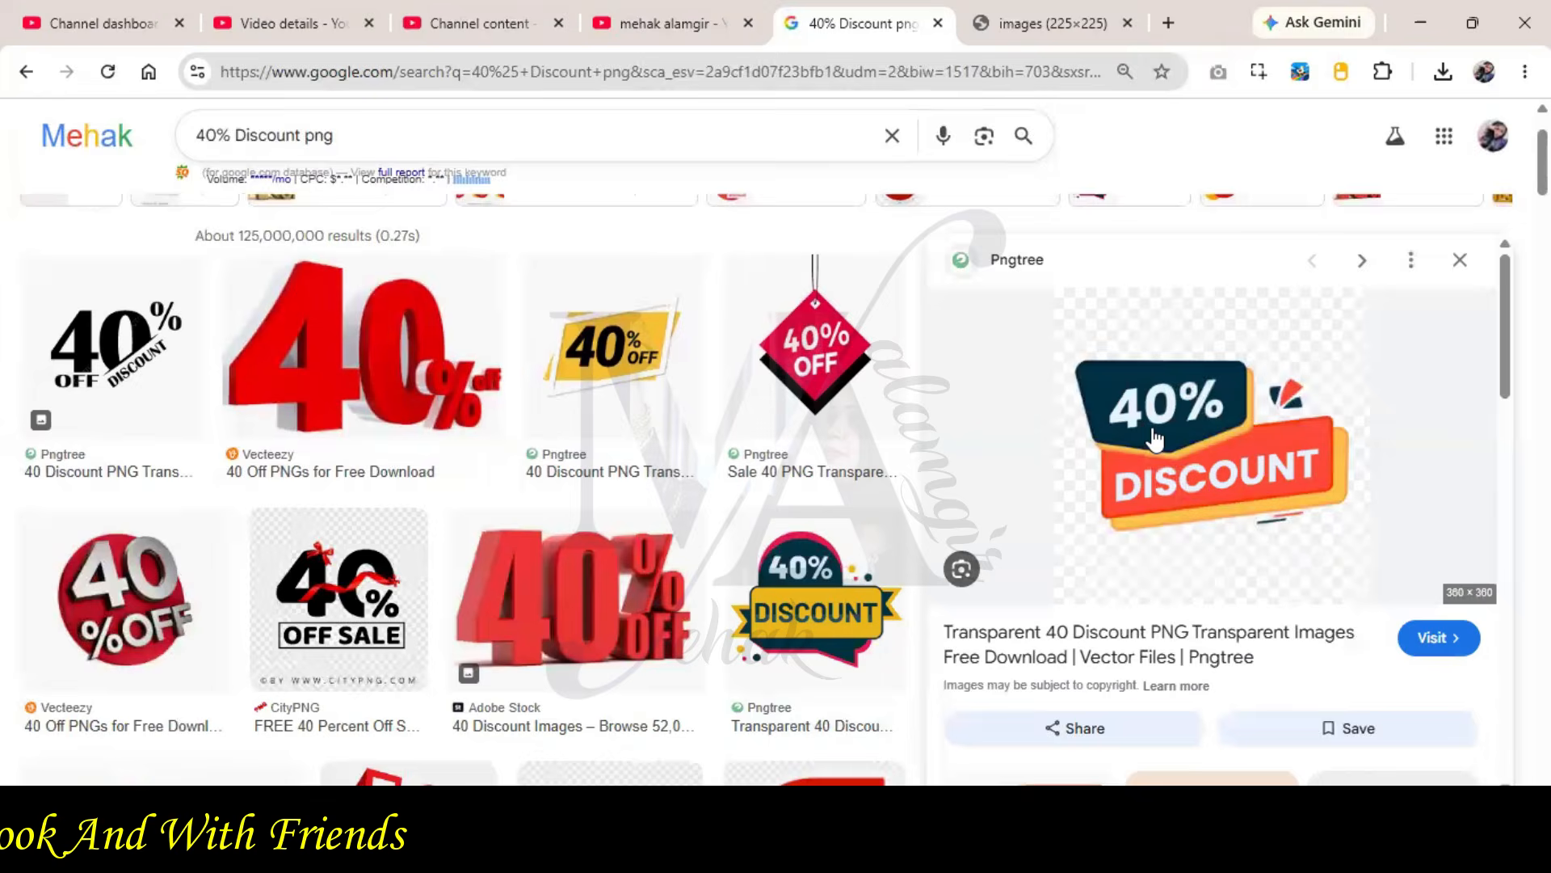
# - In Chrome, open the 40% DISCOUNT label image in its own tab and save it as a PNG image in Downloads
pyautogui.rightClick(1154, 439)
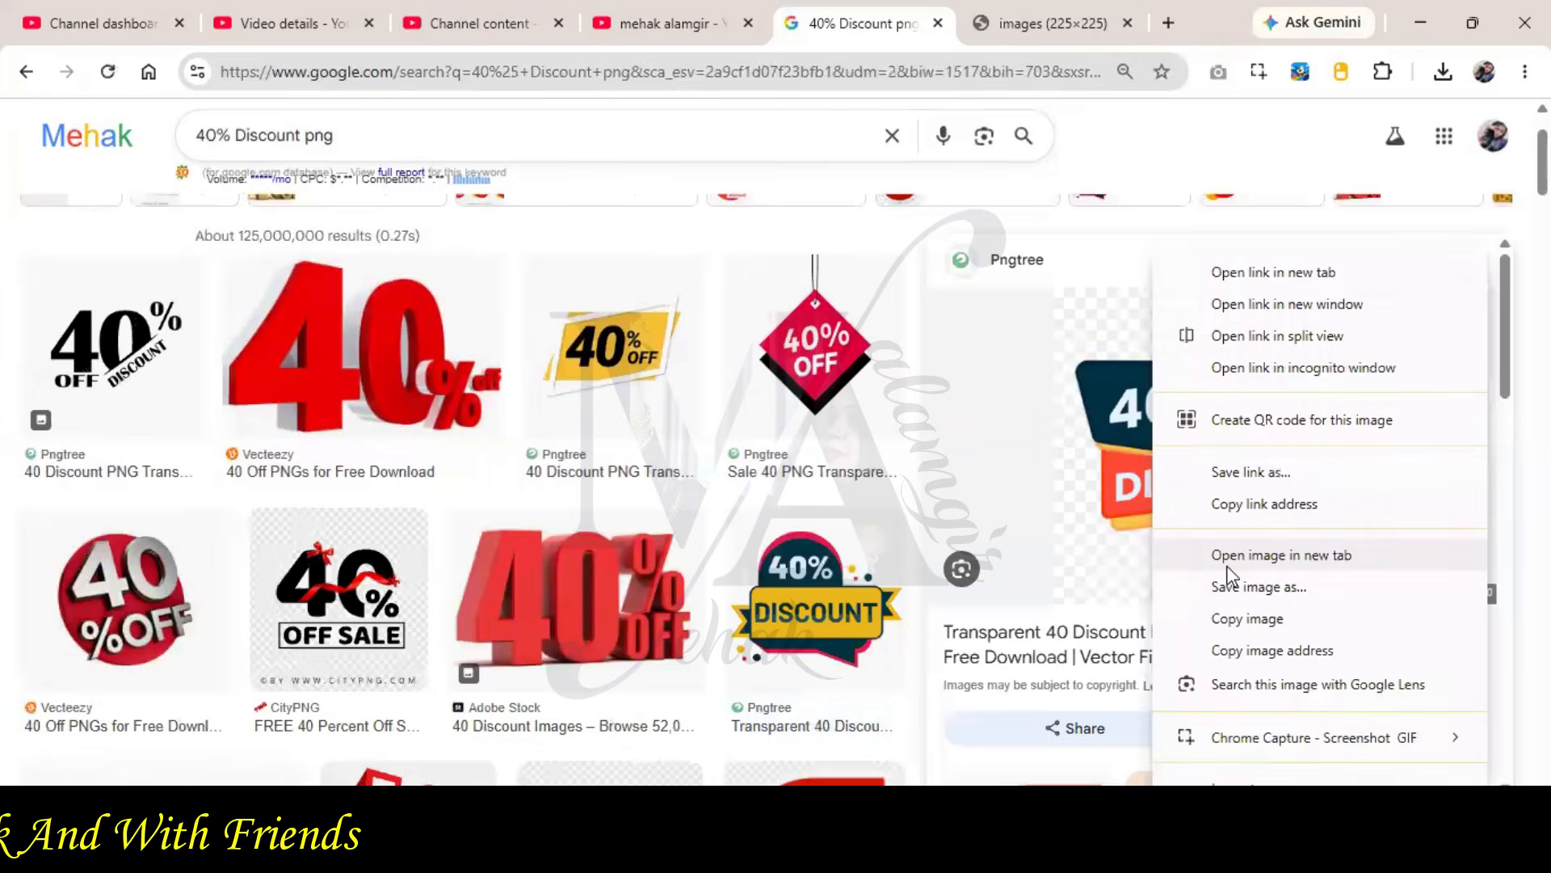
pyautogui.click(1230, 546)
pyautogui.click(1047, 23)
pyautogui.click(980, 27)
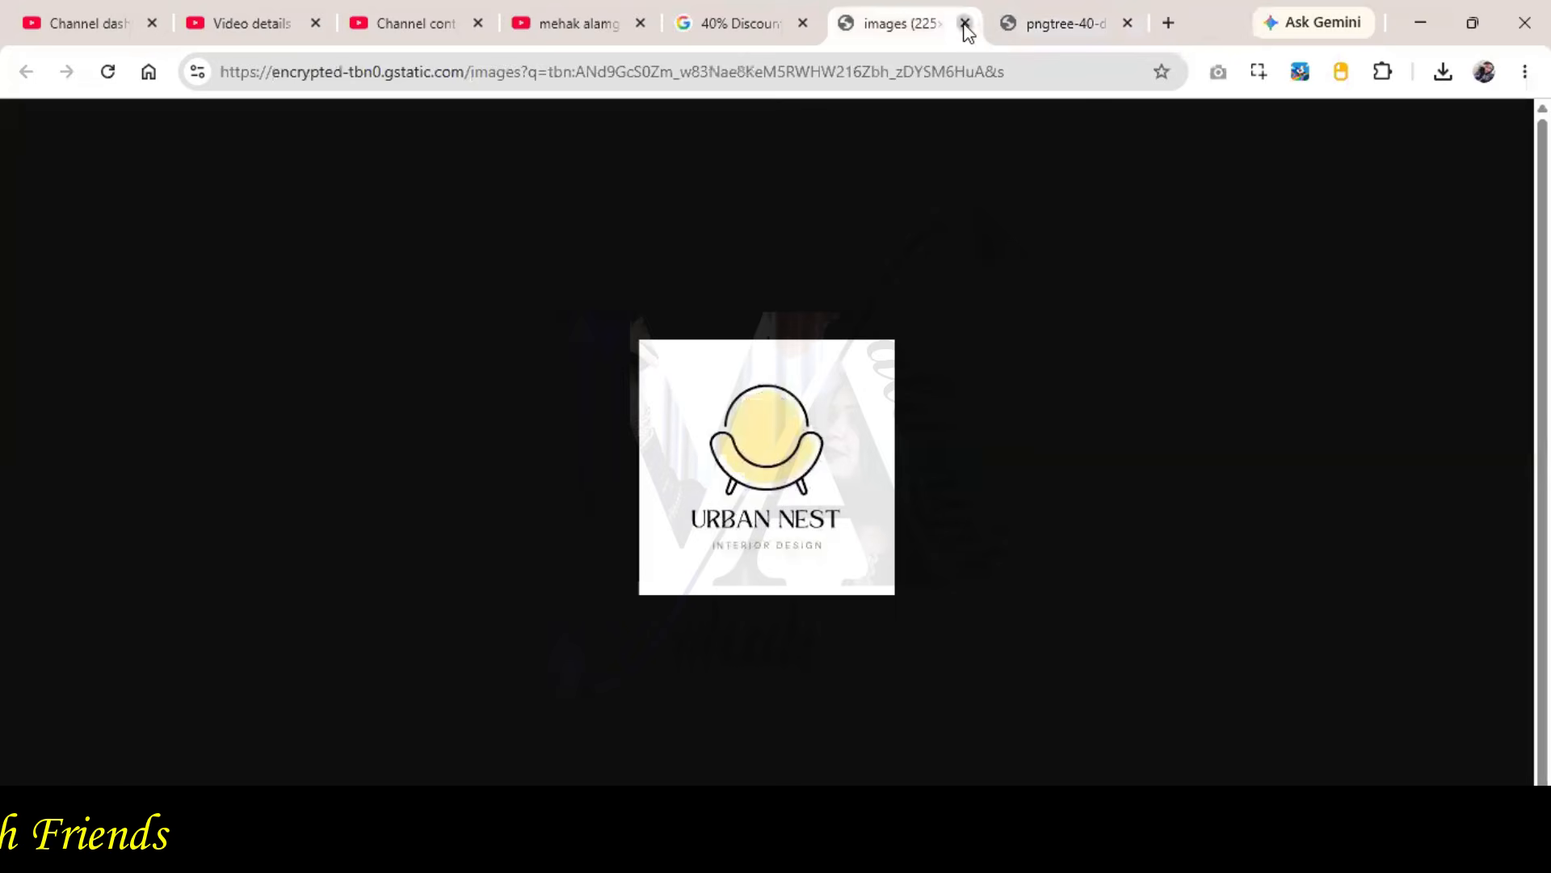
pyautogui.click(965, 25)
pyautogui.rightClick(732, 448)
pyautogui.click(753, 507)
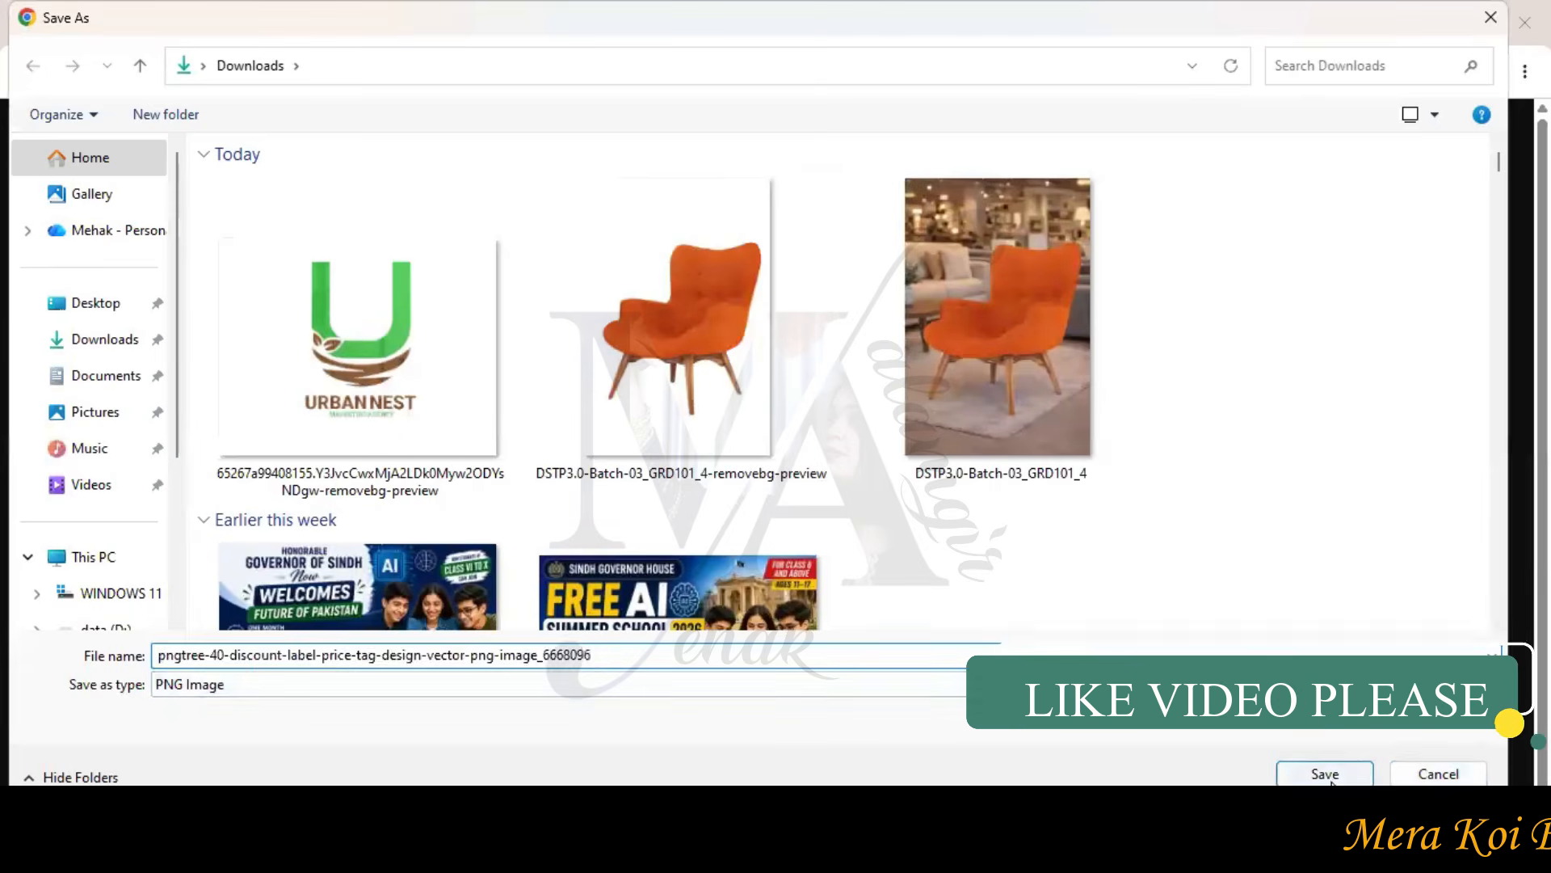
pyautogui.click(1325, 774)
# - Return to the discount search results and examine the images related to the 40% DISCOUNT label
pyautogui.click(901, 23)
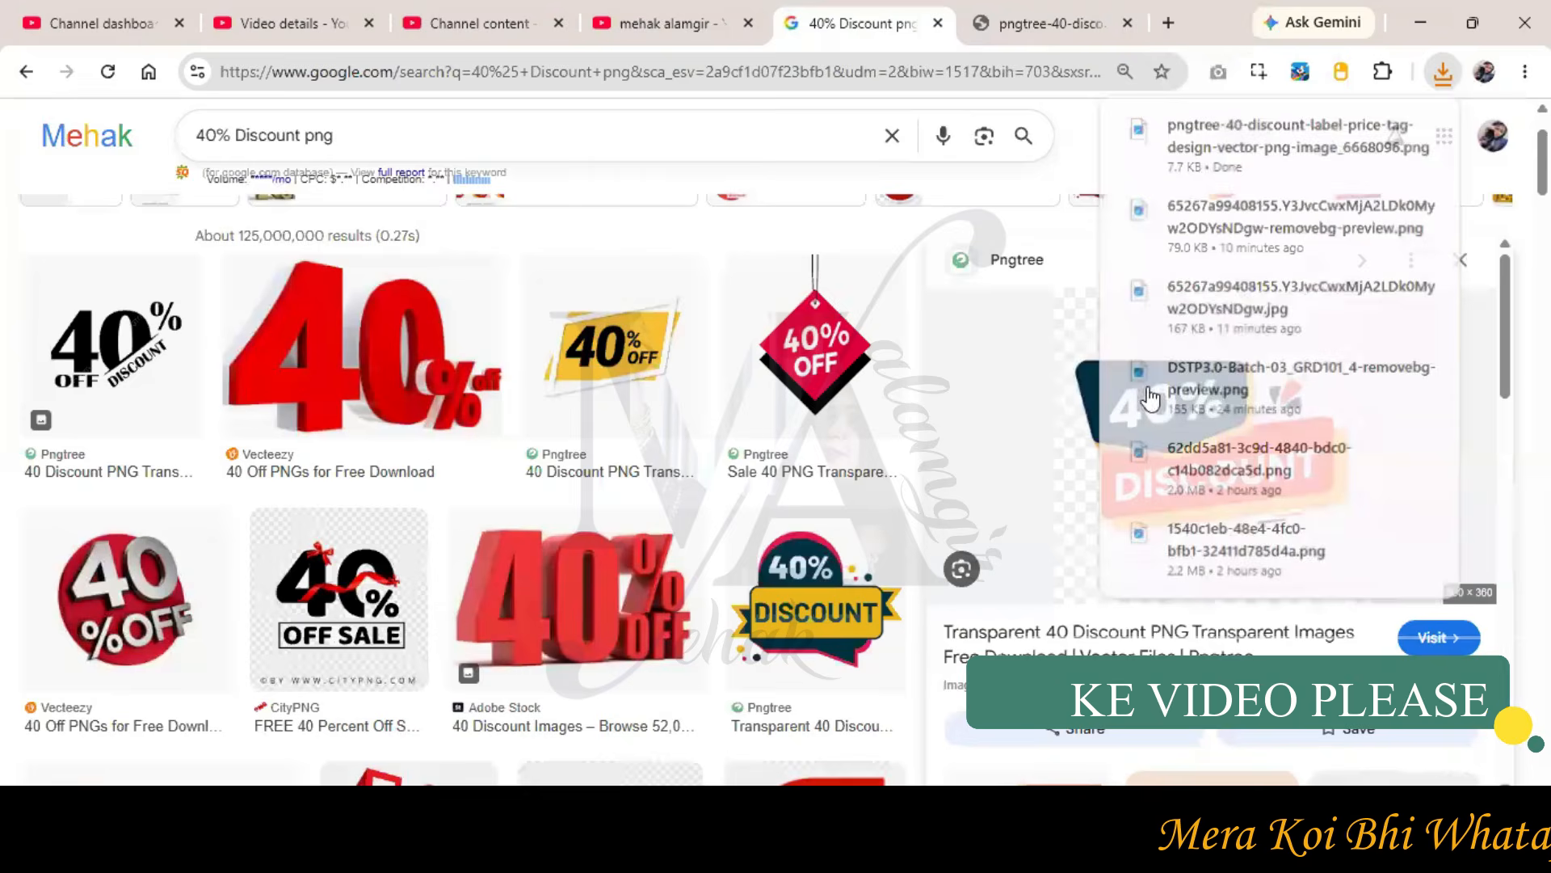
pyautogui.scroll(-3, 1150, 398)
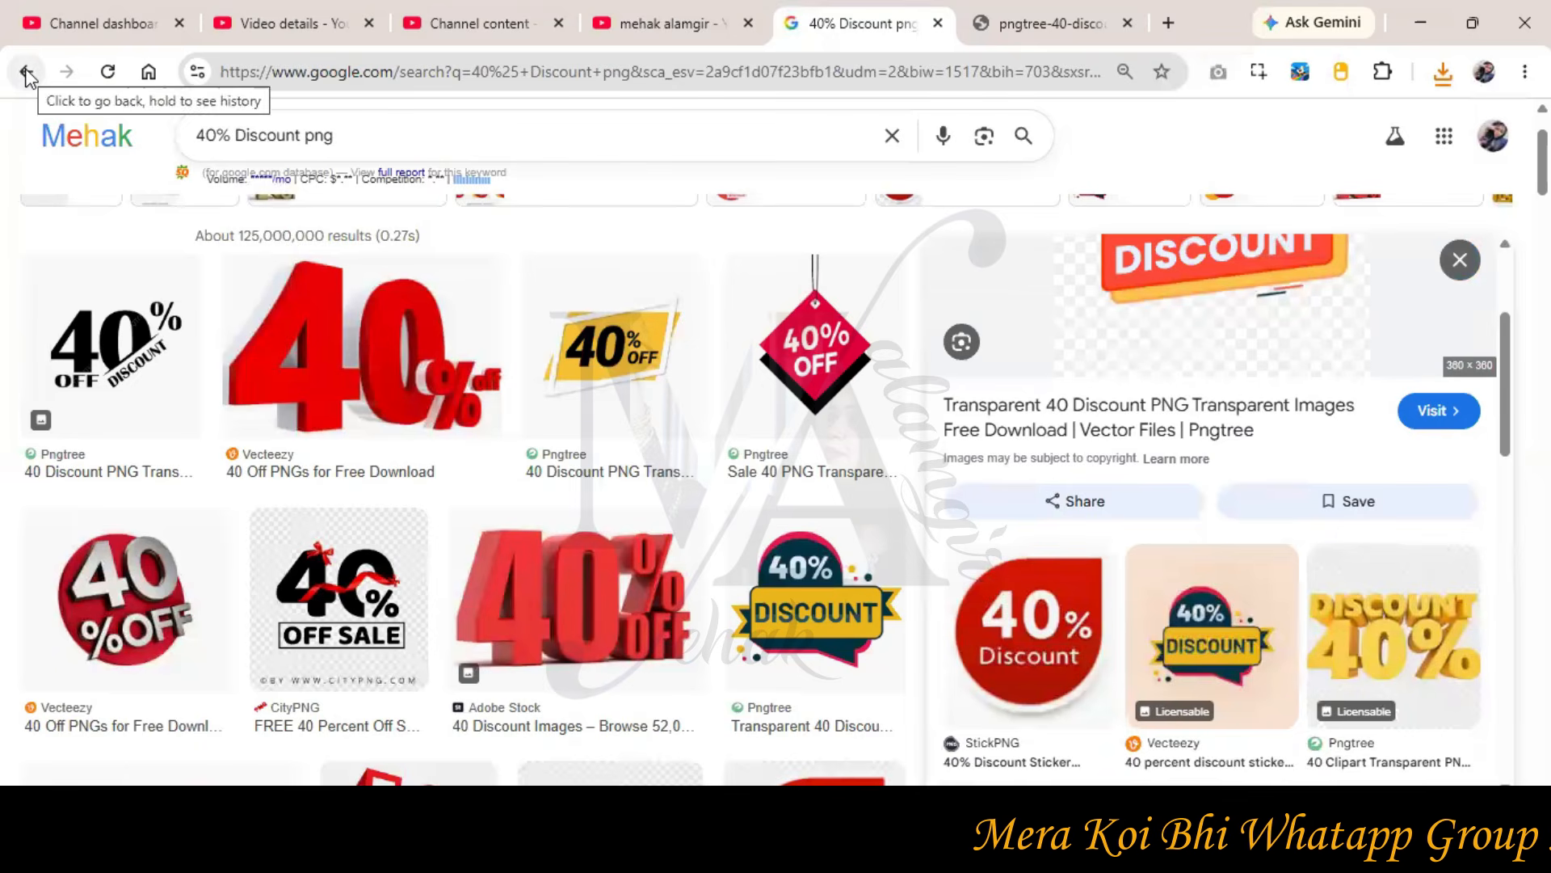
pyautogui.scroll(3, 1101, 418)
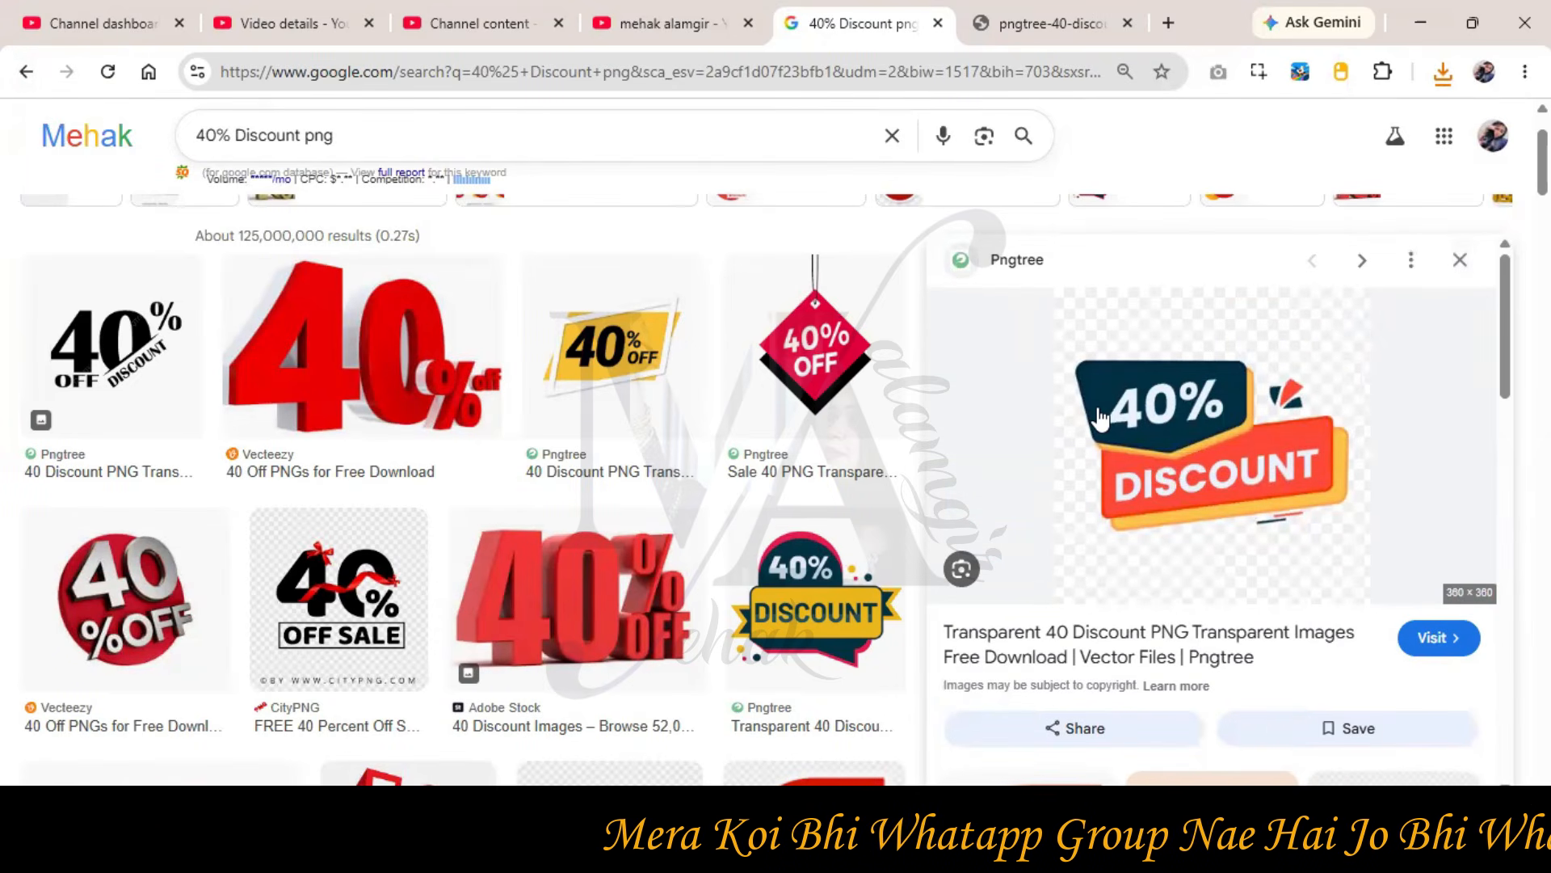
pyautogui.scroll(-7, 1100, 417)
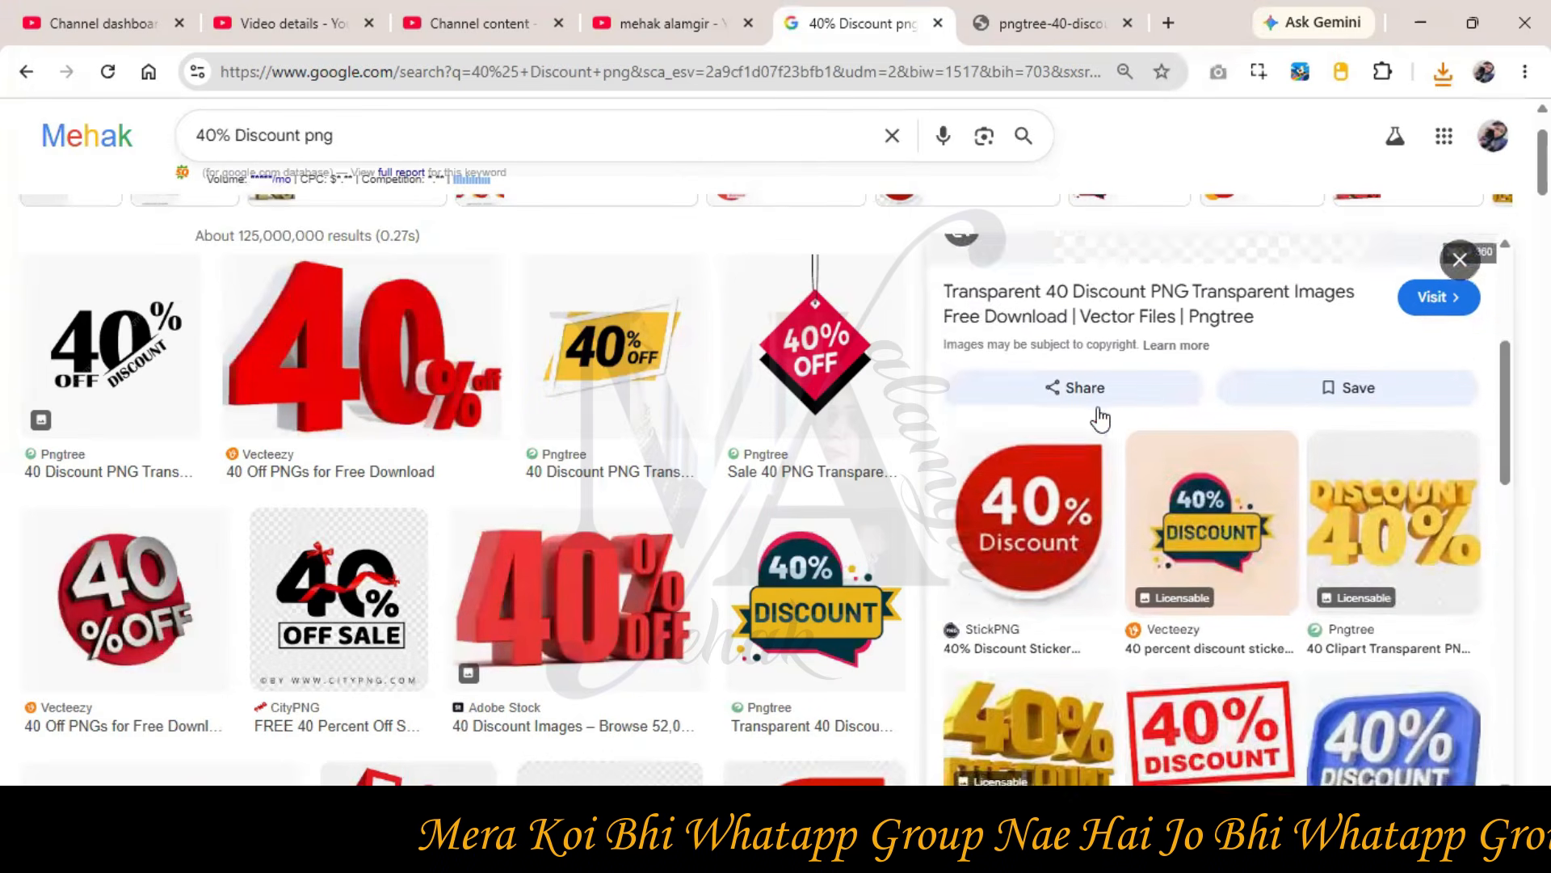
pyautogui.click(1456, 258)
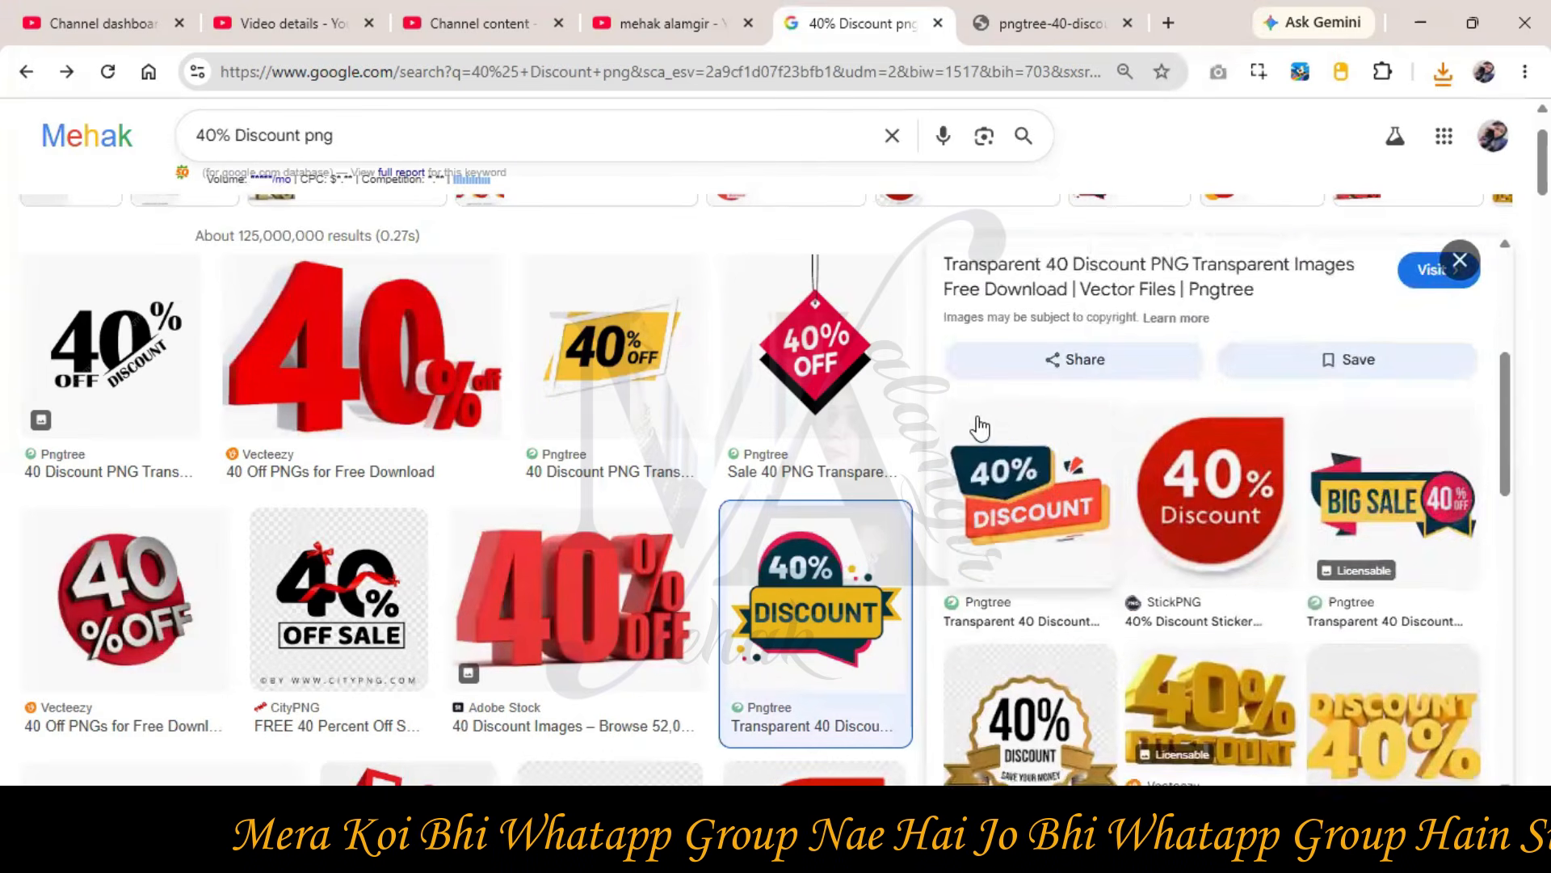
# - Find the red 40% OFF tag from PNG Arts in the image results and open its image in a separate tab
pyautogui.scroll(-4, 979, 428)
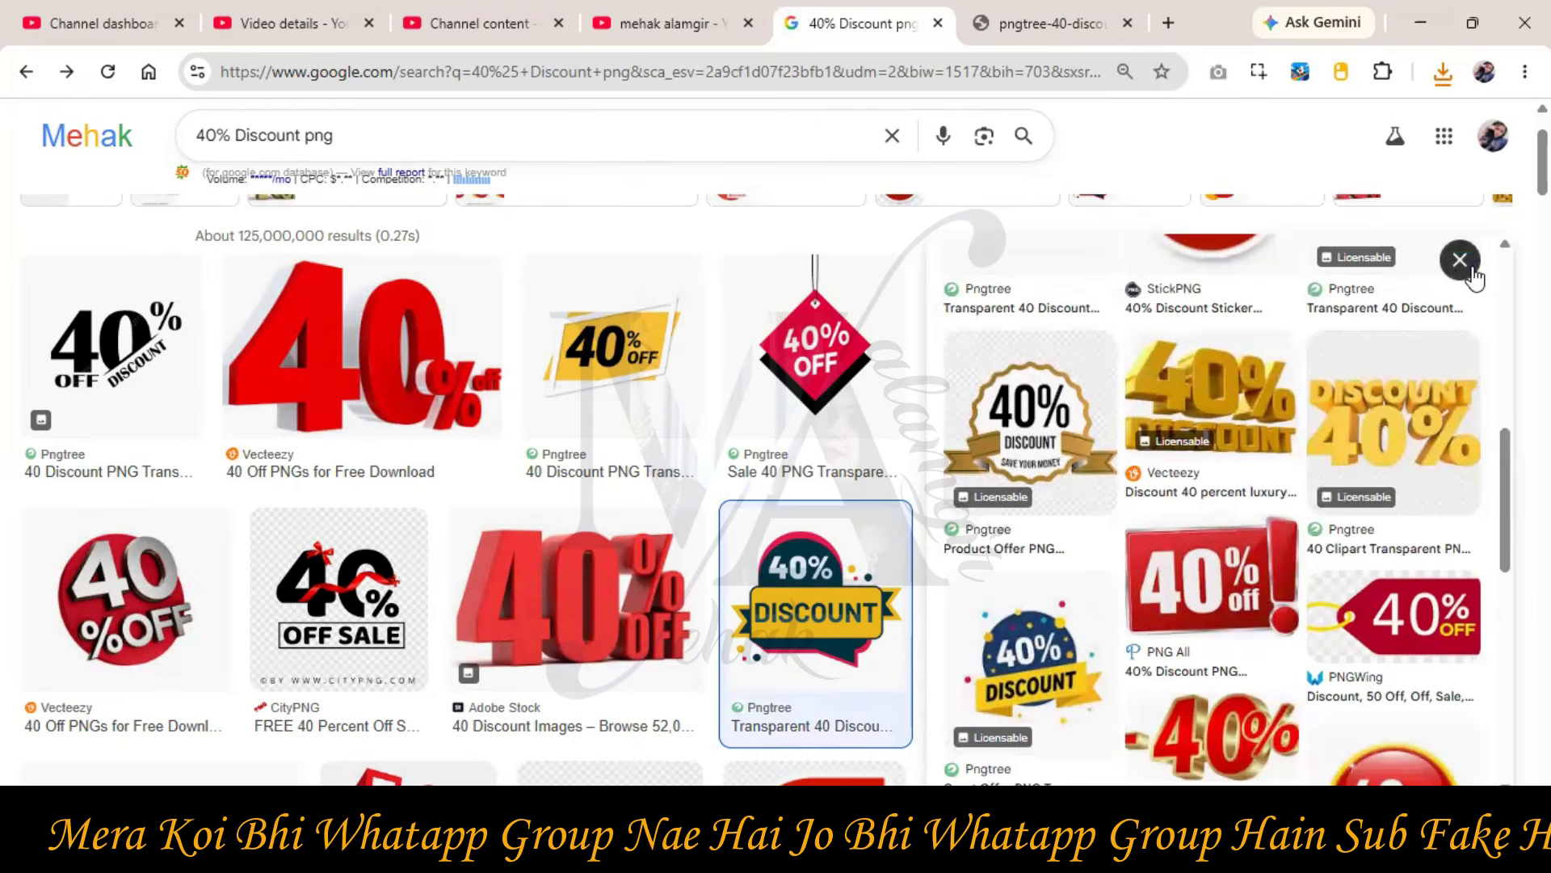
pyautogui.scroll(-3, 1459, 306)
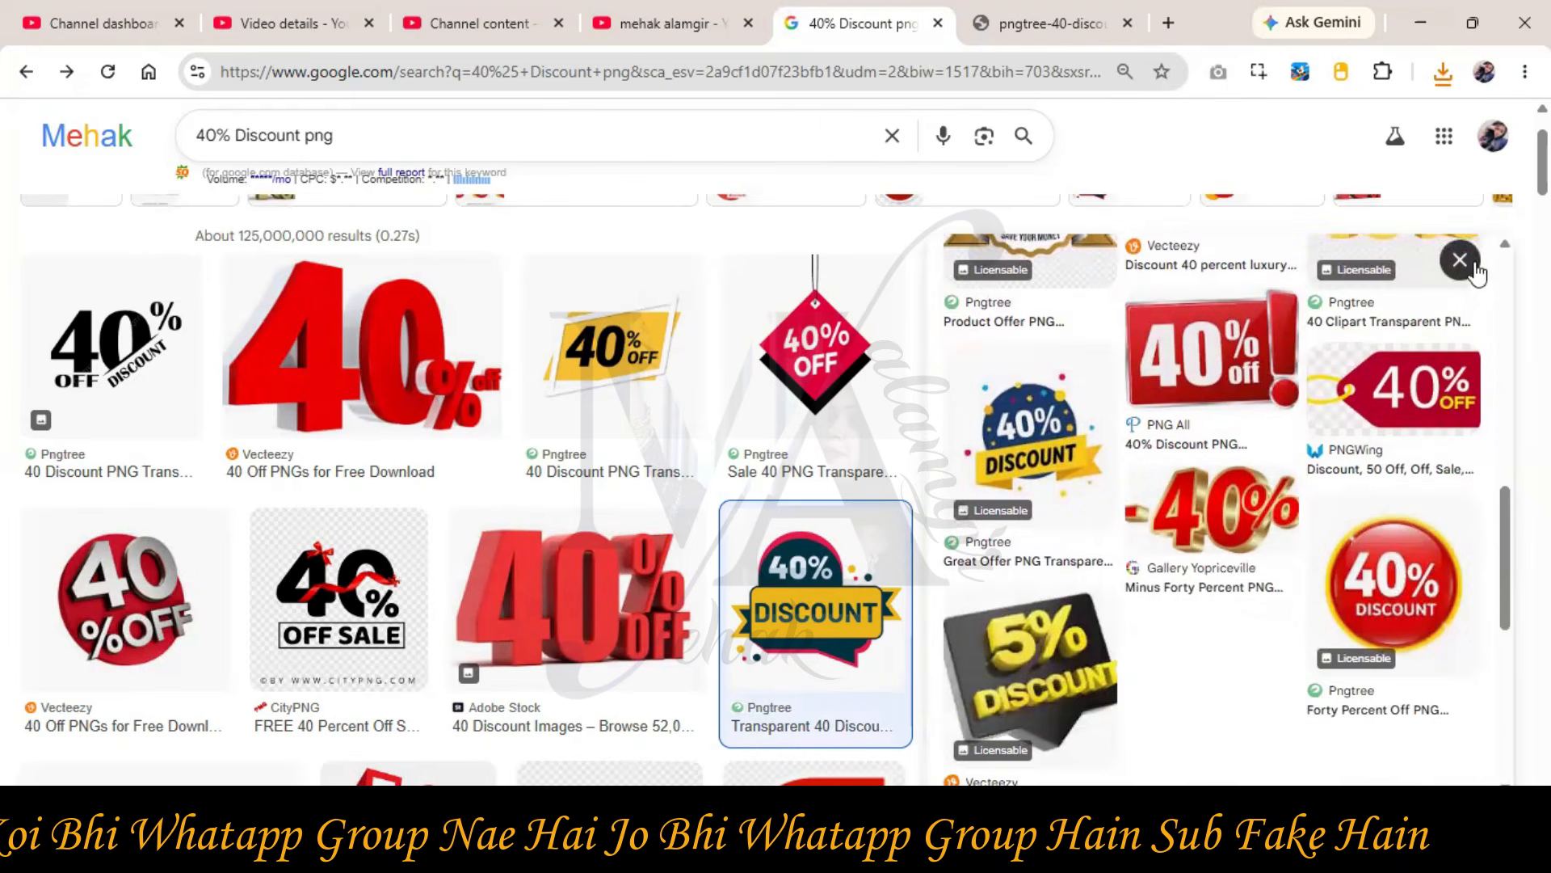
pyautogui.click(1460, 261)
pyautogui.scroll(-4, 1275, 437)
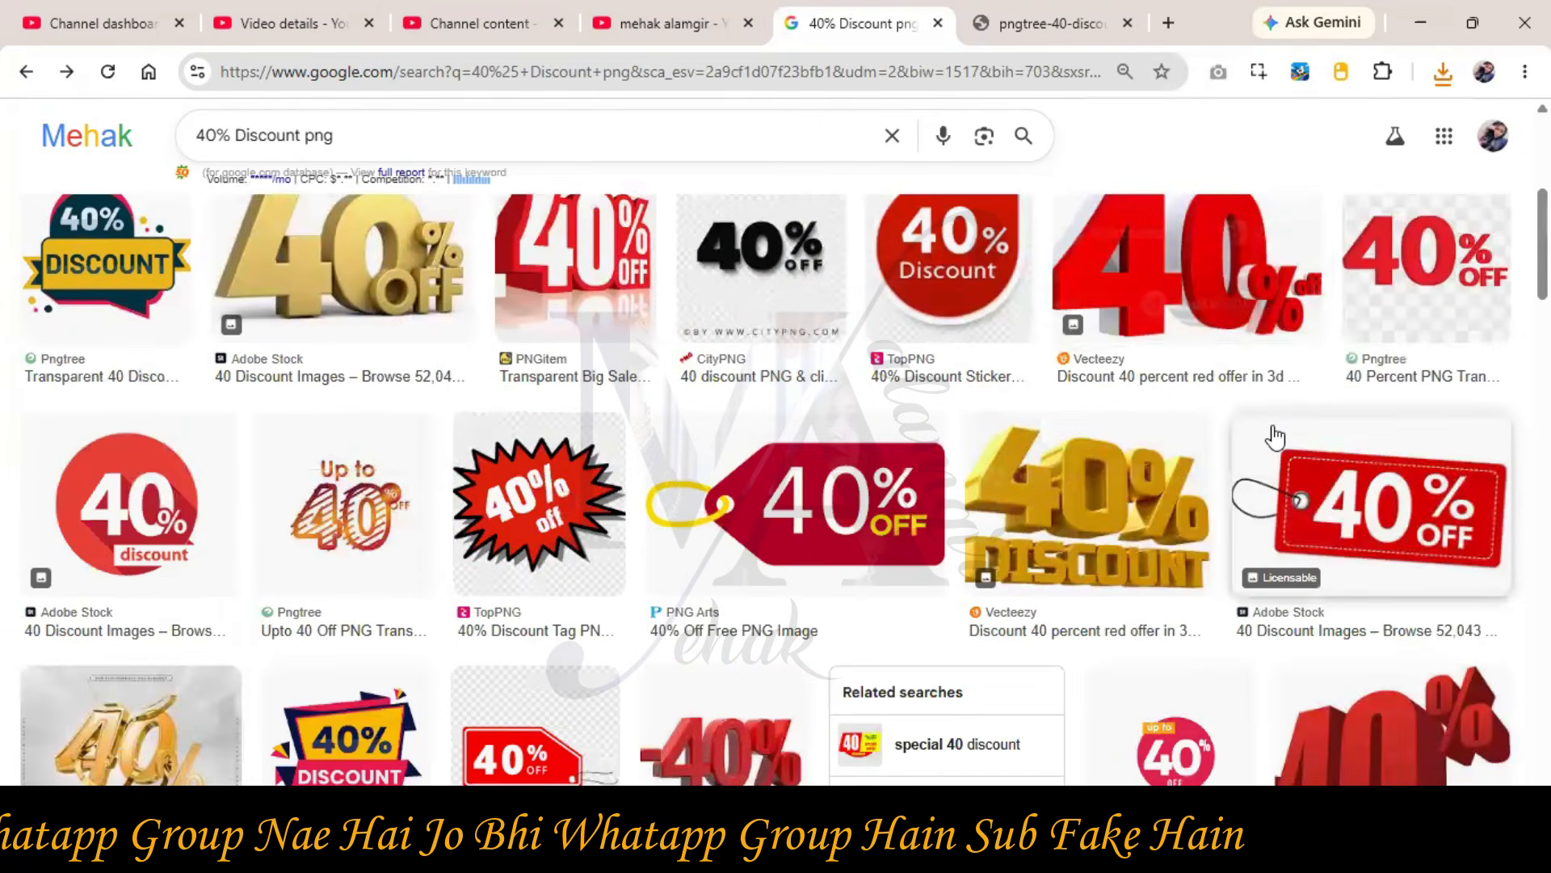
pyautogui.click(748, 554)
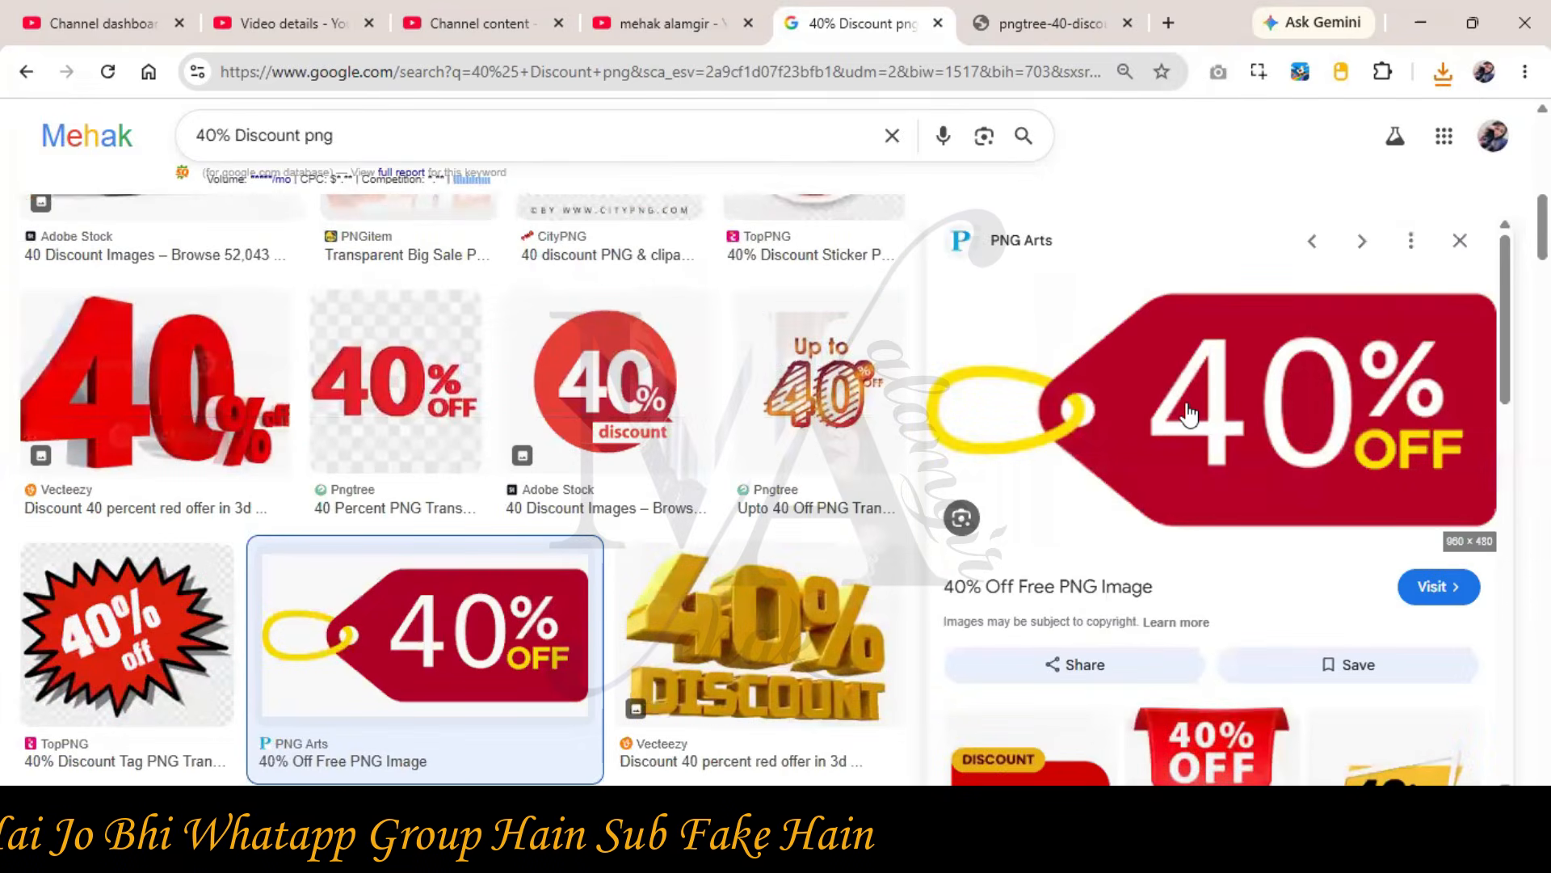
pyautogui.rightClick(1188, 414)
pyautogui.click(1253, 555)
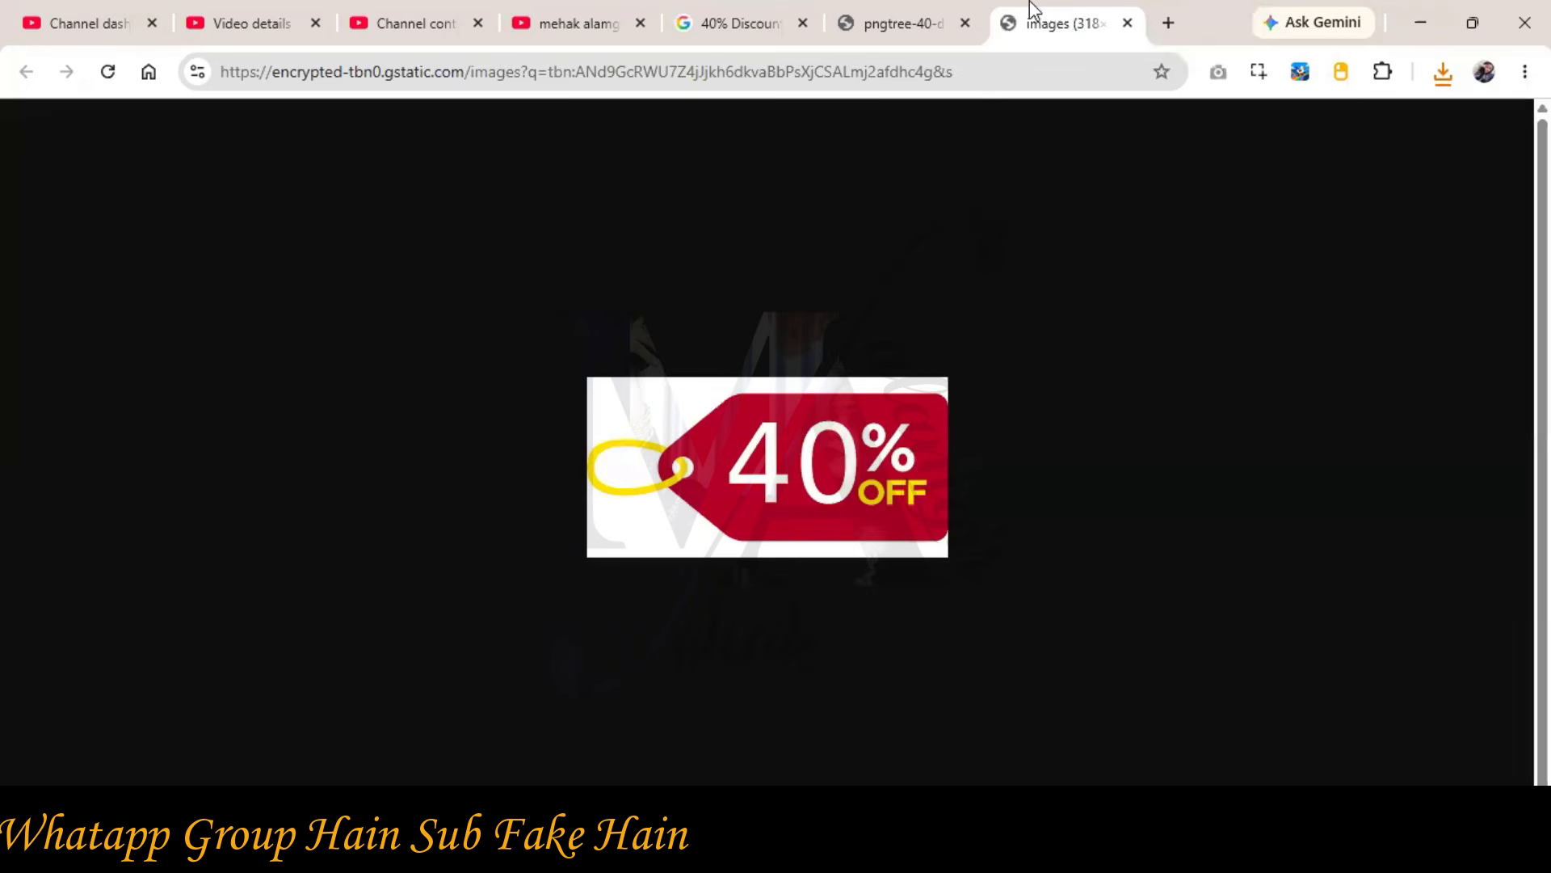
# - Save the red 40% OFF tag image to Downloads as "images (2)" in PNG format
pyautogui.rightClick(822, 376)
pyautogui.rightClick(782, 444)
pyautogui.click(838, 501)
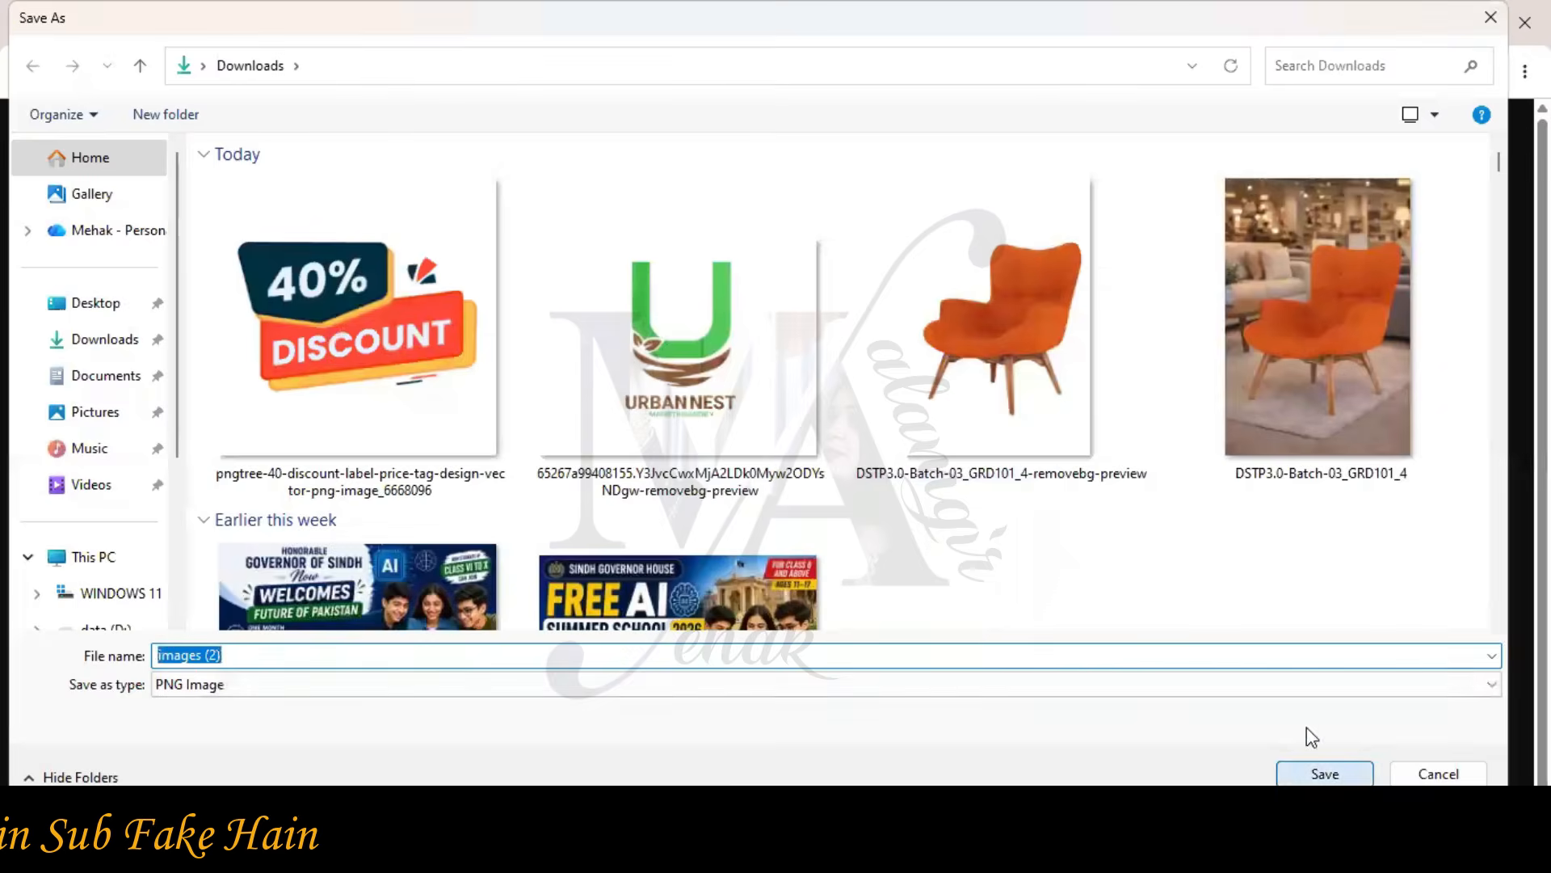
pyautogui.press('Return')
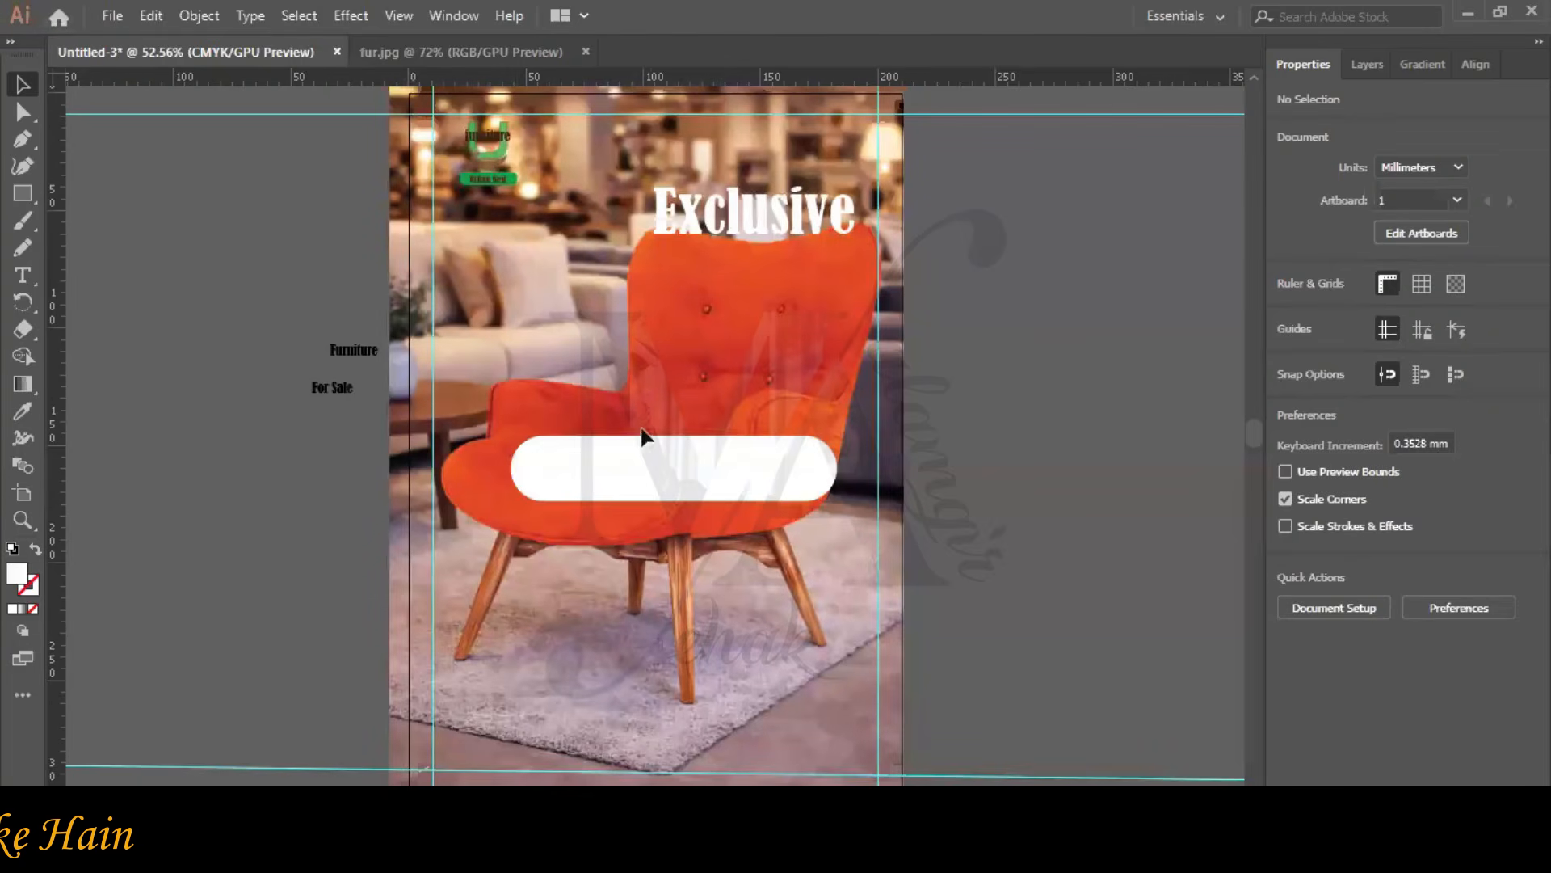
# - Switch to Illustrator and move the white pill shape and the Exclusive heading off the artboard onto the pasteboard beside it
pyautogui.moveTo(764, 216); pyautogui.dragTo(281, 238)
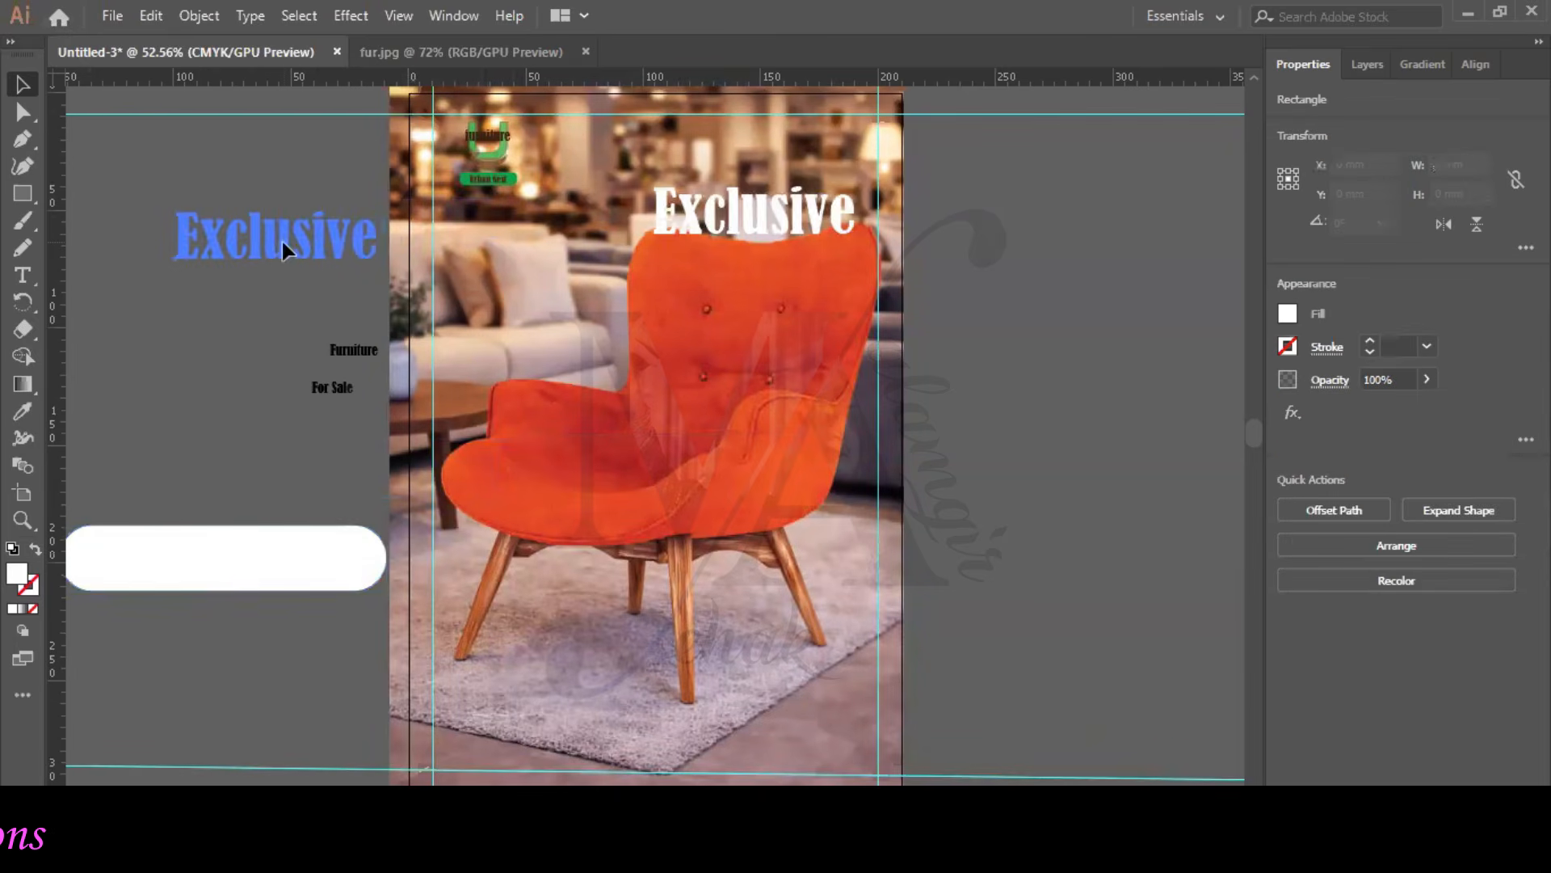
# - Open "images (2)" and the pngtree 40% discount label image from Downloads
pyautogui.click(110, 16)
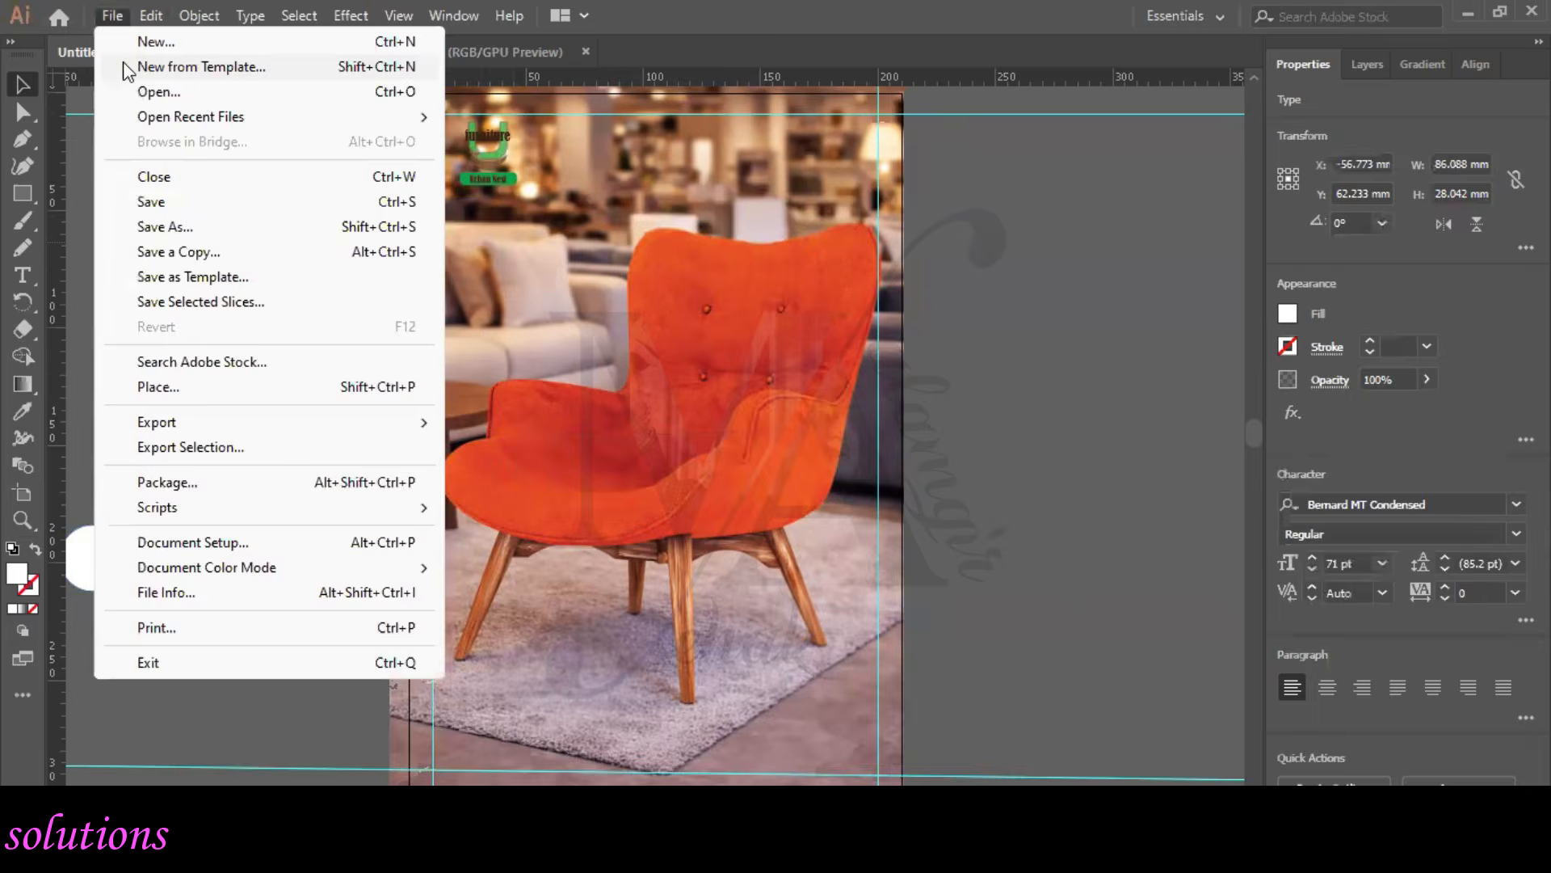
pyautogui.click(153, 92)
pyautogui.click(441, 336)
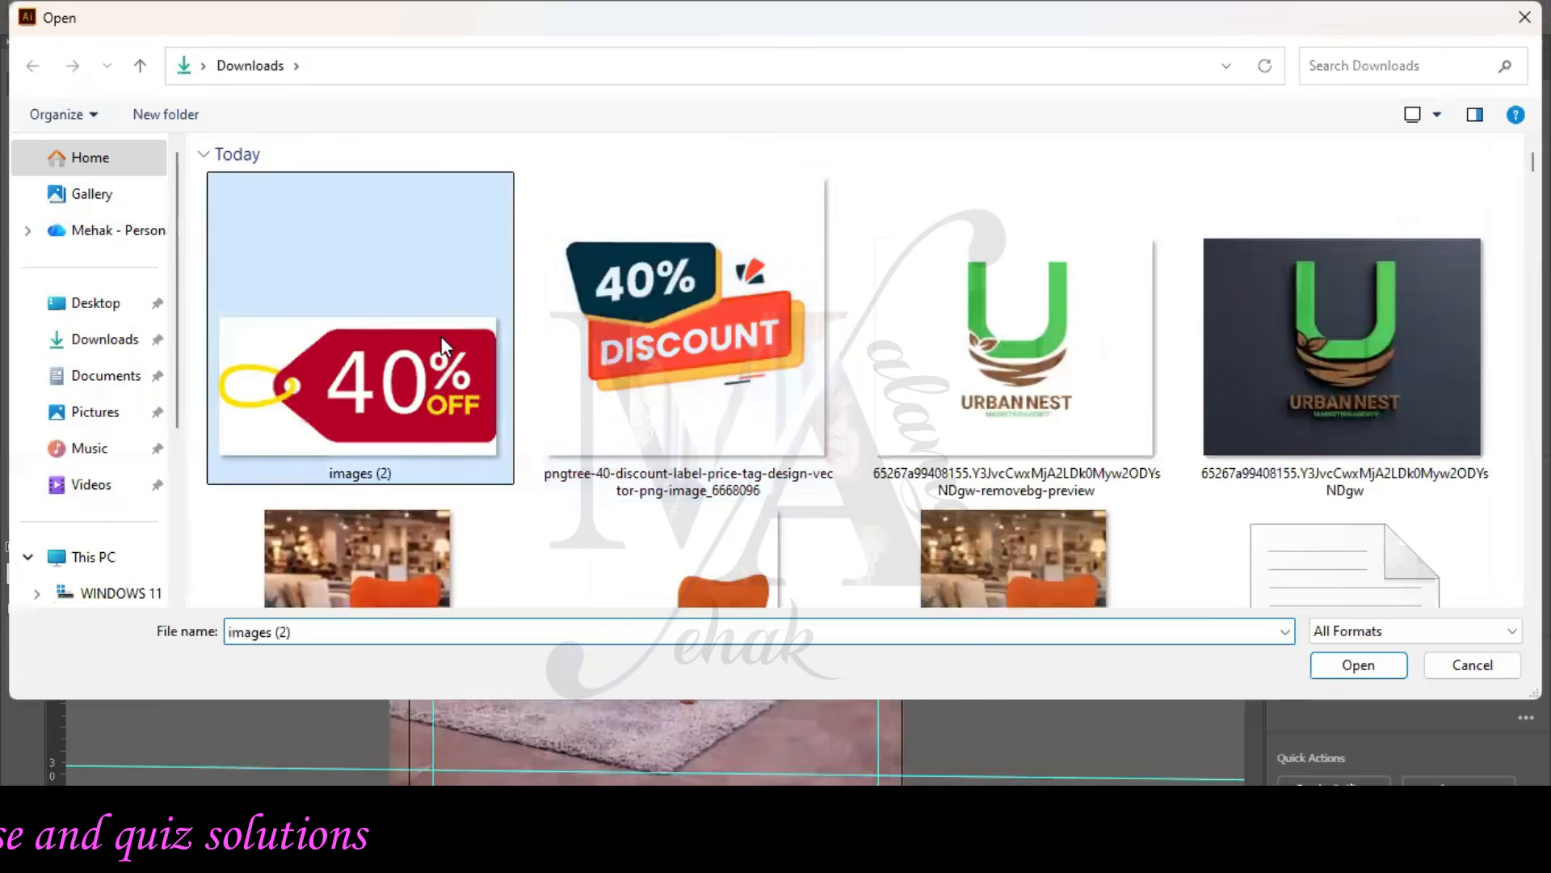
pyautogui.keyDown('ctrl'); pyautogui.click(687, 404); pyautogui.keyUp('ctrl')
pyautogui.click(1357, 665)
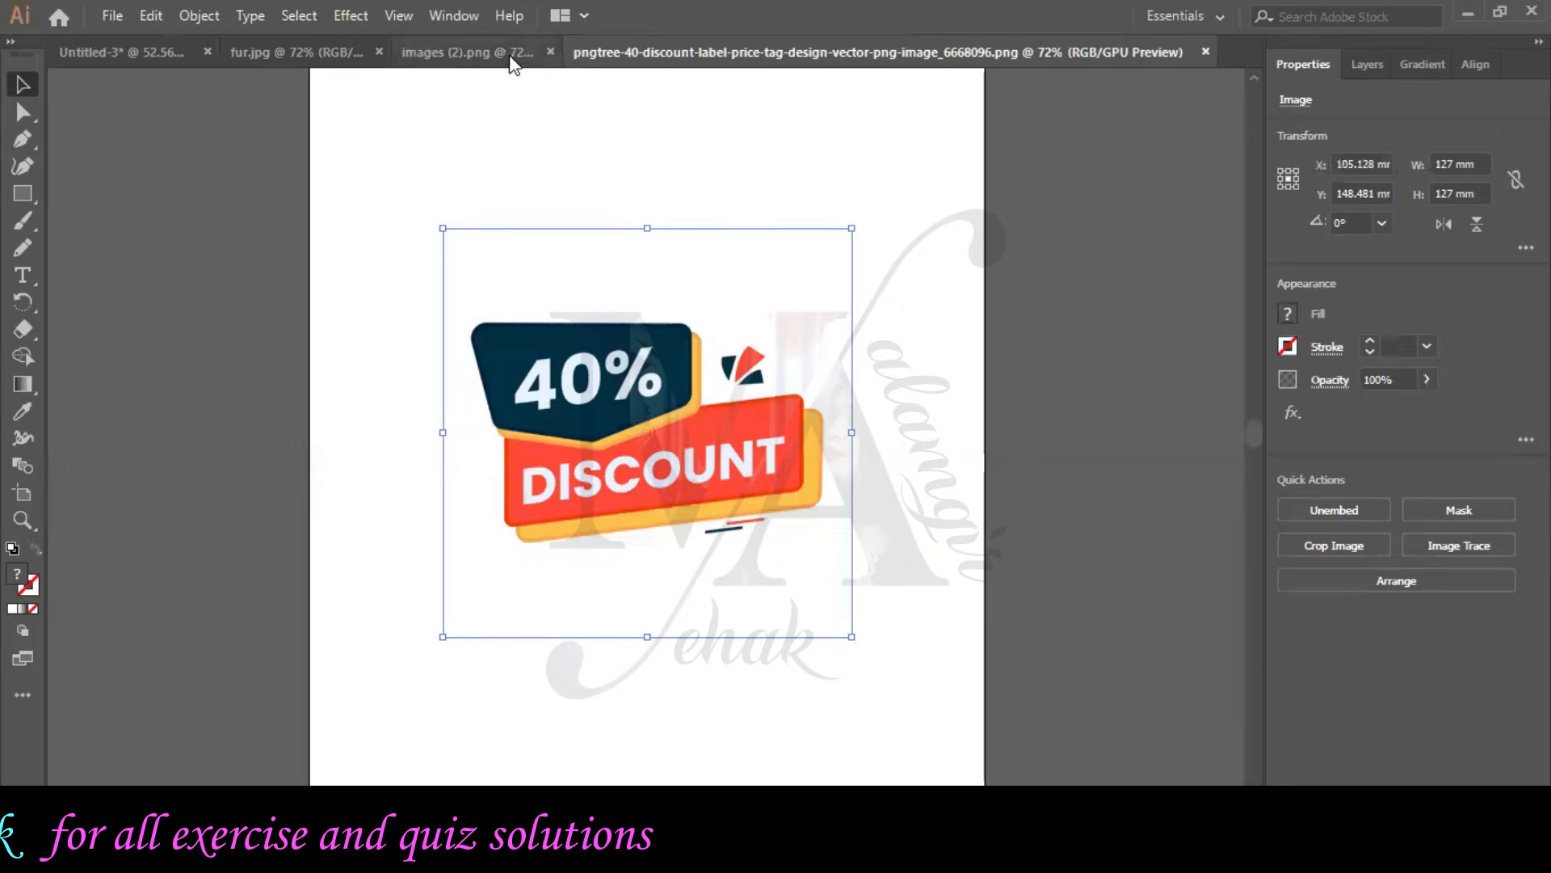
# - Close the fur.jpg document
pyautogui.click(512, 55)
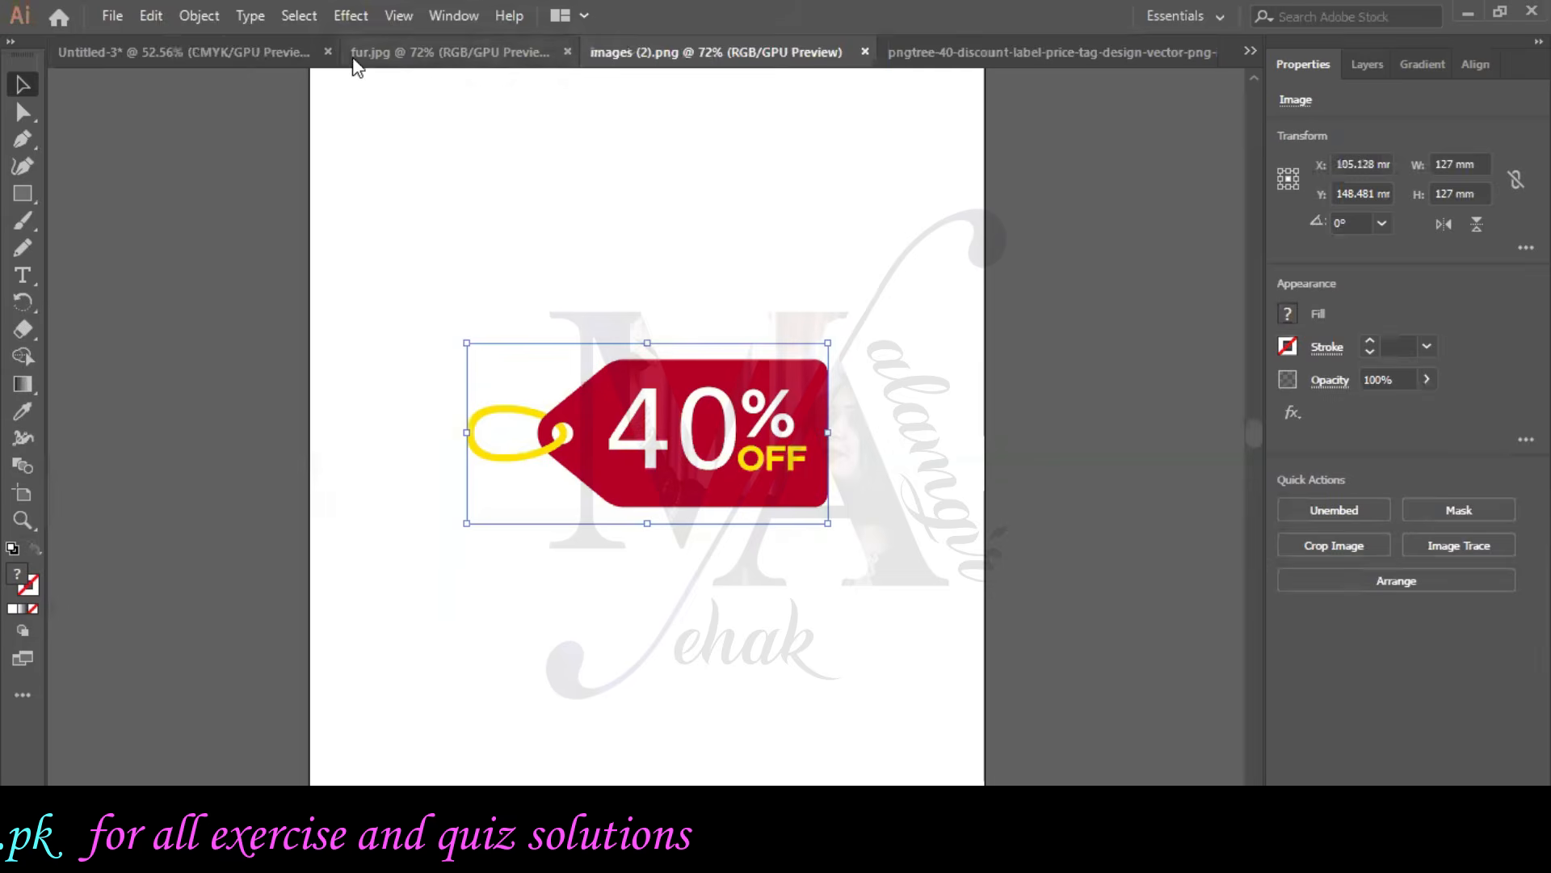
pyautogui.click(315, 55)
pyautogui.click(410, 42)
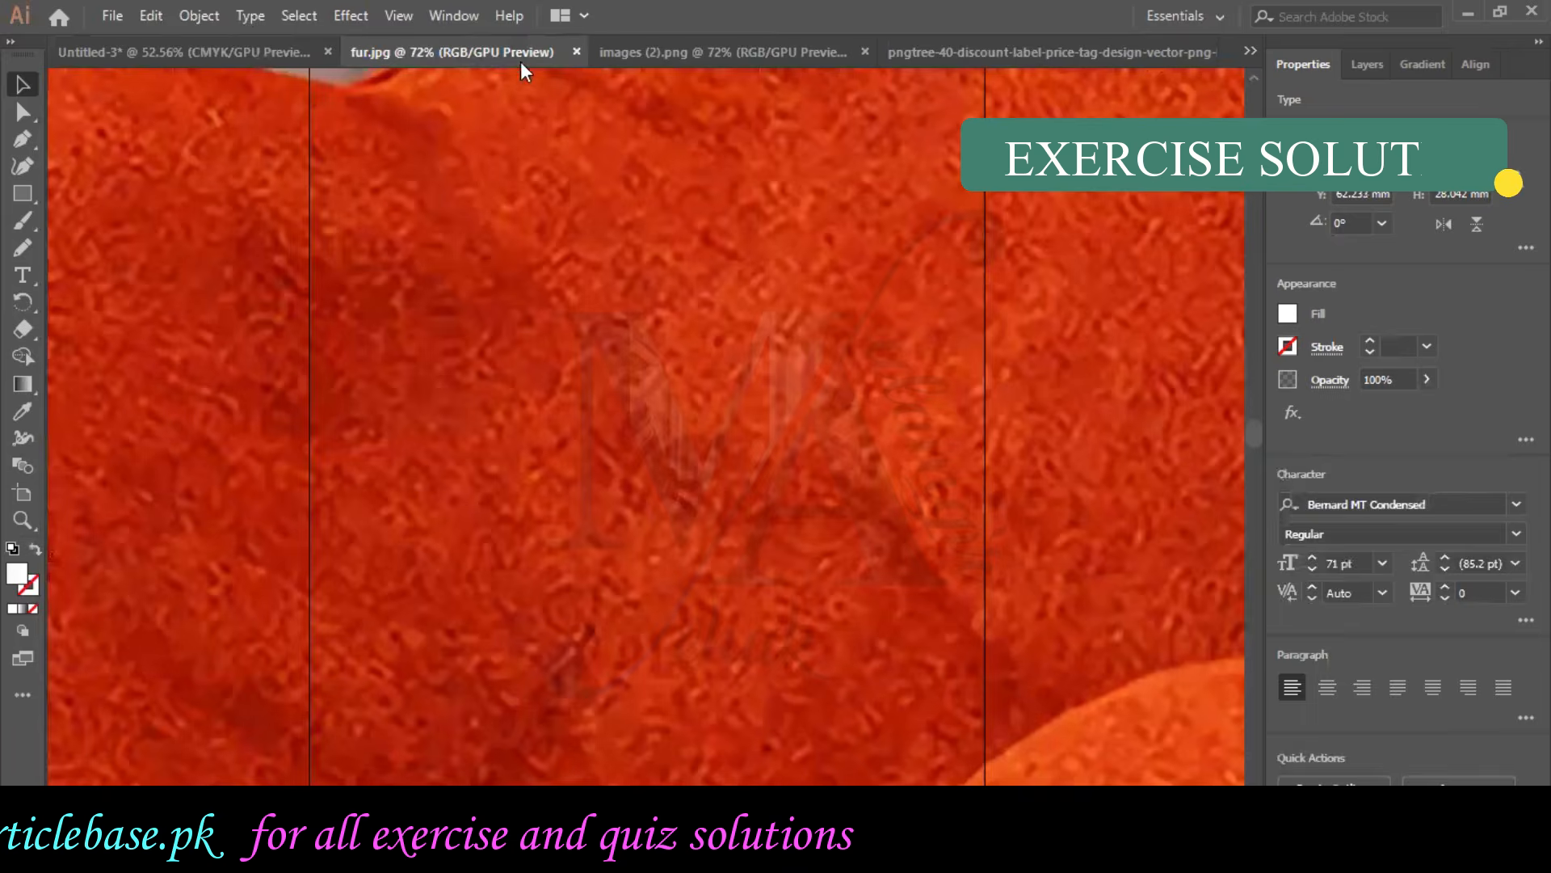
pyautogui.click(577, 52)
# - Bring the 40% OFF tag and the 40% DISCOUNT label into the Untitled-3 poster, closing the images (2).png document
pyautogui.click(534, 45)
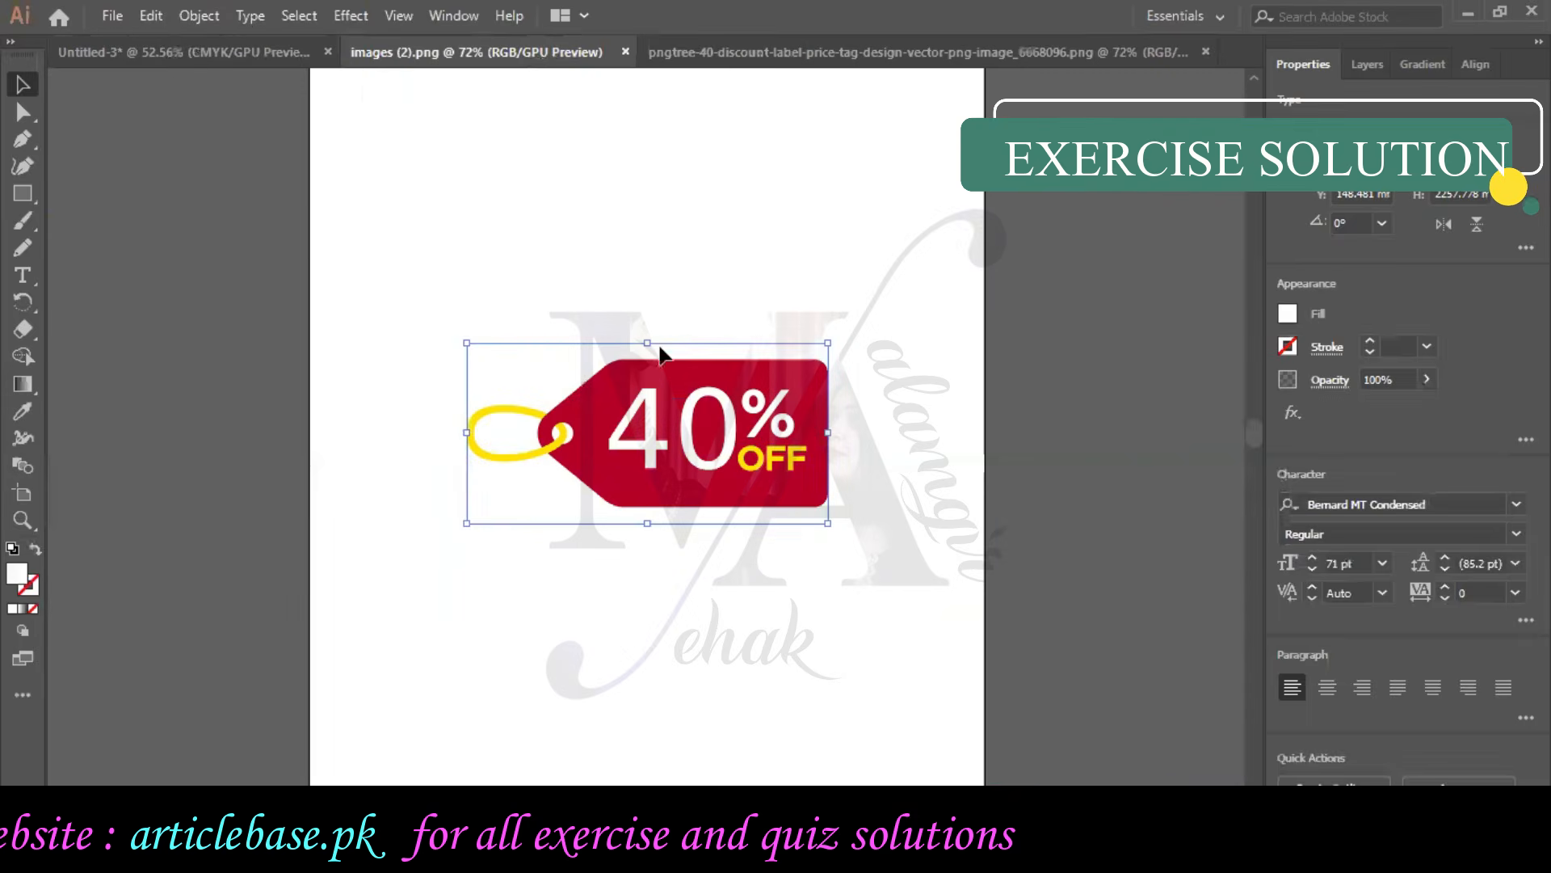
pyautogui.moveTo(163, 45); pyautogui.dragTo(564, 263)
pyautogui.click(629, 51)
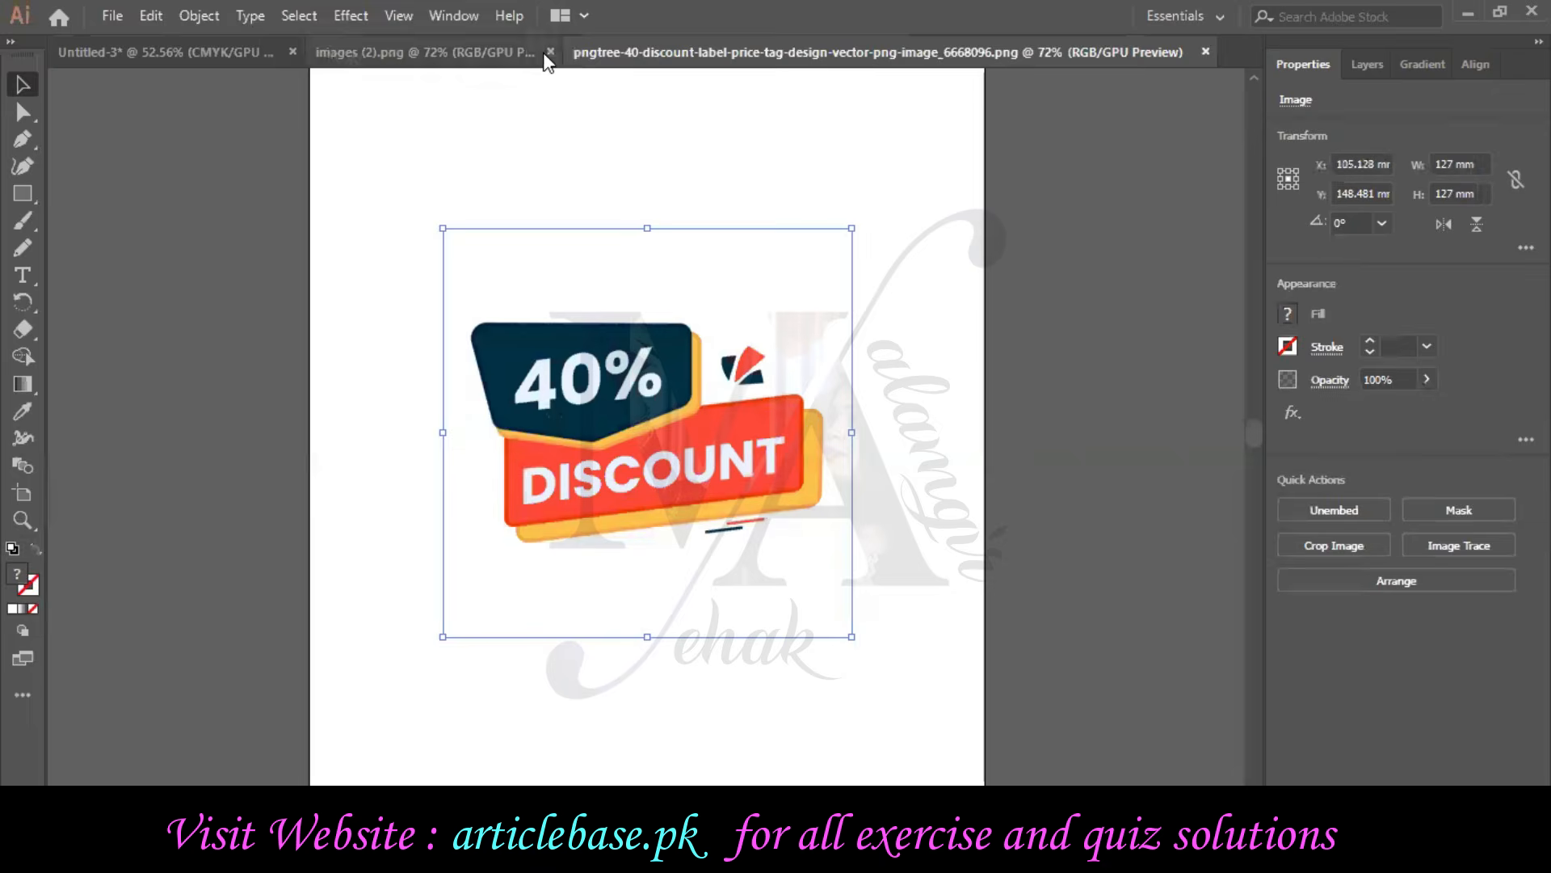
pyautogui.click(548, 53)
pyautogui.click(626, 52)
pyautogui.moveTo(584, 383); pyautogui.dragTo(657, 471)
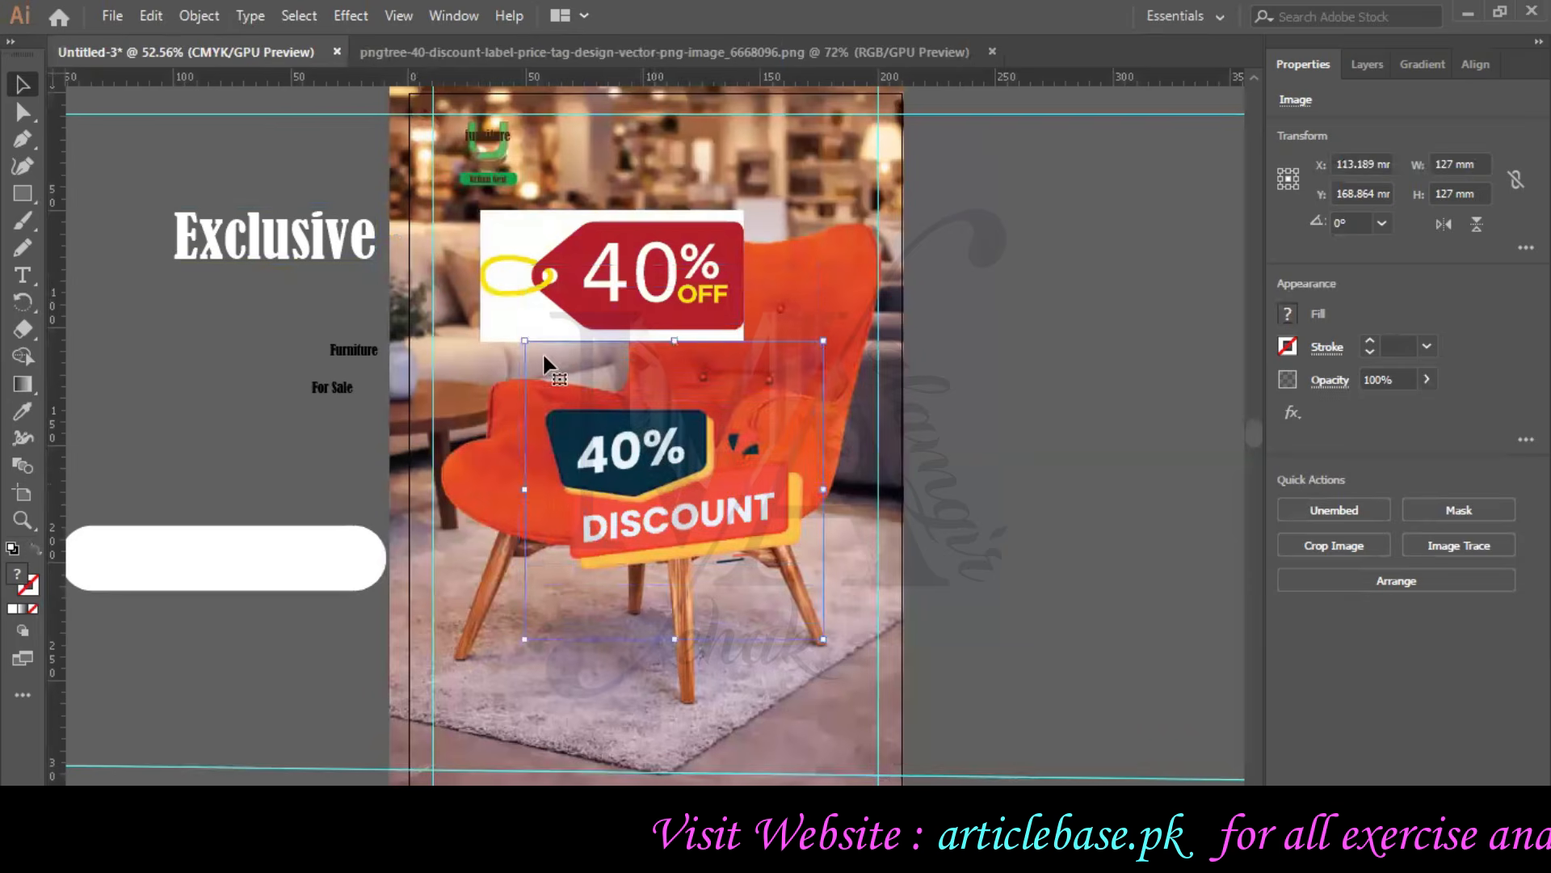
# - Scale the DISCOUNT label to about 72 mm square beside the chair's lower left edge, and delete the red 40% OFF tag image
pyautogui.moveTo(527, 340); pyautogui.dragTo(675, 491)
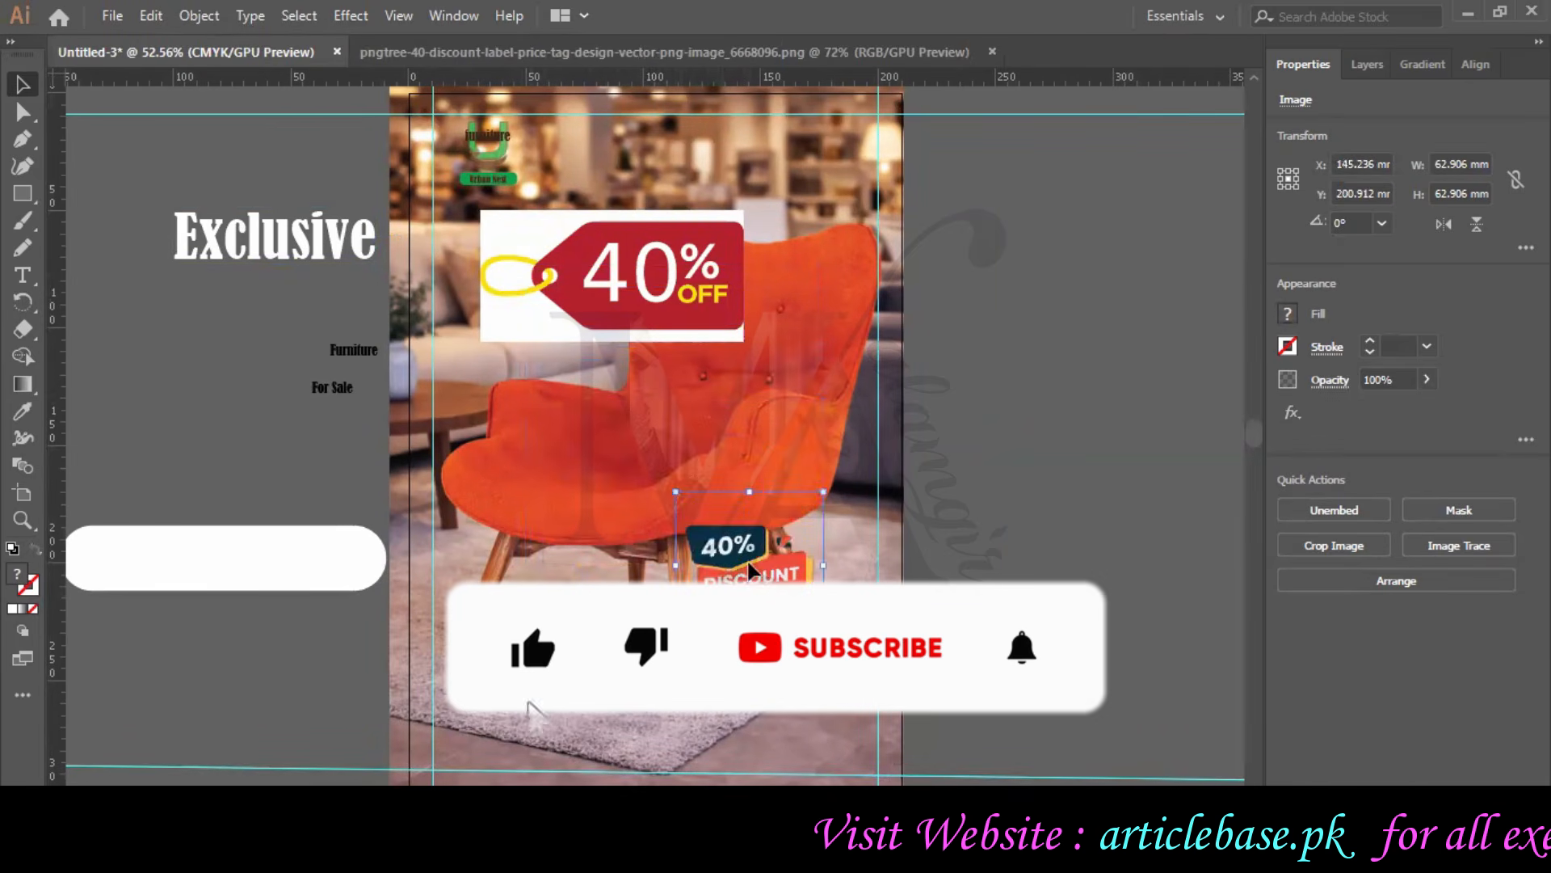
pyautogui.moveTo(774, 509); pyautogui.dragTo(781, 525)
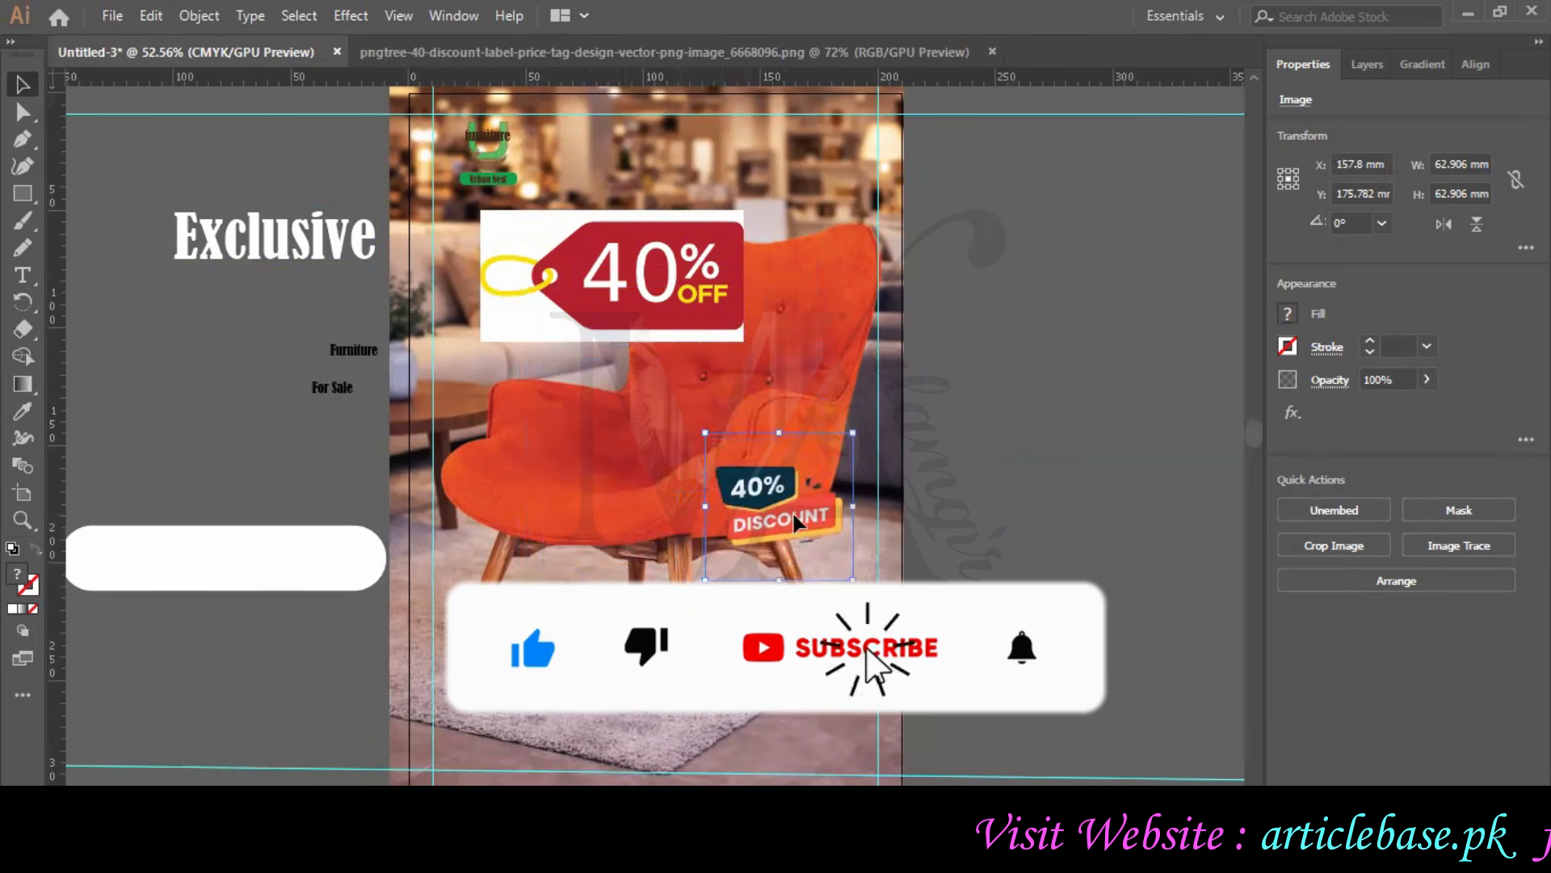
pyautogui.moveTo(506, 531); pyautogui.dragTo(505, 532)
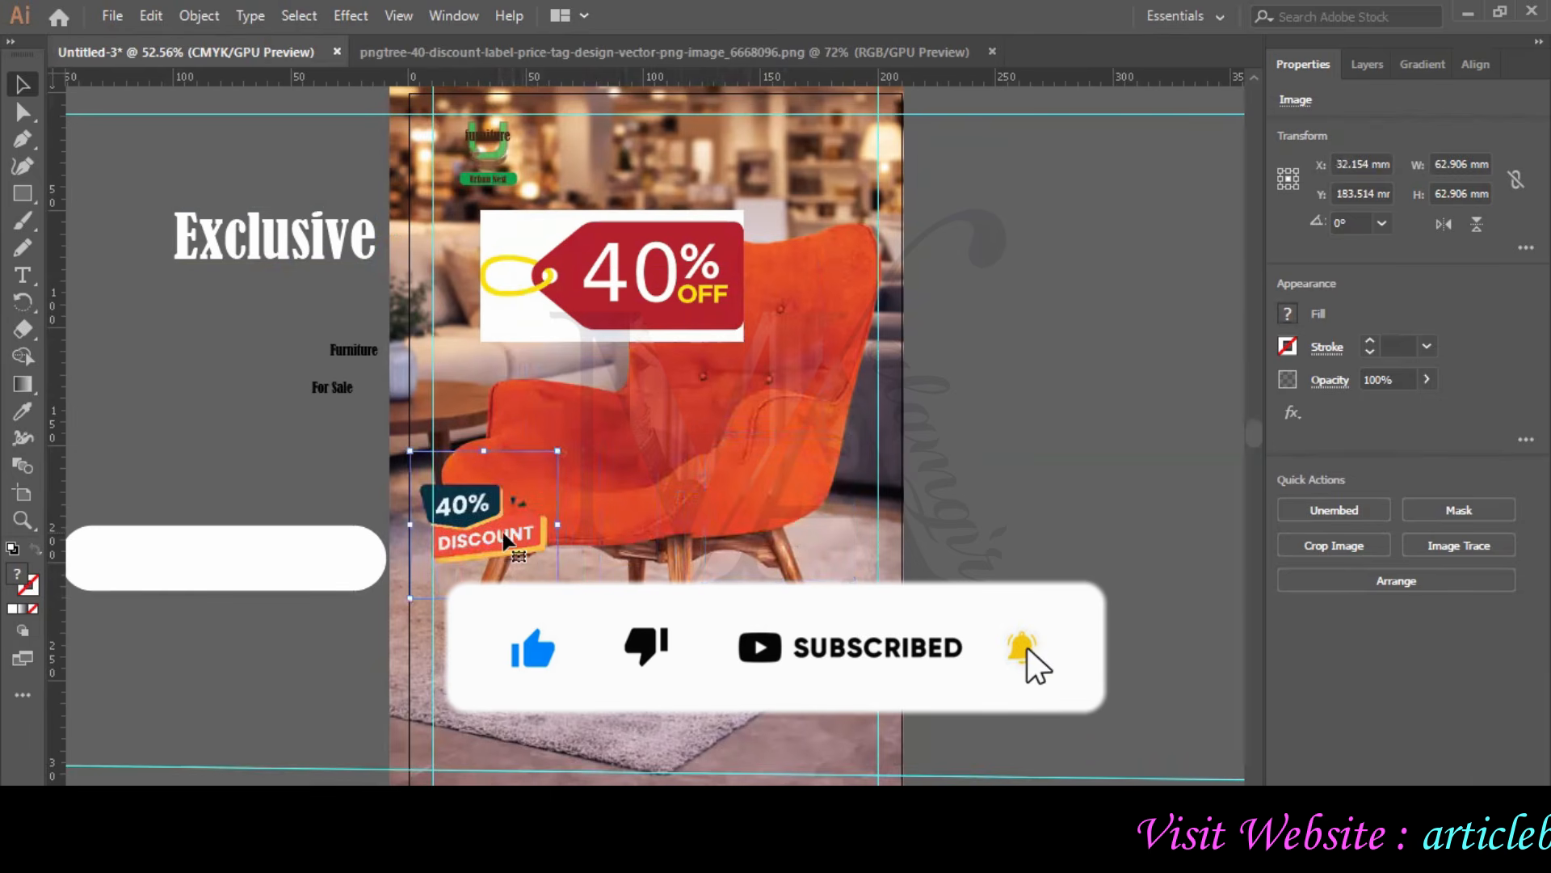
pyautogui.moveTo(557, 583); pyautogui.dragTo(588, 600)
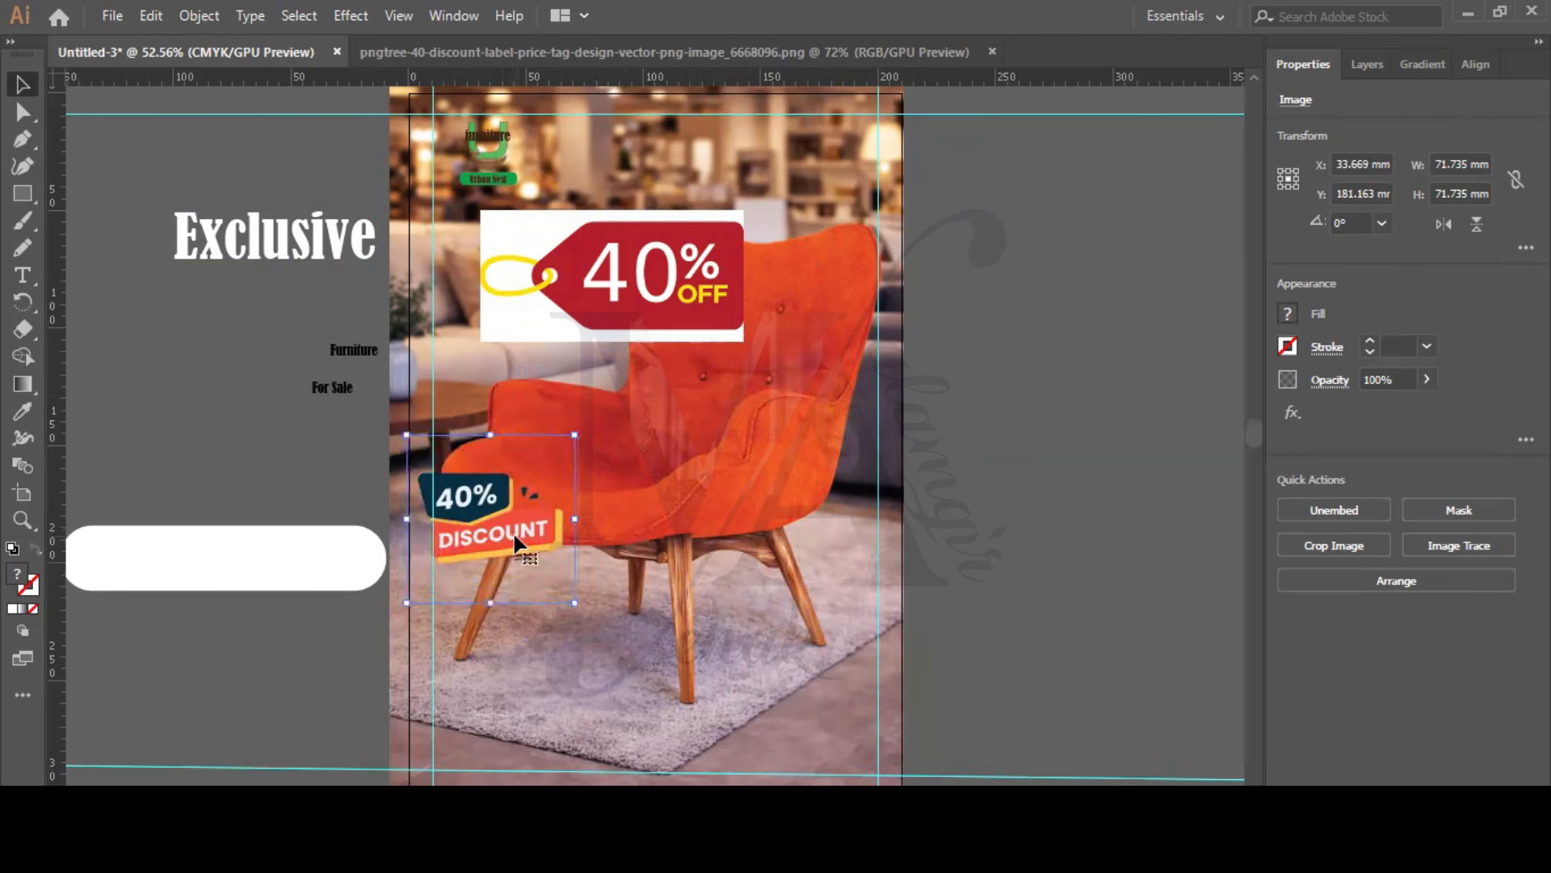
pyautogui.click(788, 521)
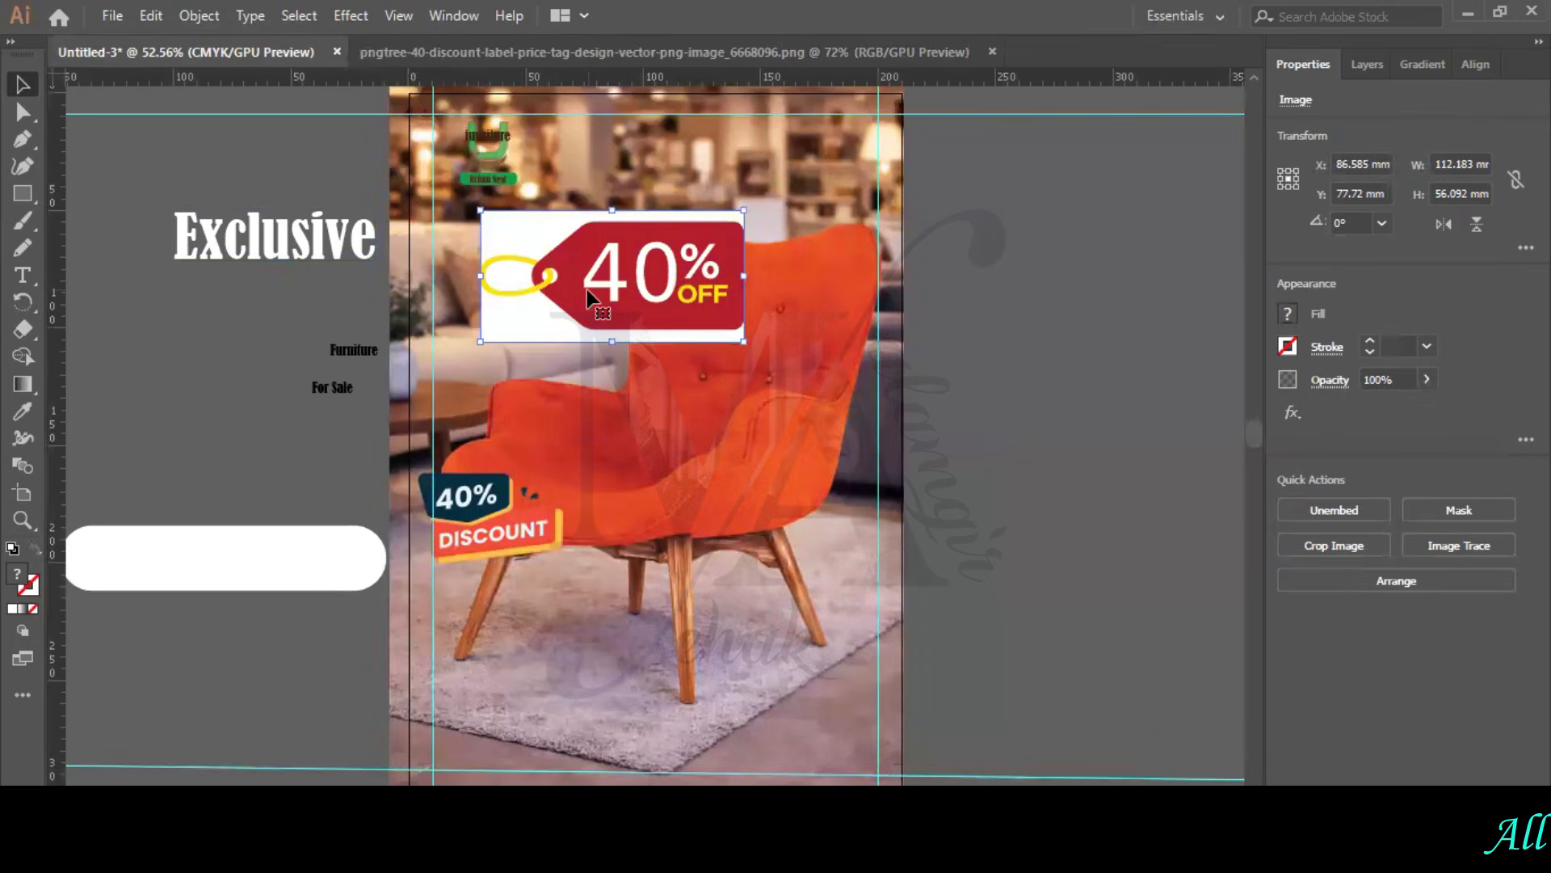
pyautogui.press('Delete')
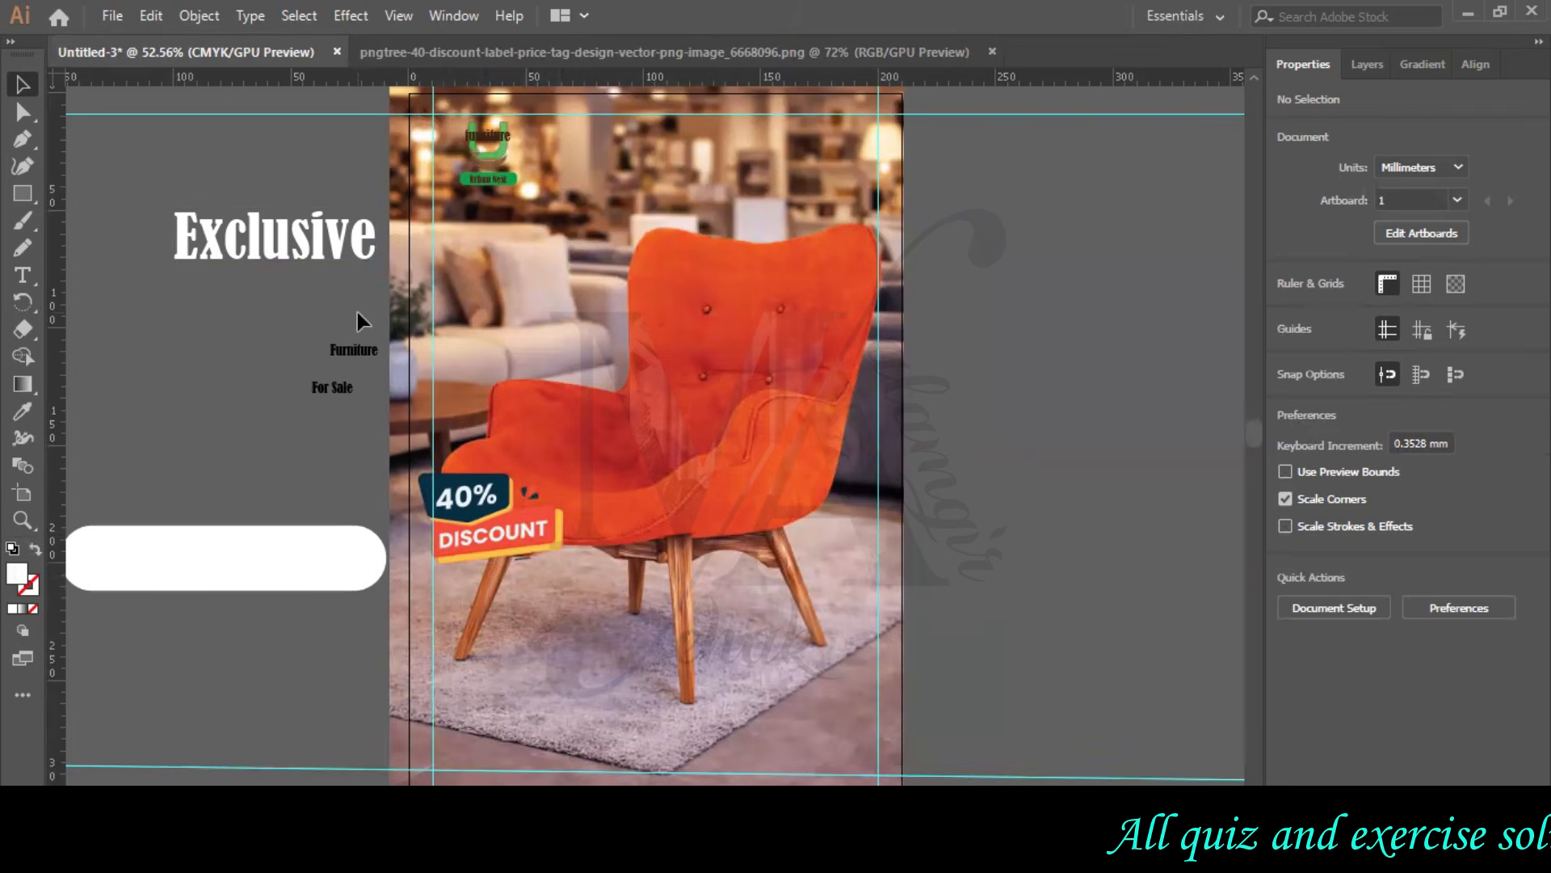
# - Move the Exclusive heading back onto the poster above the chair and fill it with yellow, trying other swatch colours first
pyautogui.moveTo(682, 547); pyautogui.dragTo(669, 224)
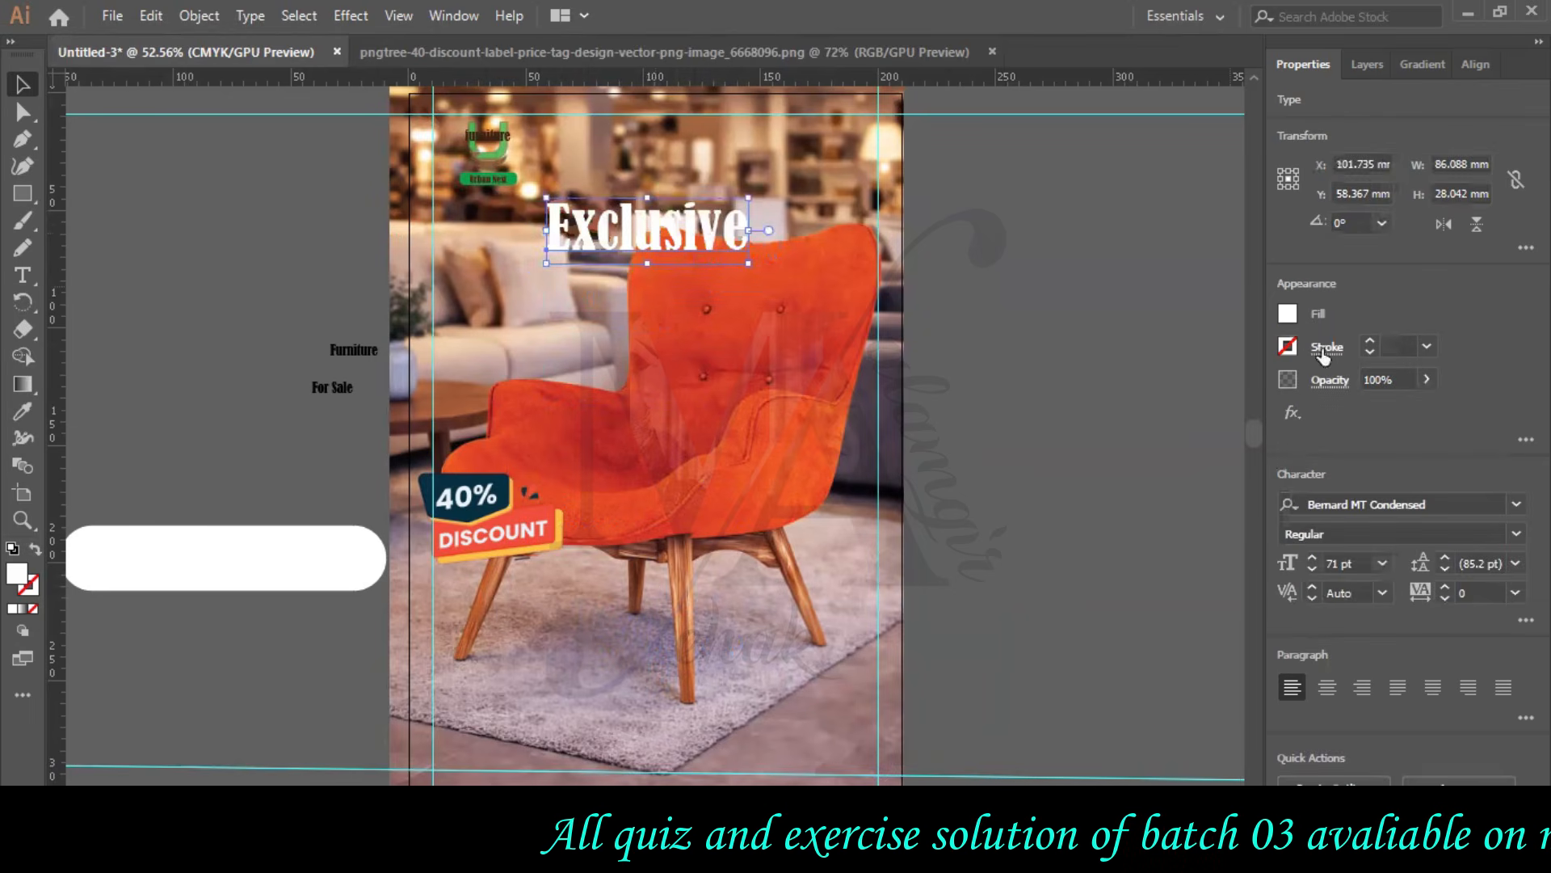
pyautogui.click(1285, 312)
pyautogui.click(1104, 394)
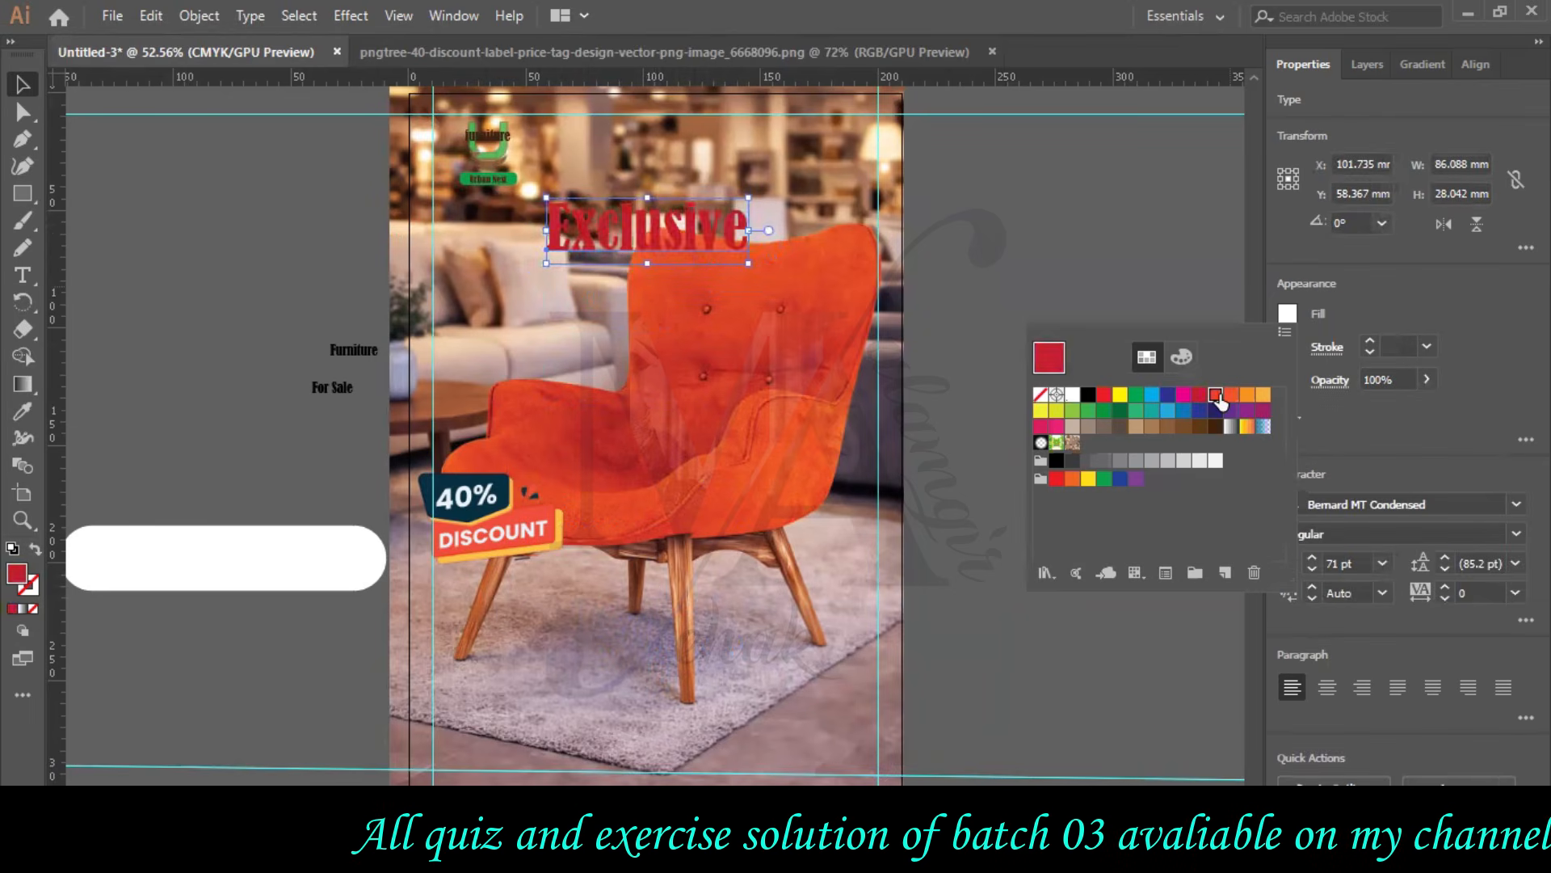
pyautogui.click(1120, 395)
pyautogui.click(1167, 410)
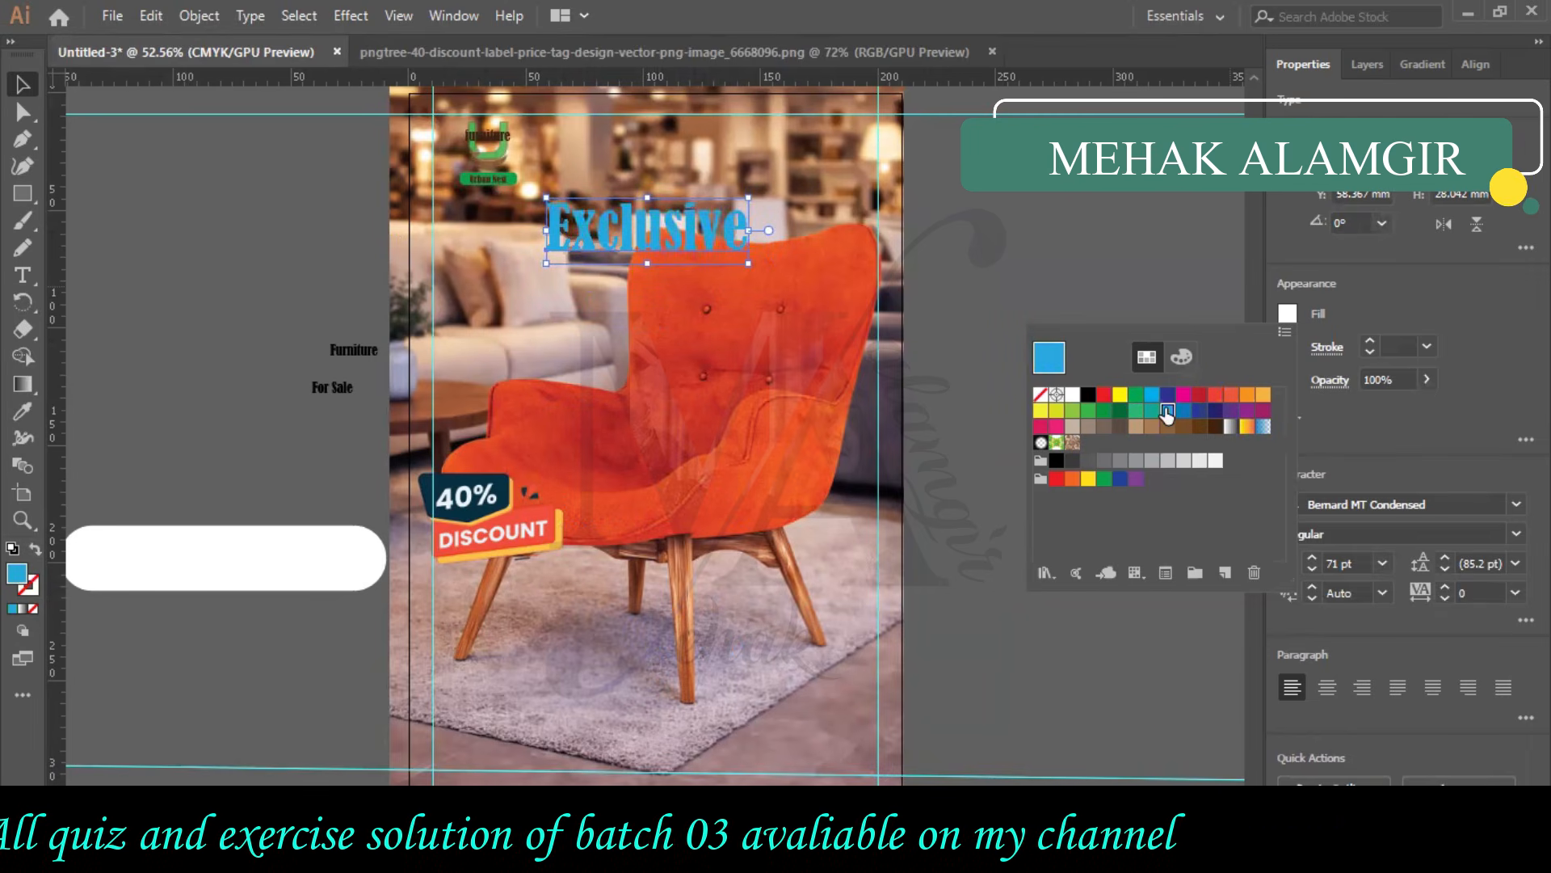
pyautogui.click(1120, 394)
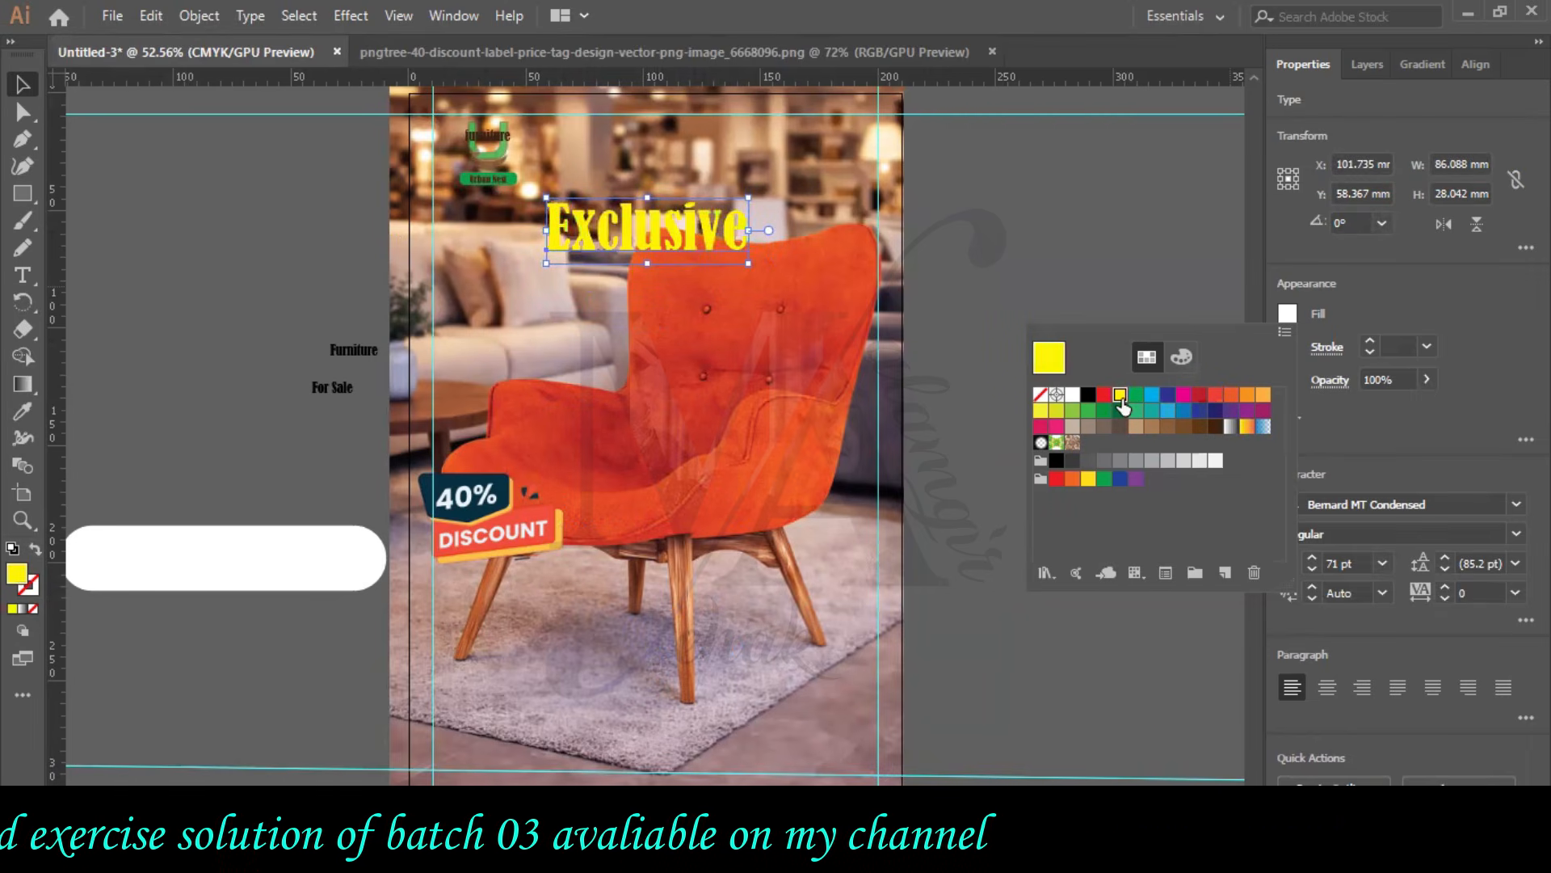
pyautogui.press('Escape')
pyautogui.moveTo(658, 212); pyautogui.dragTo(730, 171)
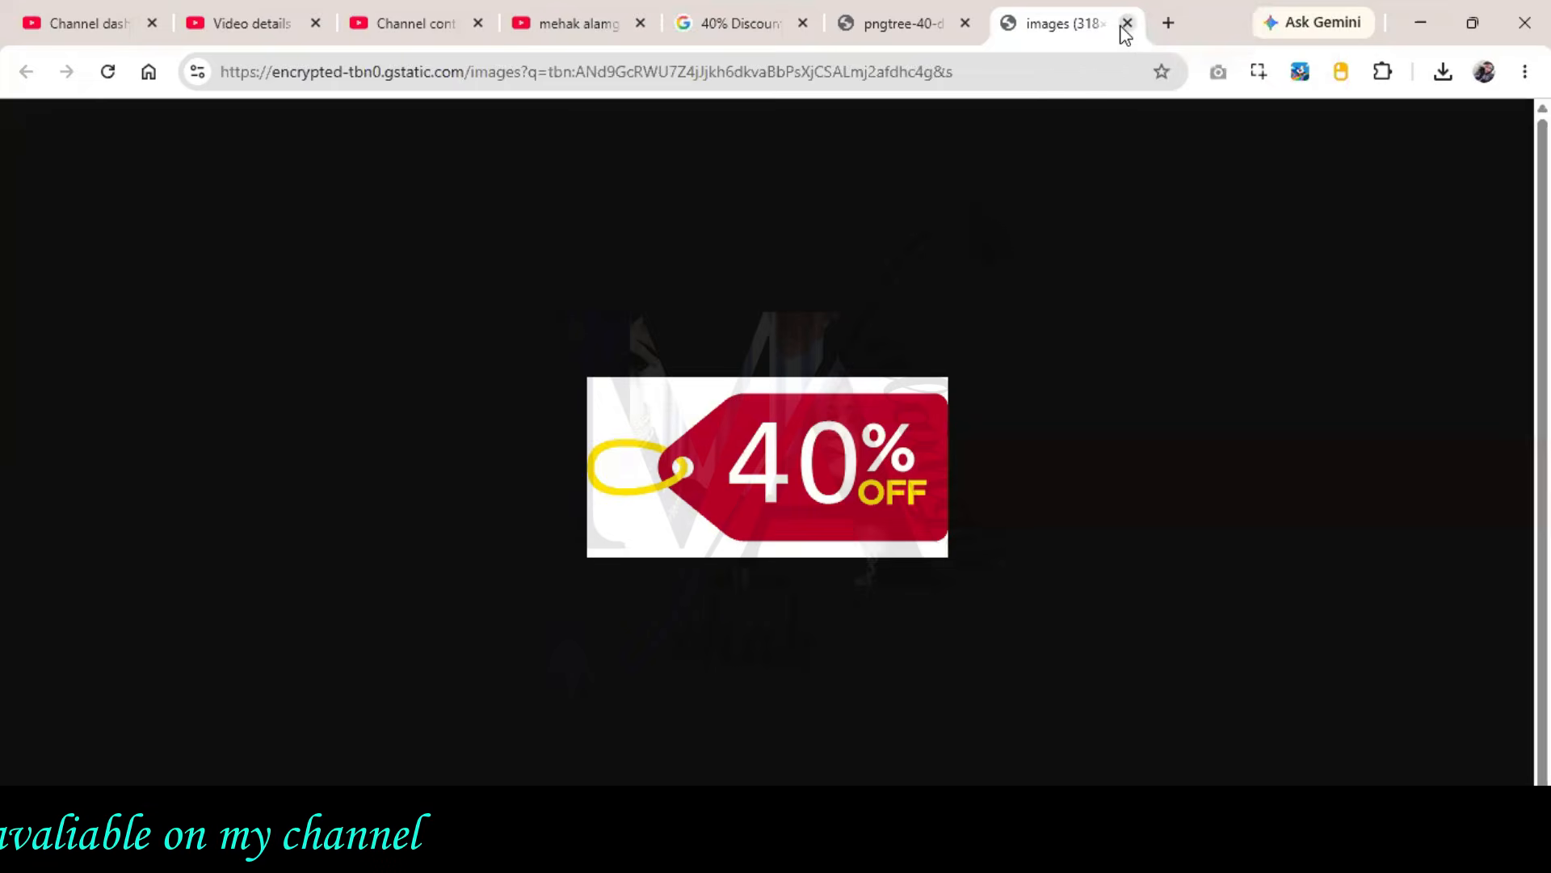
# - Switch to Chrome, close the two opened image tabs, and browse the 40% Discount png results for other discount graphics
pyautogui.click(1124, 25)
pyautogui.click(1127, 22)
pyautogui.scroll(-10, 1015, 433)
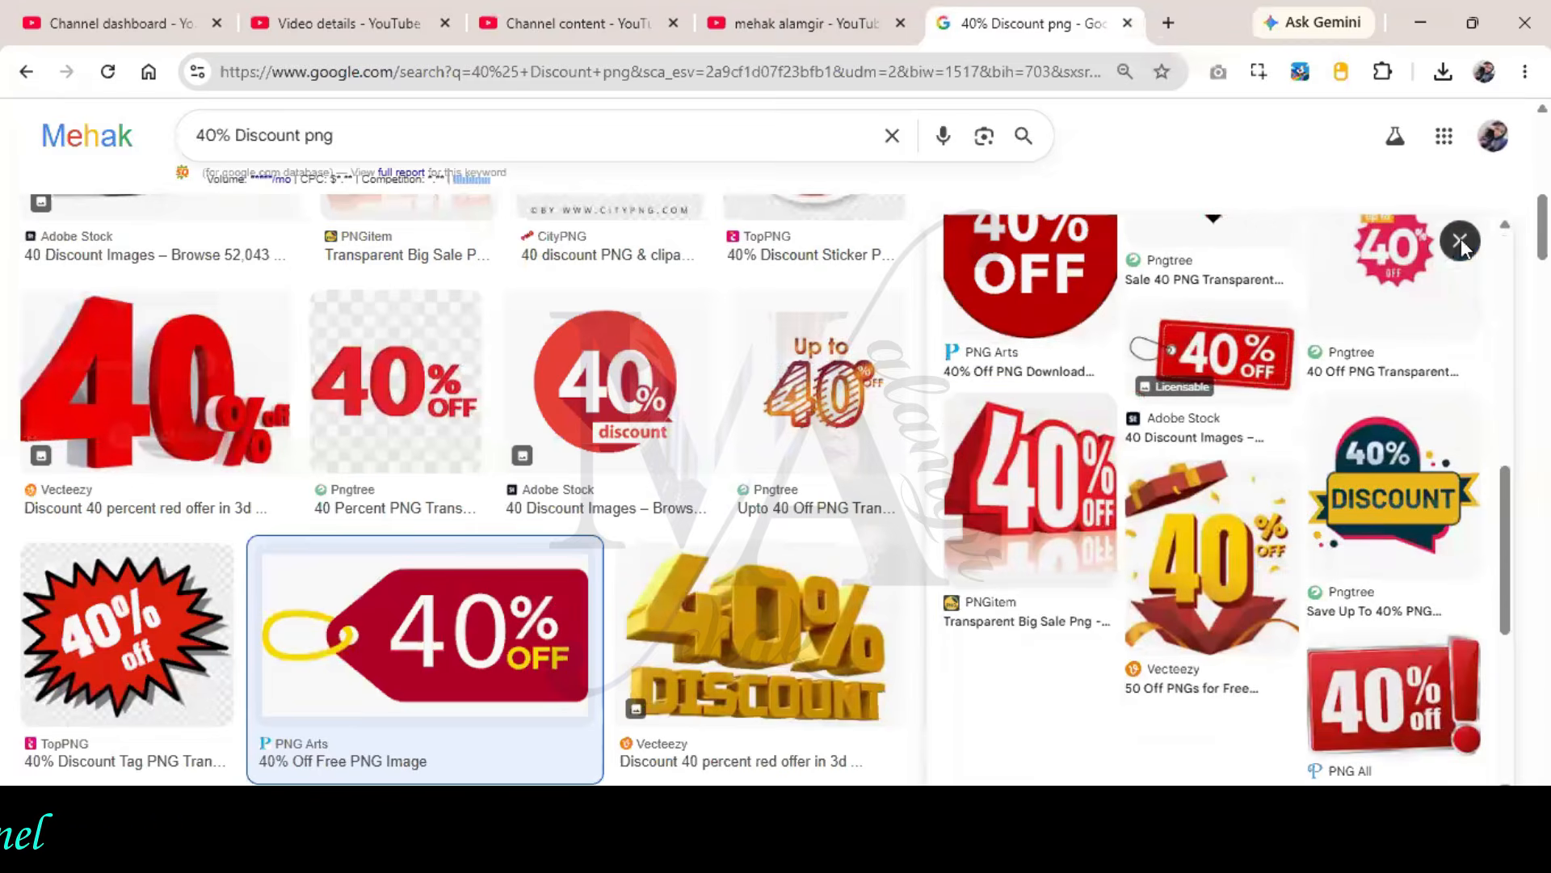
pyautogui.click(1461, 243)
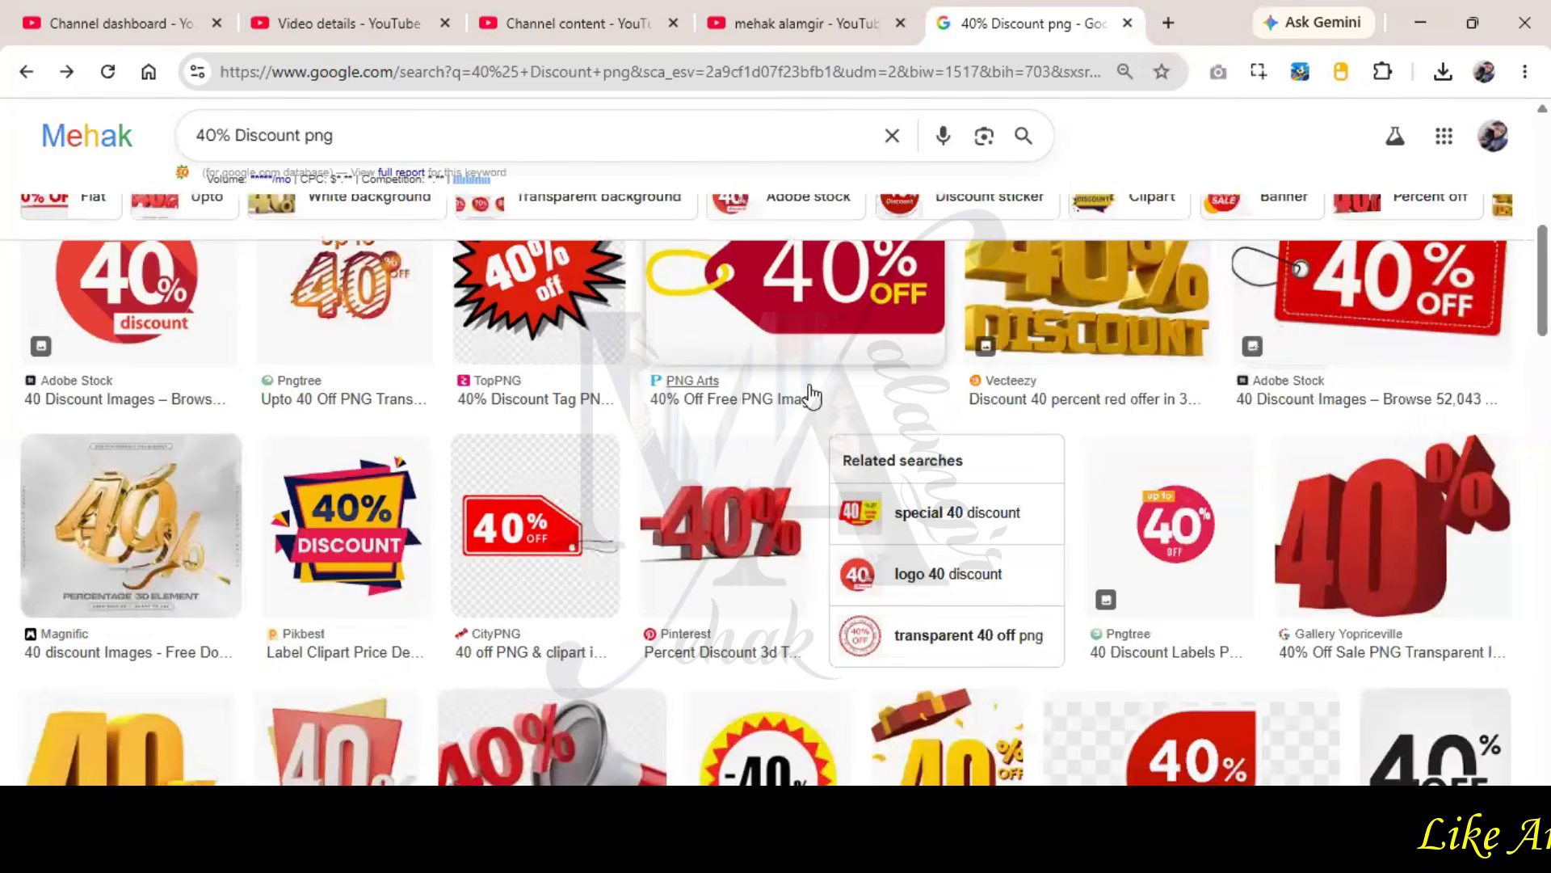
pyautogui.scroll(-4, 893, 404)
pyautogui.scroll(-3, 897, 455)
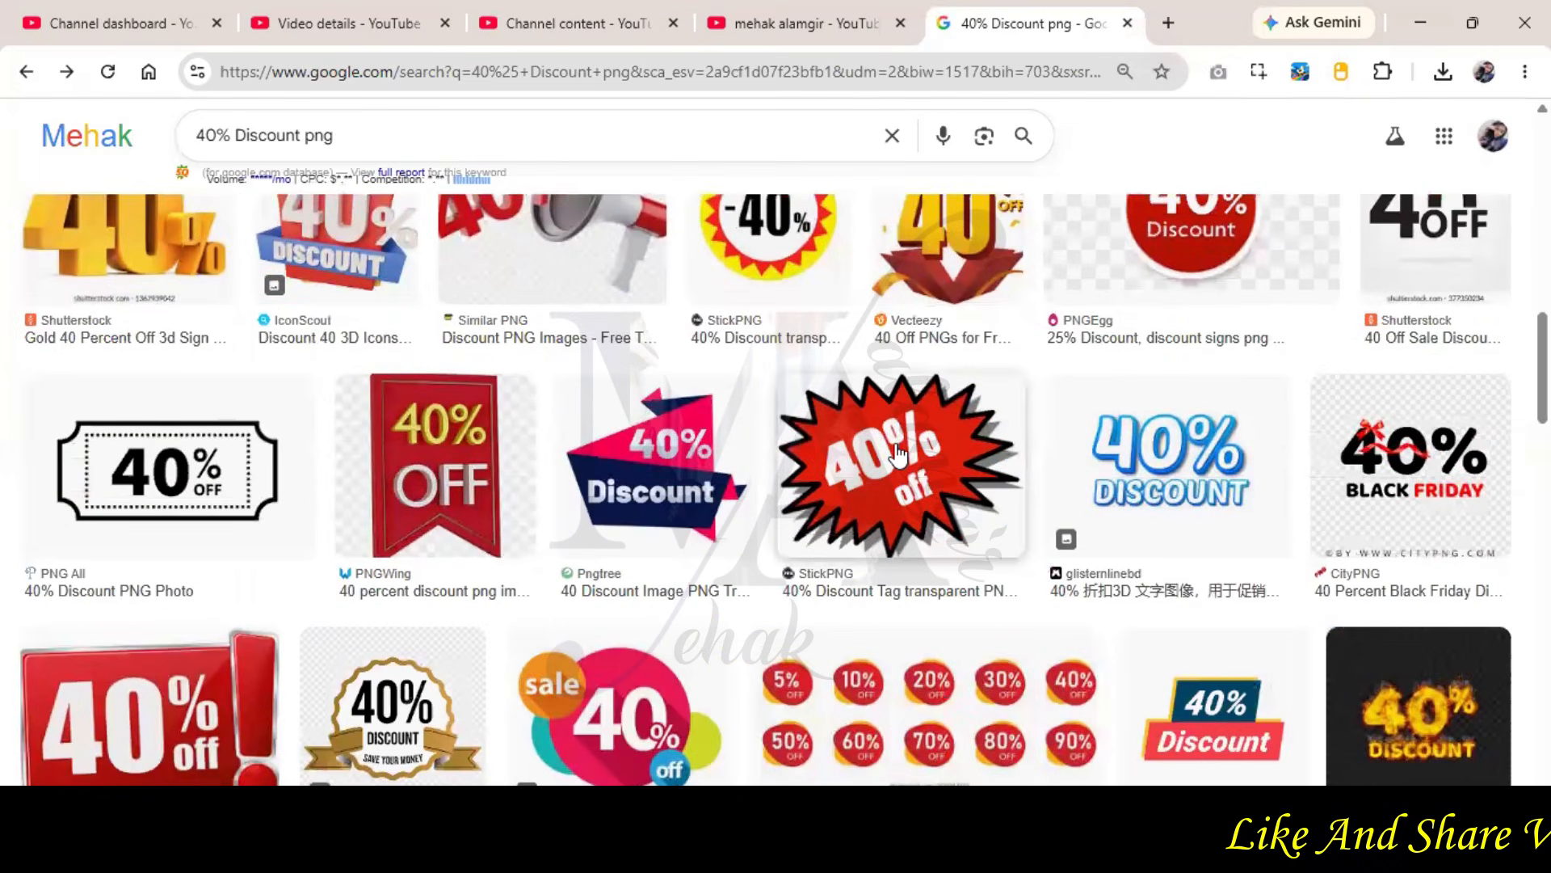
pyautogui.scroll(-3, 896, 455)
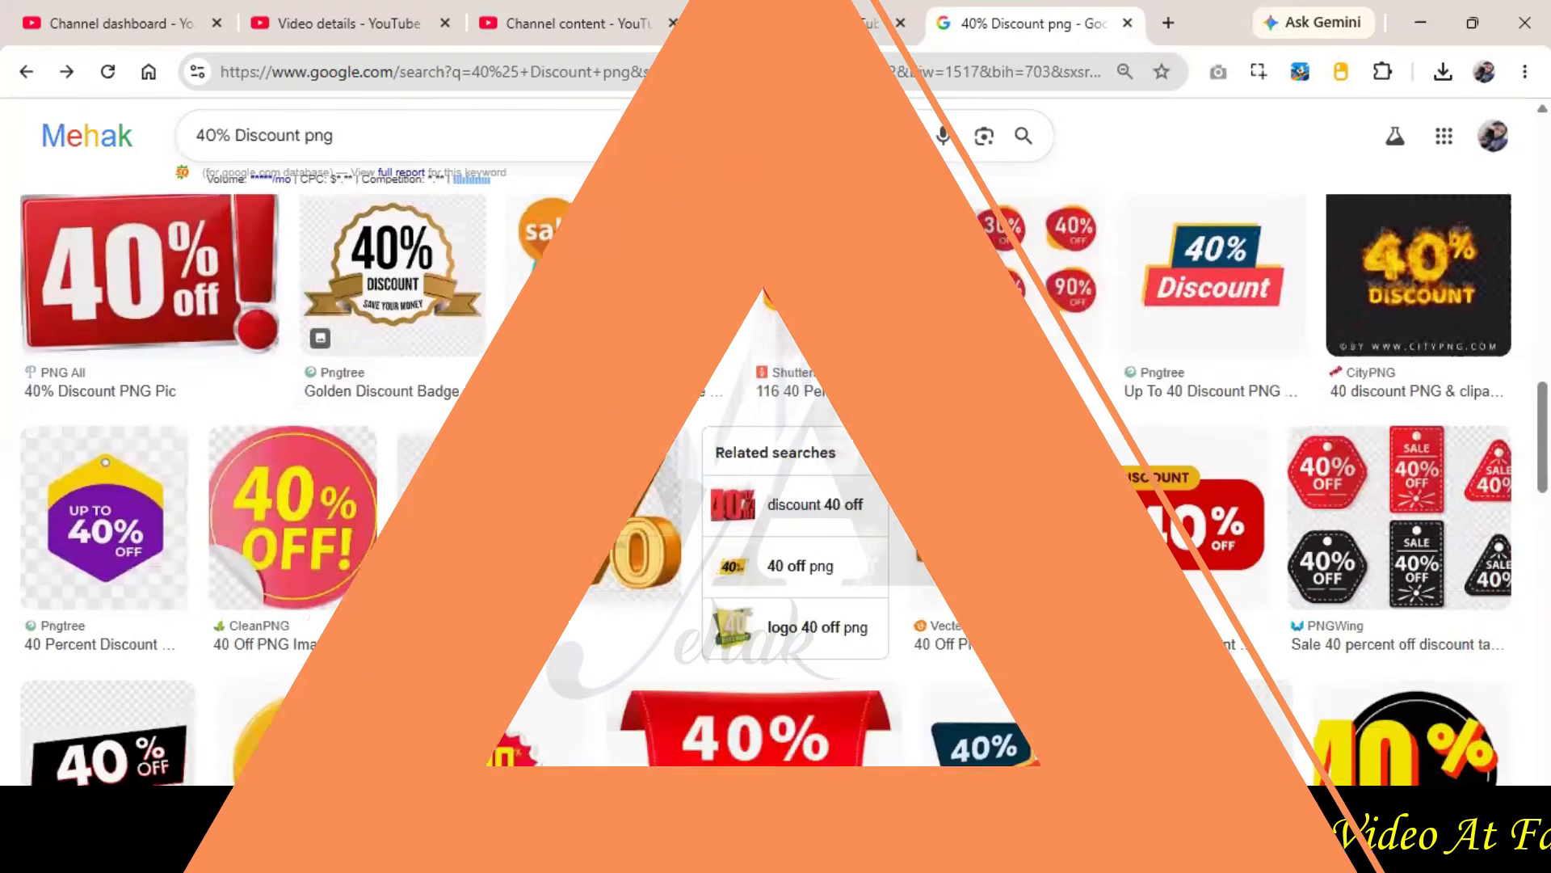
pyautogui.scroll(-1, 895, 443)
pyautogui.scroll(-3, 895, 442)
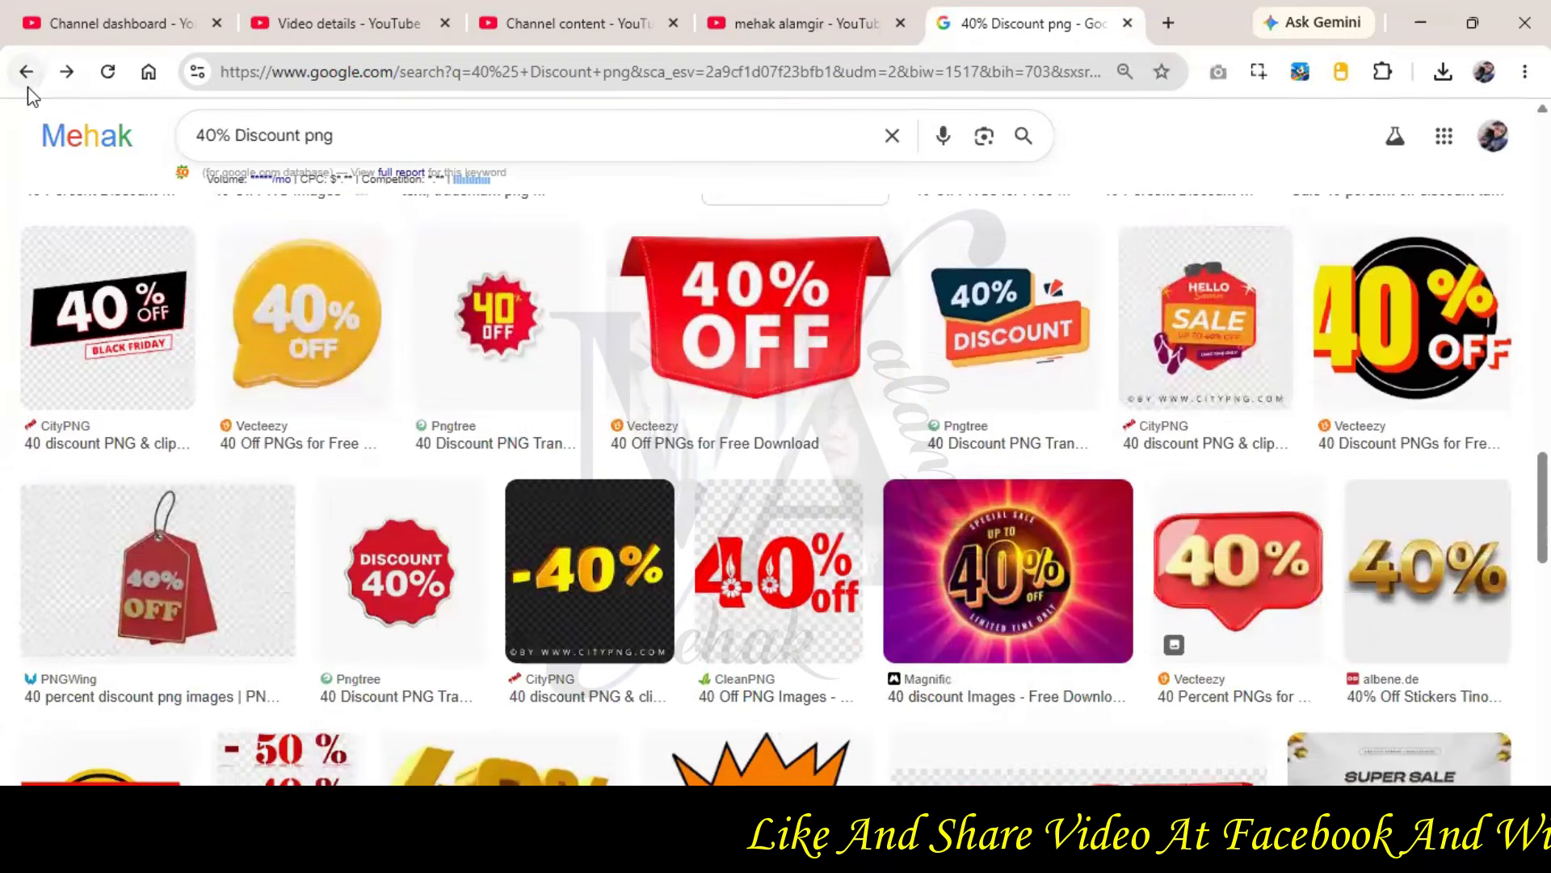
# - Go back to the Shapes png image results and preview the green Ribbon For Text Png image from kindpng
pyautogui.click(28, 85)
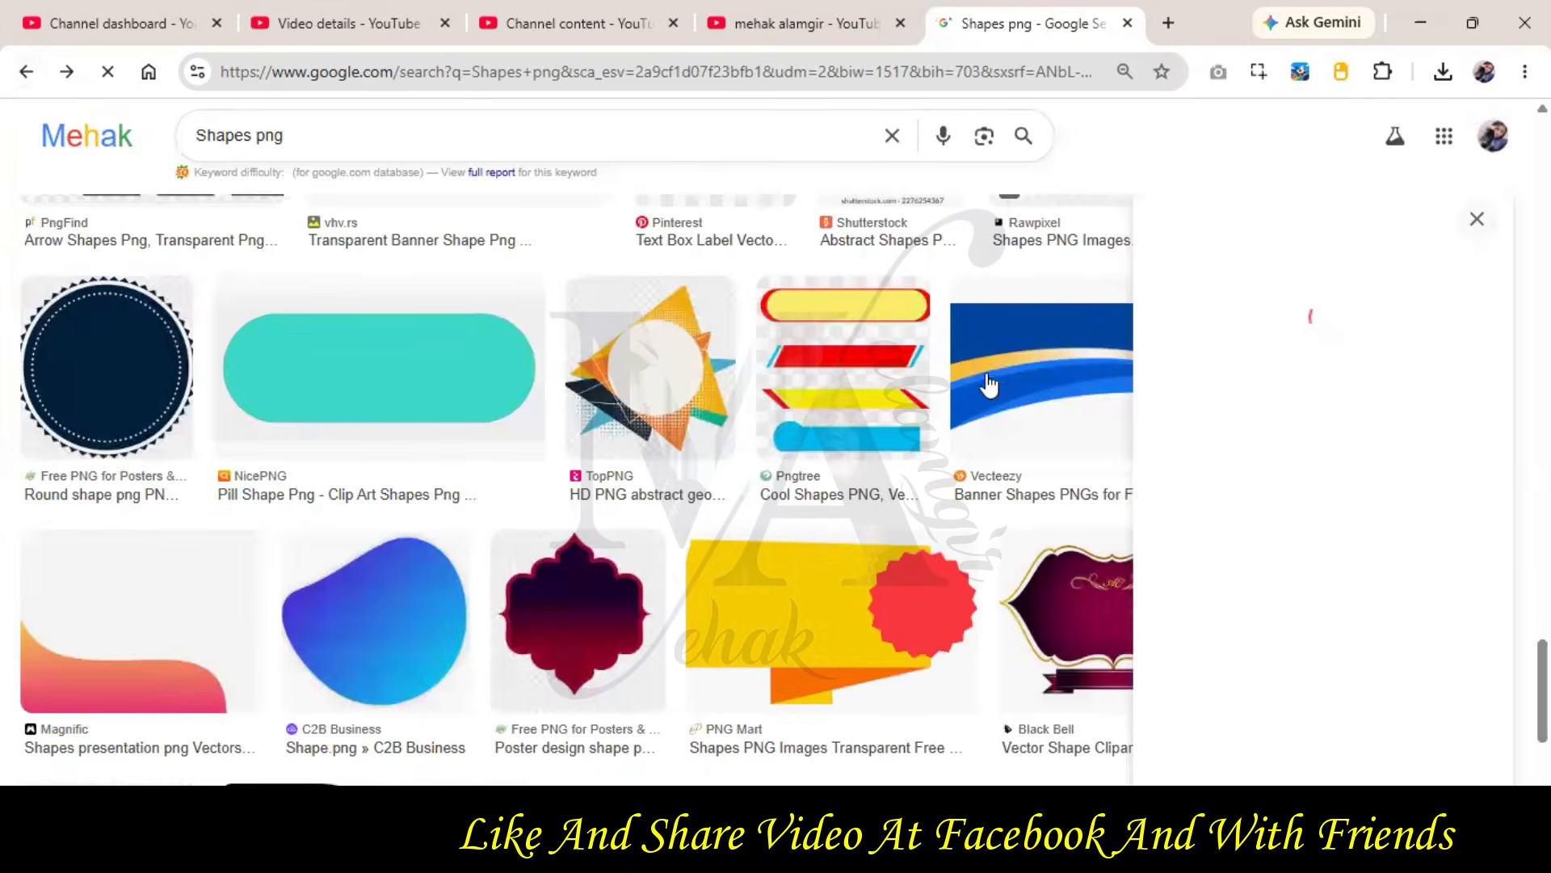
pyautogui.scroll(-8, 1008, 372)
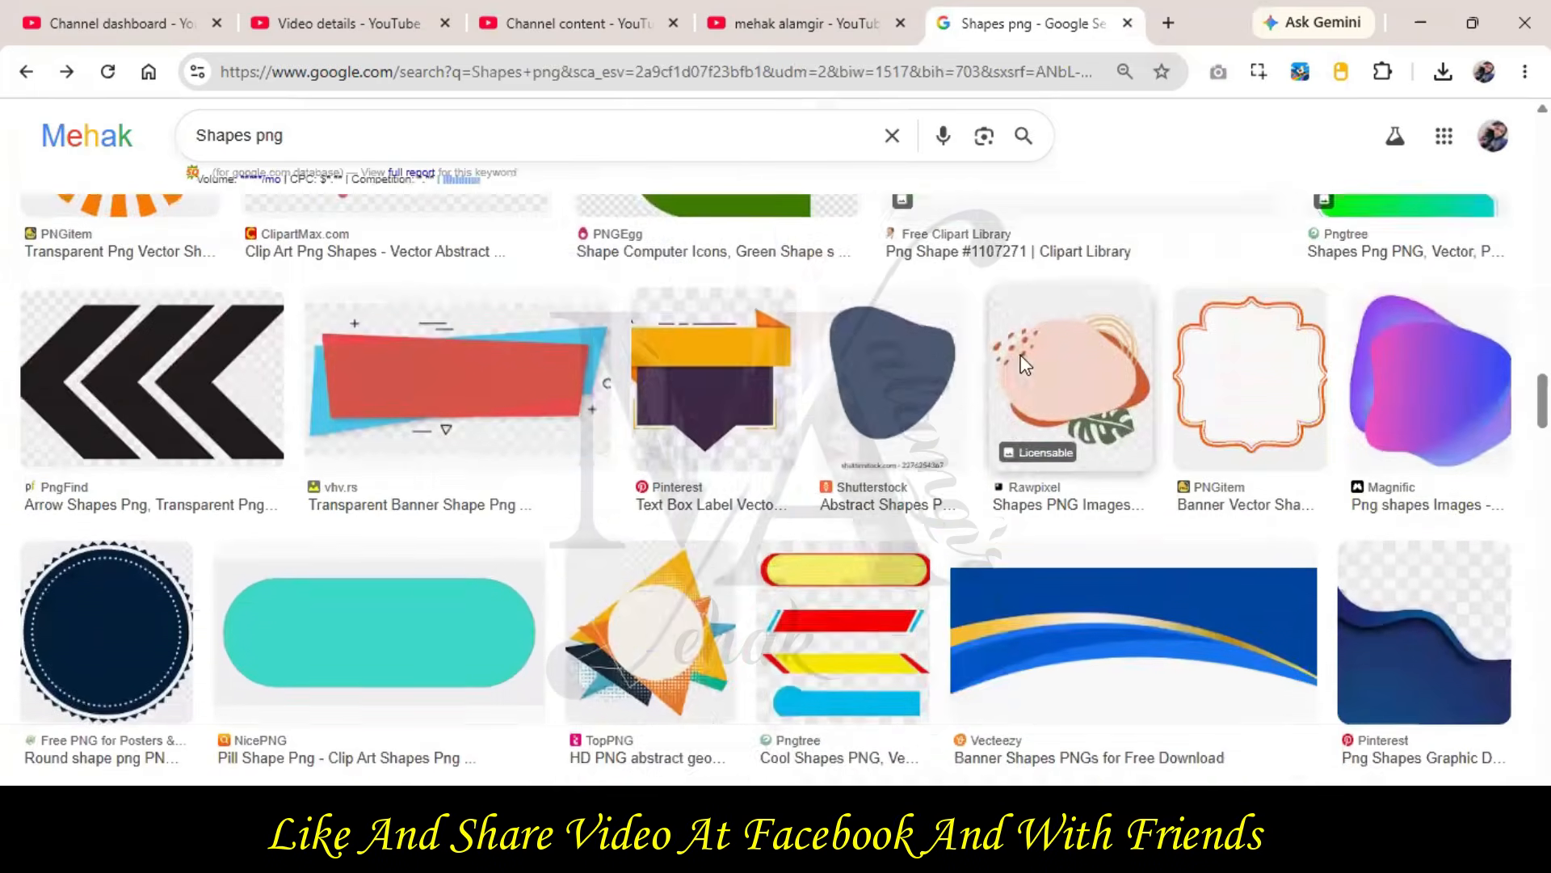
pyautogui.scroll(-5, 1024, 366)
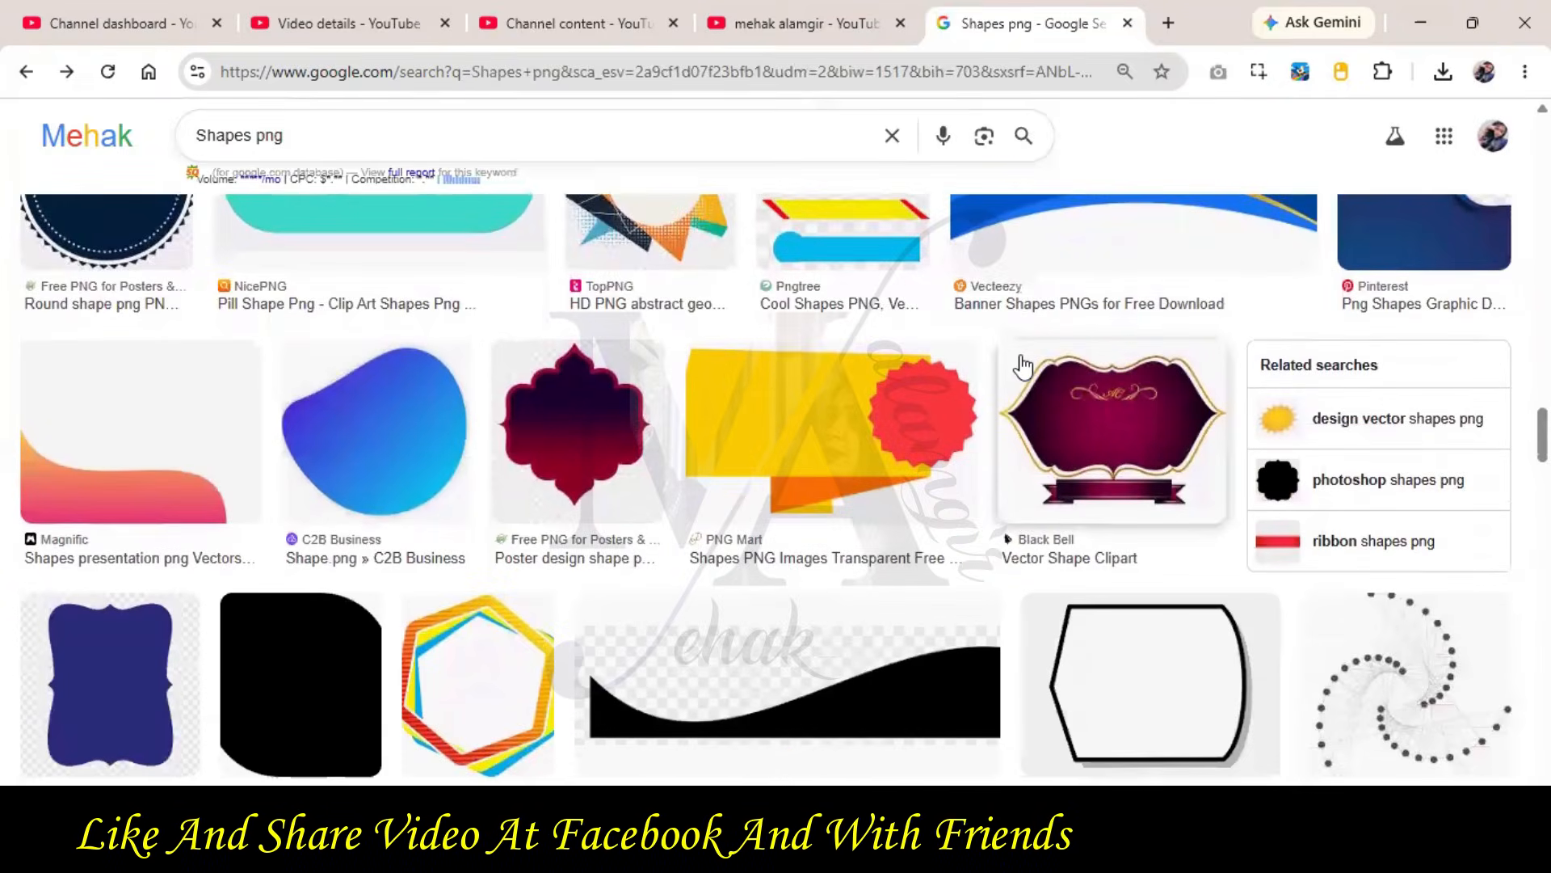
pyautogui.scroll(-10, 1024, 365)
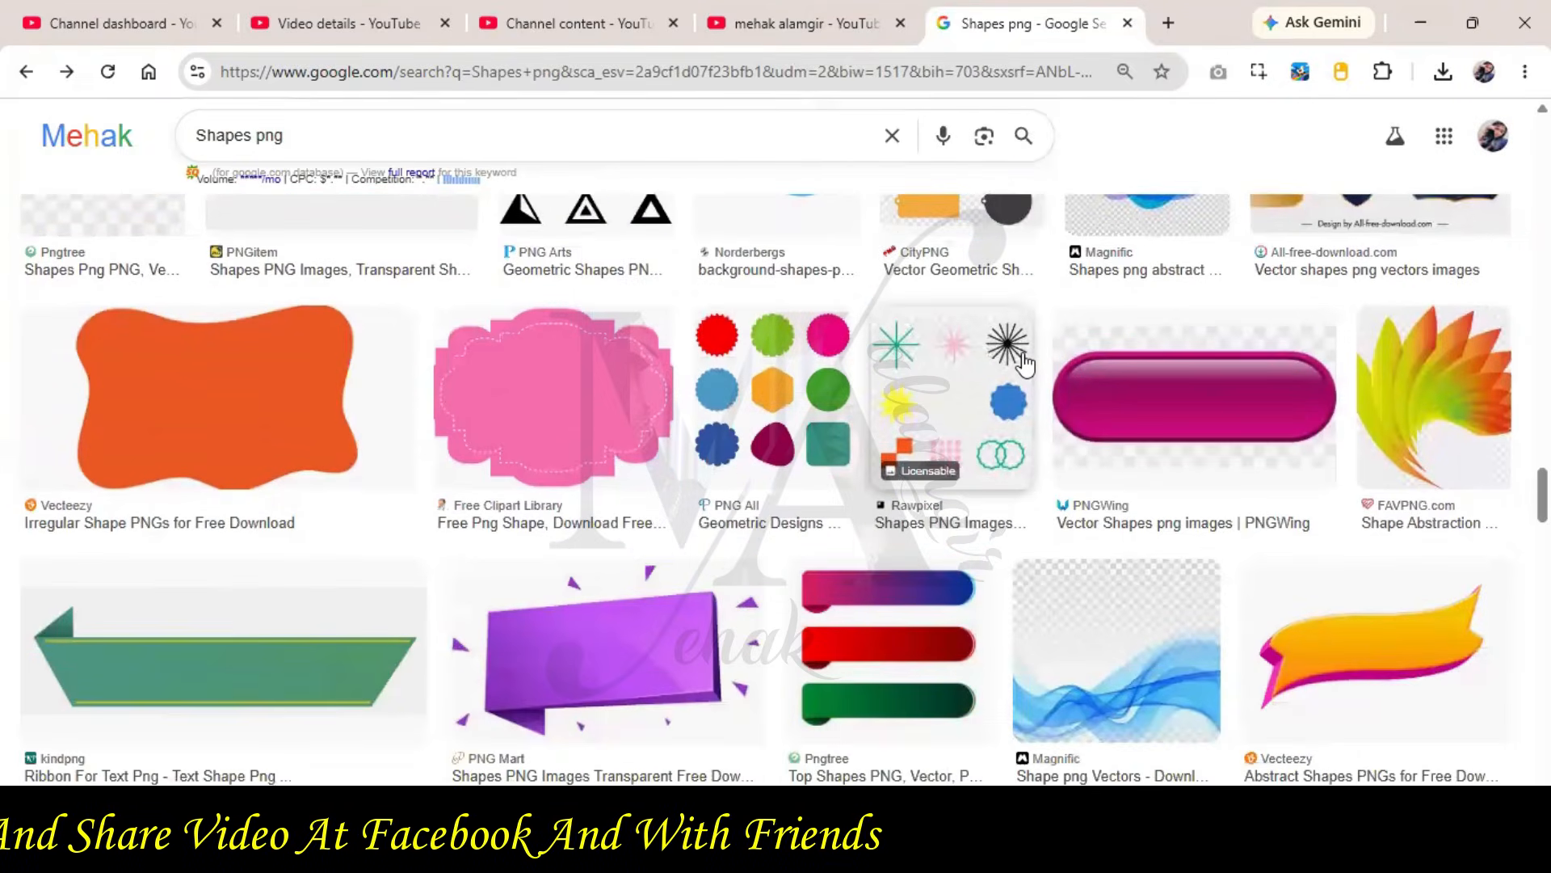
pyautogui.scroll(-4, 1024, 365)
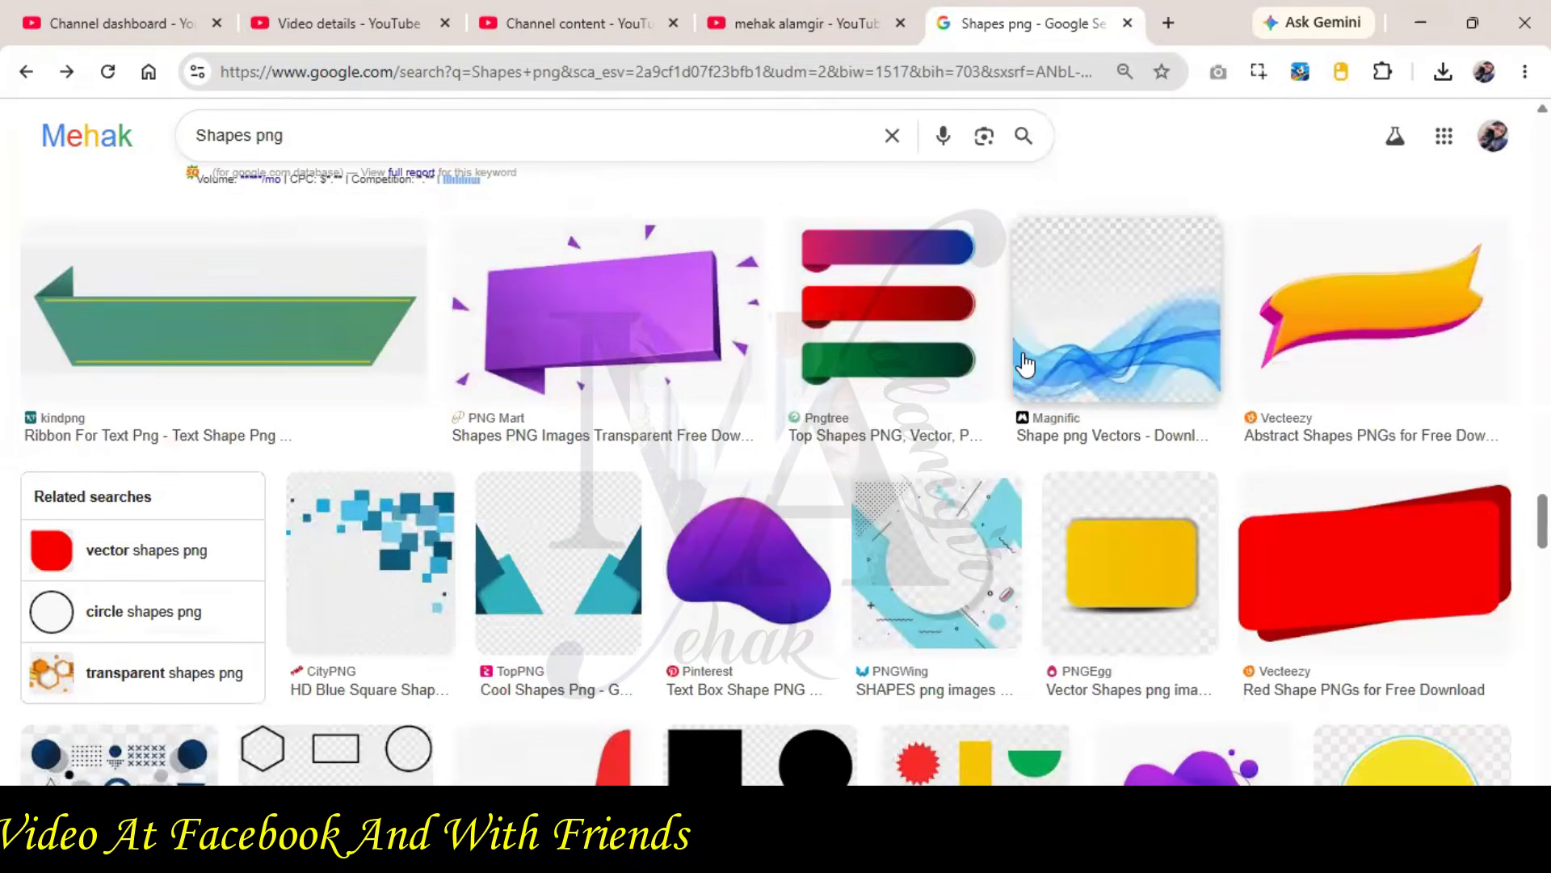
pyautogui.click(180, 322)
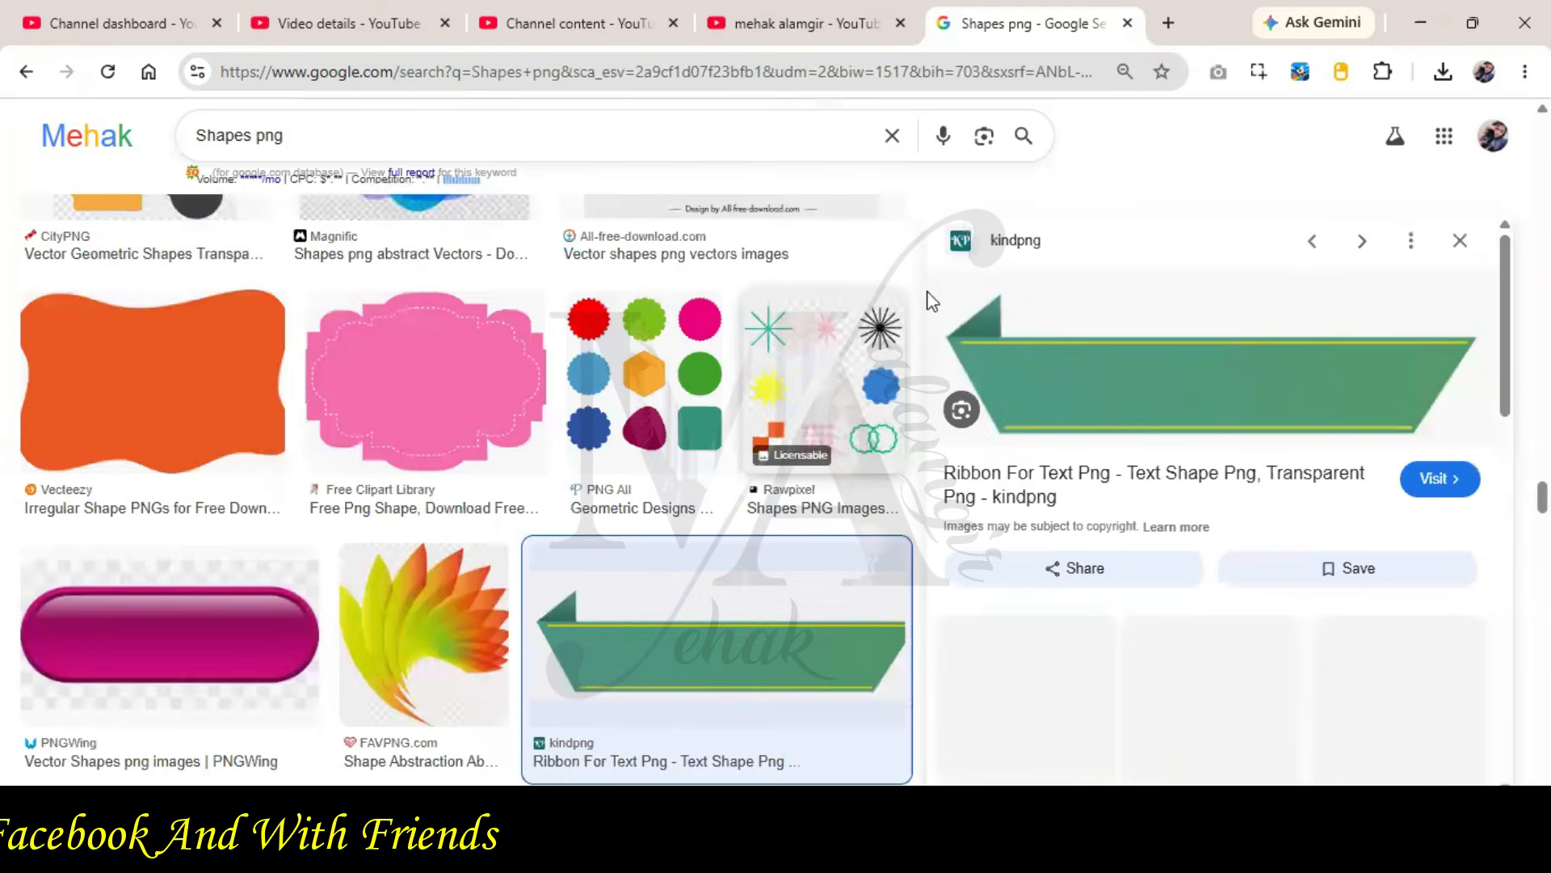
pyautogui.scroll(-1, 1247, 342)
pyautogui.scroll(1, 1246, 342)
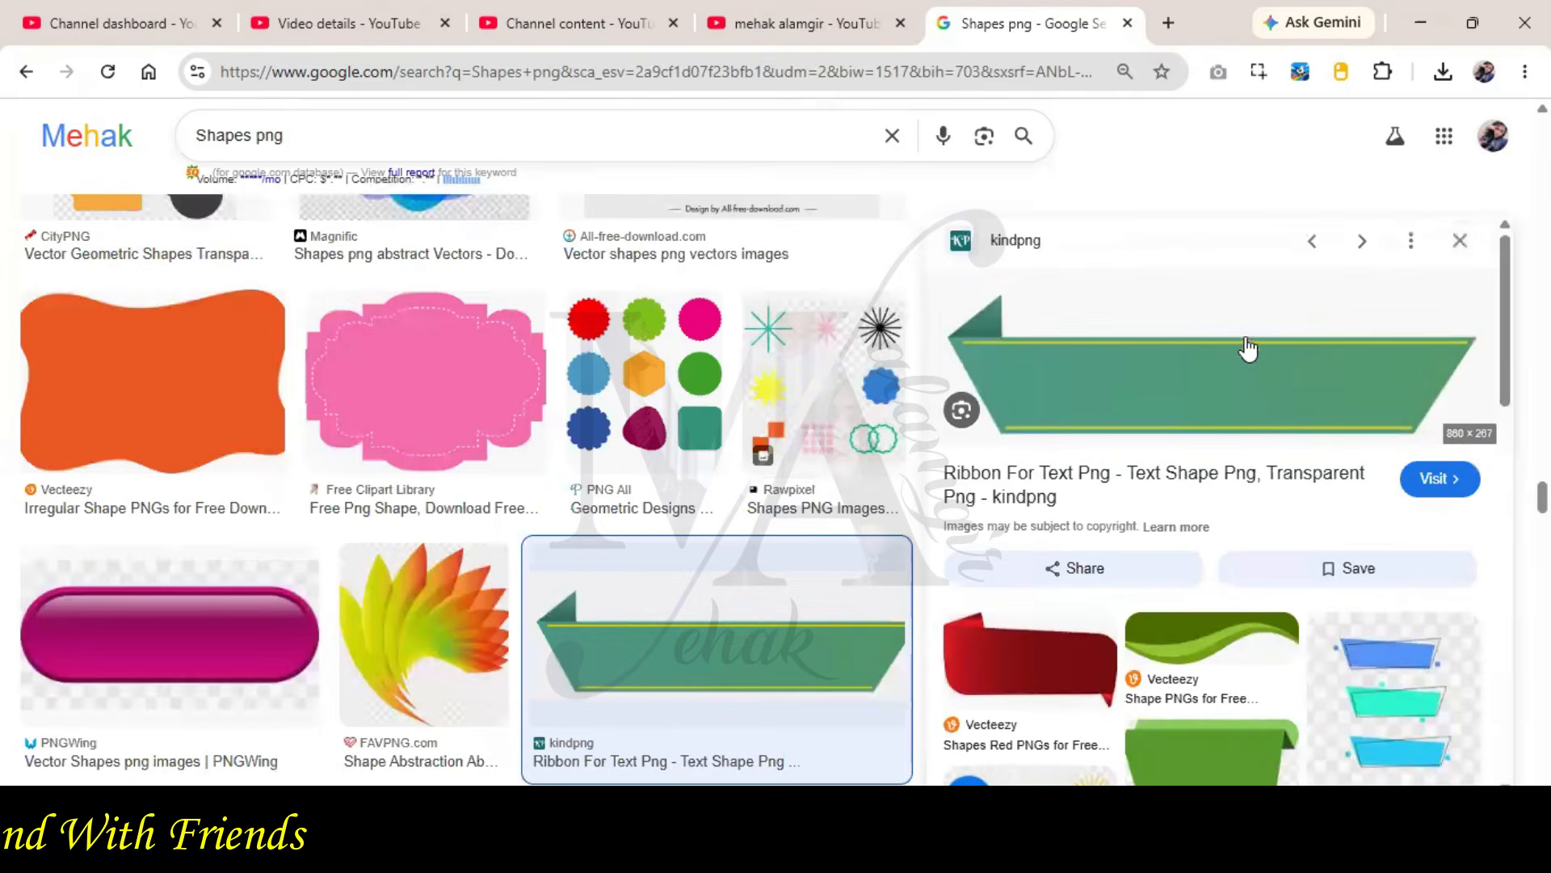
# - Open the green ribbon image in its own browser tab and save it to the computer
pyautogui.rightClick(1240, 351)
pyautogui.click(1115, 558)
pyautogui.click(1042, 23)
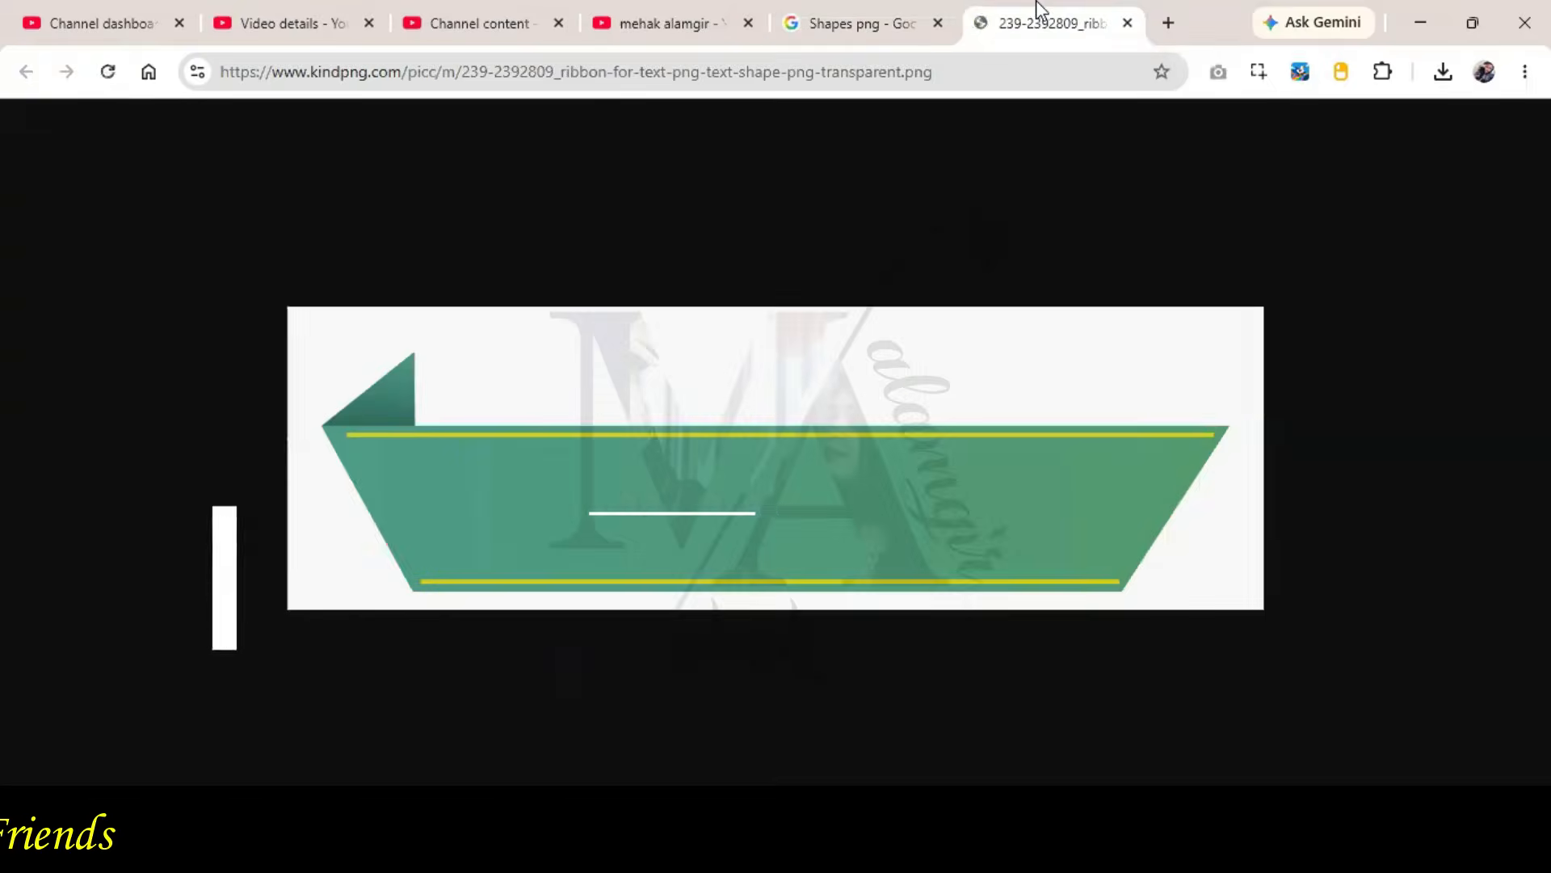
pyautogui.rightClick(944, 389)
pyautogui.click(1029, 449)
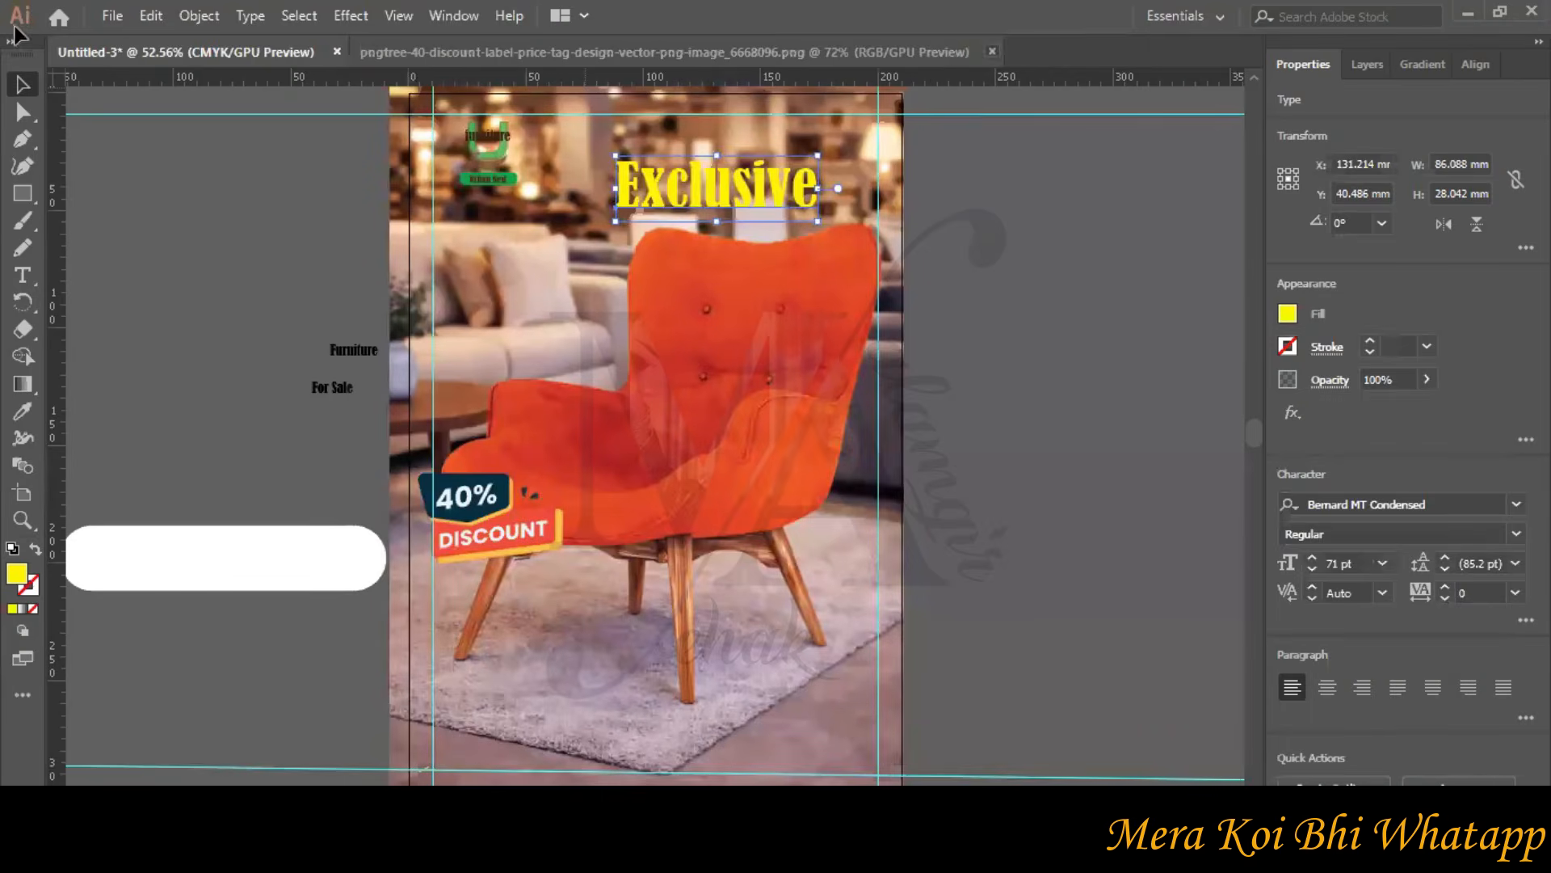
# - Switch to Illustrator, open the downloaded green ribbon image, try it on the Untitled-3 poster, and delete it from there
pyautogui.click(112, 16)
pyautogui.click(161, 90)
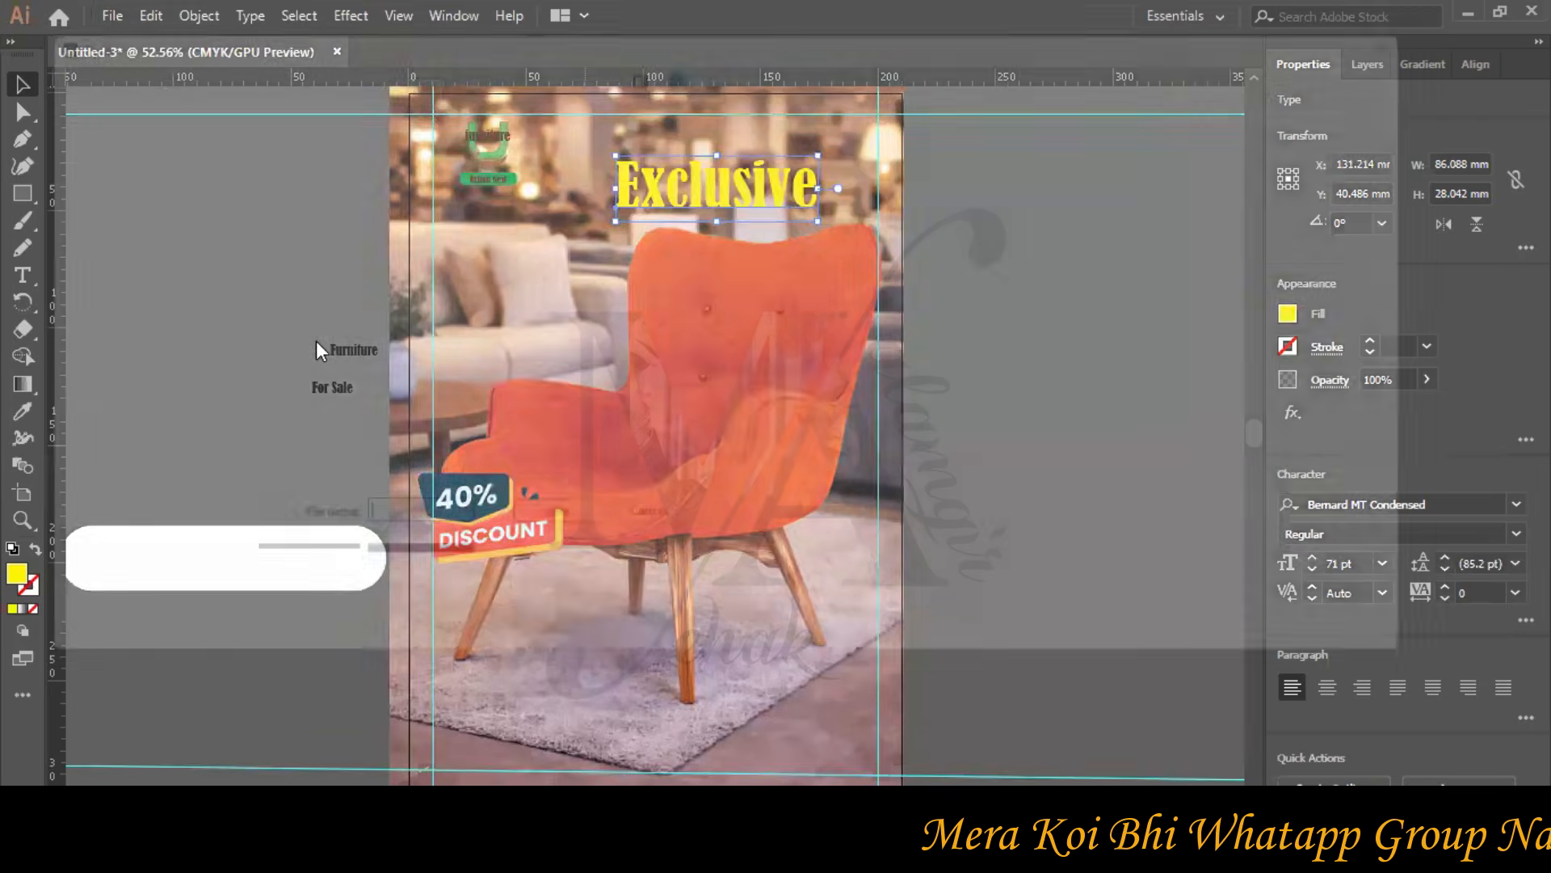
pyautogui.doubleClick(323, 306)
pyautogui.moveTo(725, 394); pyautogui.dragTo(599, 306)
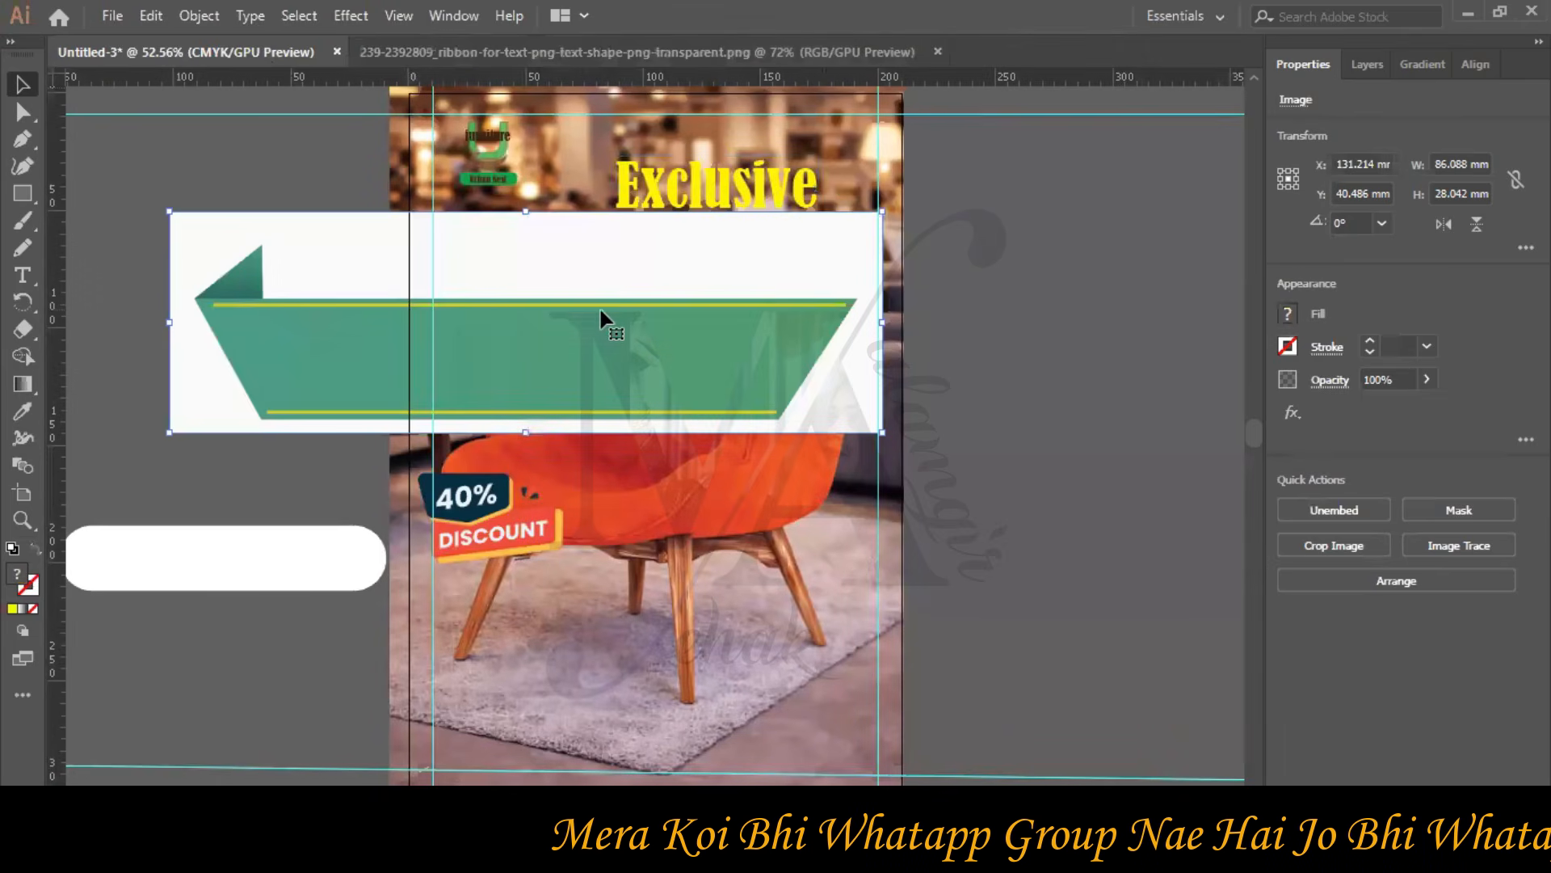
pyautogui.press('Delete')
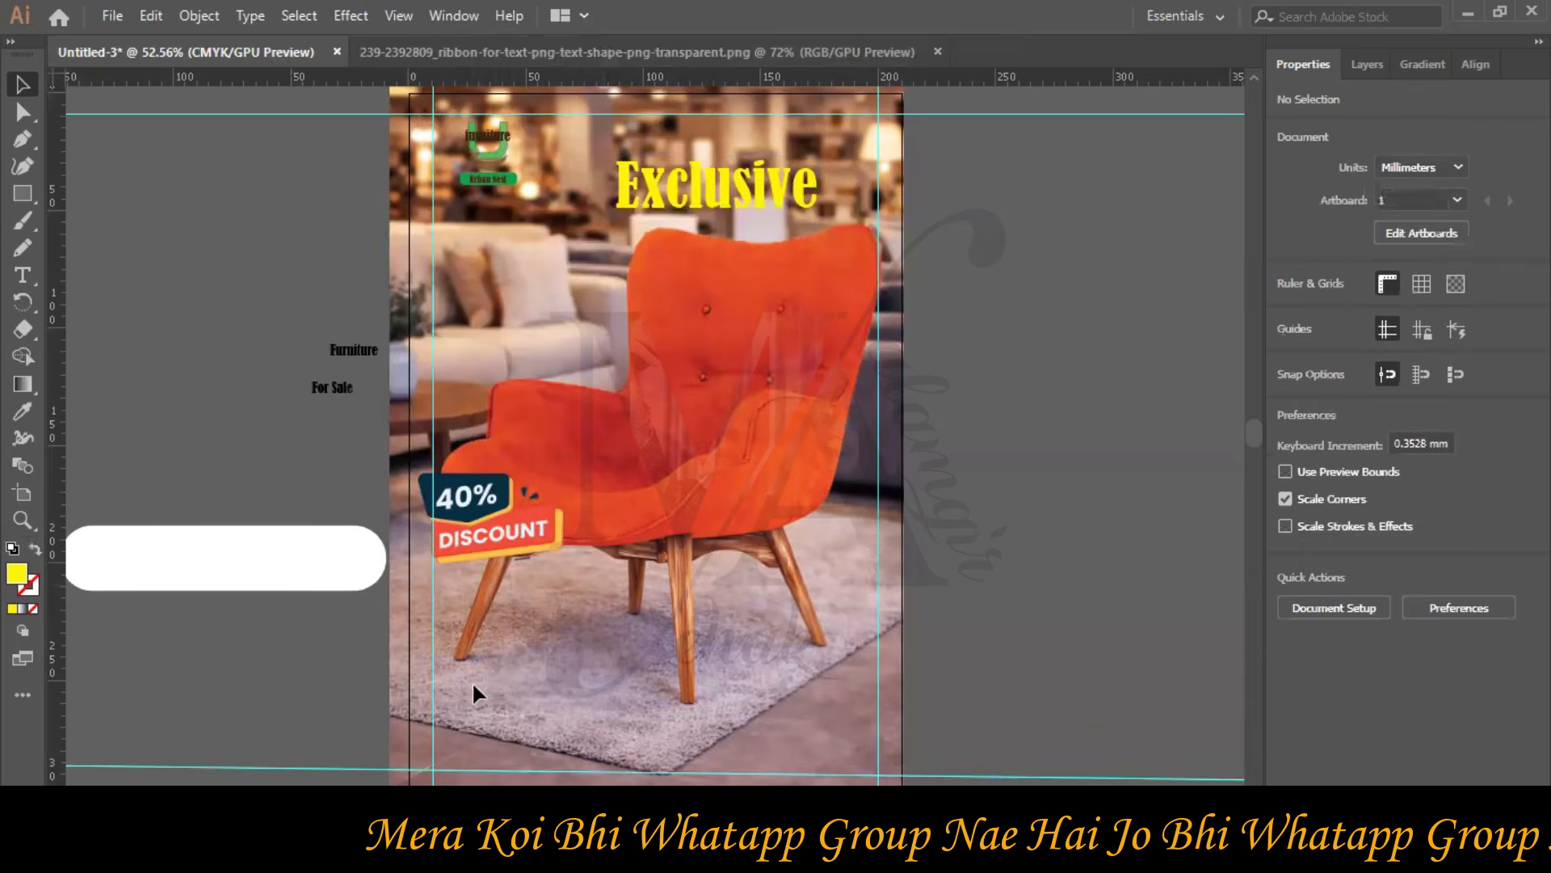
# - Switch to Chrome, upload the downloaded ribbon image to remove.bg in a new tab, and download the version without background
pyautogui.hotkey('alt', 'Tab')
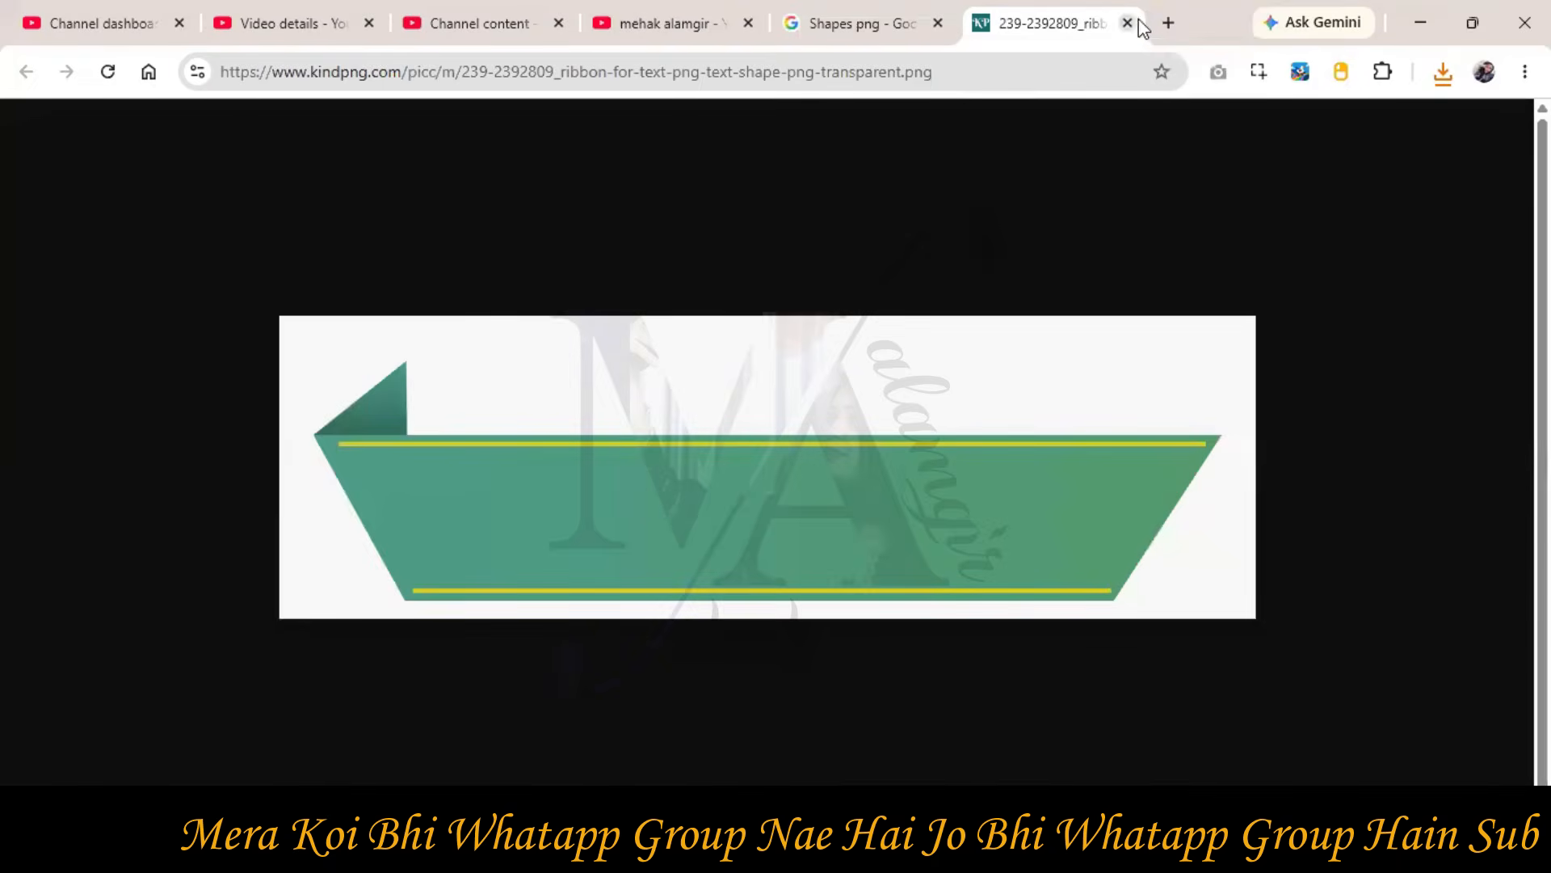
pyautogui.click(1168, 23)
pyautogui.write('re')
pyautogui.press('Return')
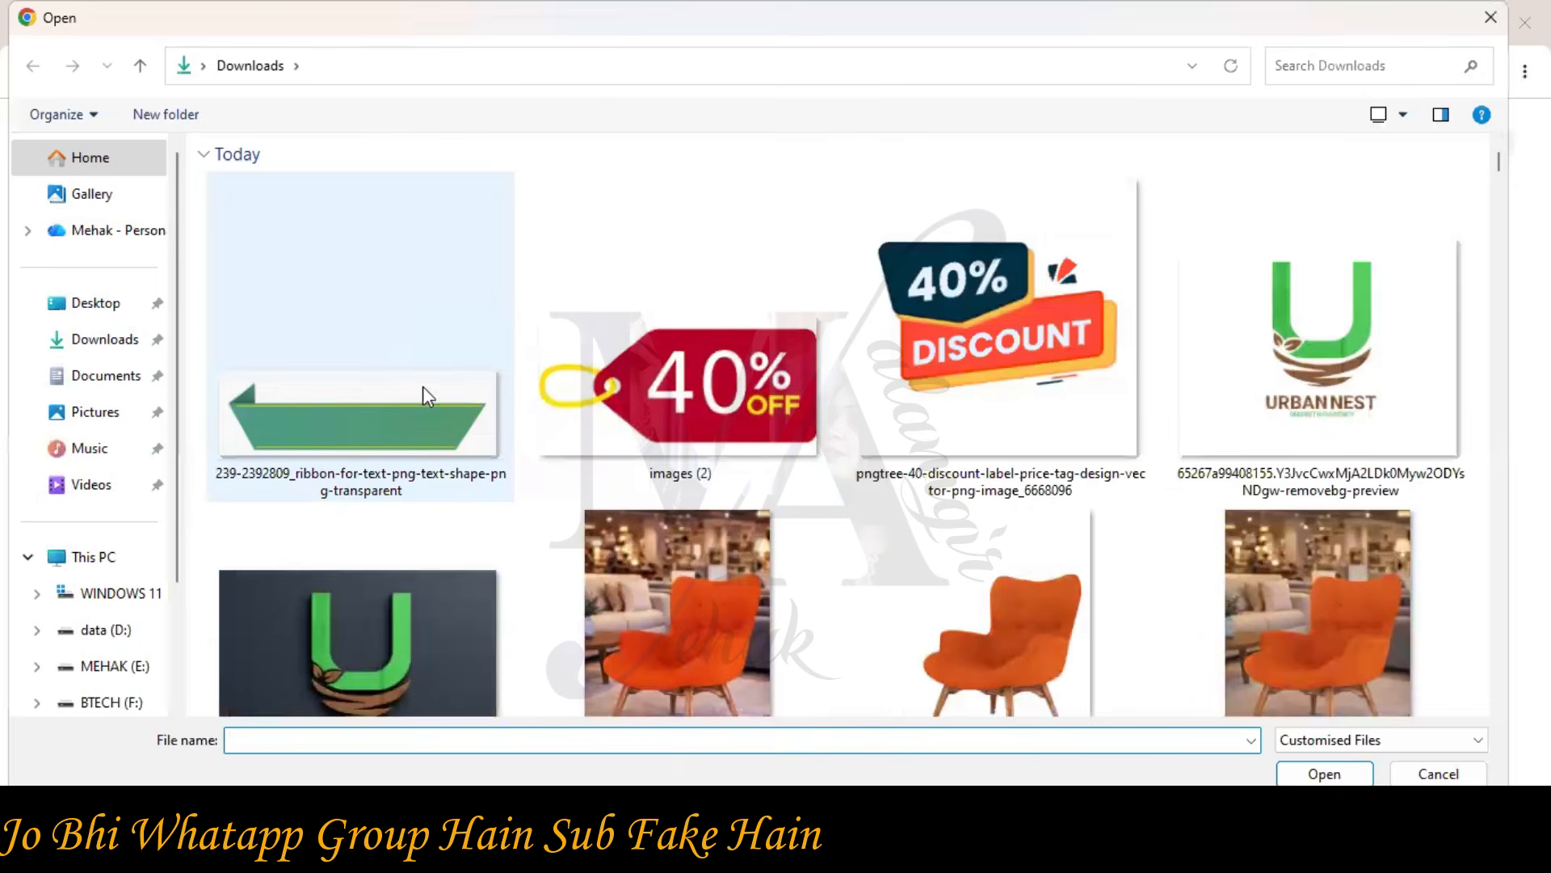
pyautogui.doubleClick(424, 394)
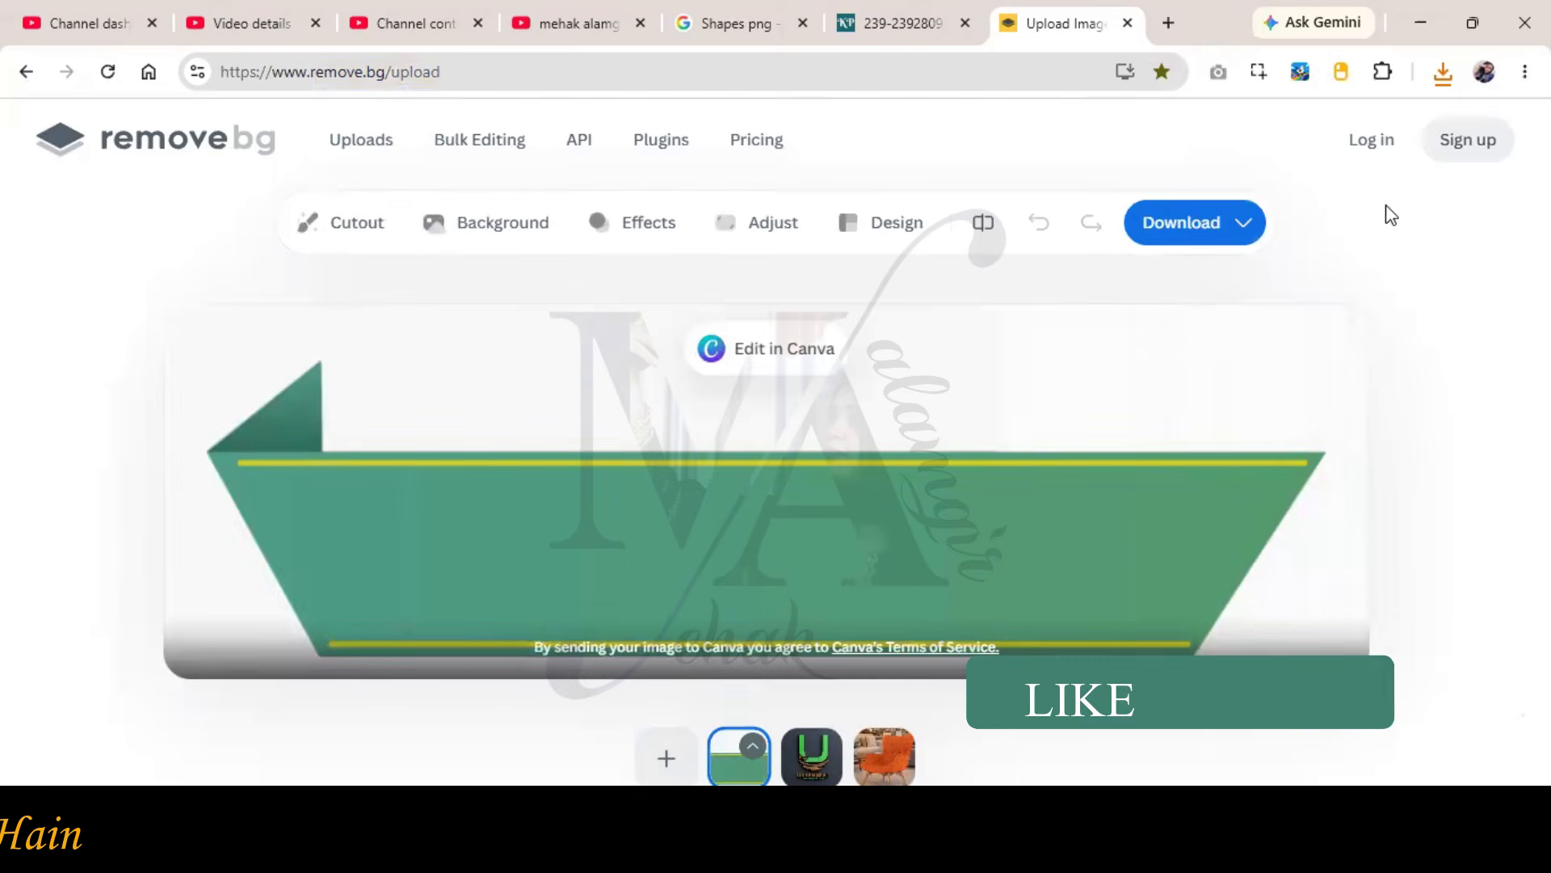
pyautogui.click(1233, 231)
pyautogui.click(1174, 291)
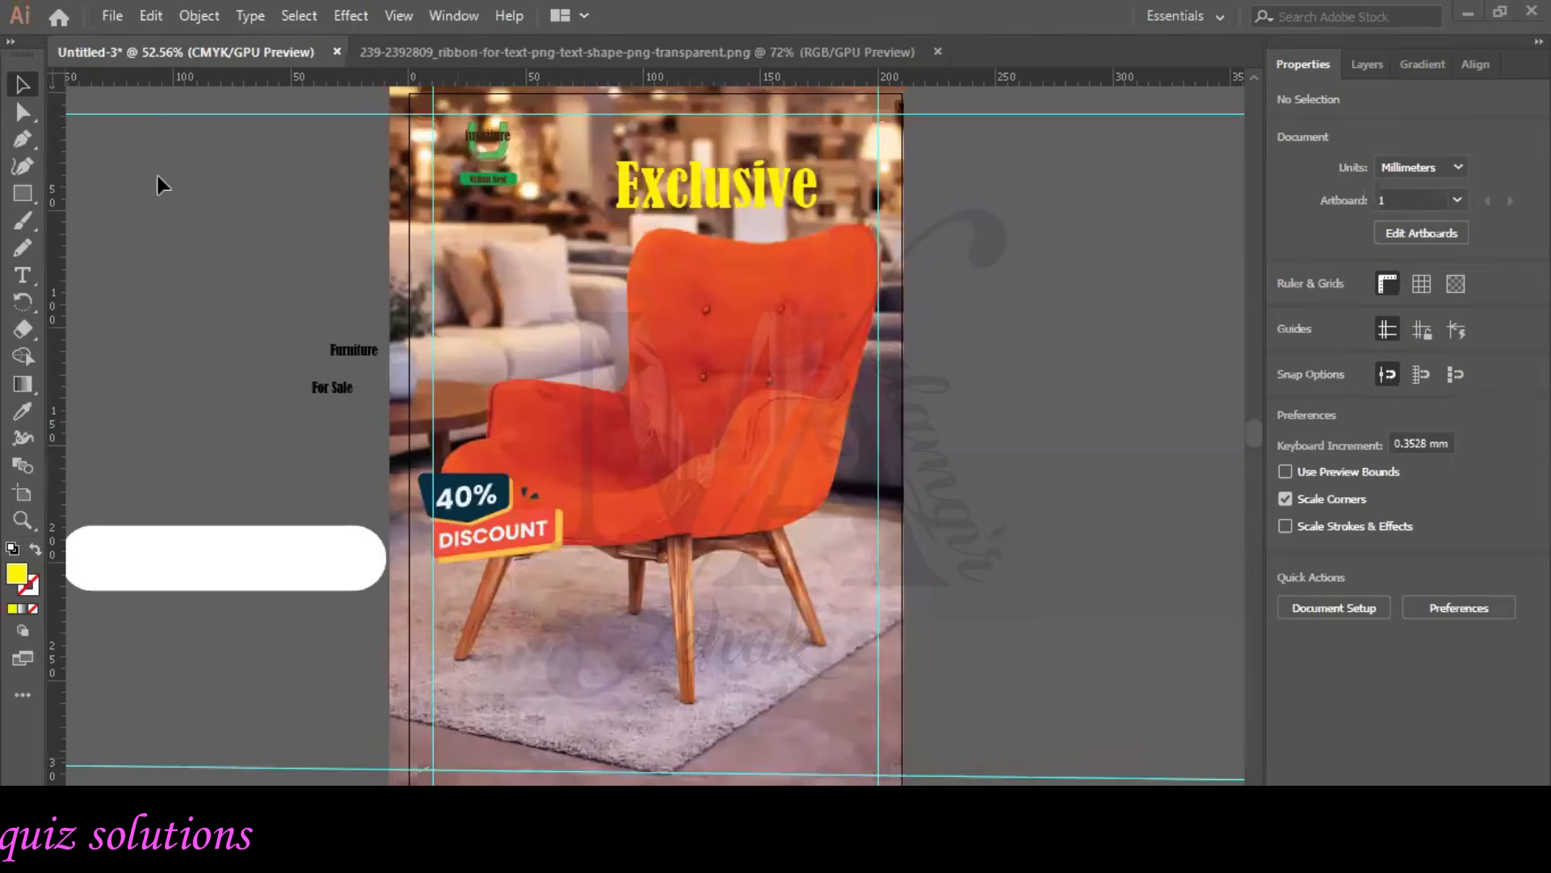
# - Back in Illustrator, close the original ribbon document and bring the ribbon from the removebg-preview PNG into the Untitled-3 poster
pyautogui.click(927, 50)
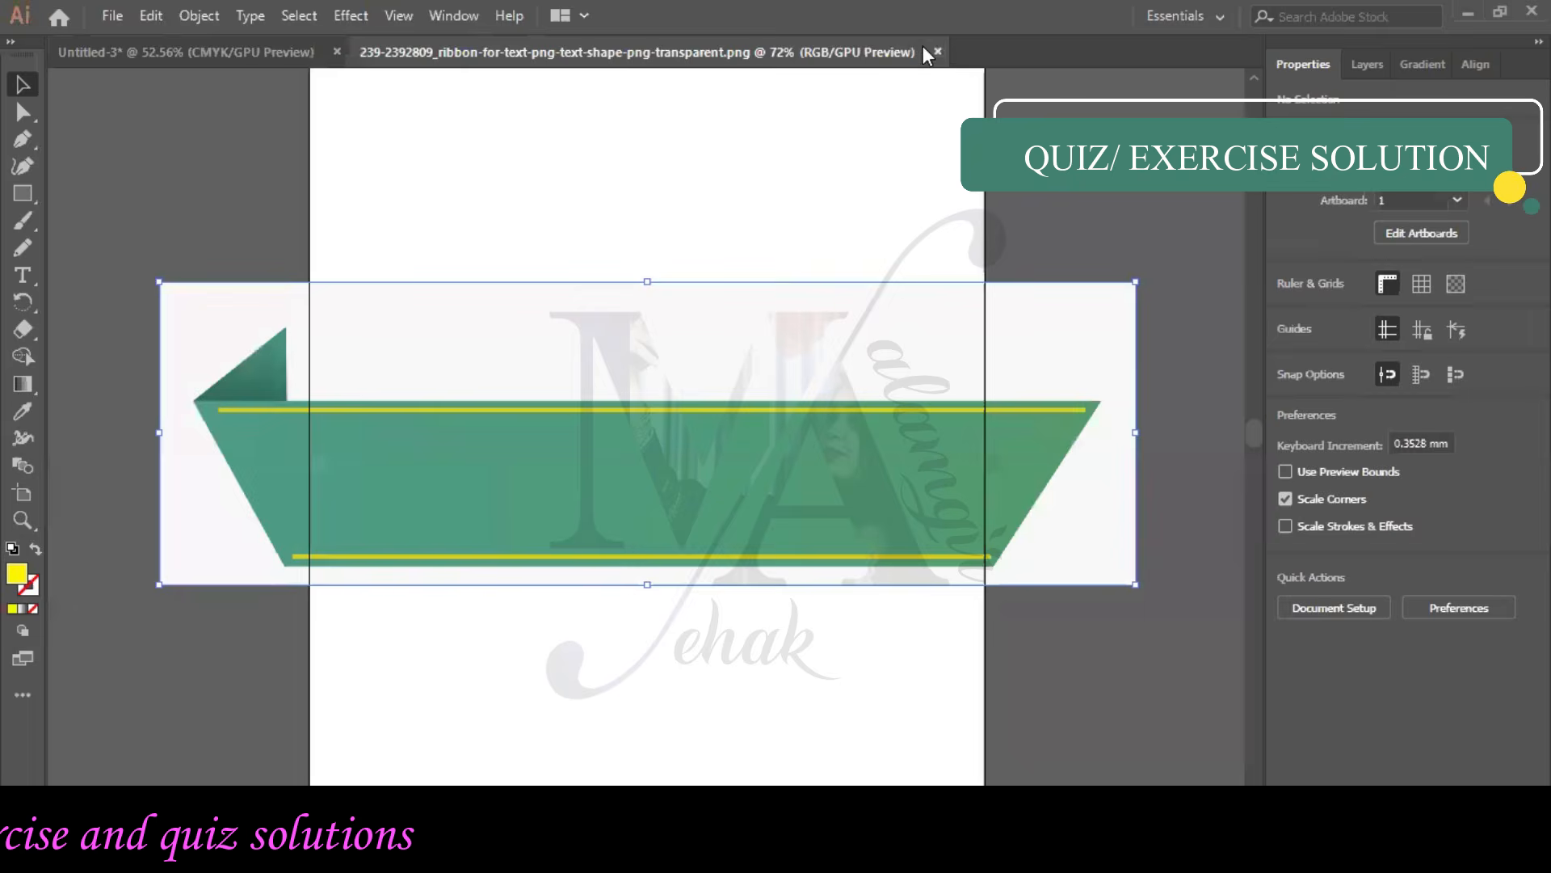
pyautogui.click(925, 49)
pyautogui.click(113, 15)
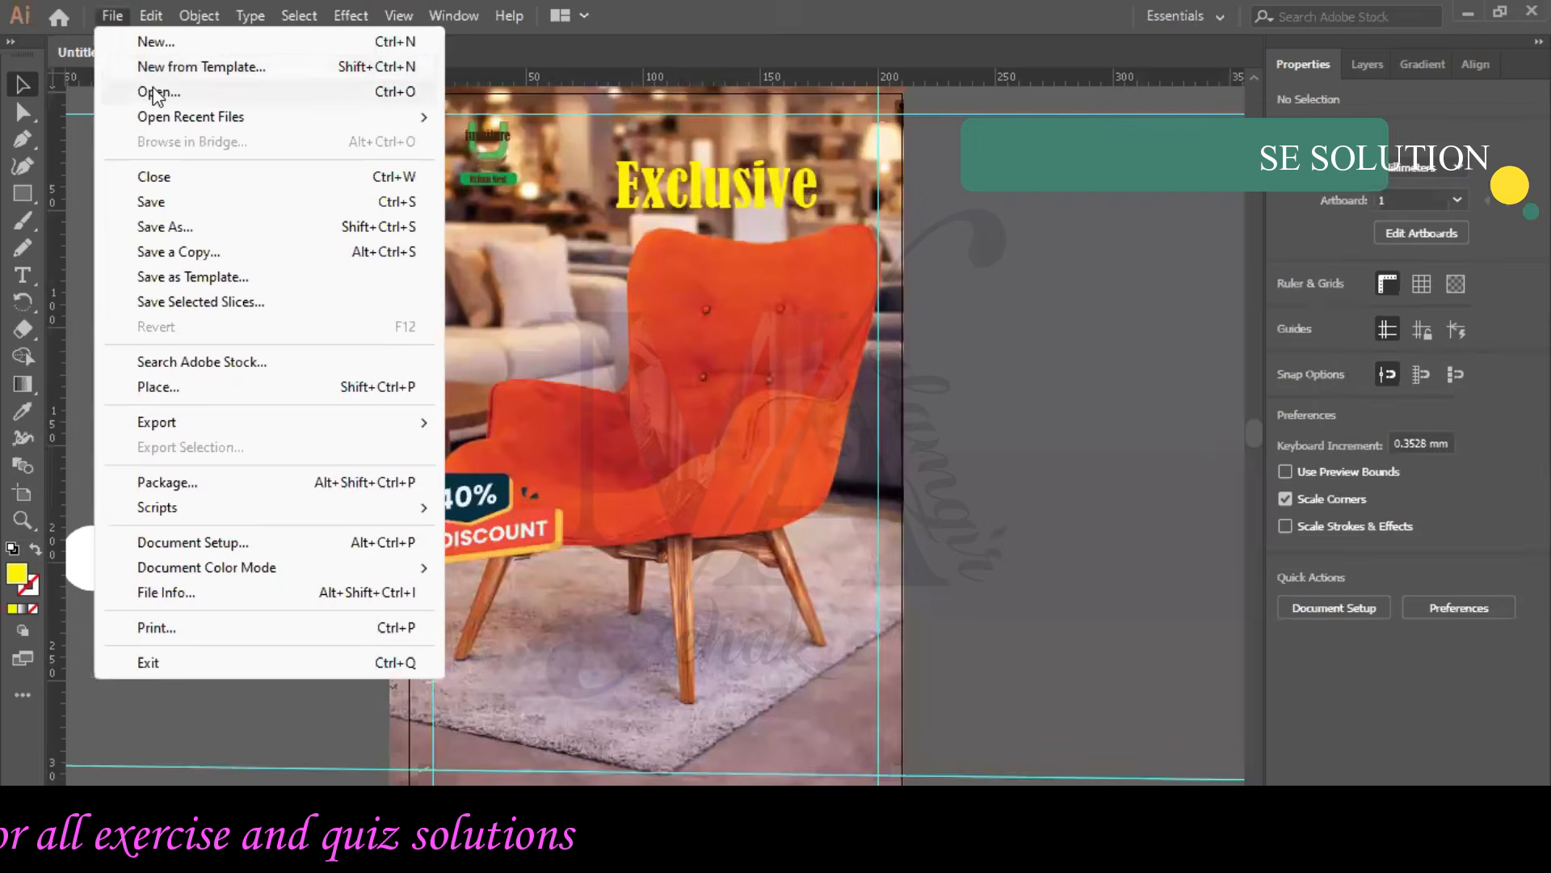
pyautogui.click(677, 410)
pyautogui.hotkey('ctrl', 'o')
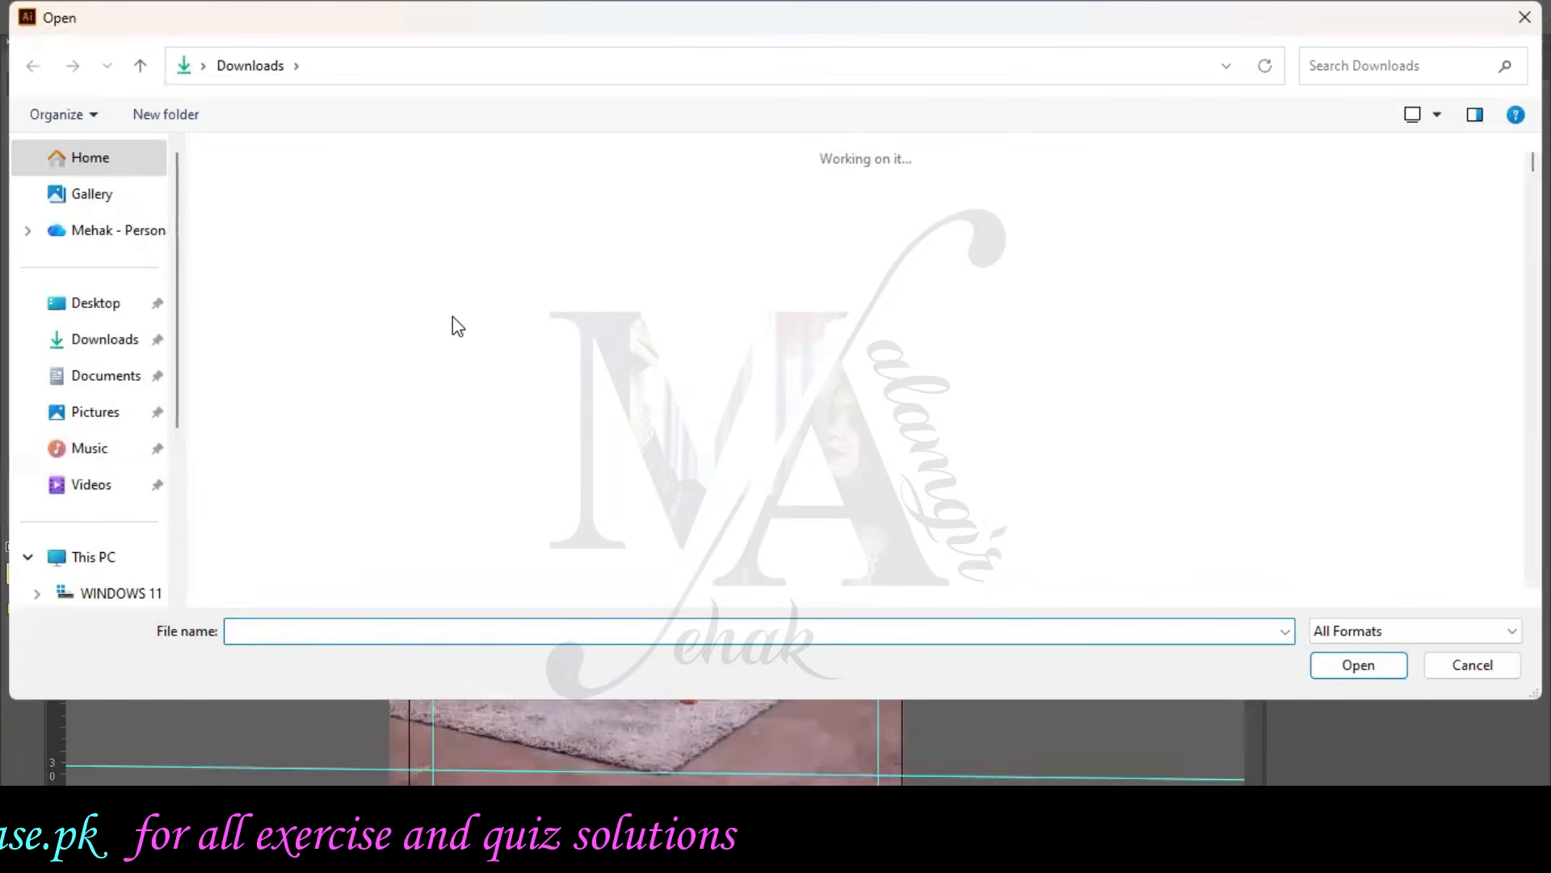
pyautogui.doubleClick(391, 303)
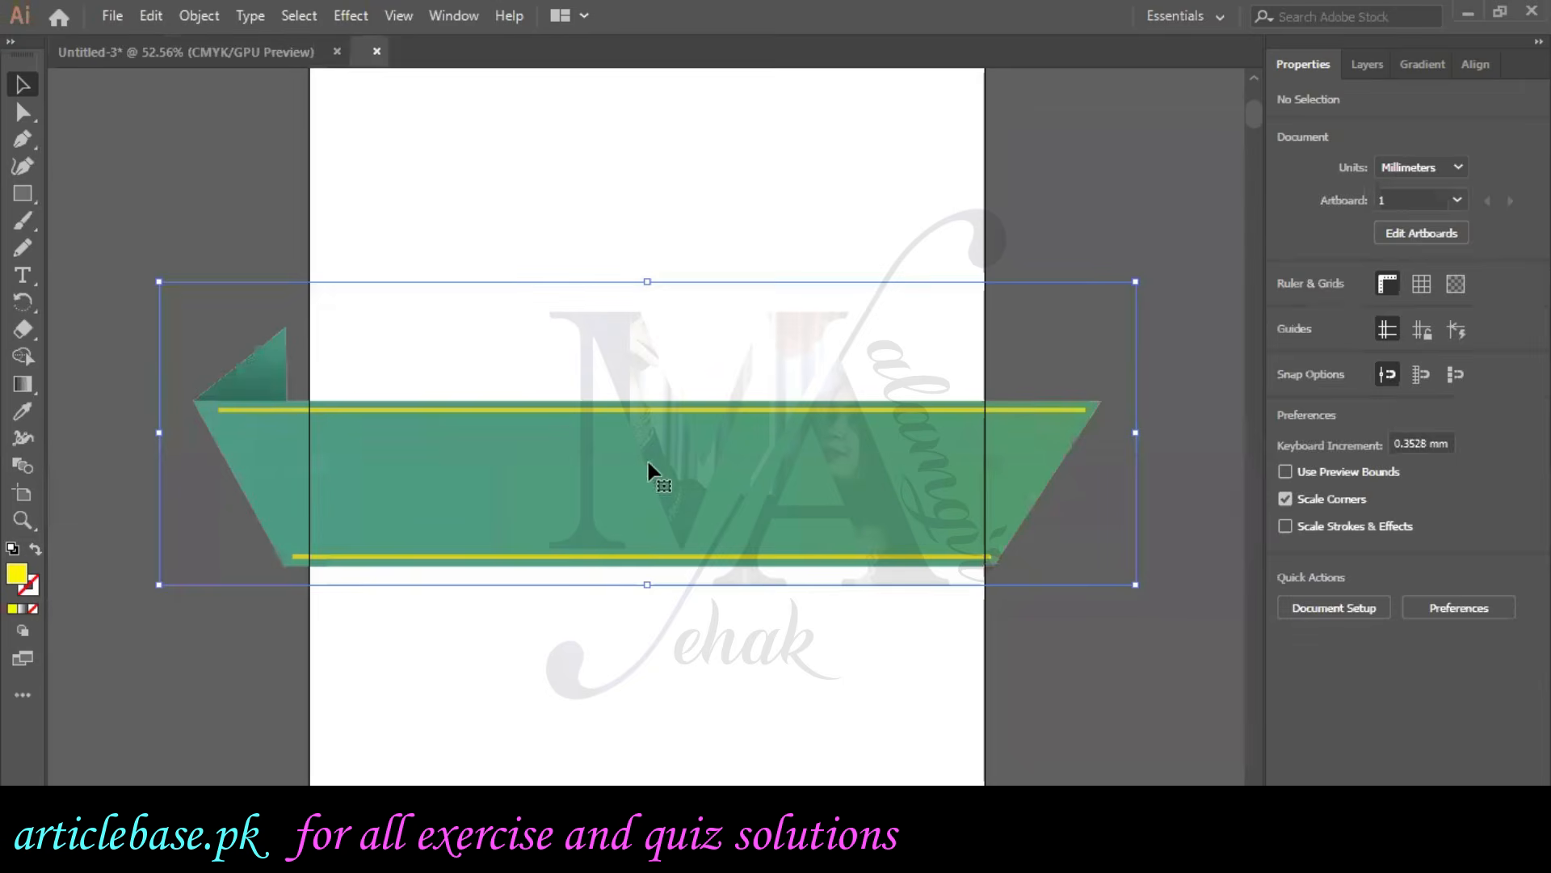
pyautogui.moveTo(646, 458); pyautogui.dragTo(613, 327)
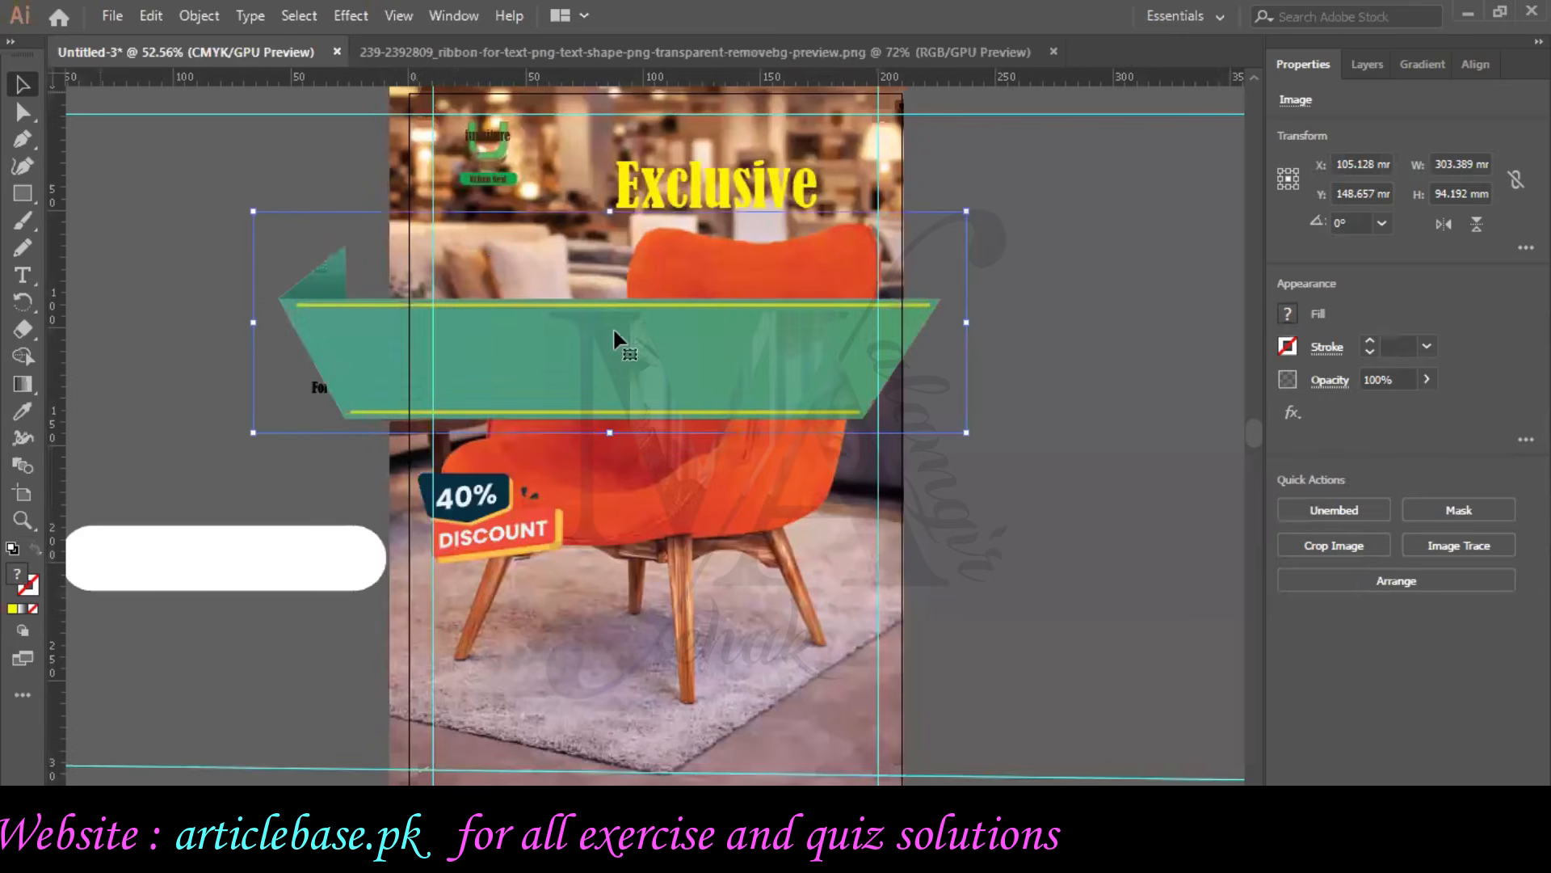
# - Scale the green ribbon to about 142 by 44 mm, try it on the poster, and set it aside on the pasteboard
pyautogui.moveTo(253, 211); pyautogui.dragTo(728, 206)
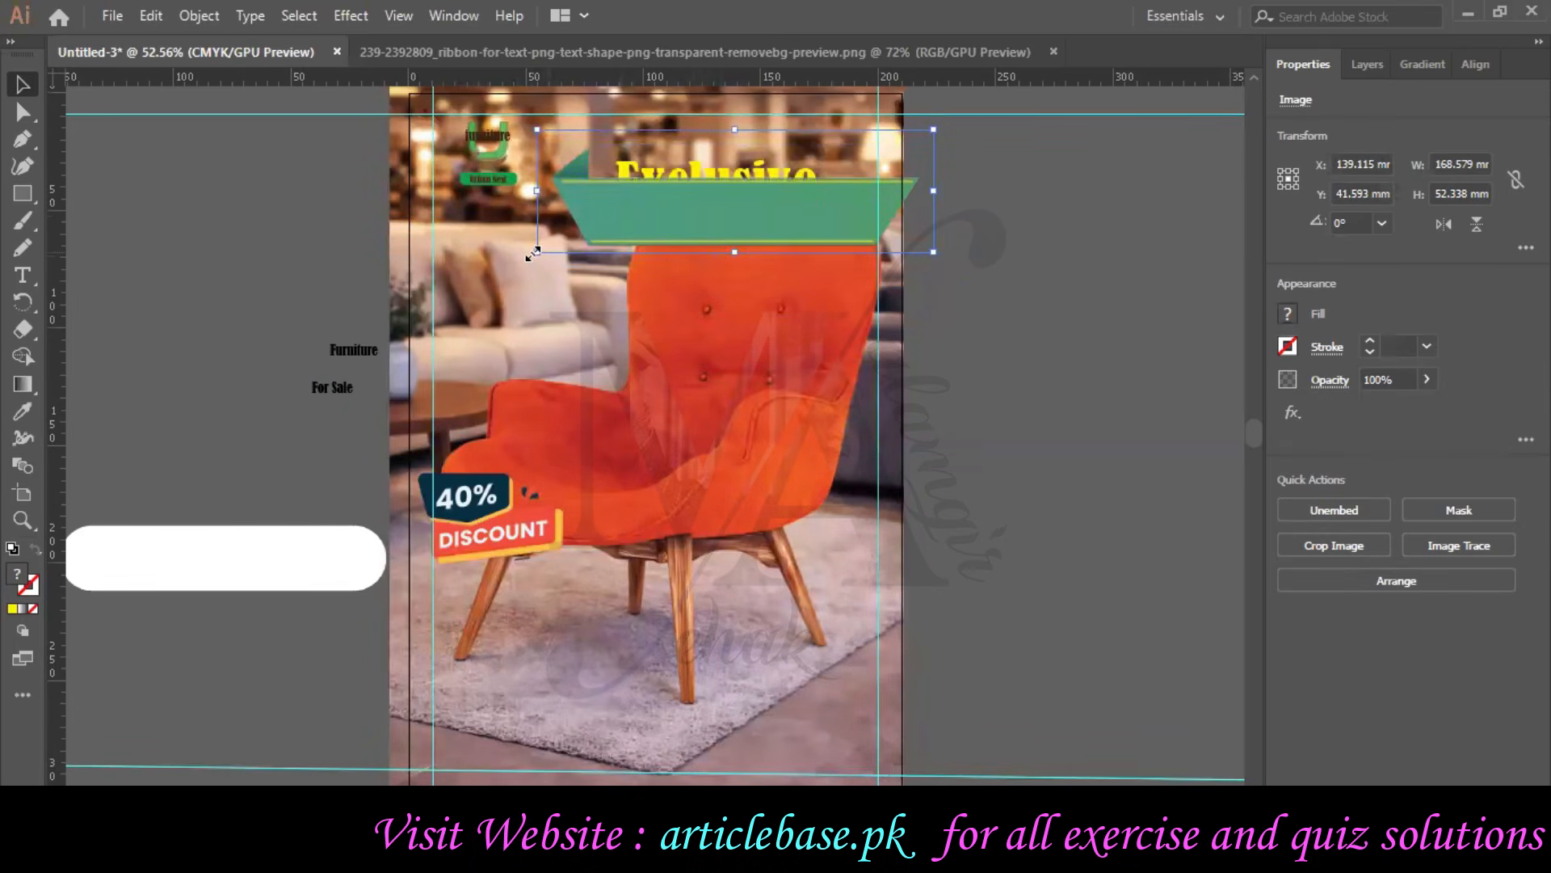
pyautogui.moveTo(573, 235); pyautogui.dragTo(579, 233)
pyautogui.moveTo(745, 200); pyautogui.dragTo(716, 187)
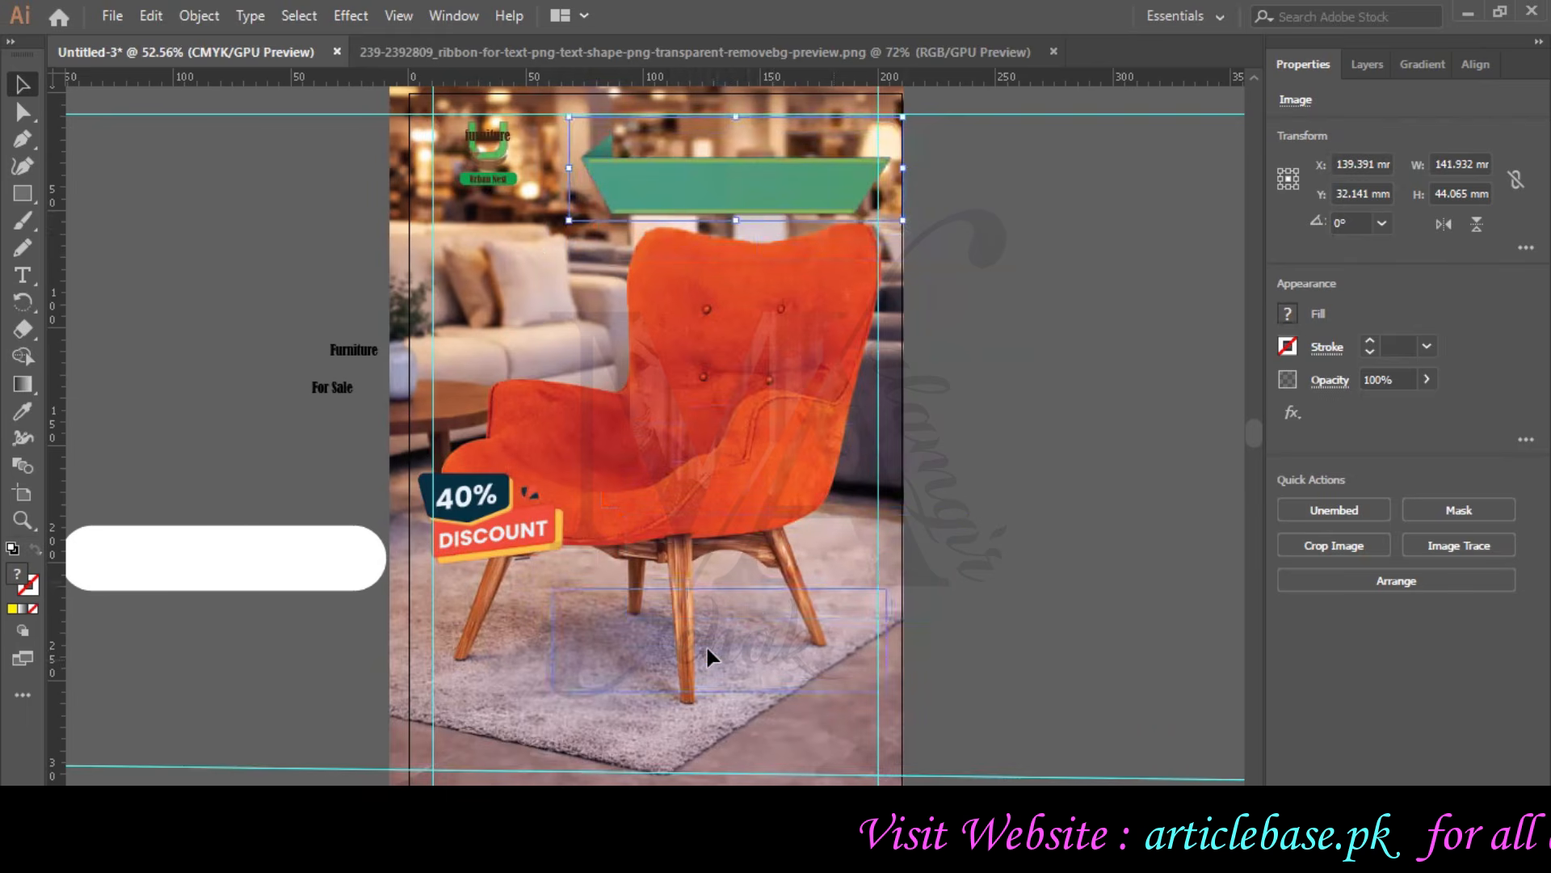
pyautogui.moveTo(705, 643); pyautogui.dragTo(705, 643)
pyautogui.scroll(-4, 746, 517)
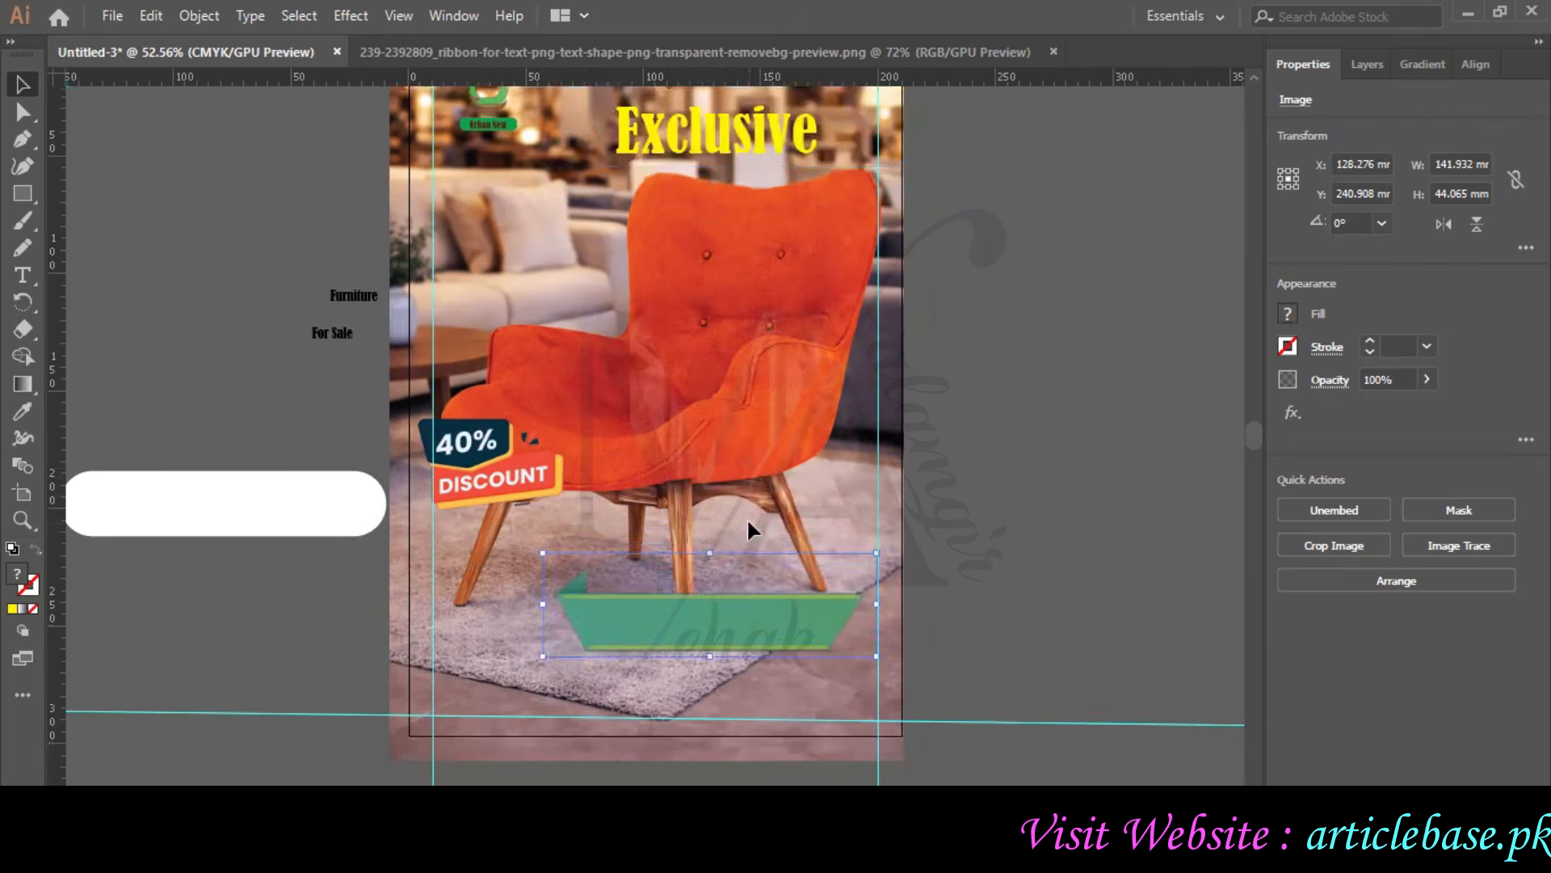
pyautogui.scroll(1, 749, 517)
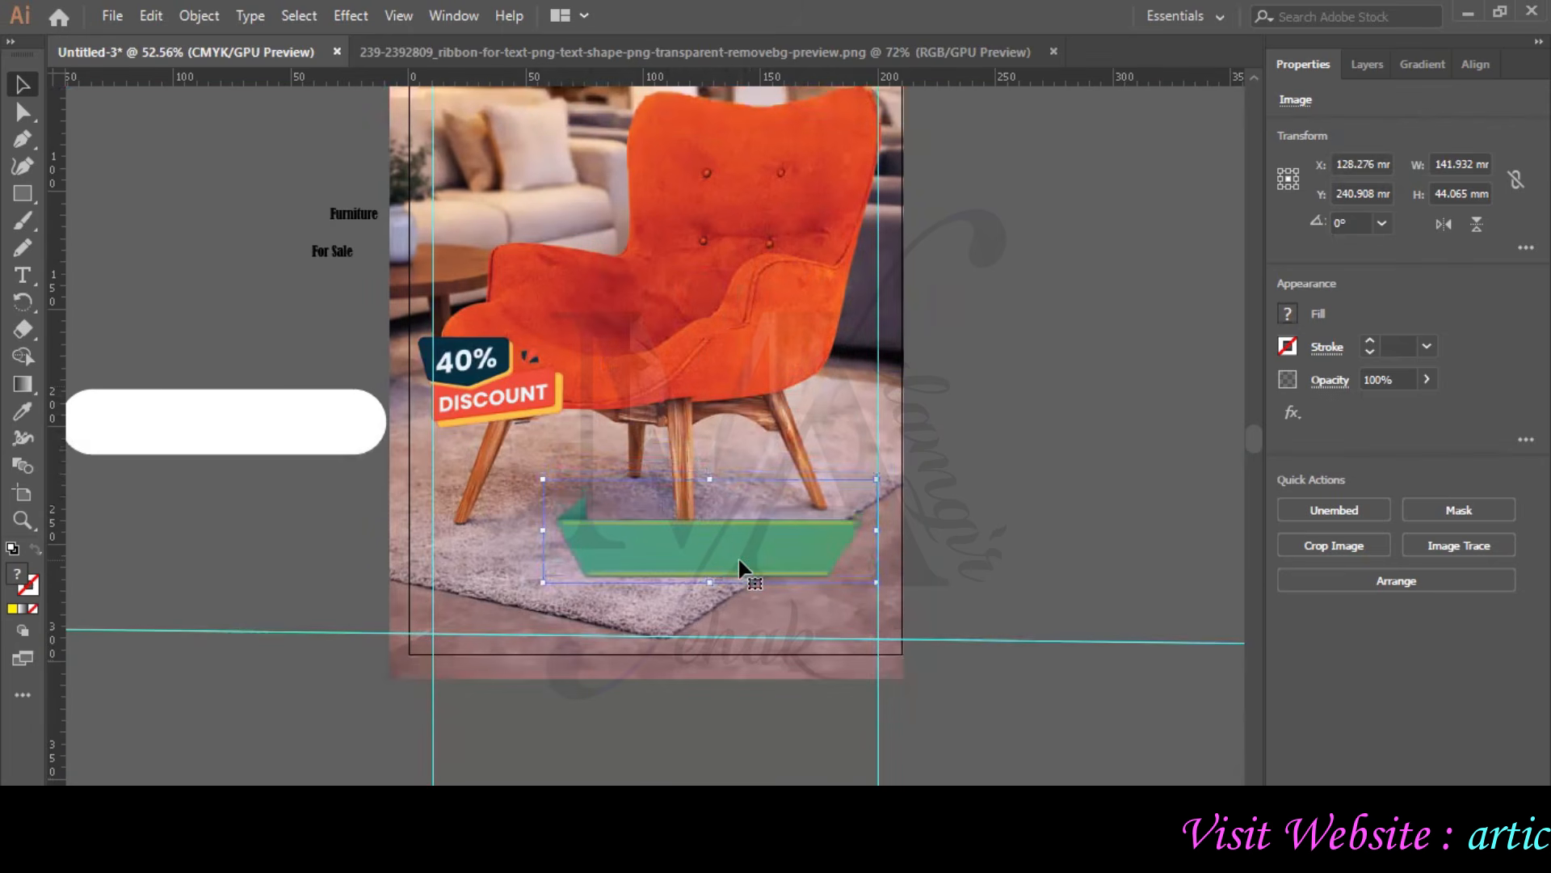
pyautogui.hotkey('ctrl', 'z')
pyautogui.scroll(4, 578, 522)
# - Move the white rounded rectangle from the pasteboard onto the end of the Exclusive heading, resized to about 51 by 17 mm
pyautogui.click(661, 228)
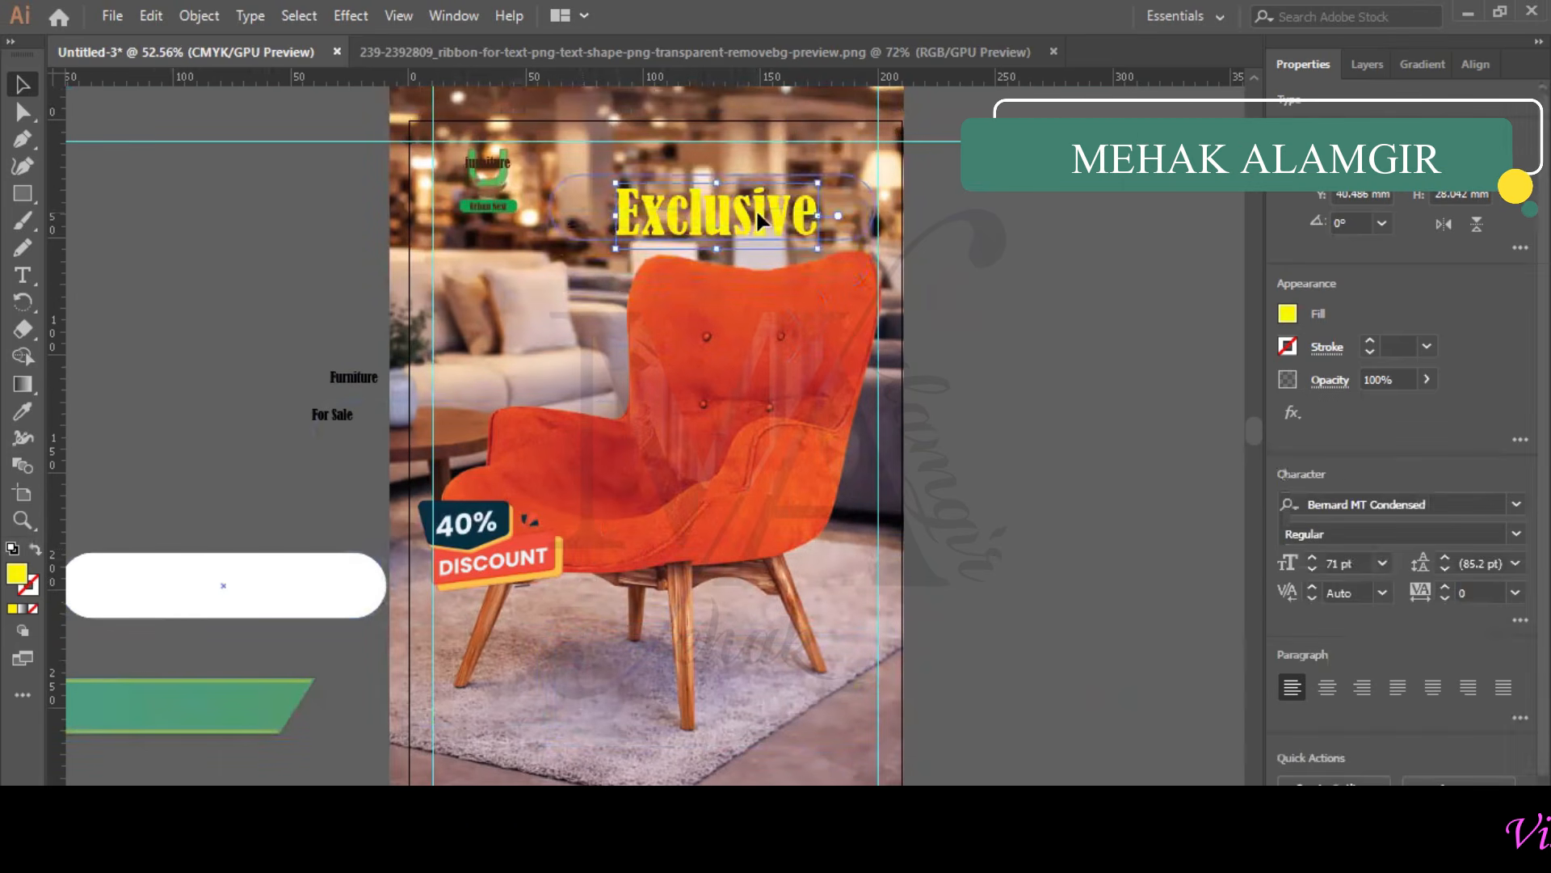
pyautogui.hotkey('ctrl', 'z')
pyautogui.moveTo(554, 203); pyautogui.dragTo(642, 206)
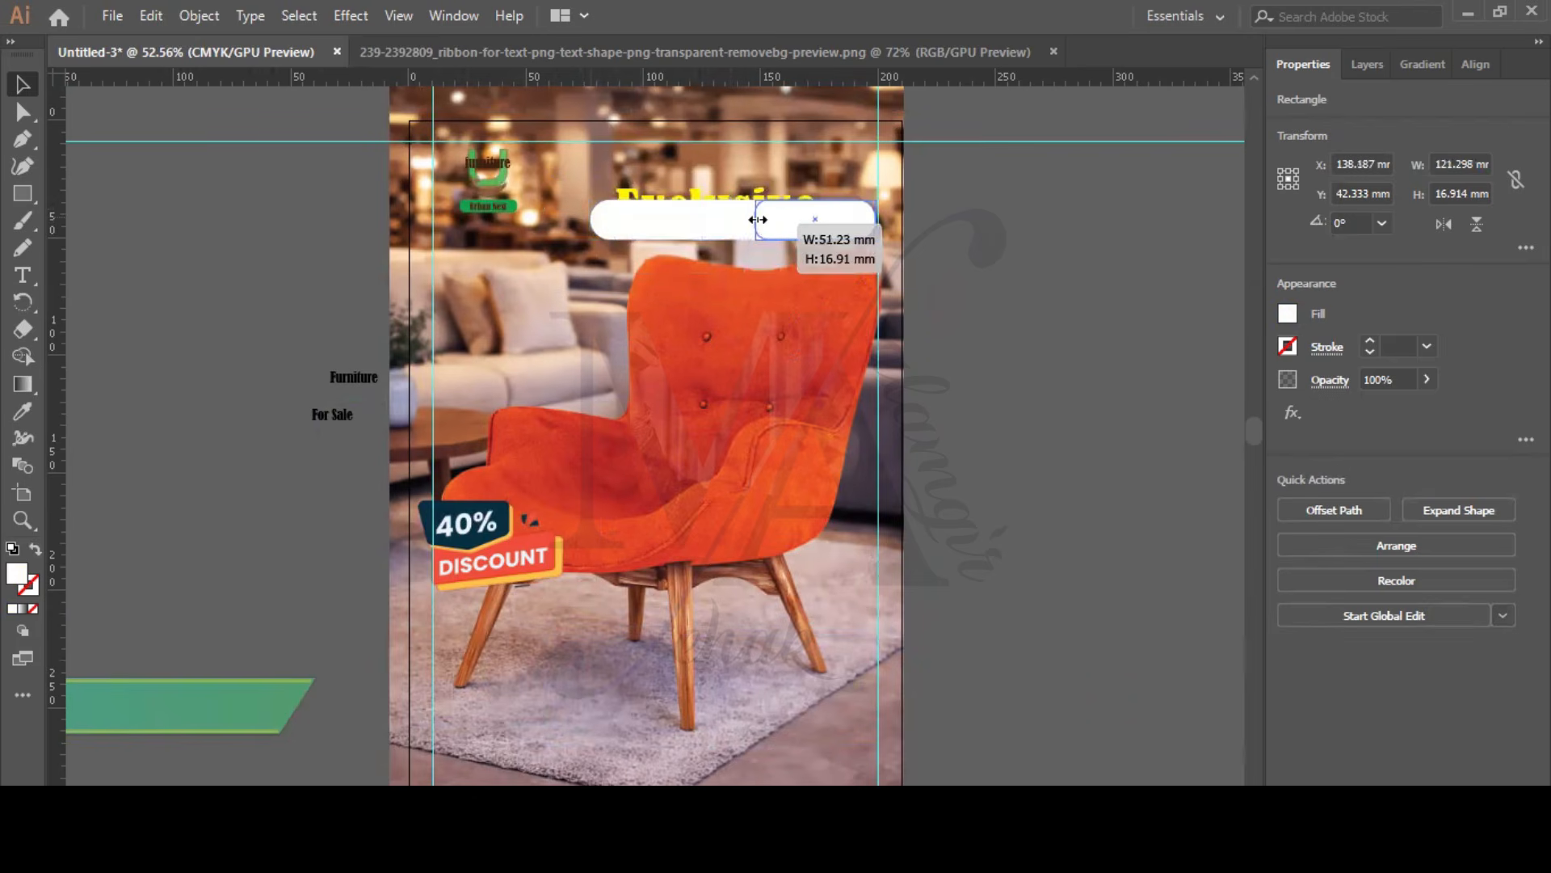
pyautogui.moveTo(830, 225)
pyautogui.mouseDown()
pyautogui.moveTo(840, 198)
pyautogui.moveTo(821, 208)
pyautogui.mouseUp()
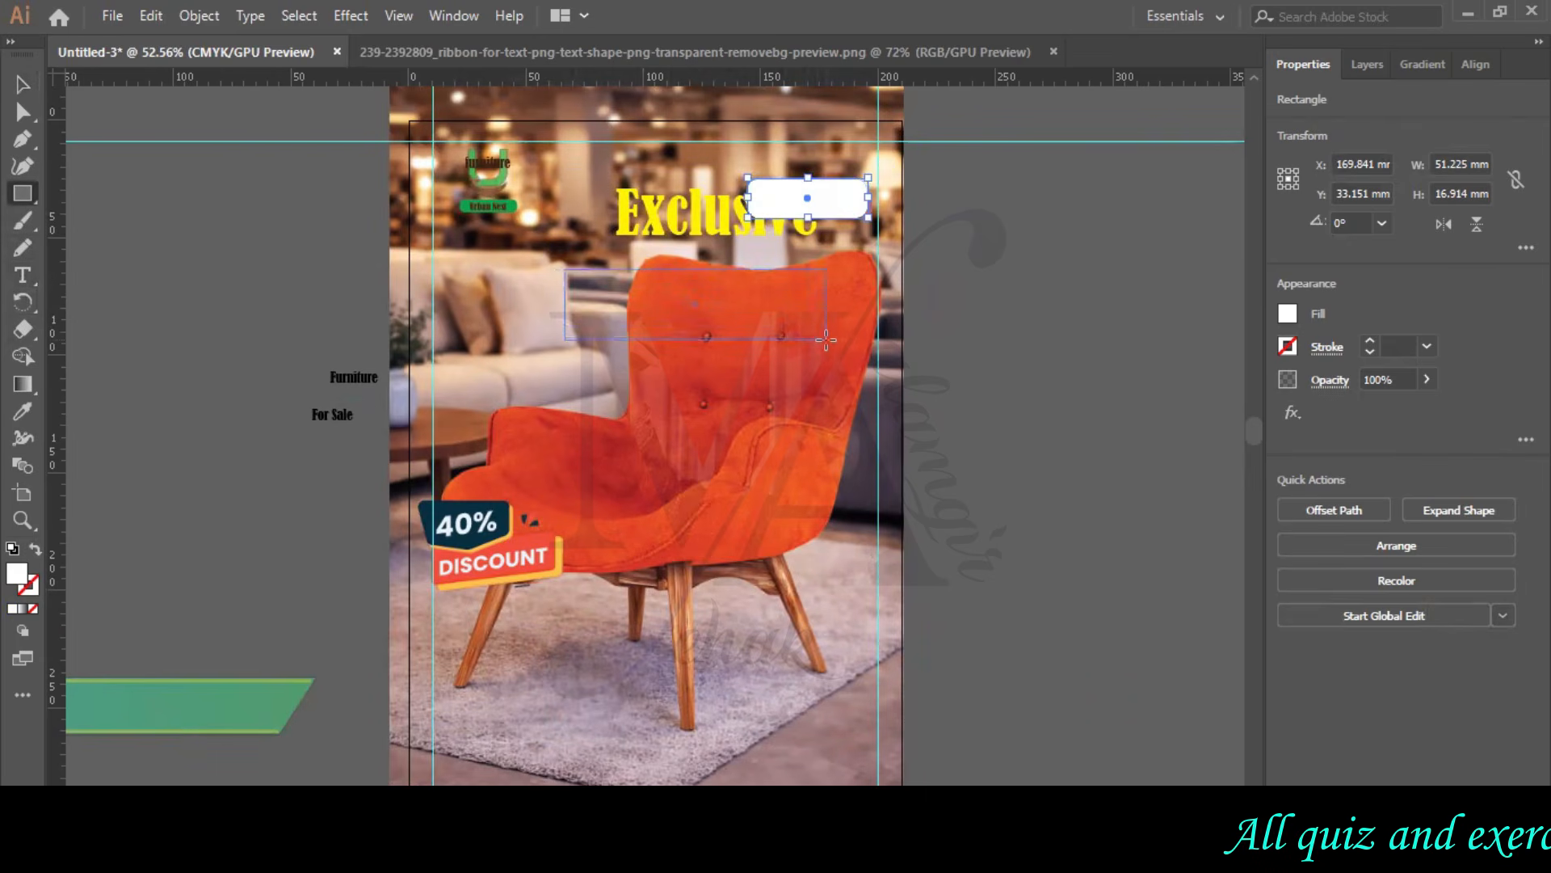
# - Draw a rectangle about 112 by 30 mm across the top of the chair's back and fill it with yellow
pyautogui.moveTo(828, 338); pyautogui.dragTo(828, 339)
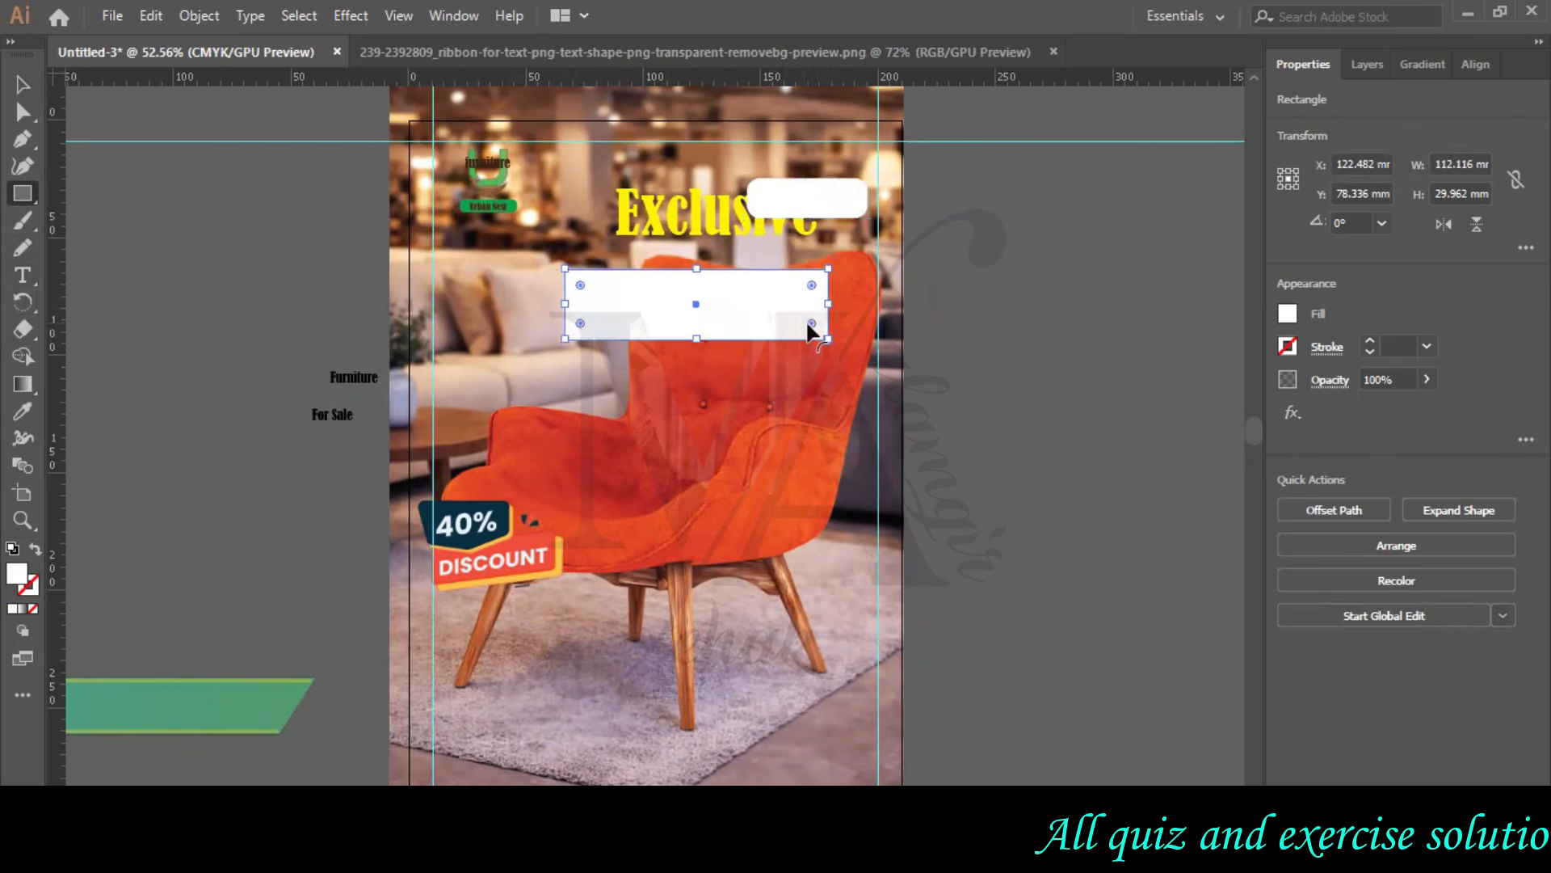
pyautogui.click(1287, 312)
pyautogui.click(1125, 396)
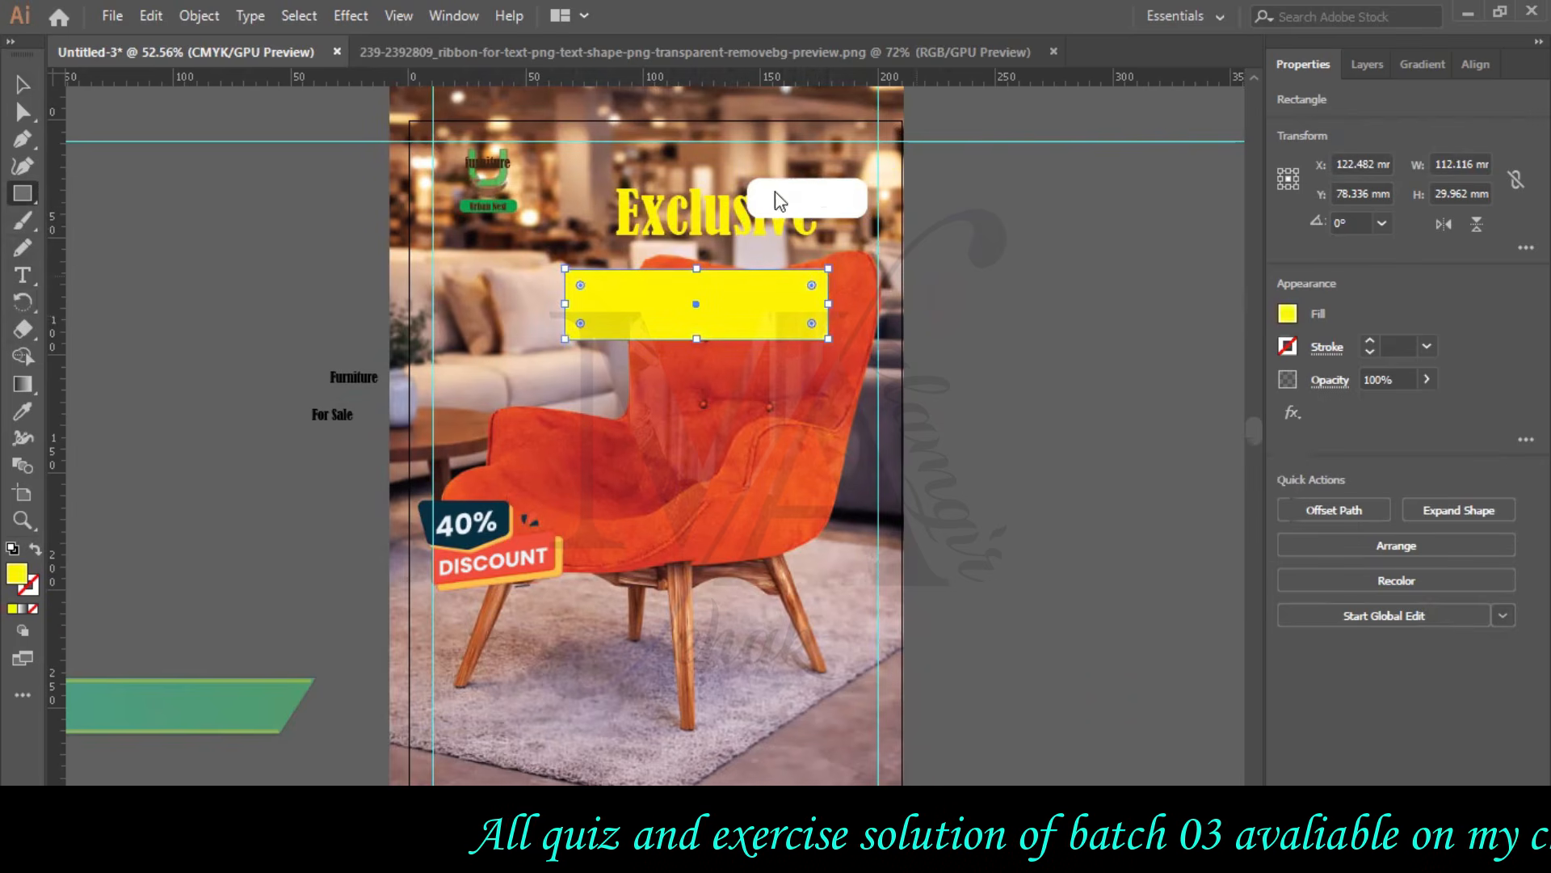
pyautogui.click(541, 434)
pyautogui.press('Escape')
# - Duplicate the small white rounded rectangle and move the one over the Exclusive heading down onto the chair's back
pyautogui.press('v')
pyautogui.click(842, 212)
pyautogui.hotkey('ctrl', 'c')
pyautogui.hotkey('ctrl', 'v')
pyautogui.moveTo(817, 198); pyautogui.dragTo(798, 374)
# - Move the Exclusive heading off the poster onto the pasteboard and place the yellow rectangle against the left margin guide
pyautogui.moveTo(728, 234); pyautogui.dragTo(197, 295)
pyautogui.moveTo(711, 322); pyautogui.dragTo(515, 311)
# - Group the U logo with its furniture and Urban Nest labels and move the group to the poster's lower right corner
pyautogui.click(1364, 65)
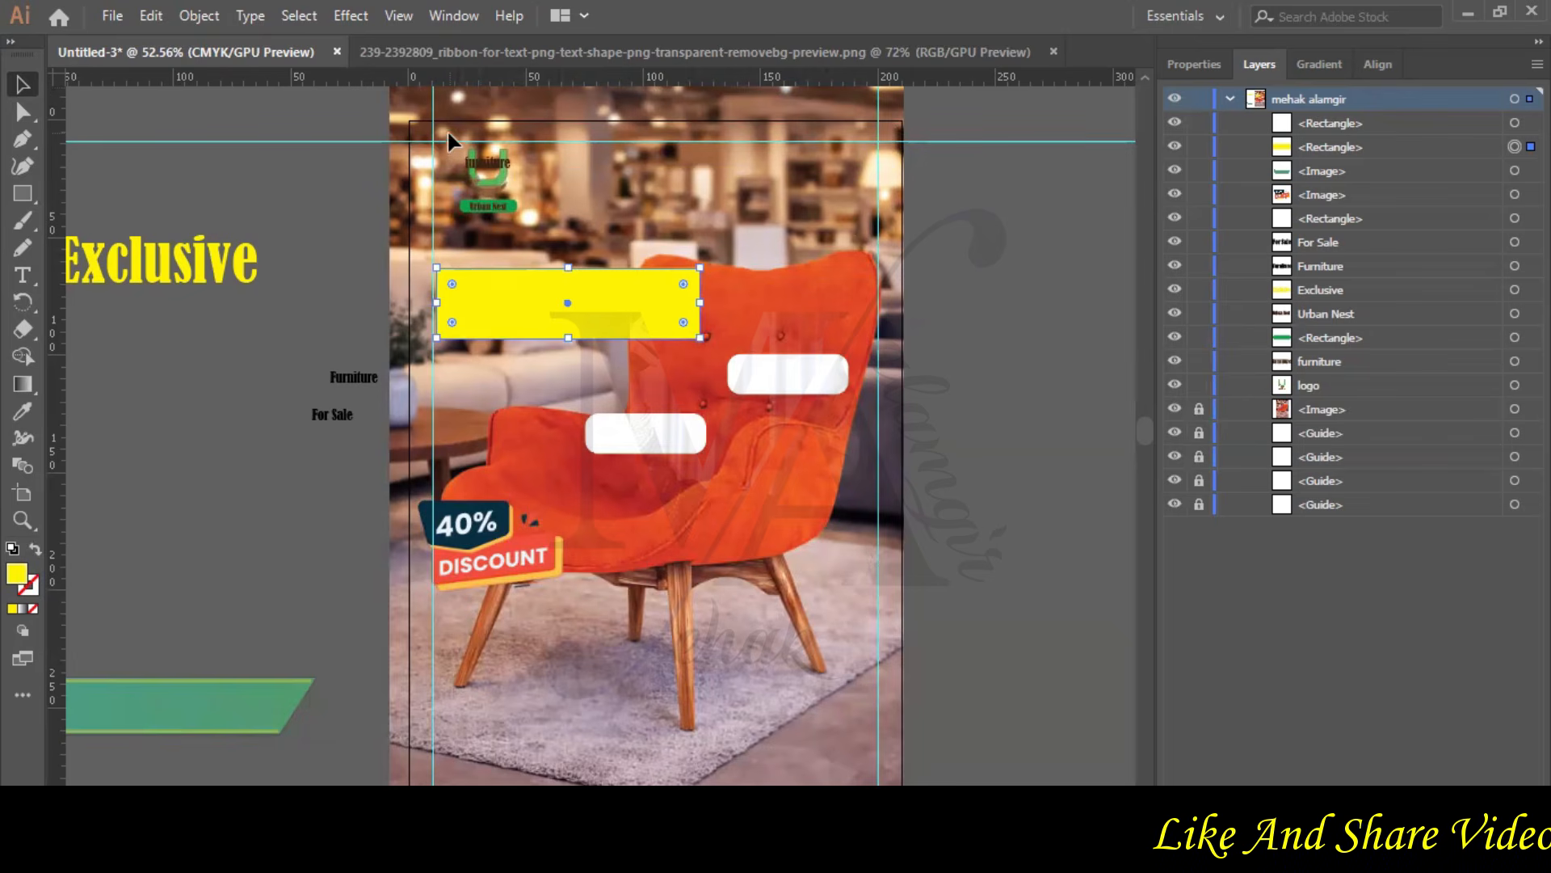
pyautogui.moveTo(448, 130); pyautogui.dragTo(829, 774)
pyautogui.rightClick(501, 204)
pyautogui.click(533, 344)
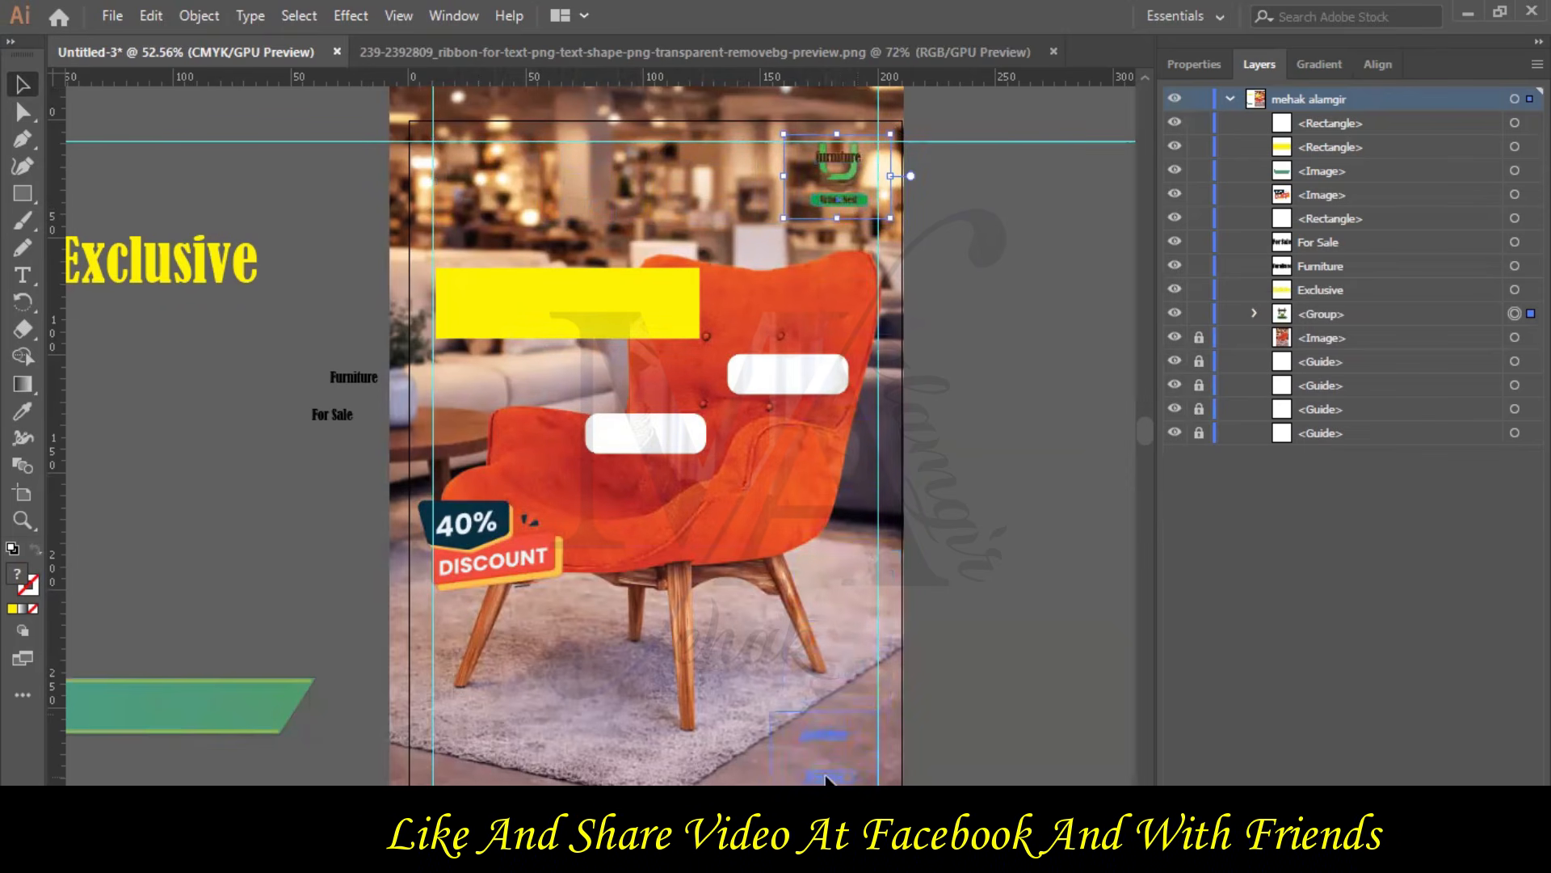
pyautogui.scroll(-3, 832, 771)
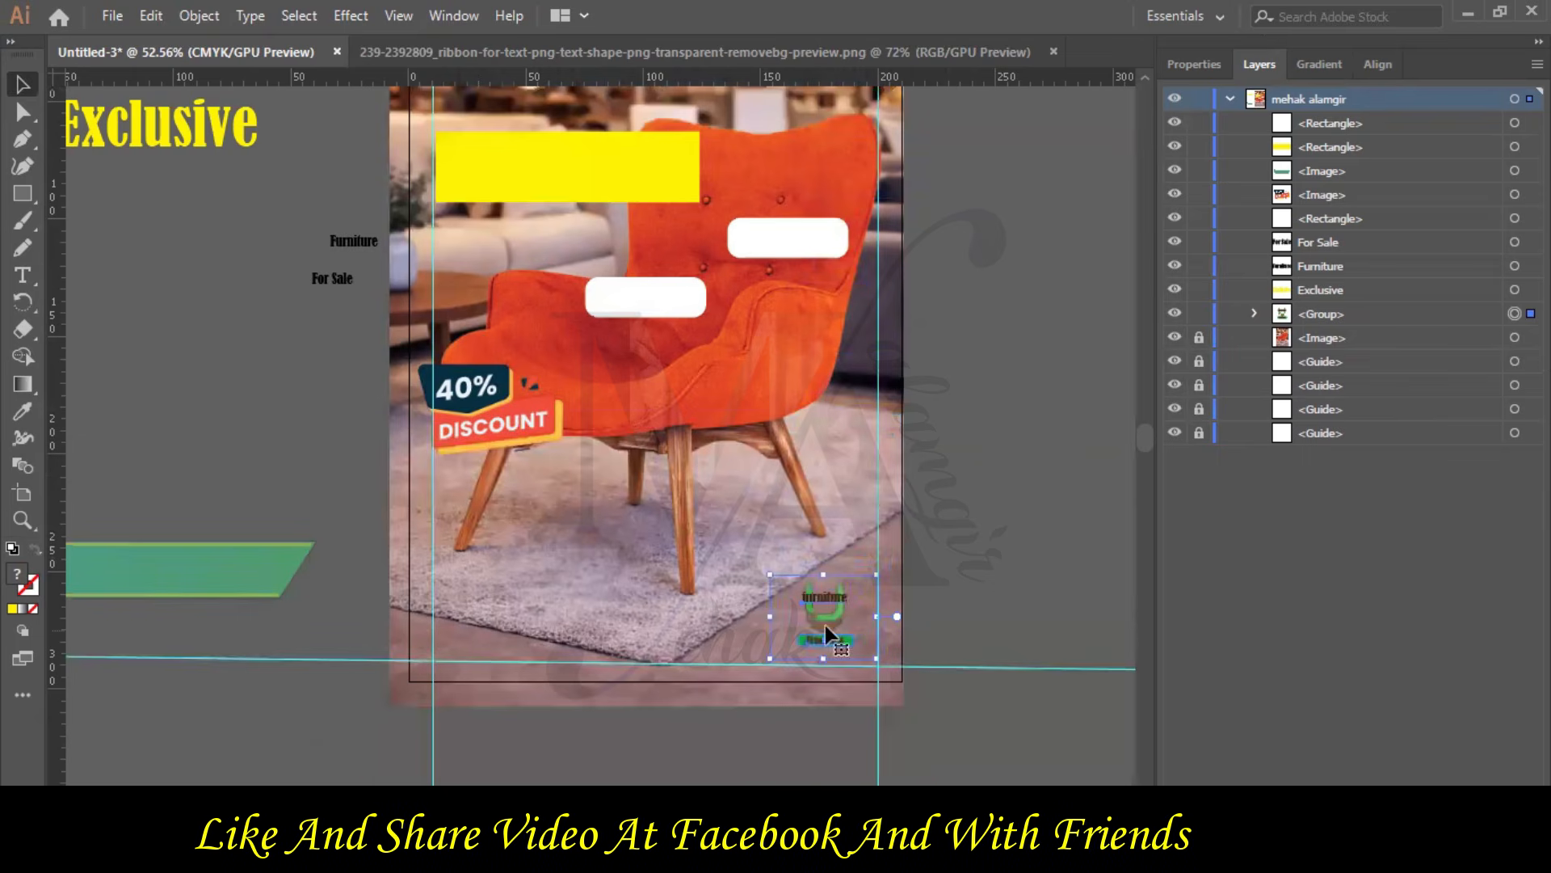
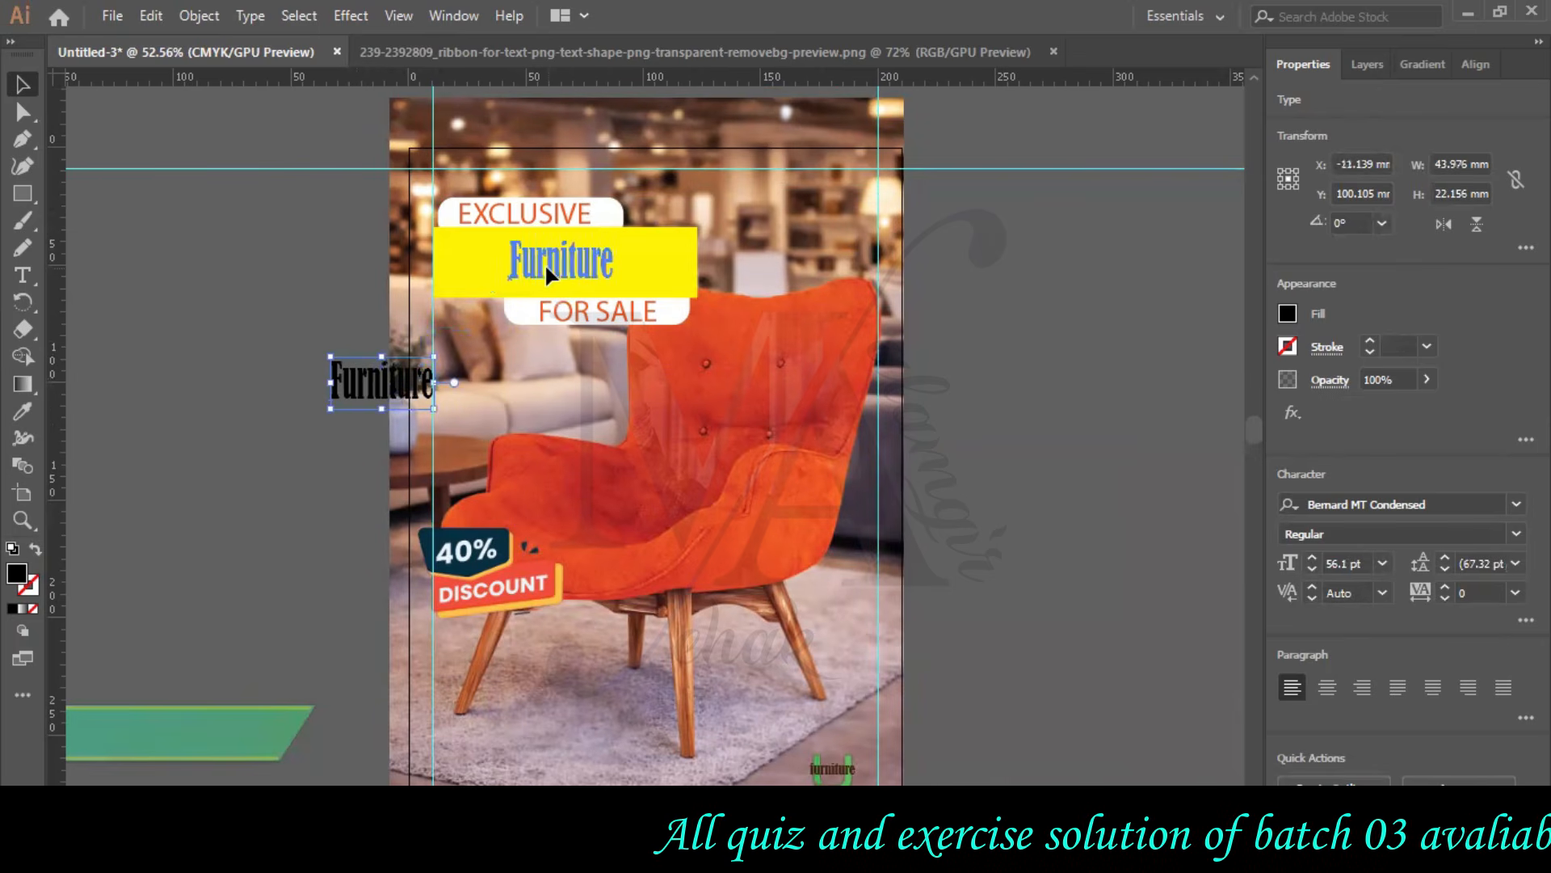
# - Move the Furniture text onto the yellow rectangle, bring it to the front, and stretch it to about 102 mm wide
pyautogui.moveTo(547, 268); pyautogui.dragTo(548, 267)
pyautogui.click(1366, 65)
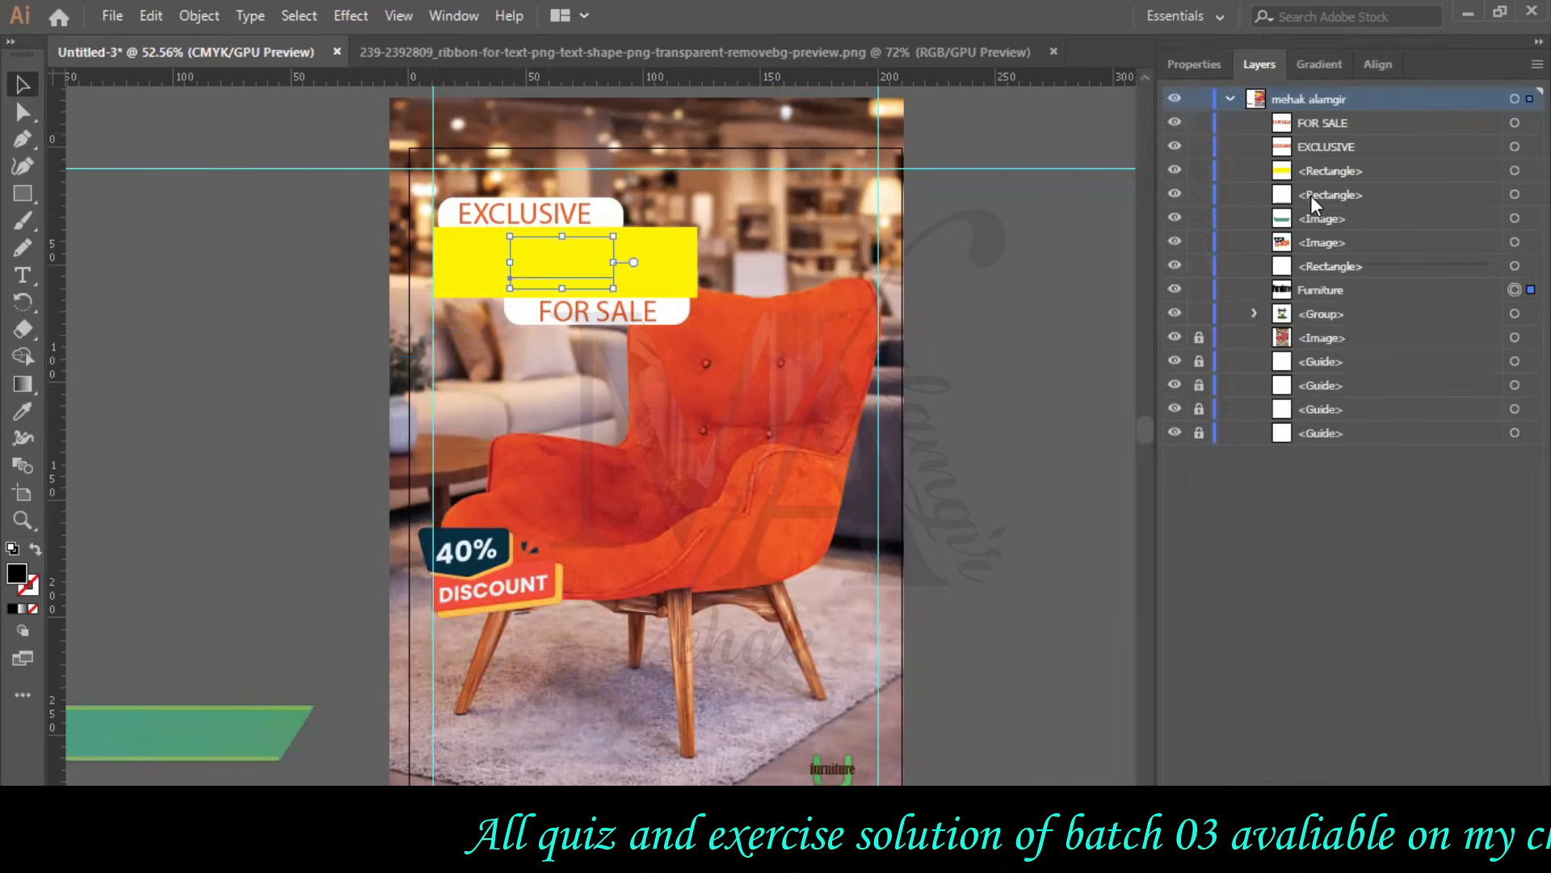
pyautogui.moveTo(1343, 287); pyautogui.dragTo(1332, 113)
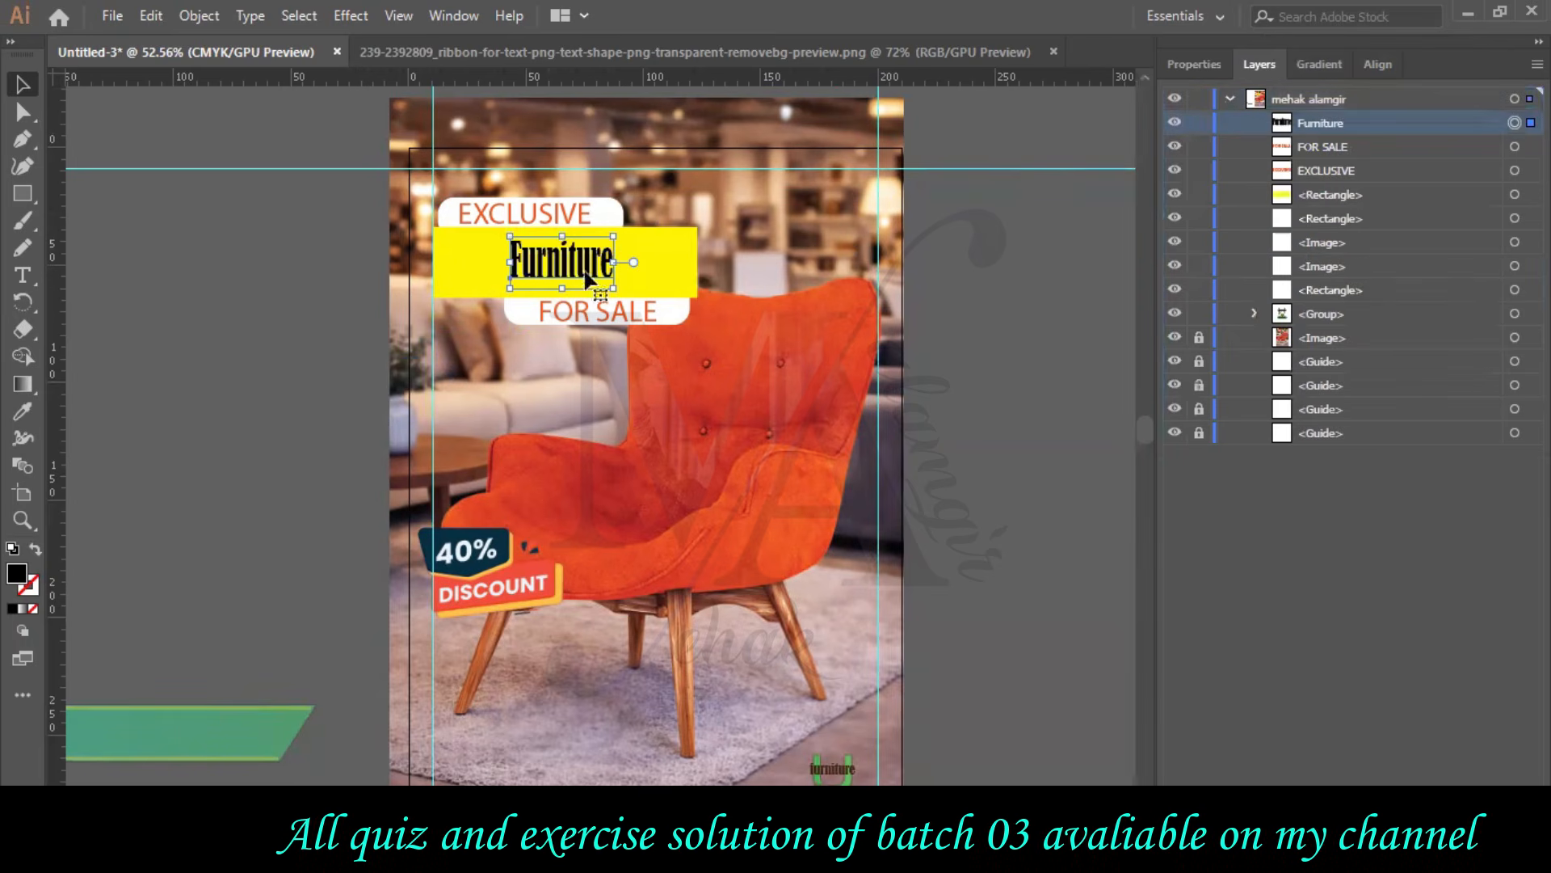
pyautogui.moveTo(616, 264); pyautogui.dragTo(689, 263)
pyautogui.moveTo(510, 260); pyautogui.dragTo(448, 262)
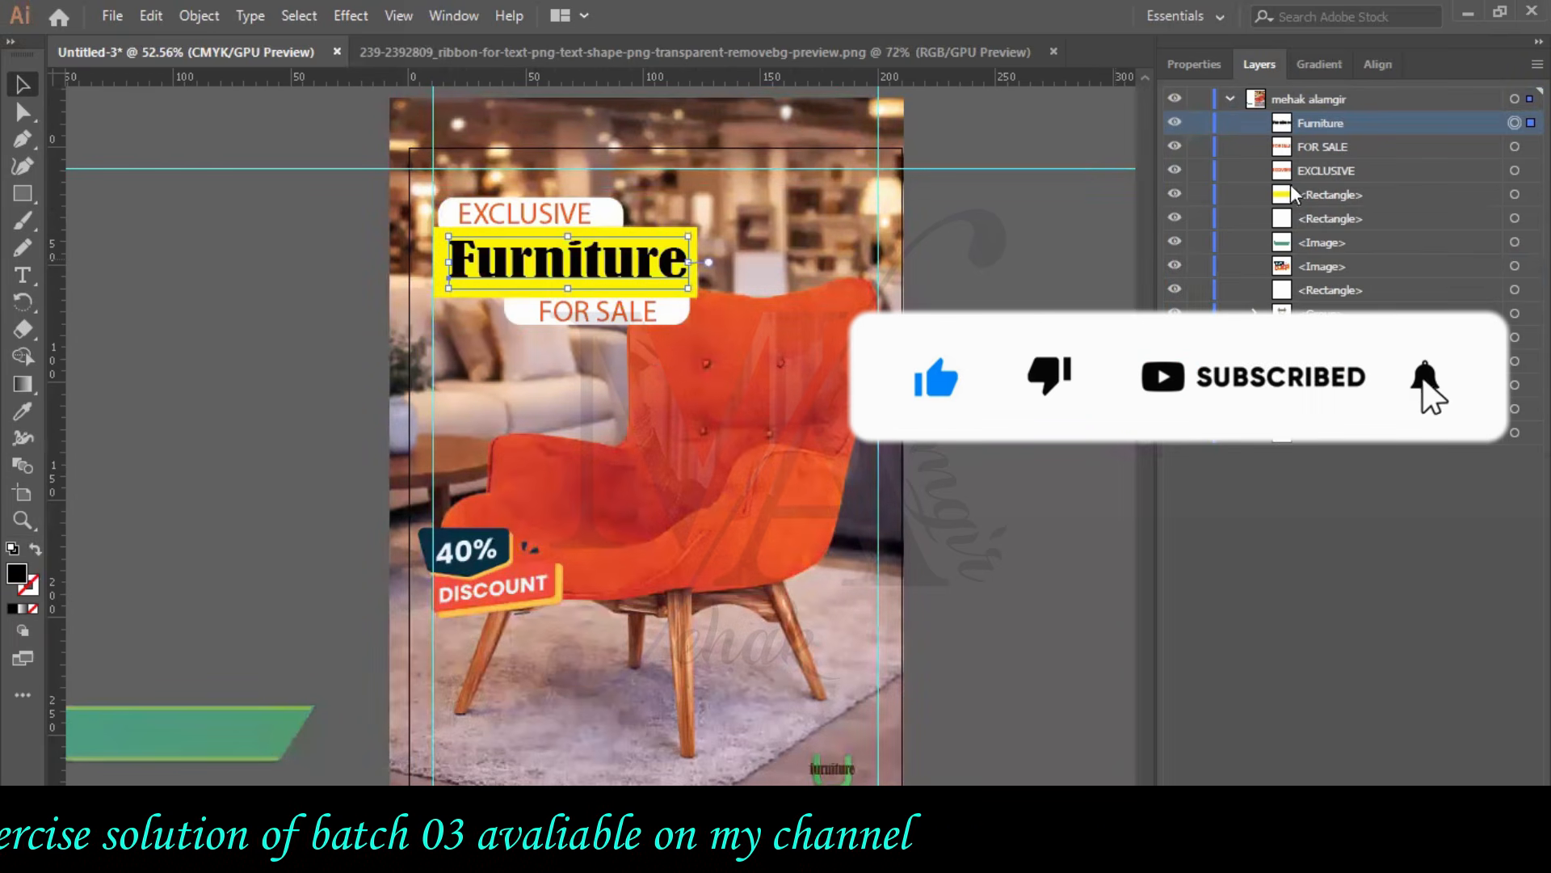
# - Try a dark brown fill on the Furniture heading
pyautogui.click(1194, 64)
pyautogui.click(1288, 312)
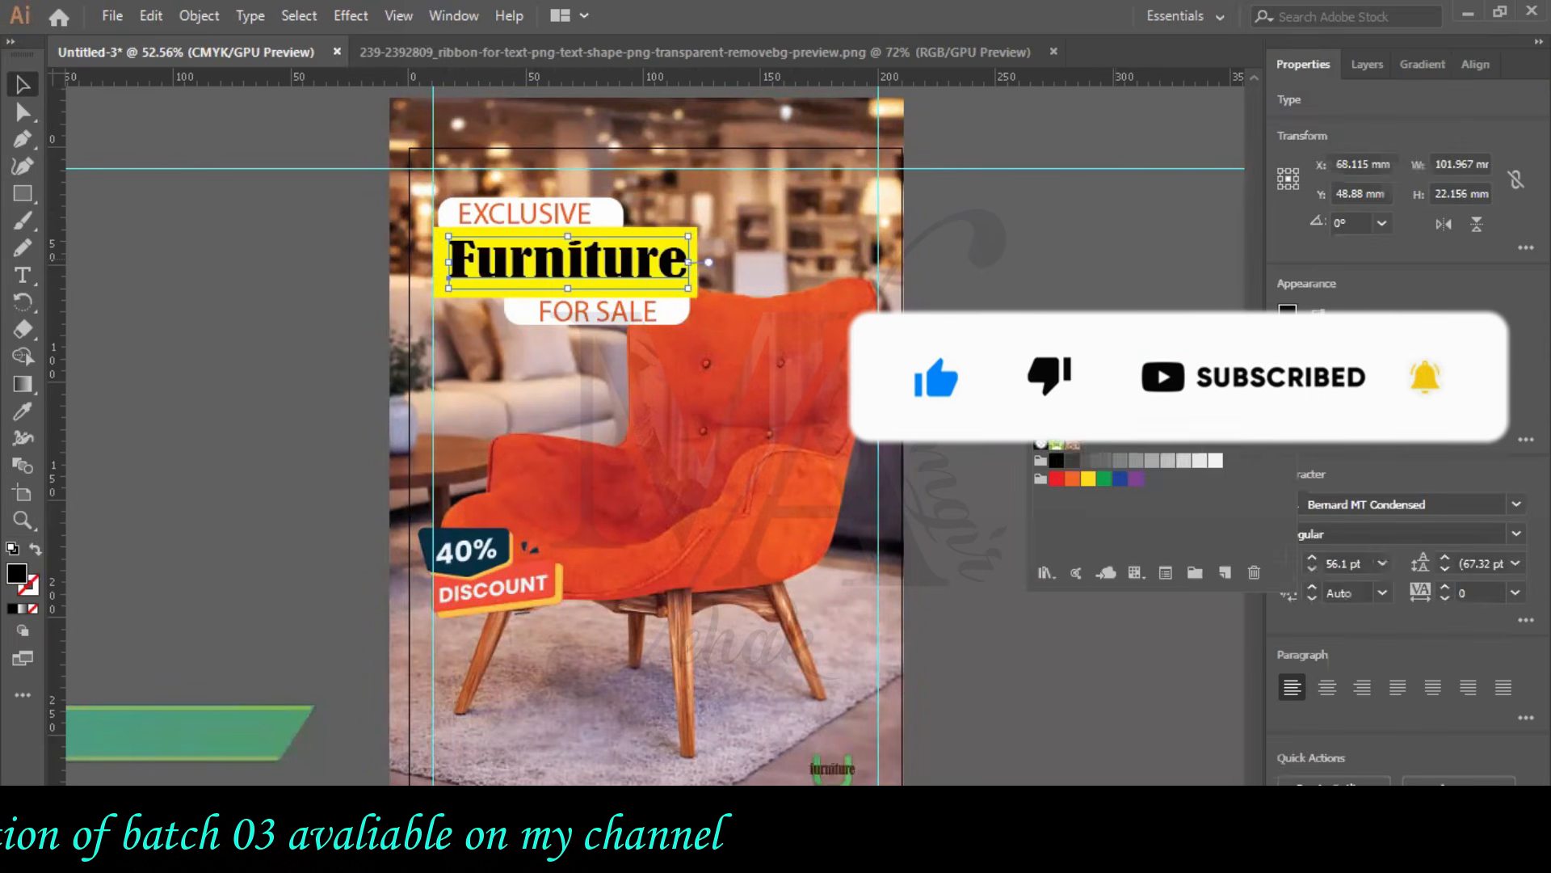
pyautogui.click(1219, 429)
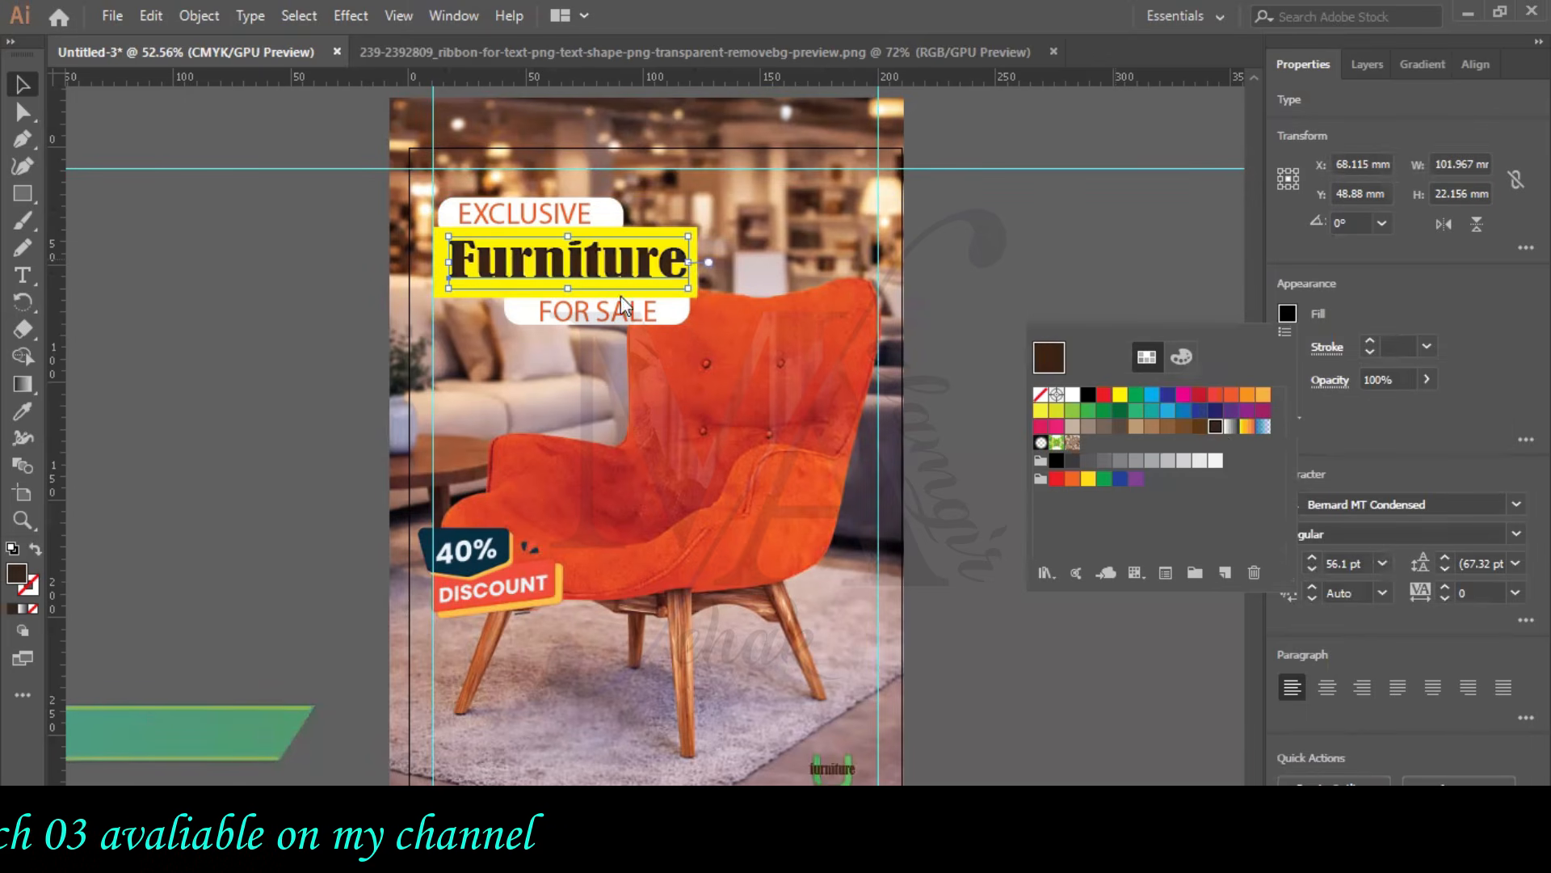
# - Stretch the Furniture heading to about 33 mm high, center it on the yellow rectangle, and fill it with black
pyautogui.click(564, 292)
pyautogui.moveTo(565, 293); pyautogui.dragTo(564, 314)
pyautogui.moveTo(569, 230); pyautogui.dragTo(559, 267)
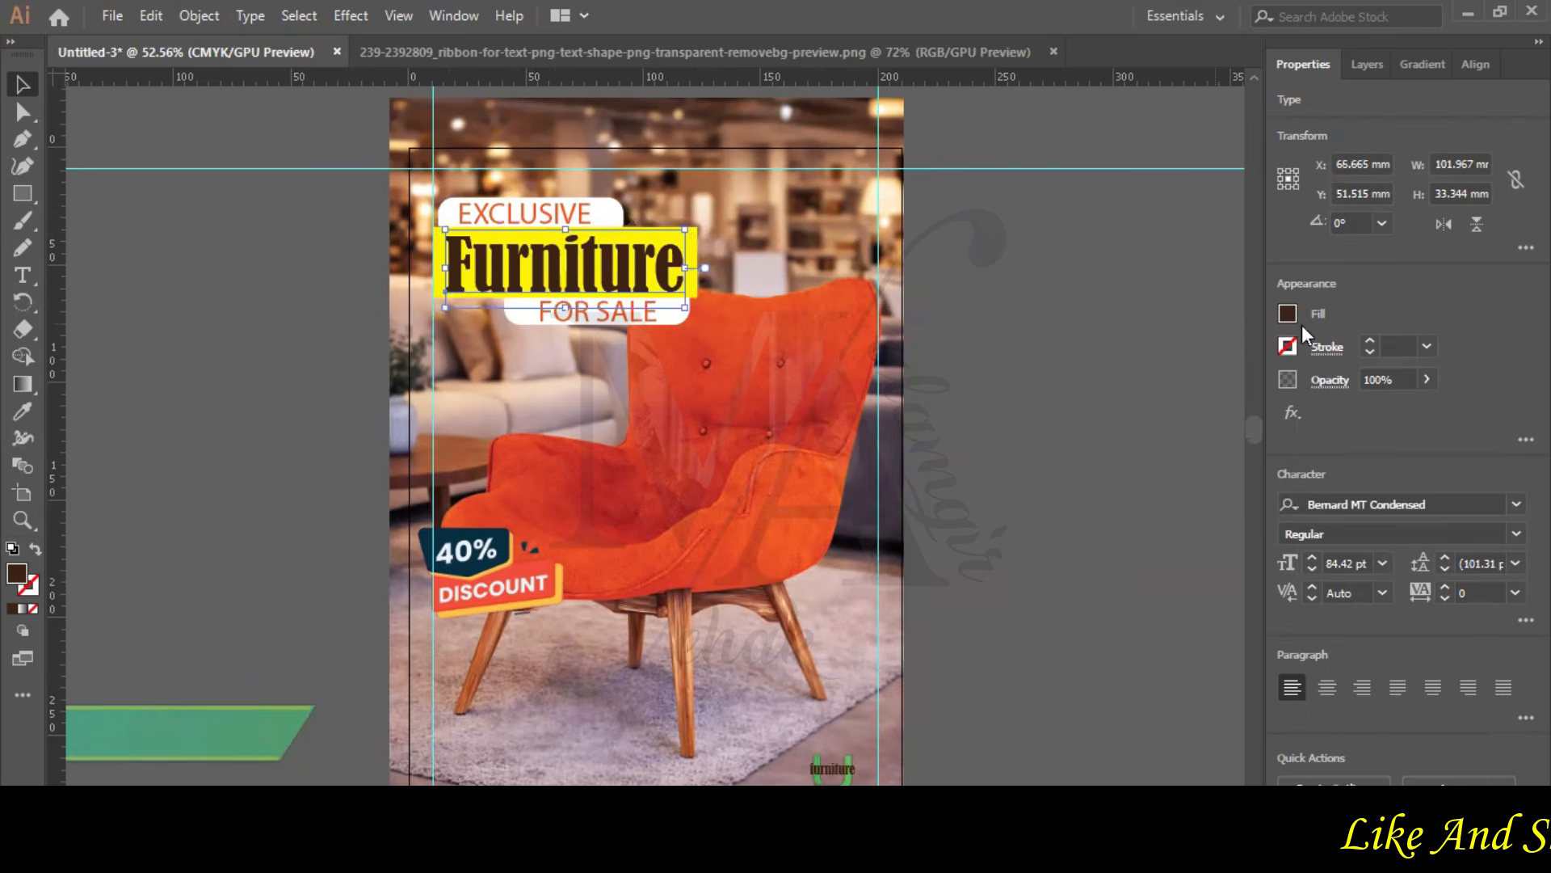
pyautogui.click(1287, 314)
pyautogui.click(1089, 396)
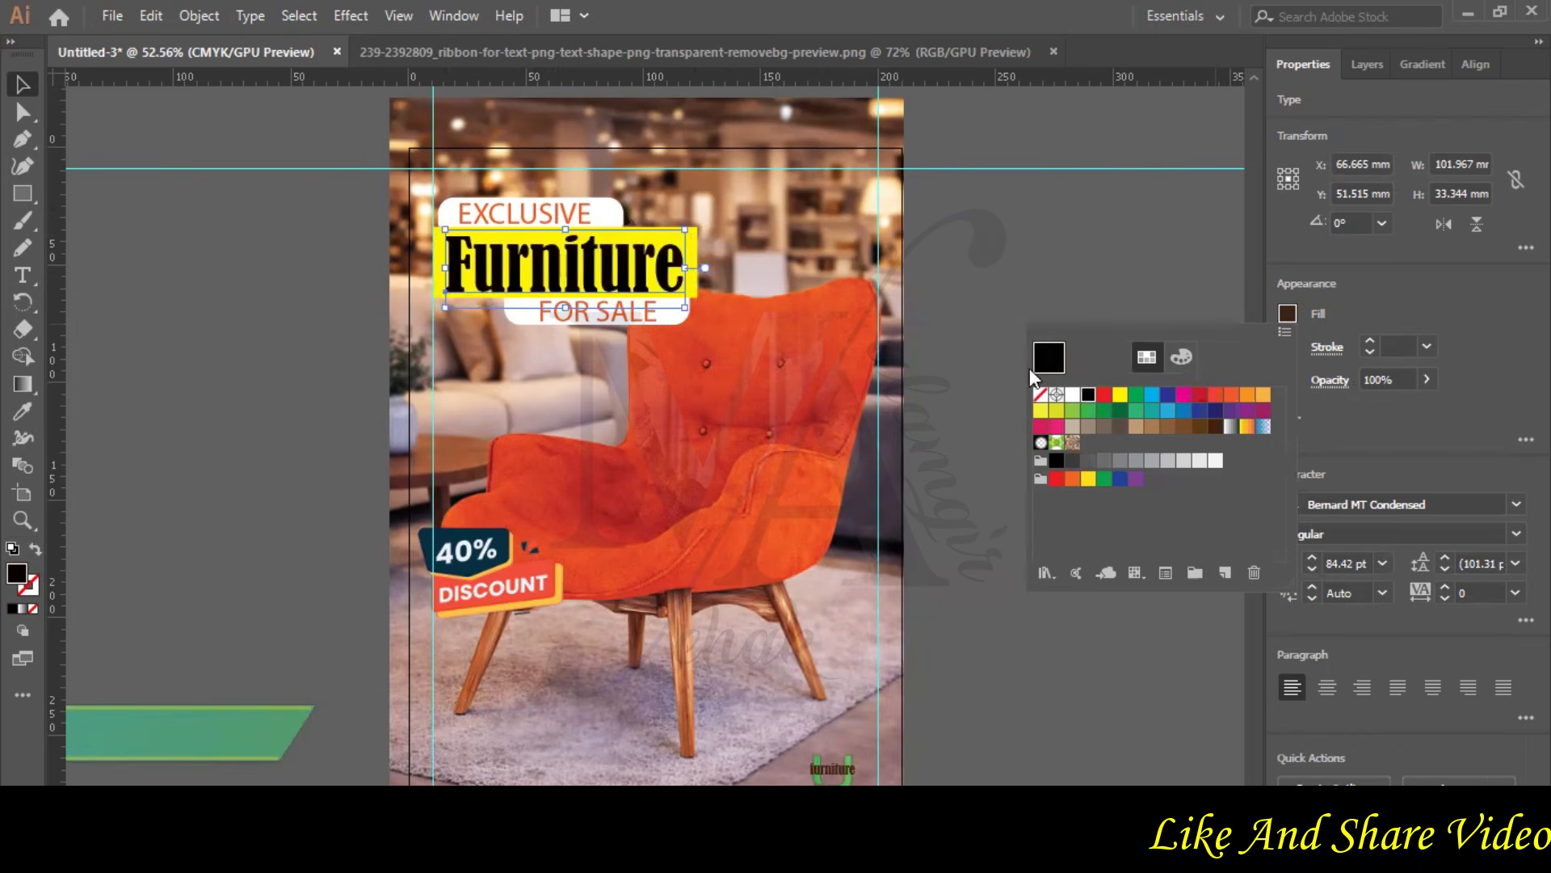
pyautogui.click(1025, 236)
pyautogui.click(995, 287)
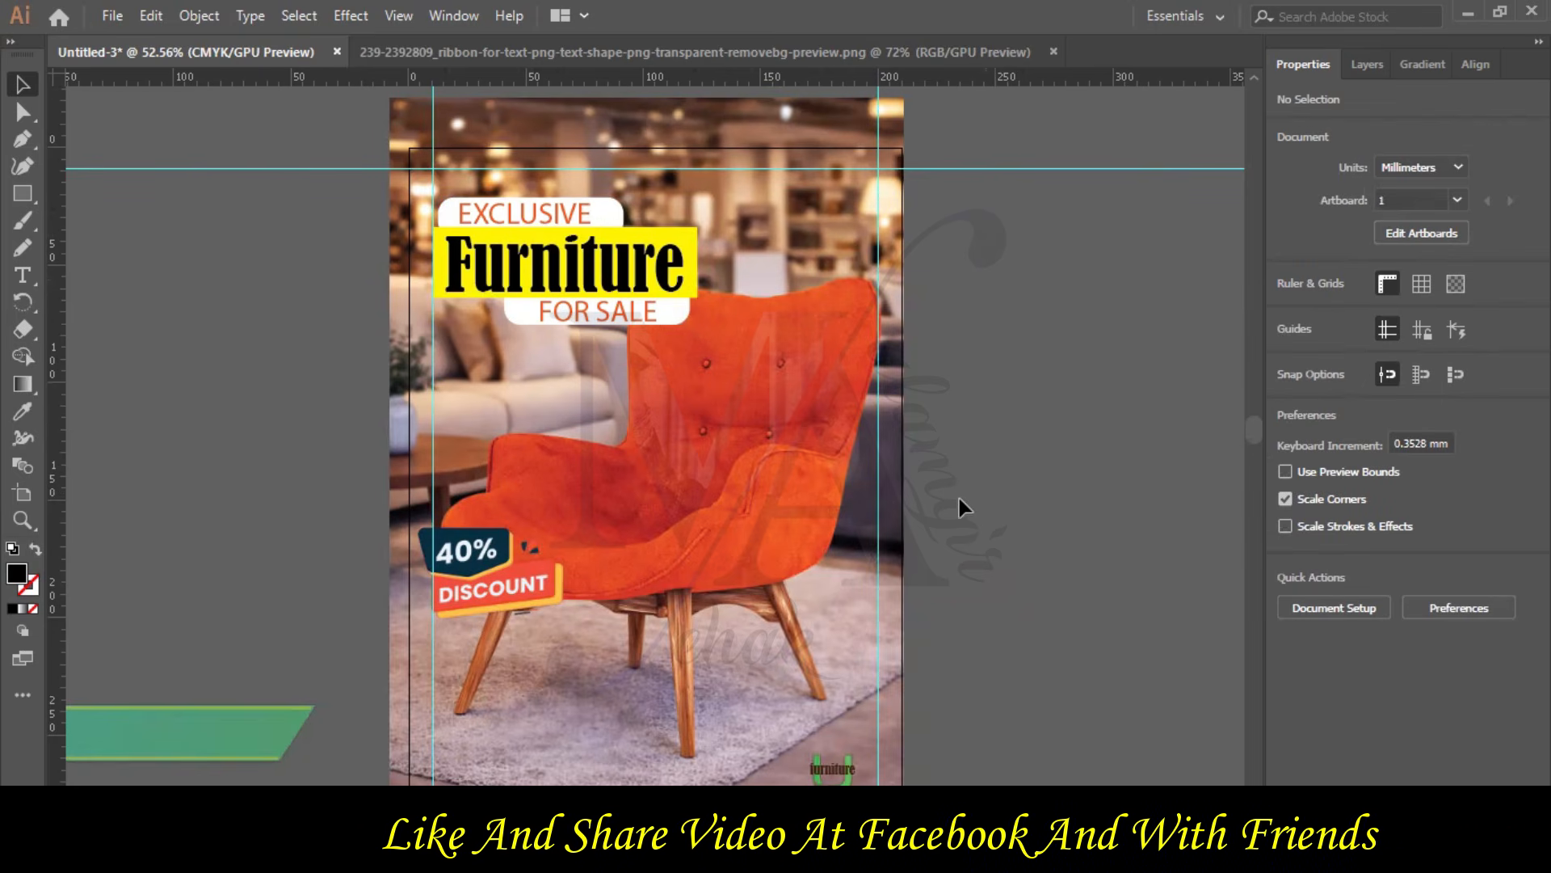
# - Add the letter X as a new text object on the pasteboard beside the poster's left edge
pyautogui.click(19, 277)
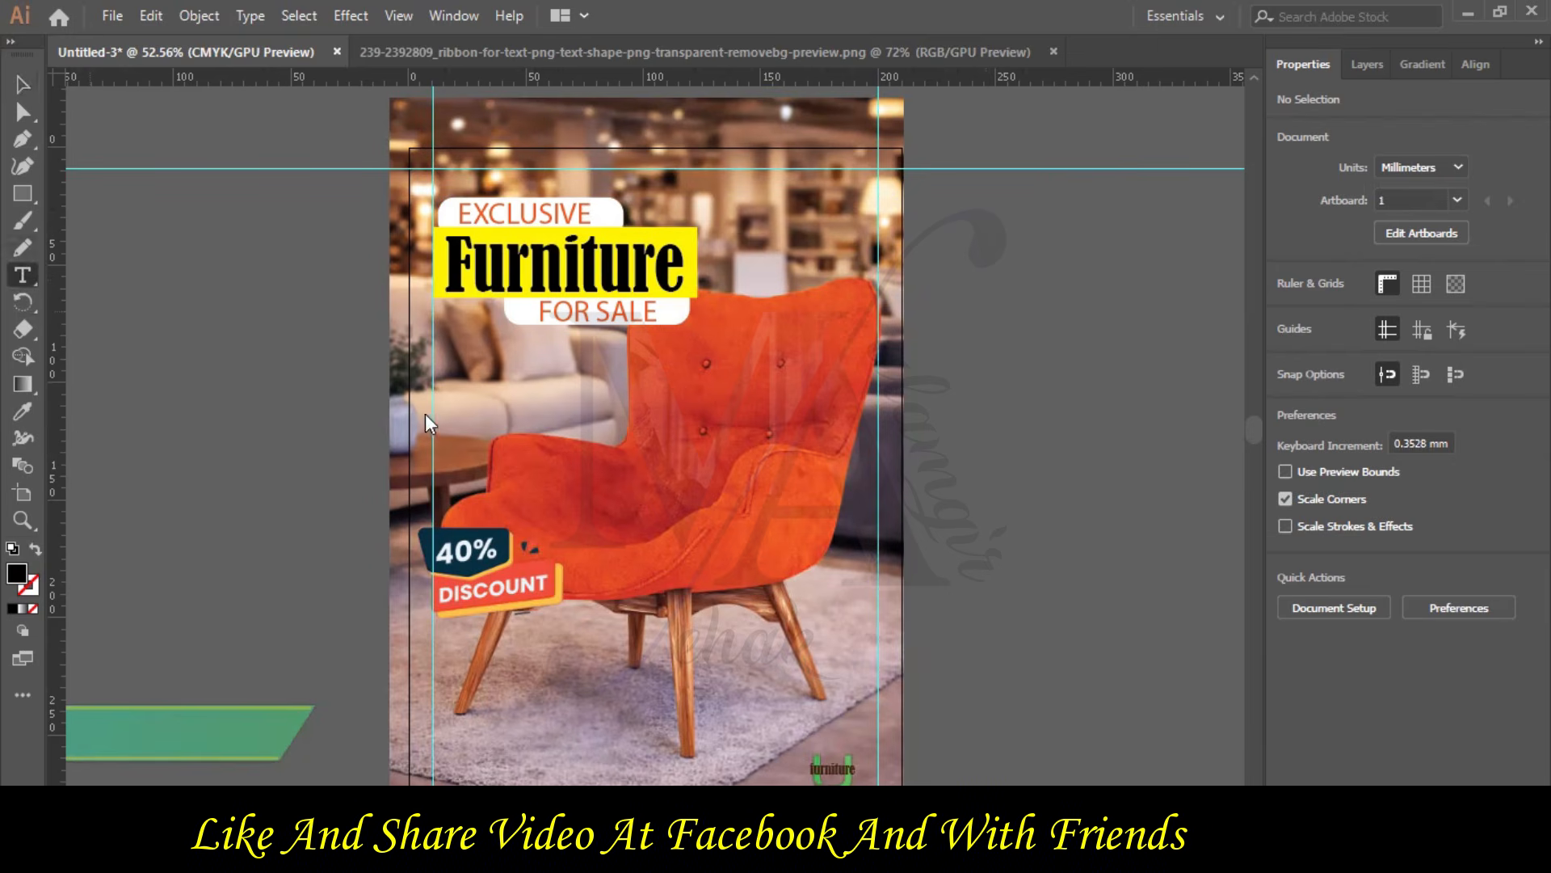
pyautogui.click(369, 413)
pyautogui.write('X')
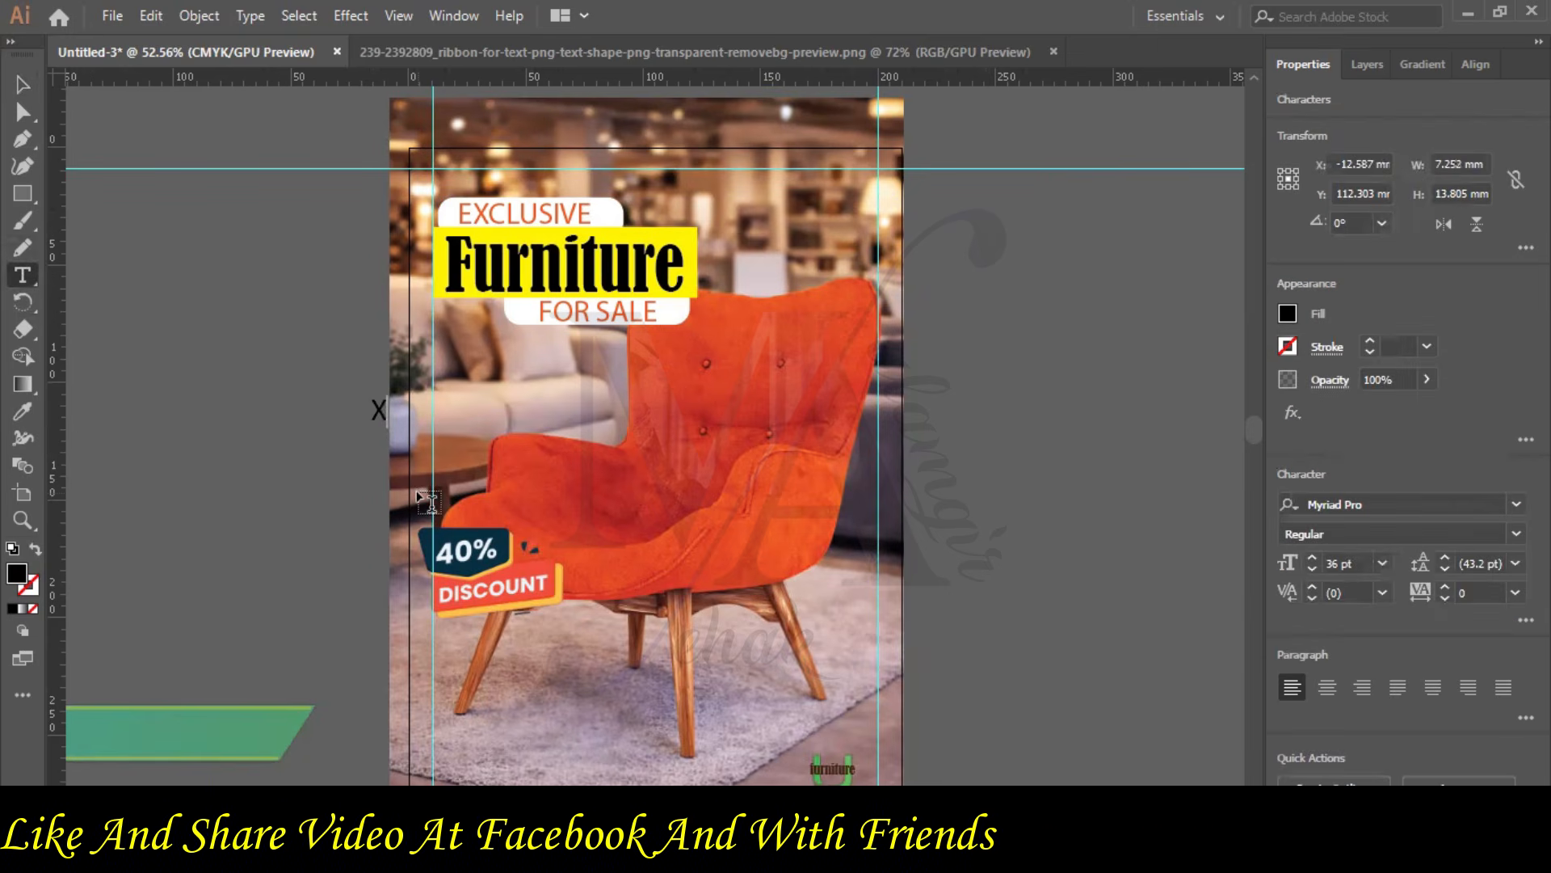
pyautogui.hotkey('ctrl', 'a')
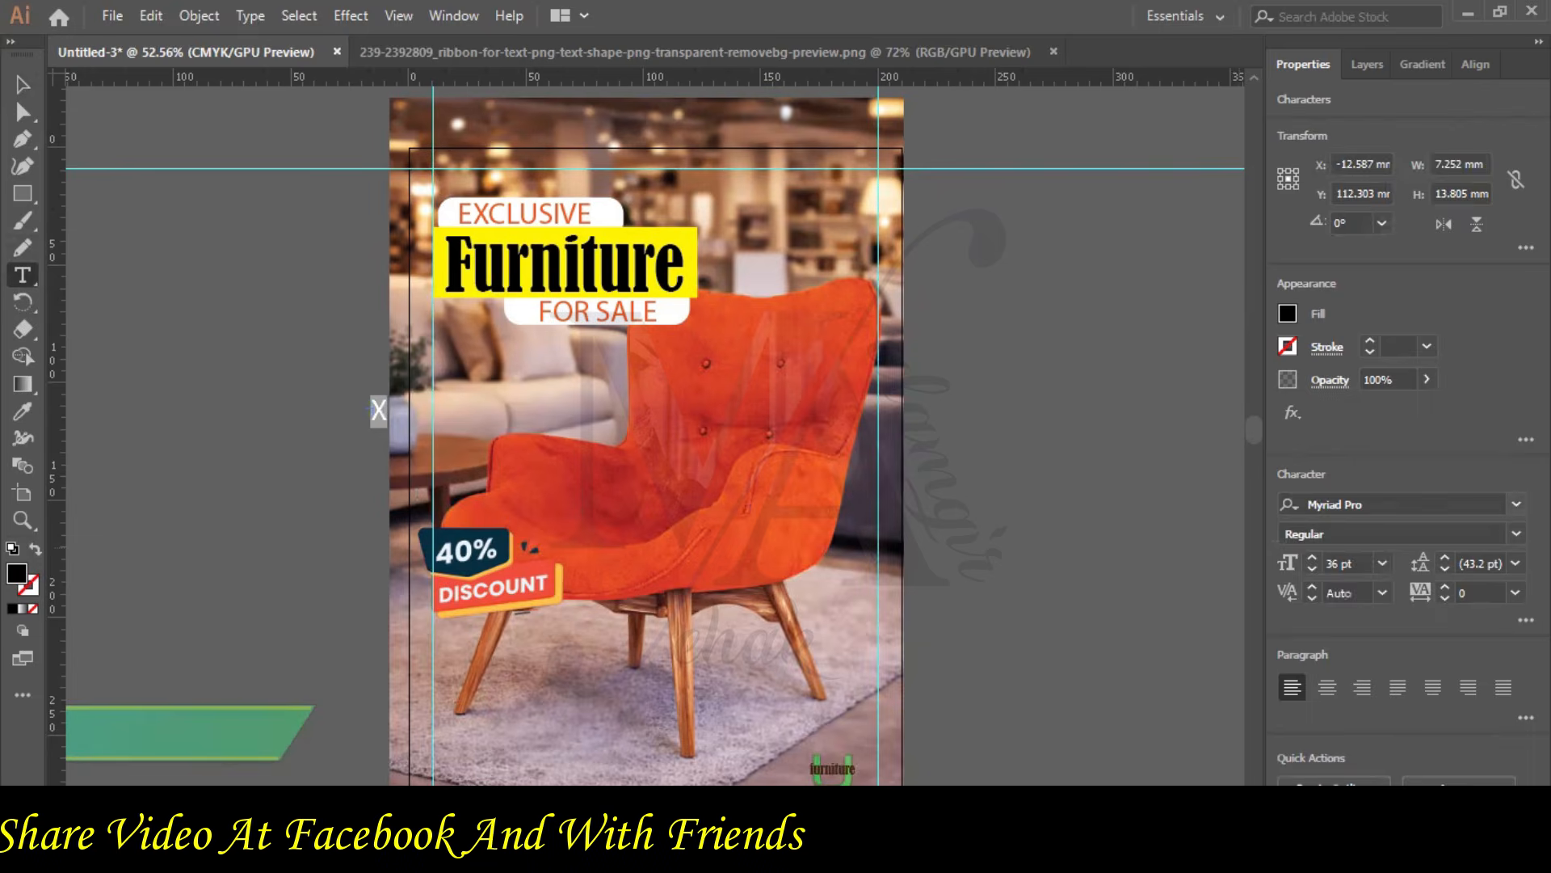
# - Try Bernard MT Condensed as the font of the X text
pyautogui.click(1325, 504)
pyautogui.click(1375, 643)
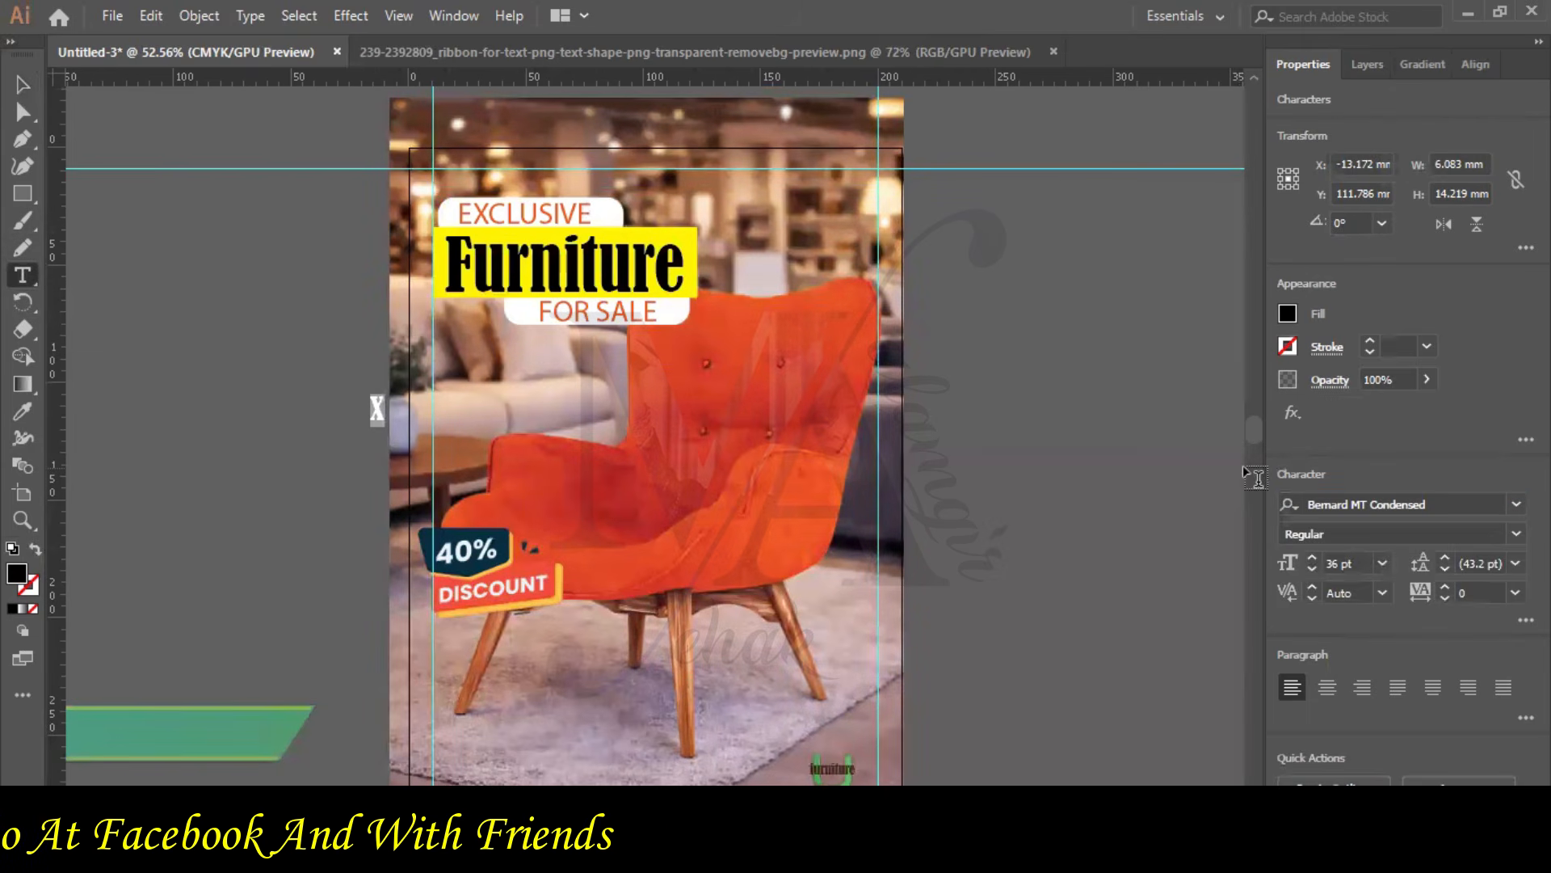
pyautogui.click(1374, 504)
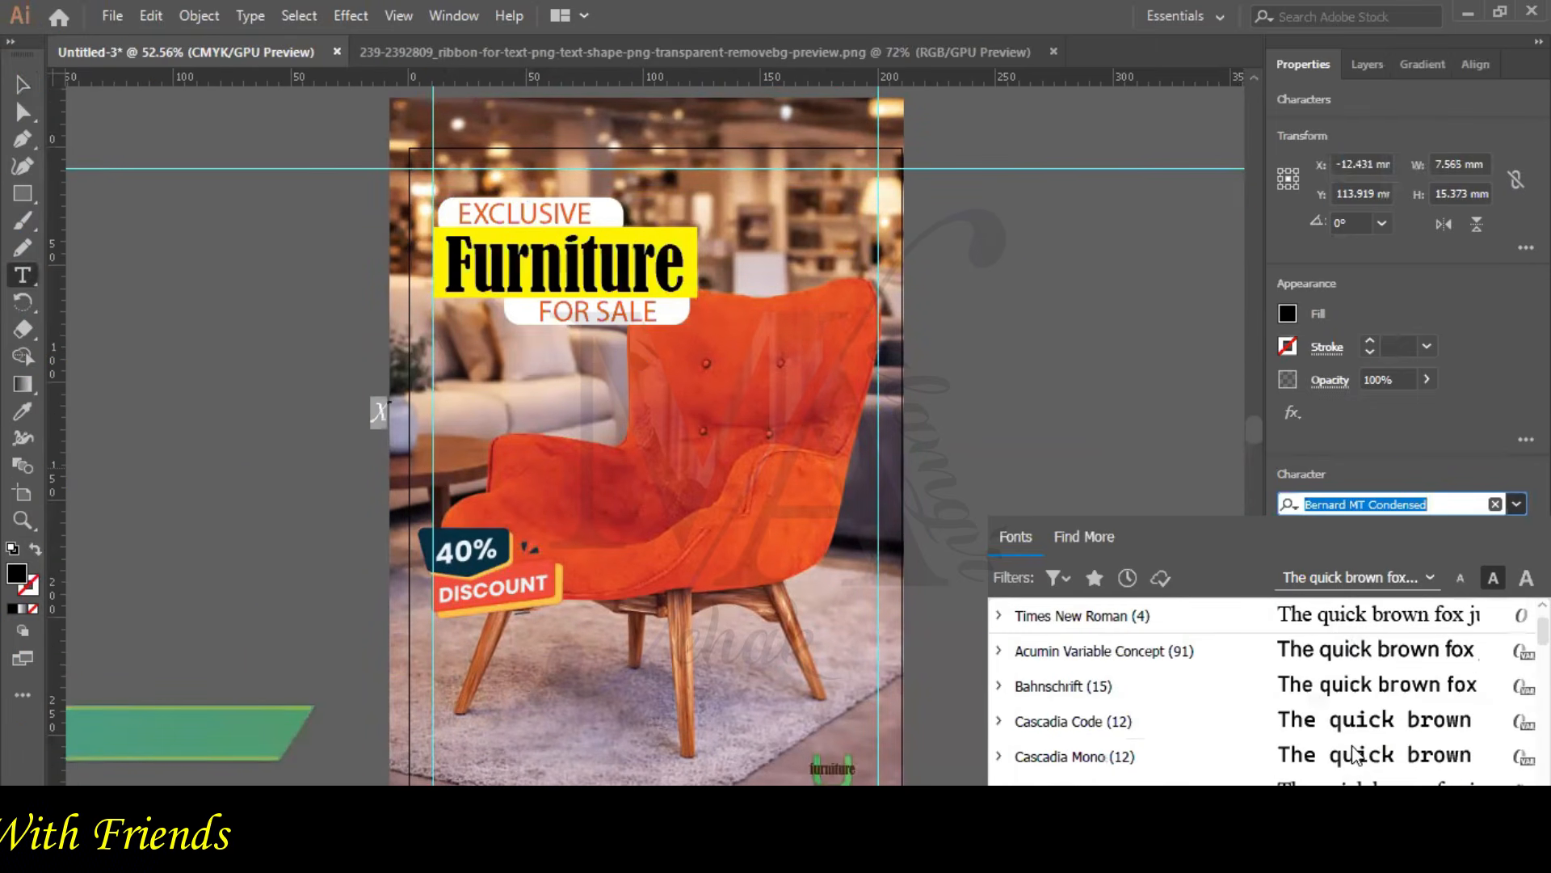
pyautogui.press('BackSpace')
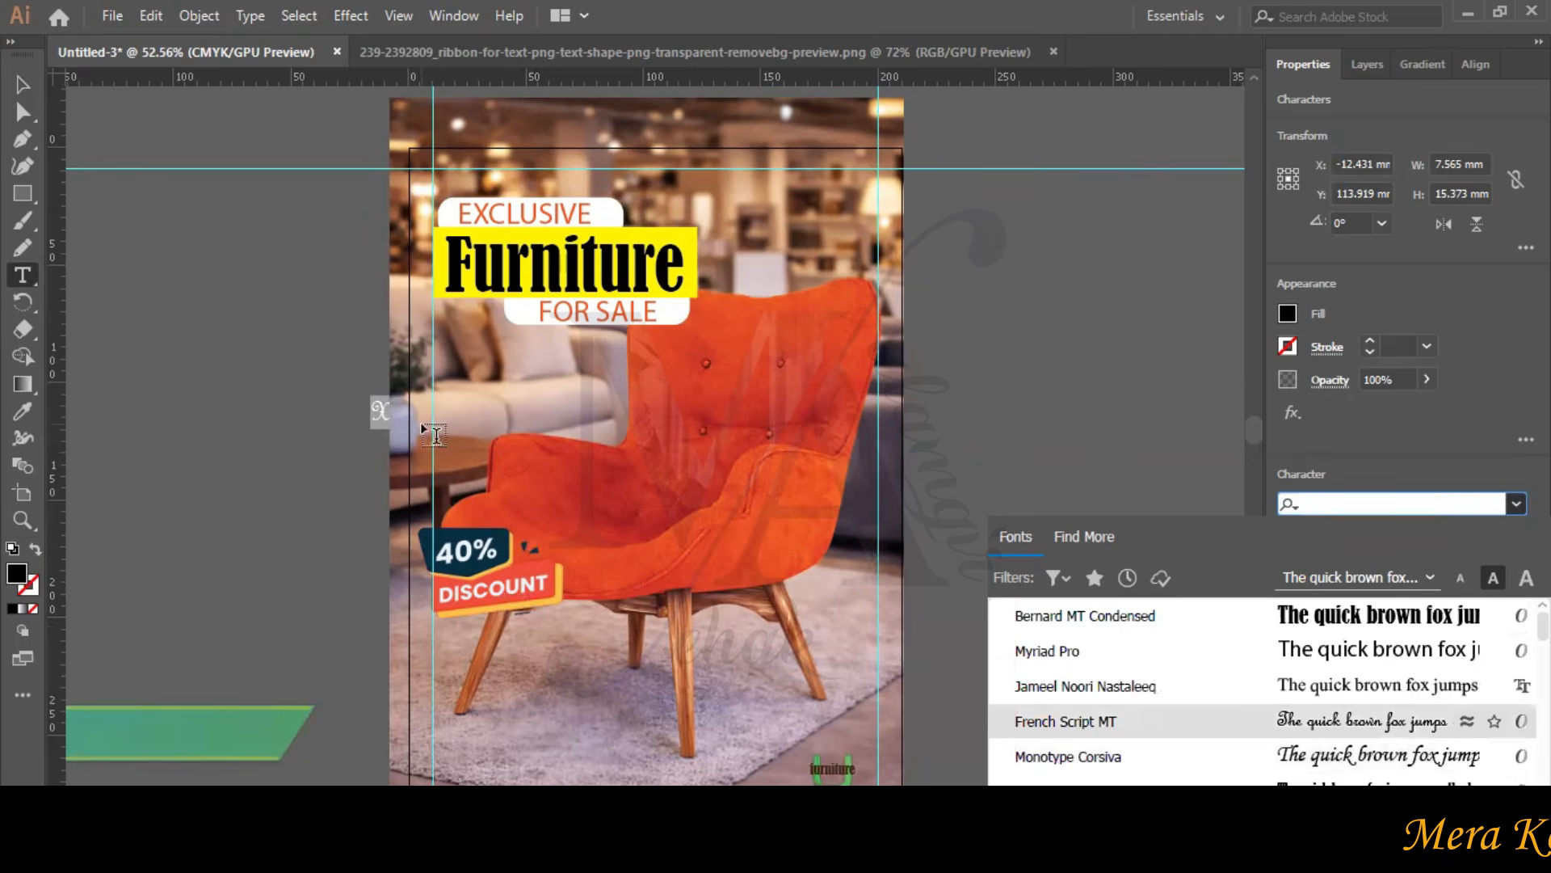
pyautogui.click(16, 97)
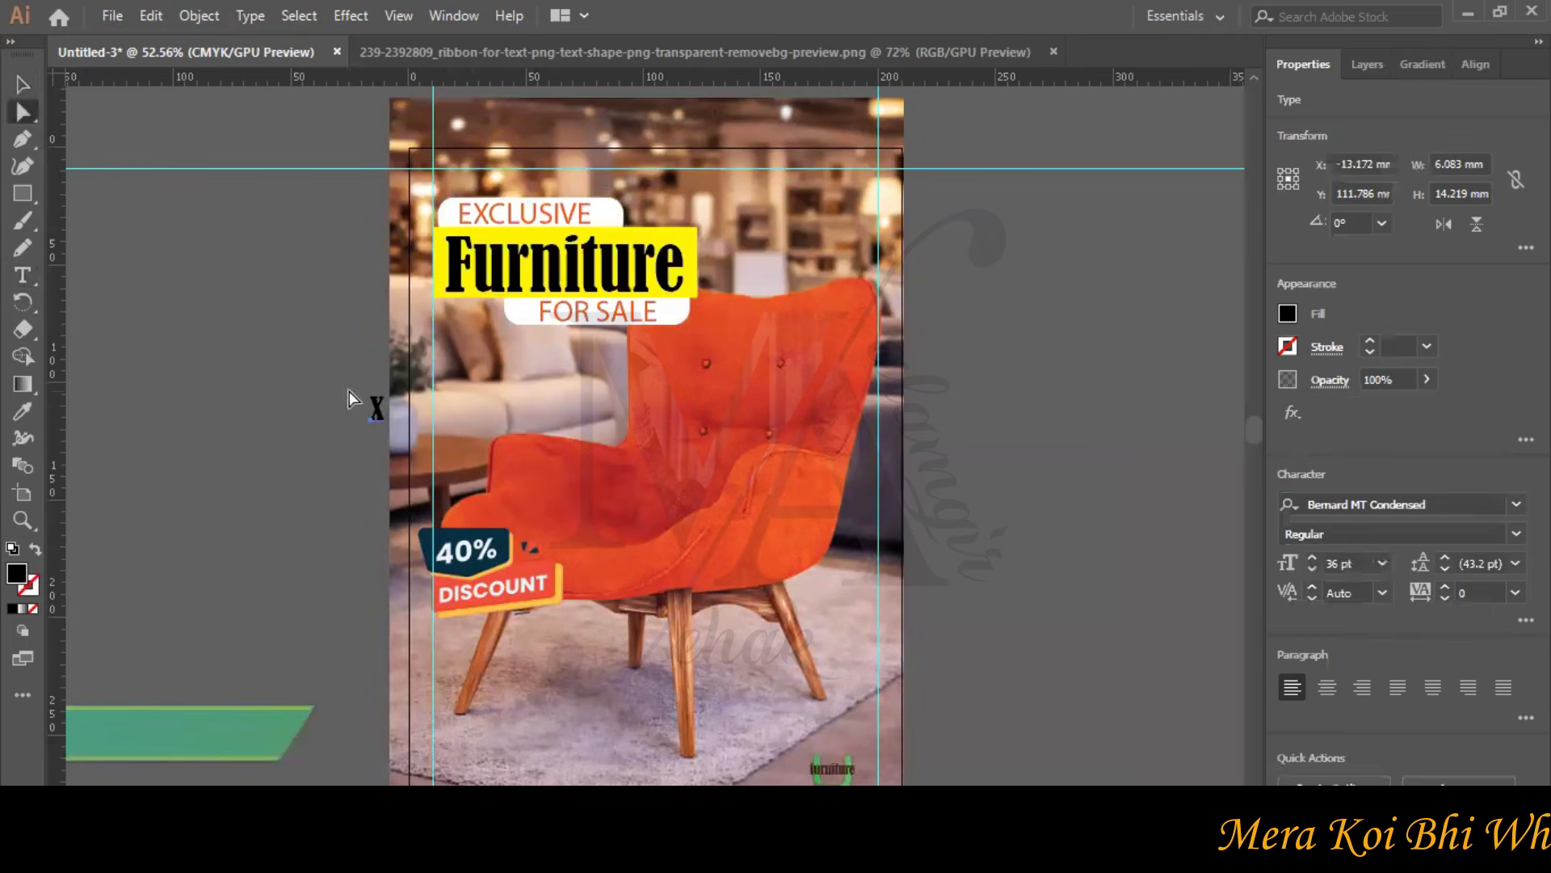
pyautogui.click(1365, 65)
pyautogui.click(1196, 66)
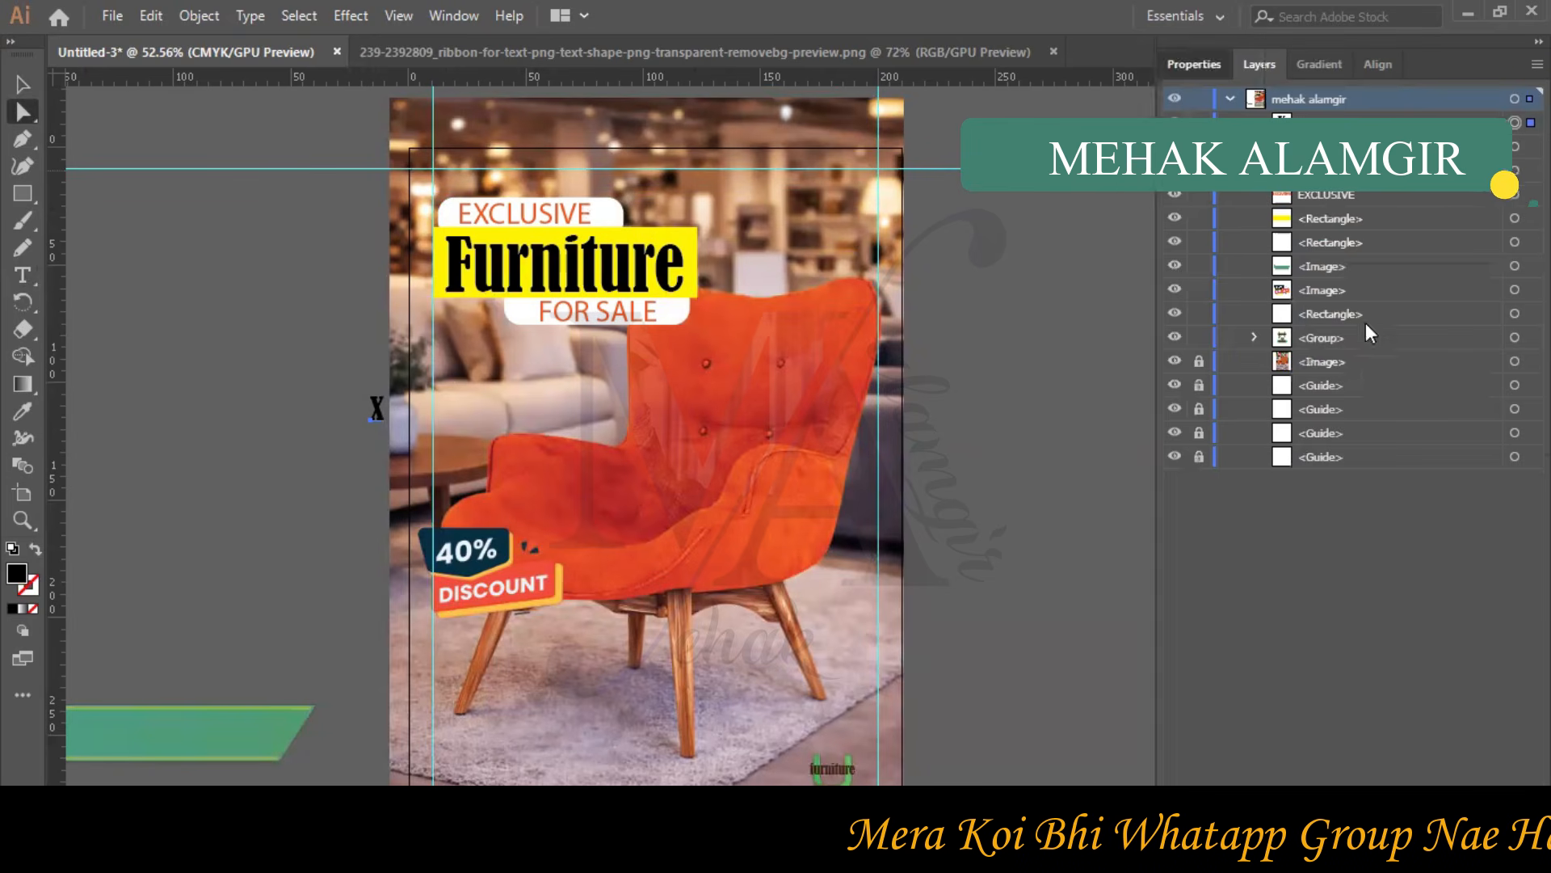
# - Set the font of the X text to French Script MT
pyautogui.click(1516, 504)
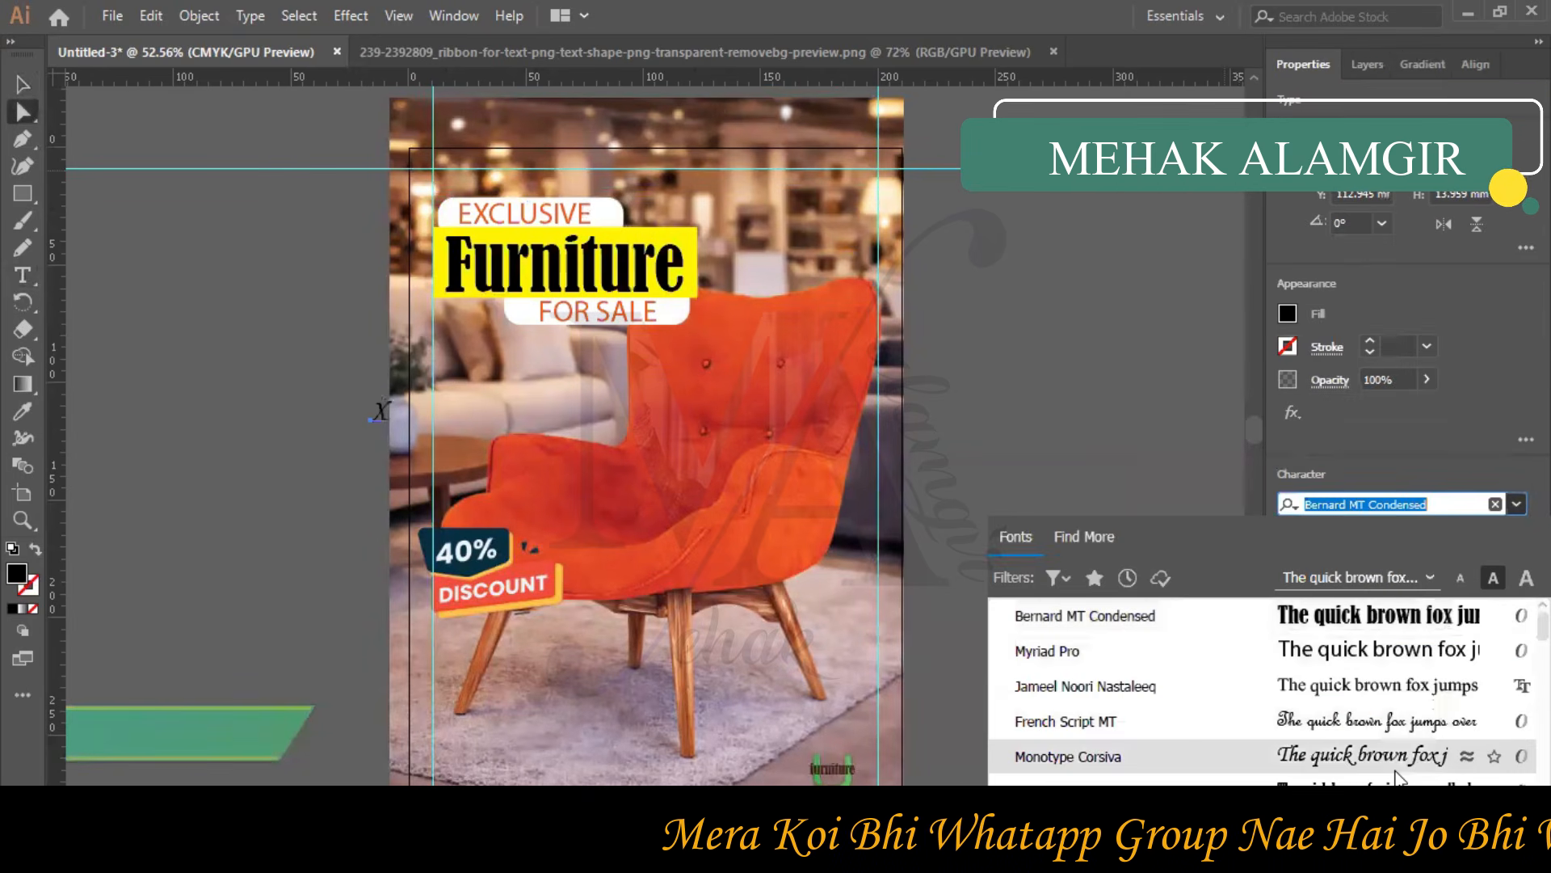
pyautogui.scroll(-1, 1397, 777)
pyautogui.scroll(-1, 1334, 642)
pyautogui.scroll(1, 1335, 643)
pyautogui.click(1345, 632)
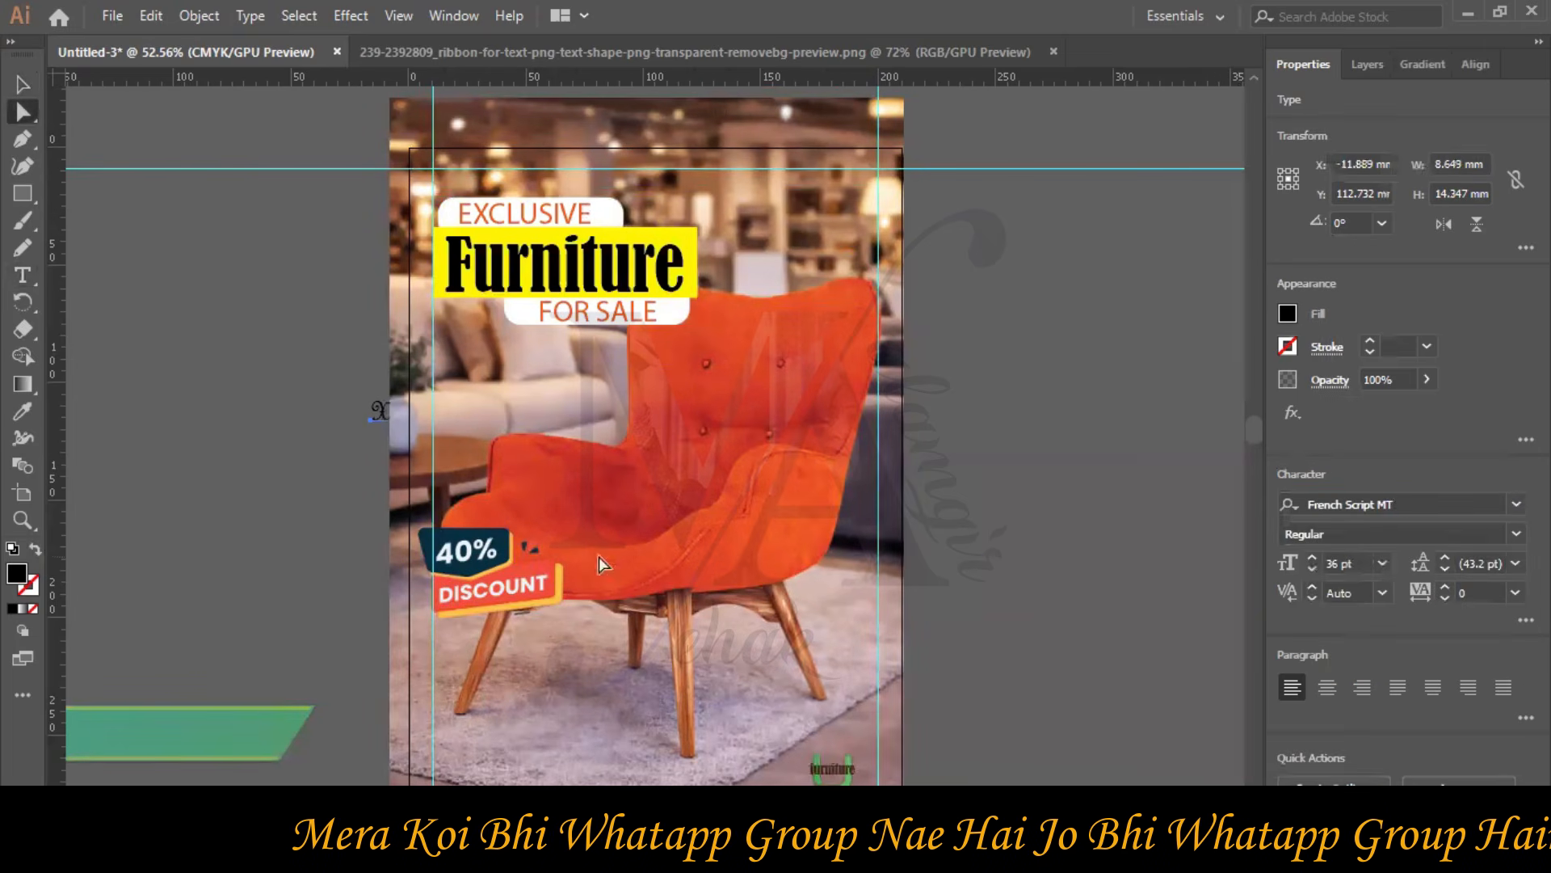
# - Fill the X with white and place one to the left of FOR SALE and a copy to the right of EXCLUSIVE
pyautogui.click(1287, 314)
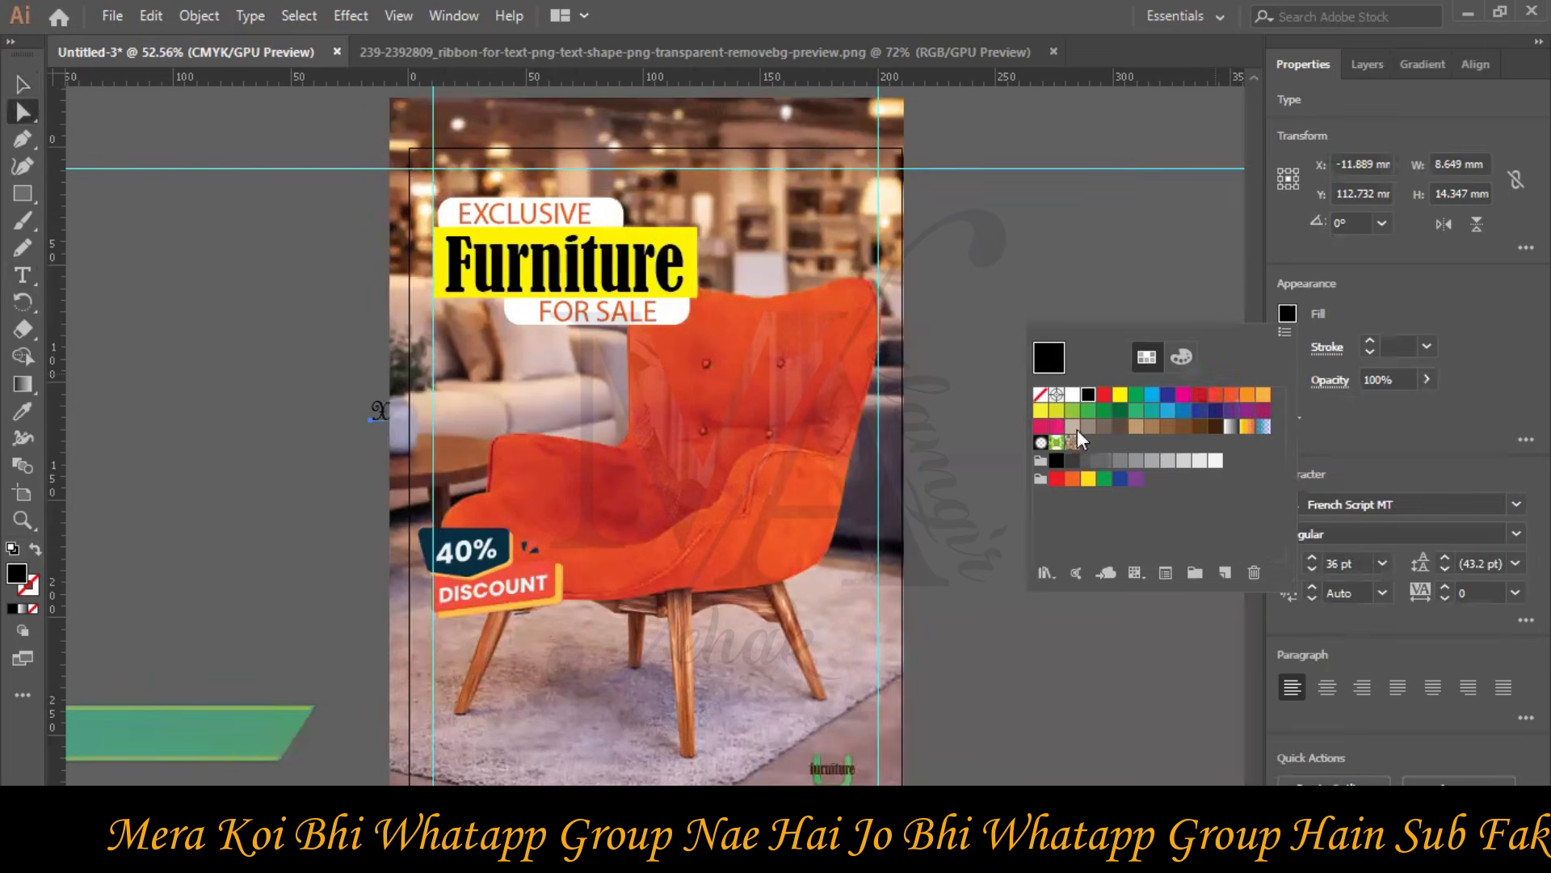
pyautogui.click(19, 106)
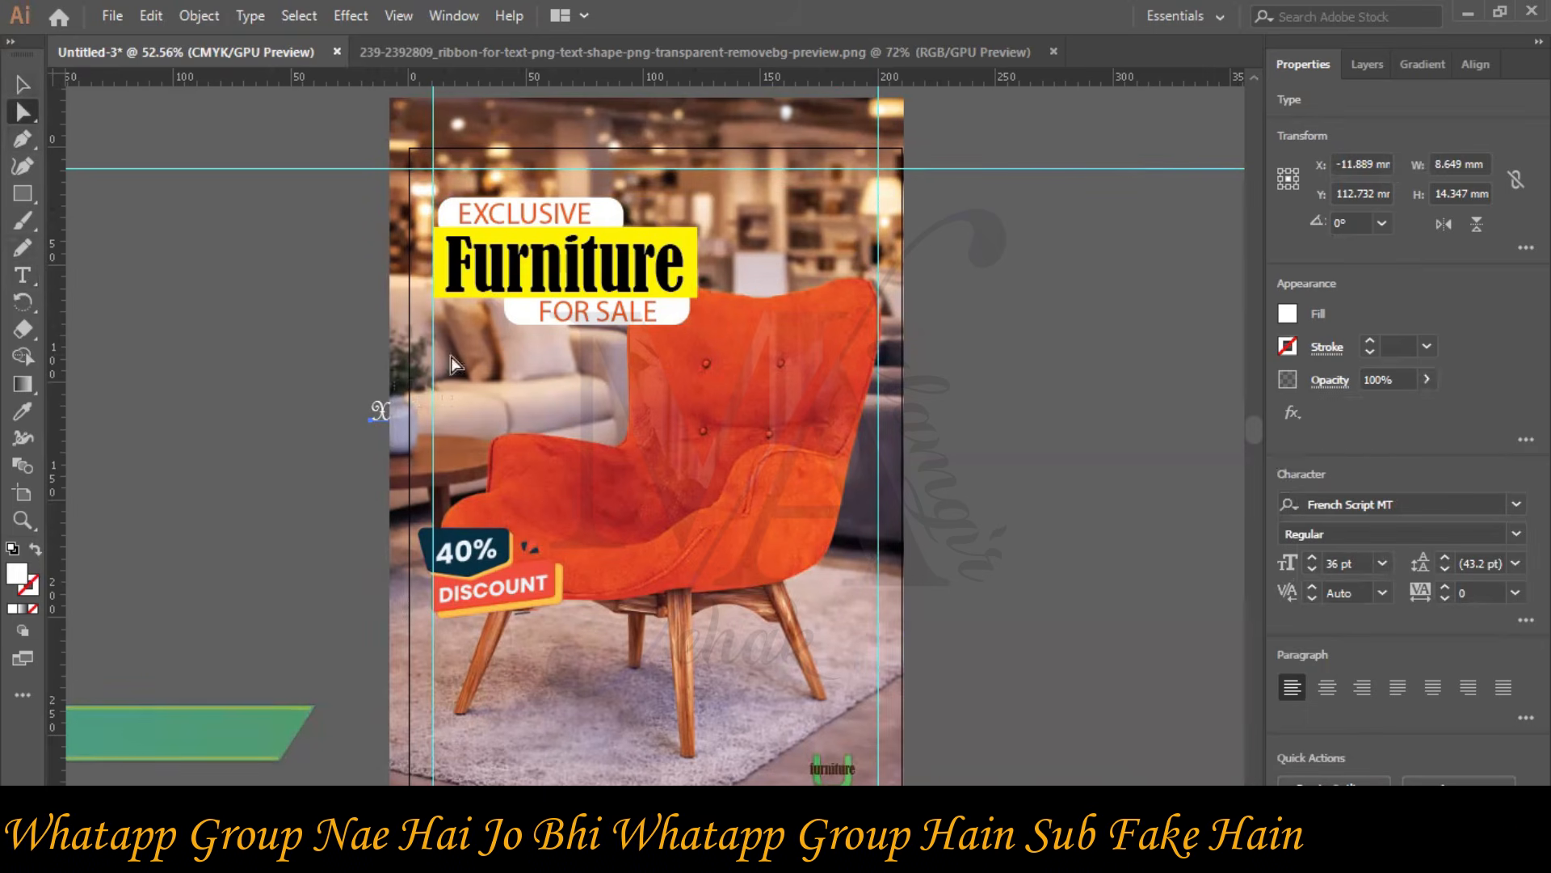
pyautogui.click(365, 421)
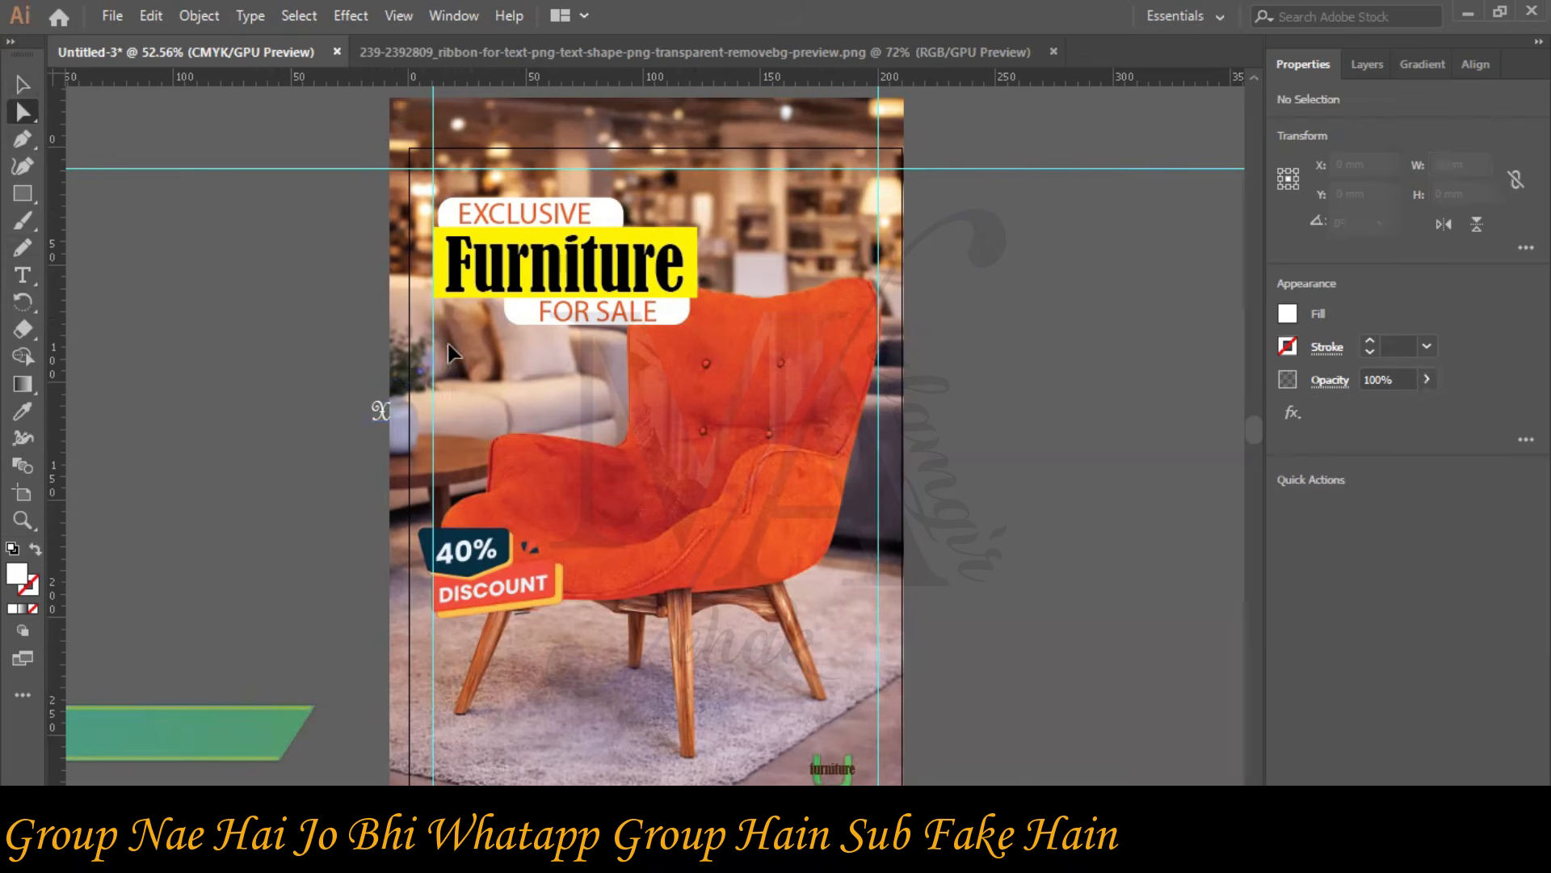
pyautogui.click(472, 310)
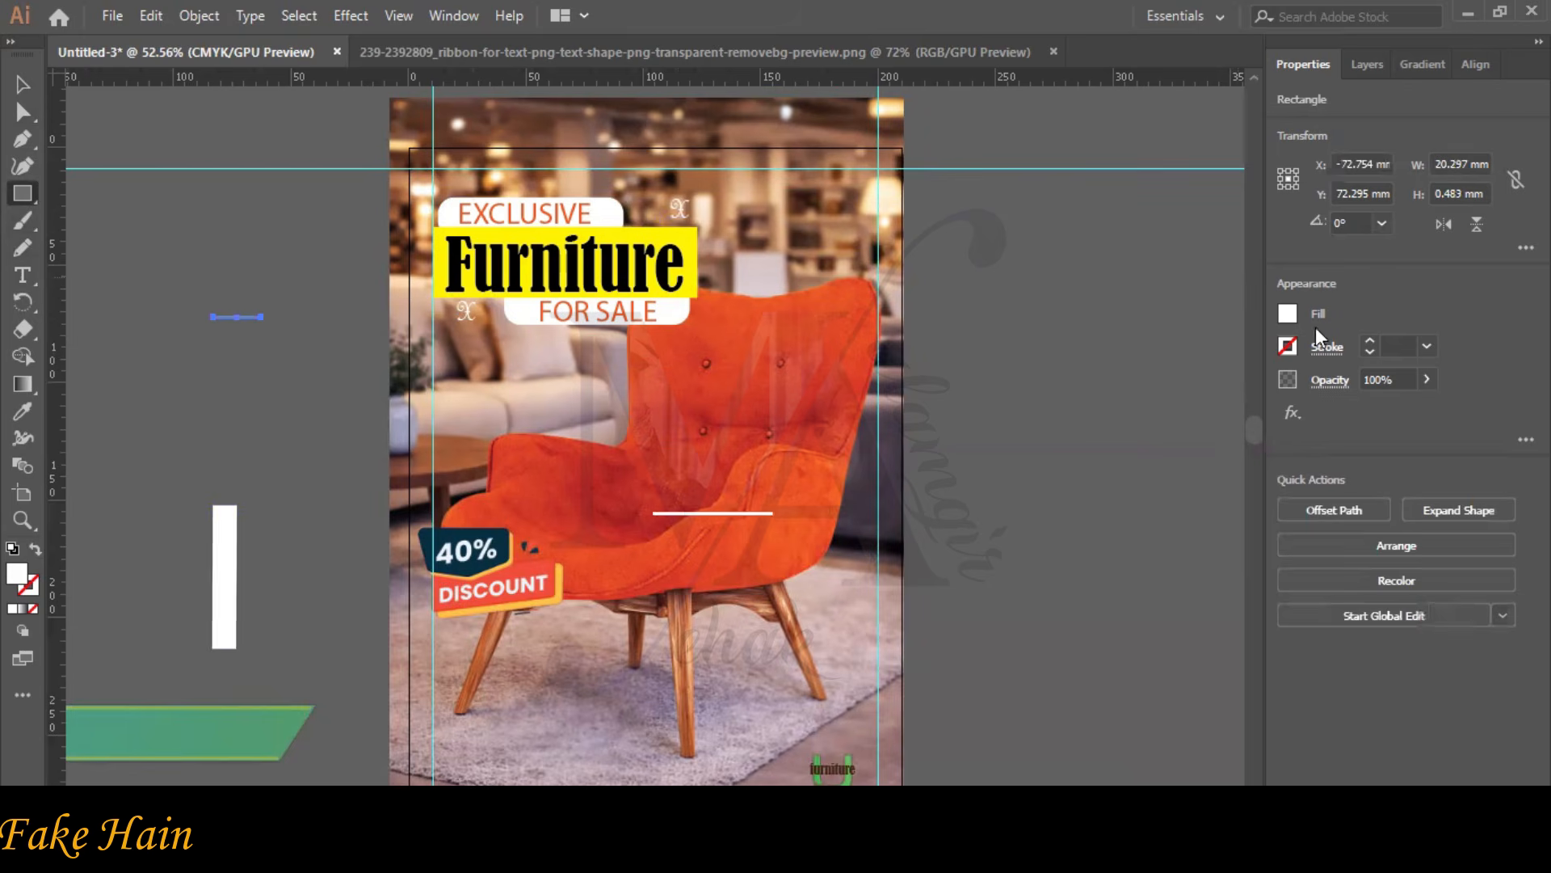
# - Fill the thin 20.3 mm bar with yellow and place one between EXCLUSIVE and its X, and a copy between FOR SALE and its X
pyautogui.click(1280, 317)
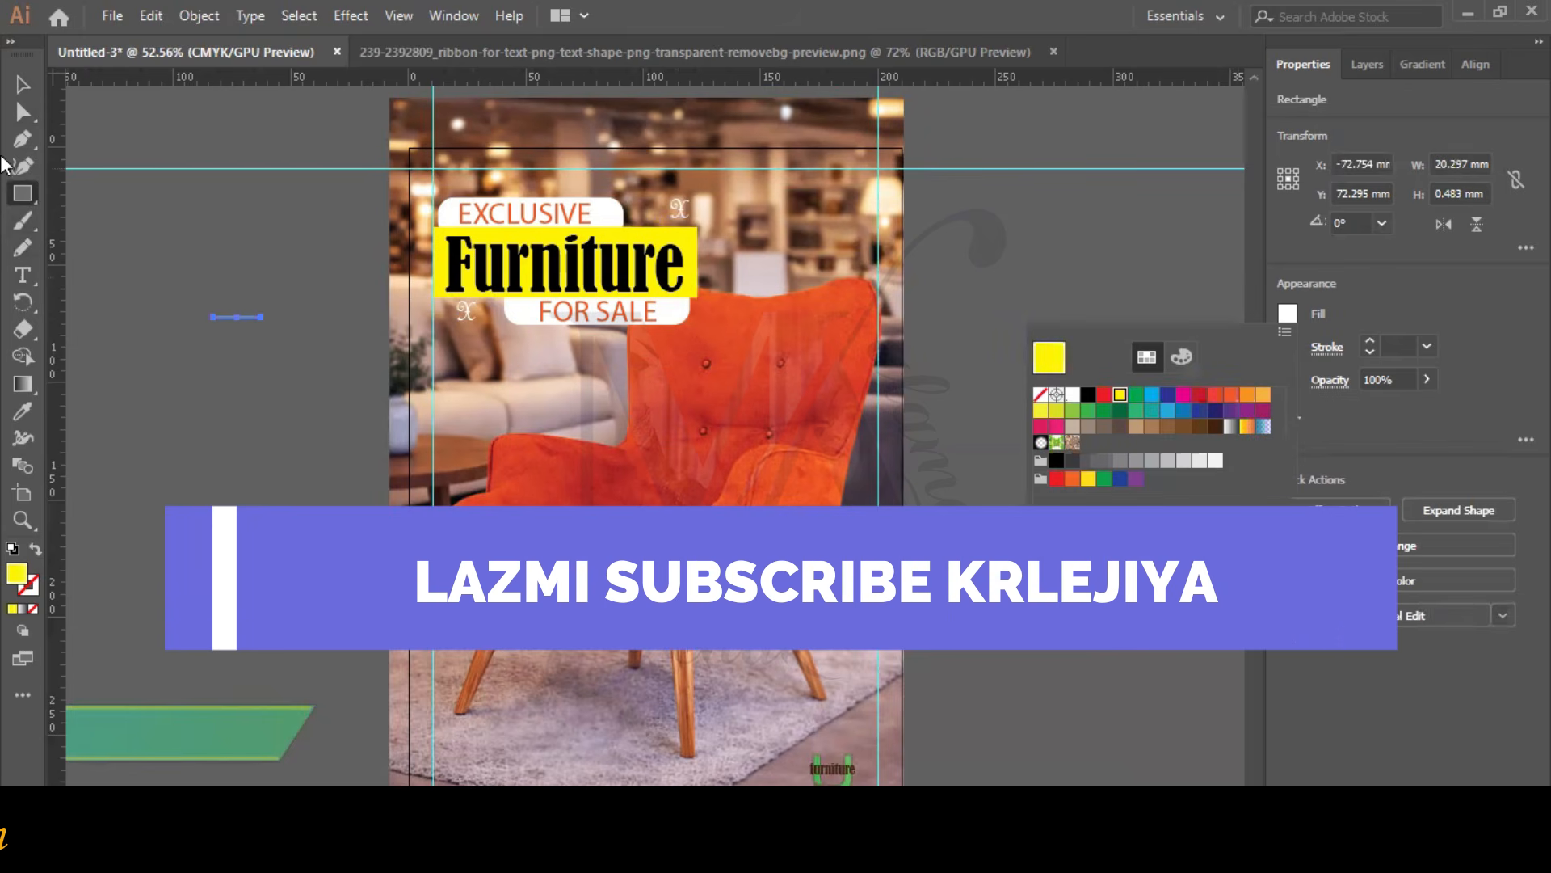
pyautogui.click(21, 91)
pyautogui.click(206, 210)
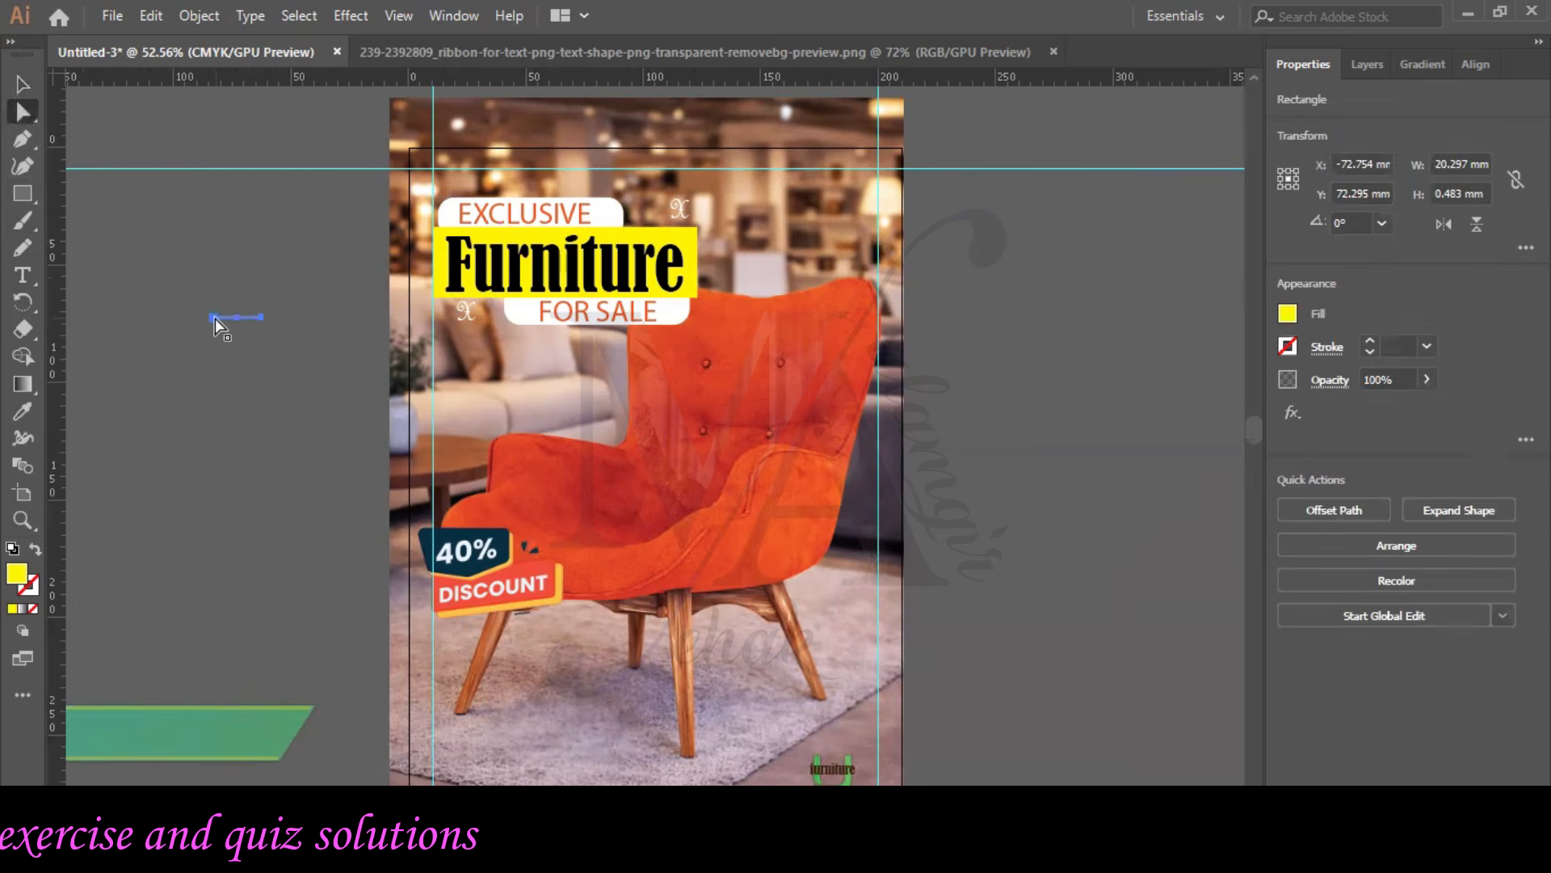
pyautogui.moveTo(228, 317); pyautogui.dragTo(622, 224)
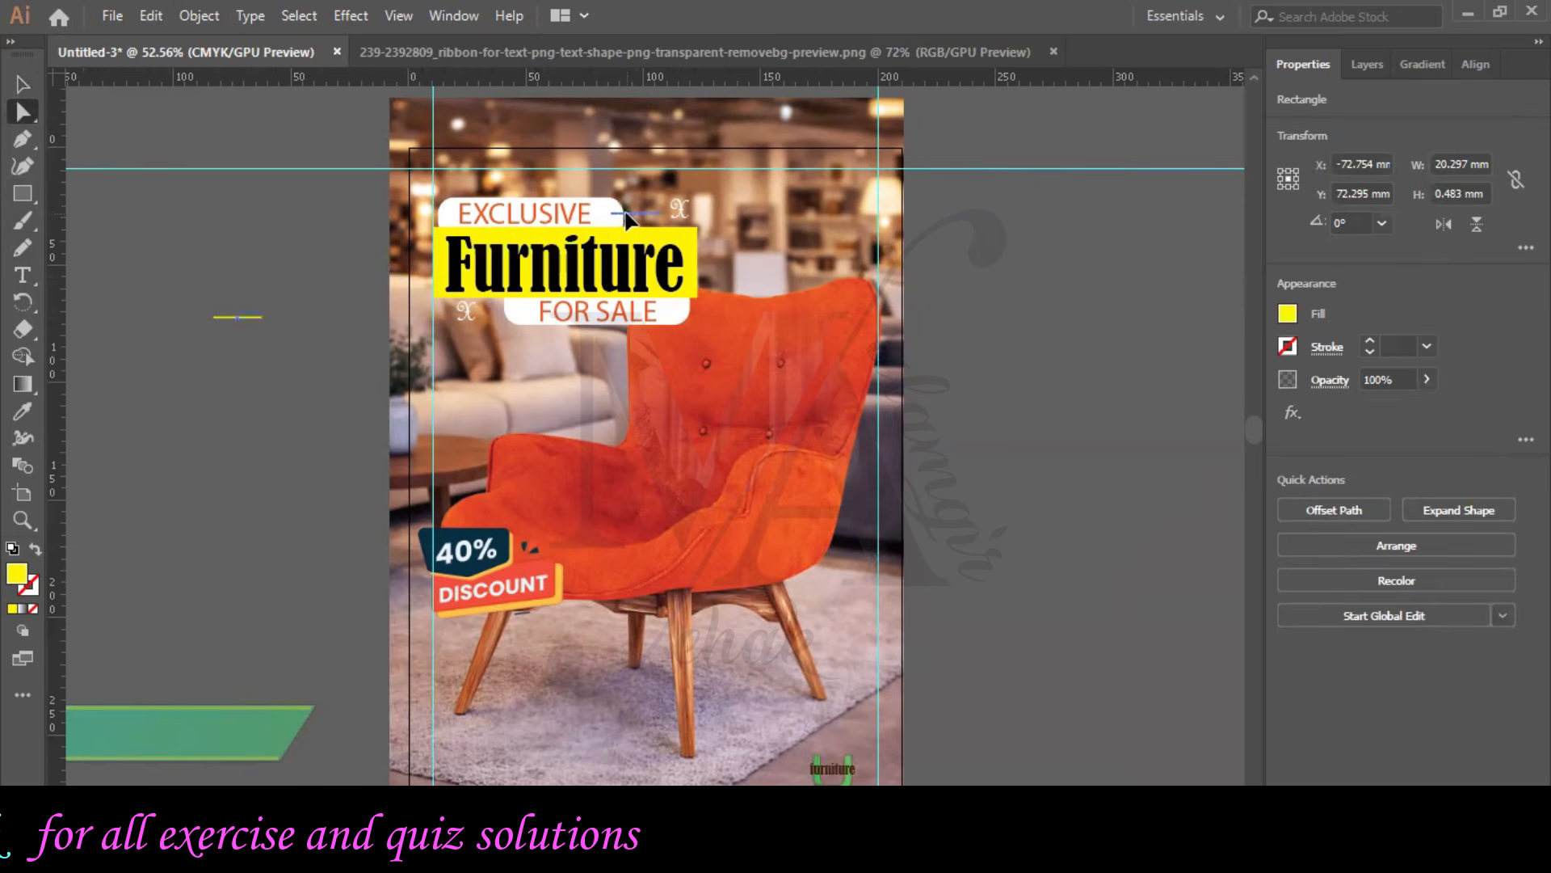
pyautogui.hotkey('ctrl', 'v')
pyautogui.moveTo(646, 433); pyautogui.dragTo(469, 320)
pyautogui.click(360, 404)
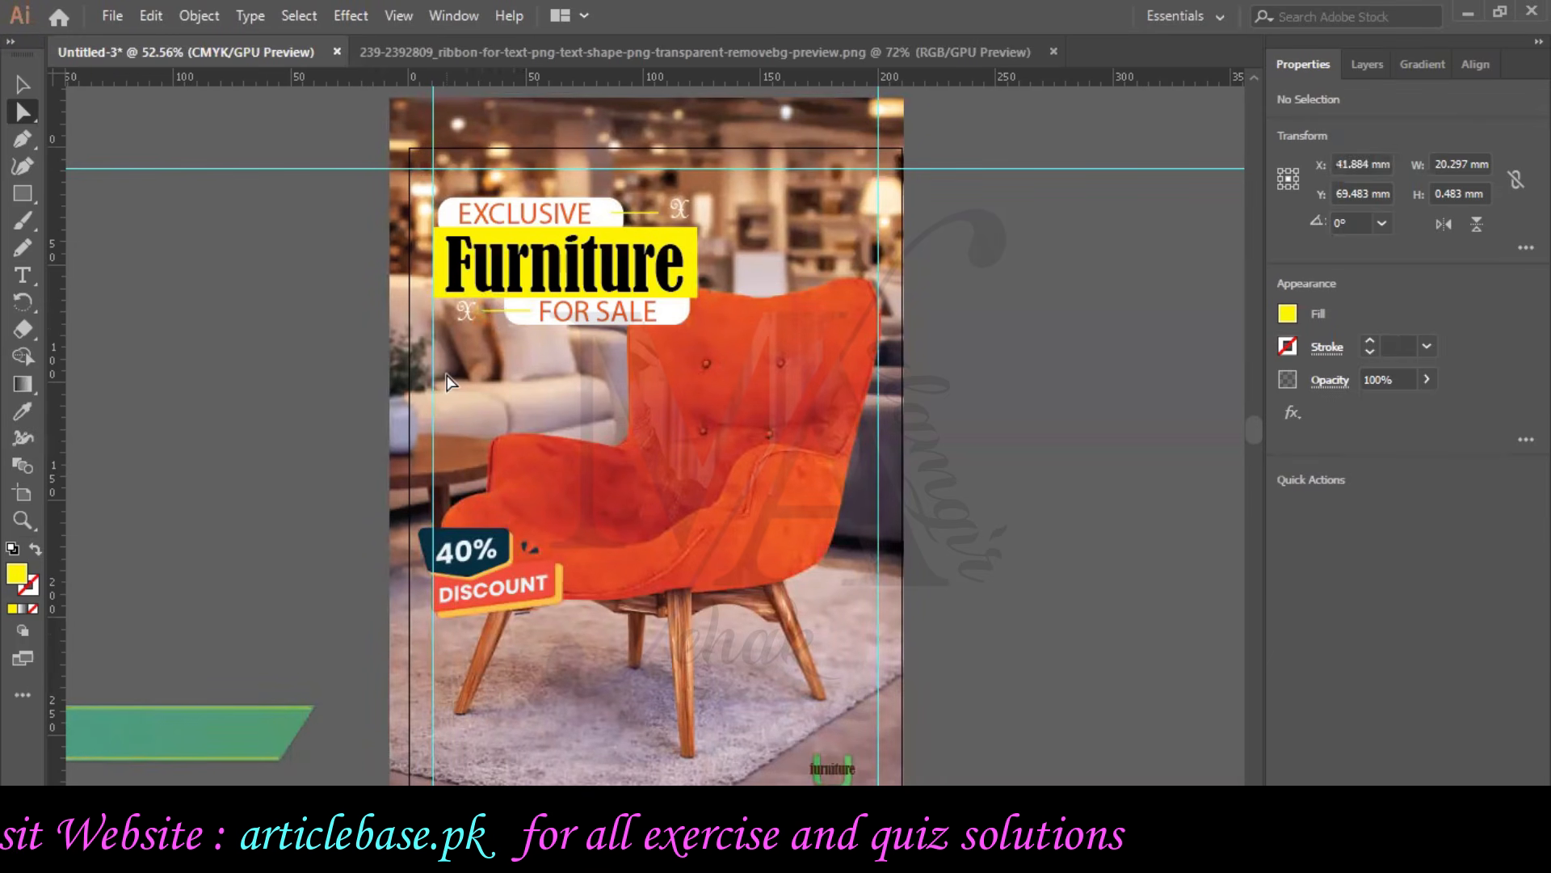
# - Delete the green ribbon image from the pasteboard
pyautogui.click(301, 735)
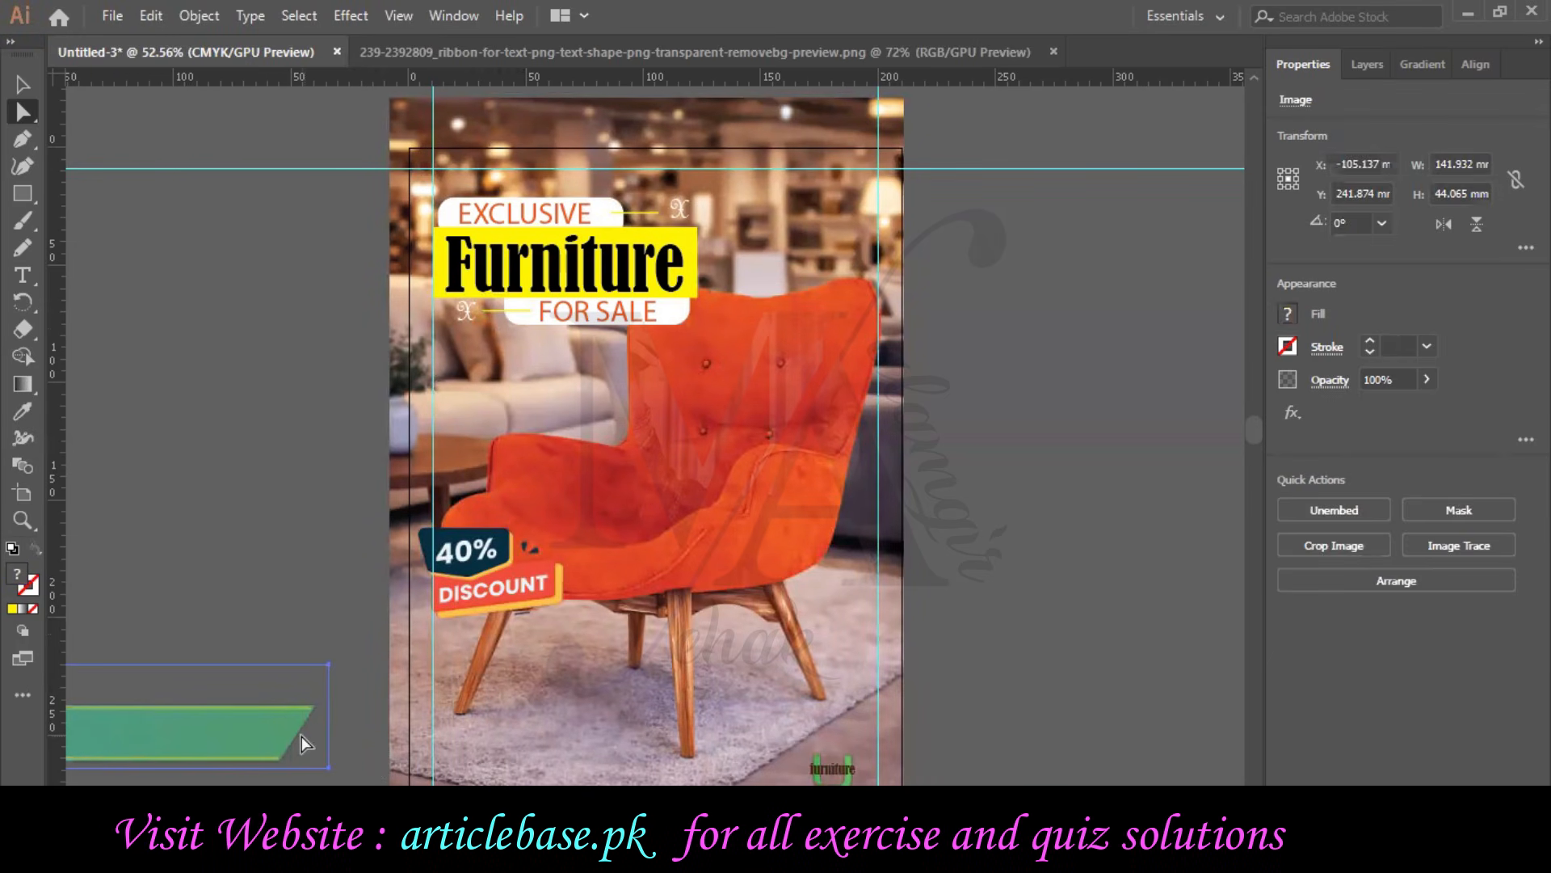
pyautogui.press('Delete')
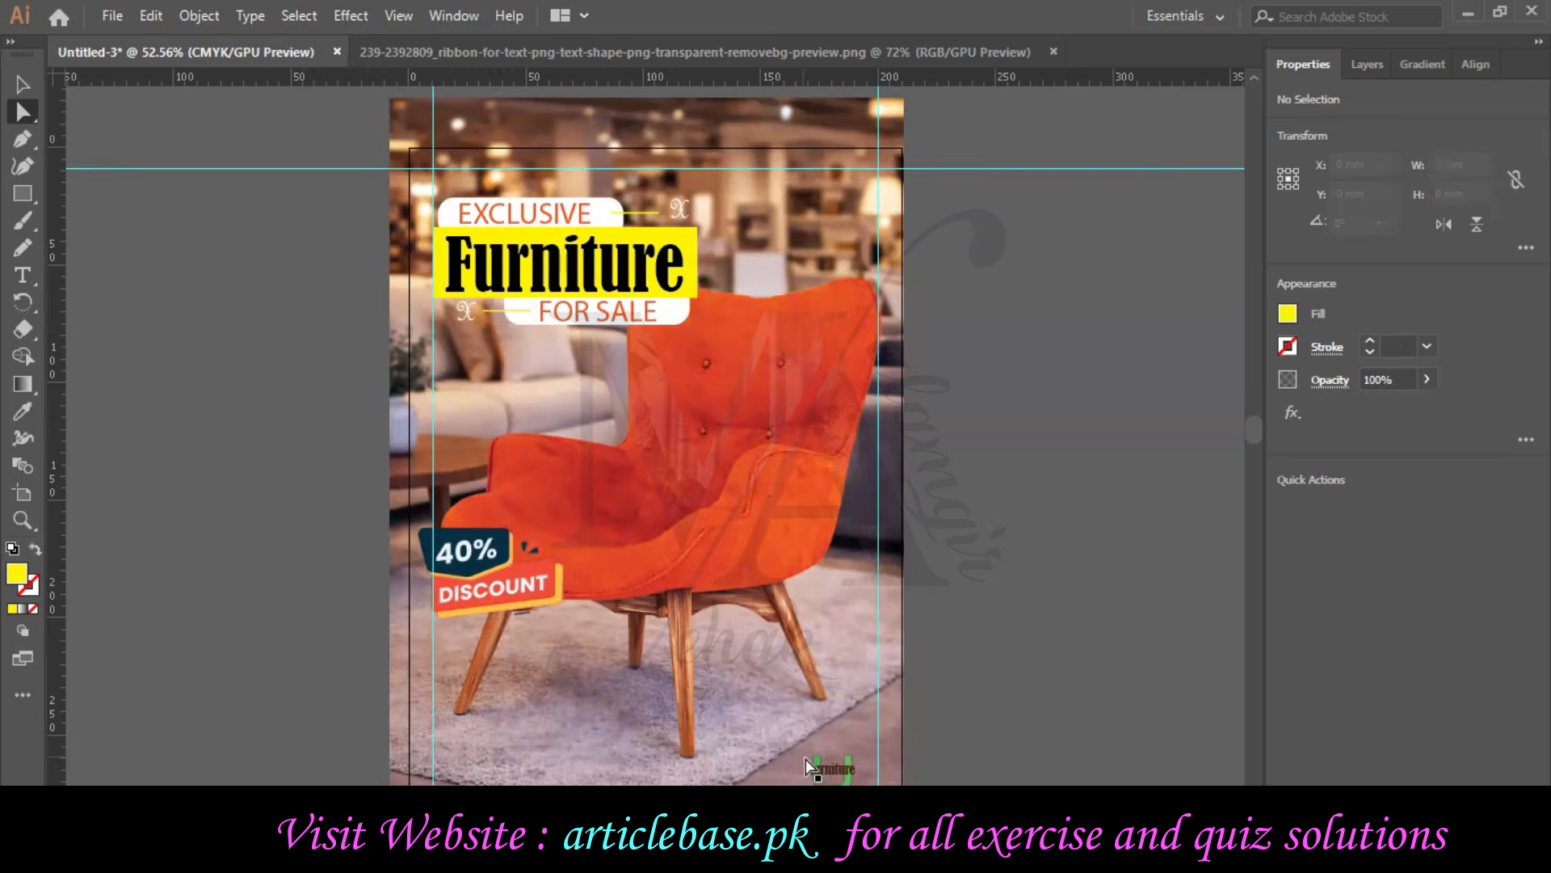
# - Move the logo group from the poster's lower right corner to its upper right corner, just under the top margin guide
pyautogui.scroll(-3, 806, 764)
pyautogui.moveTo(903, 776); pyautogui.dragTo(904, 762)
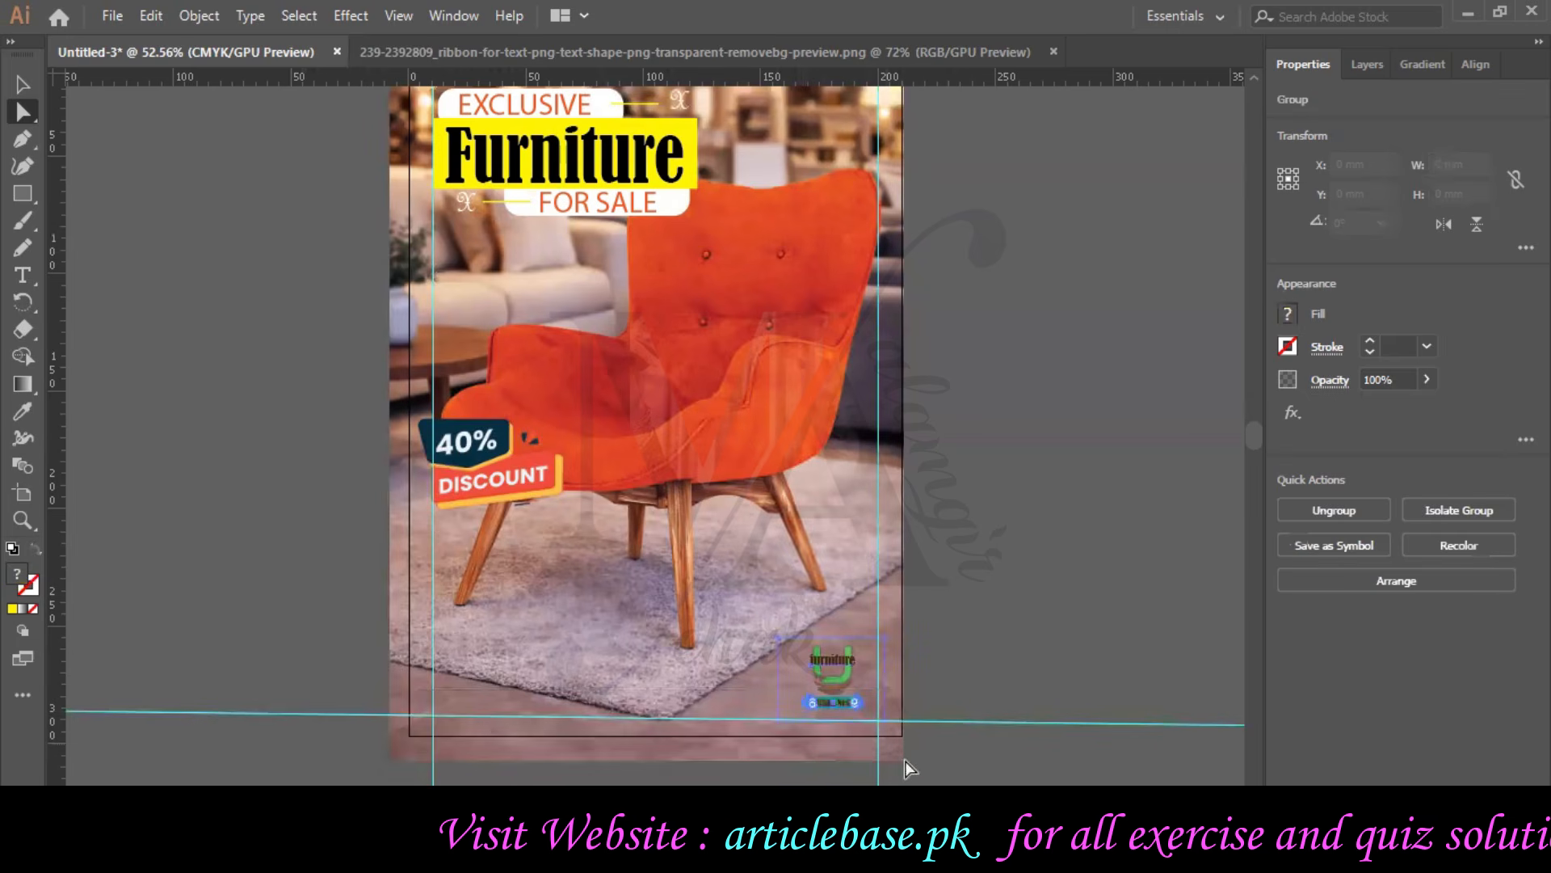
pyautogui.moveTo(821, 681); pyautogui.dragTo(835, 179)
pyautogui.scroll(6, 854, 397)
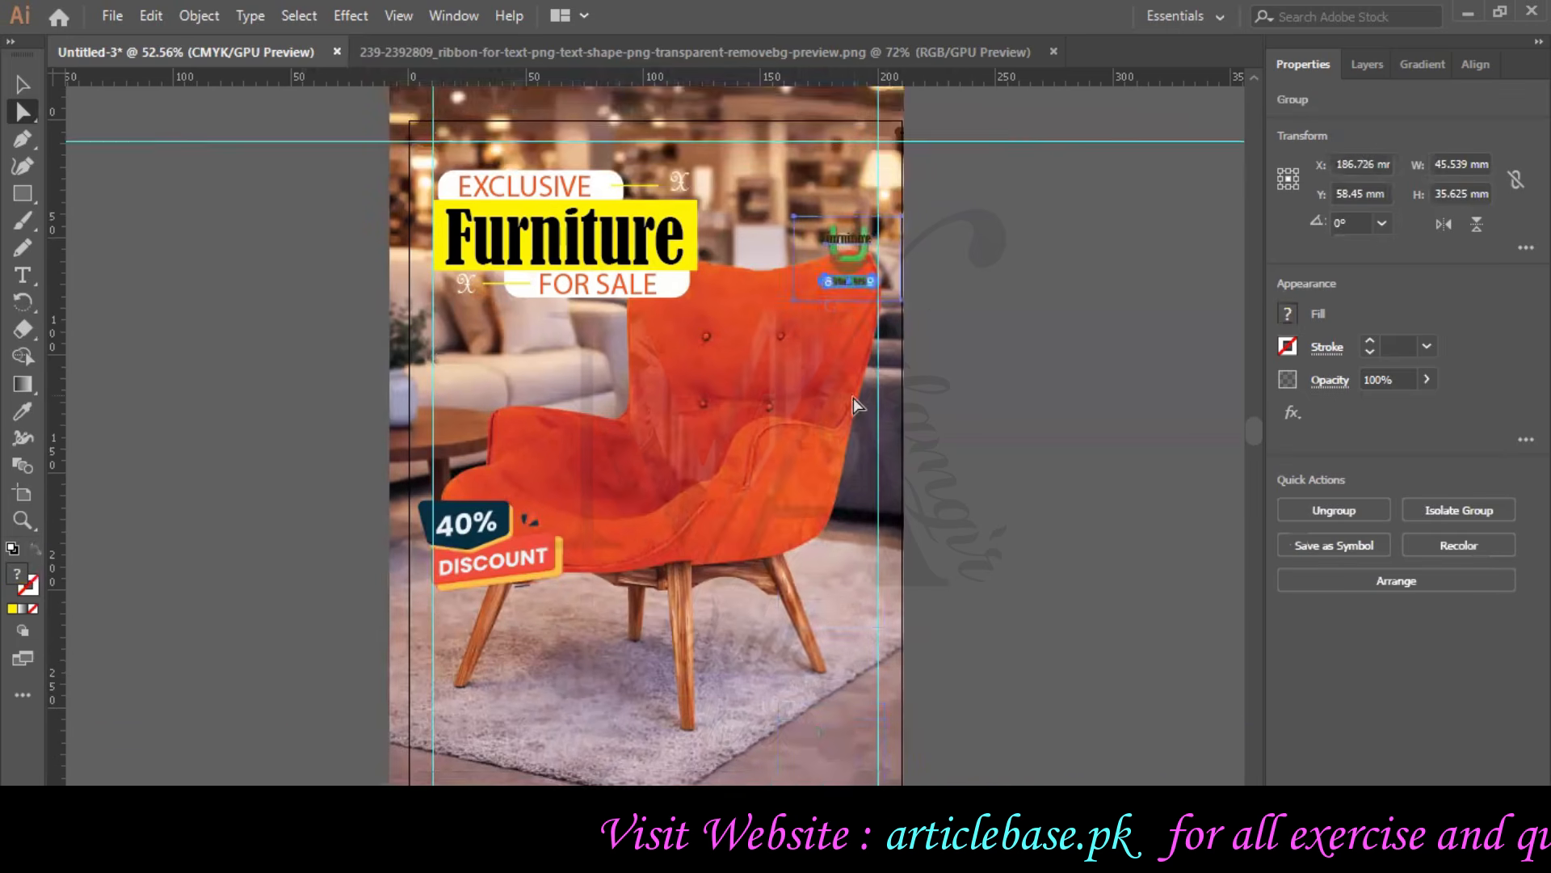
pyautogui.moveTo(845, 330); pyautogui.dragTo(827, 241)
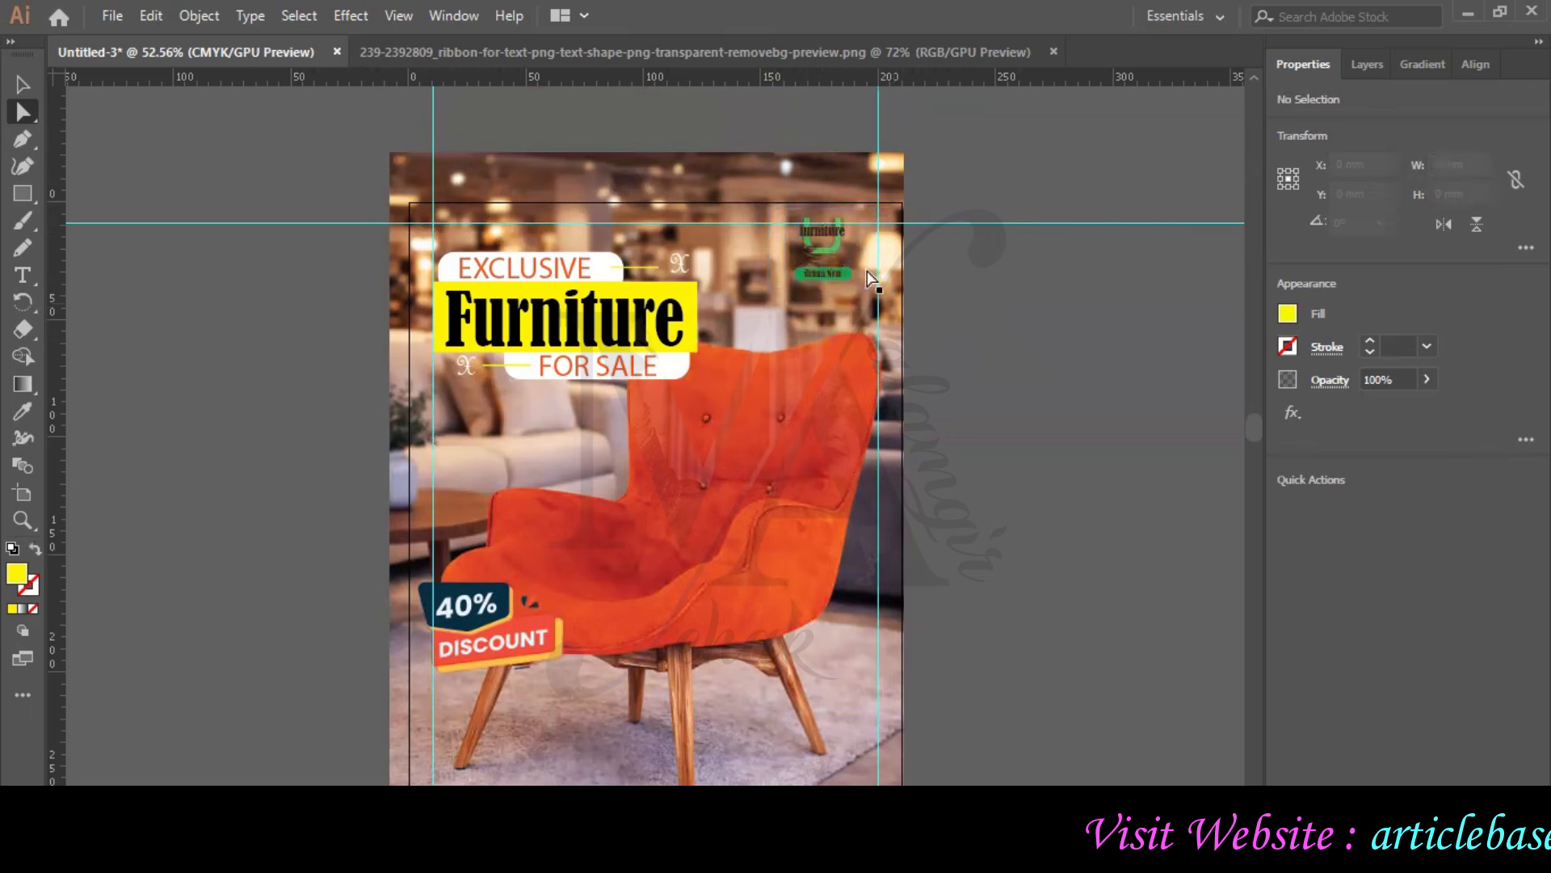
# - Nudge the logo's U image left until it is centered behind the small Furniture label
pyautogui.click(800, 198)
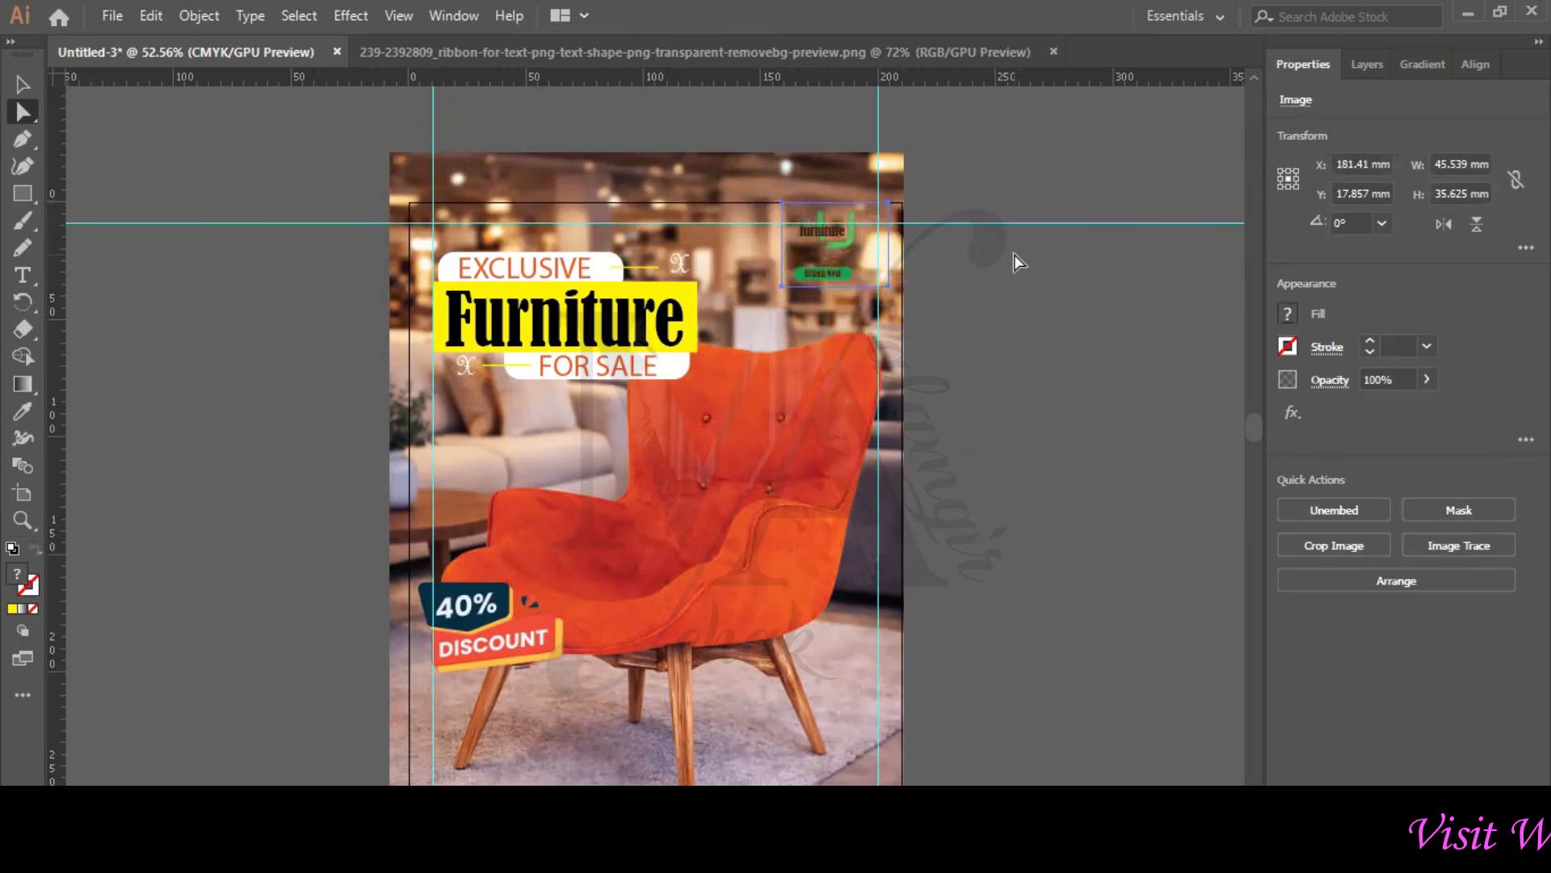
pyautogui.hotkey('ctrl', 'z')
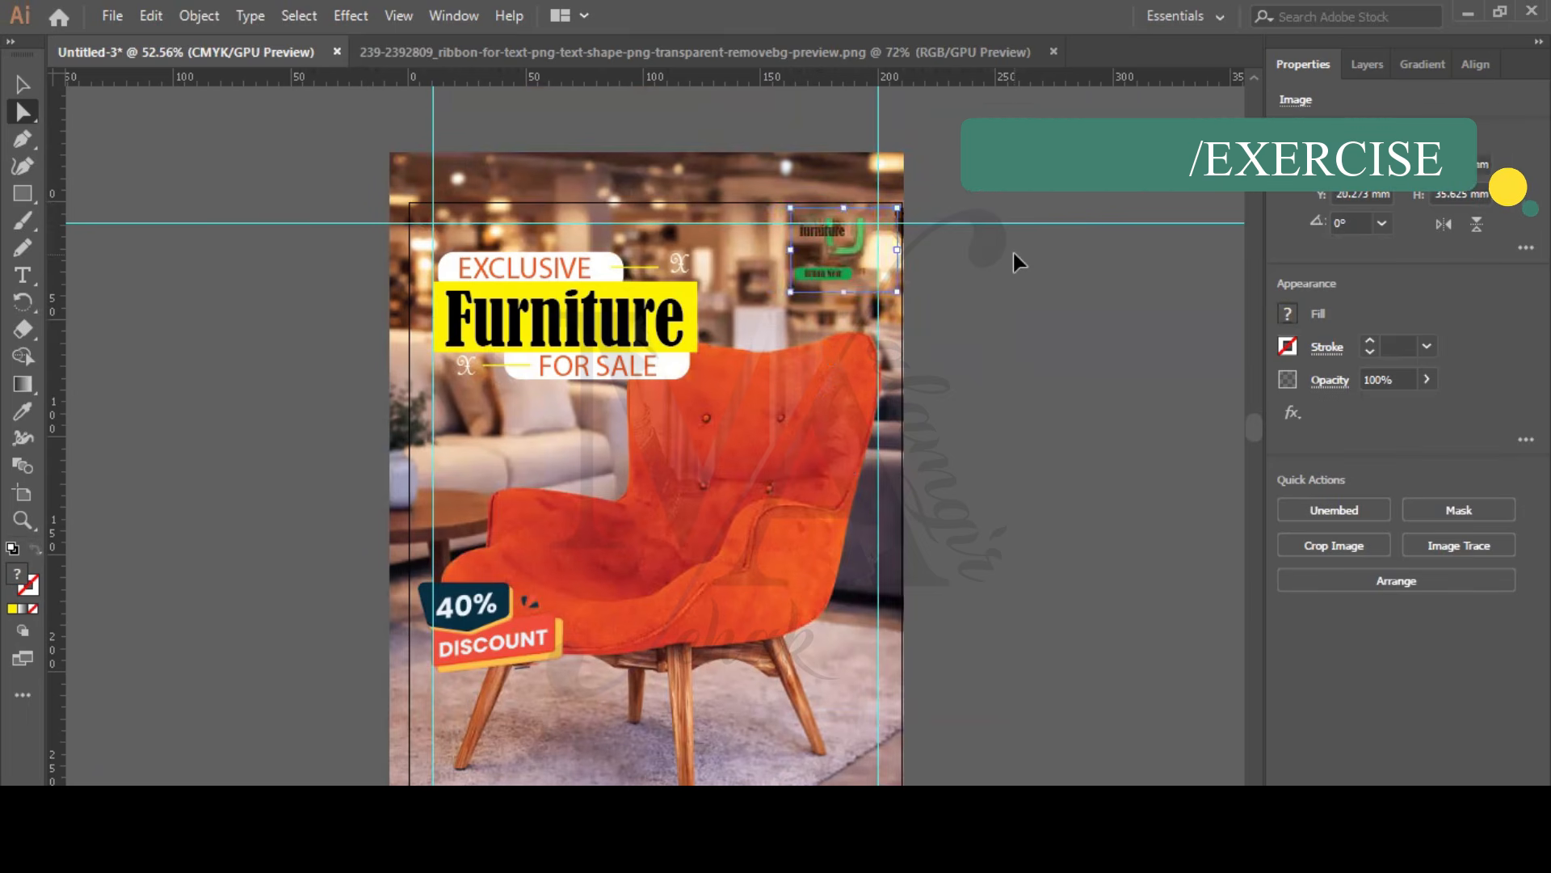
pyautogui.press('Left')
pyautogui.press('Left')
pyautogui.press('Left')
pyautogui.press('Left')
pyautogui.press('Left')
pyautogui.press('Left')
pyautogui.press('Left')
pyautogui.press('Left')
pyautogui.press('Left')
pyautogui.press('Left')
pyautogui.press('Left')
pyautogui.press('Left')
pyautogui.press('Left')
pyautogui.press('Left')
pyautogui.press('Left')
pyautogui.press('Left')
pyautogui.press('Left')
pyautogui.press('Left')
pyautogui.press('Left')
pyautogui.press('Left')
pyautogui.press('Left')
pyautogui.press('Left')
pyautogui.press('Left')
pyautogui.press('Left')
pyautogui.press('Left')
pyautogui.press('Left')
pyautogui.press('Left')
pyautogui.press('Left')
pyautogui.press('Left')
pyautogui.press('Left')
pyautogui.press('Left')
pyautogui.press('Left')
pyautogui.press('Left')
pyautogui.press('Left')
pyautogui.press('Left')
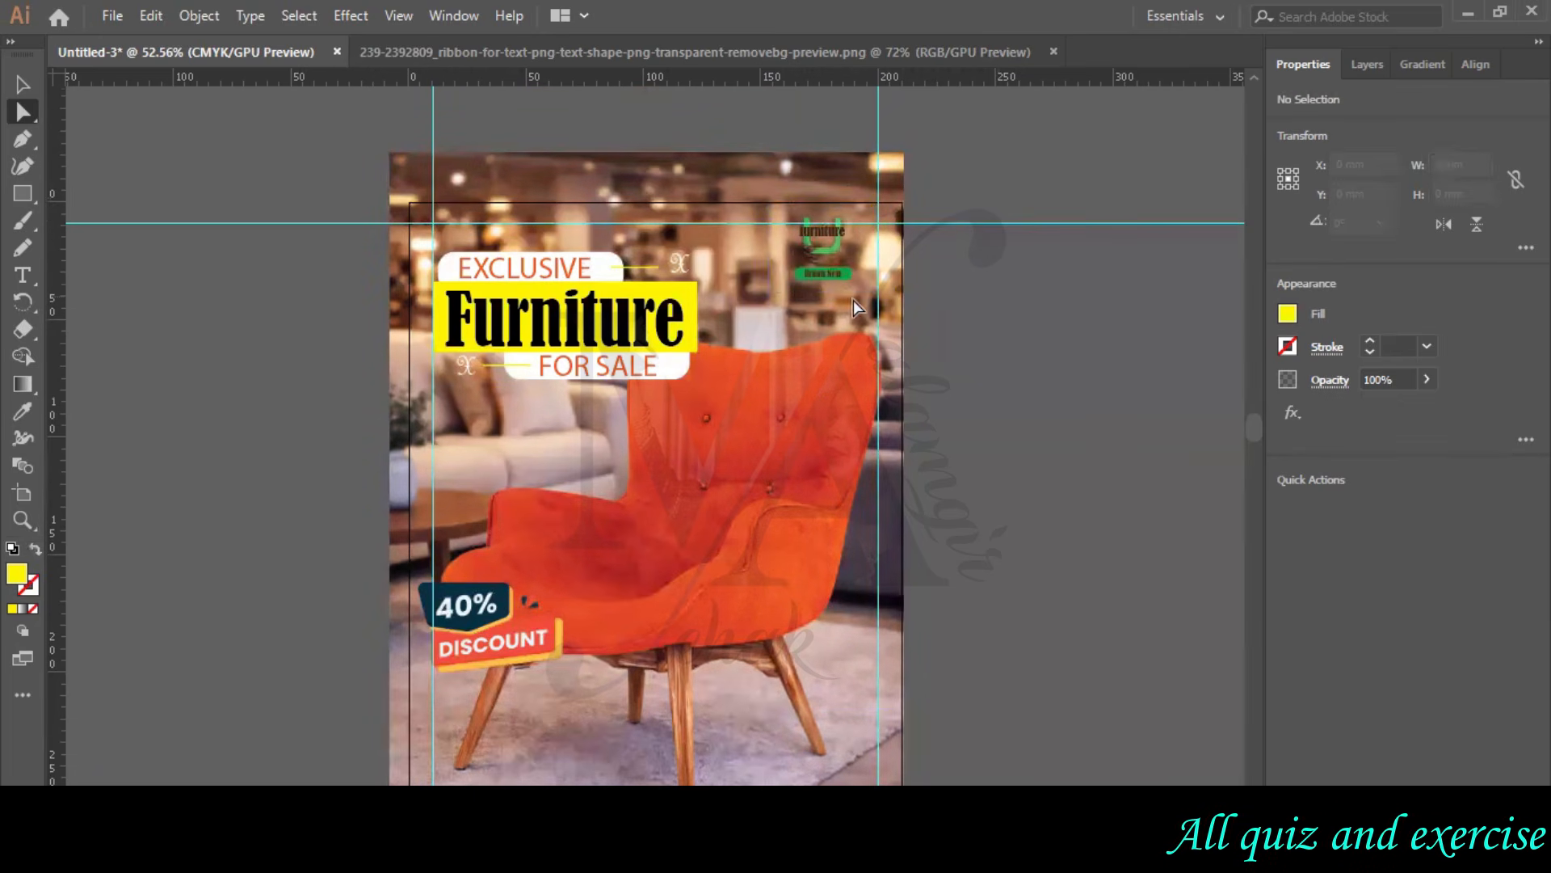
# - Move the whole logo group slightly right, closer to the right margin guide
pyautogui.click(850, 281)
pyautogui.moveTo(832, 261); pyautogui.dragTo(850, 251)
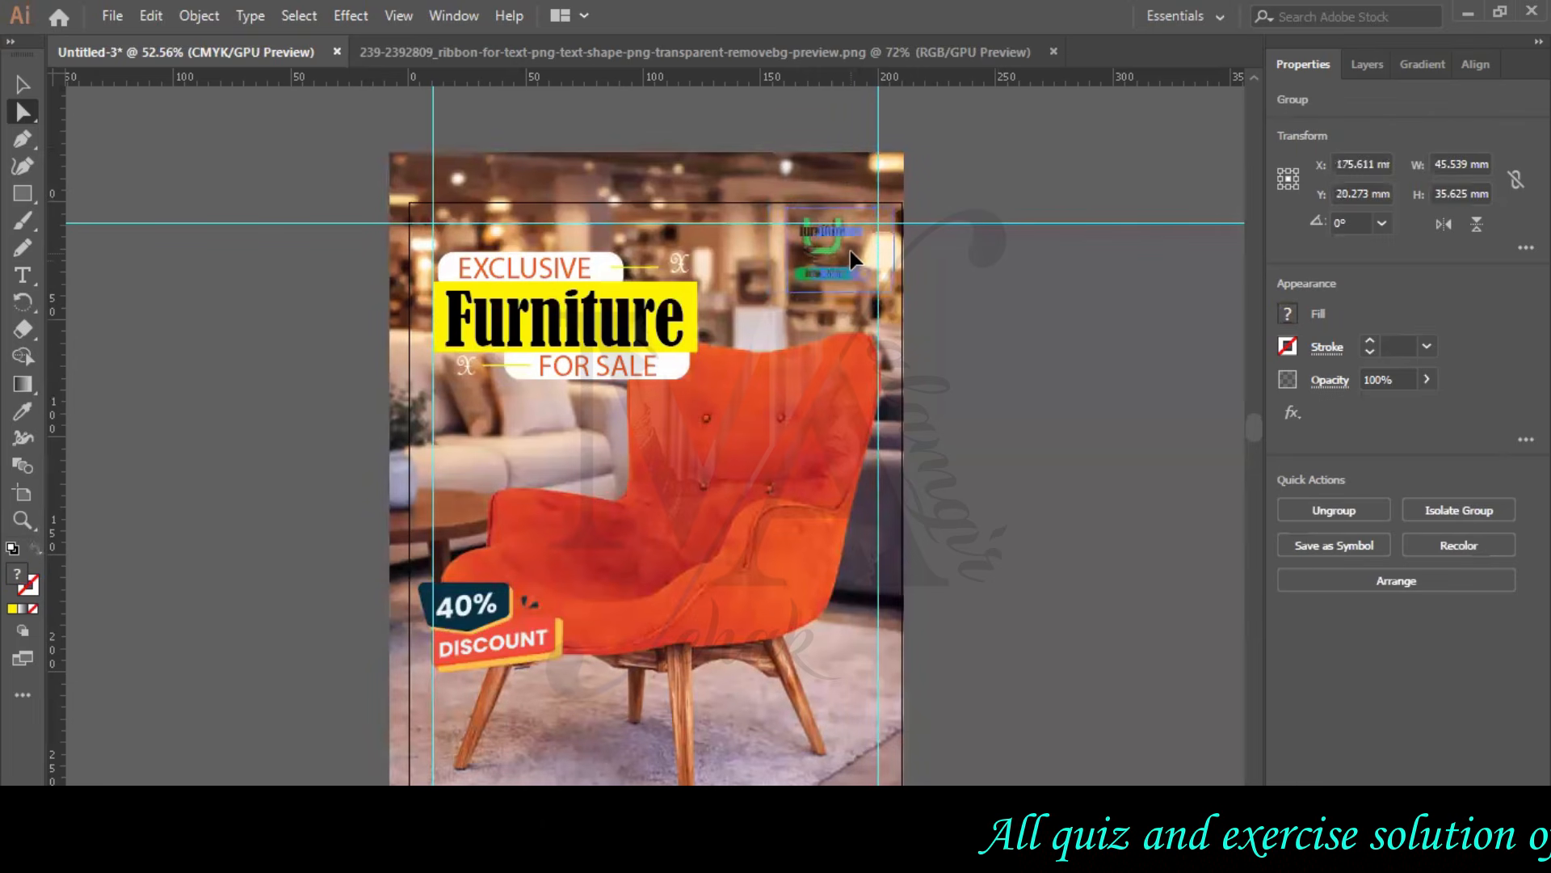
# - Capture a screenshot of the poster workspace and paste it into the Word document after the earlier screenshots
pyautogui.click(951, 327)
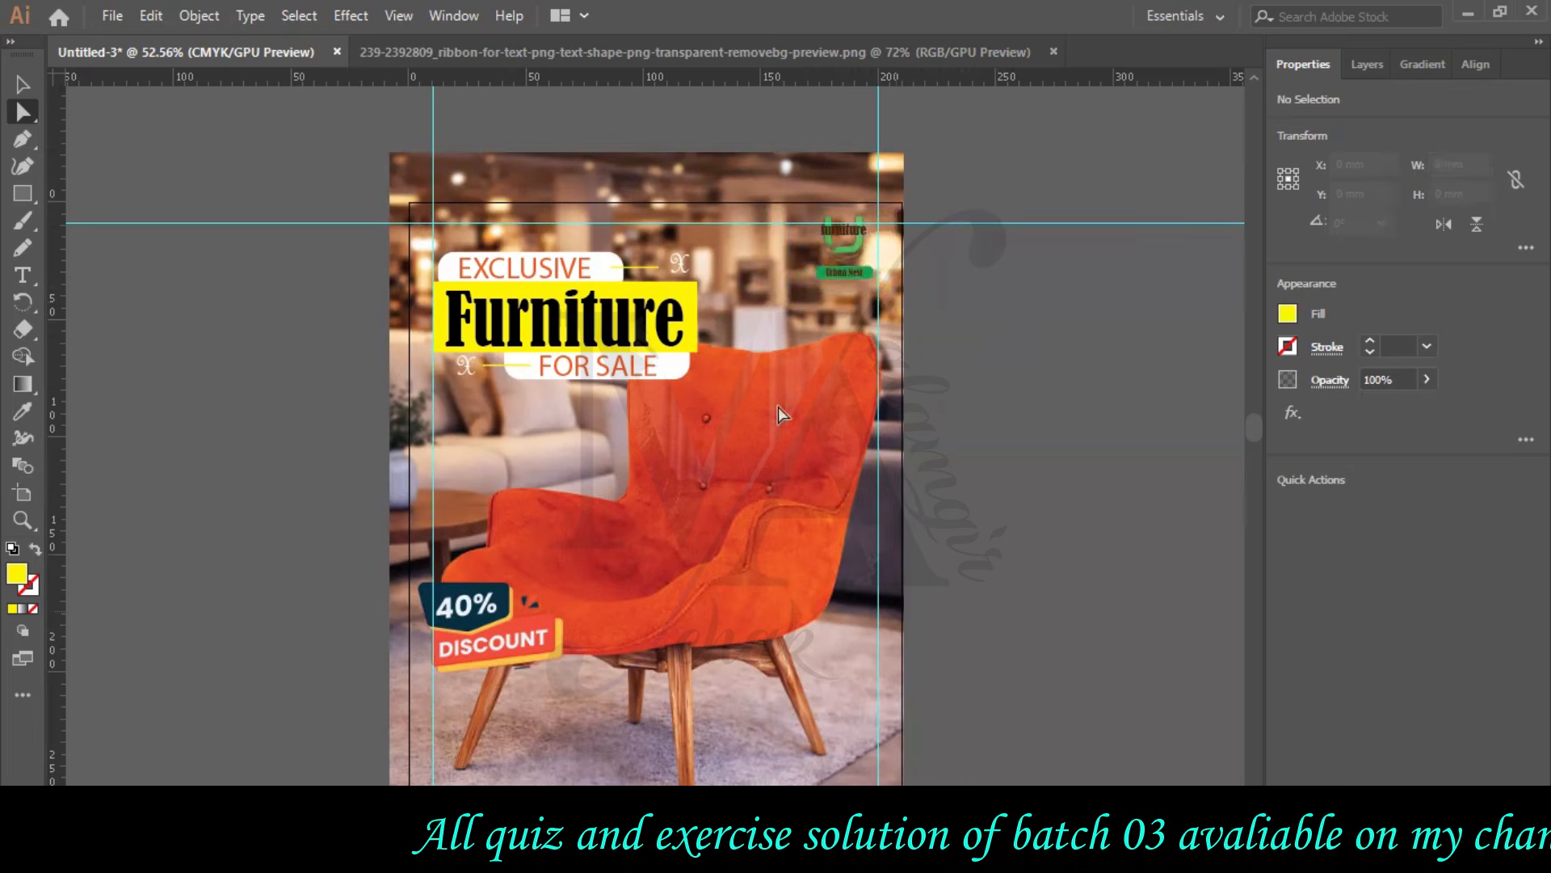
pyautogui.scroll(-2, 778, 406)
pyautogui.hotkey('alt', 'Tab')
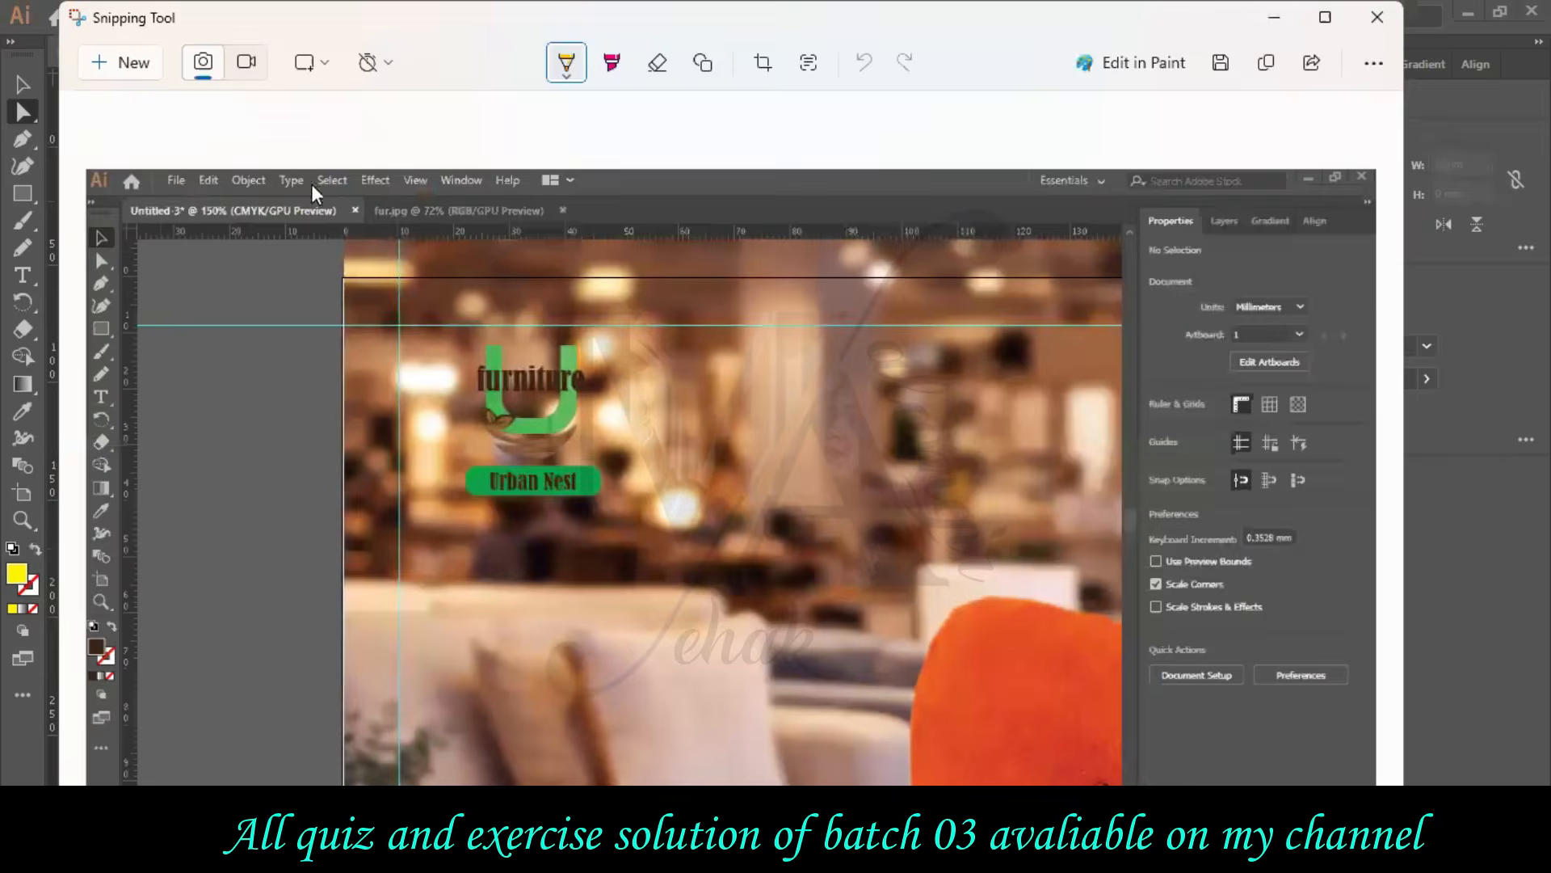
pyautogui.click(128, 71)
pyautogui.moveTo(3, 2); pyautogui.dragTo(1549, 747)
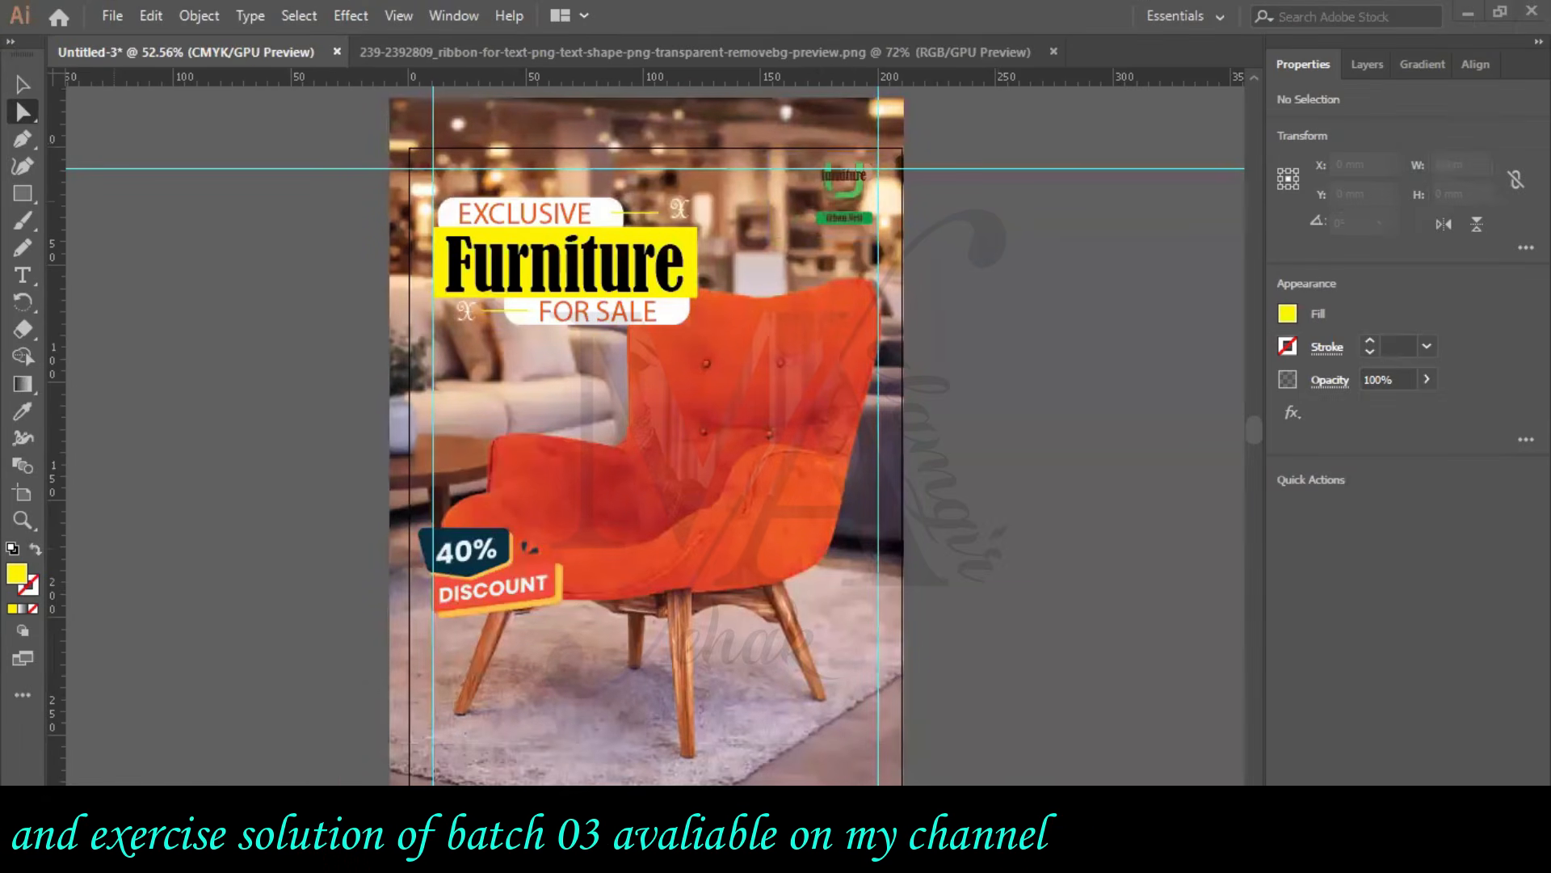
pyautogui.hotkey('alt', 'Tab')
pyautogui.moveTo(1541, 249); pyautogui.dragTo(1542, 601)
pyautogui.hotkey('ctrl', 'v')
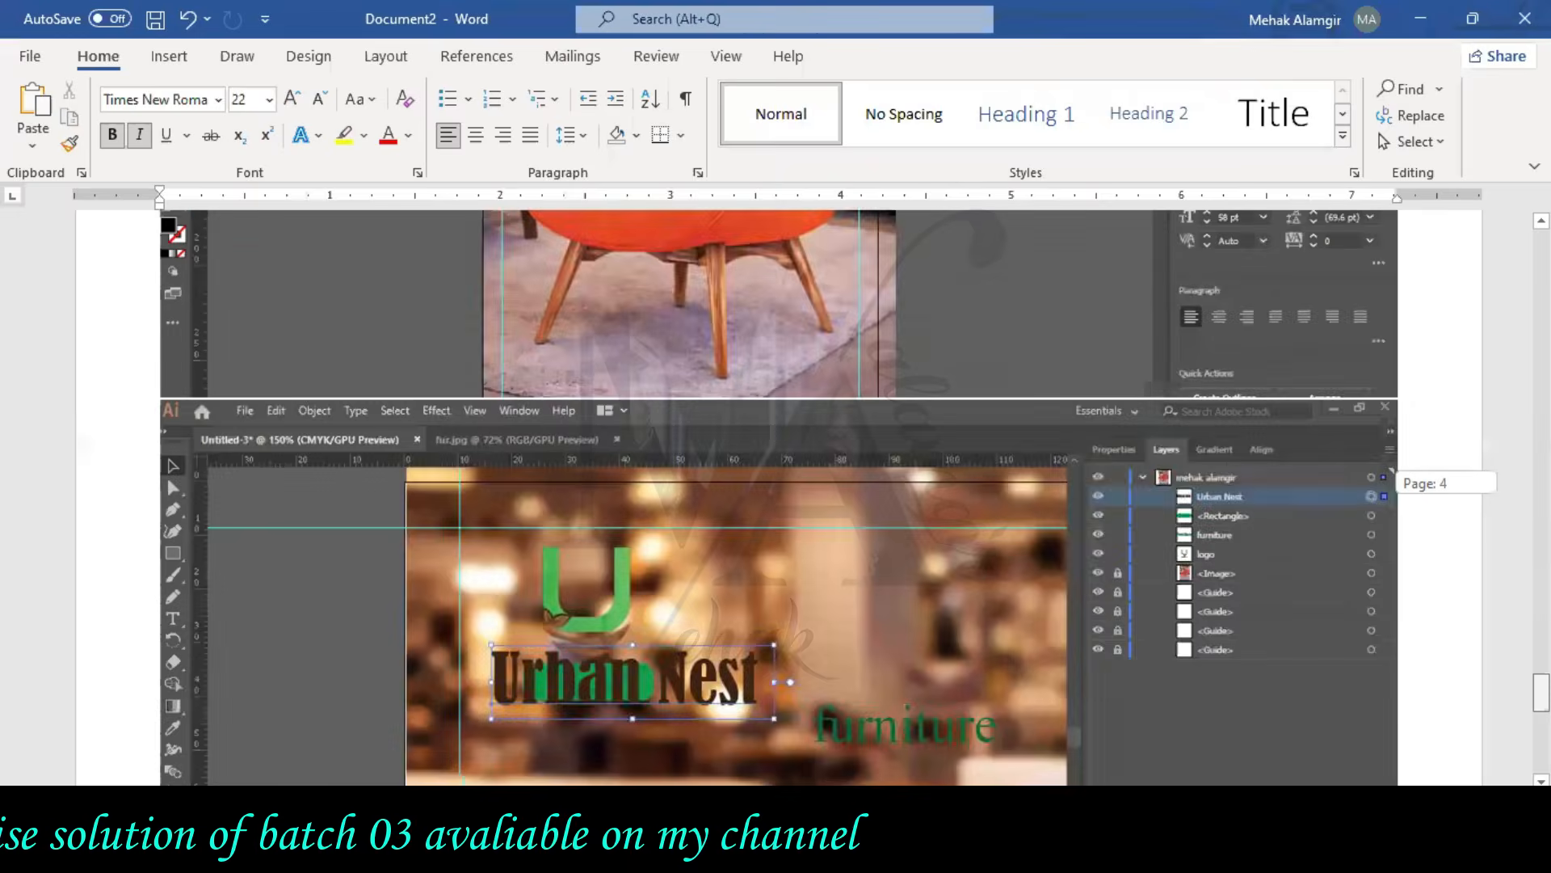
# - Review the poster requirements in the Word document, checking the headline, discount, name or logo and contact details items, and return to Illustrator
pyautogui.scroll(-3, 1415, 618)
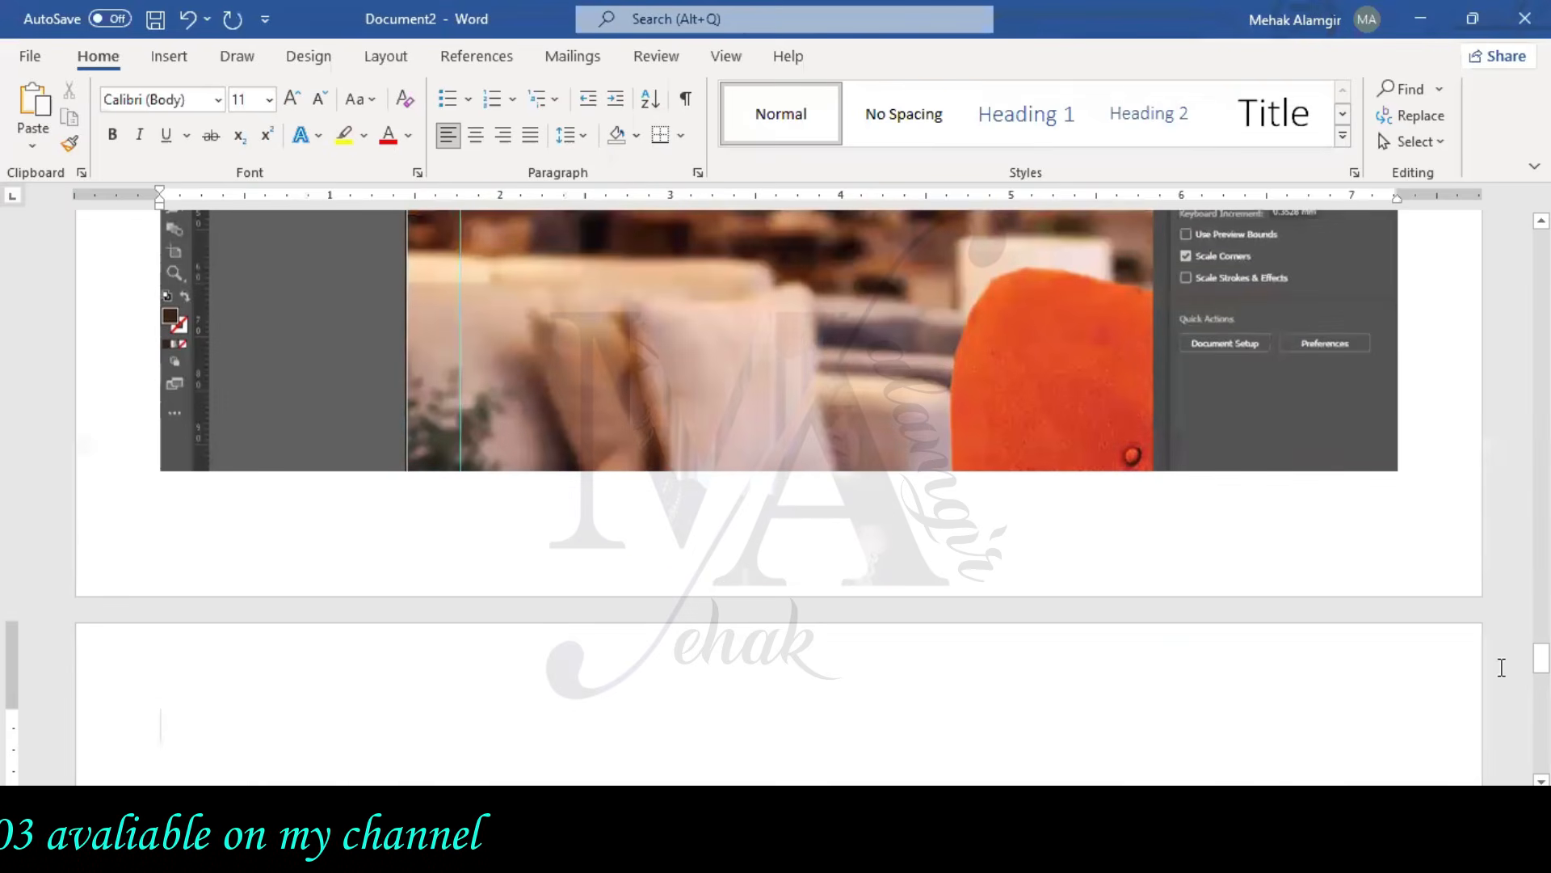
pyautogui.press('pageup')
pyautogui.press('pageup')
pyautogui.press('pageup')
pyautogui.press('pageup')
pyautogui.press('pageup')
pyautogui.press('pageup')
pyautogui.press('pageup')
pyautogui.press('pageup')
pyautogui.press('pageup')
pyautogui.press('pageup')
pyautogui.press('pageup')
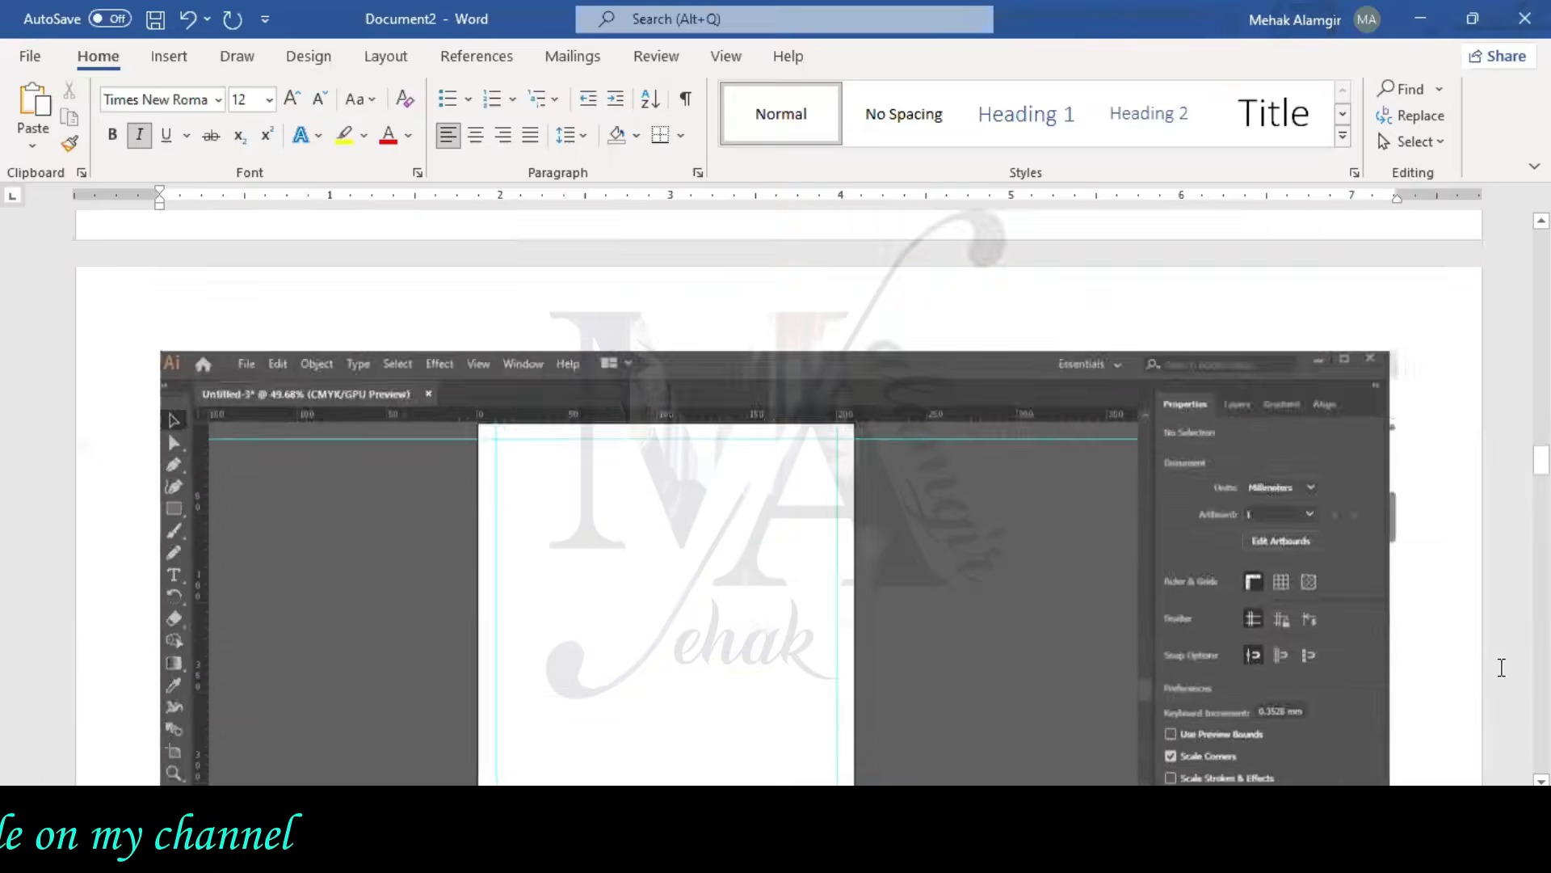
pyautogui.press('pageup')
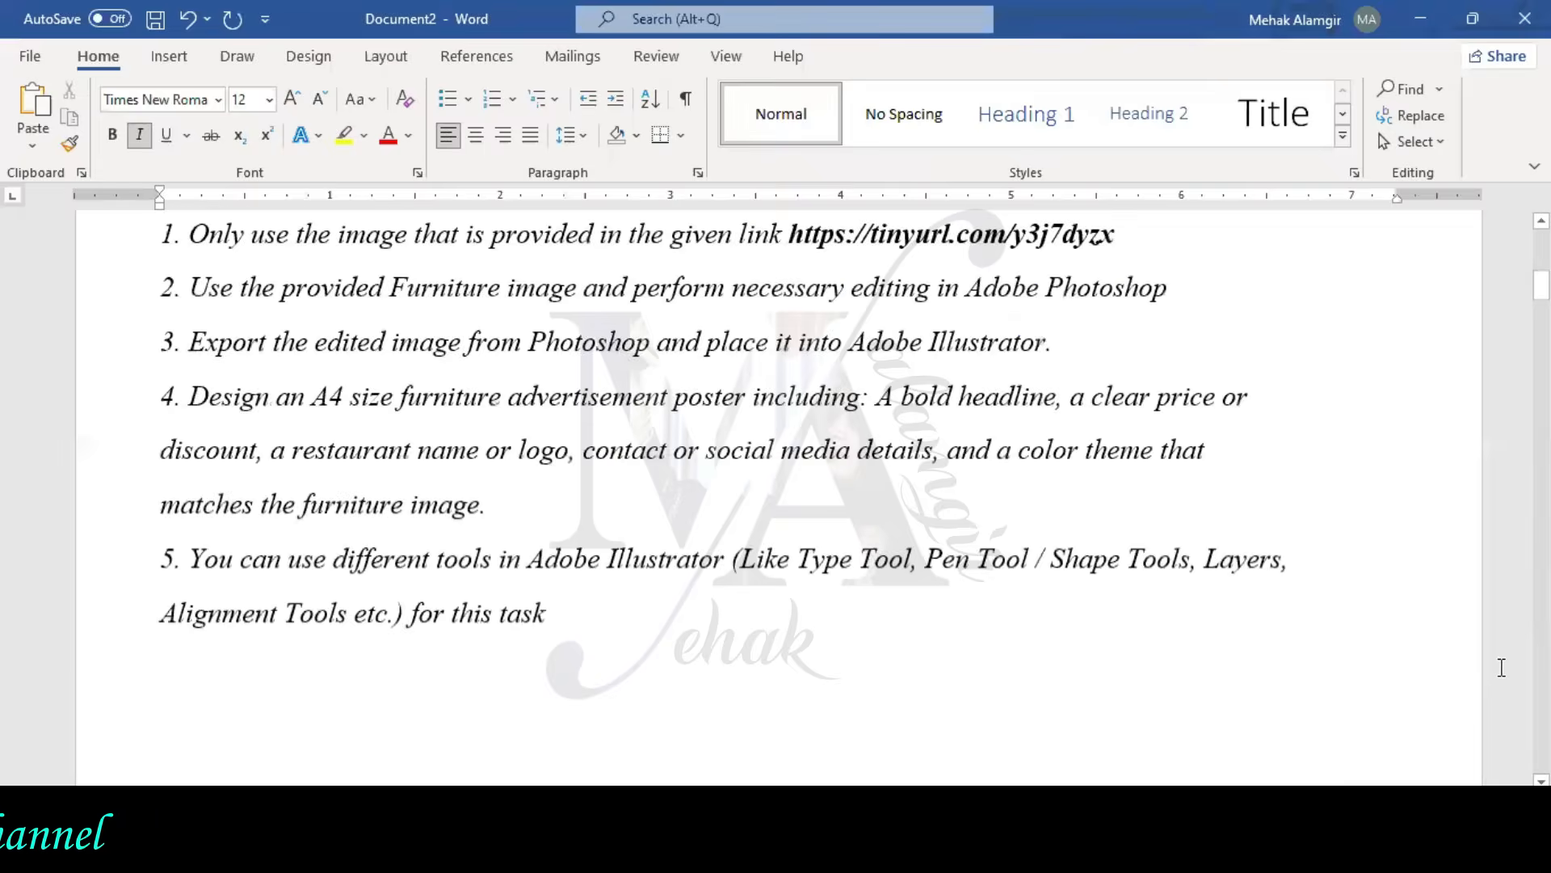
pyautogui.scroll(-1, 913, 345)
pyautogui.keyDown('shift'); pyautogui.click(1050, 379); pyautogui.keyUp('shift')
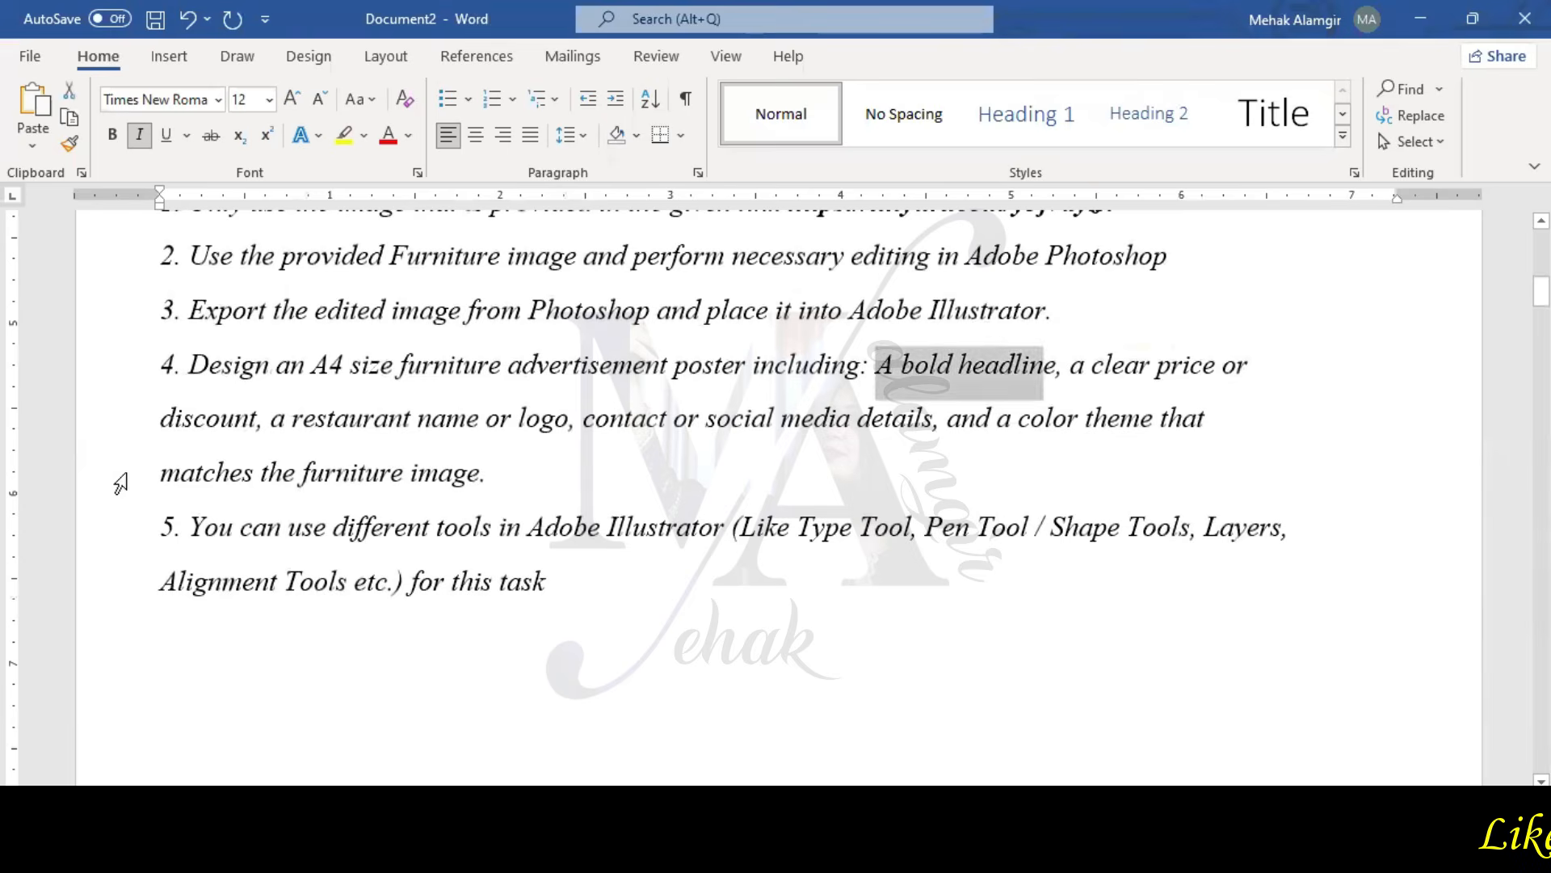
pyautogui.moveTo(159, 424); pyautogui.dragTo(483, 422)
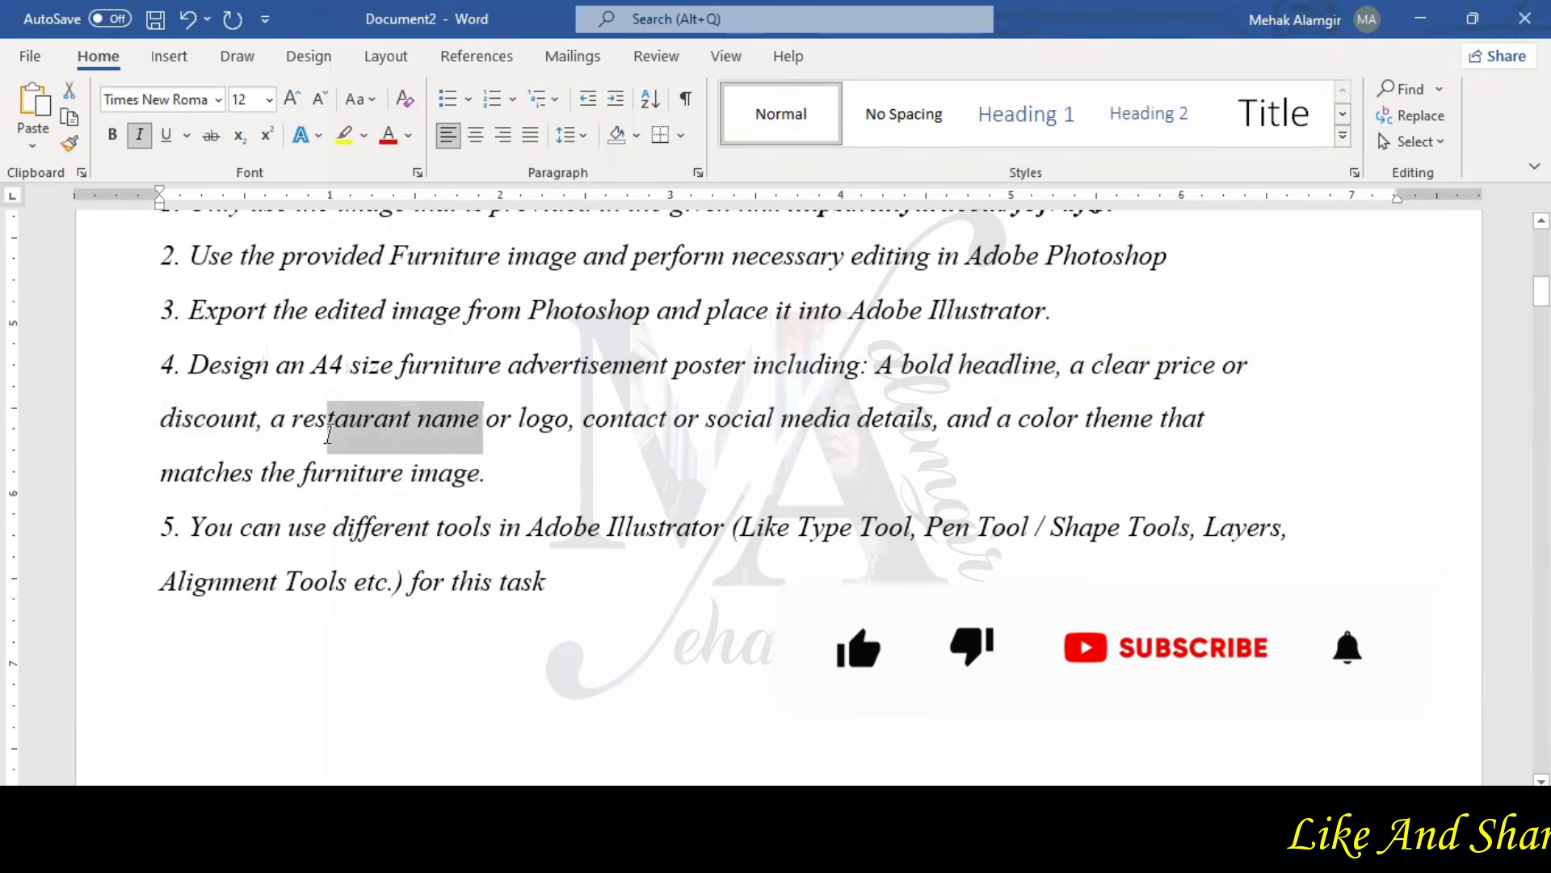
pyautogui.click(572, 421)
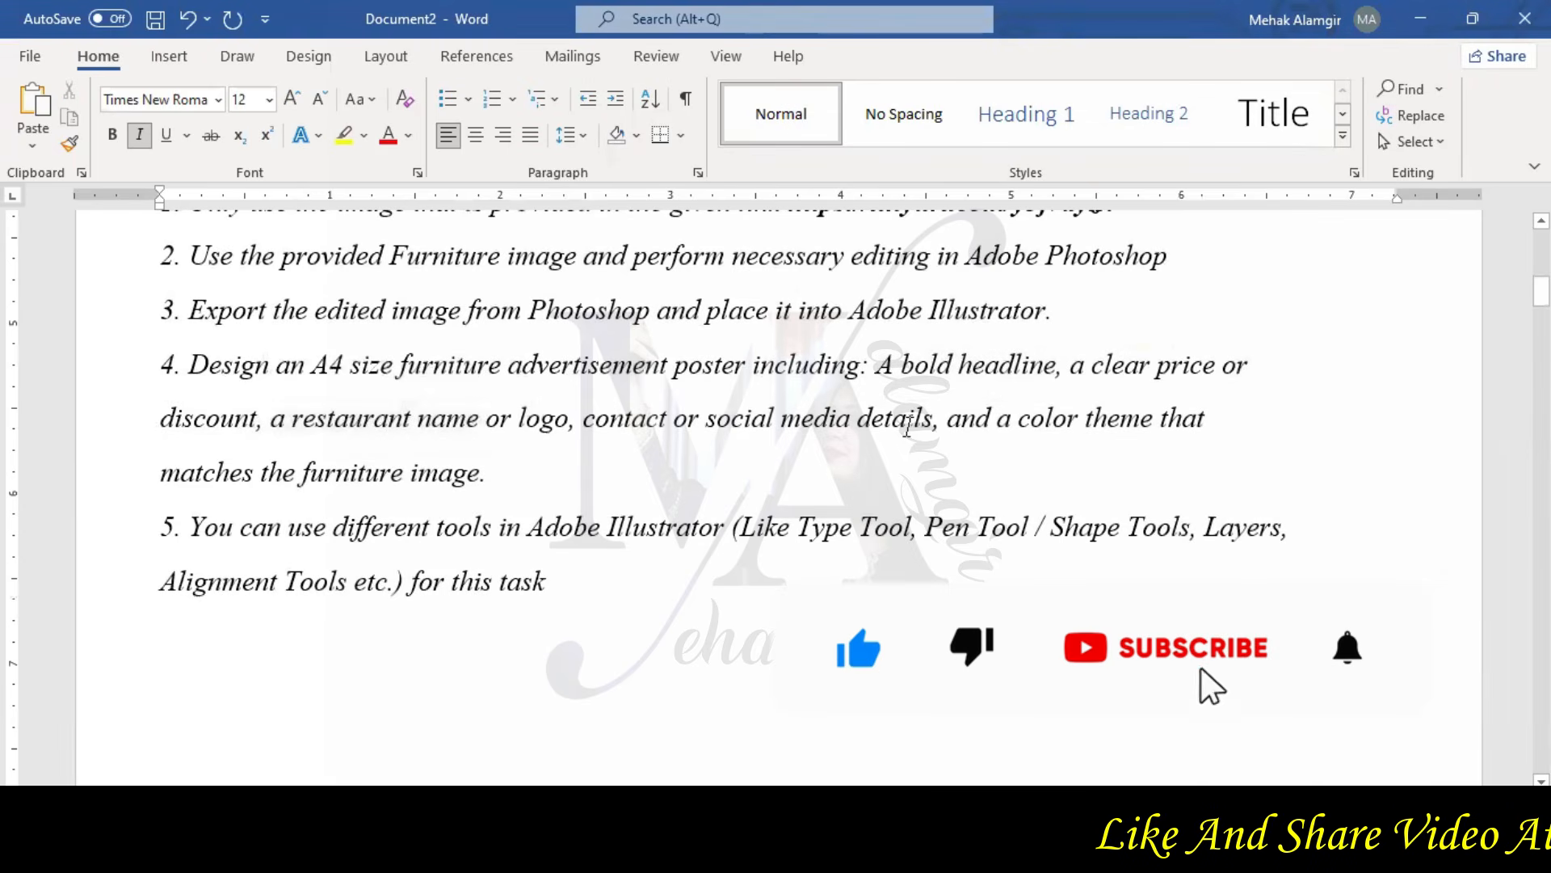
pyautogui.scroll(1, 1001, 554)
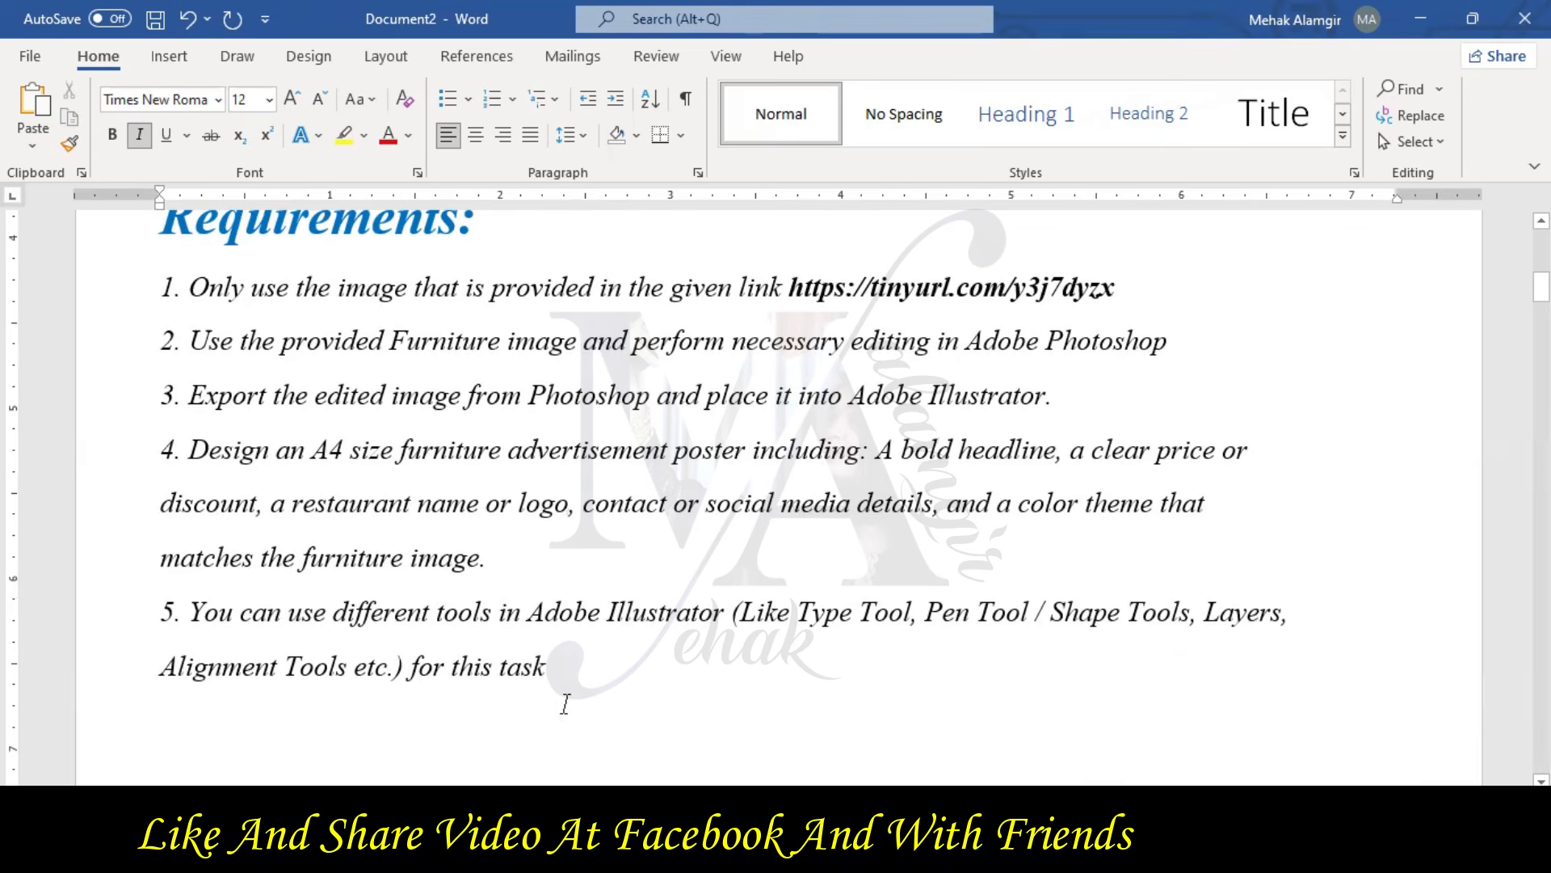
pyautogui.scroll(-5, 561, 673)
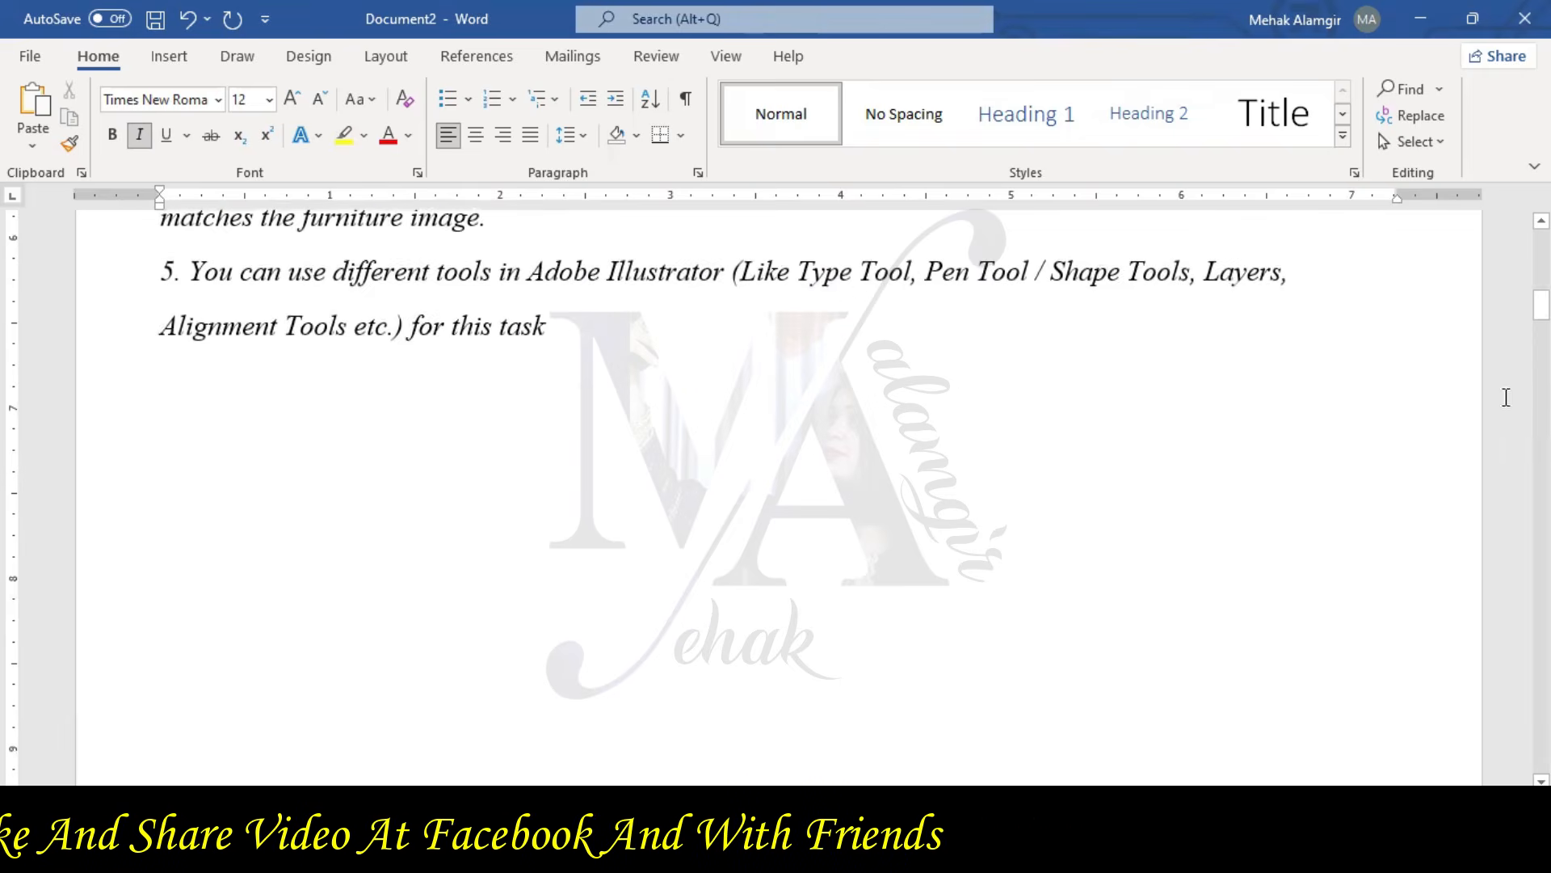
pyautogui.scroll(-5, 655, 724)
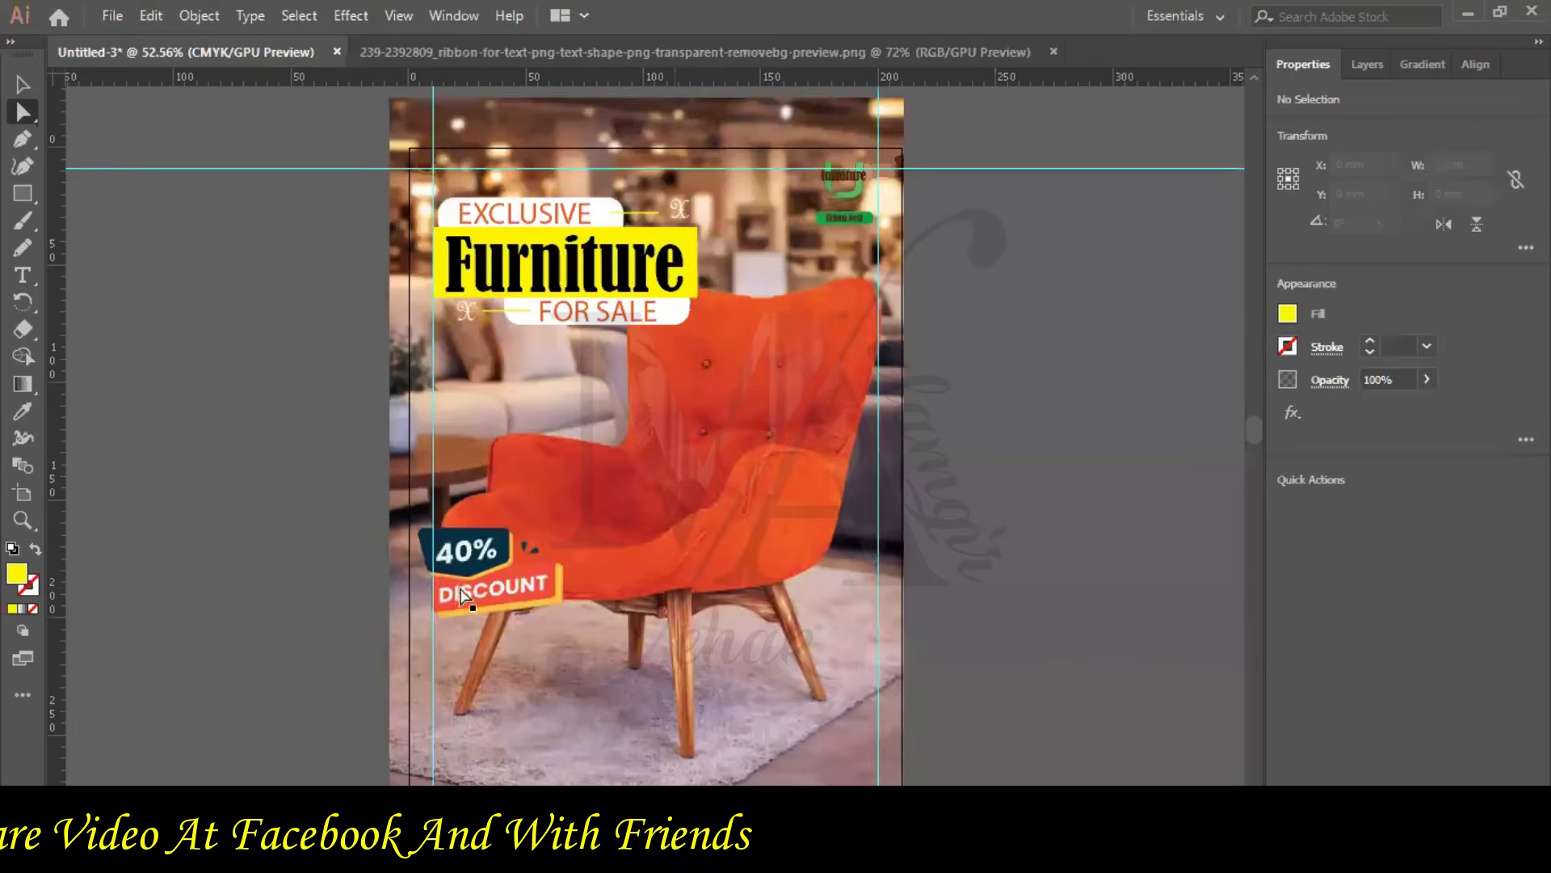
# - Draw a rectangle about 73 × 14 mm just above the poster's bottom margin guide and fill it with yellow
pyautogui.scroll(-4, 469, 573)
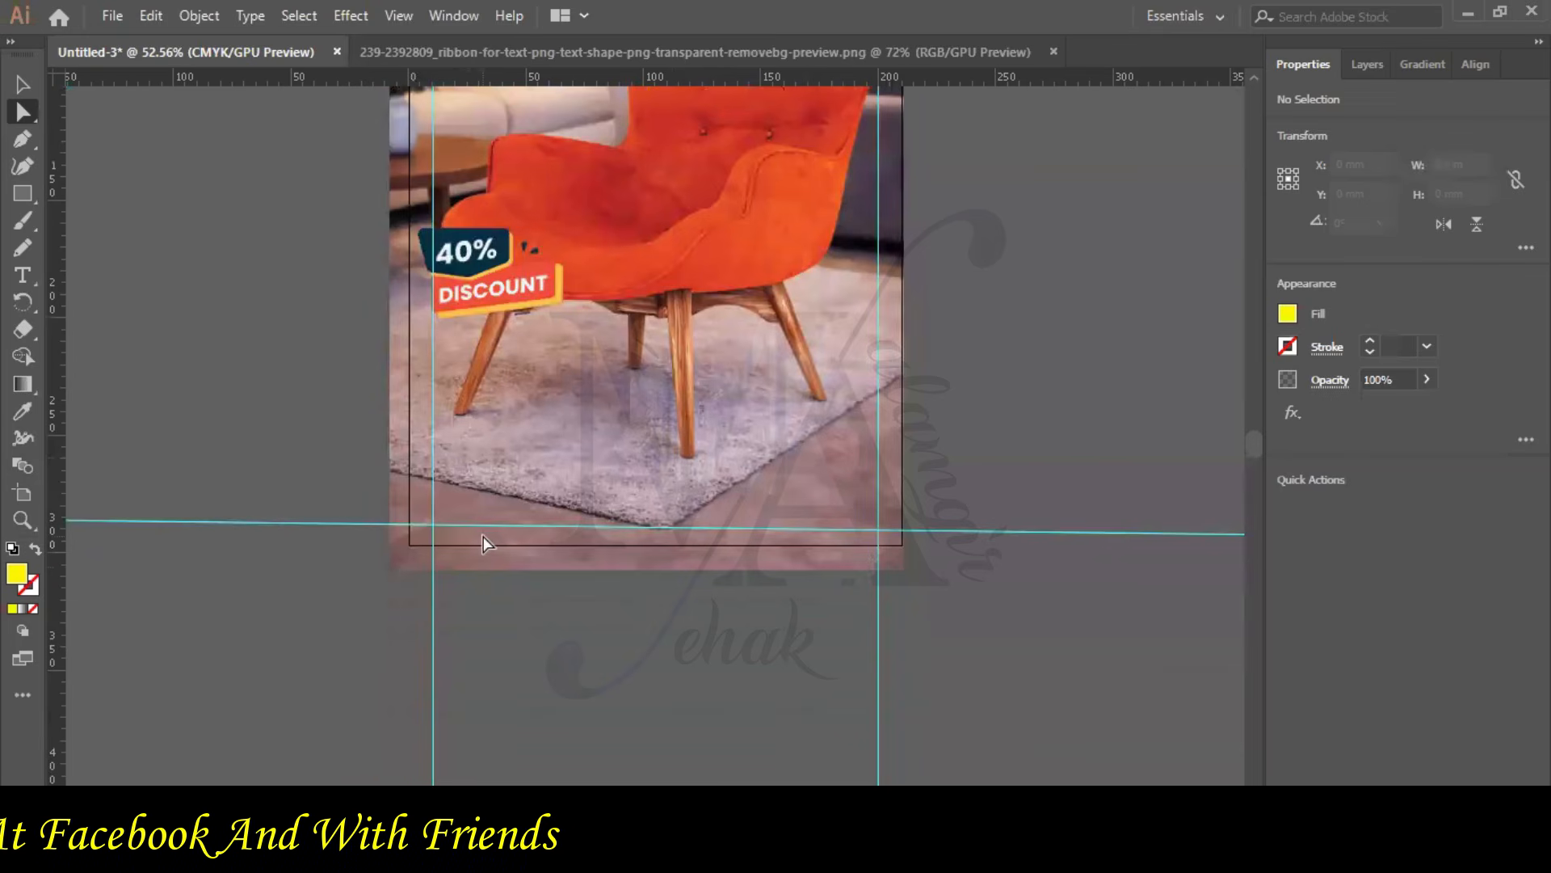
pyautogui.hotkey('ctrl', '1')
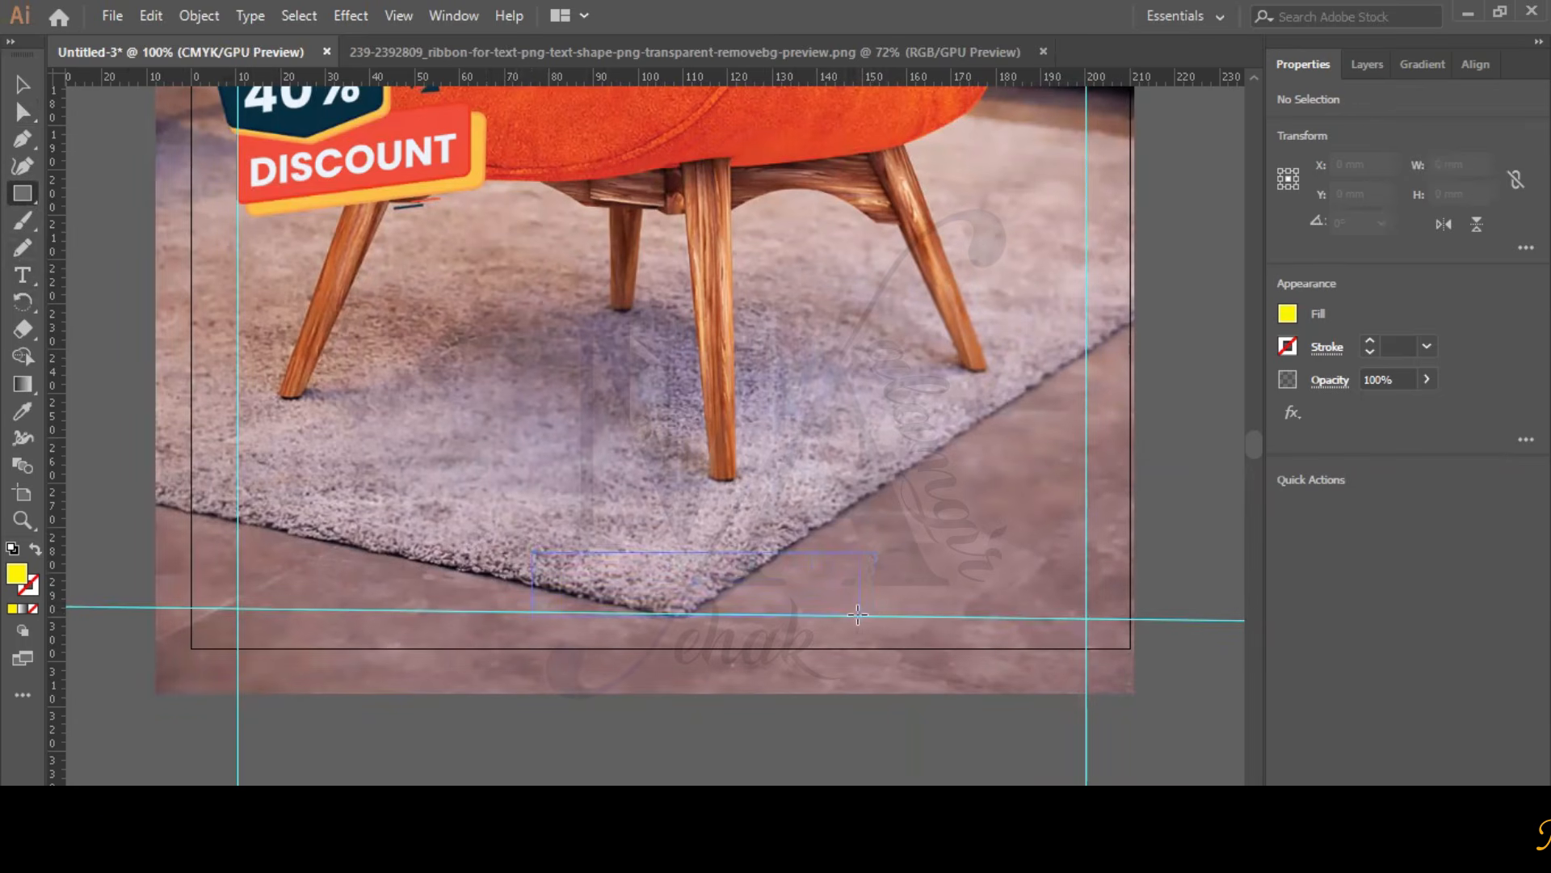
pyautogui.moveTo(858, 614); pyautogui.dragTo(858, 614)
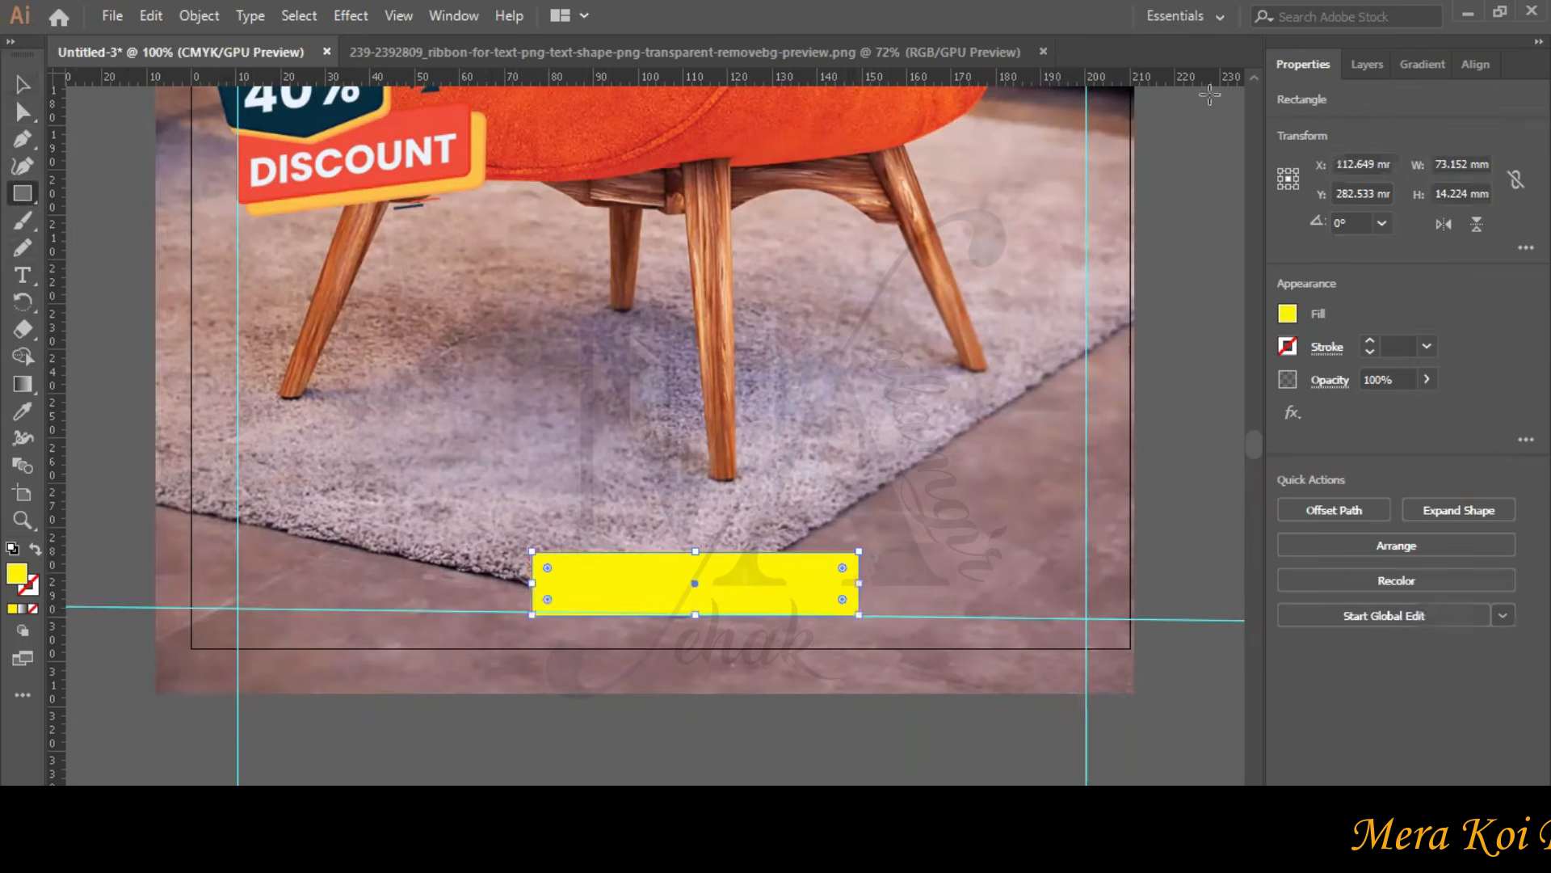
pyautogui.click(1288, 315)
pyautogui.click(1217, 395)
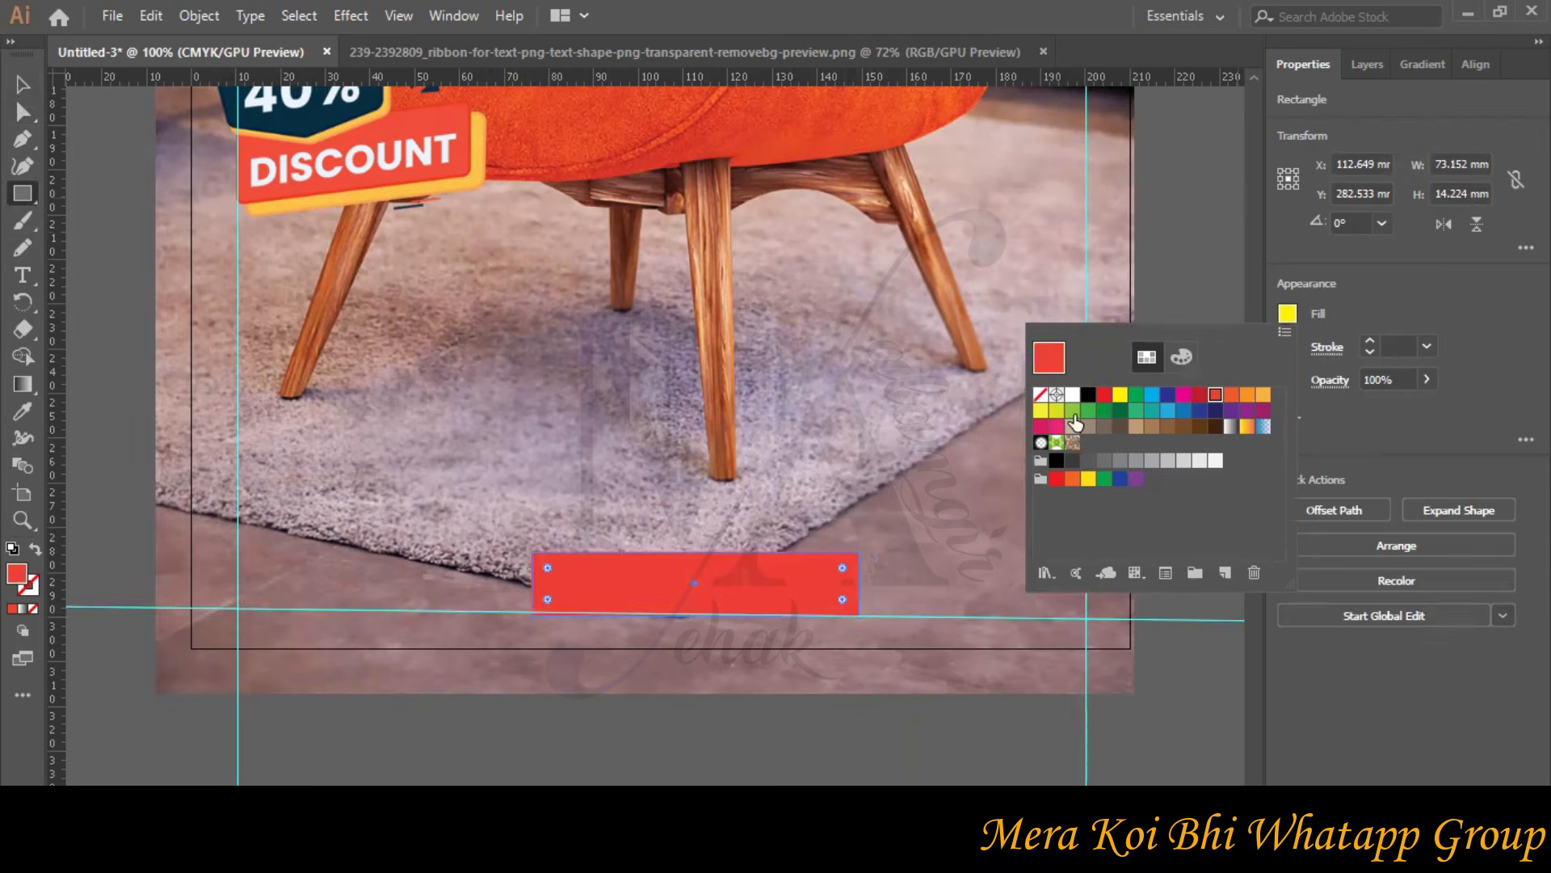
pyautogui.click(1088, 479)
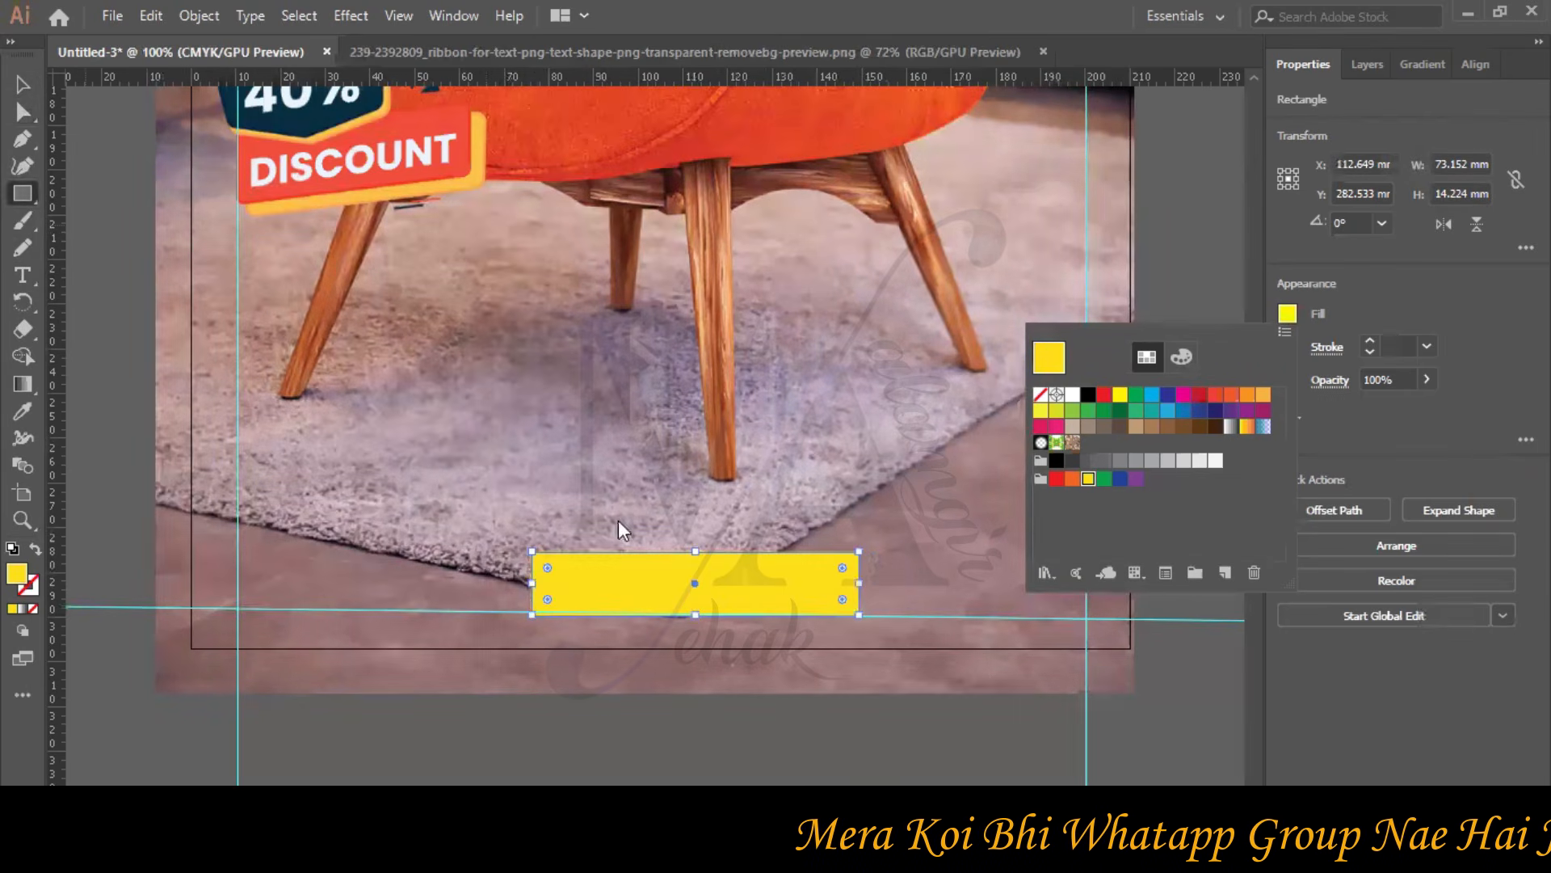
# - Round the corners of the yellow rectangle
pyautogui.click(546, 599)
pyautogui.moveTo(547, 599)
pyautogui.mouseDown()
pyautogui.moveTo(573, 589)
pyautogui.moveTo(556, 593)
pyautogui.mouseUp()
pyautogui.click(593, 488)
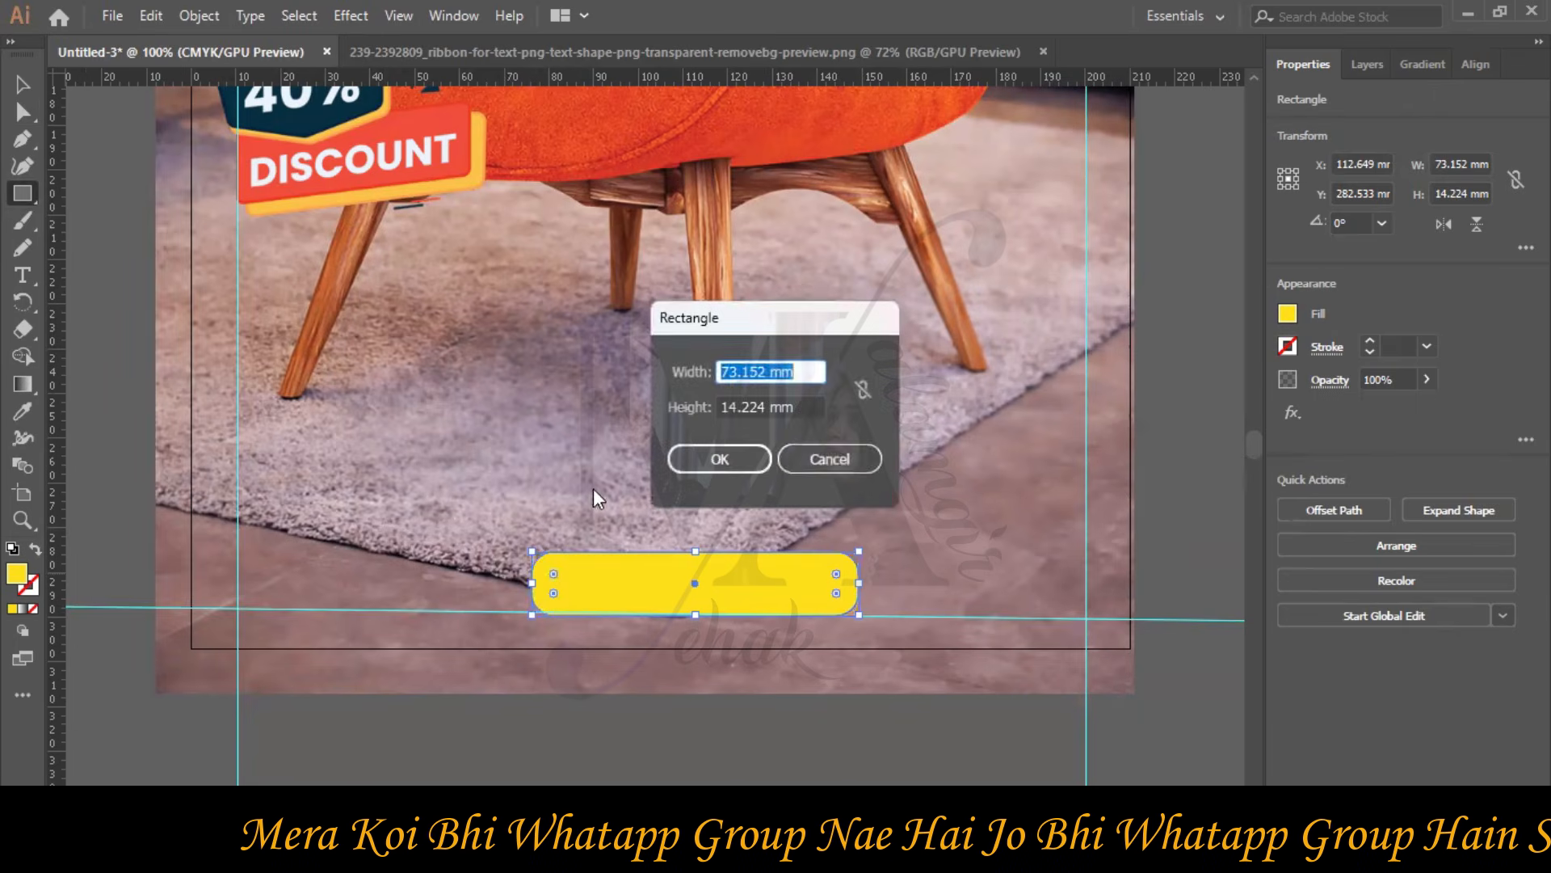
pyautogui.click(813, 462)
# - Shrink the rounded yellow rectangle to about 45 × 10 mm and move it to the poster's lower right corner
pyautogui.click(23, 86)
pyautogui.click(622, 464)
pyautogui.moveTo(624, 573); pyautogui.dragTo(896, 584)
pyautogui.moveTo(766, 628); pyautogui.dragTo(891, 609)
pyautogui.moveTo(1003, 593); pyautogui.dragTo(1017, 612)
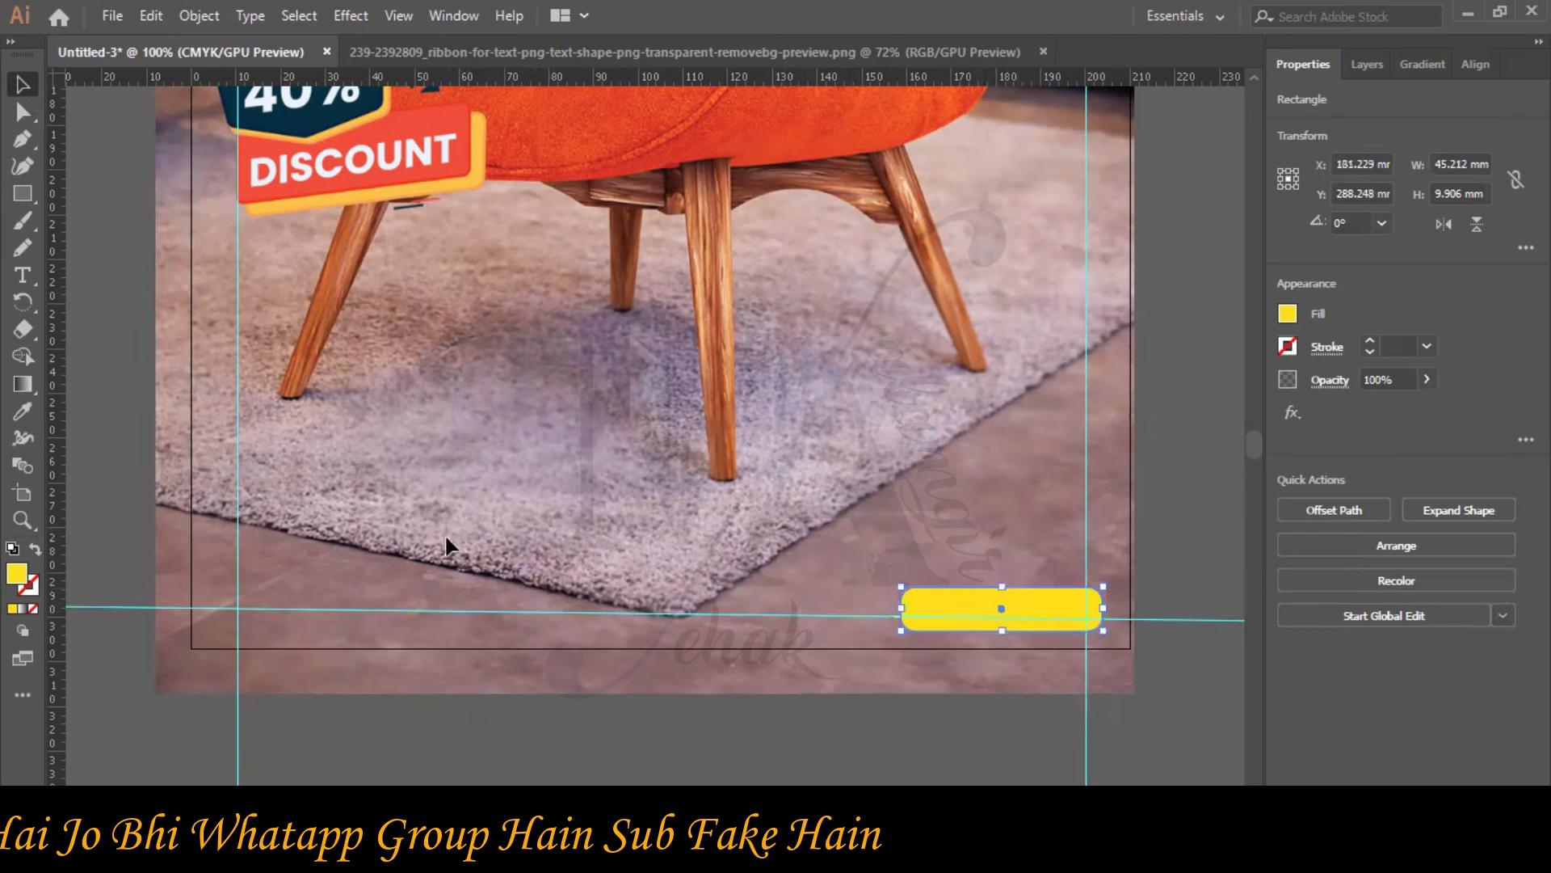
# - Duplicate the FOR SALE text from the title block and place the copy just above the yellow rounded rectangle
pyautogui.scroll(15, 586, 366)
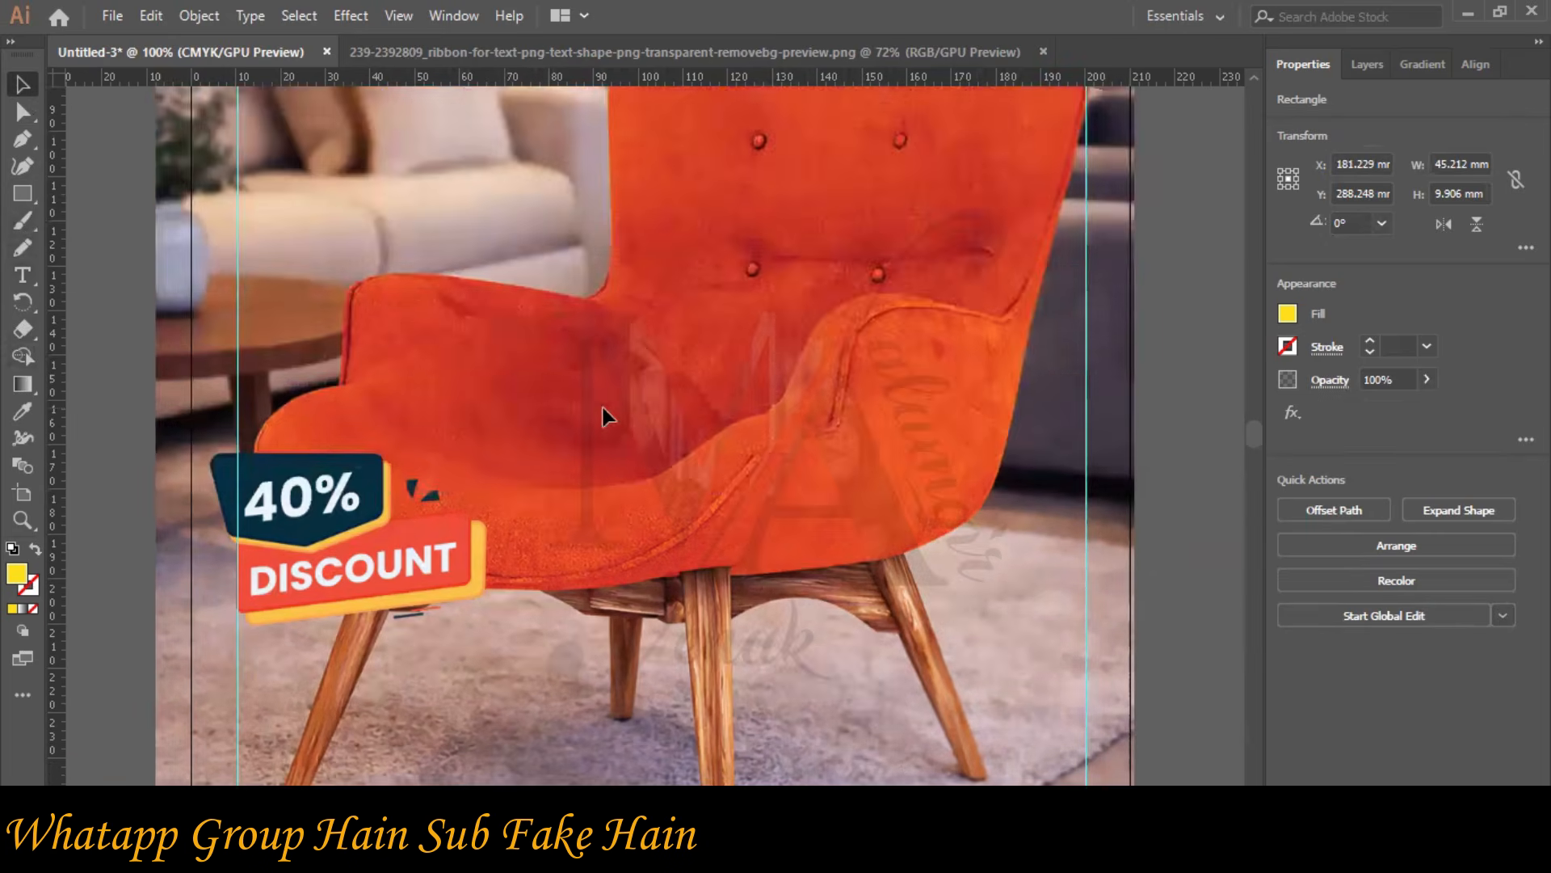
pyautogui.click(611, 283)
pyautogui.moveTo(609, 278); pyautogui.dragTo(671, 655)
pyautogui.scroll(-8, 670, 654)
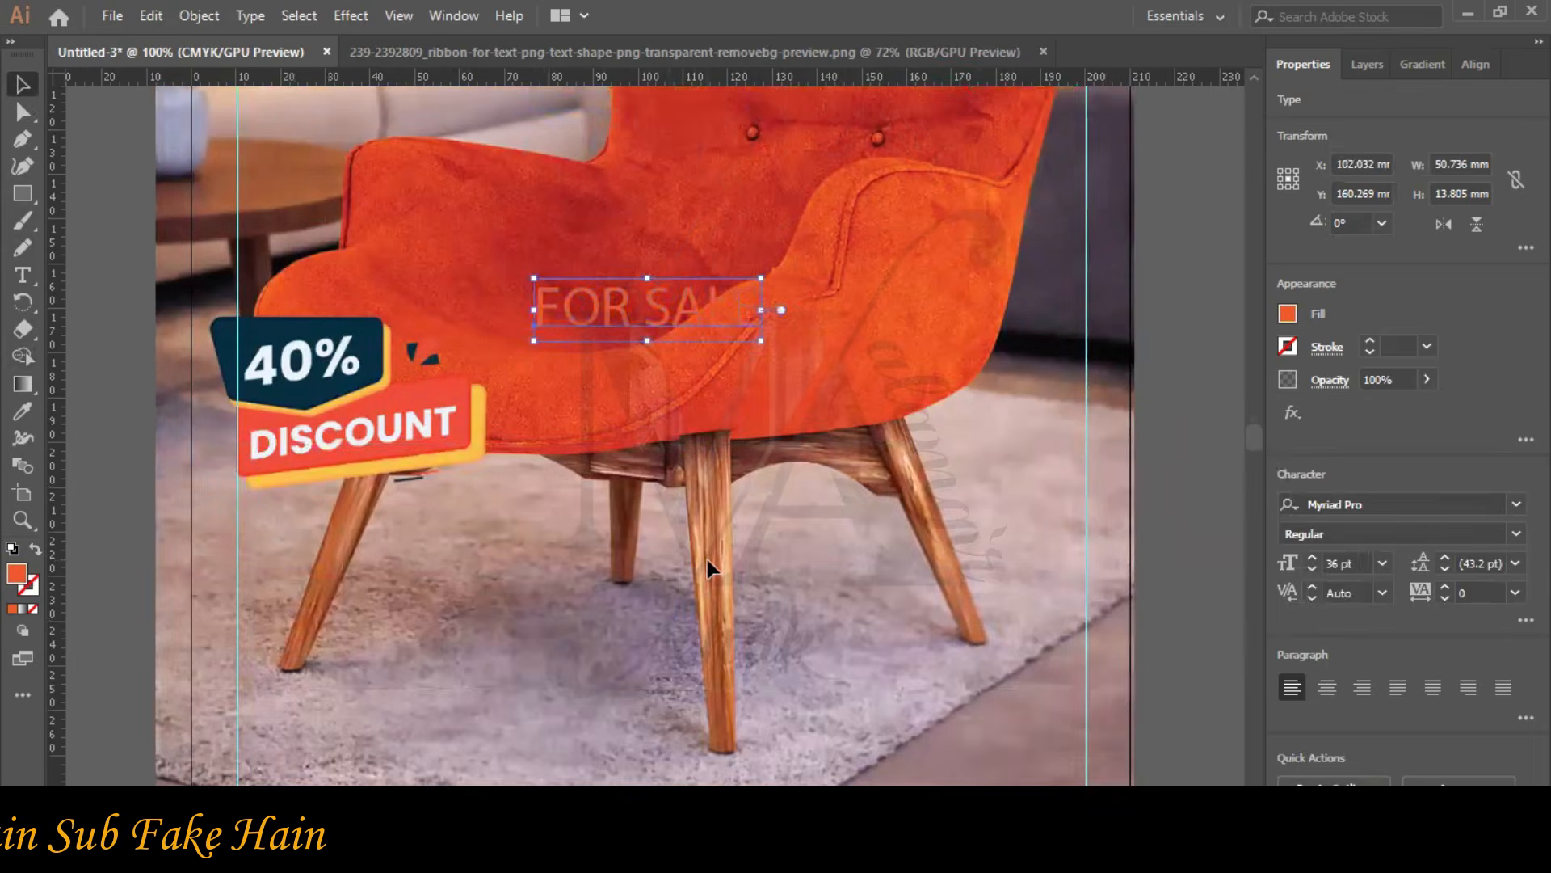
pyautogui.scroll(-3, 706, 559)
pyautogui.moveTo(995, 702); pyautogui.dragTo(996, 703)
pyautogui.scroll(-2, 995, 701)
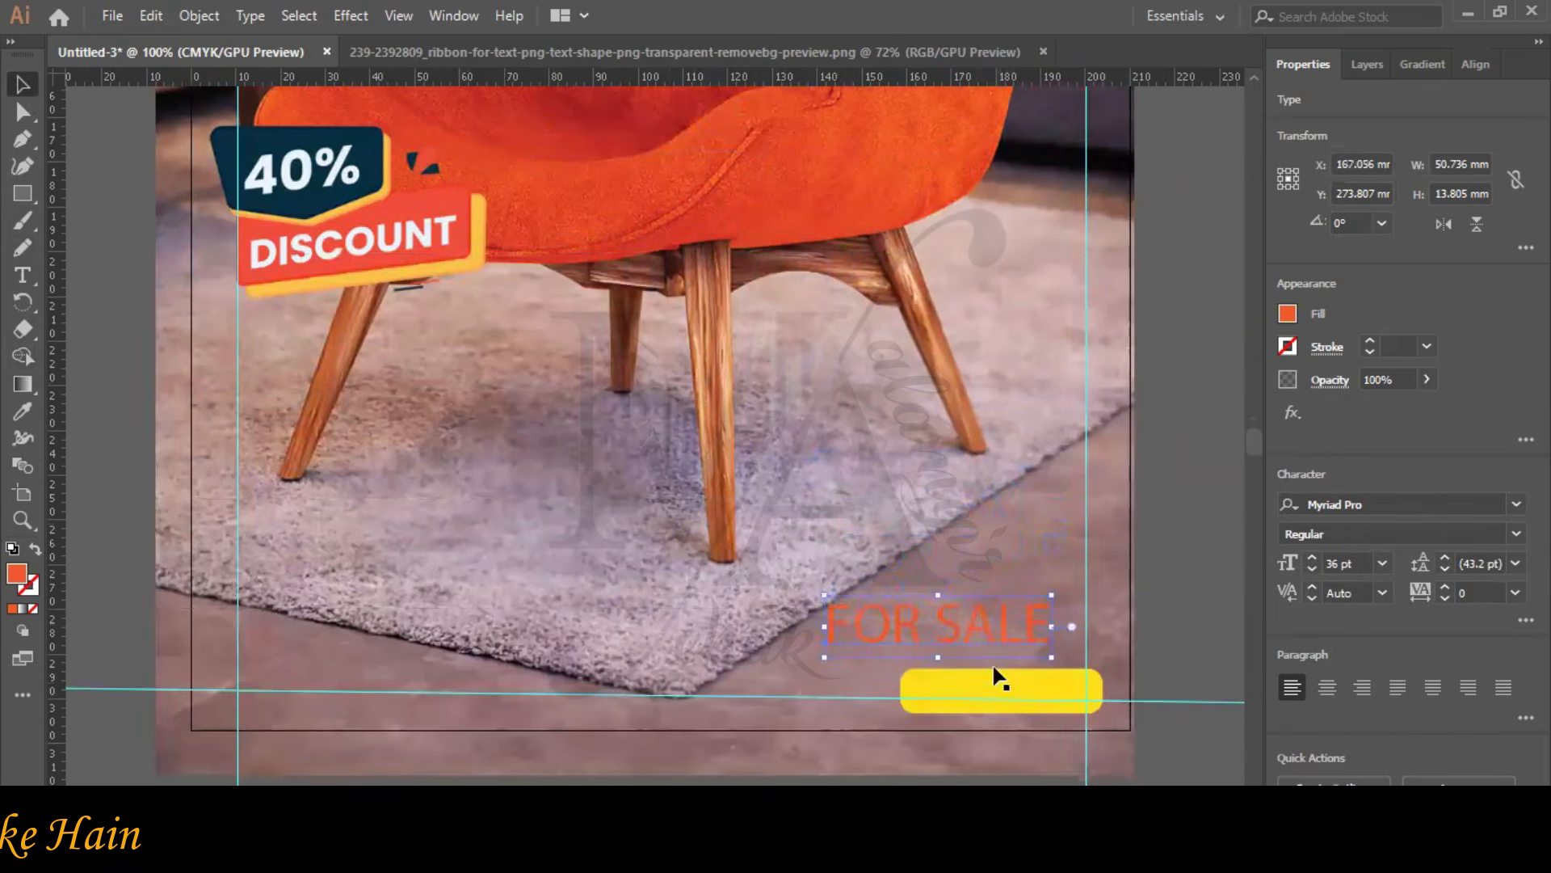
# - Change the copied text to BUY NOW and fill it with black
pyautogui.doubleClick(973, 621)
pyautogui.hotkey('ctrl', 'a')
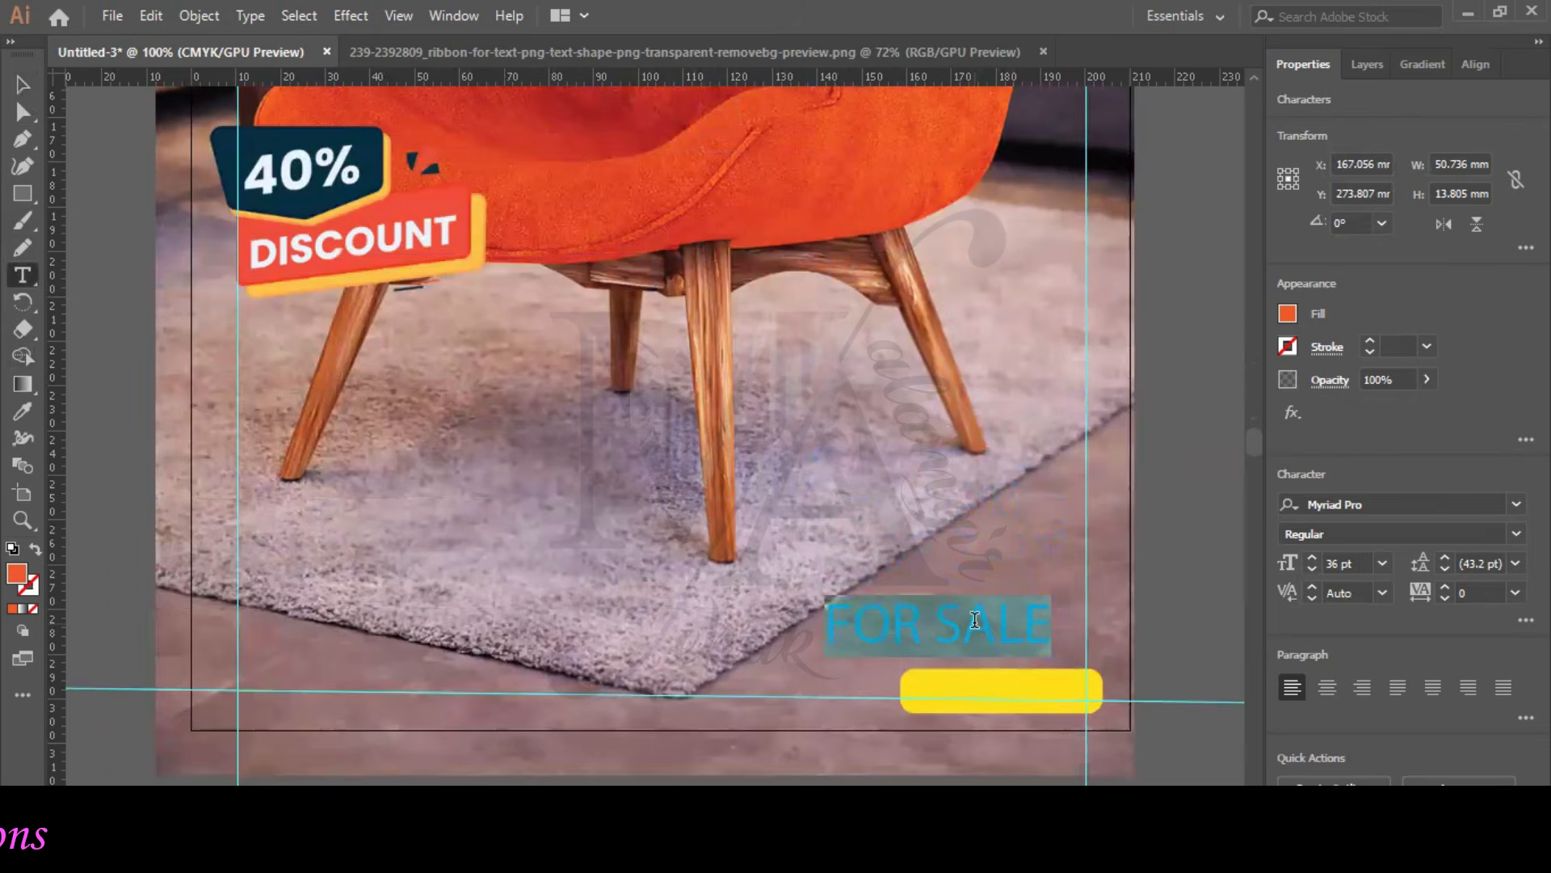
pyautogui.write('BUY NOW')
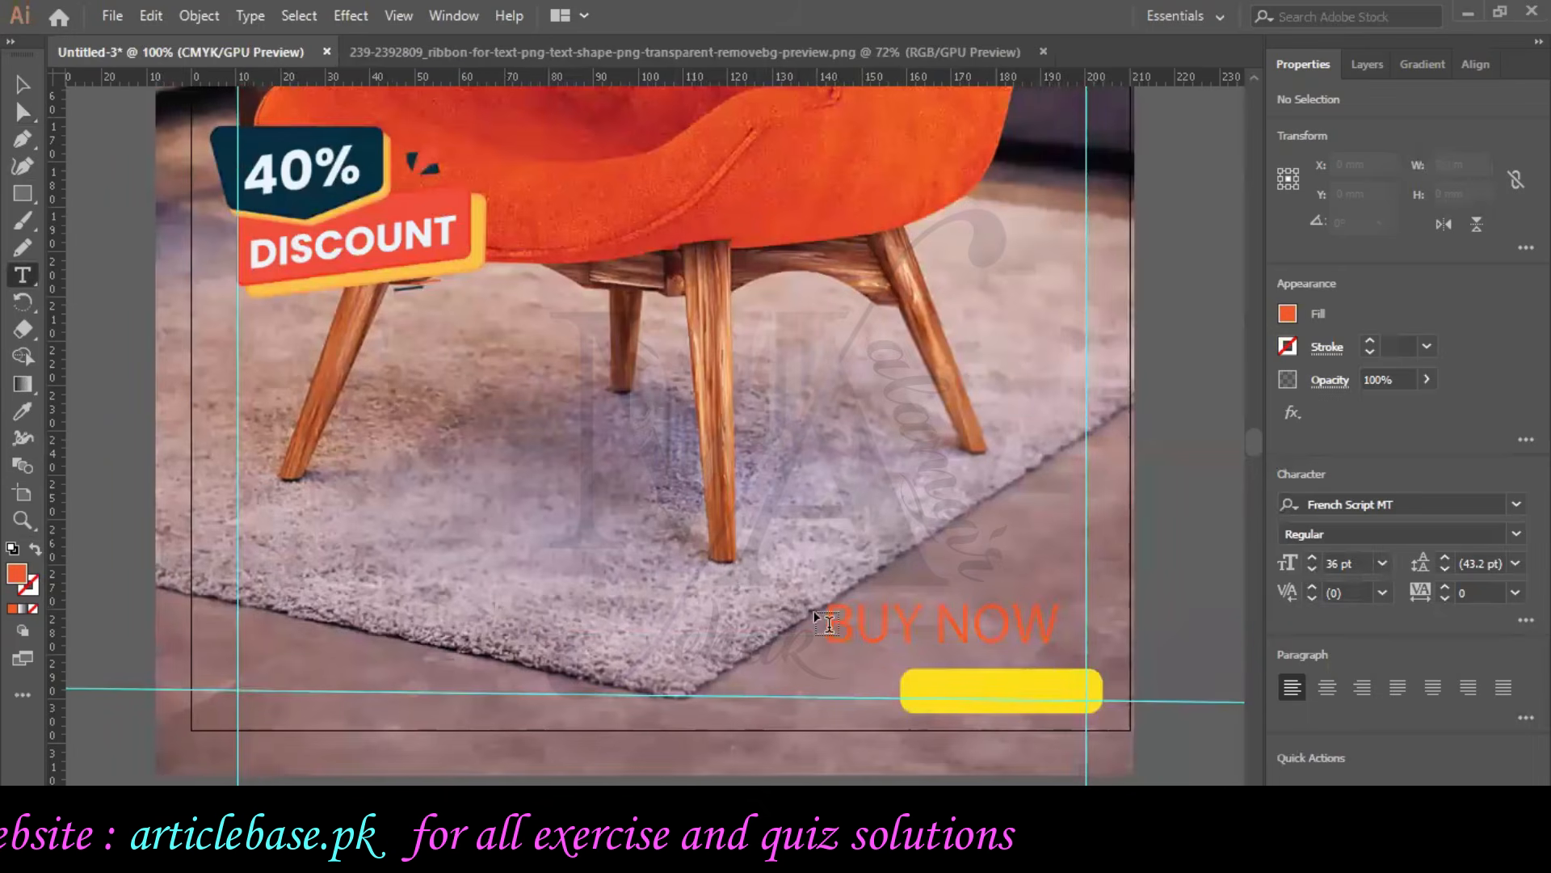
pyautogui.moveTo(822, 622); pyautogui.dragTo(1058, 624)
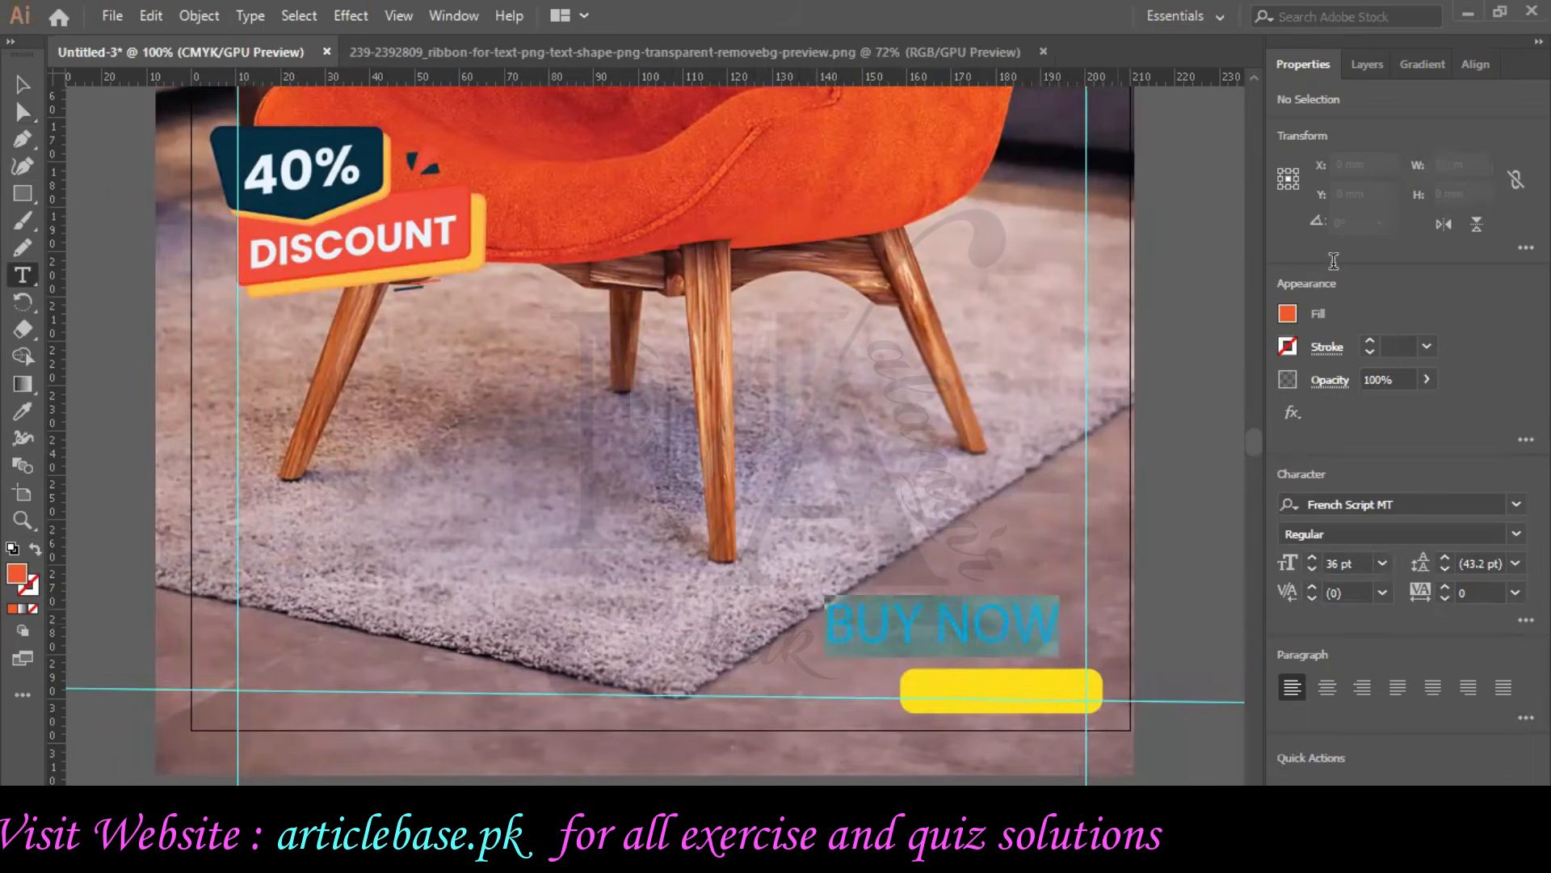
pyautogui.click(1287, 314)
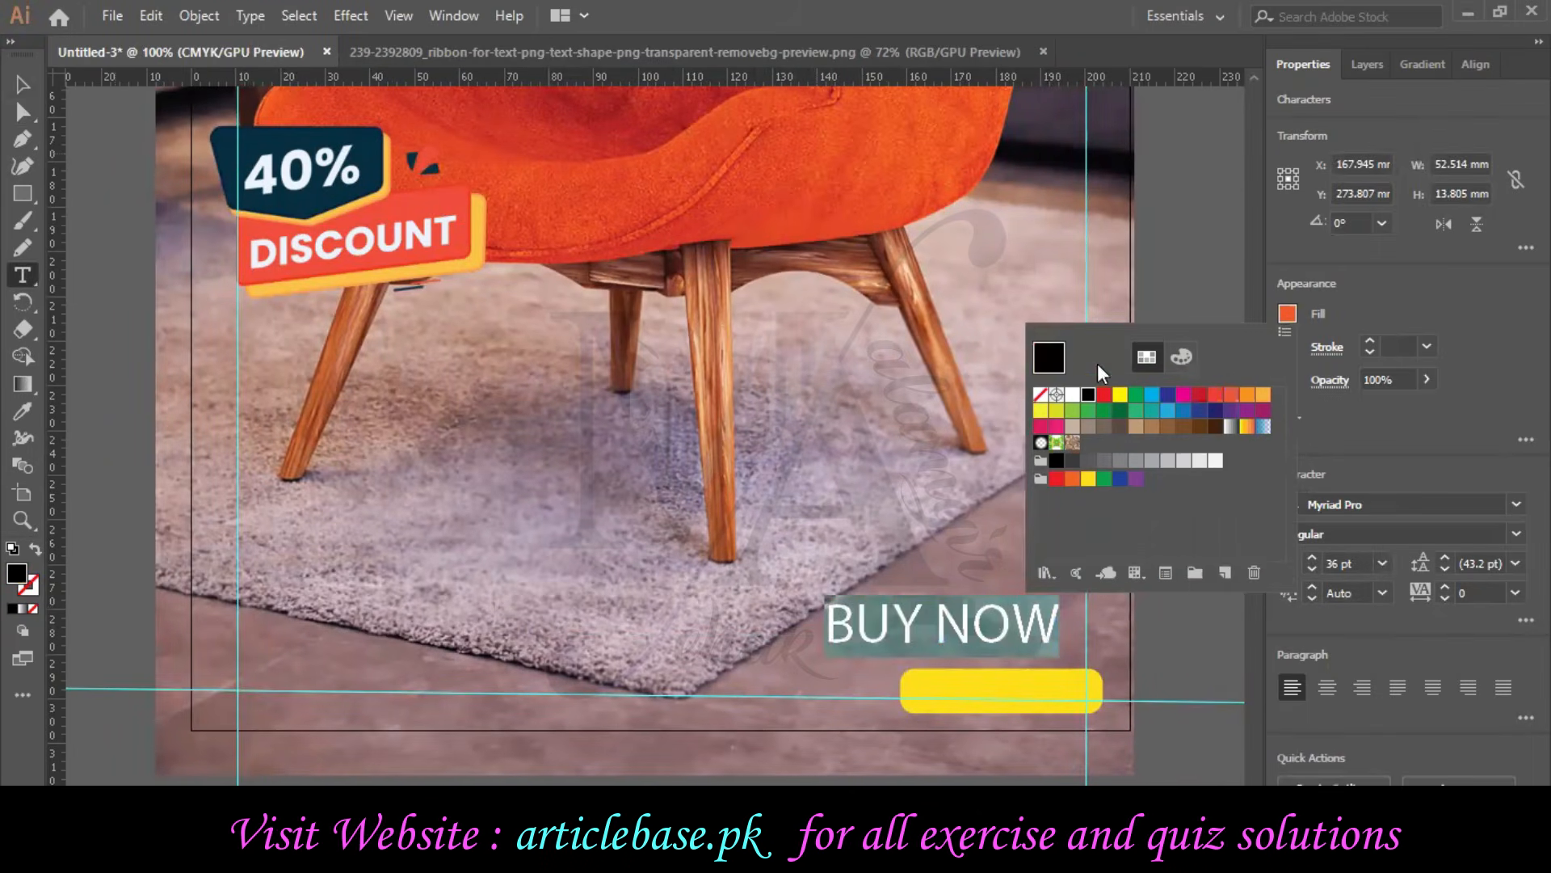
pyautogui.click(82, 144)
pyautogui.click(82, 144)
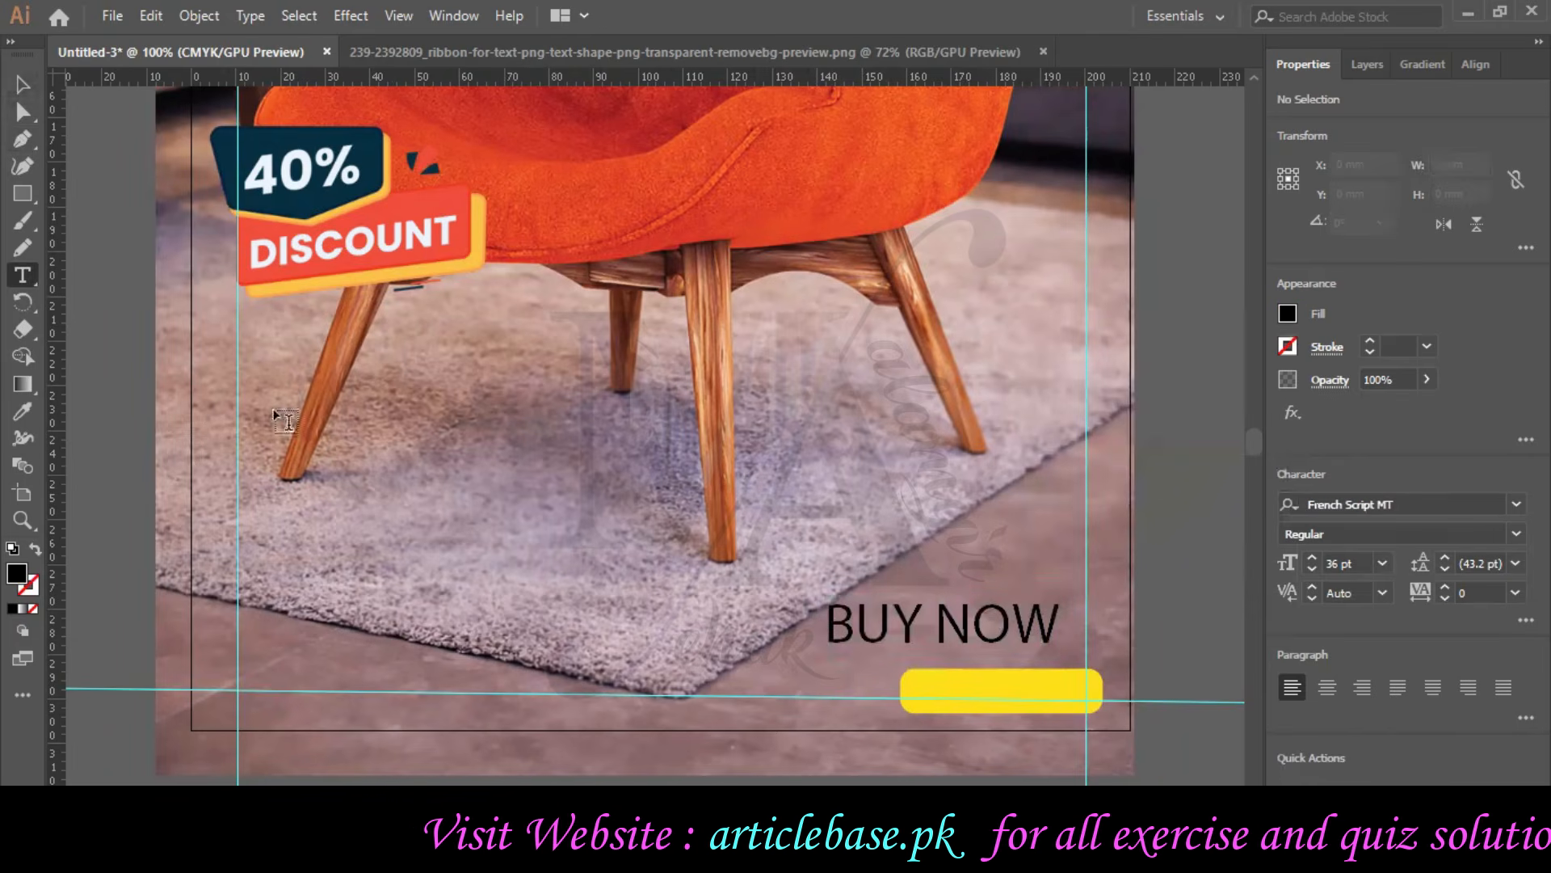
# - Move the BUY NOW text onto the yellow rounded rectangle and reduce its font size until it fits inside
pyautogui.click(23, 112)
pyautogui.moveTo(1000, 640); pyautogui.dragTo(1043, 687)
pyautogui.click(1315, 568)
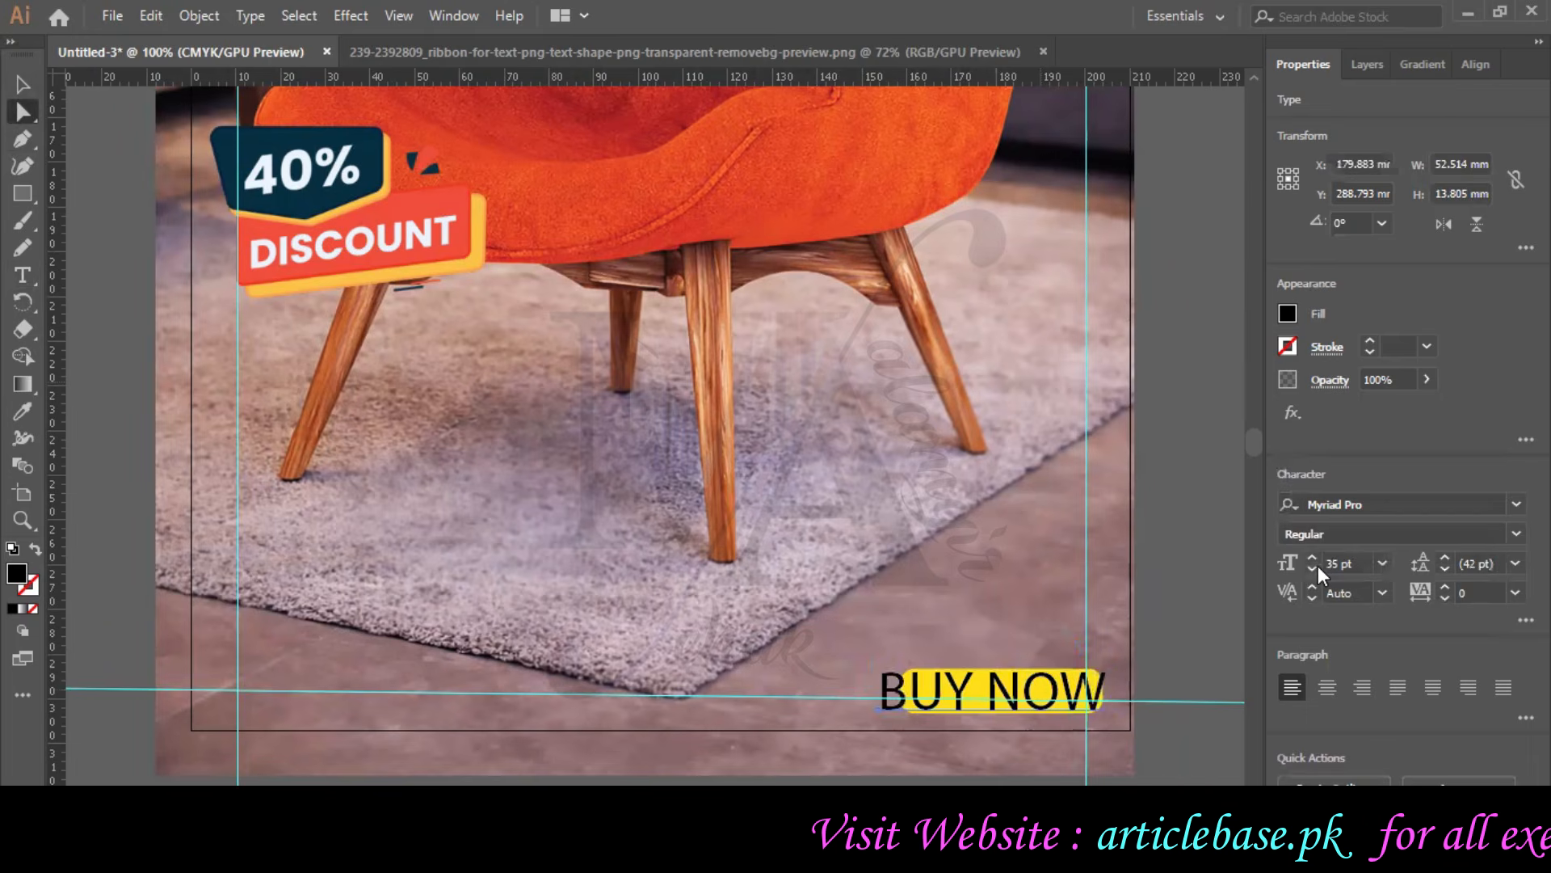
pyautogui.moveTo(937, 705); pyautogui.dragTo(1018, 699)
pyautogui.click(940, 688)
# - Shift the yellow rounded rectangle slightly right so it is centered behind the BUY NOW text
pyautogui.click(906, 699)
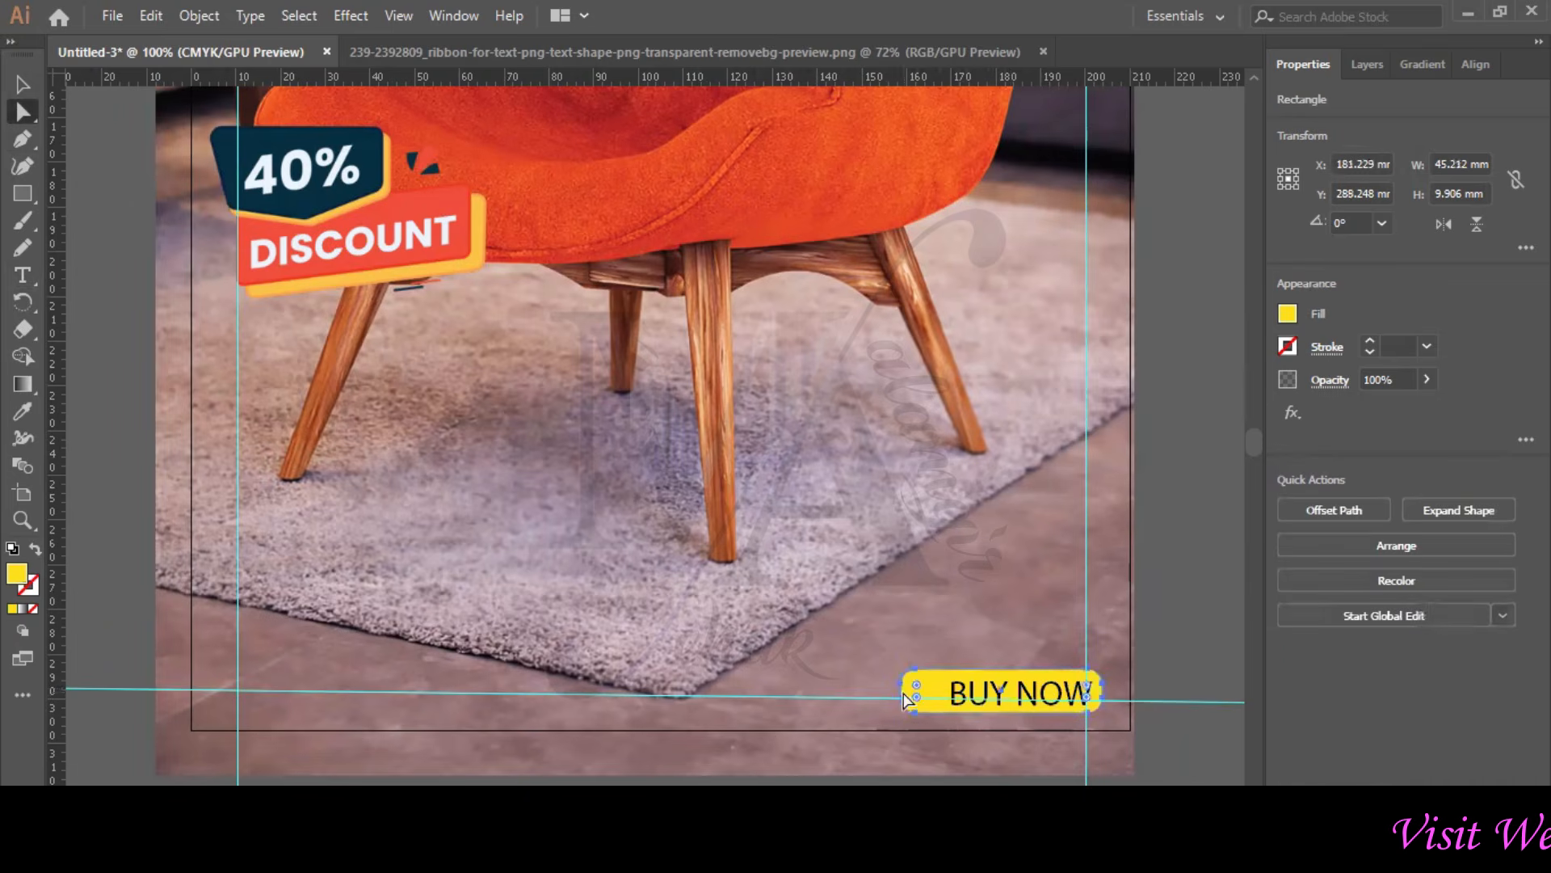
pyautogui.moveTo(900, 695); pyautogui.dragTo(935, 699)
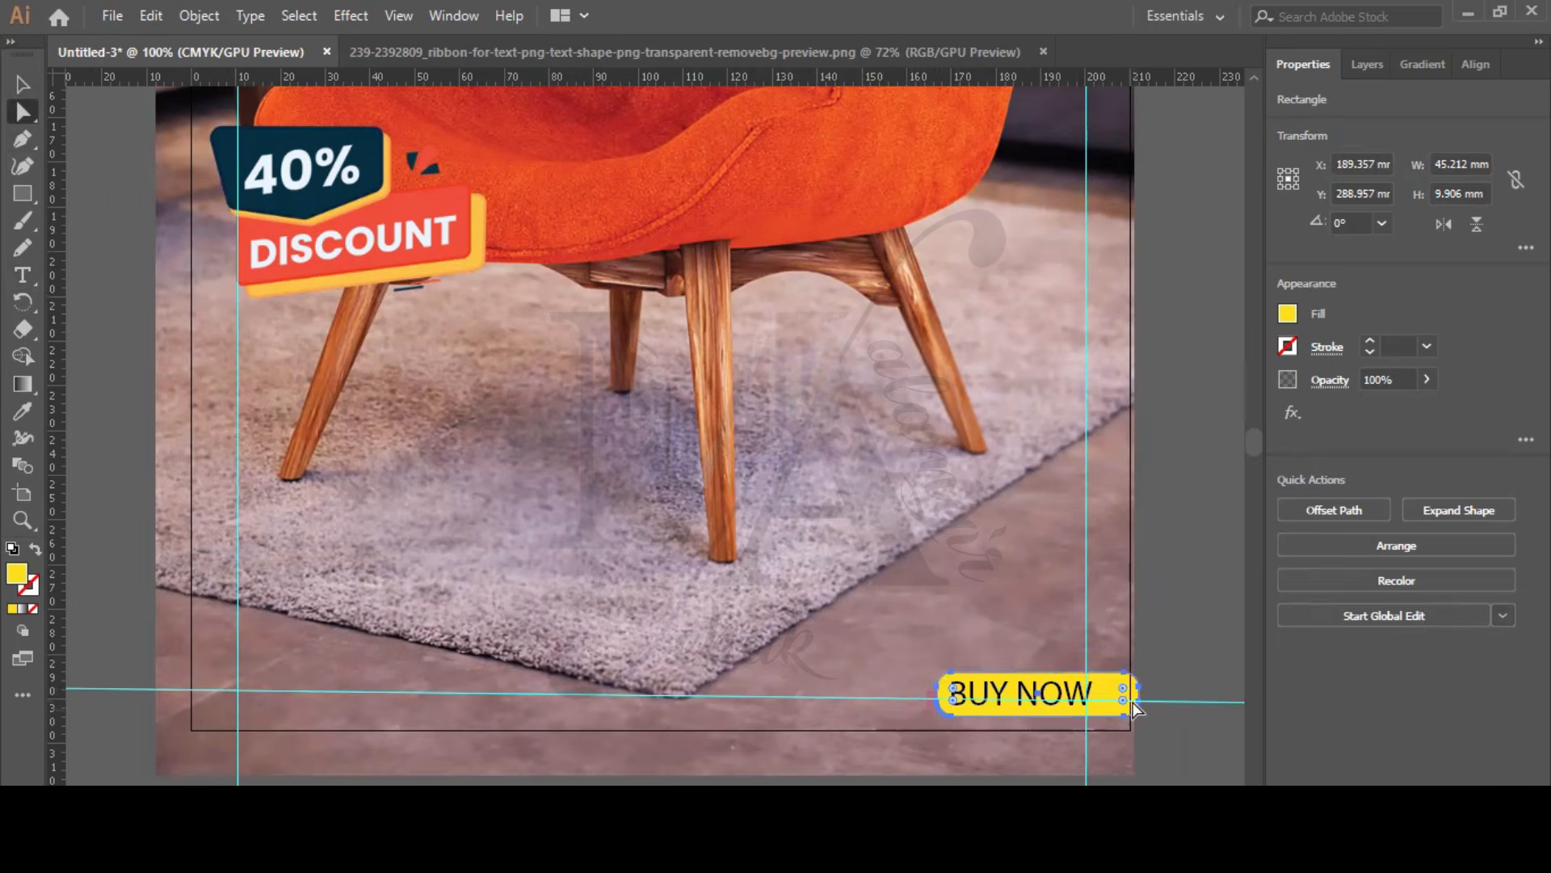
pyautogui.moveTo(1123, 687); pyautogui.dragTo(1117, 685)
pyautogui.click(1196, 652)
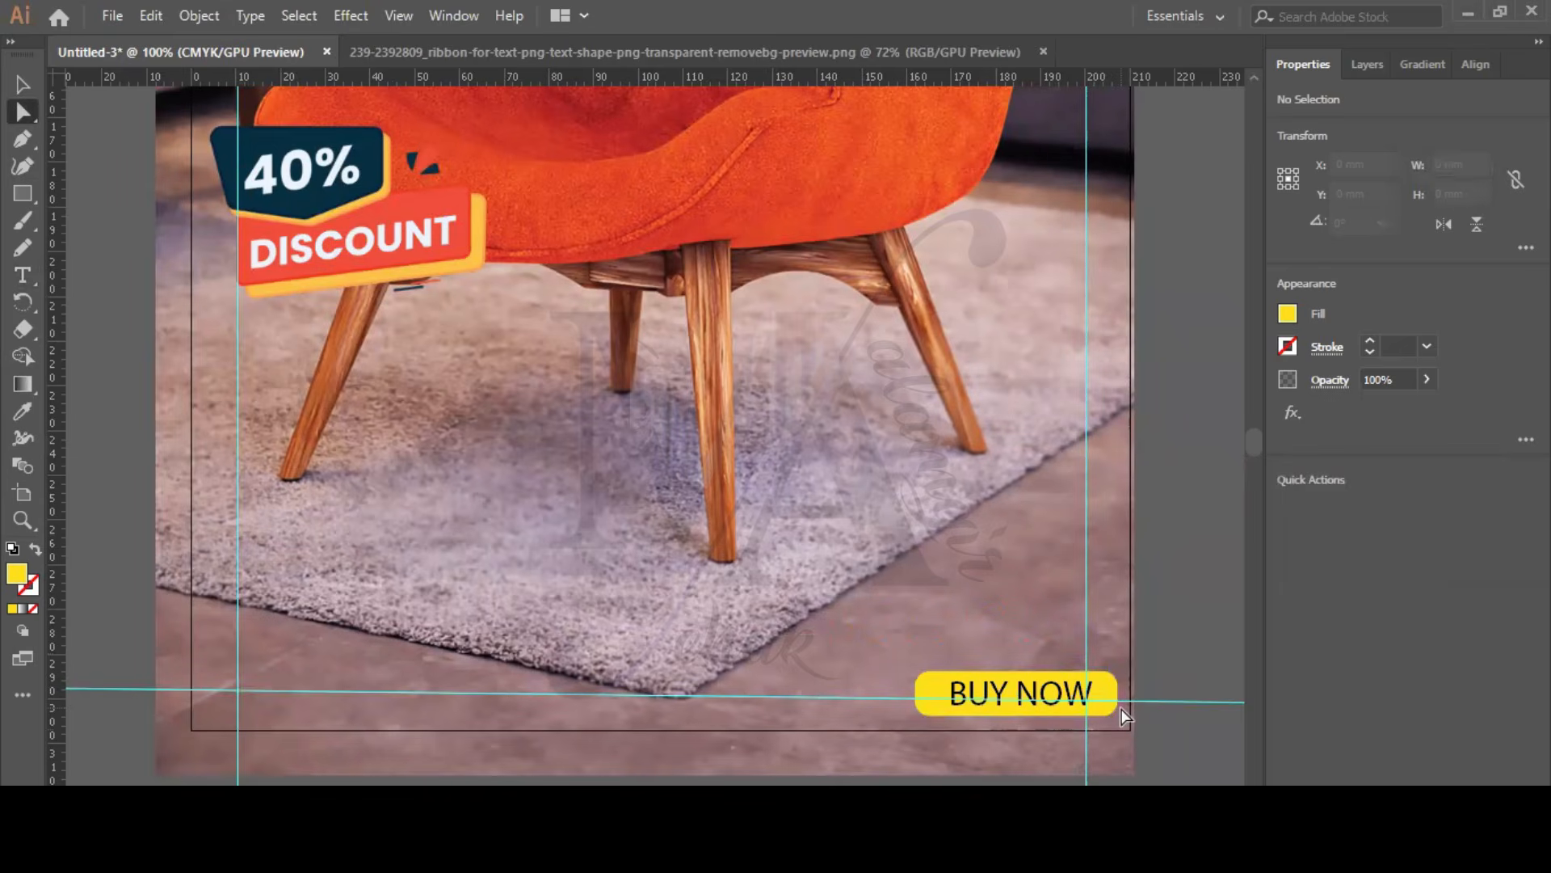
pyautogui.hotkey('ctrl', '0')
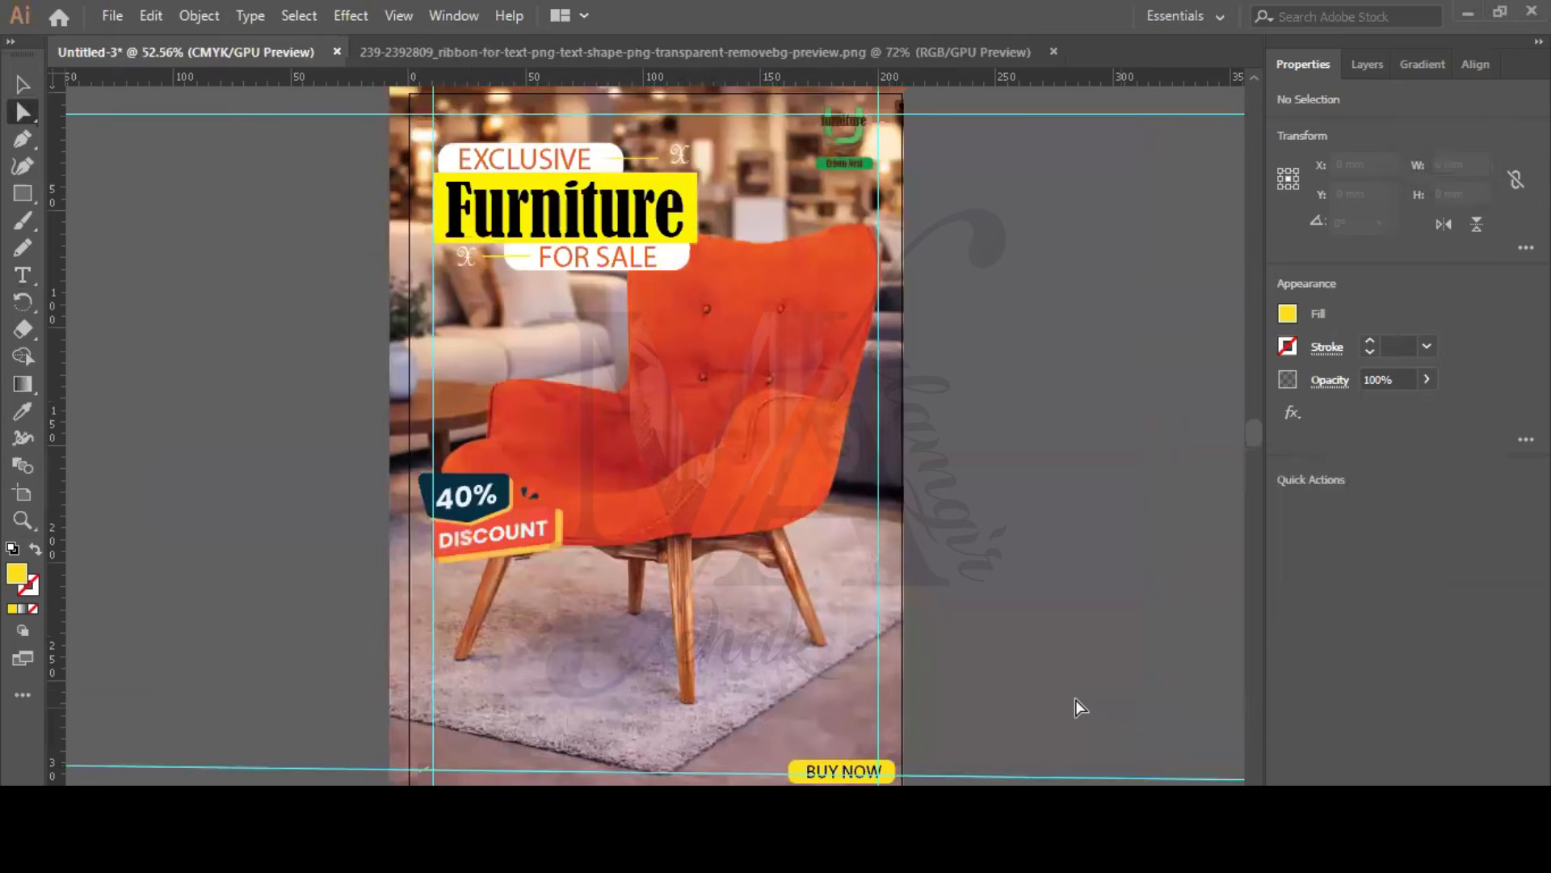
pyautogui.hotkey('ctrl', '=')
pyautogui.hotkey('ctrl', '=')
pyautogui.hotkey('ctrl', '=')
pyautogui.scroll(-10, 1016, 483)
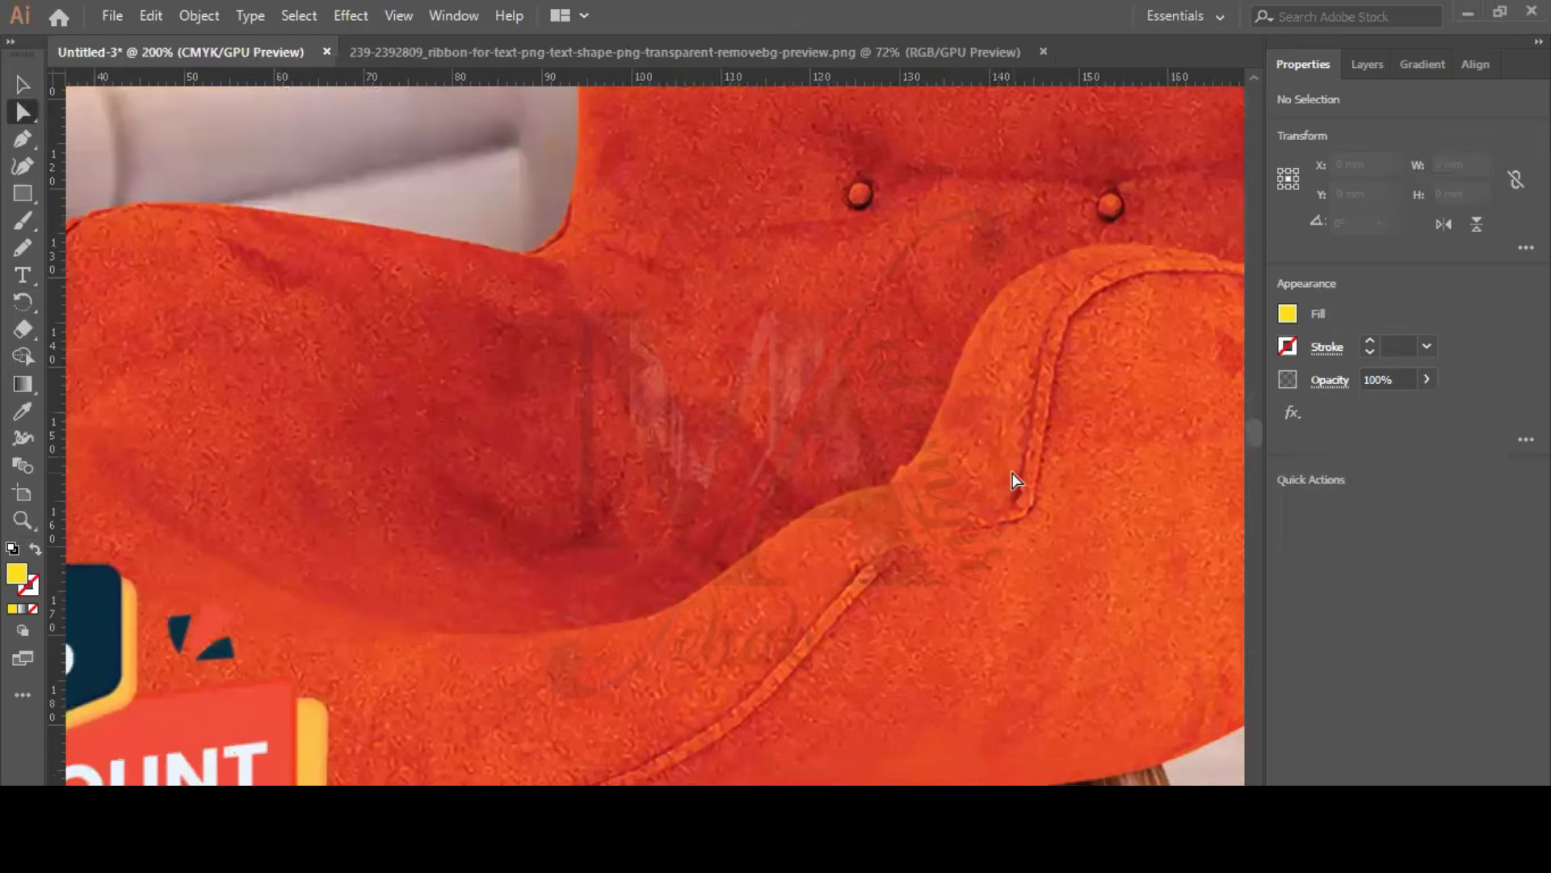
pyautogui.hotkey('ctrl', '=')
pyautogui.scroll(-5, 1015, 480)
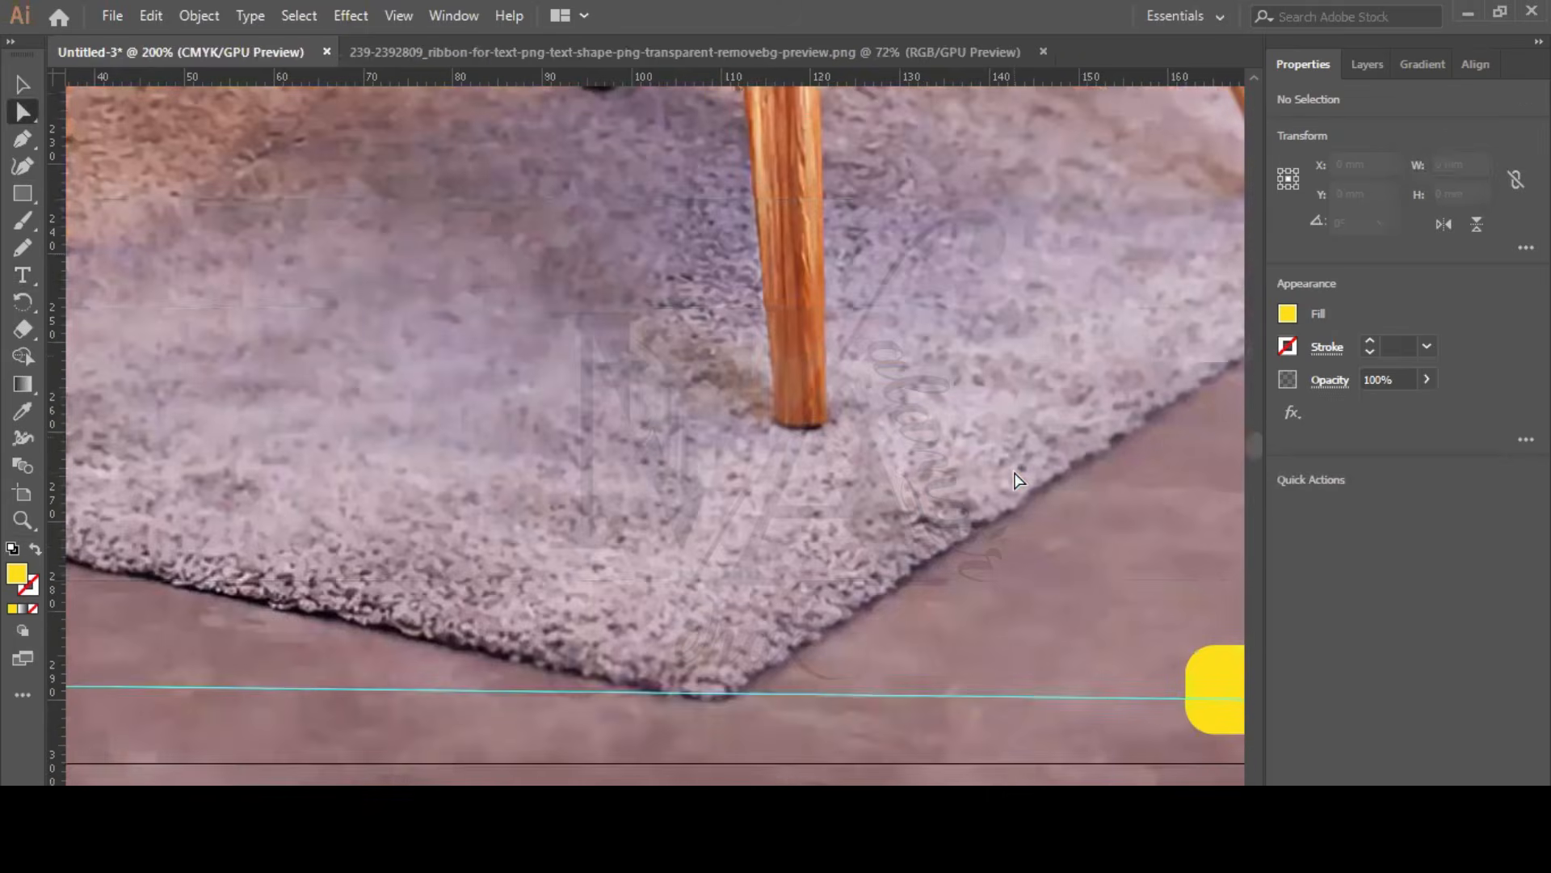
# - Try to move the upper-left anchor point of the yellow BUY NOW rectangle inward, and undo it
pyautogui.hscroll(6, 1075, 782)
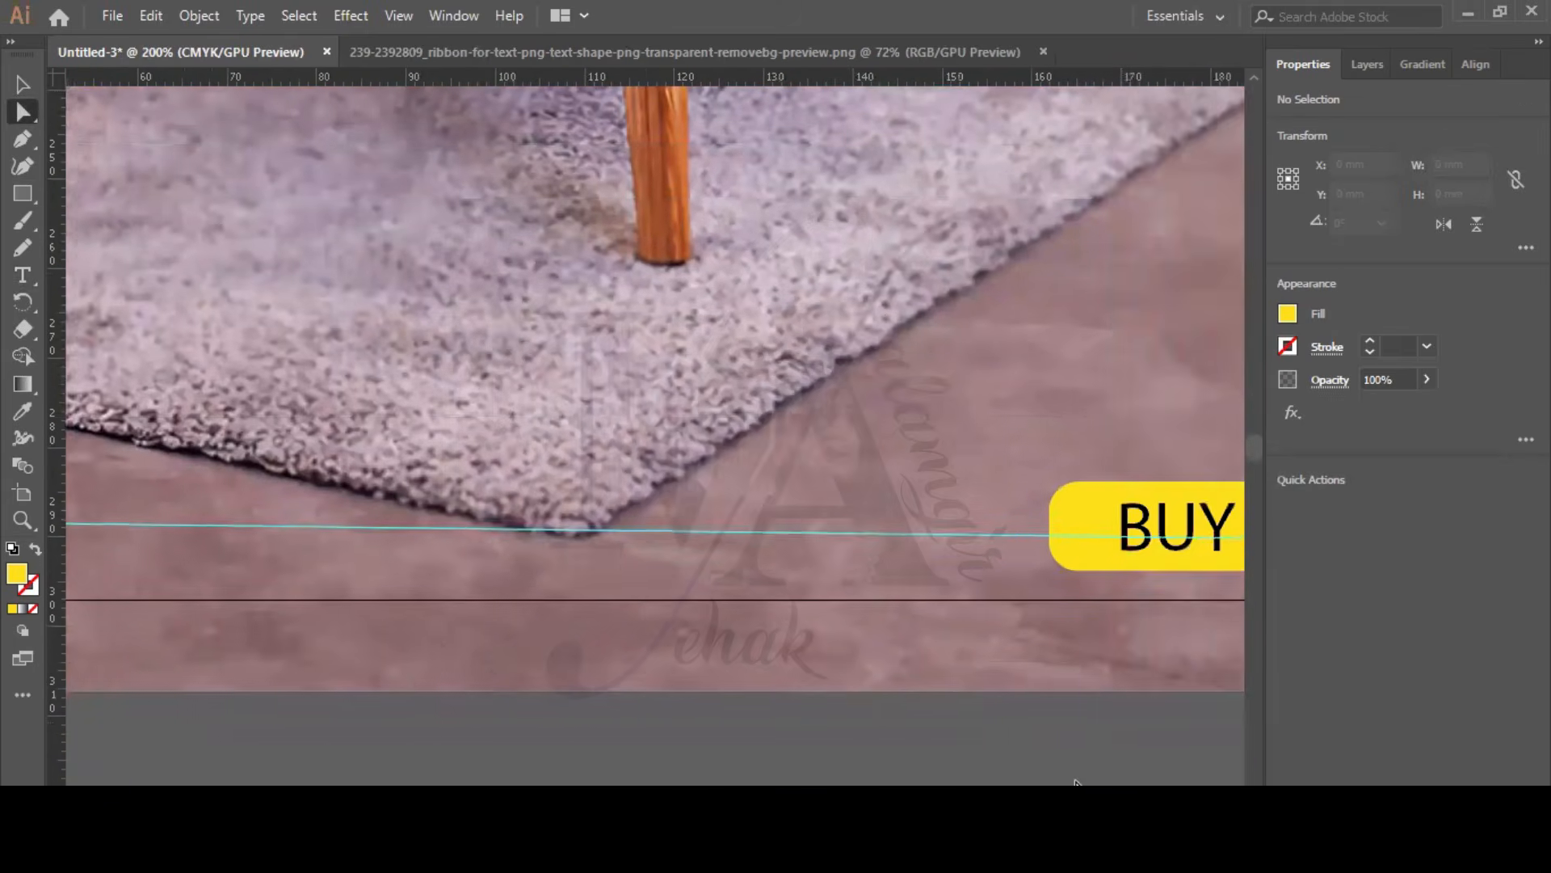
pyautogui.click(702, 493)
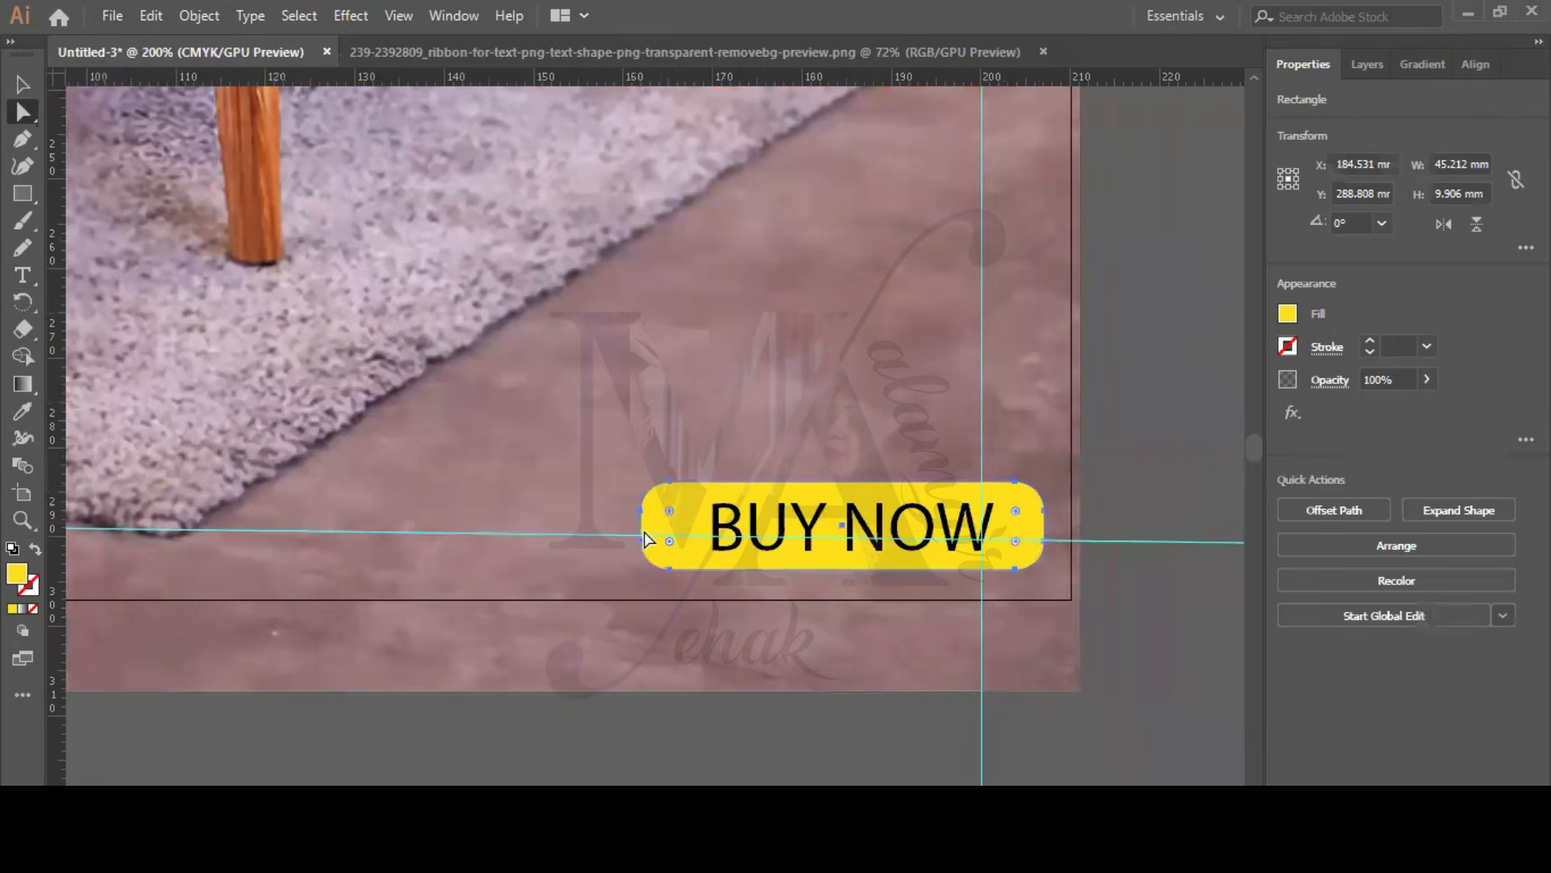
pyautogui.click(642, 518)
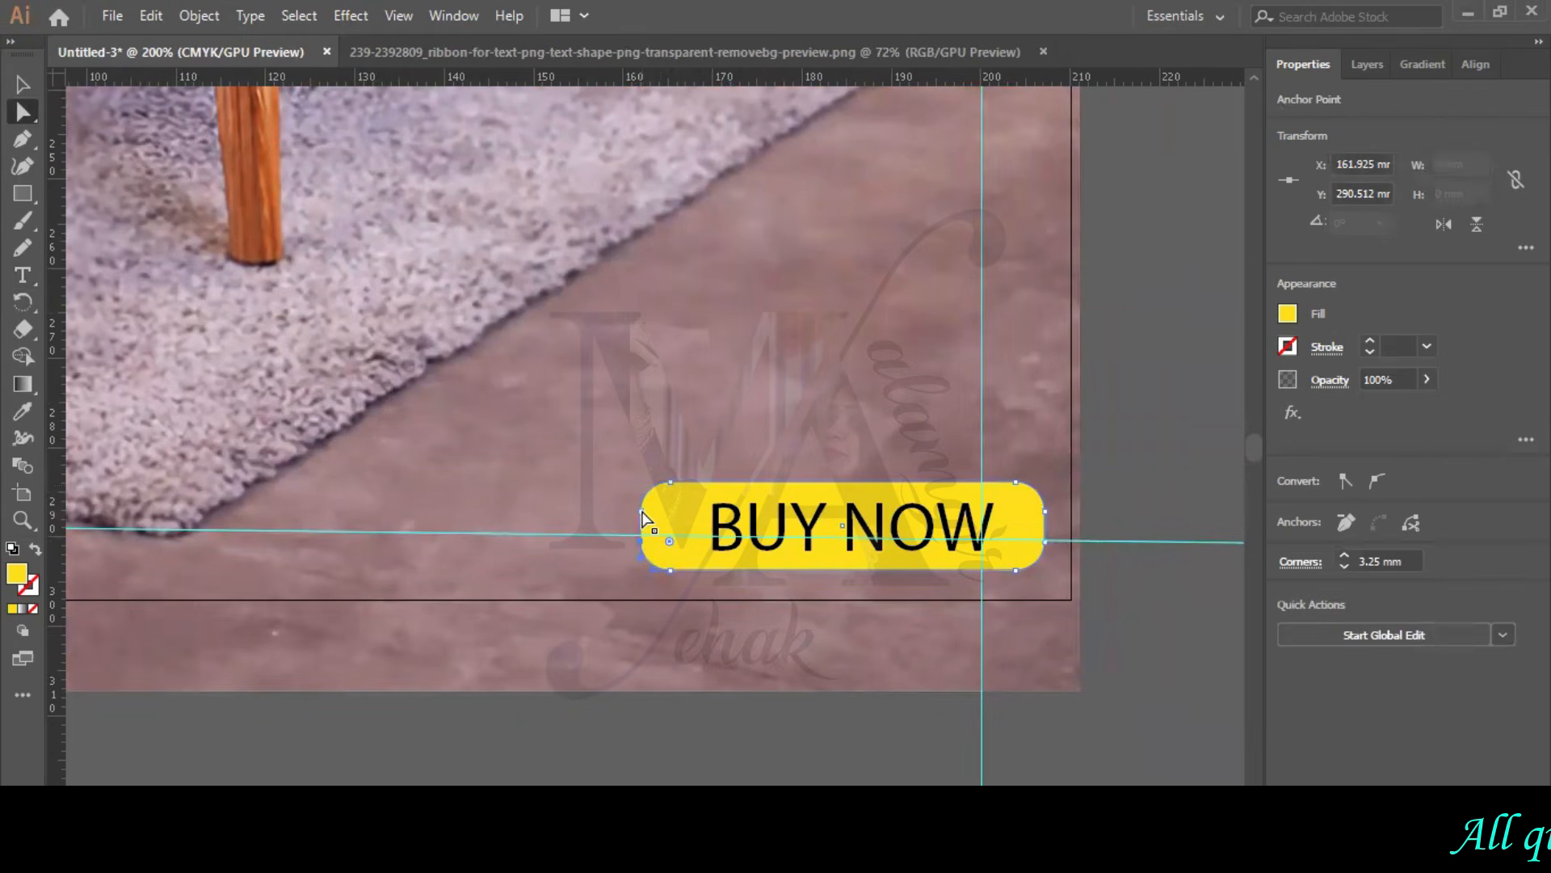
pyautogui.moveTo(746, 504); pyautogui.dragTo(746, 505)
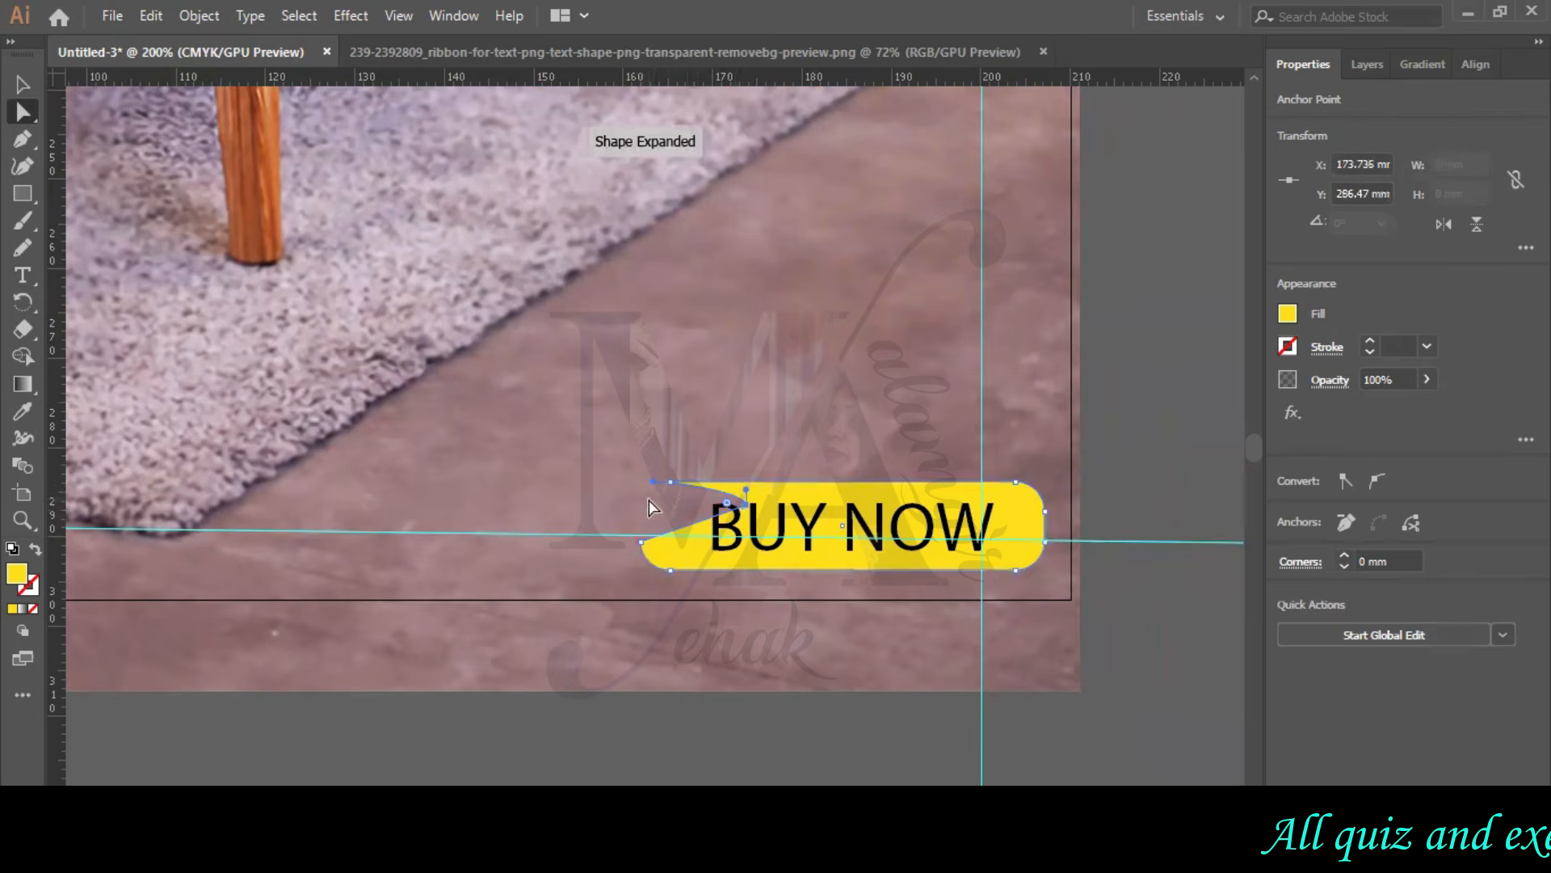
pyautogui.hotkey('ctrl', 'z')
# - Try tapering the yellow rectangle by moving its left-end edge anchors inward, and undo the last changes to its right end
pyautogui.moveTo(668, 489); pyautogui.dragTo(820, 494)
pyautogui.moveTo(668, 570); pyautogui.dragTo(736, 552)
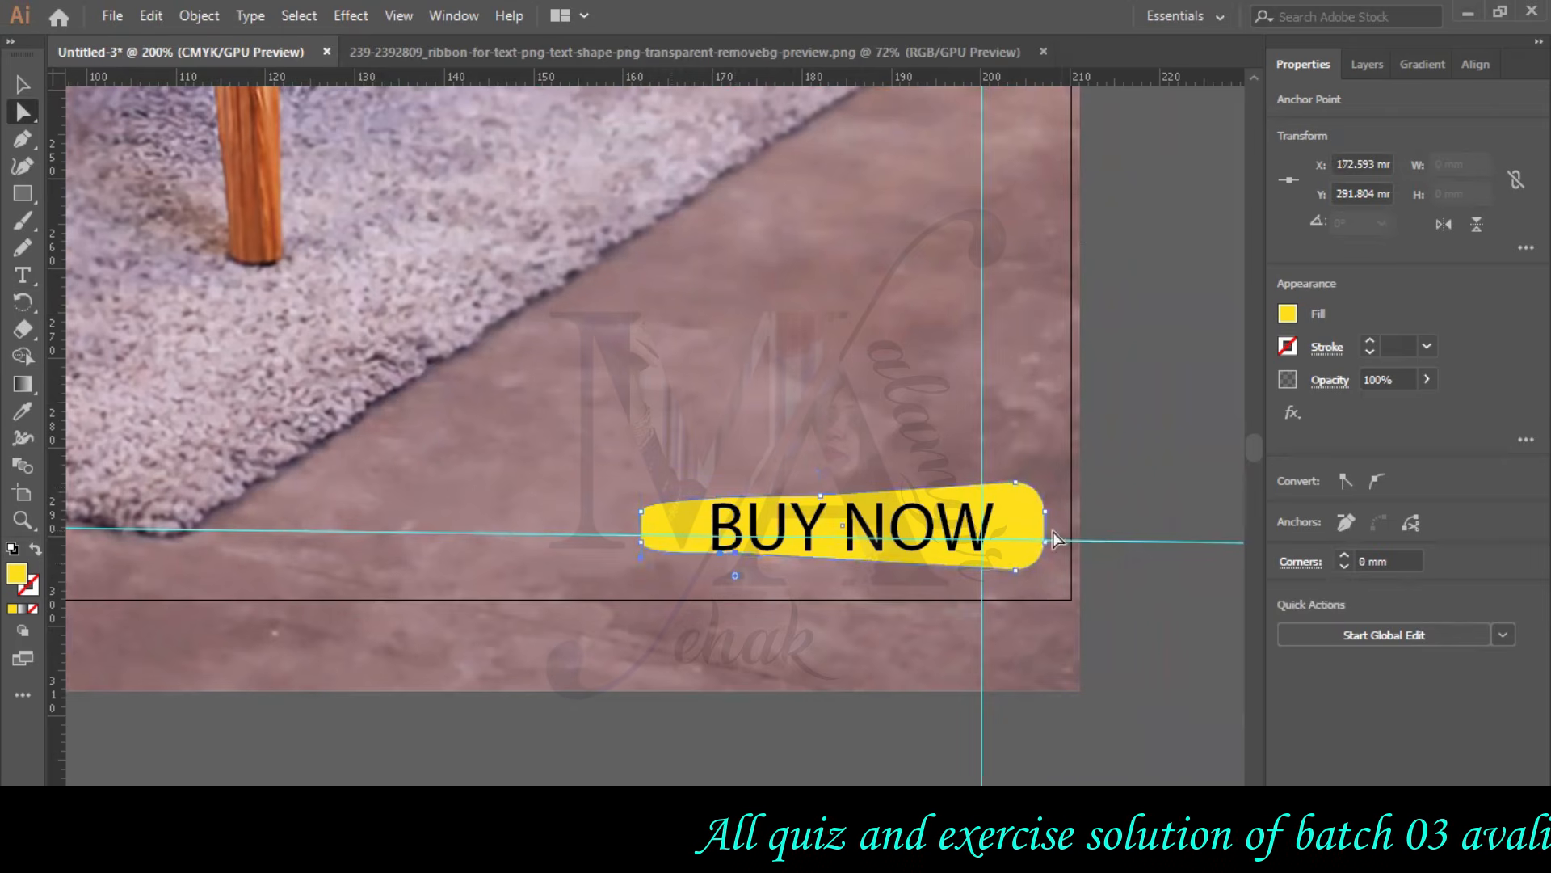
pyautogui.moveTo(1040, 521); pyautogui.dragTo(838, 528)
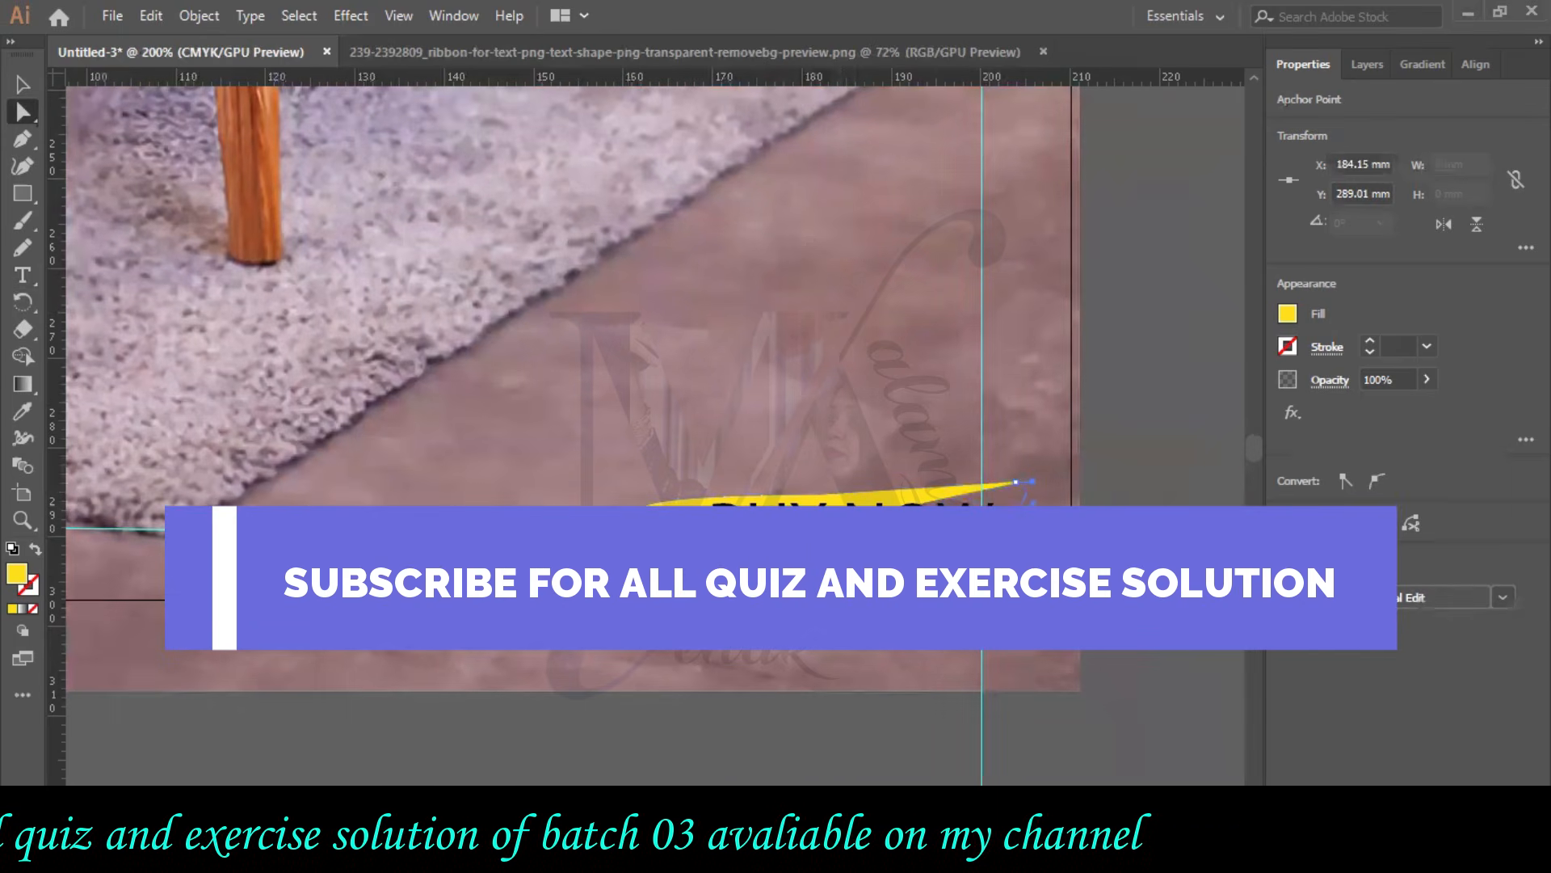
pyautogui.hotkey('ctrl', 'z')
pyautogui.hotkey('ctrl', 'z')
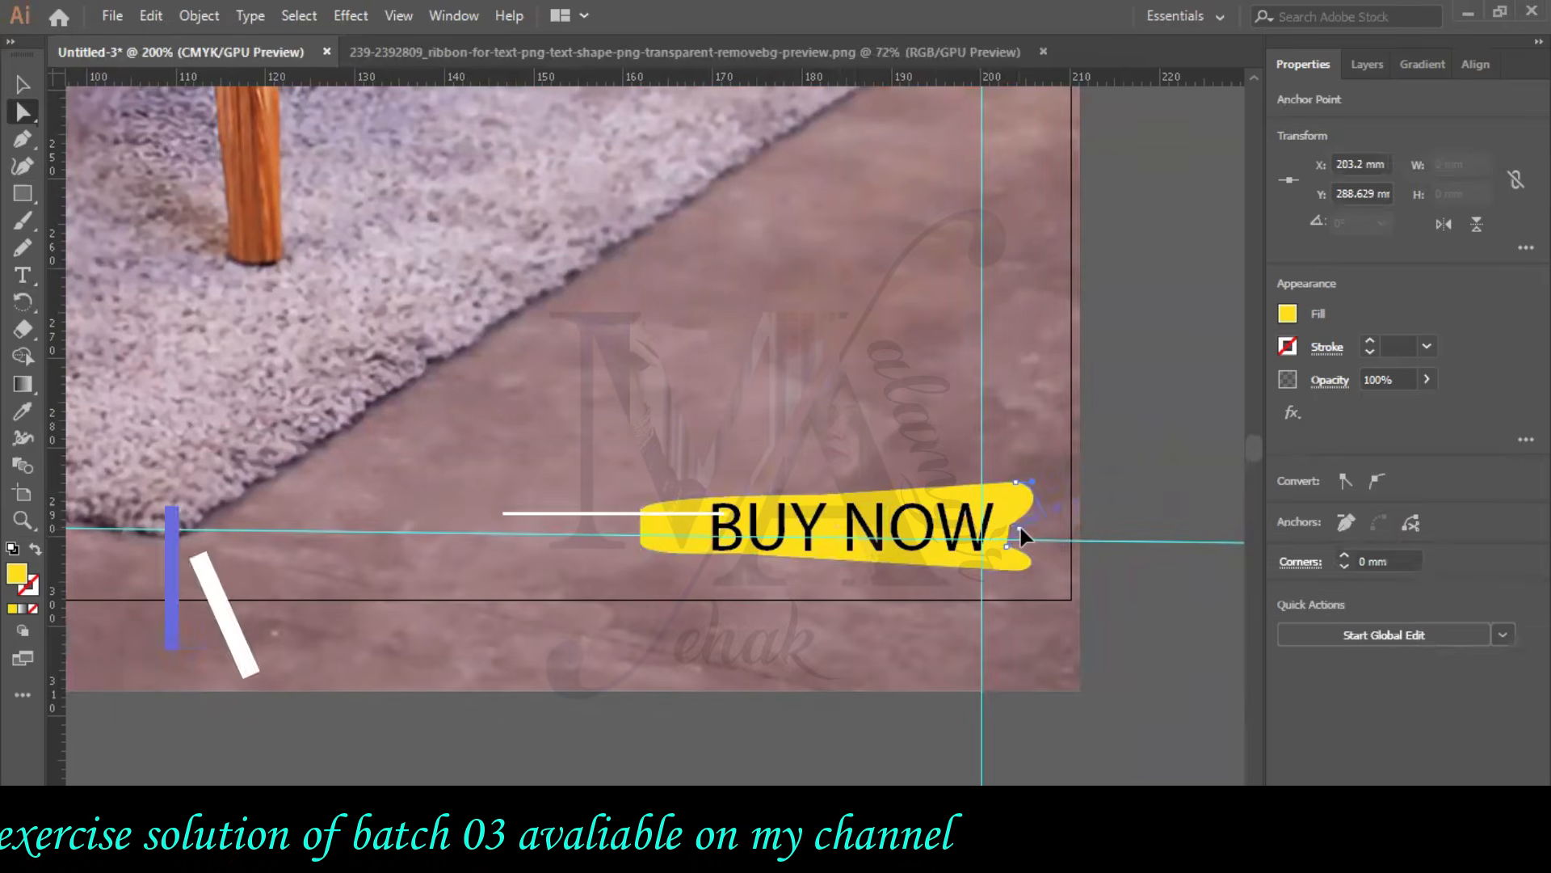
# - Try rounding the yellow shape's right end, evening out its upper and lower edges, and pulling its left end inward
pyautogui.moveTo(1033, 565); pyautogui.dragTo(1025, 567)
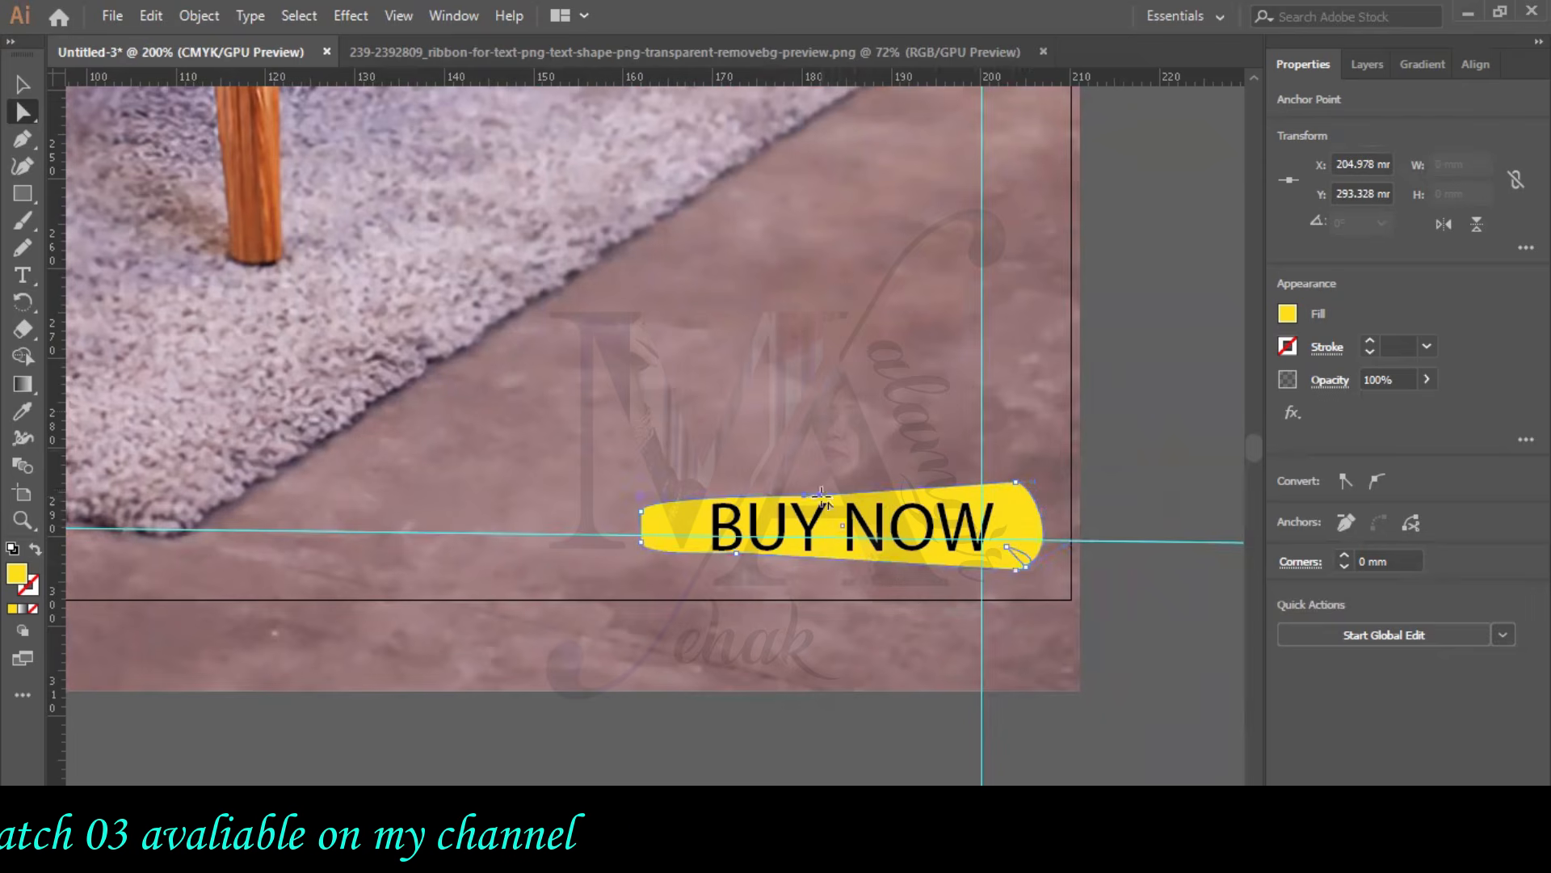
pyautogui.moveTo(820, 495); pyautogui.dragTo(820, 484)
pyautogui.click(739, 565)
pyautogui.moveTo(741, 570); pyautogui.dragTo(741, 571)
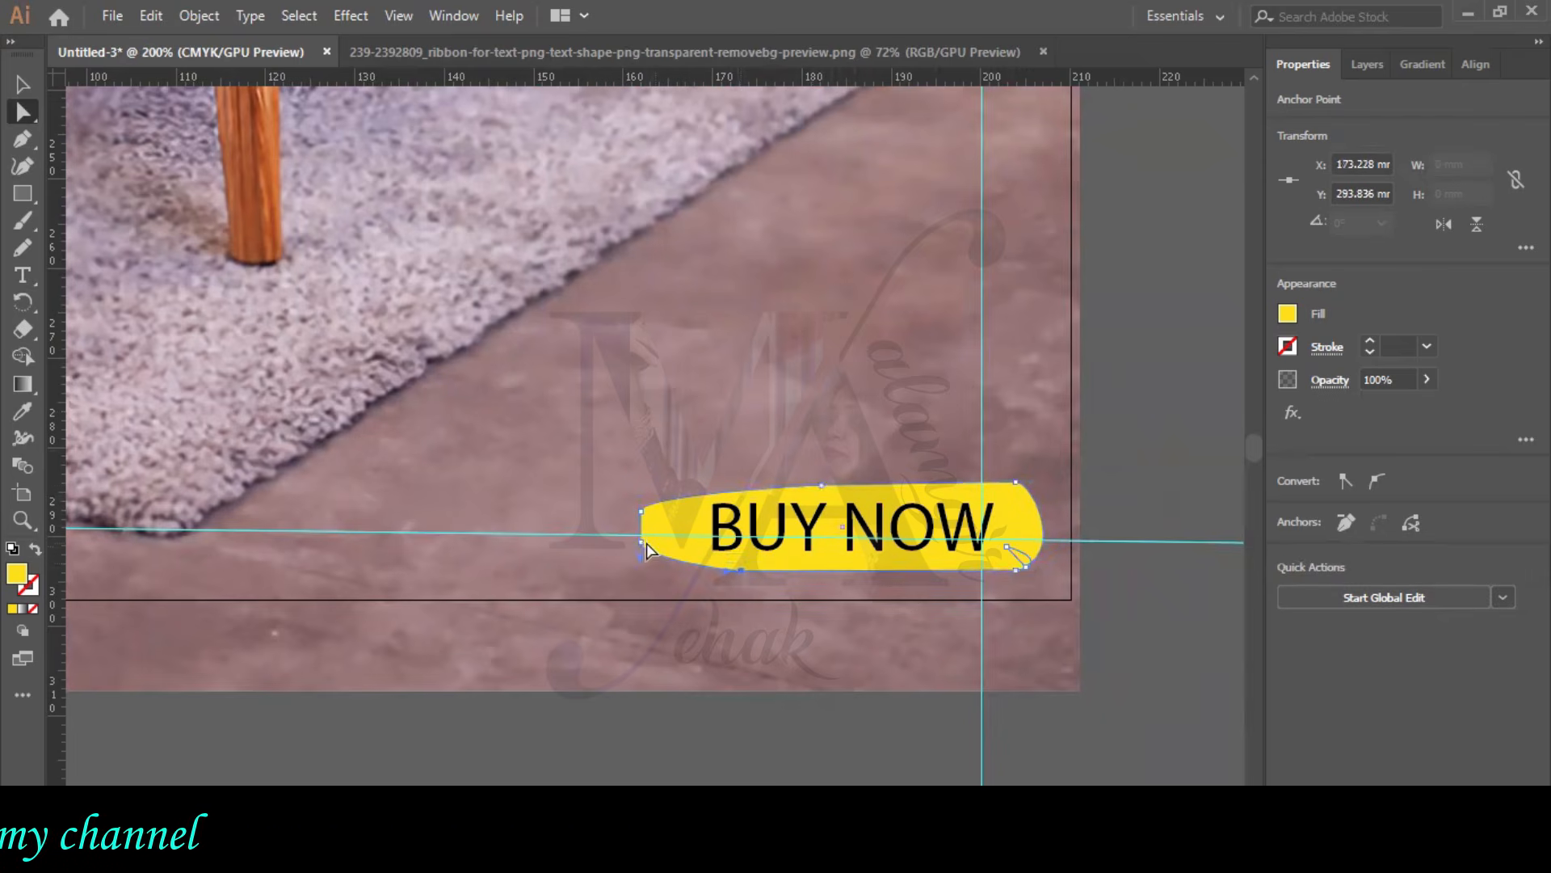
pyautogui.moveTo(643, 541); pyautogui.dragTo(689, 539)
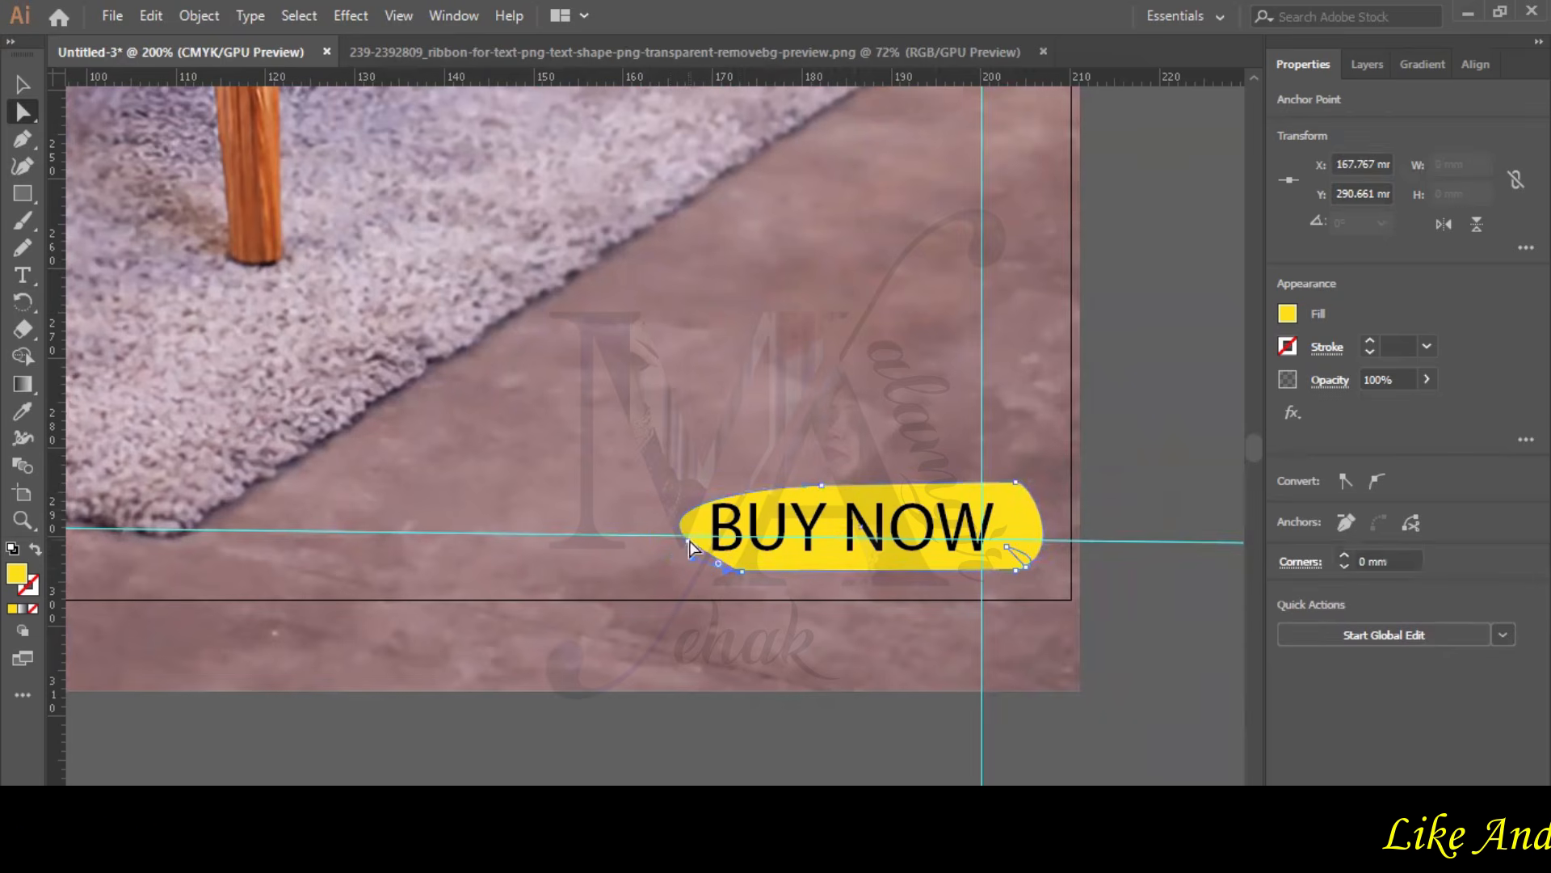
pyautogui.click(637, 479)
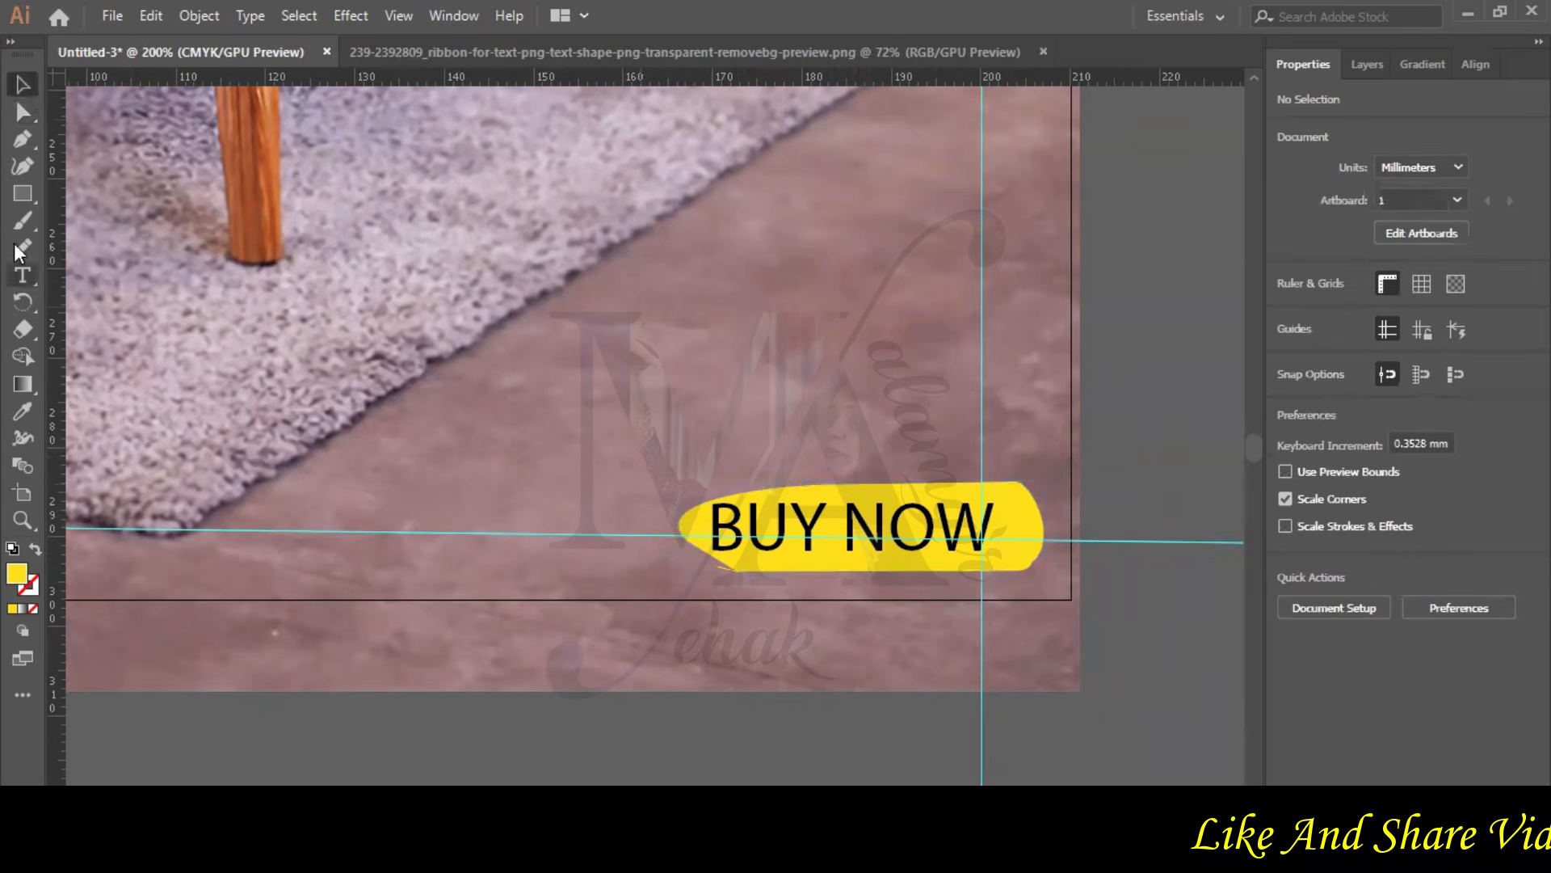
# - Draw a yellow circle about 14 mm wide to the left of the BUY NOW shape with the Ellipse tool
pyautogui.moveTo(22, 193); pyautogui.dragTo(85, 218)
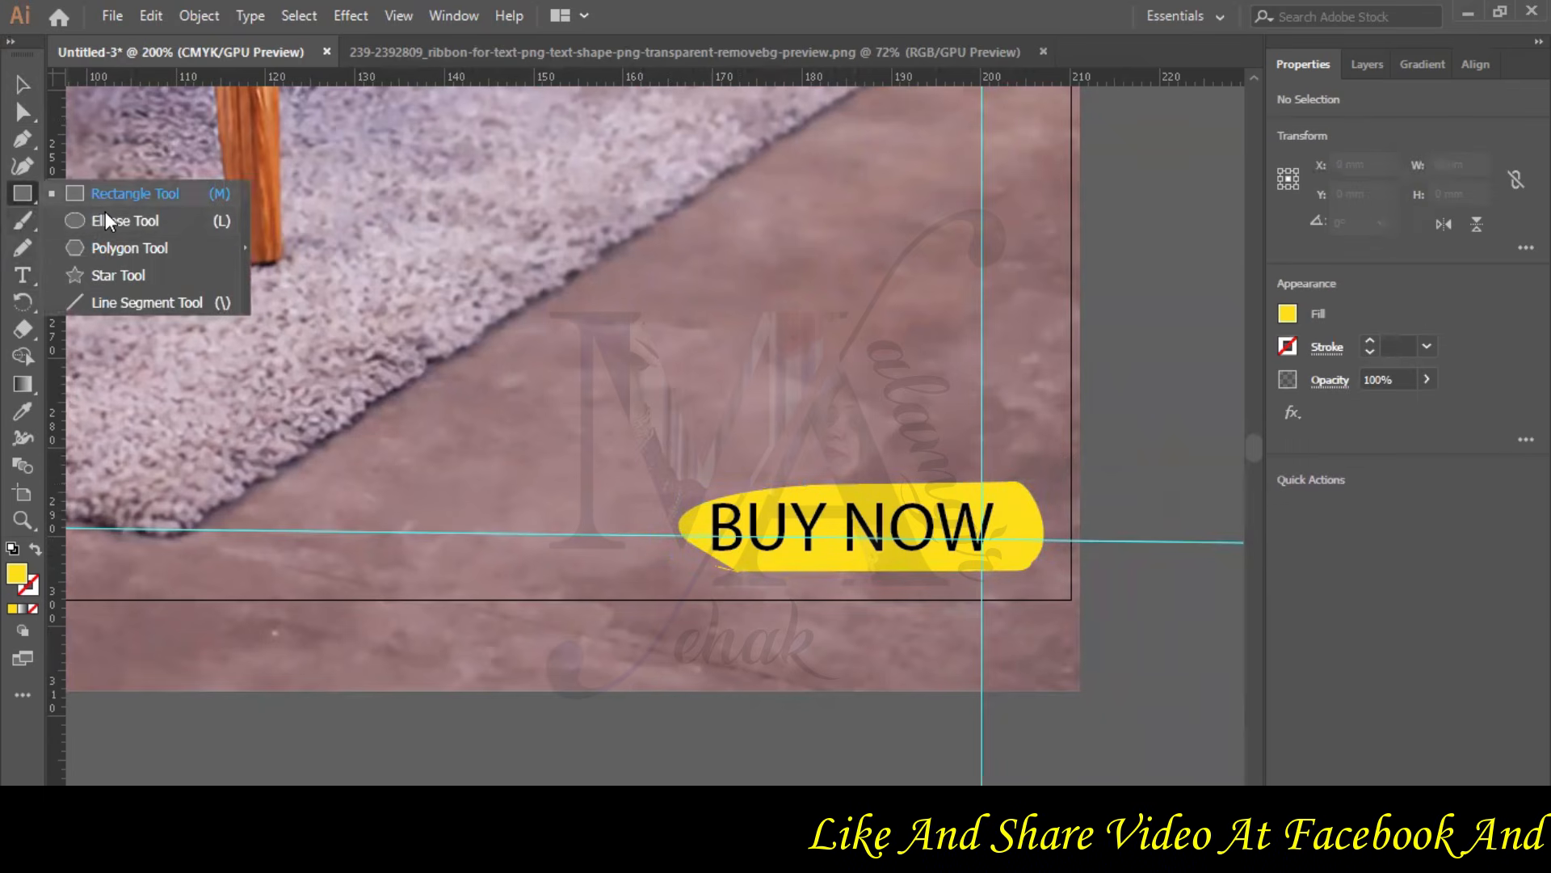
pyautogui.click(105, 218)
pyautogui.moveTo(546, 467); pyautogui.dragTo(669, 589)
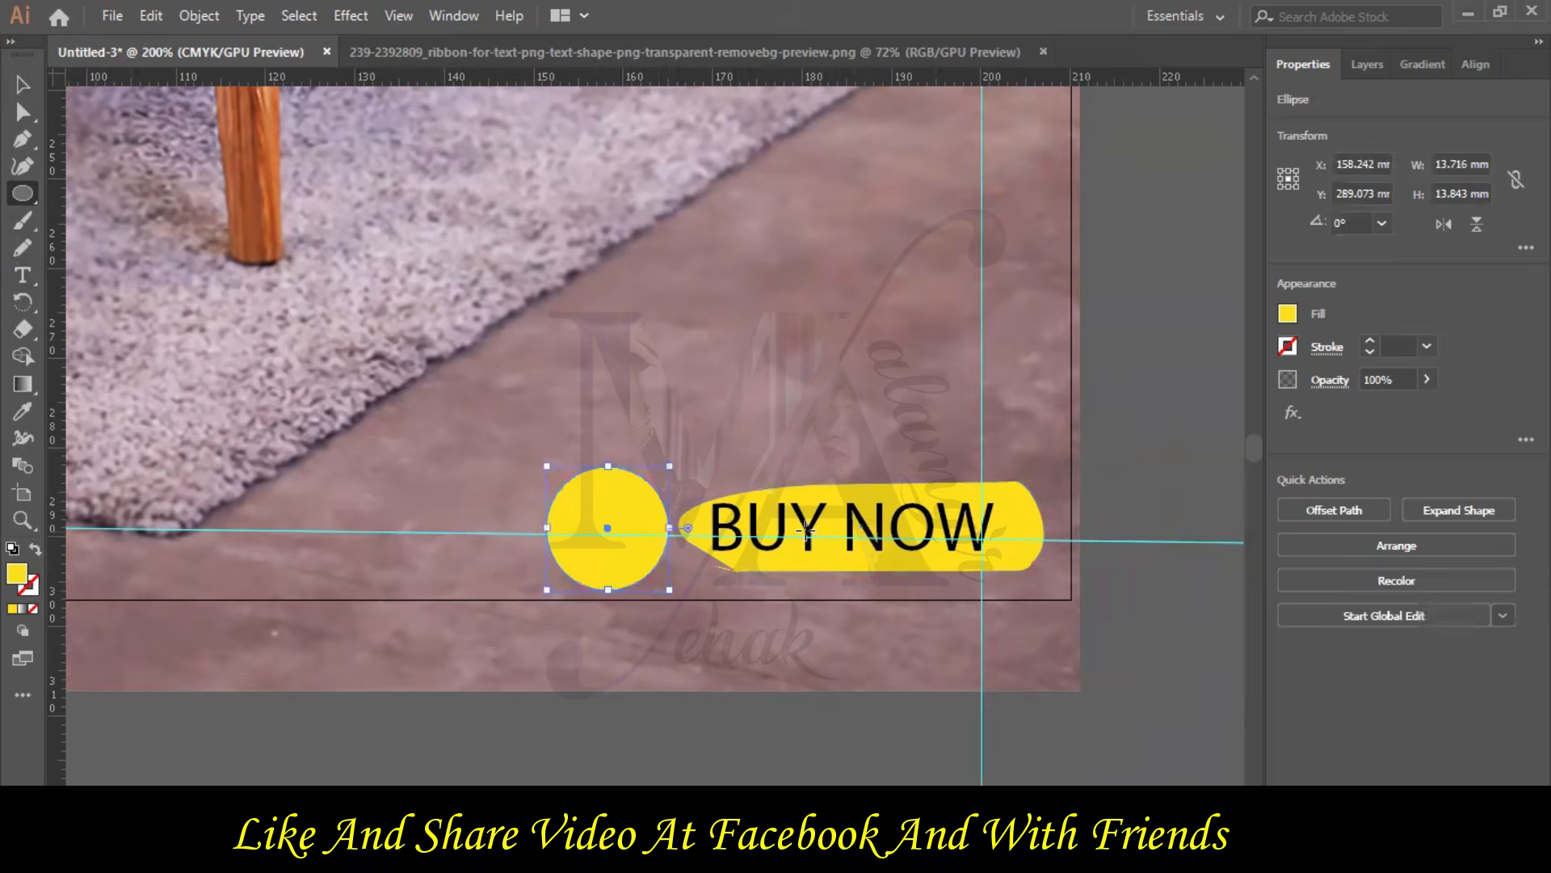
pyautogui.click(669, 589)
pyautogui.click(800, 462)
# - Break the BUY NOW text into two lines and center-align them
pyautogui.press('v')
pyautogui.click(834, 540)
pyautogui.doubleClick(833, 540)
pyautogui.click(834, 539)
pyautogui.press('Return')
pyautogui.moveTo(863, 638); pyautogui.dragTo(707, 517)
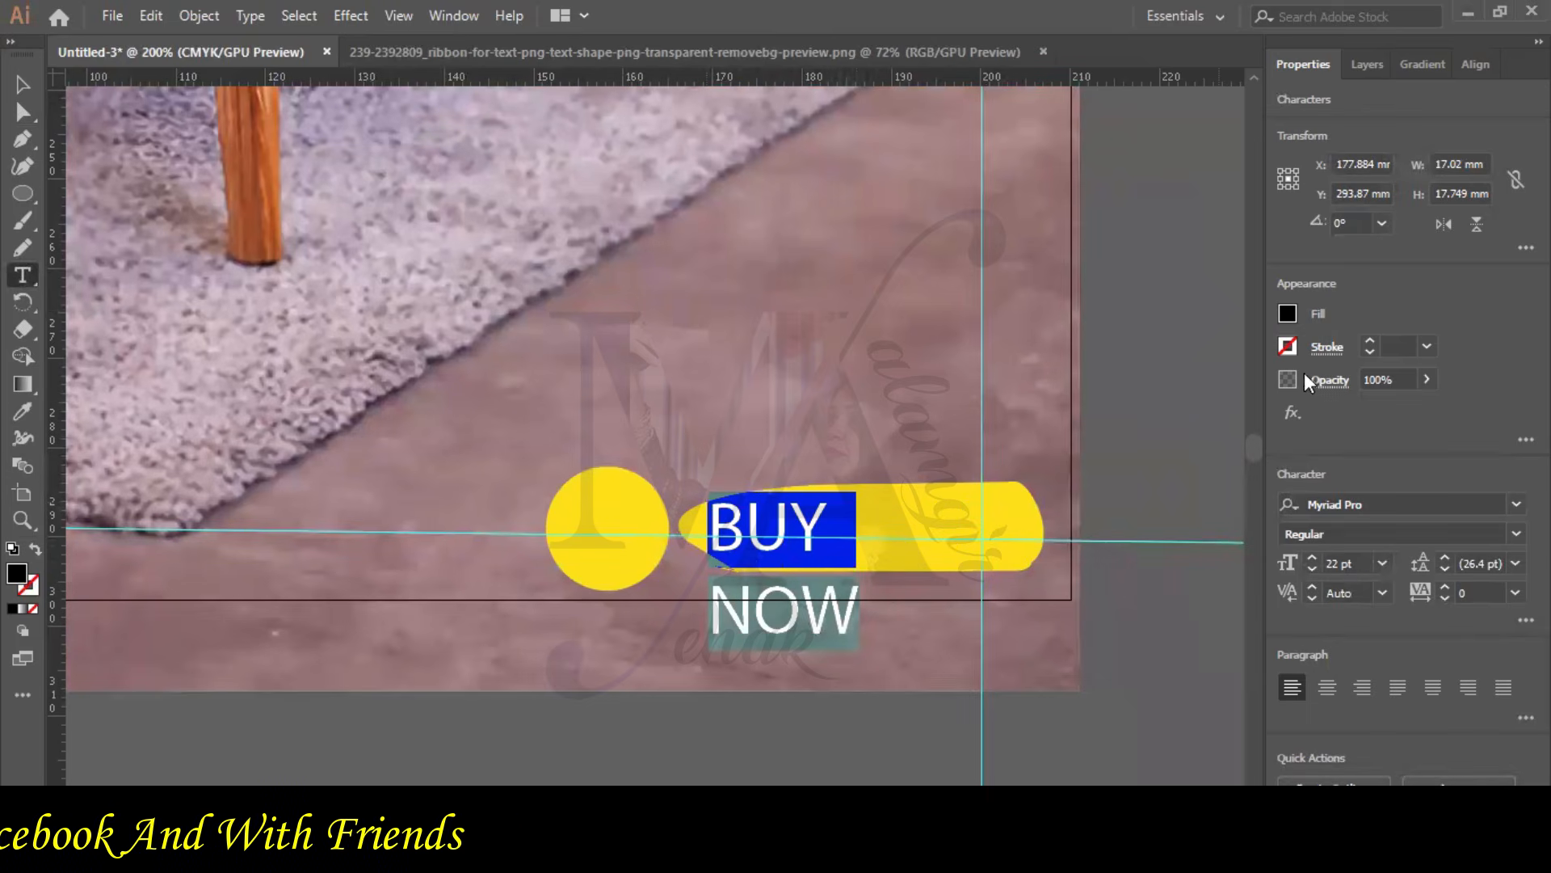
pyautogui.click(1328, 687)
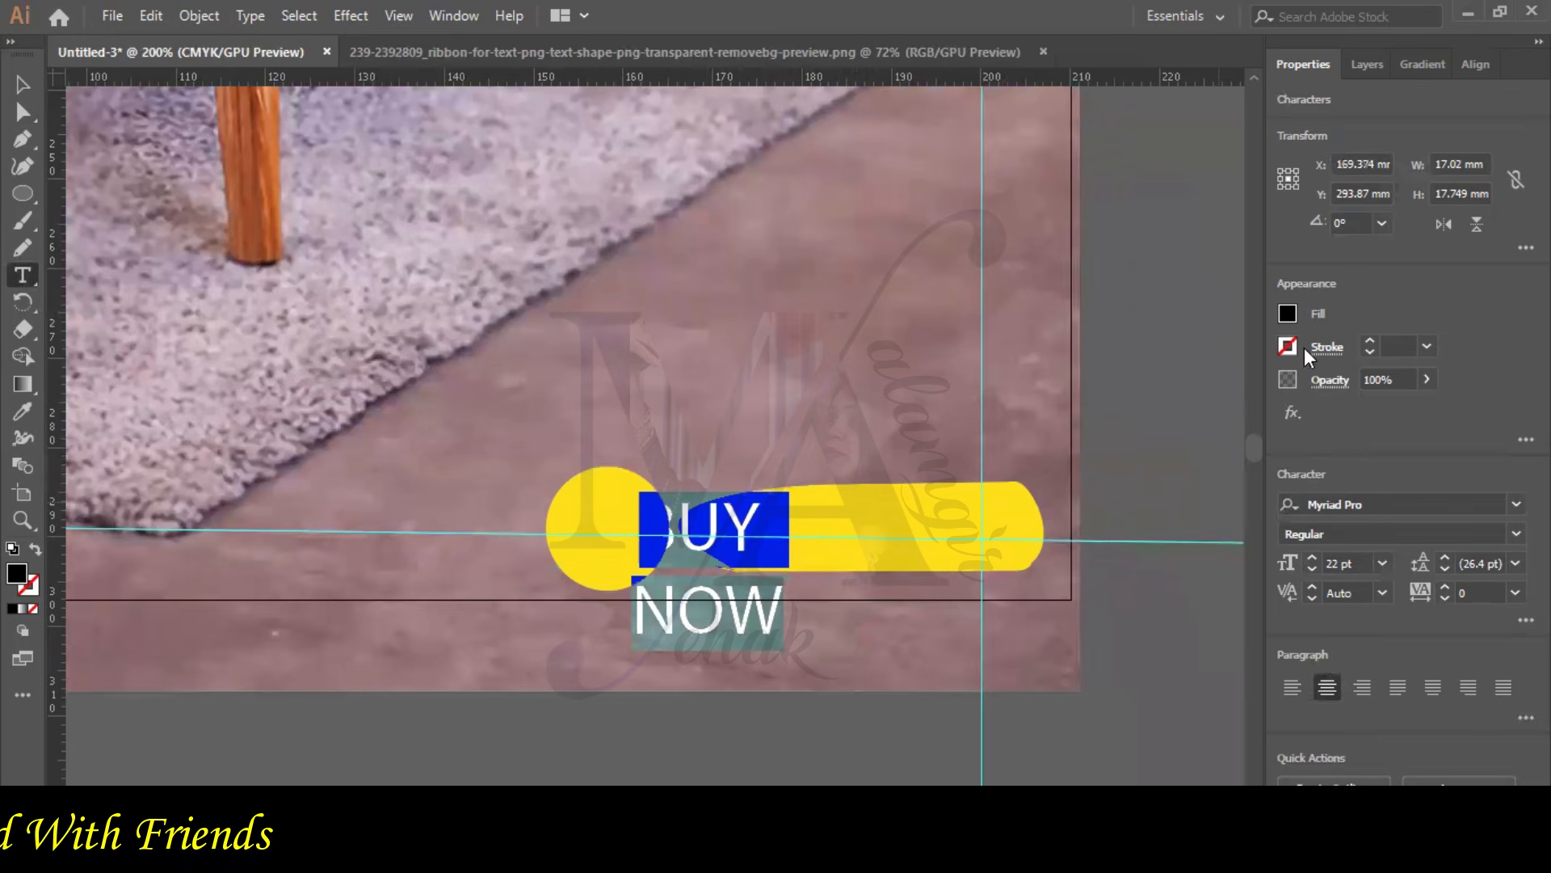
# - Set the two-line BUY NOW text to the Niagara Engraved font at 18 pt
pyautogui.click(1311, 572)
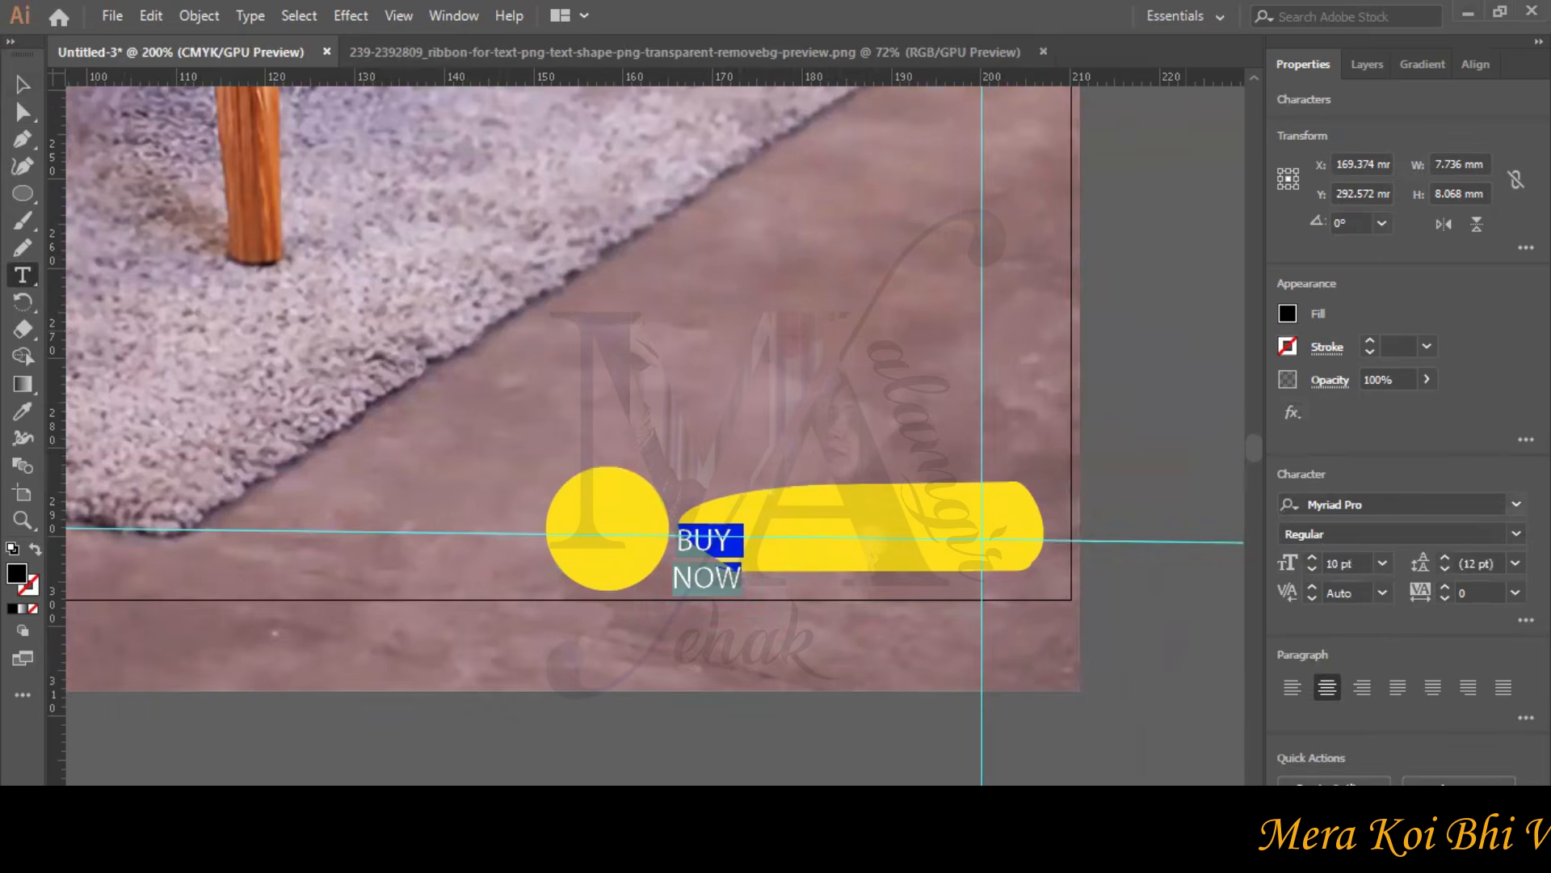
pyautogui.click(1373, 504)
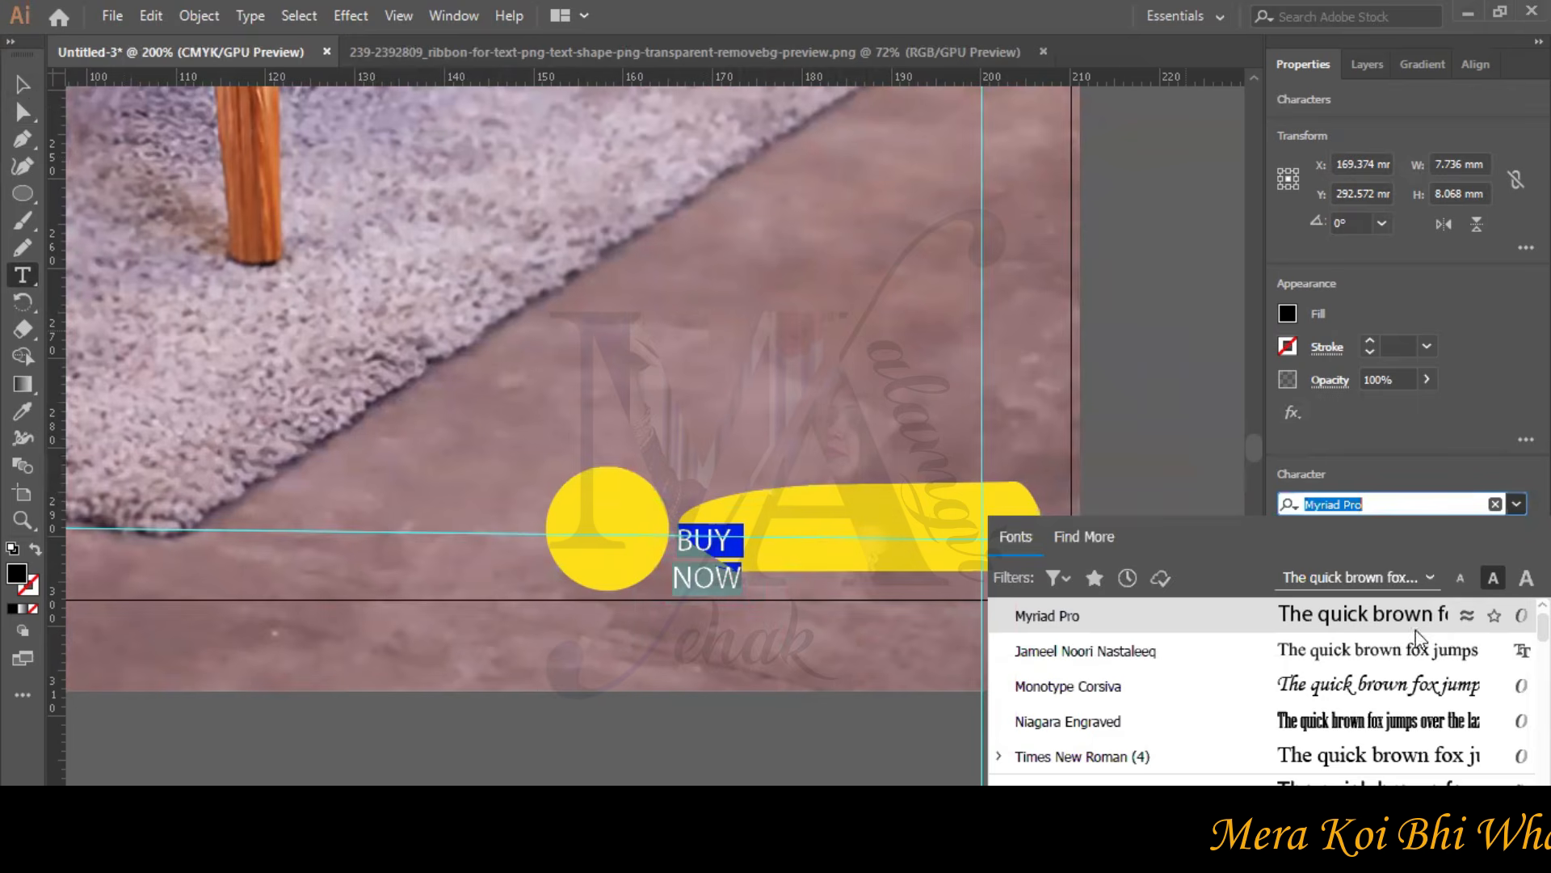
pyautogui.click(1351, 721)
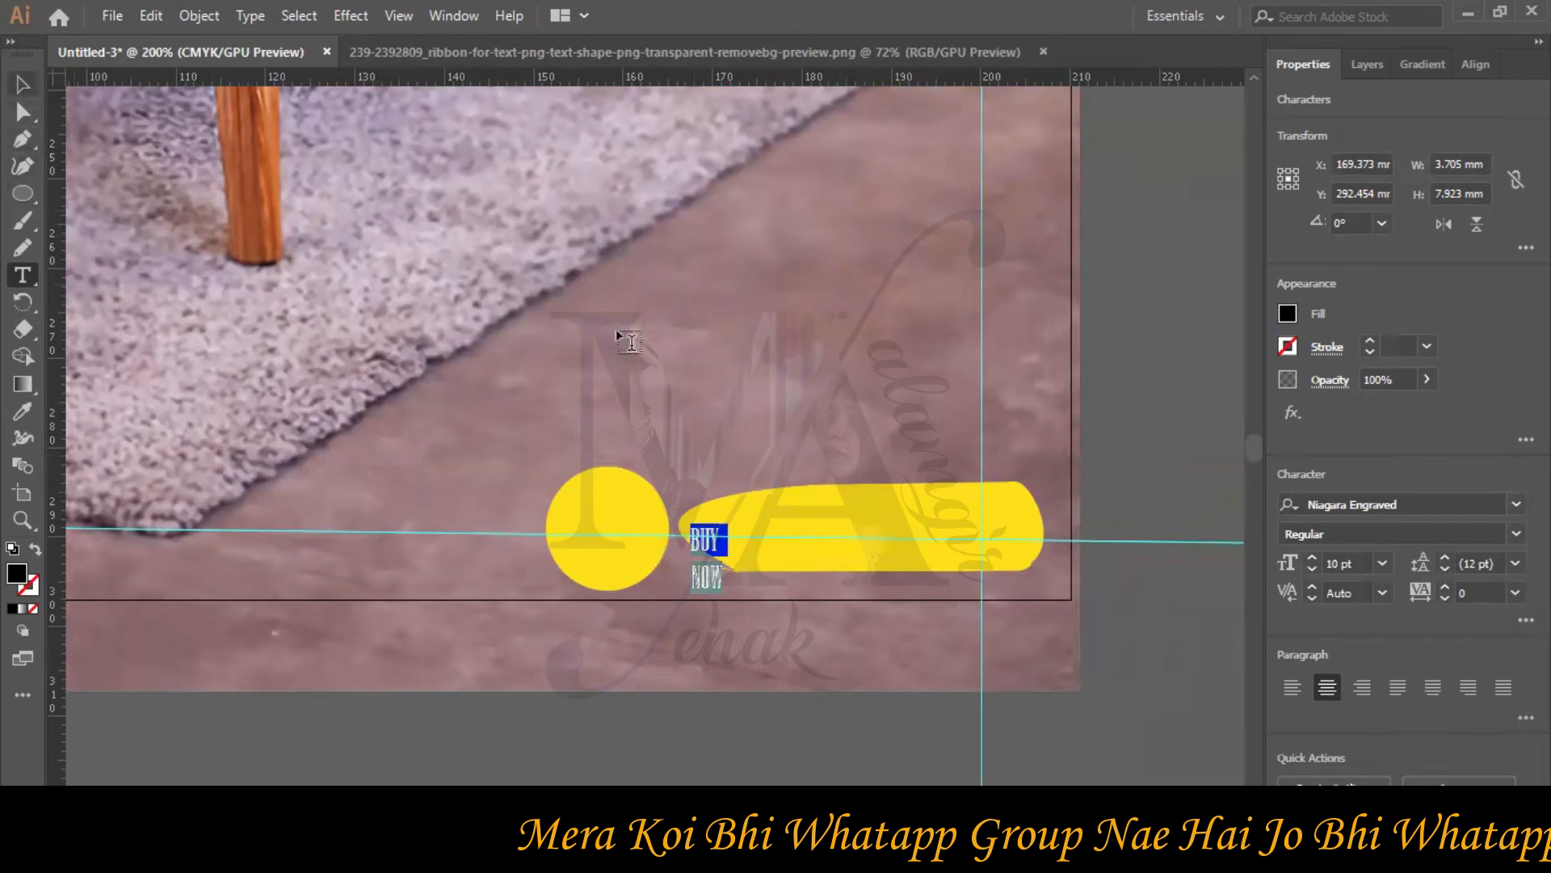
pyautogui.click(1312, 559)
# - Move the BUY NOW text onto the yellow circle and bring it above the ellipse in the layer order
pyautogui.click(29, 84)
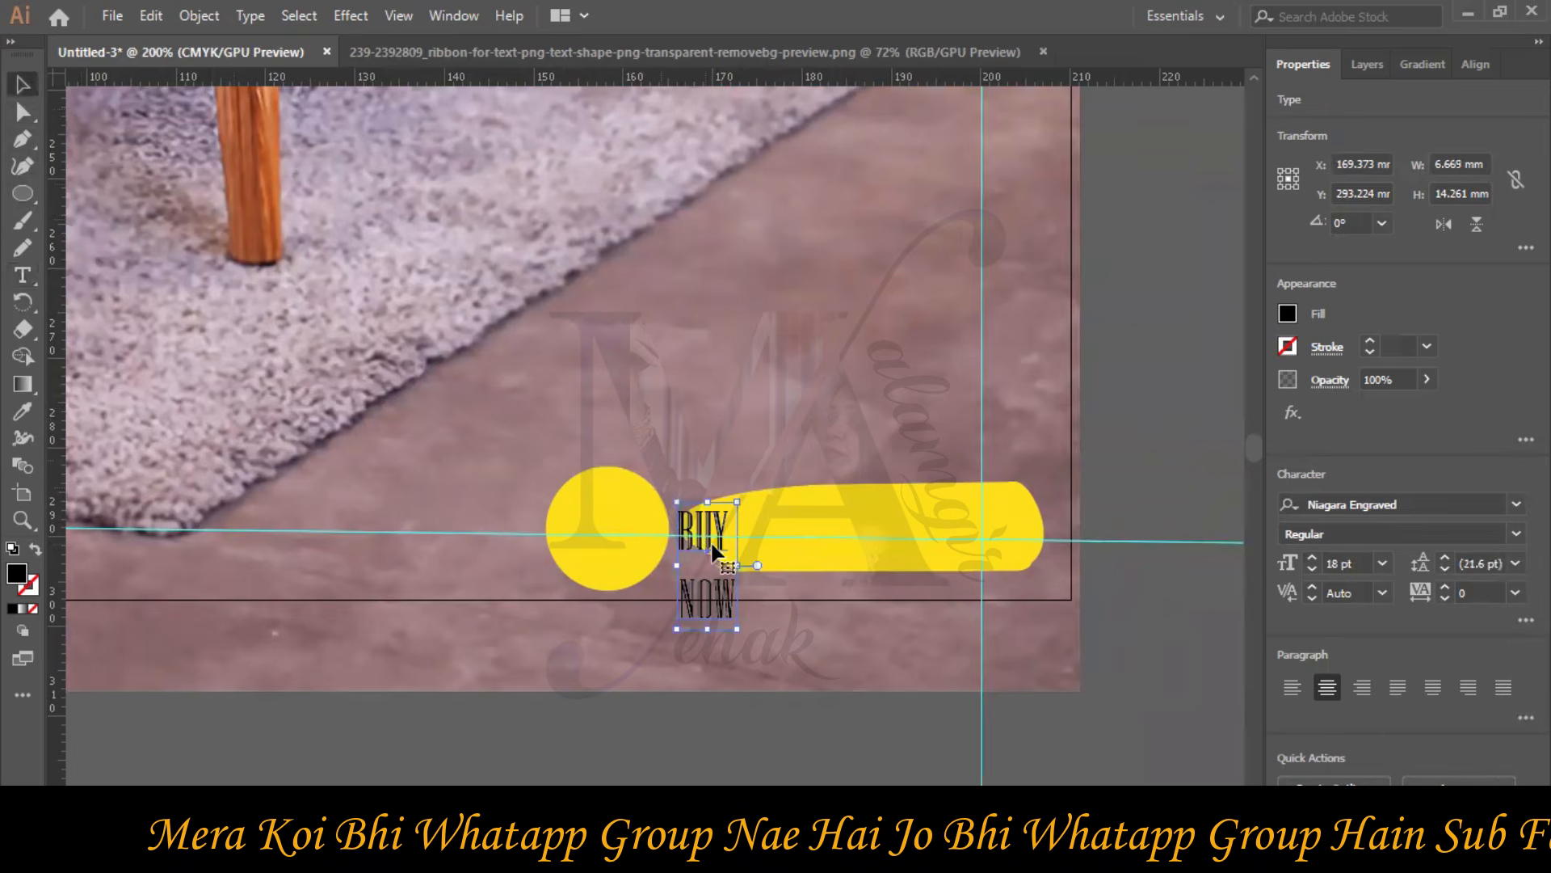
pyautogui.moveTo(612, 512); pyautogui.dragTo(605, 511)
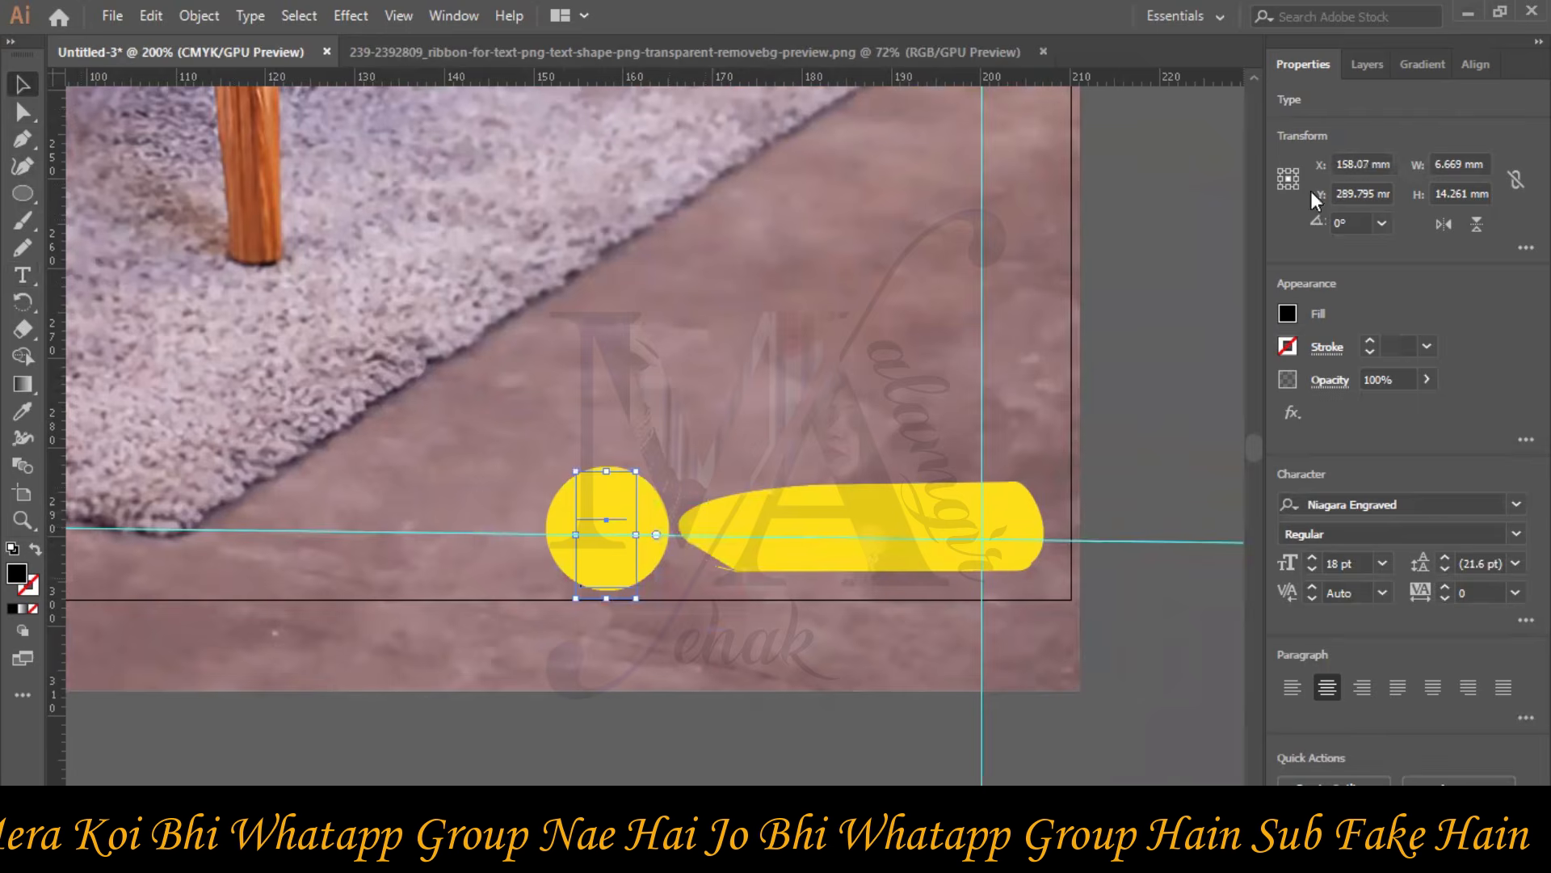
pyautogui.click(1372, 65)
pyautogui.moveTo(1353, 141); pyautogui.dragTo(1344, 107)
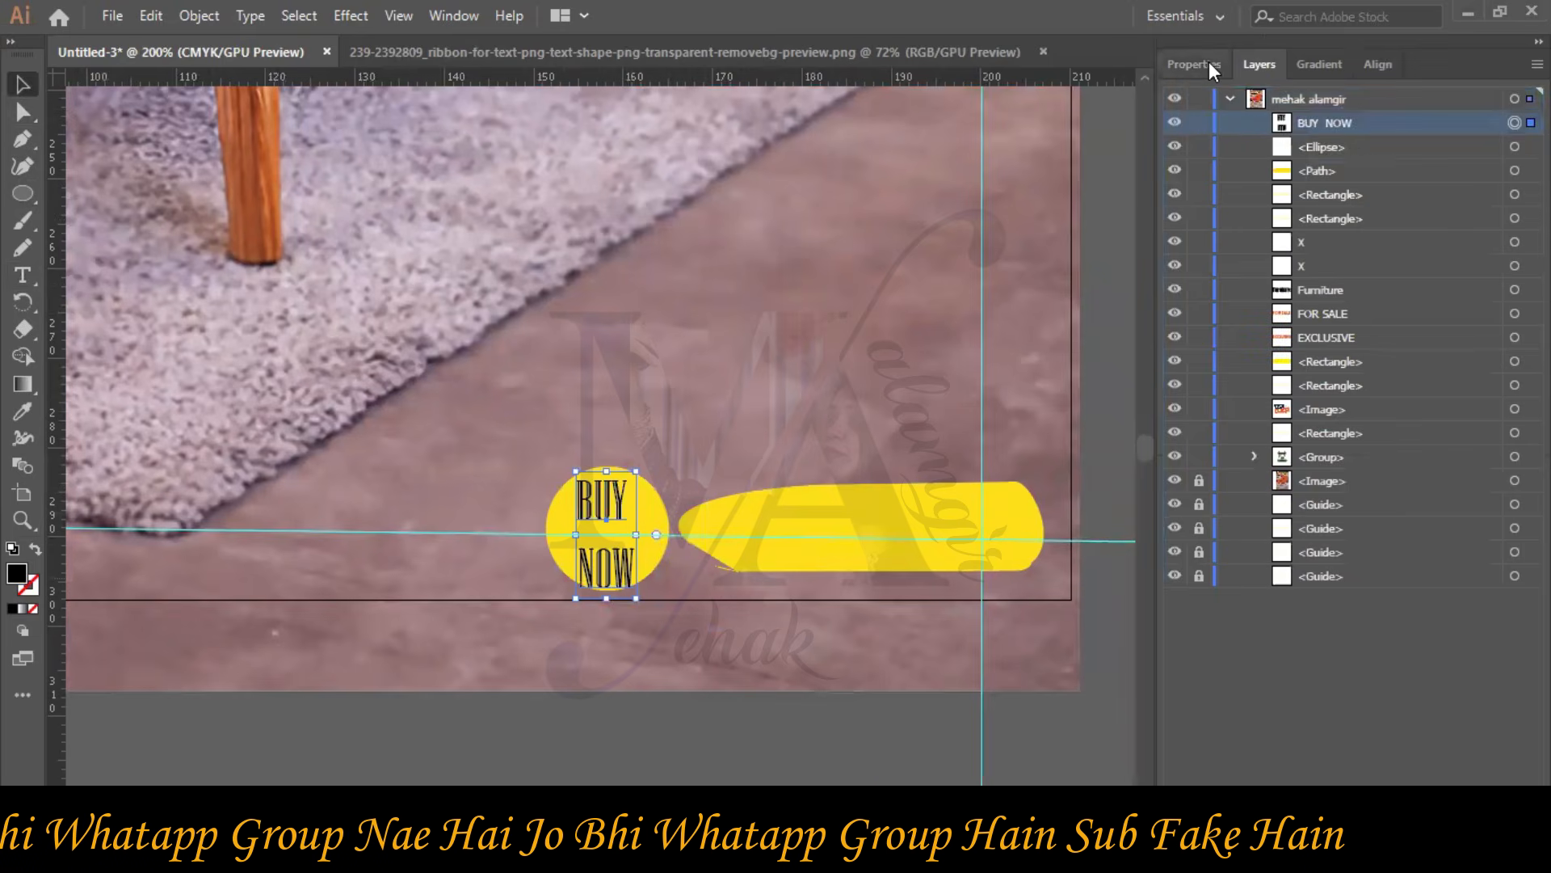
# - Change the BUY NOW text's font to Bernard MT Condensed
pyautogui.click(1207, 64)
pyautogui.click(1517, 504)
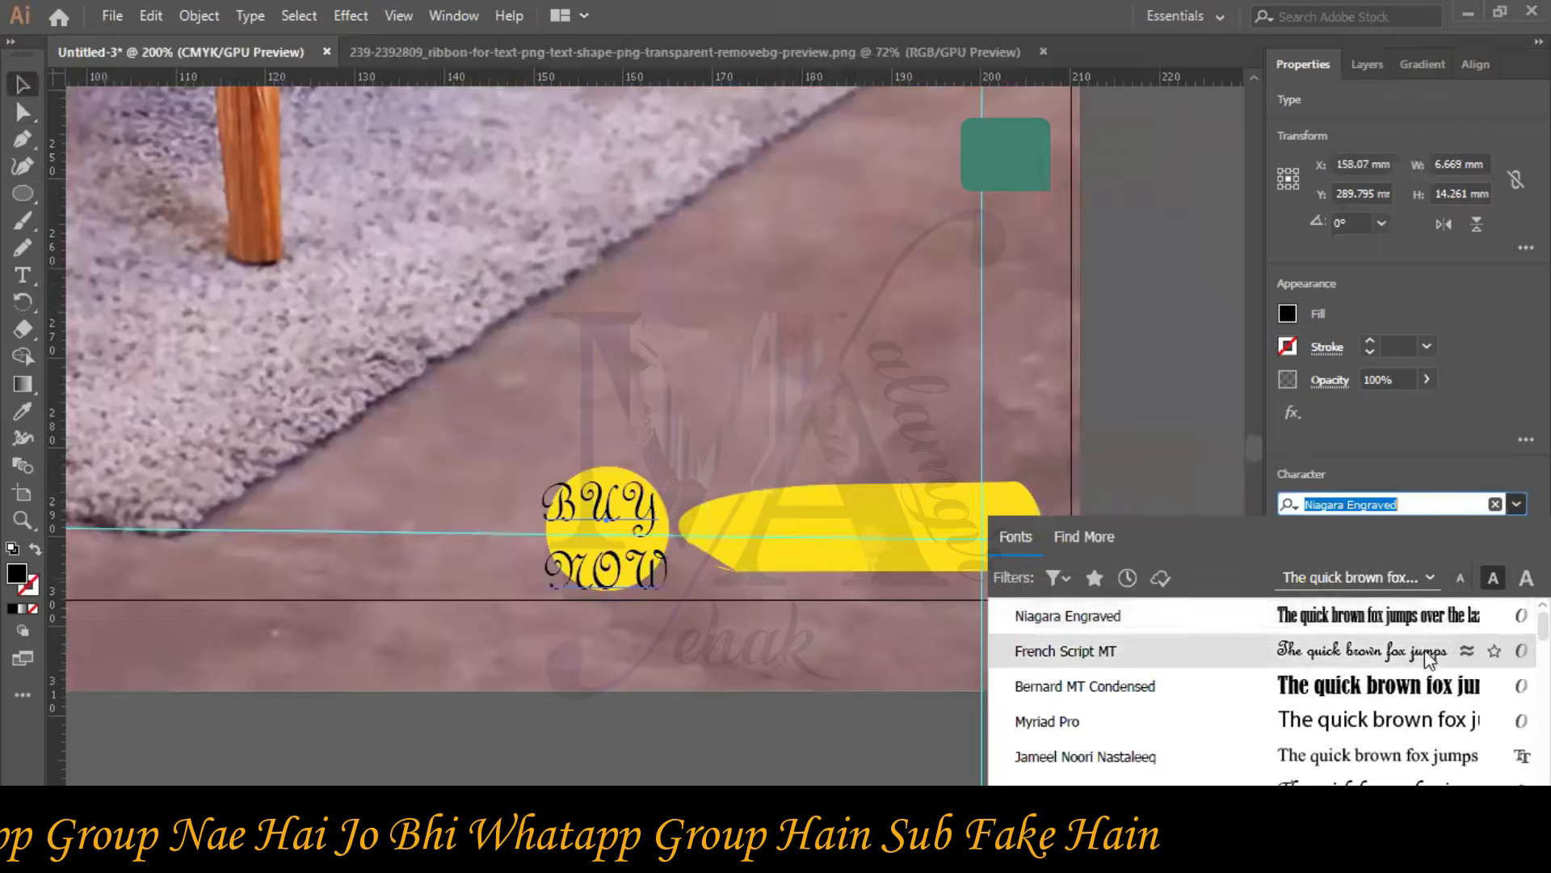
pyautogui.scroll(-3, 1380, 737)
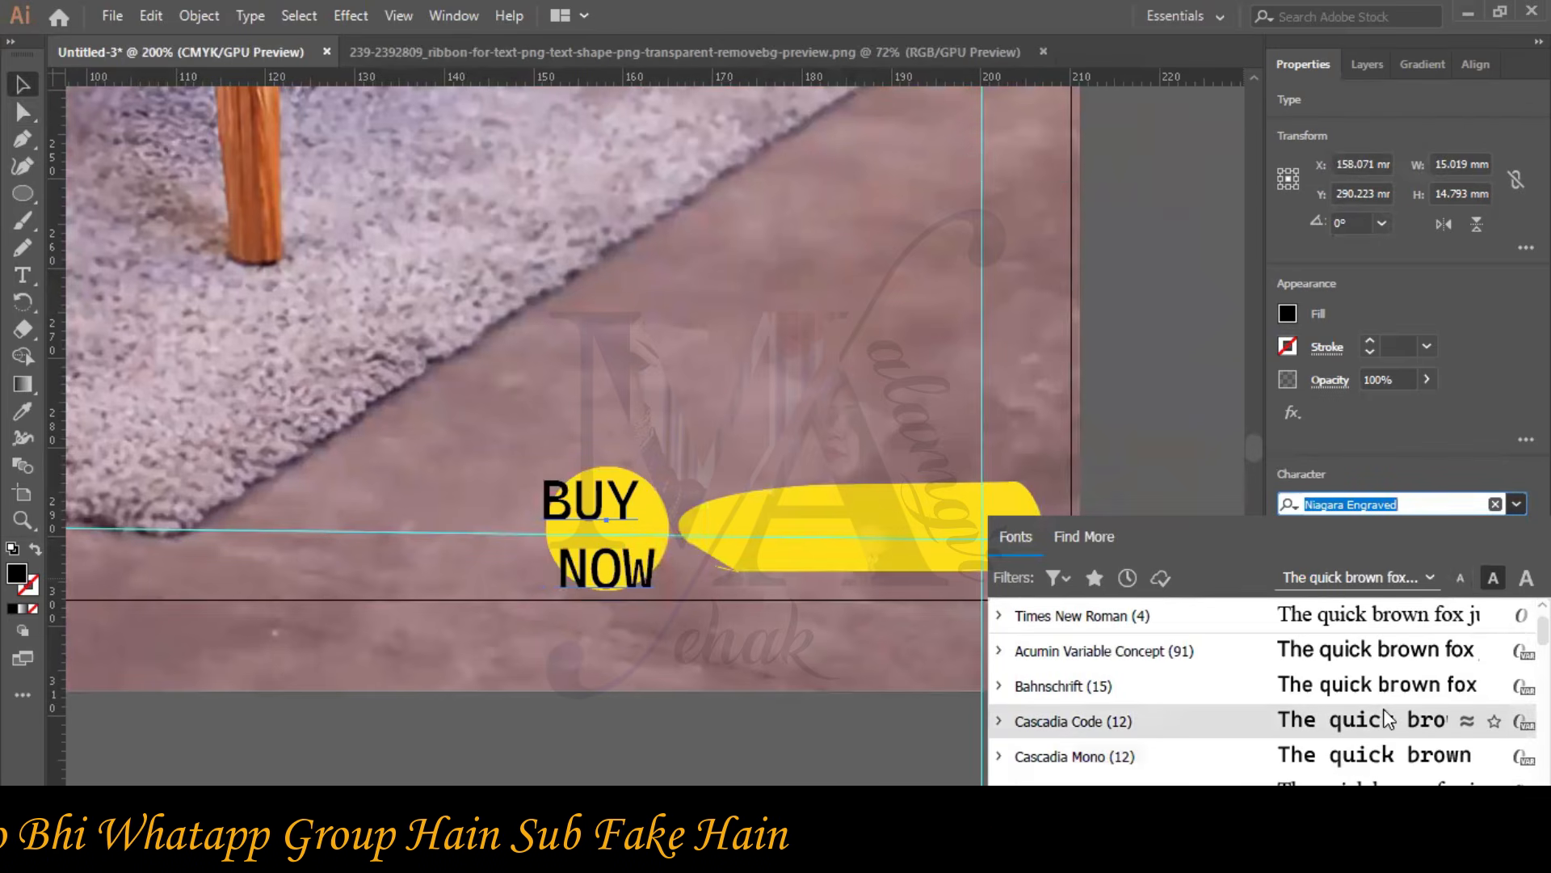
pyautogui.scroll(3, 1386, 727)
pyautogui.scroll(3, 1386, 717)
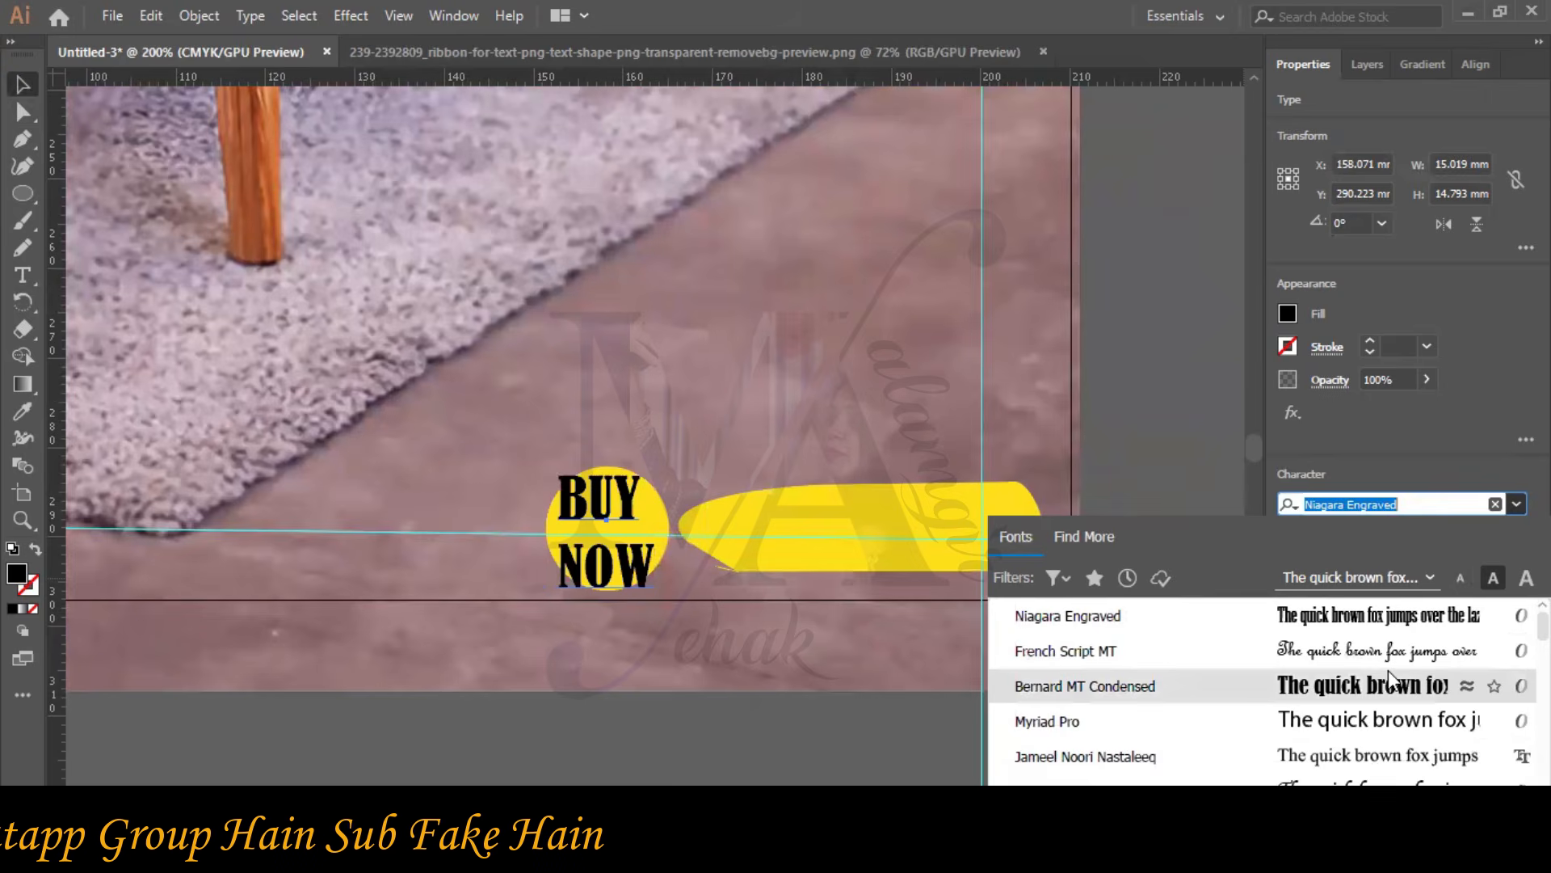
pyautogui.click(1388, 679)
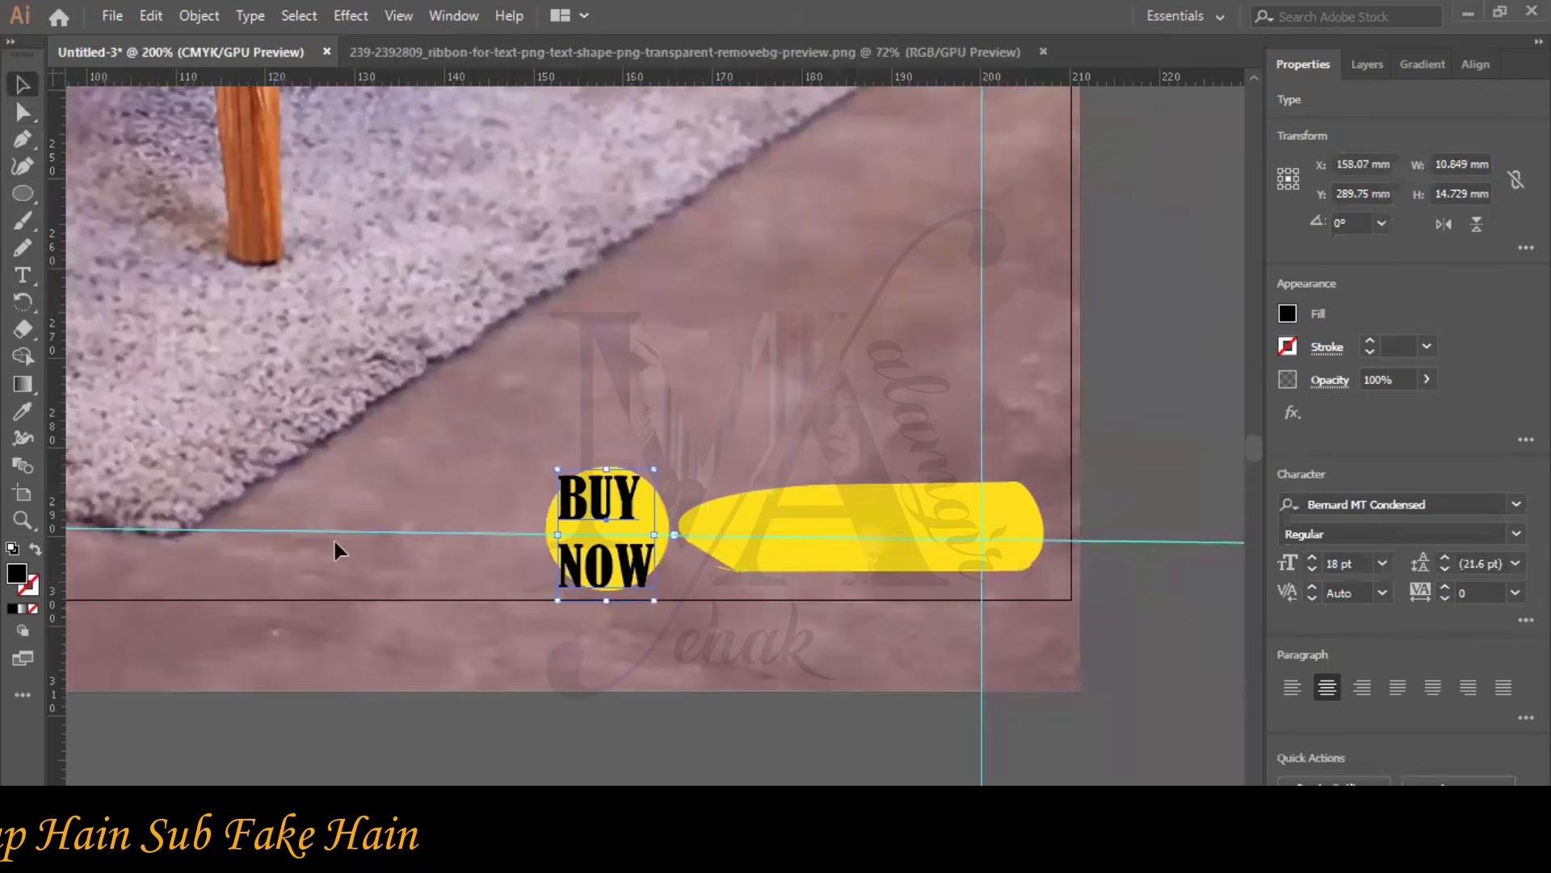
# - Try left alignment on the BUY line and return it to centered alignment
pyautogui.click(1296, 694)
pyautogui.click(1314, 690)
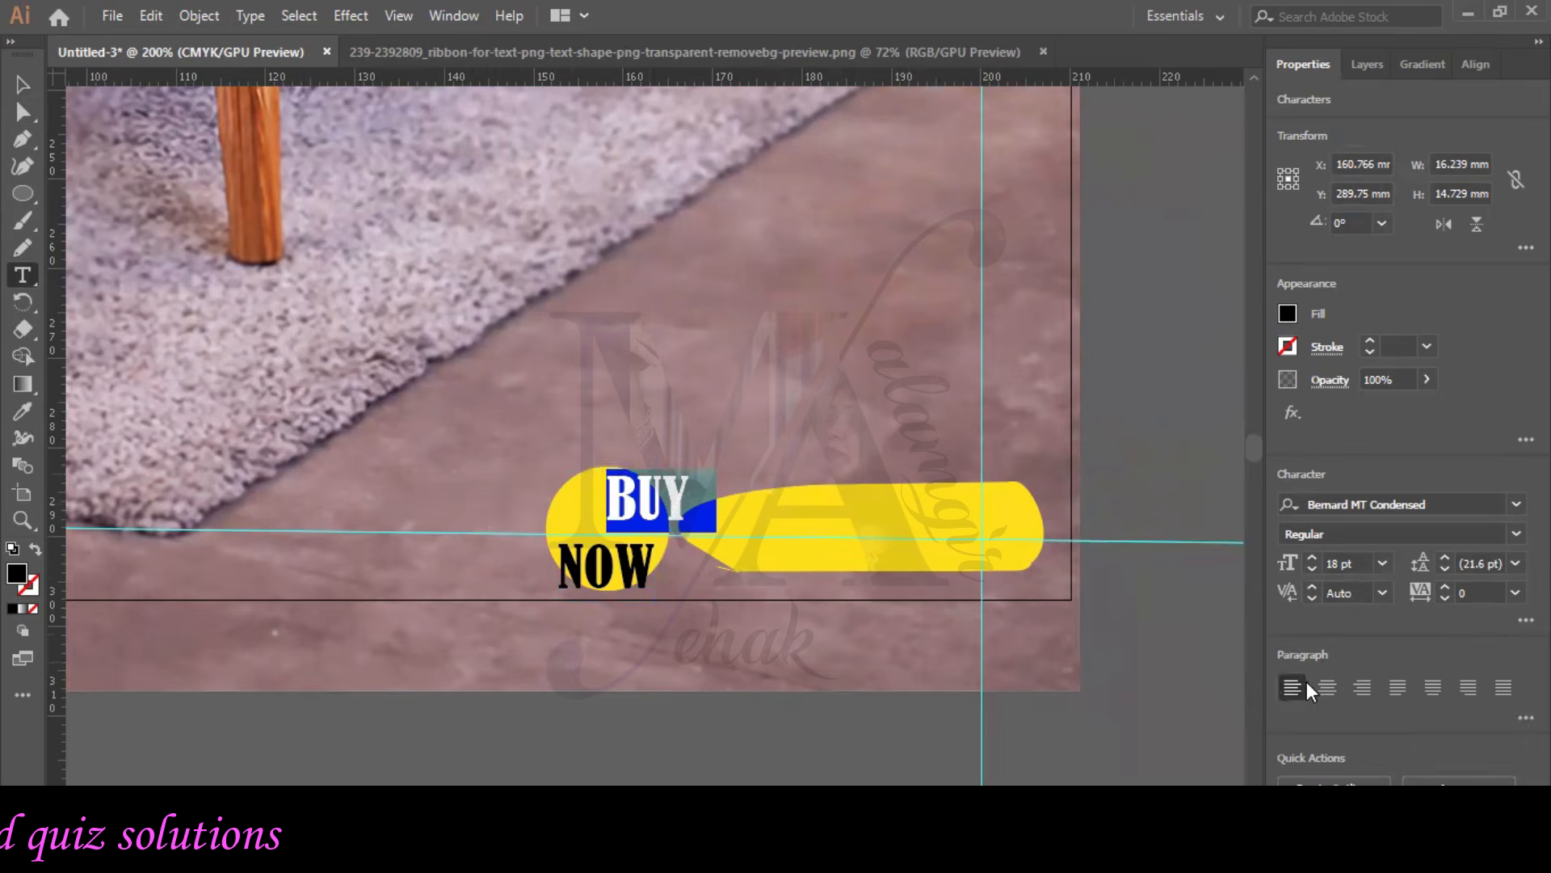
pyautogui.click(22, 84)
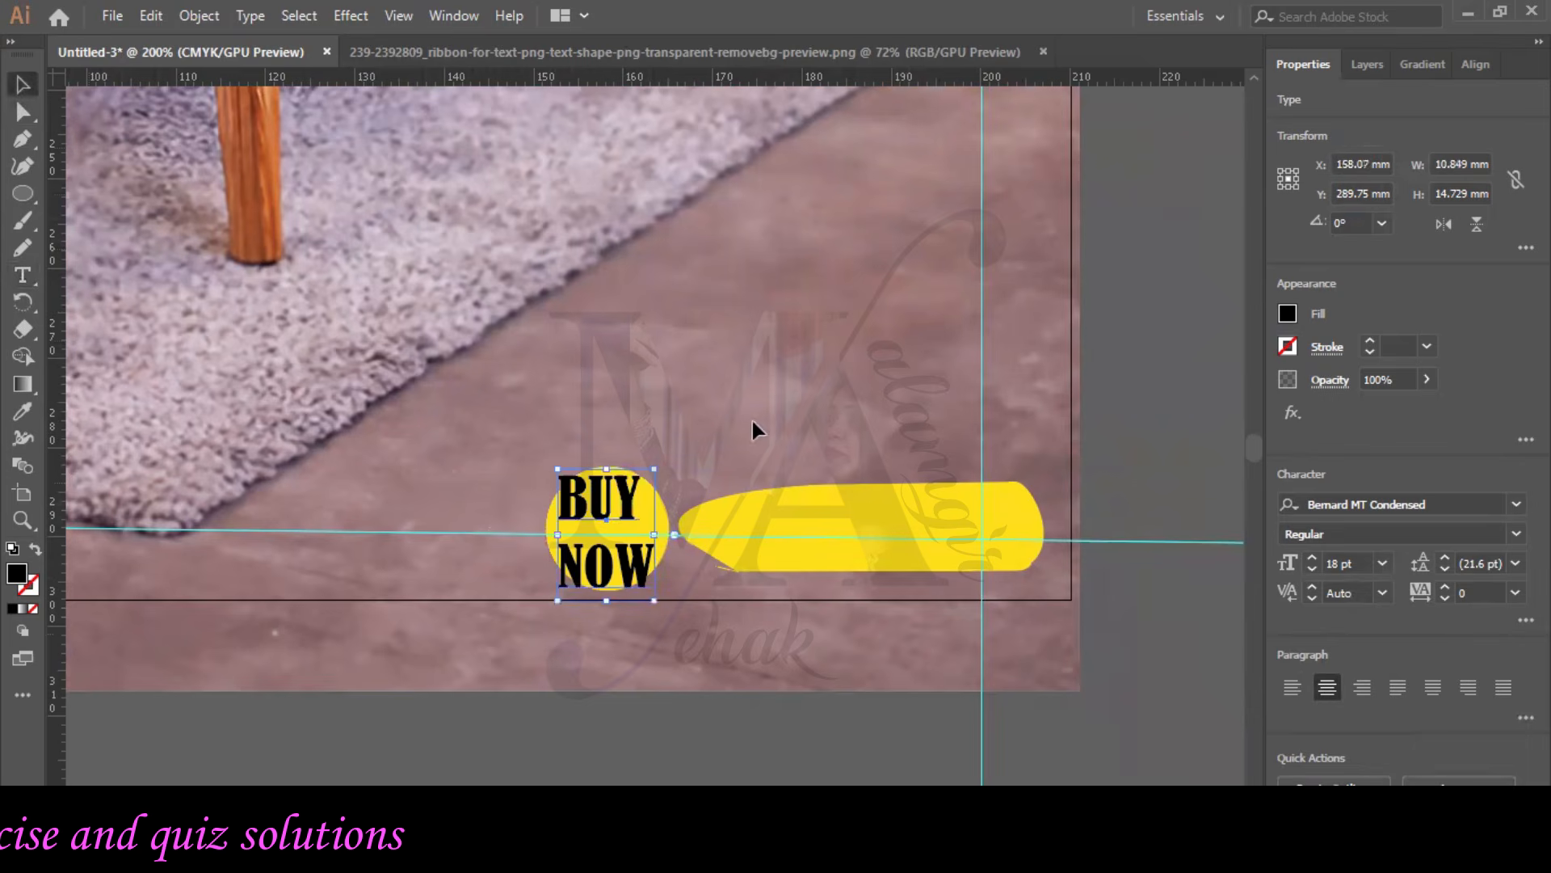
# - Delete the distorted yellow bar and move the yellow circle and BUY NOW text to the poster's lower-right corner
pyautogui.click(805, 492)
pyautogui.press('Delete')
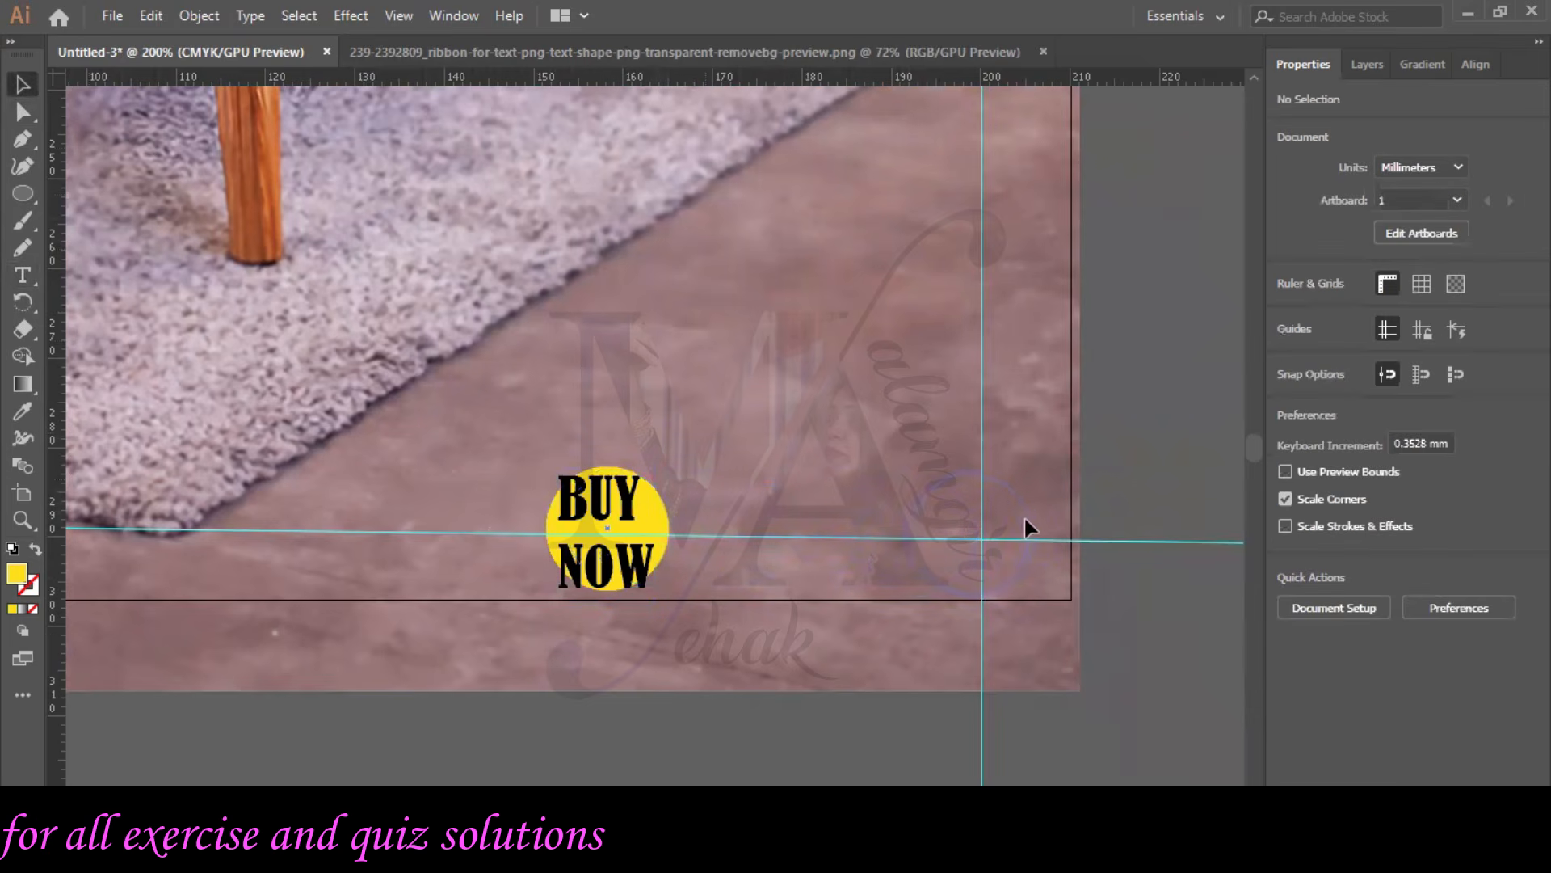
pyautogui.moveTo(1024, 505); pyautogui.dragTo(1025, 505)
pyautogui.moveTo(602, 562); pyautogui.dragTo(967, 530)
# - Reduce the BUY NOW text to 13 pt and reposition it inside the yellow circle
pyautogui.click(1311, 569)
pyautogui.click(1311, 569)
pyautogui.click(1311, 568)
pyautogui.click(1312, 569)
pyautogui.click(1311, 569)
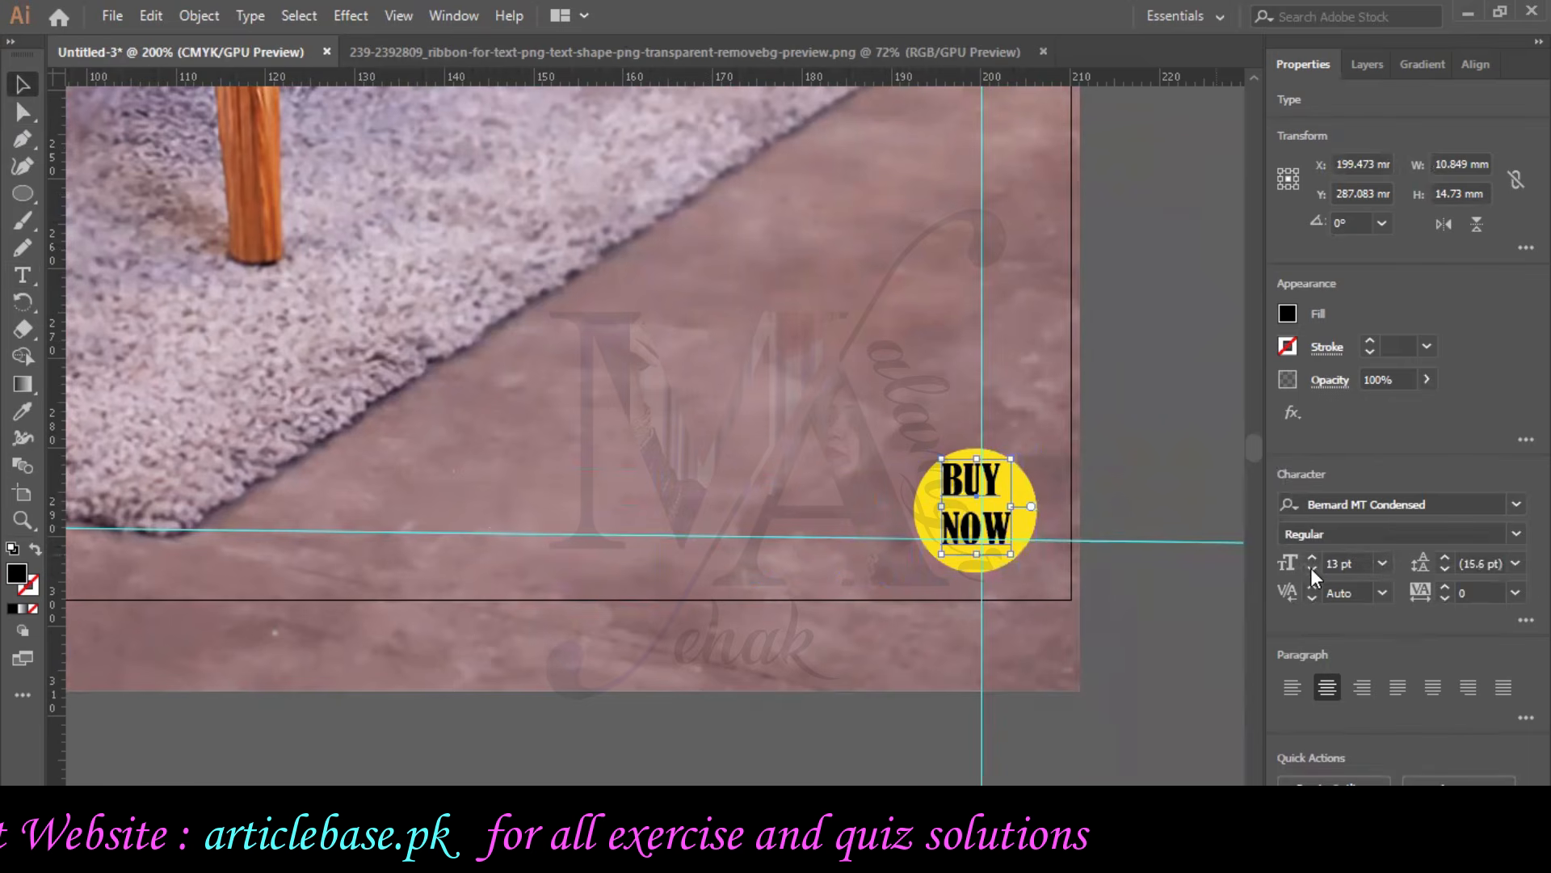
pyautogui.moveTo(964, 496); pyautogui.dragTo(991, 502)
pyautogui.click(1023, 517)
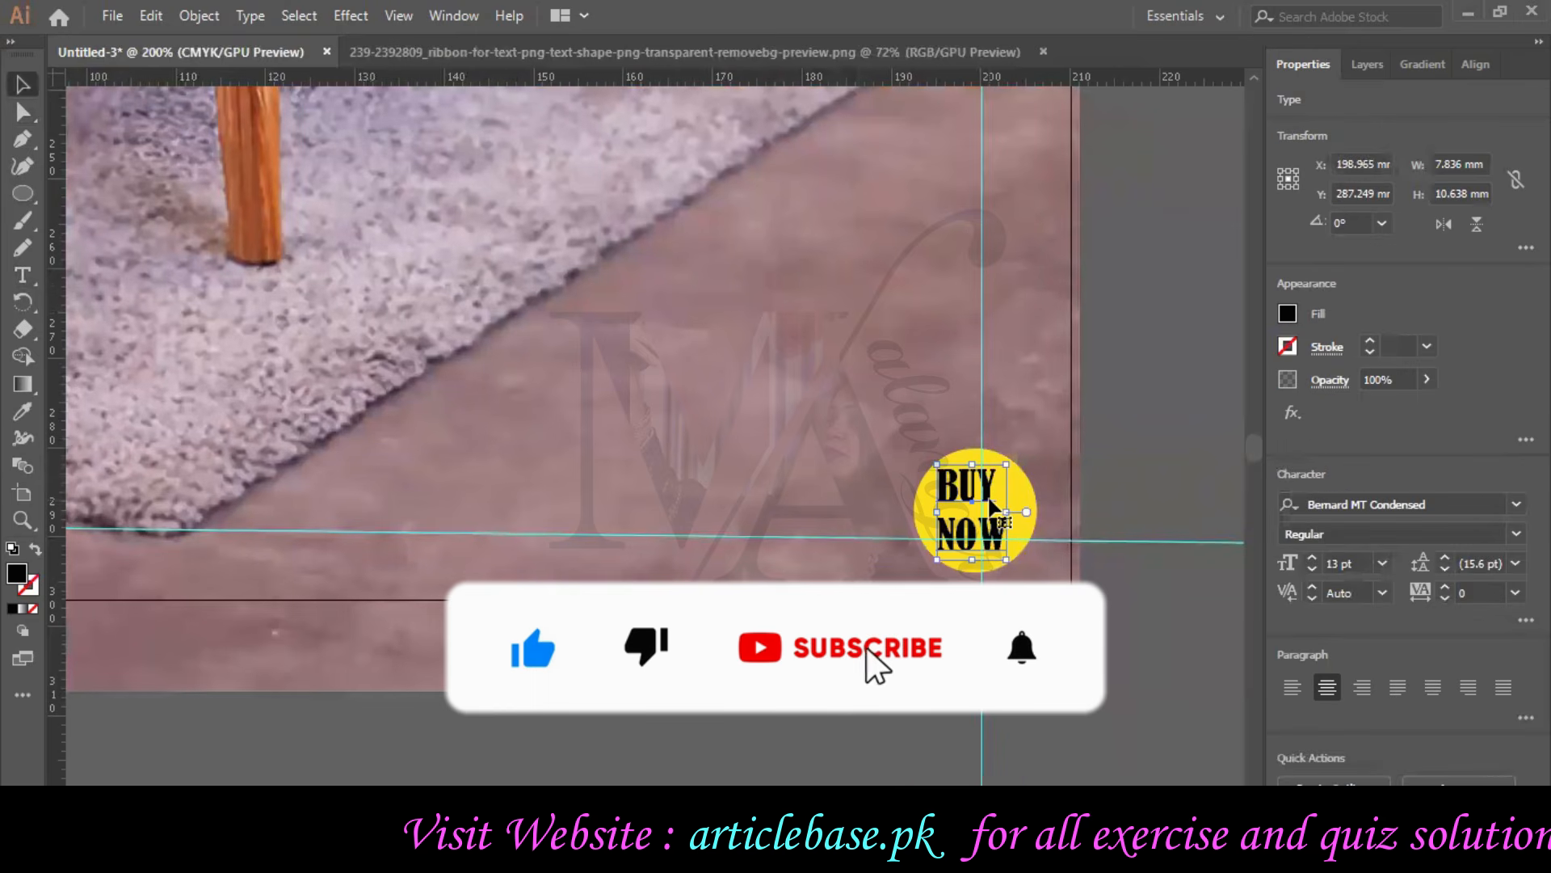
# - Narrow the yellow circle slightly from both sides around the BUY NOW text
pyautogui.click(1083, 429)
pyautogui.click(945, 521)
pyautogui.moveTo(916, 511); pyautogui.dragTo(929, 511)
pyautogui.moveTo(1037, 510); pyautogui.dragTo(1031, 510)
pyautogui.click(1090, 566)
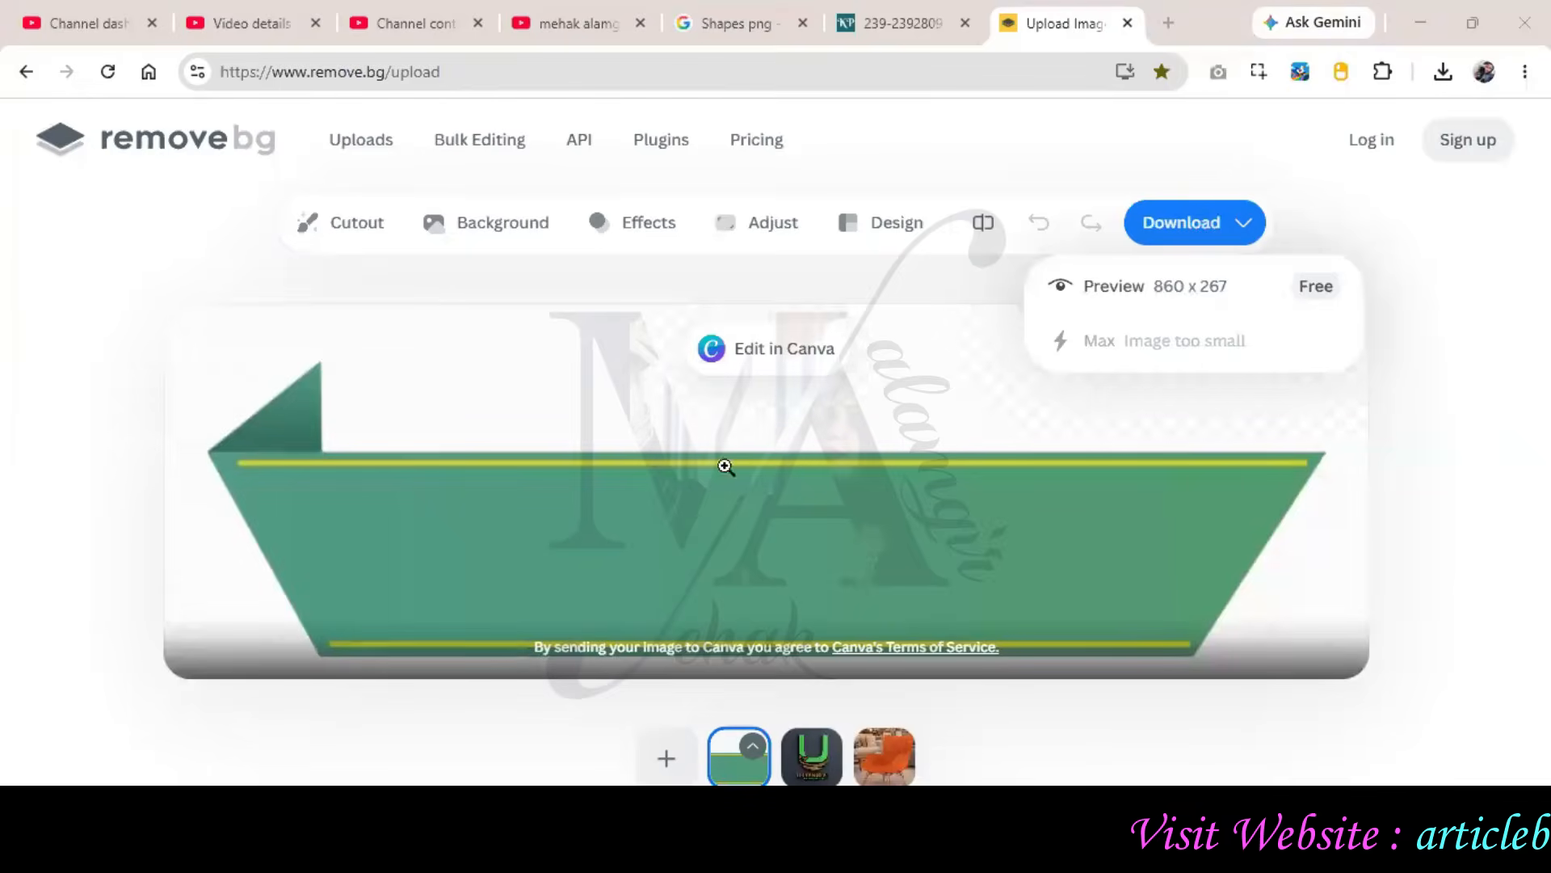
# - Switch to the browser, close the ribbon image page, and search Google Images for SOCIAL ICON PNG
pyautogui.click(941, 26)
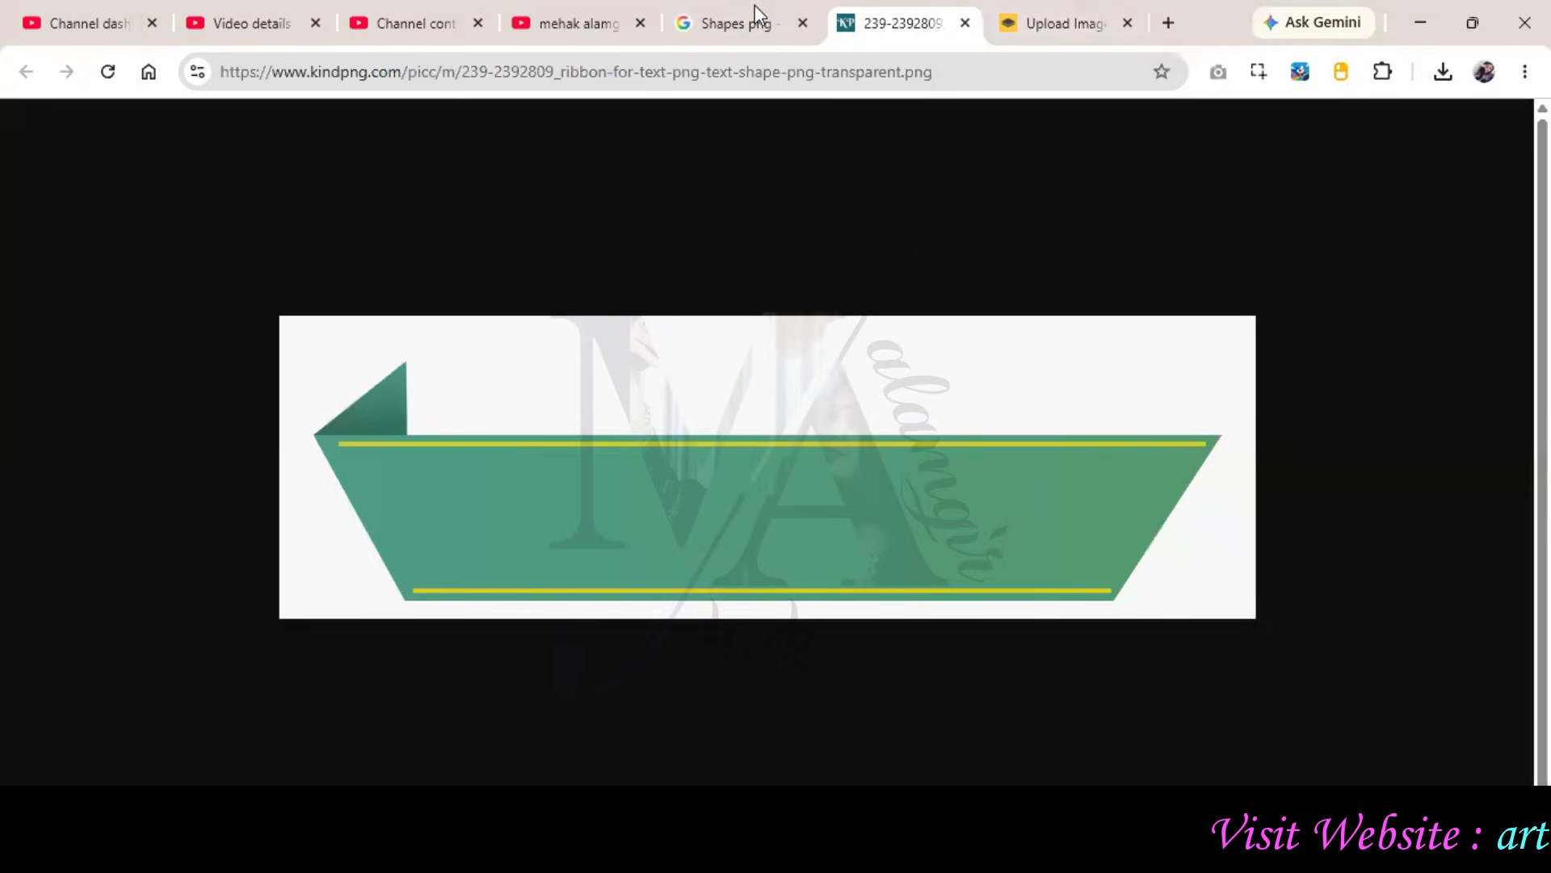
pyautogui.click(966, 24)
pyautogui.click(711, 20)
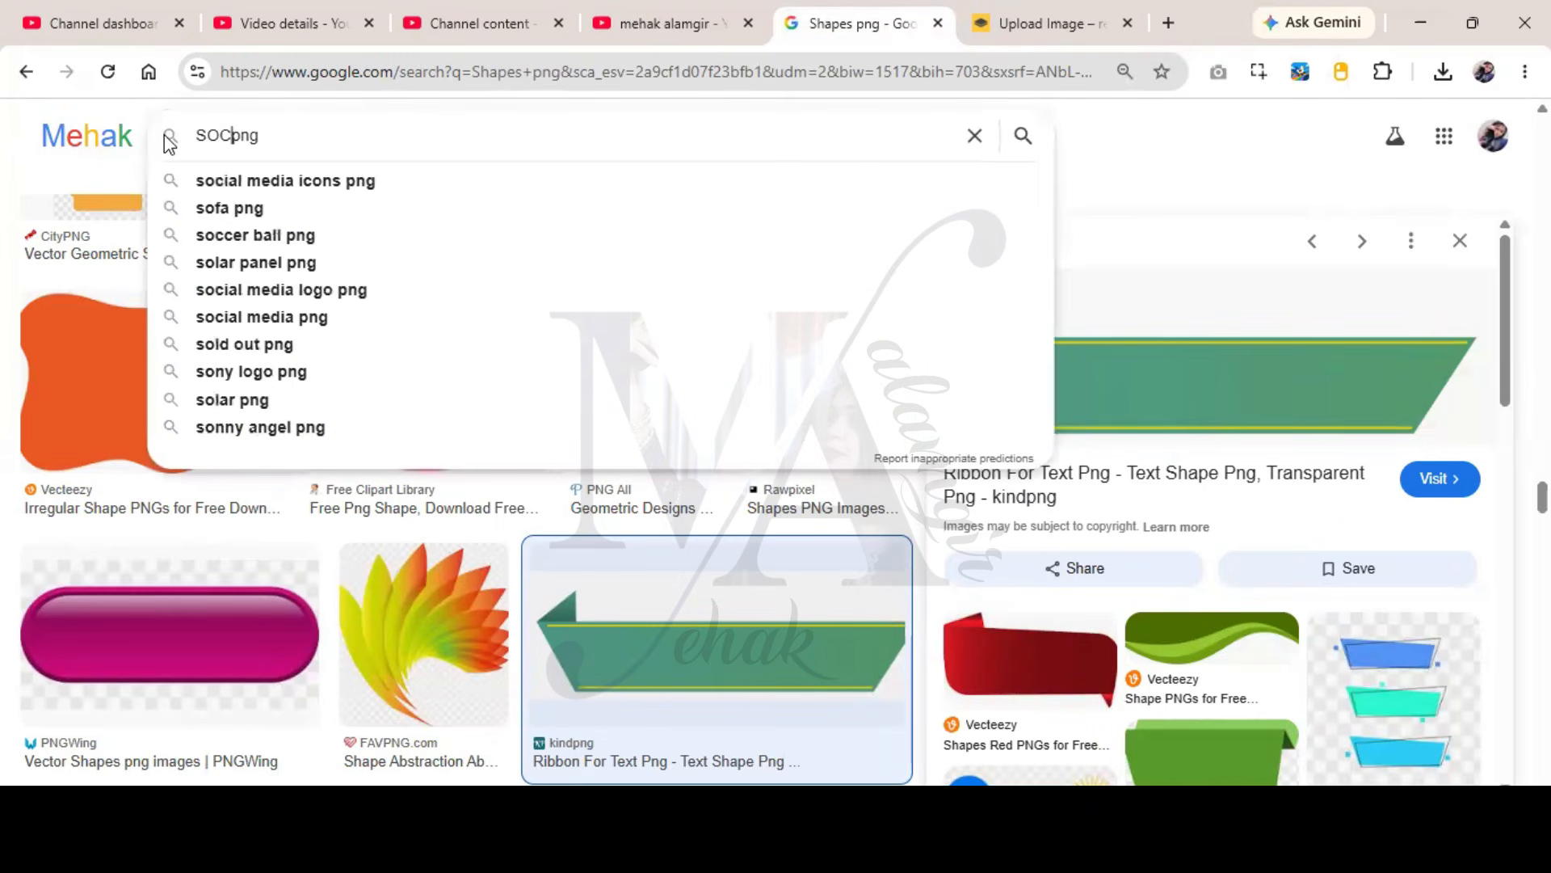
pyautogui.write('IAL ICON PNG')
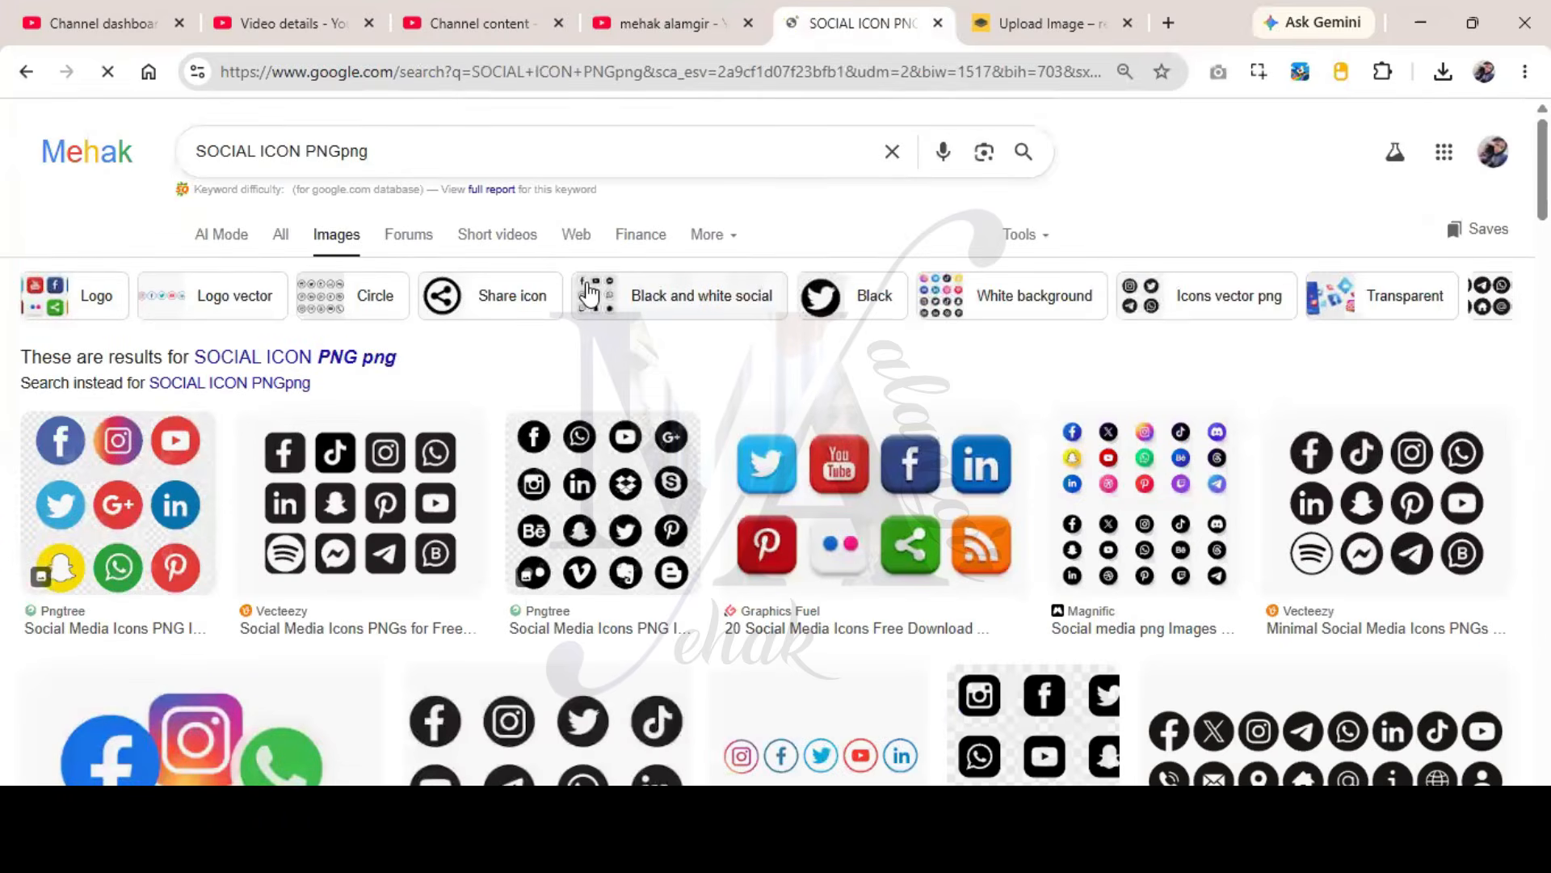
pyautogui.scroll(-4, 586, 286)
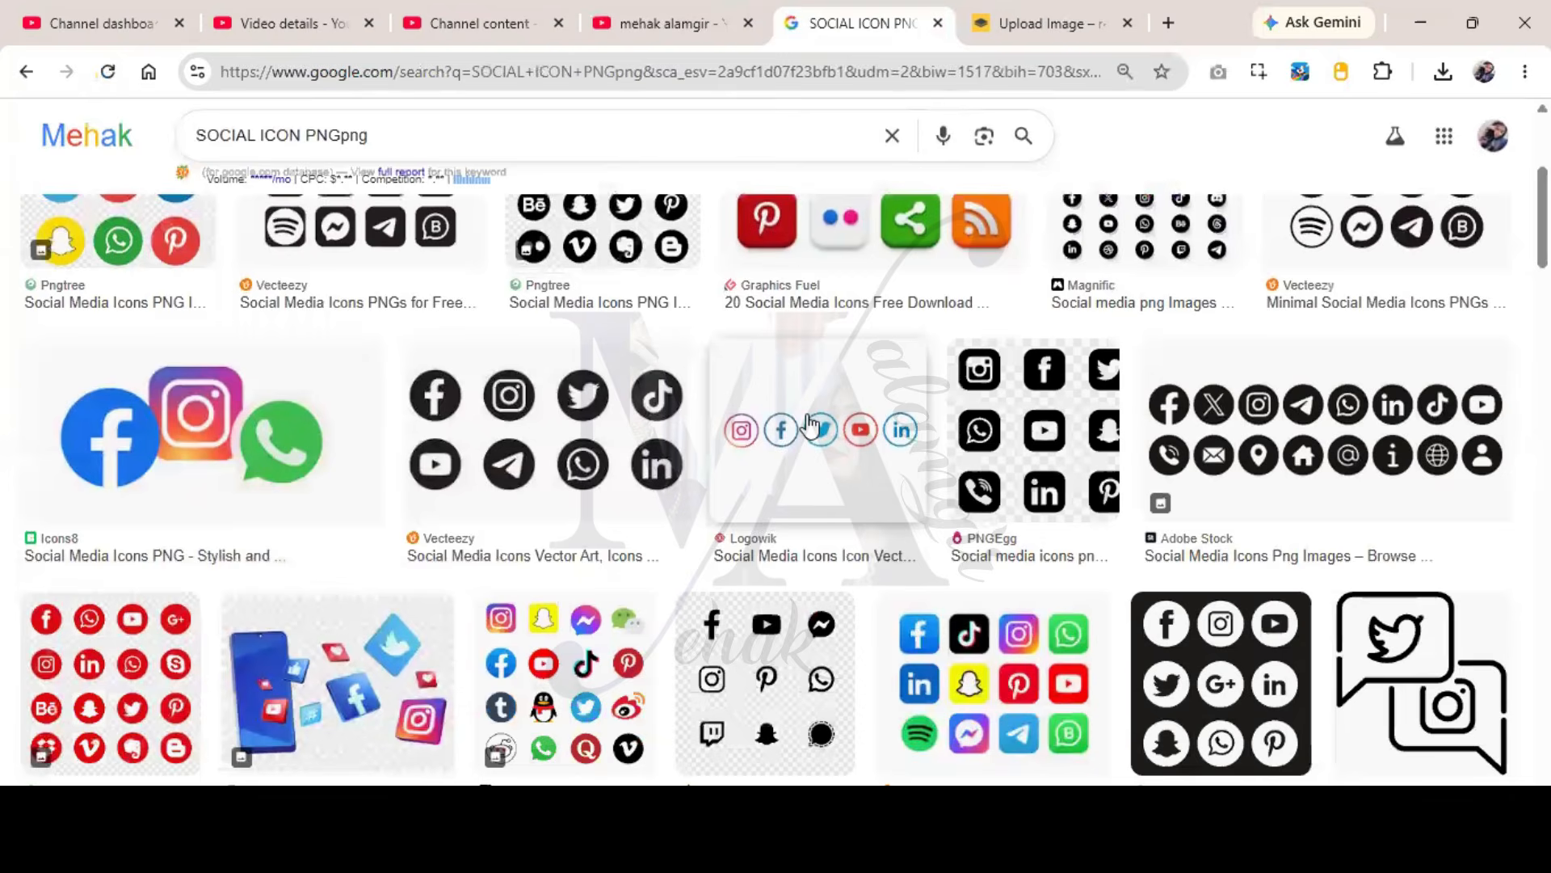
pyautogui.click(810, 424)
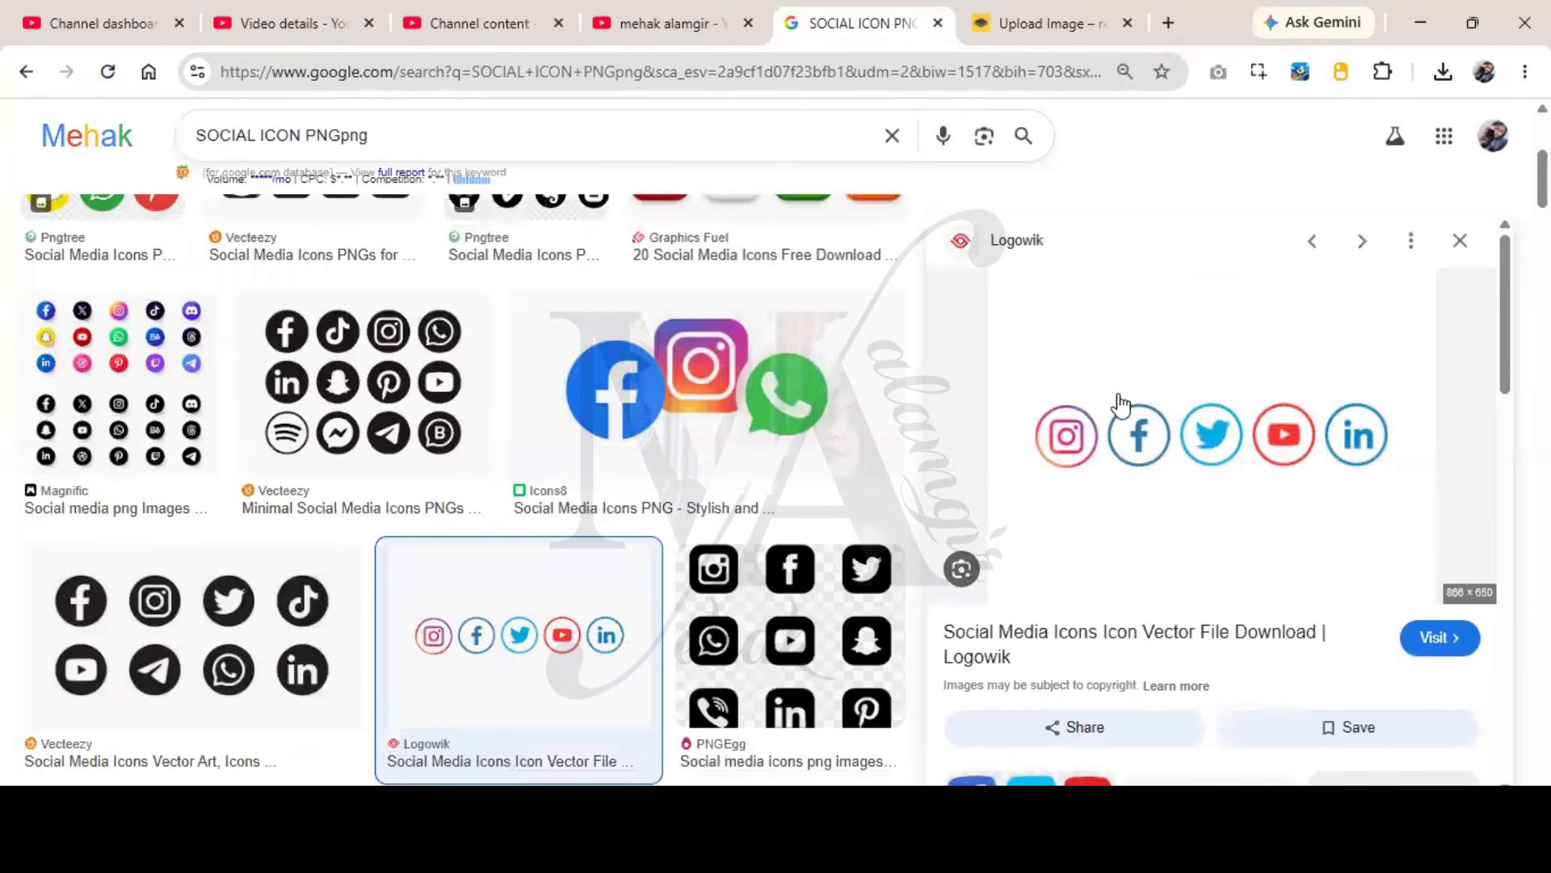
pyautogui.rightClick(1121, 404)
pyautogui.click(1164, 589)
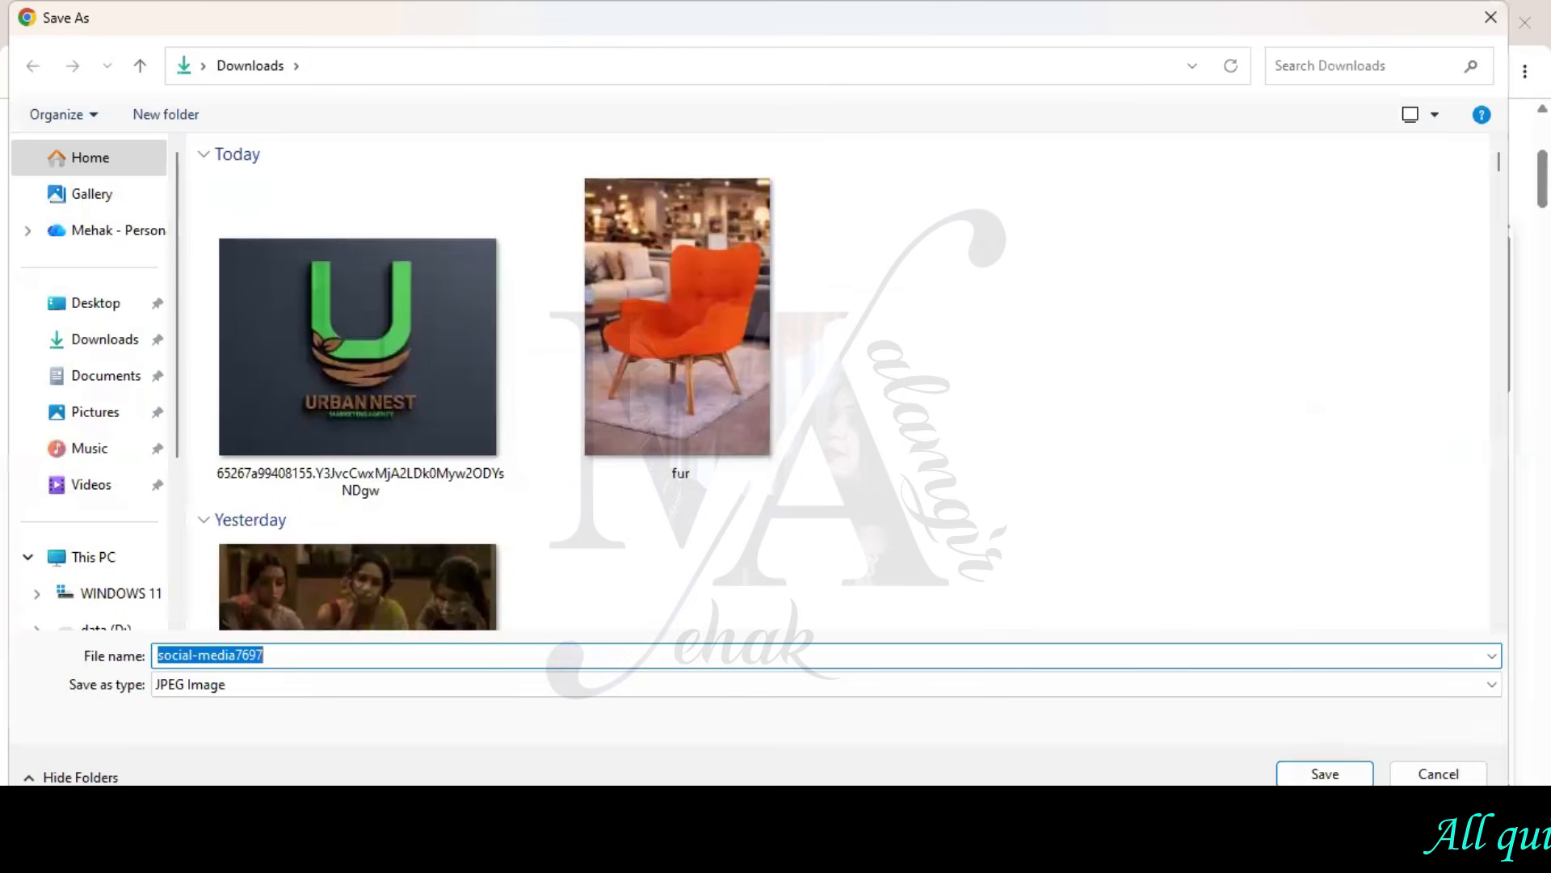
pyautogui.click(1438, 774)
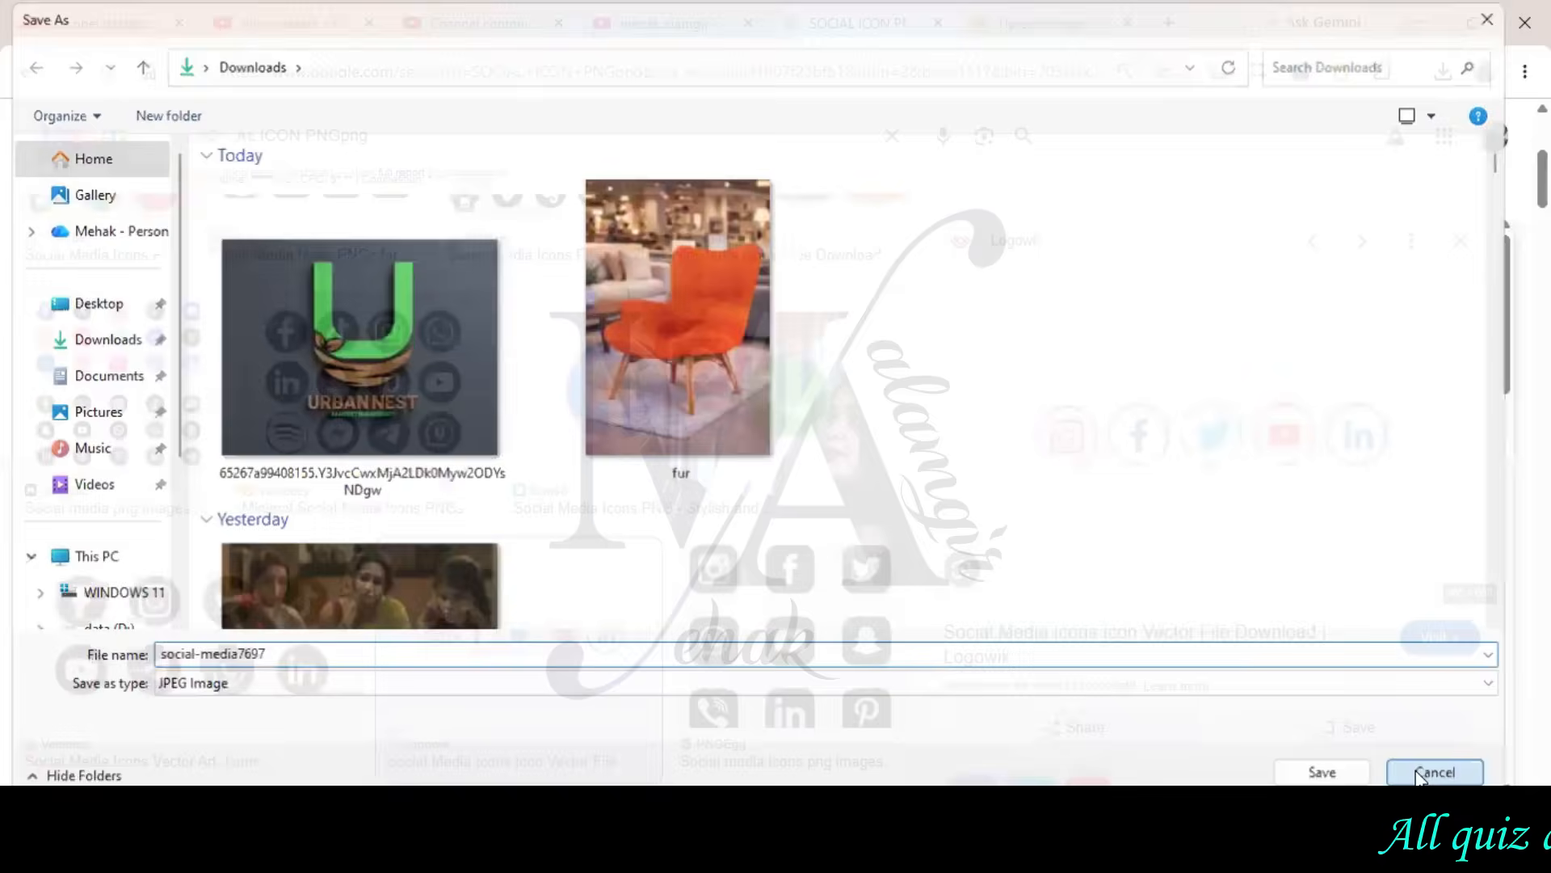
pyautogui.press('Escape')
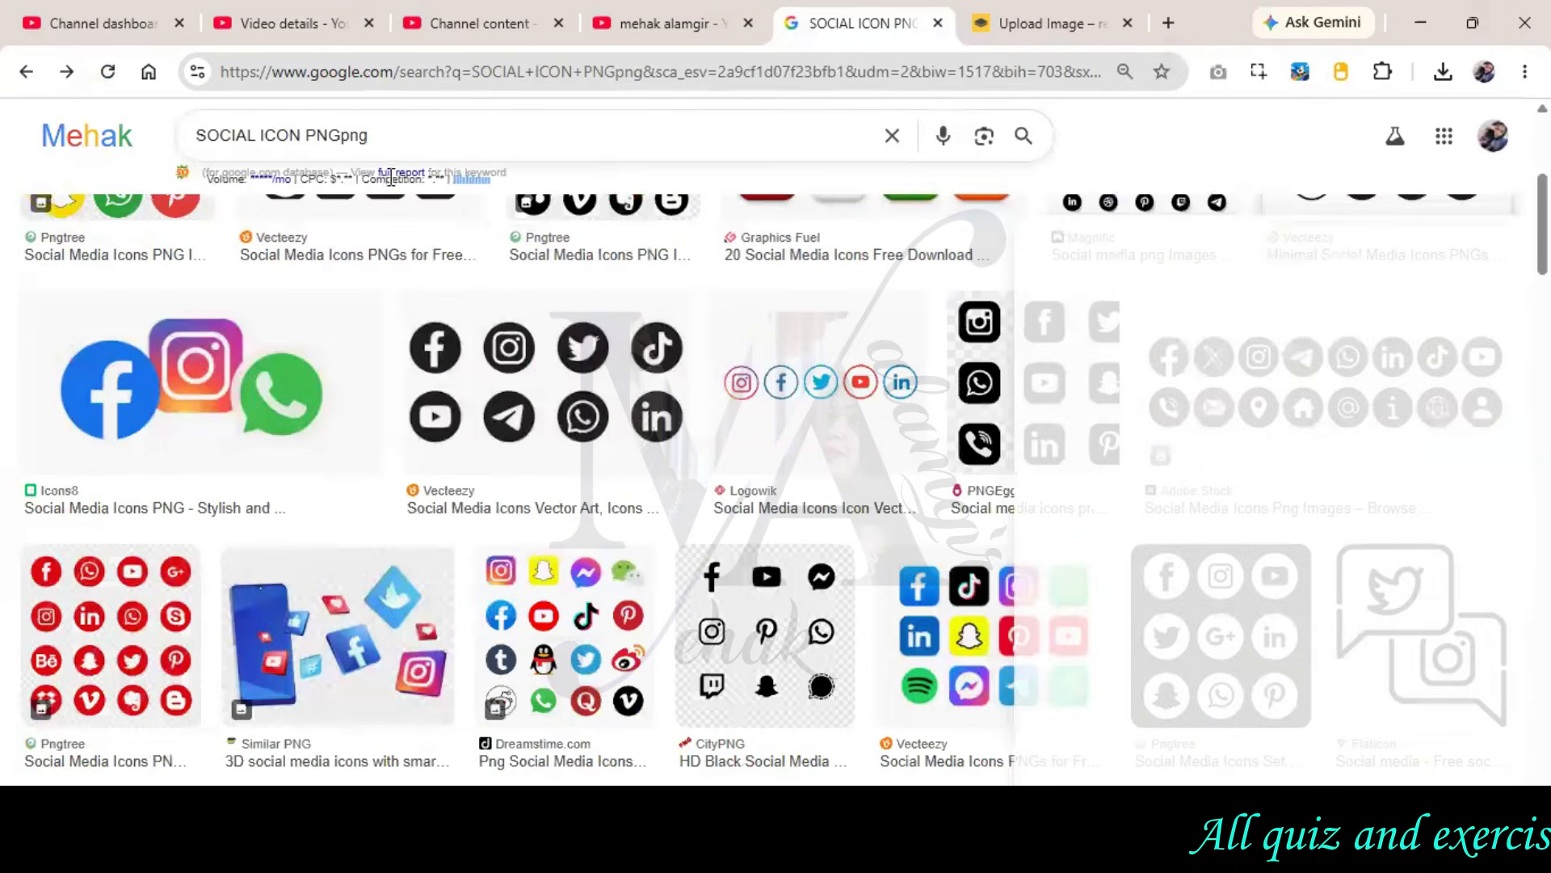
# - Correct the image search query to SOCIAL ICON PNG, rerun it and browse the results
pyautogui.click(398, 136)
pyautogui.press('BackSpace')
pyautogui.press('BackSpace')
pyautogui.press('BackSpace')
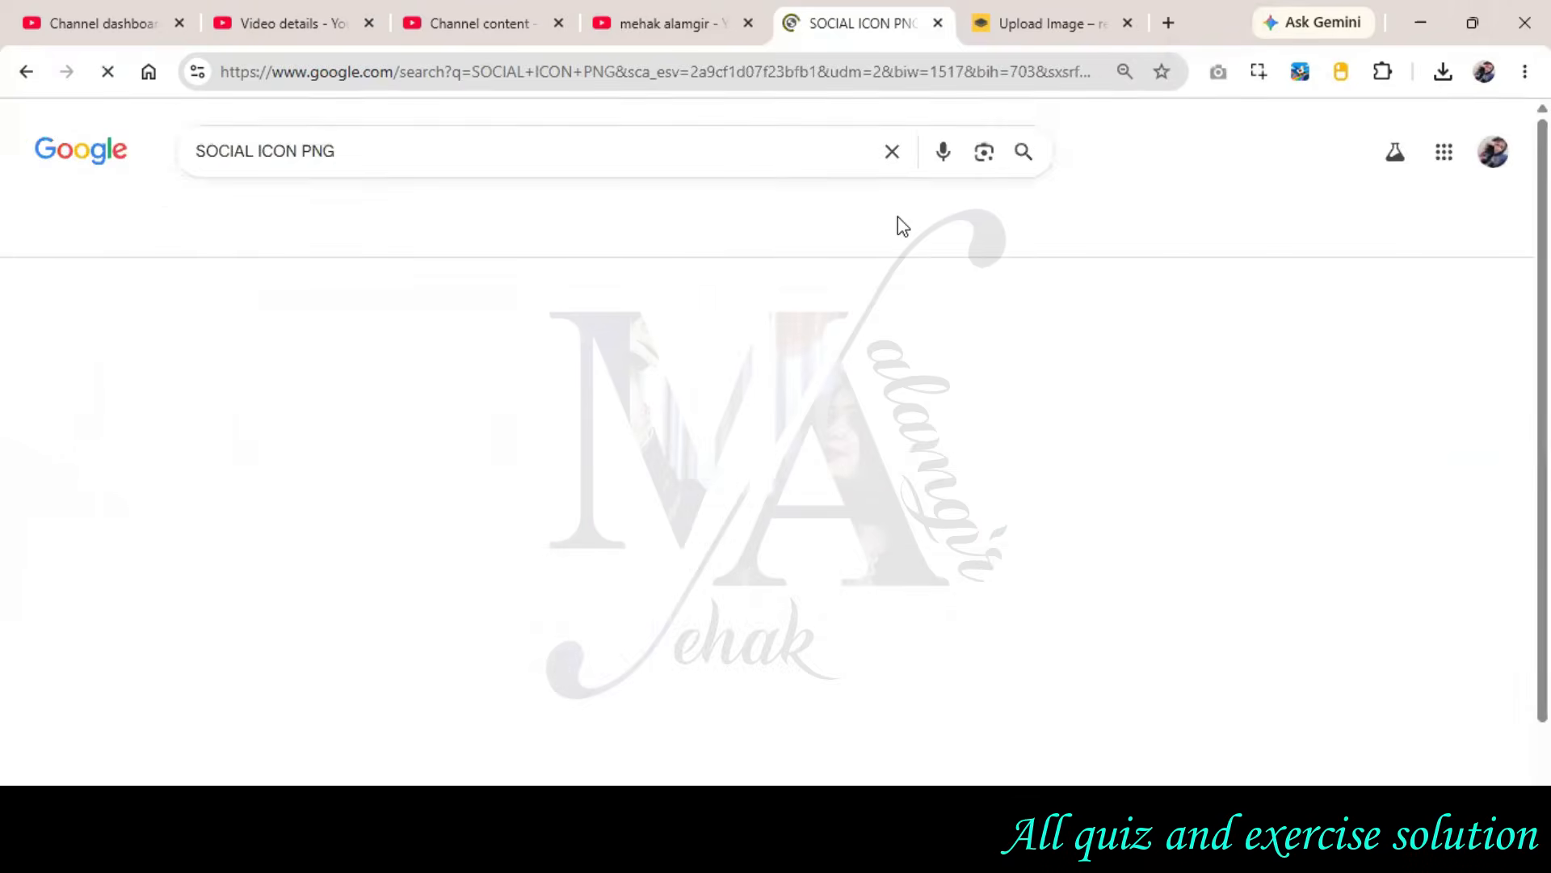
pyautogui.scroll(-1, 902, 226)
pyautogui.scroll(-4, 899, 216)
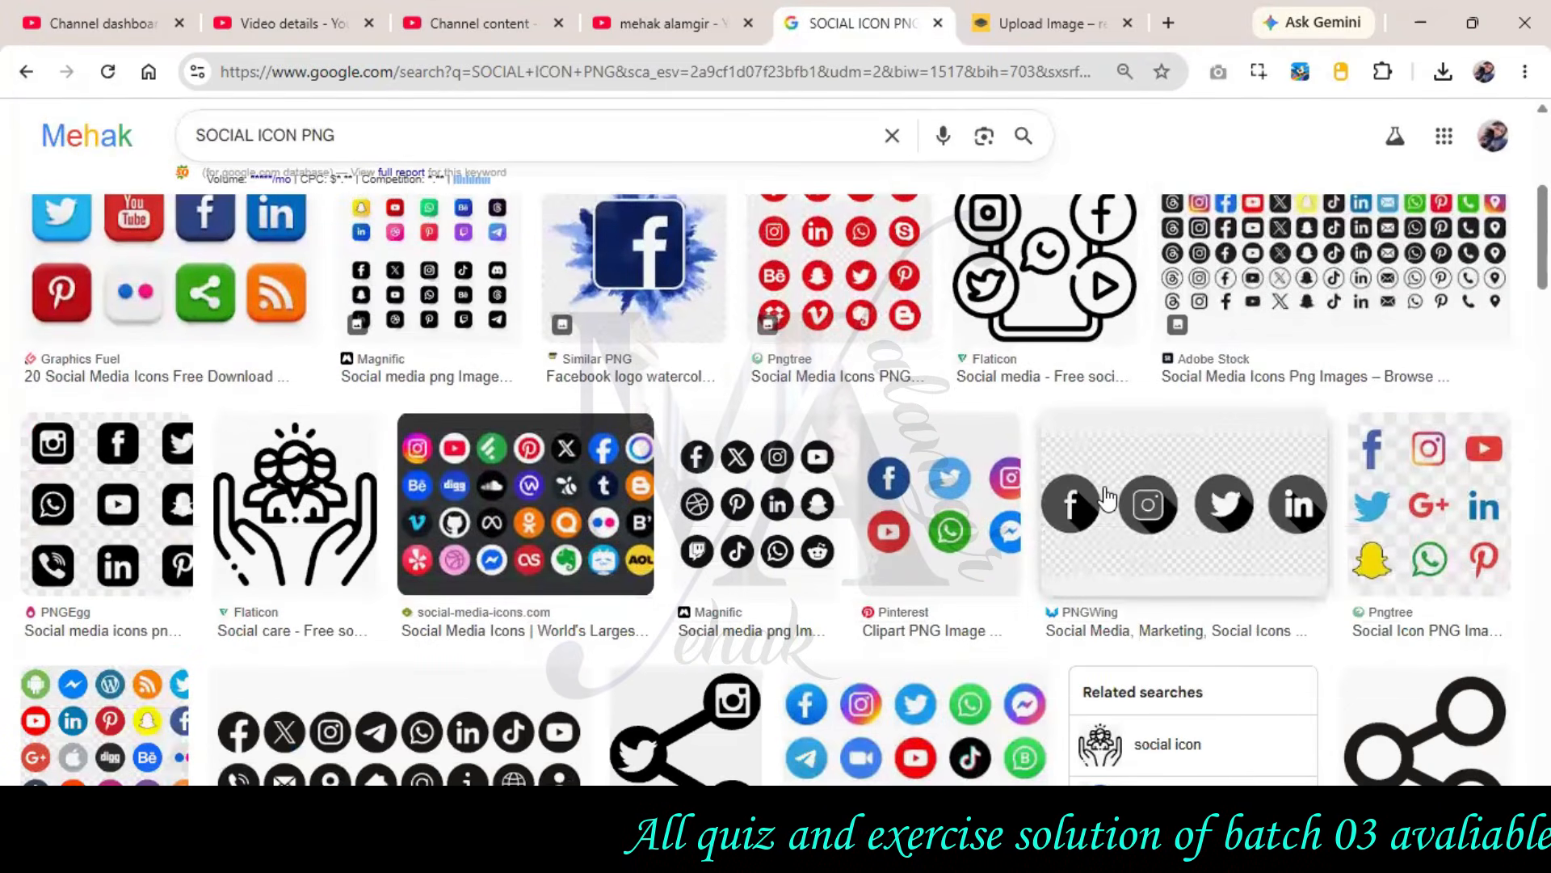
# - Open the PNGWing image of four dark round social icons and save it as a PNG in Downloads
pyautogui.click(1111, 499)
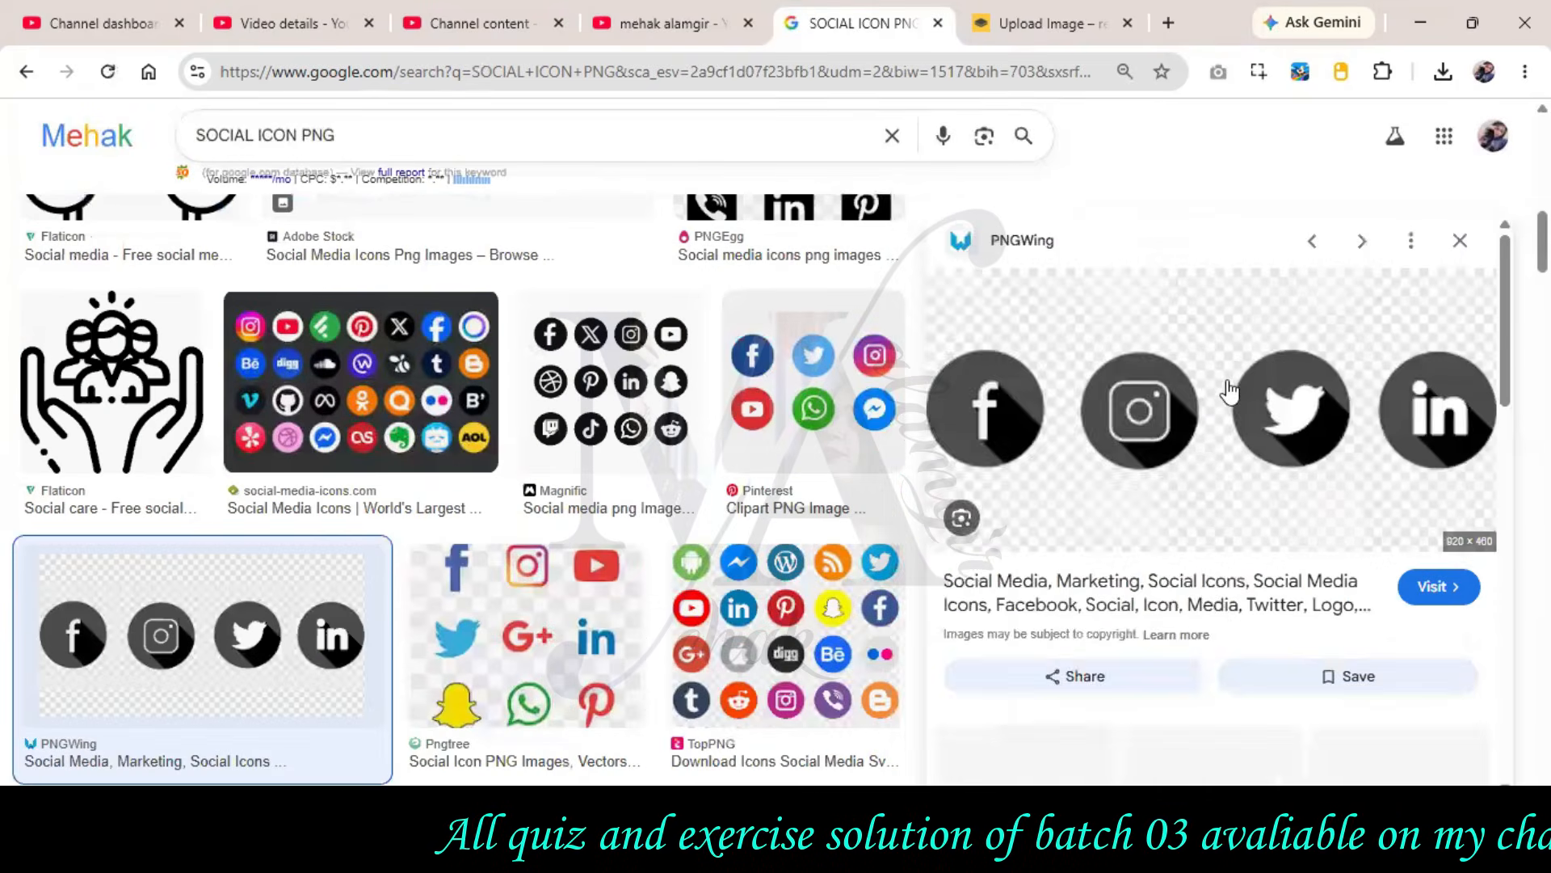
pyautogui.rightClick(1195, 400)
pyautogui.click(1086, 554)
pyautogui.rightClick(1116, 476)
pyautogui.click(1155, 592)
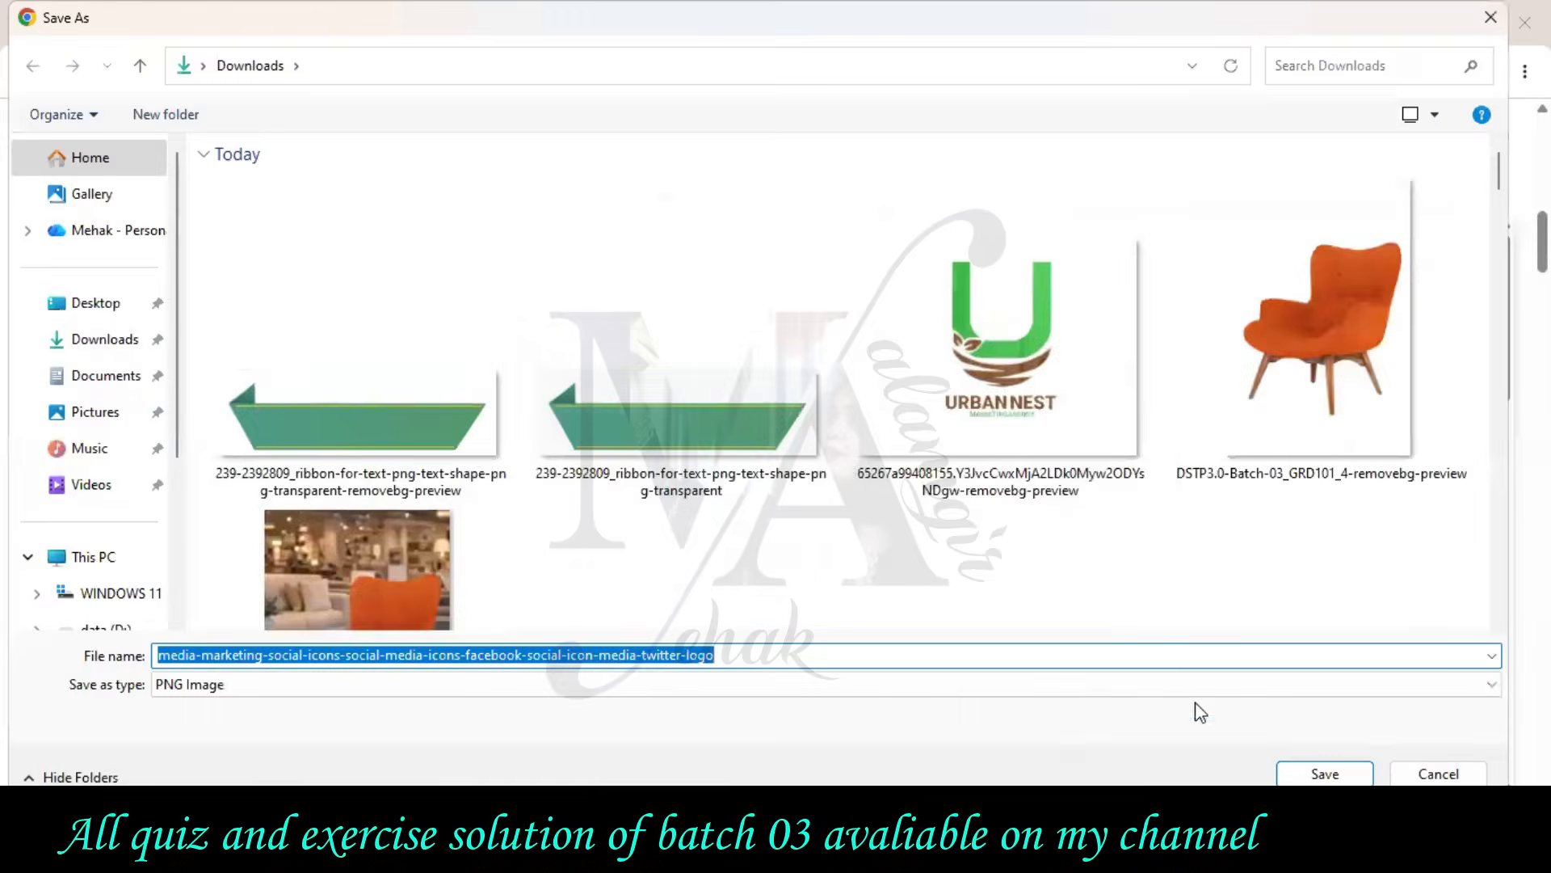
pyautogui.press('Return')
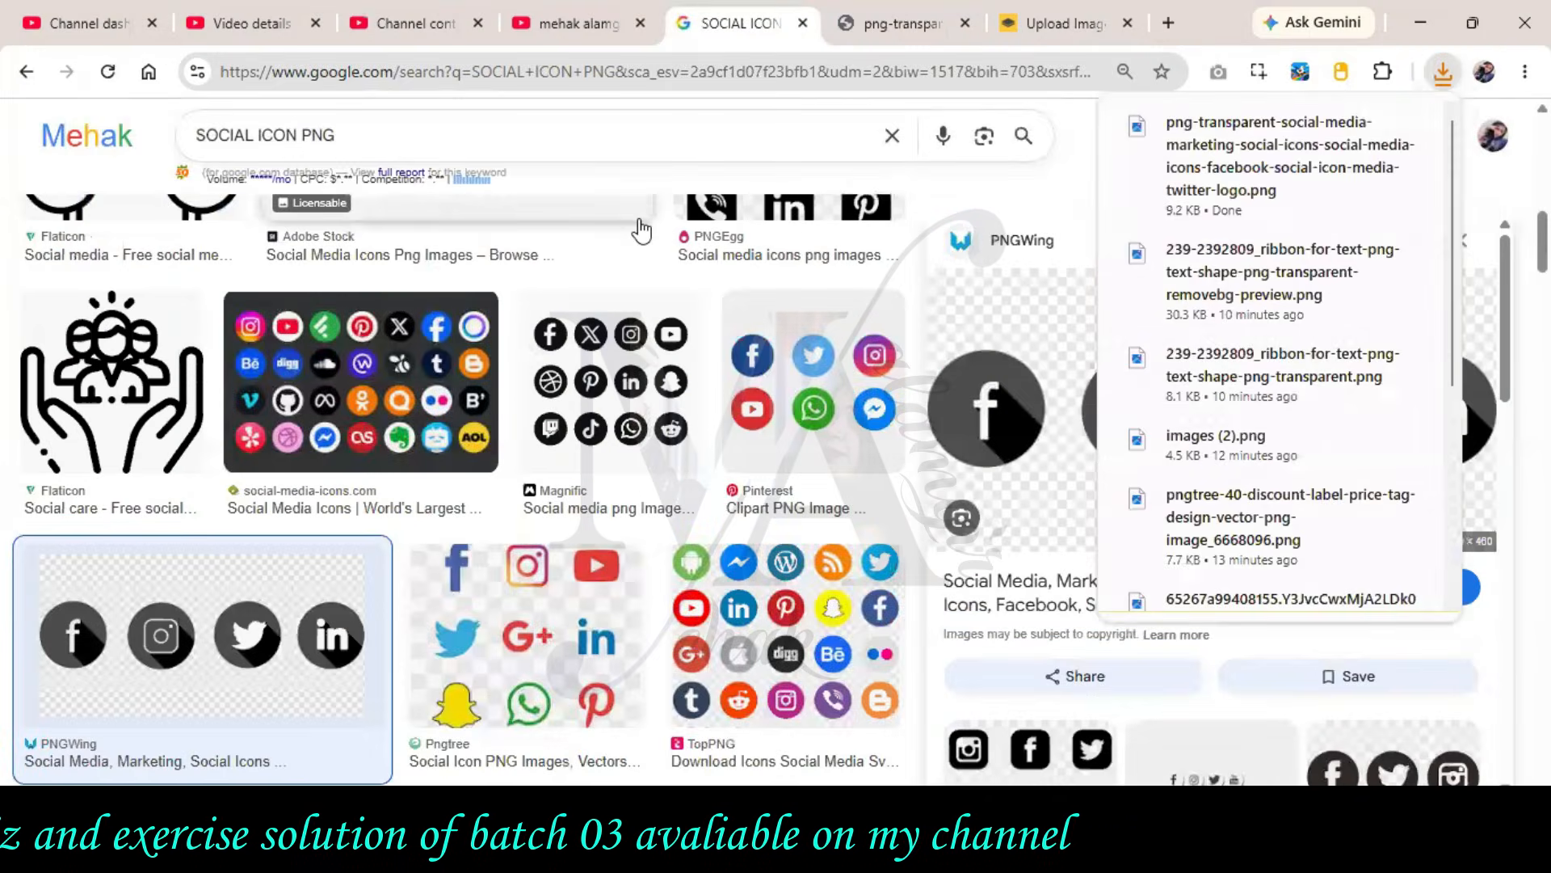
# - Switch to Illustrator, open the downloaded dark social icons PNG to check its background, and close it again
pyautogui.hotkey('alt', 'Tab')
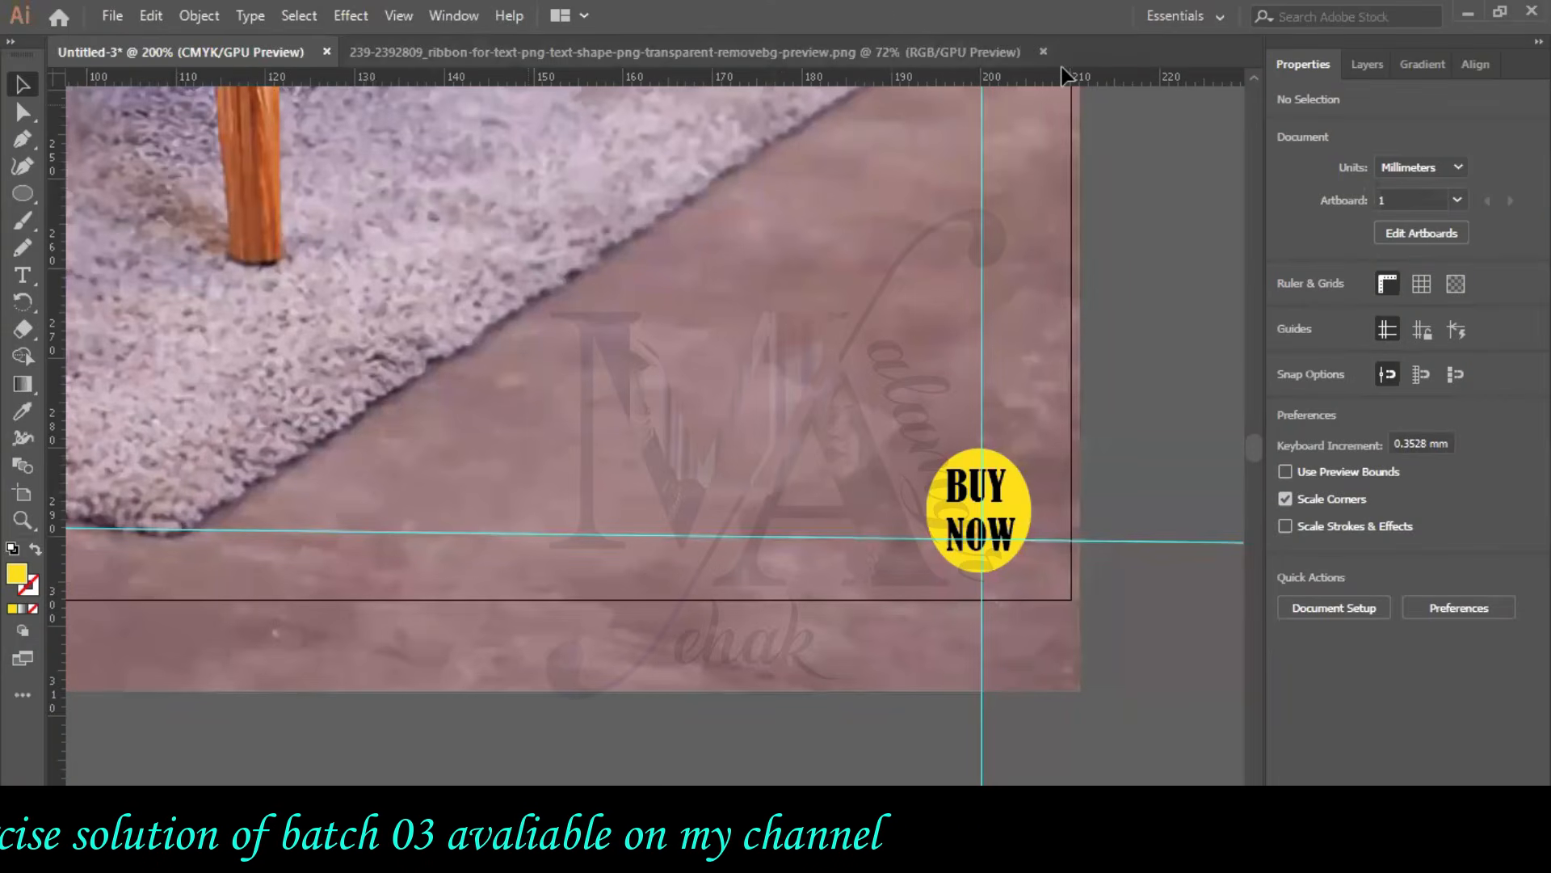
pyautogui.click(112, 15)
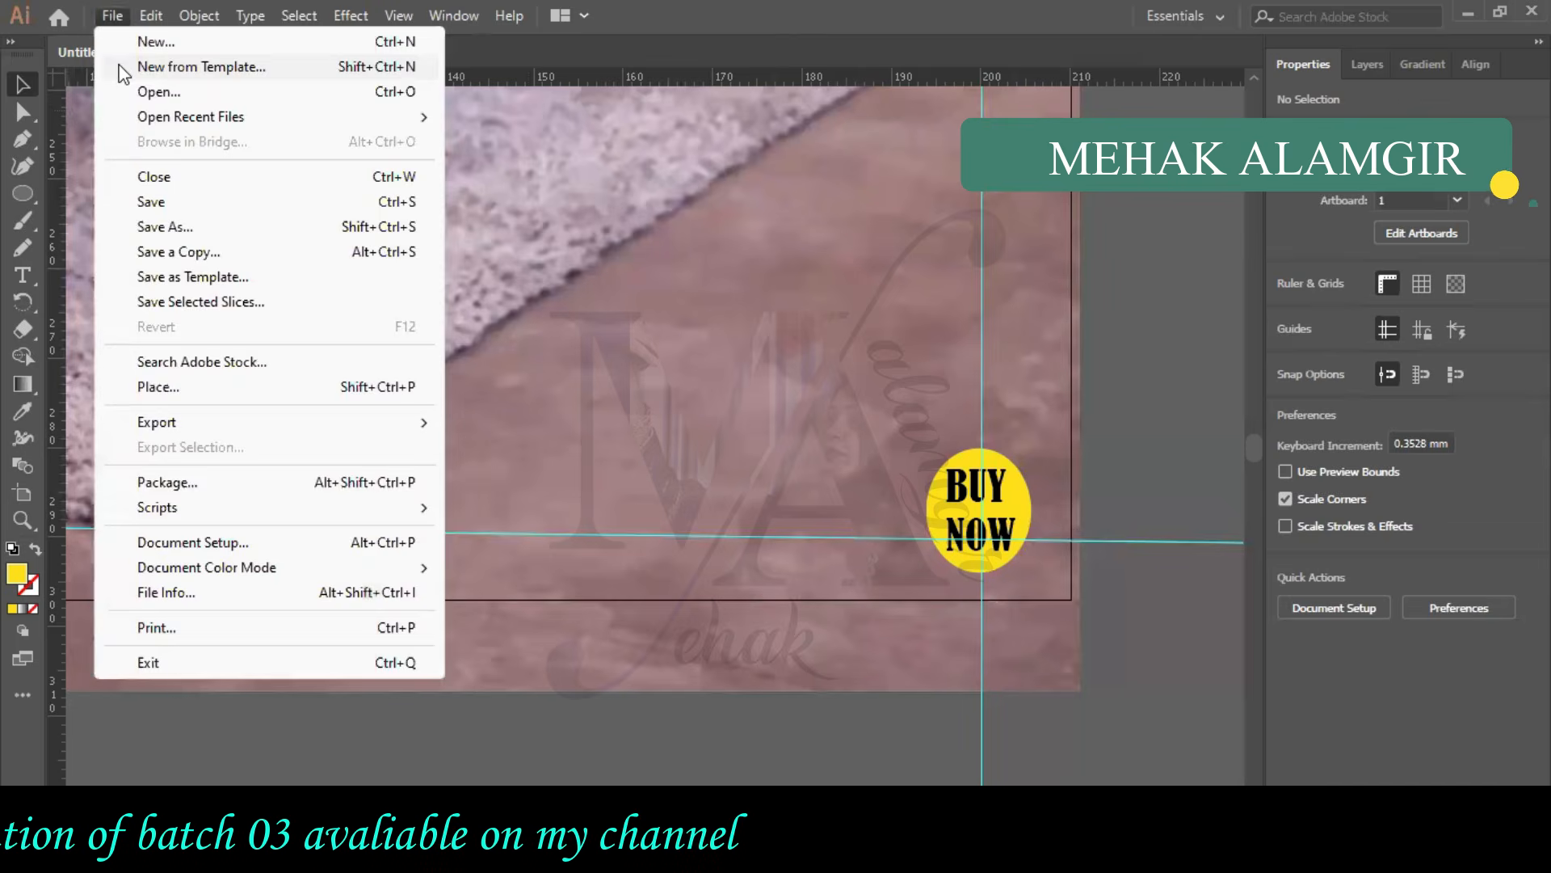
pyautogui.click(154, 91)
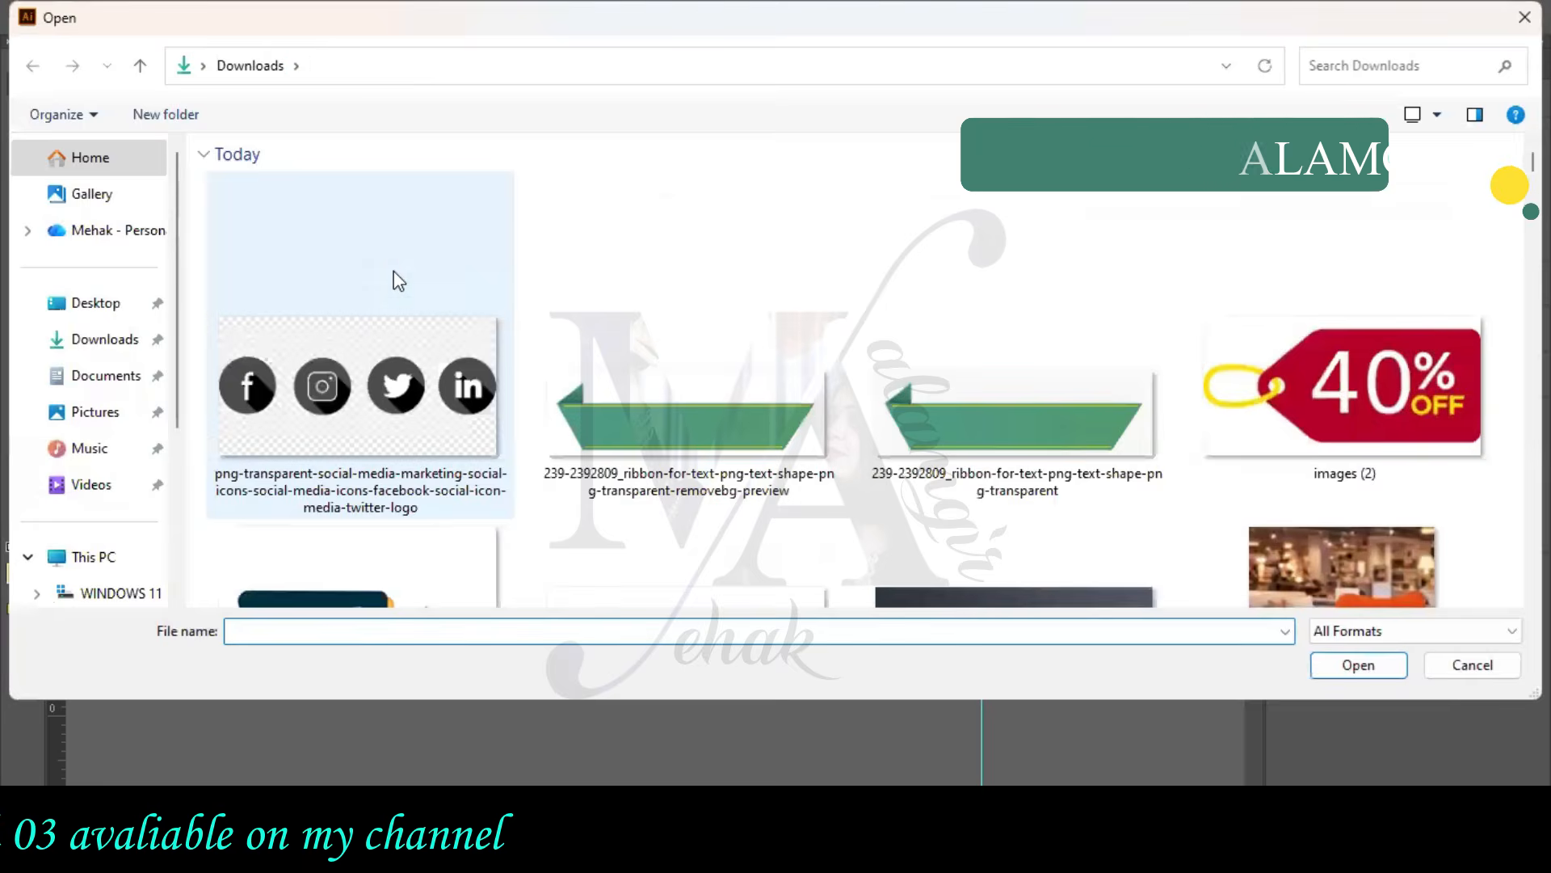
pyautogui.doubleClick(394, 270)
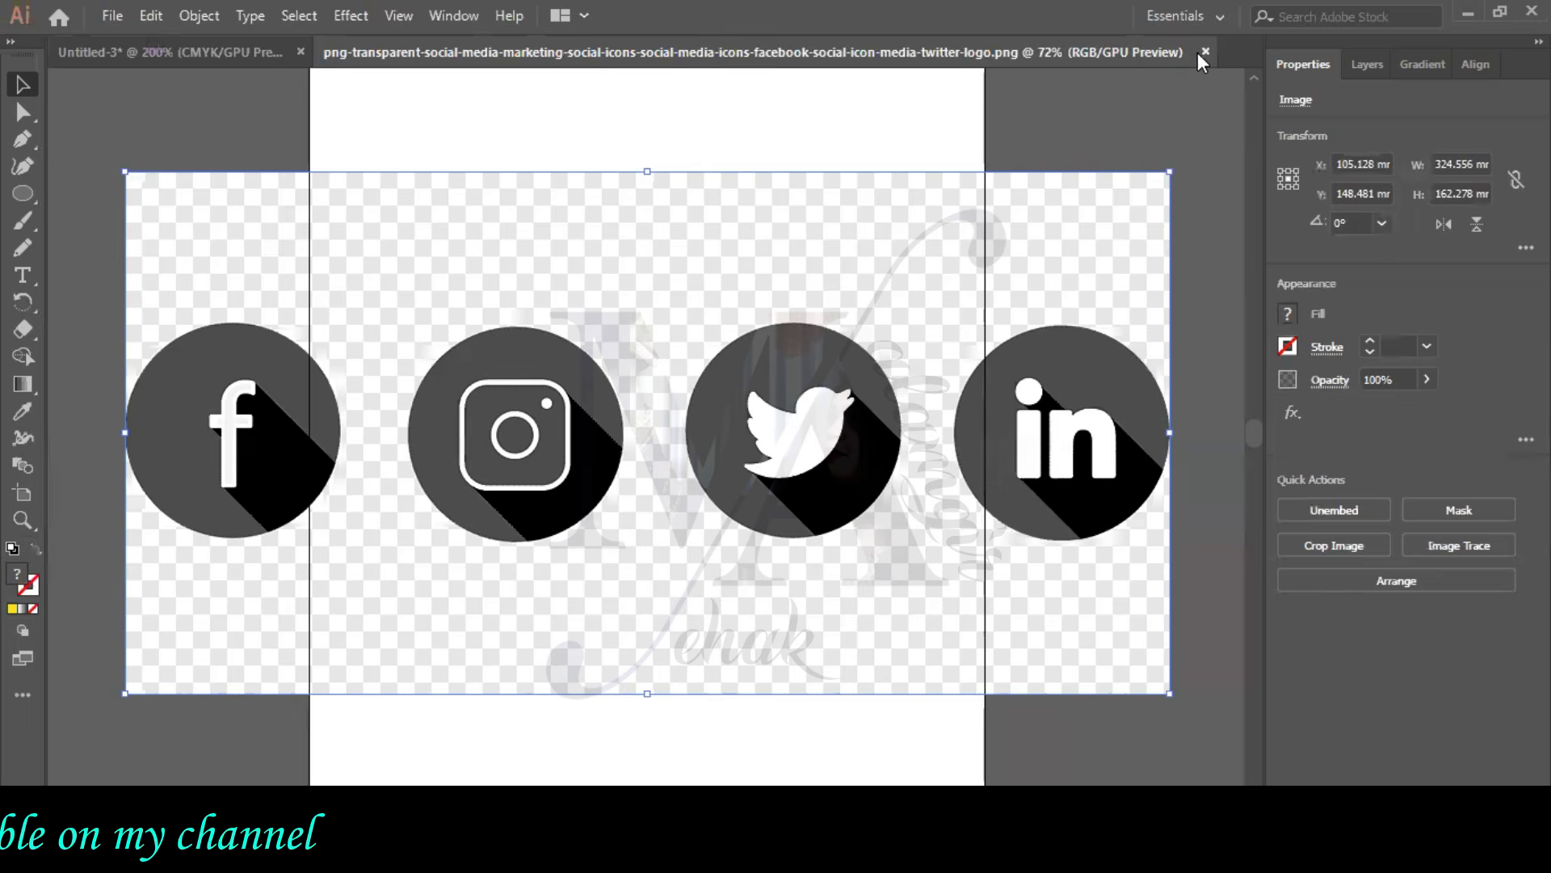
pyautogui.click(1203, 52)
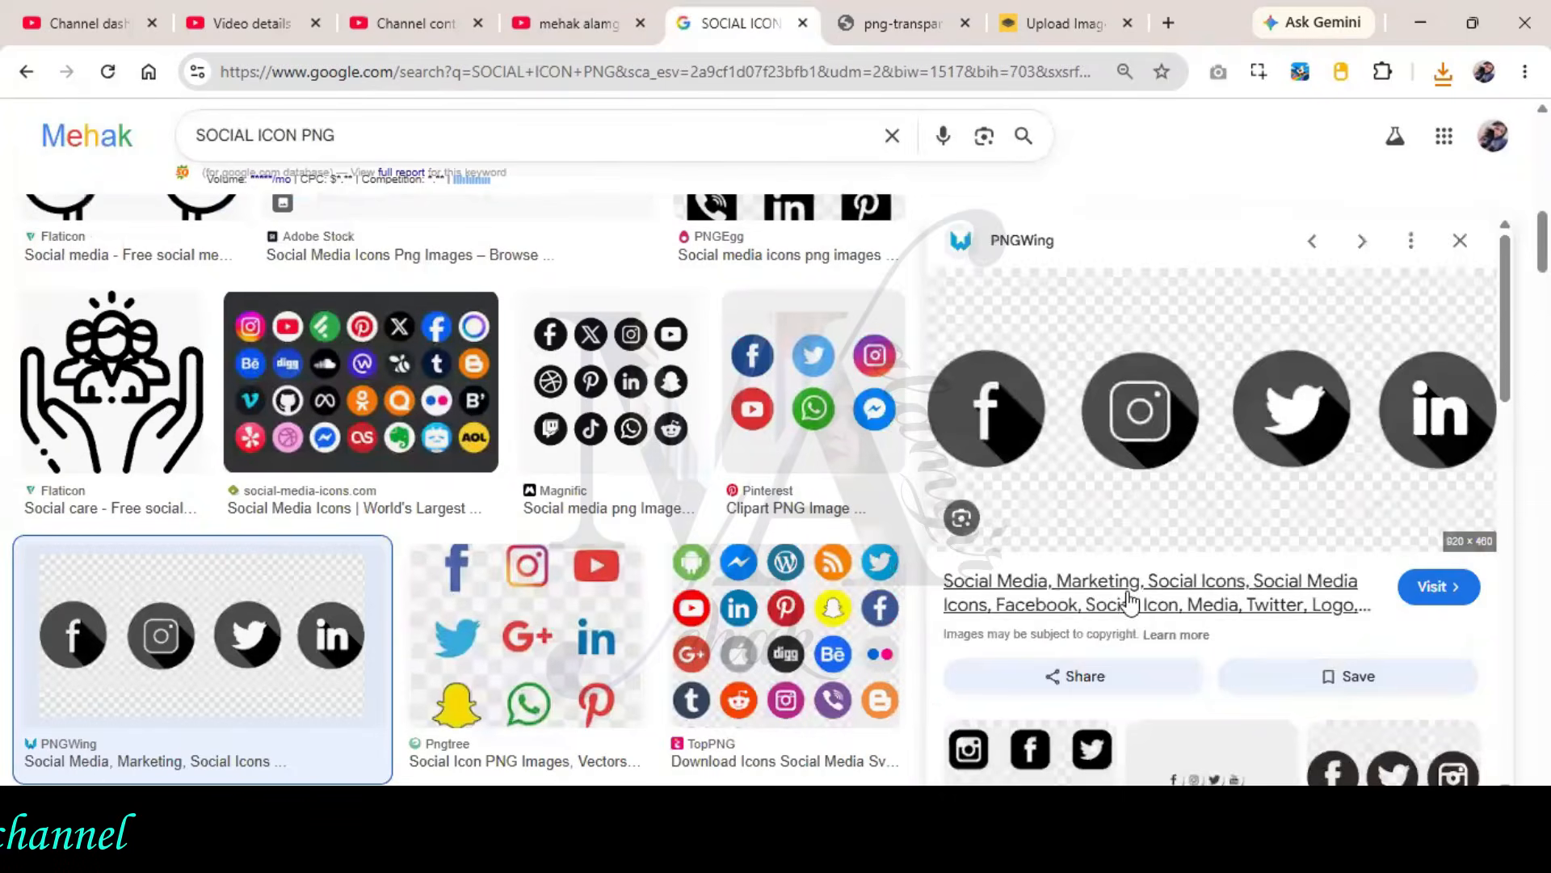
# - Return to the browser, close the PNGWing image page and preview, and look through more social icon results
pyautogui.scroll(-5, 1131, 598)
pyautogui.click(929, 20)
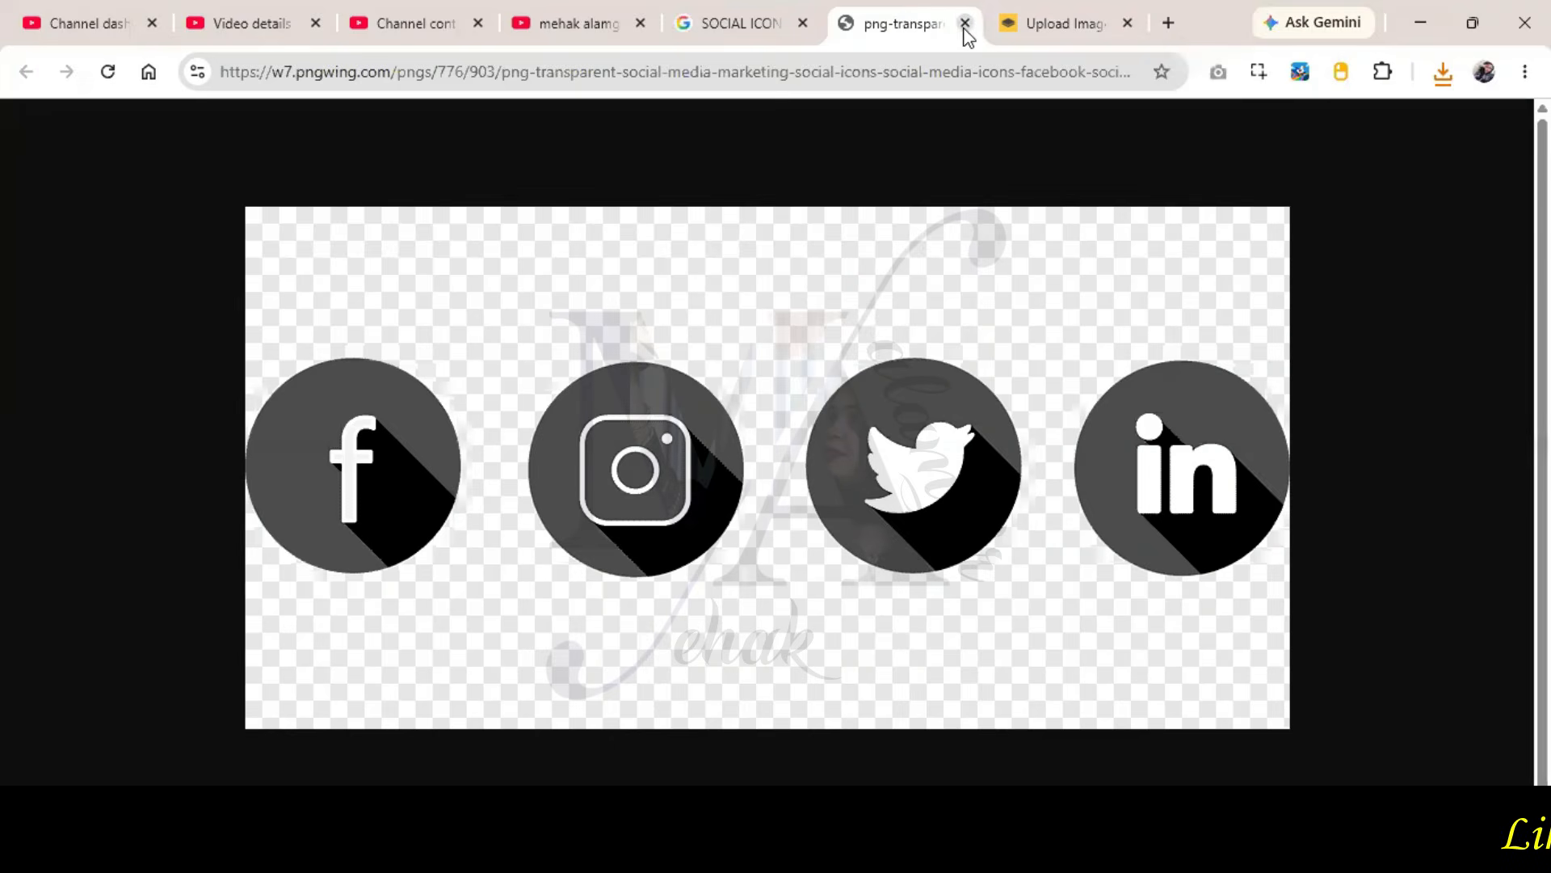
pyautogui.click(964, 23)
pyautogui.scroll(-4, 1160, 384)
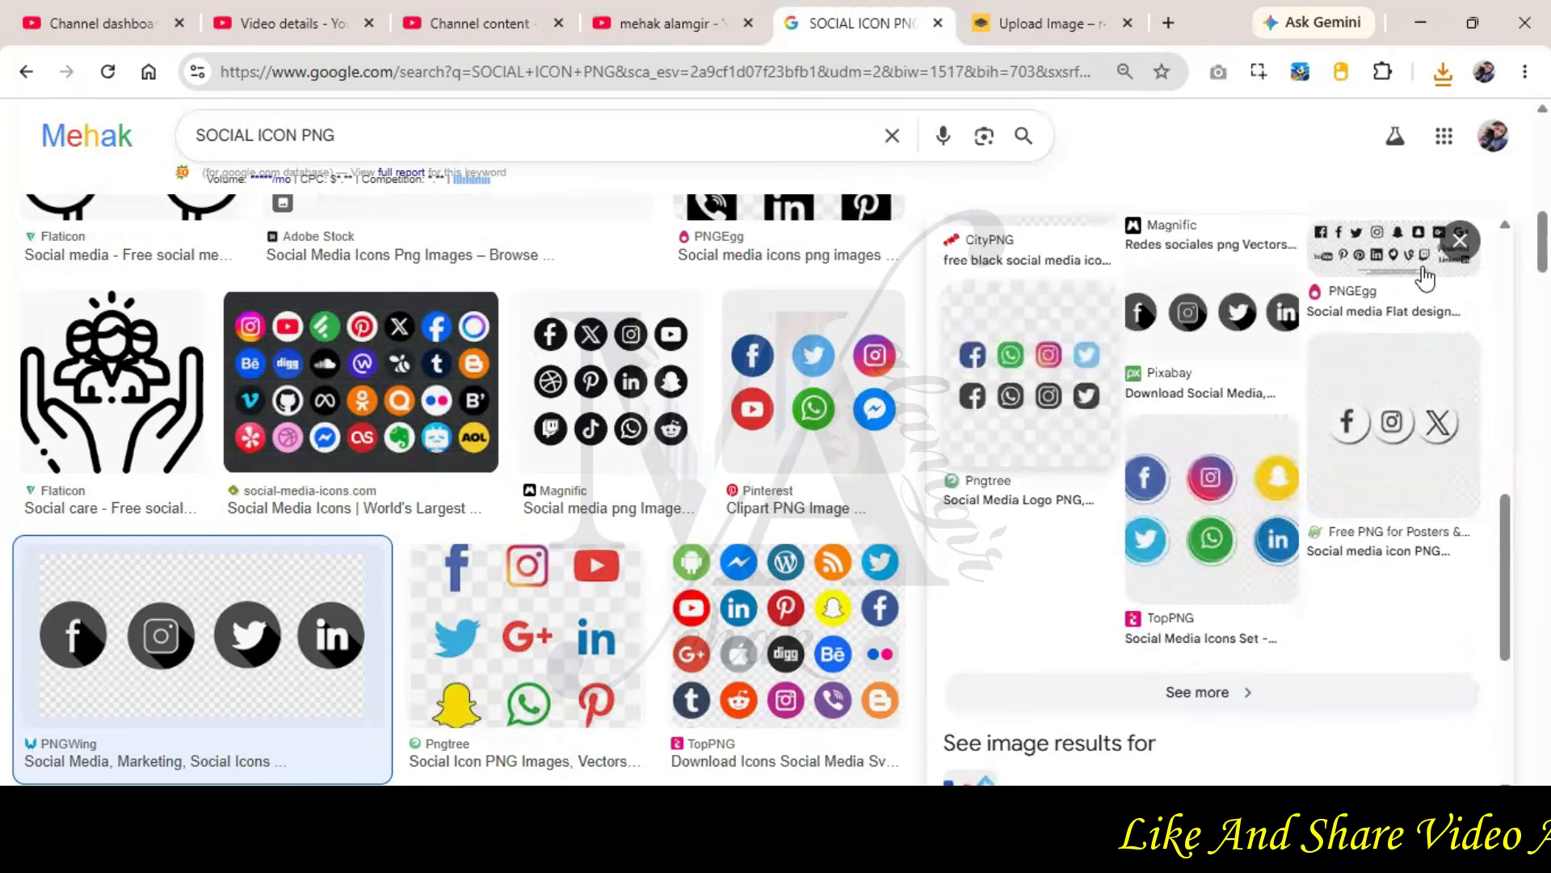
pyautogui.click(1460, 240)
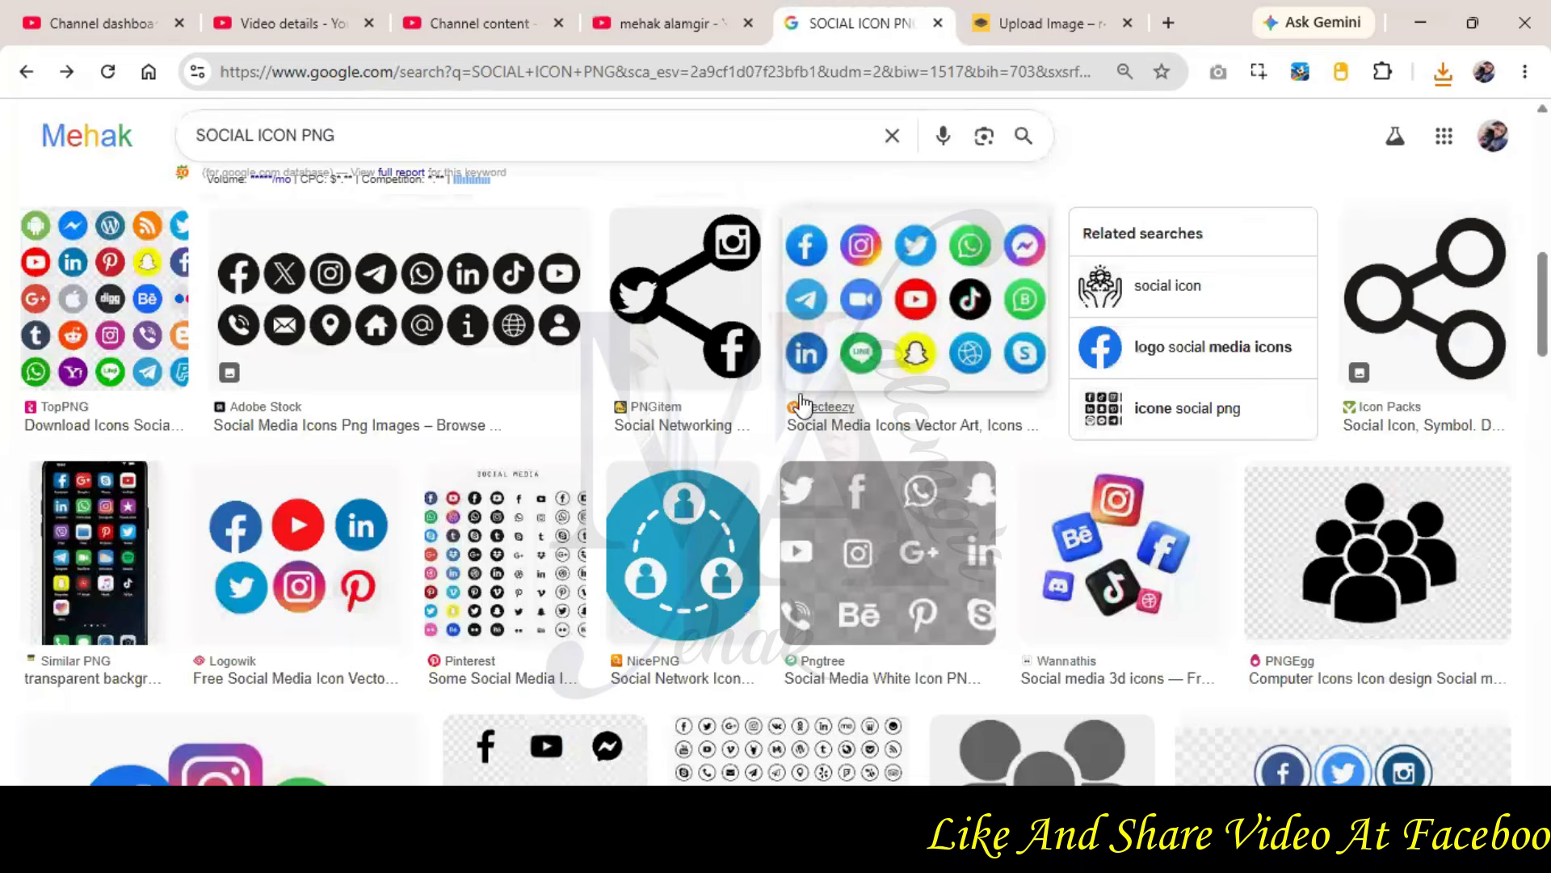
pyautogui.scroll(-5, 802, 402)
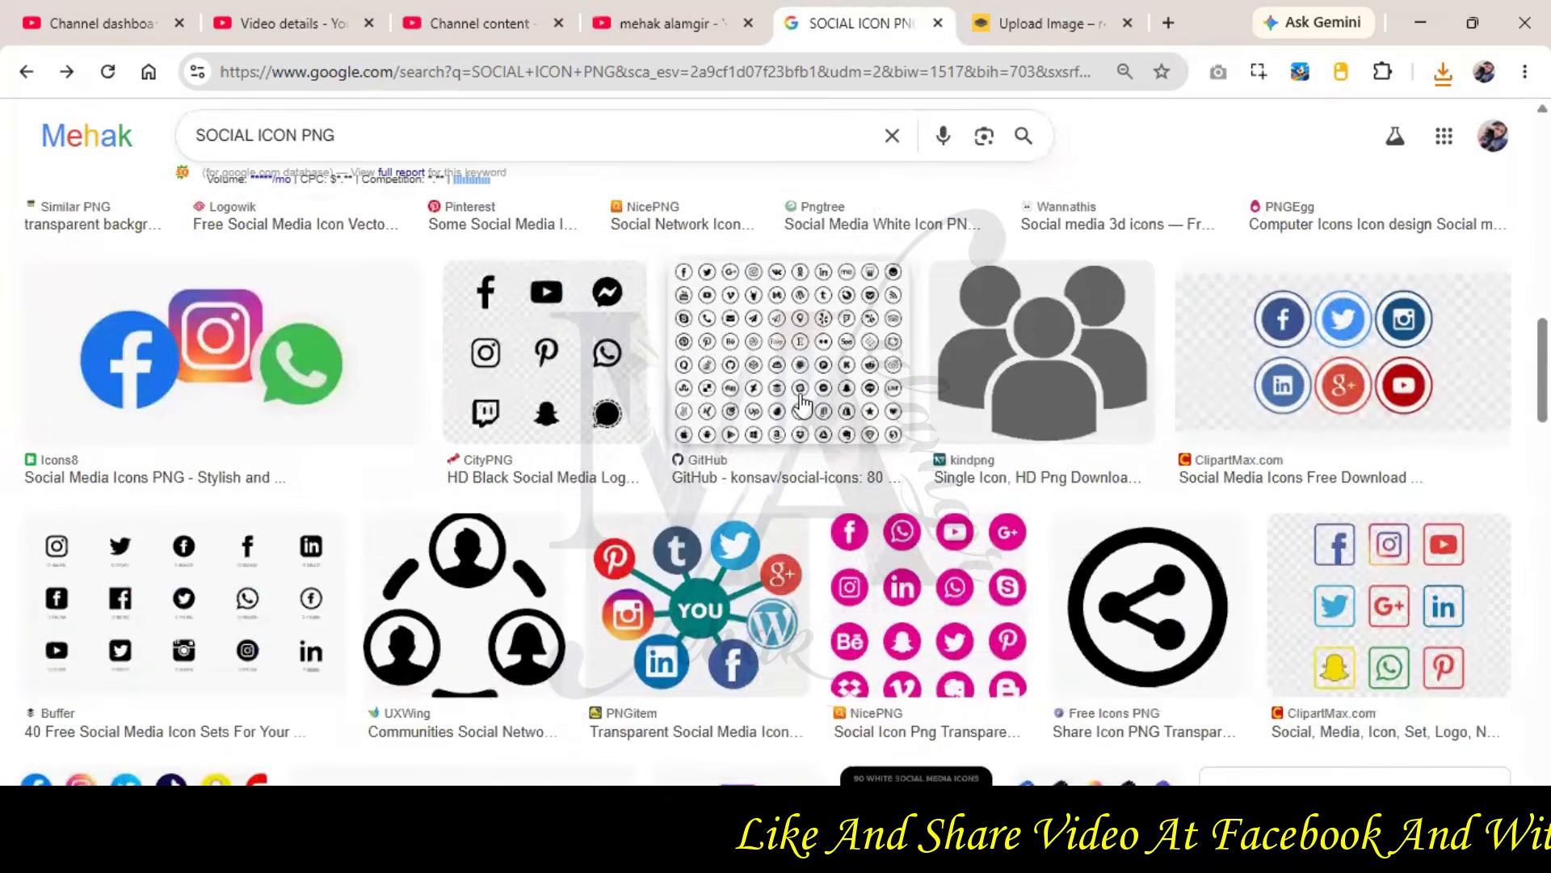
pyautogui.scroll(-3, 802, 402)
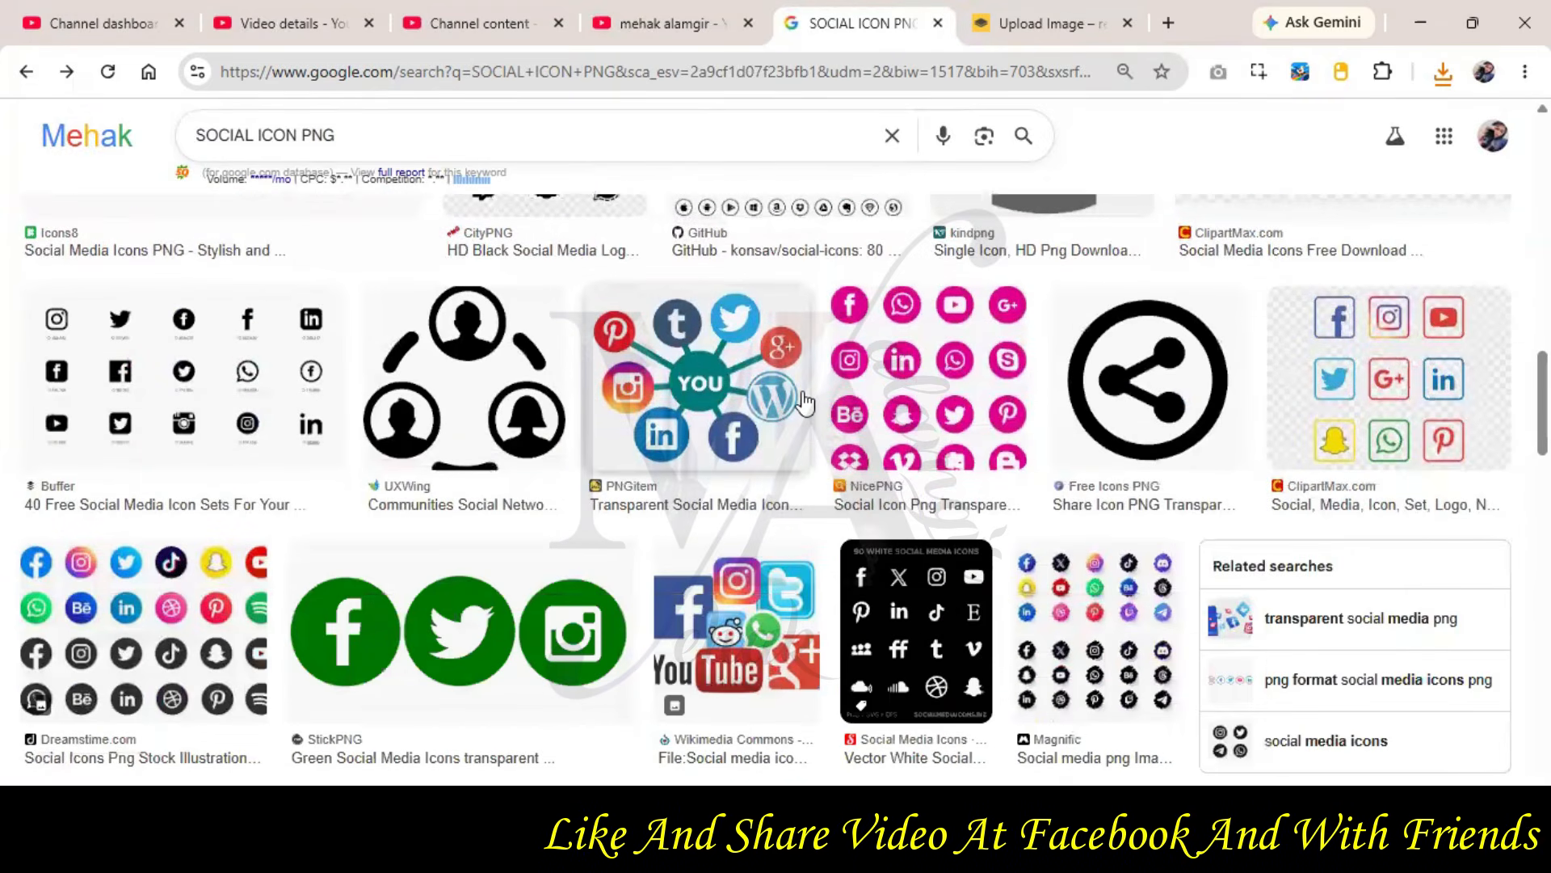
pyautogui.scroll(-1, 805, 403)
# - Copy the green StickPNG social icons image, try pasting it into the Illustrator poster, and delete the attempt
pyautogui.click(566, 562)
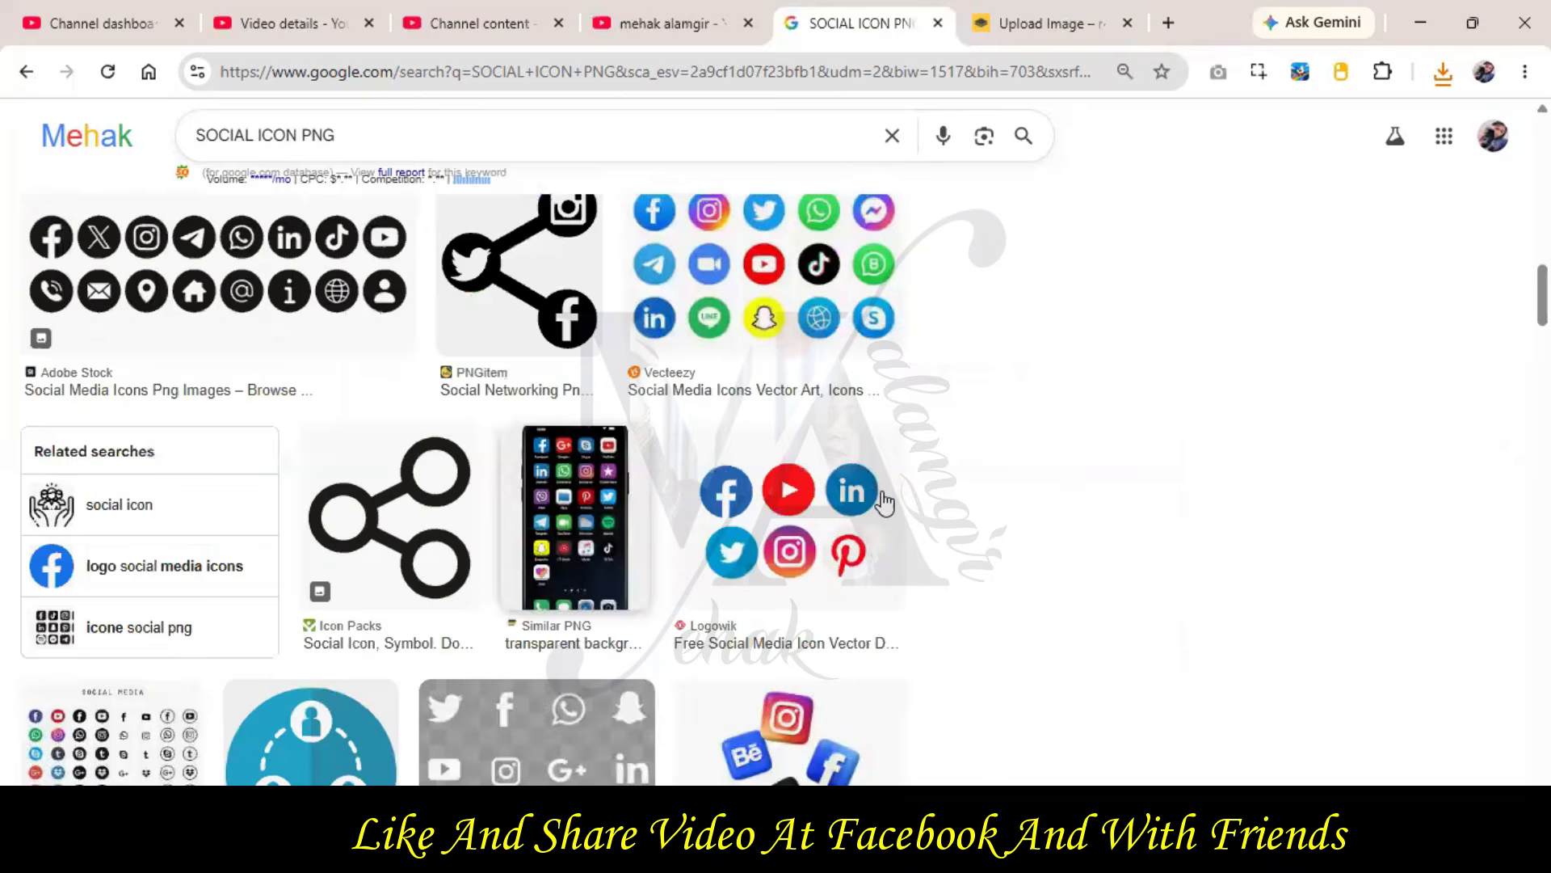
pyautogui.rightClick(1141, 258)
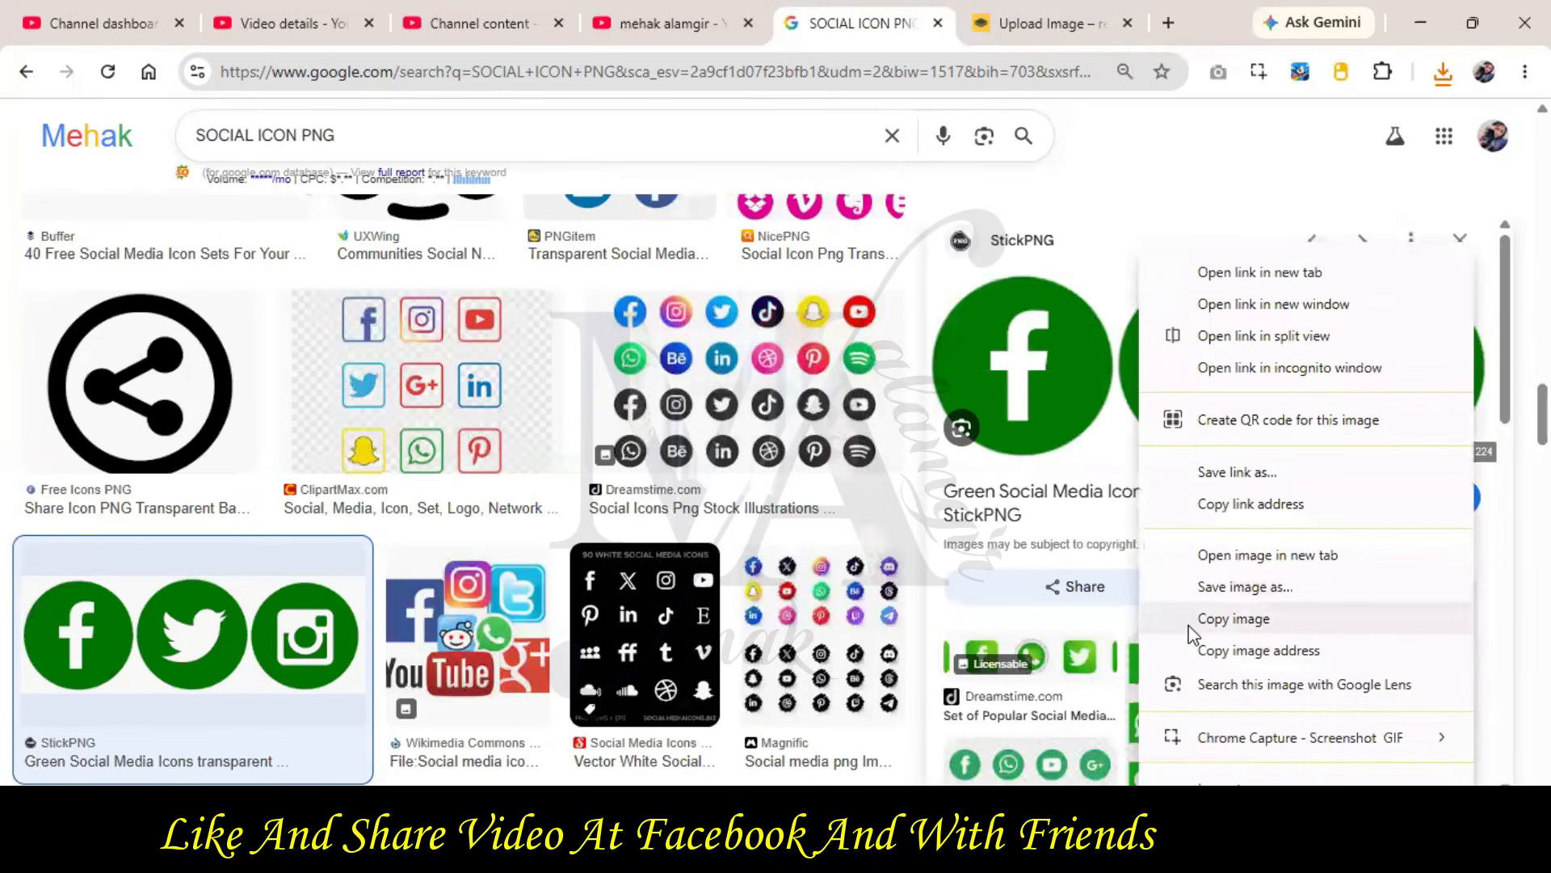
pyautogui.click(1190, 626)
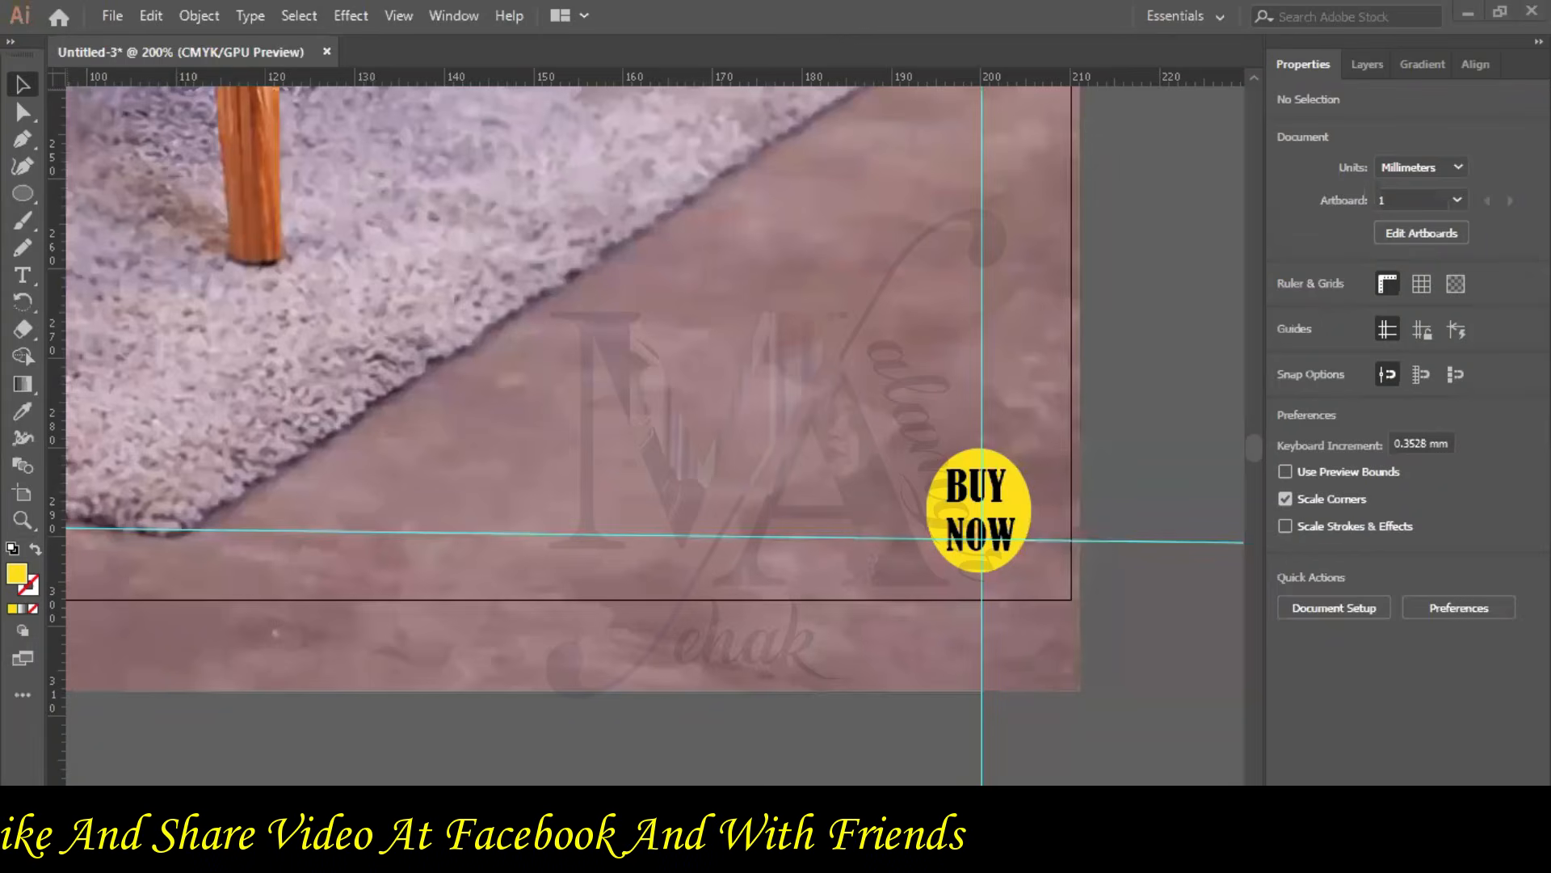
pyautogui.hotkey('ctrl', 'v')
pyautogui.click(844, 431)
pyautogui.press('Delete')
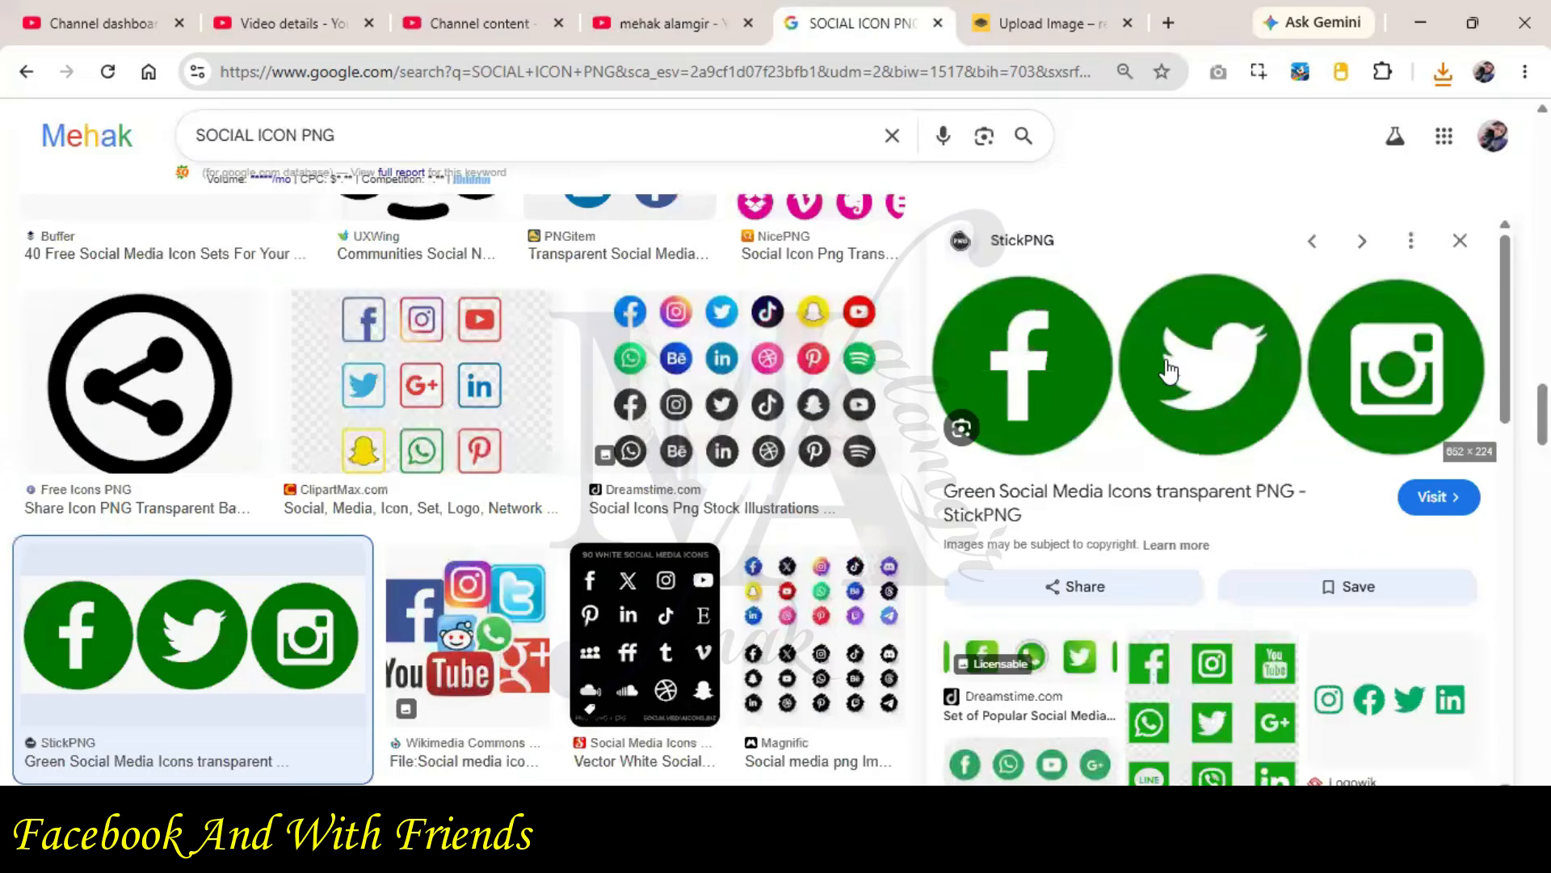
# - Return to the browser, pick the Icons8 image with Facebook, Instagram and WhatsApp icons, and open its source page
pyautogui.scroll(-6, 1170, 375)
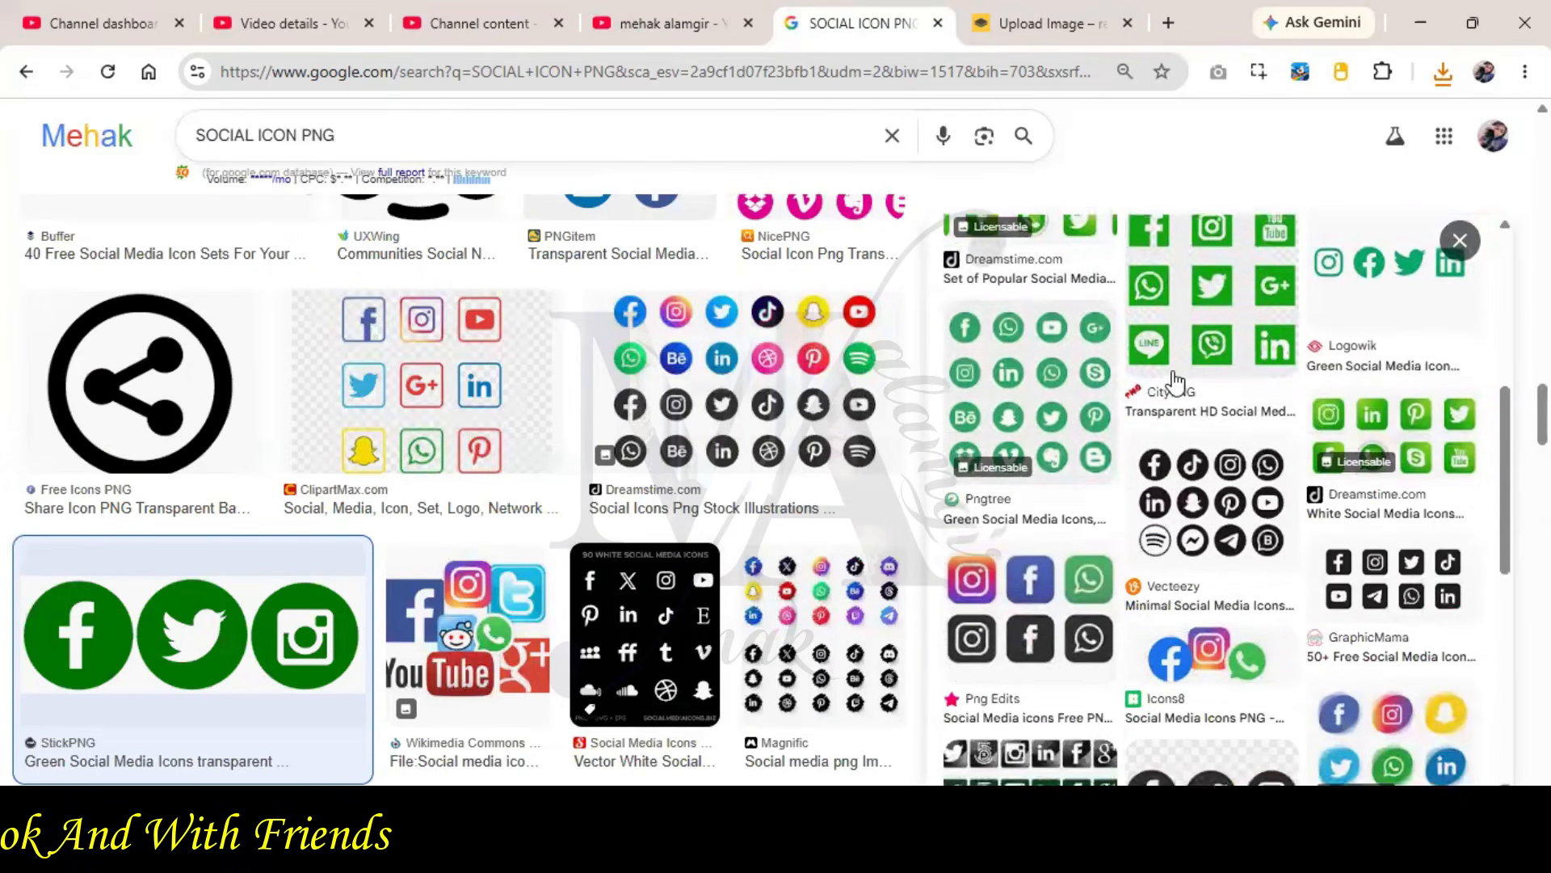
pyautogui.scroll(-2, 1174, 380)
pyautogui.click(1210, 556)
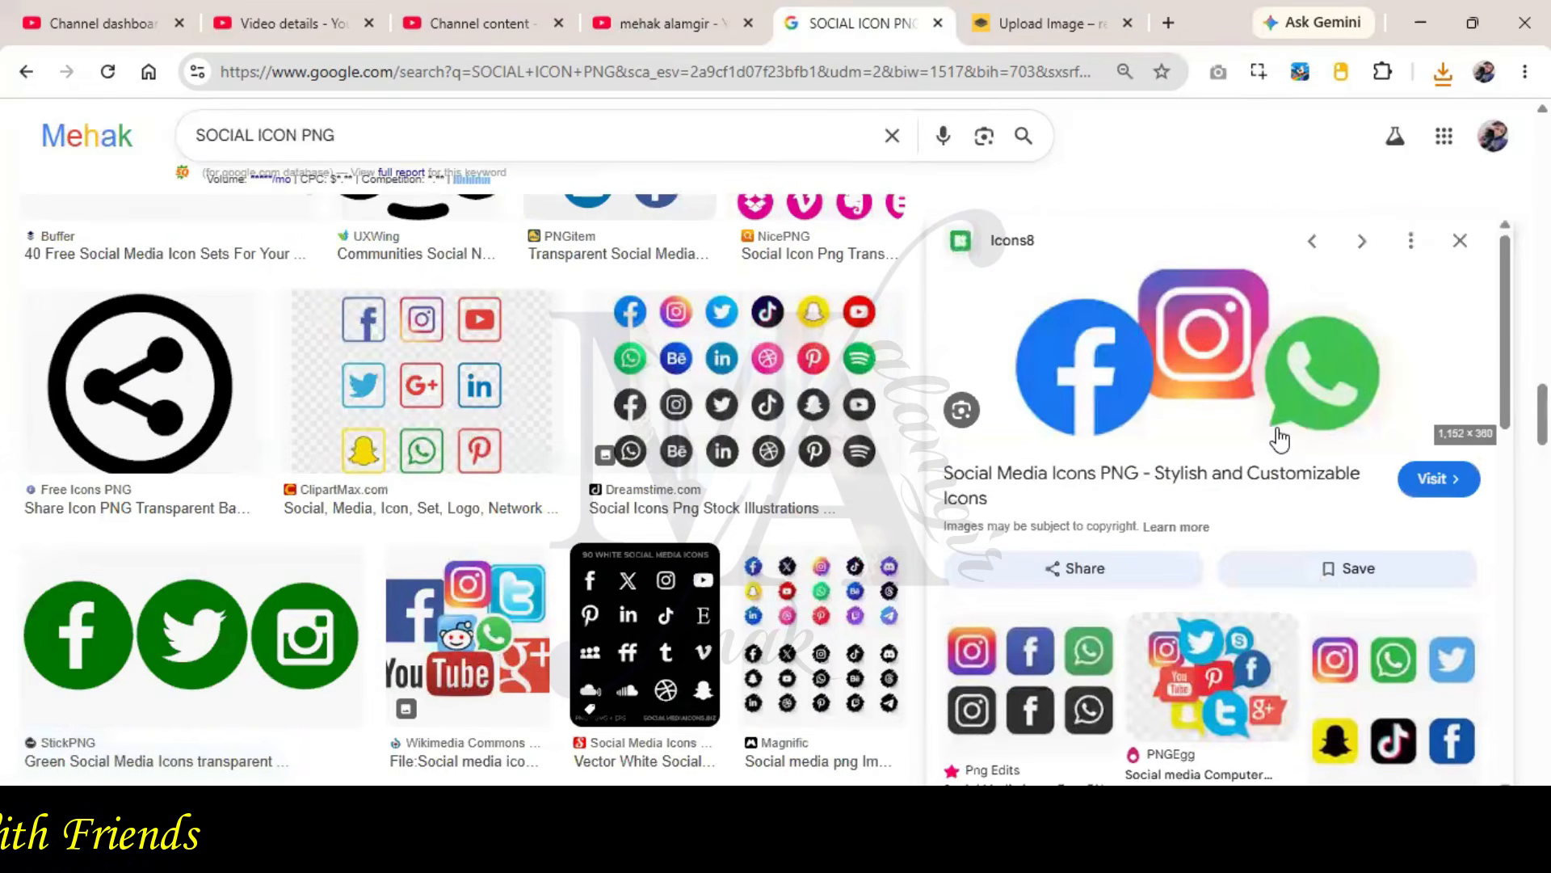
pyautogui.click(1438, 478)
pyautogui.click(1084, 18)
pyautogui.click(906, 21)
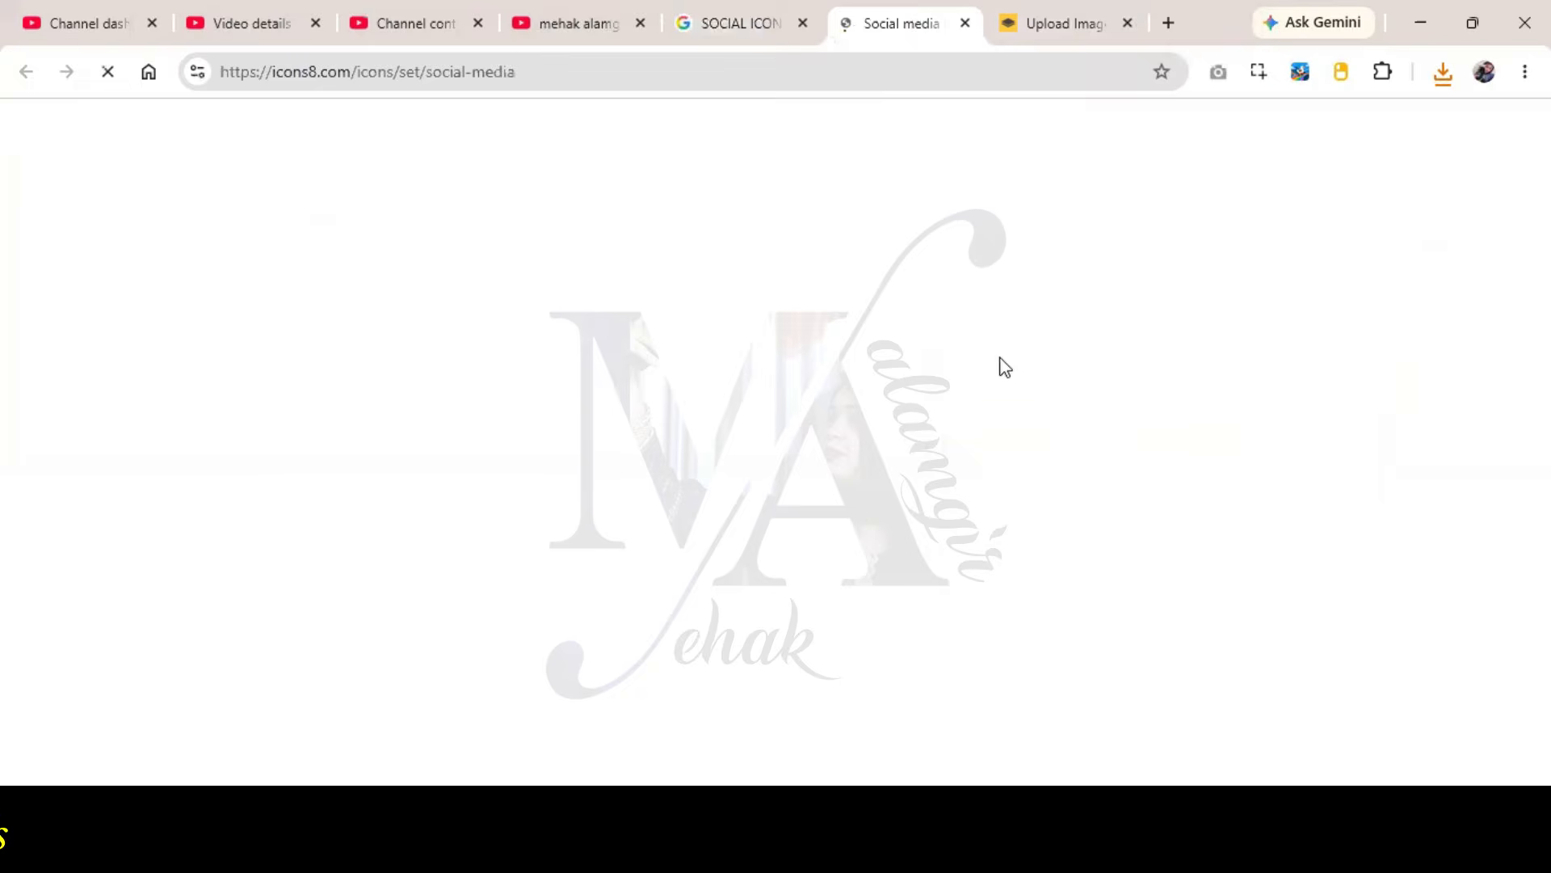
# - Open the Icons8 social media banner image on its own page and save it to Downloads as request-social-media
pyautogui.rightClick(1188, 575)
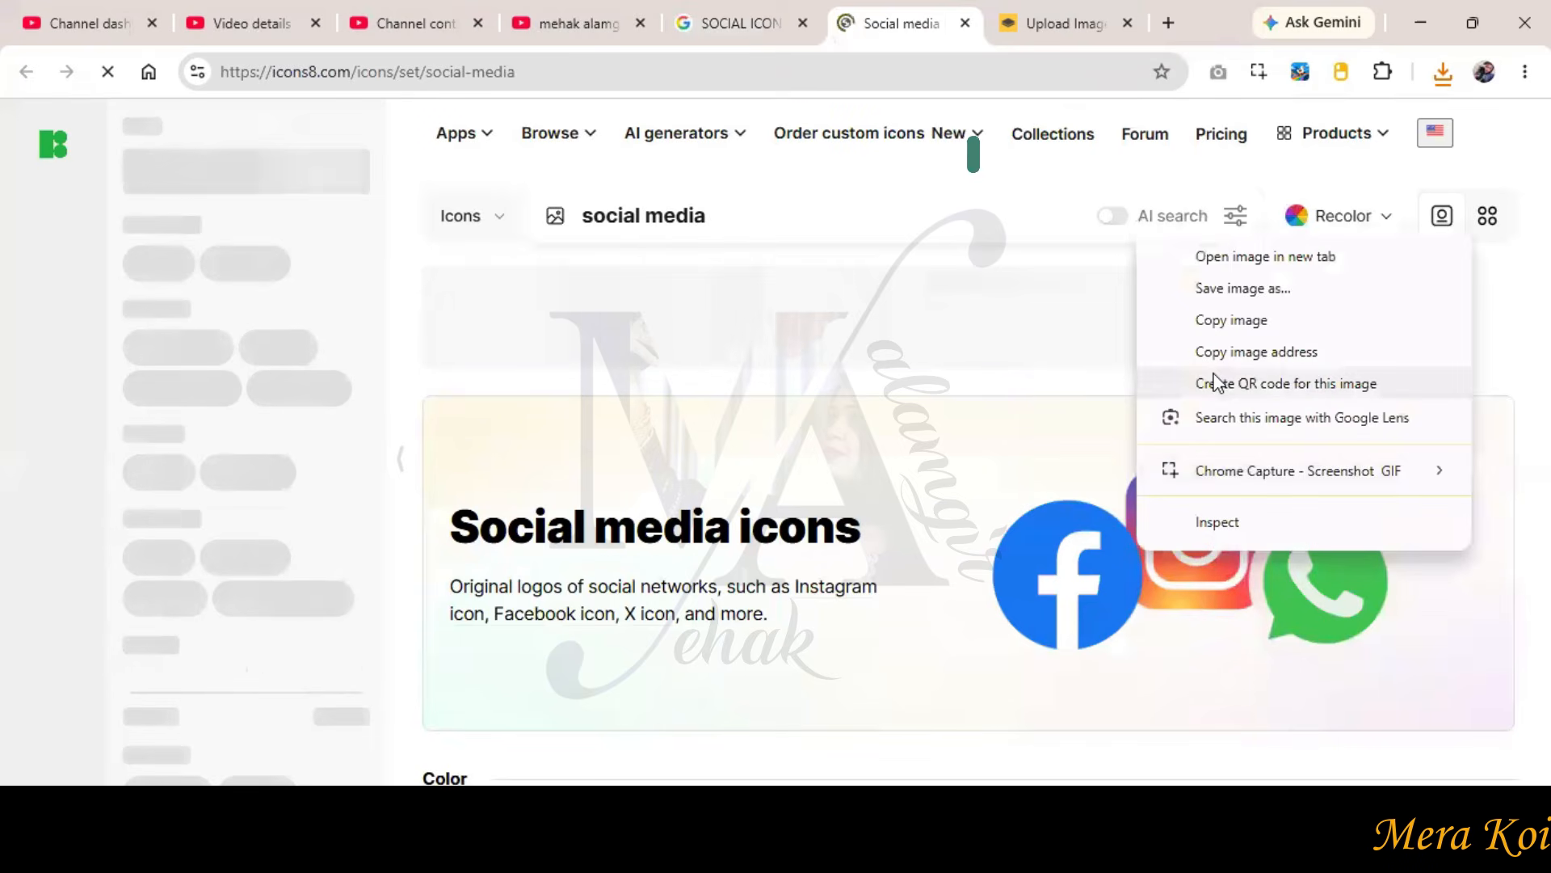
pyautogui.click(1236, 257)
pyautogui.click(897, 33)
pyautogui.rightClick(780, 419)
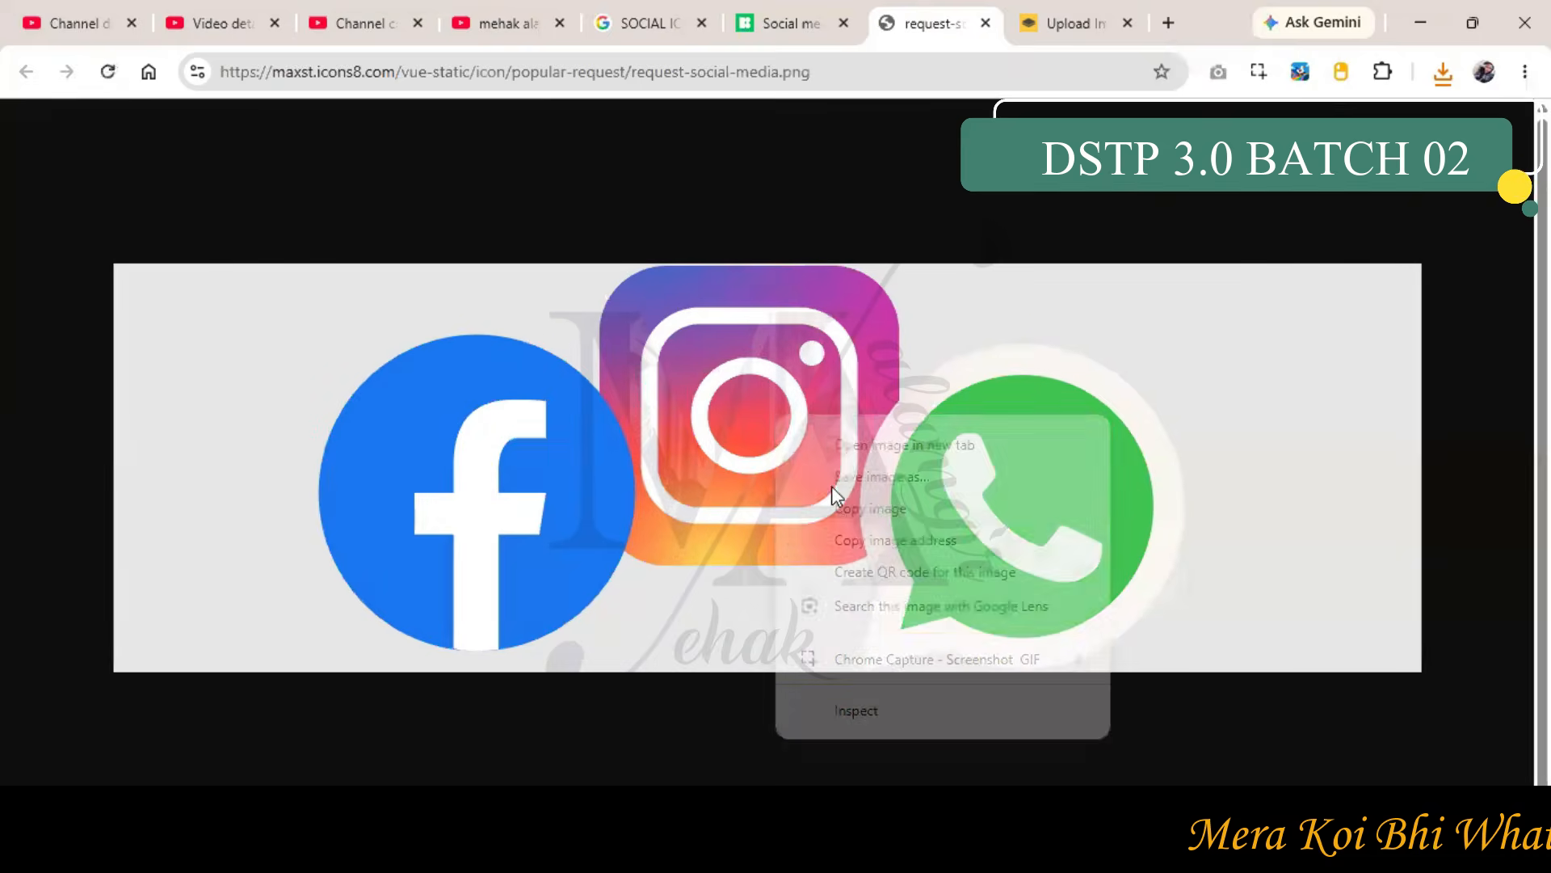
pyautogui.click(834, 484)
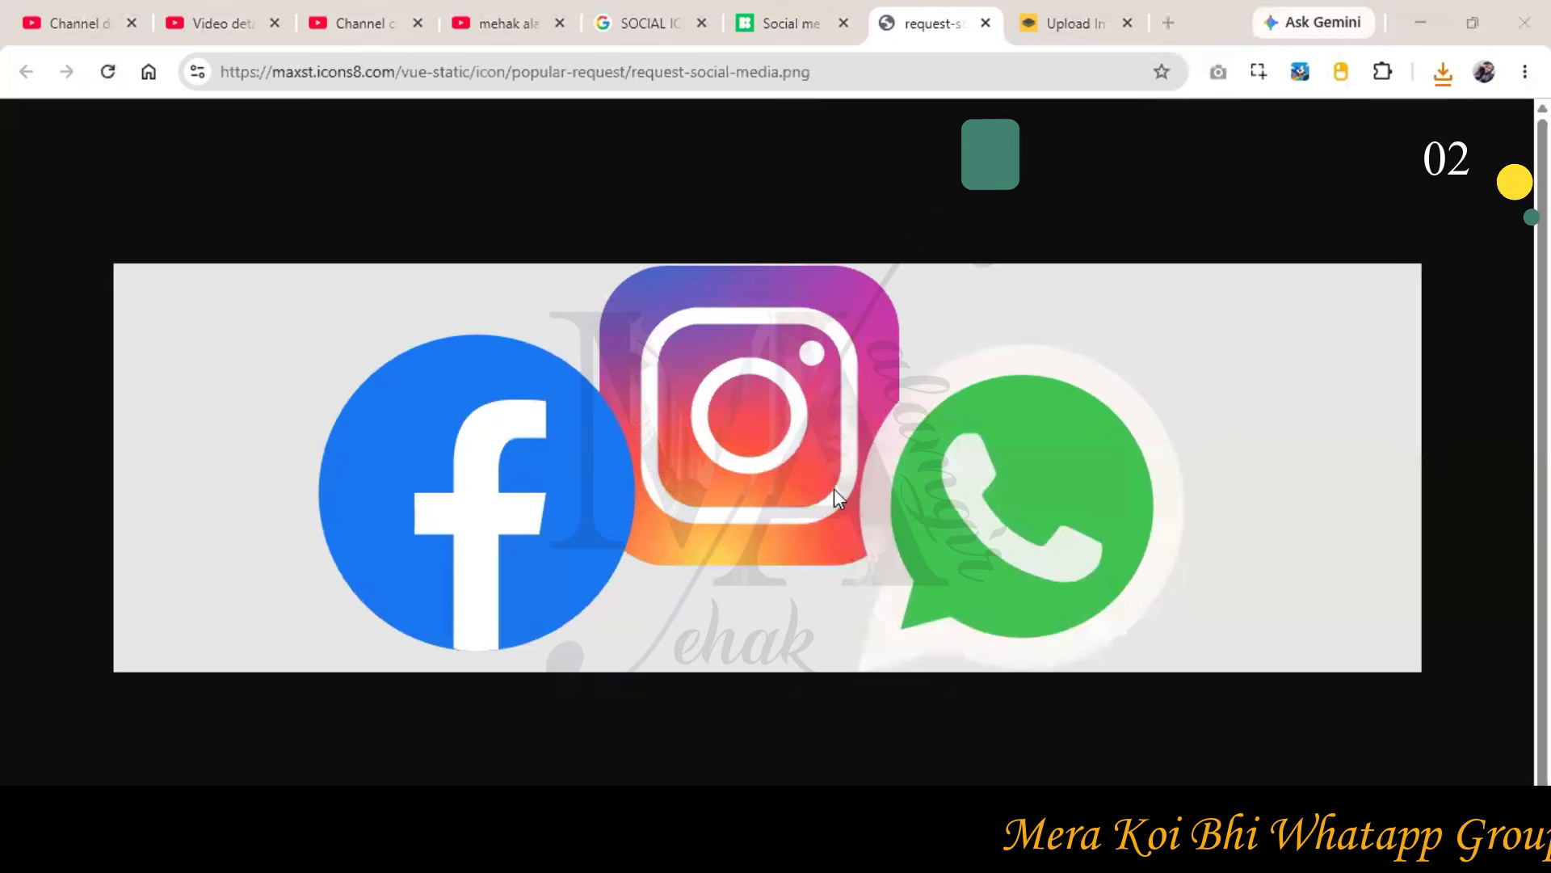
pyautogui.press('Return')
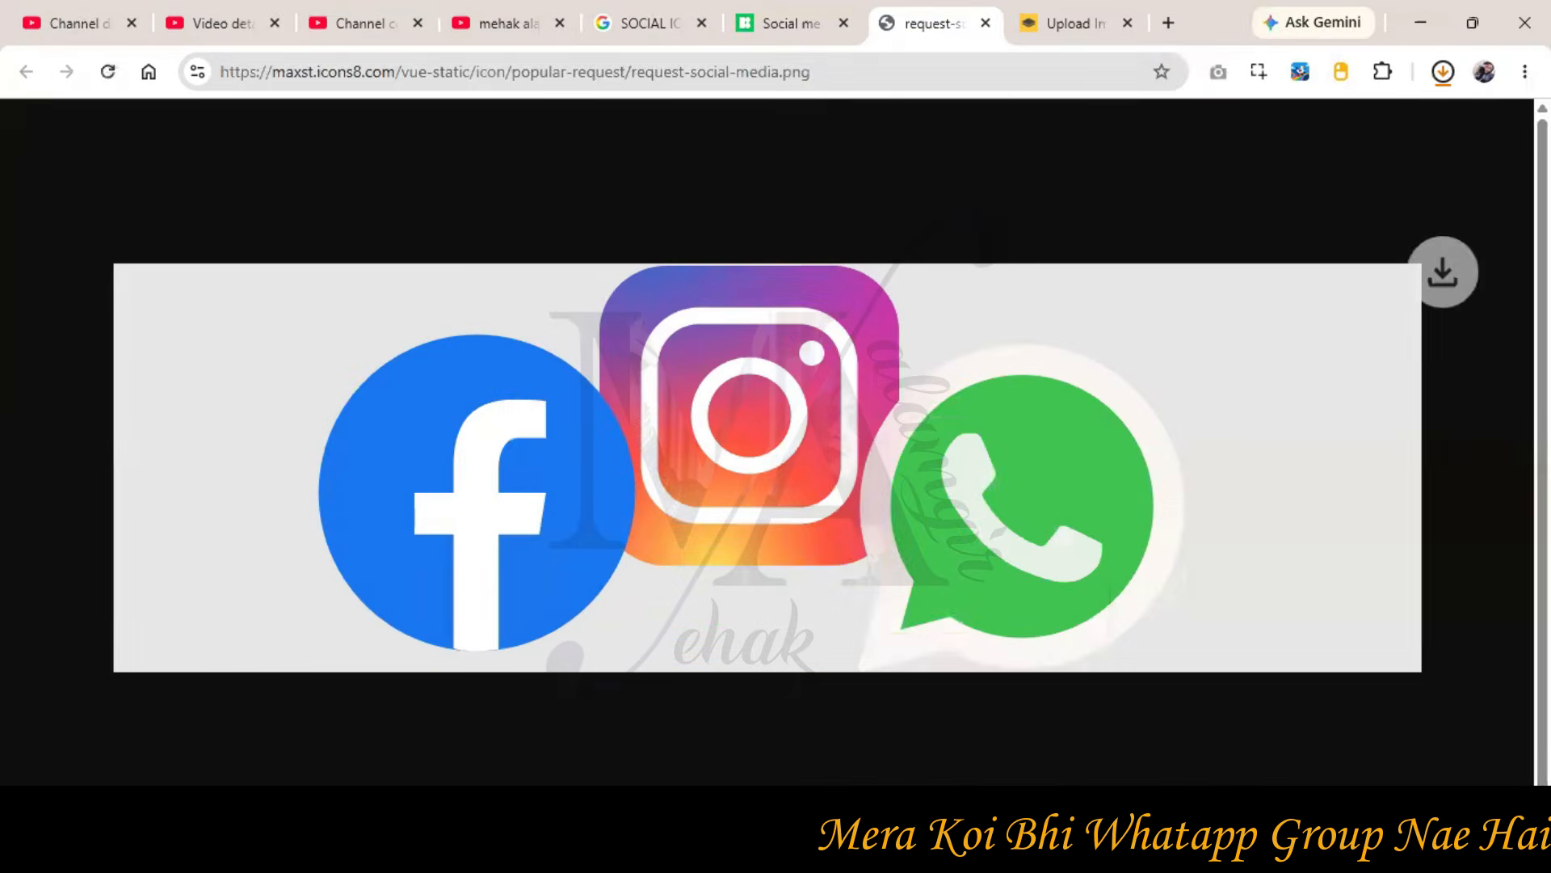
# - Switch to Illustrator and open the downloaded request-social-media image as a document
pyautogui.hotkey('alt', 'Tab')
pyautogui.click(114, 18)
pyautogui.click(152, 94)
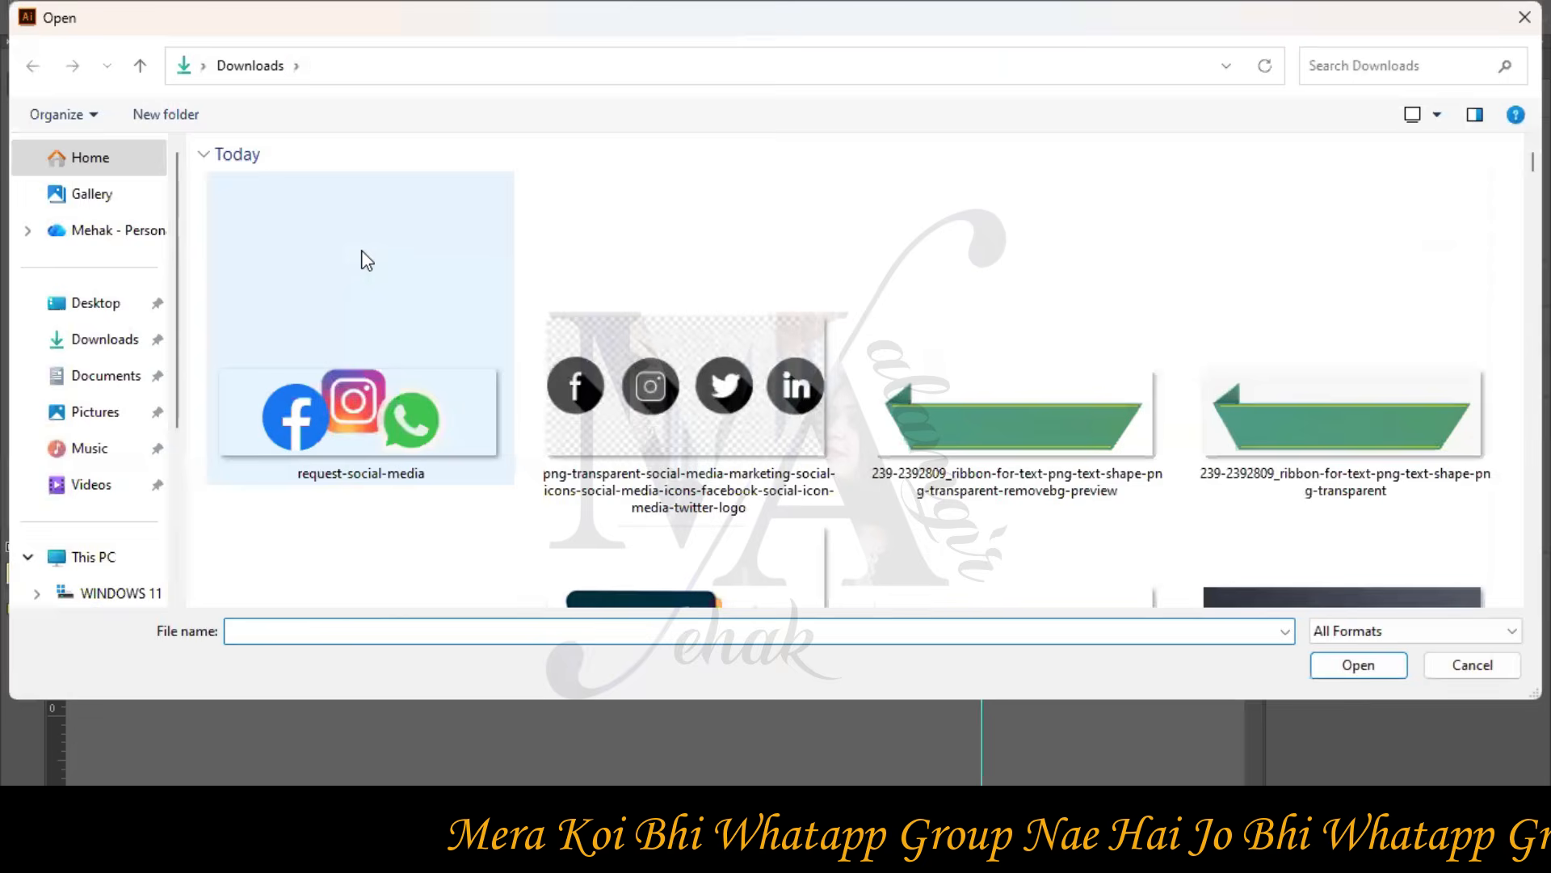
pyautogui.click(359, 262)
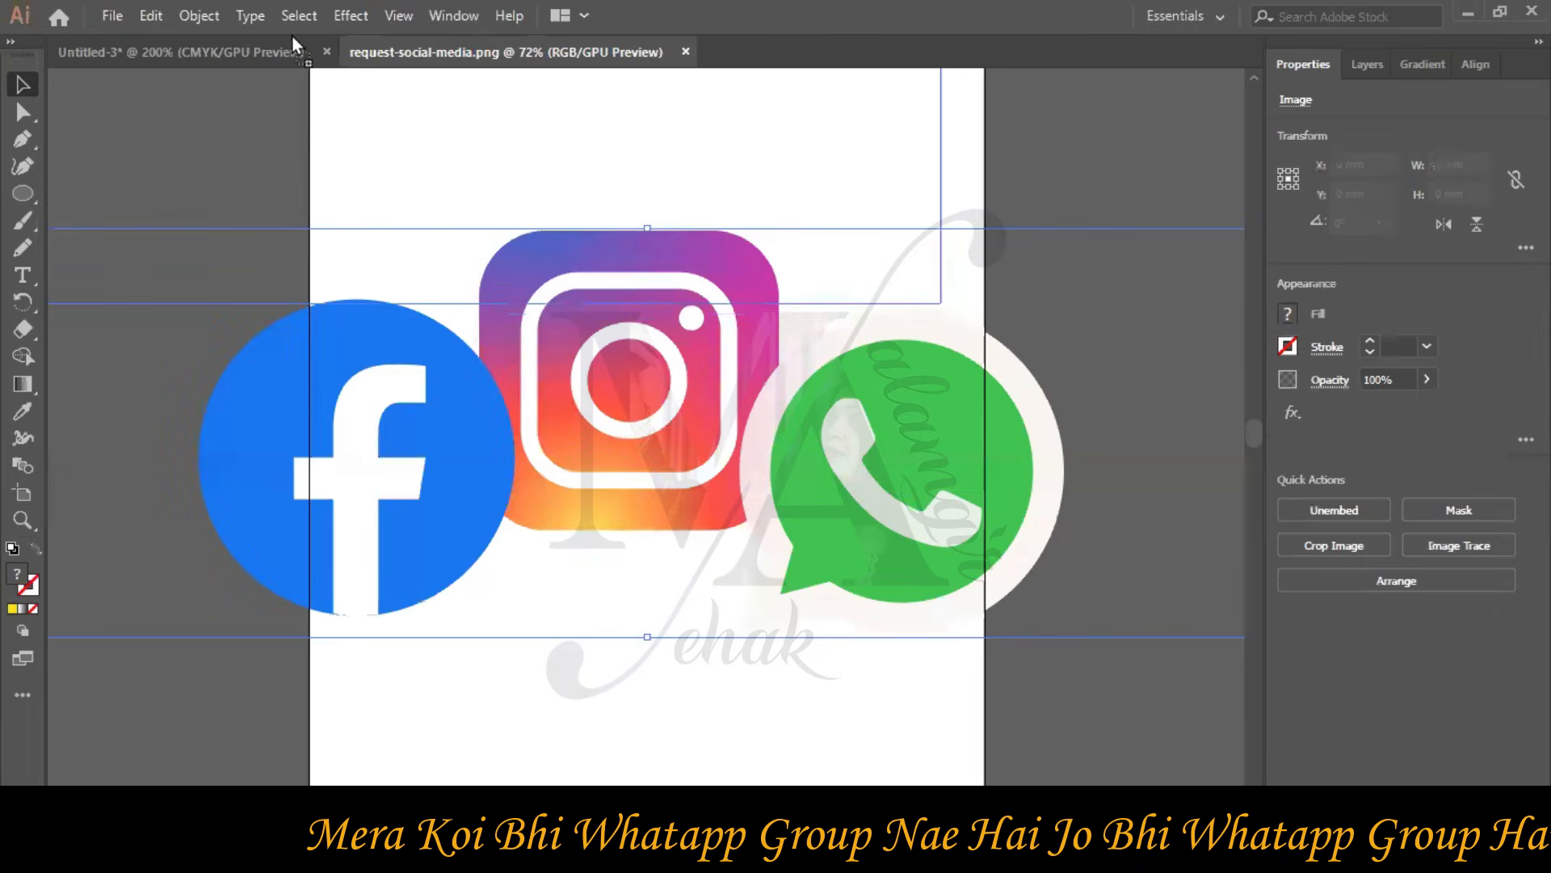
# - Paste the Facebook, Instagram and WhatsApp icons image into the furniture poster document
pyautogui.click(289, 48)
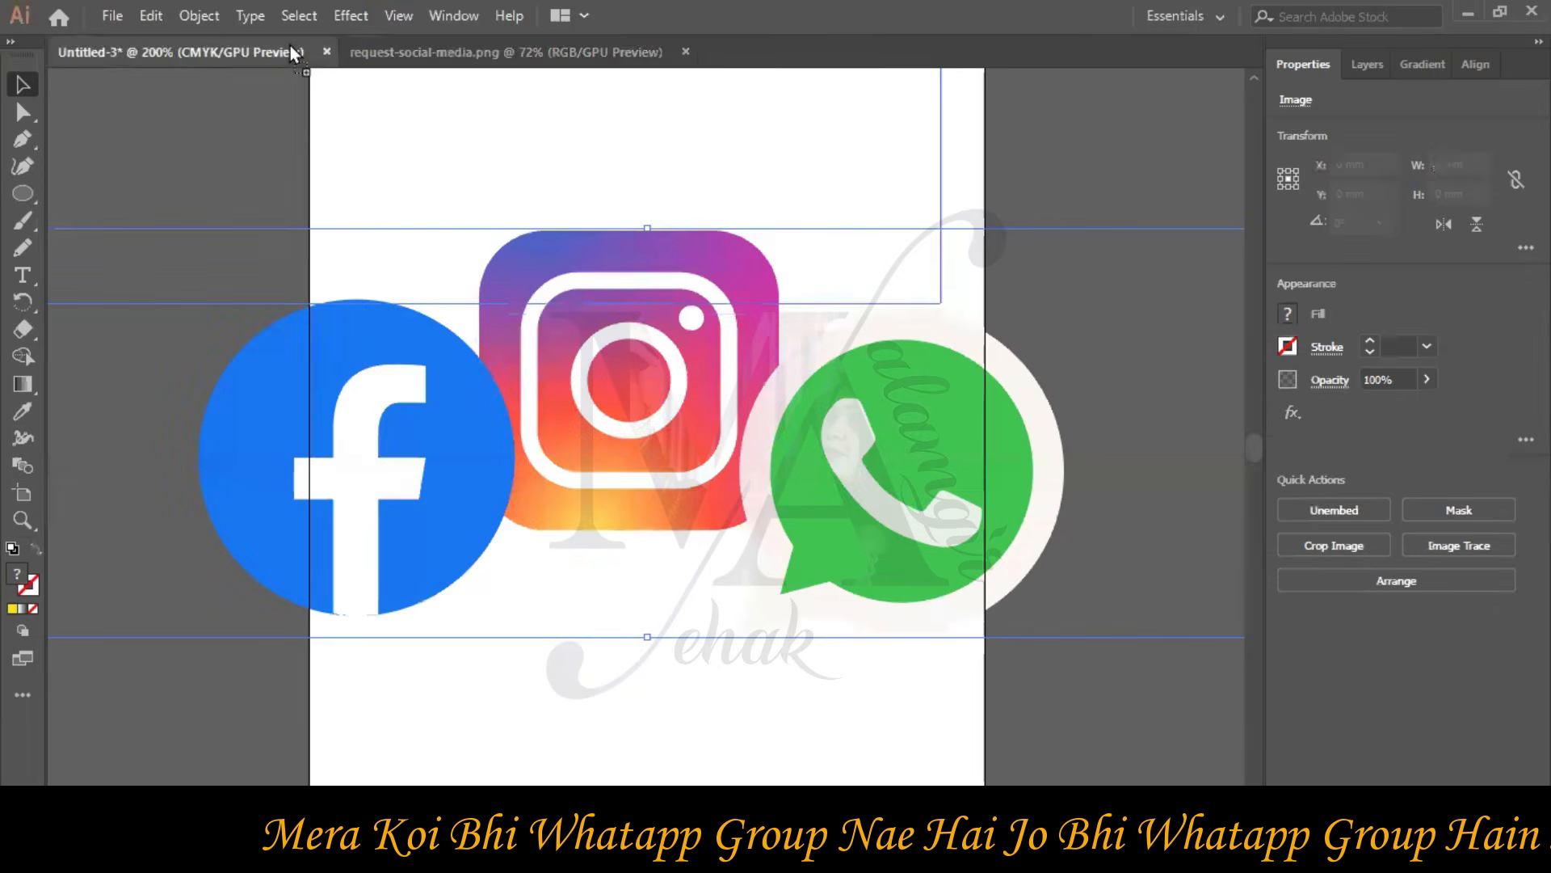
pyautogui.hotkey('ctrl', 'v')
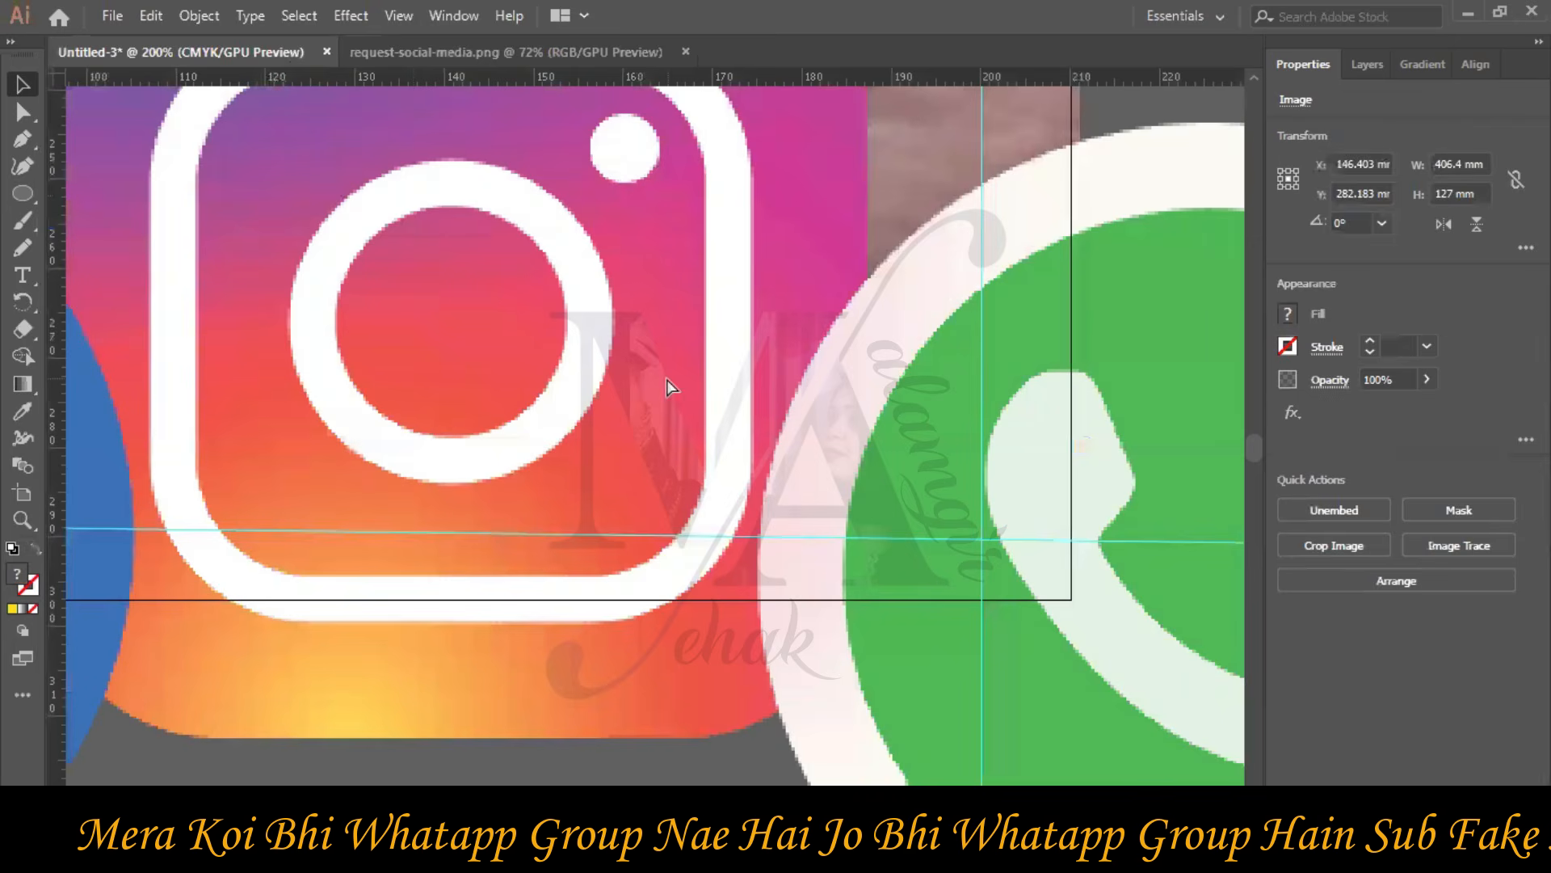
pyautogui.hotkey('ctrl', '-')
pyautogui.hotkey('ctrl', '-')
pyautogui.hotkey('ctrl', '-')
pyautogui.hotkey('ctrl', '-')
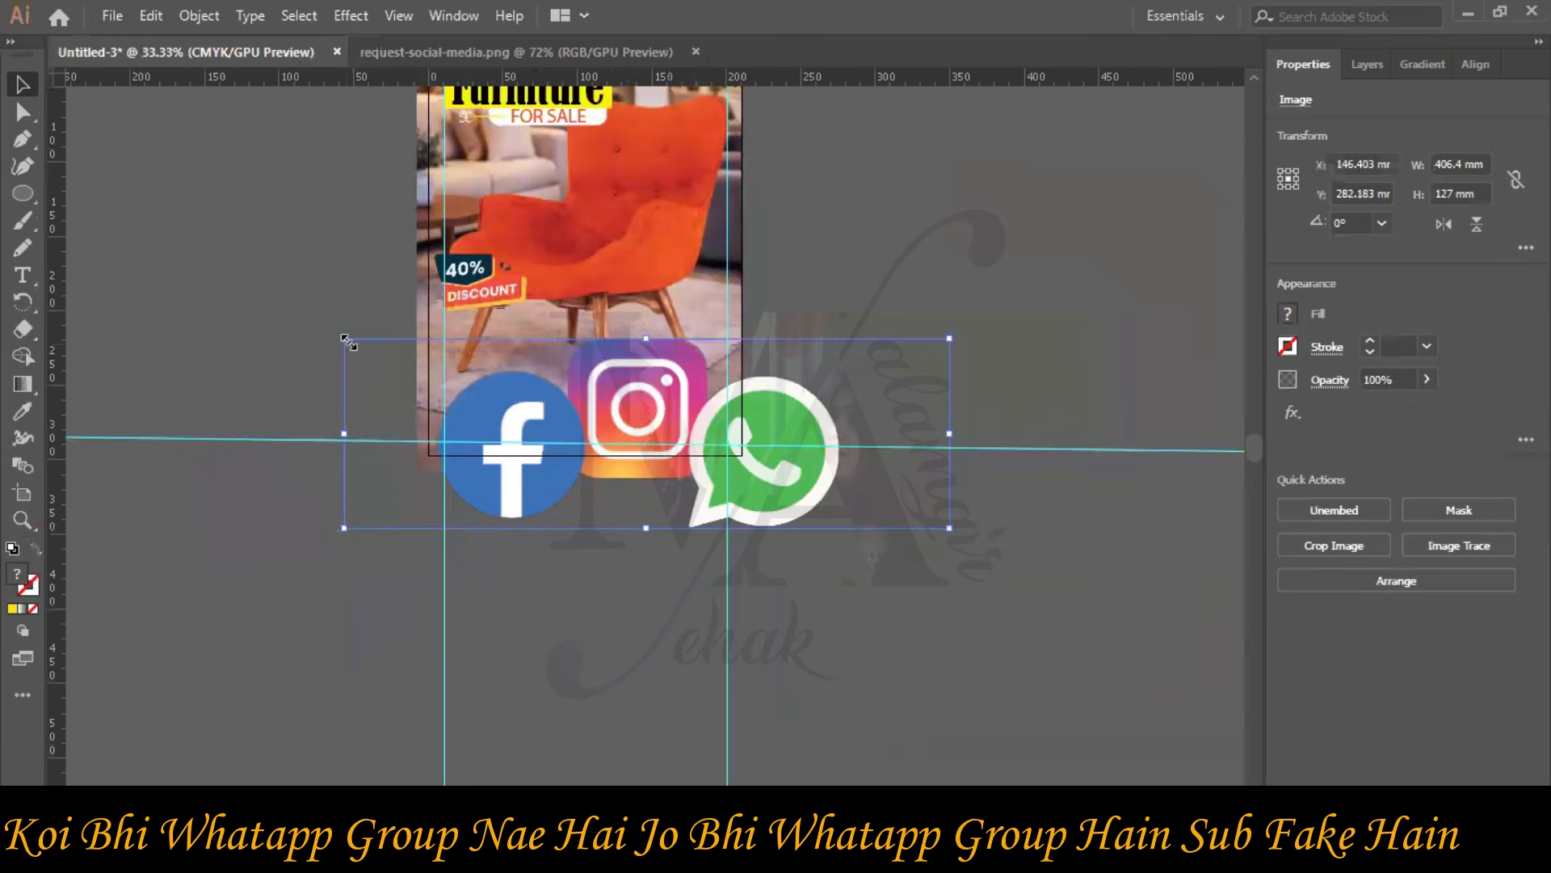
# - Scale the social media icons image down to about 38.7 × 12.1 mm and place it beside the BUY NOW badge
pyautogui.moveTo(878, 511); pyautogui.dragTo(878, 512)
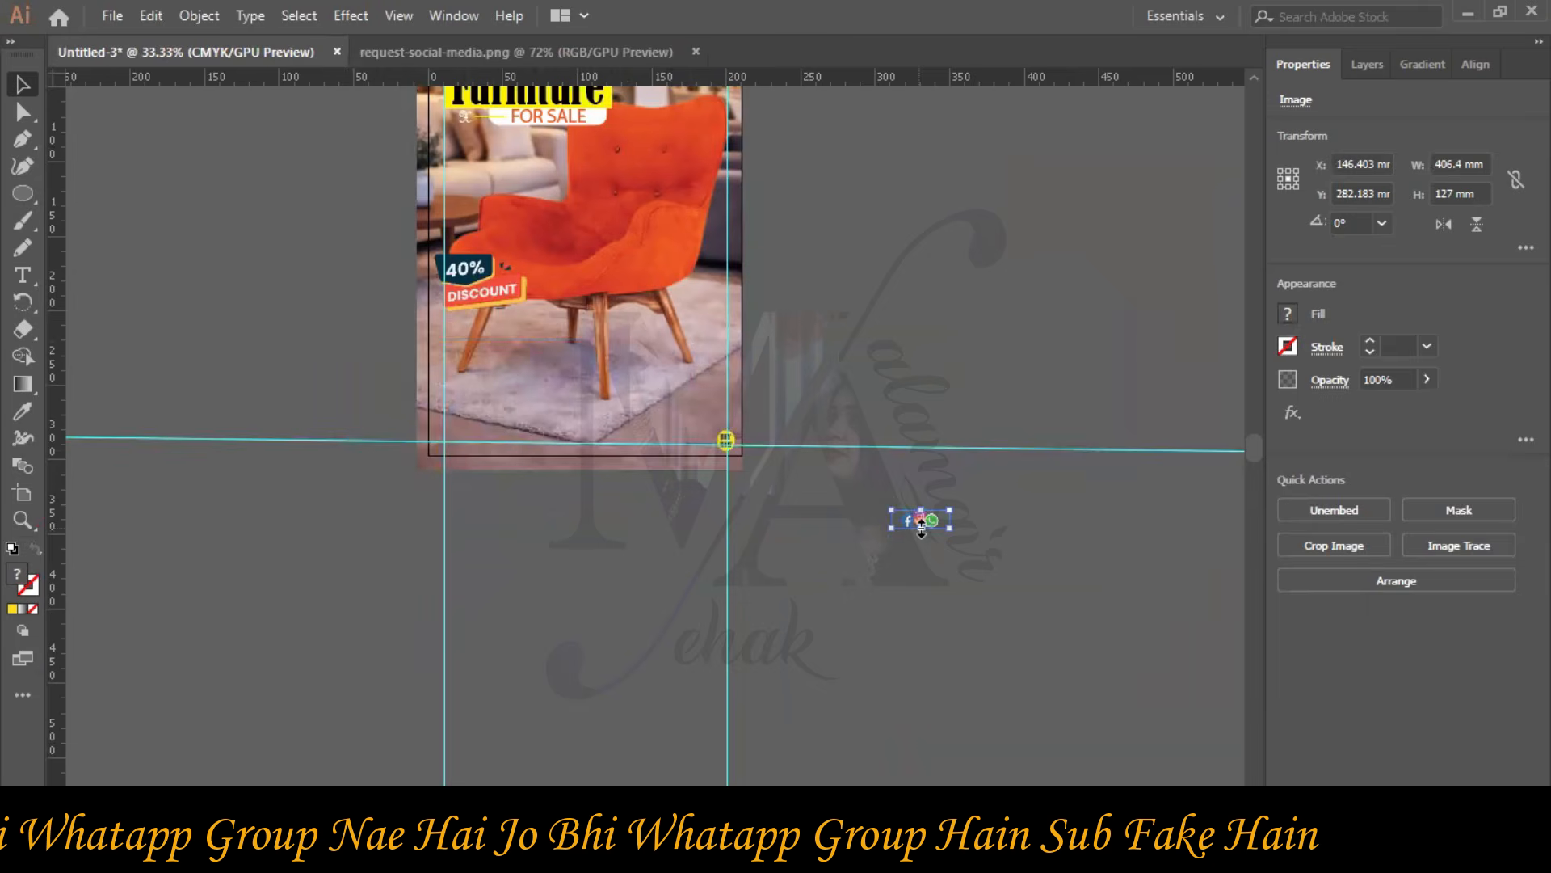
pyautogui.click(1029, 483)
pyautogui.moveTo(692, 437); pyautogui.dragTo(692, 437)
pyautogui.scroll(3, 825, 473)
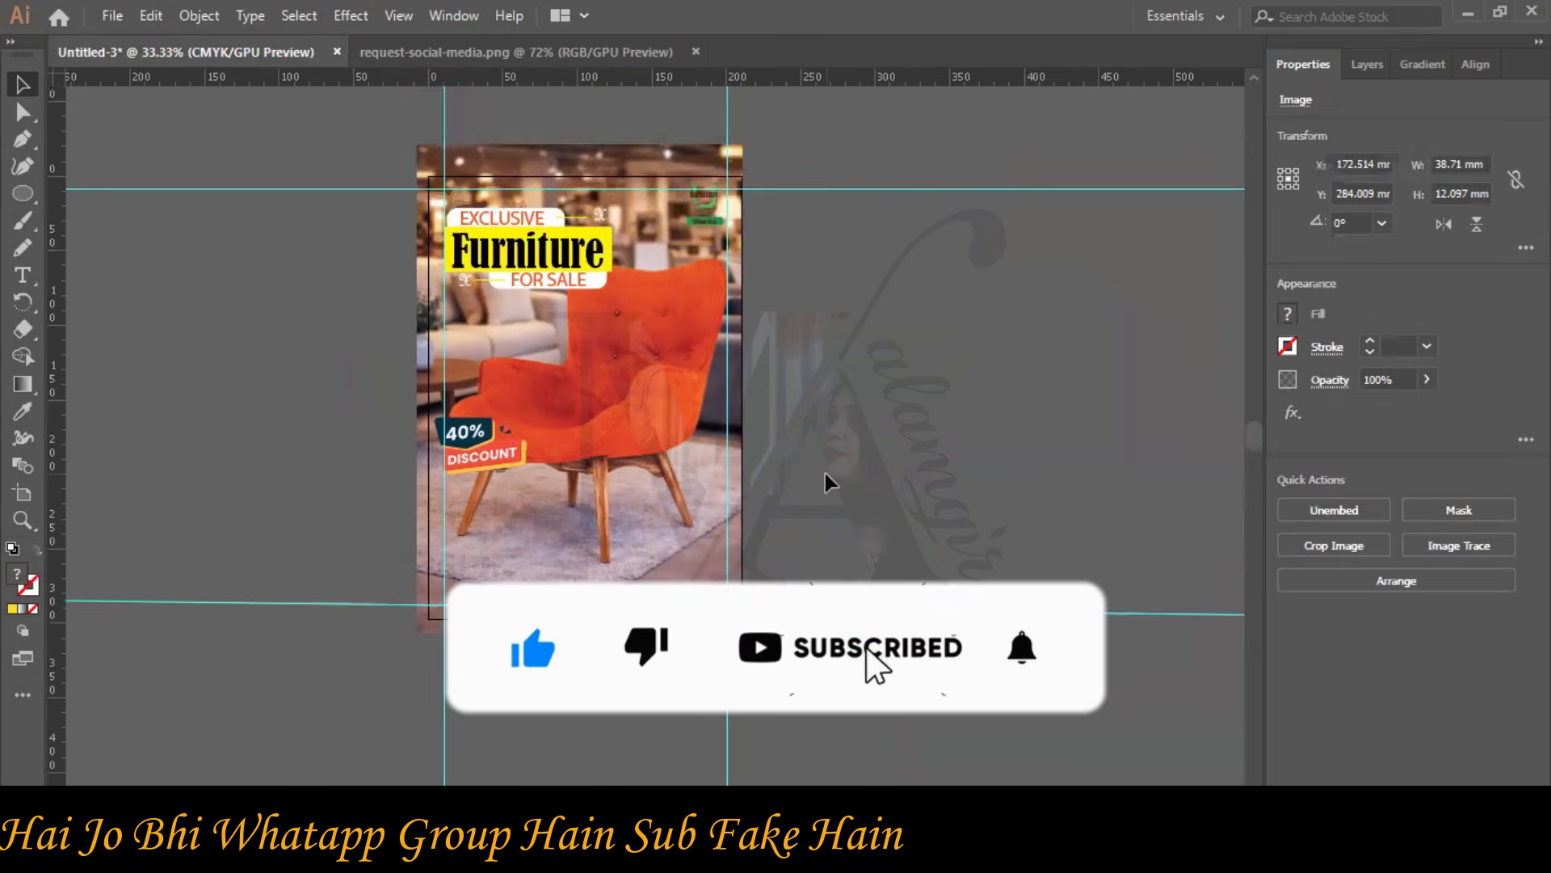
# - Shrink the social media icons to about 14.7 × 4.6 mm and align them with the lower edge of the BUY NOW badge
pyautogui.hotkey('ctrl', '+')
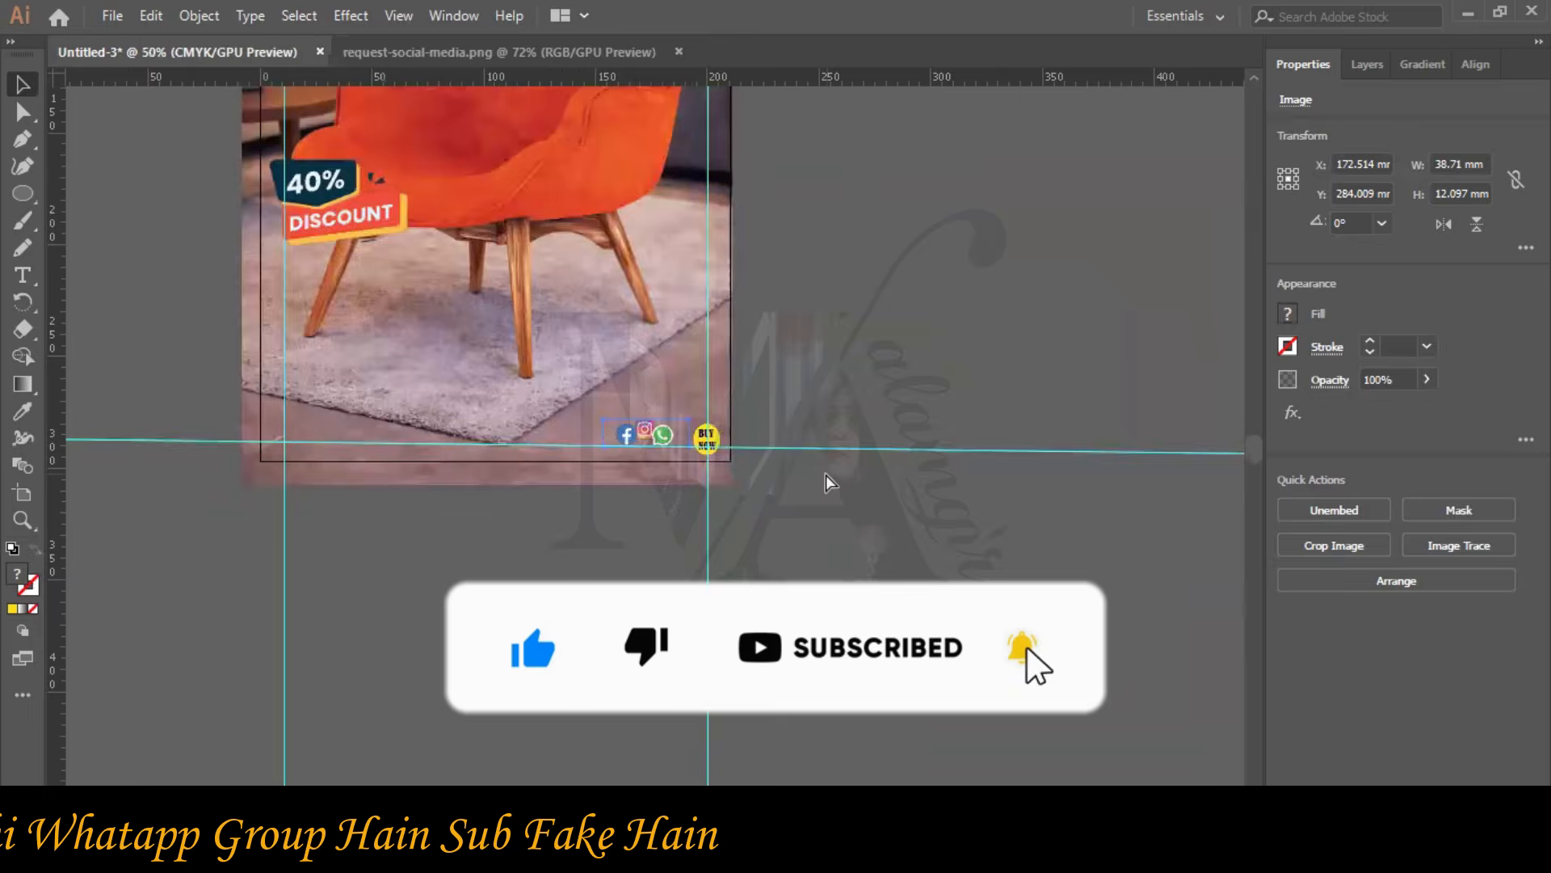
pyautogui.hotkey('ctrl', '+')
pyautogui.hotkey('ctrl', '+')
pyautogui.hotkey('ctrl', '+')
pyautogui.hotkey('ctrl', '+')
pyautogui.hotkey('ctrl', '+')
pyautogui.hotkey('ctrl', '+')
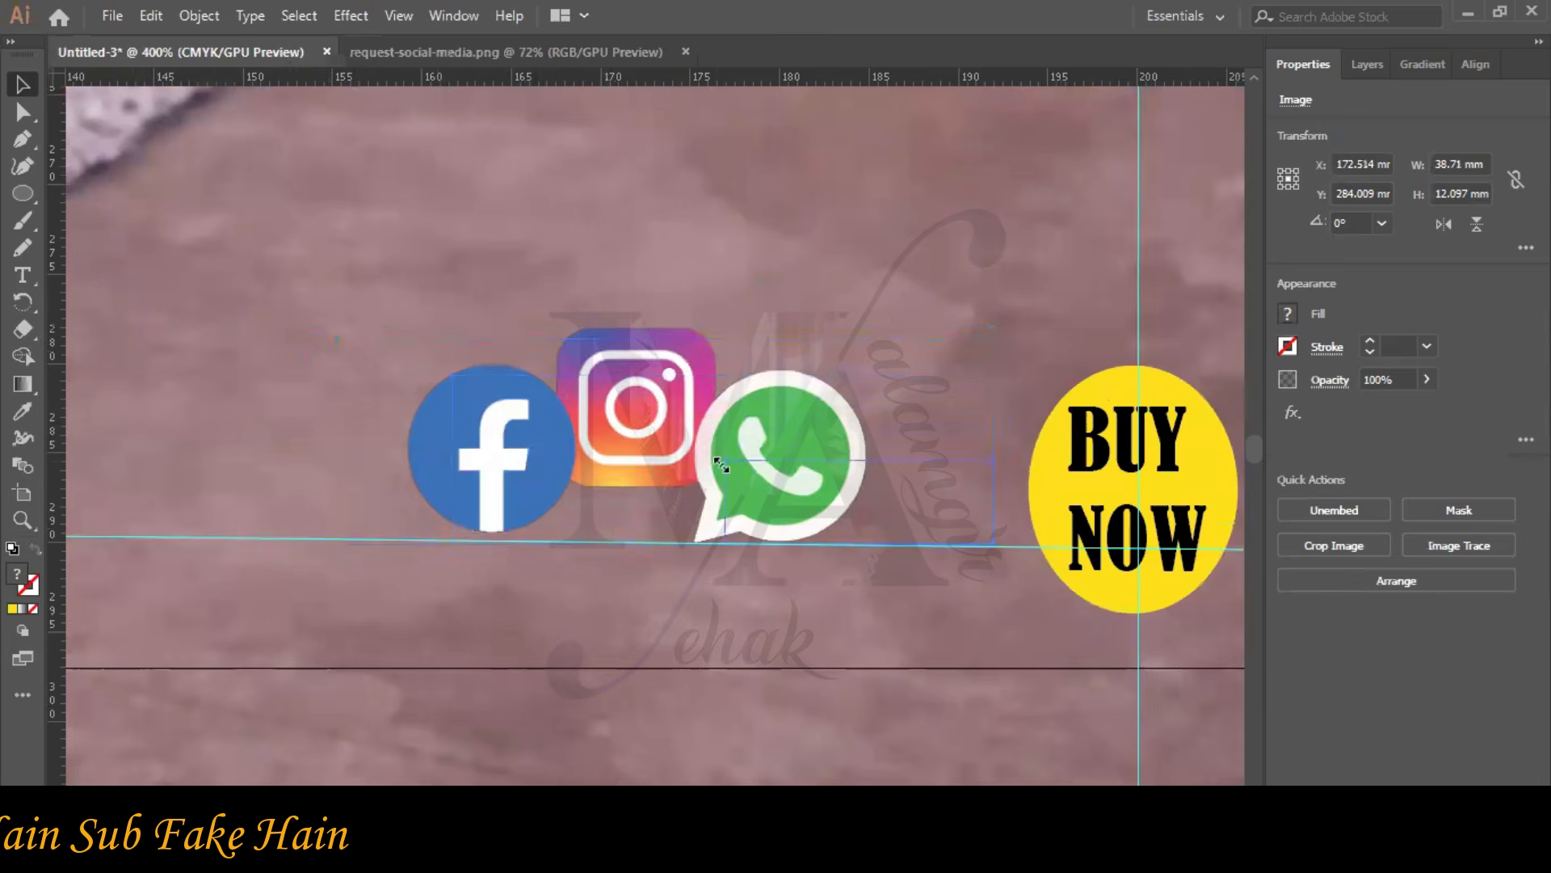
pyautogui.moveTo(941, 579); pyautogui.dragTo(930, 468)
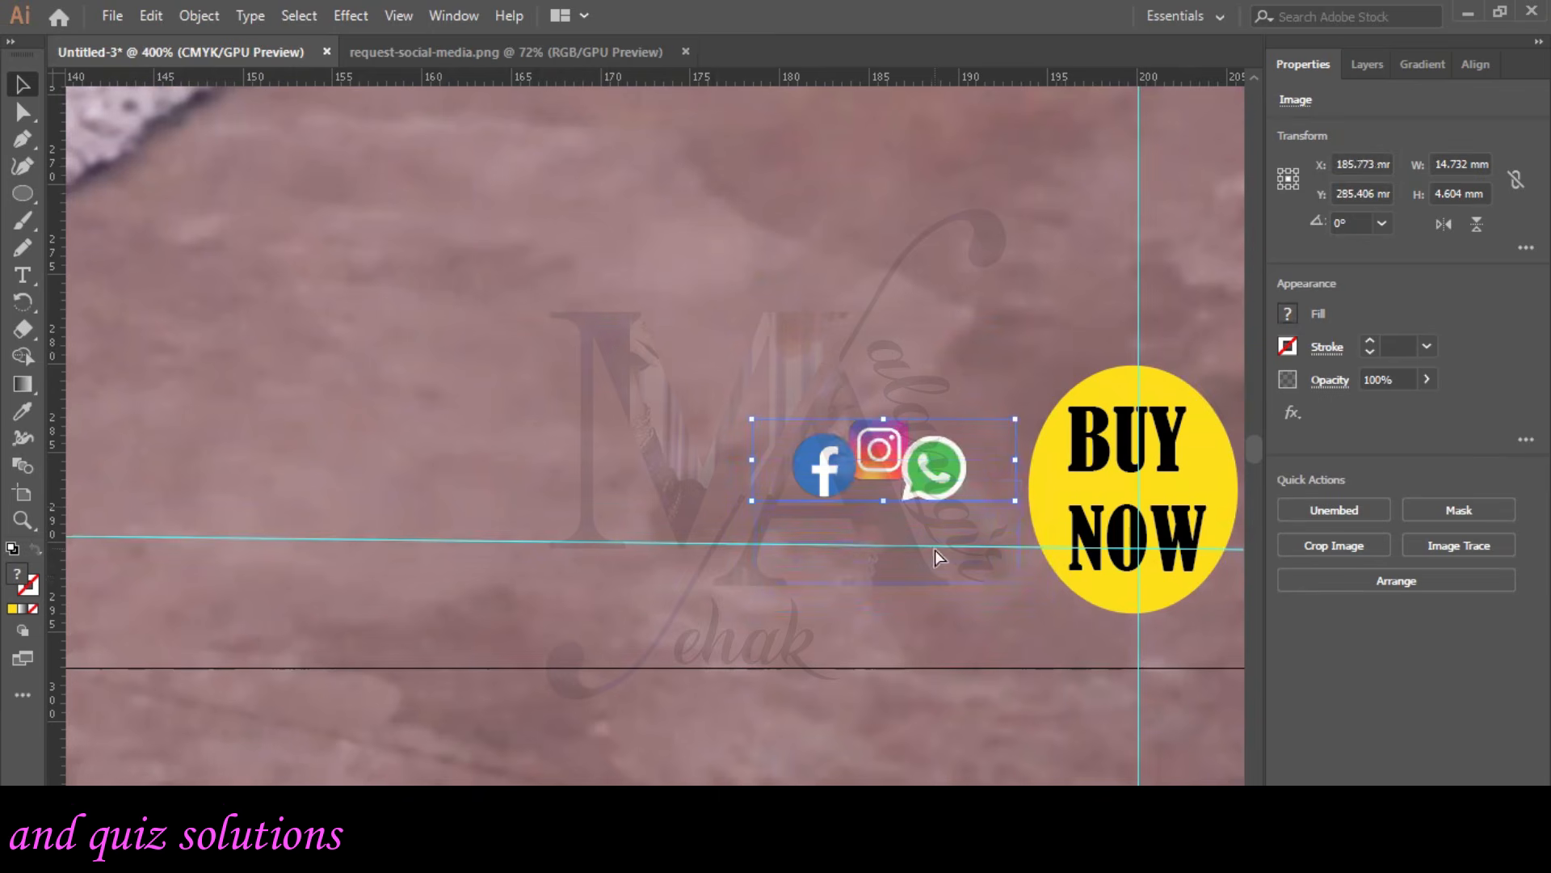
pyautogui.moveTo(939, 567)
pyautogui.mouseDown()
pyautogui.moveTo(959, 616)
pyautogui.moveTo(947, 579)
pyautogui.mouseUp()
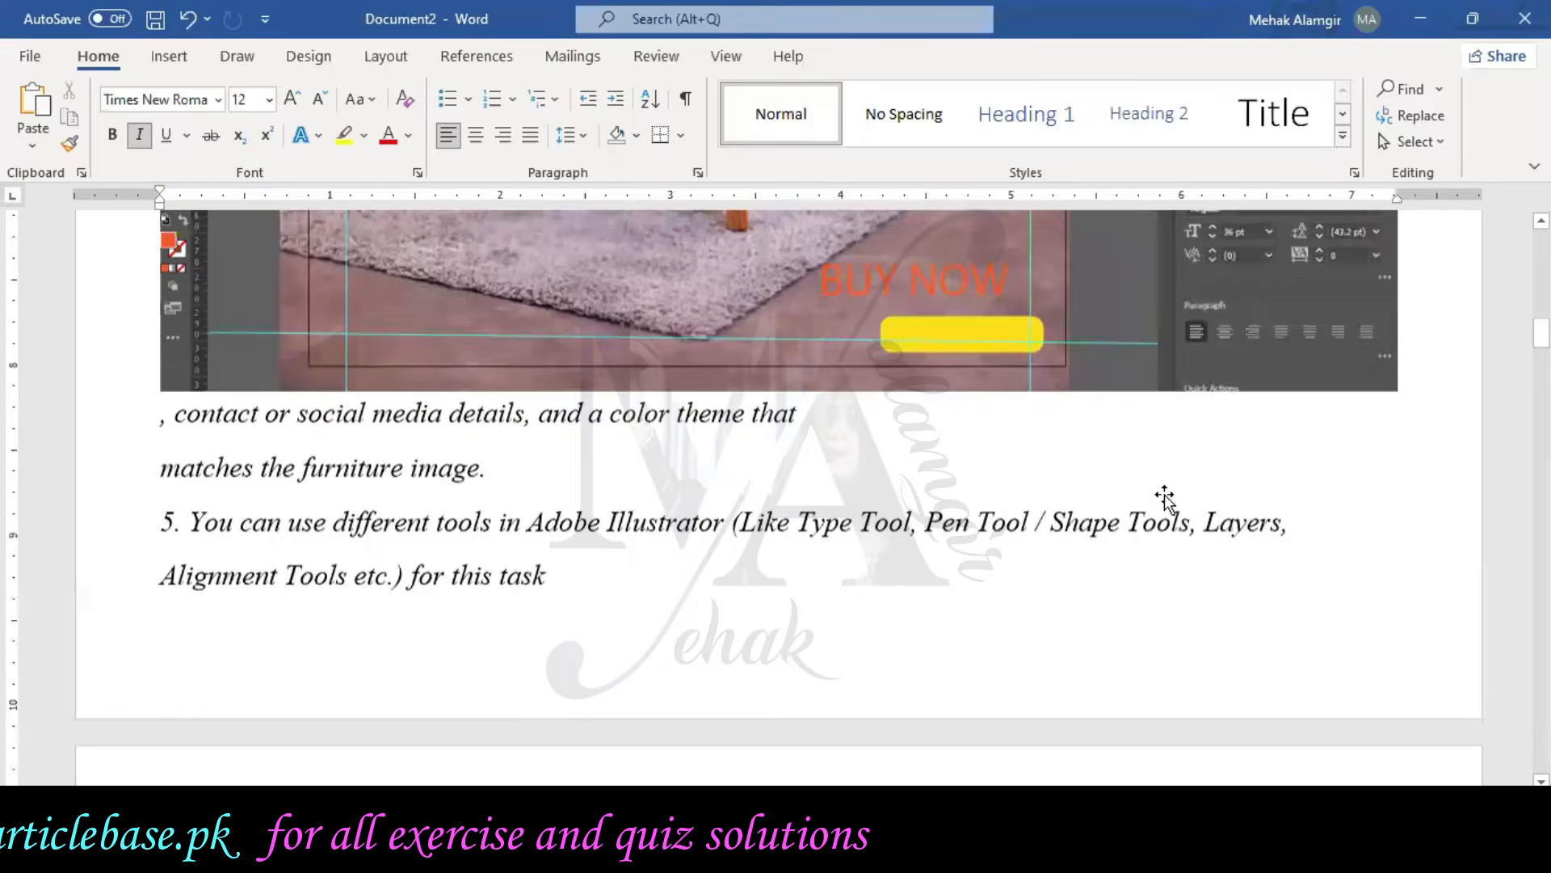
# - Switch to the Word document with the task notes and copy the company name Urban Nest Furniture
pyautogui.scroll(10, 1166, 495)
pyautogui.scroll(-3, 1131, 412)
pyautogui.moveTo(1125, 340); pyautogui.dragTo(1356, 340)
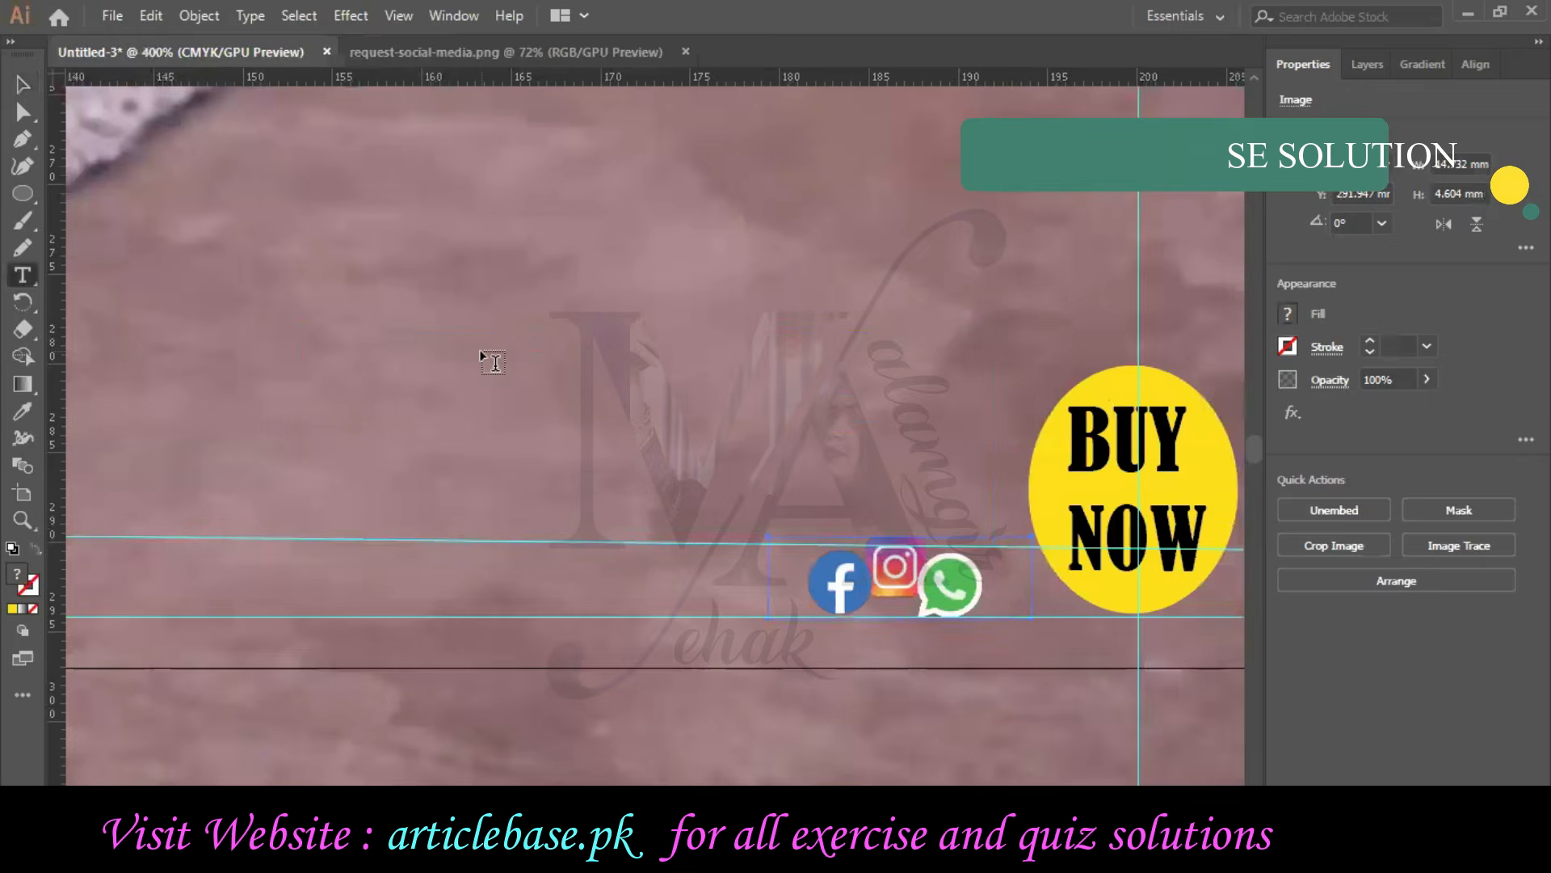
# - Paste the copied company name as new point text on the poster floor and prefix it with a slash: "/Urban Nest Furniture"
pyautogui.click(478, 349)
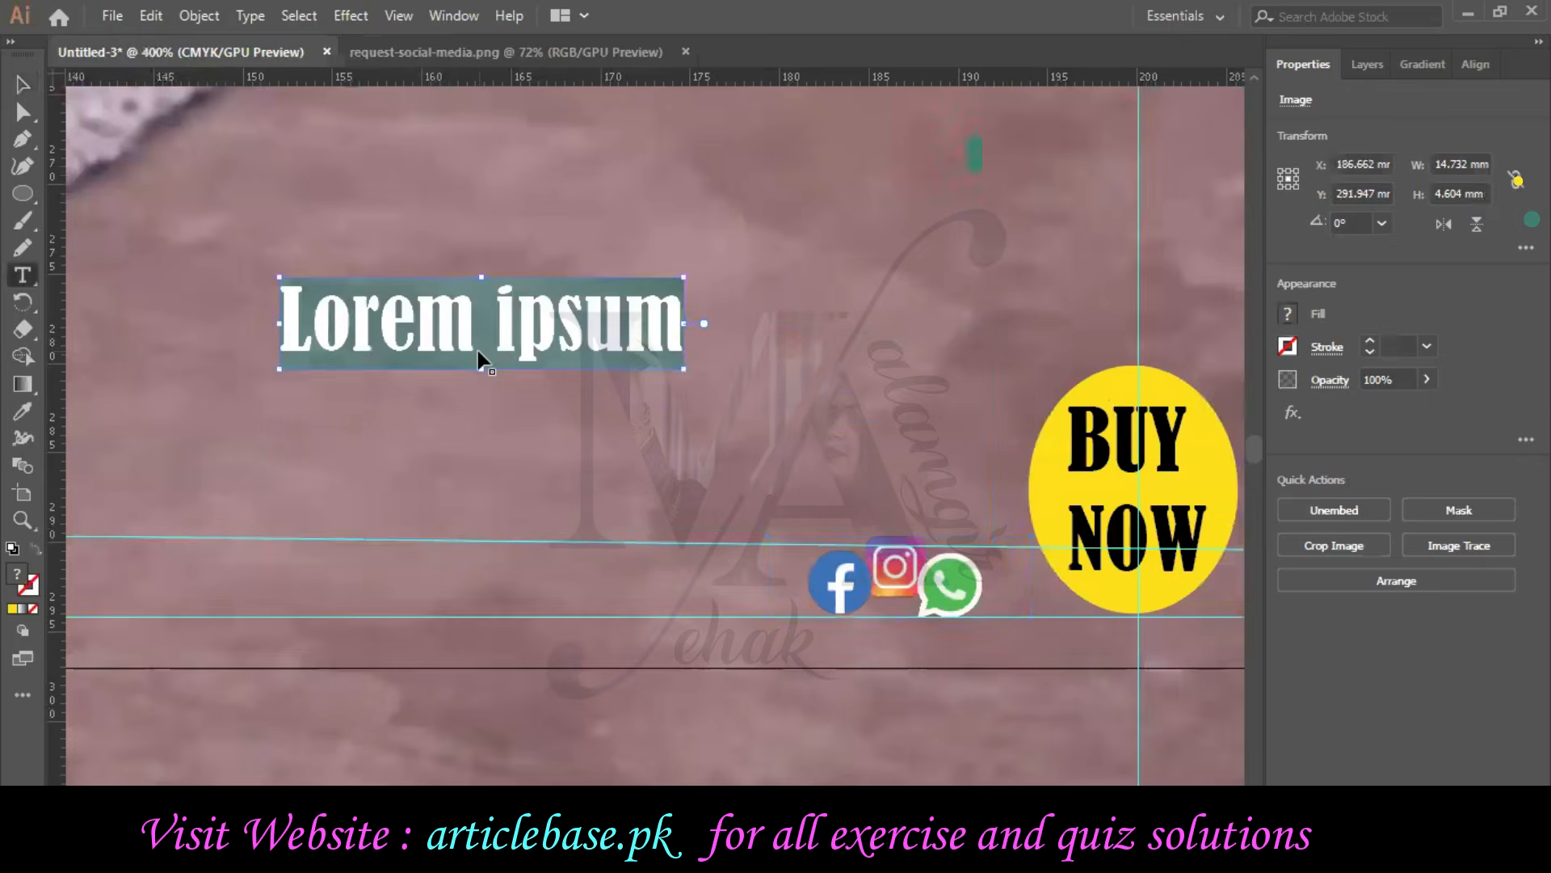
pyautogui.hotkey('ctrl', 'v')
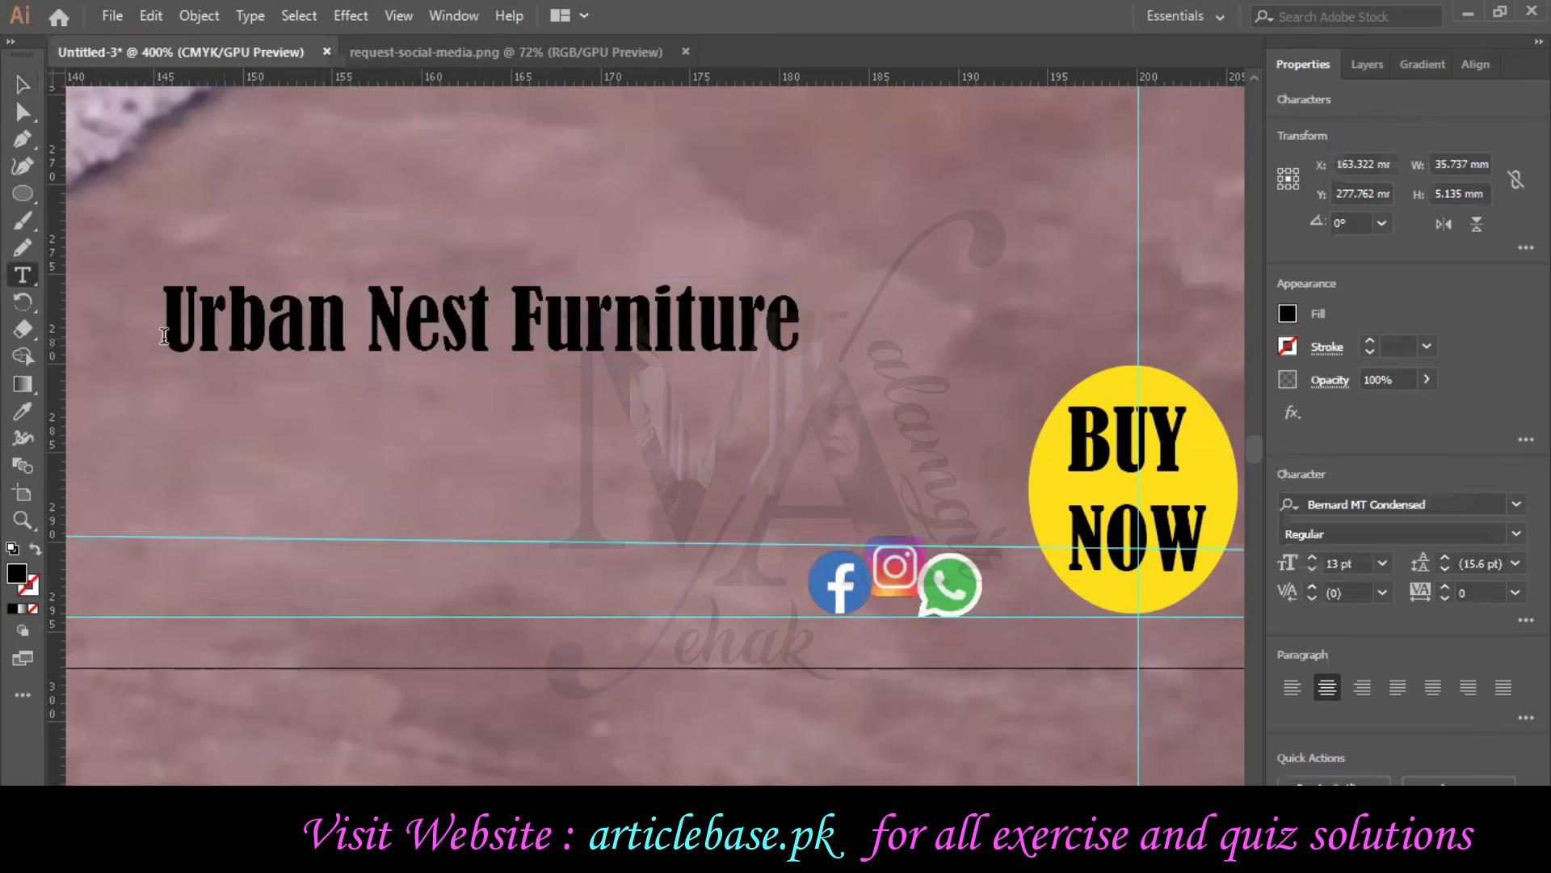
pyautogui.click(164, 336)
pyautogui.write('/')
pyautogui.press('Escape')
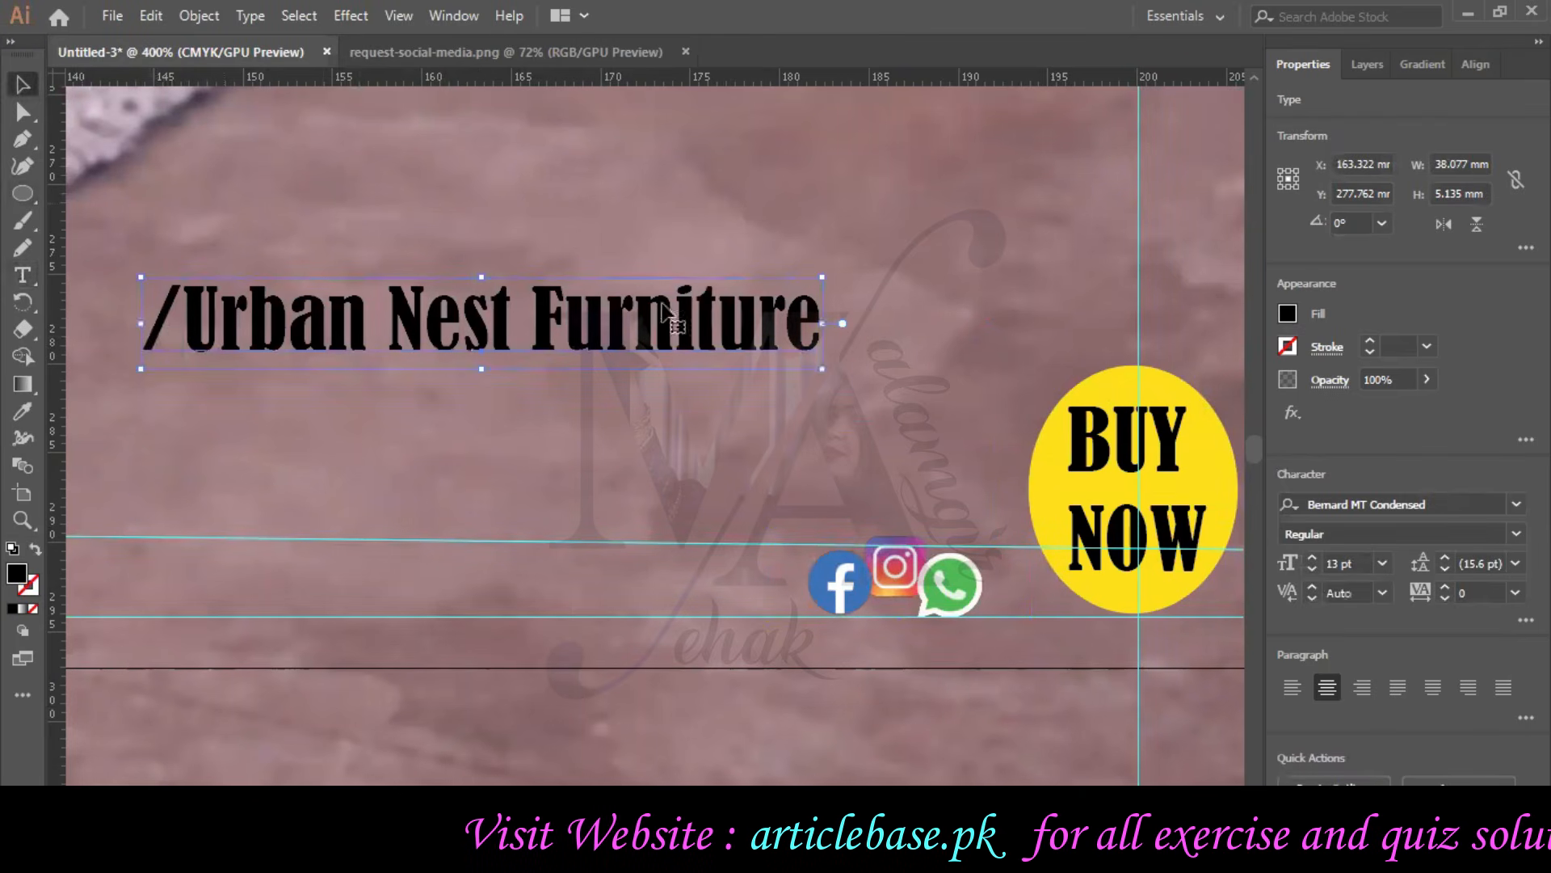
# - Reduce the font size of the "/Urban Nest Furniture" text to 5 pt
pyautogui.click(1311, 569)
pyautogui.click(1311, 569)
pyautogui.click(1311, 569)
pyautogui.click(1311, 569)
pyautogui.click(1311, 569)
pyautogui.click(1311, 569)
pyautogui.click(1312, 569)
pyautogui.click(1311, 568)
pyautogui.click(1311, 569)
pyautogui.click(1311, 569)
pyautogui.click(1312, 568)
pyautogui.click(1311, 558)
pyautogui.click(1311, 558)
pyautogui.click(1311, 557)
# - Examine the font used by the FOR SALE line in the poster's title block
pyautogui.scroll(5, 752, 472)
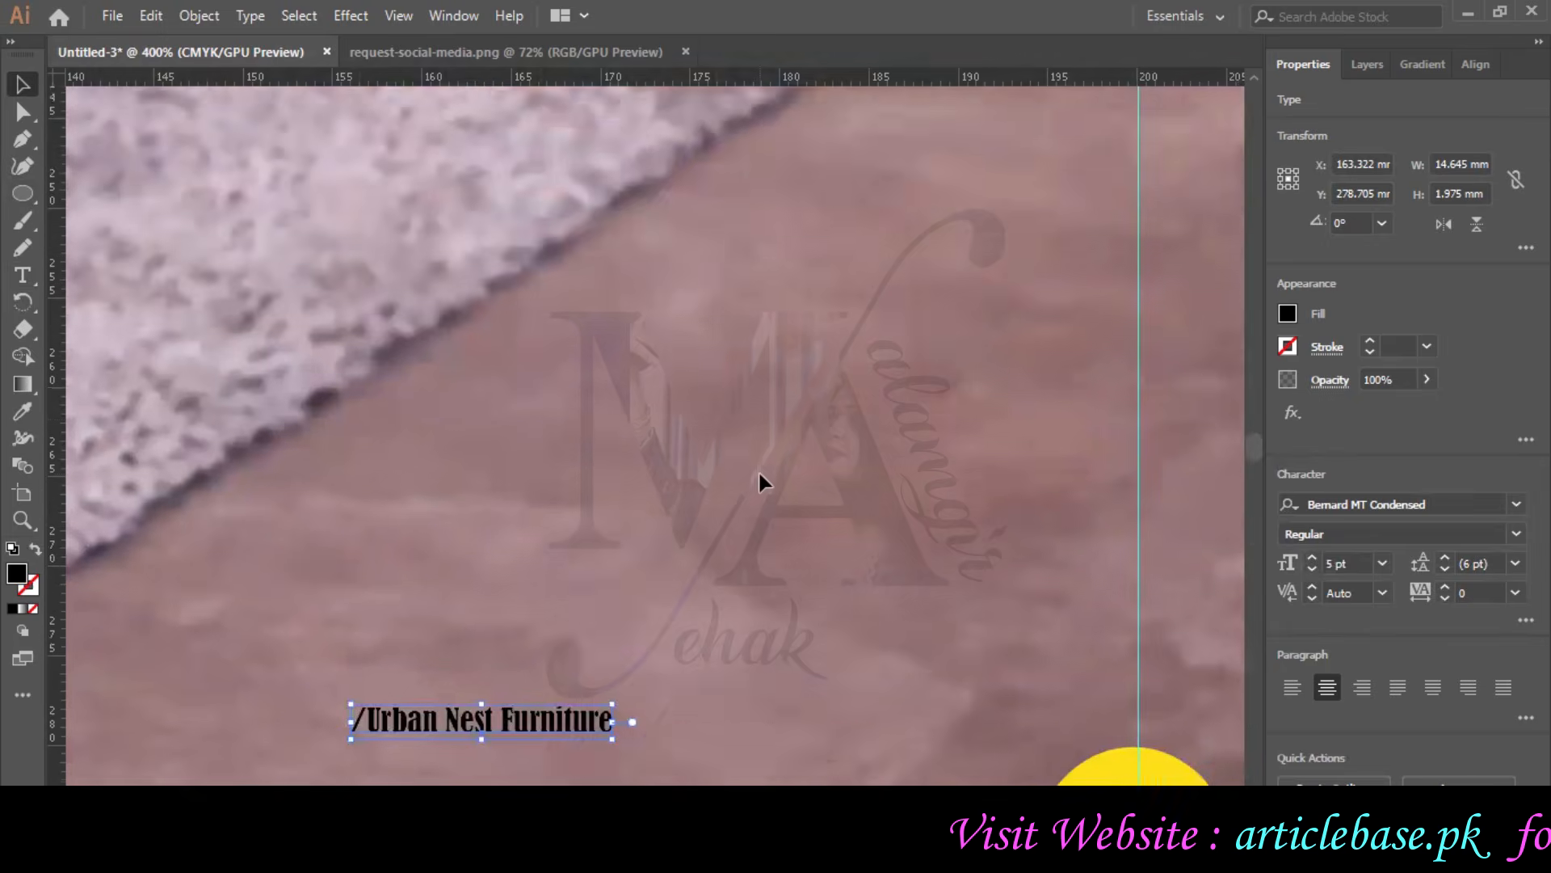
pyautogui.scroll(10, 759, 469)
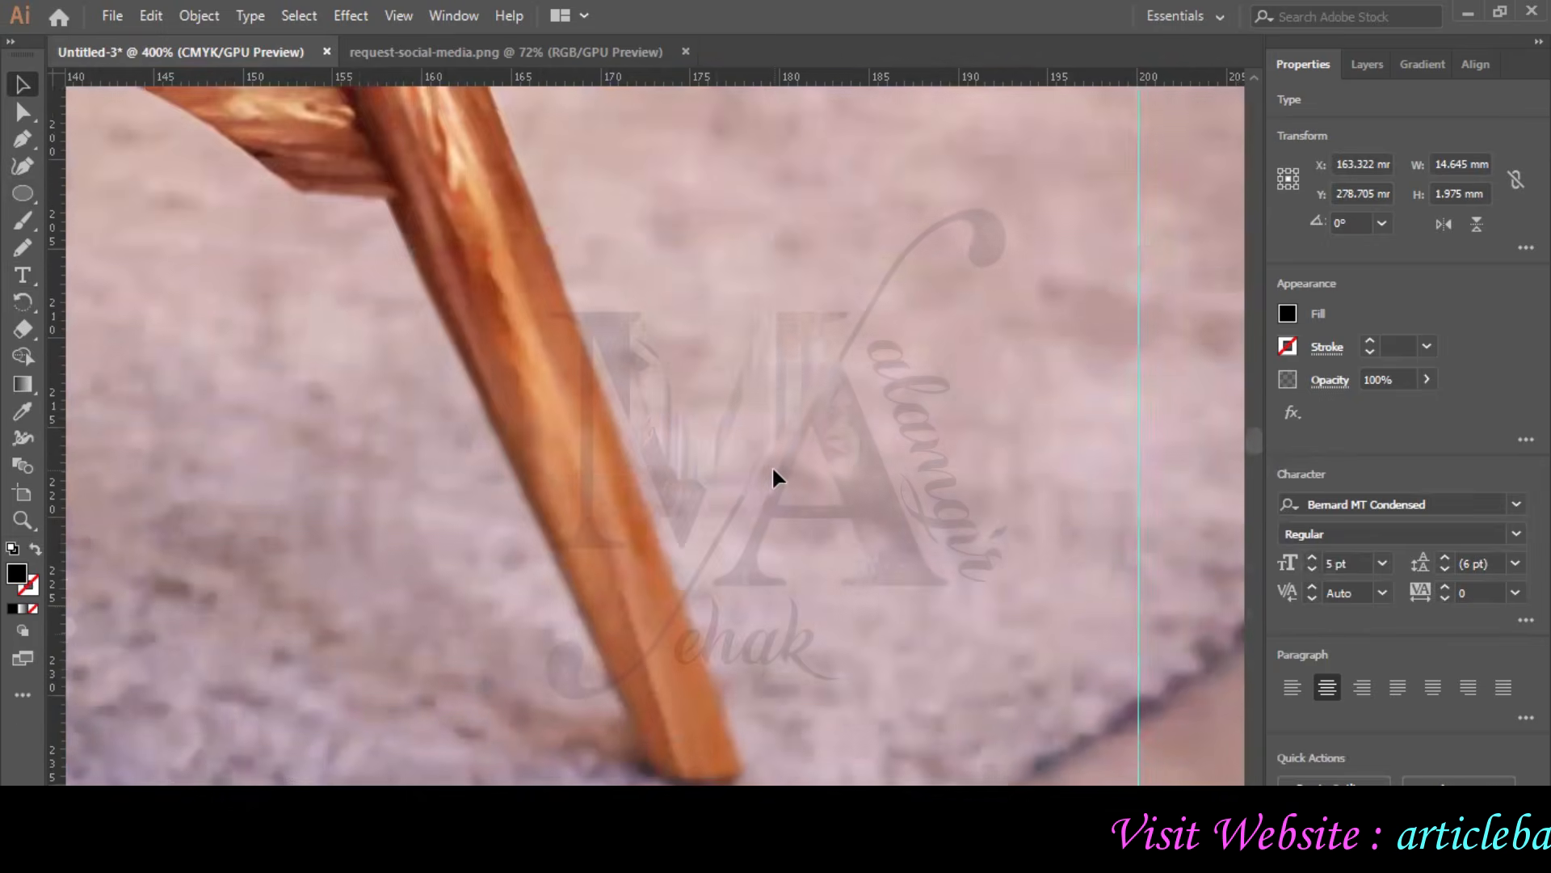
pyautogui.scroll(8, 772, 464)
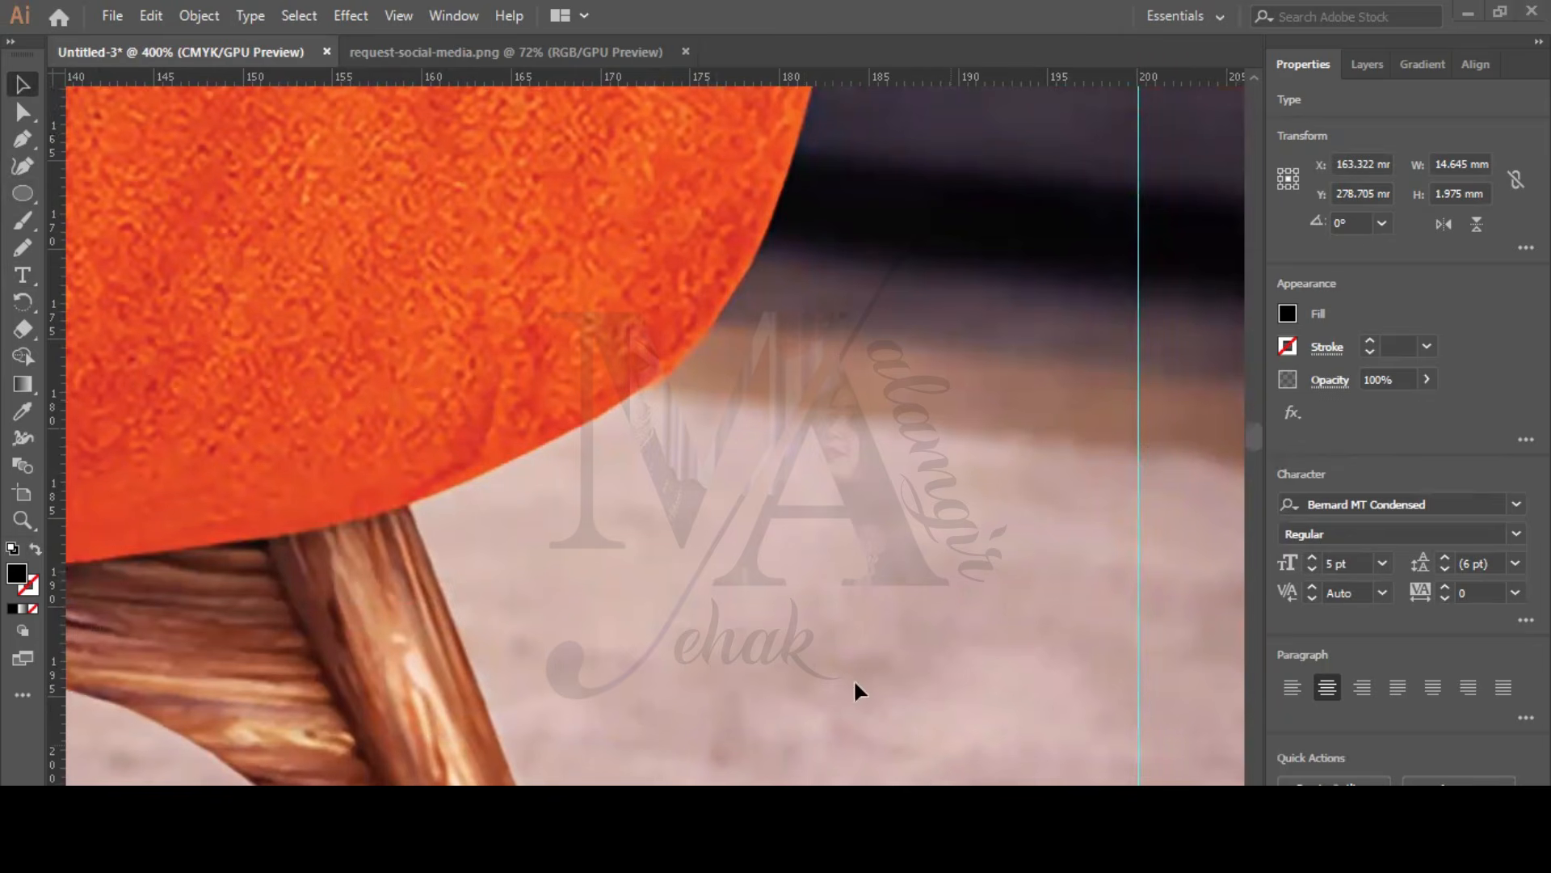
pyautogui.scroll(-5, 257, 529)
pyautogui.scroll(4, 275, 448)
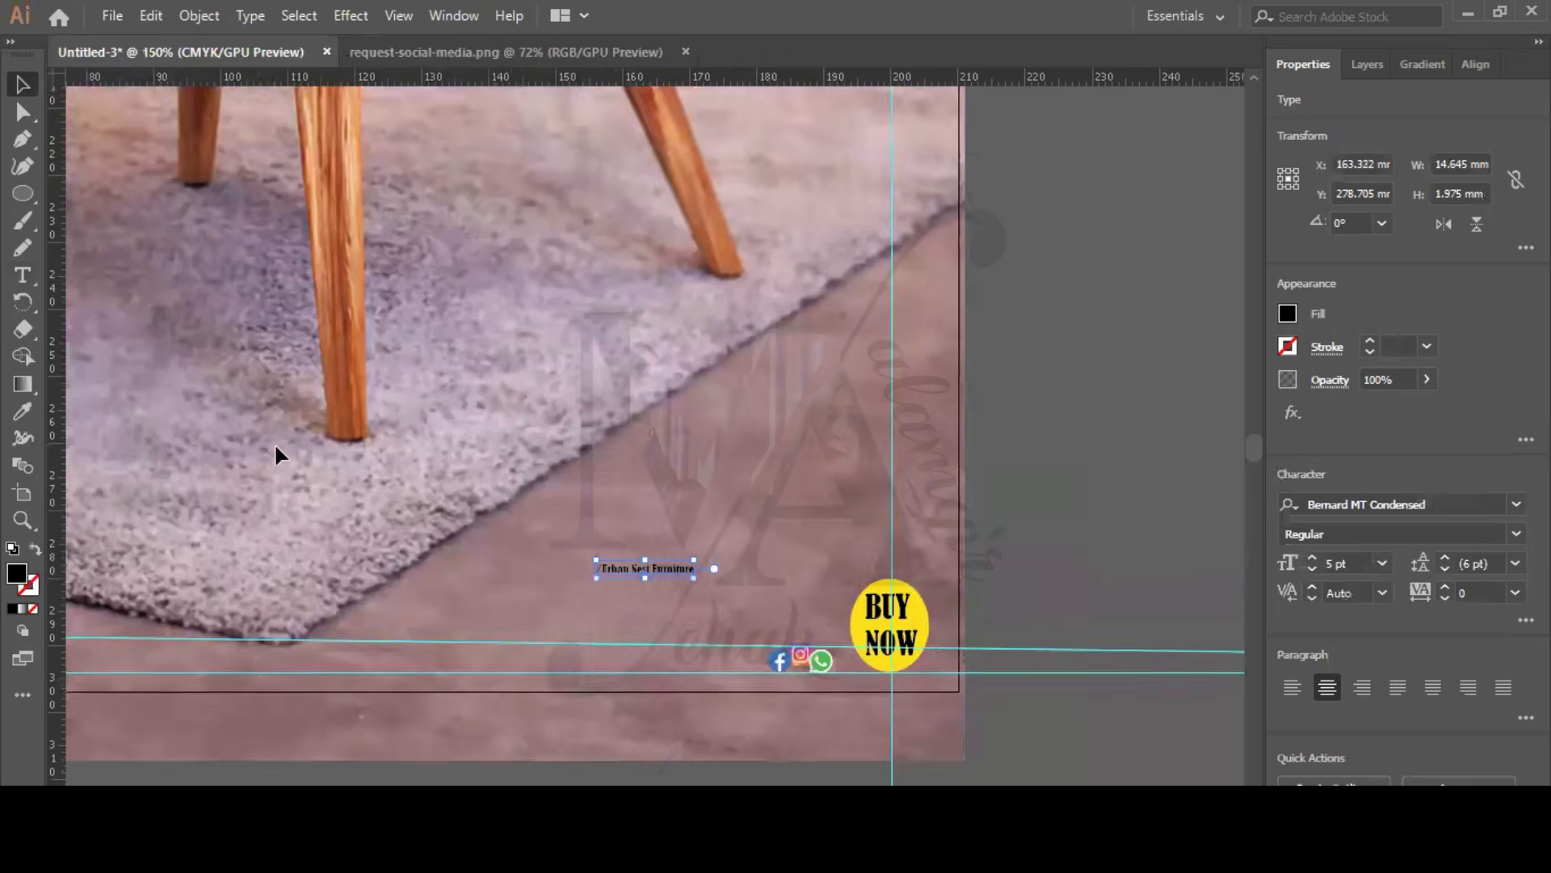
pyautogui.scroll(15, 273, 443)
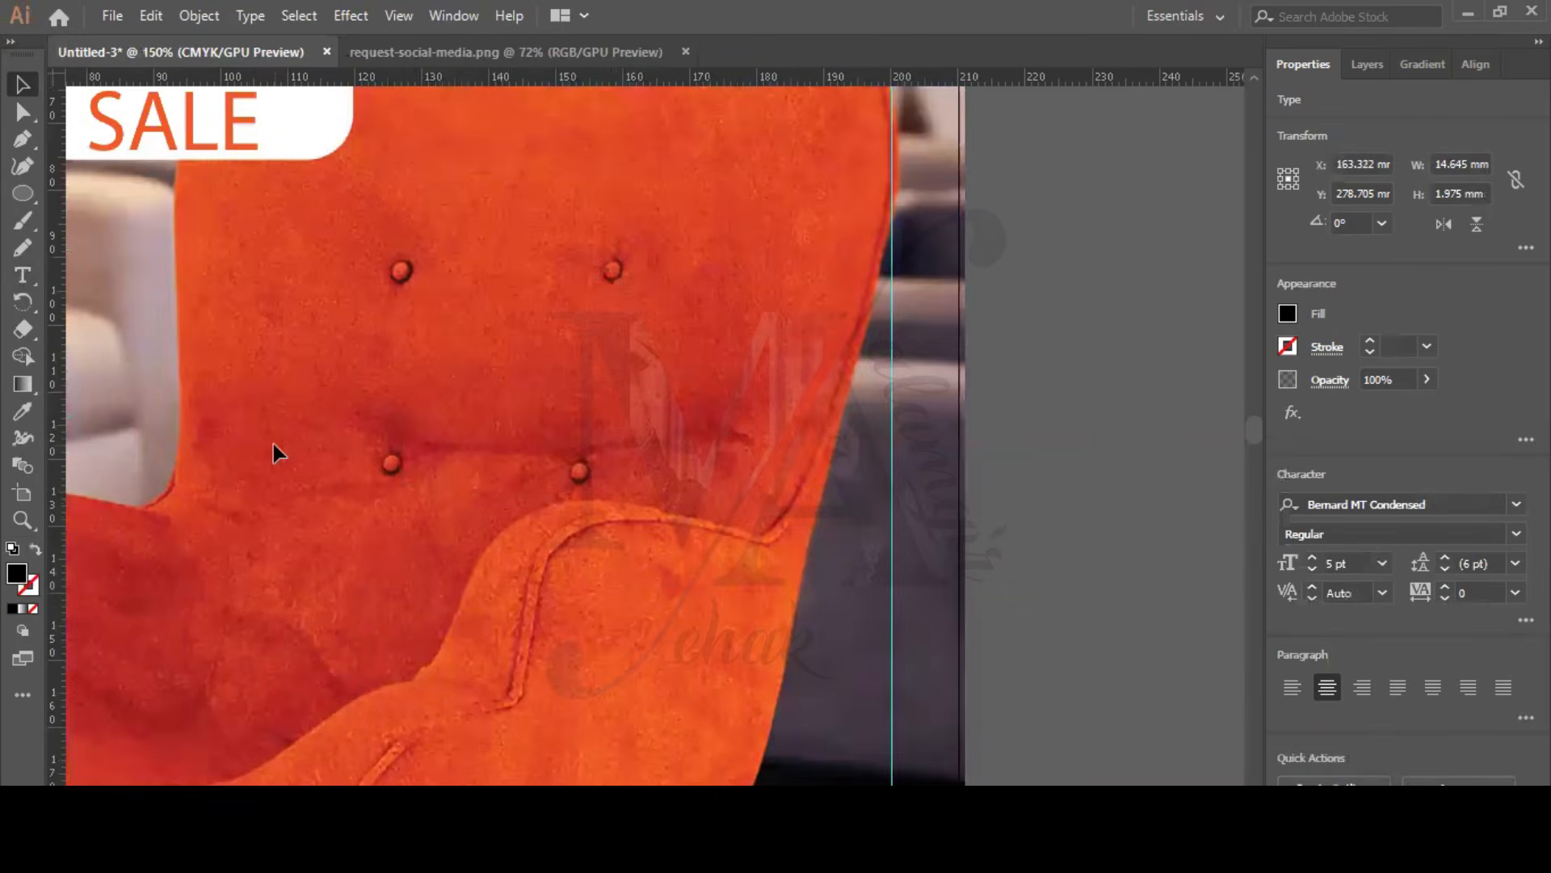
pyautogui.click(213, 274)
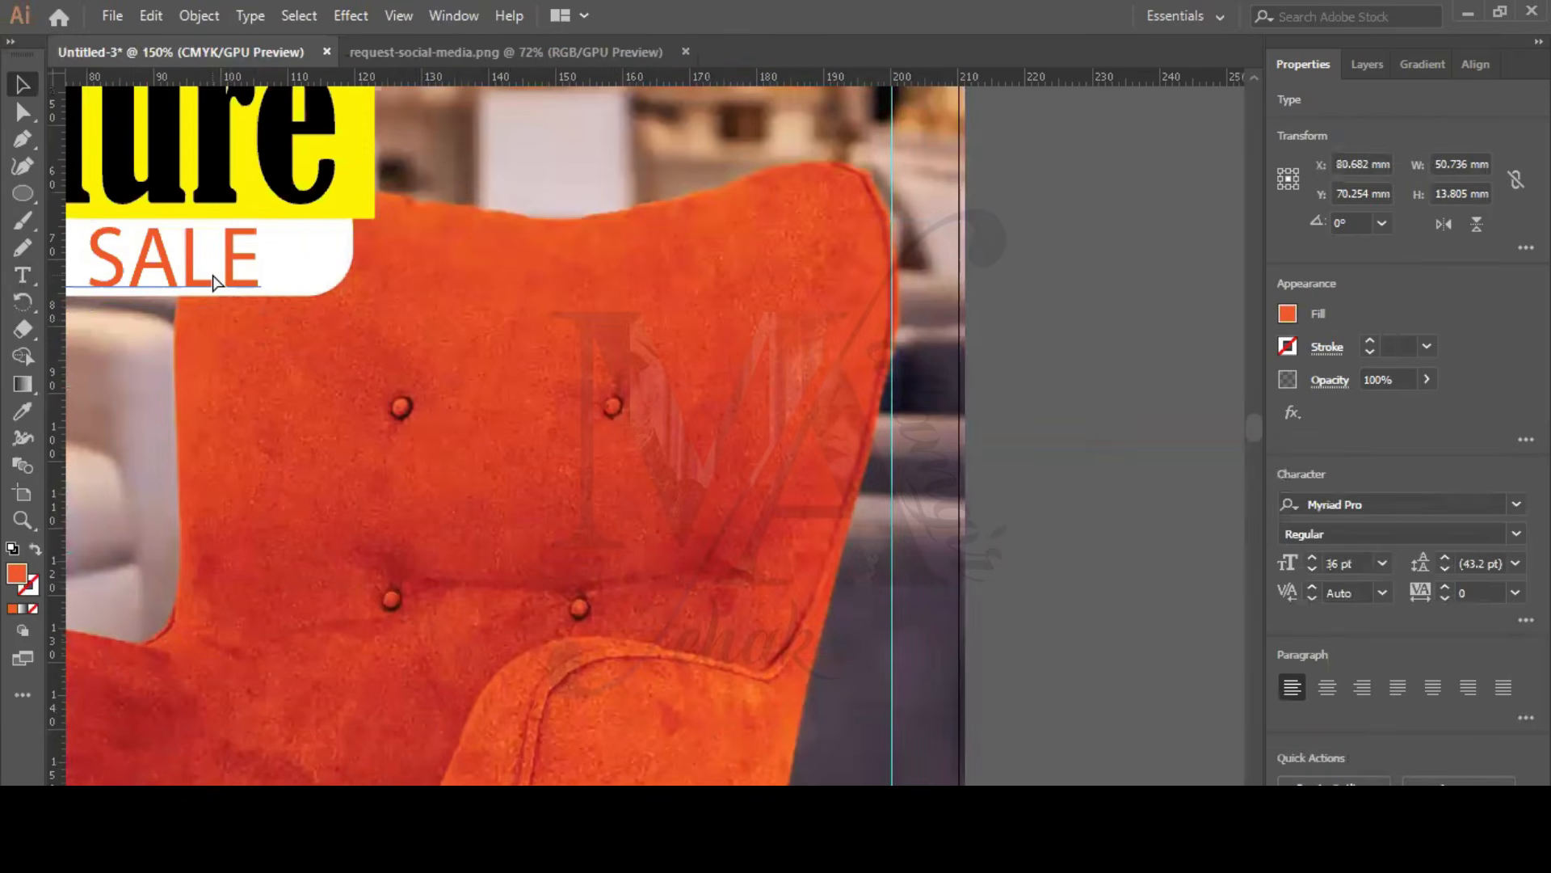
pyautogui.moveTo(1254, 424); pyautogui.dragTo(1192, 296)
pyautogui.hotkey('ctrl', '0')
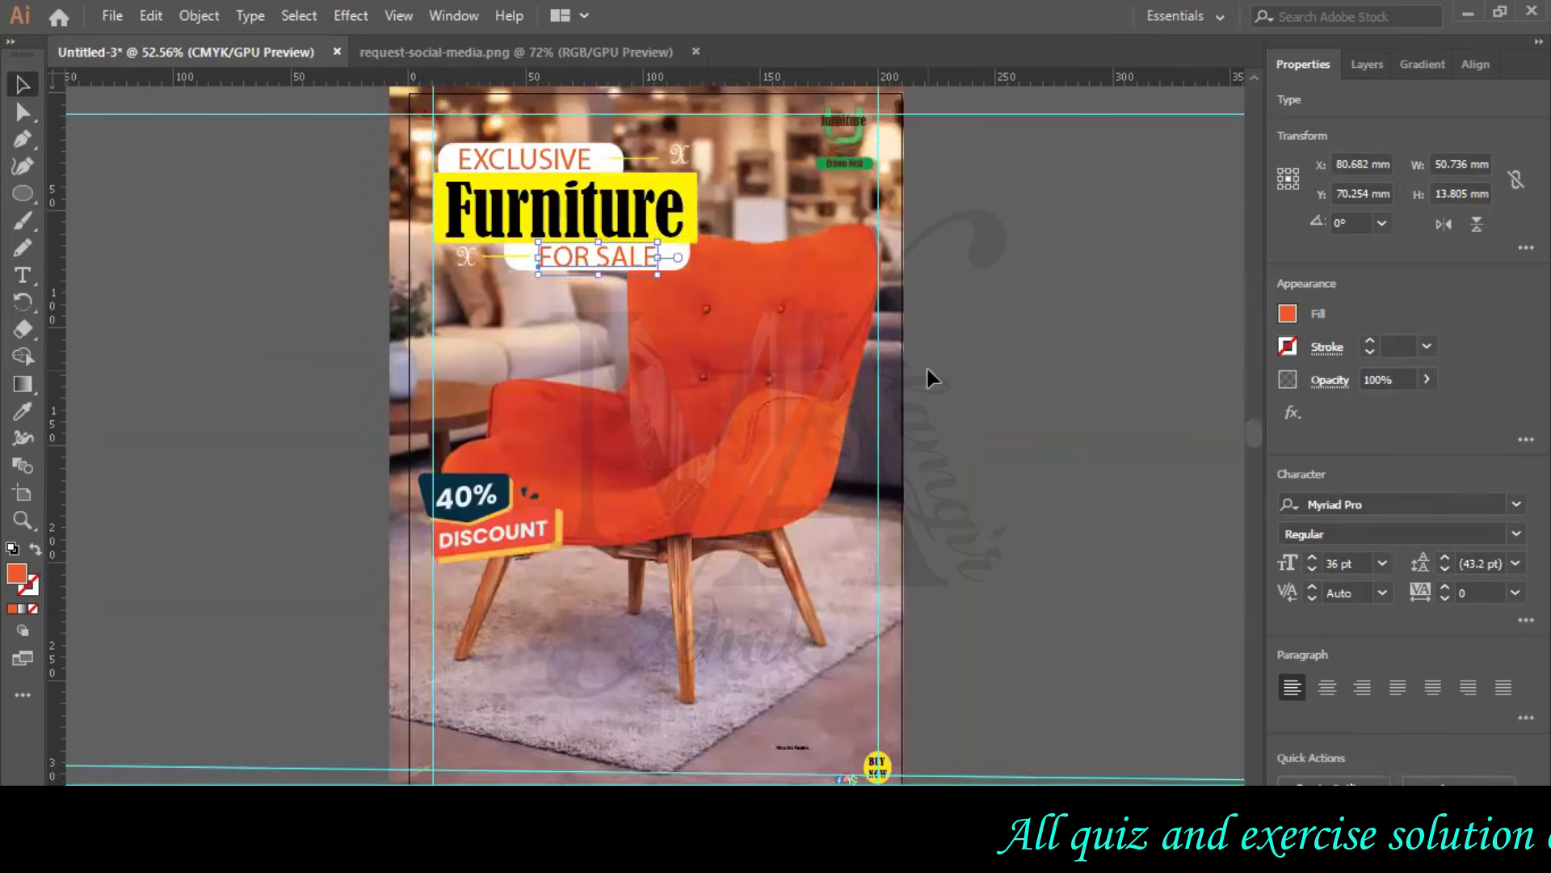
pyautogui.hotkey('ctrl', '+')
pyautogui.hotkey('ctrl', '+')
pyautogui.hotkey('ctrl', '+')
pyautogui.hotkey('ctrl', '+')
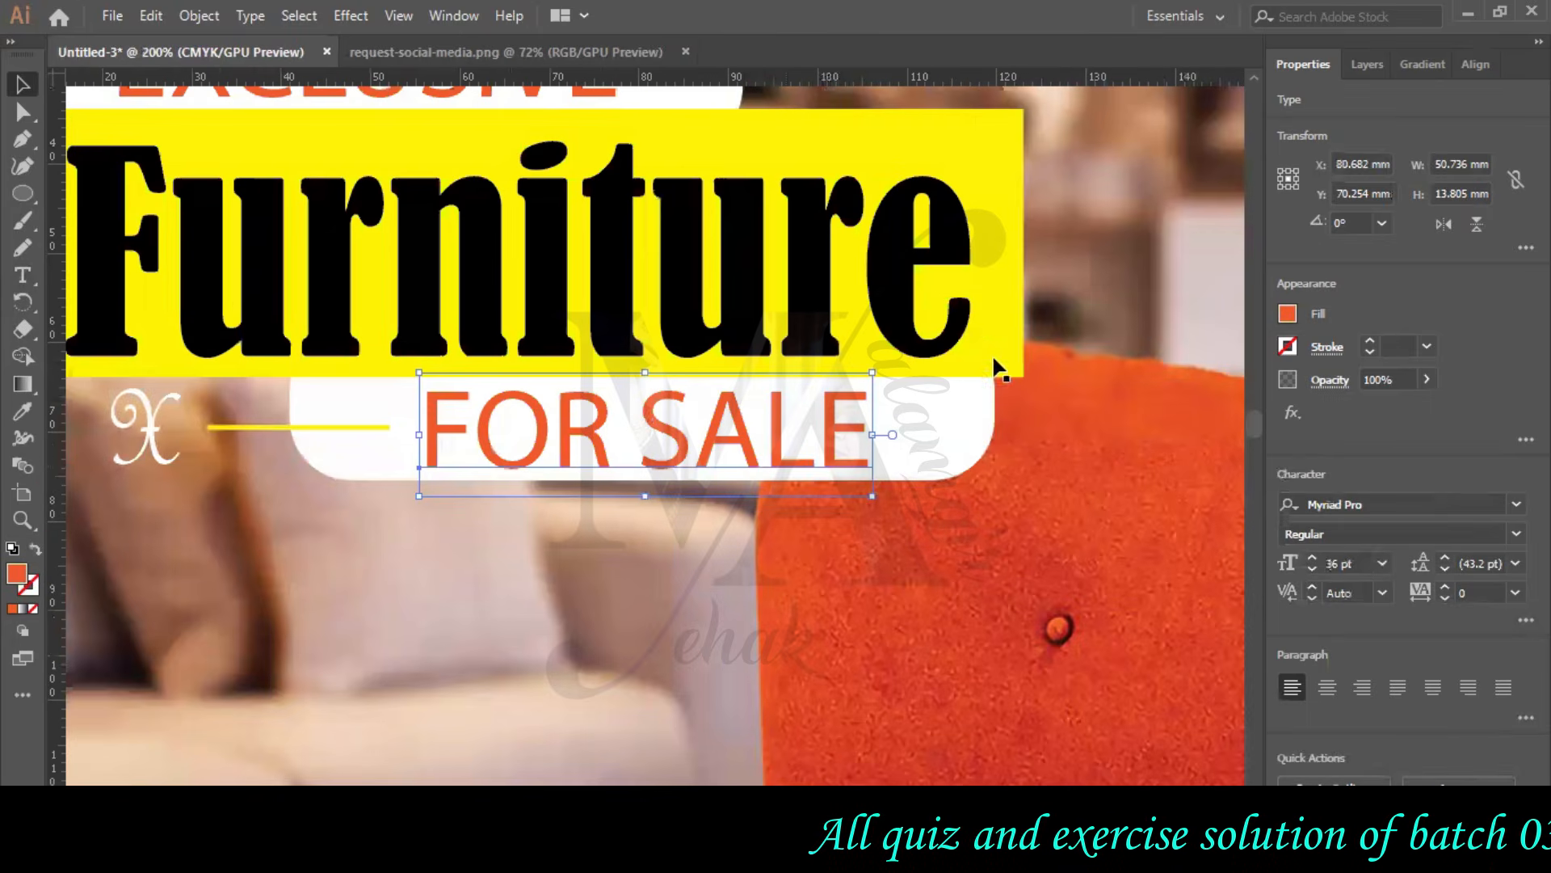
# - Change the font of the "/Urban Nest Furniture" text near the BUY NOW badge to Myriad Pro
pyautogui.moveTo(1254, 424); pyautogui.dragTo(1272, 450)
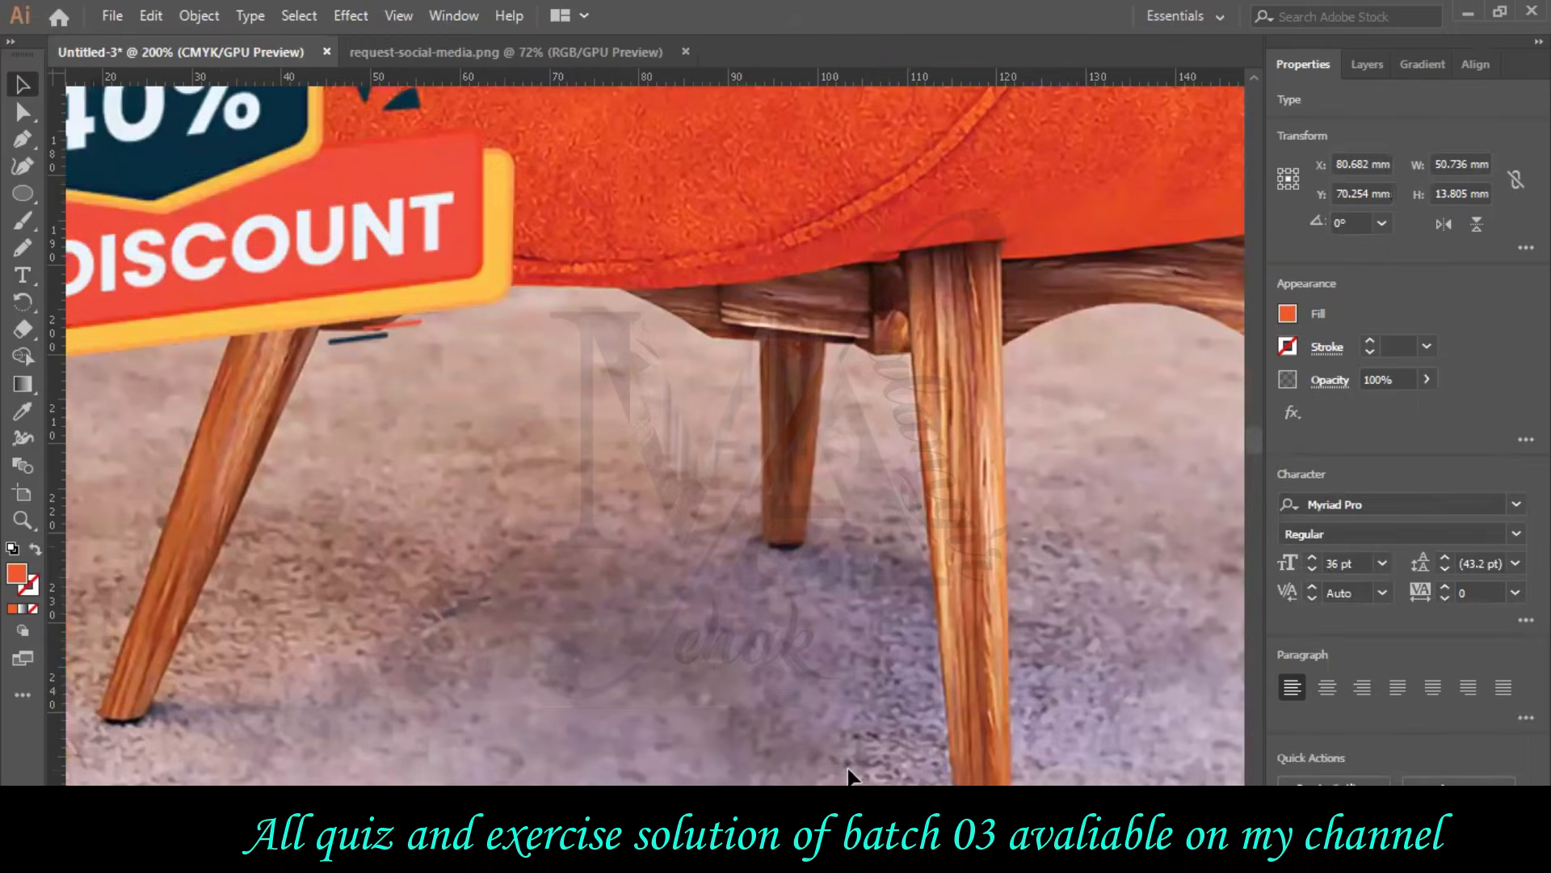
pyautogui.moveTo(848, 812); pyautogui.dragTo(860, 812)
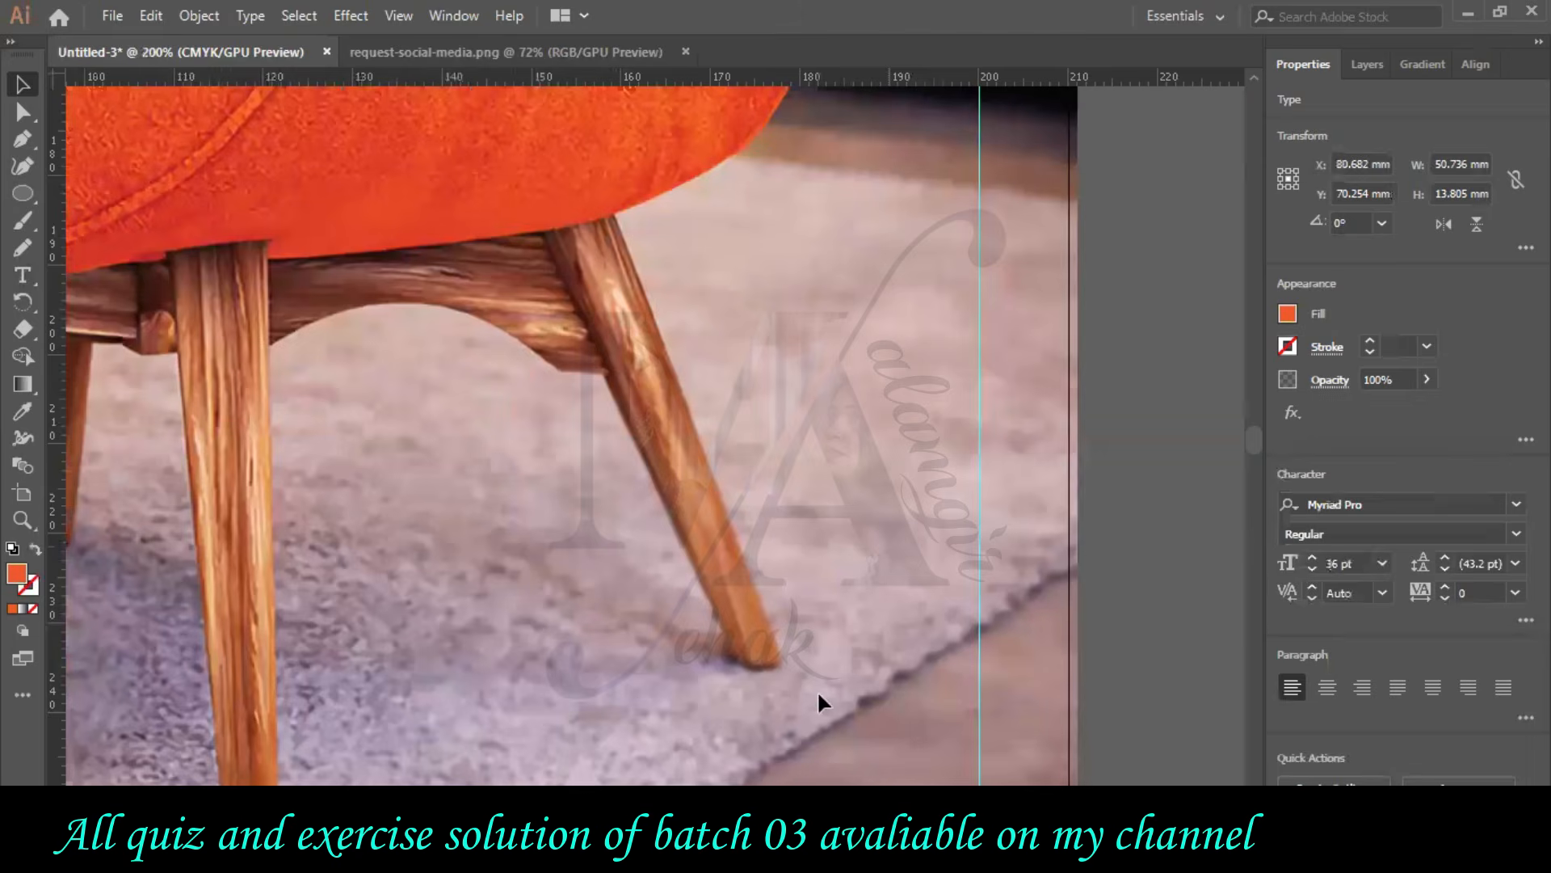
pyautogui.scroll(-5, 831, 566)
pyautogui.scroll(-5, 832, 564)
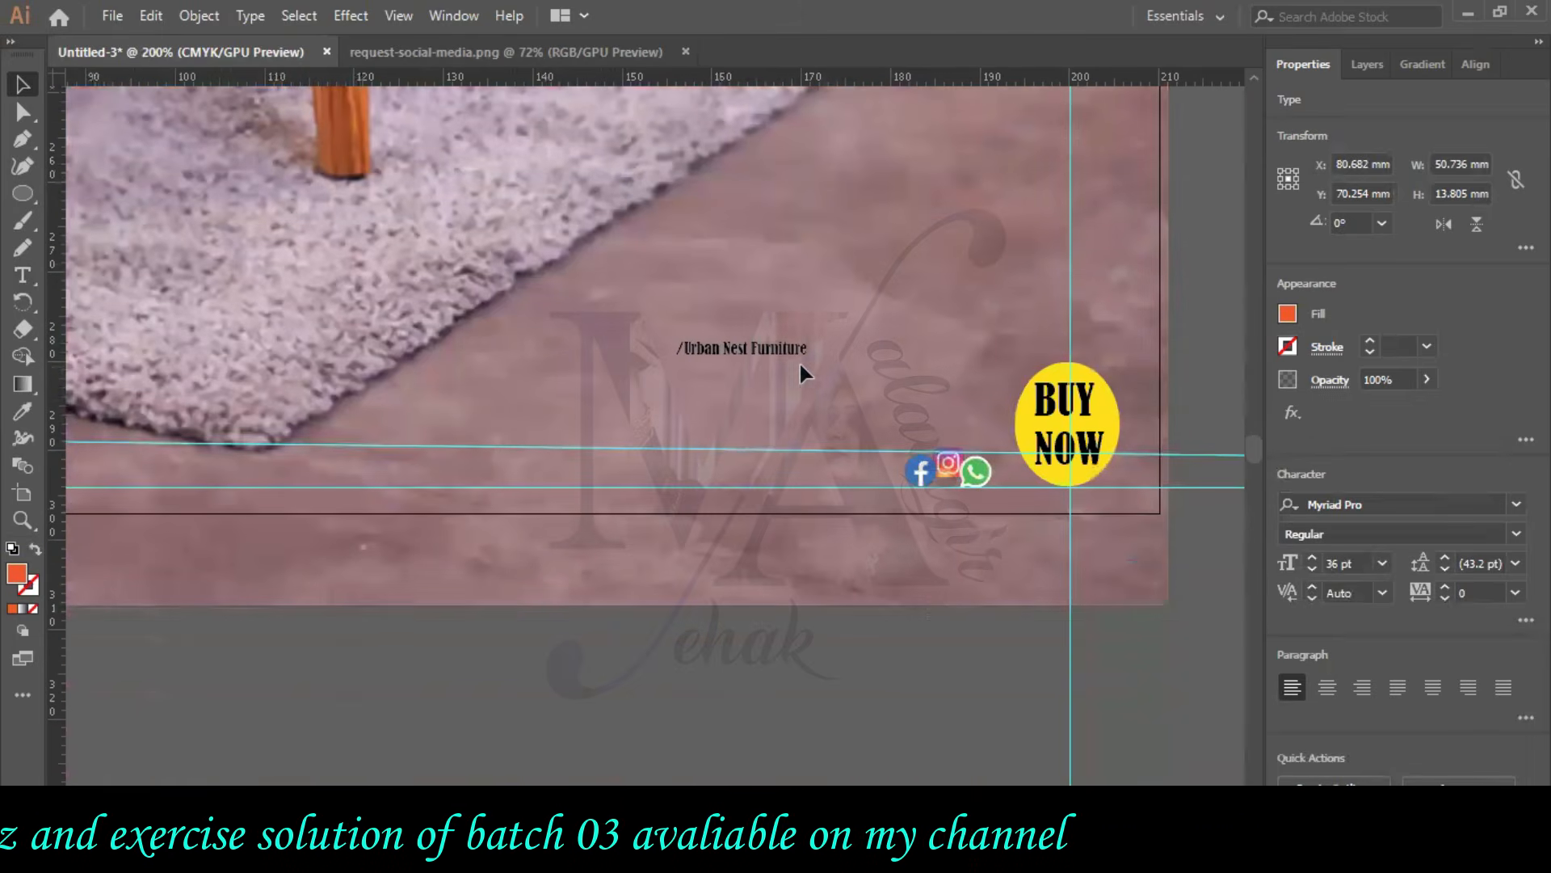
pyautogui.click(779, 353)
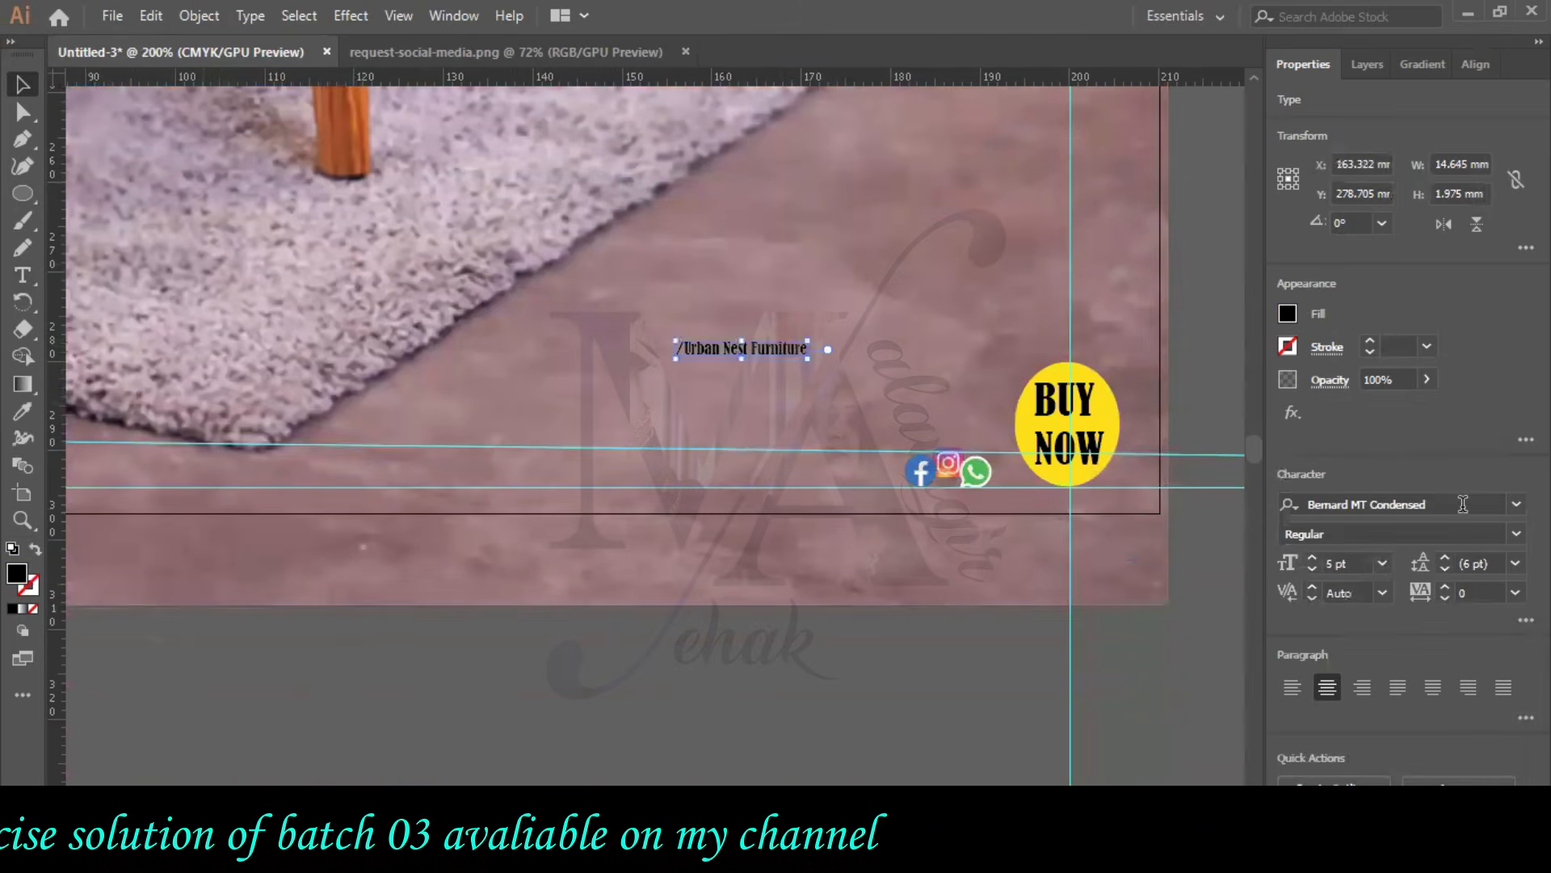
pyautogui.click(1373, 504)
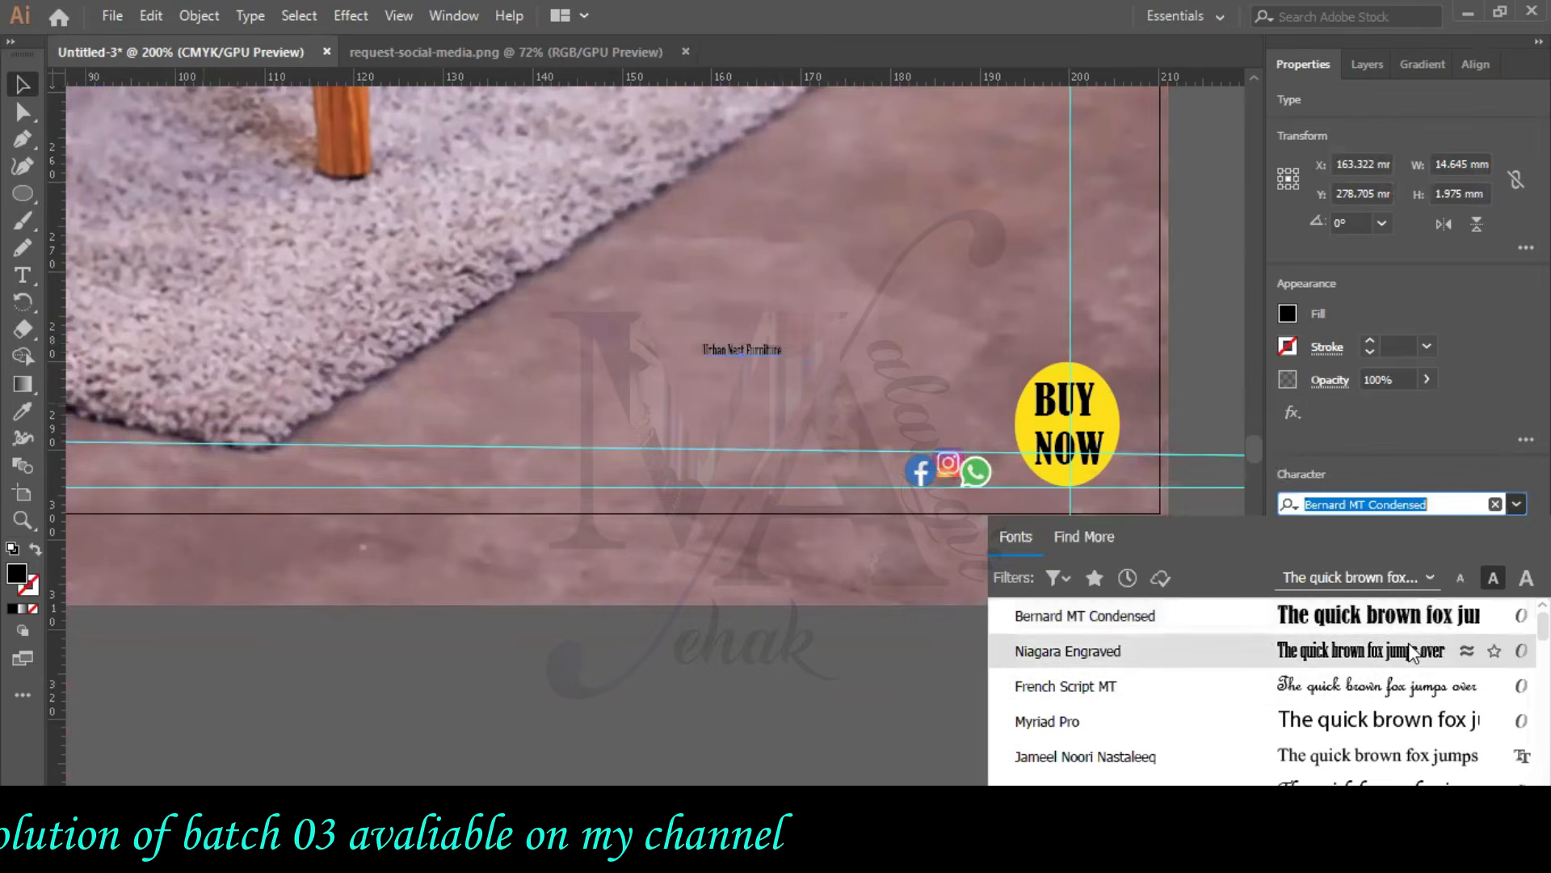
pyautogui.click(1123, 721)
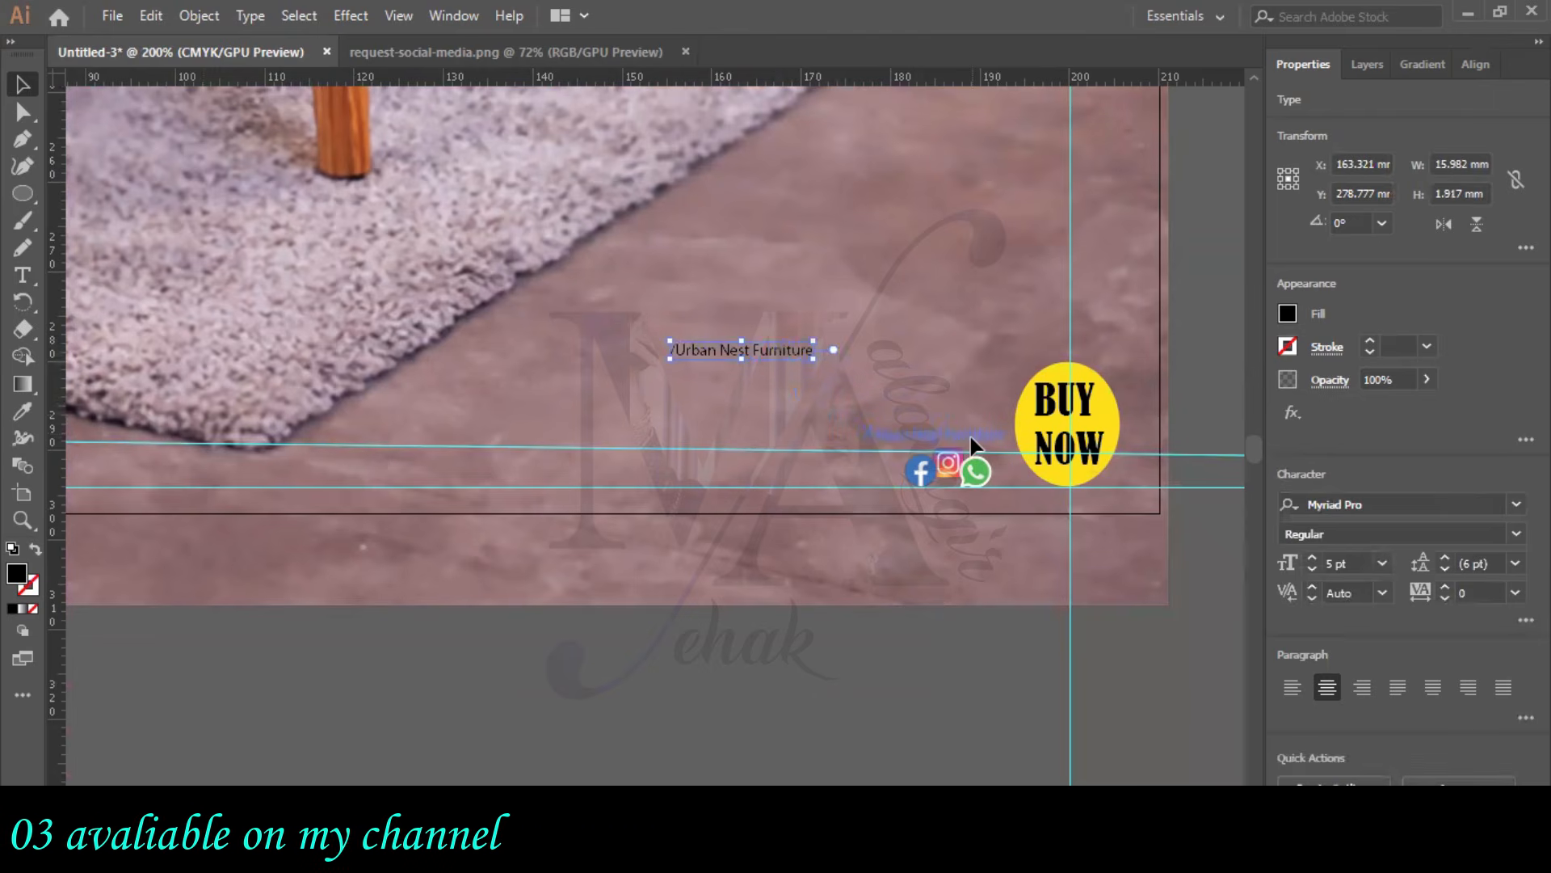
# - Arrange the social media icons directly above the "/Urban Nest Furniture" text, with both beside the BUY NOW badge
pyautogui.moveTo(971, 433); pyautogui.dragTo(963, 393)
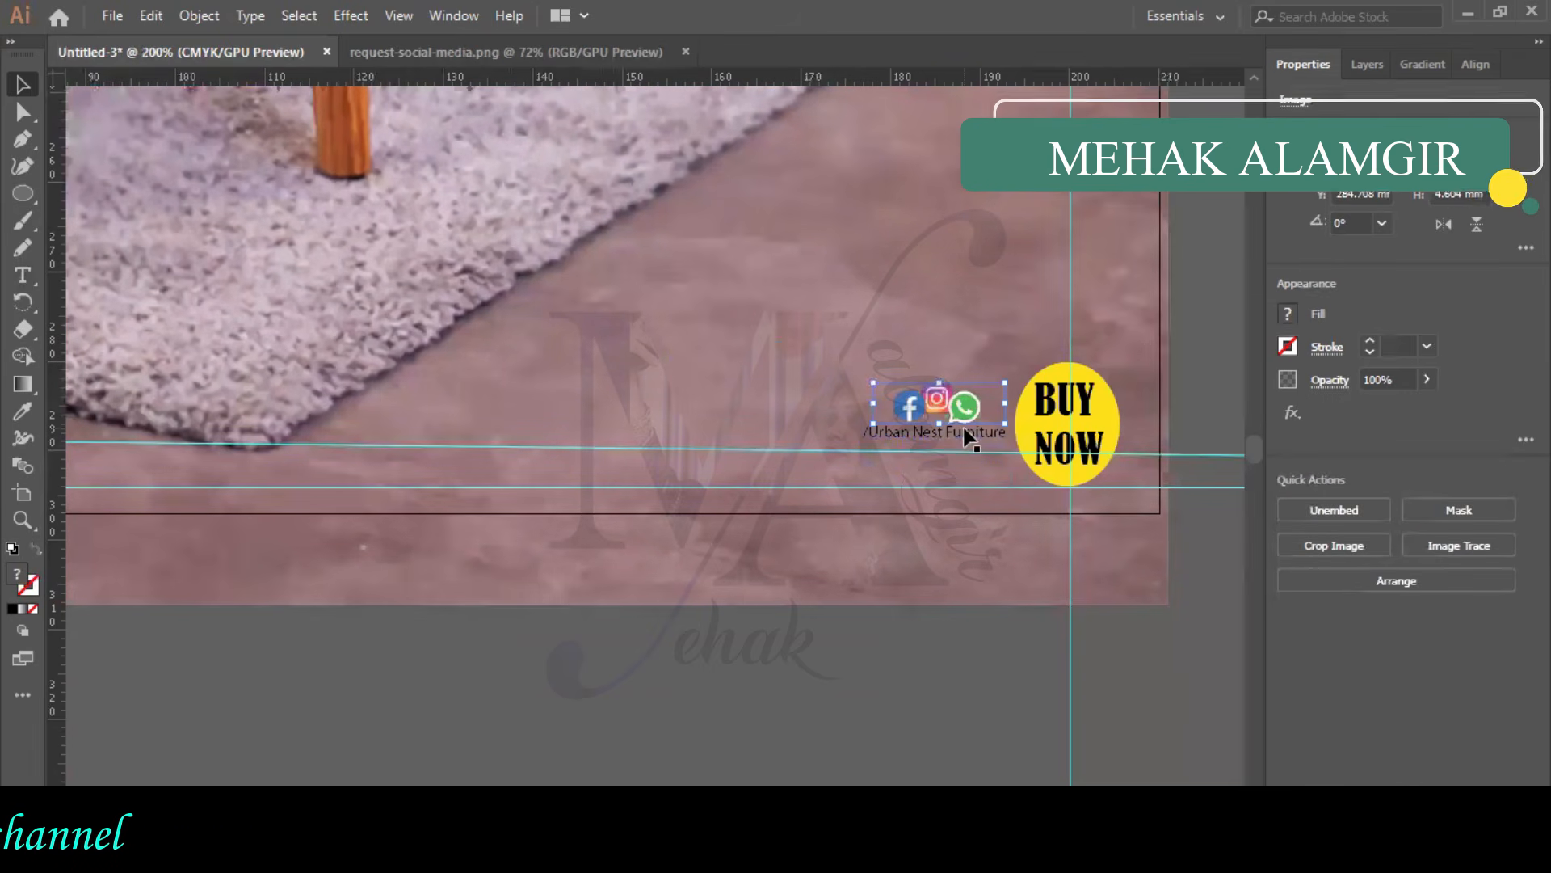
pyautogui.moveTo(963, 471); pyautogui.dragTo(951, 451)
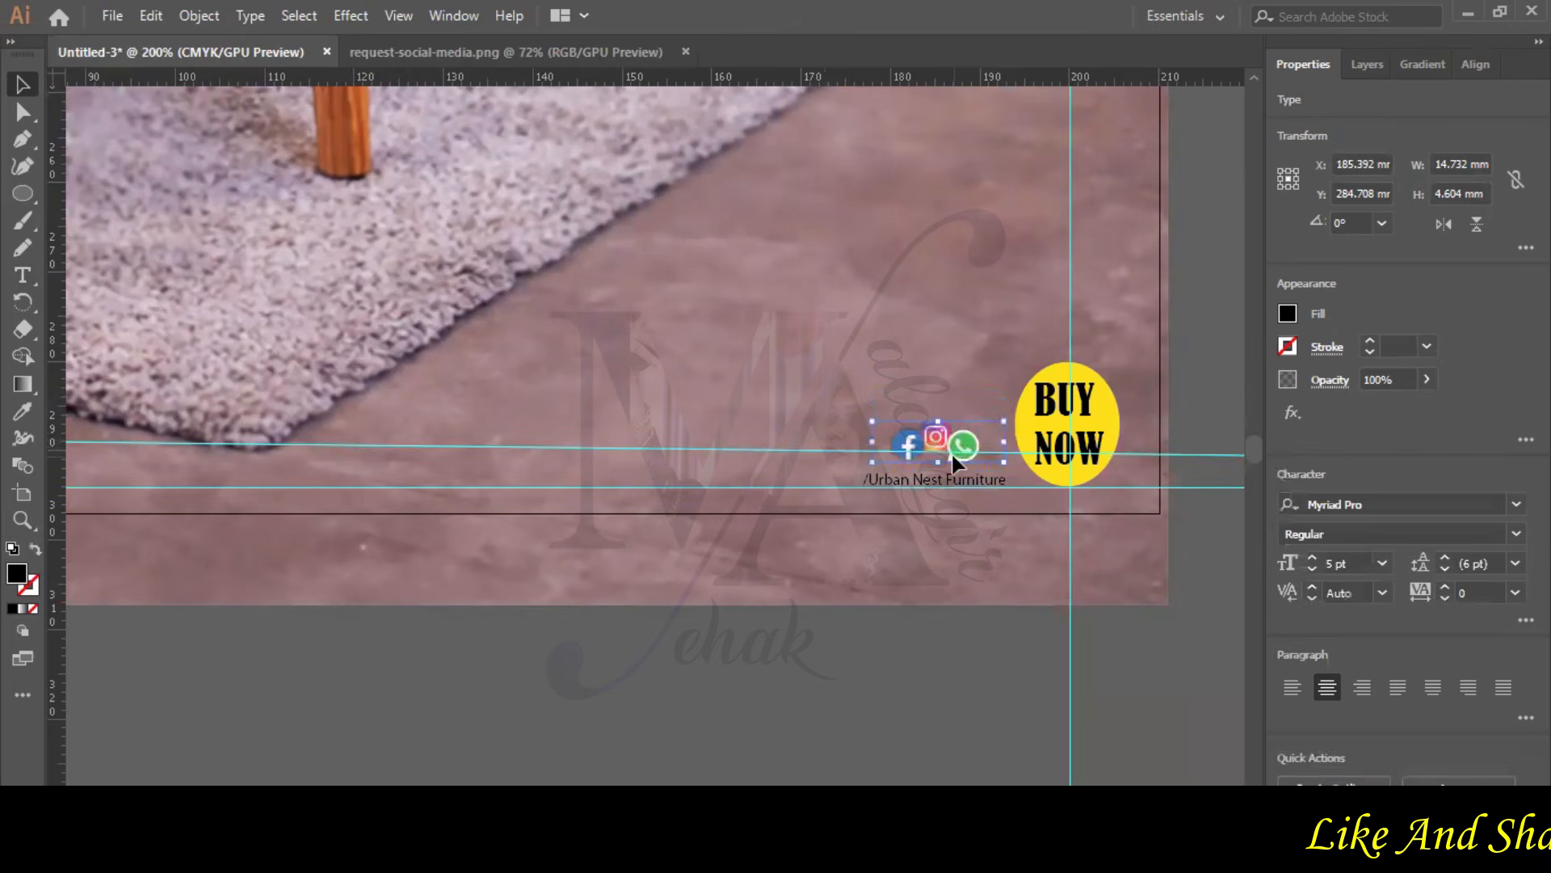
pyautogui.click(822, 436)
# - Set the fill of the "/Urban Nest Furniture" text to white and deselect it
pyautogui.click(907, 479)
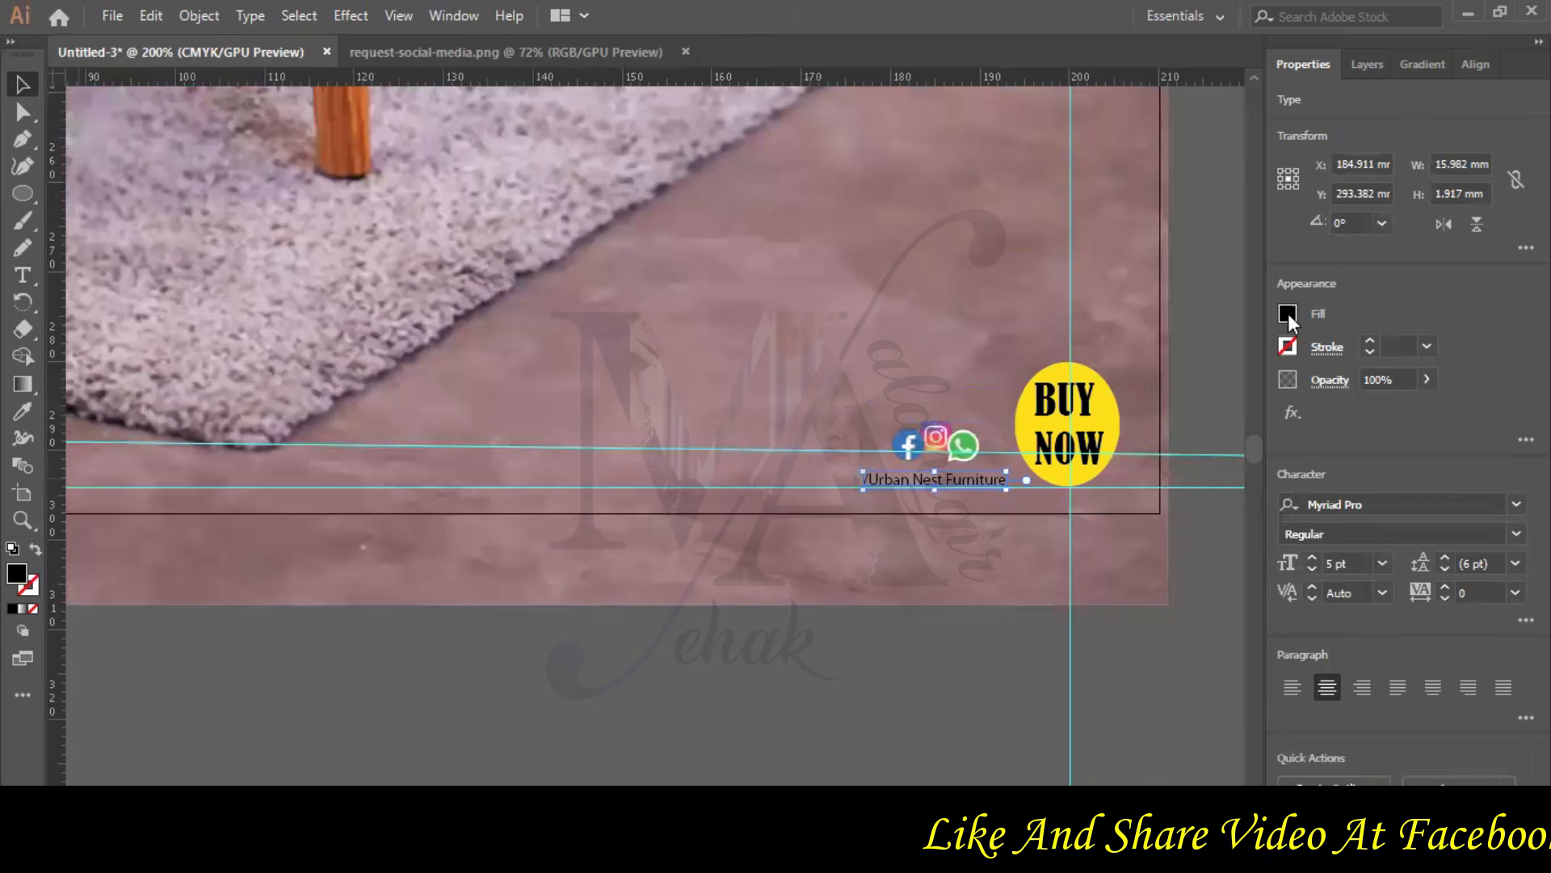
pyautogui.click(1288, 313)
pyautogui.click(1075, 388)
pyautogui.press('Escape')
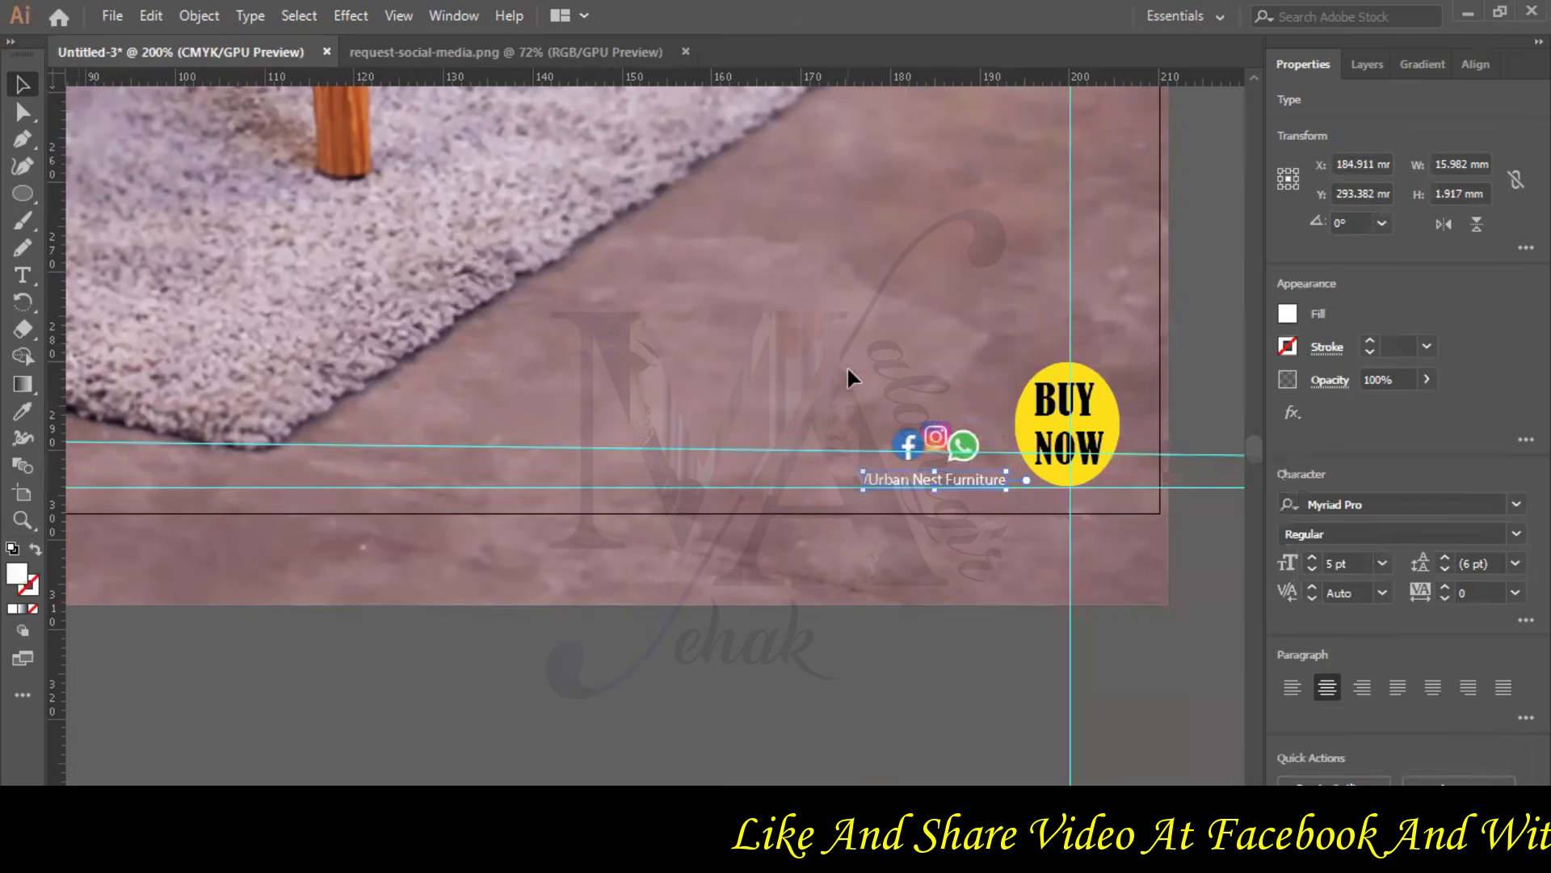
pyautogui.click(847, 371)
# - Add a text line with the contact phone number on the floor near the poster's lower-left corner
pyautogui.hscroll(-10, 847, 371)
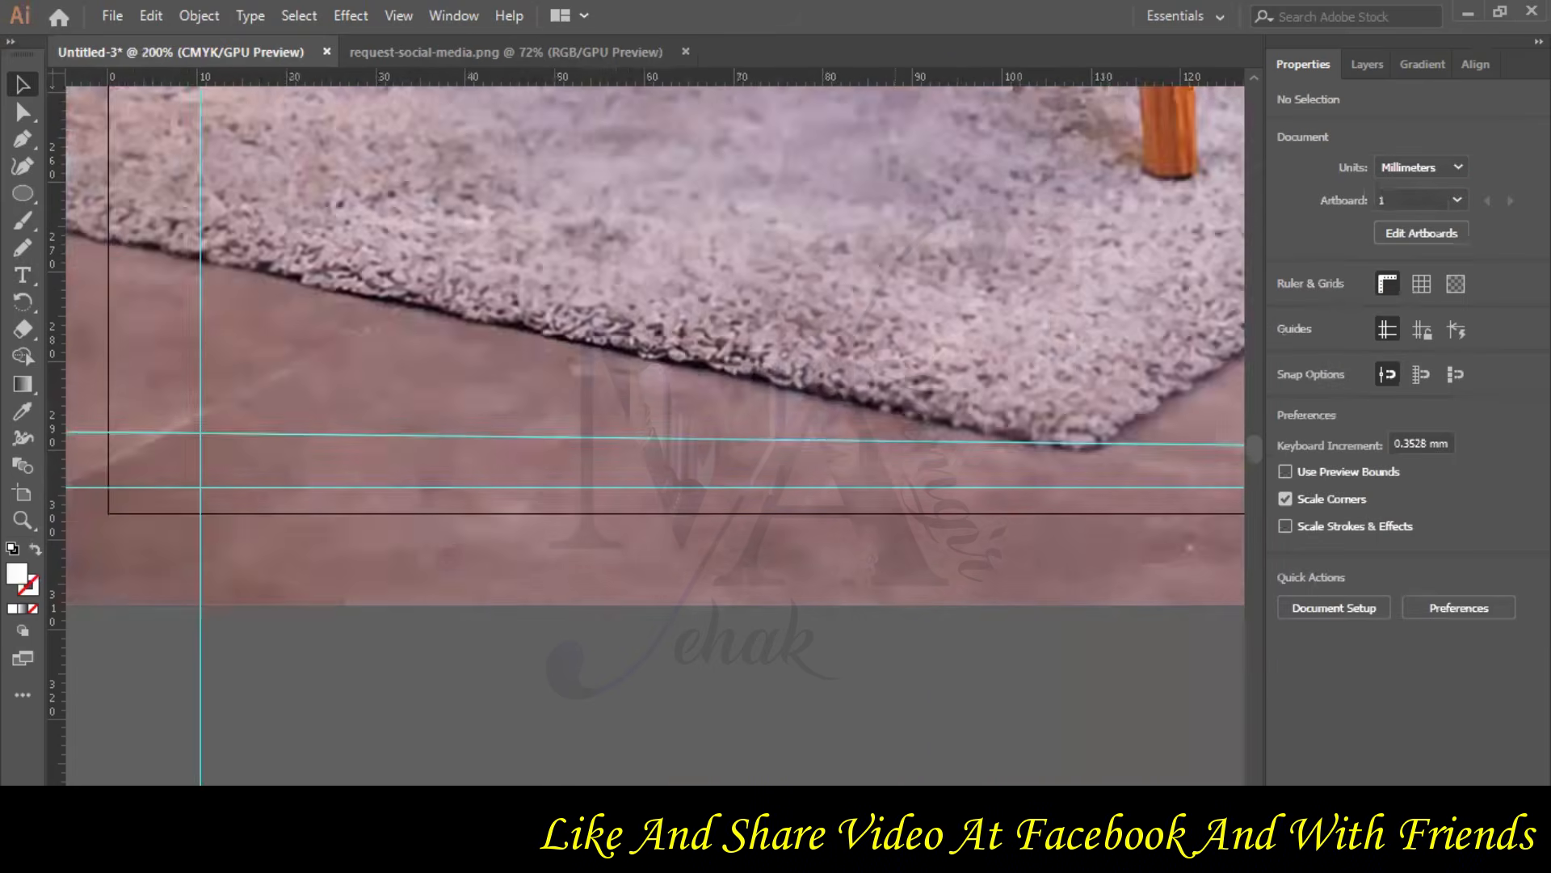
pyautogui.hscroll(-2, 670, 516)
pyautogui.hscroll(1, 670, 517)
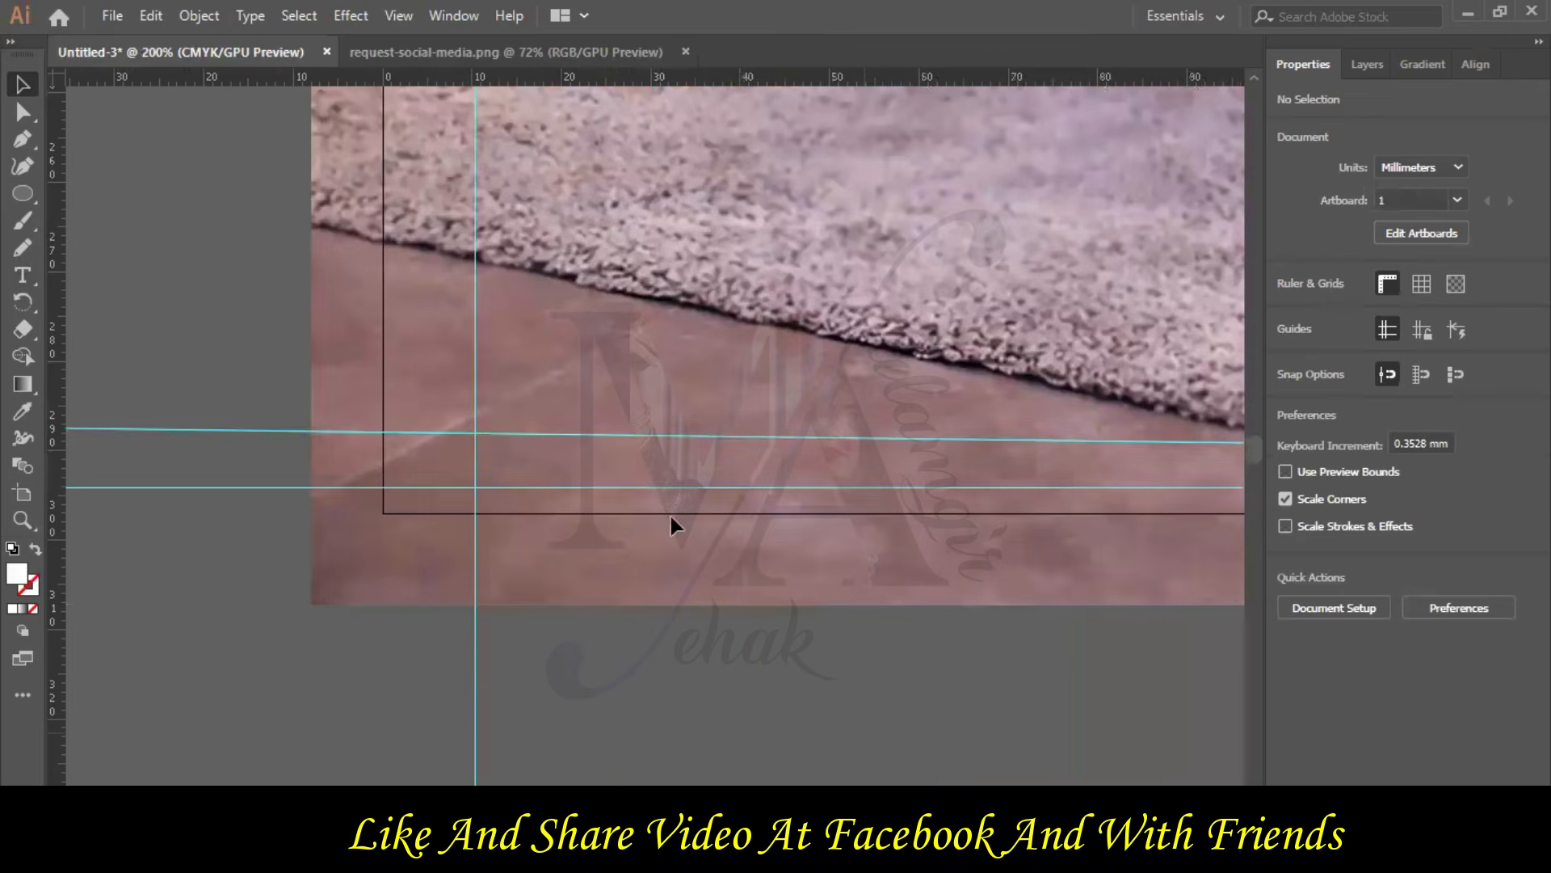
pyautogui.scroll(2, 671, 516)
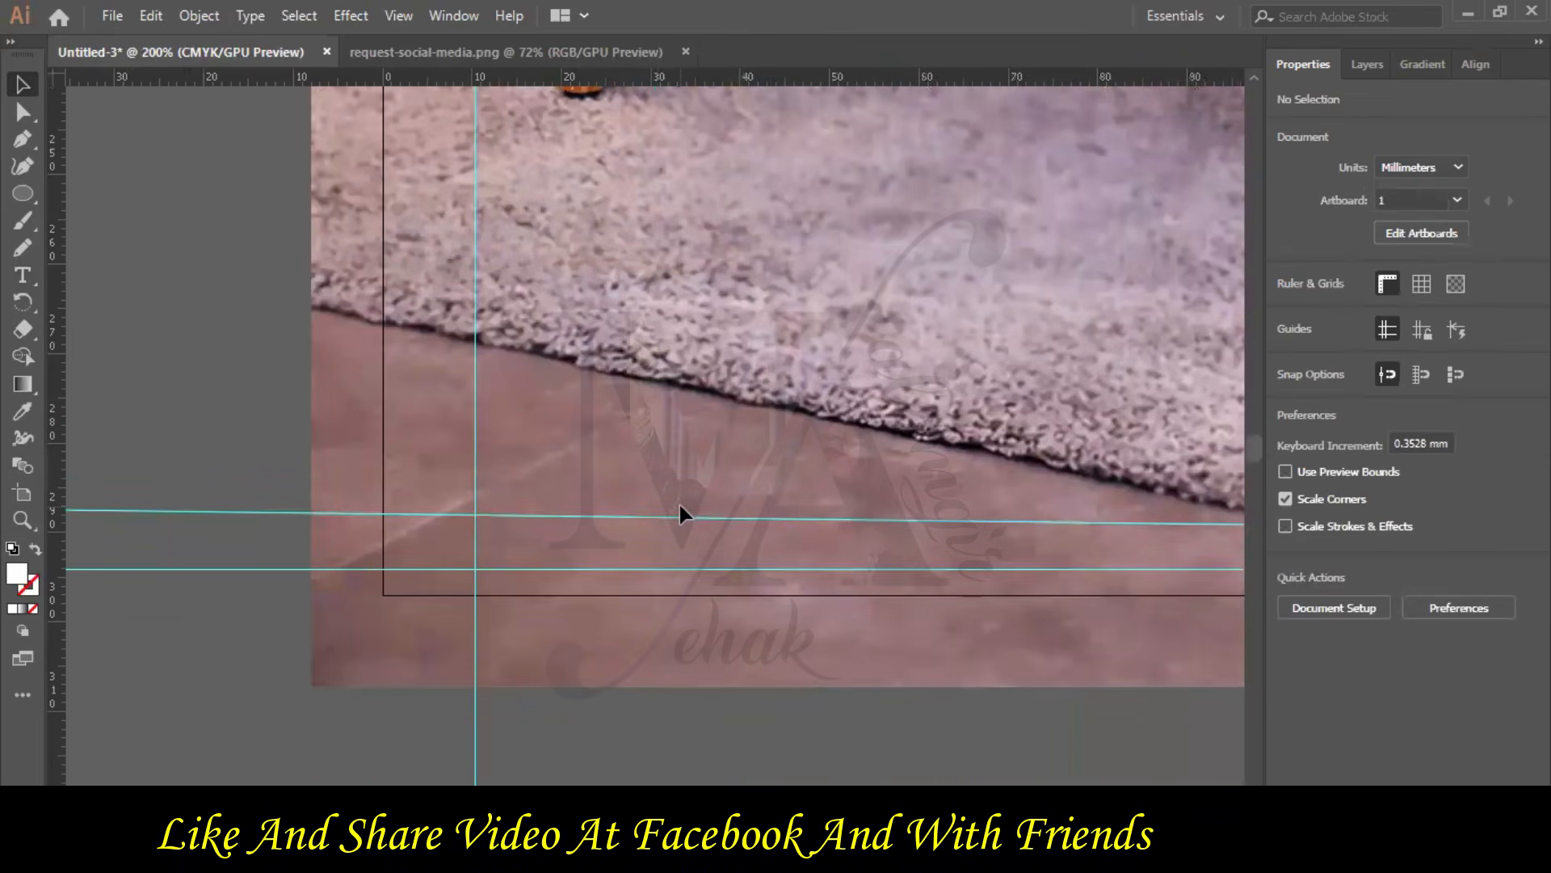
pyautogui.click(18, 277)
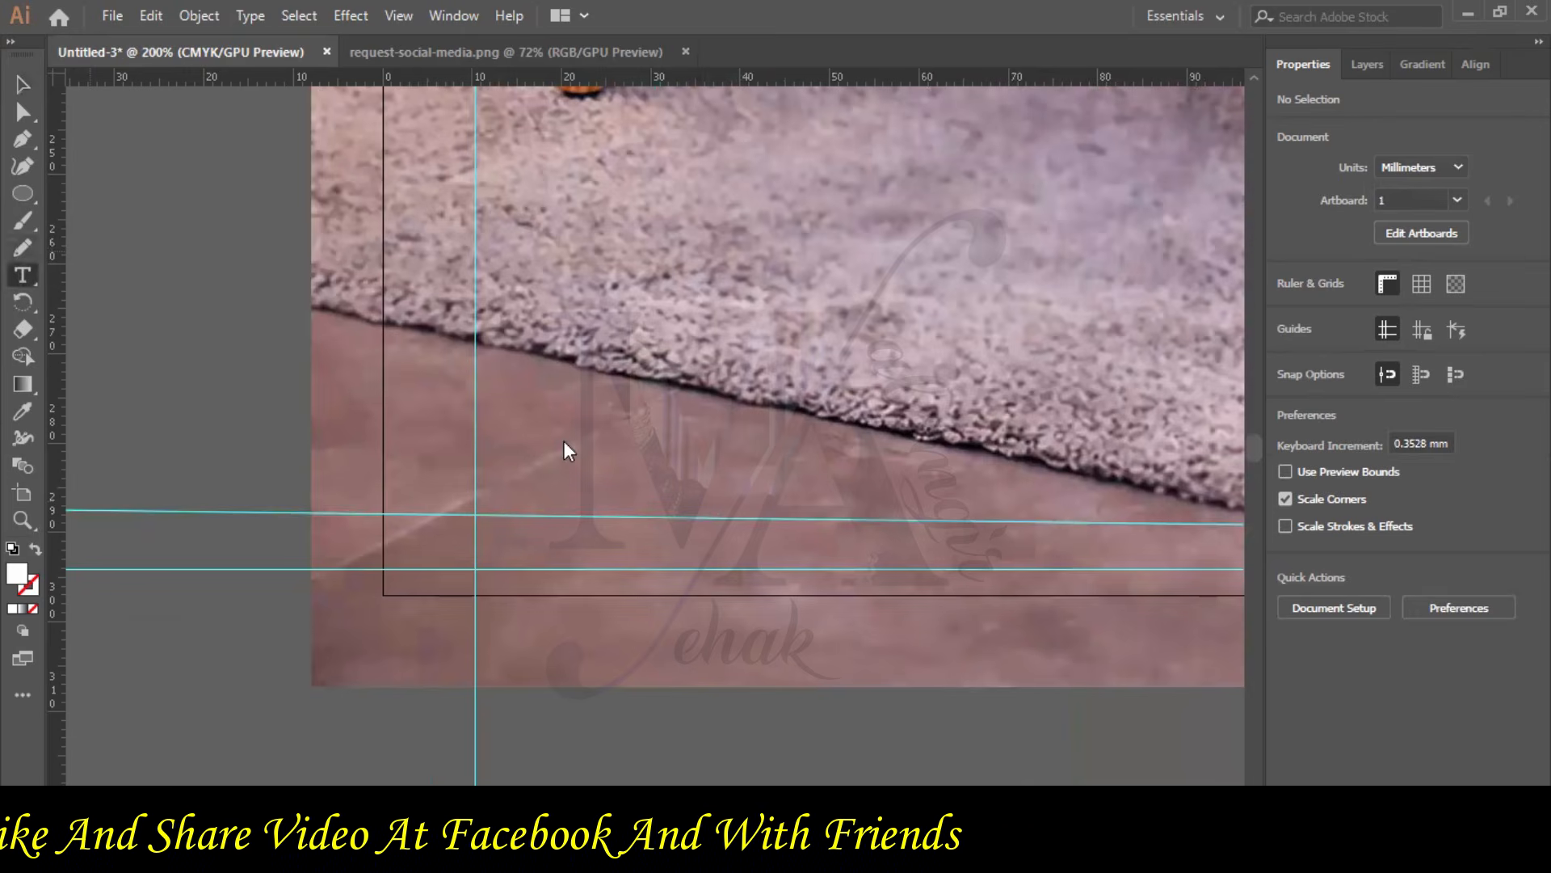
pyautogui.click(564, 439)
pyautogui.press('BackSpace')
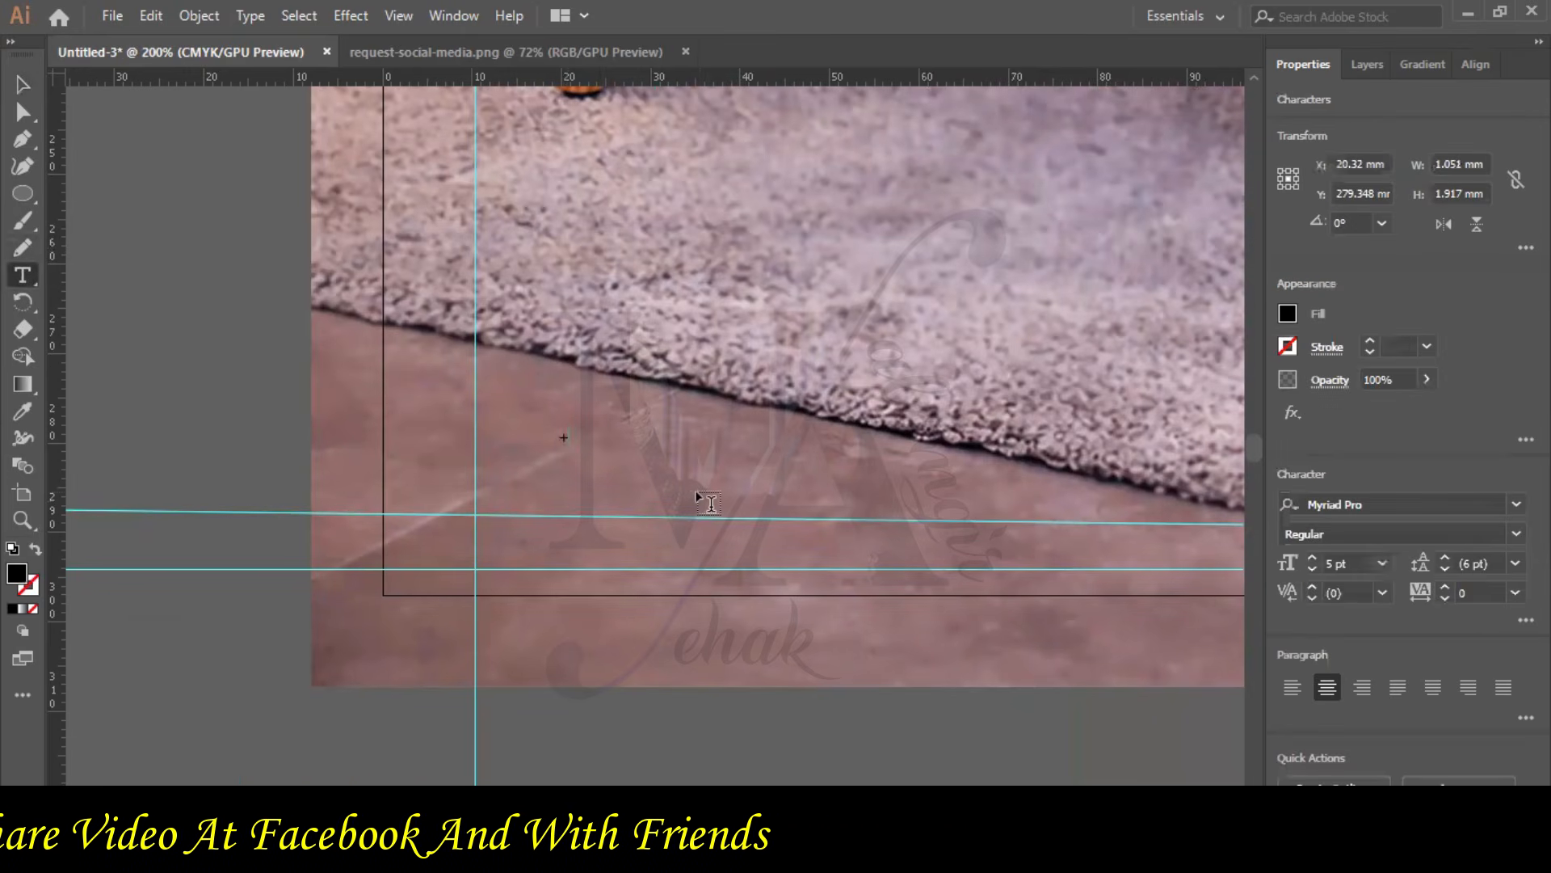
pyautogui.write('123')
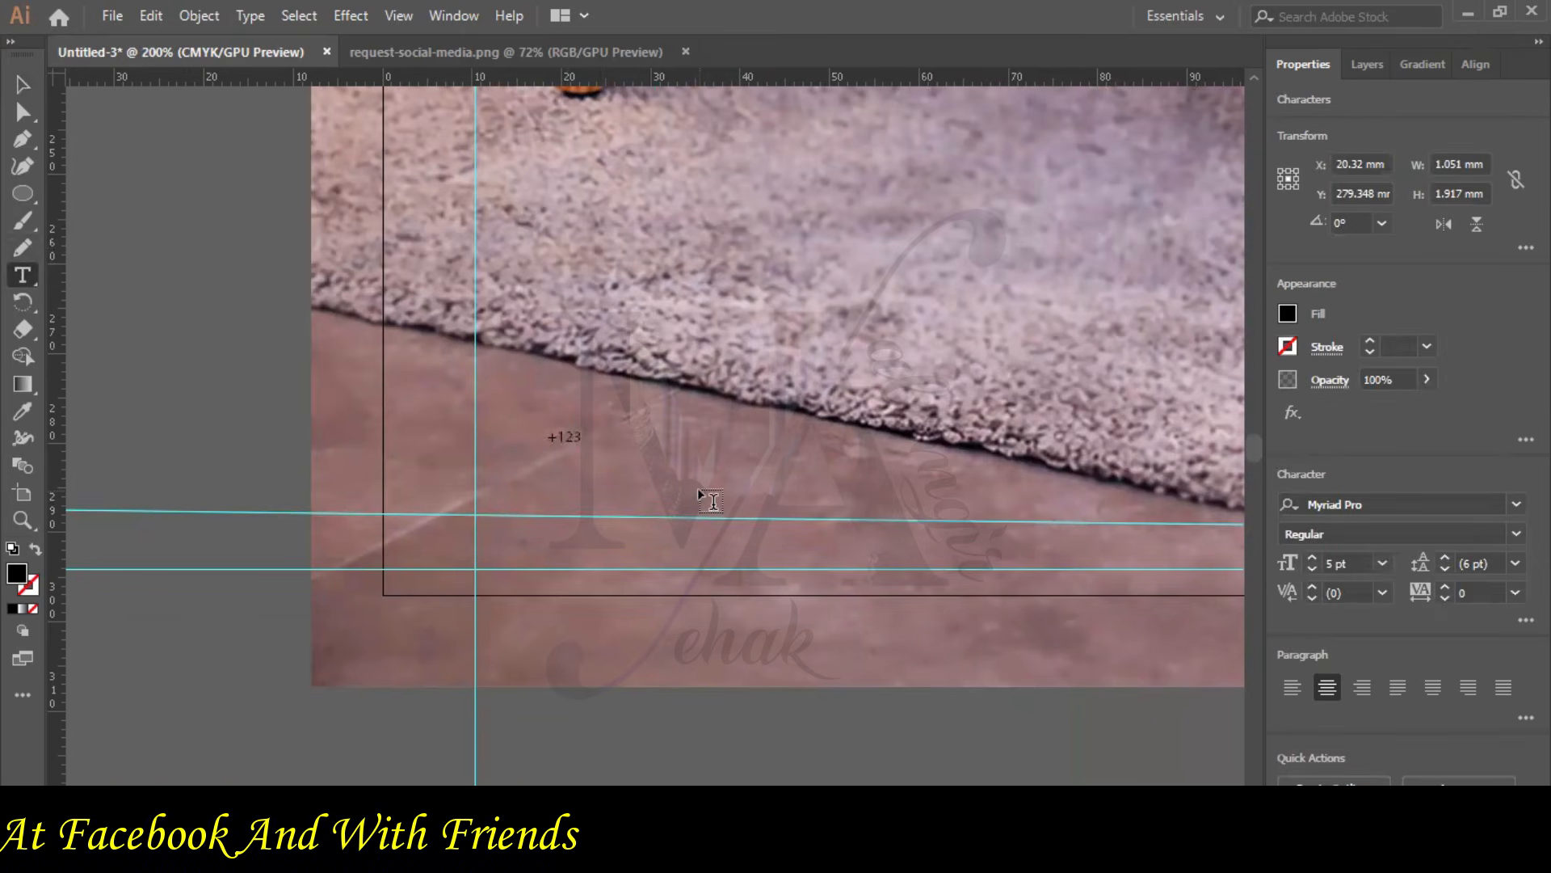
pyautogui.write(' 456-7890')
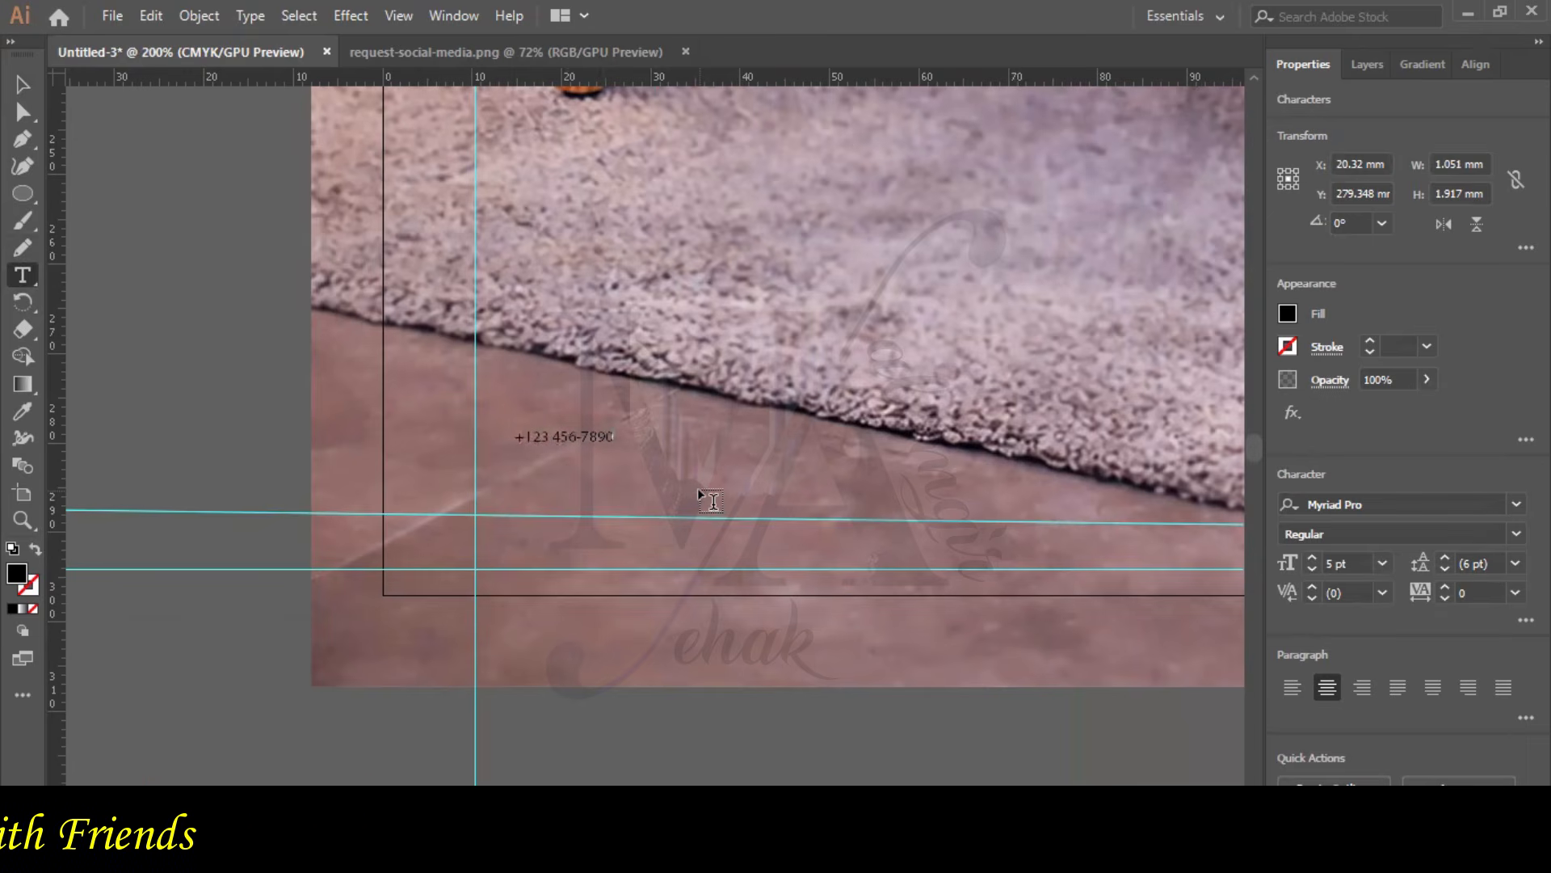
pyautogui.write('ww')
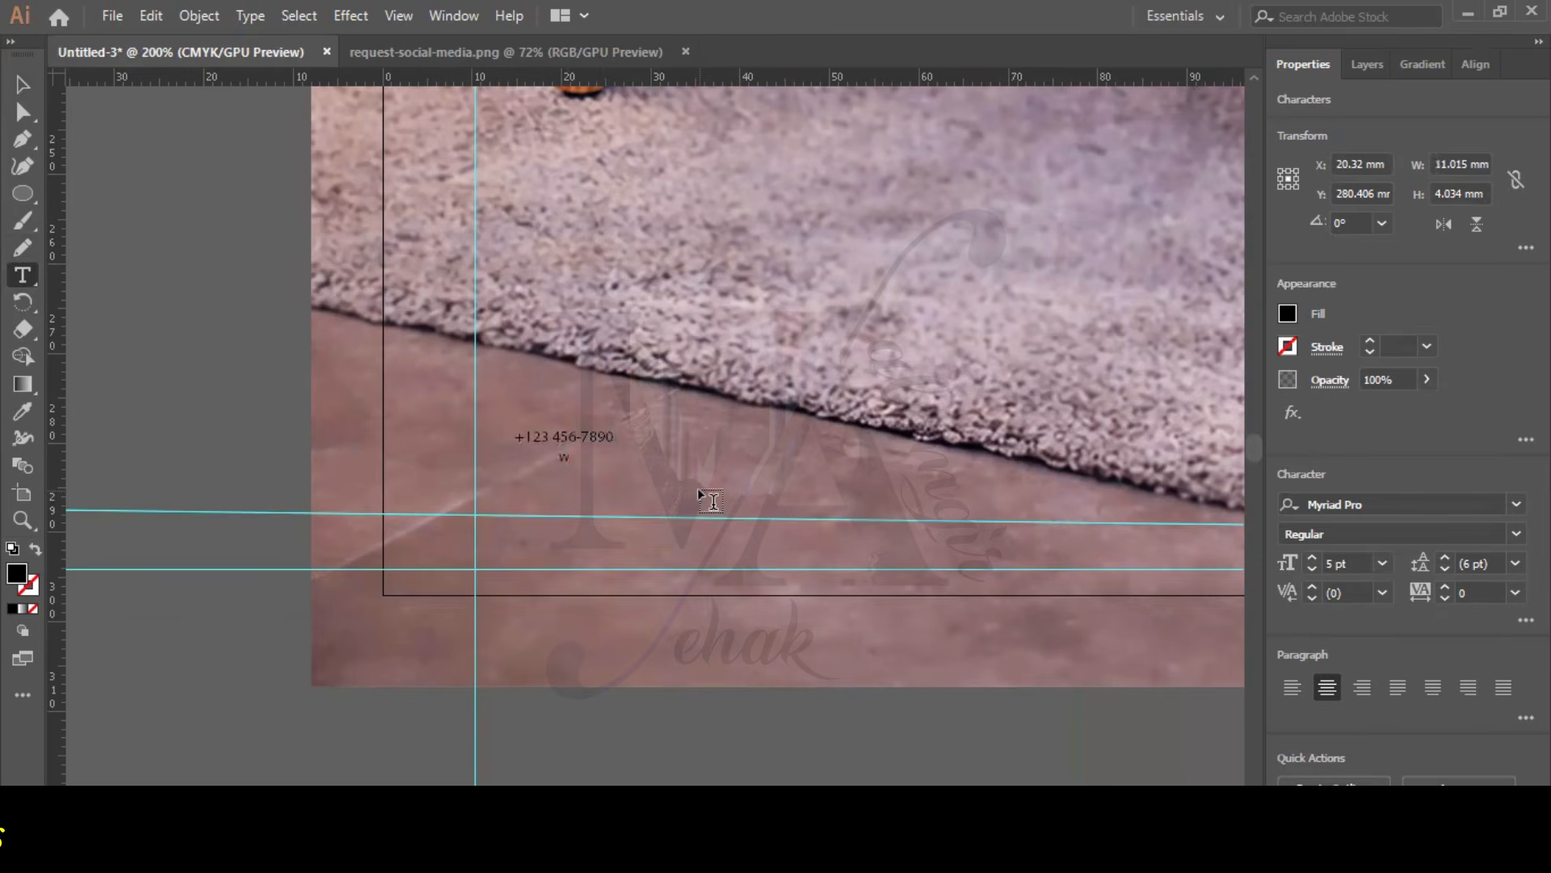
pyautogui.write('w.')
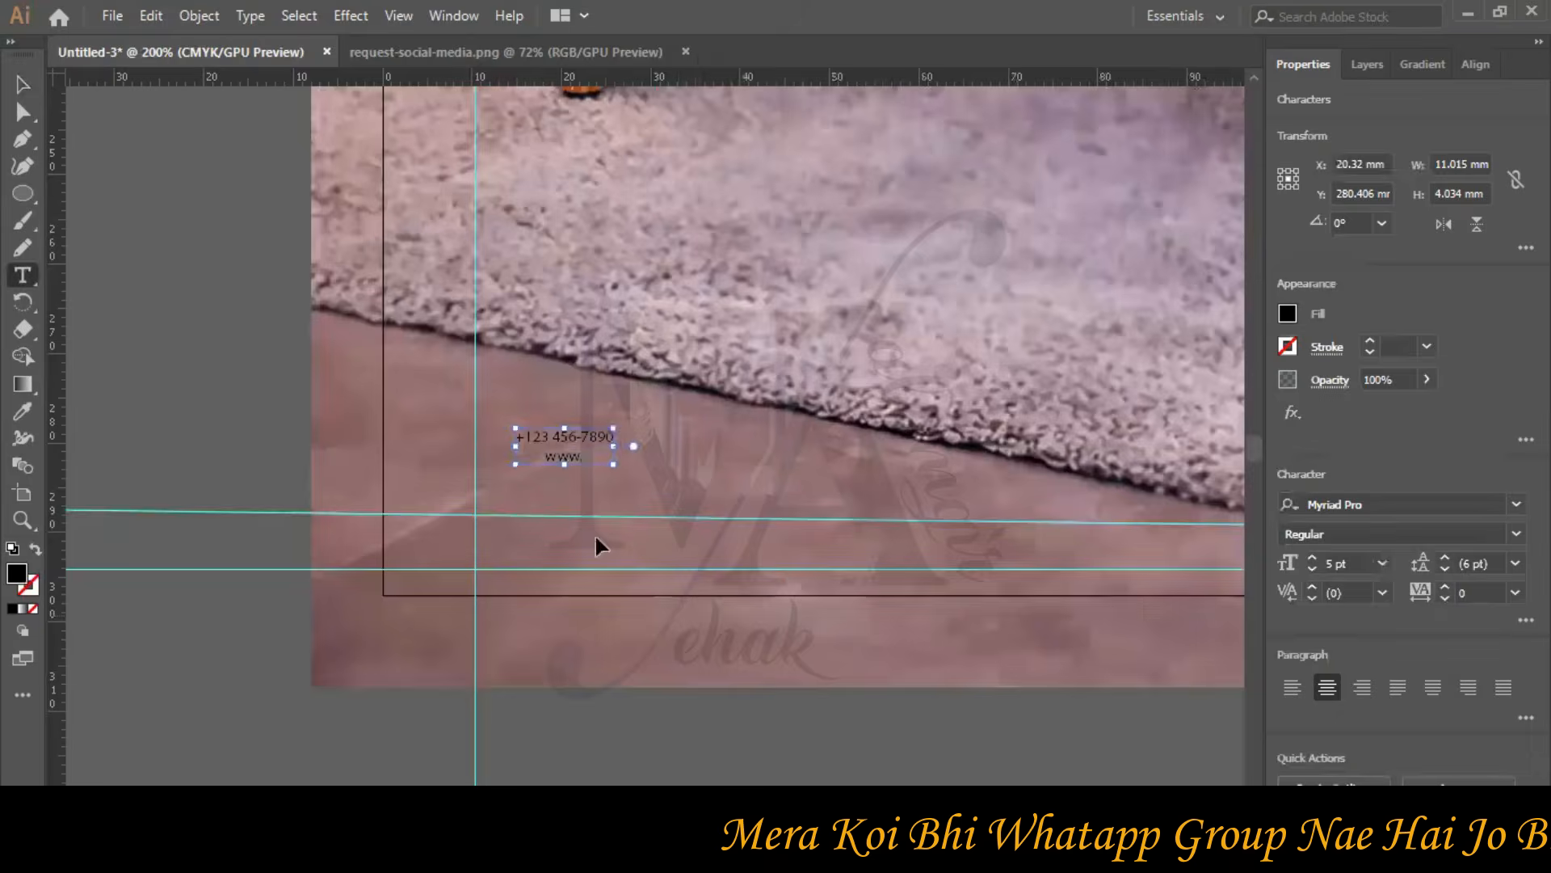
pyautogui.write('Urban Nest Furniture.')
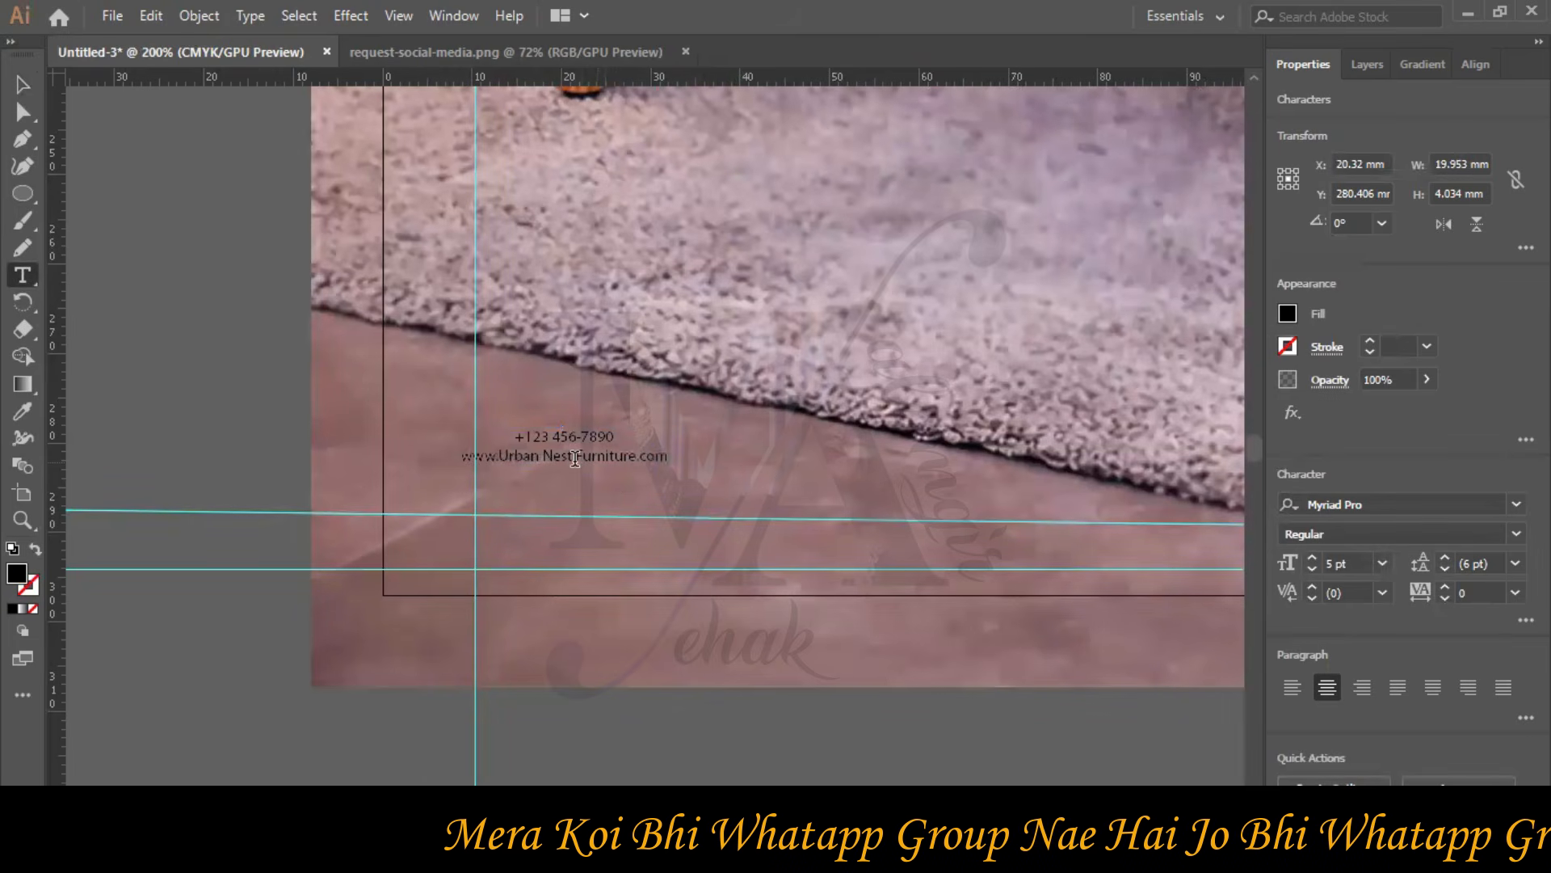
pyautogui.click(585, 457)
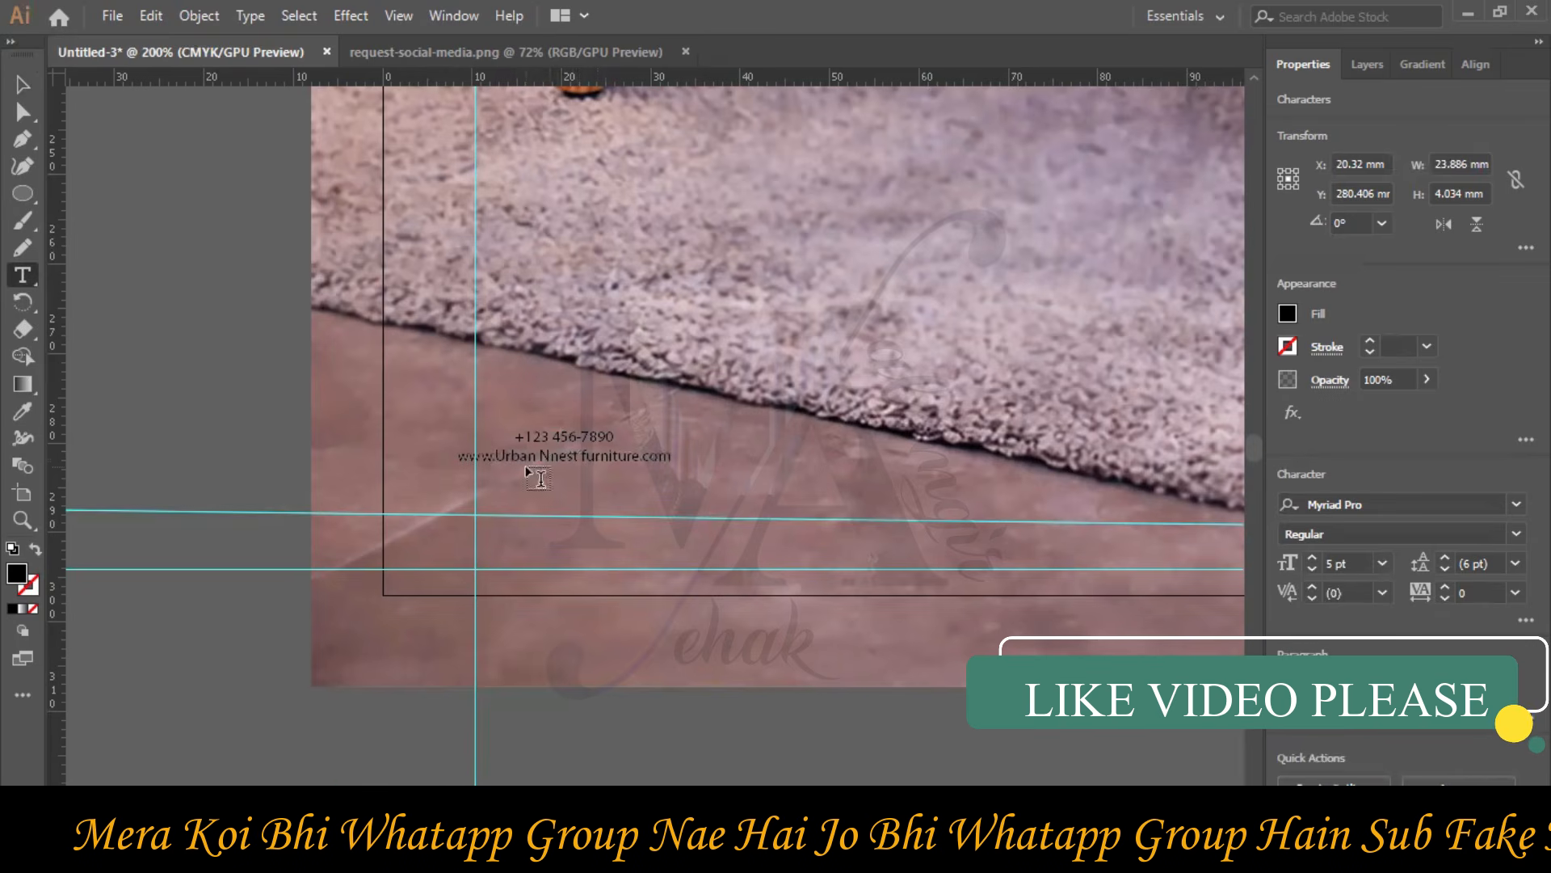
pyautogui.press('BackSpace')
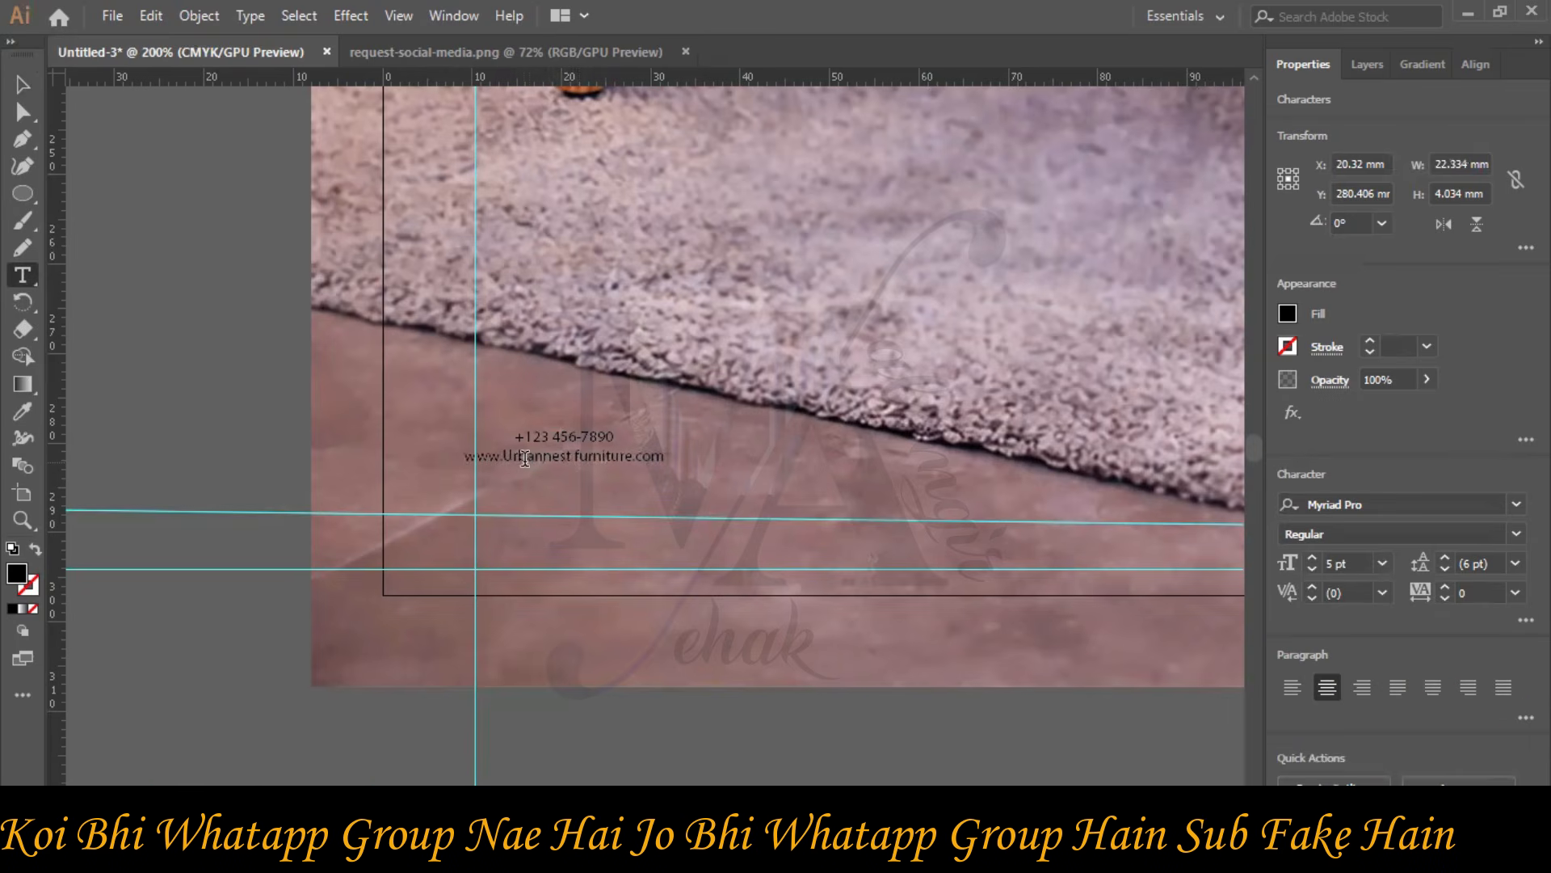
pyautogui.write('u')
pyautogui.click(572, 456)
pyautogui.press('BackSpace')
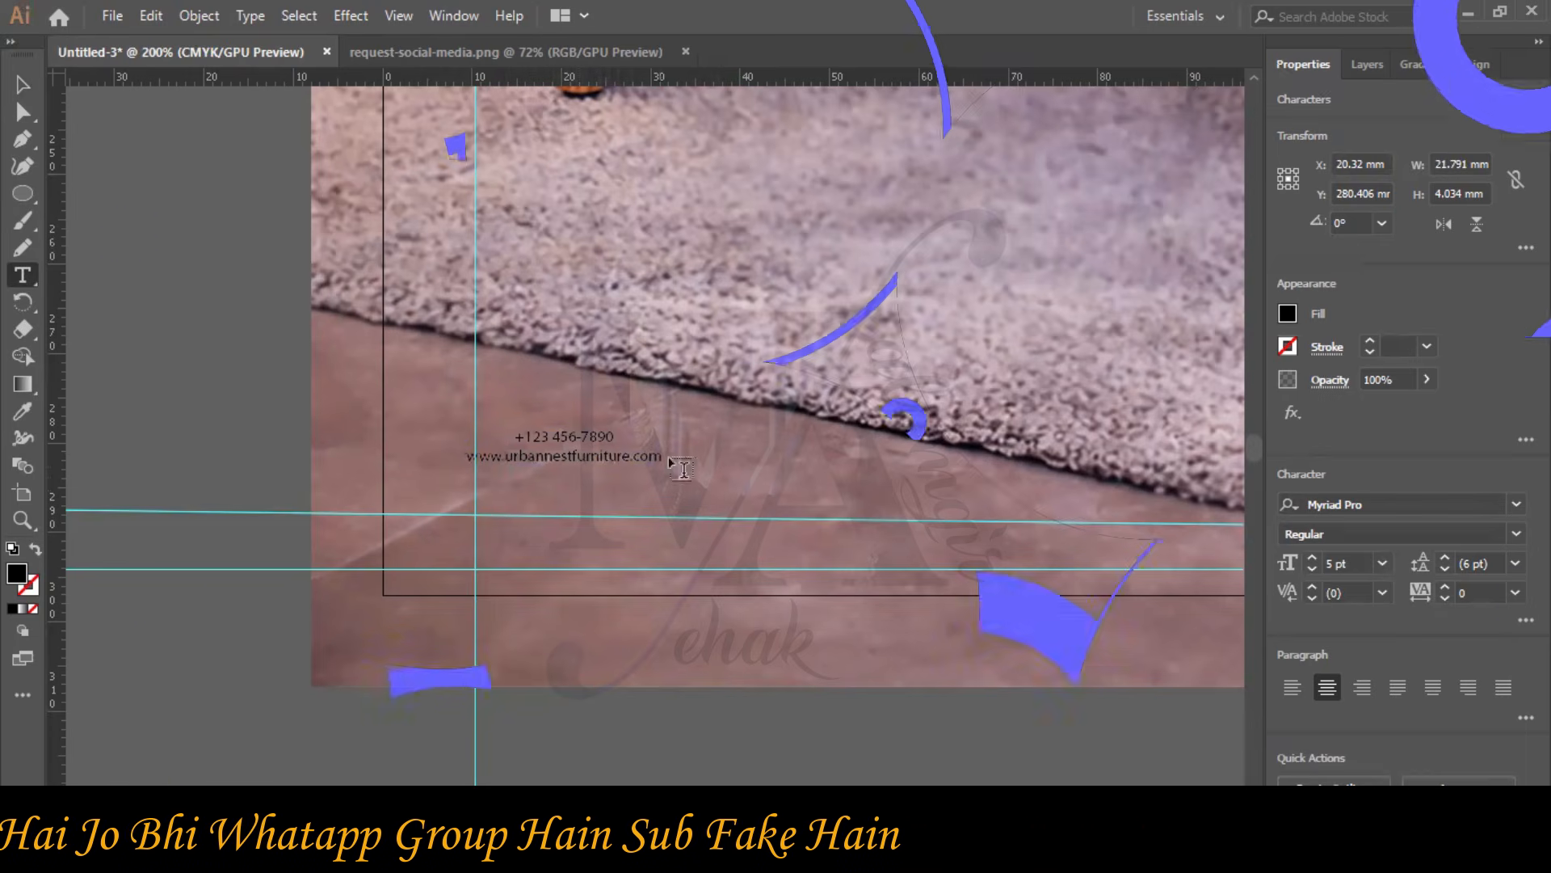
# - Set the fill of both contact lines to white and their font size to 9 pt
pyautogui.hotkey('ctrl', 'a')
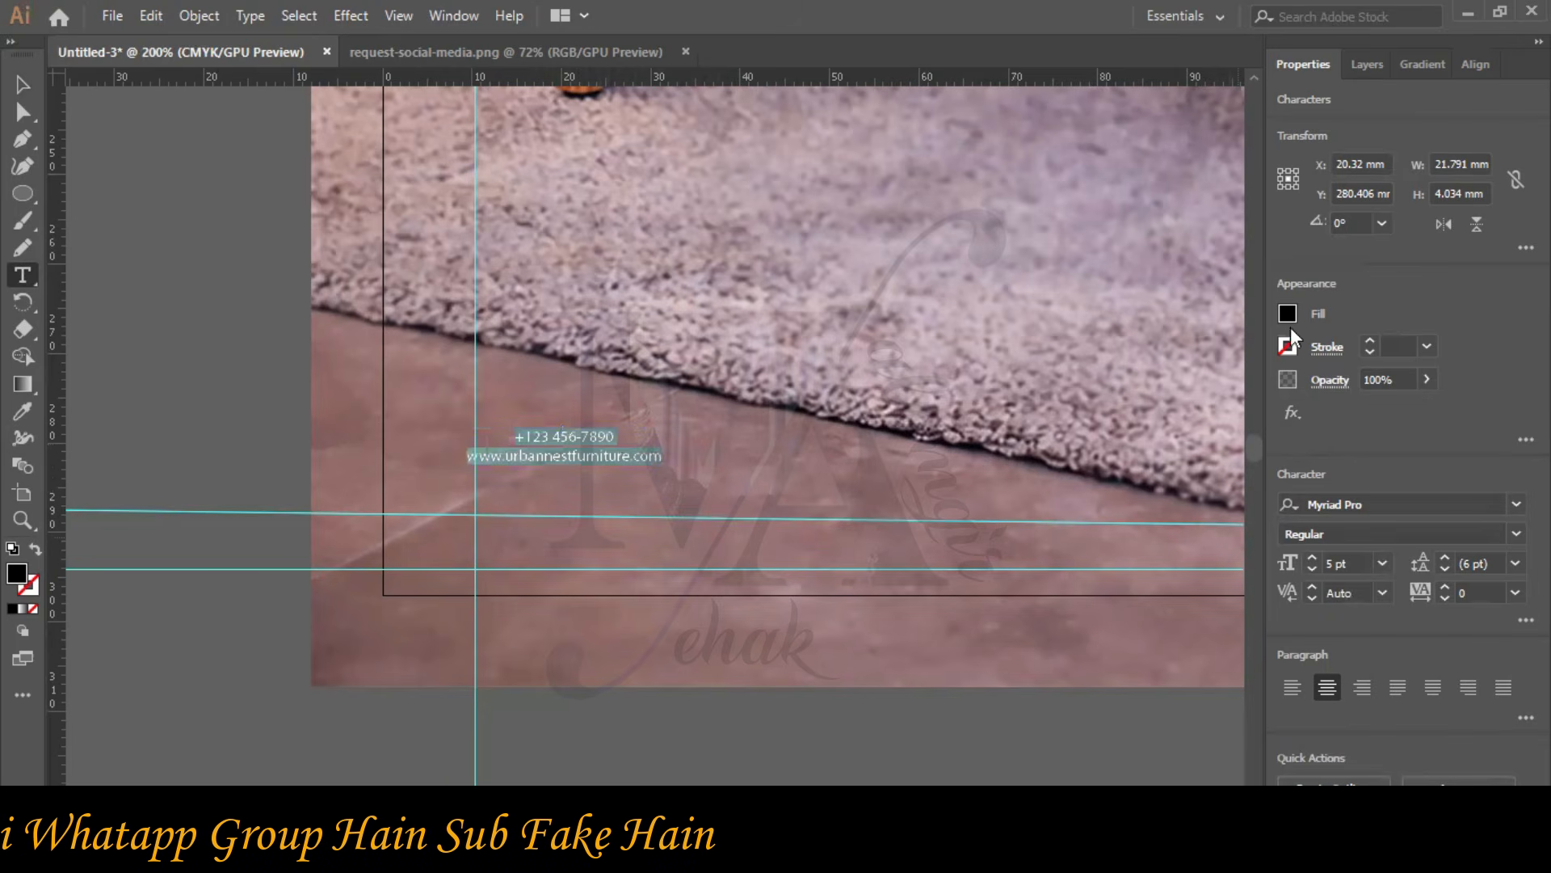
pyautogui.click(1291, 317)
pyautogui.click(1071, 395)
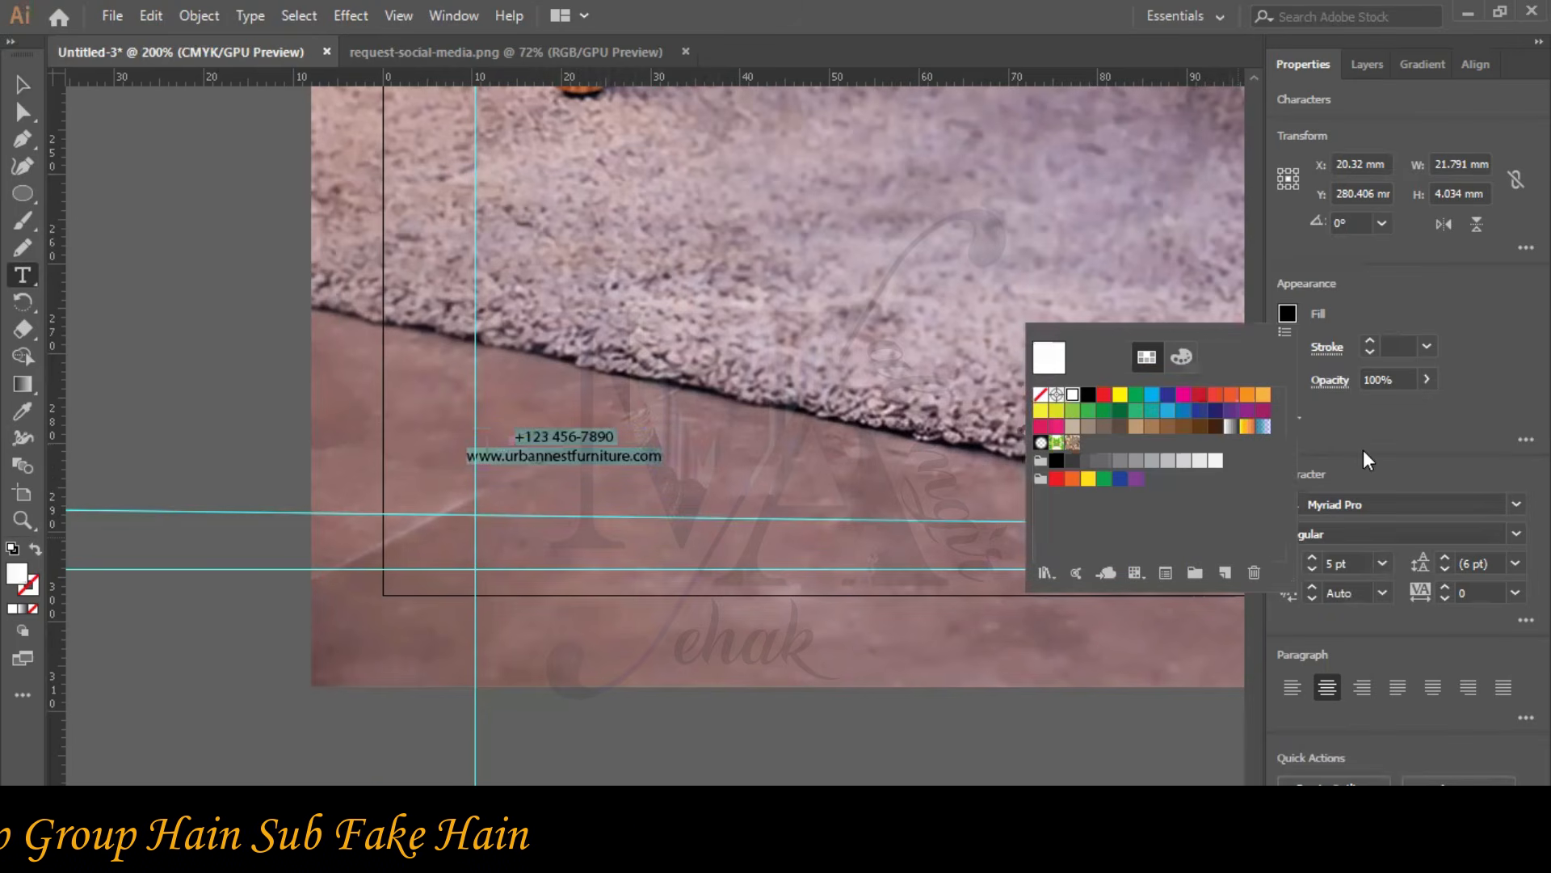
pyautogui.click(1314, 557)
pyautogui.click(1314, 556)
pyautogui.click(1314, 557)
pyautogui.click(1314, 557)
pyautogui.click(1313, 557)
pyautogui.click(1314, 557)
pyautogui.click(1314, 557)
pyautogui.click(1312, 569)
pyautogui.click(1312, 570)
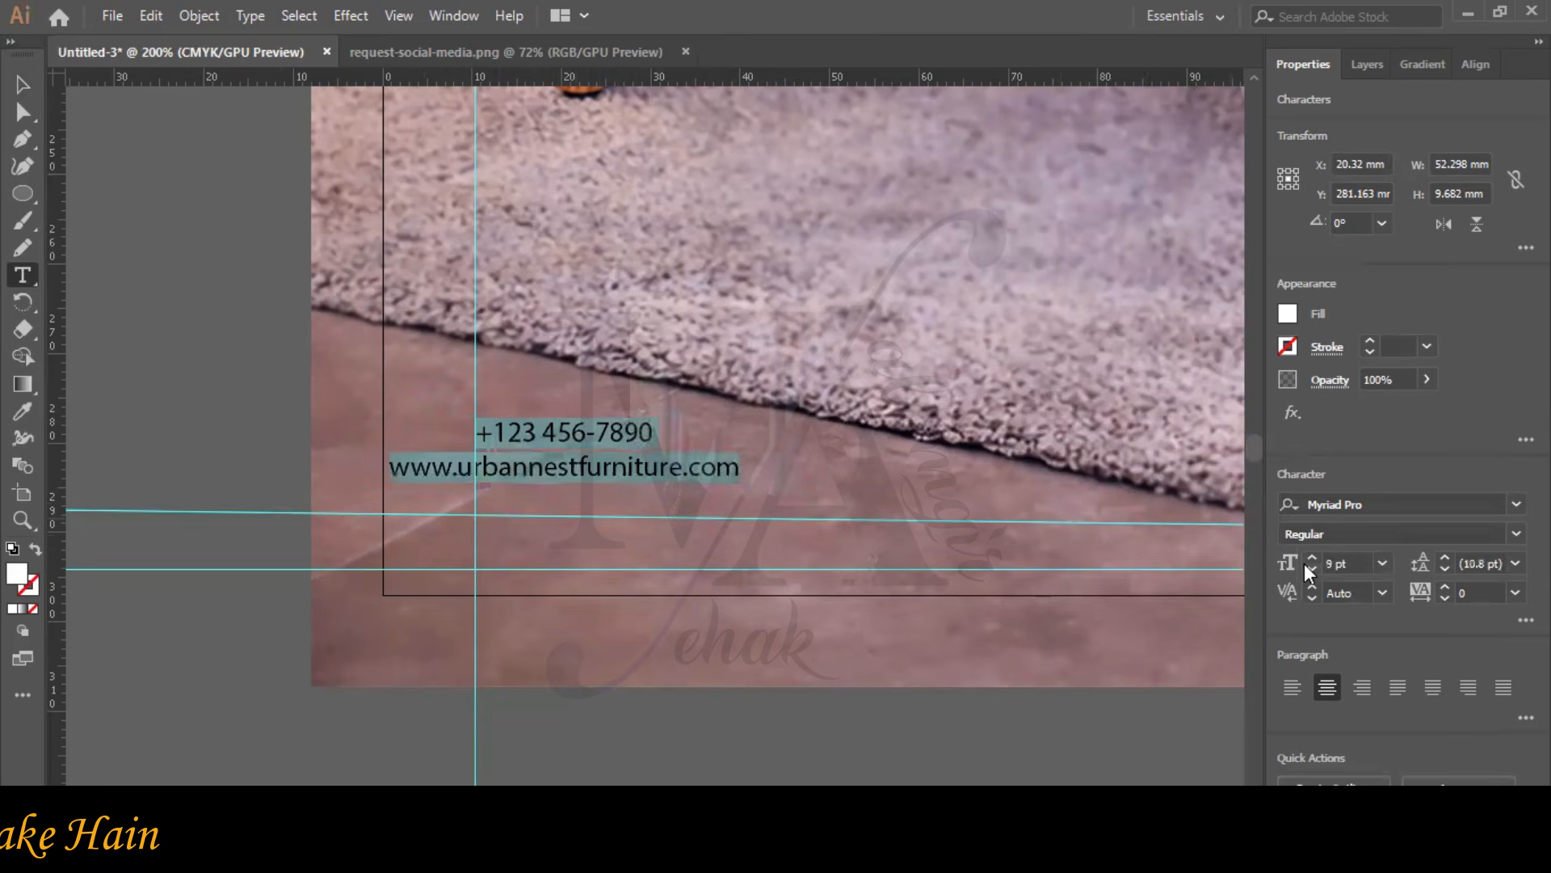
pyautogui.press('Escape')
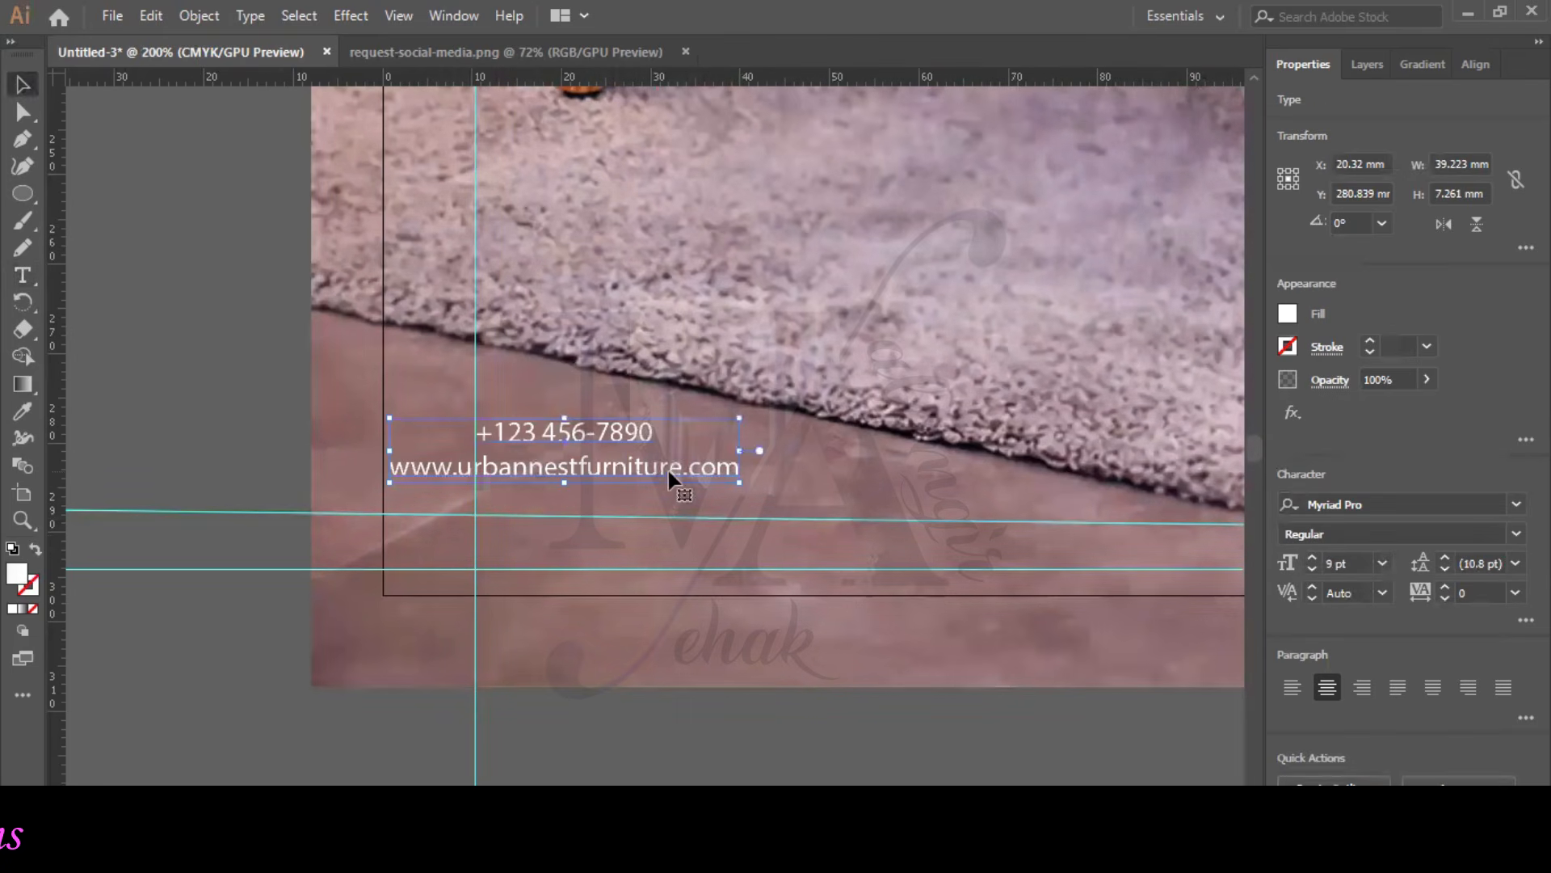
# - Reduce the contact text to 6 pt and place it lower on the floor, across the poster's left margin guide
pyautogui.moveTo(664, 506); pyautogui.dragTo(659, 509)
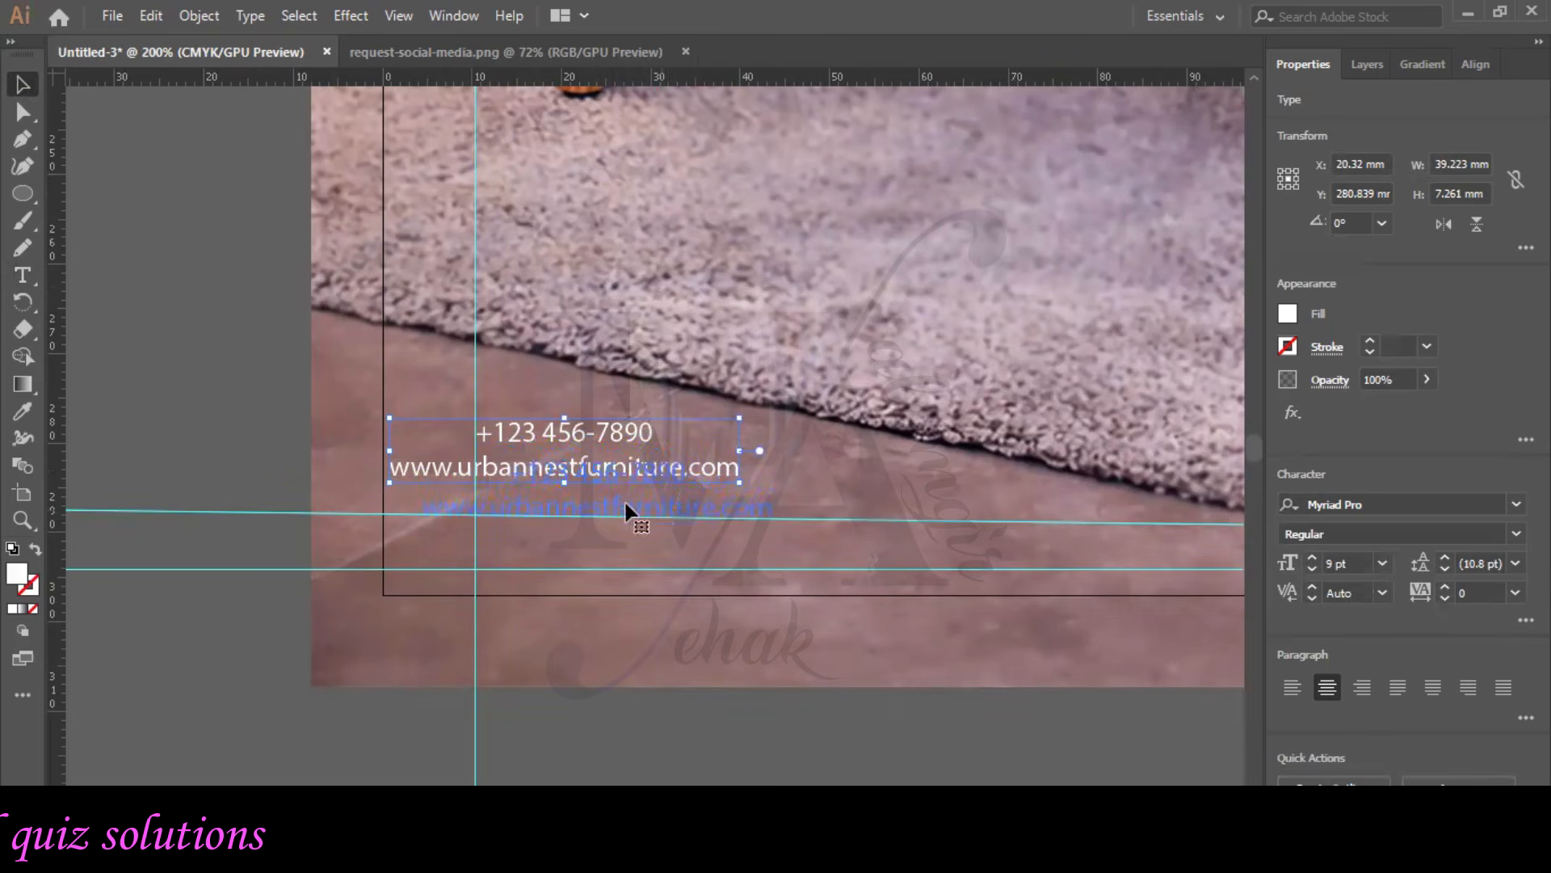
pyautogui.click(1308, 569)
pyautogui.click(1307, 569)
pyautogui.click(1307, 569)
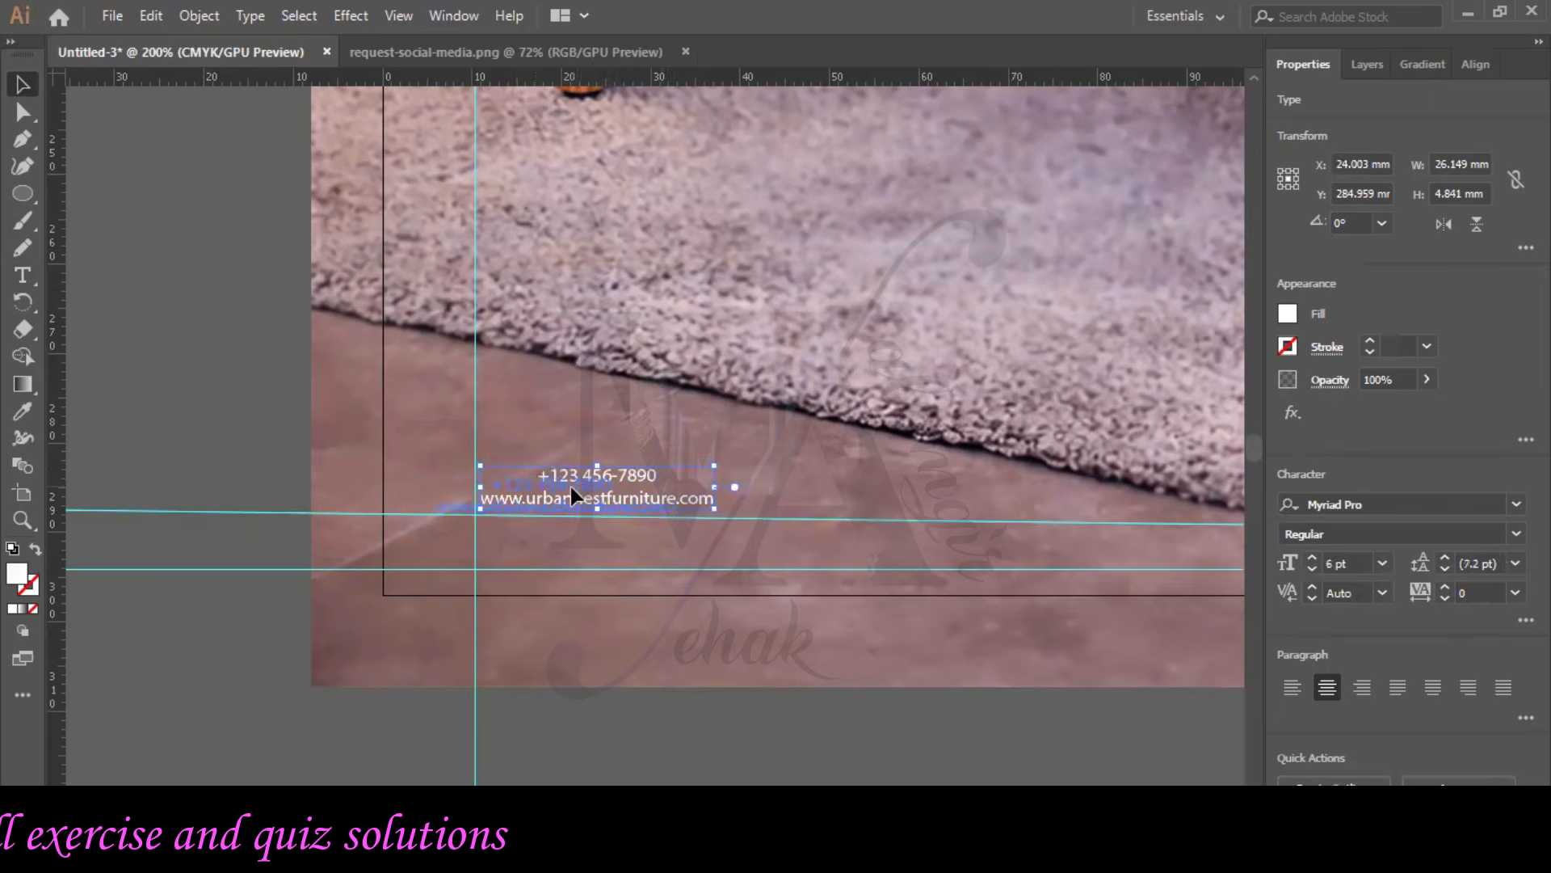
pyautogui.moveTo(569, 488); pyautogui.dragTo(524, 498)
pyautogui.click(632, 411)
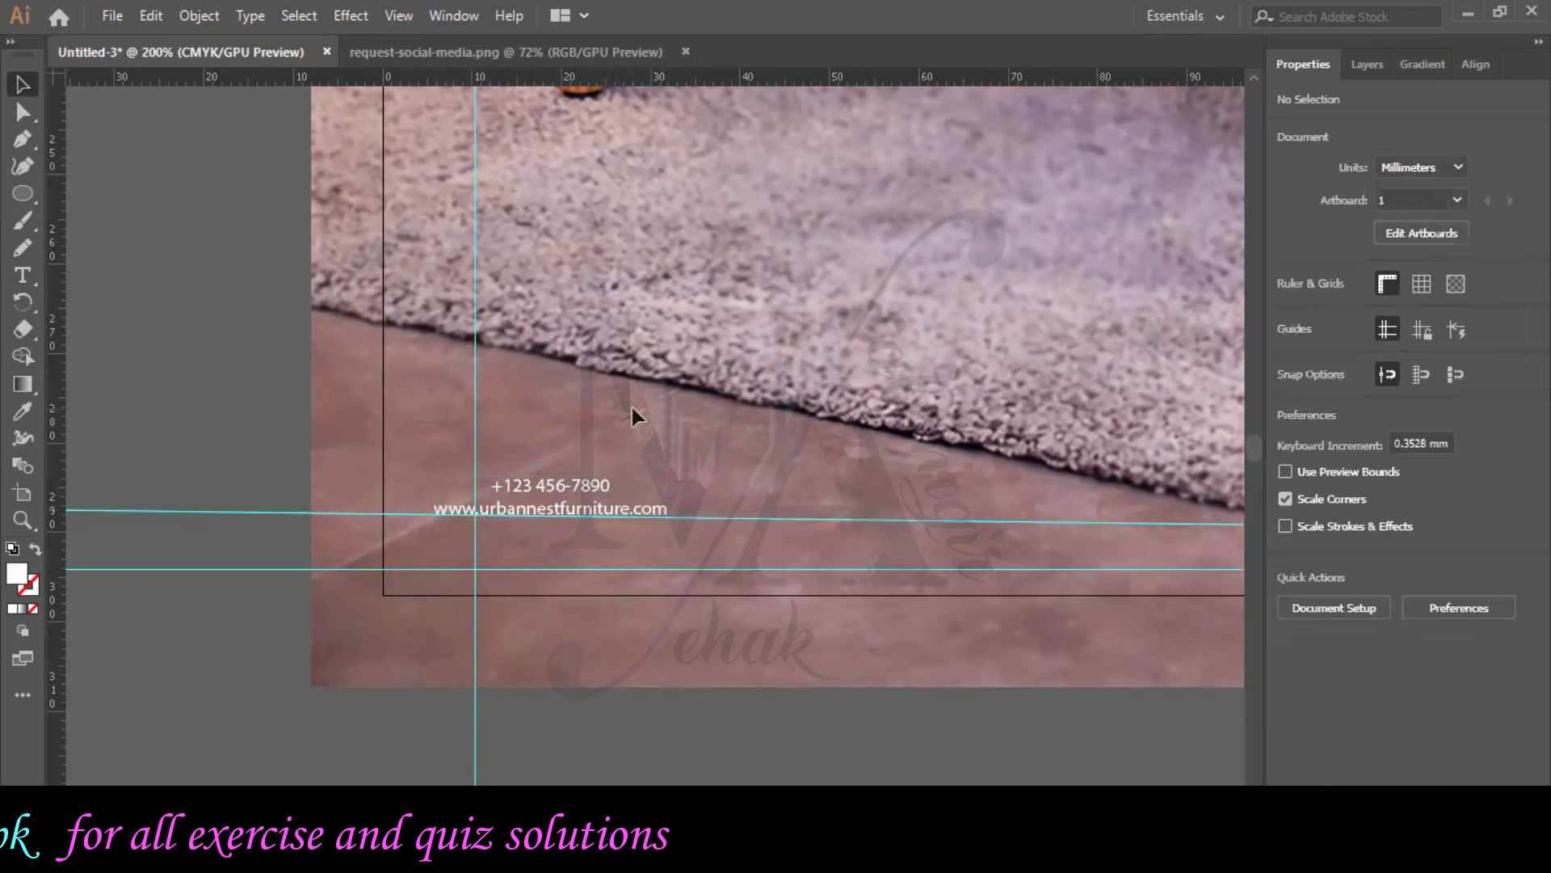
# - Set the font size of the phone number line alone to 12 pt, leaving the website line smaller
pyautogui.tripleClick(498, 486)
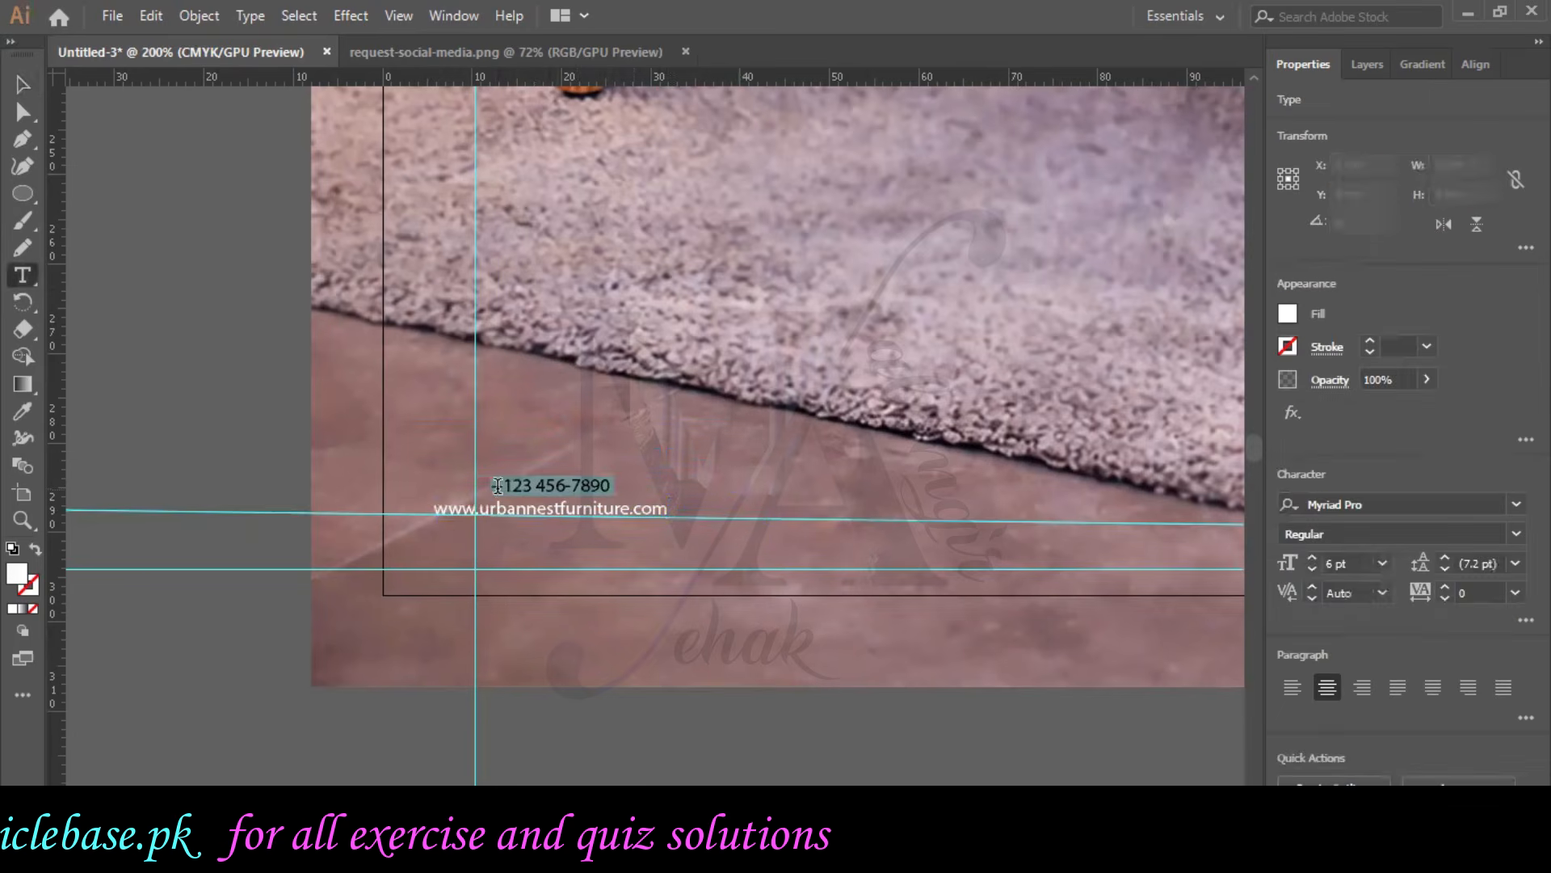
pyautogui.click(1310, 557)
pyautogui.click(1310, 557)
pyautogui.click(1310, 557)
pyautogui.click(1310, 557)
pyautogui.click(1310, 557)
pyautogui.click(1310, 556)
pyautogui.click(486, 349)
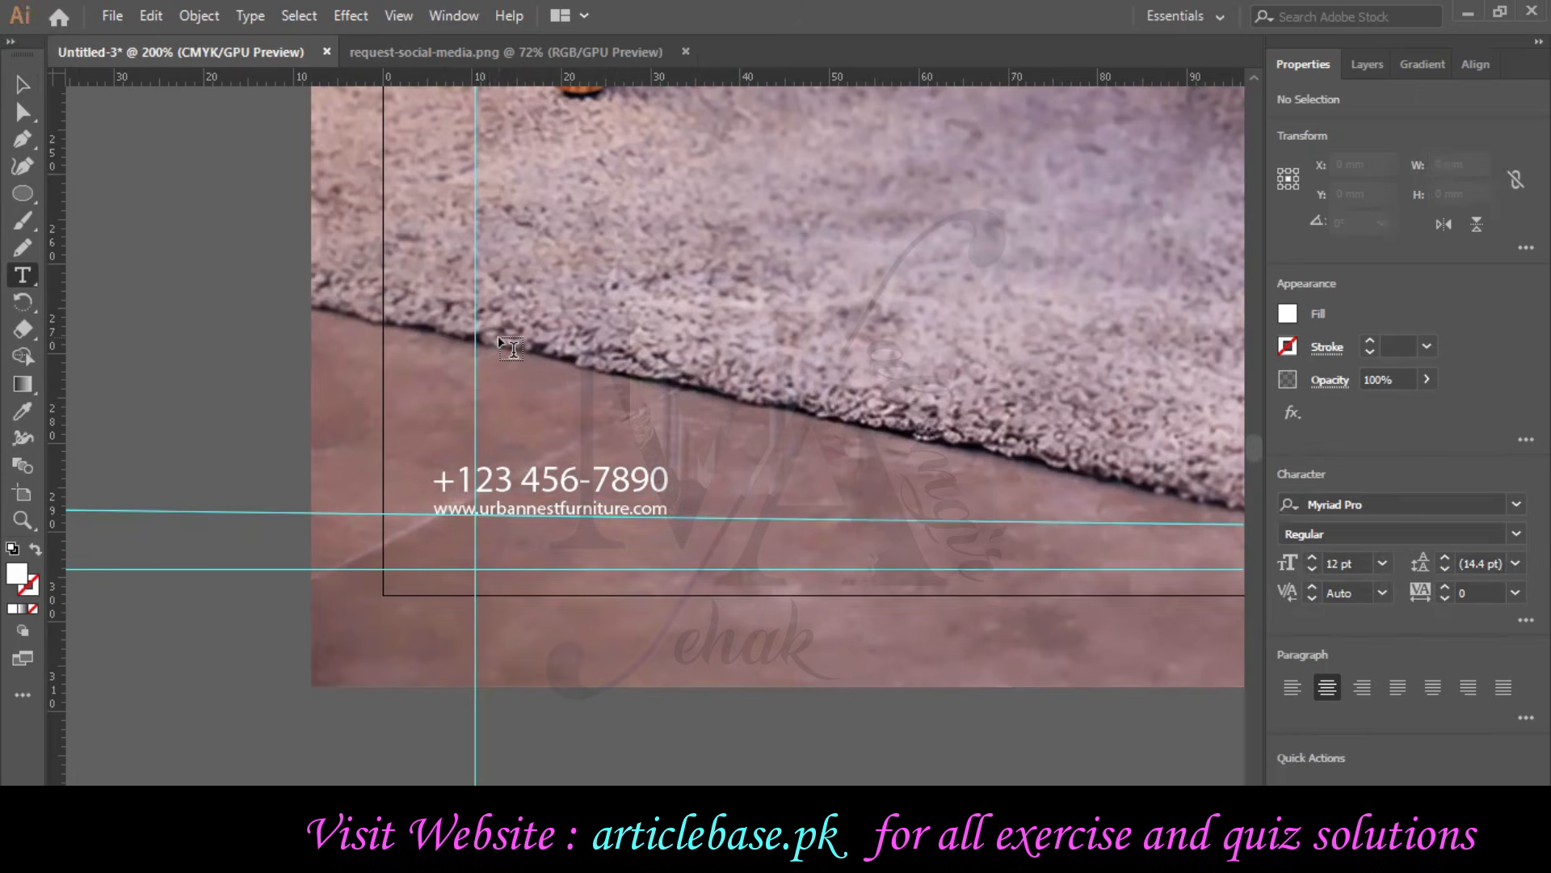
# - Fit the poster in view with its layer list displayed and capture a screenshot of the Illustrator window
pyautogui.scroll(3, 565, 354)
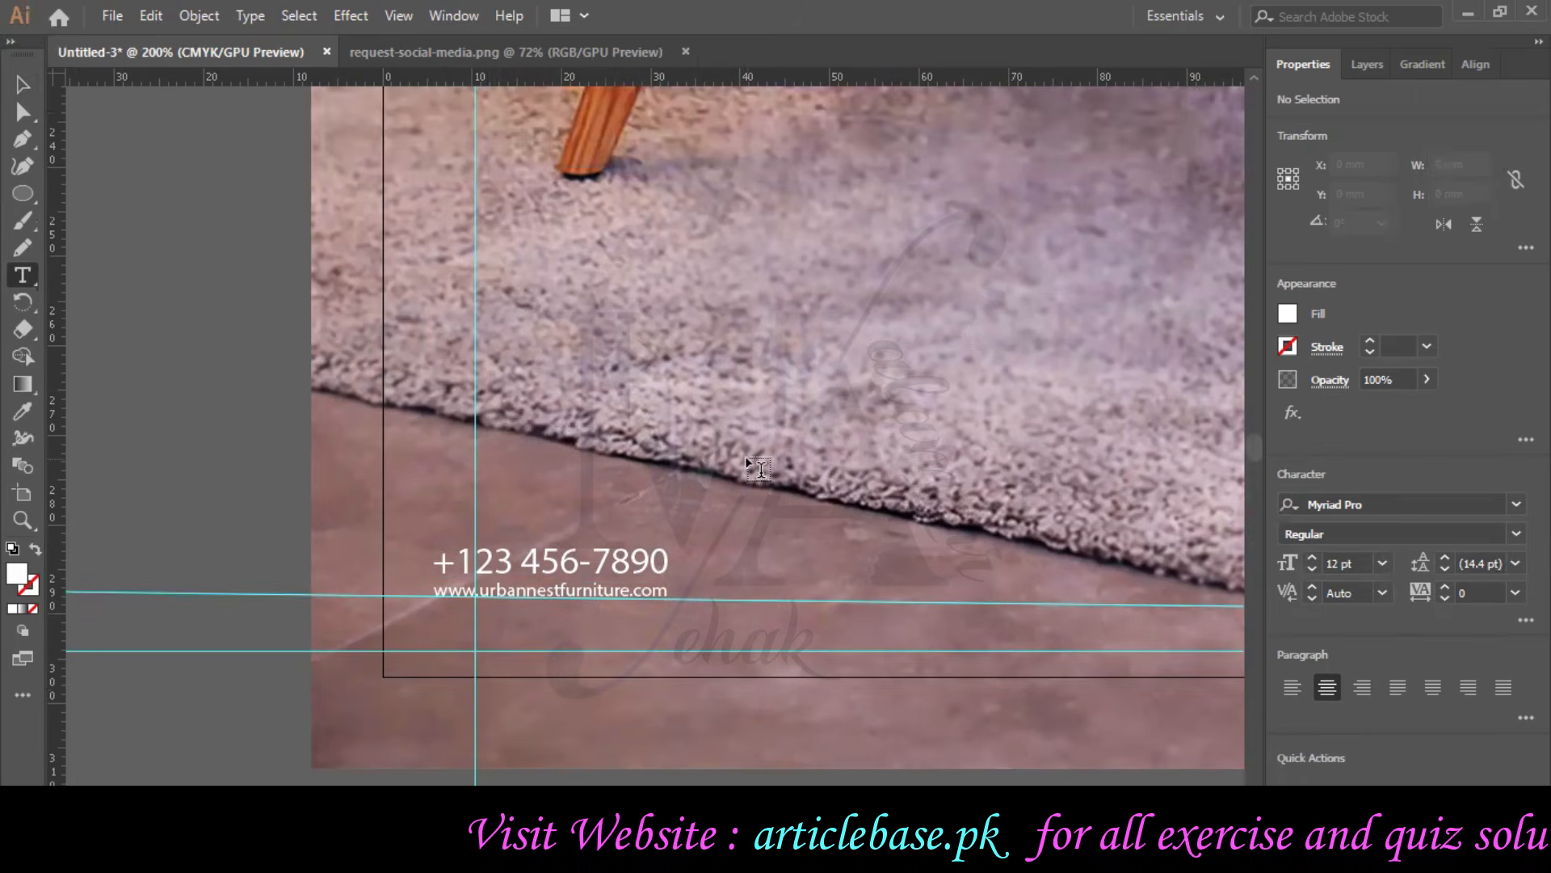
pyautogui.hotkey('ctrl', '0')
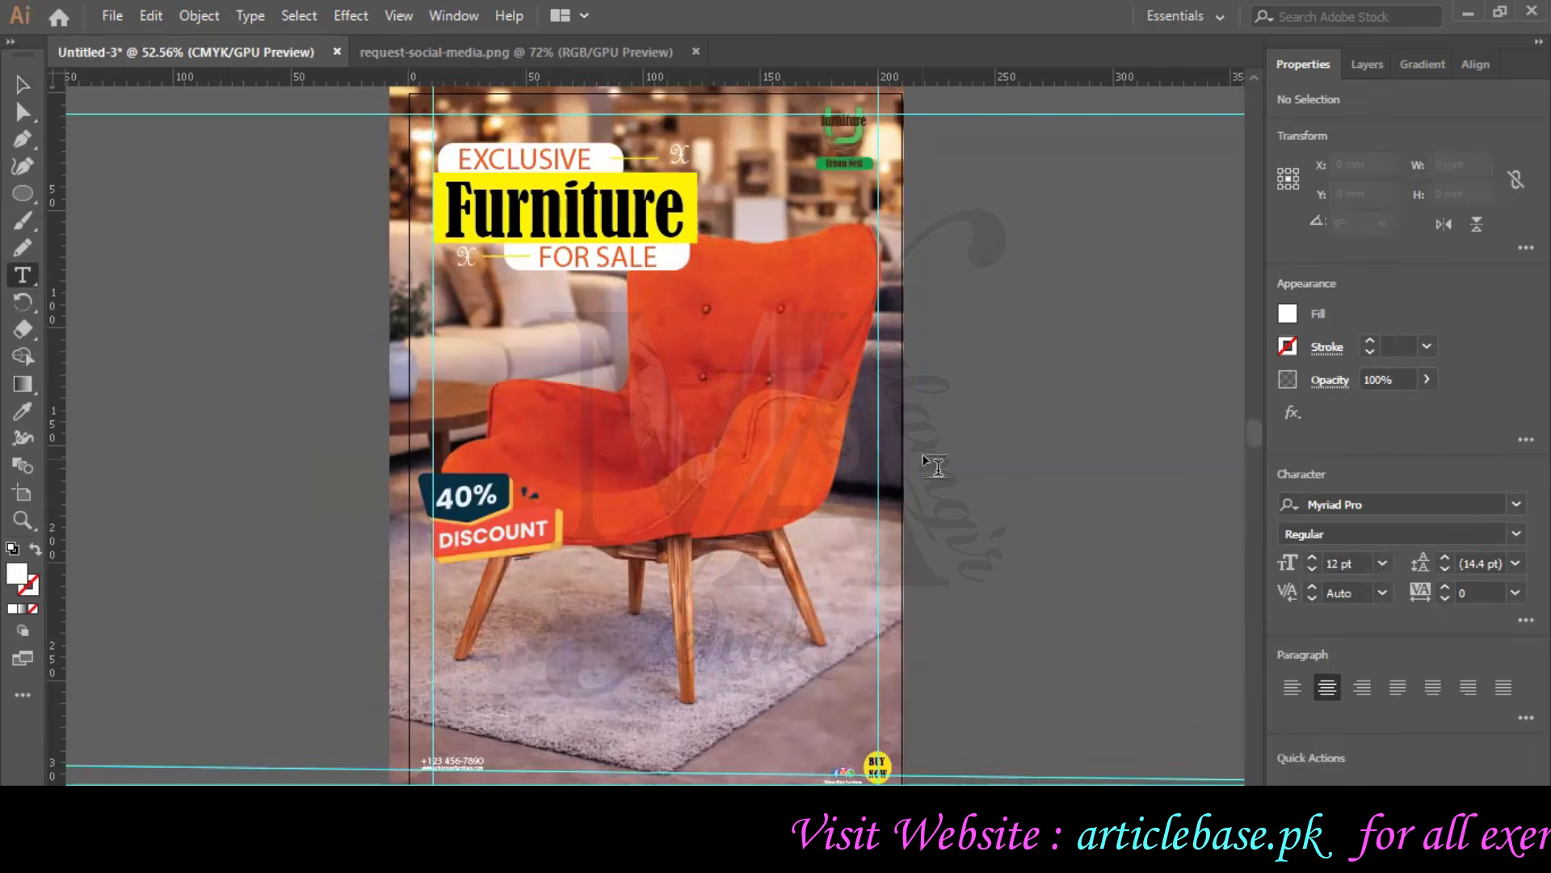
pyautogui.click(1367, 64)
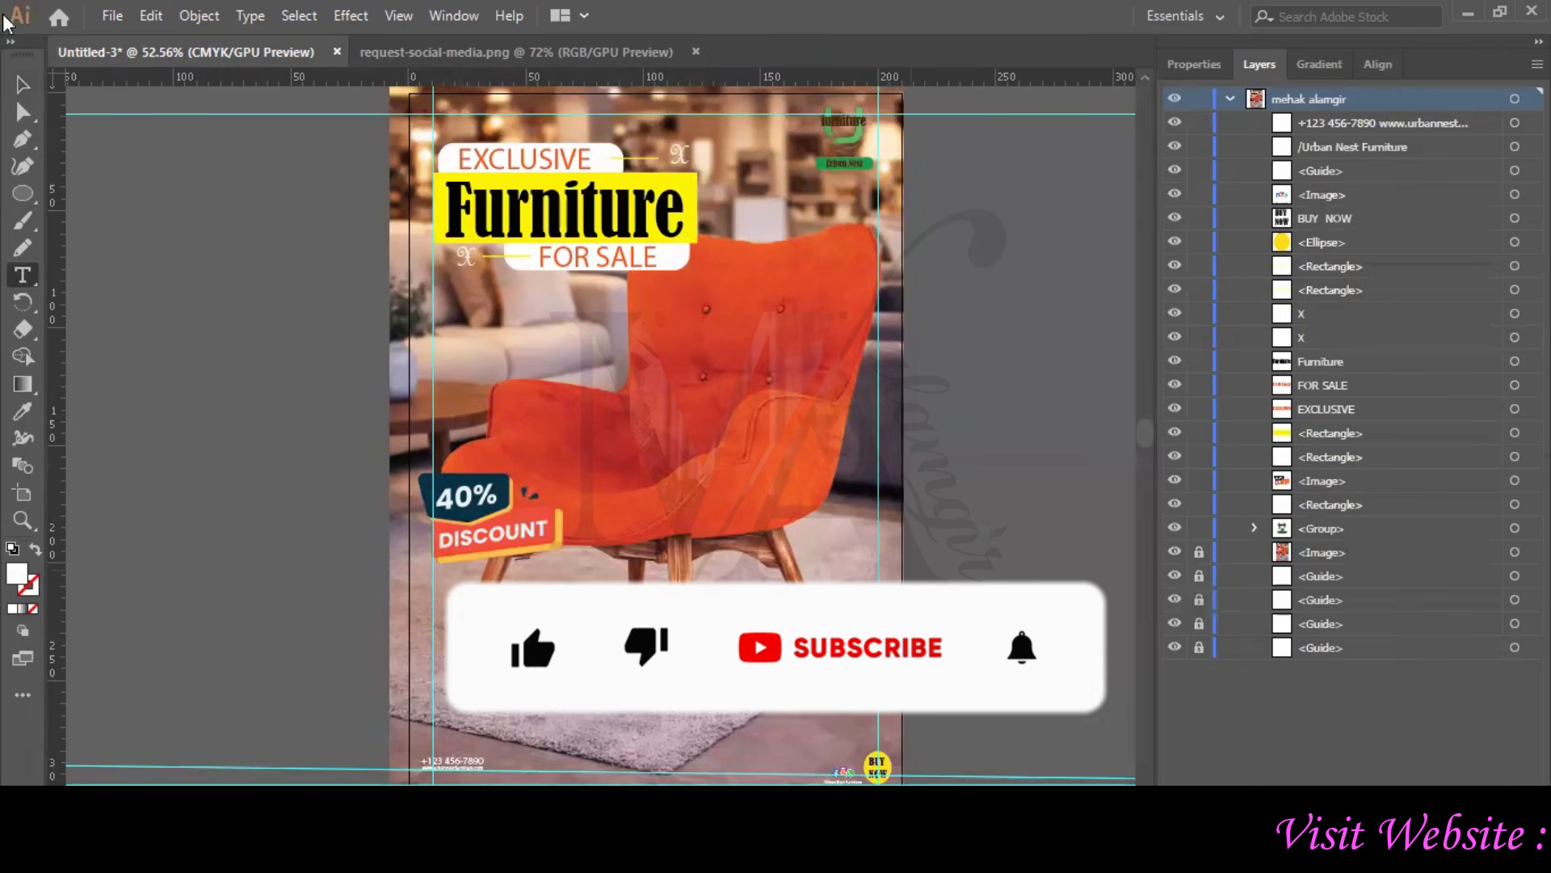
pyautogui.press('super+shift+s')
pyautogui.moveTo(6, 1); pyautogui.dragTo(1550, 784)
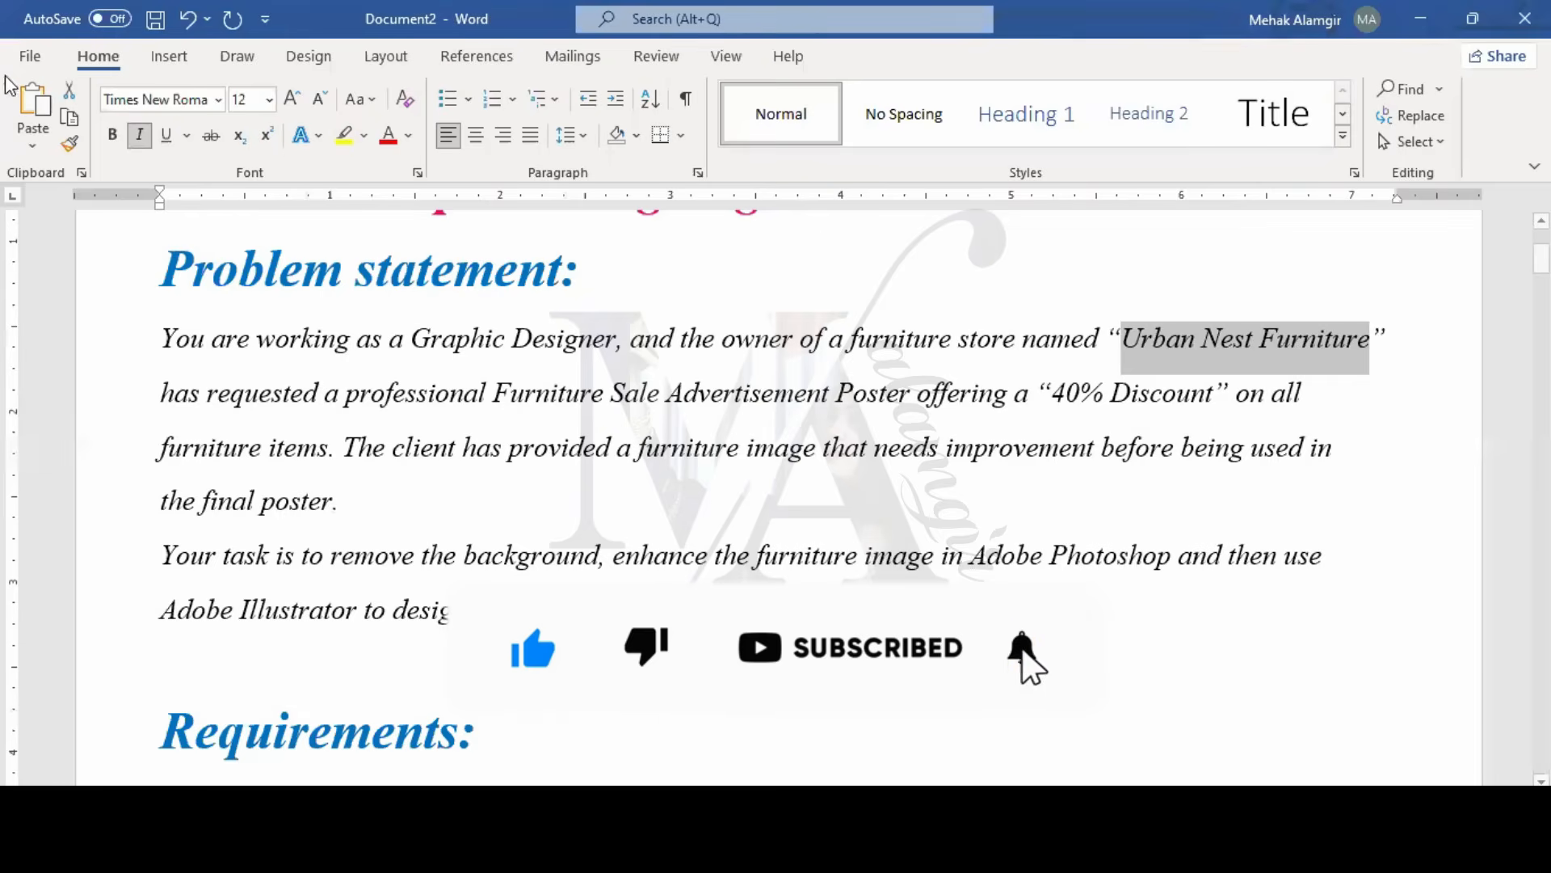
# - Switch to the Word document and paste the new screenshot below the previous poster screenshot
pyautogui.press('BackSpace')
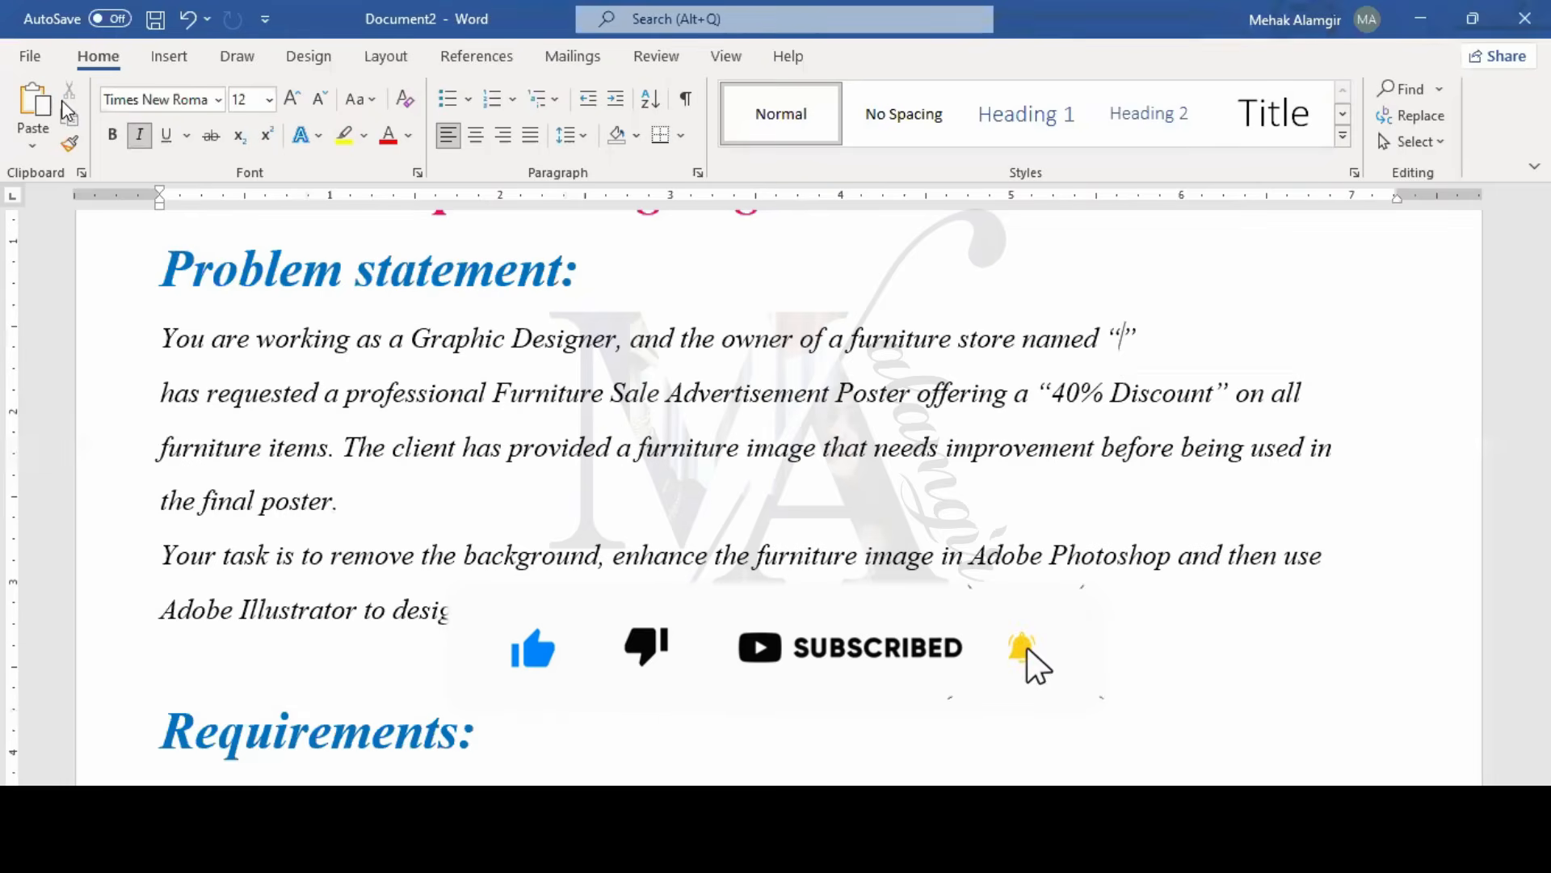
pyautogui.hotkey('ctrl', 'z')
pyautogui.moveTo(1541, 258); pyautogui.dragTo(1542, 759)
pyautogui.click(1162, 580)
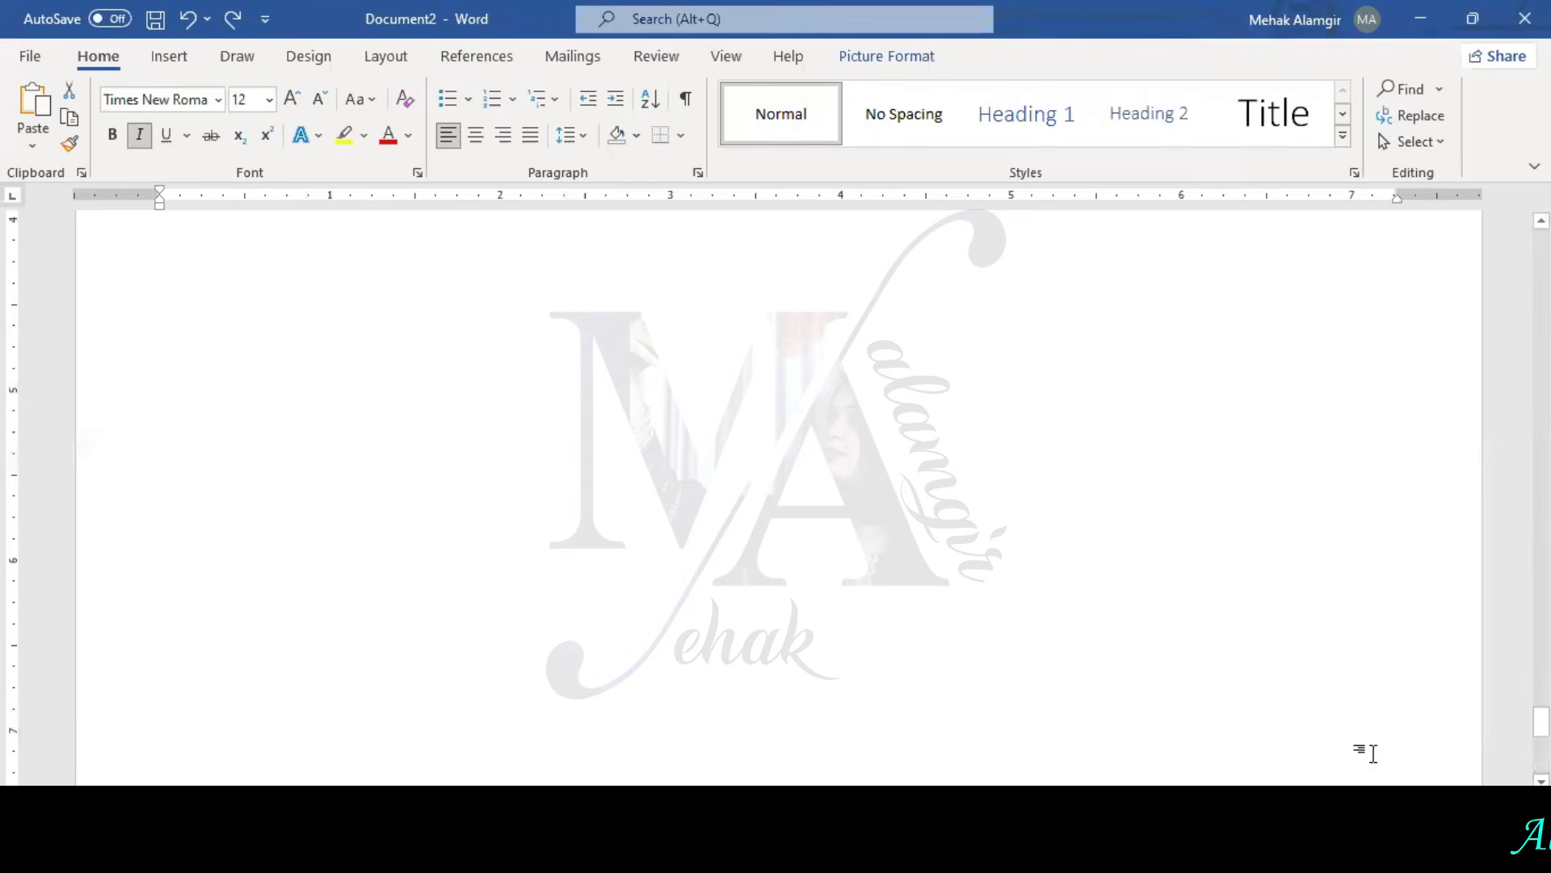
pyautogui.moveTo(1418, 806); pyautogui.dragTo(1394, 805)
pyautogui.scroll(3, 928, 498)
pyautogui.click(1106, 538)
pyautogui.press('Return')
pyautogui.hotkey('alt', 'Tab')
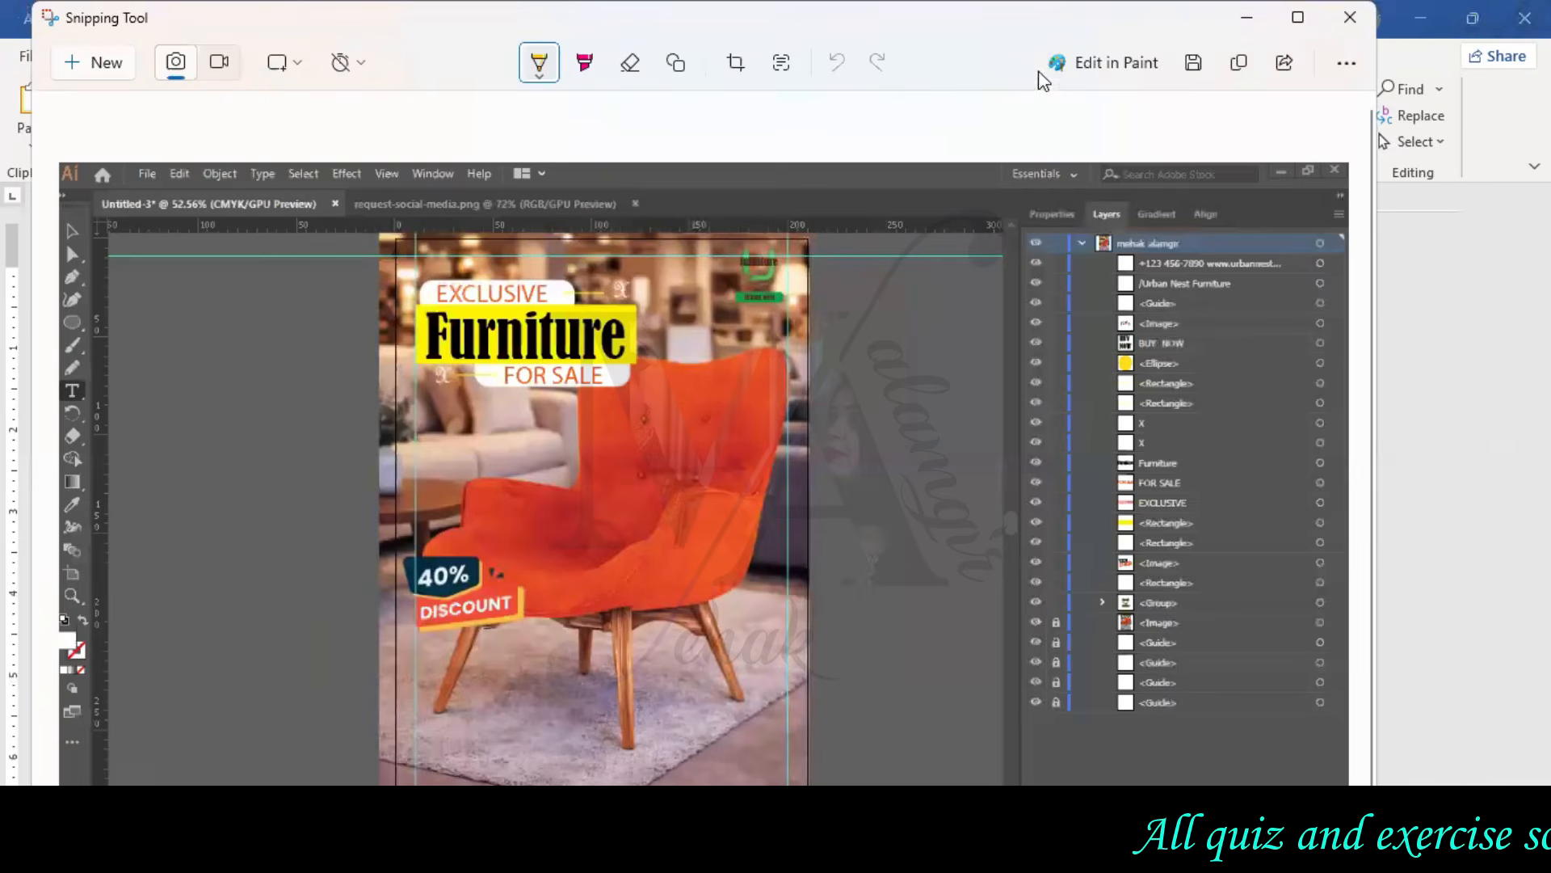
pyautogui.hotkey('alt', 'Tab')
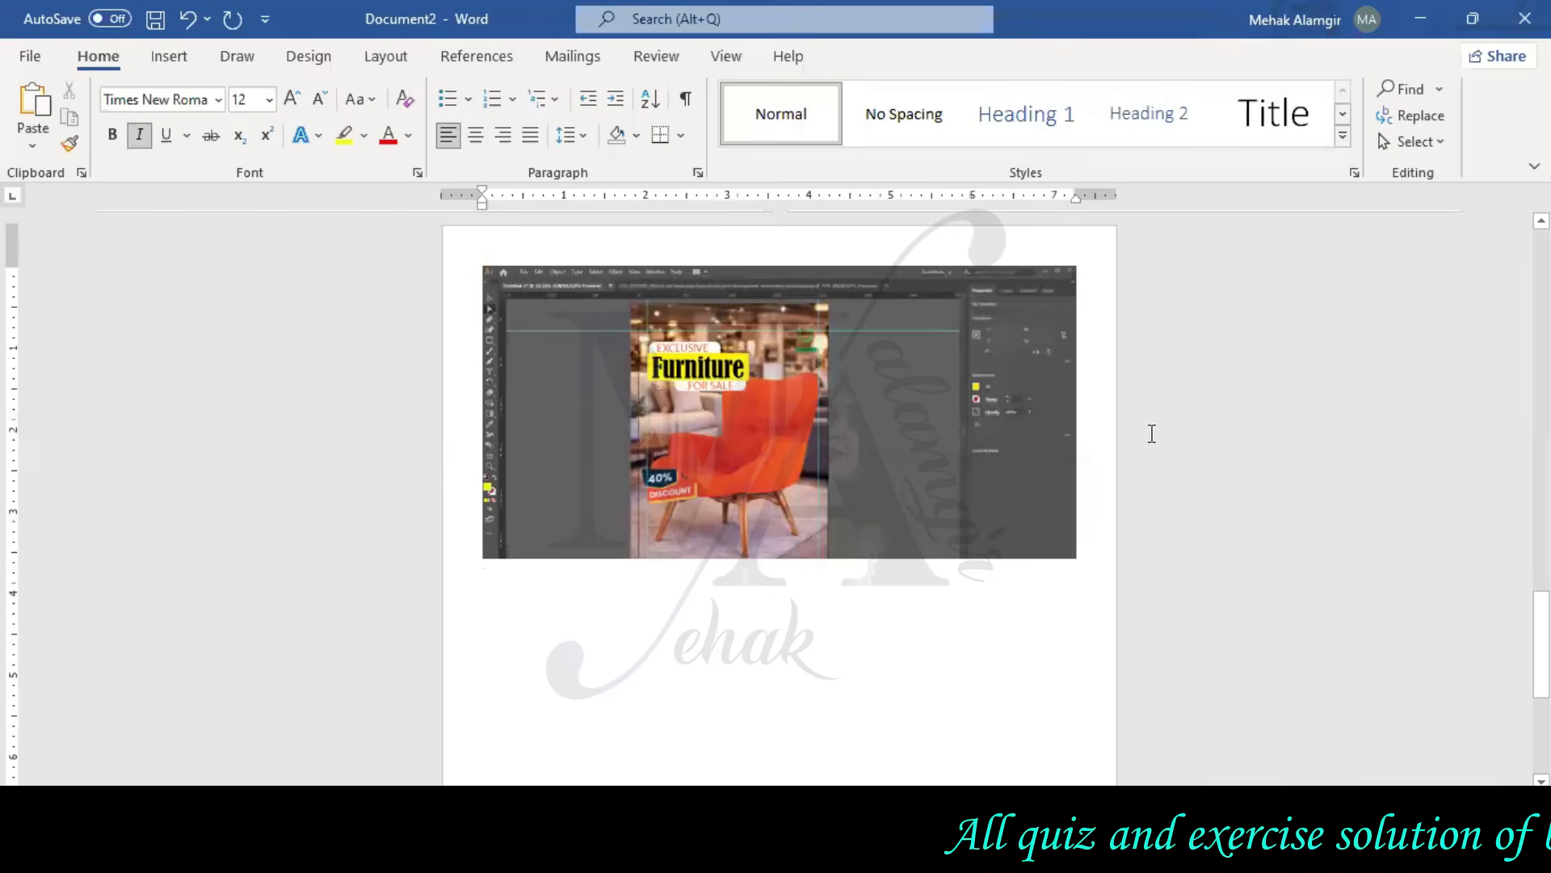
pyautogui.hotkey('ctrl', 'v')
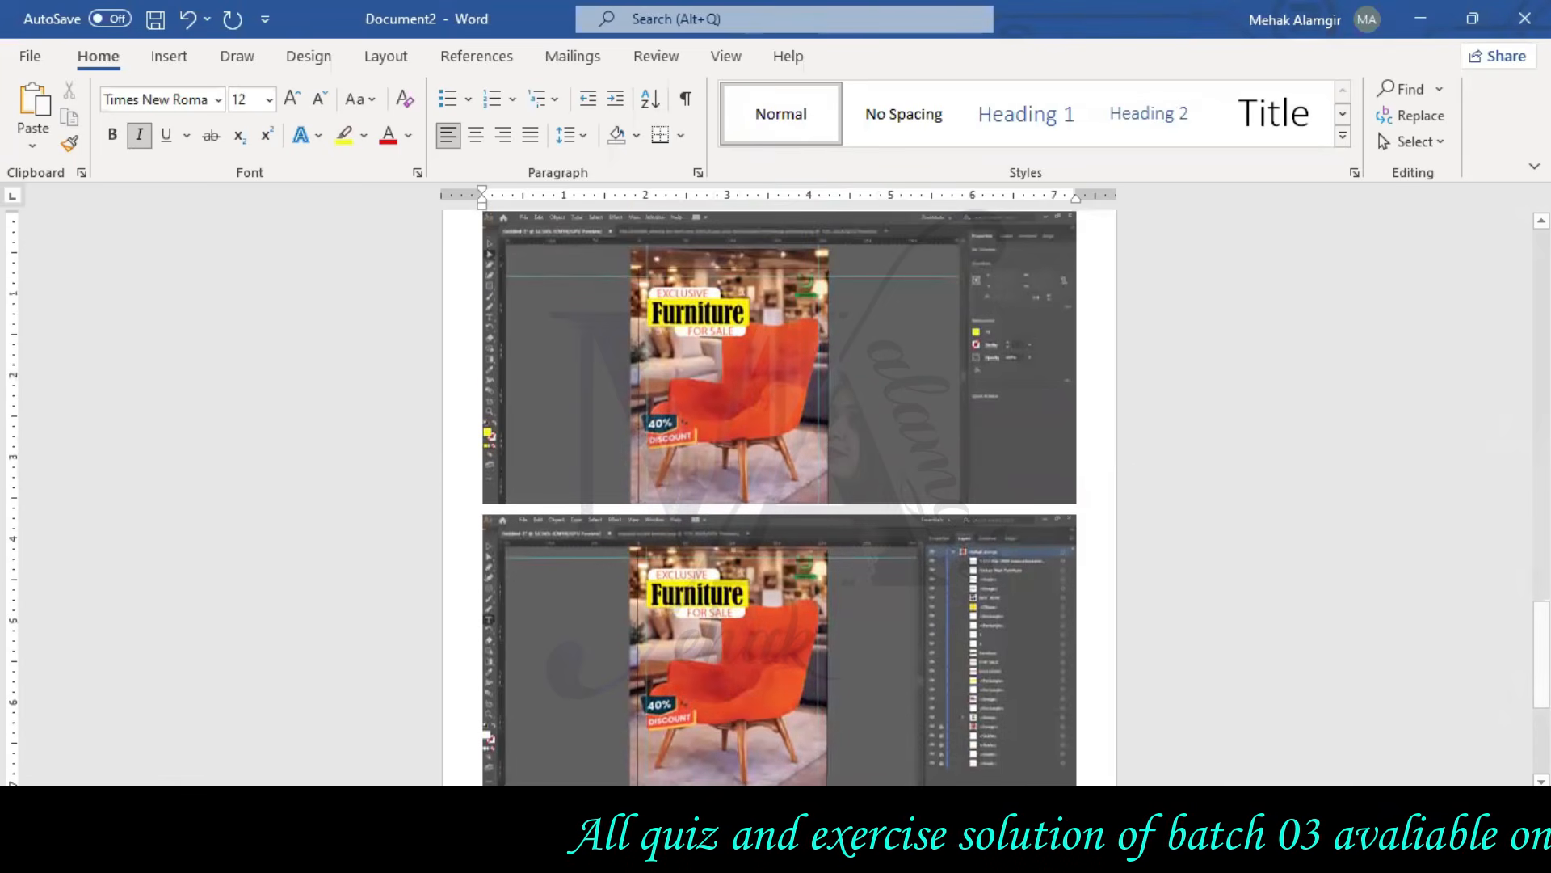
# - Switch back to Illustrator, then move the 40% DISCOUNT label to the chair's right front side, enlarge it and deselect it
pyautogui.hotkey('alt', 'Tab')
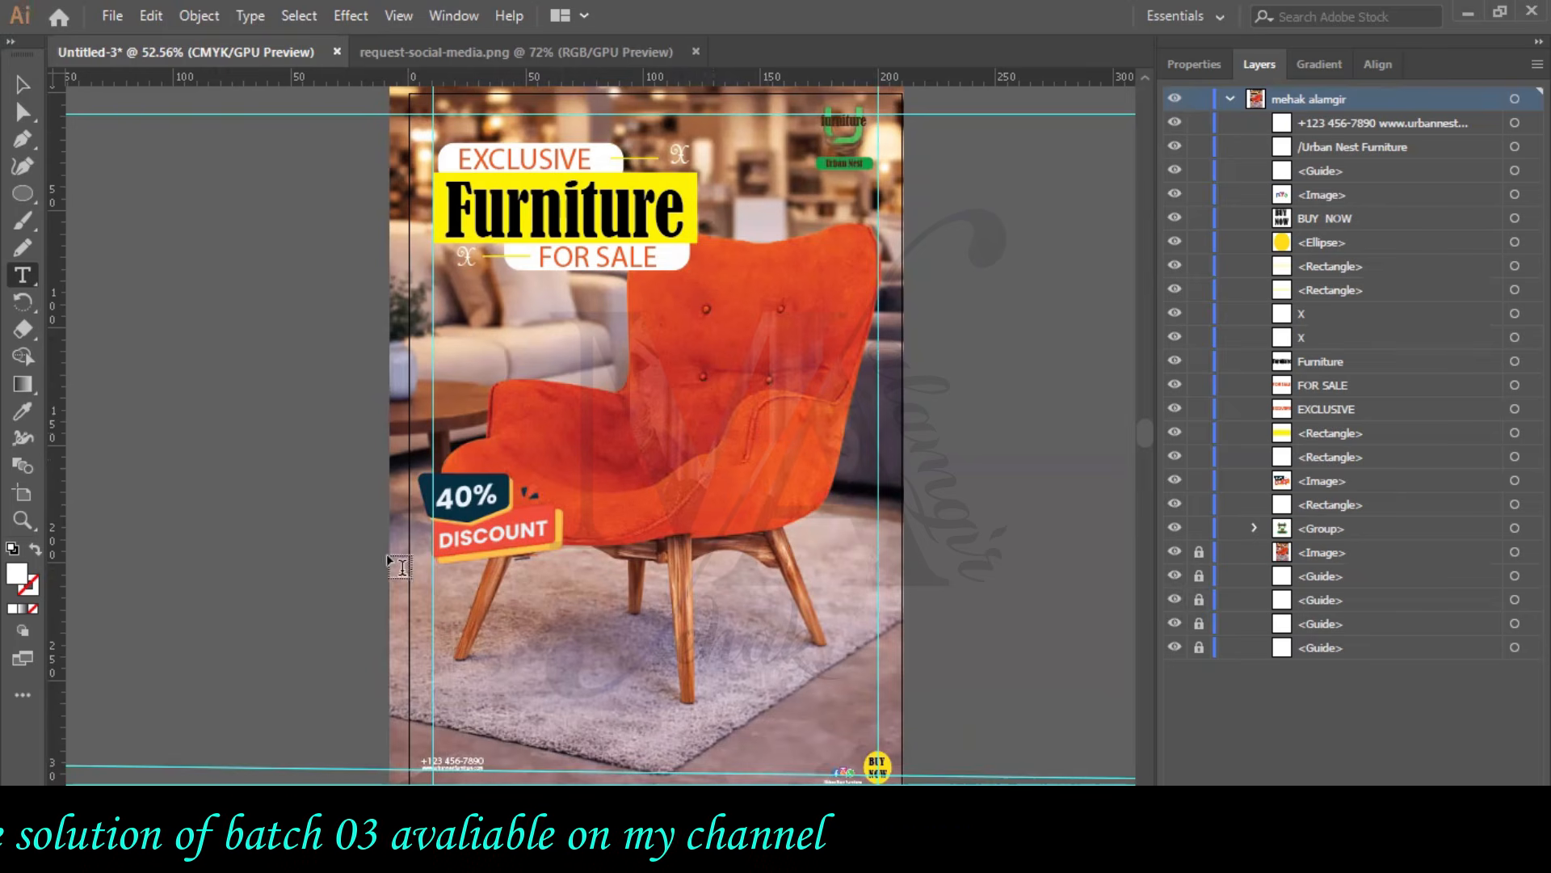
pyautogui.click(24, 84)
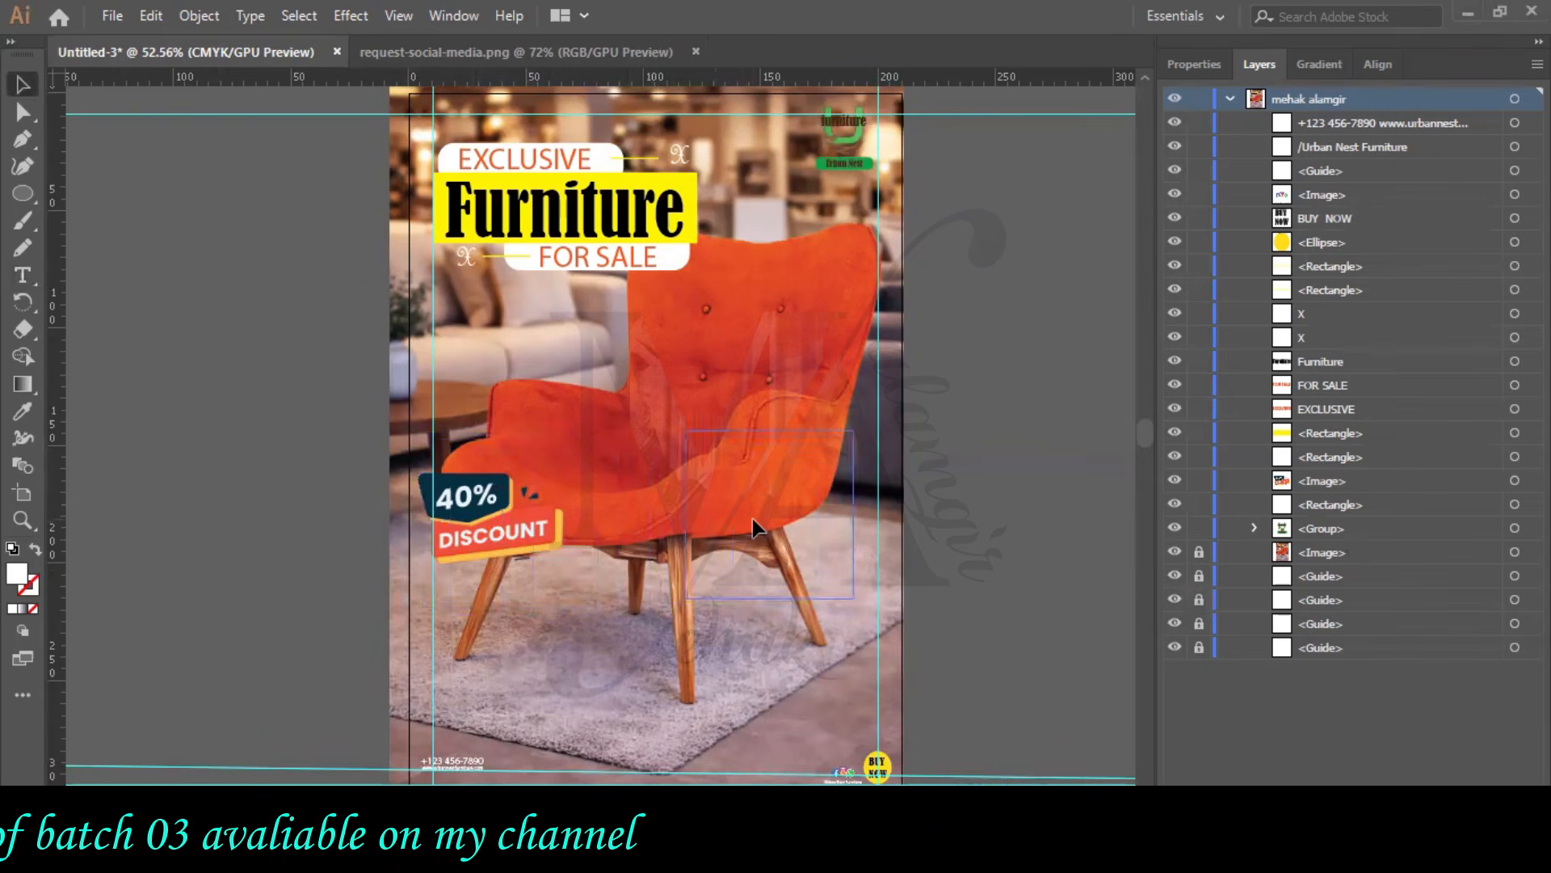
pyautogui.moveTo(473, 530); pyautogui.dragTo(753, 527)
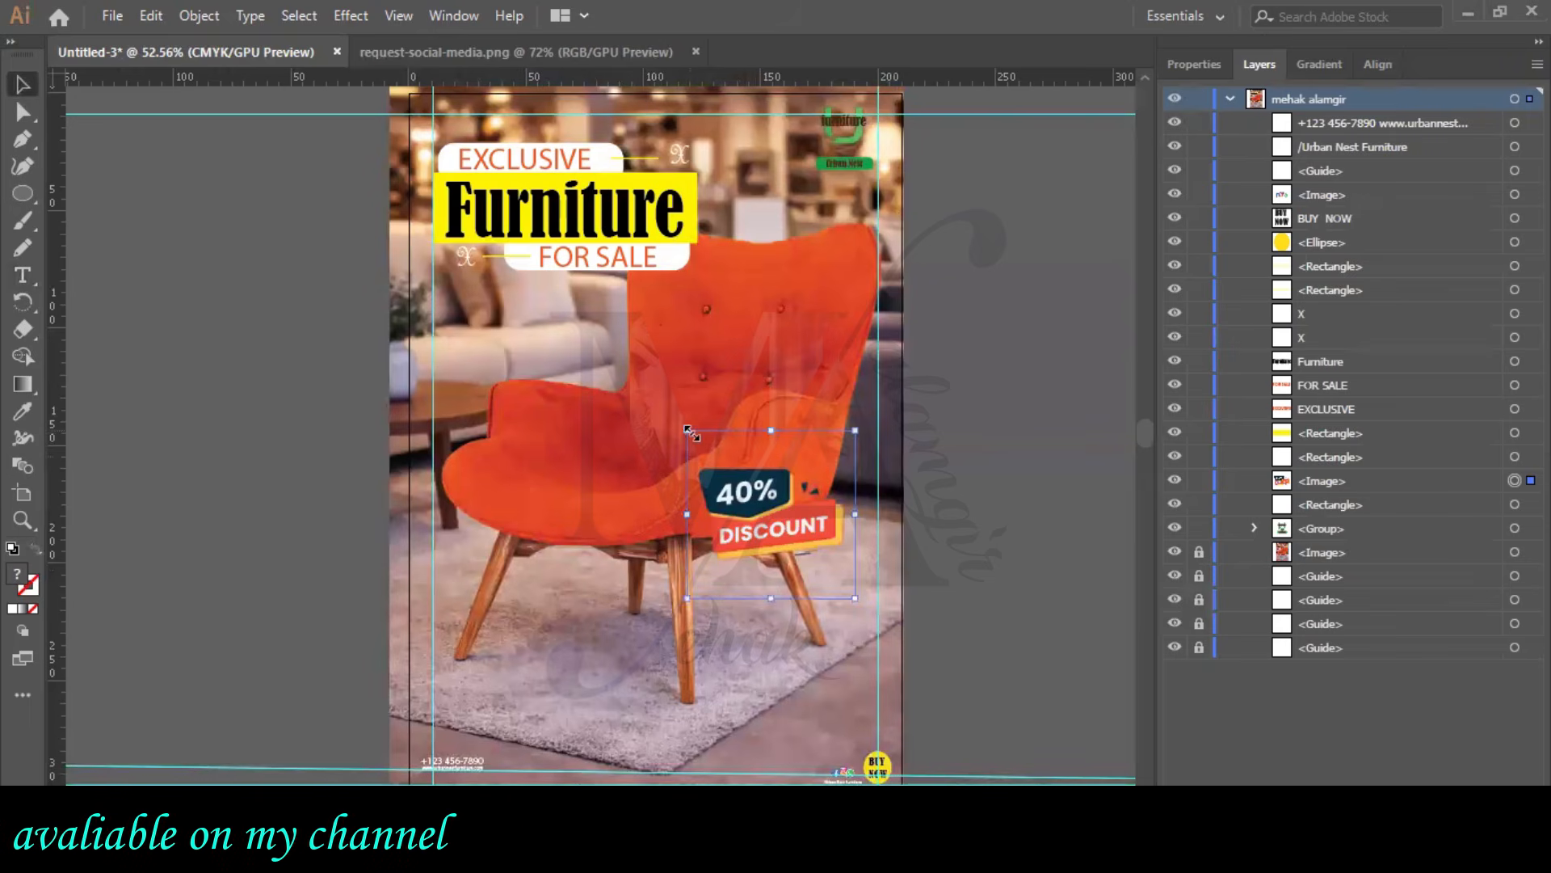
pyautogui.moveTo(610, 404); pyautogui.dragTo(645, 388)
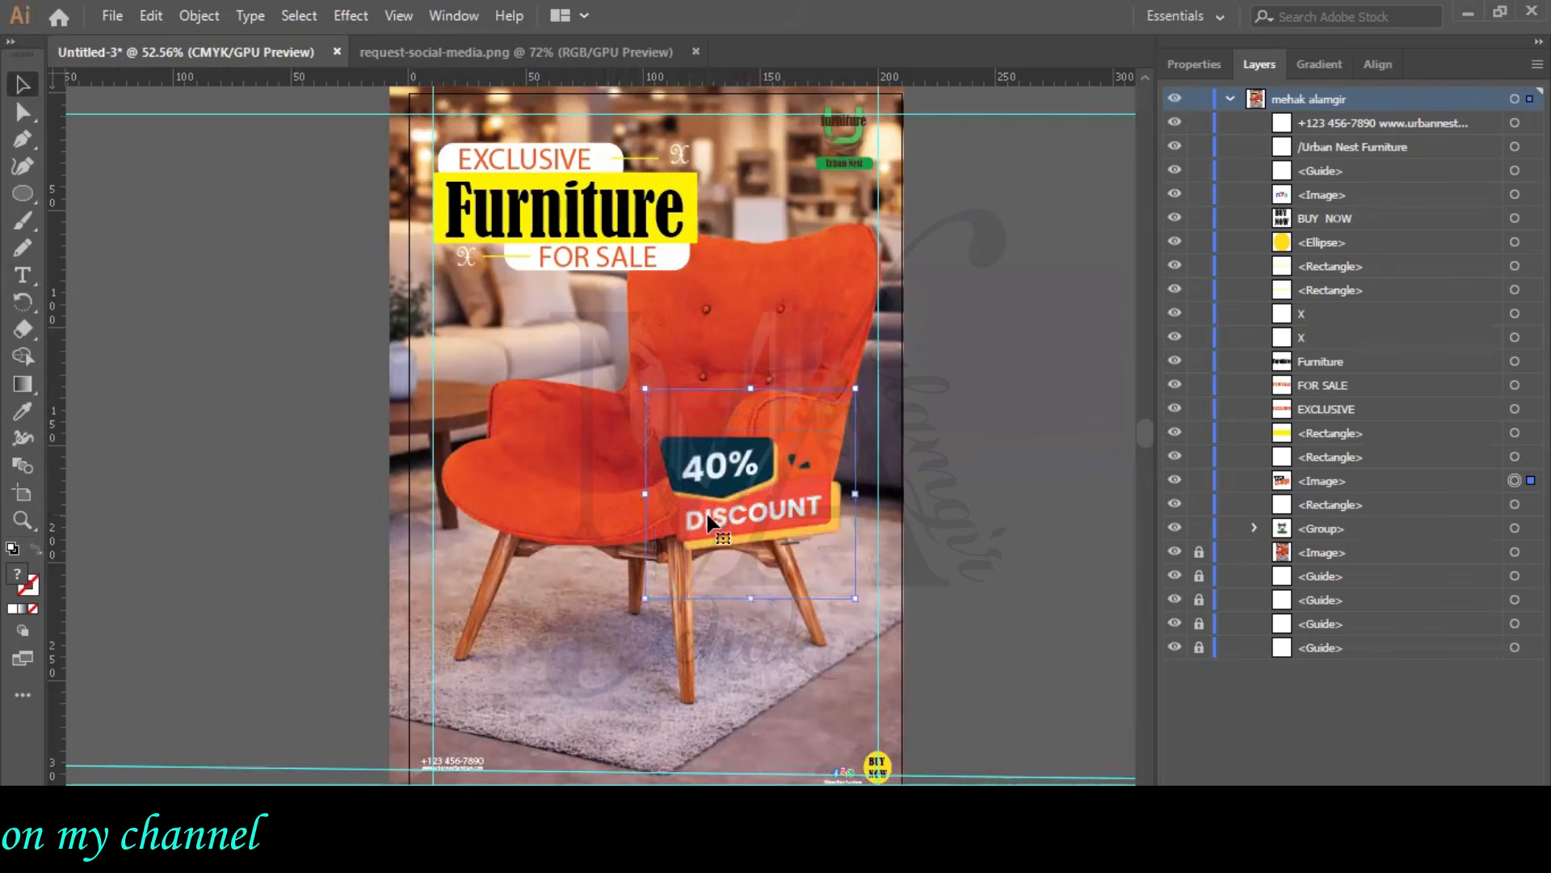
pyautogui.moveTo(749, 540); pyautogui.dragTo(752, 542)
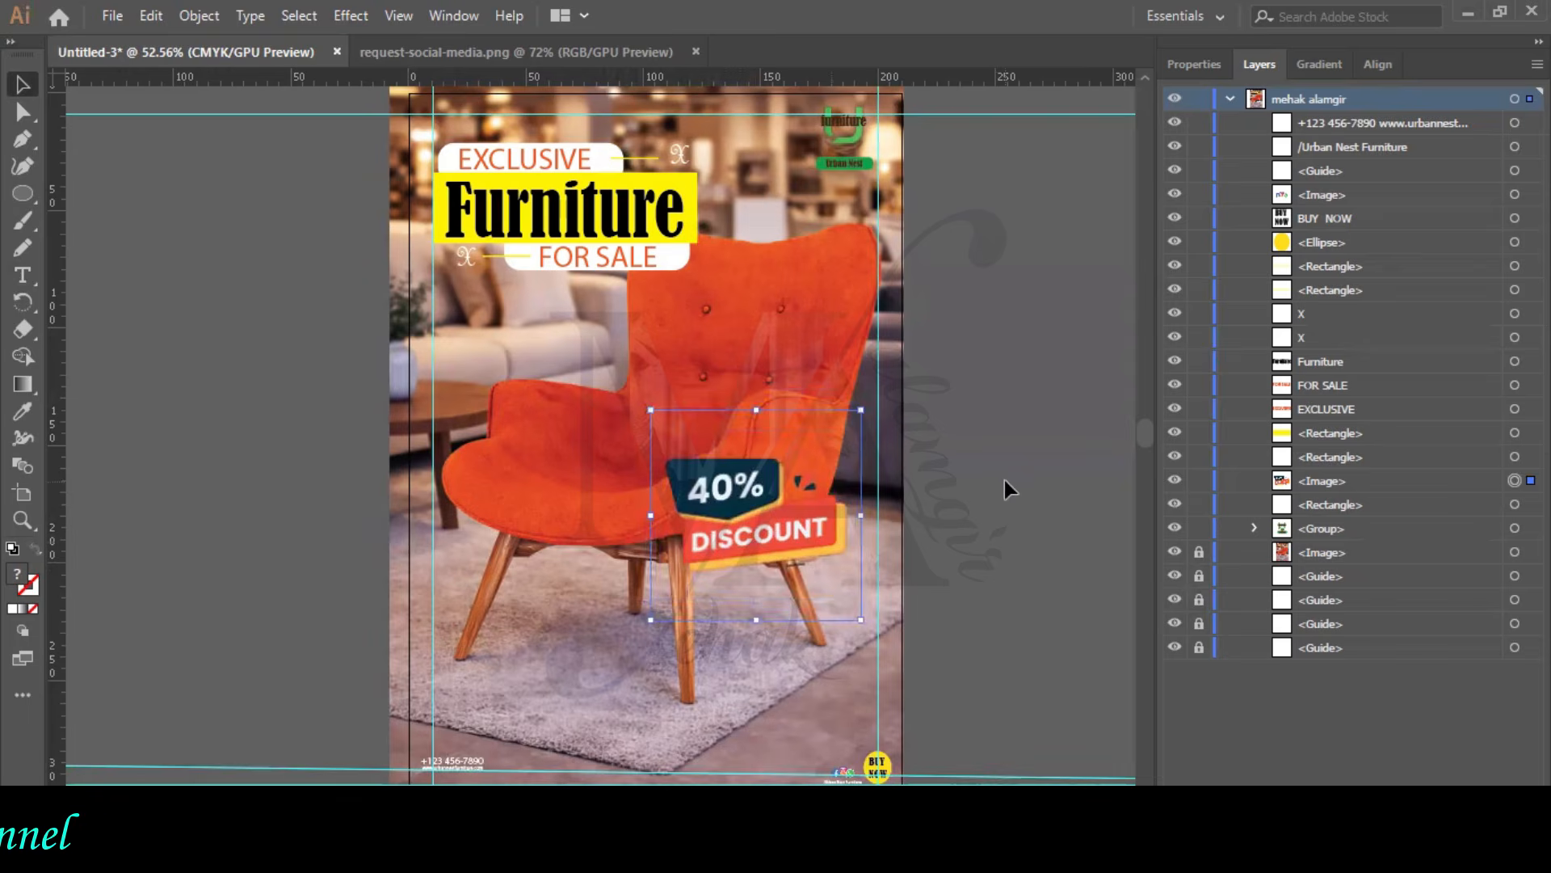
pyautogui.scroll(-1, 1013, 470)
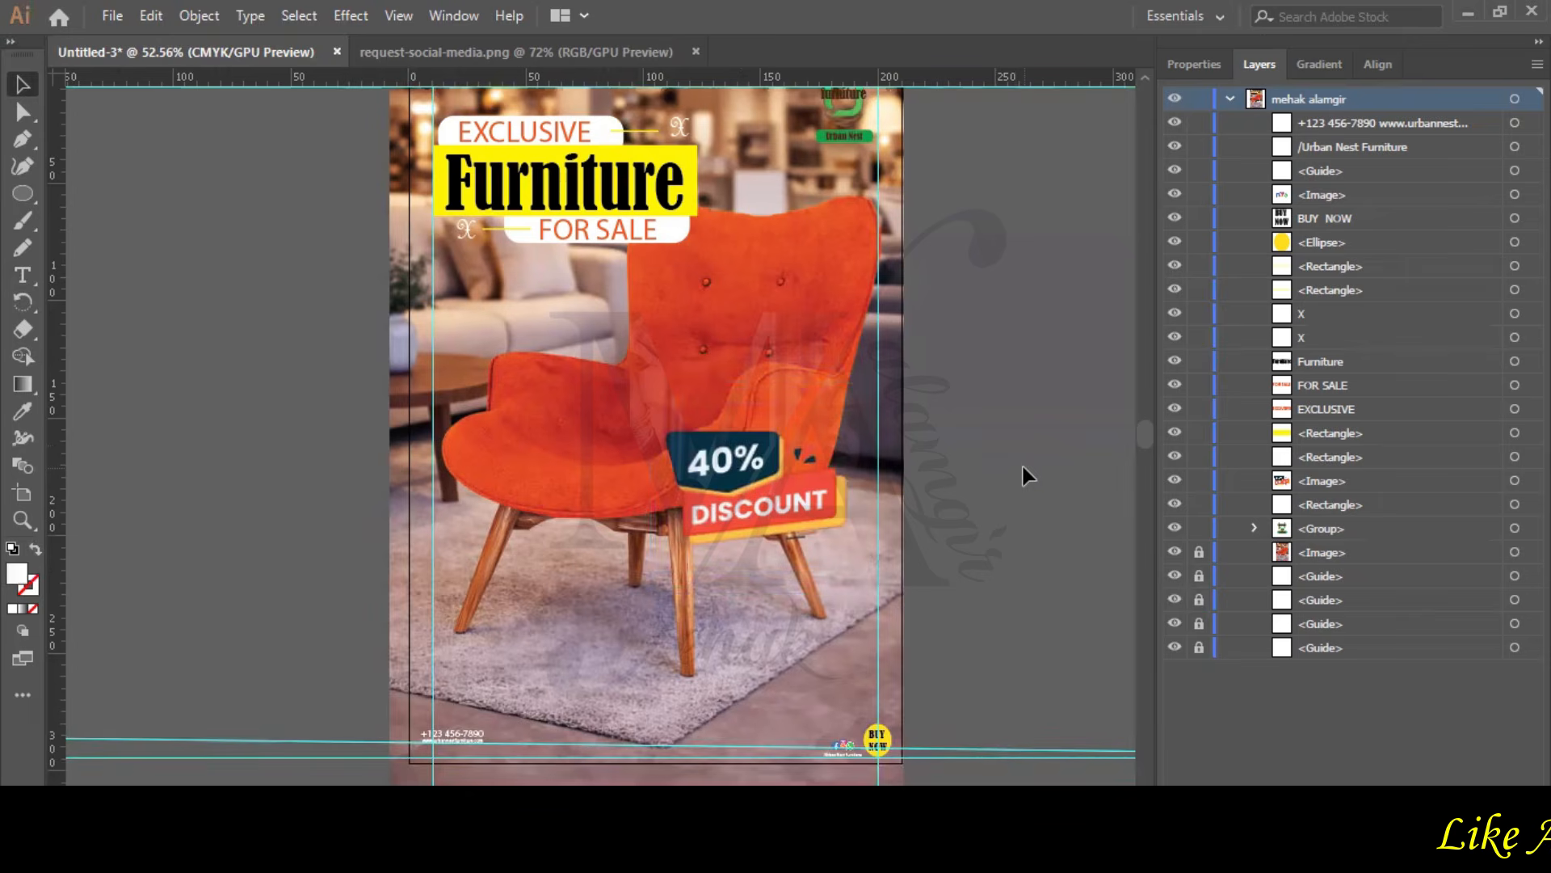
pyautogui.scroll(3, 1025, 465)
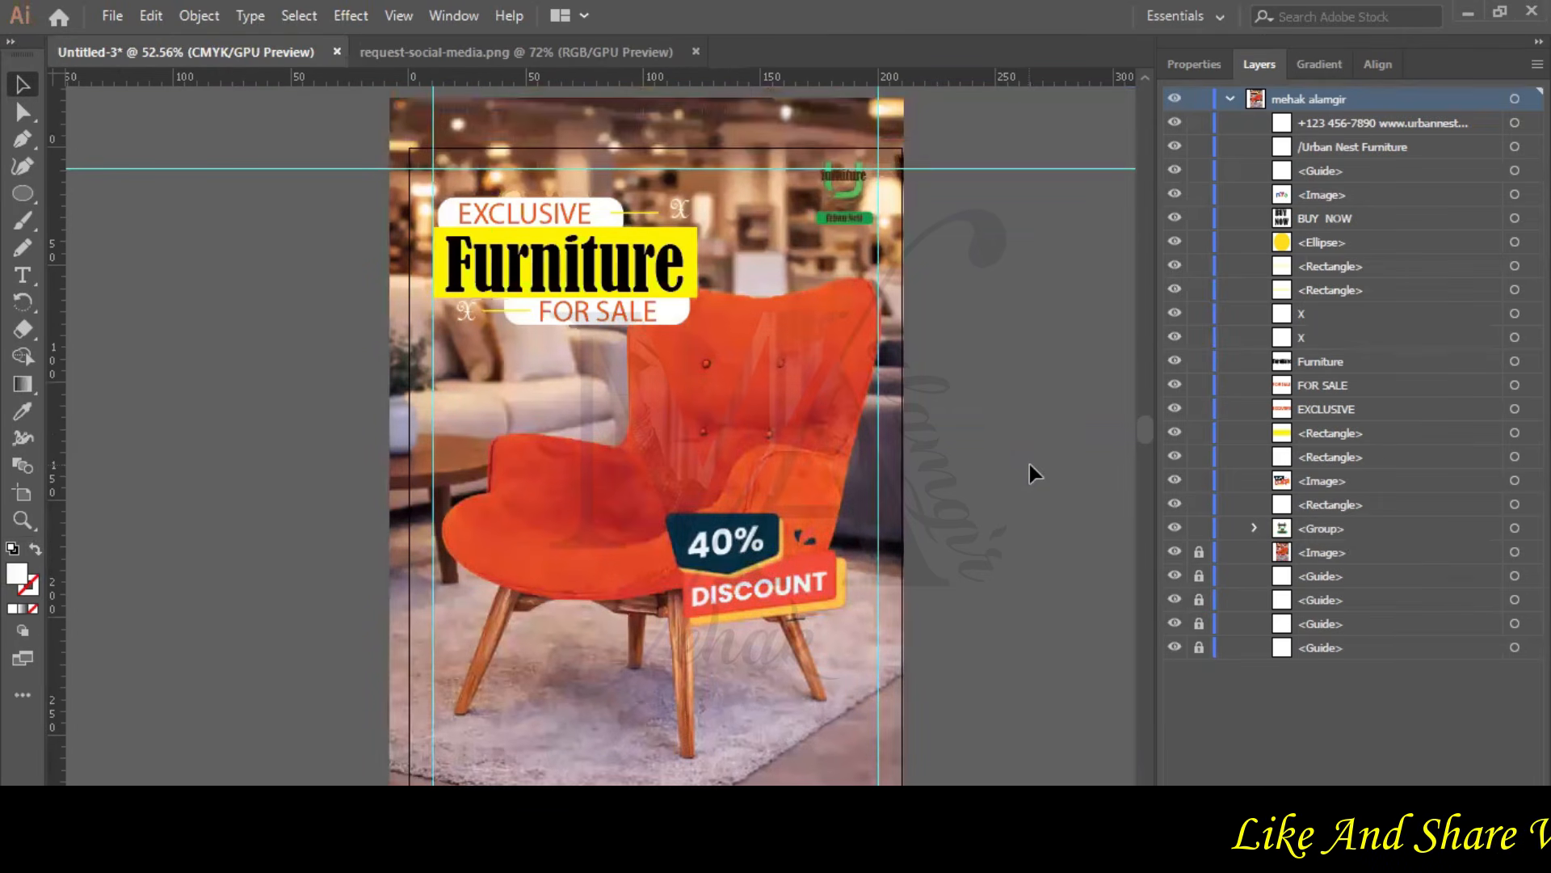
pyautogui.scroll(-4, 1029, 464)
pyautogui.scroll(2, 1029, 463)
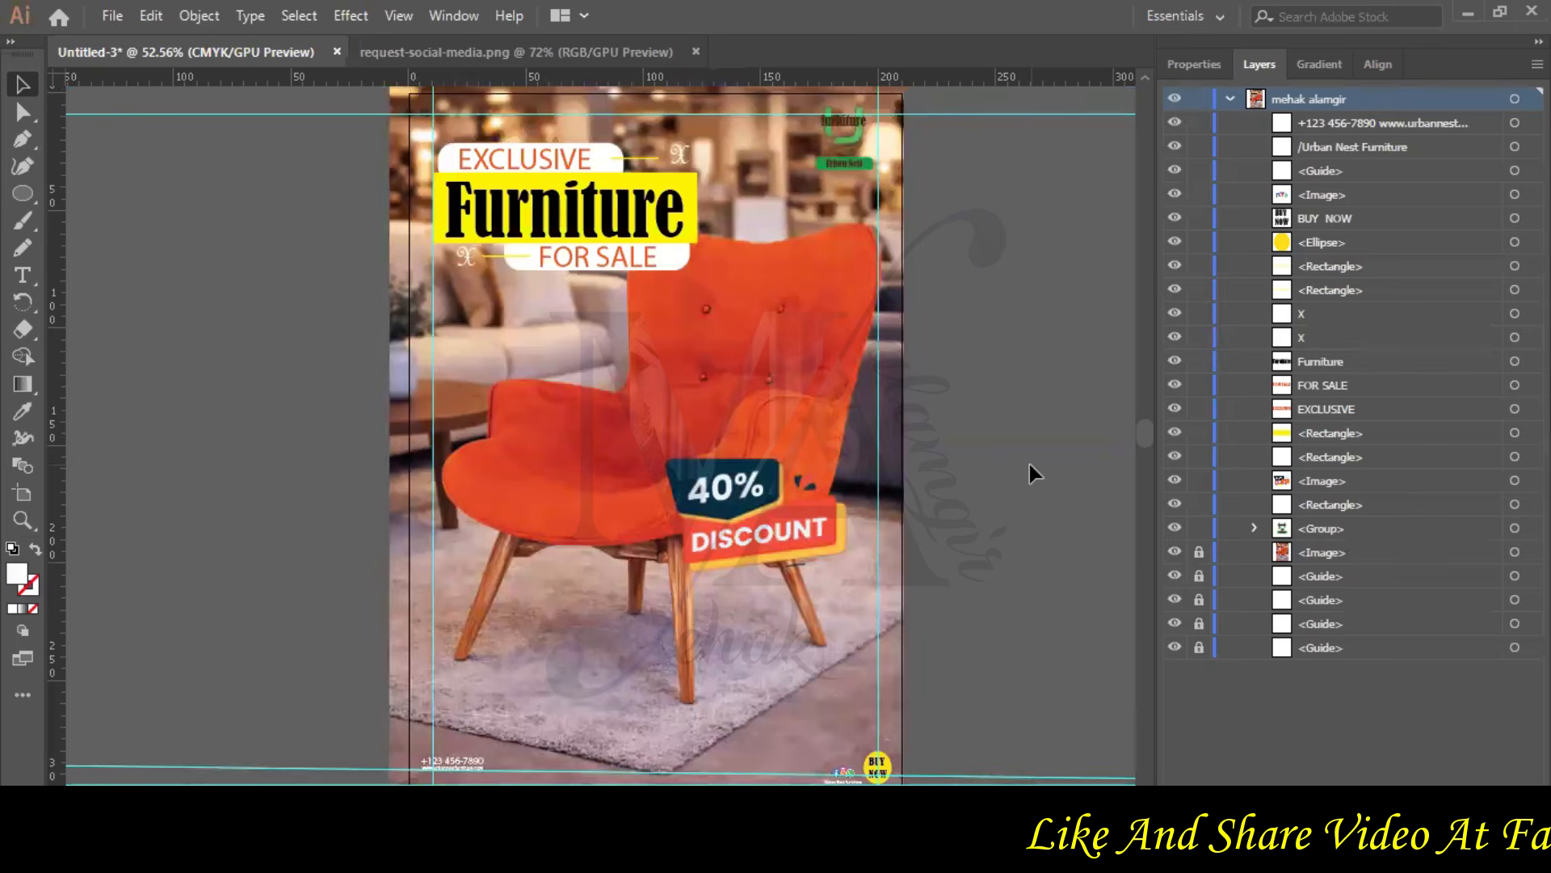